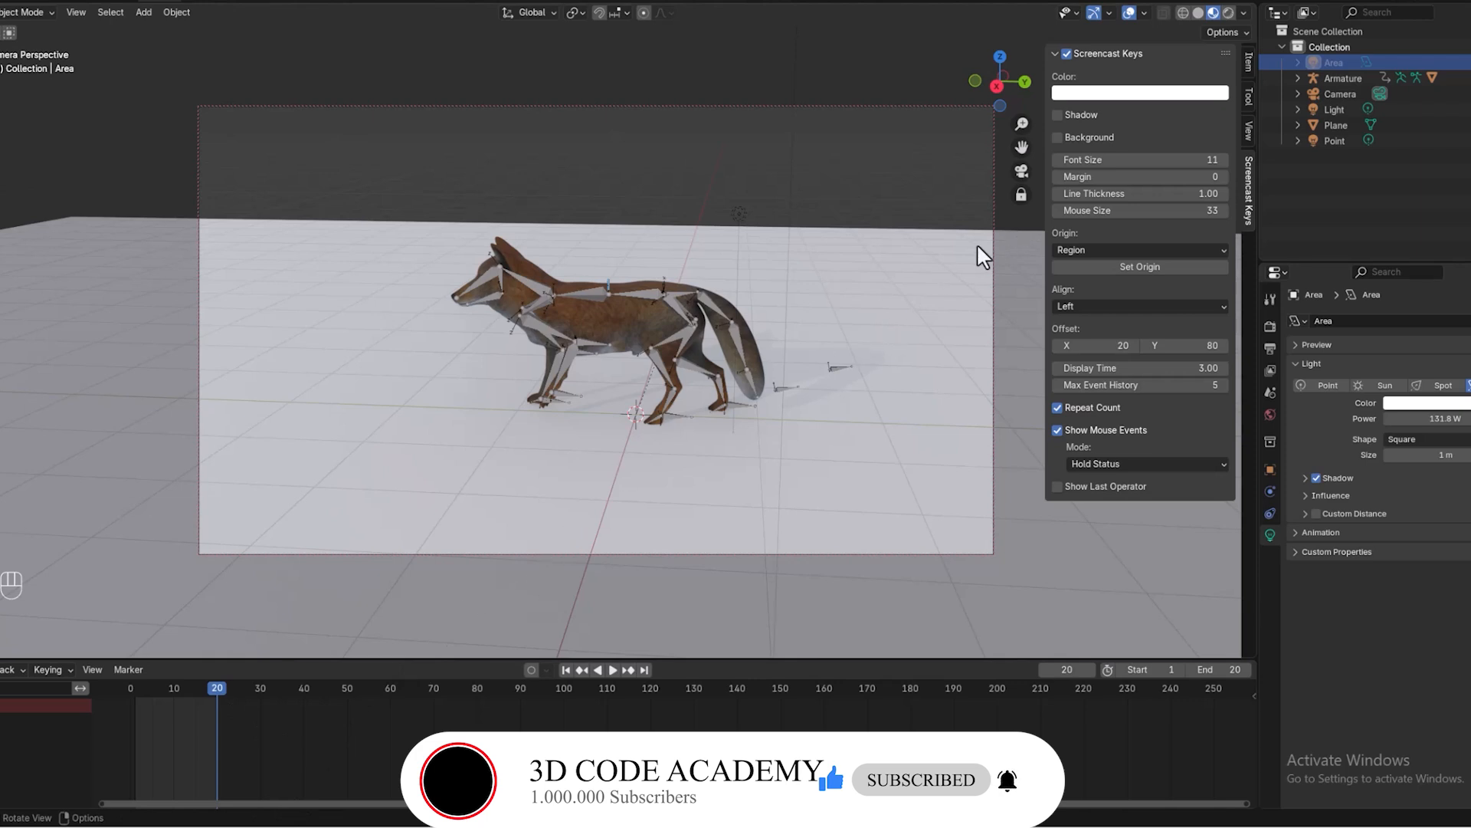
Step: Hide the viewport sidebar and compare the fox scene in solid shading with material preview, ending in material preview
left_click(1160, 533)
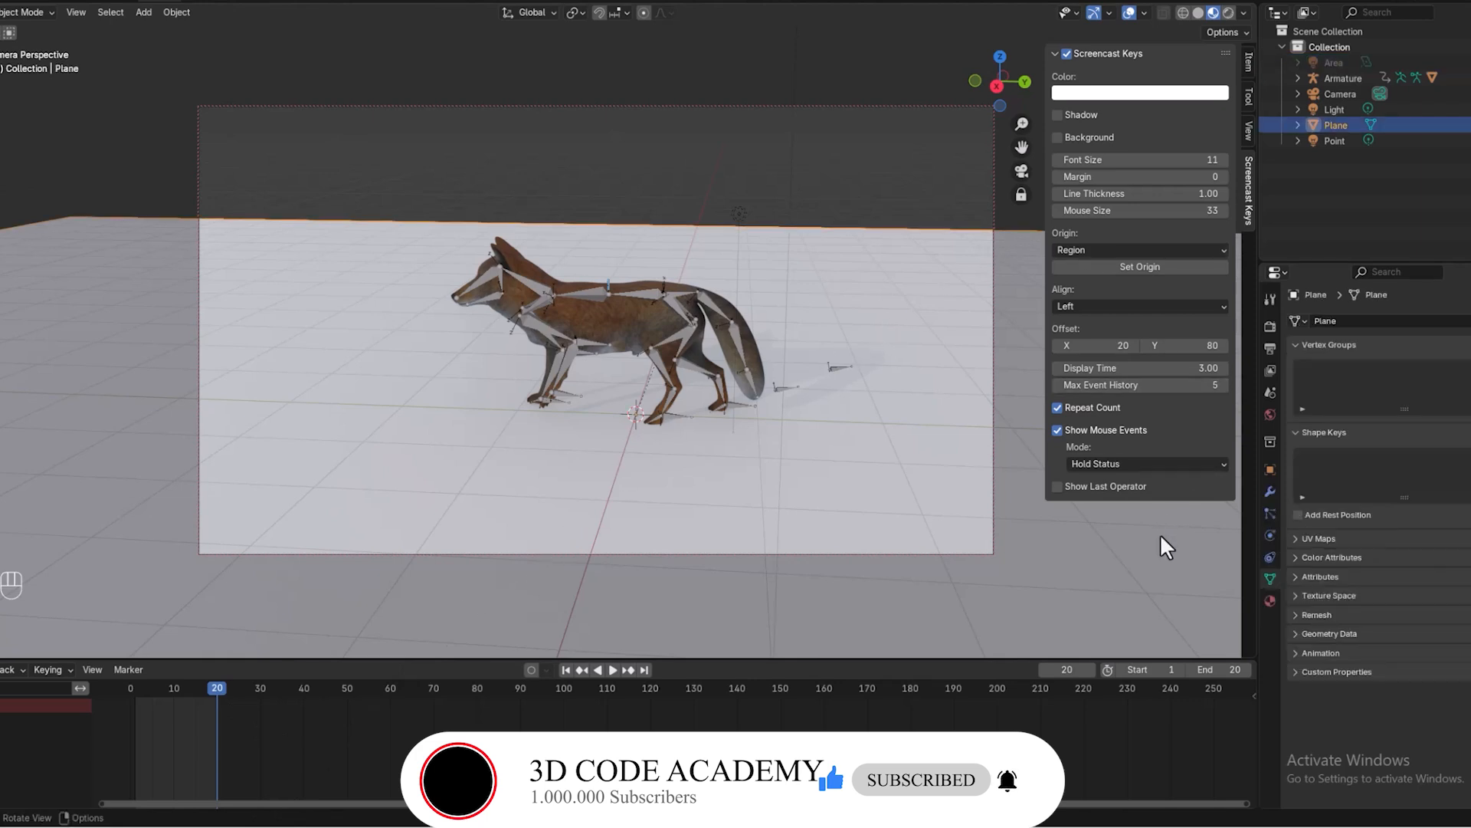
key("n")
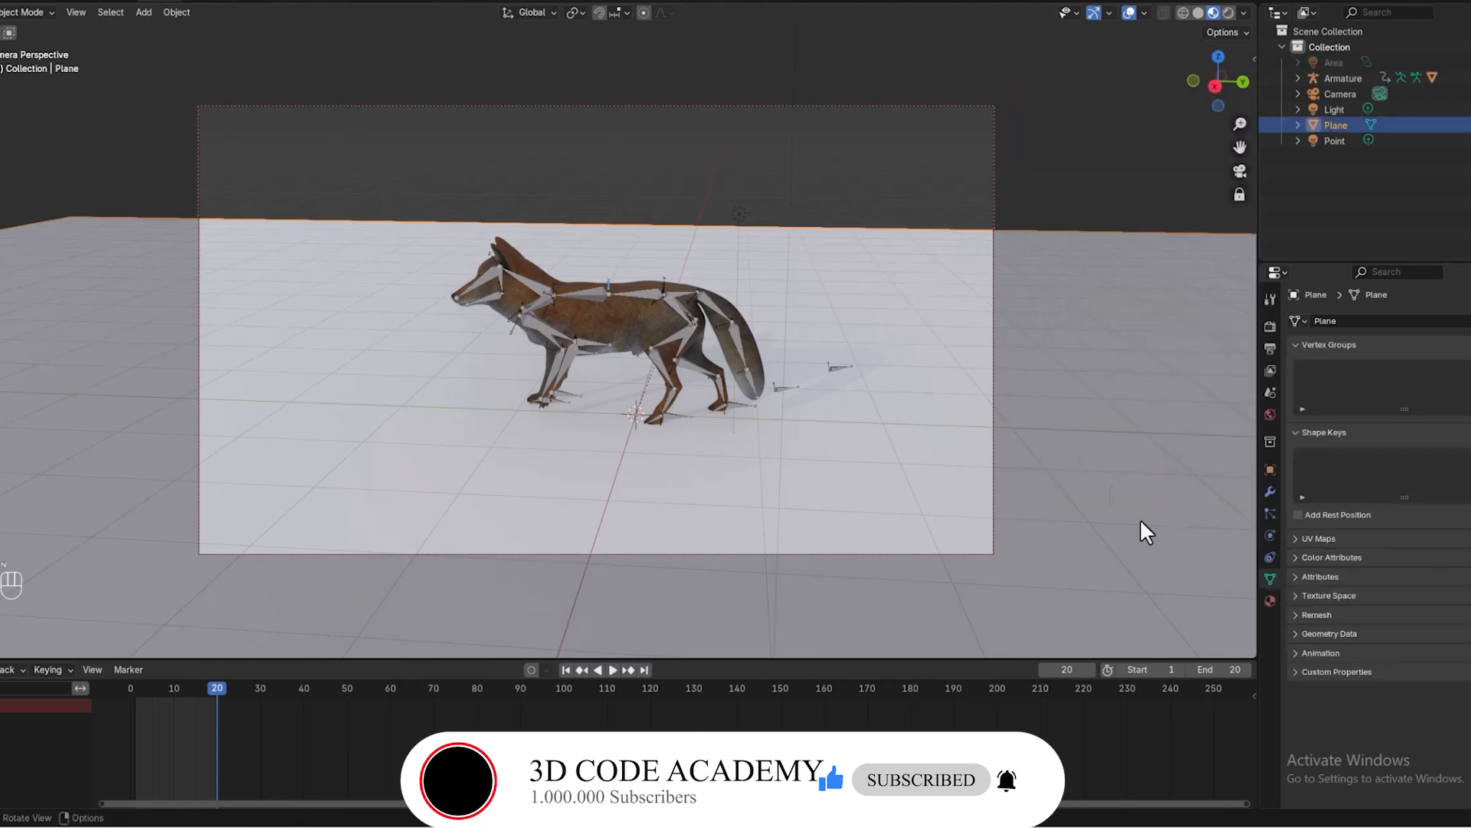
left_click(1197, 12)
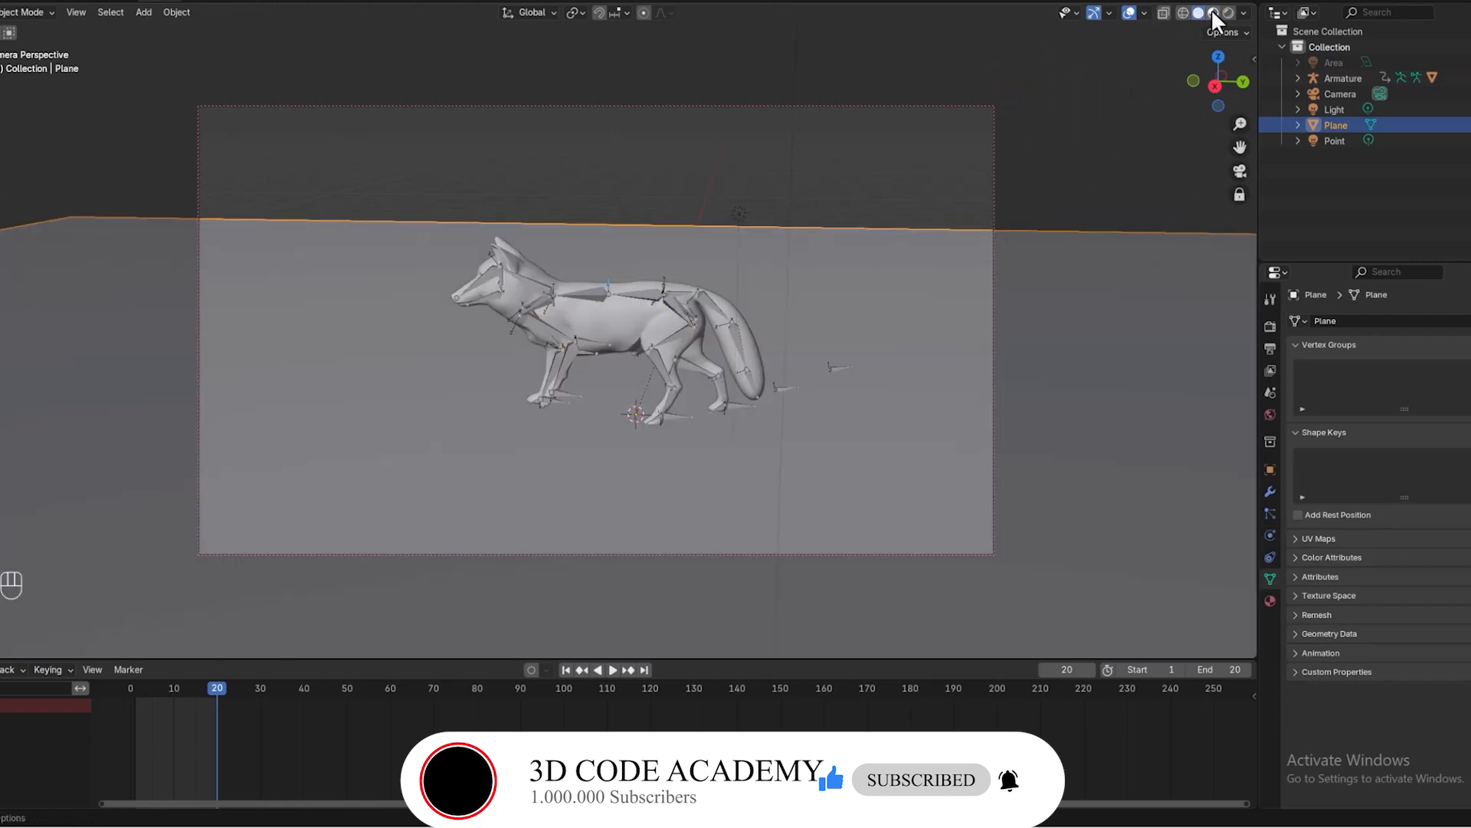
left_click(1212, 12)
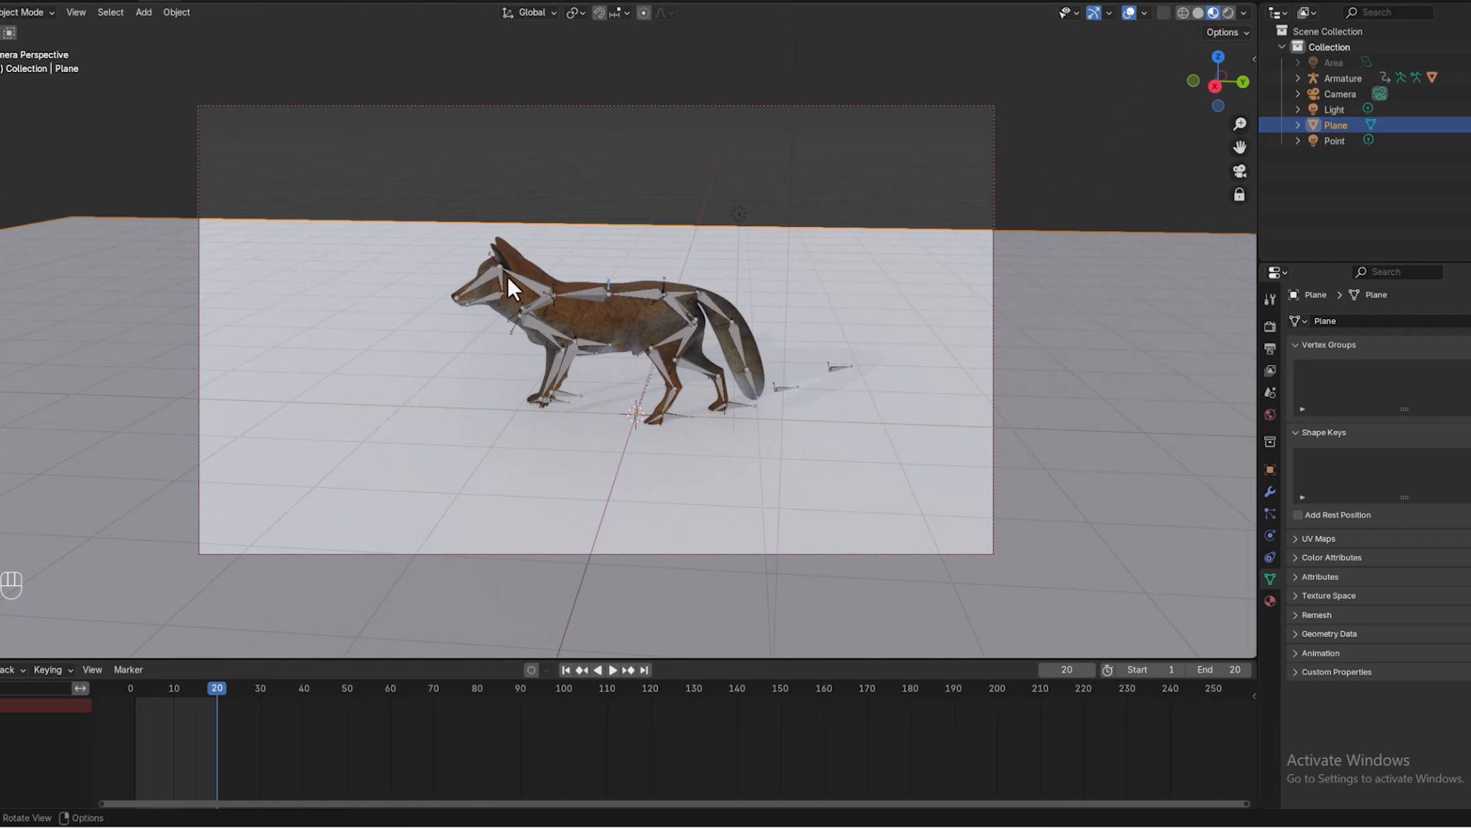
Step: Select the fox's armature and enter Edit Mode on it
left_click(556, 281)
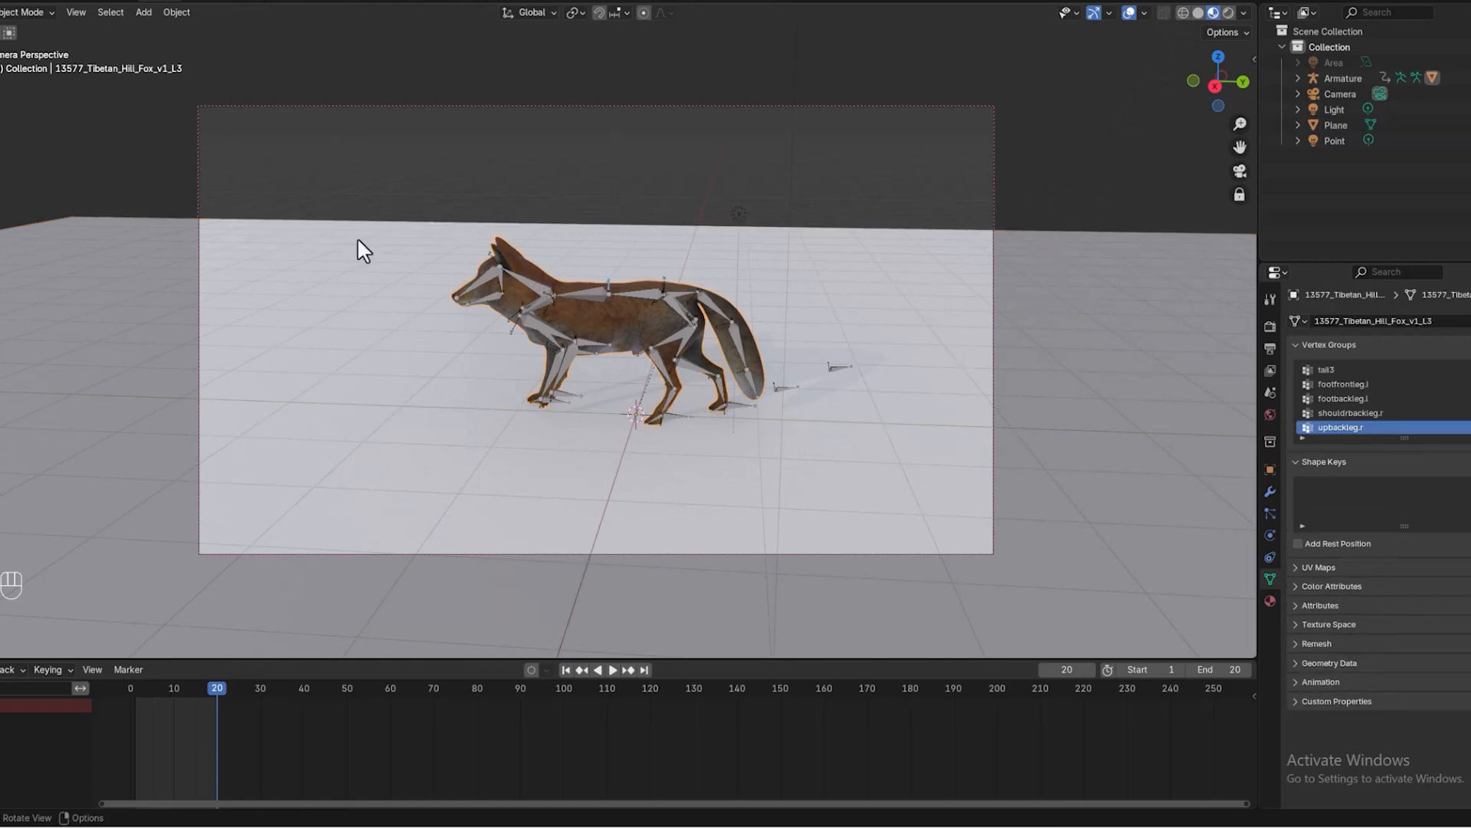
left_click(597, 297)
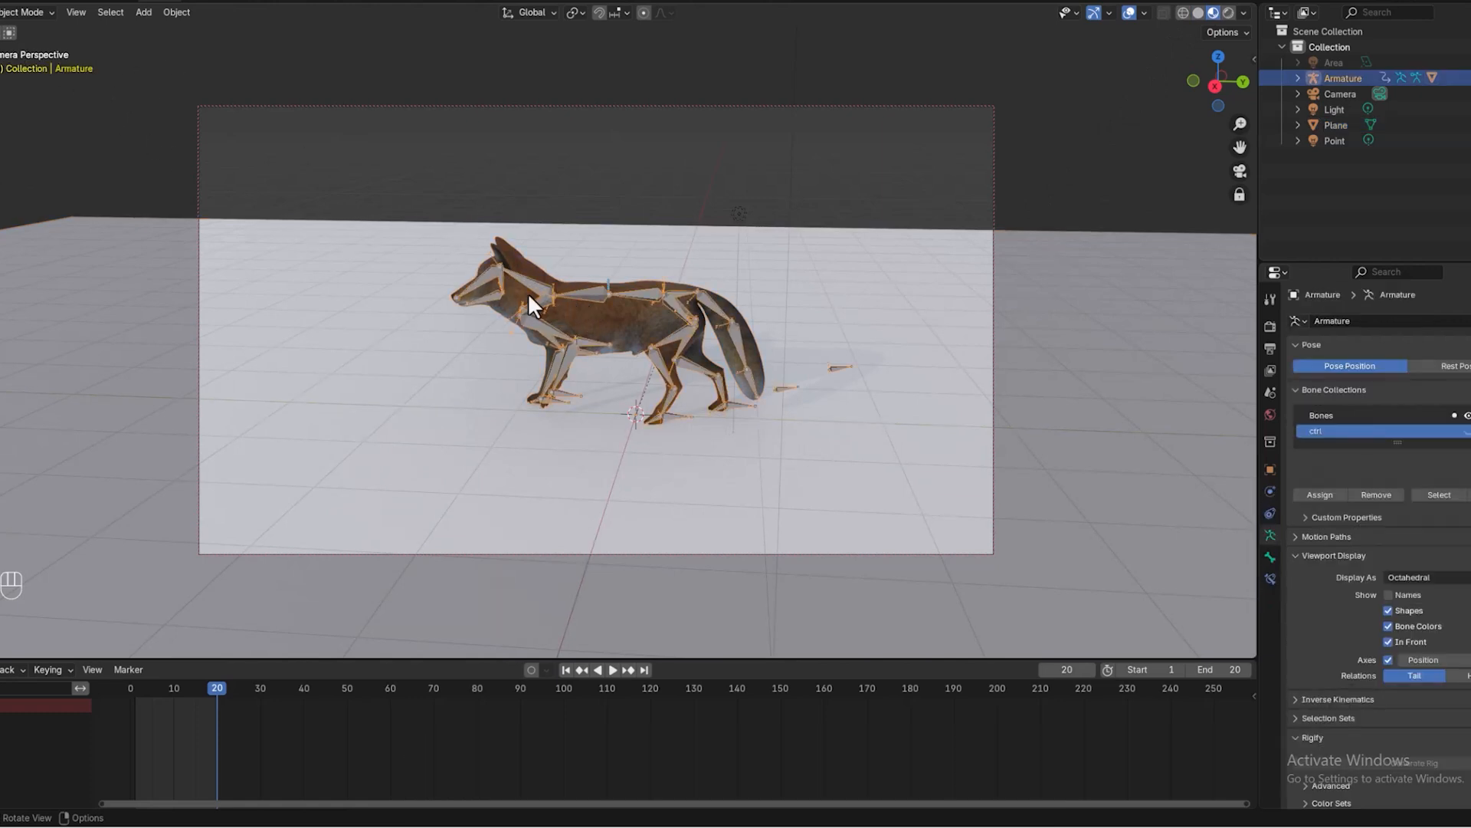
left_click(37, 12)
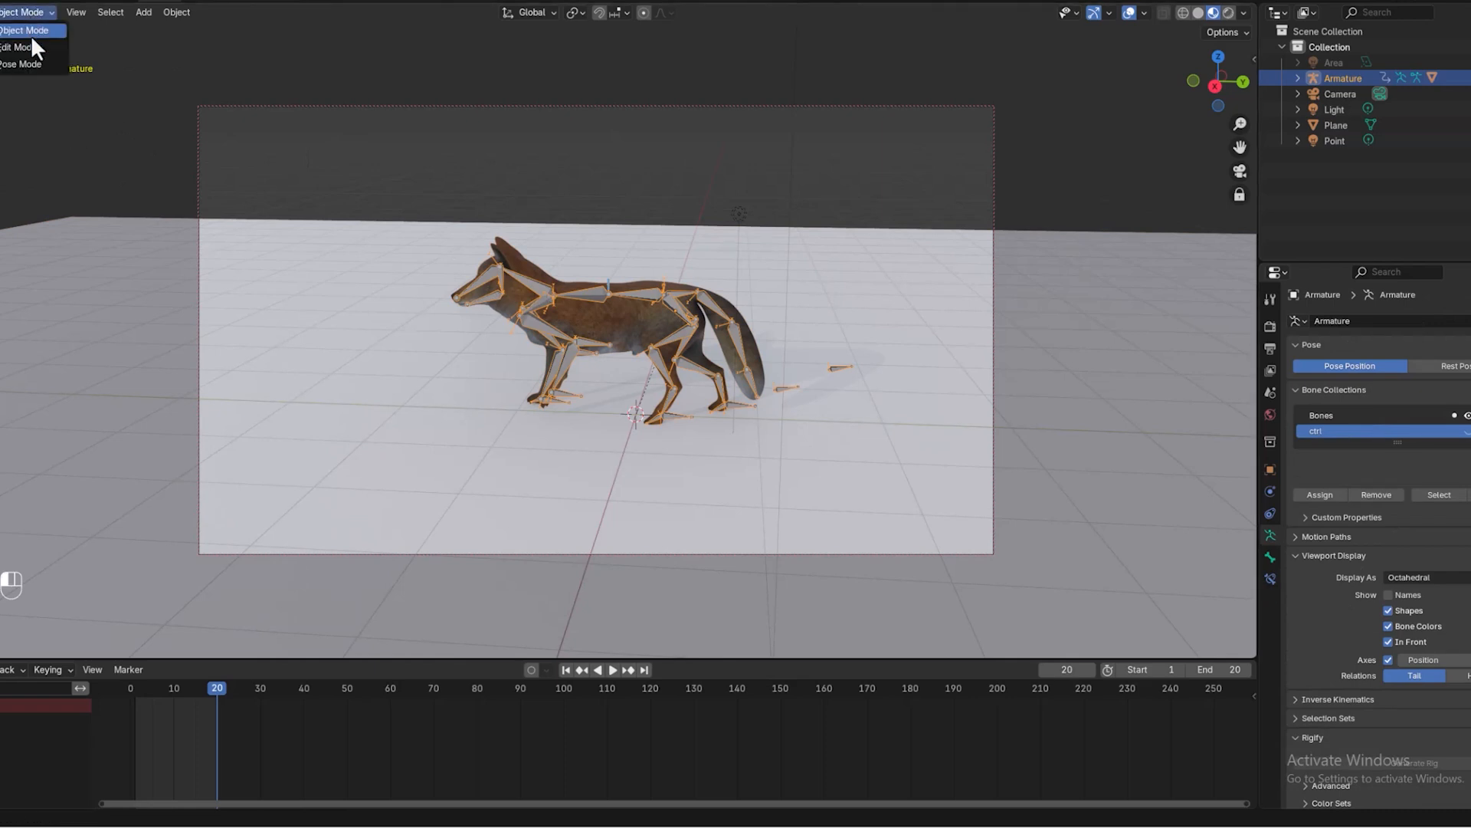
left_click(30, 48)
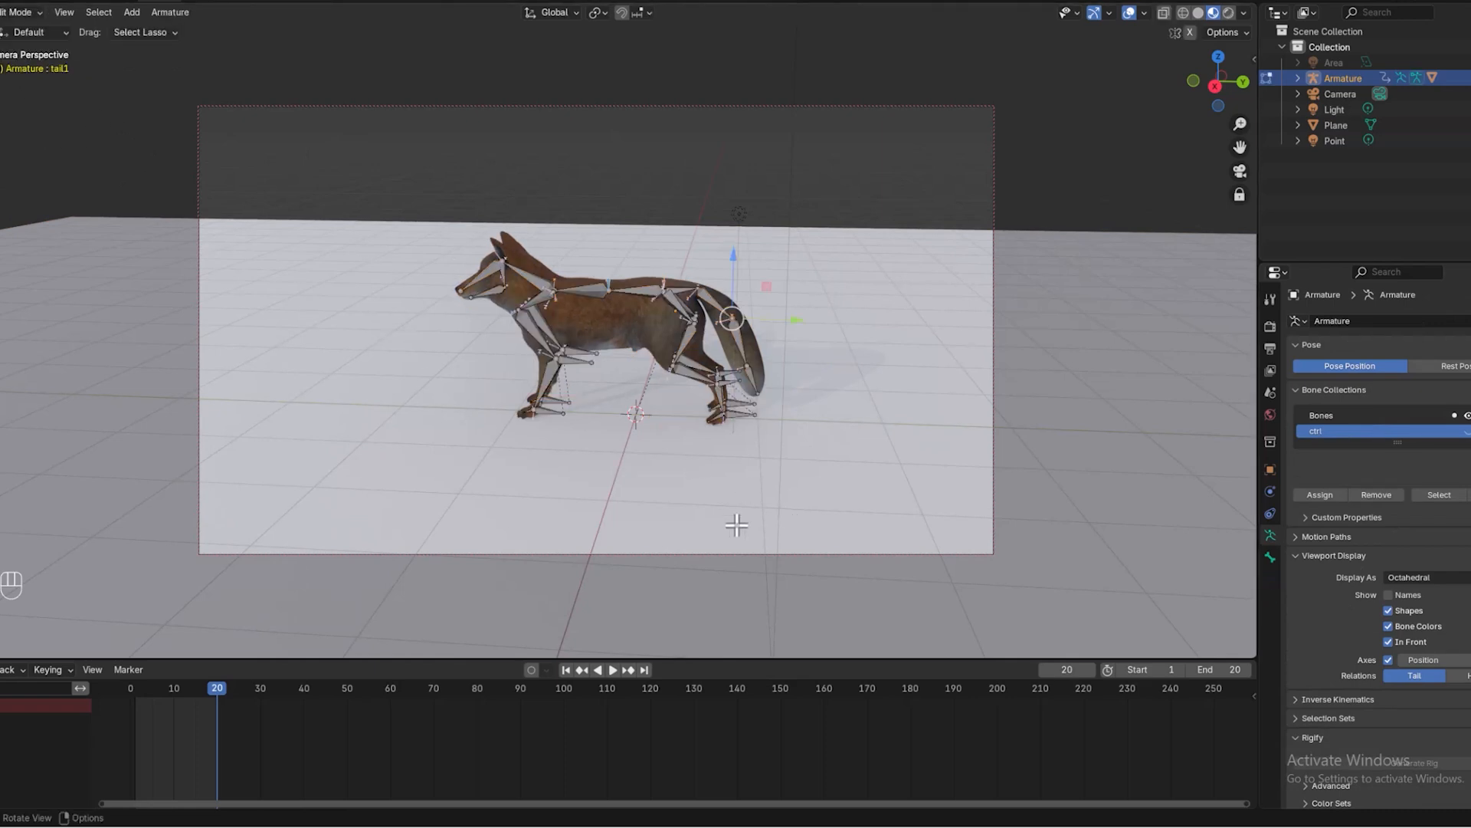
Step: Select the armature's spine, neck, head, upper jaw, jaw and pelvic bones together
scroll(700, 360, "up", 3)
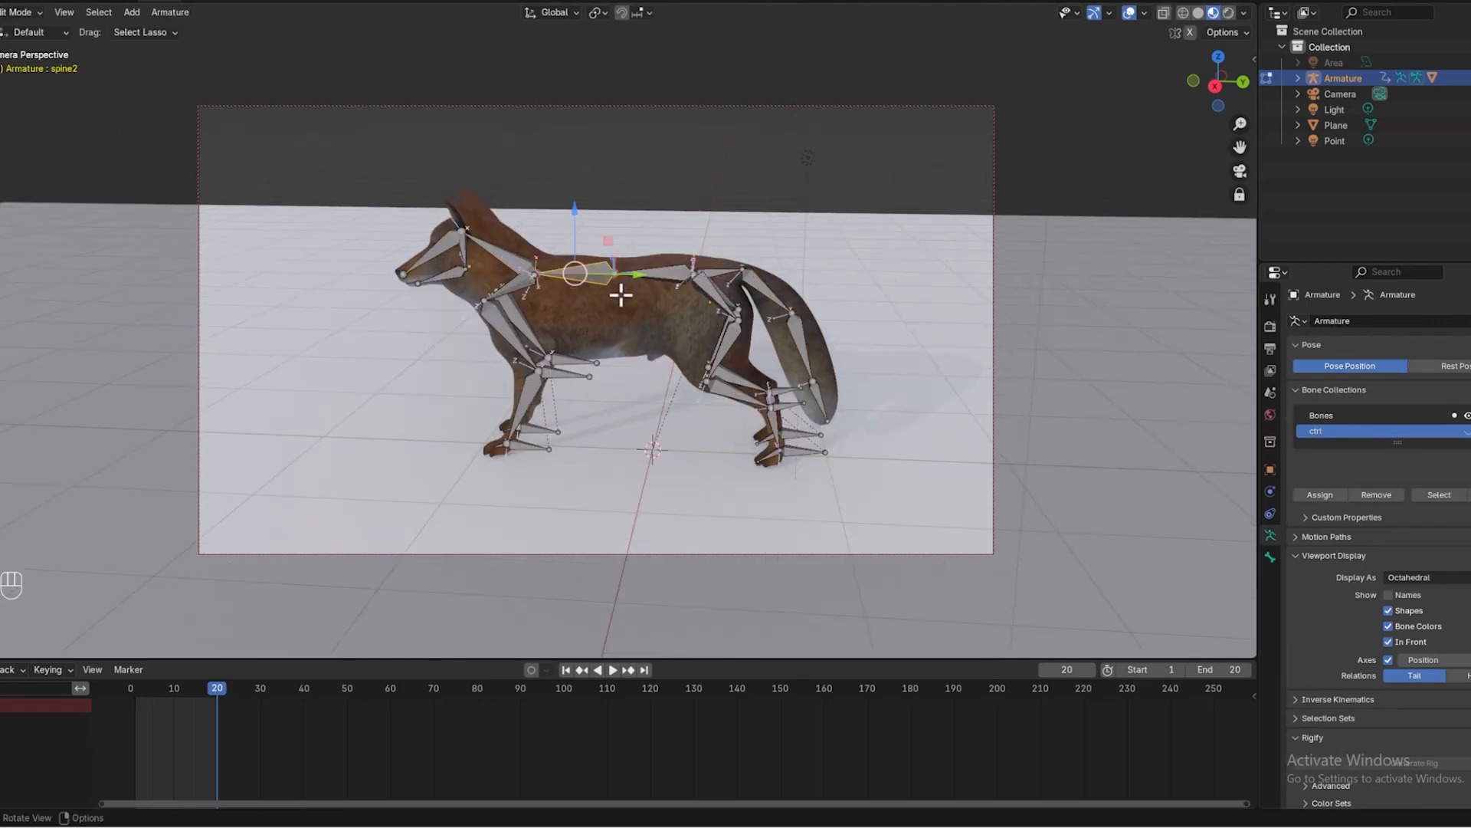
left_click(655, 278)
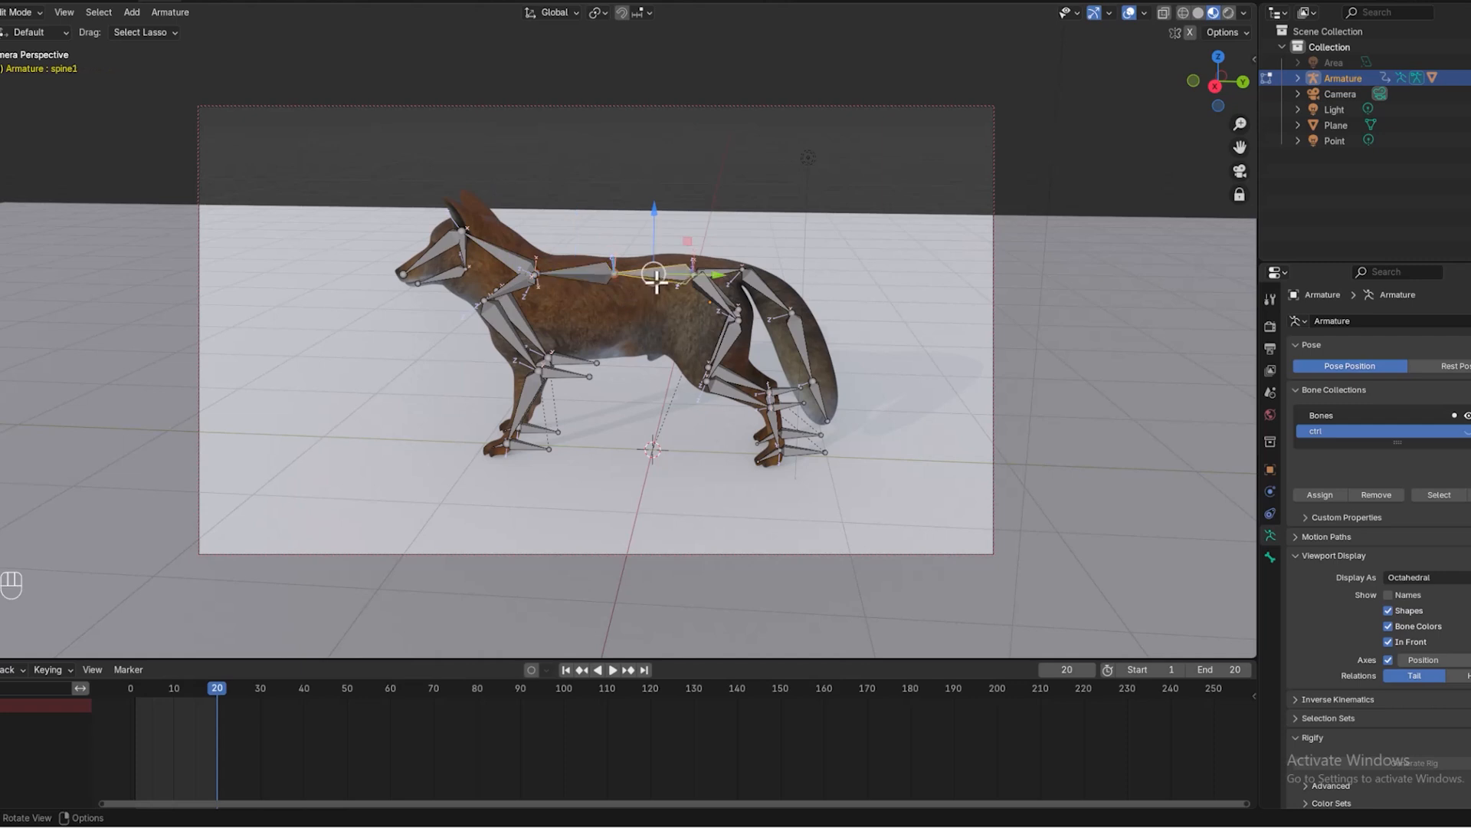
left_click(595, 276, "shift")
left_click(494, 249, "shift")
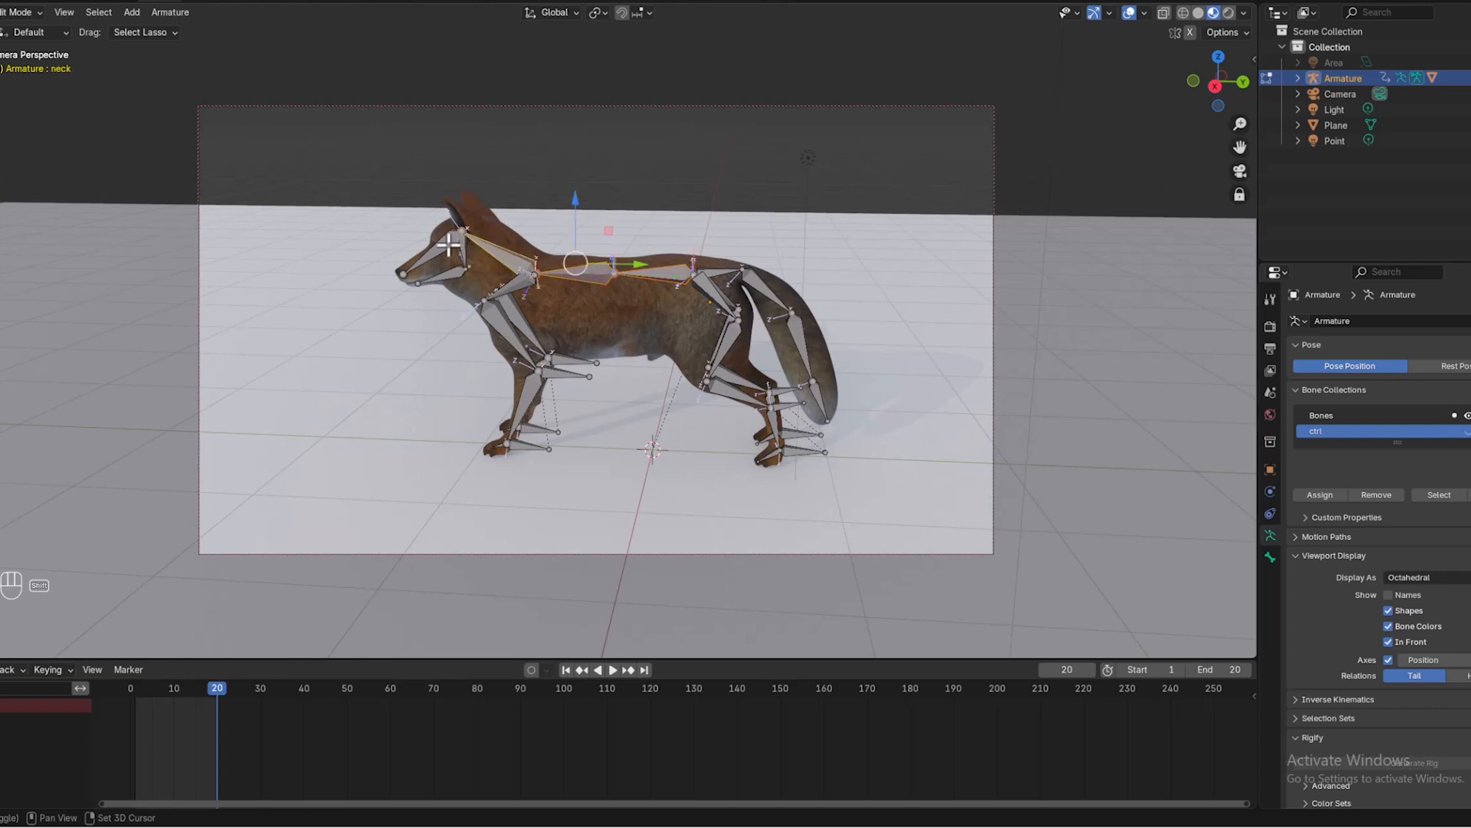
left_click(454, 264, "shift")
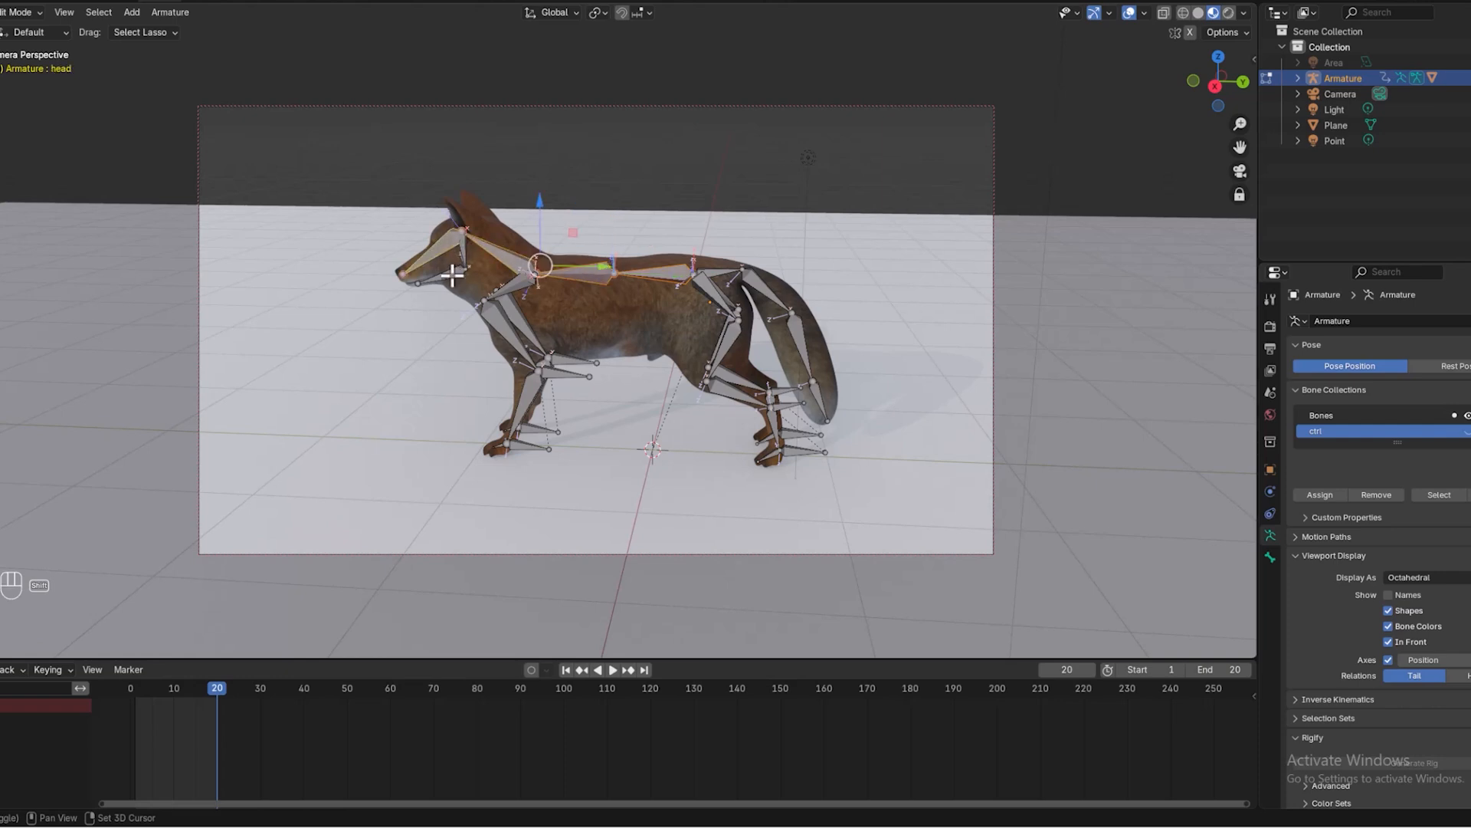
left_click(466, 253, "shift")
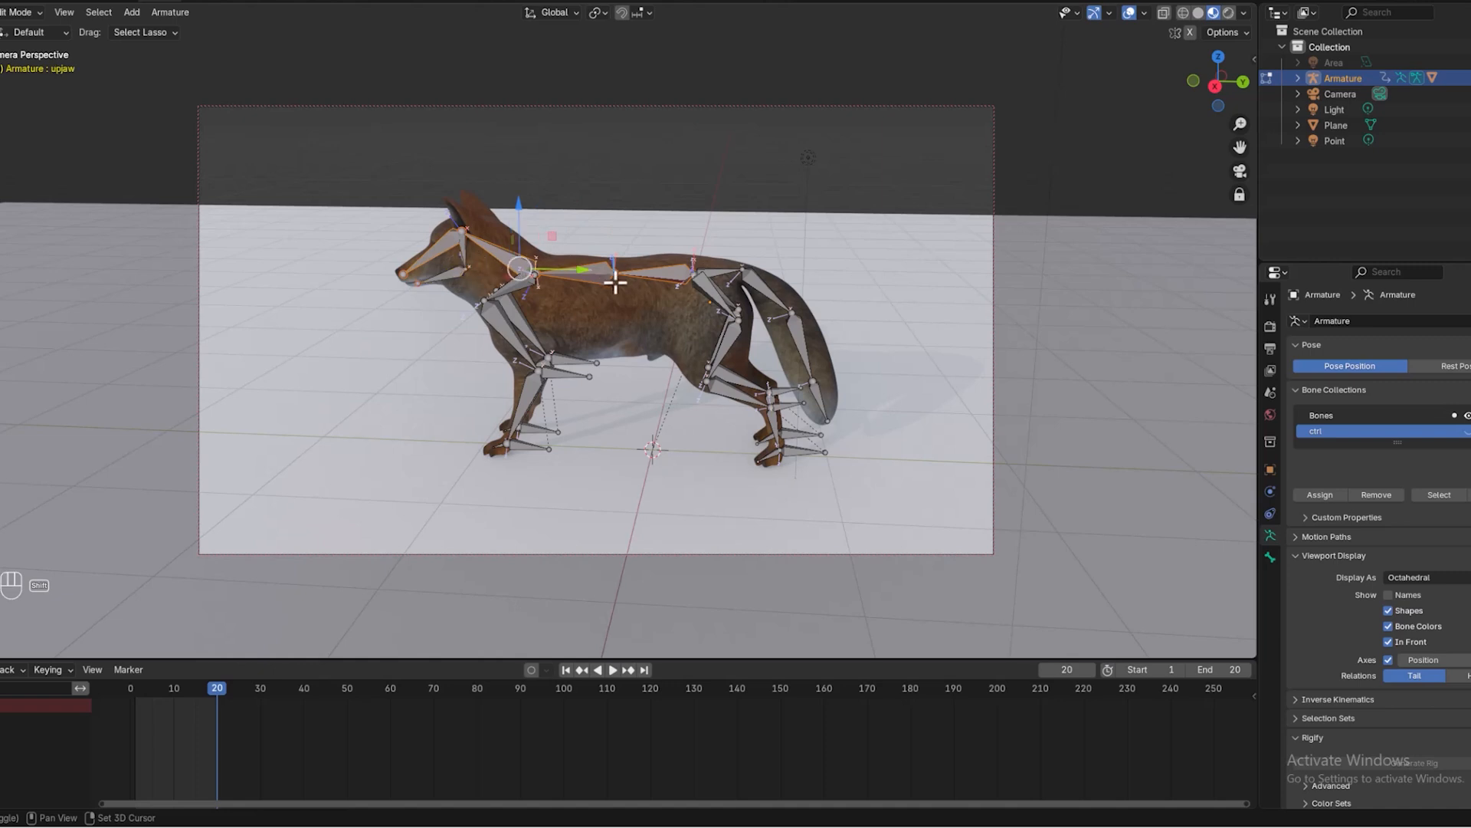
left_click(432, 282, "shift")
left_click(433, 282, "shift")
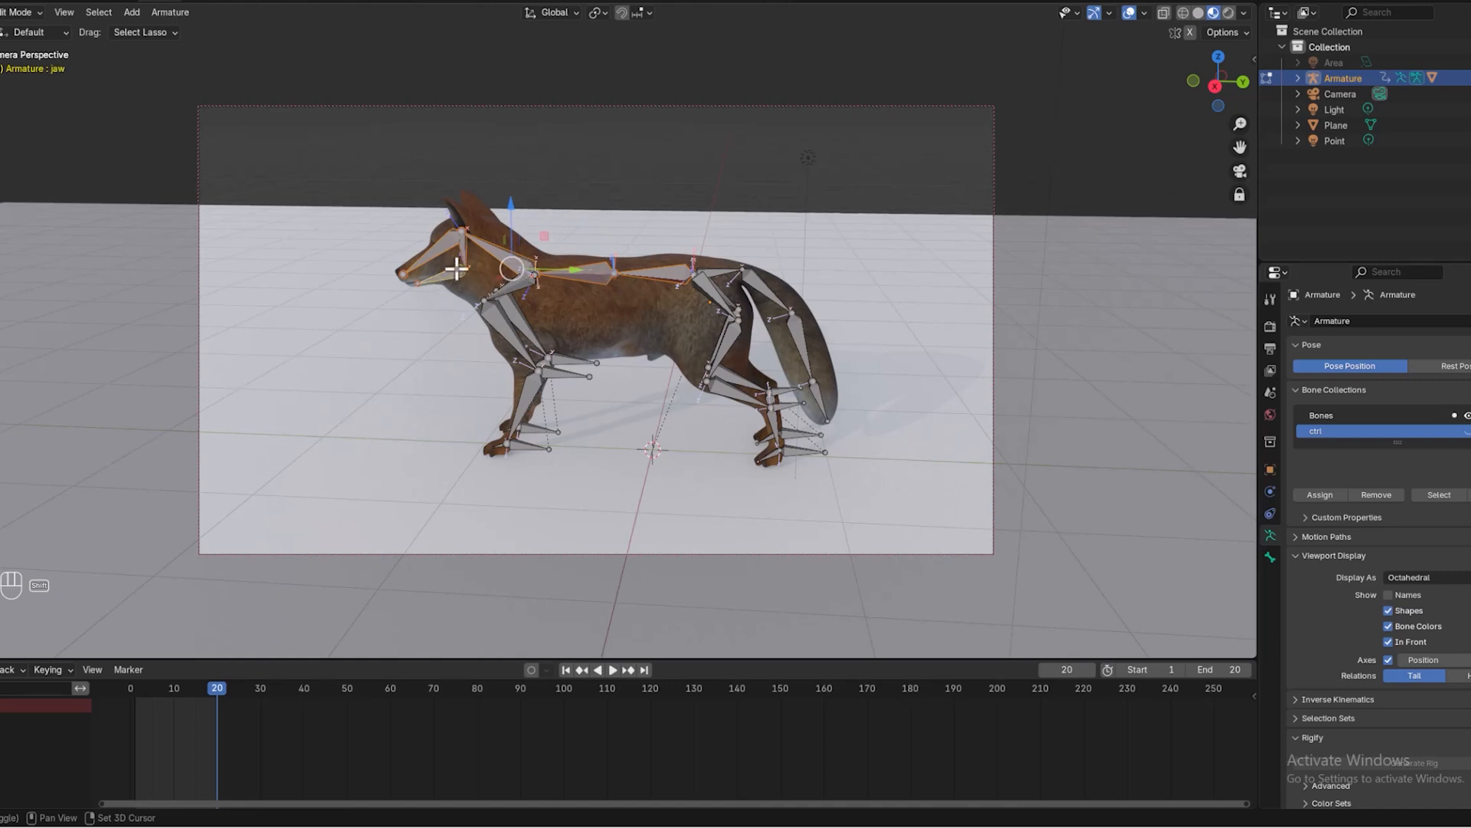
left_click(718, 268, "shift")
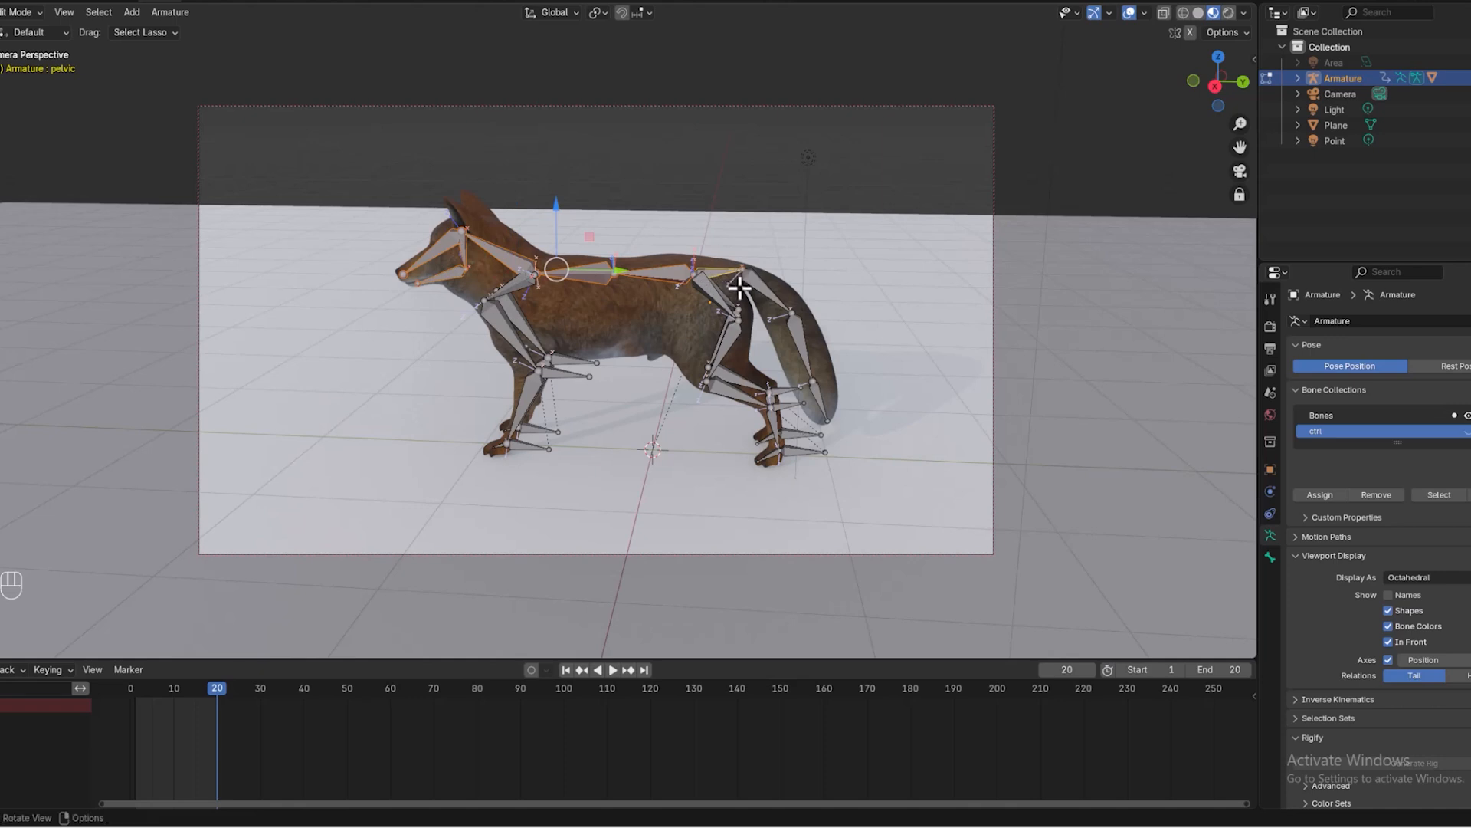
Step: Move all bones of the armature into a new bone collection named def
key("a")
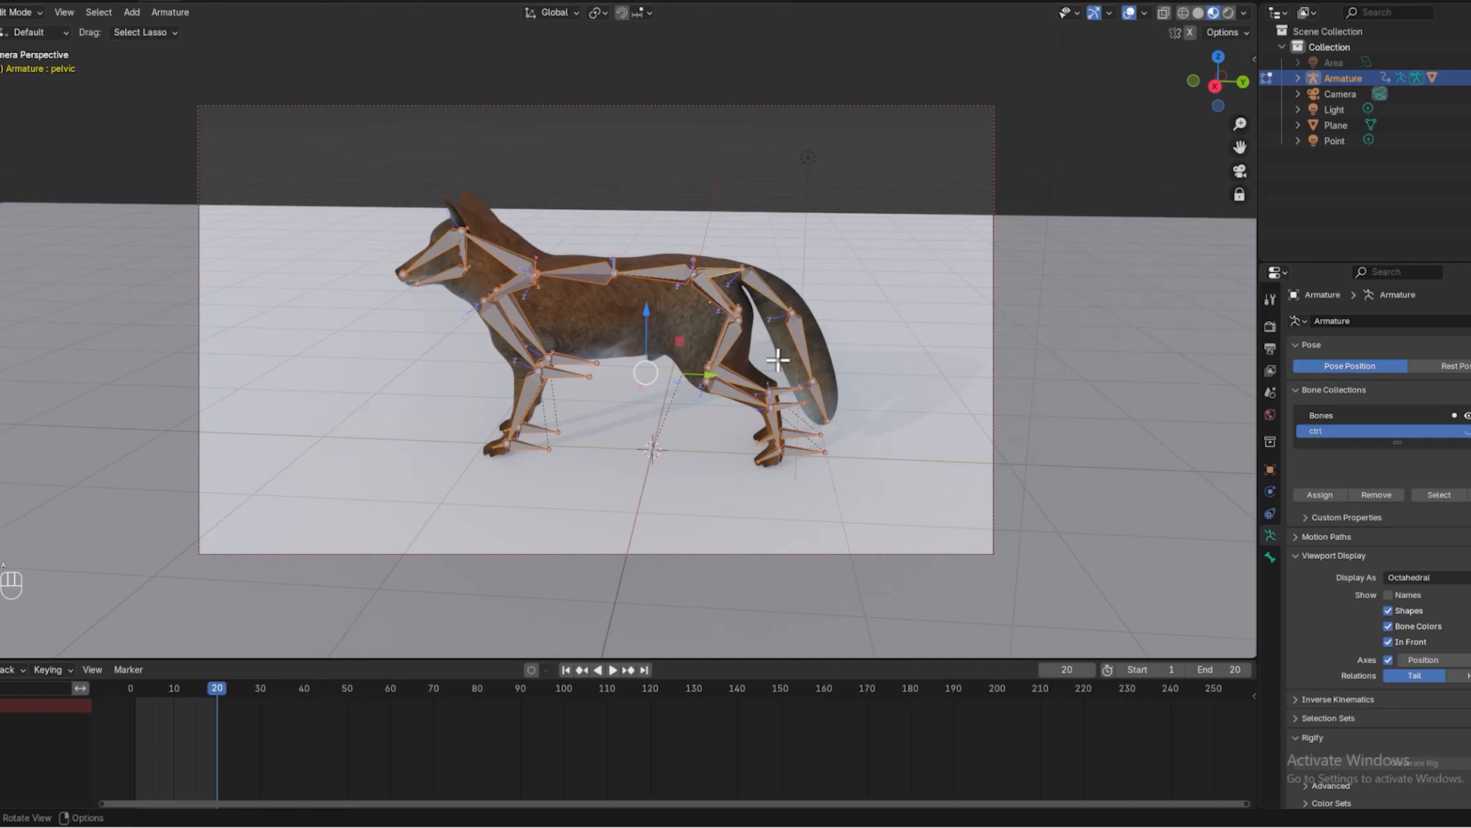
key("m")
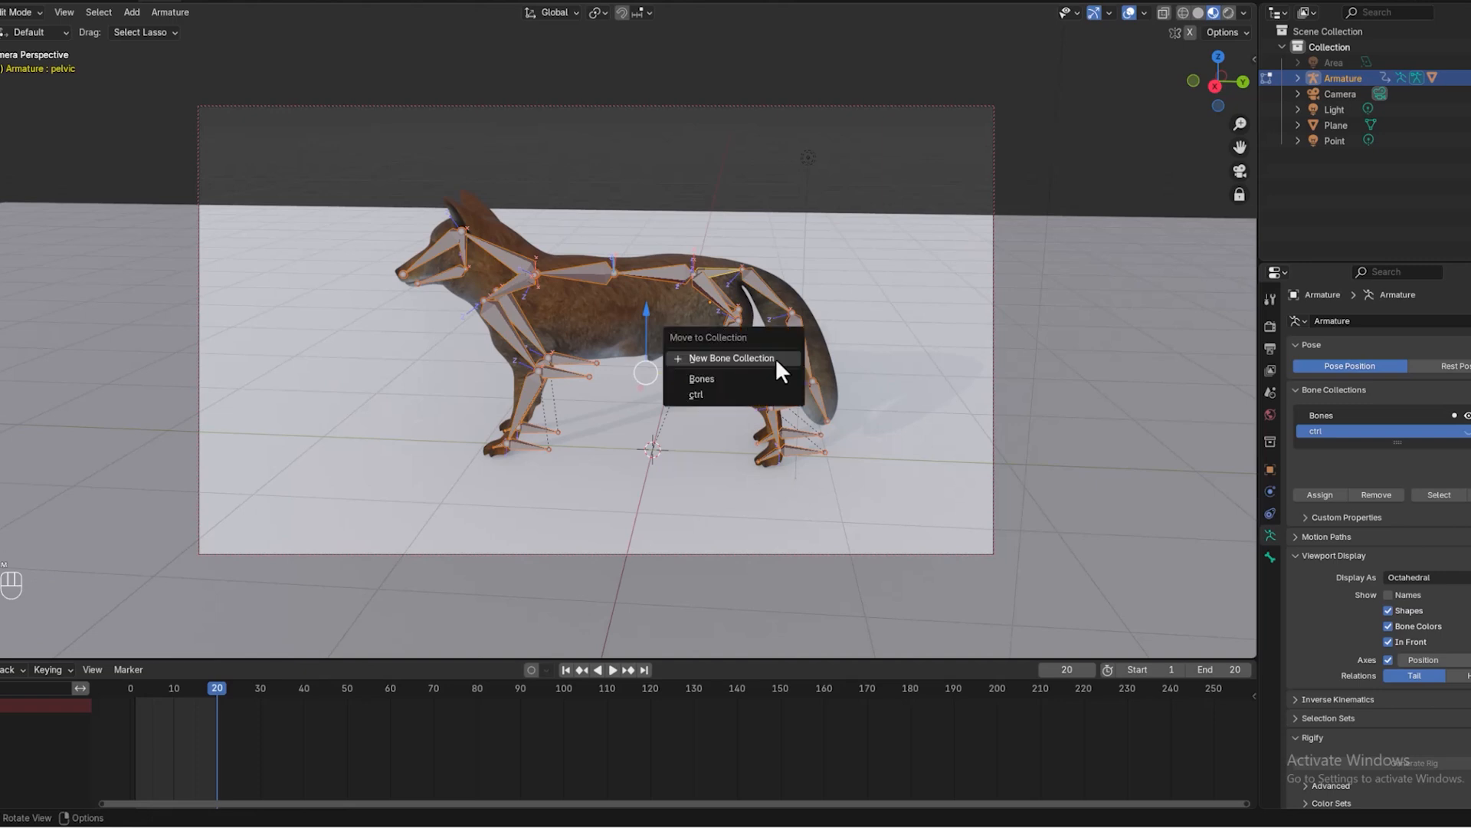
left_click(775, 357)
left_click(797, 366)
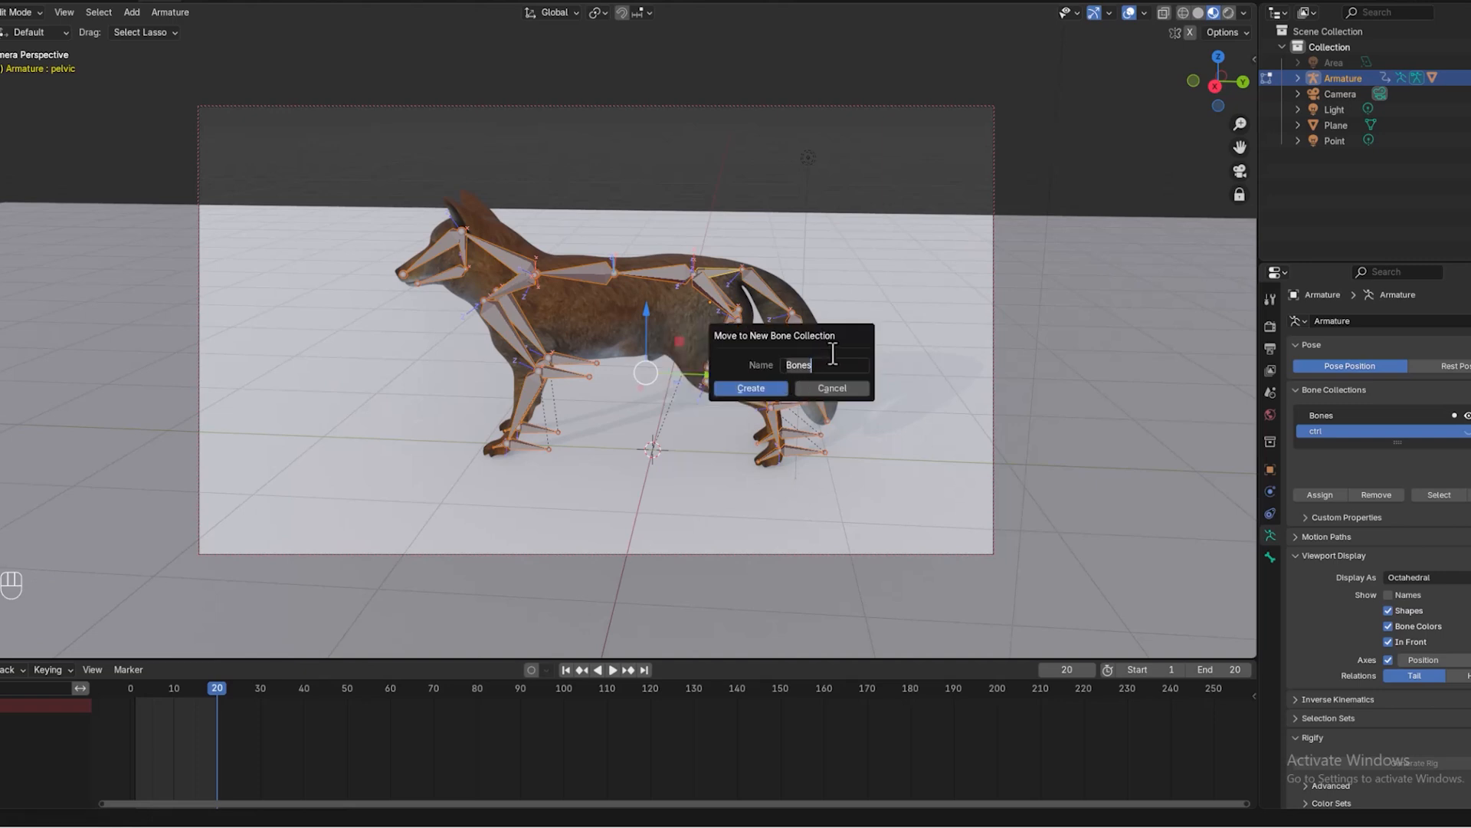
type("def")
left_click(753, 387)
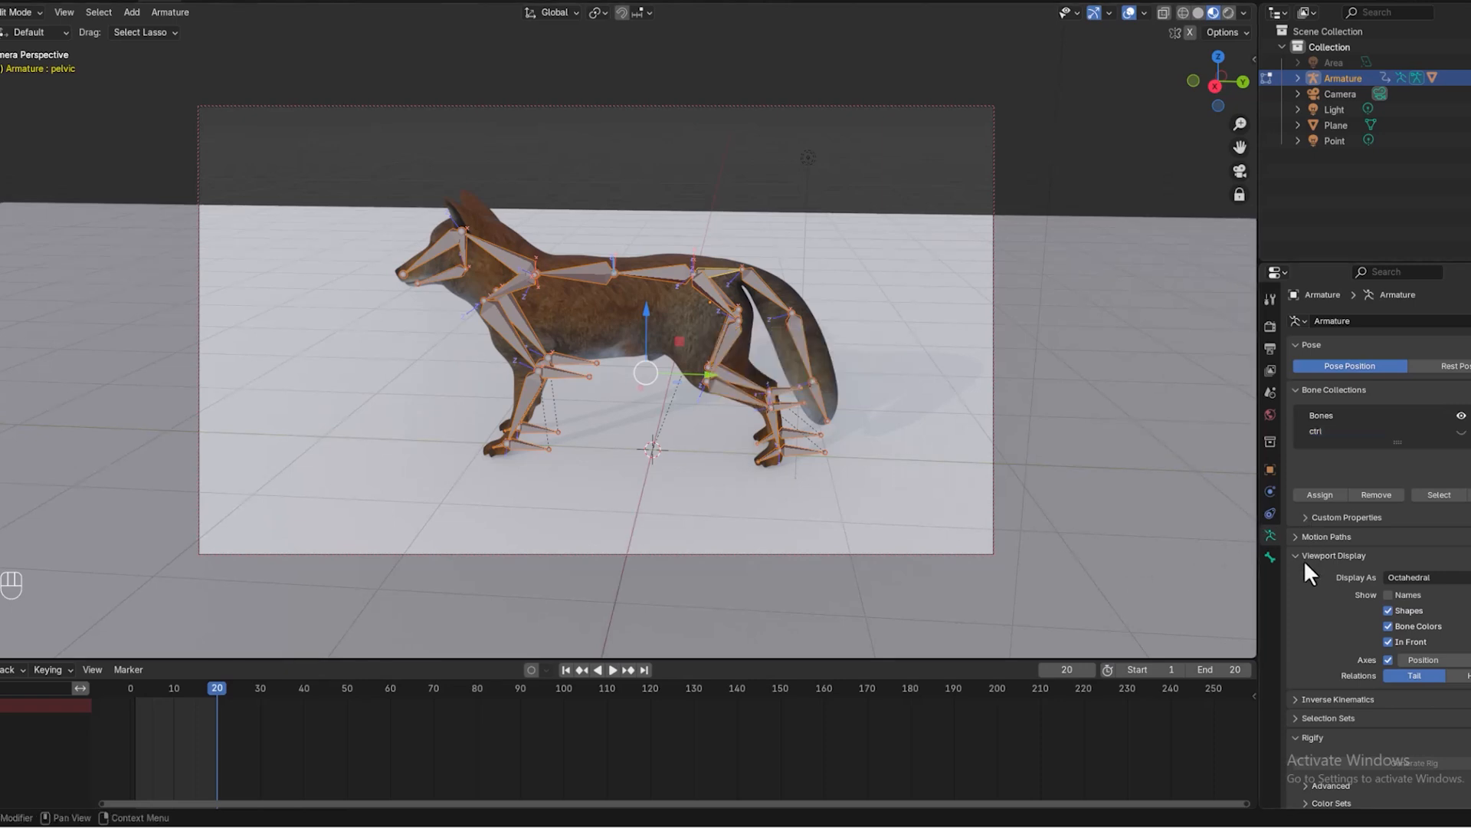
Step: Check the def entry in the armature's bone collections and make ctrl the active collection
left_click(1336, 416)
double_click(1336, 420)
type("def")
key("Return")
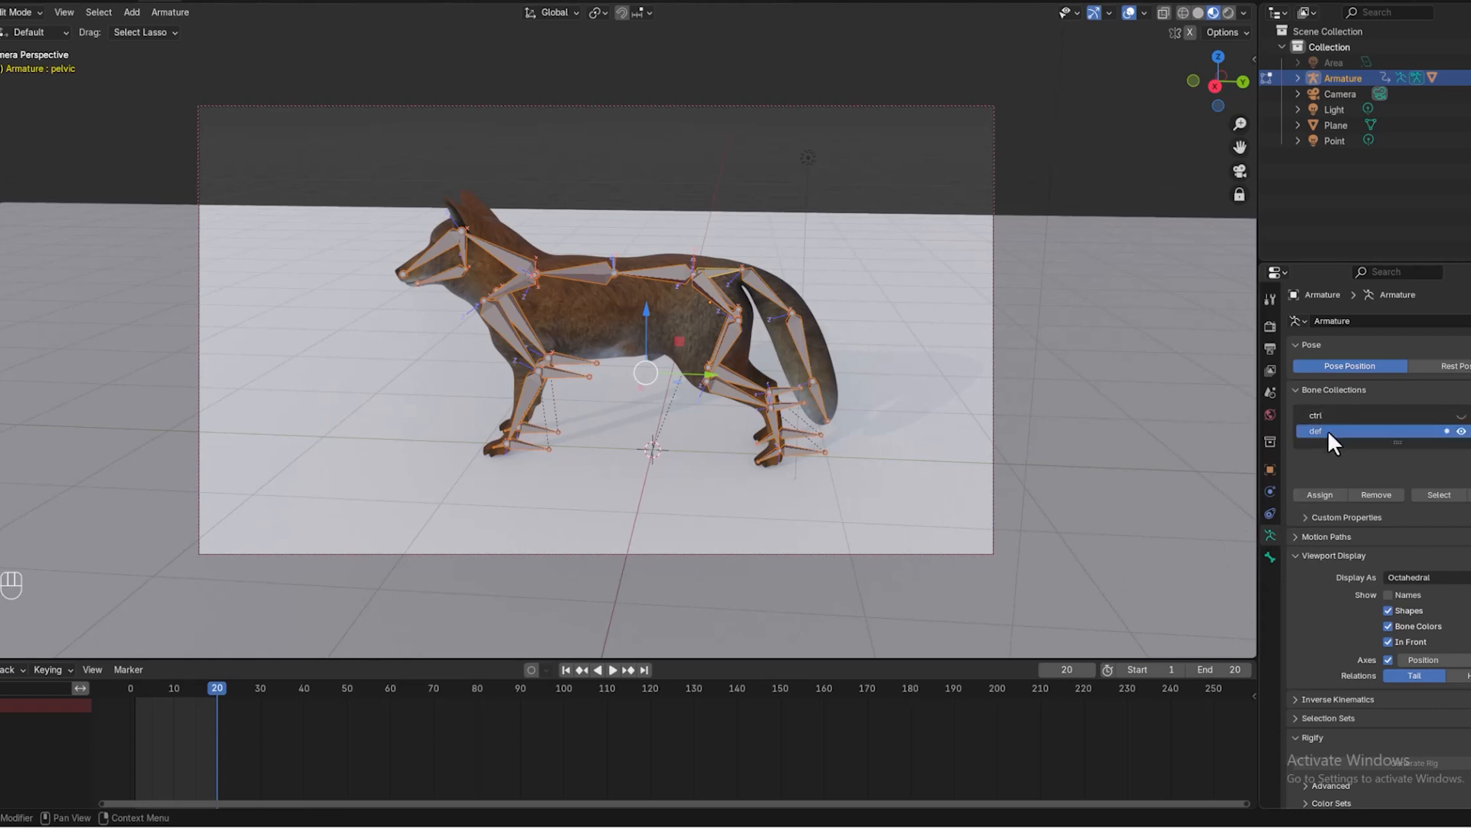
left_click(1323, 411)
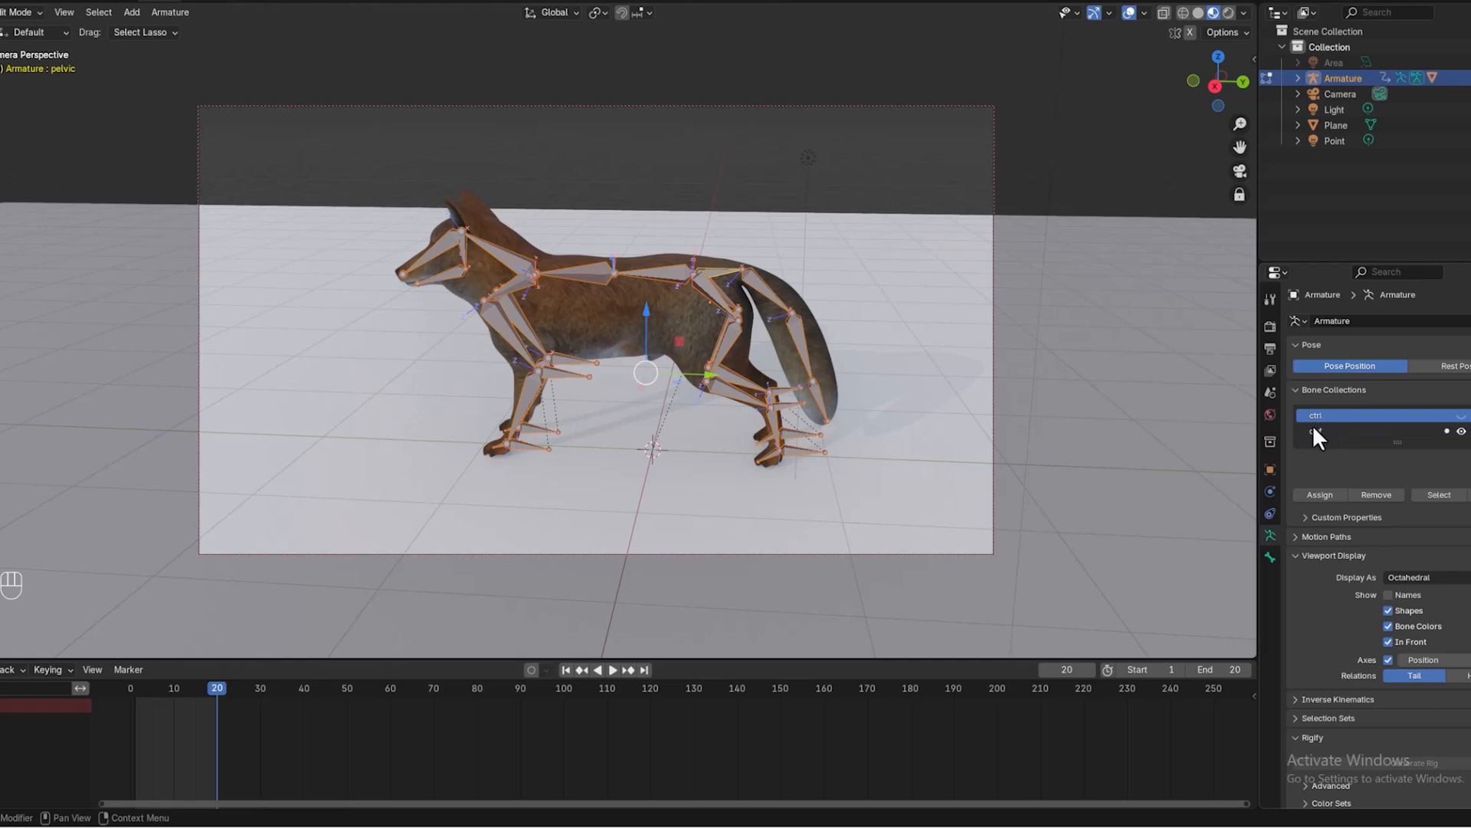
Step: Duplicate the spine, neck, head, pelvic and three tail bones and place the copied chain above the fox's back
scroll(1302, 427, "up", 1)
scroll(830, 345, "up", 5)
scroll(801, 330, "down", 5)
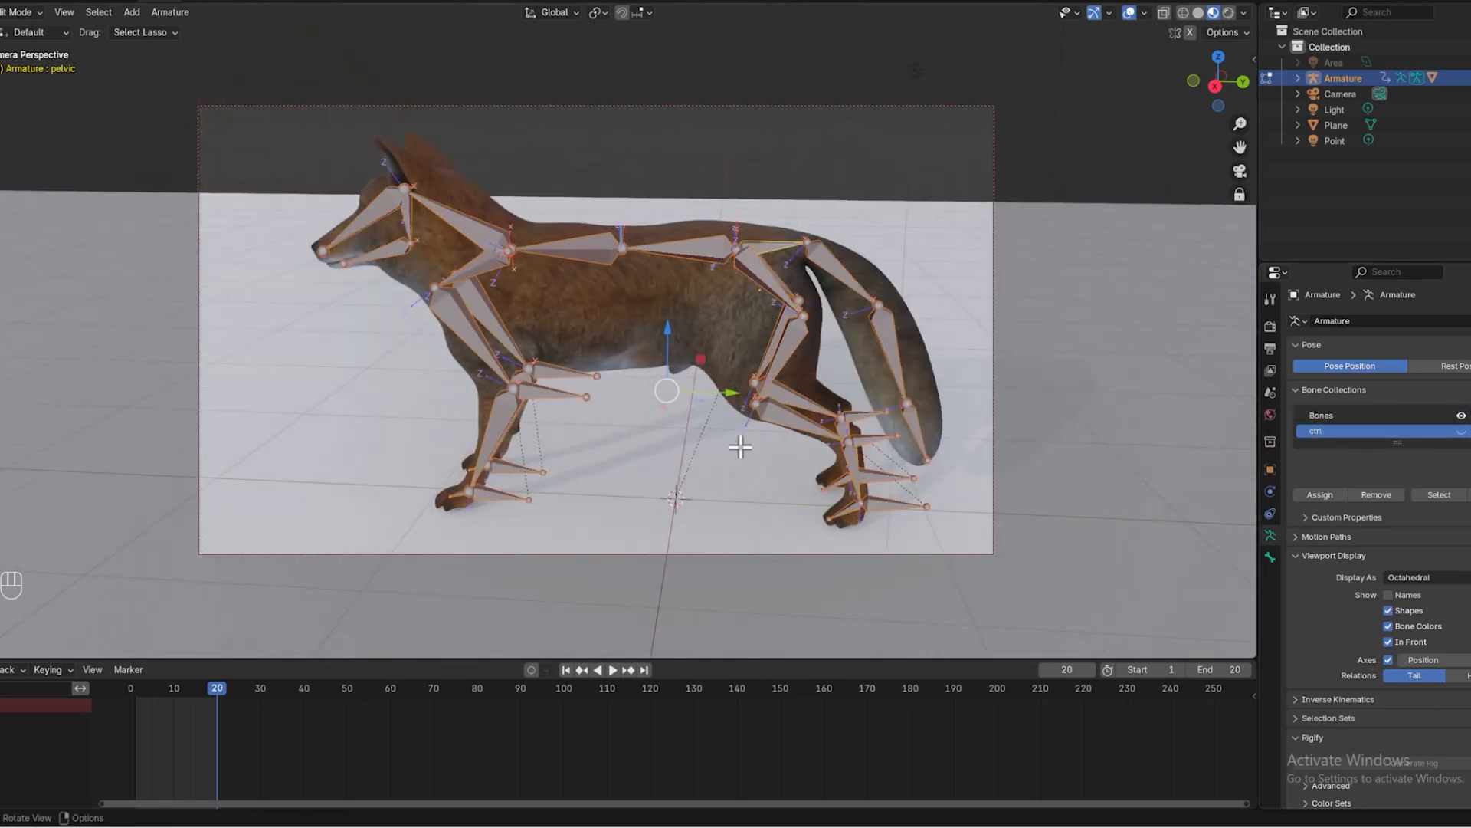
left_click(707, 486)
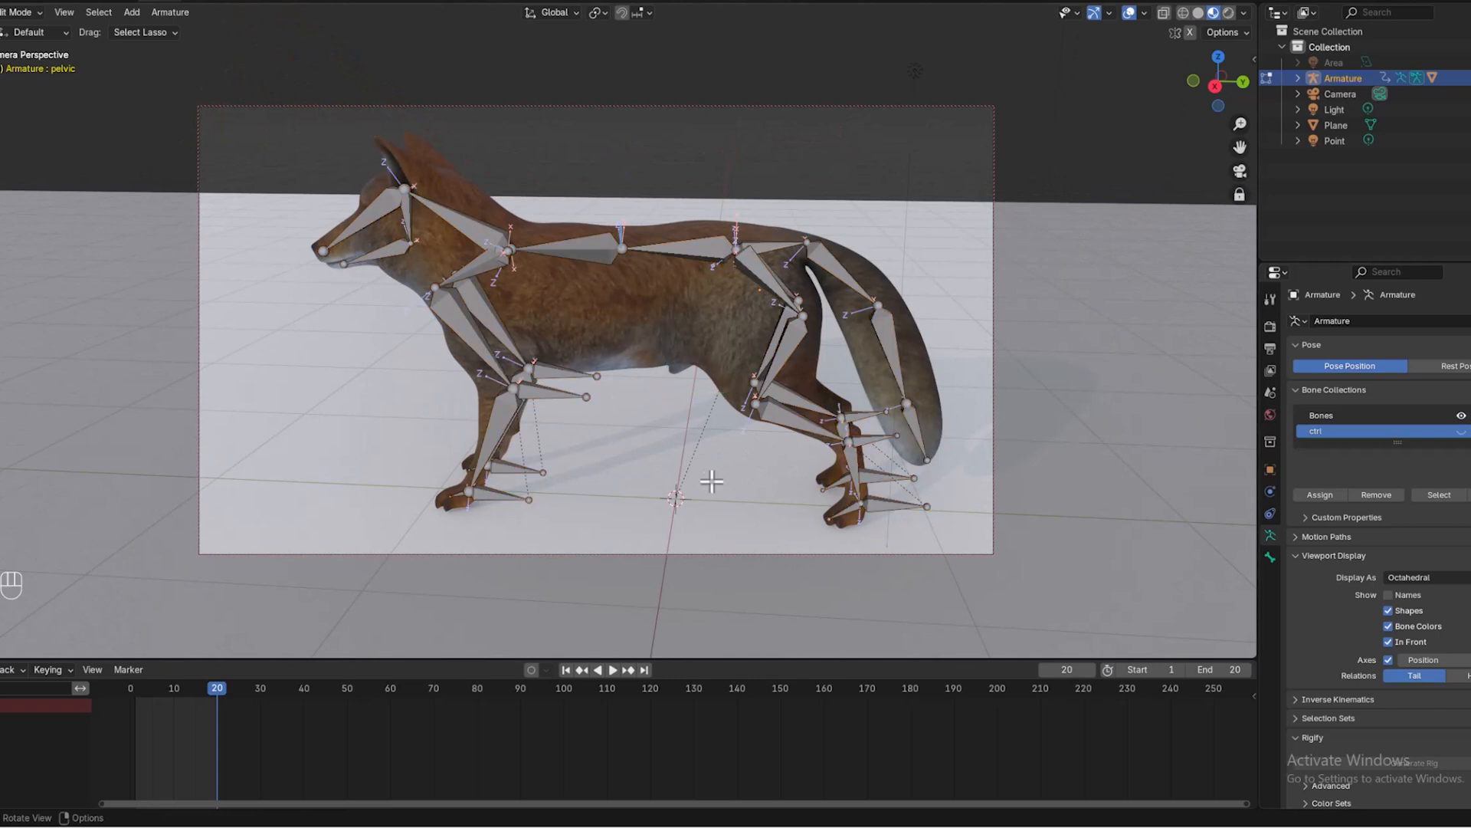
left_click(678, 252)
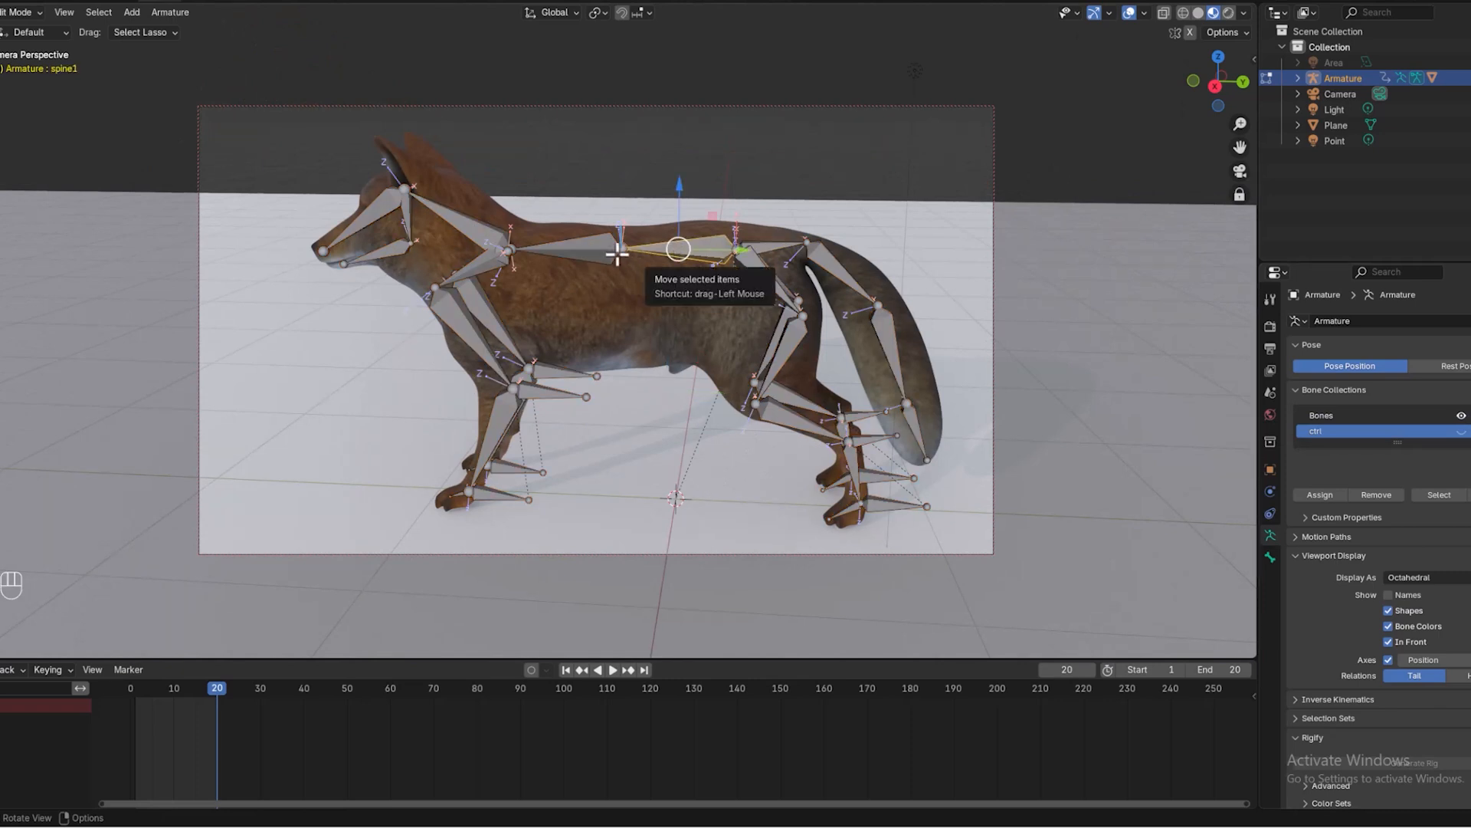
left_click(571, 249, "shift")
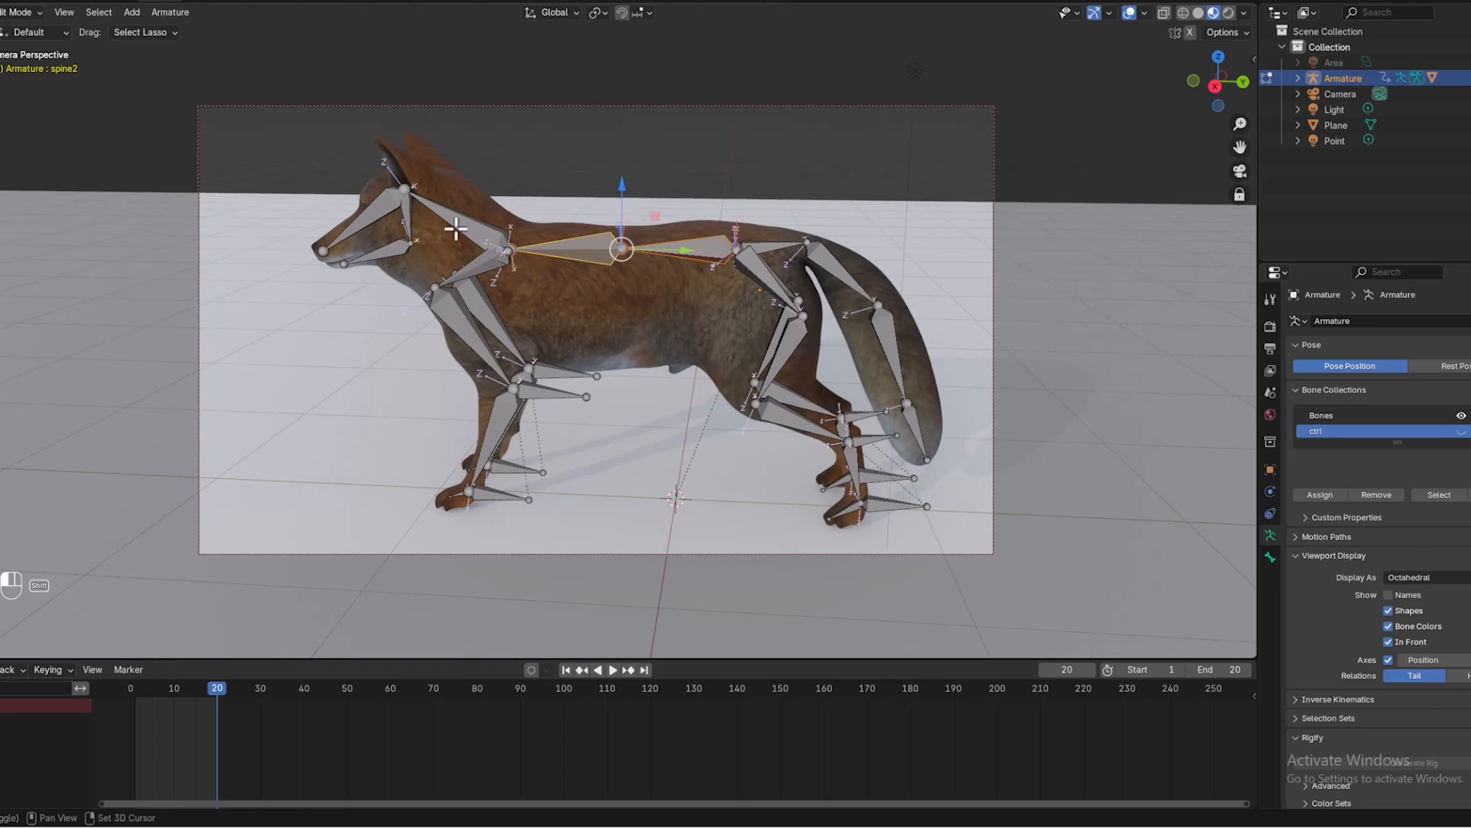
left_click(400, 227, "shift")
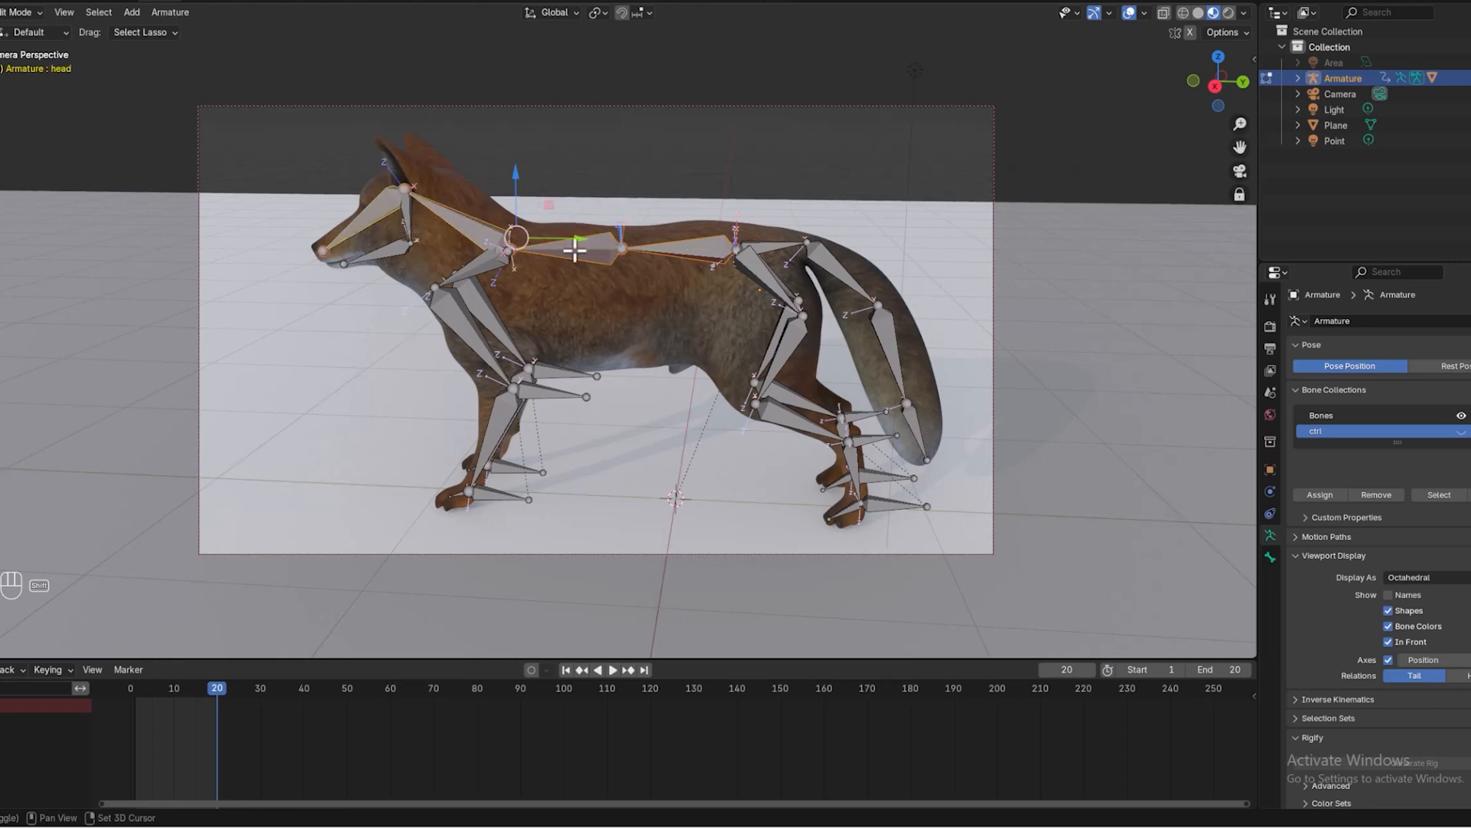
left_click(768, 245, "shift")
left_click(846, 274, "shift")
left_click(894, 361, "shift")
left_click(920, 439, "shift")
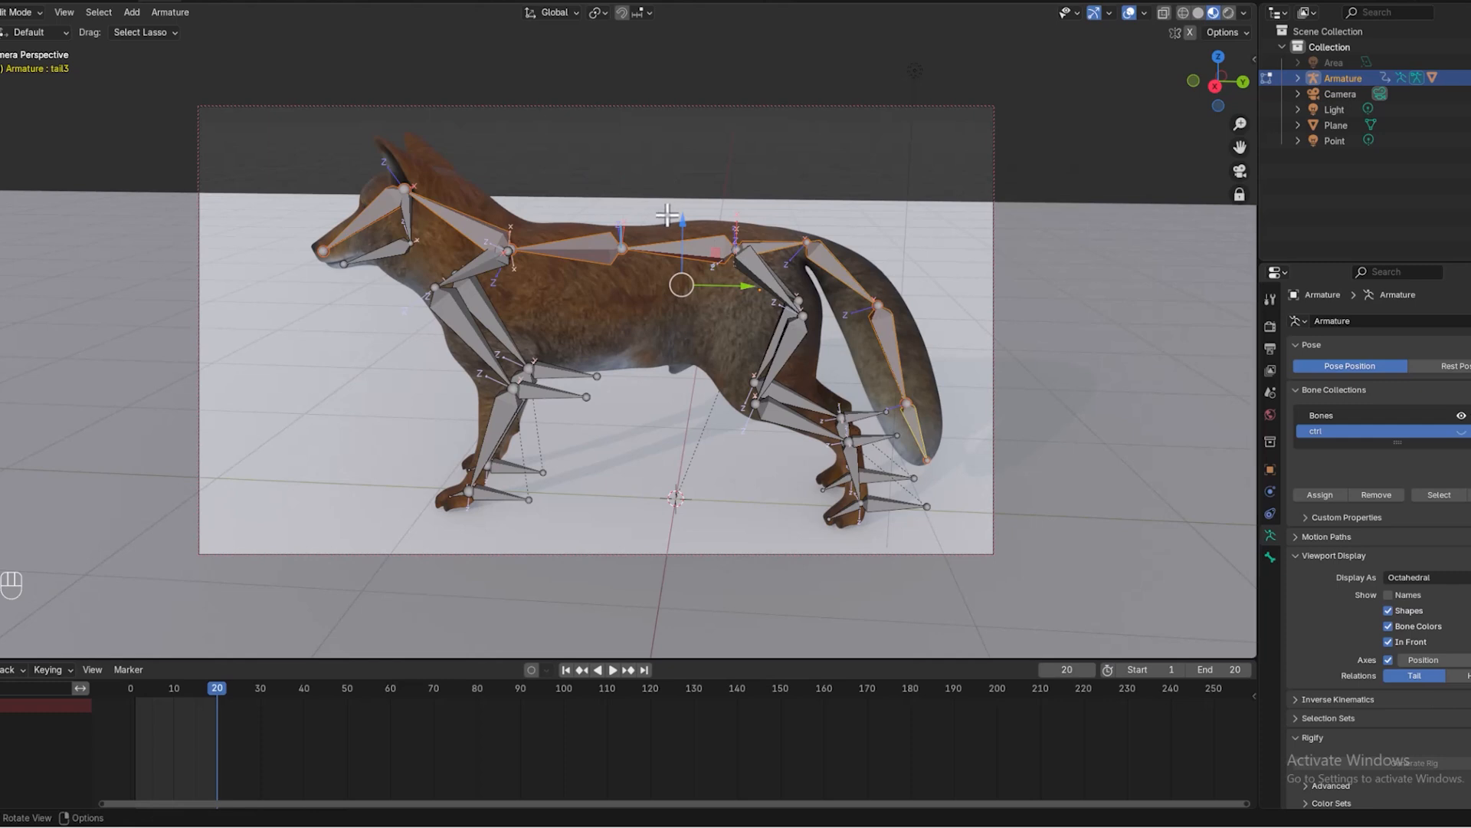
key("shift+d")
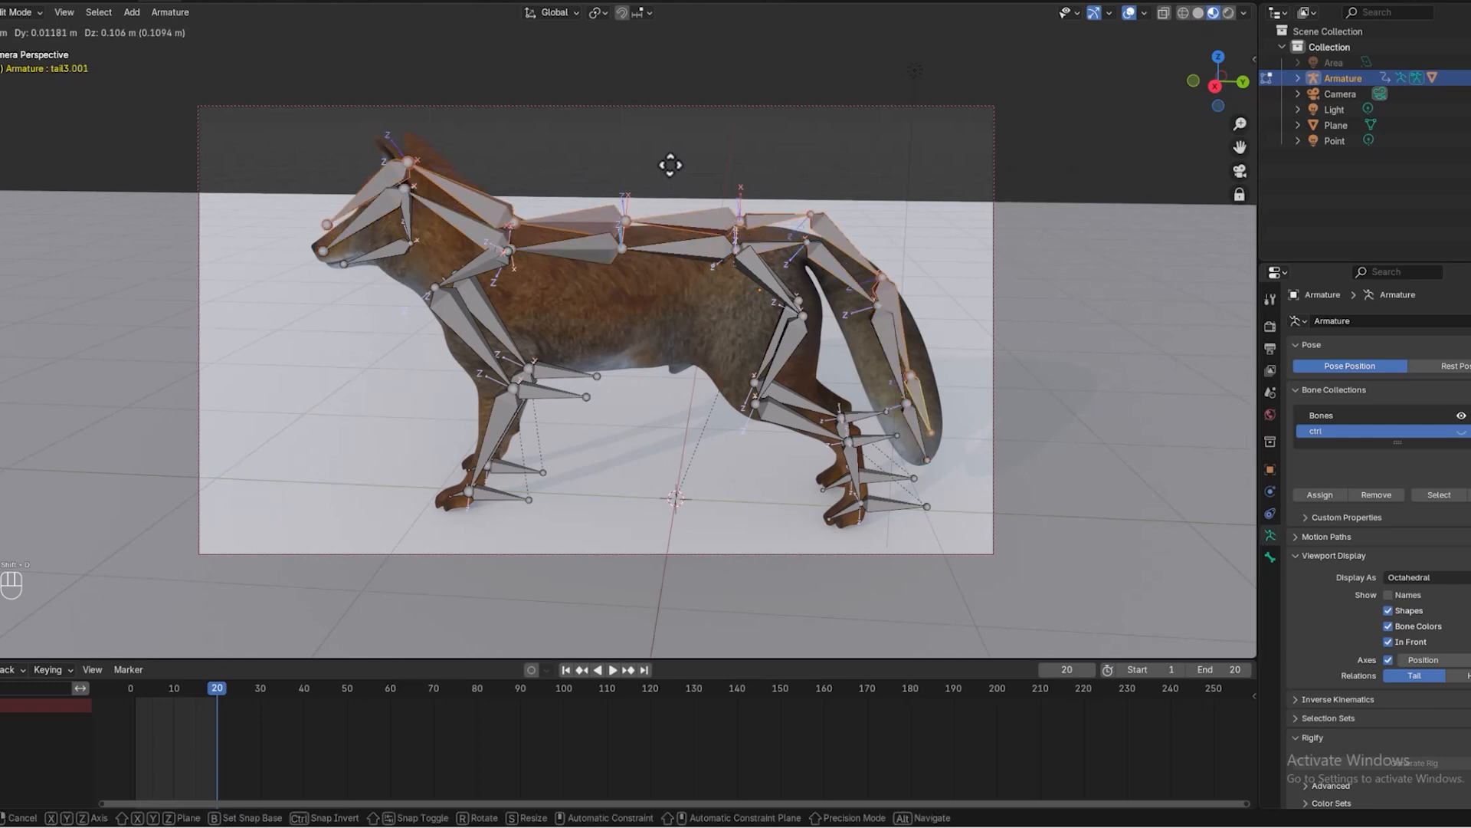
left_click(674, 148)
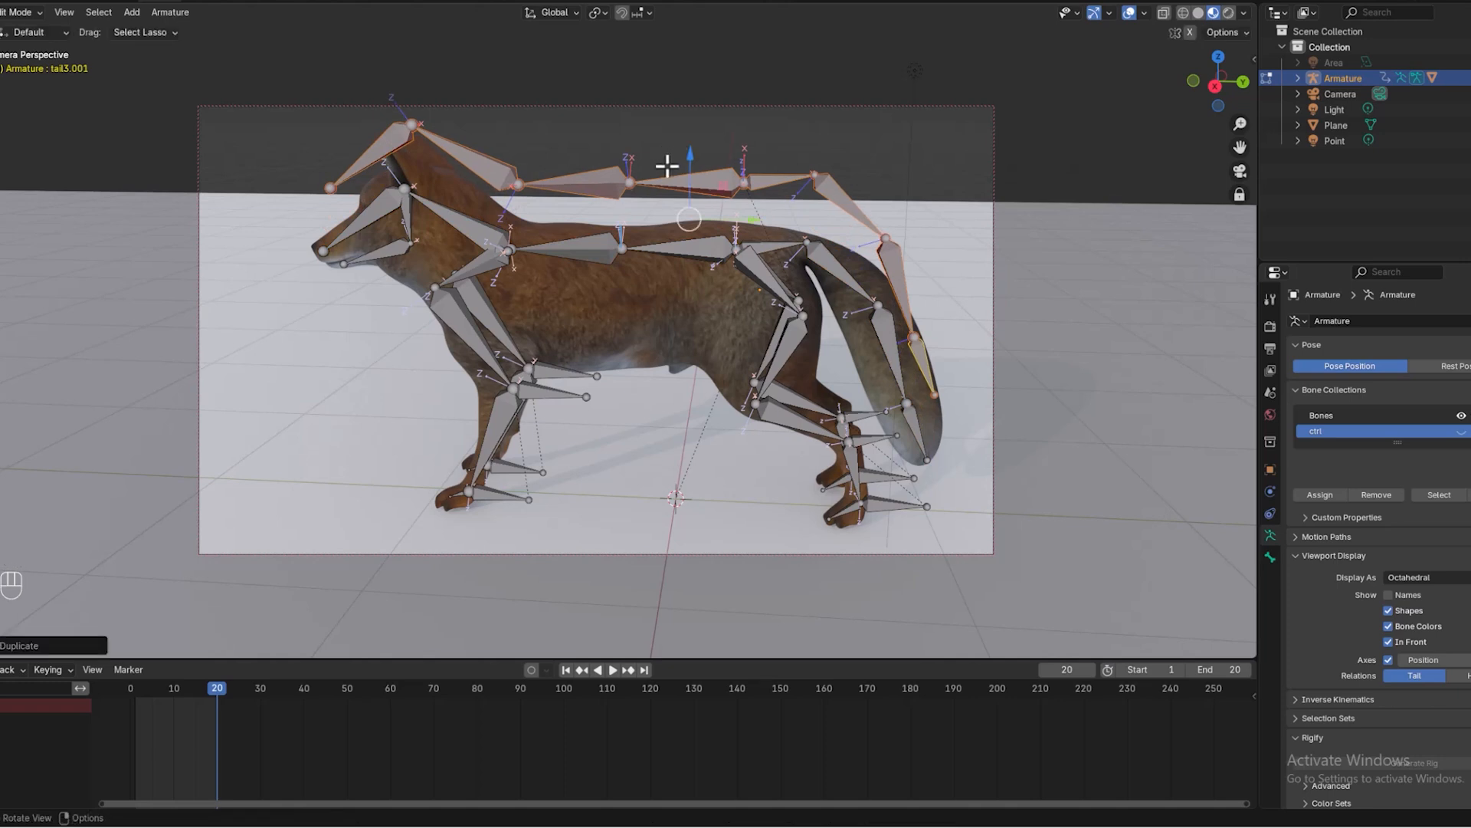
Step: Move the duplicated bone chain into a new bone collection named fk spines ctrl
key("m")
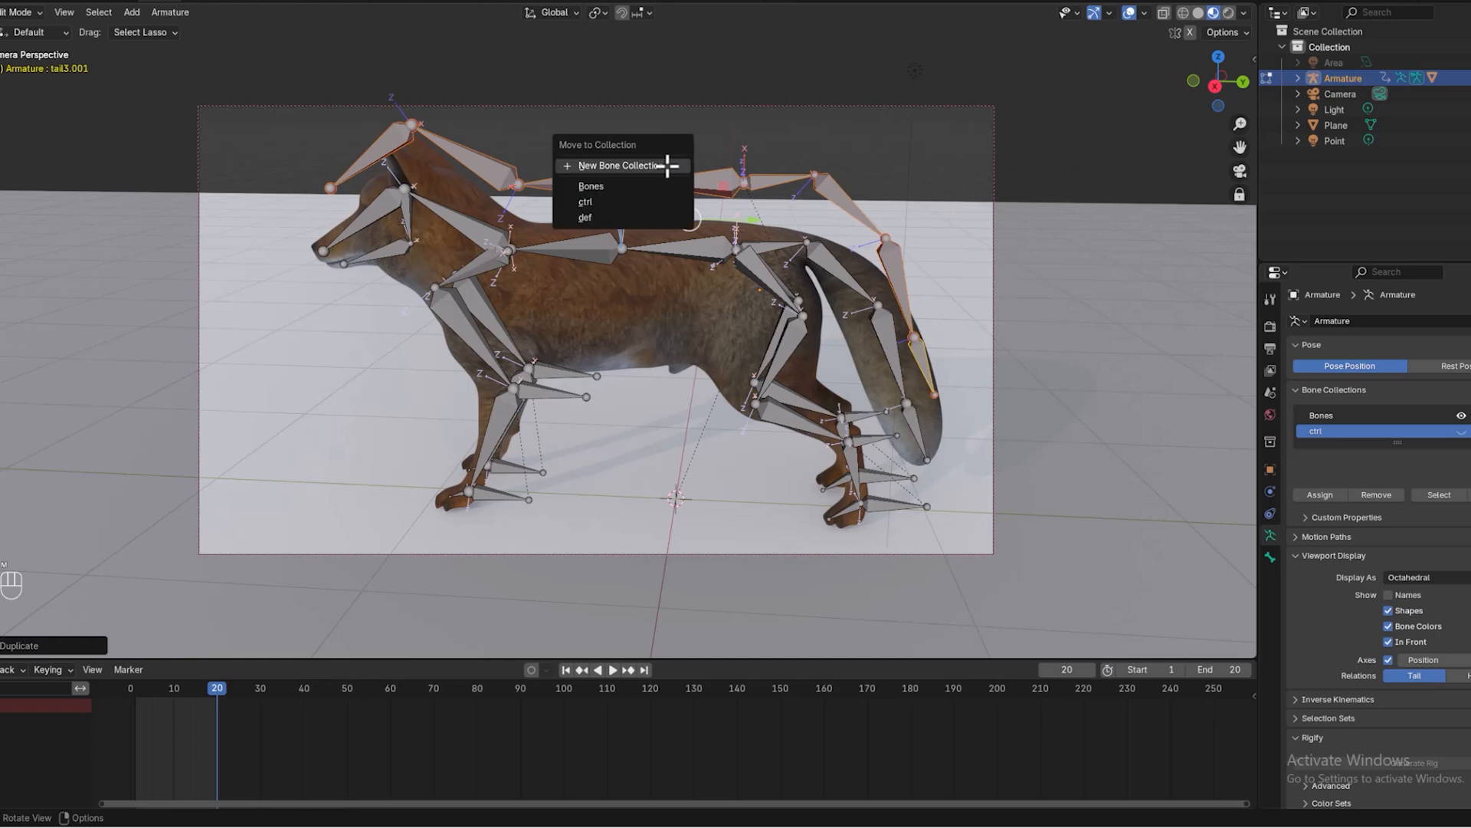
left_click(665, 164)
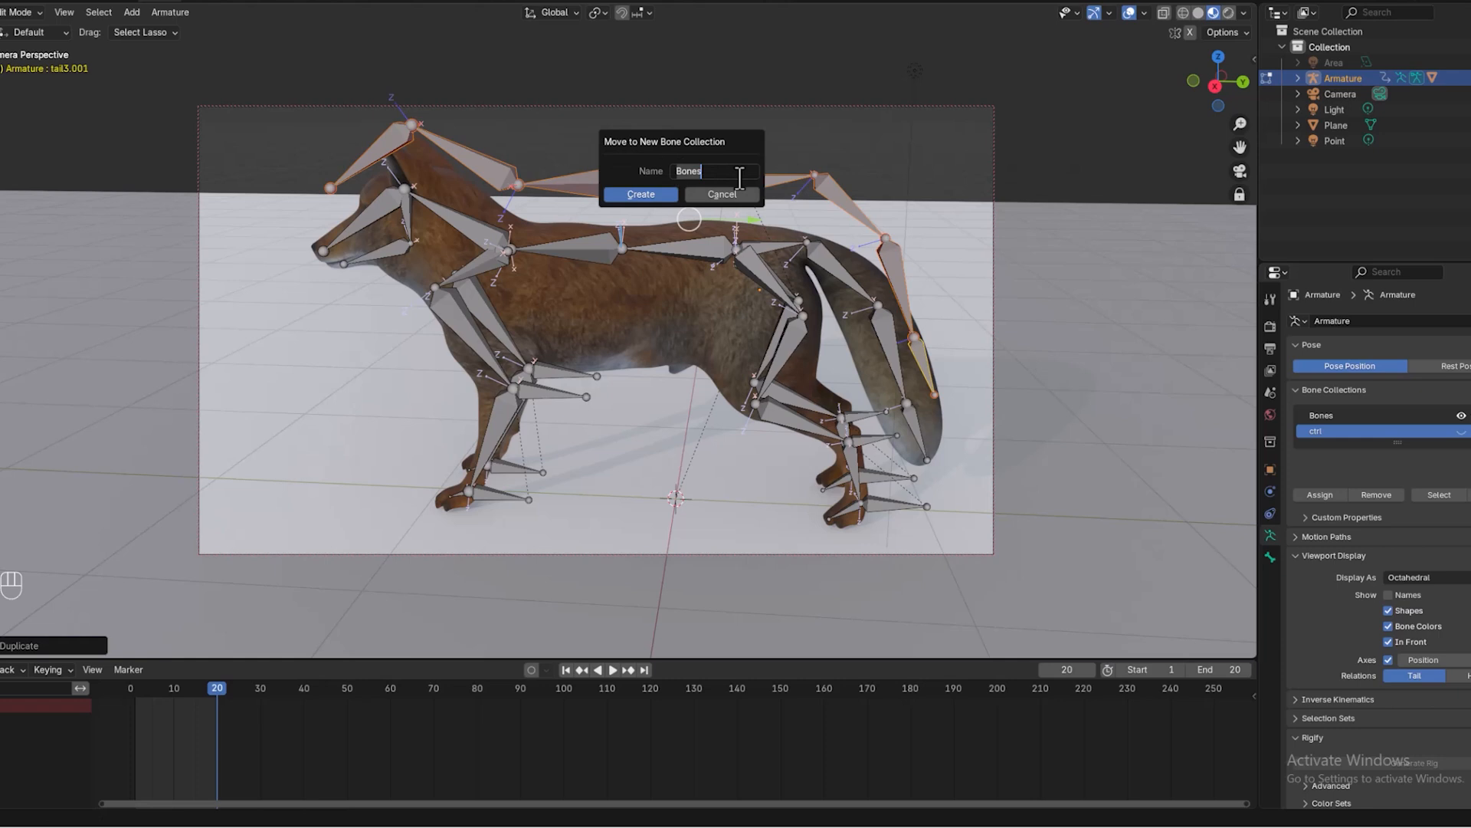
type("fk spi")
key("Return")
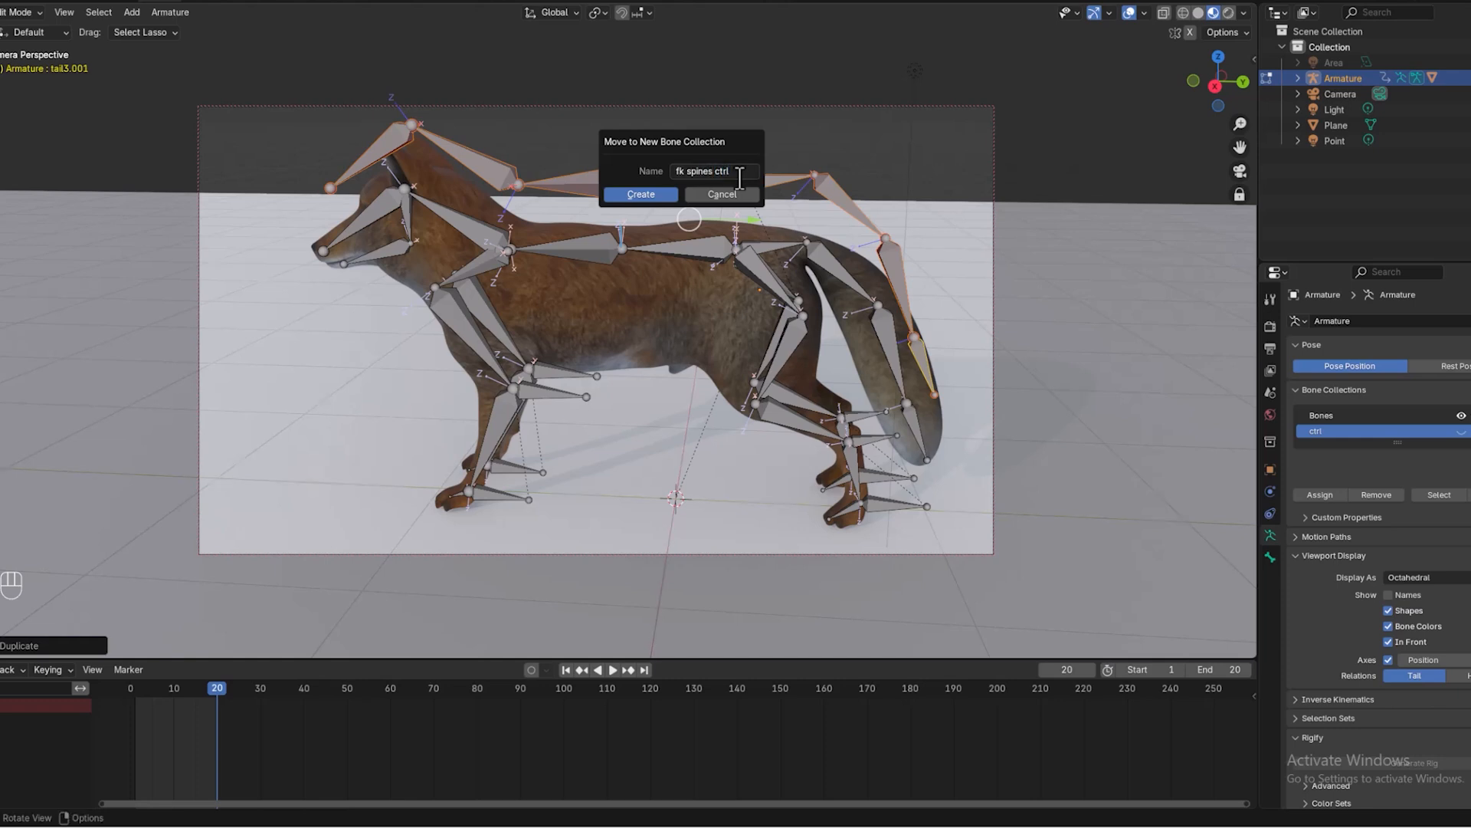
left_click(629, 196)
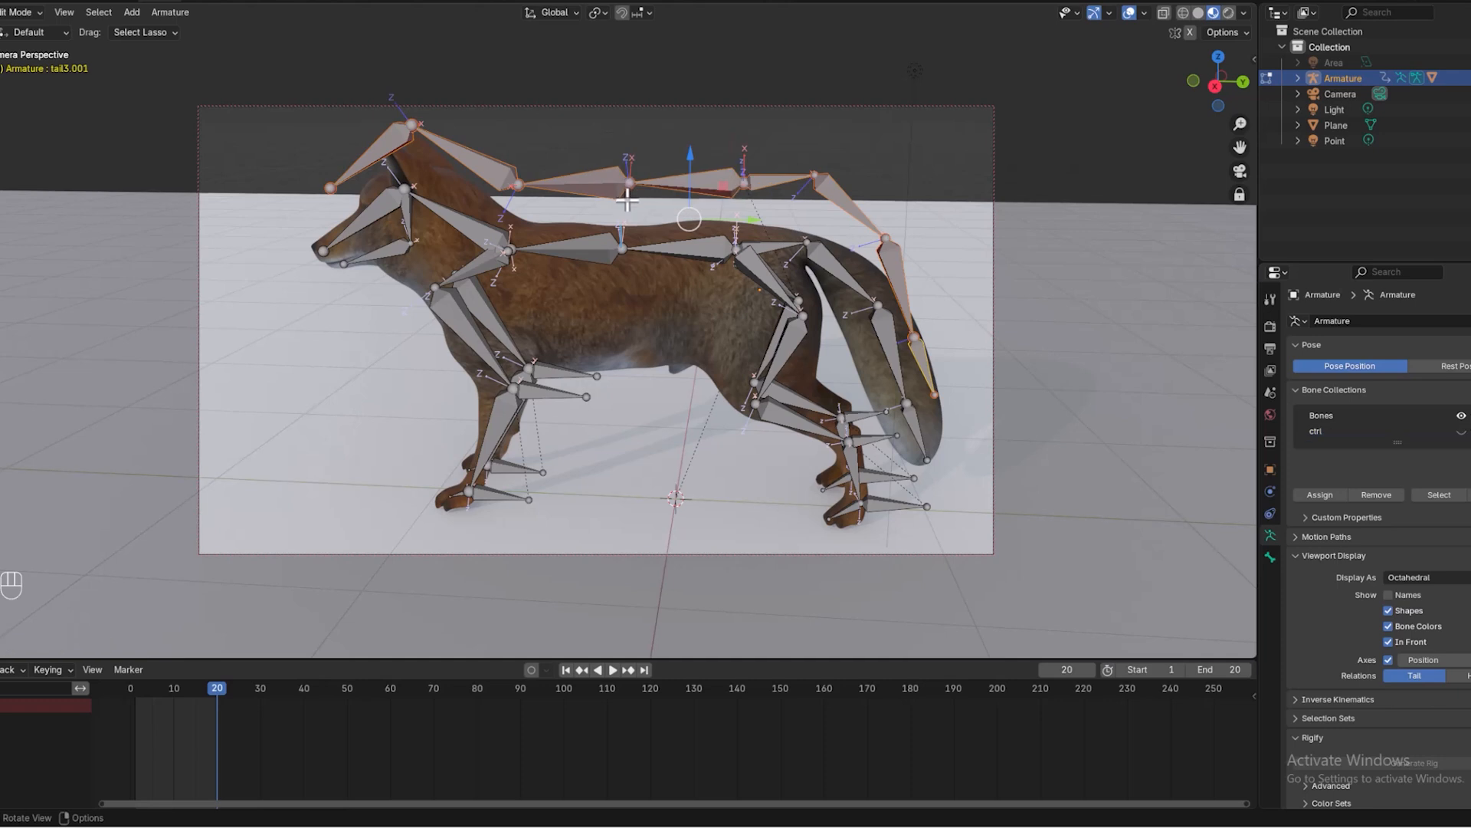
Step: Duplicate the spine1 bone and place the copy about 0.13 m away, between the original spine and the FK chain
left_click(676, 251)
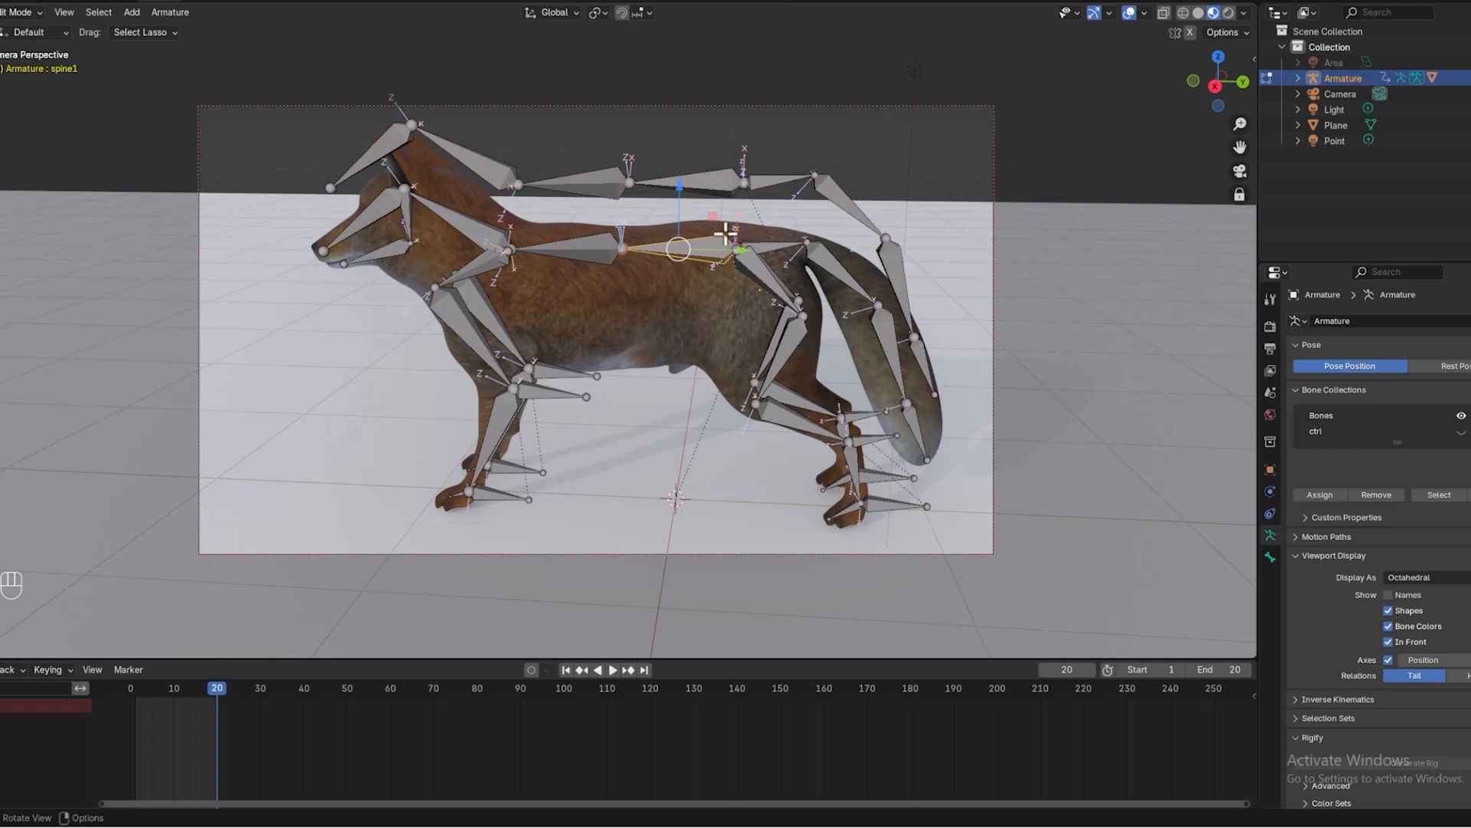
scroll(725, 233, "down", 1)
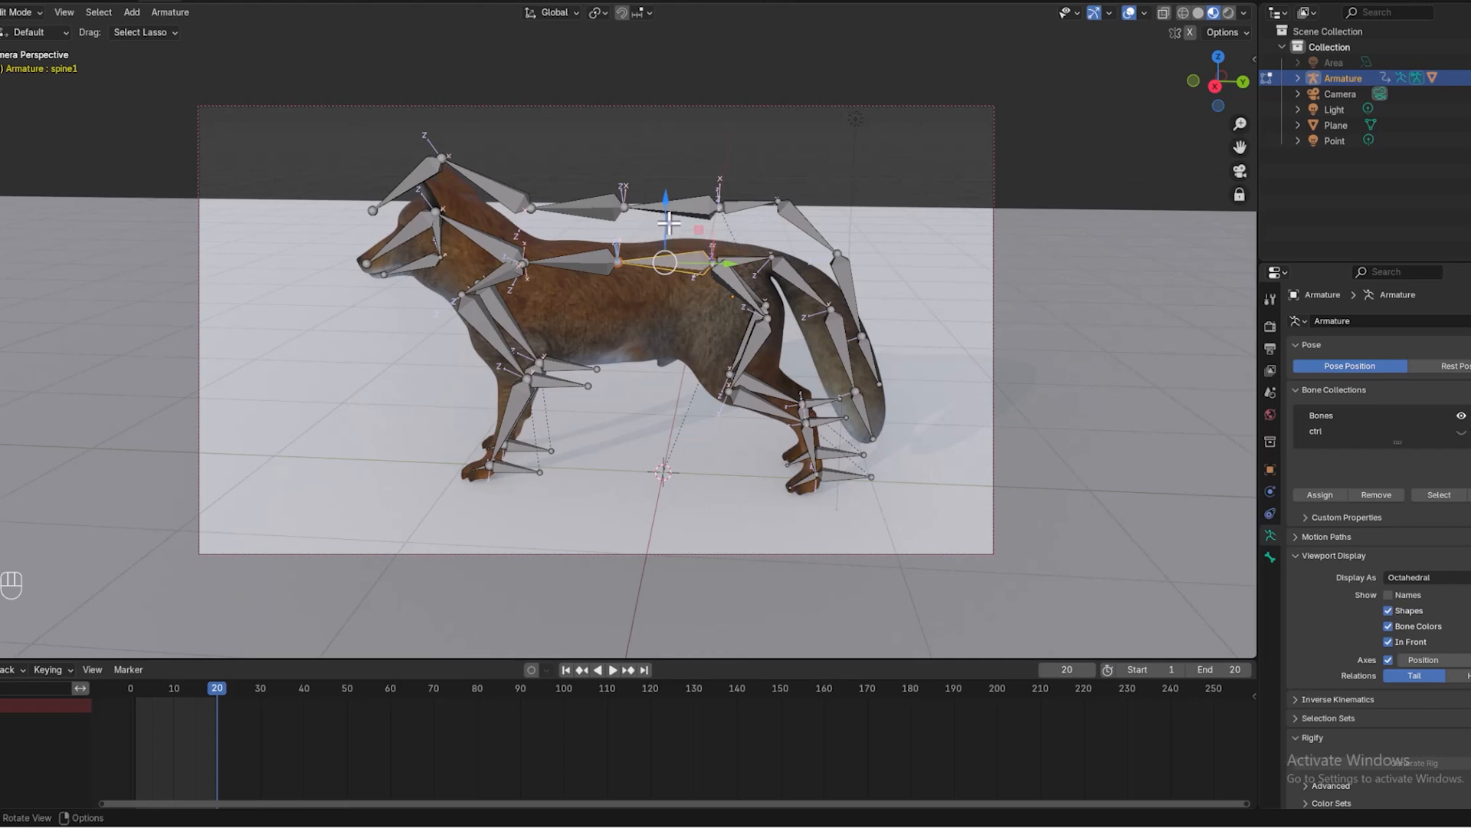
key("shift+d")
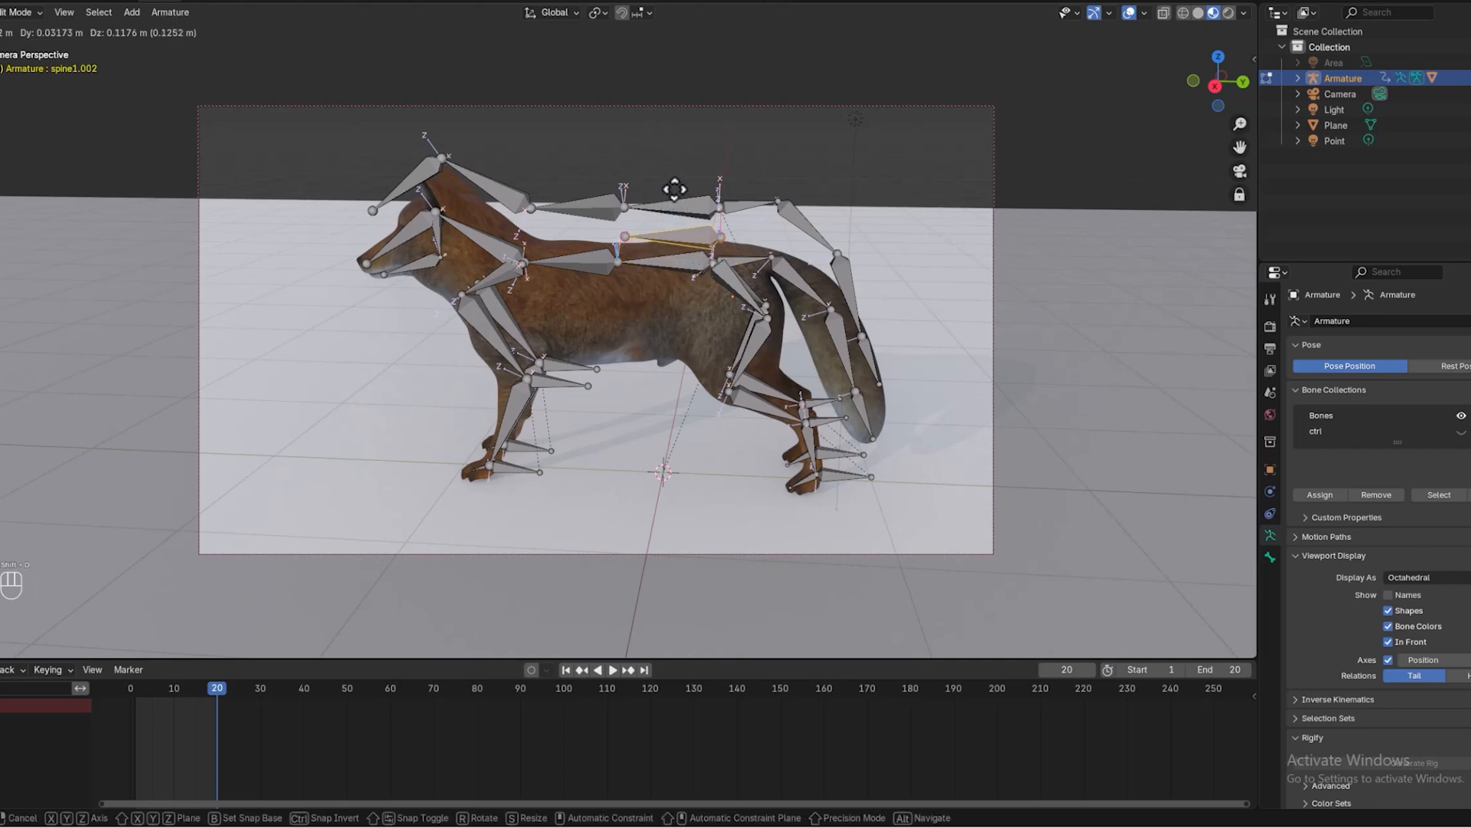
left_click(674, 191)
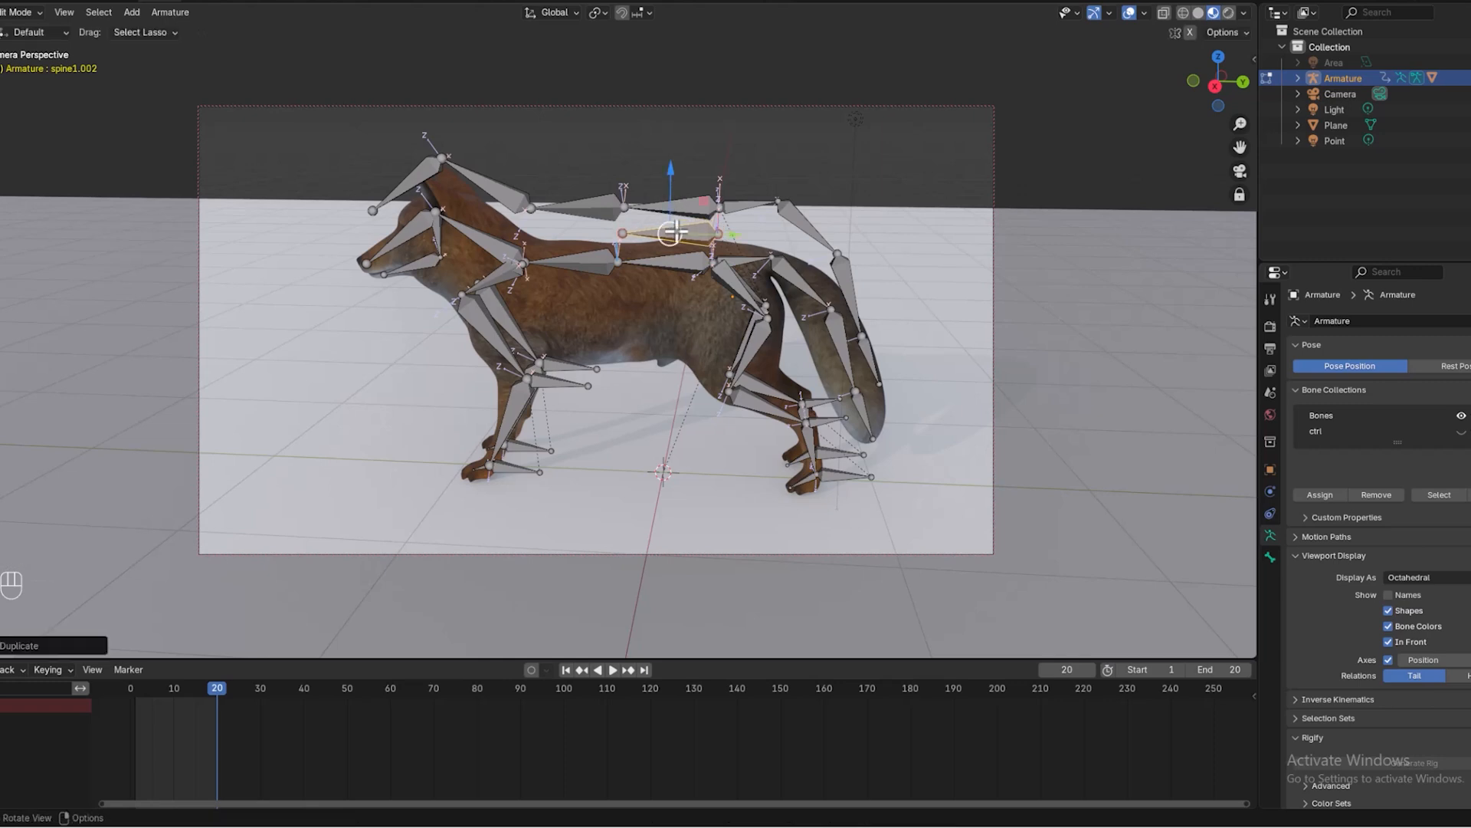
left_click(676, 232)
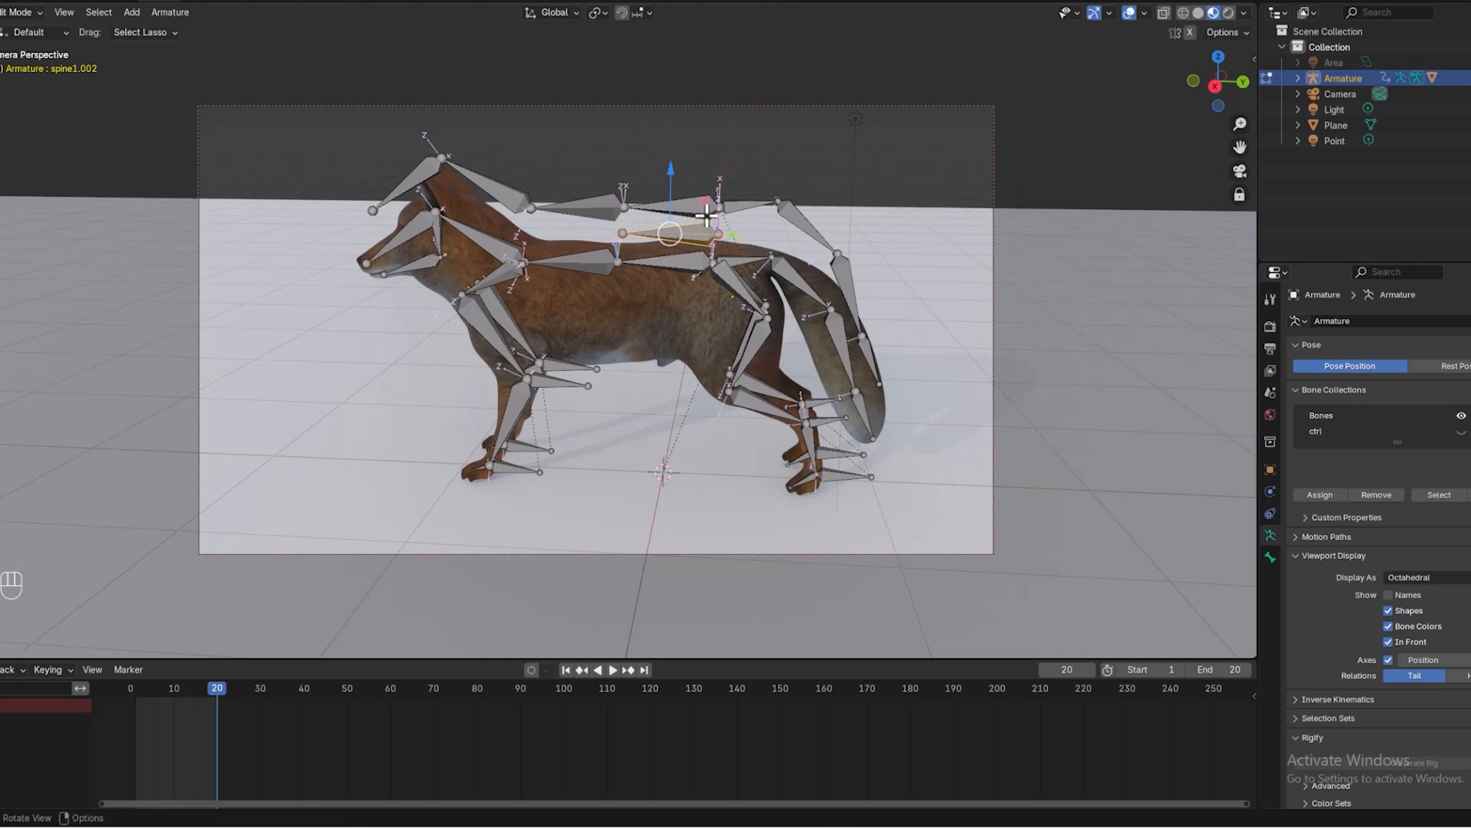
Step: Hide the fk spines ctrl bone collection so its duplicated chain is out of the way
left_click(684, 205)
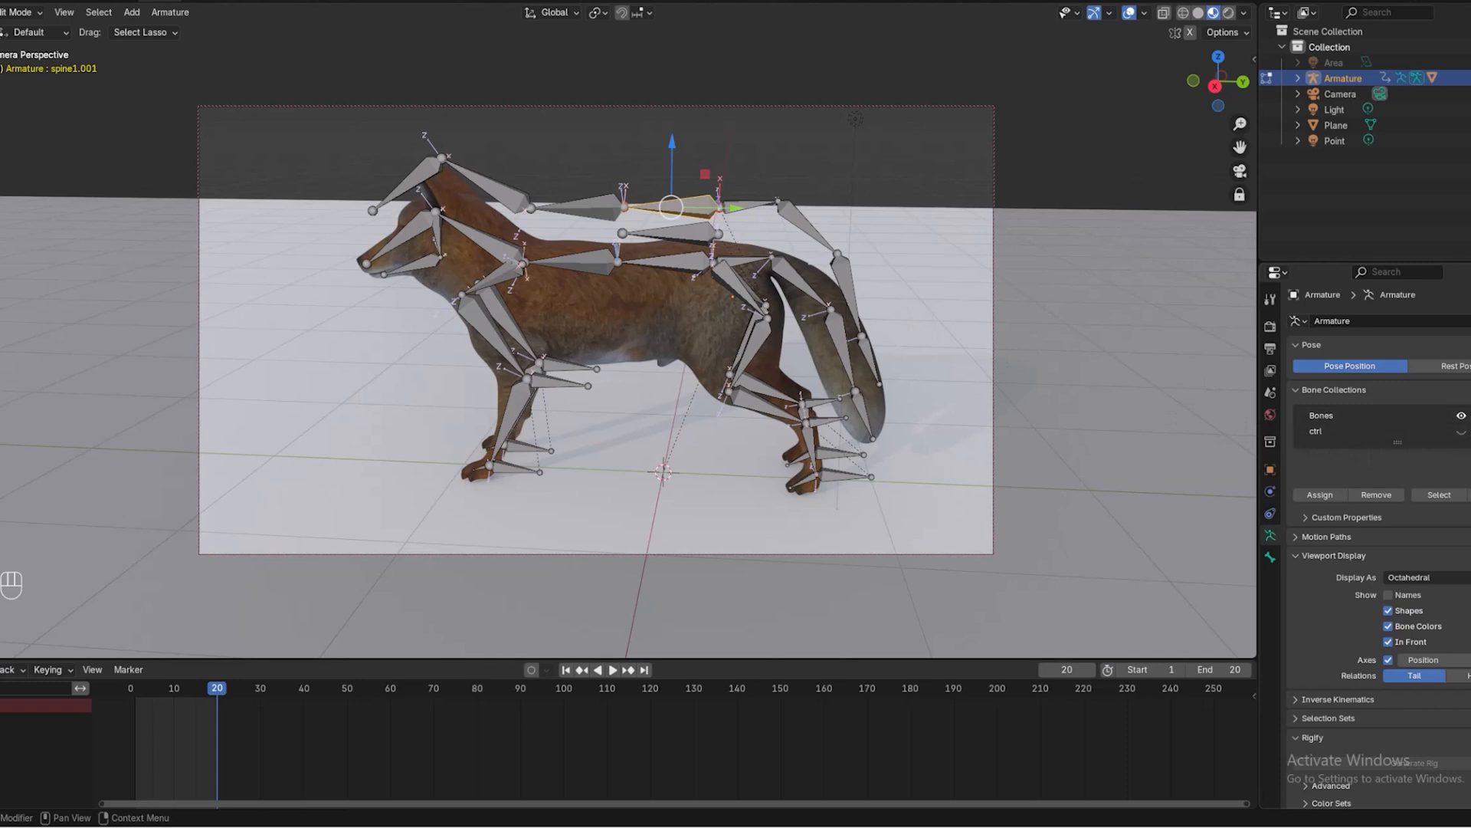
left_click_drag(1397, 443, 1397, 449)
left_click(1462, 431)
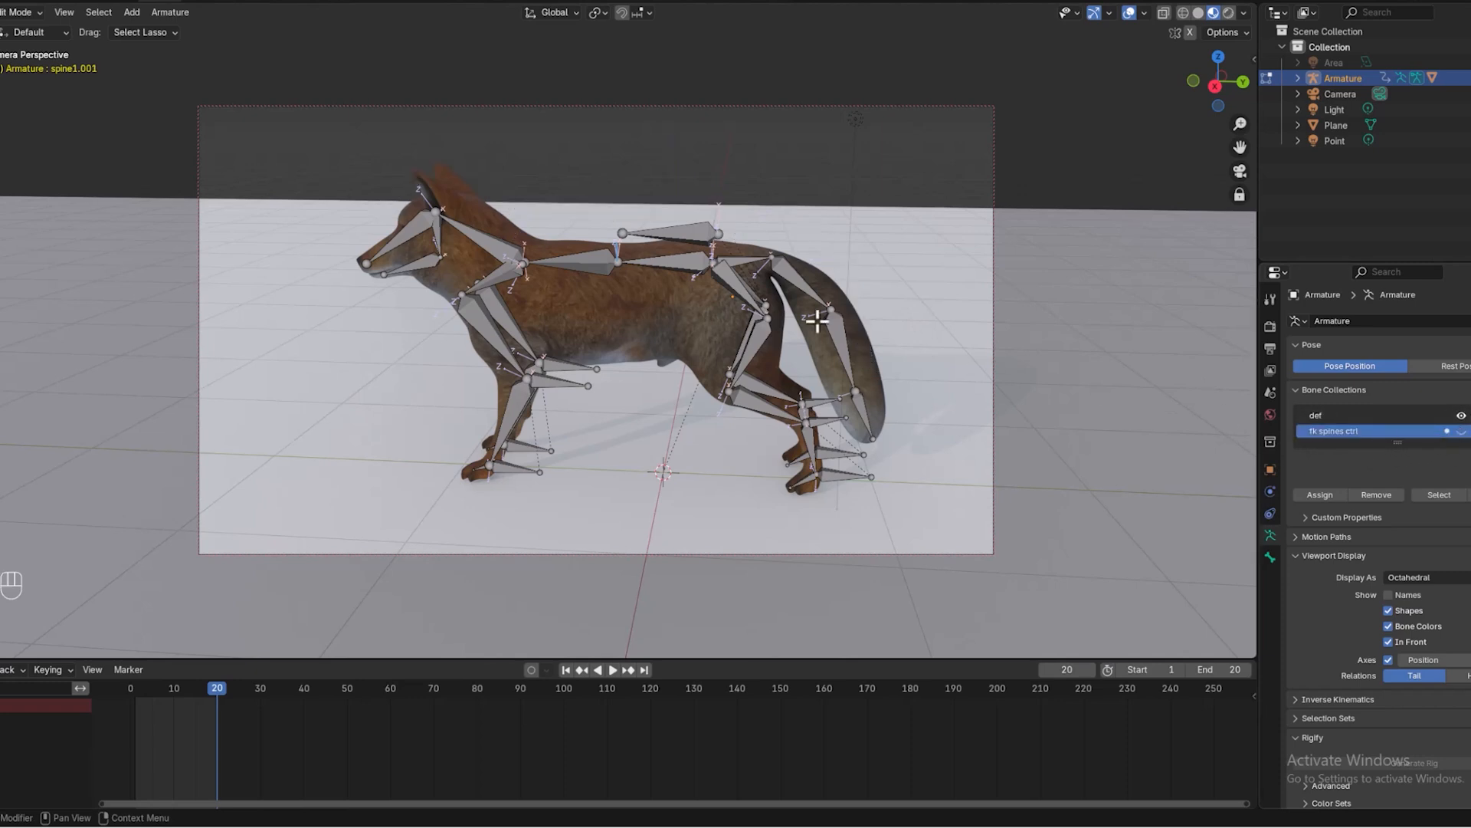
Step: Rename the spine1 copy above the back as torsol ctrl
left_click(666, 228)
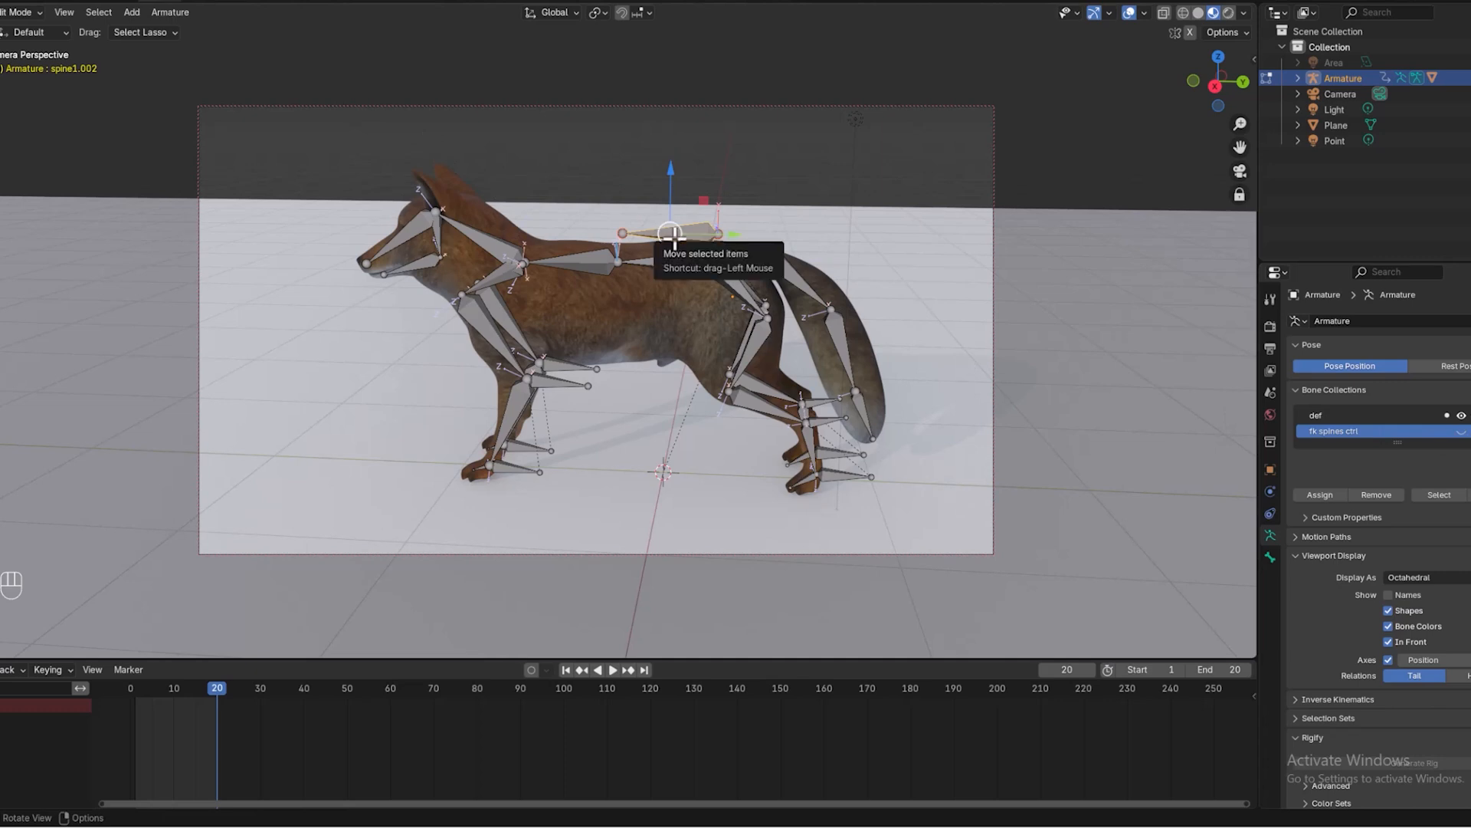
key("F2")
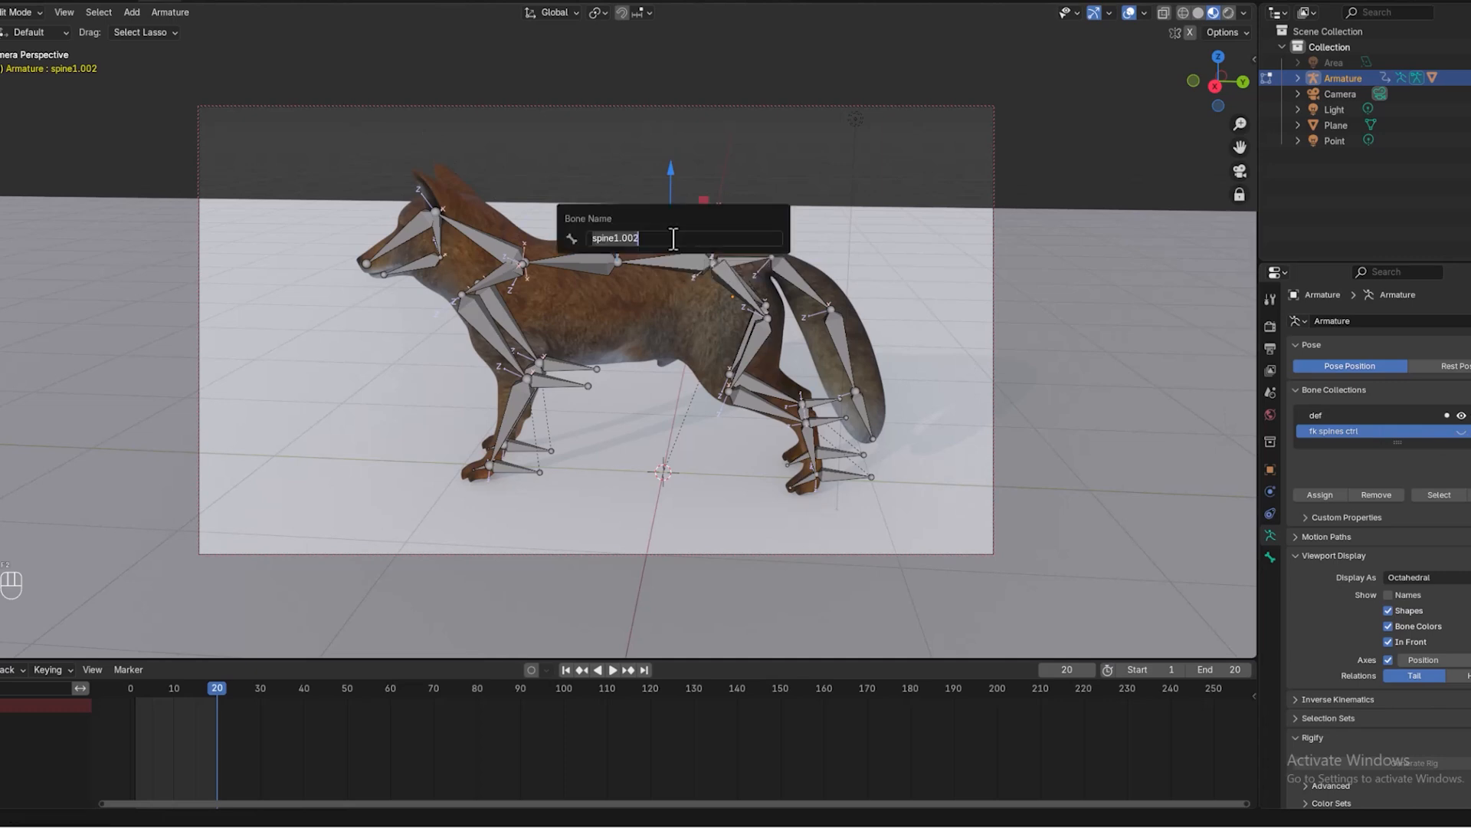
type("torsol ctrl")
key("Return")
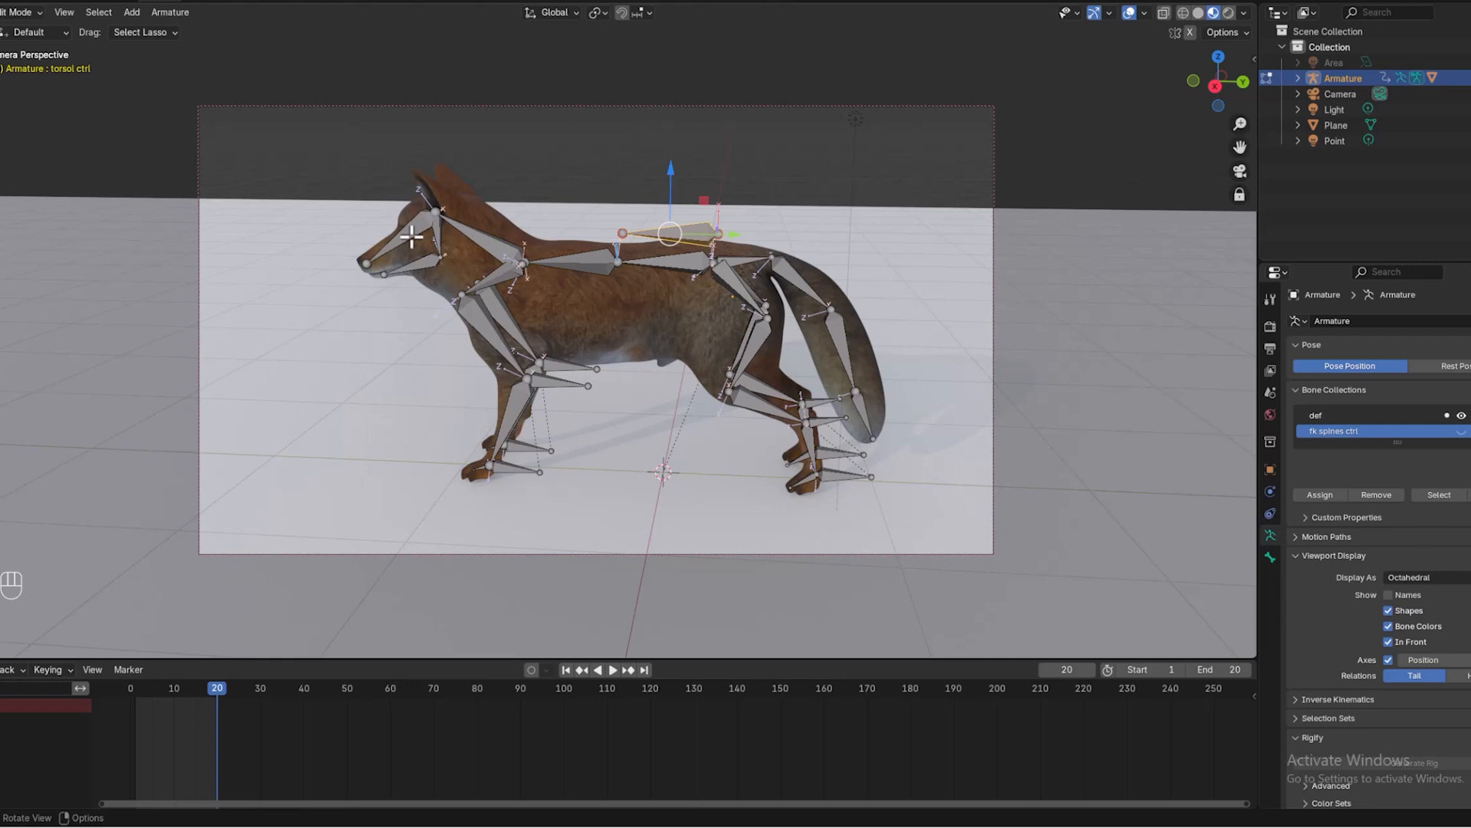
Step: Test-rotate the spine1 bone in Pose Mode, cancel the rotation and return to Edit Mode
left_click(653, 262)
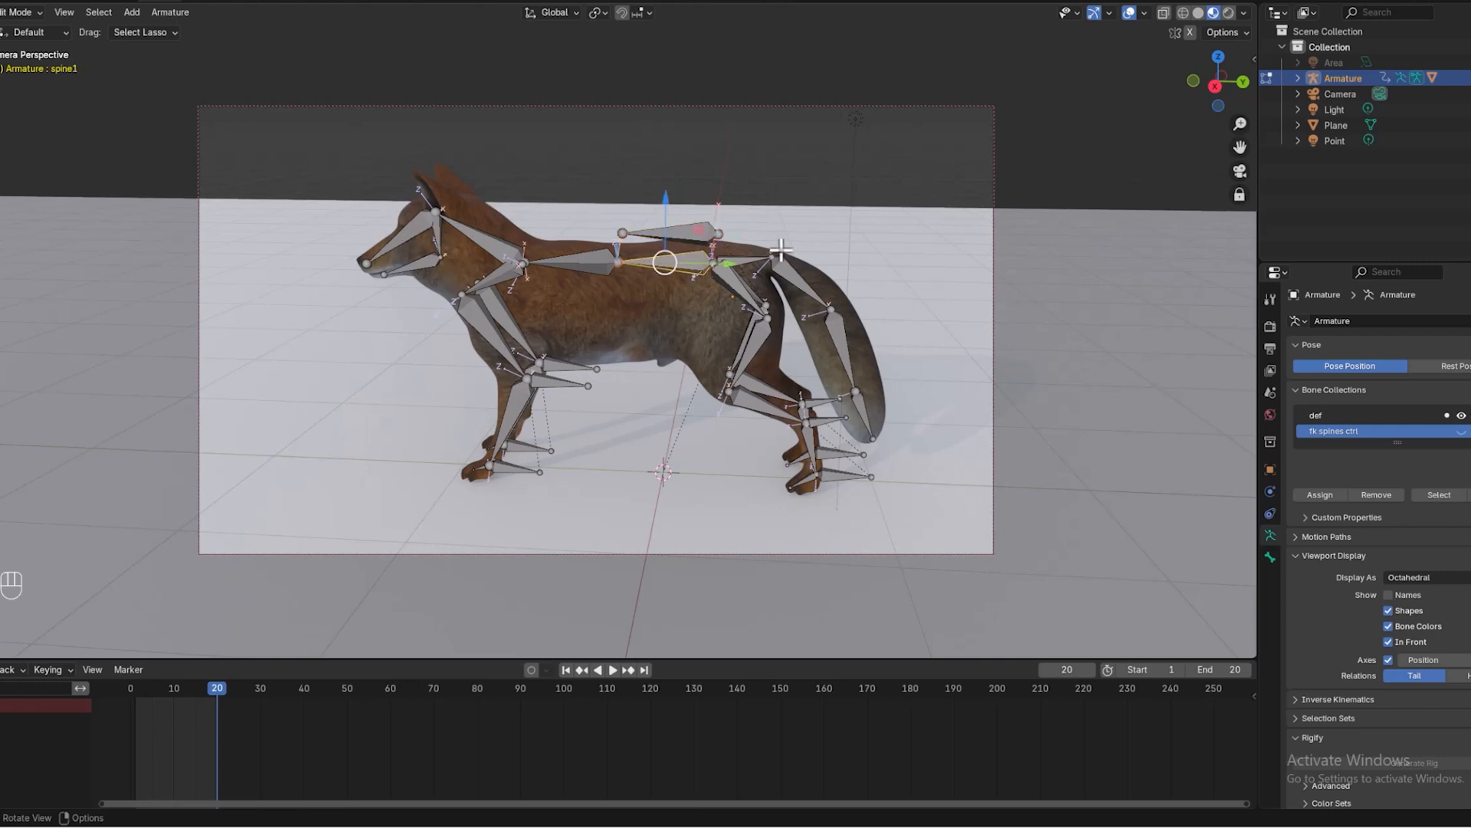
left_click(15, 17)
left_click(11, 68)
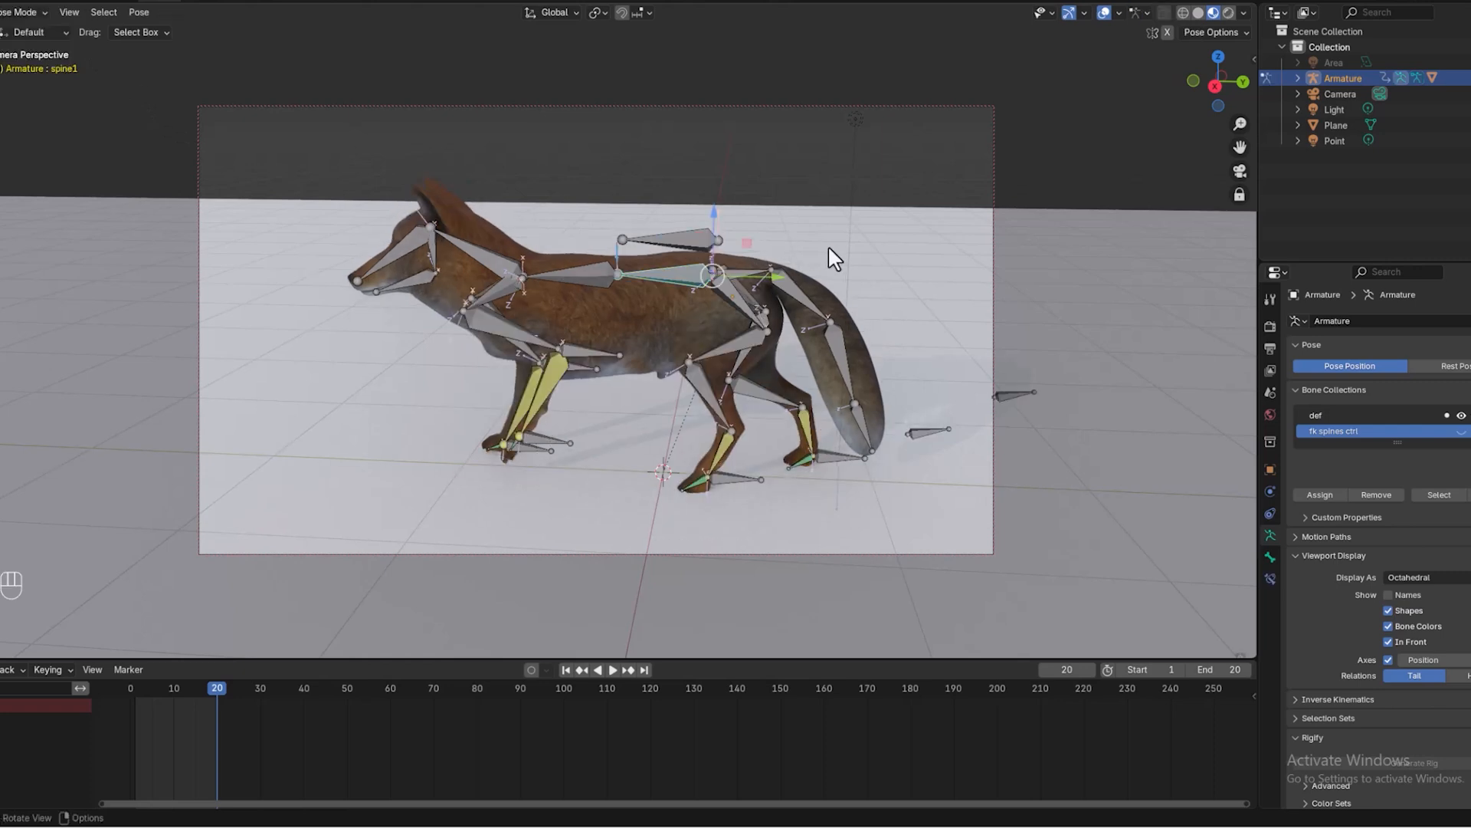
key("r")
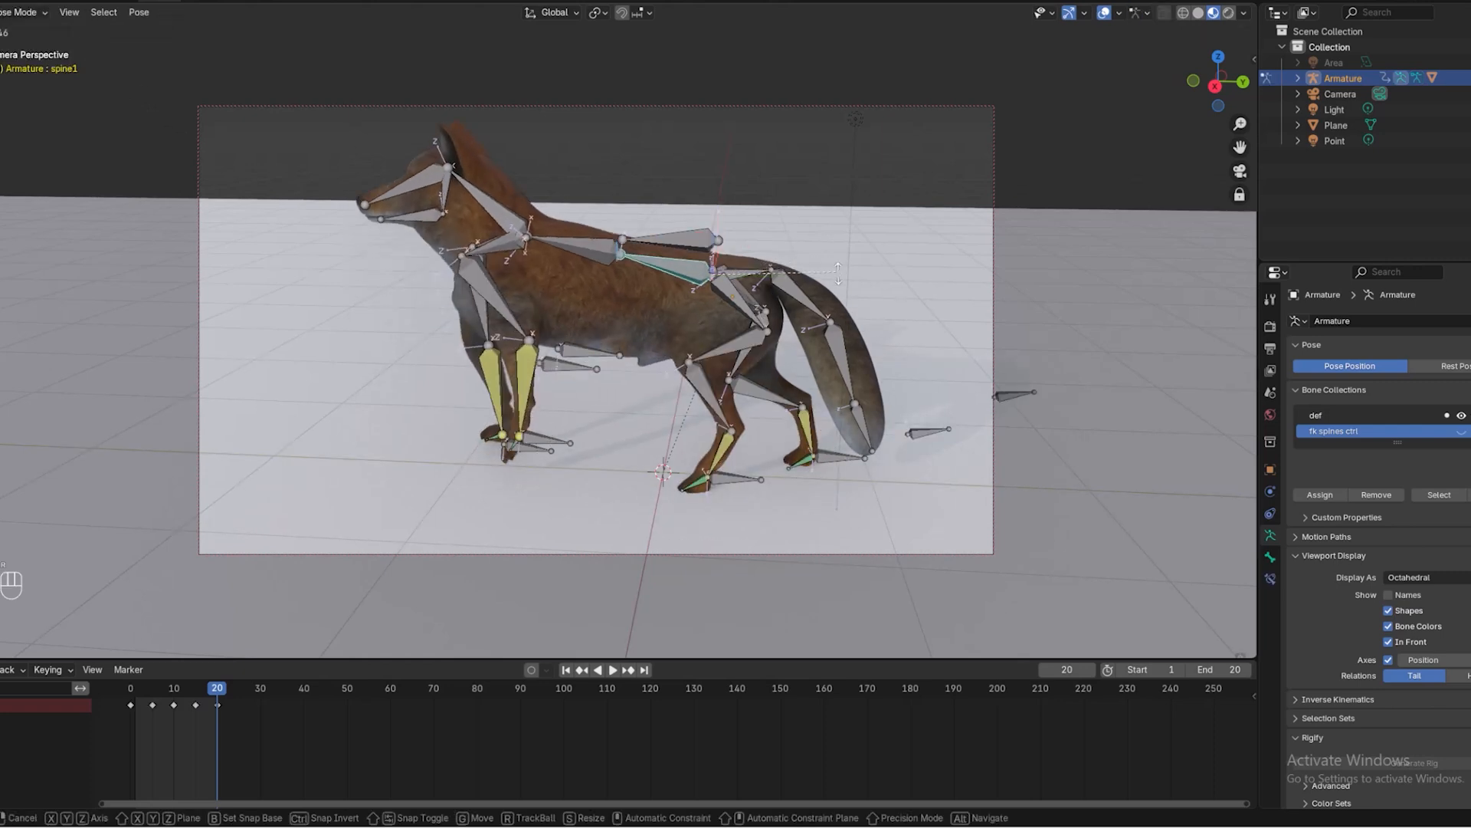
right_click(837, 319)
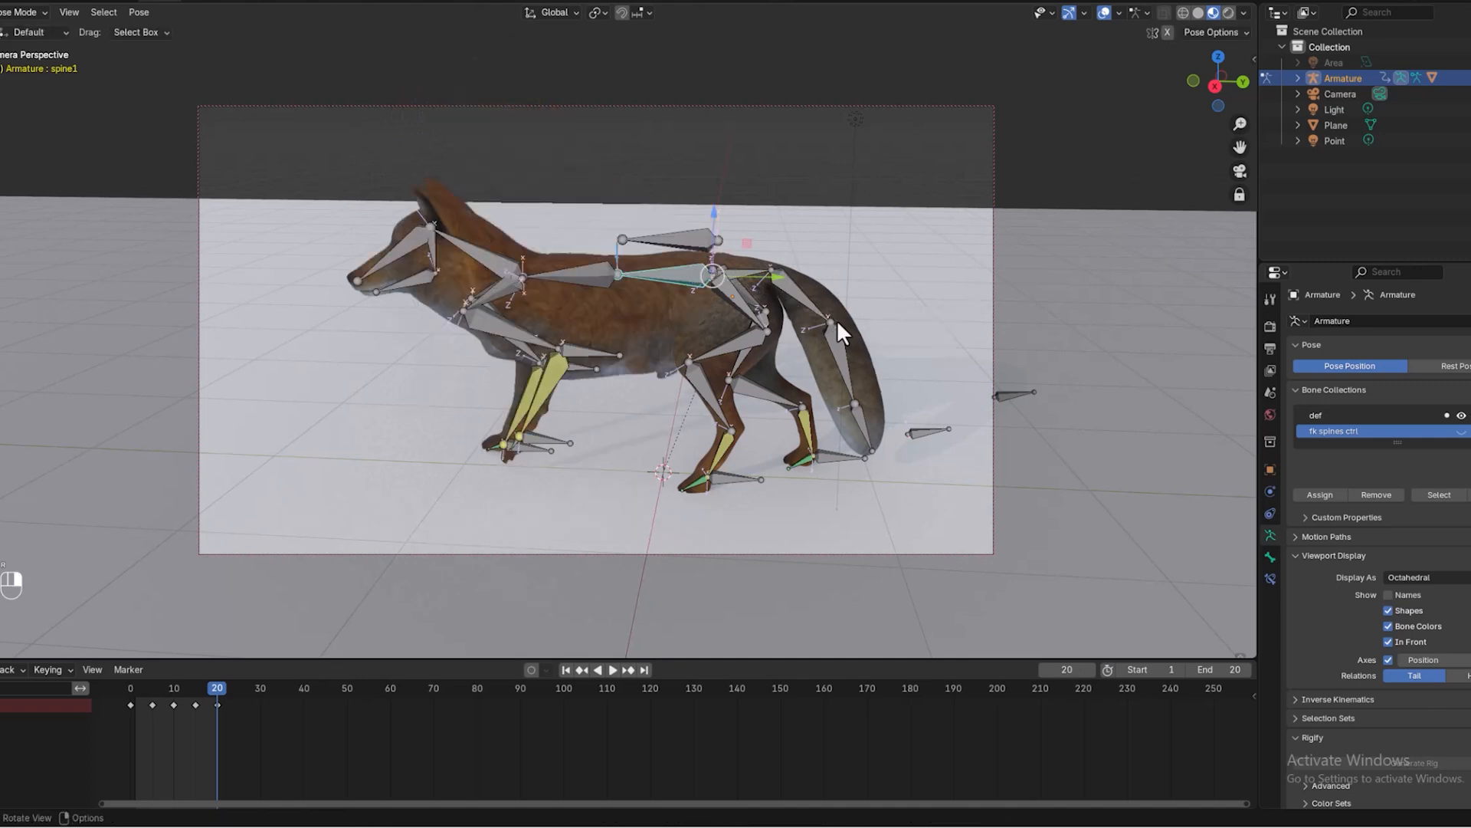
left_click(11, 13)
left_click(11, 48)
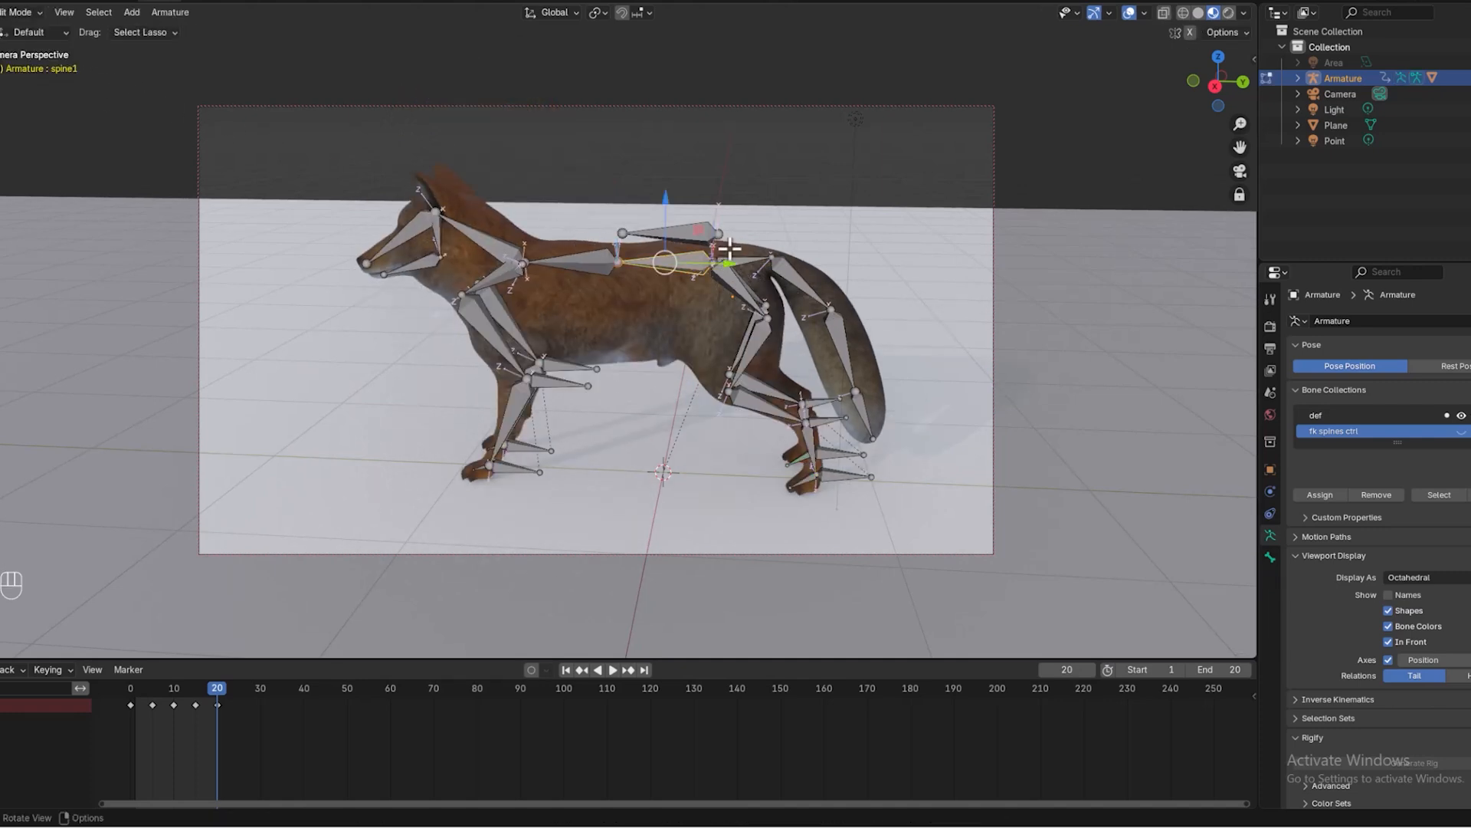
Step: Parent the spine1 bone to the torsol ctrl bone
left_click(699, 231)
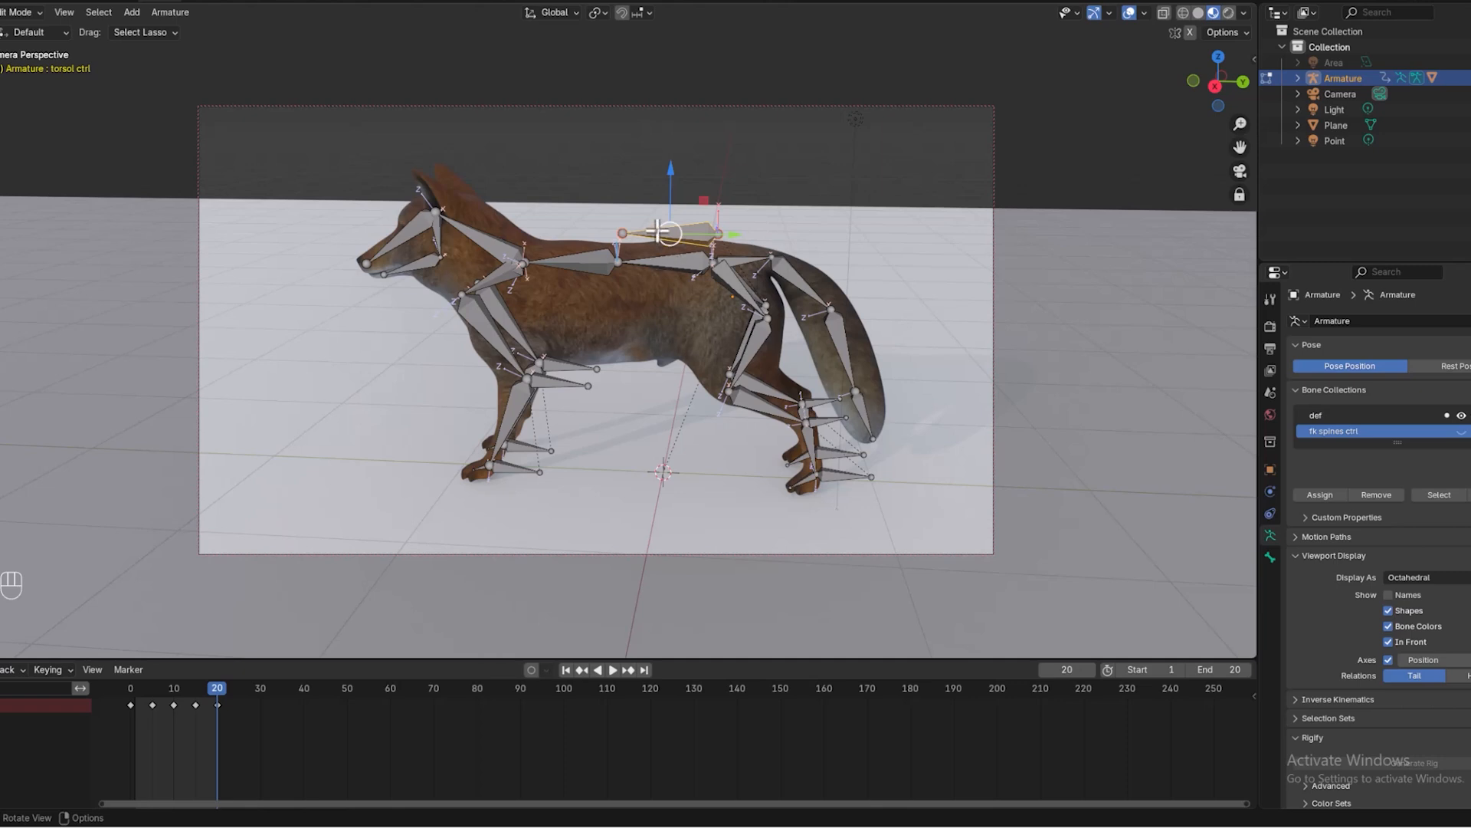
left_click(686, 261)
left_click(683, 227)
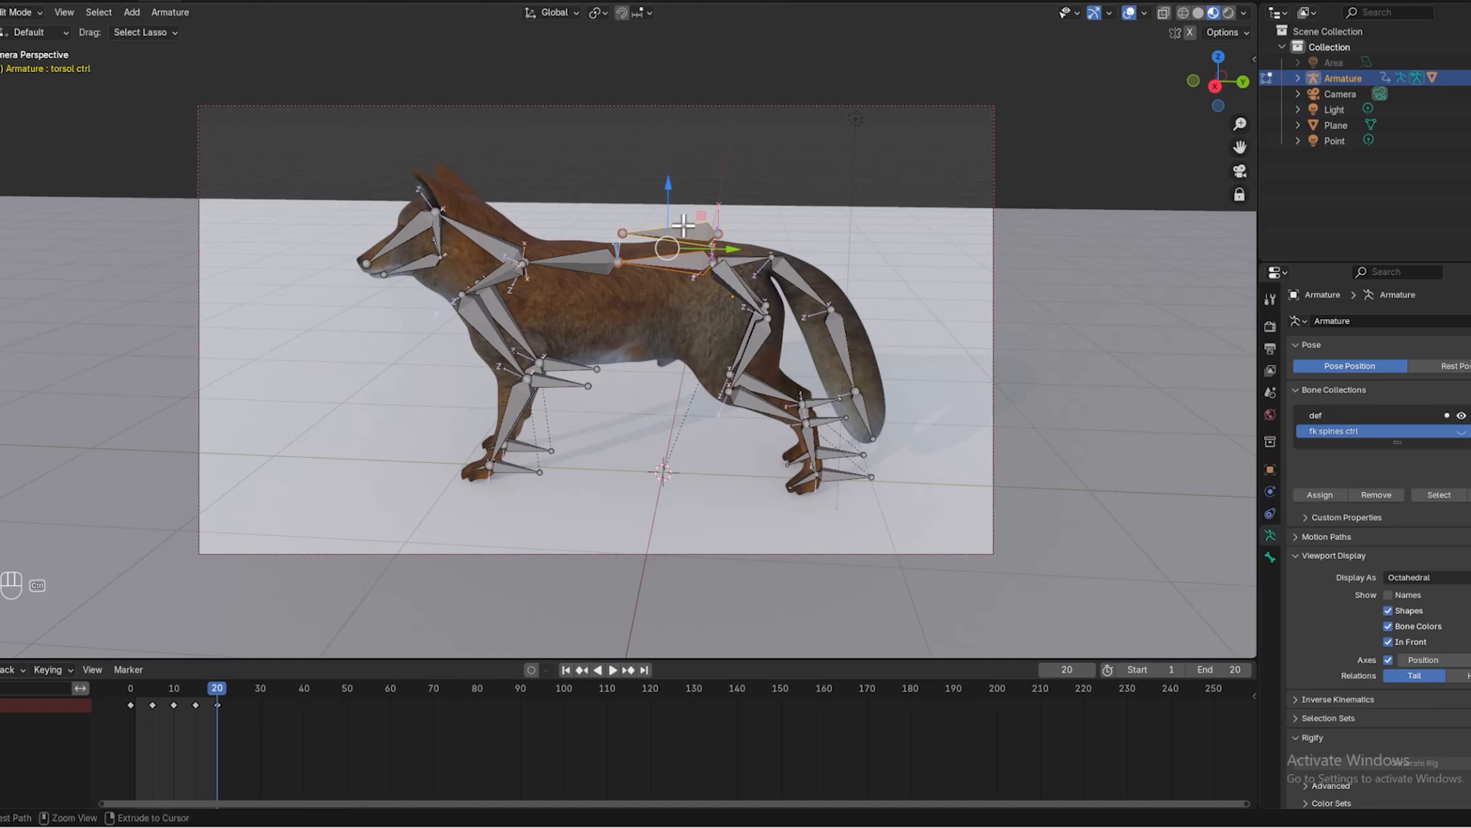
key("ctrl+p")
left_click(679, 224)
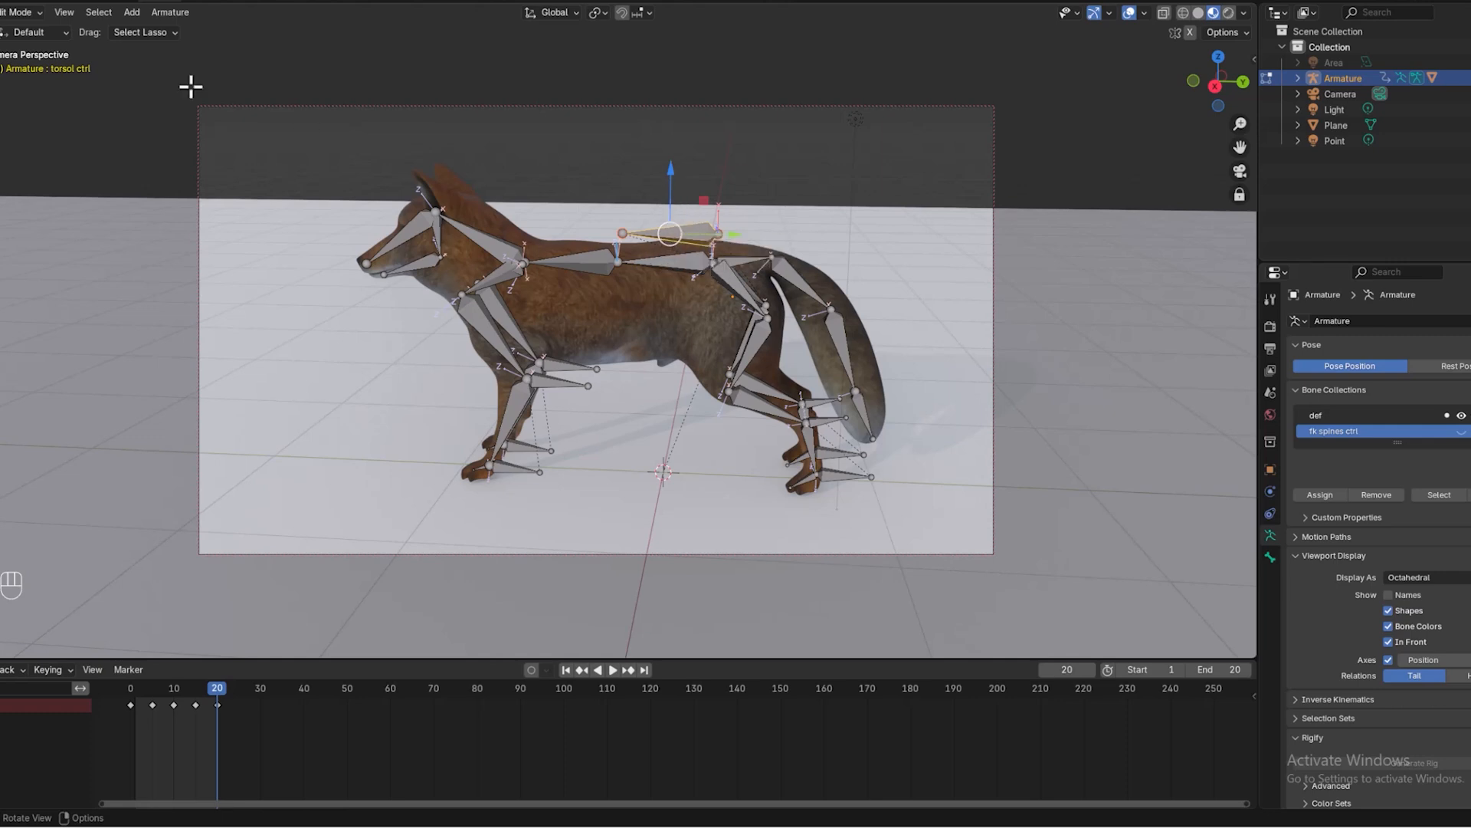
Step: Test-rotate torsol ctrl in Pose Mode, cancel the rotation and return to Edit Mode
left_click(15, 12)
left_click(18, 65)
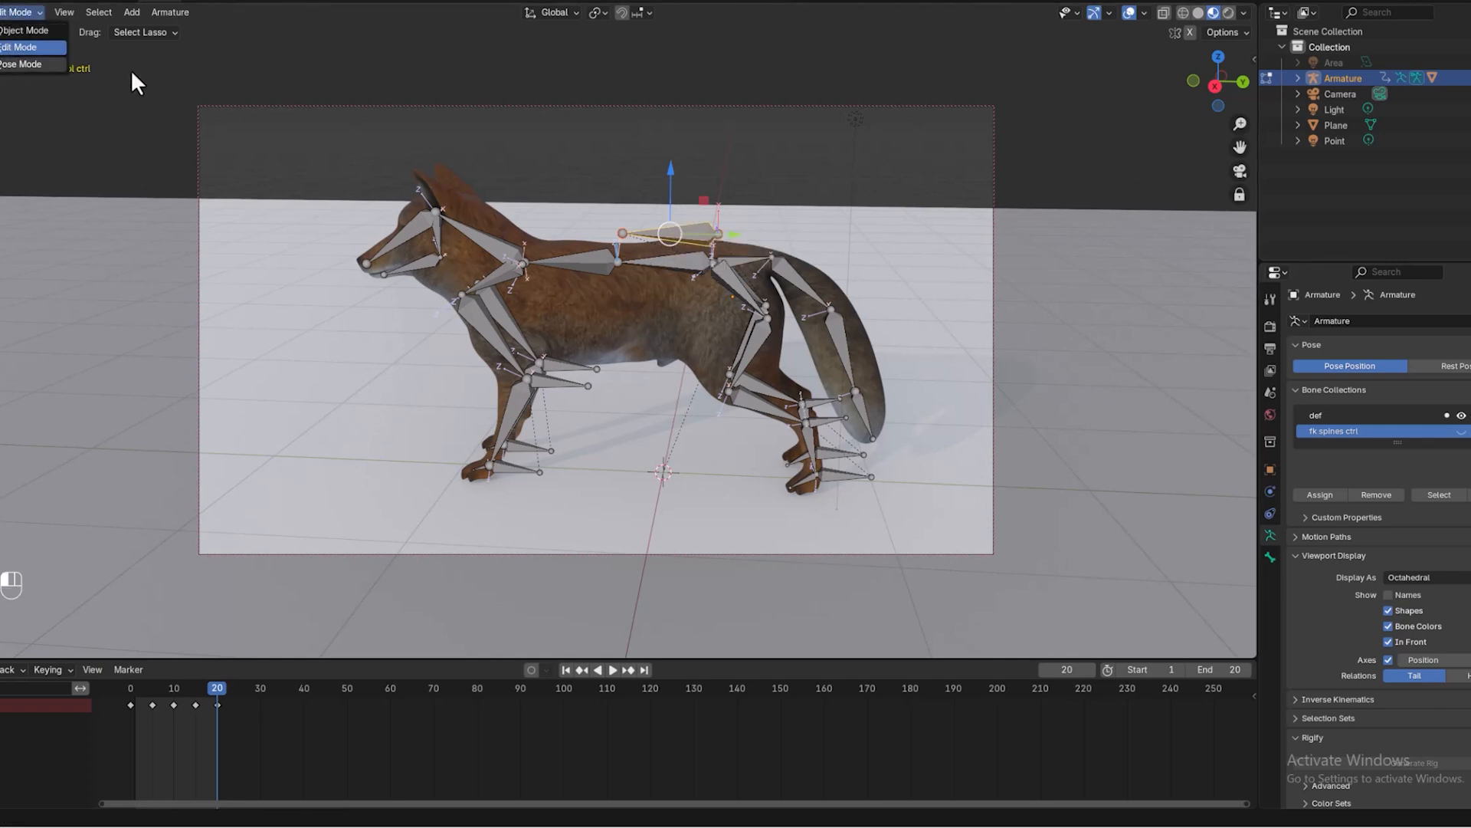
key("r")
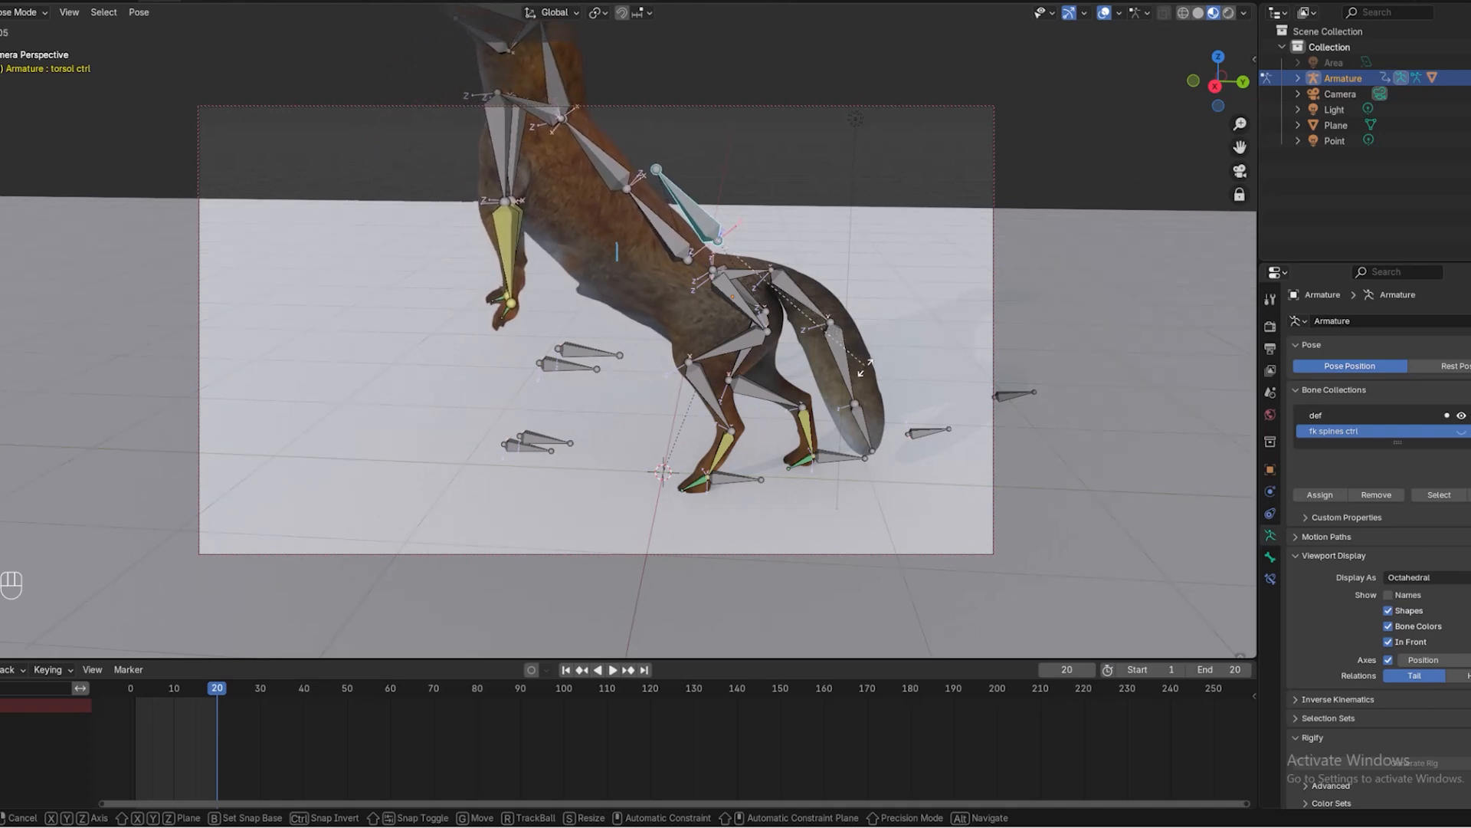
key("Escape")
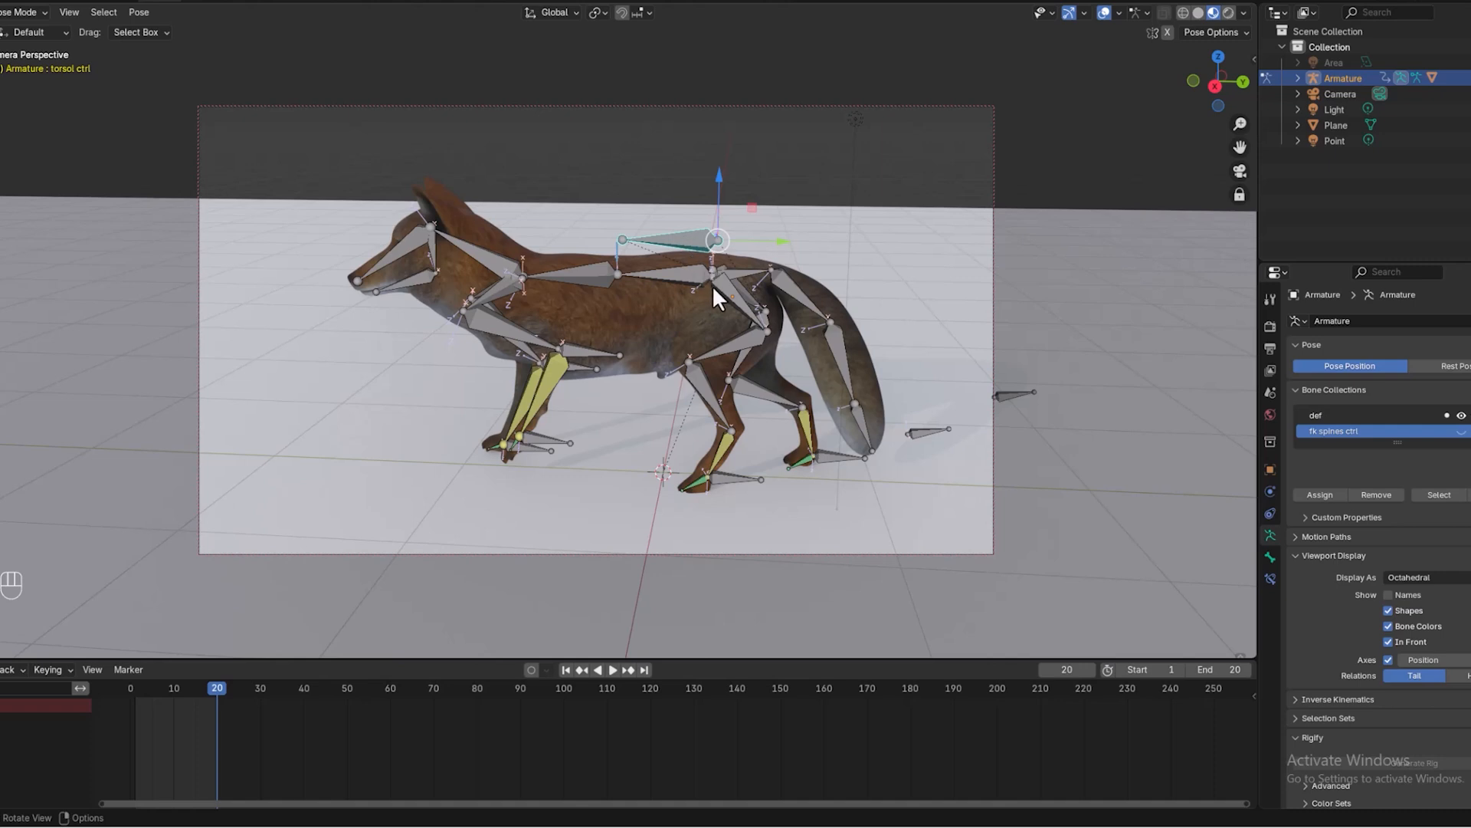
left_click(688, 273)
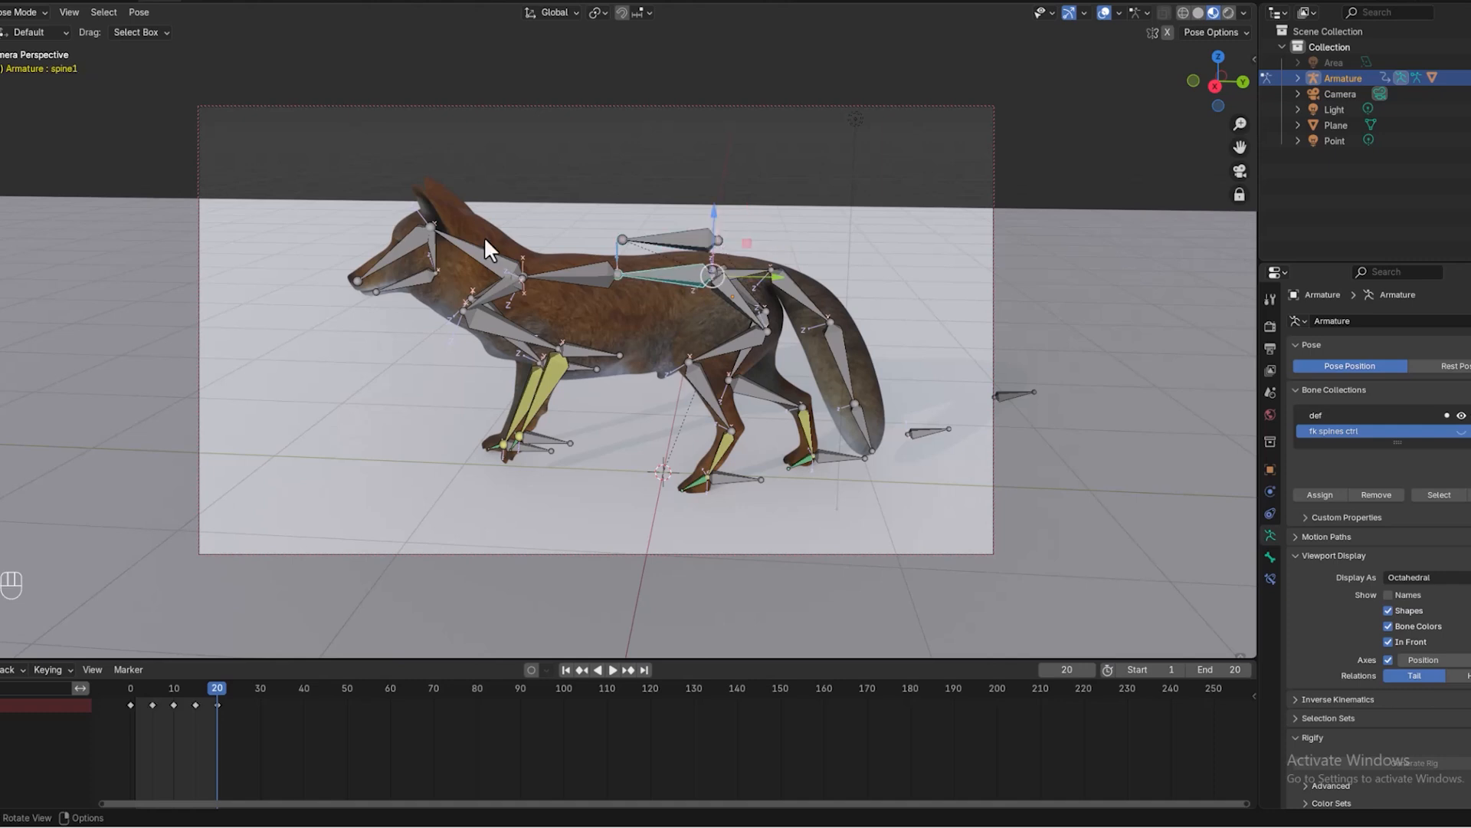
left_click(29, 12)
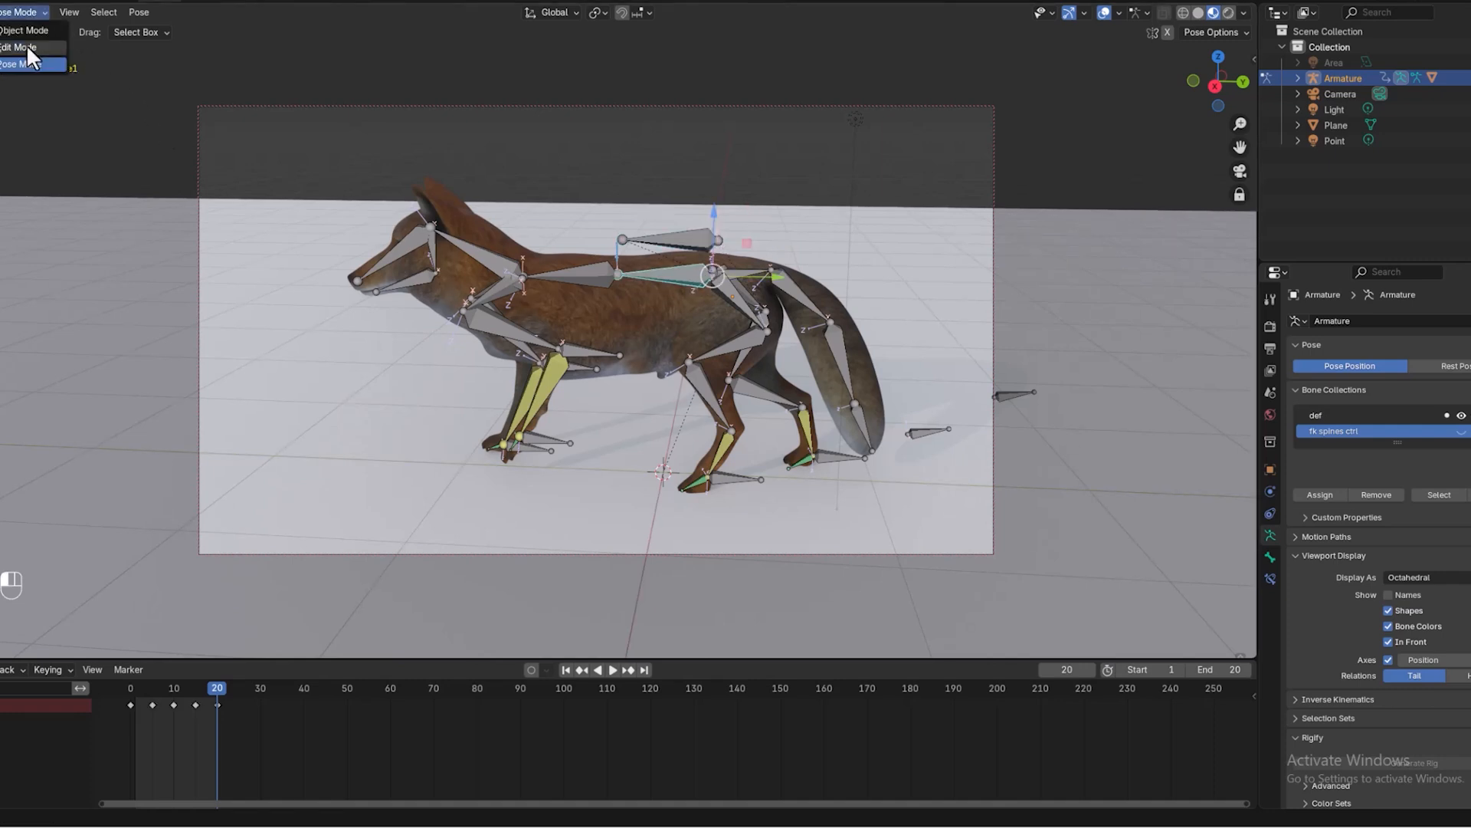
left_click(34, 49)
Step: Move the torsol ctrl bone to the ctrl bone collection
left_click(677, 230)
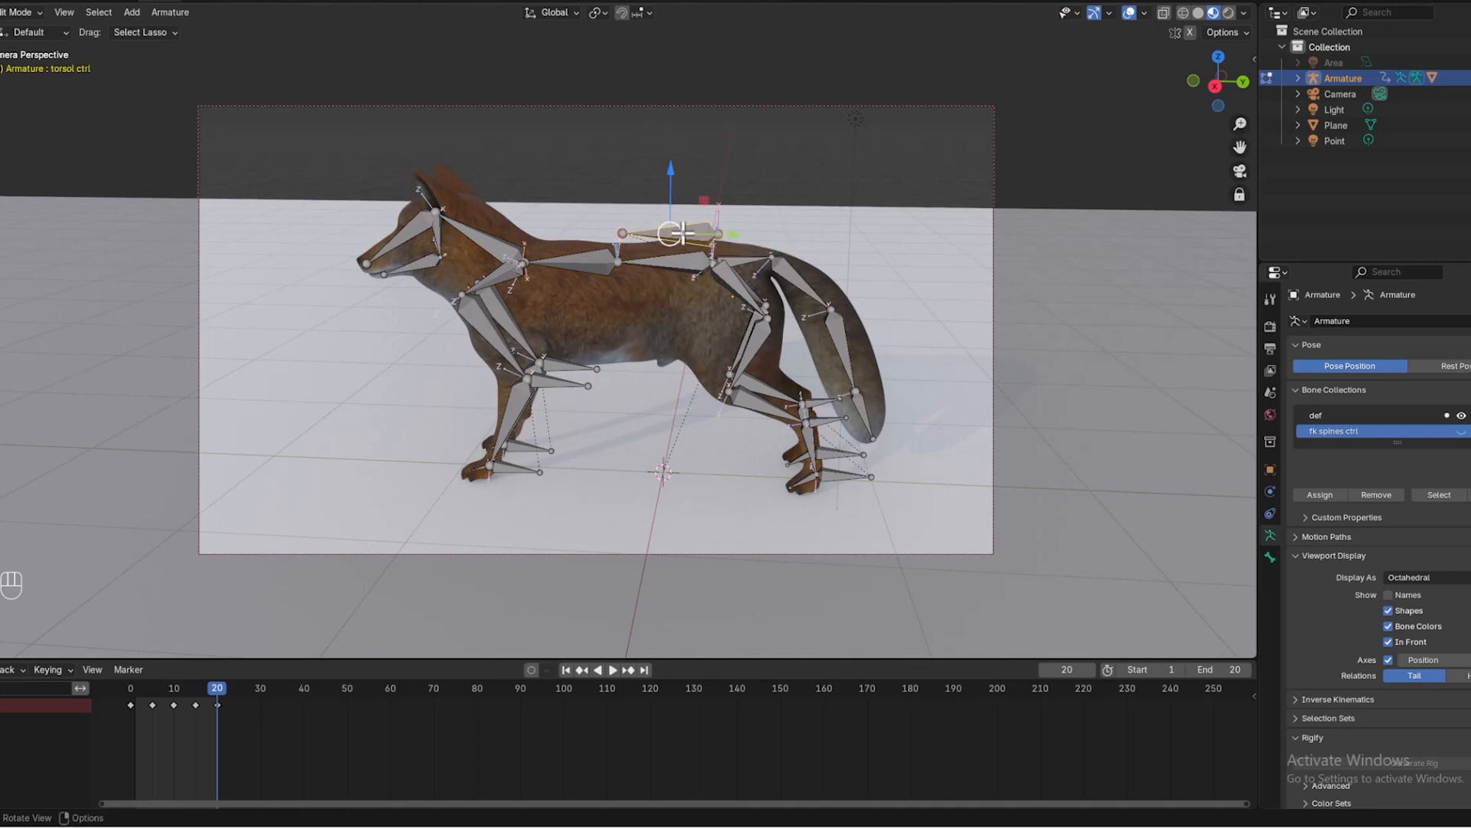
key("m")
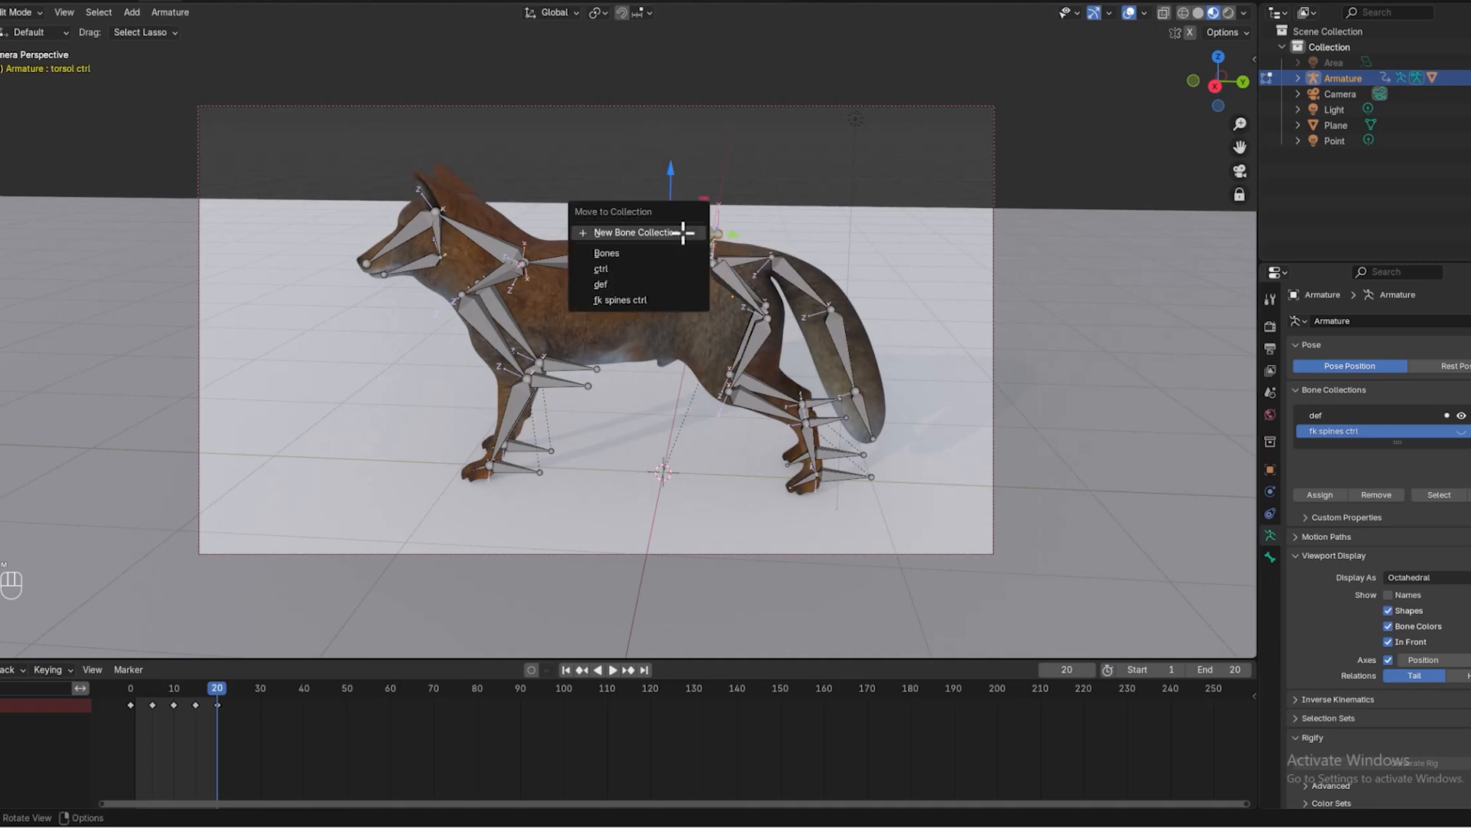
left_click(645, 269)
Step: Duplicate the spine1 bone again and place the copy about 0.21 m above the original
left_click(682, 266)
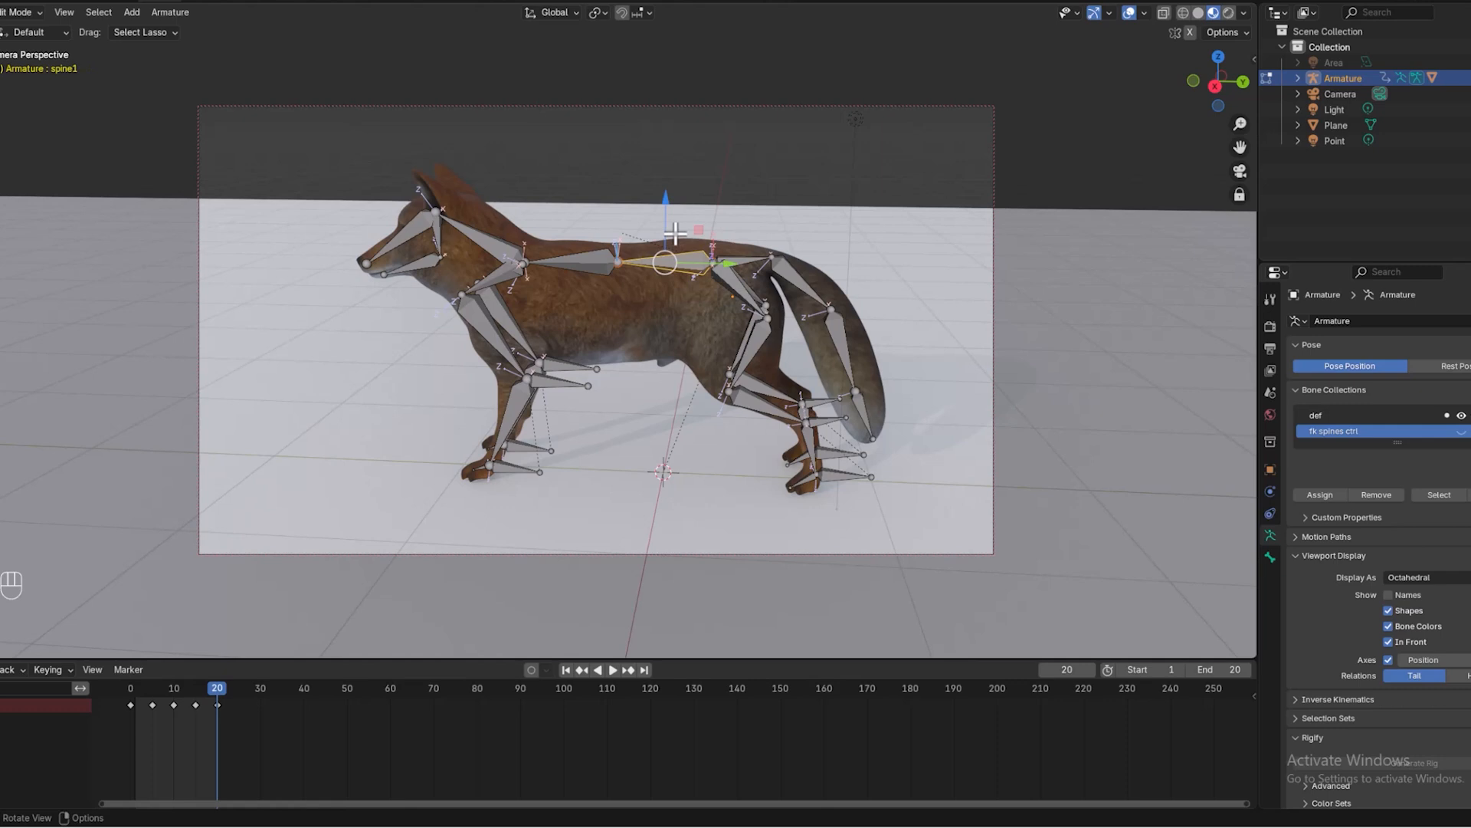
key("shift+d")
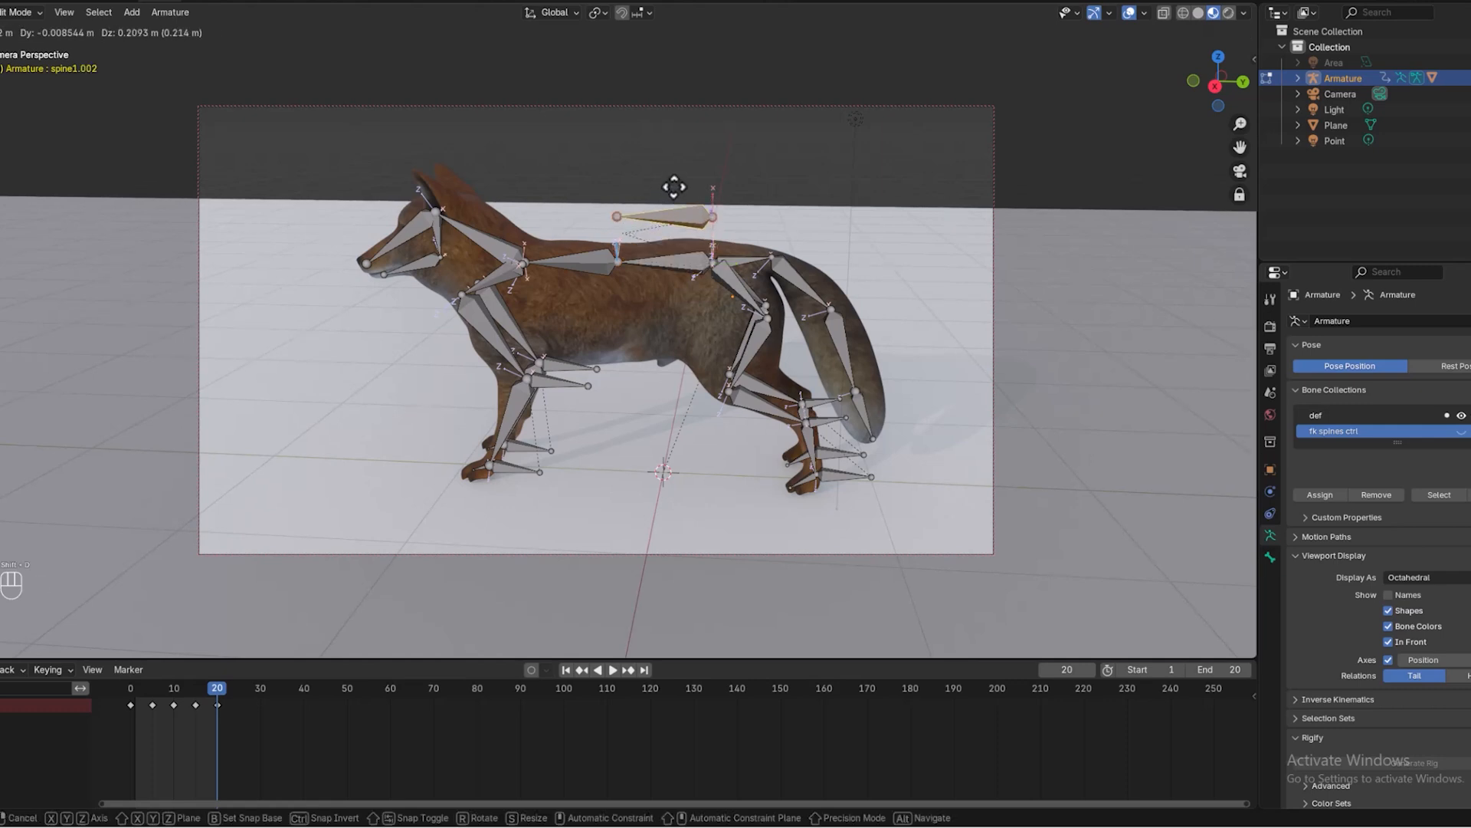
left_click(674, 186)
left_click(680, 217)
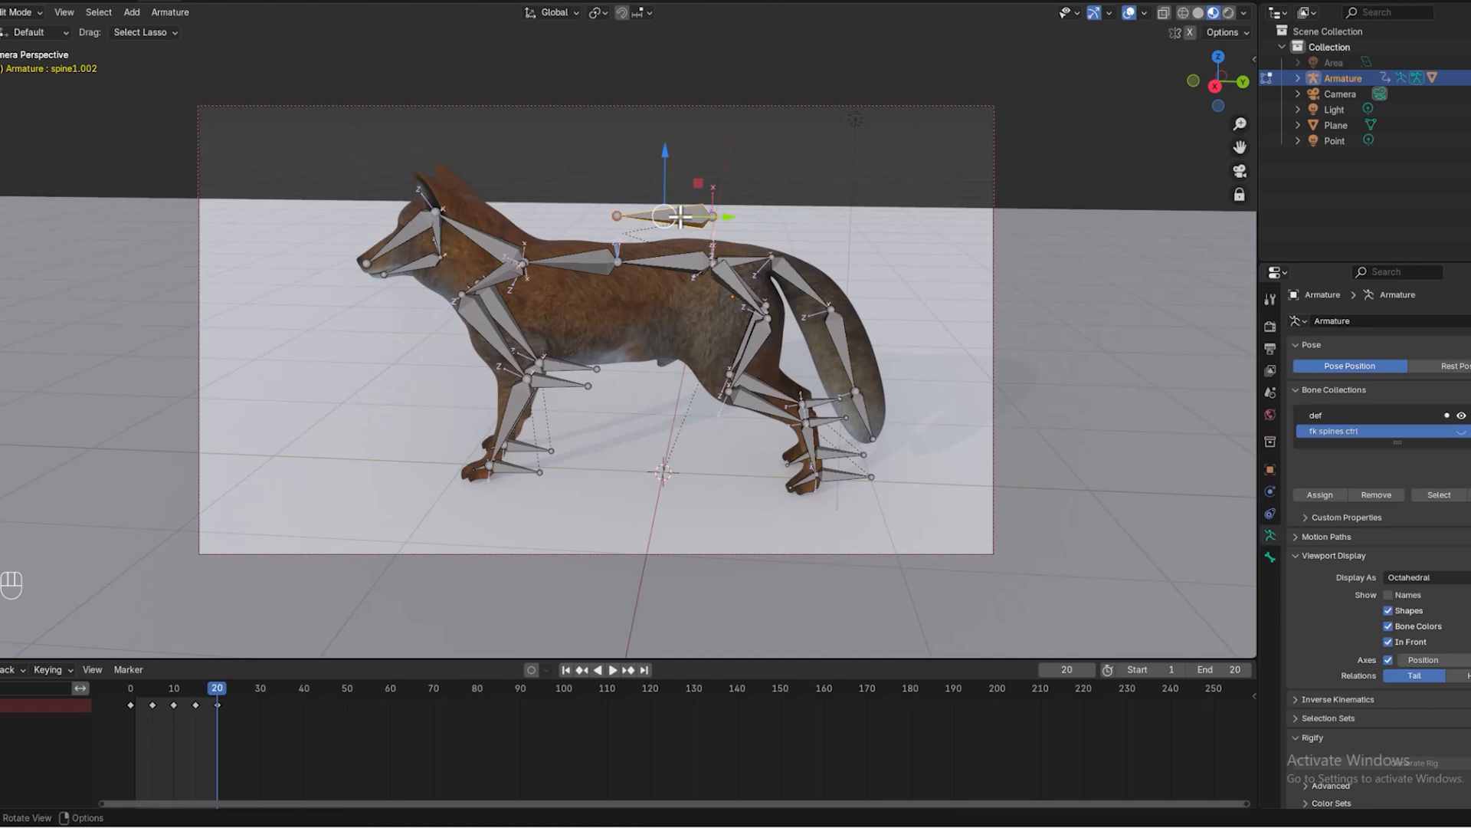
Step: Rename the new spine1 copy as cog ctrl and move it to the ctrl bone collection
key("F2")
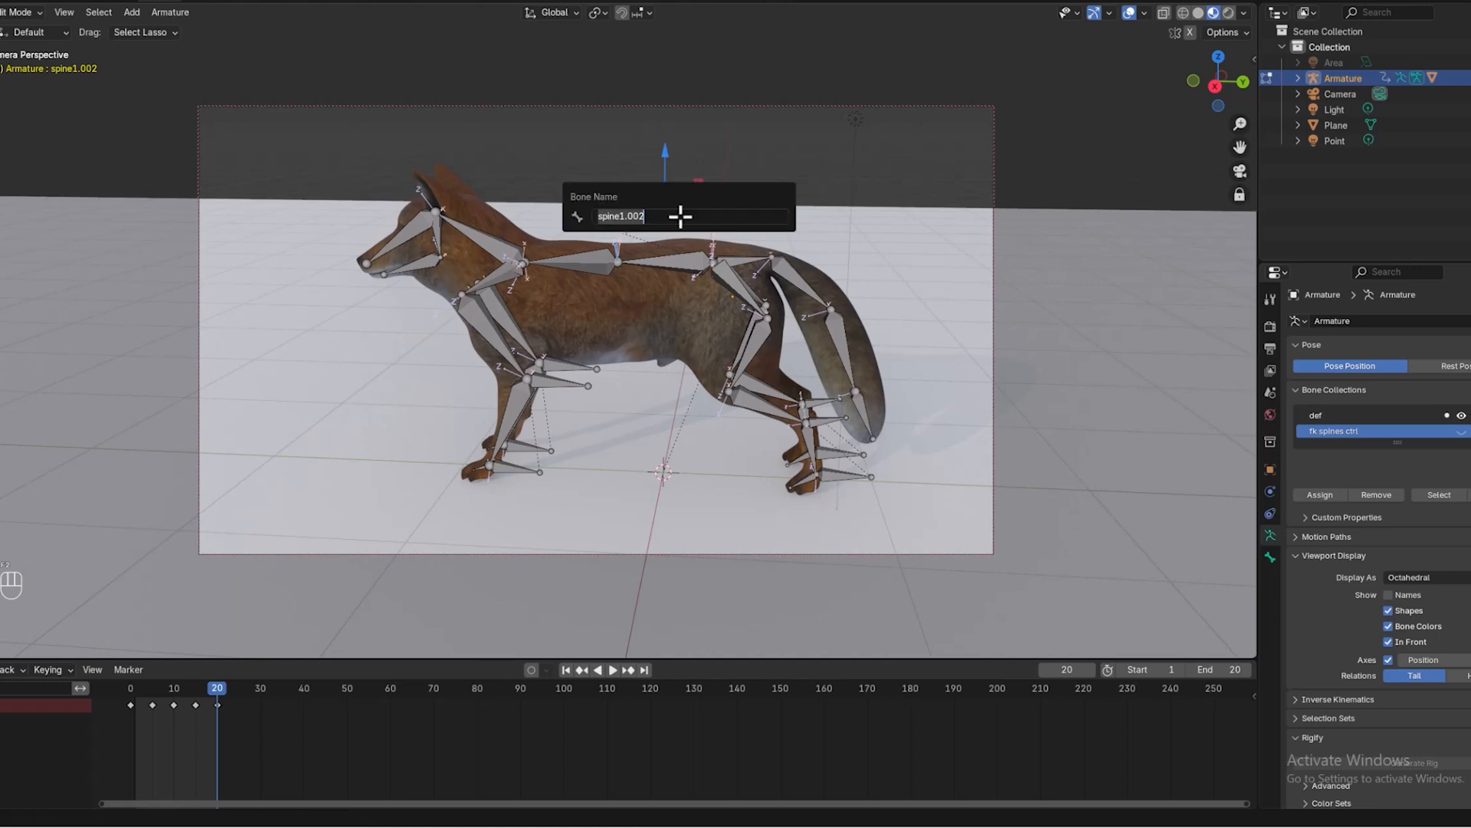
type("c")
type("og ctrl")
key("Return")
key("m")
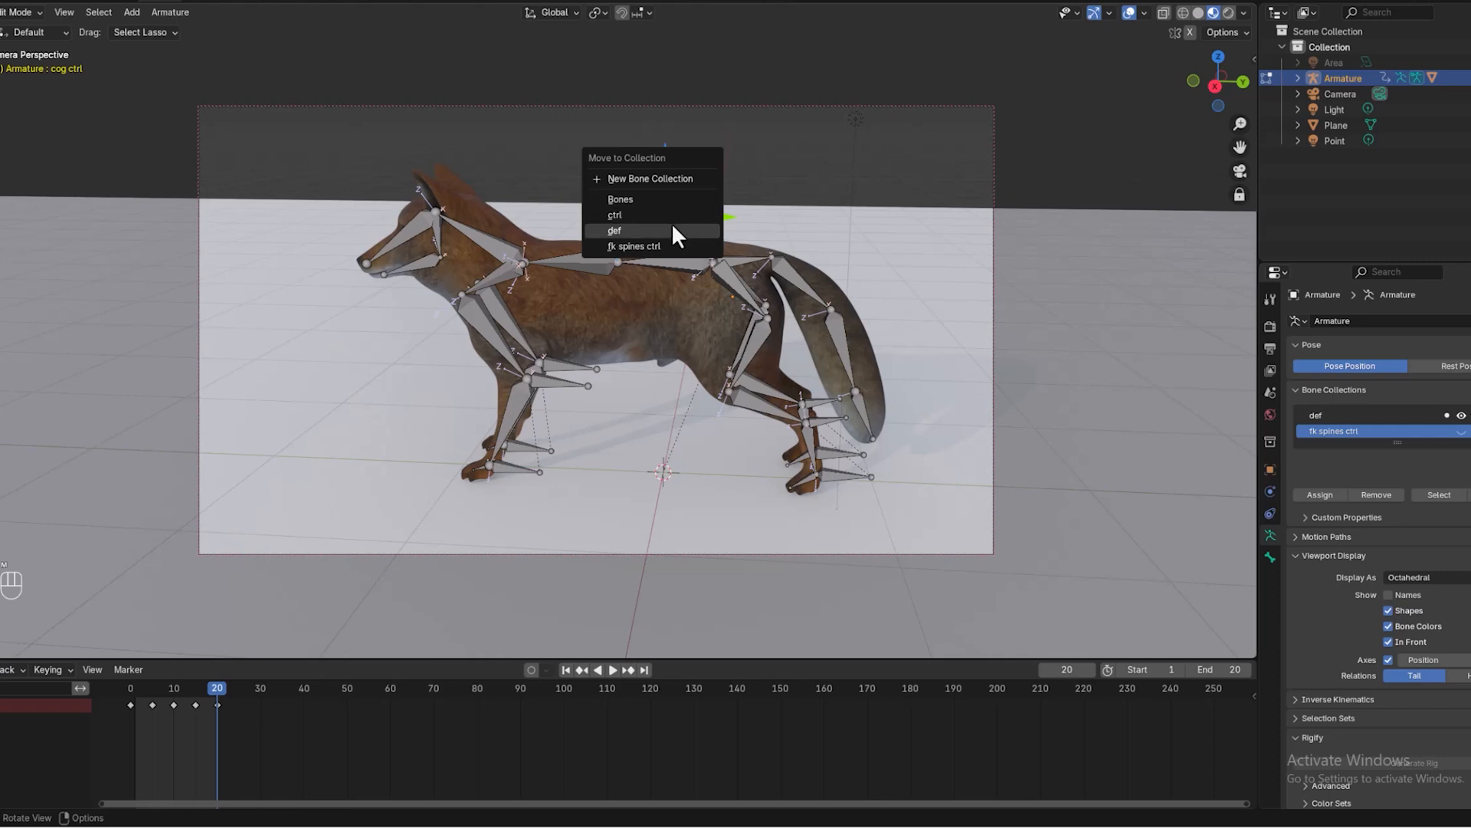
left_click(674, 216)
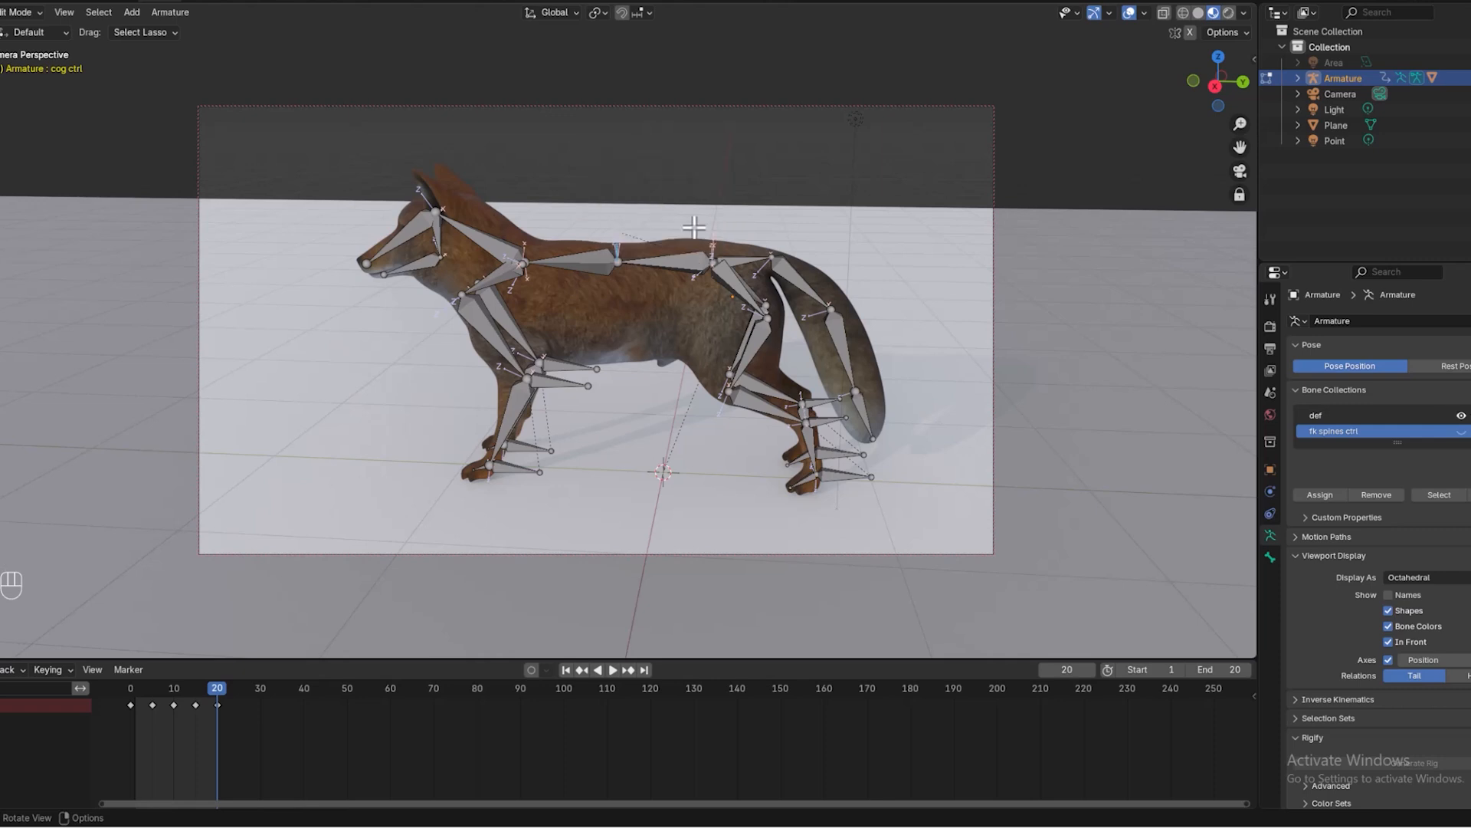
Step: Duplicate the pelvic bone and place the copy about 0.15 m above the original
left_click(748, 261)
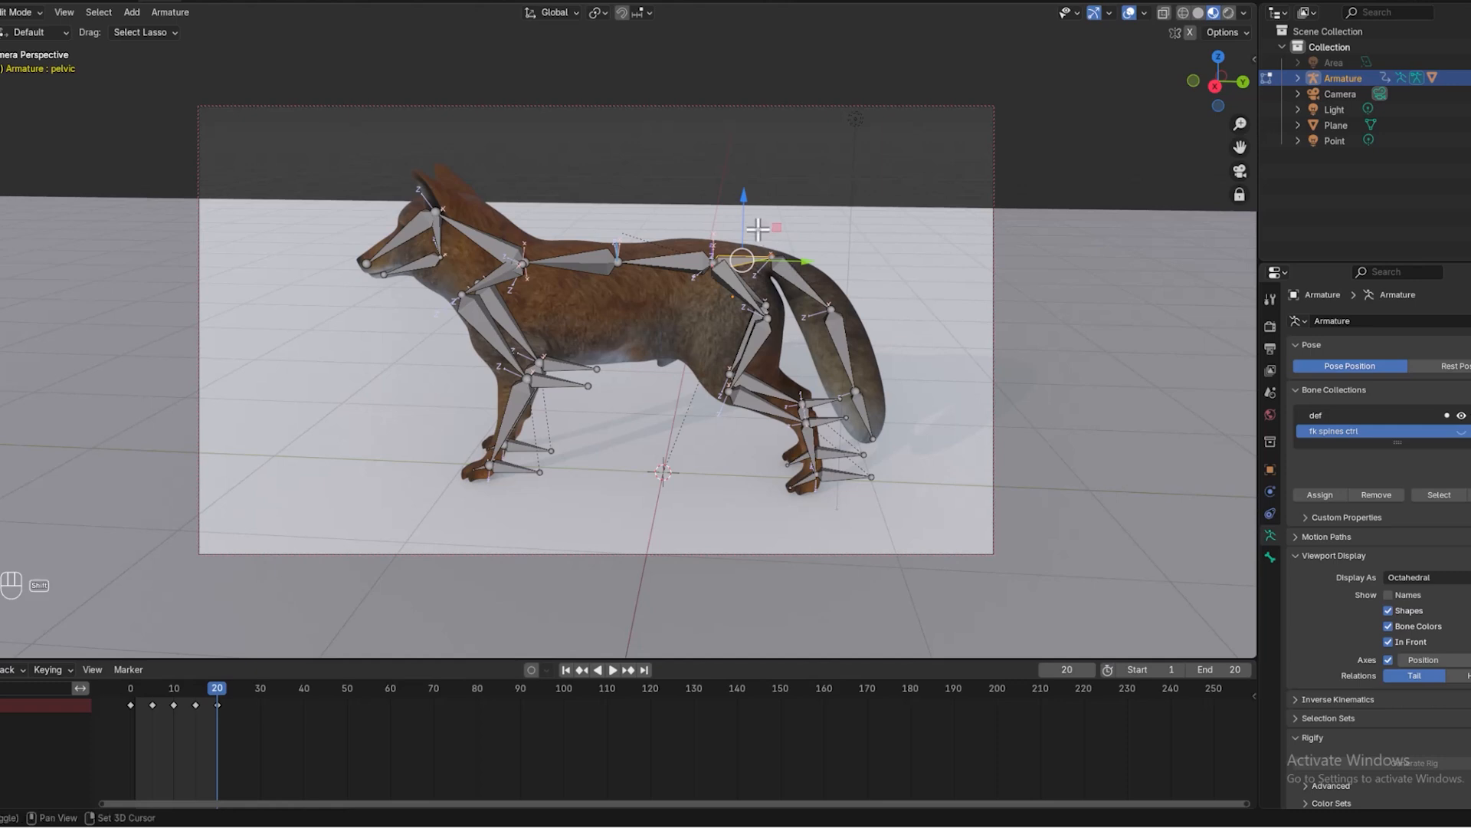
key("shift+d")
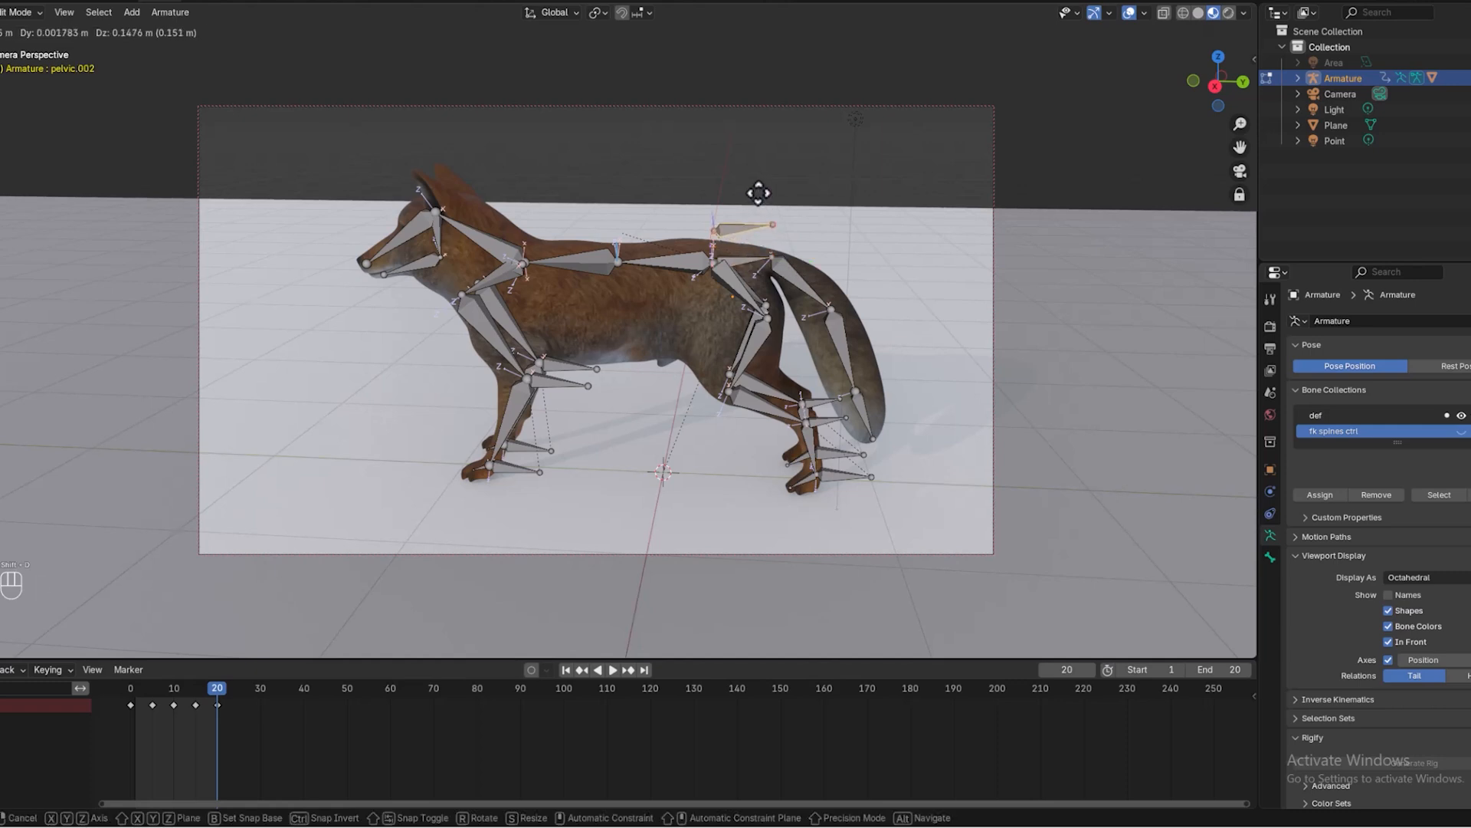
left_click(758, 192)
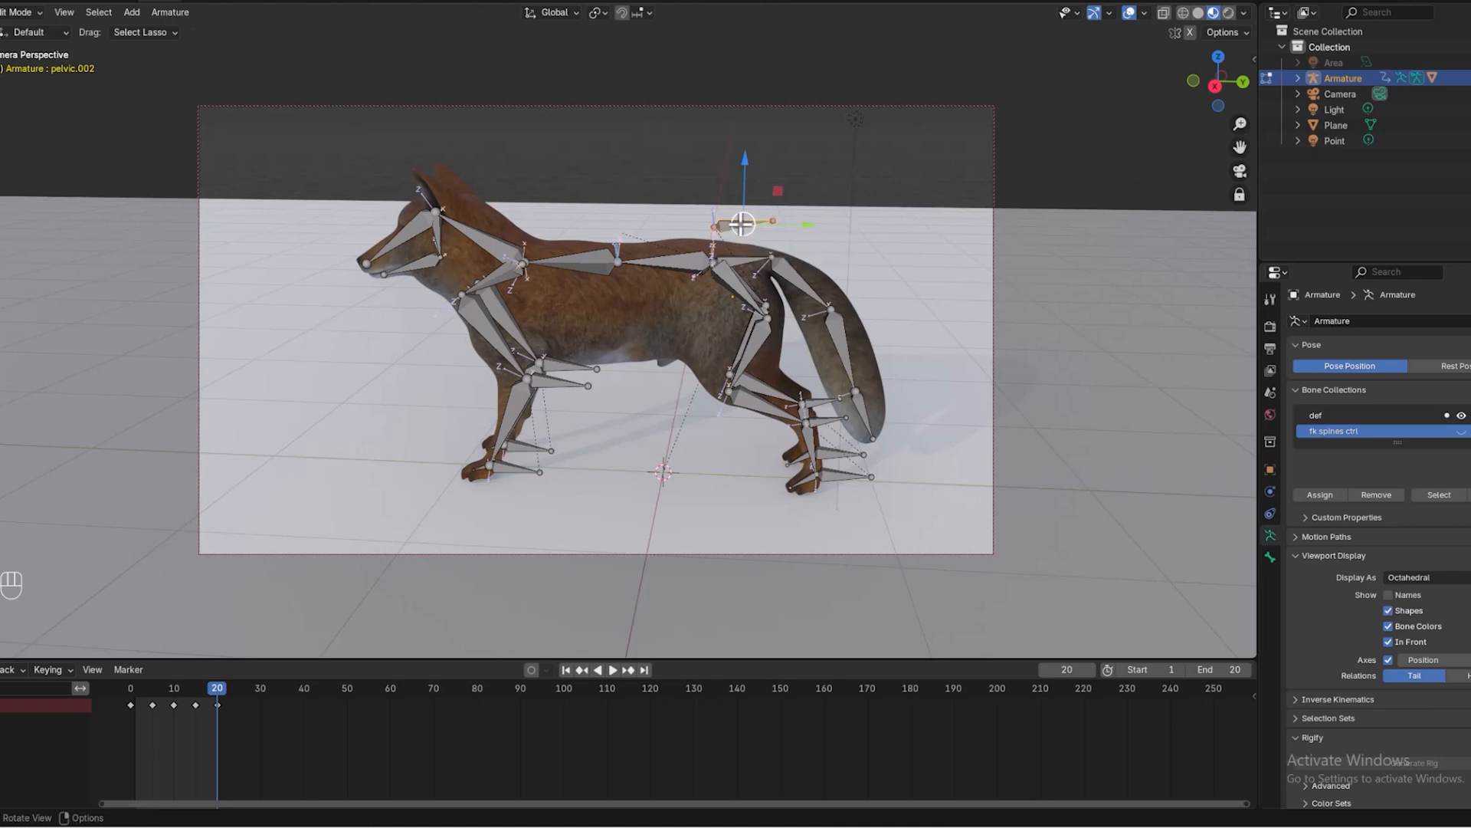
Step: Rename the pelvic copy as hip crtl and move it to the ctrl bone collection
key("F2")
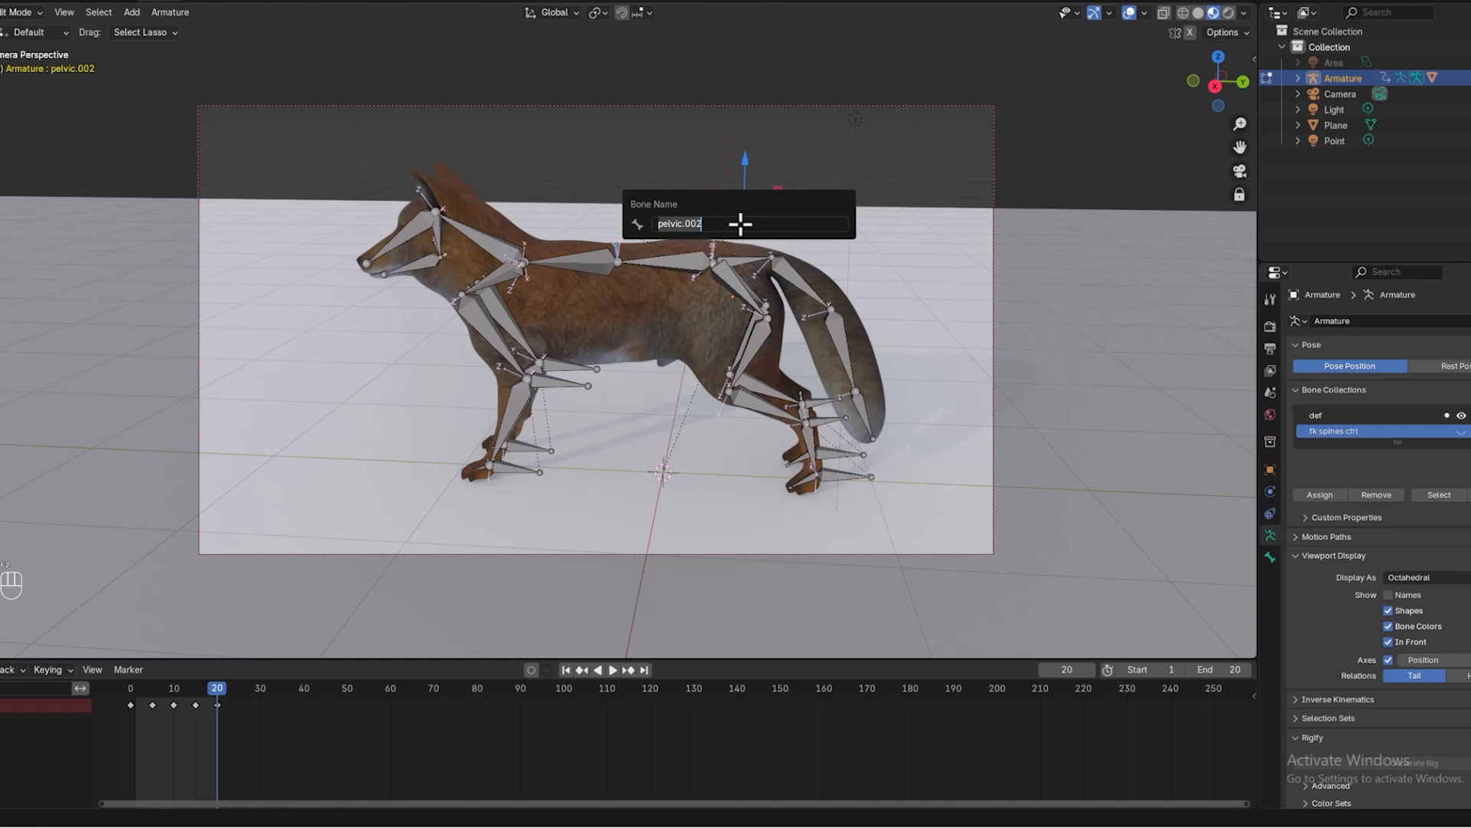
type("hip crtl")
key("Return")
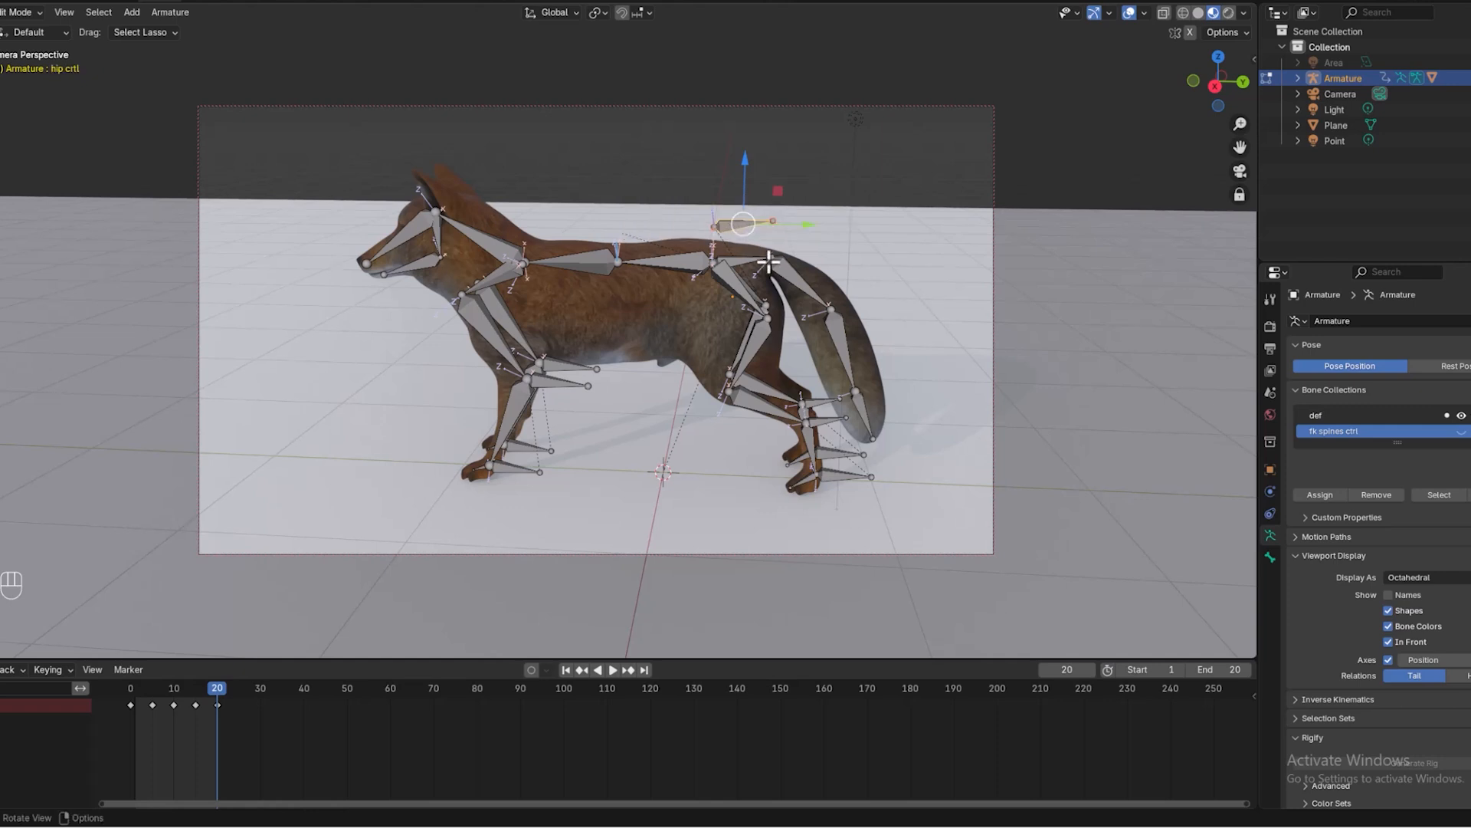
key("m")
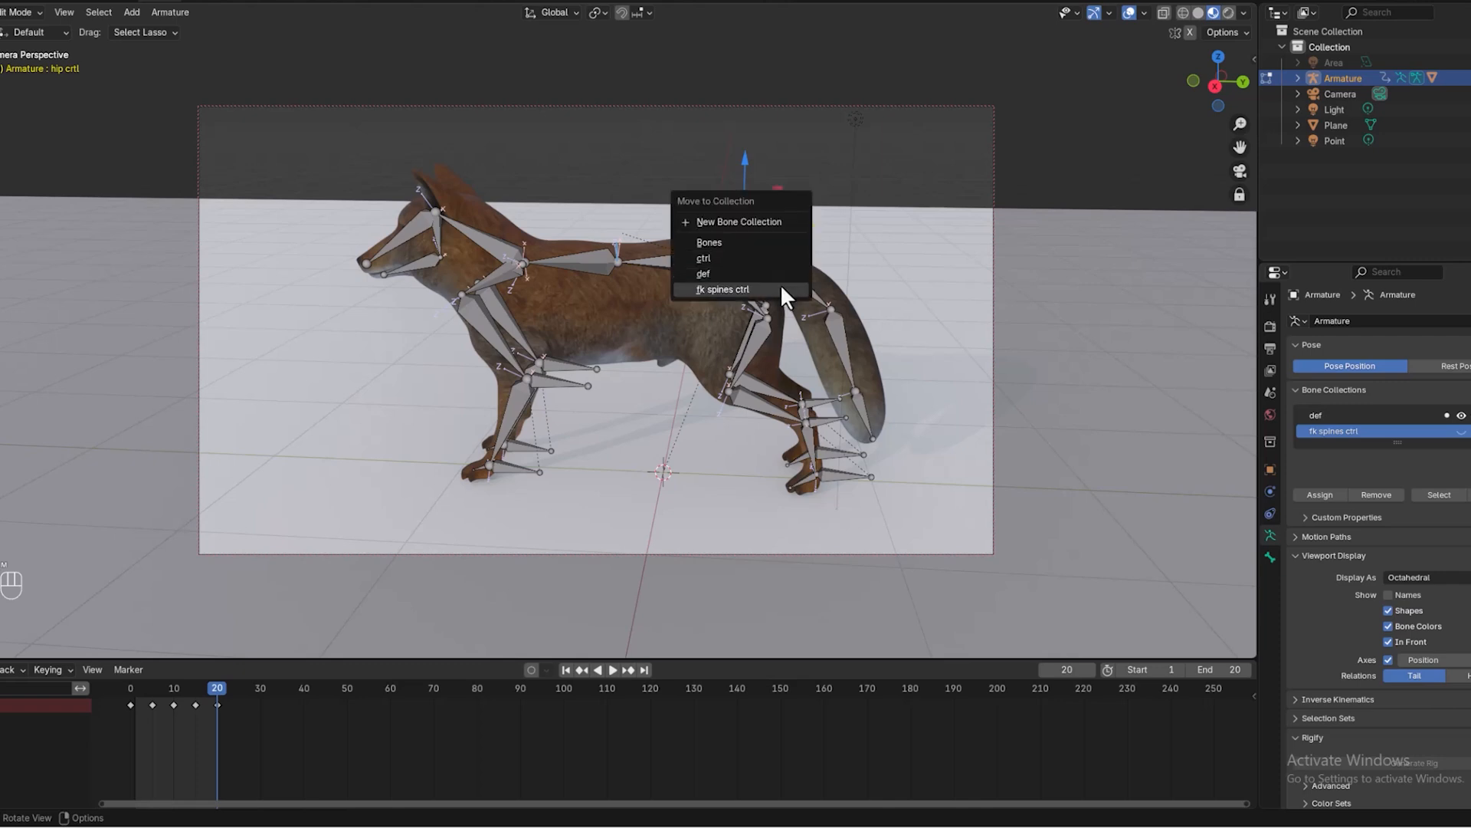
left_click(756, 259)
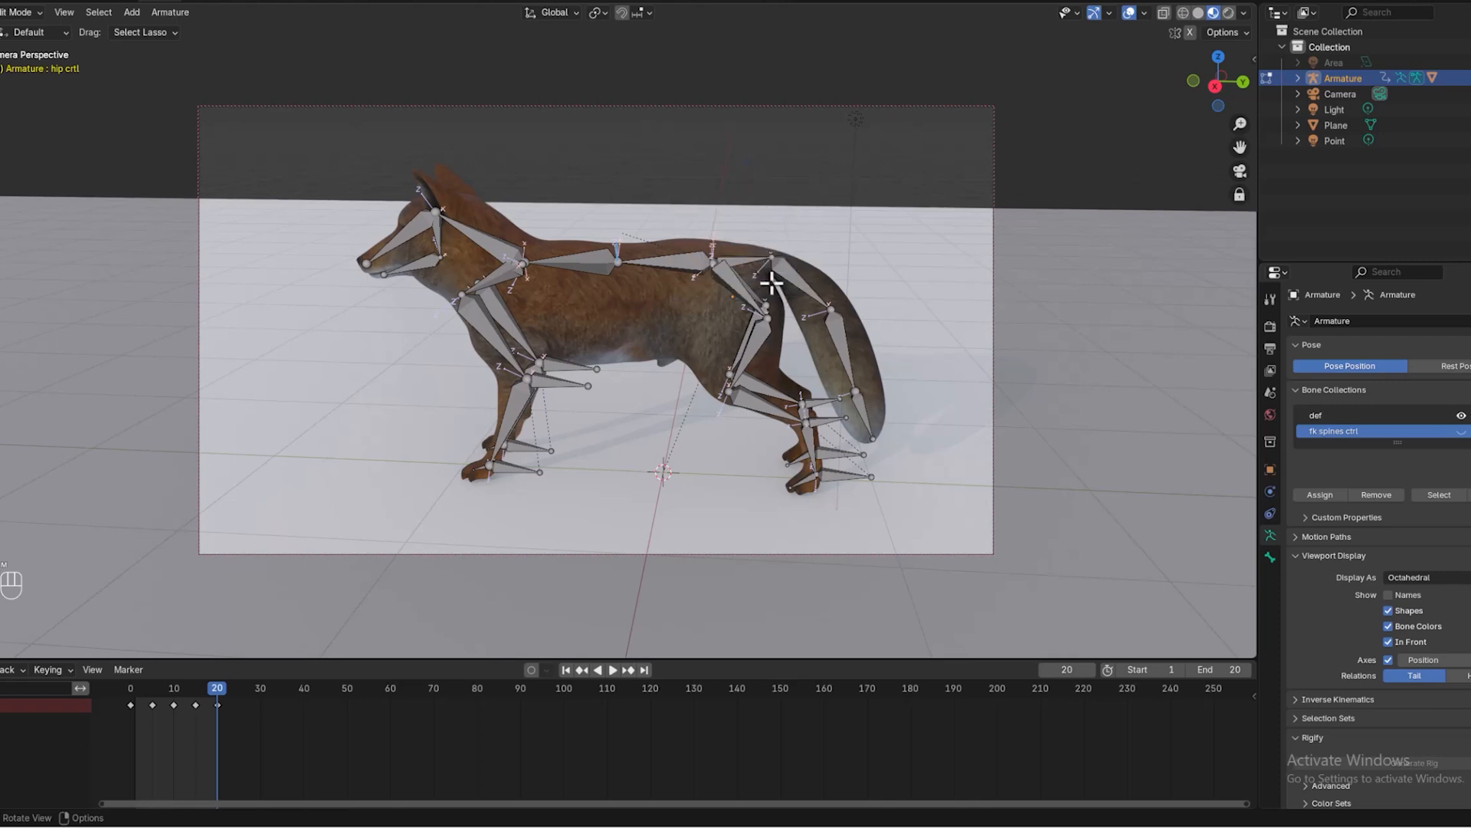
left_click(678, 262)
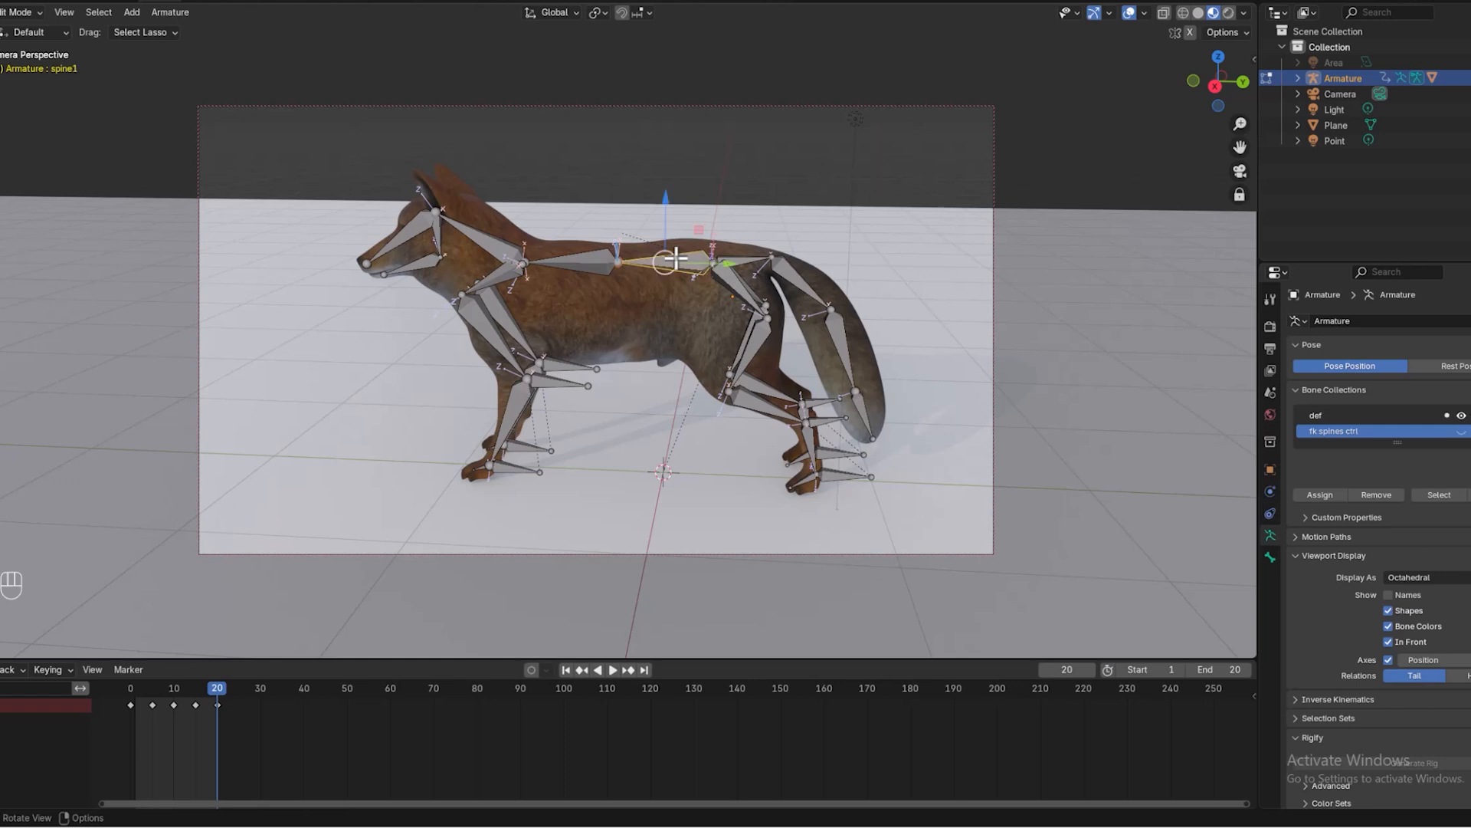
left_click(742, 260)
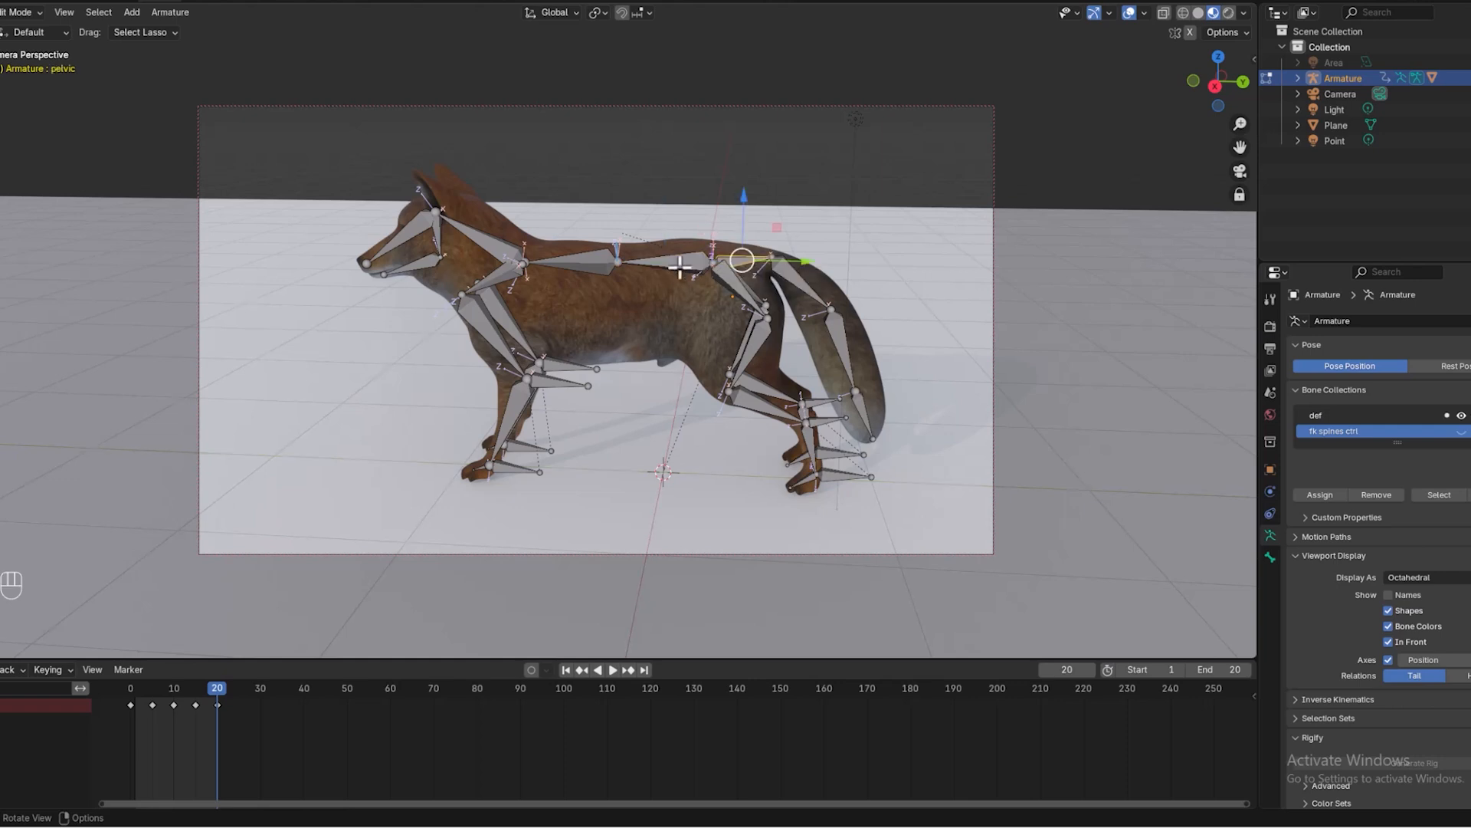
left_click(676, 264)
left_click(750, 261)
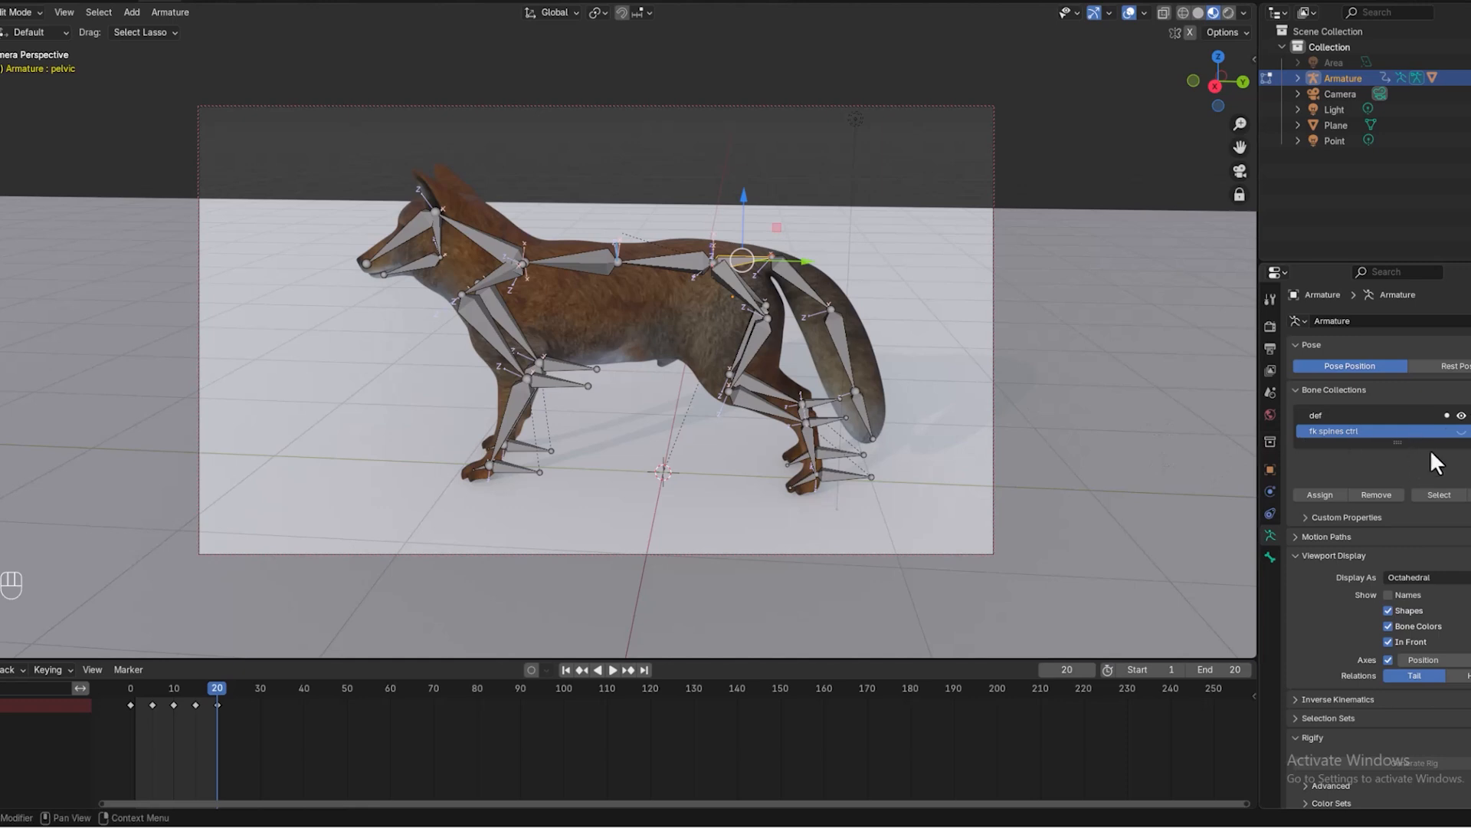
Step: Make the ctrl bone collection visible alongside the def collection
scroll(1452, 462, "down", 2)
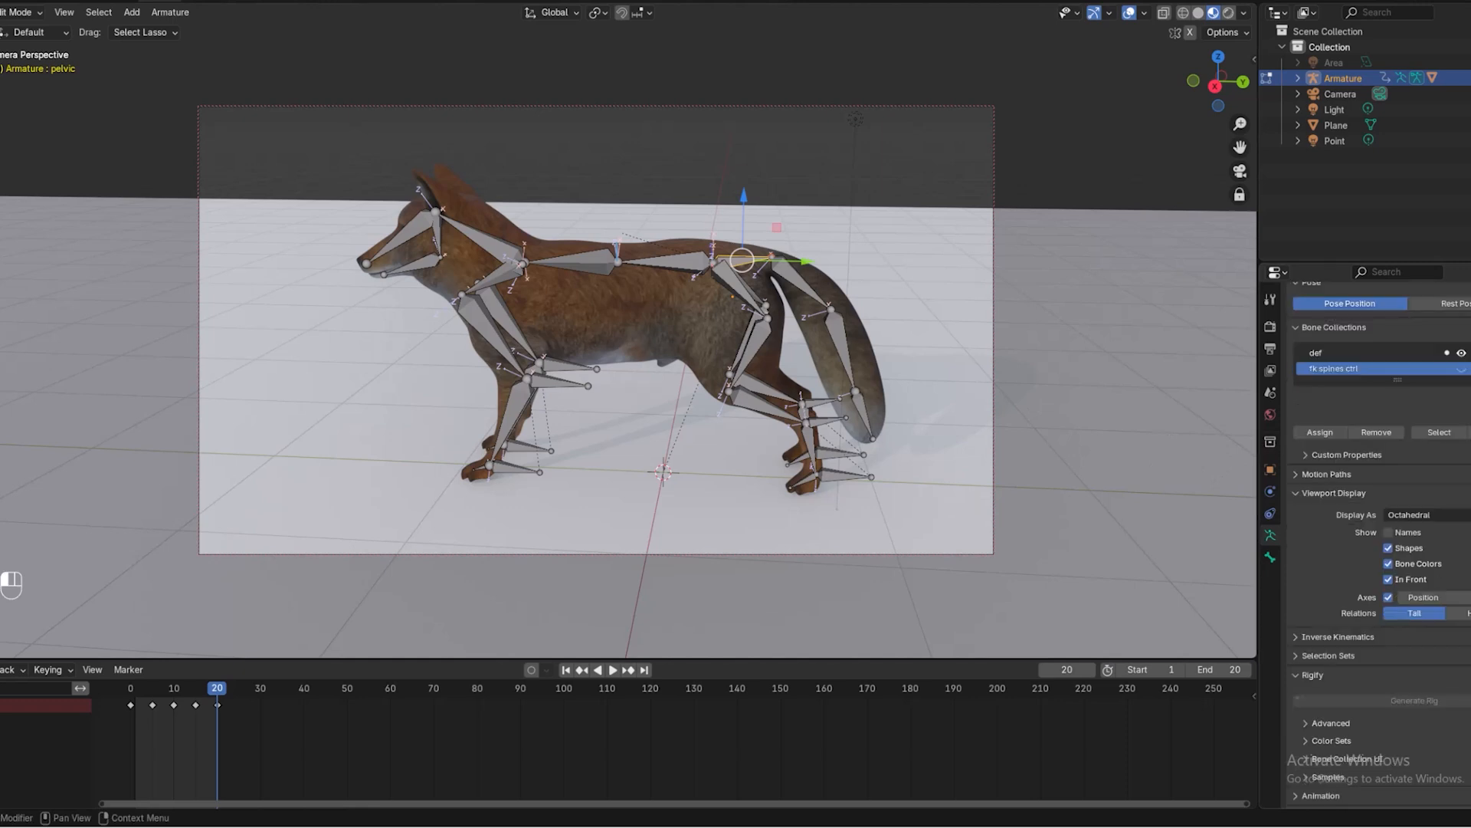
left_click(1368, 352)
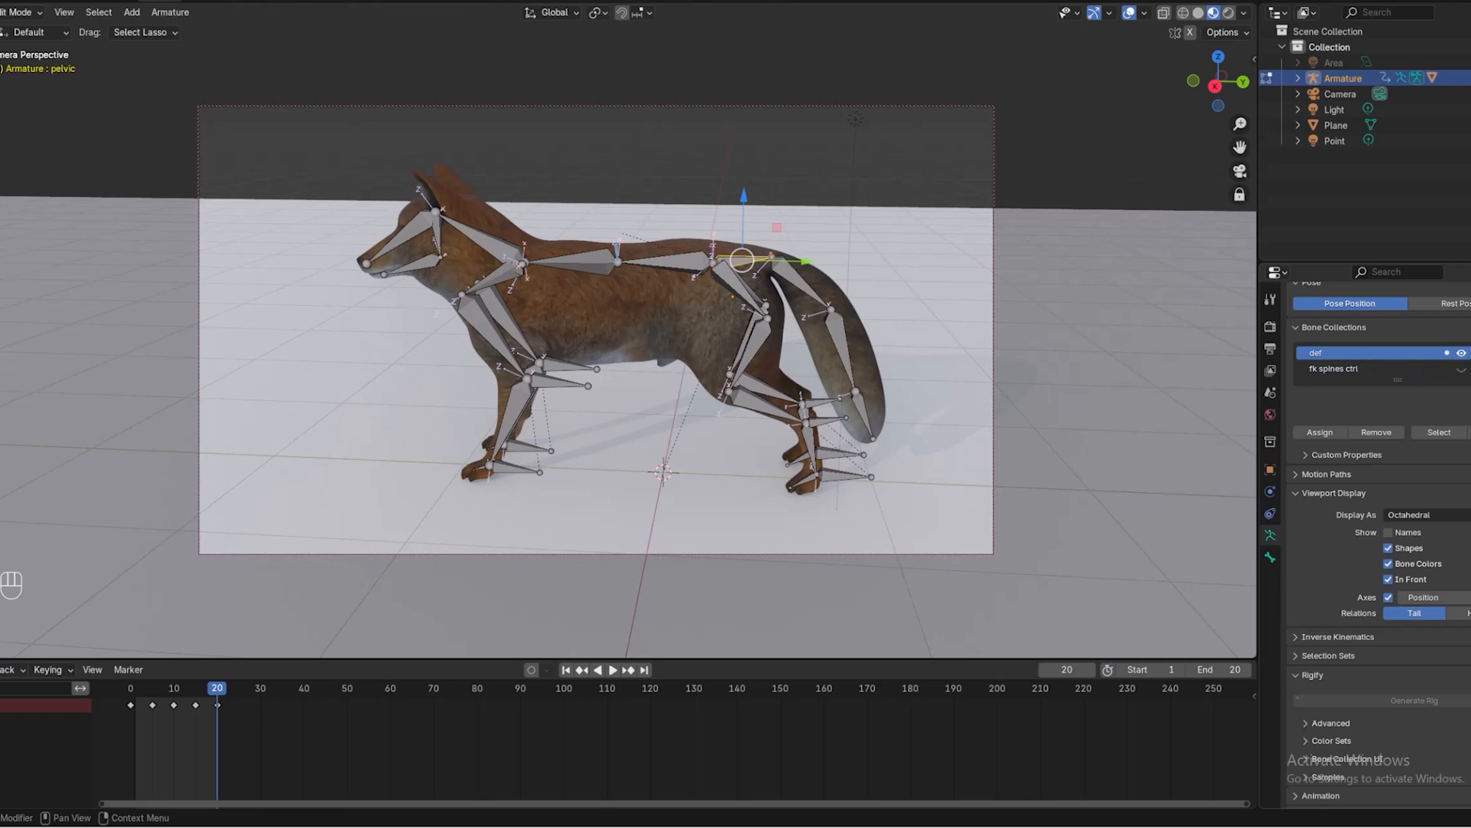
scroll(1384, 360, "up", 1)
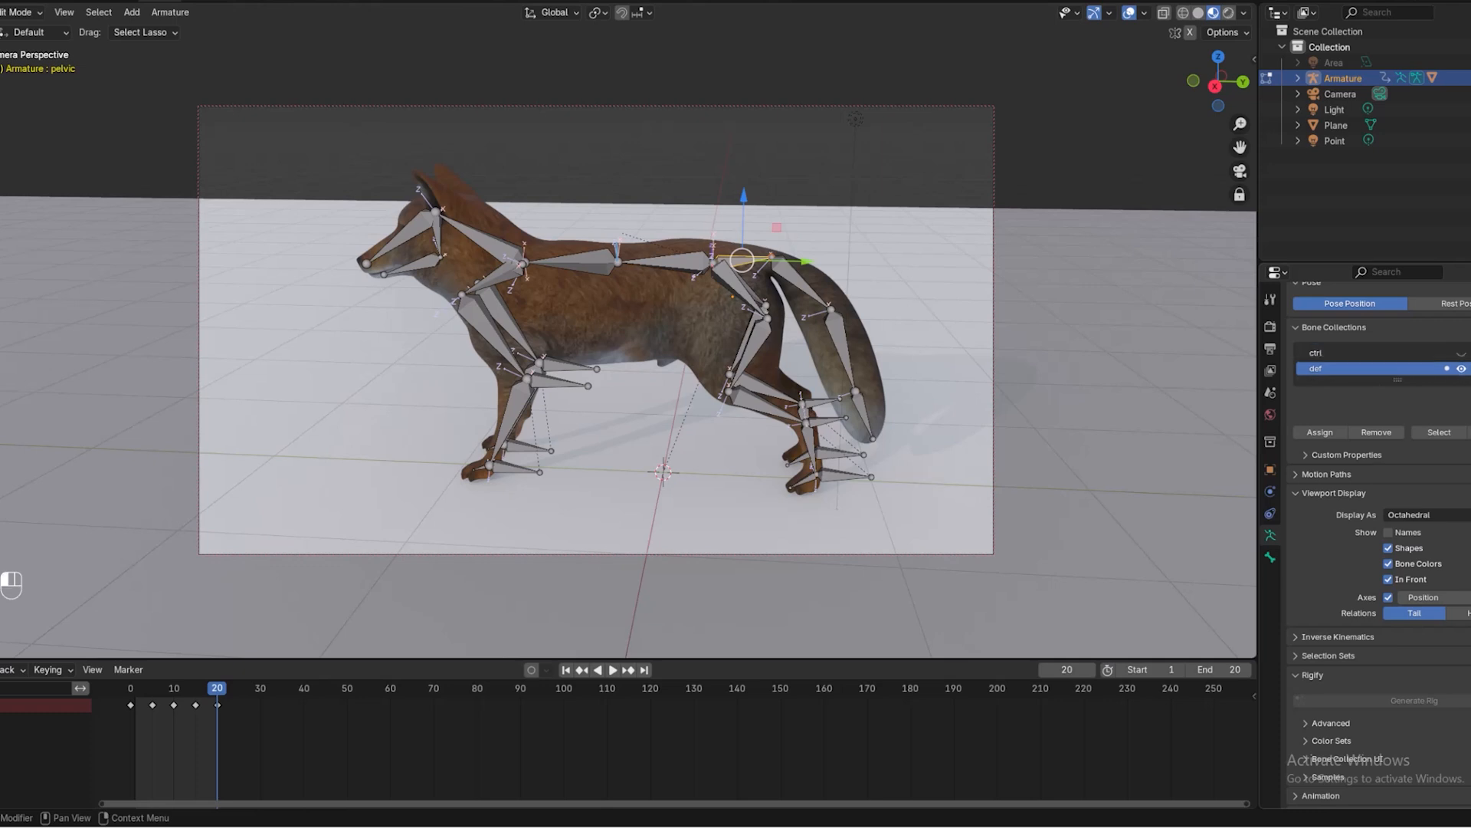
left_click(1462, 352)
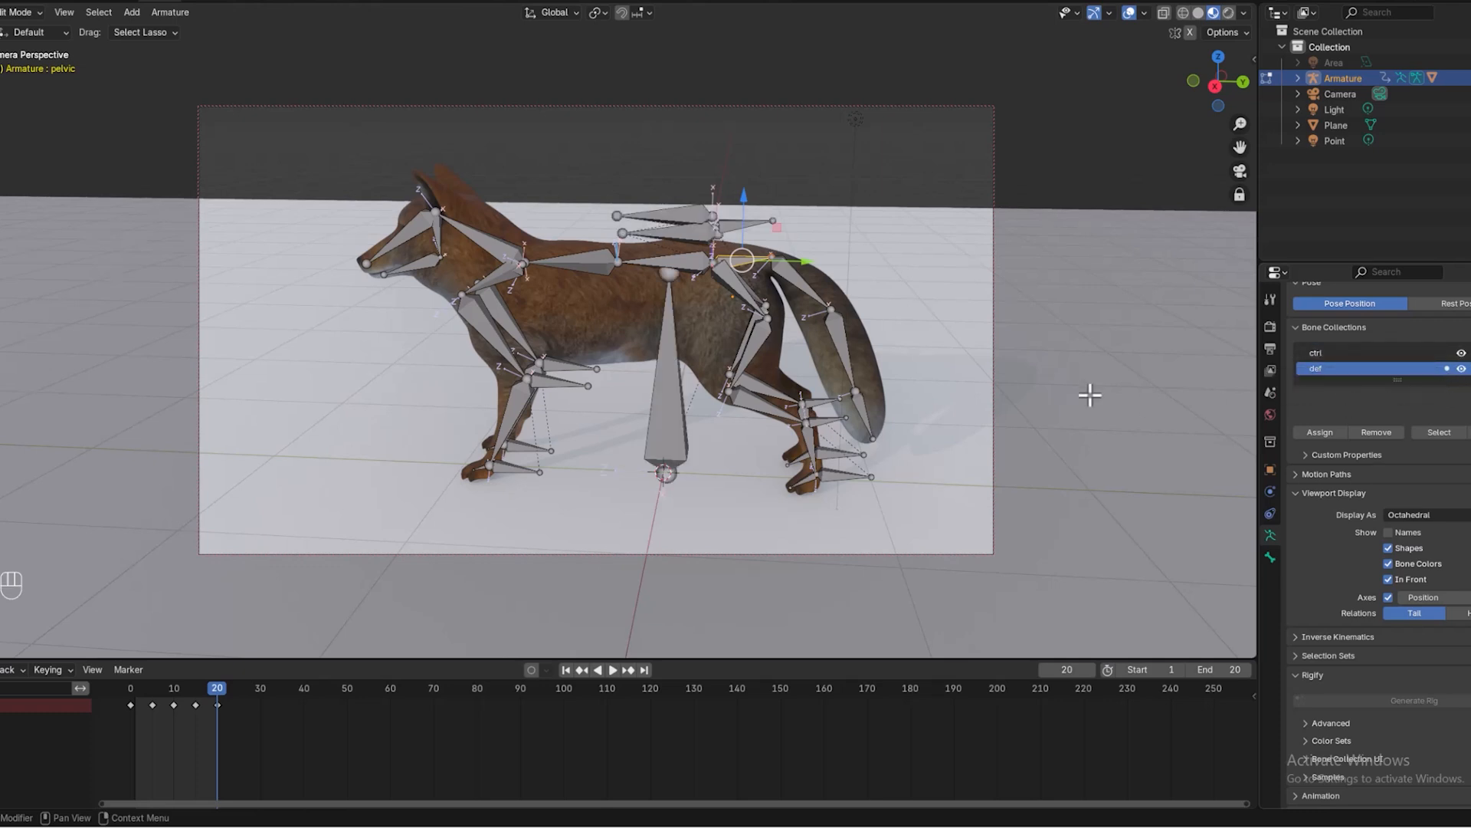
Step: Identify the control bones by selecting global control, cog ctrl, torsol ctrl and hip crtl in turn
left_click(661, 373)
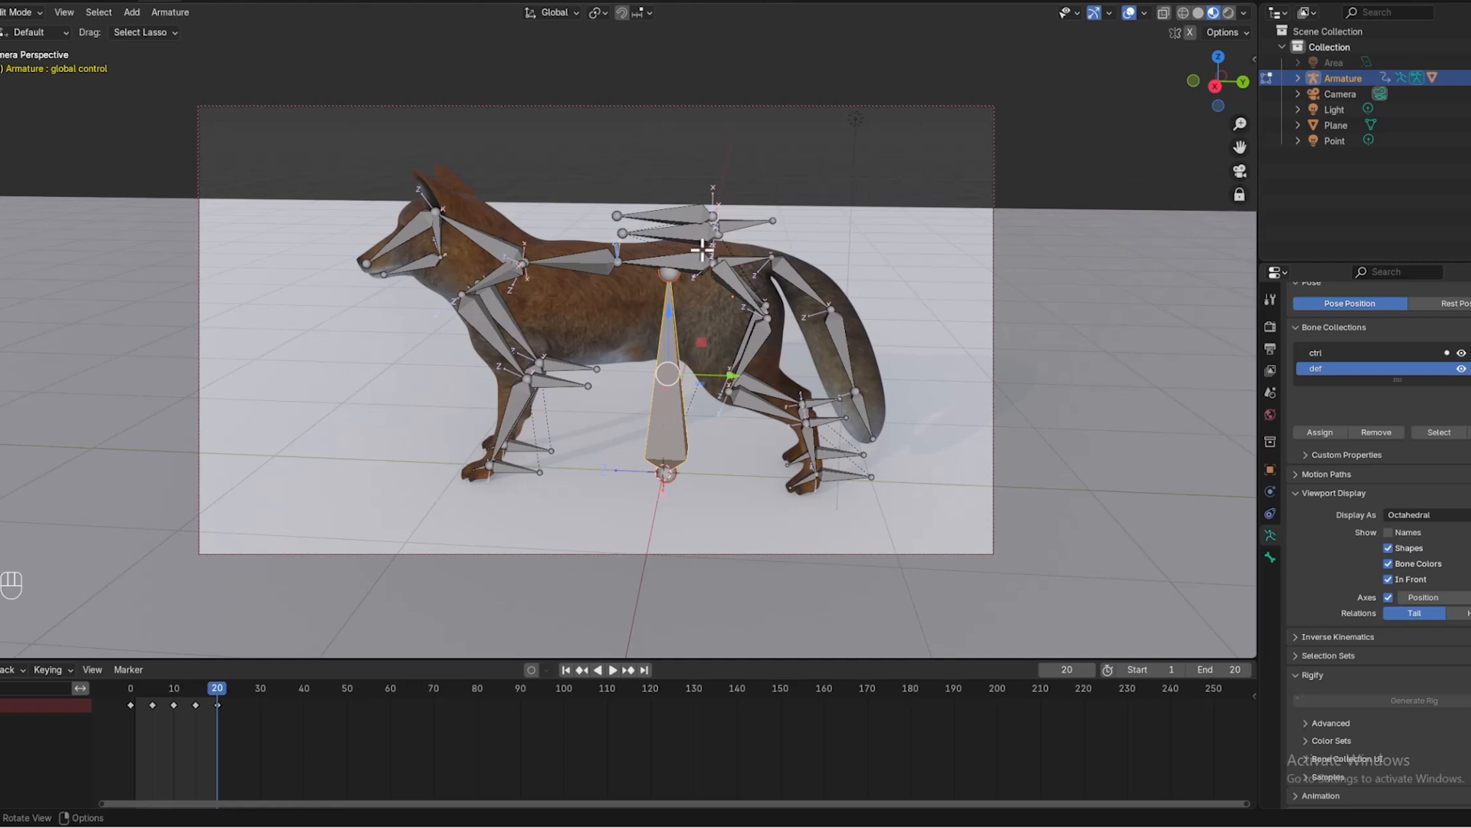
left_click(687, 218)
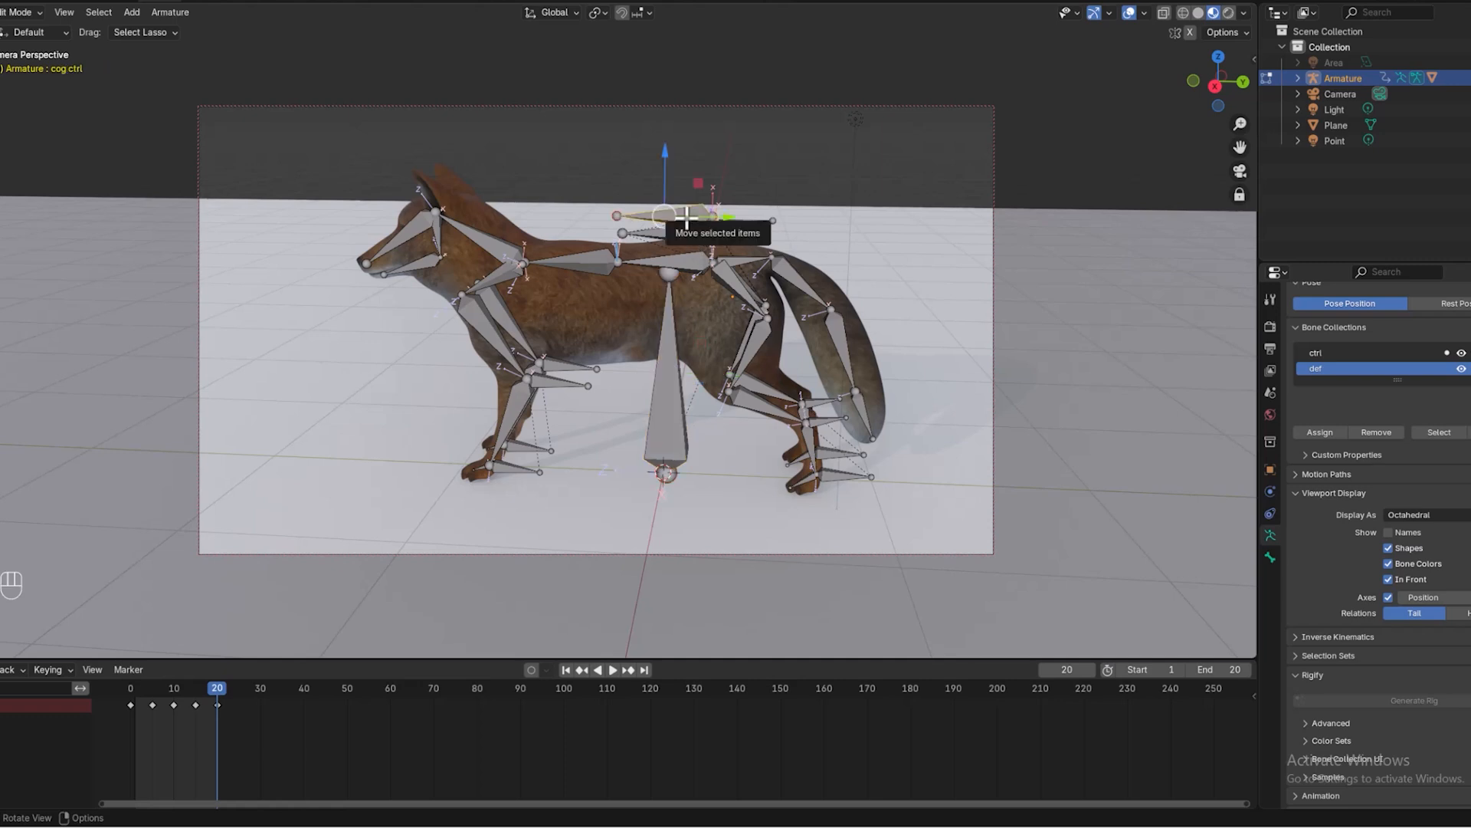
left_click(685, 235)
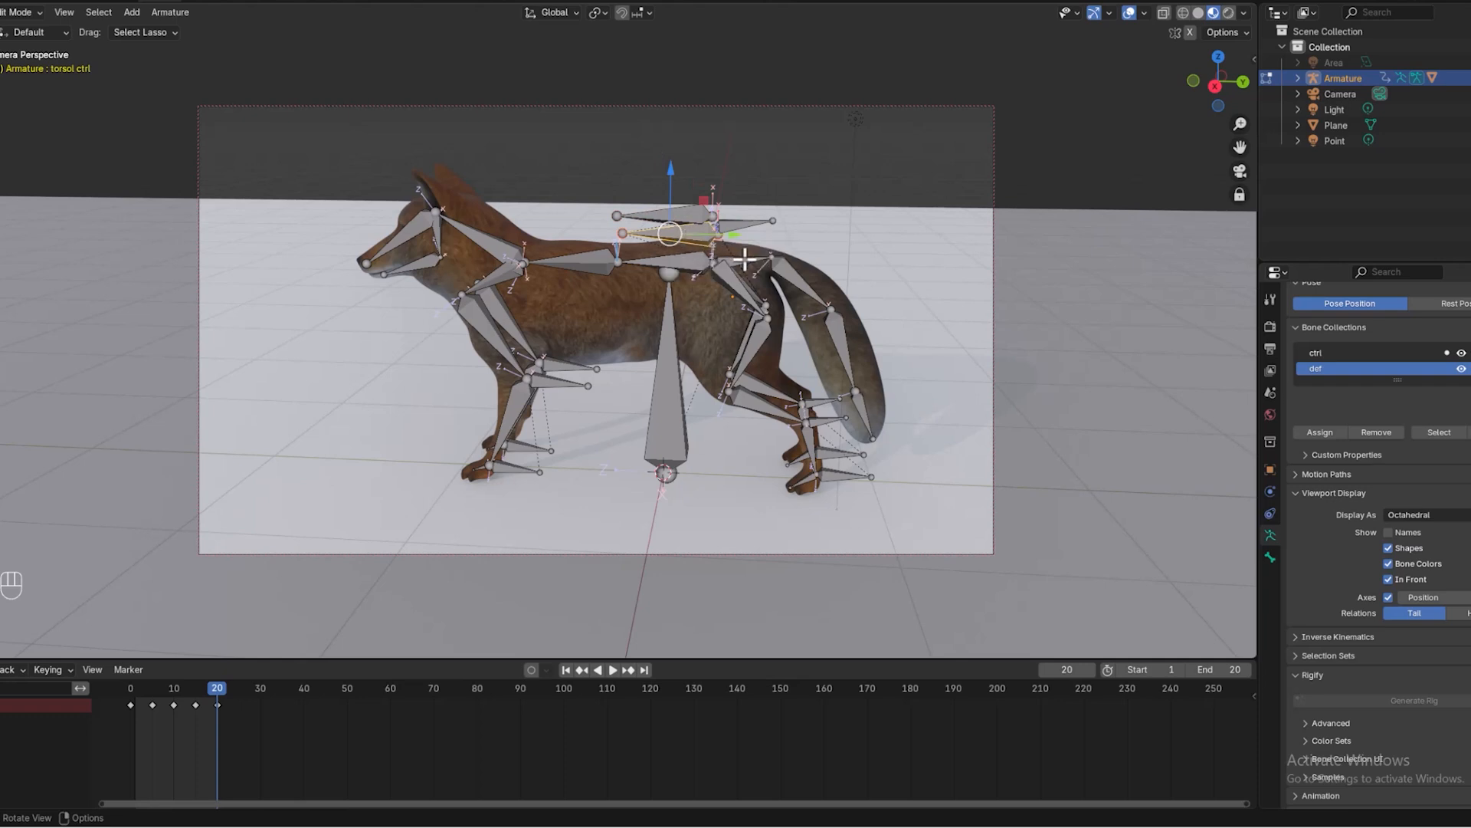
left_click(745, 225)
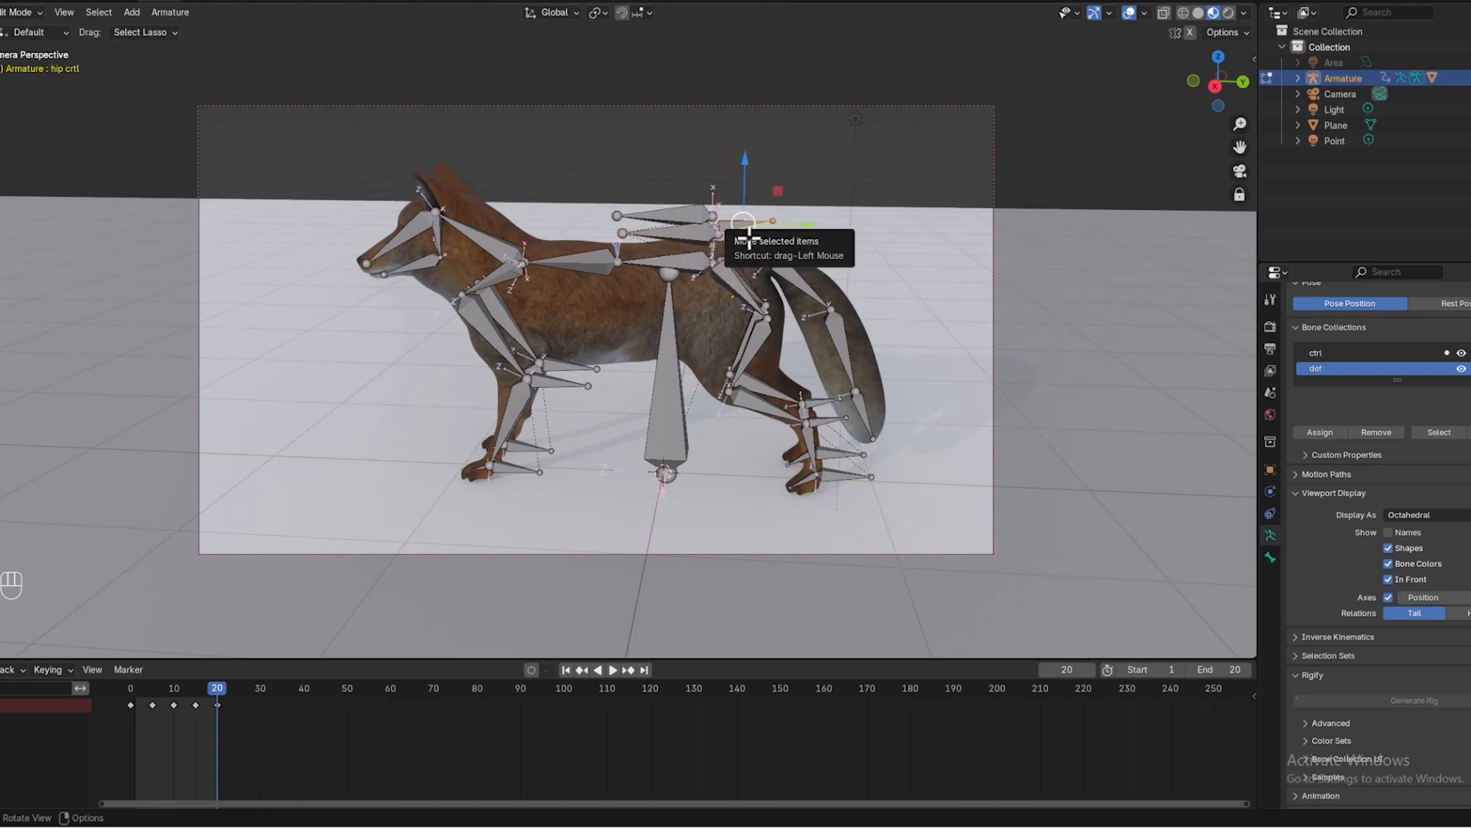
left_click(749, 261)
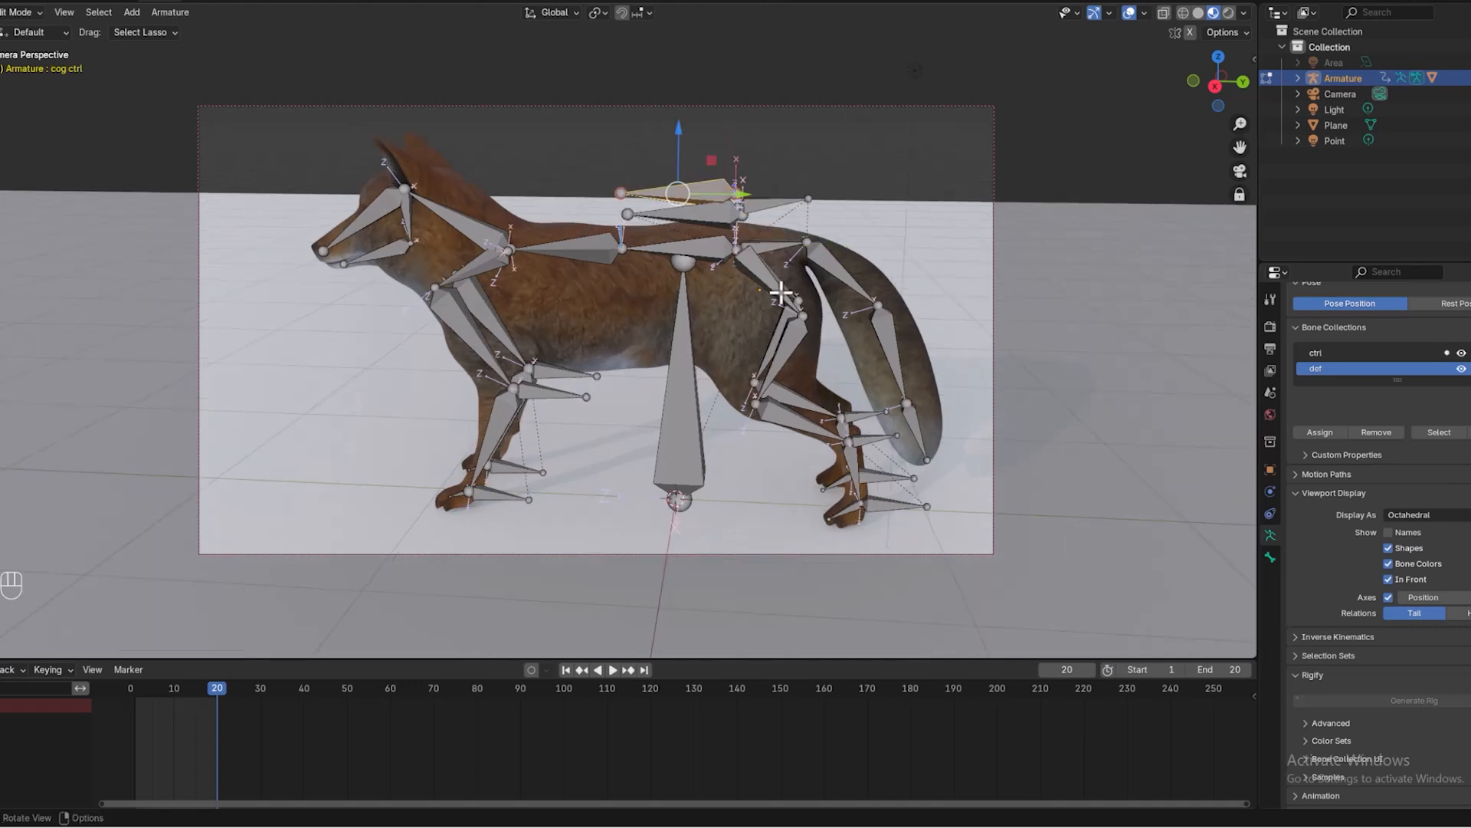
Step: Parent the shouldrbackleg and pelvic bones to the hip crtl bone with Keep Offset
left_click(766, 279)
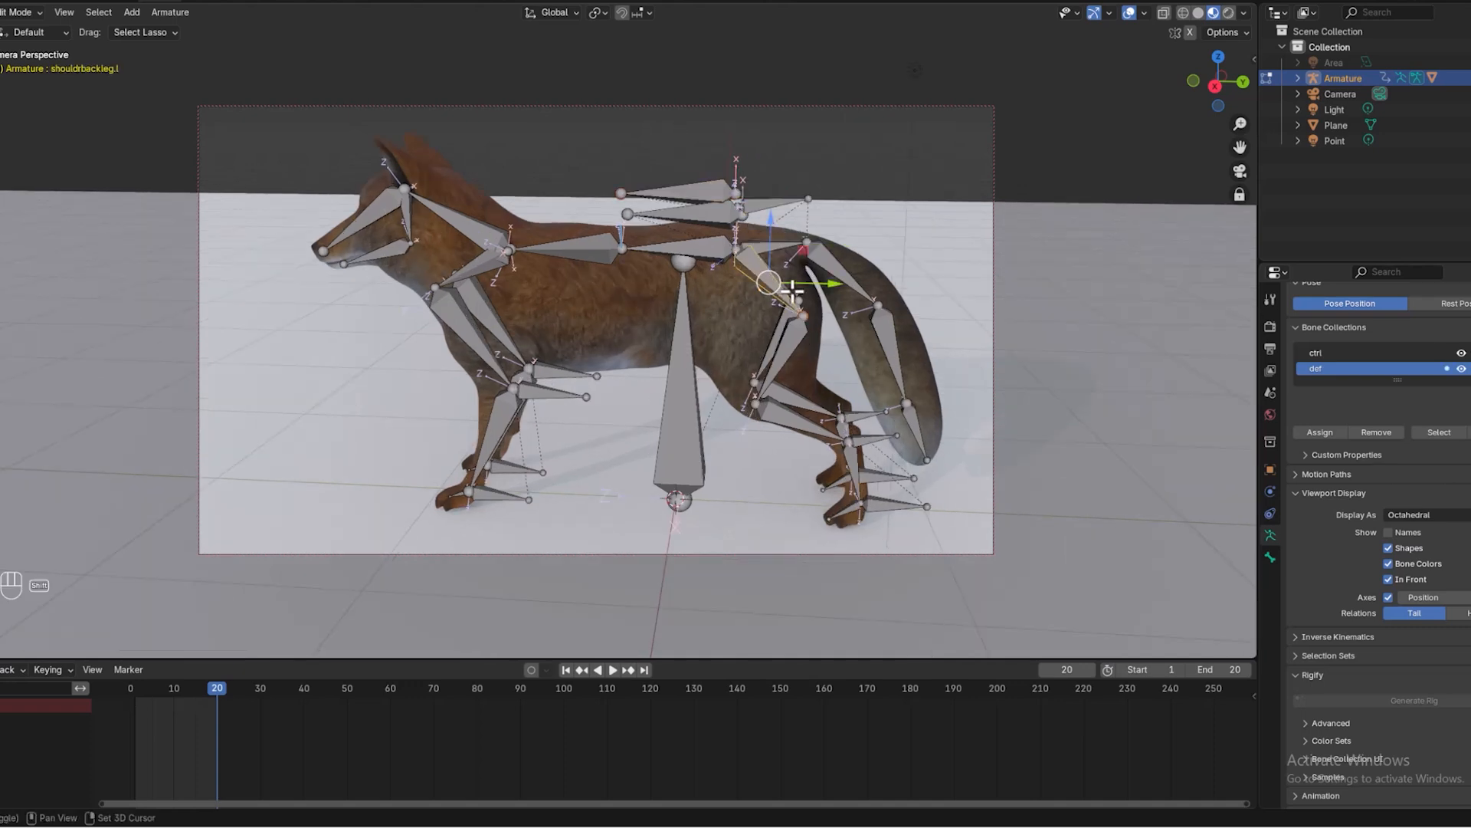
left_click(775, 247)
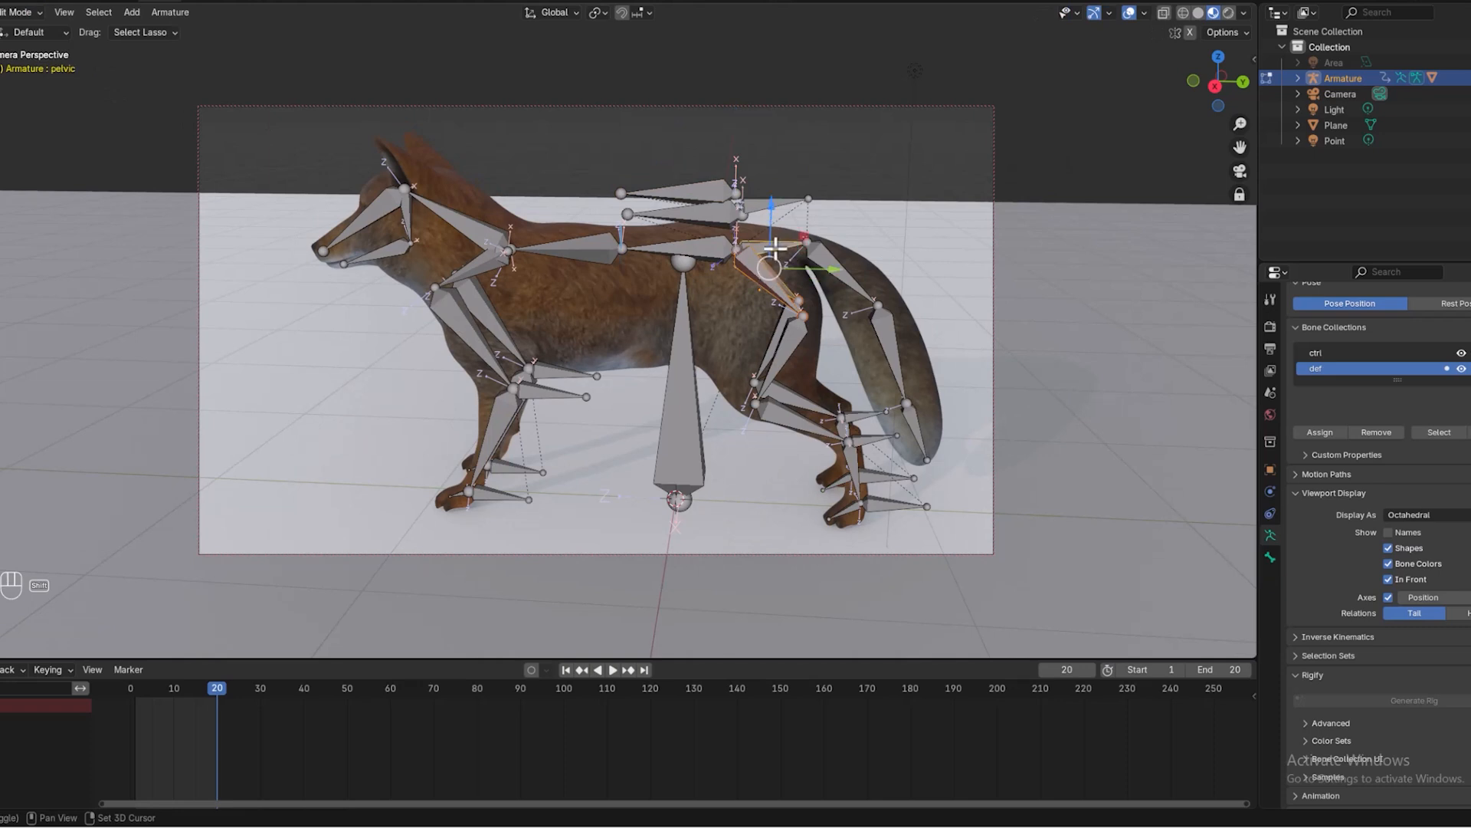
left_click(764, 205)
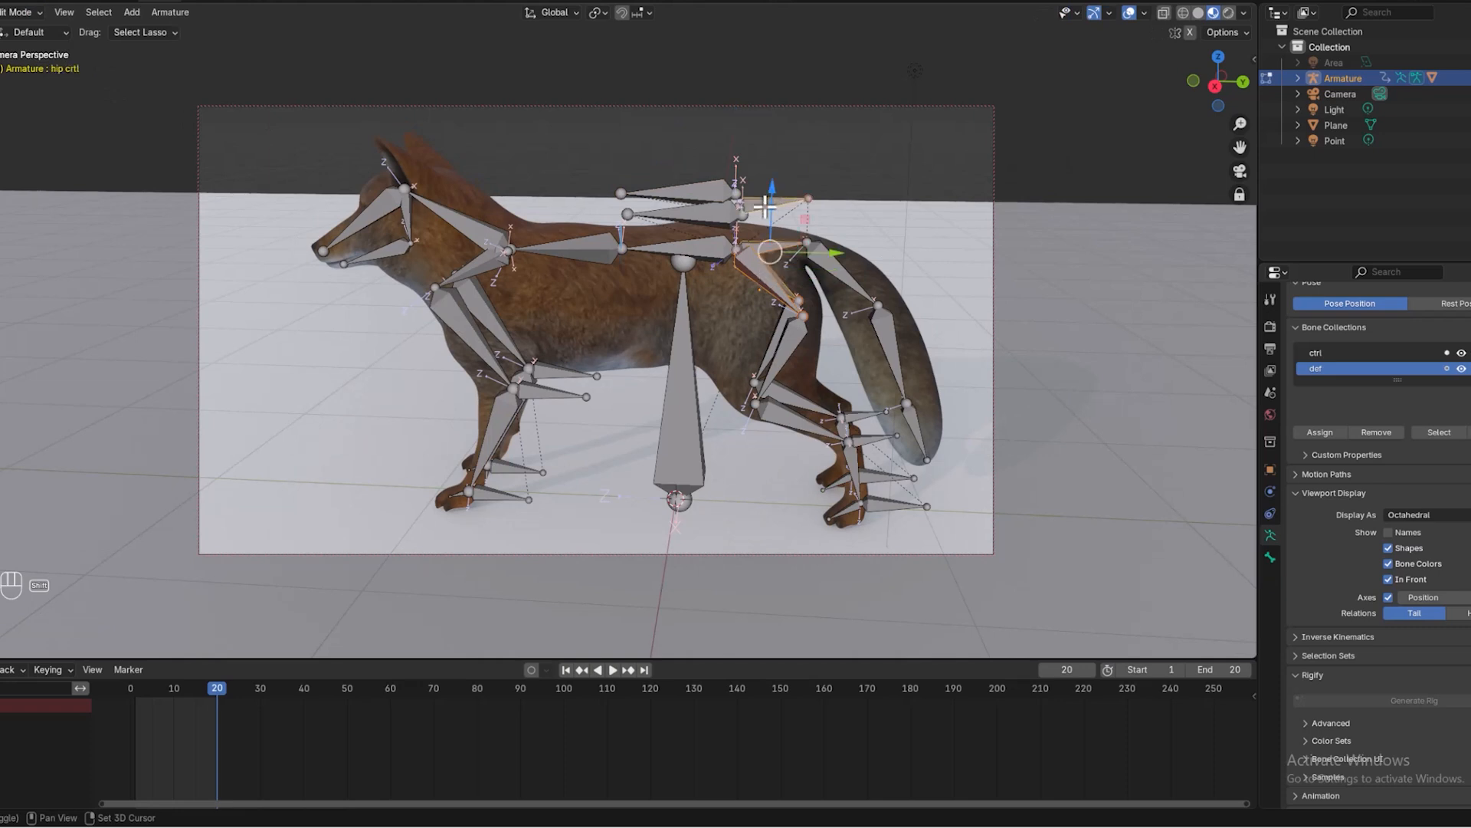
key("ctrl+p")
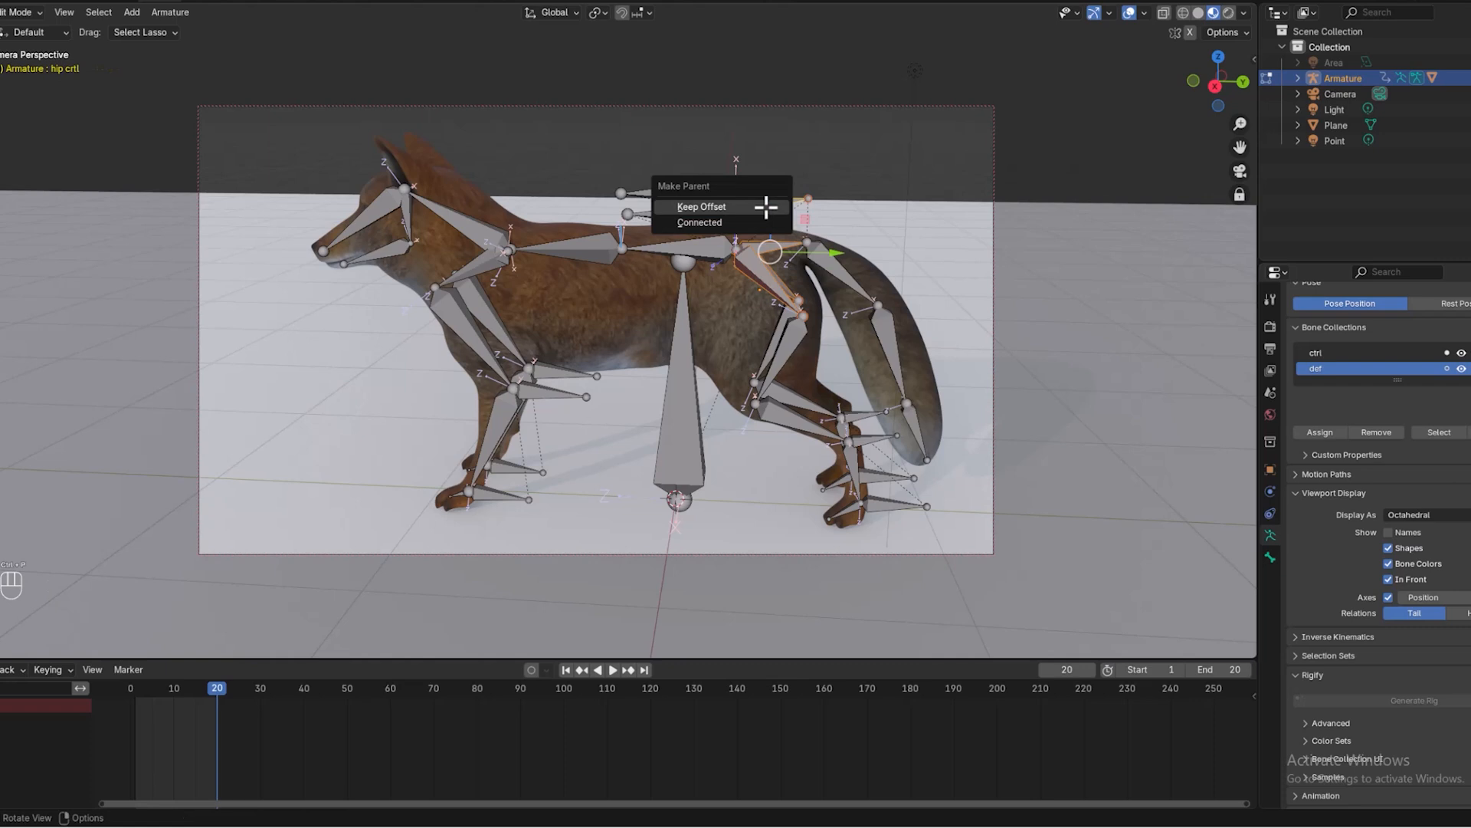
left_click(765, 207)
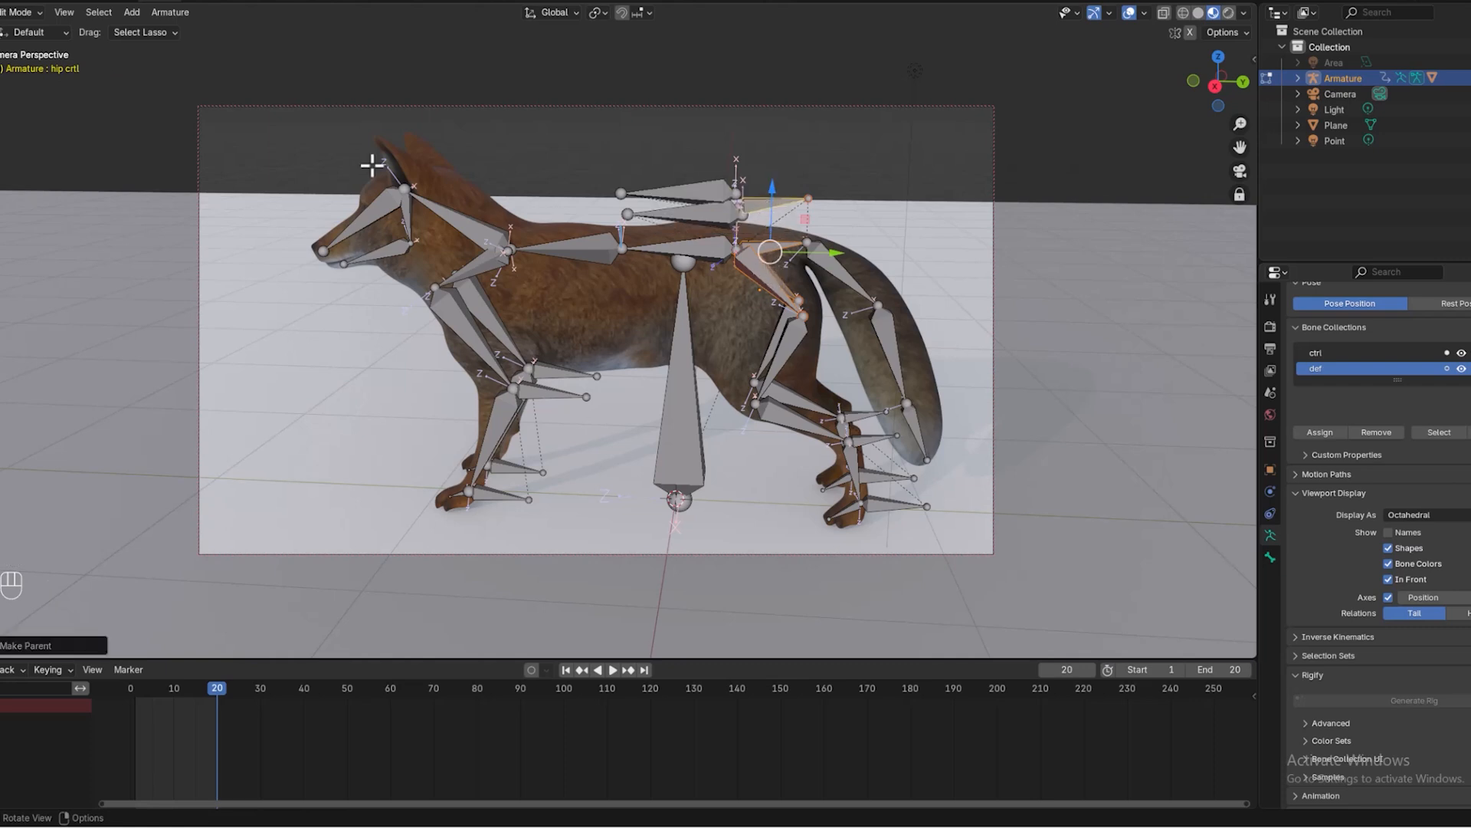
Step: Switch to Pose Mode and test-move the cog ctrl bone downward to lower the fox's body
left_click(29, 14)
left_click(24, 64)
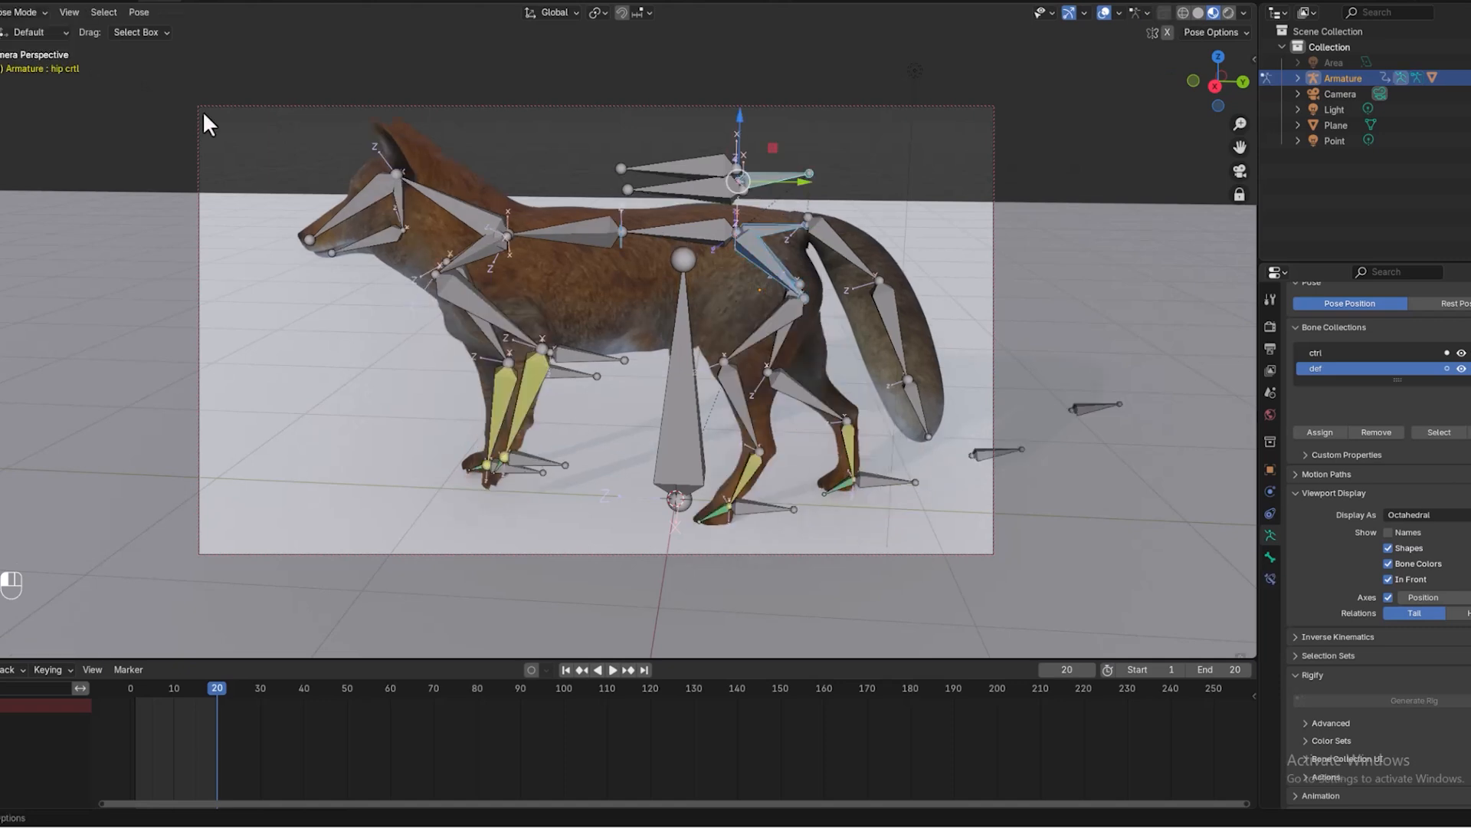
left_click(706, 175)
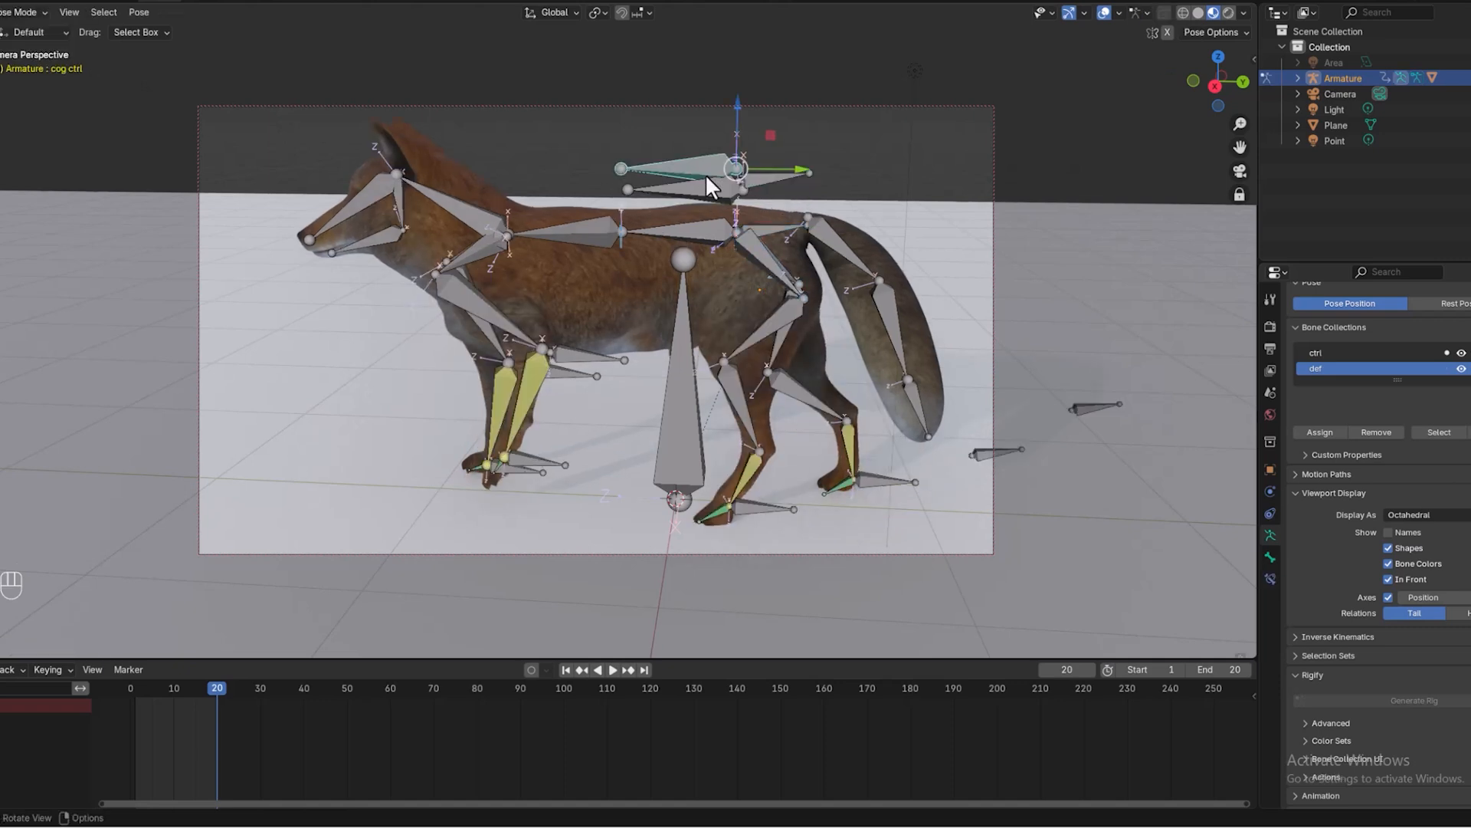
left_click_drag(736, 114, 777, 208)
left_click(803, 244)
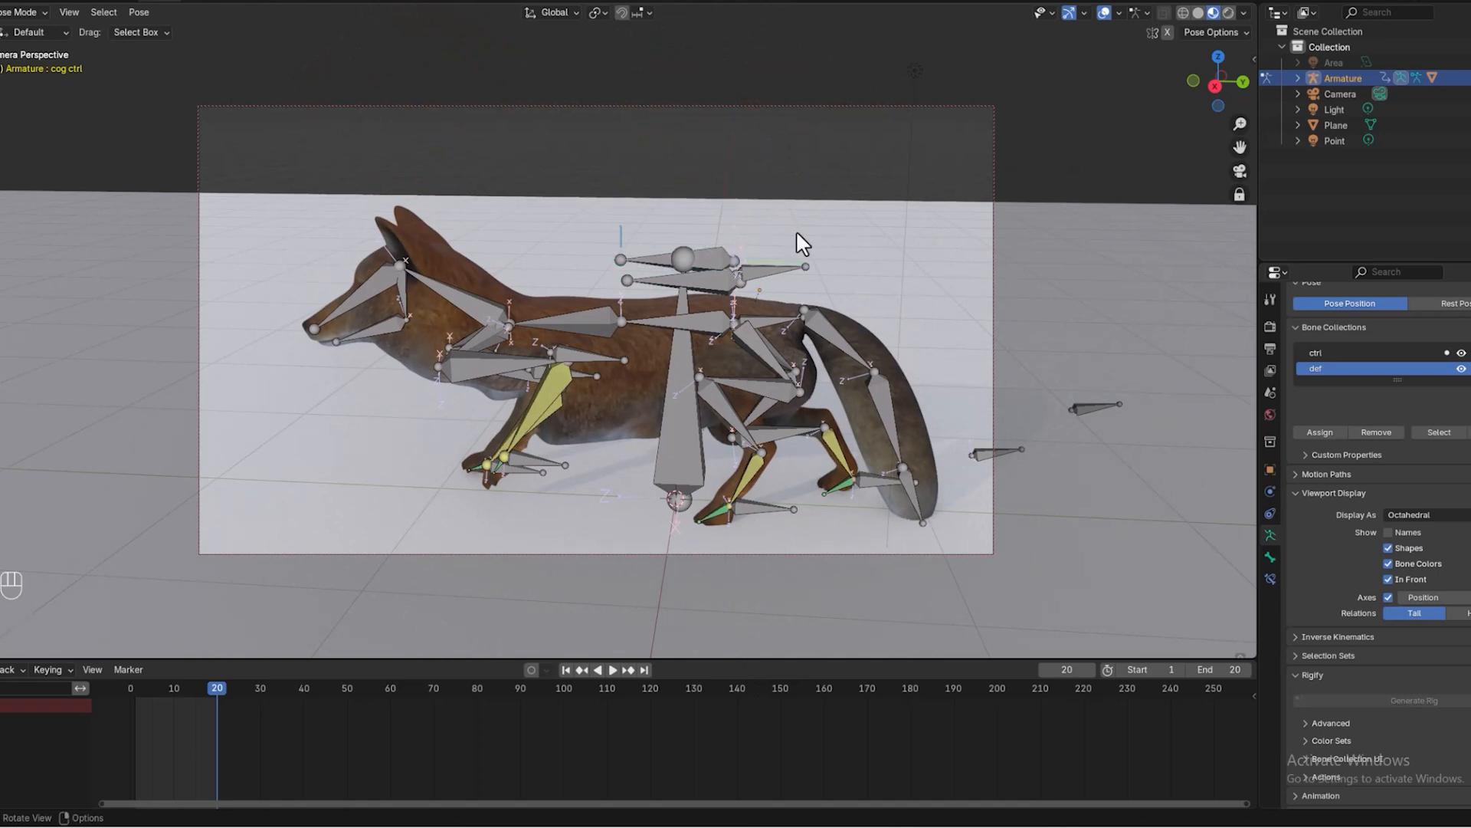
left_click(701, 261)
Step: Return to Edit Mode and move the global control bone's tip down so the bone lies along the ground toward the front legs
left_click(681, 412)
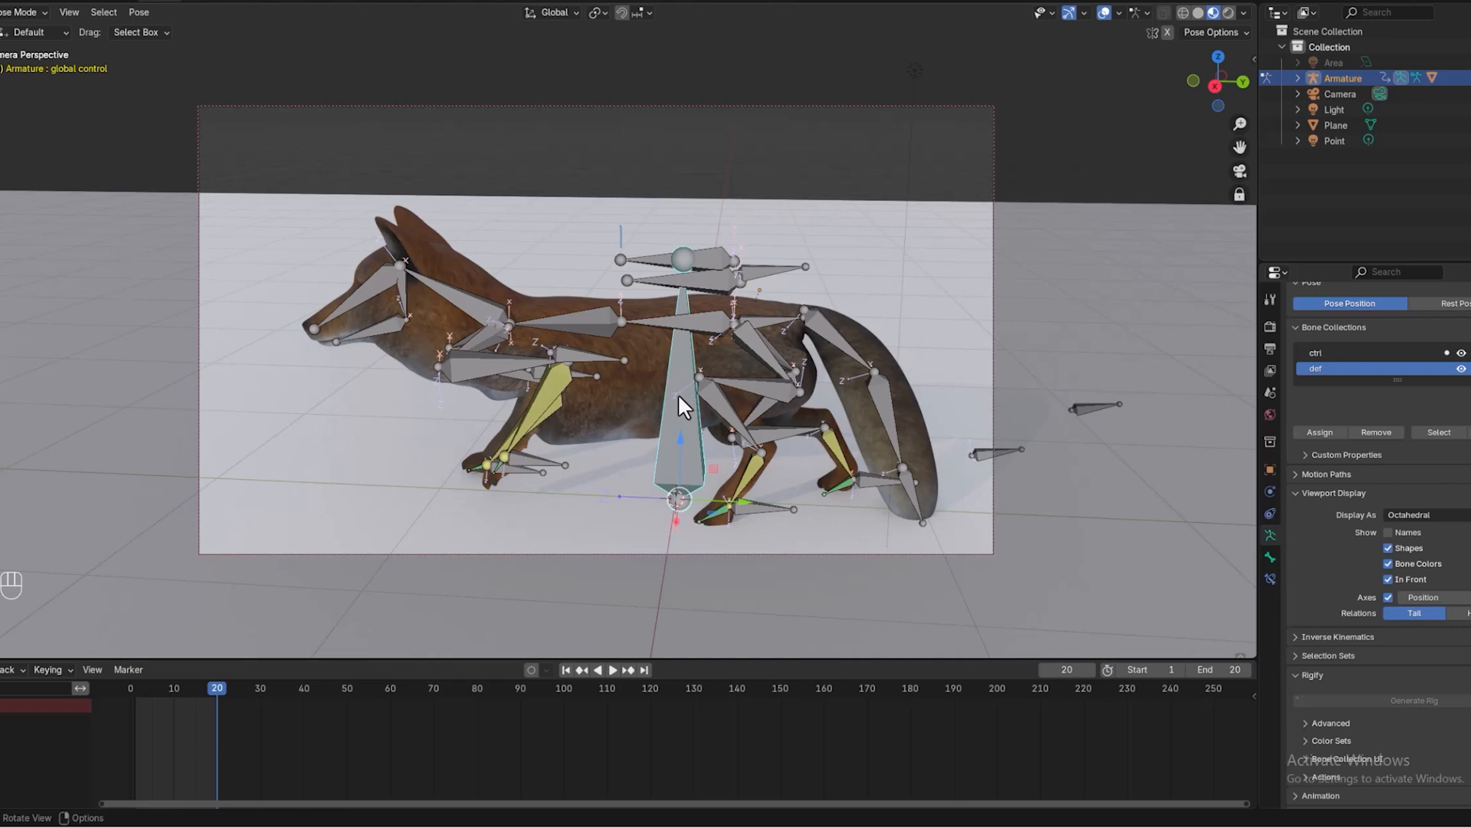
left_click(23, 12)
left_click(31, 45)
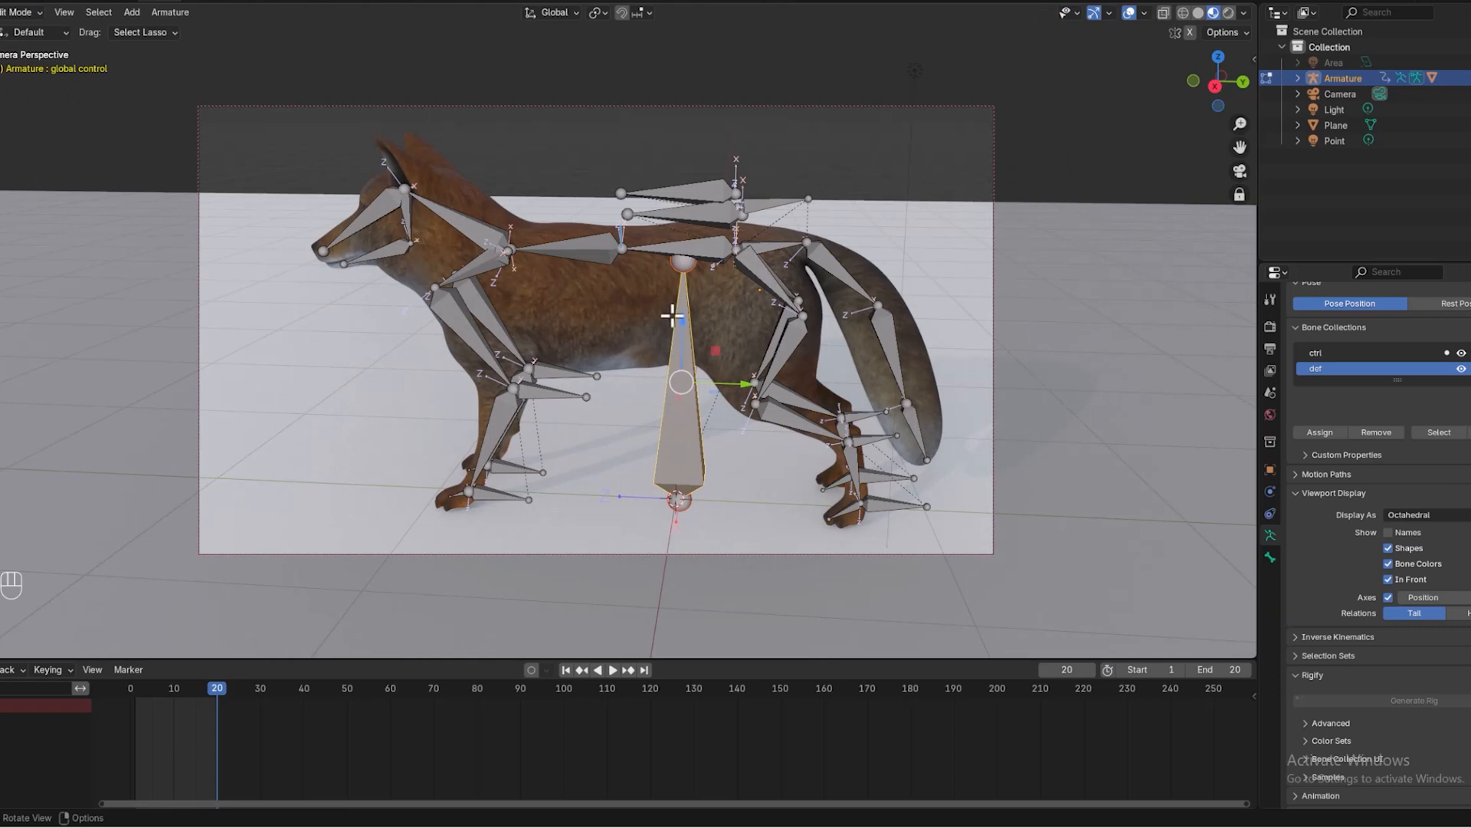
left_click(677, 269)
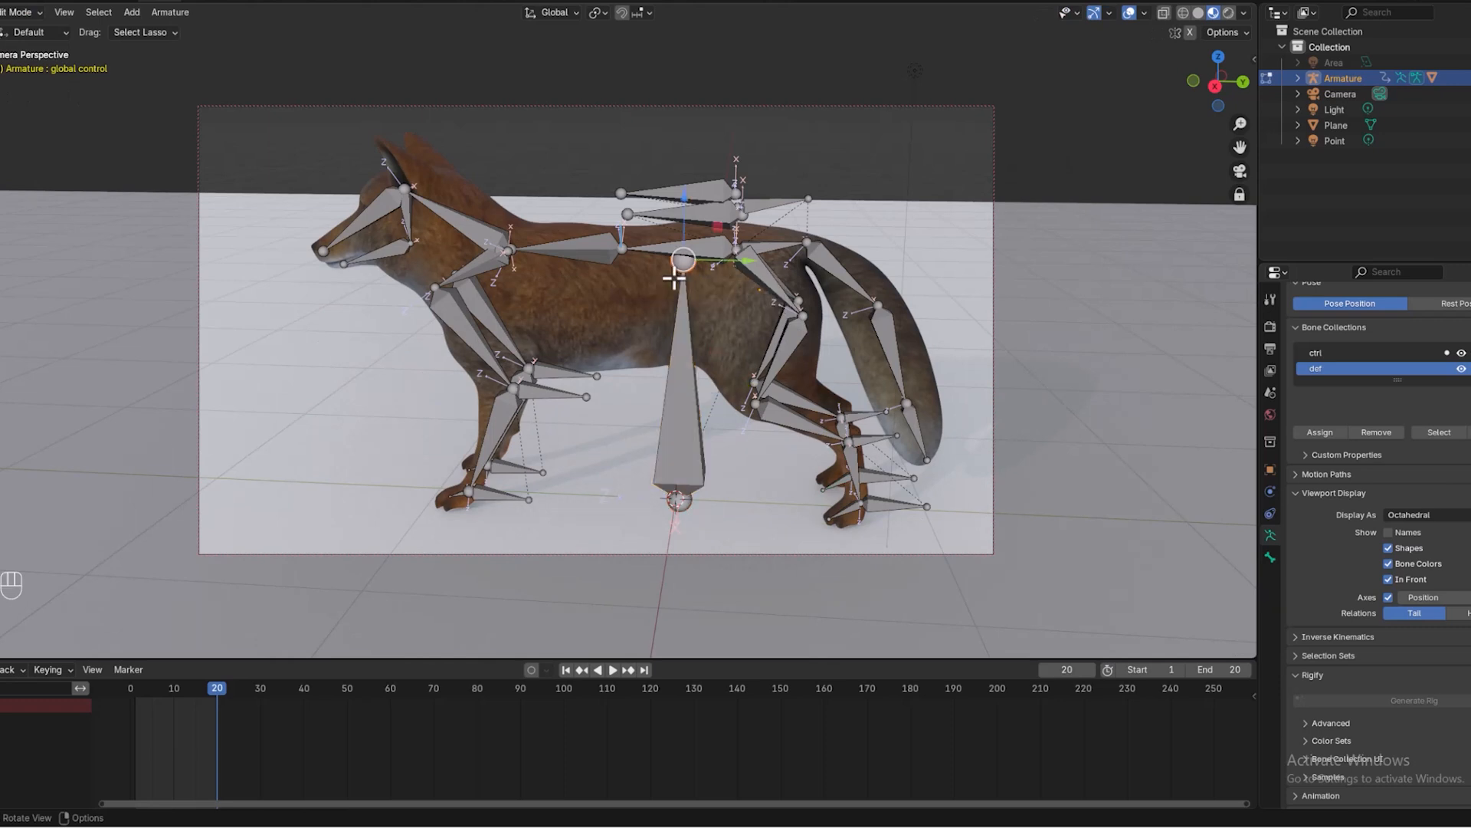
key("g")
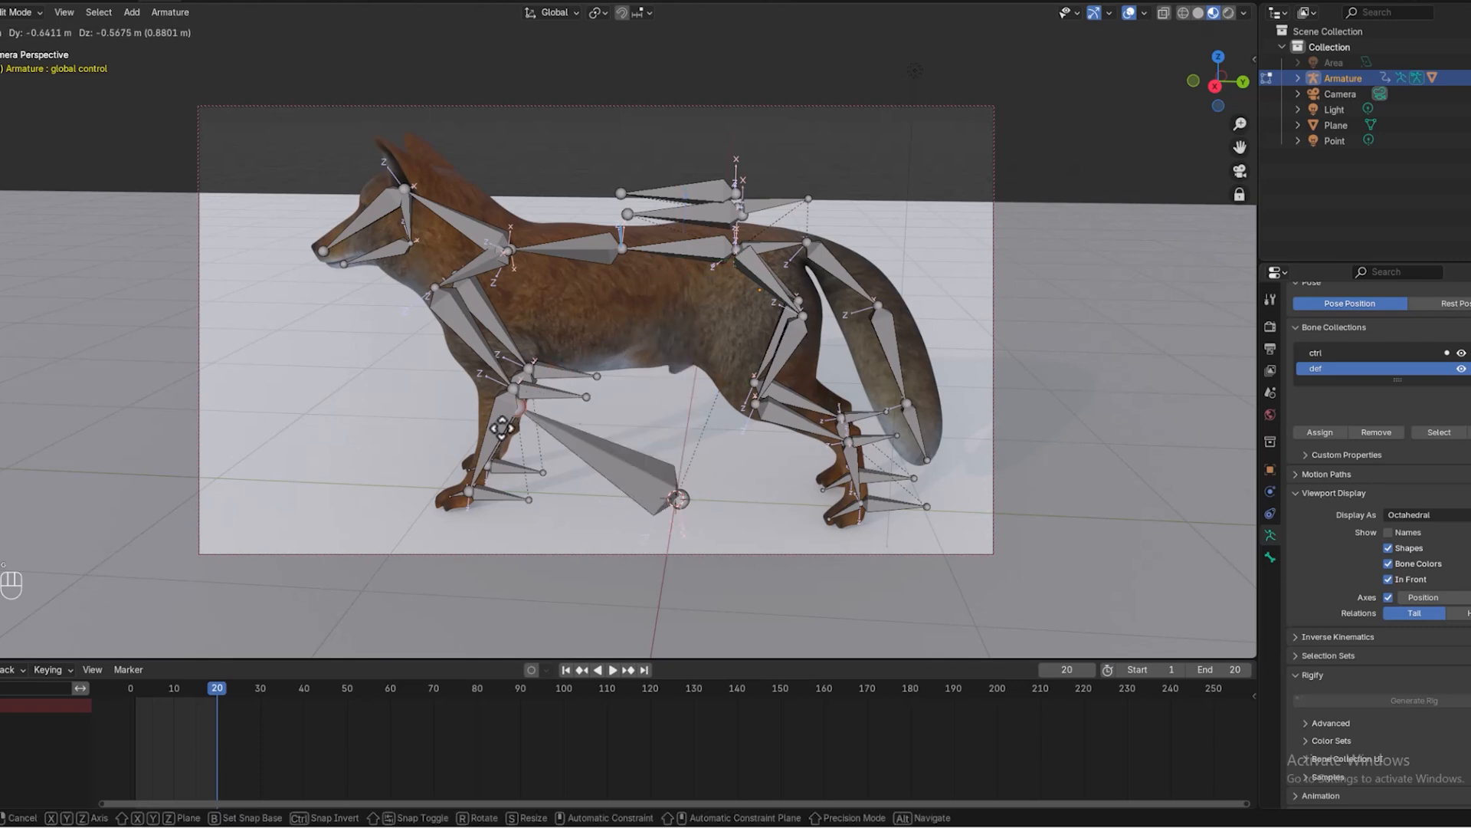
left_click(534, 512)
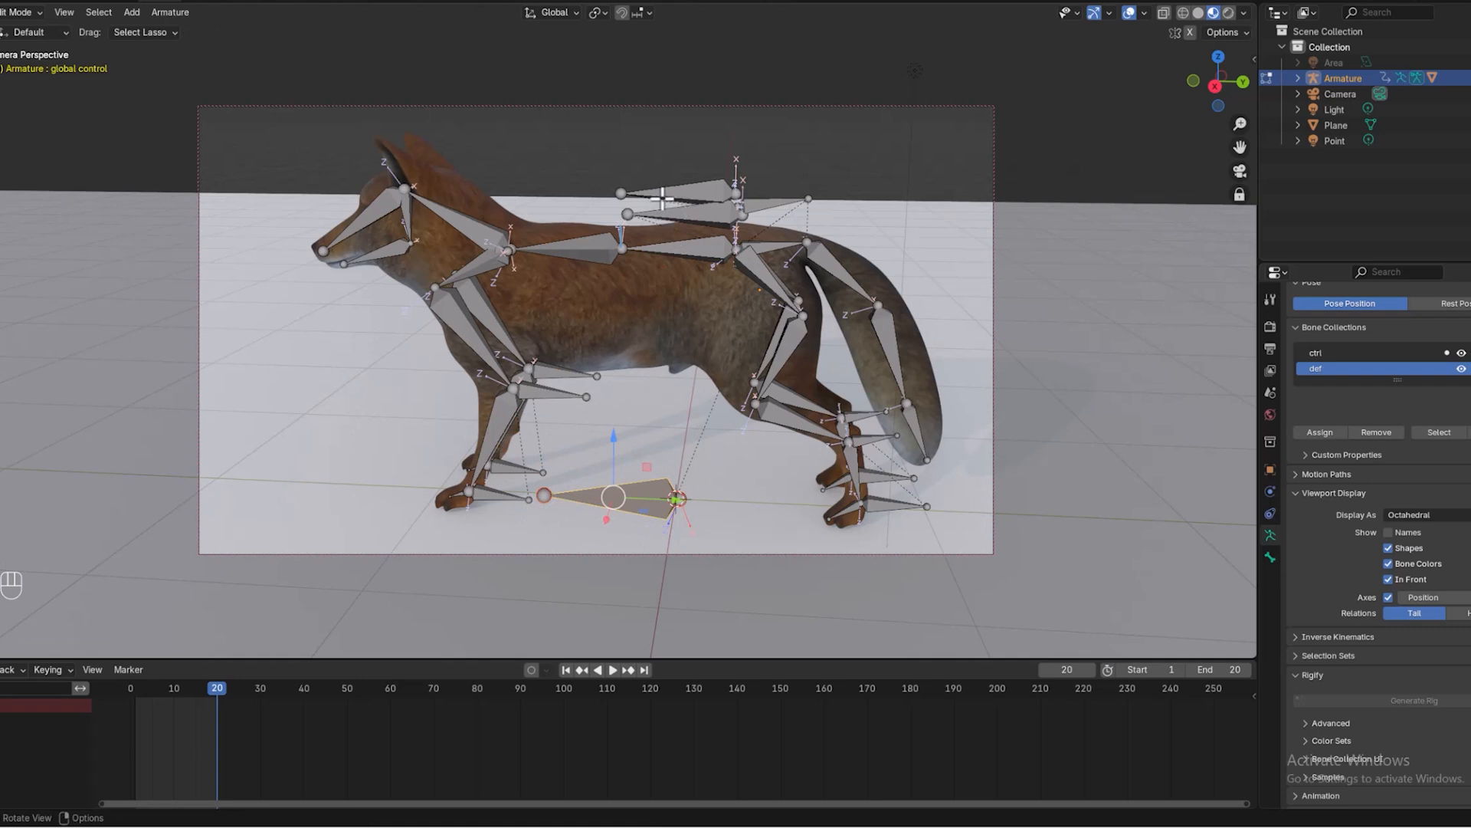
Step: Parent the cog ctrl bone to the global control bone, keeping its offset
left_click(689, 217)
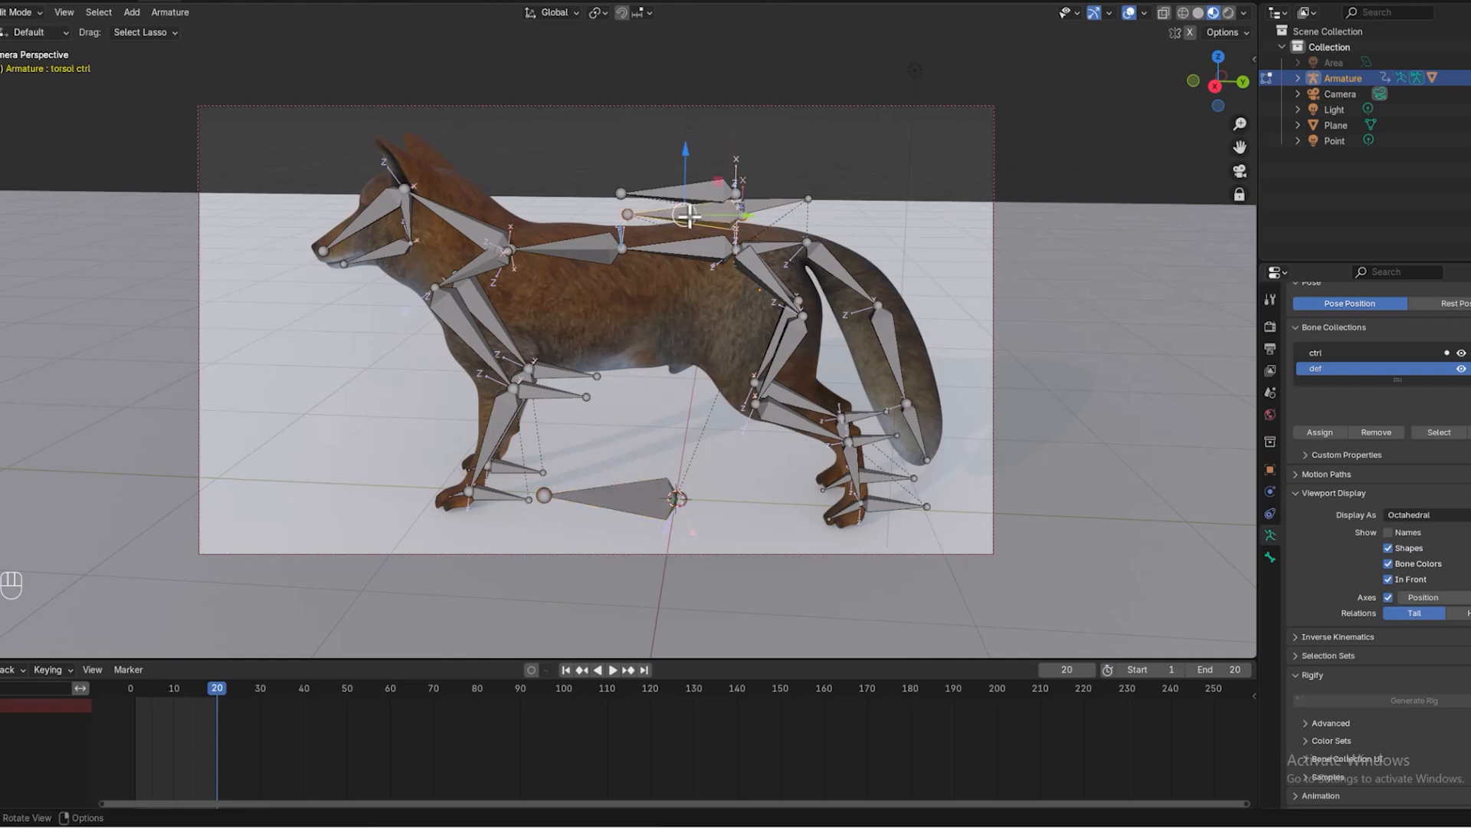
left_click(697, 184)
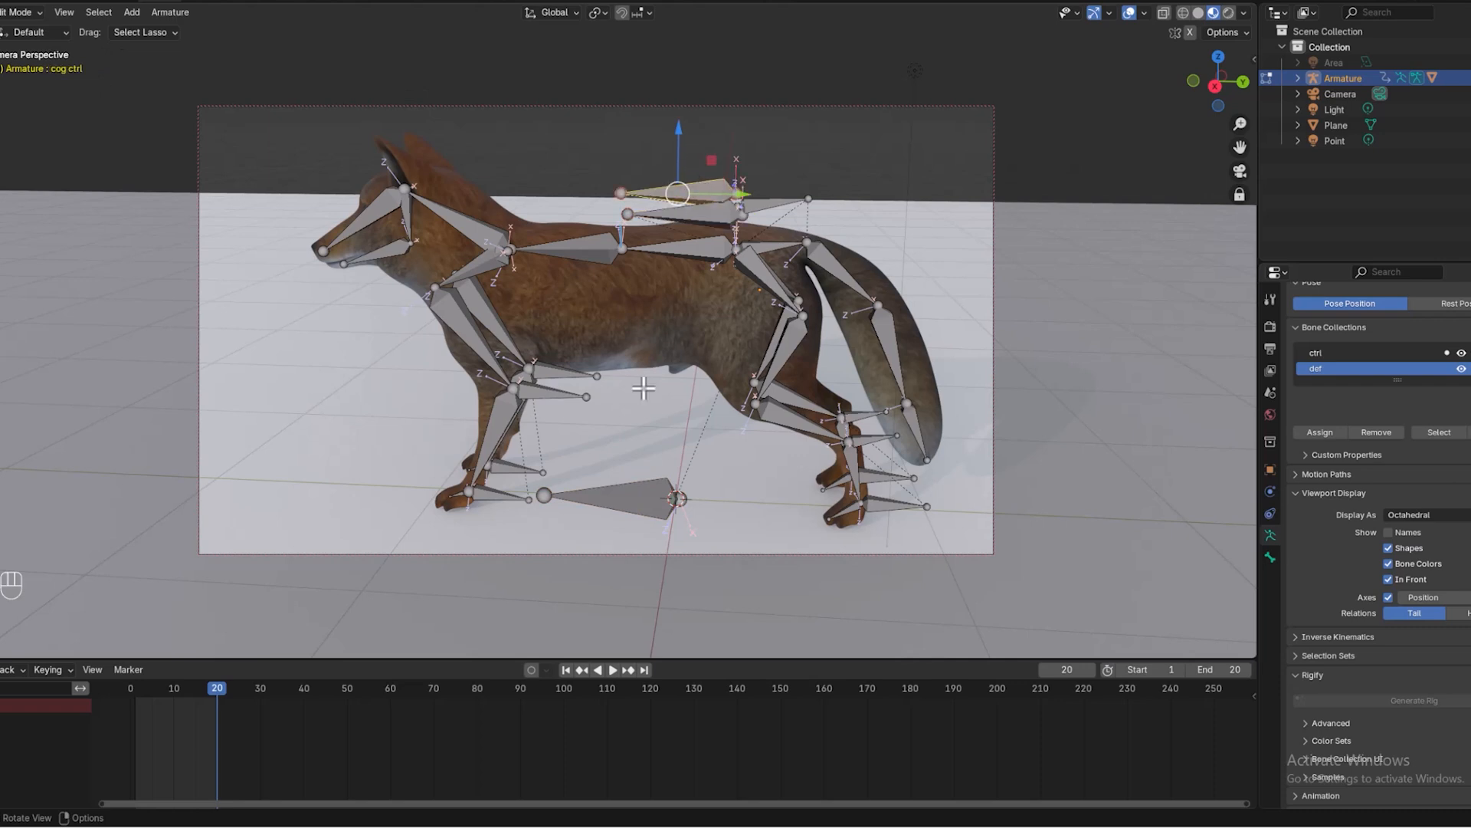
left_click(640, 503, "shift")
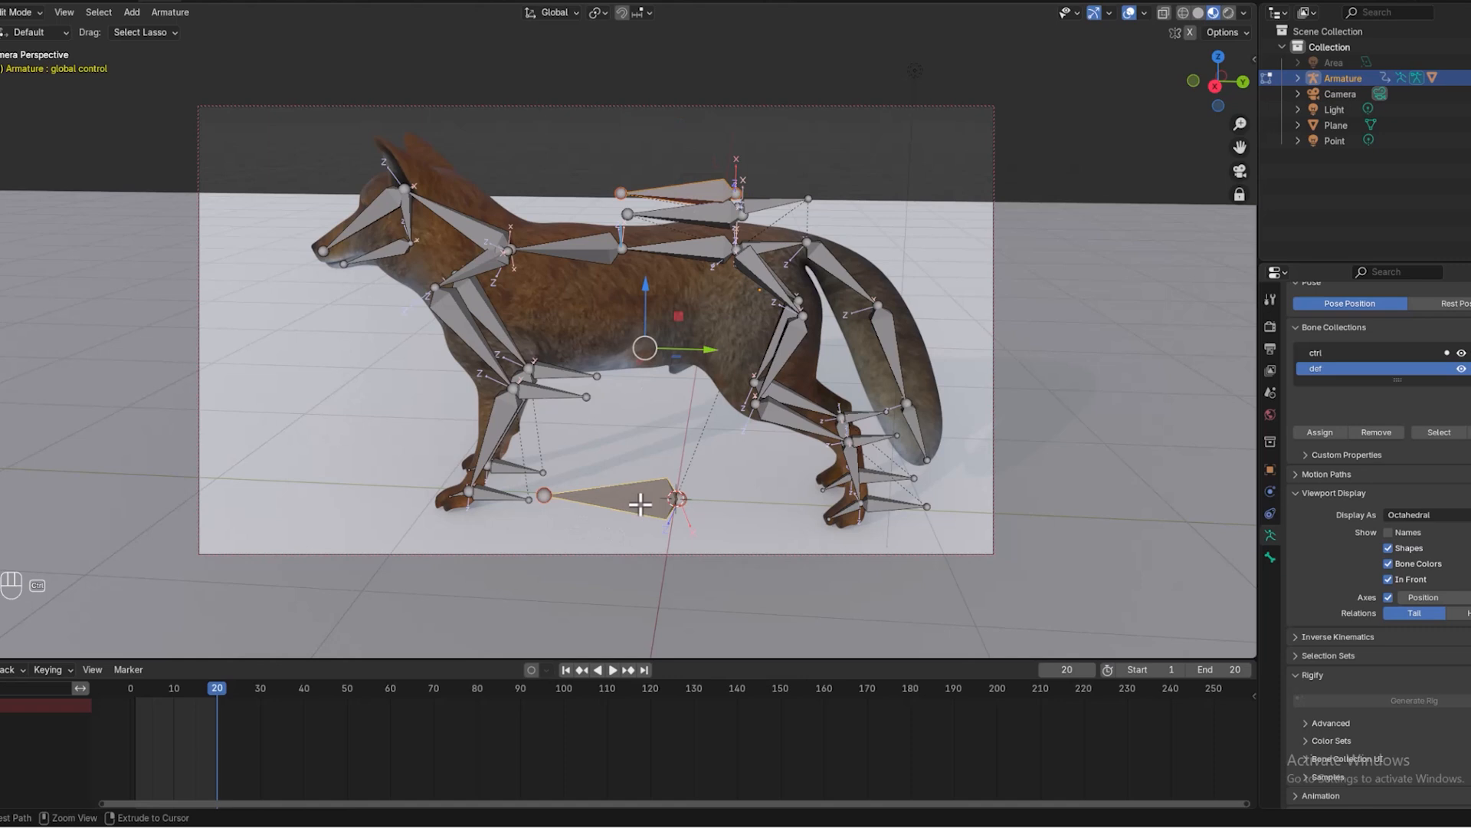
key("ctrl+p")
left_click(644, 506)
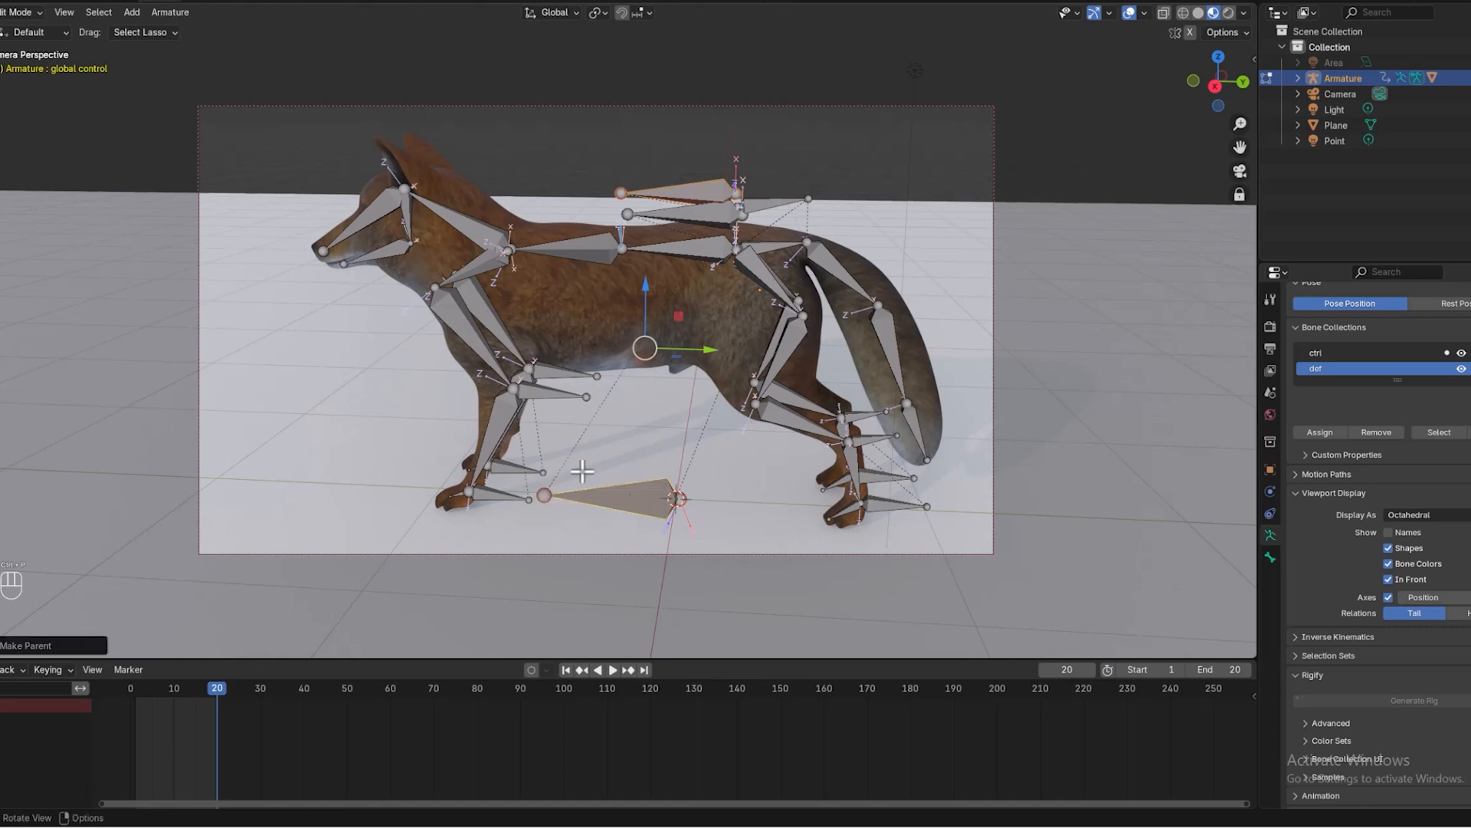
Step: Switch to Pose Mode, test-move the global control bone toward the front of the fox, and clear its location
left_click(9, 12)
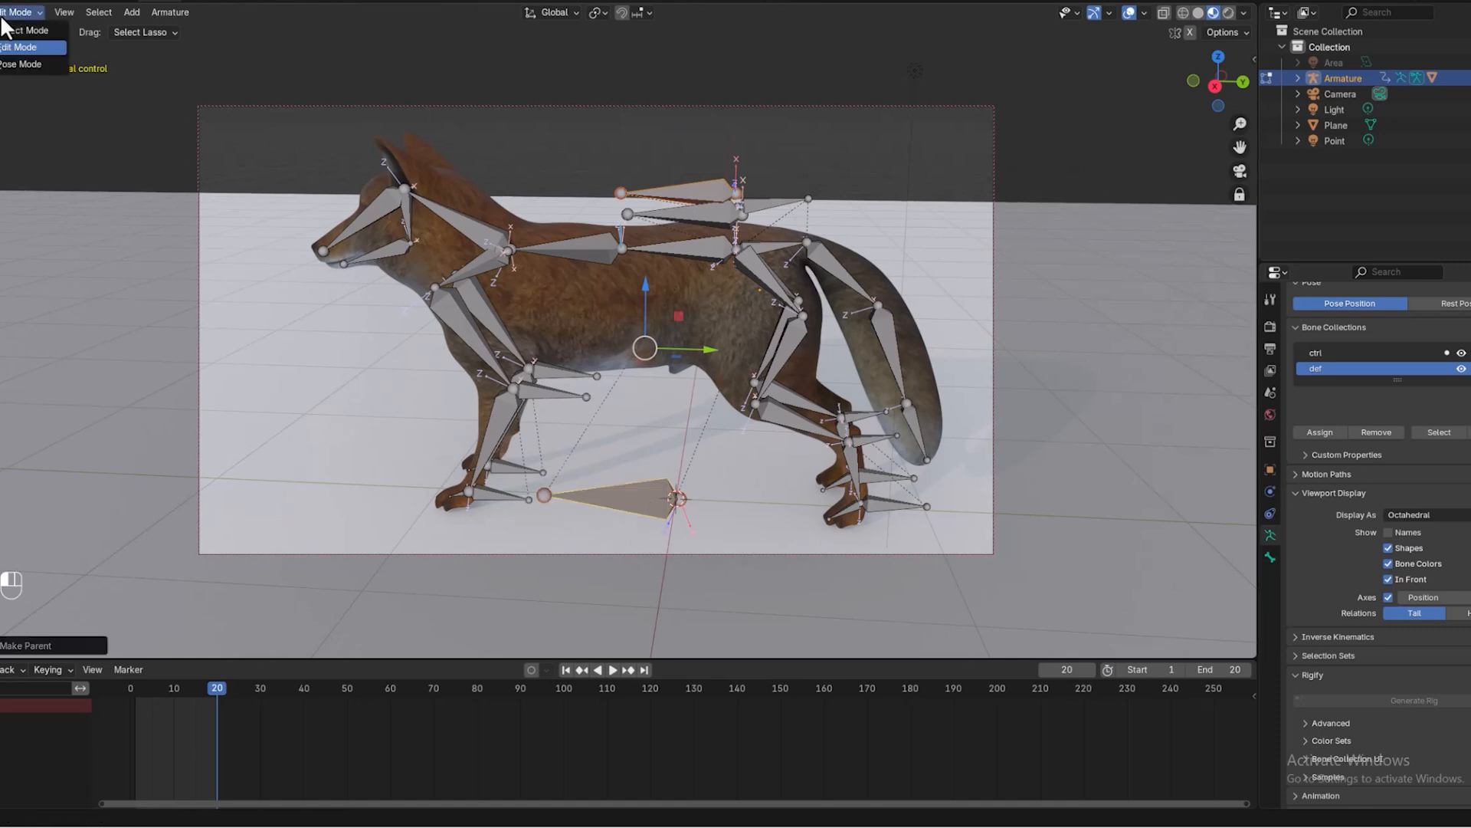
left_click(3, 60)
mouse_move(707, 501)
left_mouse_down()
mouse_move(426, 461)
mouse_move(707, 486)
left_mouse_up()
left_click_drag(857, 496, 610, 485)
scroll(656, 417, "down", 1)
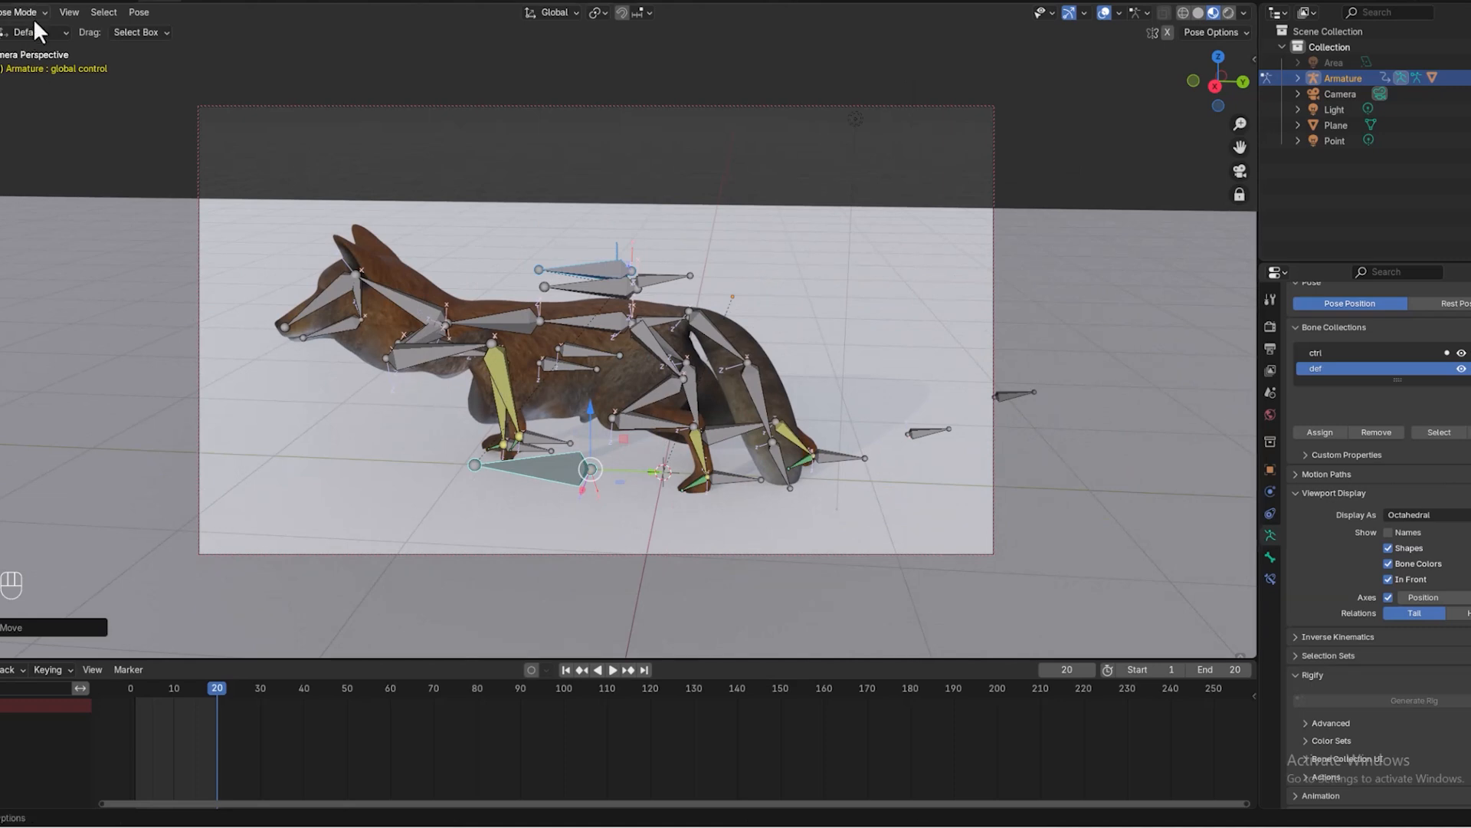
key("alt")
key("alt+g")
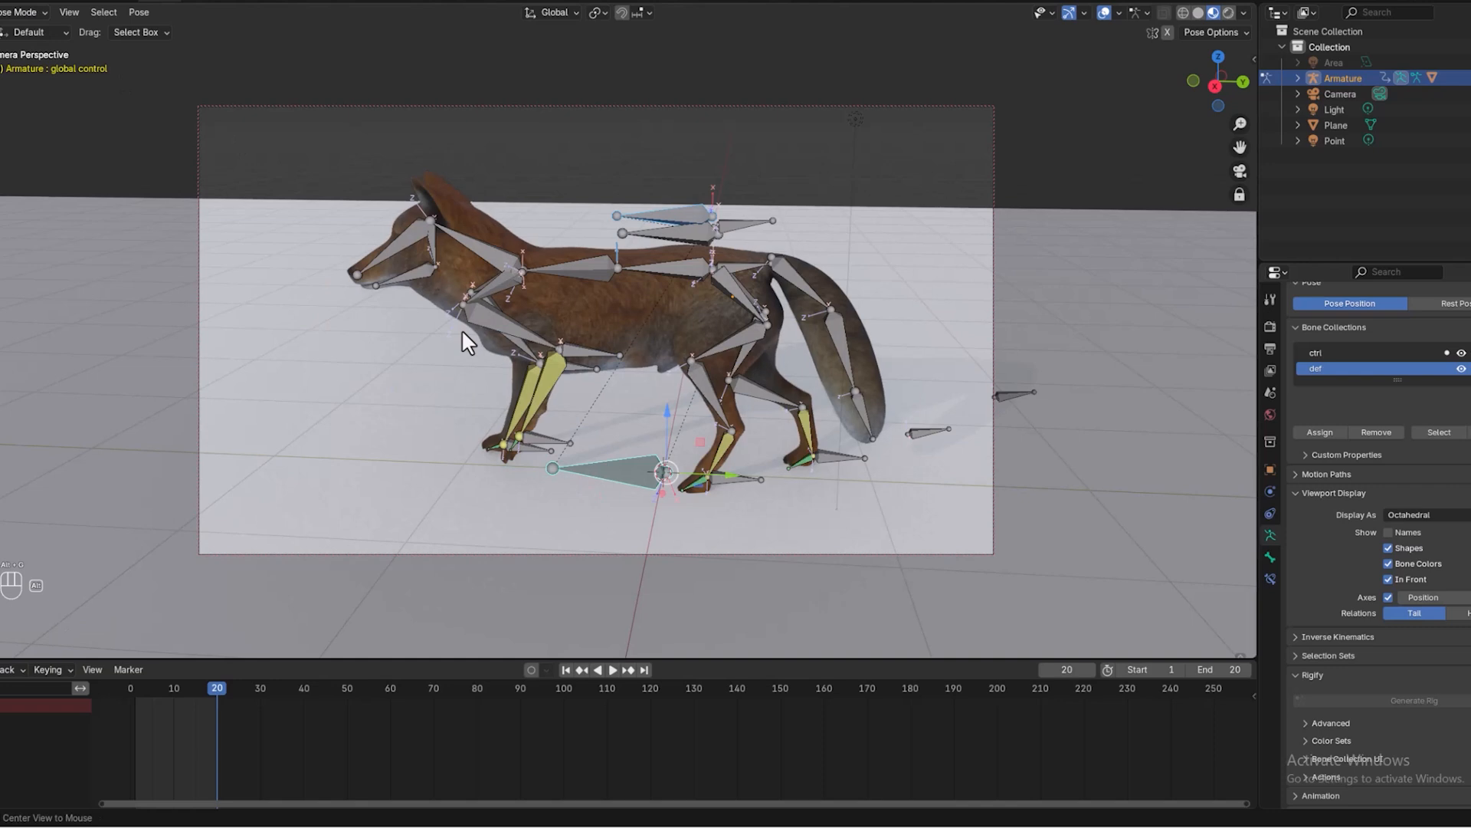
Step: Return to Edit Mode, show the fk spines ctrl bone collection and check its chain from pelvic.001 to head.001
left_click(32, 10)
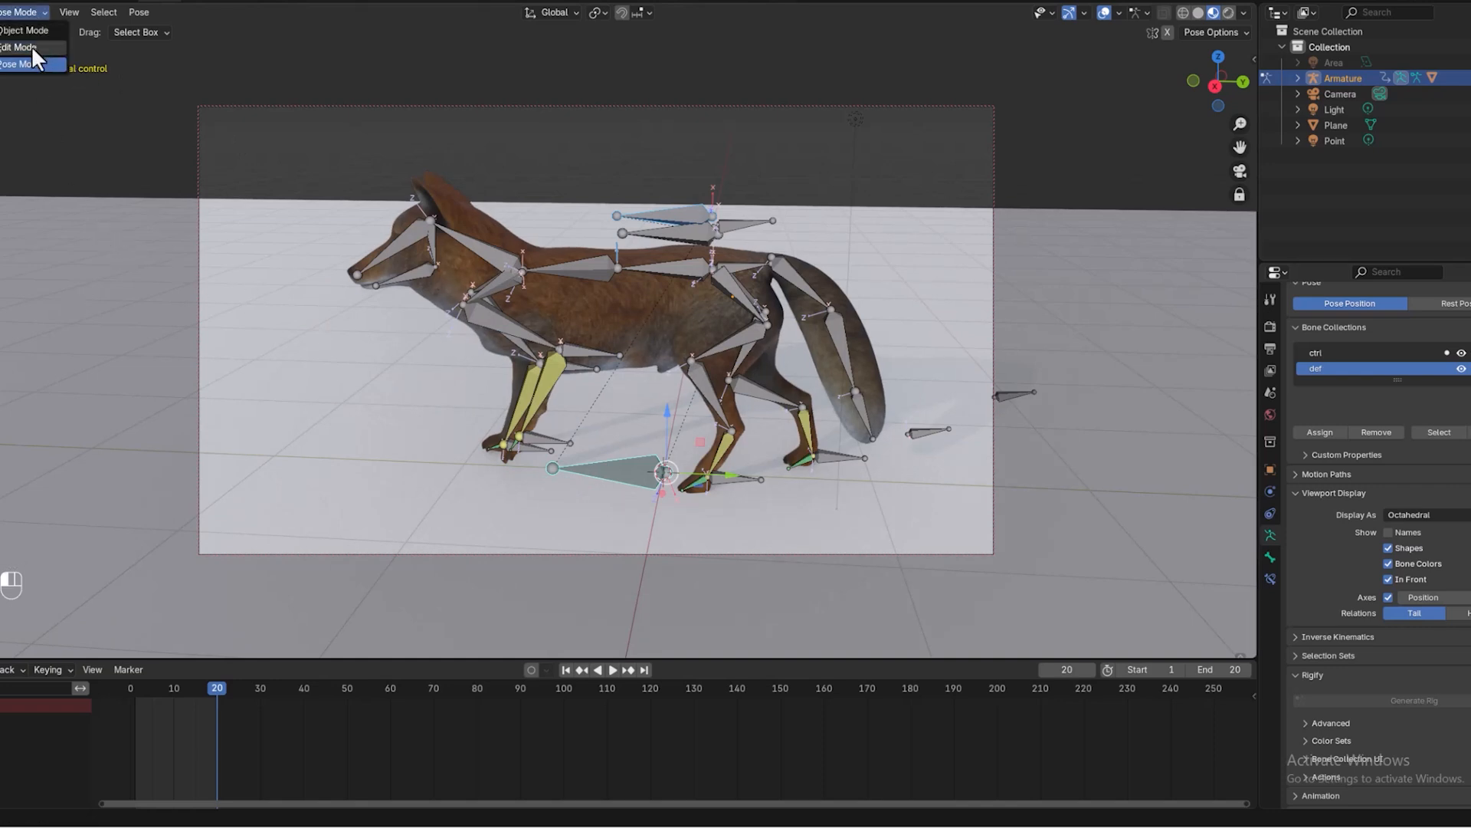
left_click(31, 46)
left_click(734, 506)
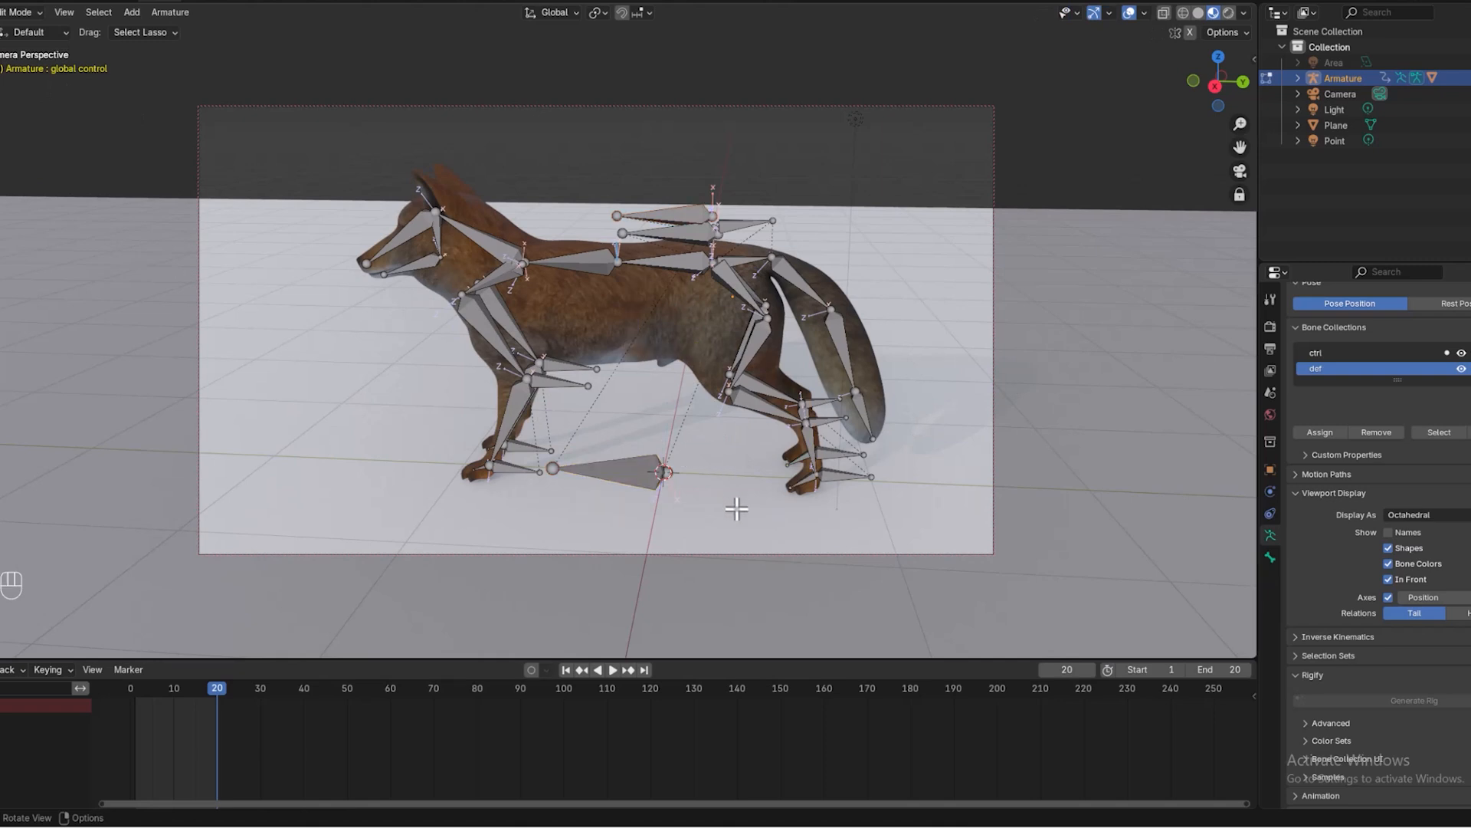
left_click(665, 218)
left_click(676, 233)
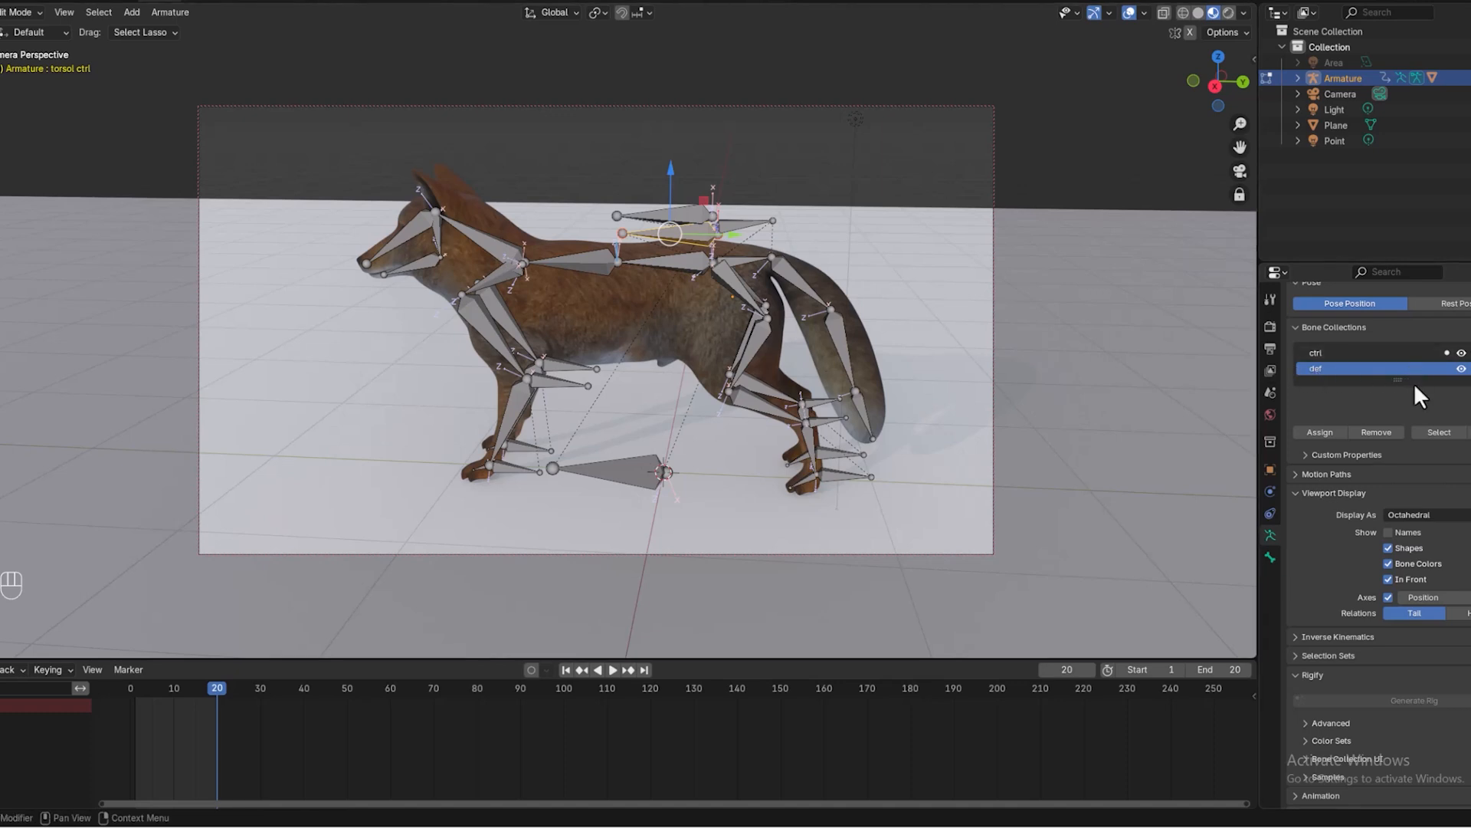
scroll(1418, 379, "down", 1)
left_click(1461, 369)
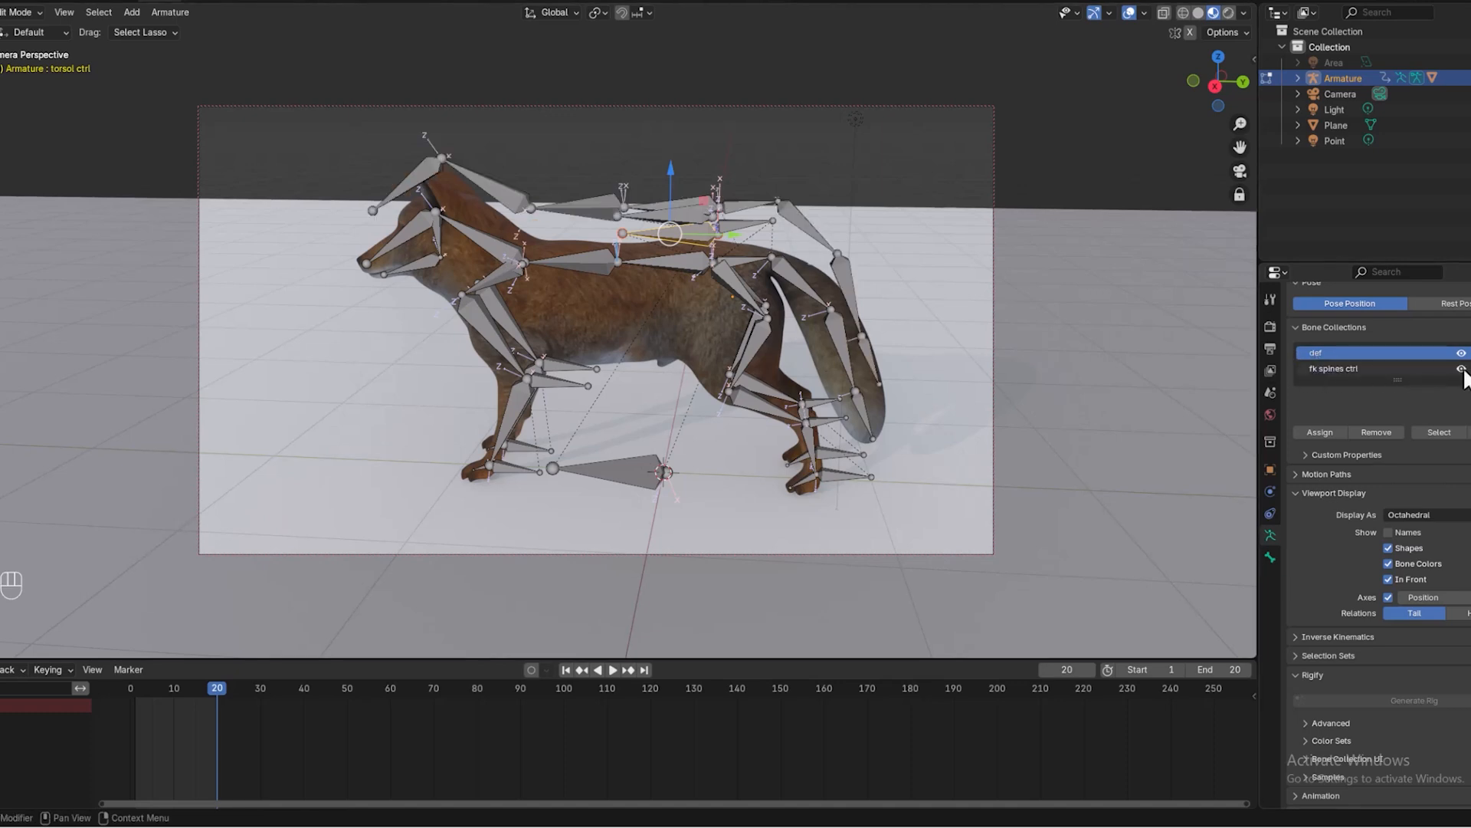
left_click(757, 204)
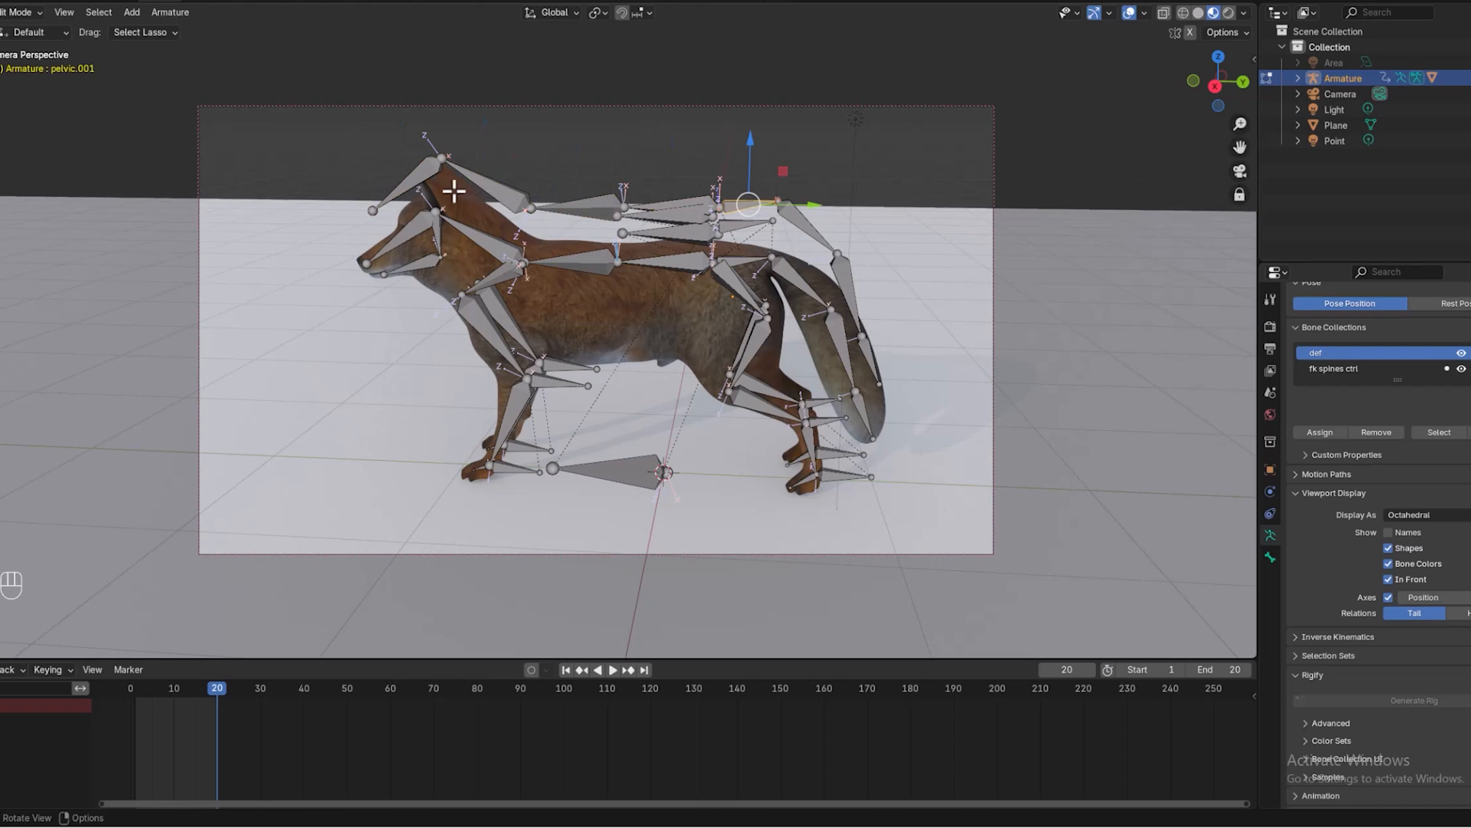
left_click(420, 184)
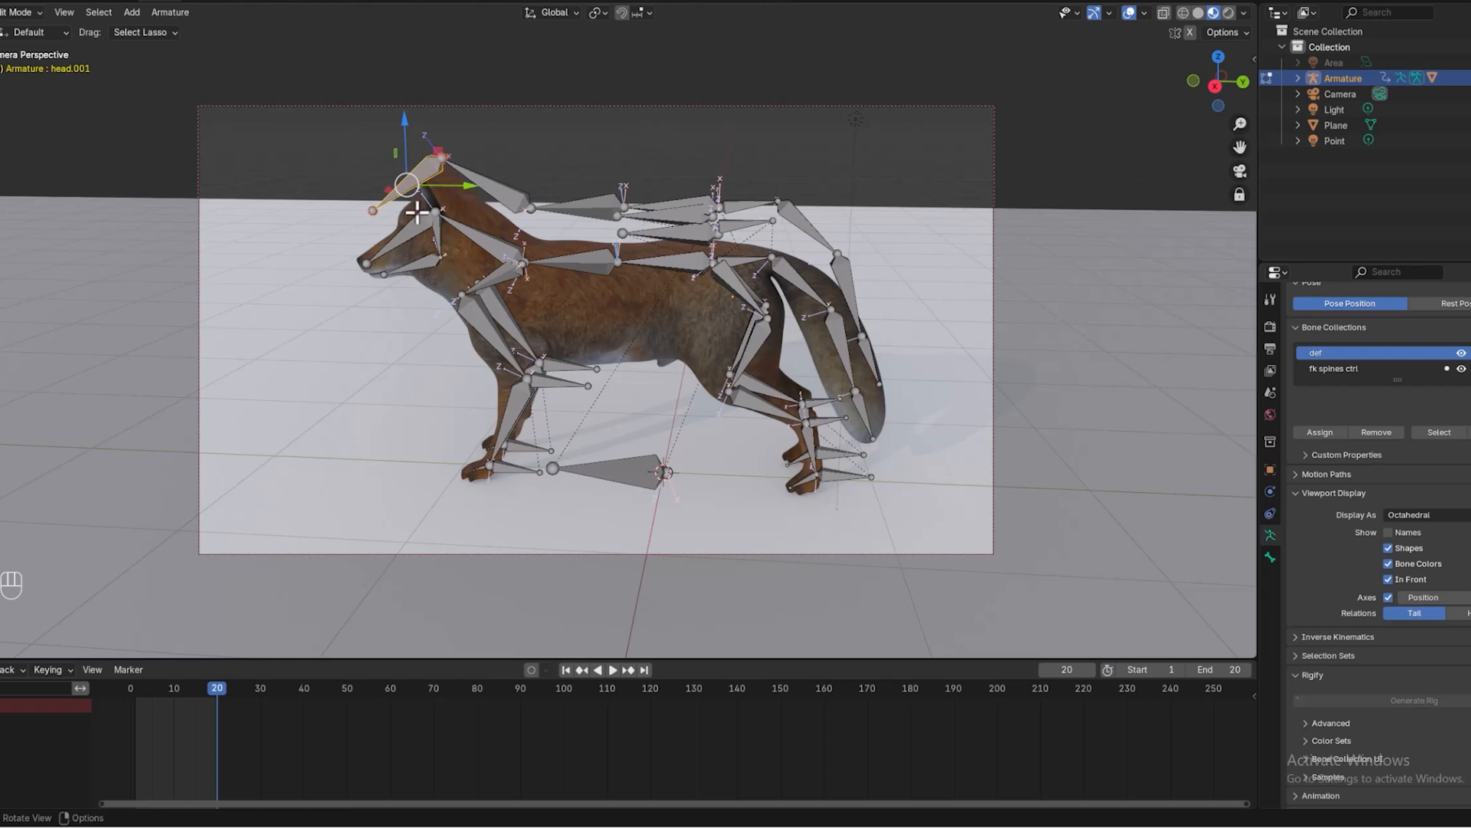
Step: In Pose Mode, add a Copy Rotation constraint to the head bone with head.001 as its target
left_click(17, 12)
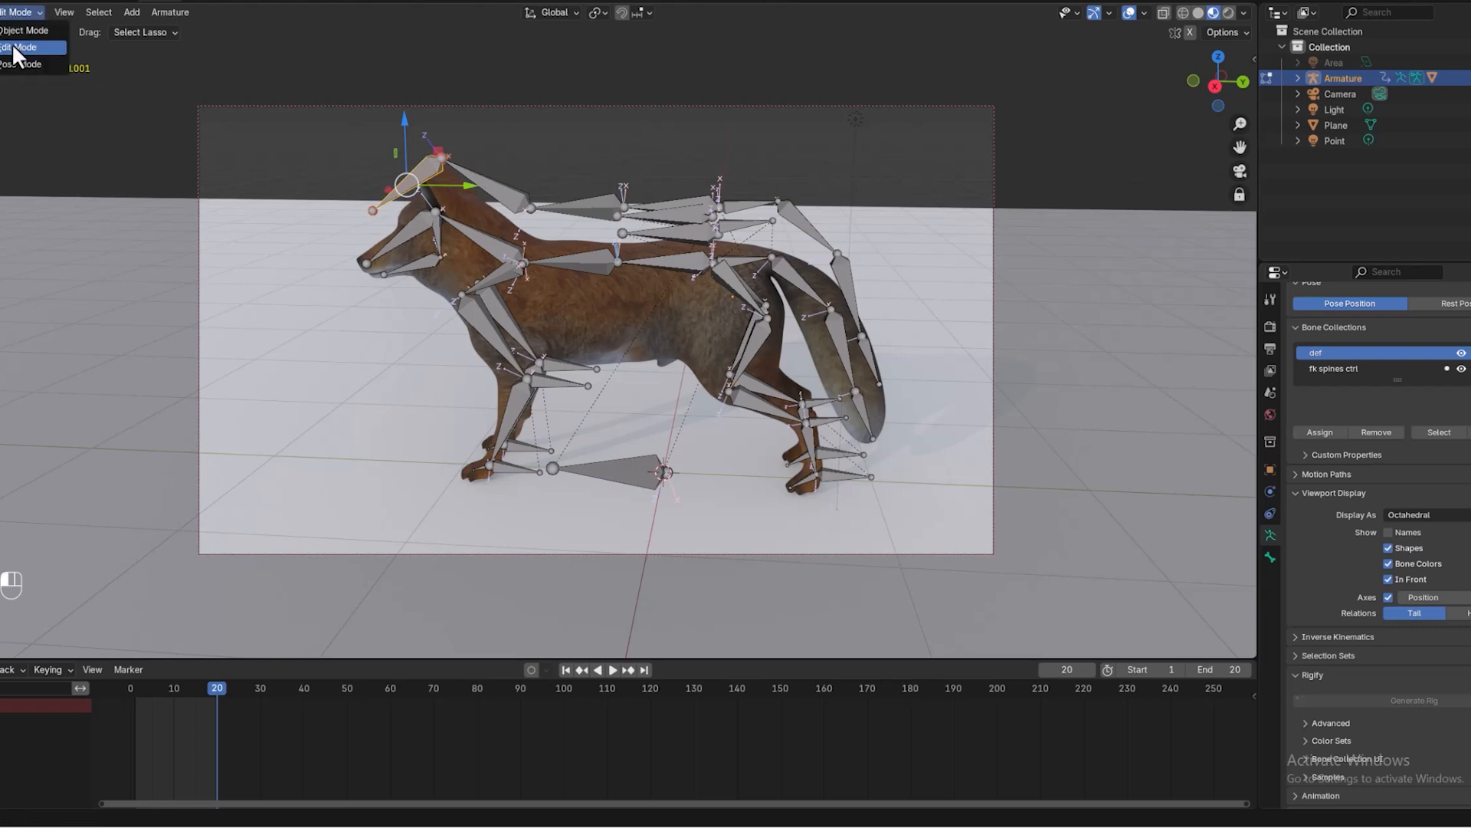
left_click(20, 65)
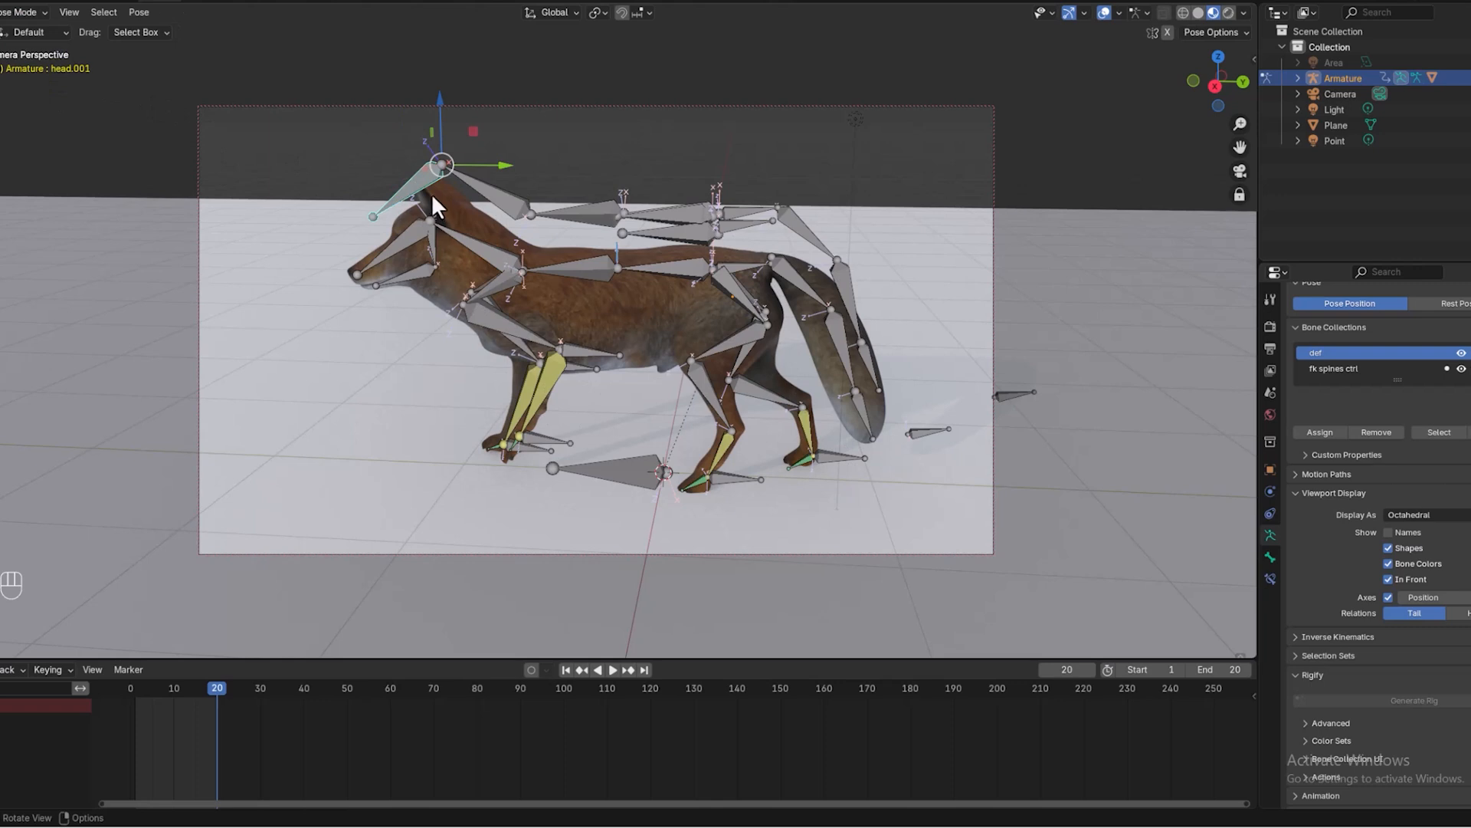
left_click(427, 174)
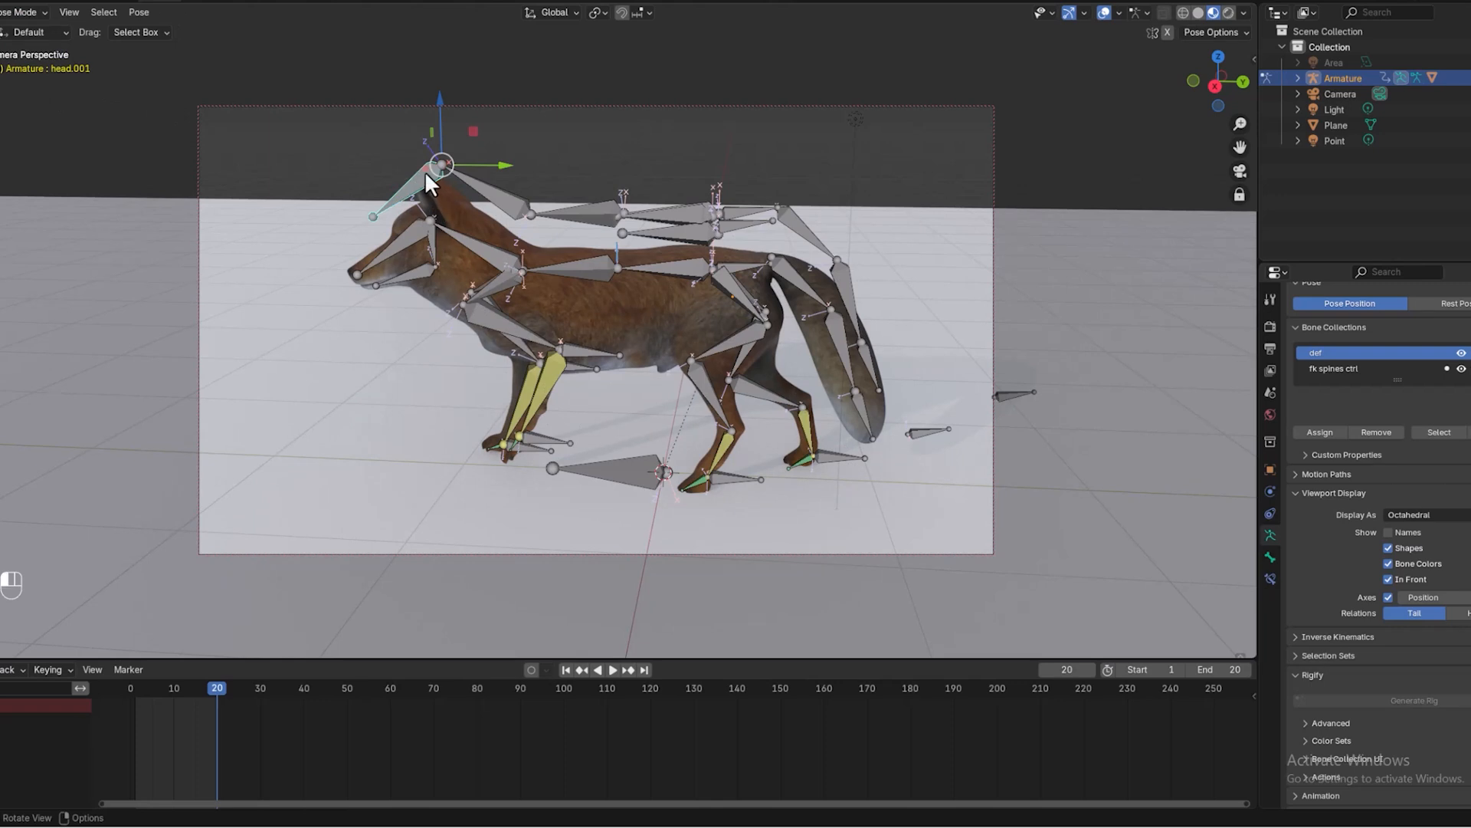
left_click(388, 246, "shift")
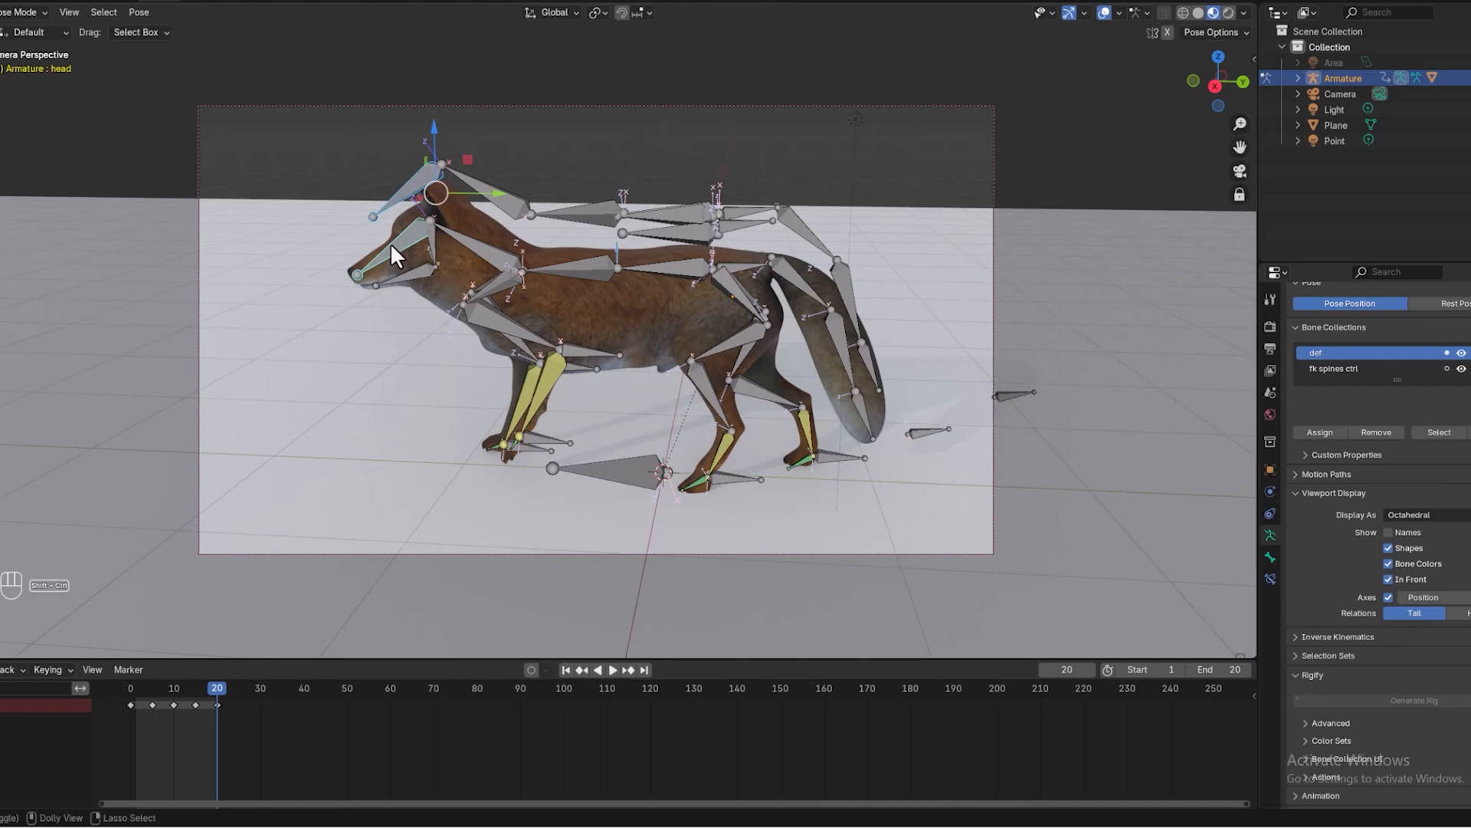
key("shift+ctrl+c")
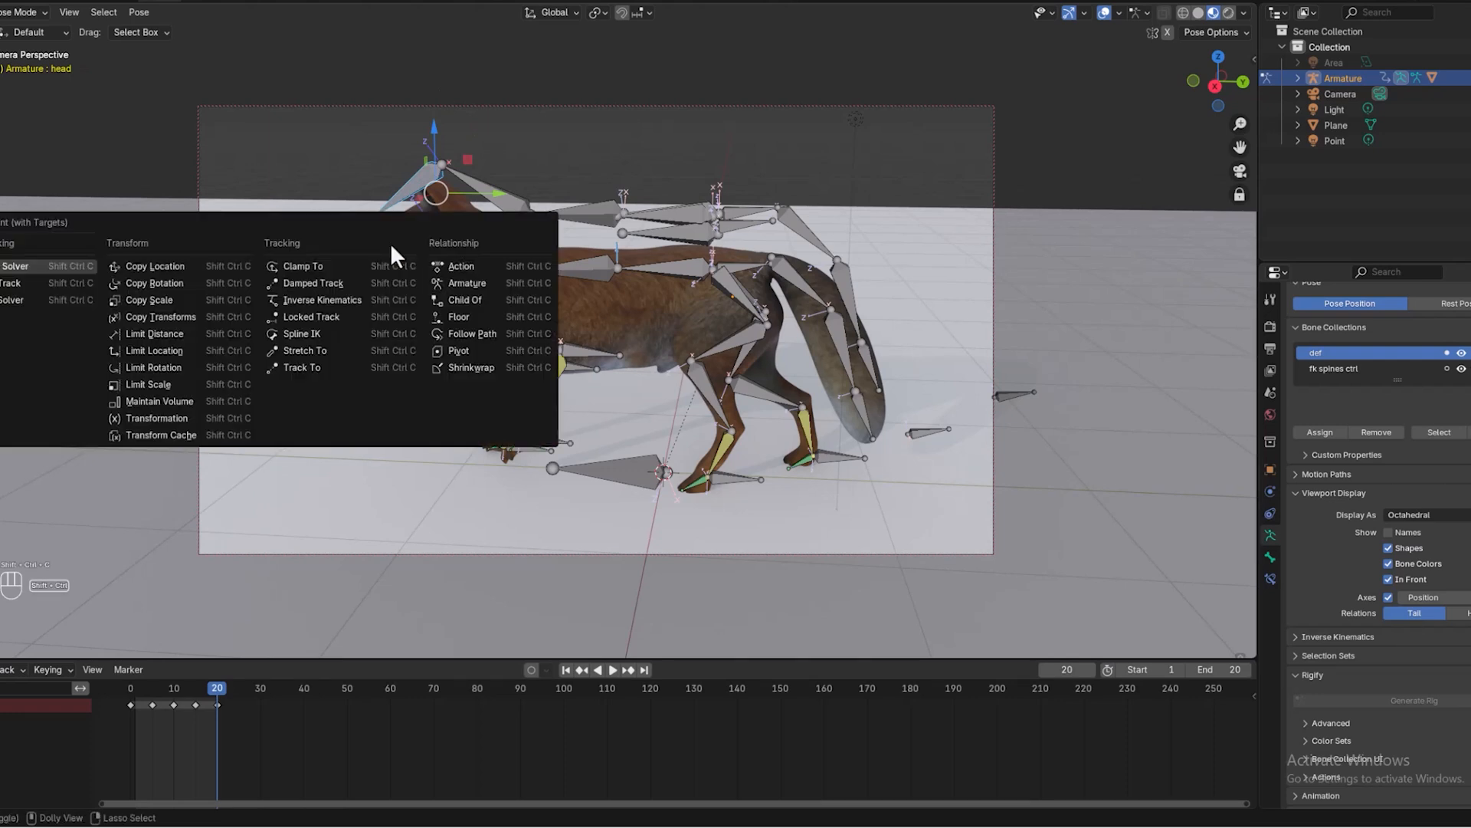
left_click(181, 284)
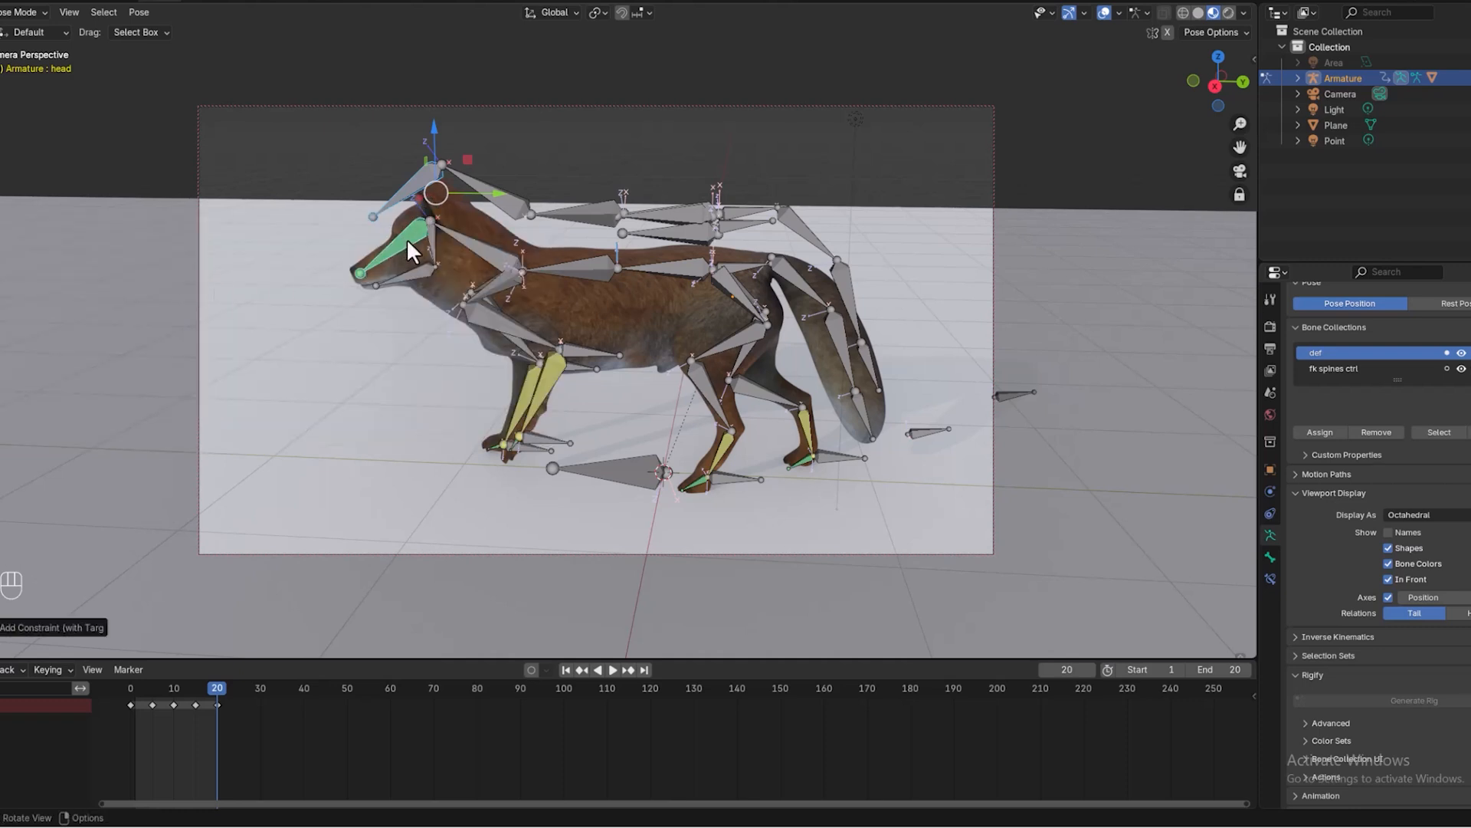
Step: Test-rotate the head.001 control bone to check that the head bone follows it
left_click(406, 188)
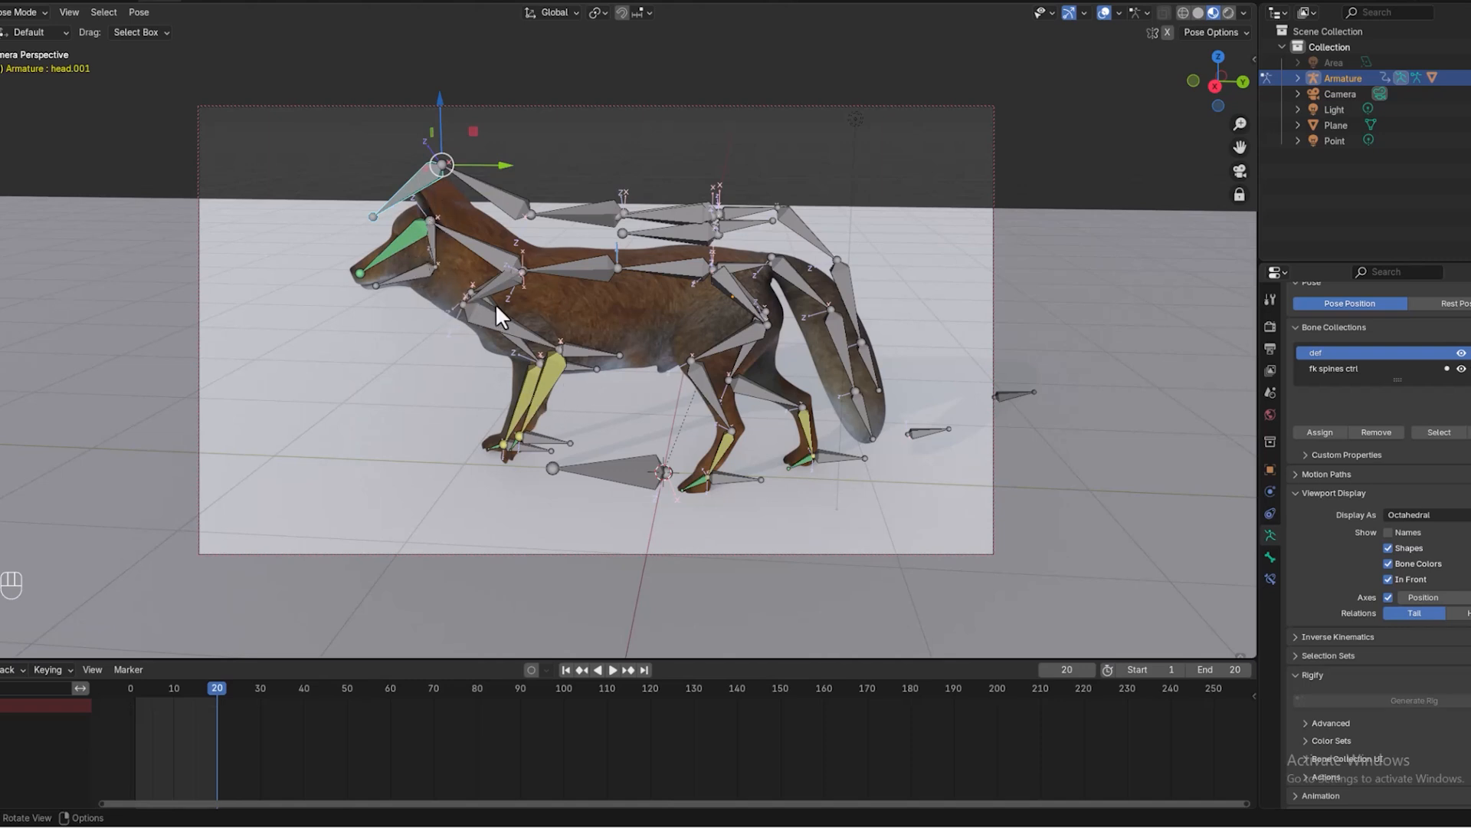
key("r")
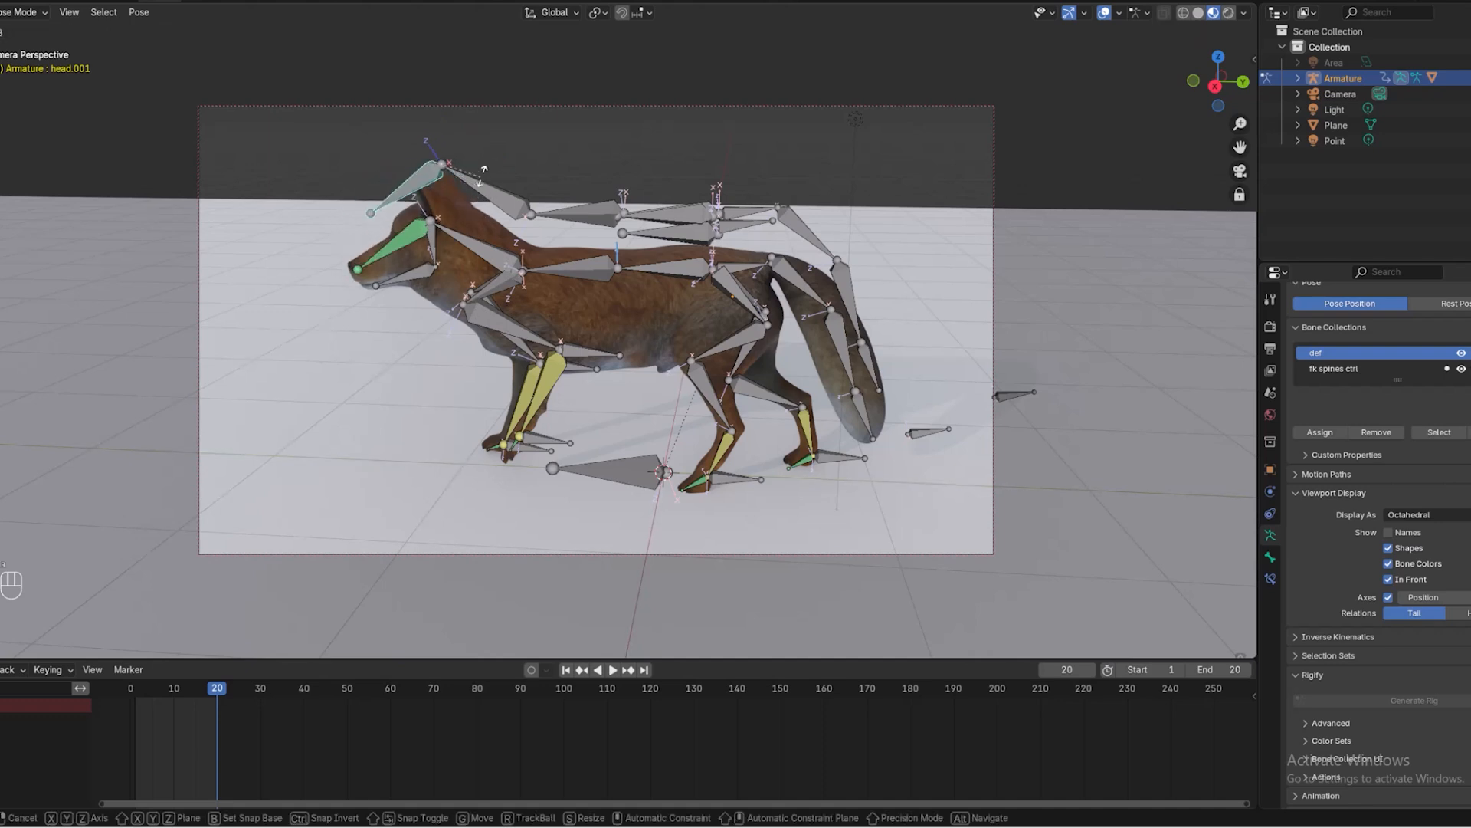
left_click(478, 170)
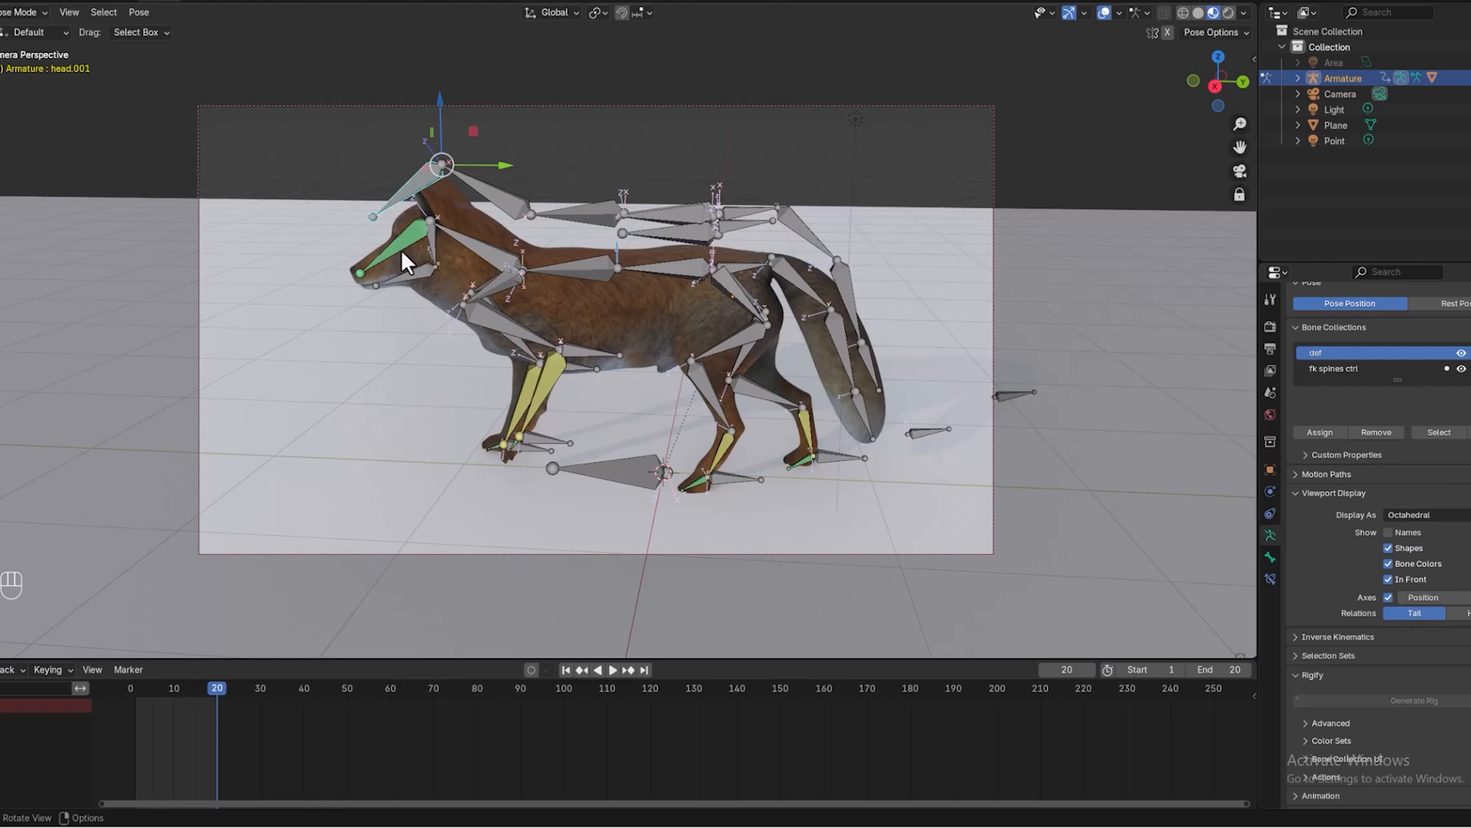
Step: Add a Copy Rotation constraint to the neck bone with neck.001 as its target
left_click(489, 194)
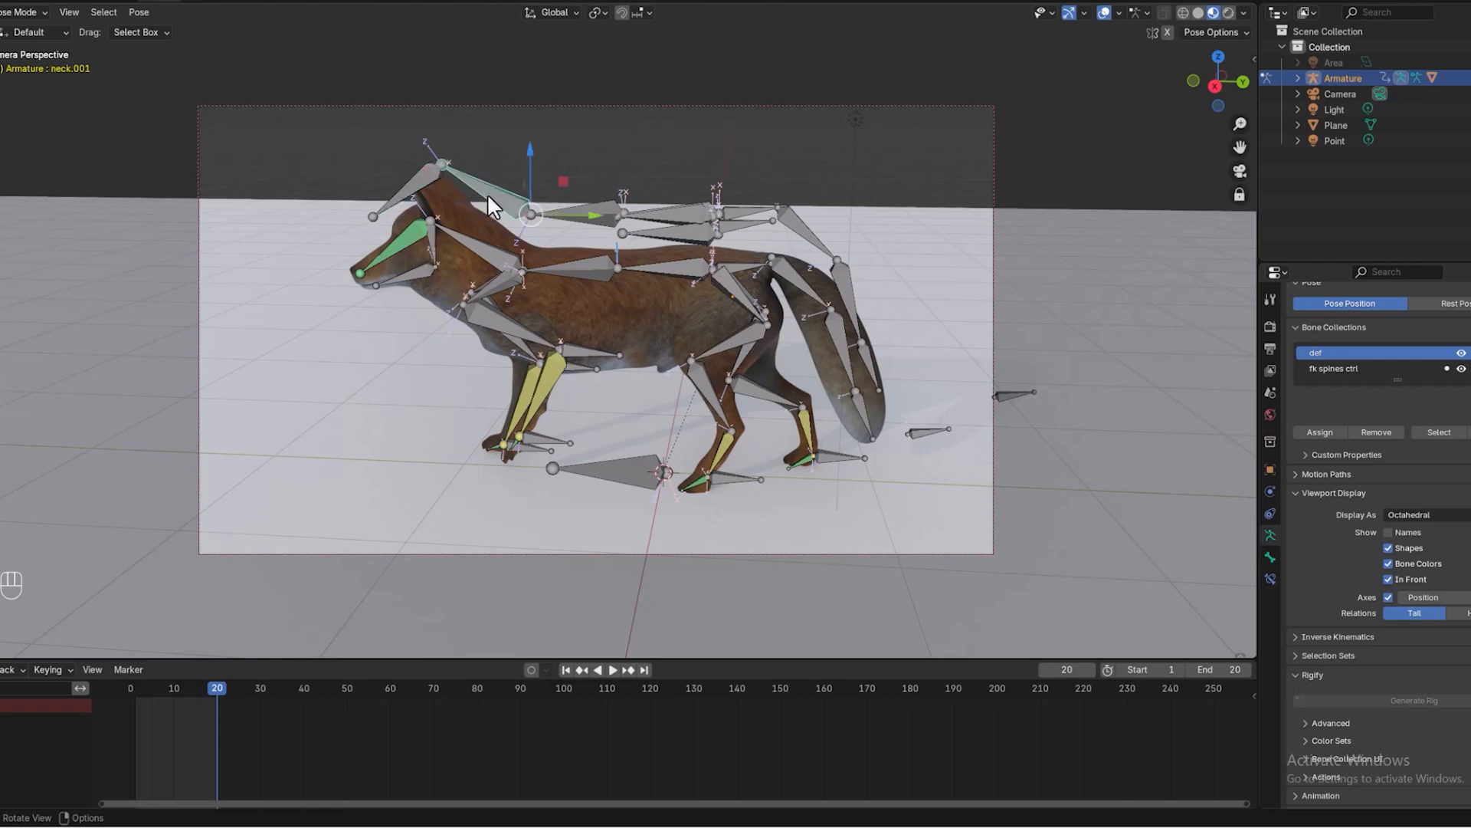
left_click(463, 241, "shift")
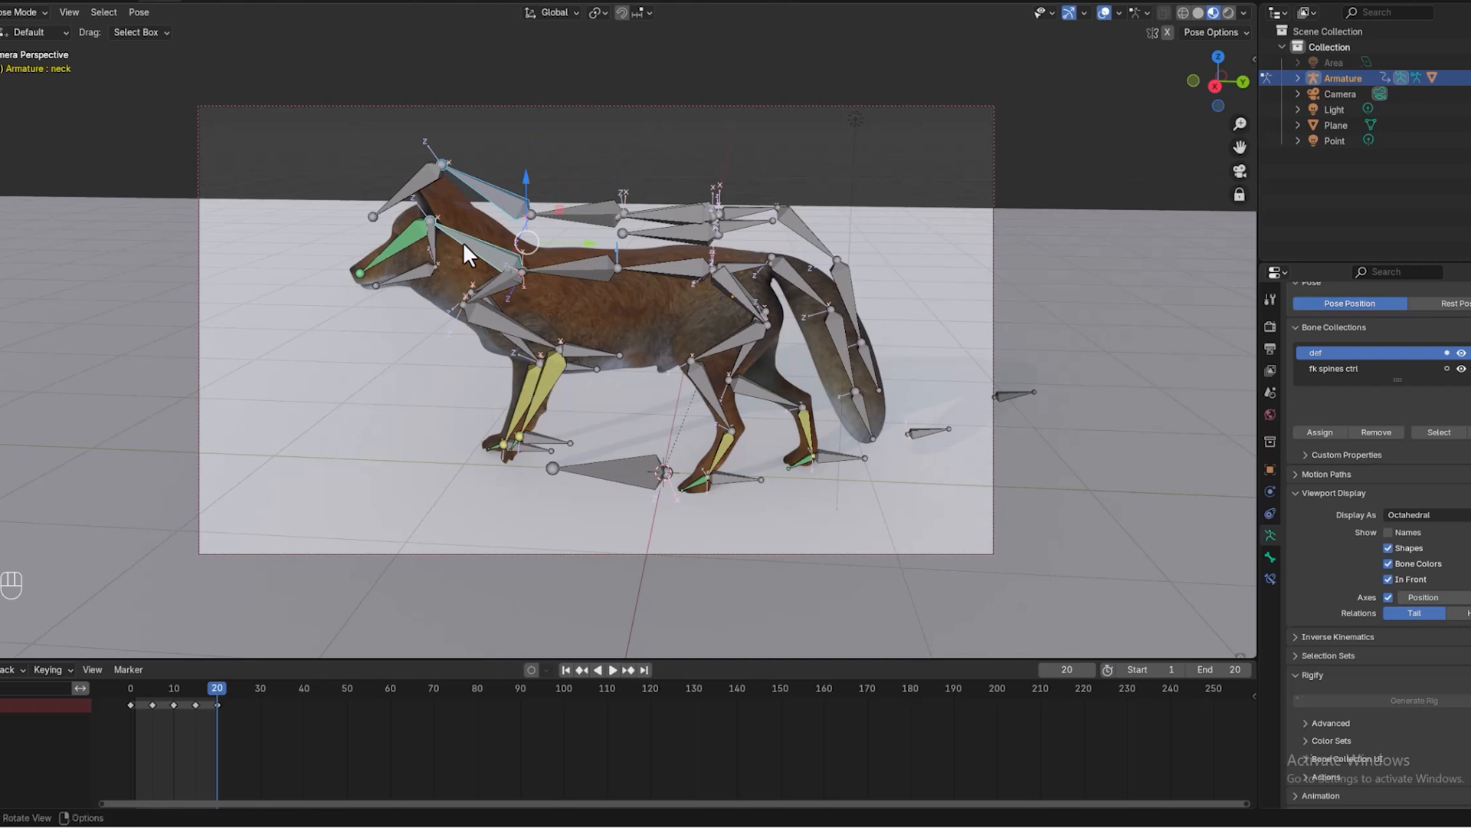
key("shift+ctrl+c")
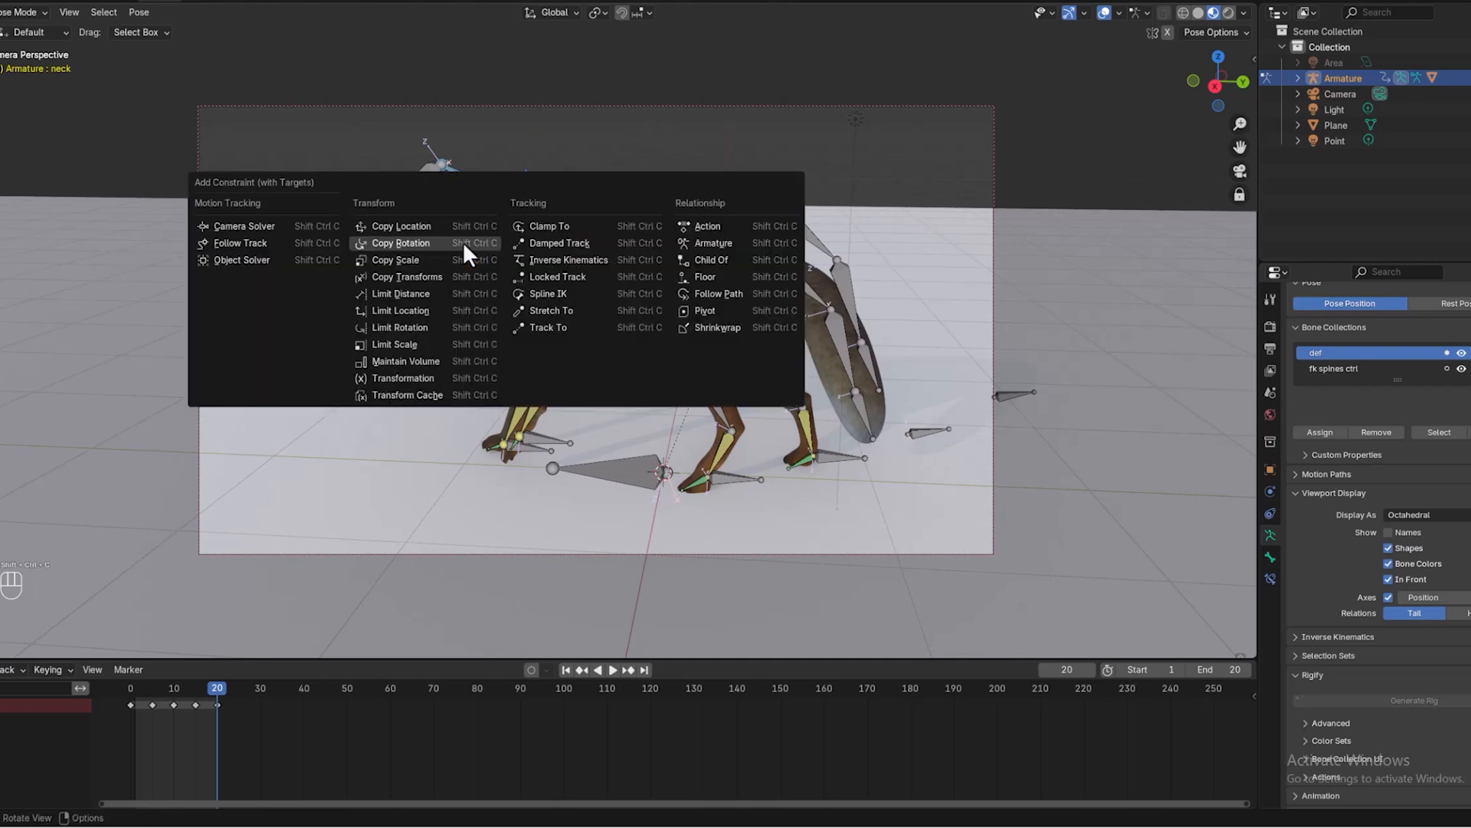
left_click(463, 241)
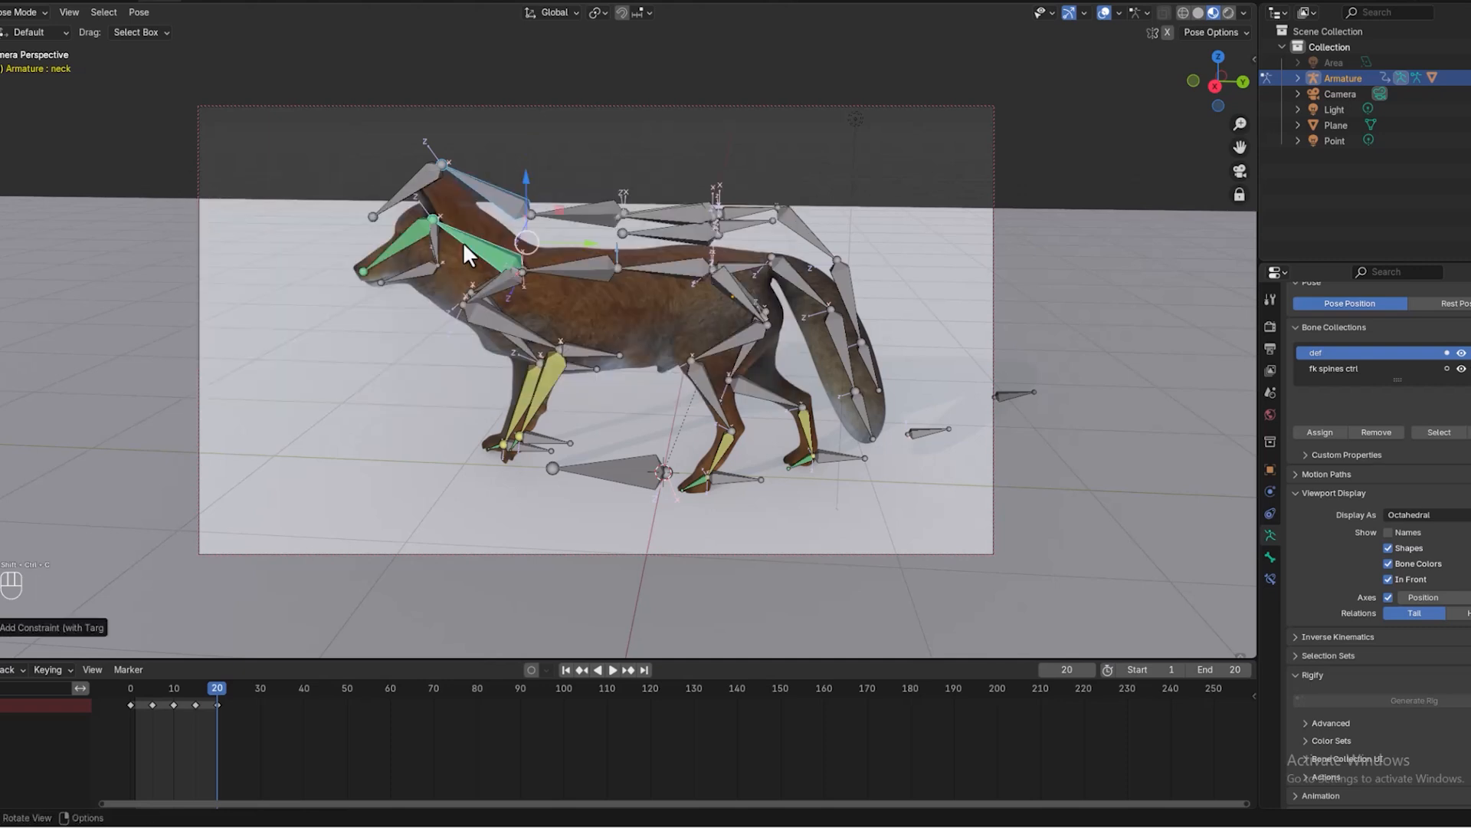
Step: Add a Copy Rotation constraint to the spine2 bone, targeting the FK spine control bone directly above it
left_click(590, 210)
left_click(584, 272, "shift")
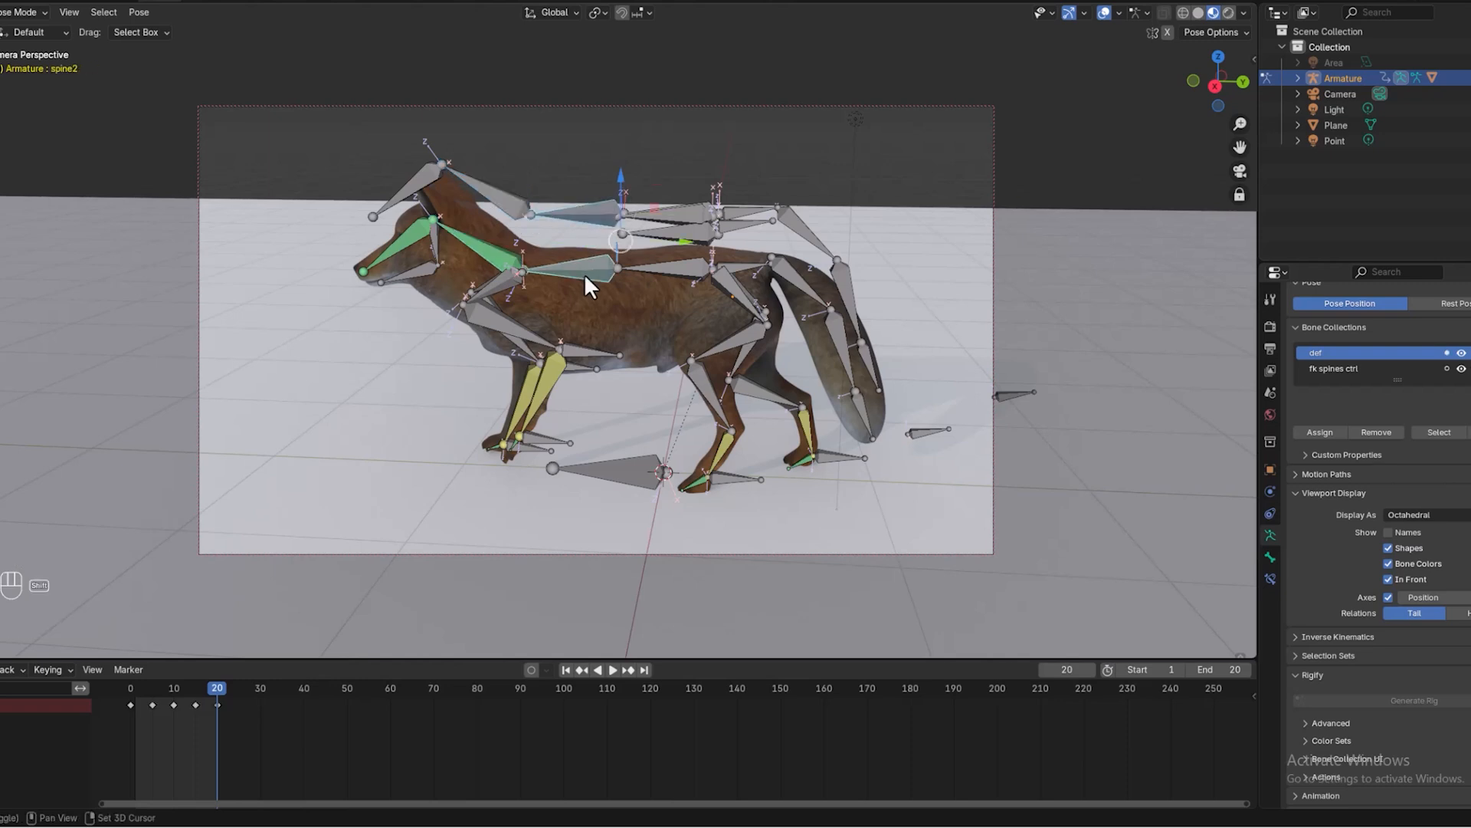
key("shift+ctrl+c")
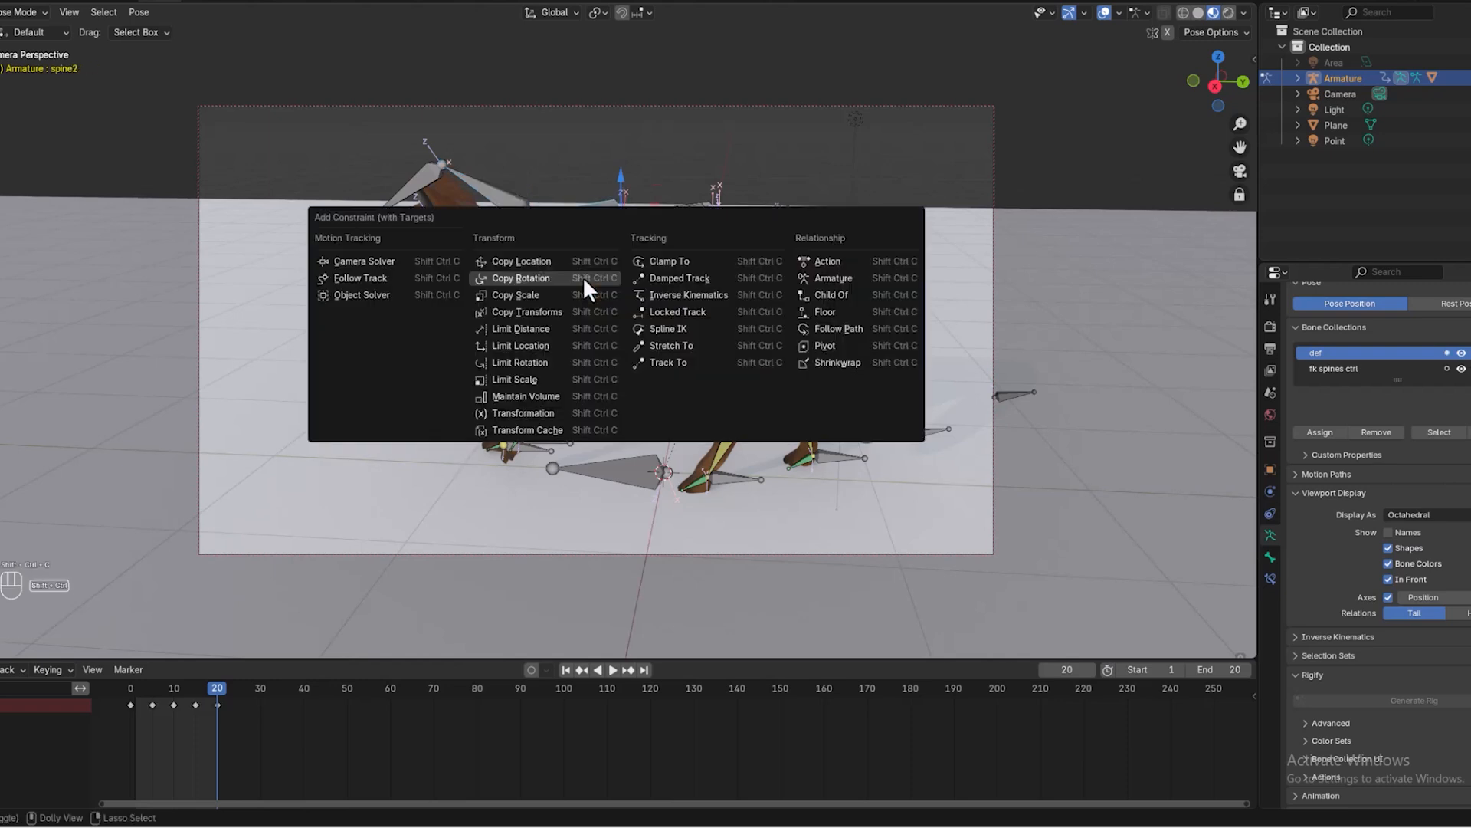
left_click(582, 277)
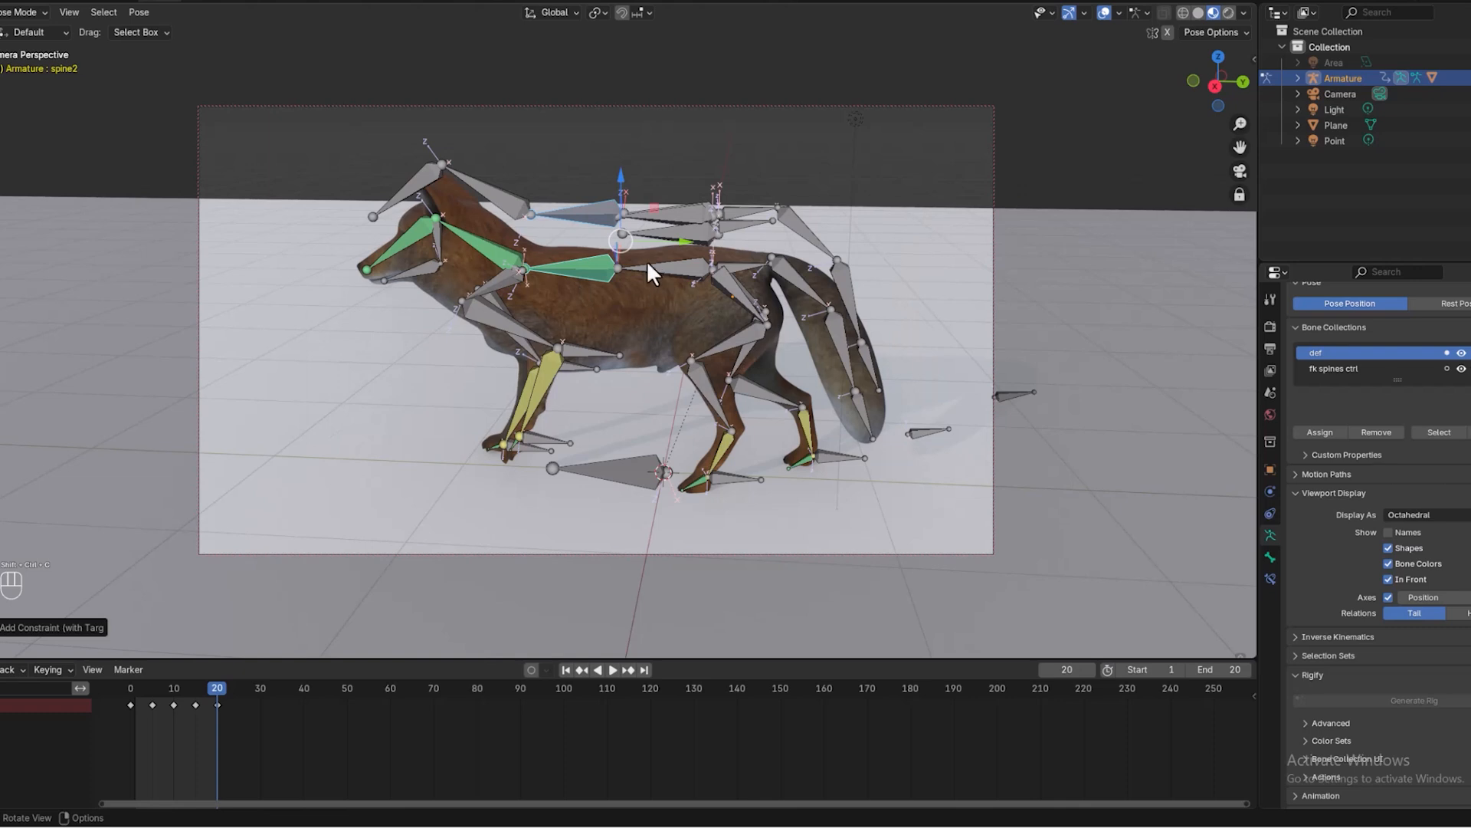
Step: Add a Copy Rotation constraint to the spine1 bone with spine1.001 as its target
left_click(669, 212)
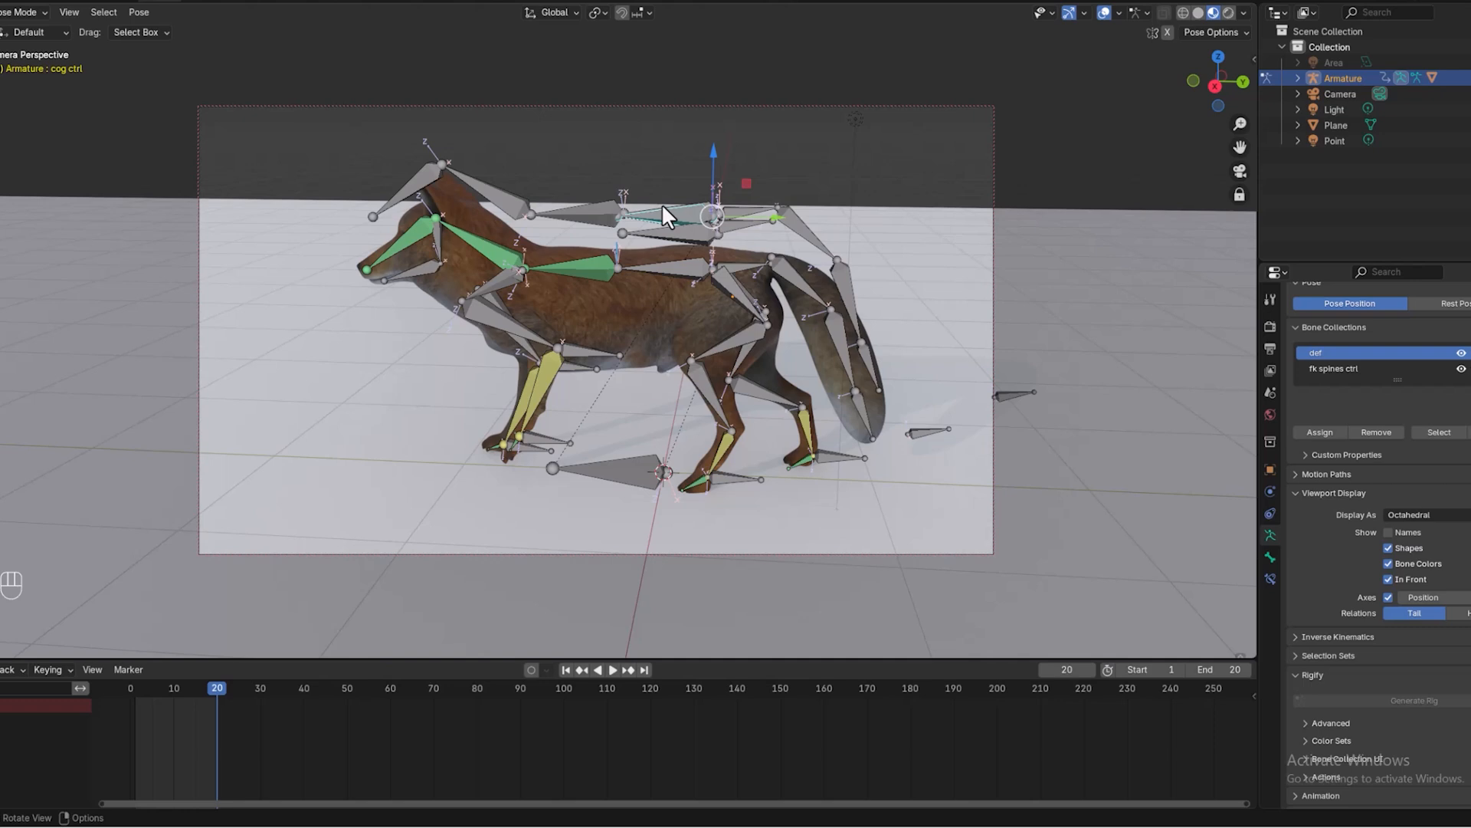
left_click(662, 207)
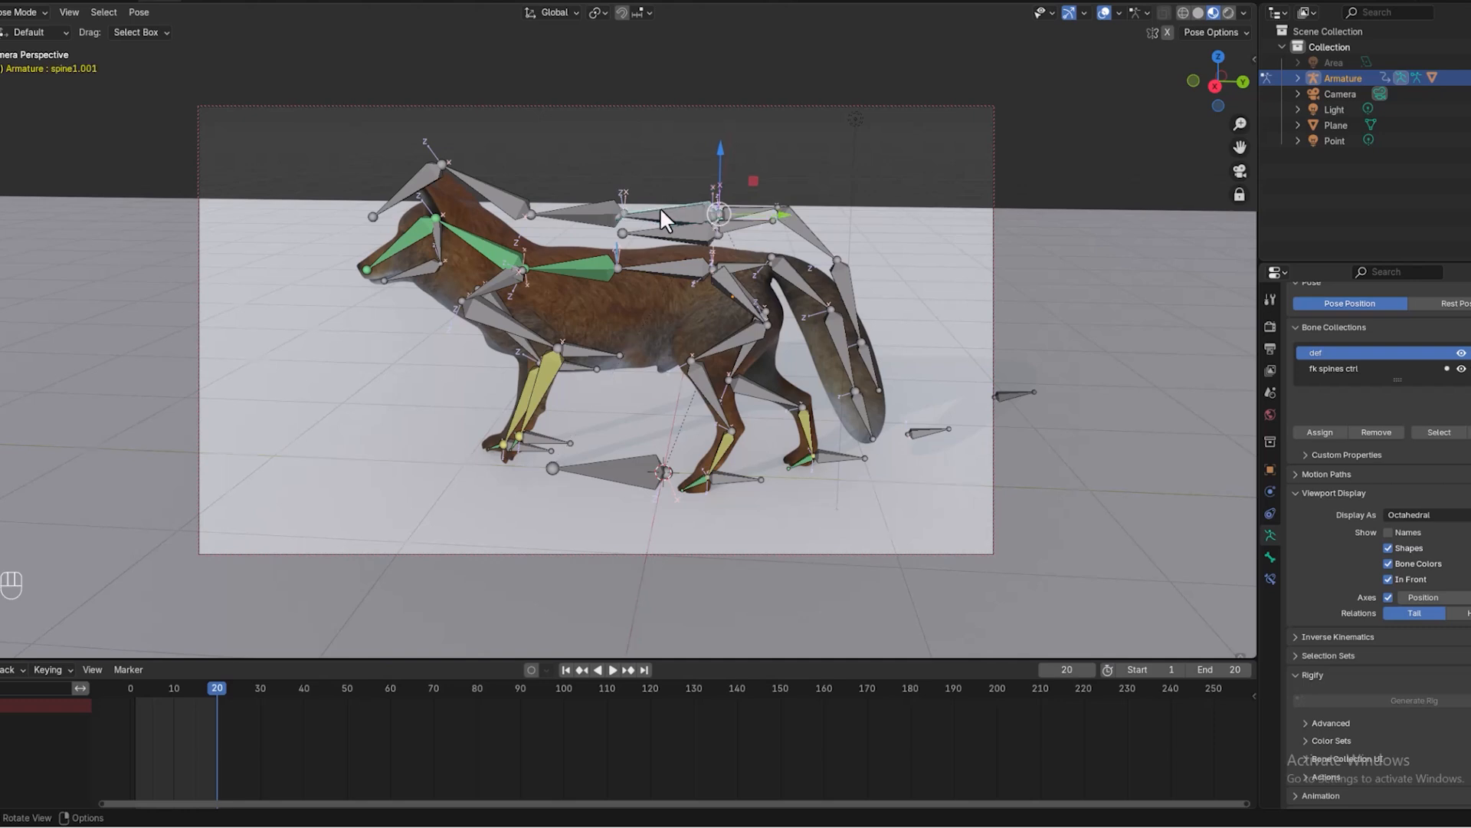
left_click(666, 265)
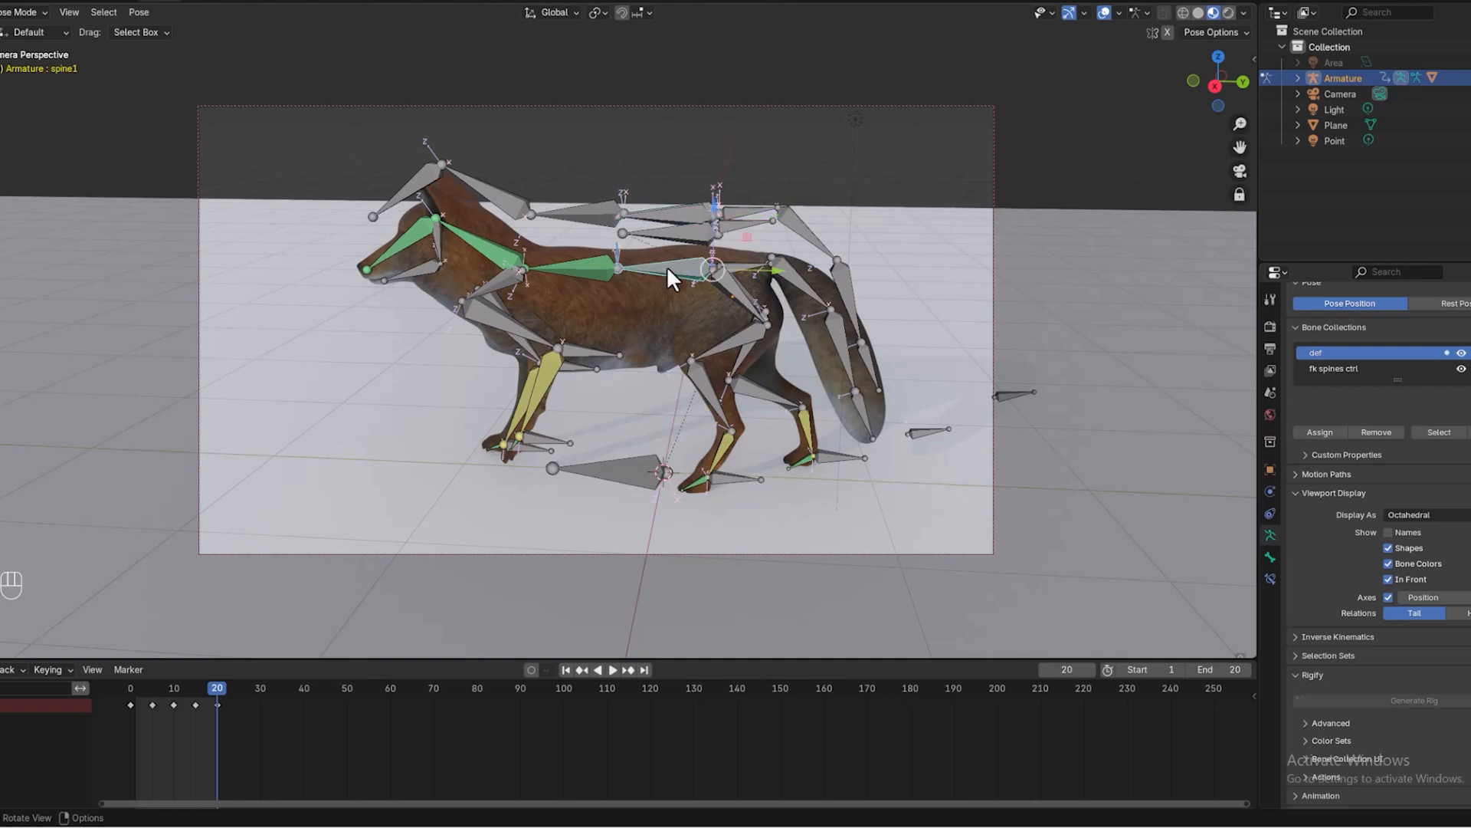
left_click(656, 209)
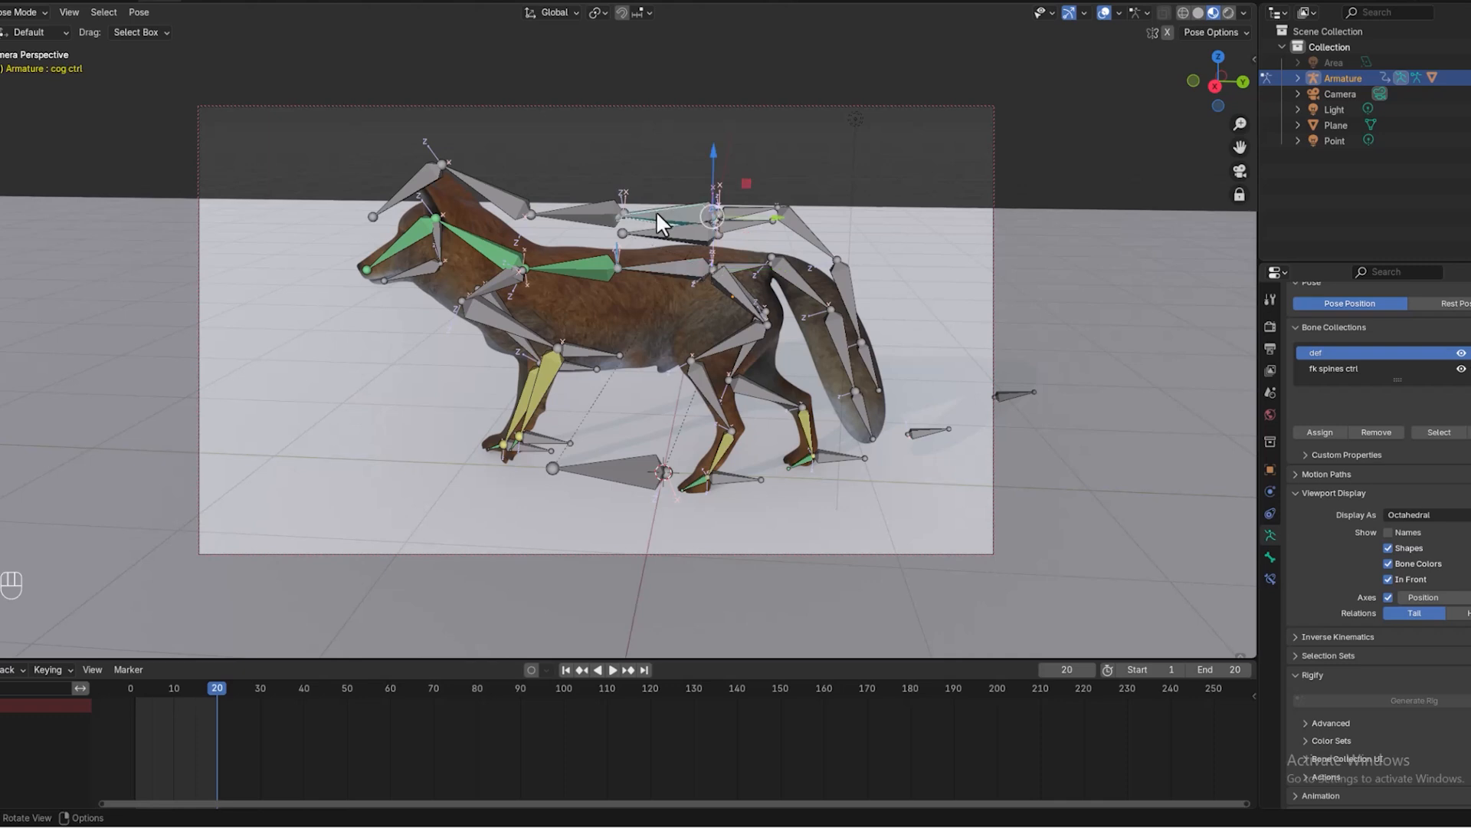
left_click(656, 209)
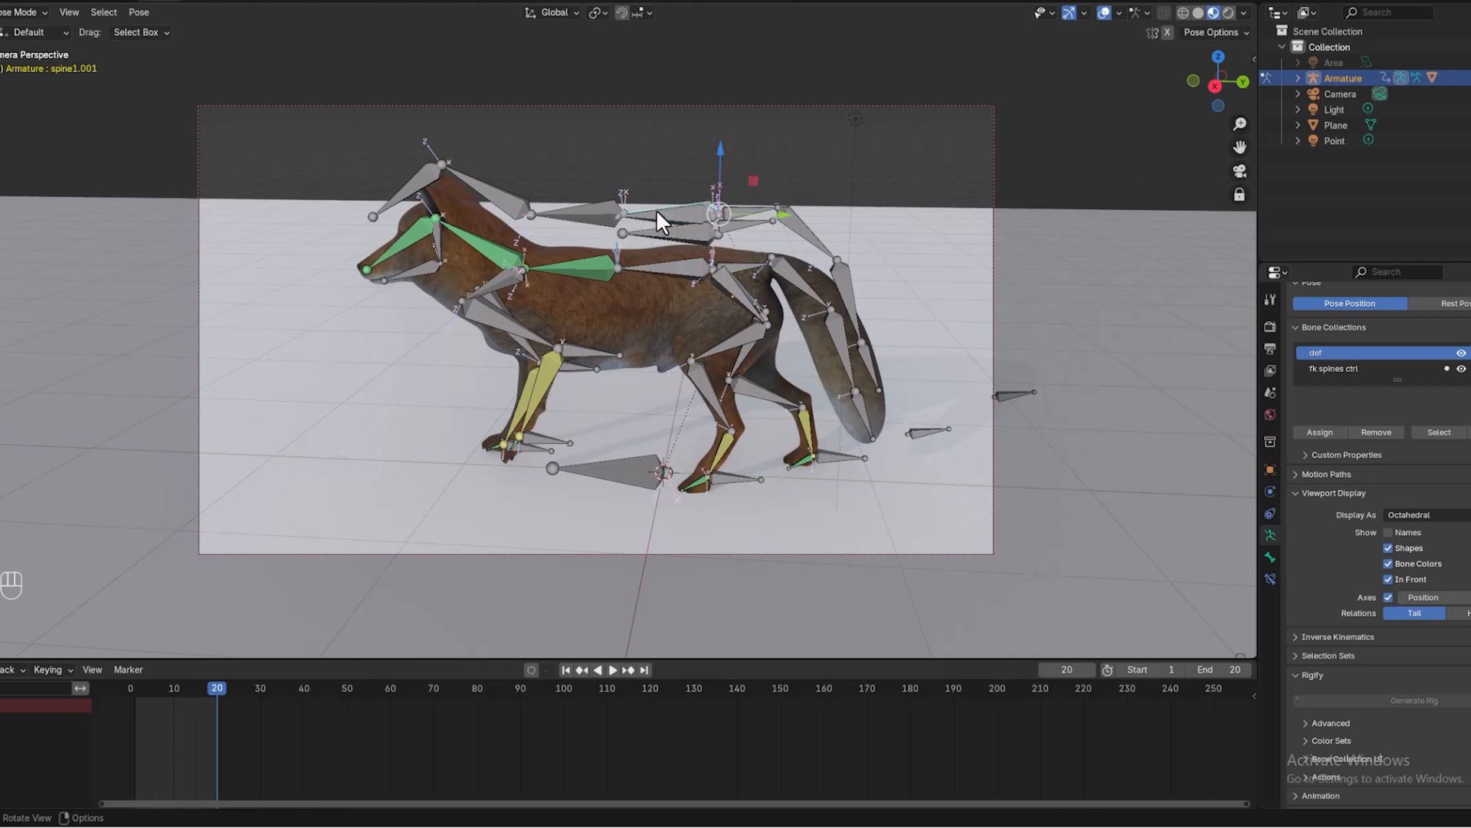
left_click(668, 265, "shift")
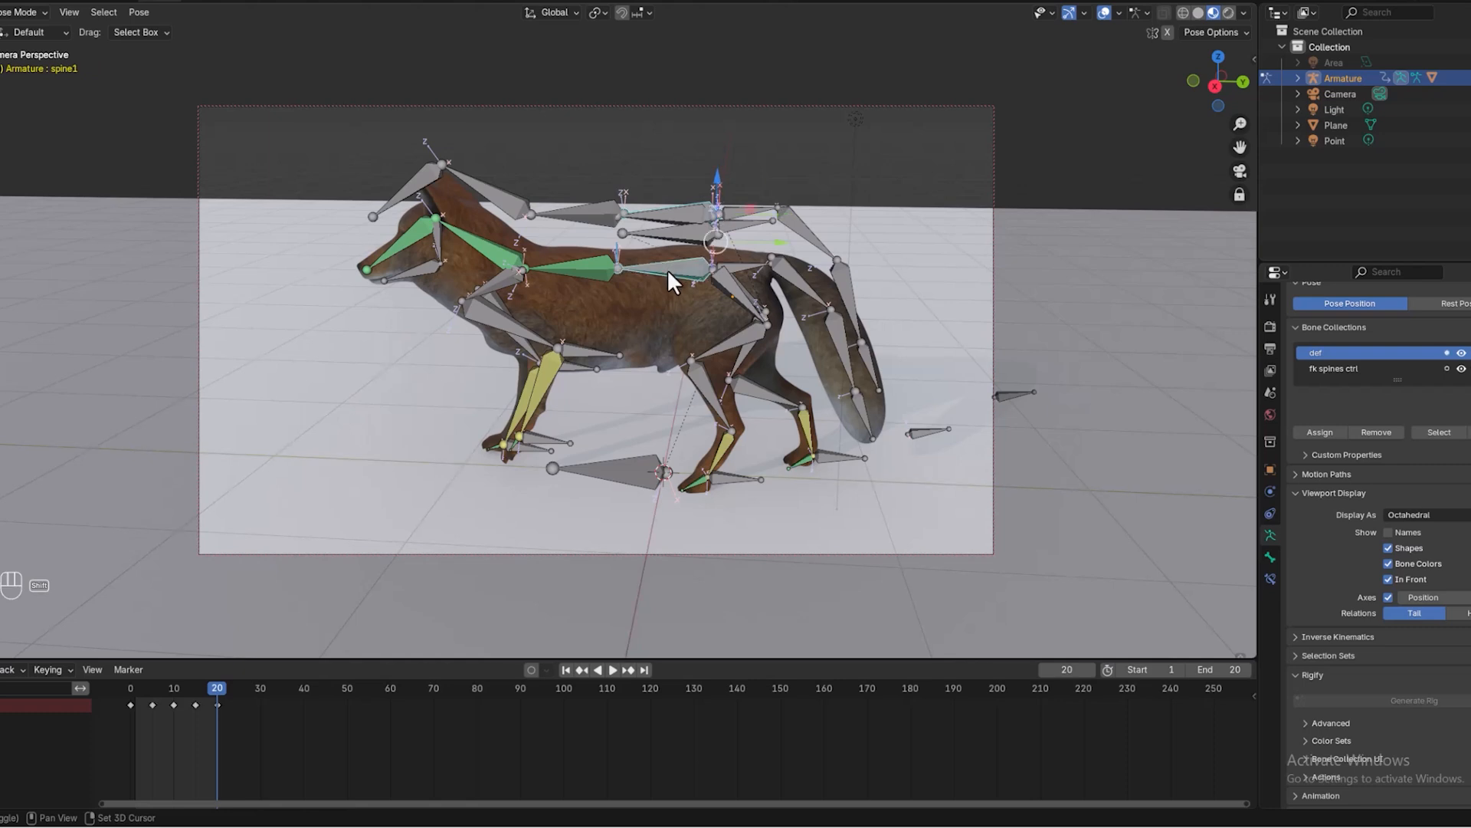
key("shift+ctrl+c")
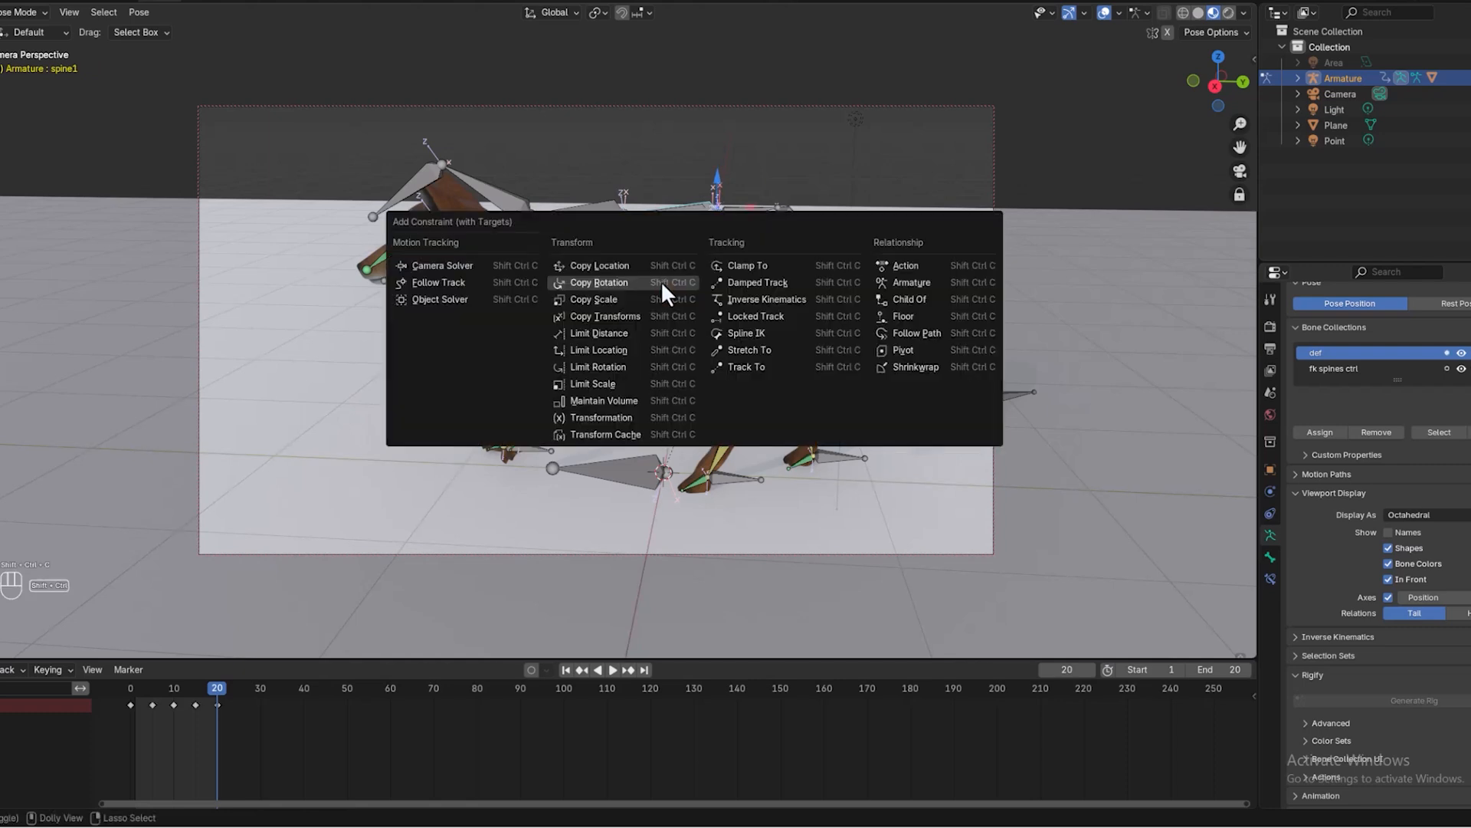
left_click(661, 280)
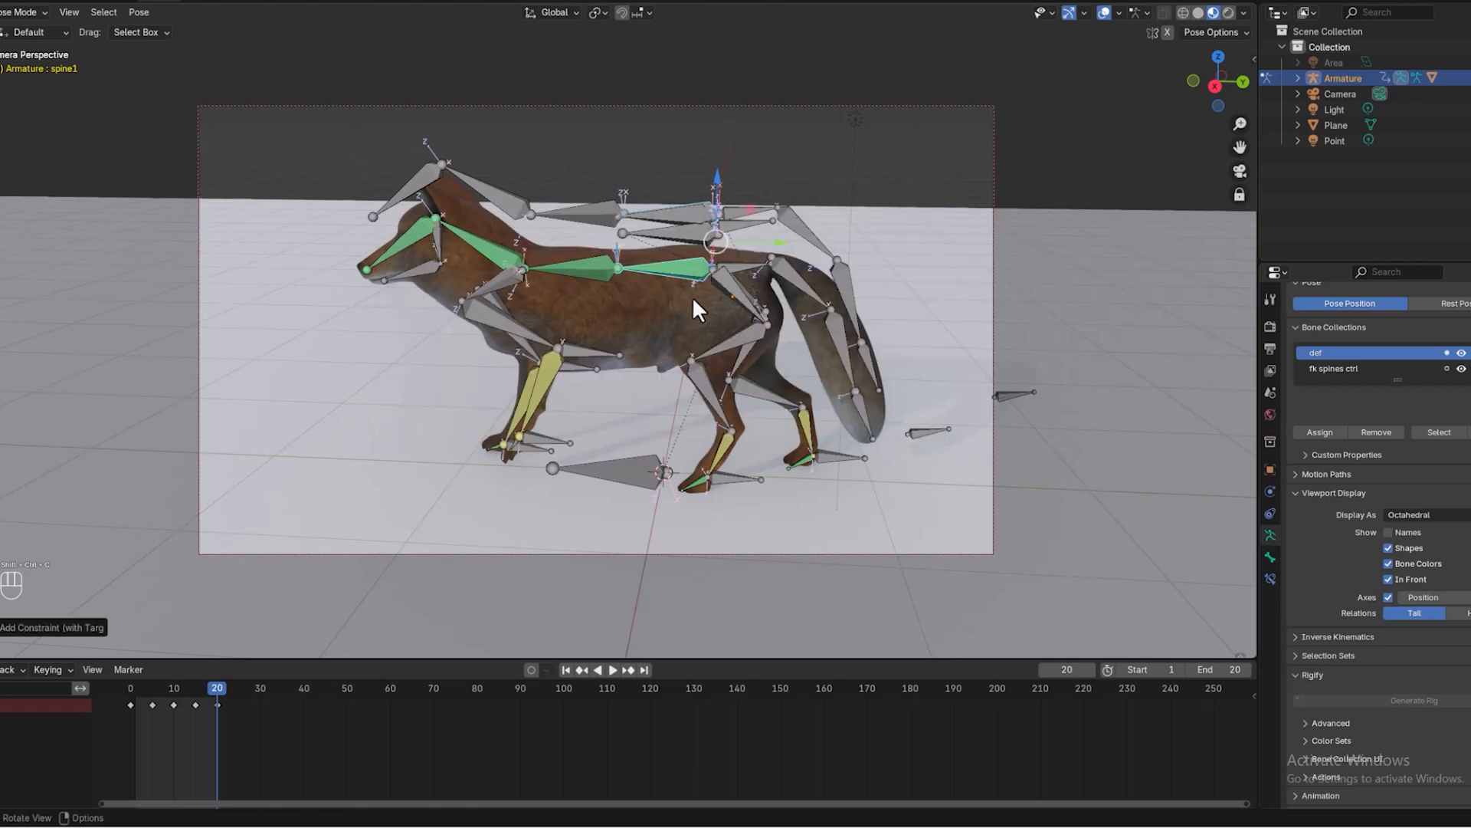
Step: Add a Copy Rotation constraint to the pelvic bone with pelvic.001 as its target
left_click(747, 214)
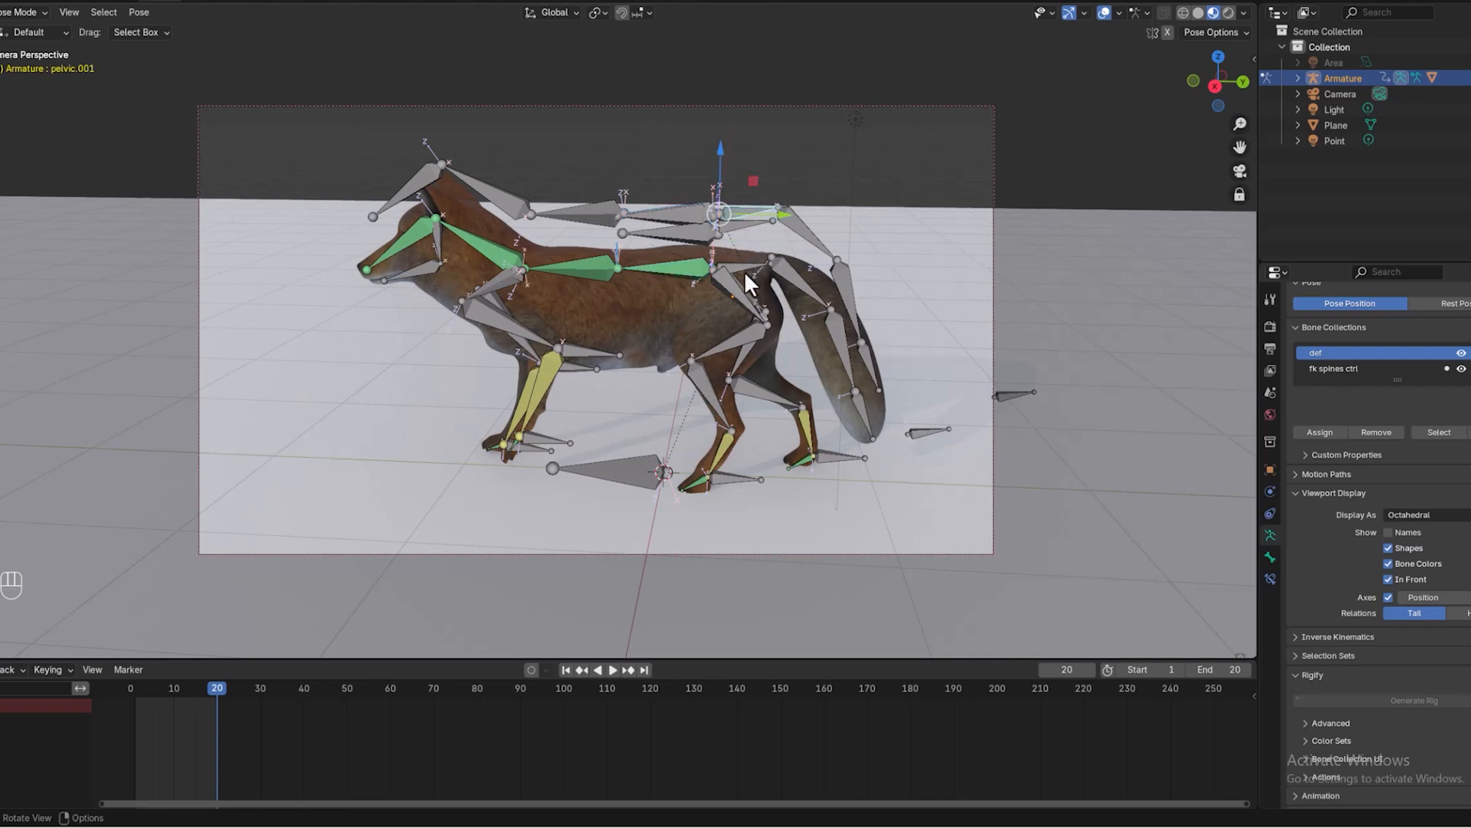
left_click(744, 259, "shift")
key("shift+ctrl+c")
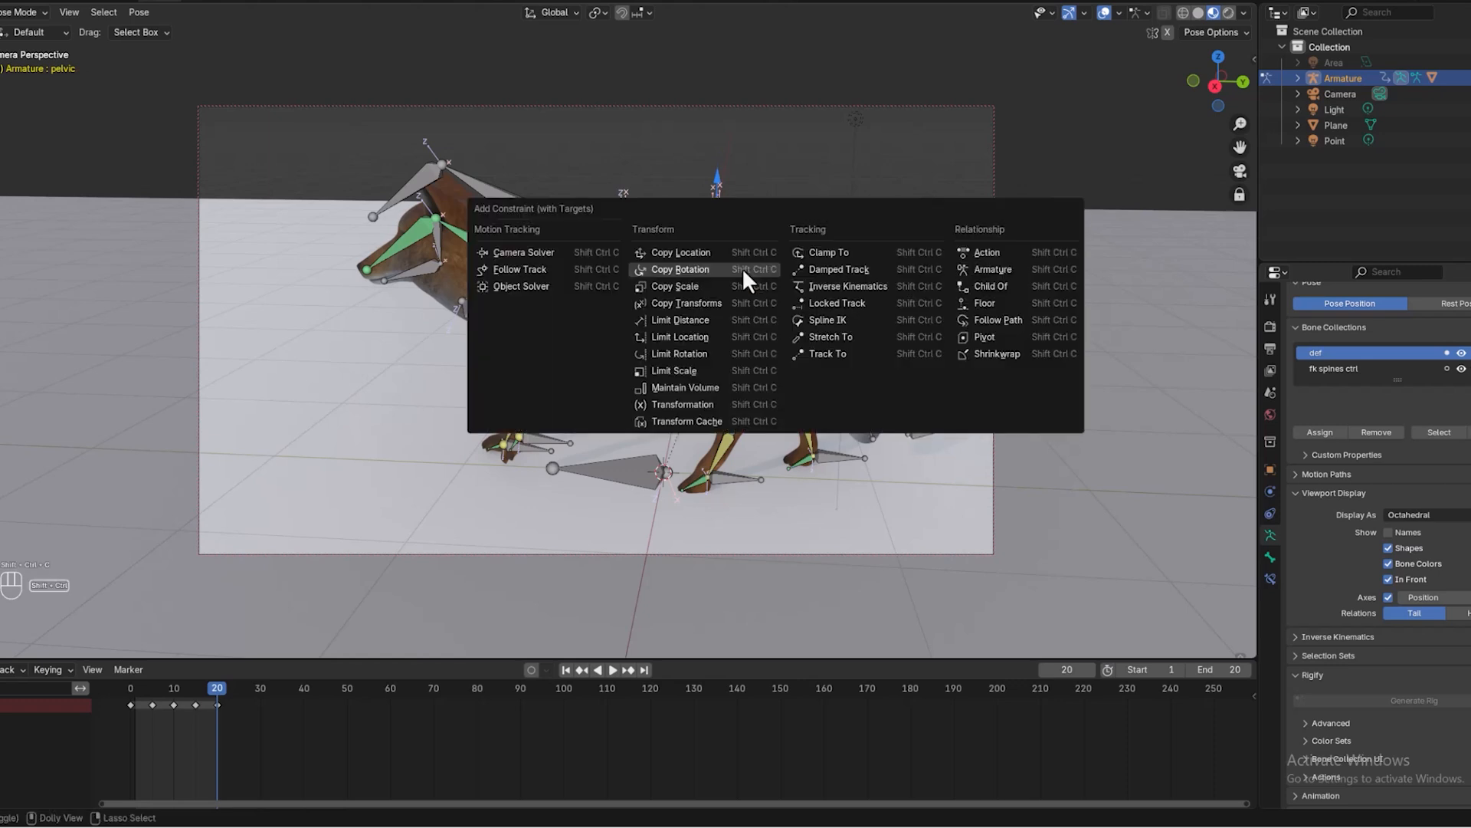
left_click(743, 270)
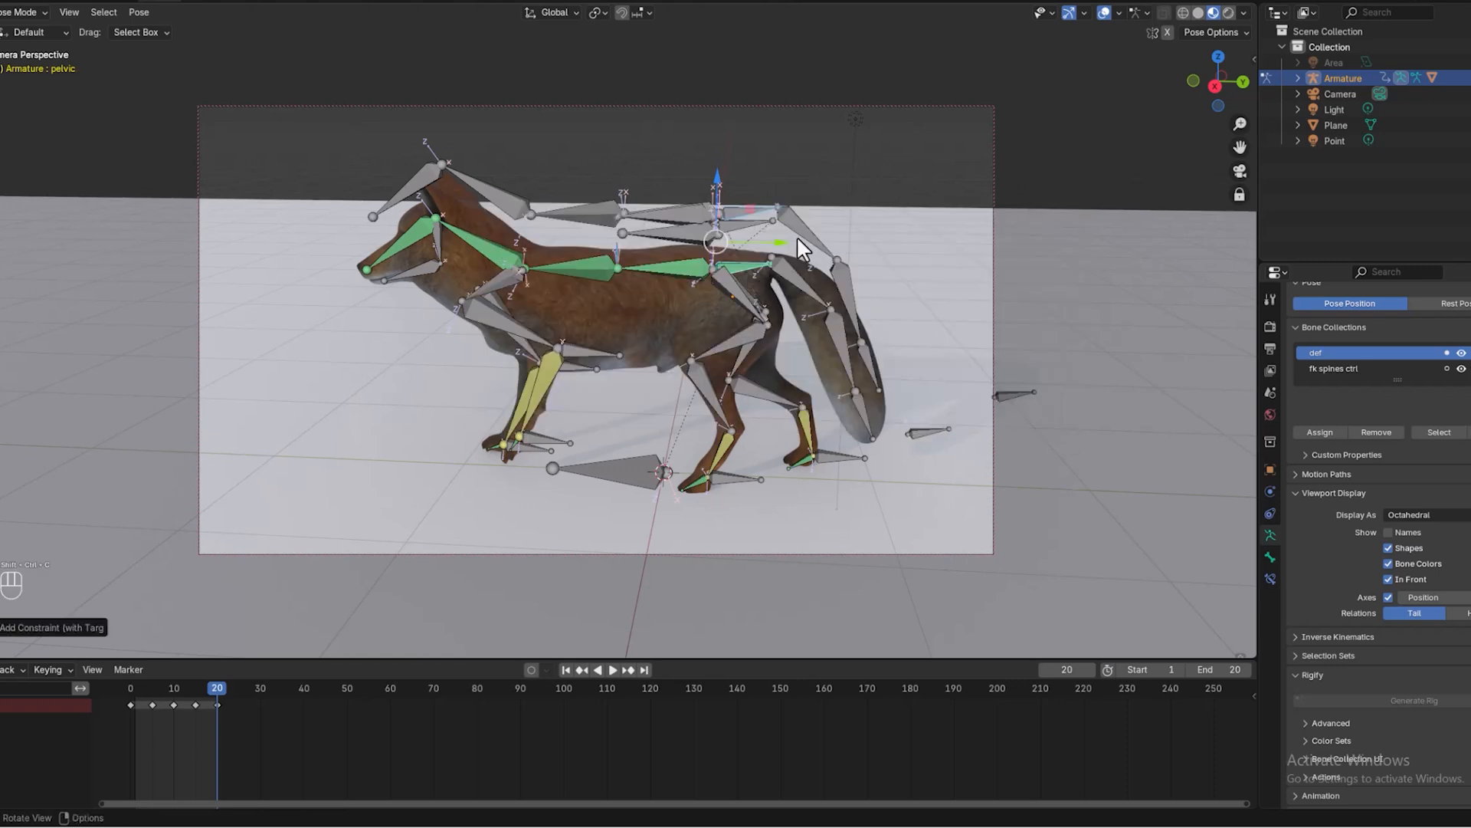
Step: Add a Copy Rotation constraint to the tail1 bone, targeting the first FK tail control bone above it
left_click(793, 276, "shift")
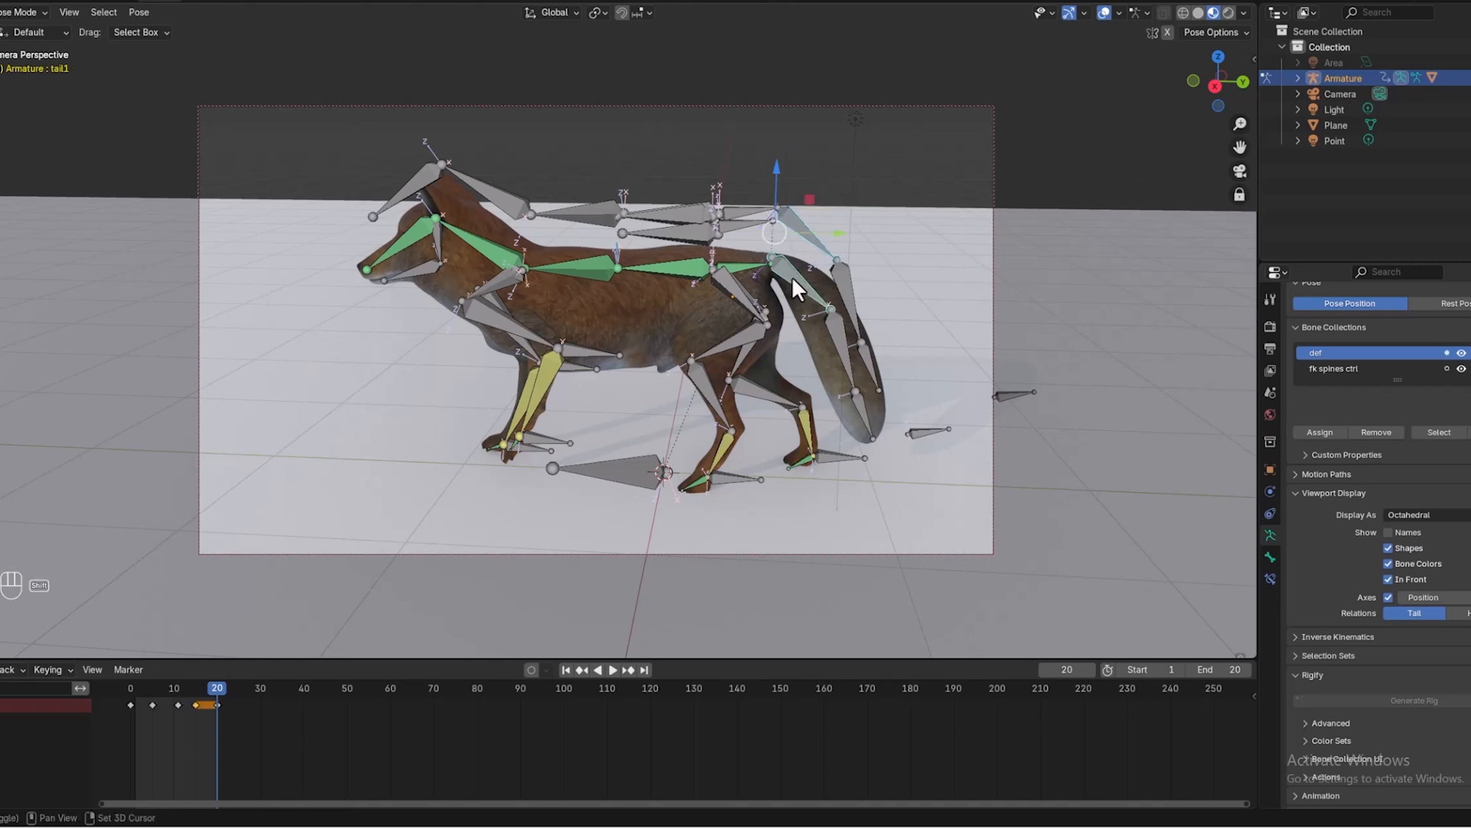
key("shift+ctrl+c")
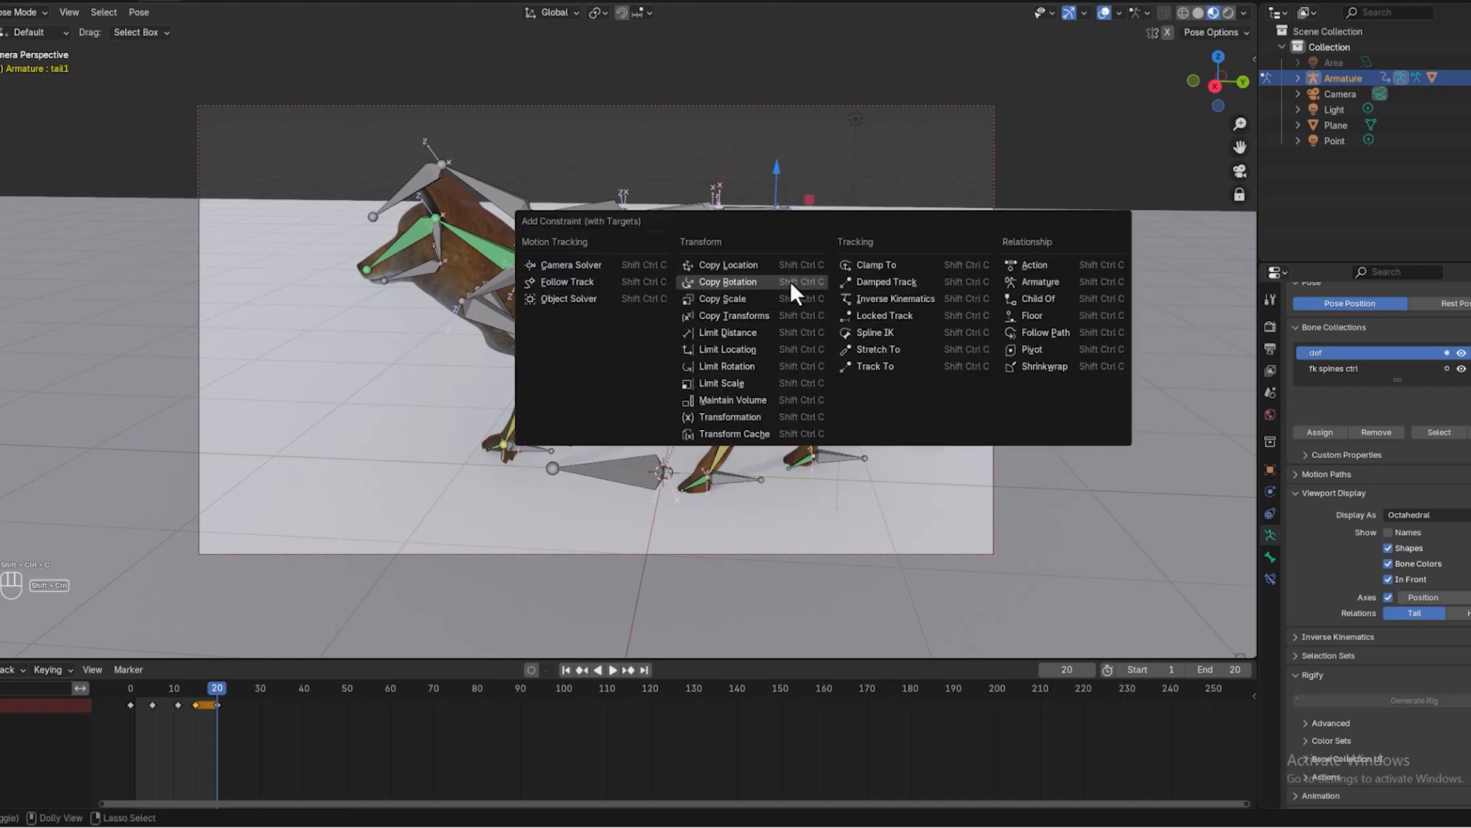
left_click(789, 279)
Step: Add a Copy Rotation constraint to the tail2 bone with tail2.001 as its target
left_click(837, 325)
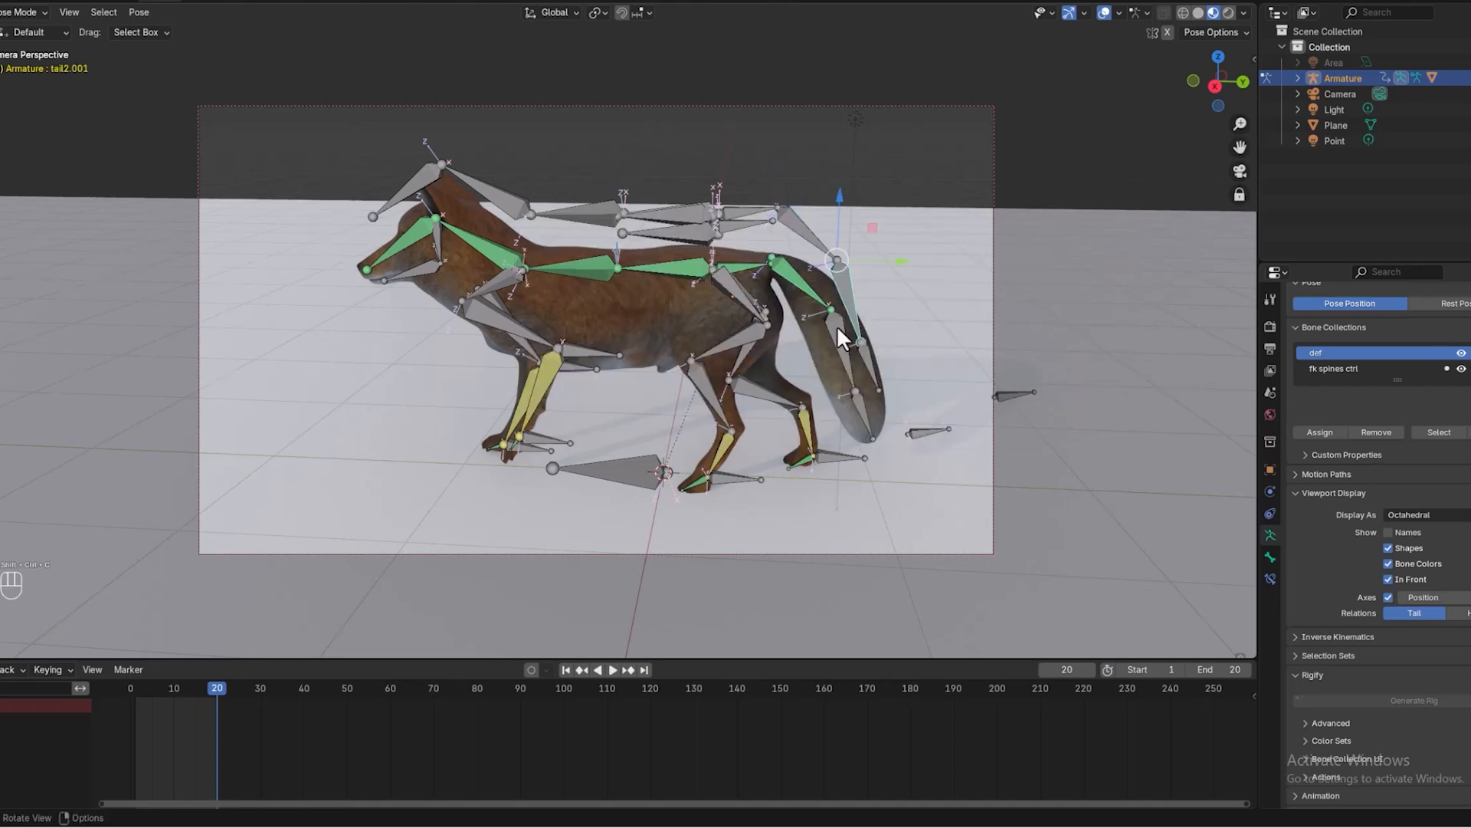
left_click(834, 334, "shift")
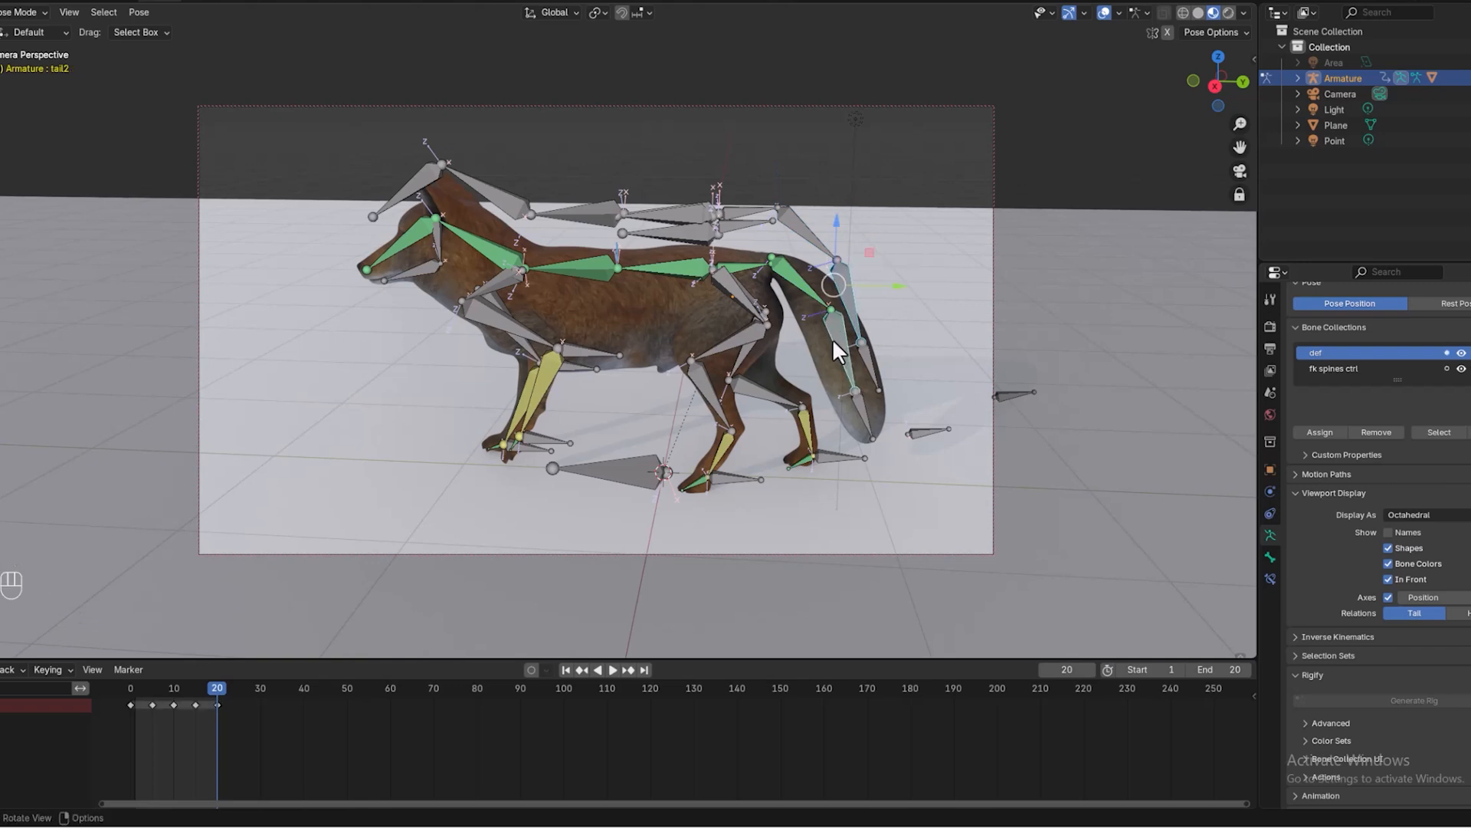
key("shift+ctrl+c")
left_click(829, 343)
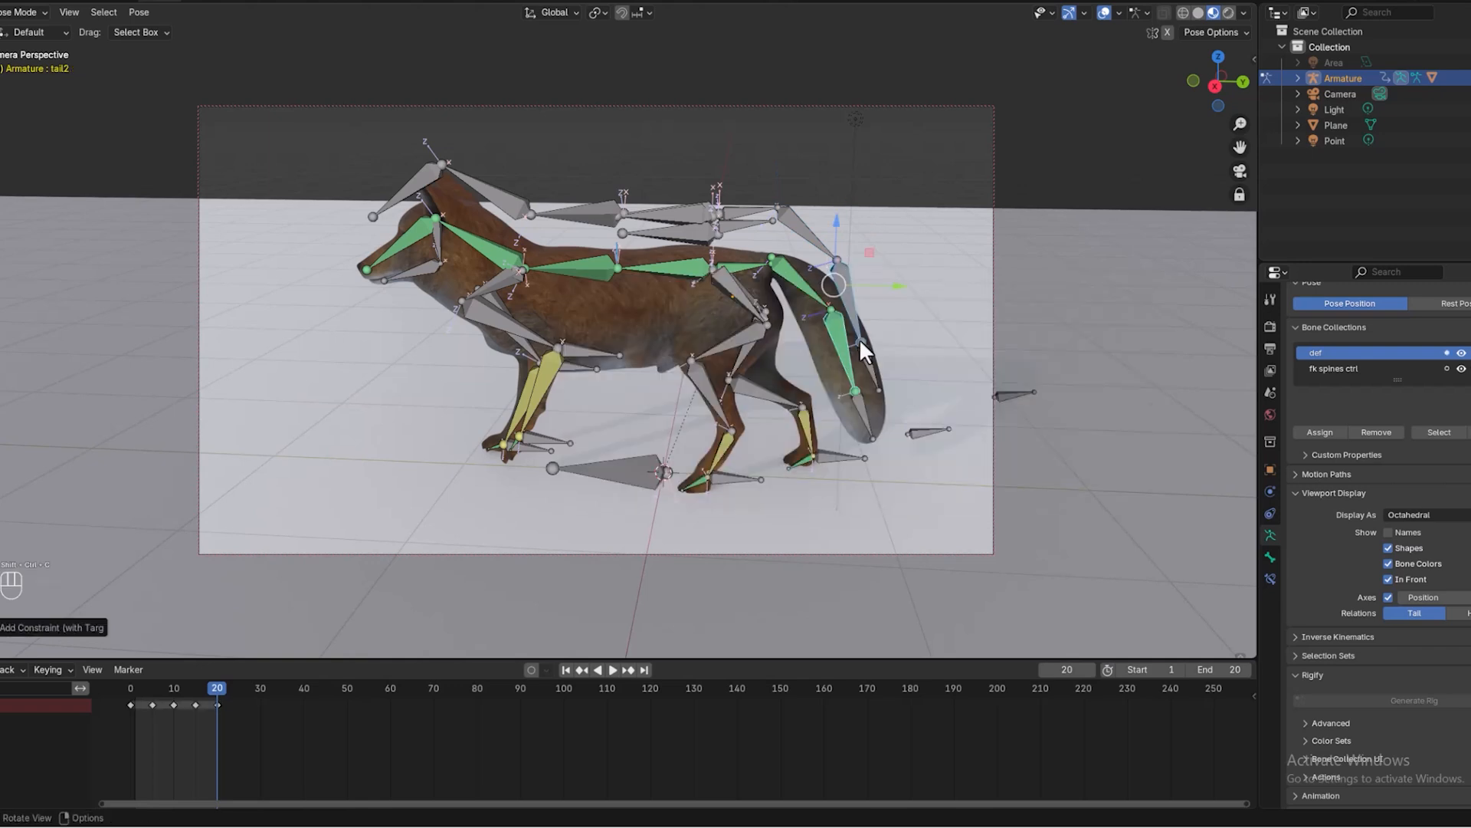
Step: Add a Copy Rotation constraint to the tail3 bone, targeting the last FK tail control bone beside it
left_click(866, 361)
left_click(856, 420, "shift")
key("shift+ctrl+c")
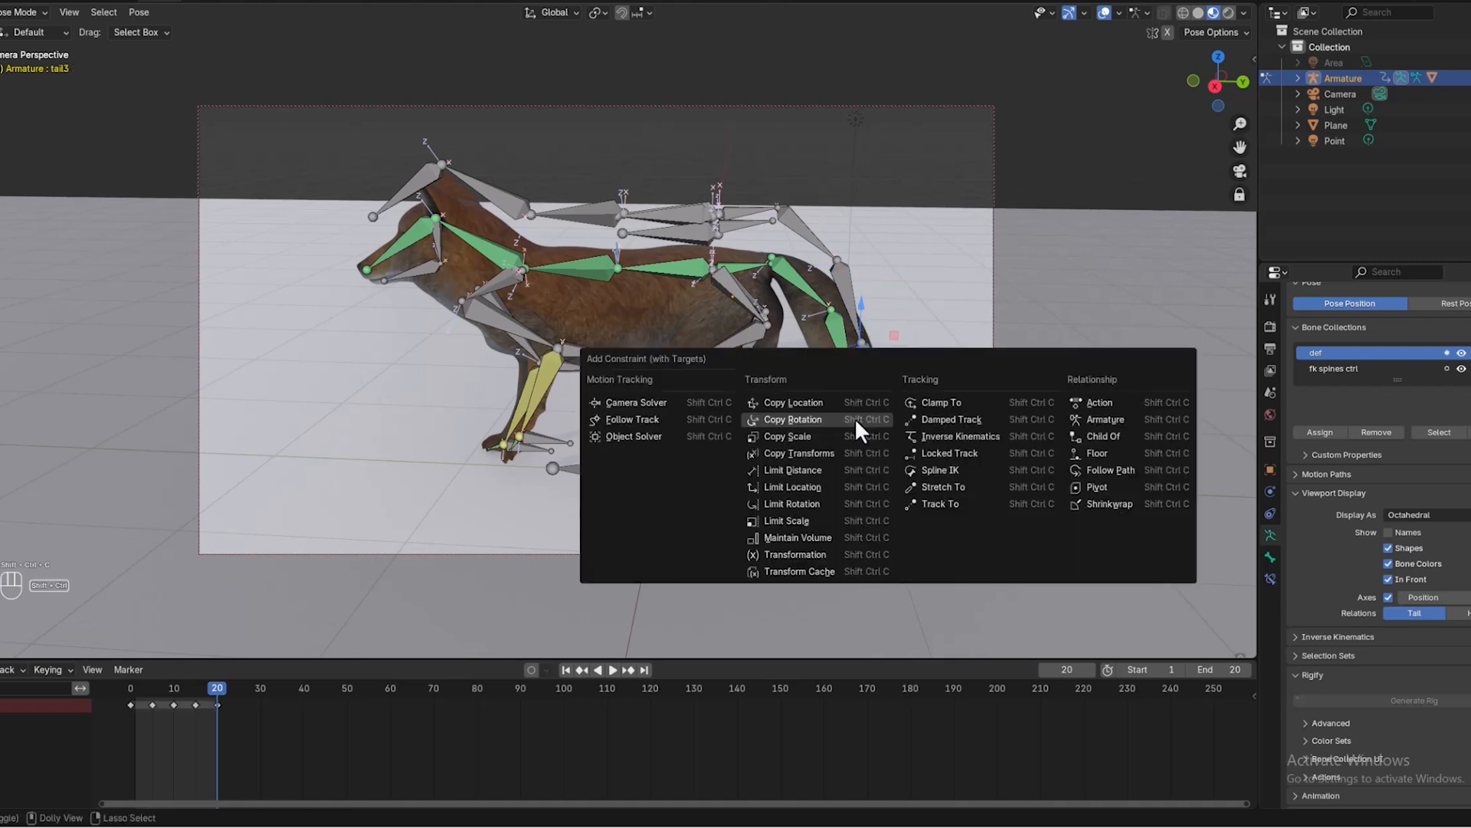
left_click(853, 417)
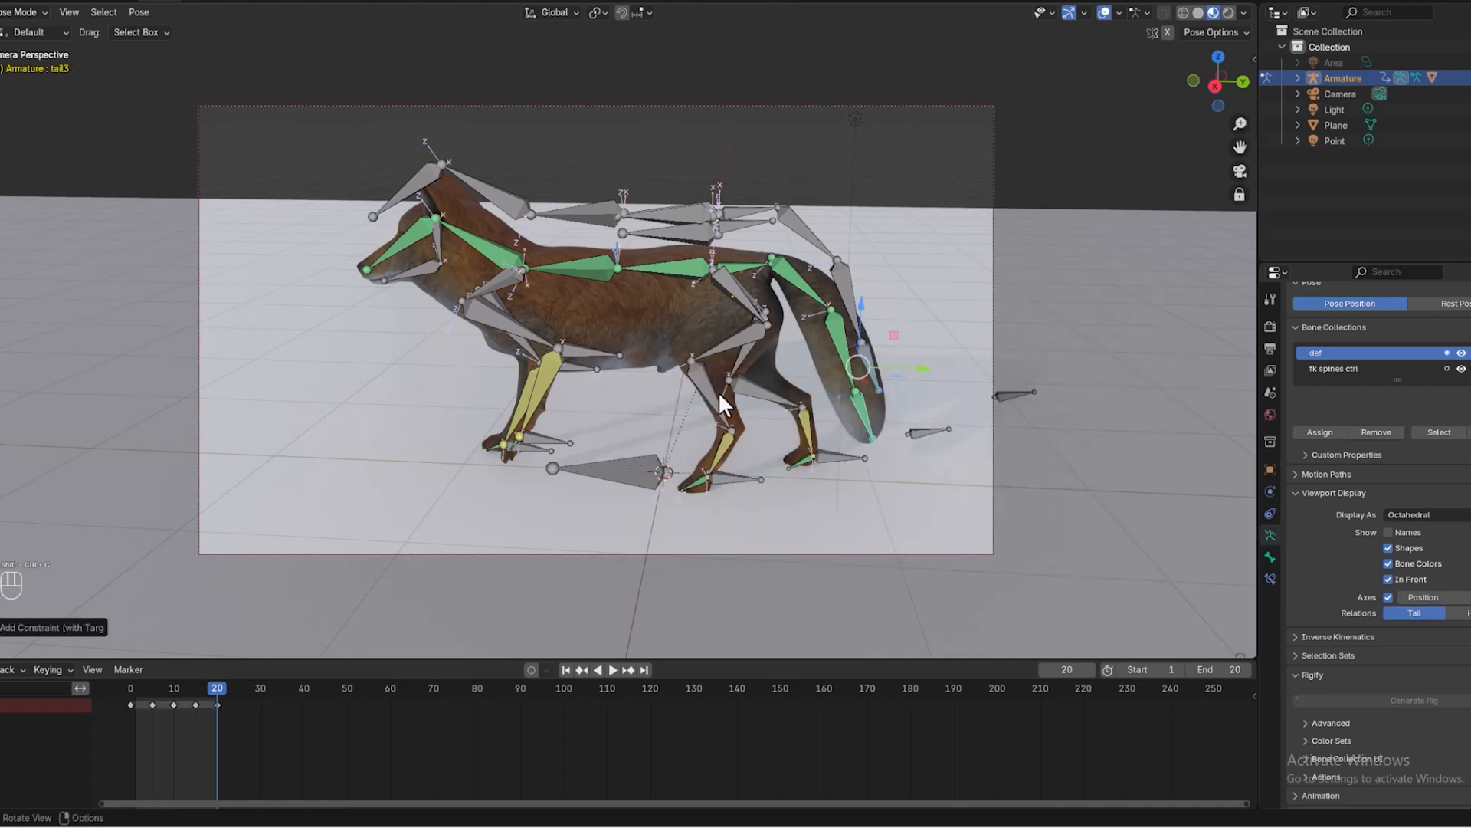
Step: Move the front and back leg IK controls and their pole bones into a new bone collection named LEGS CTRLS
left_click(554, 438, "shift")
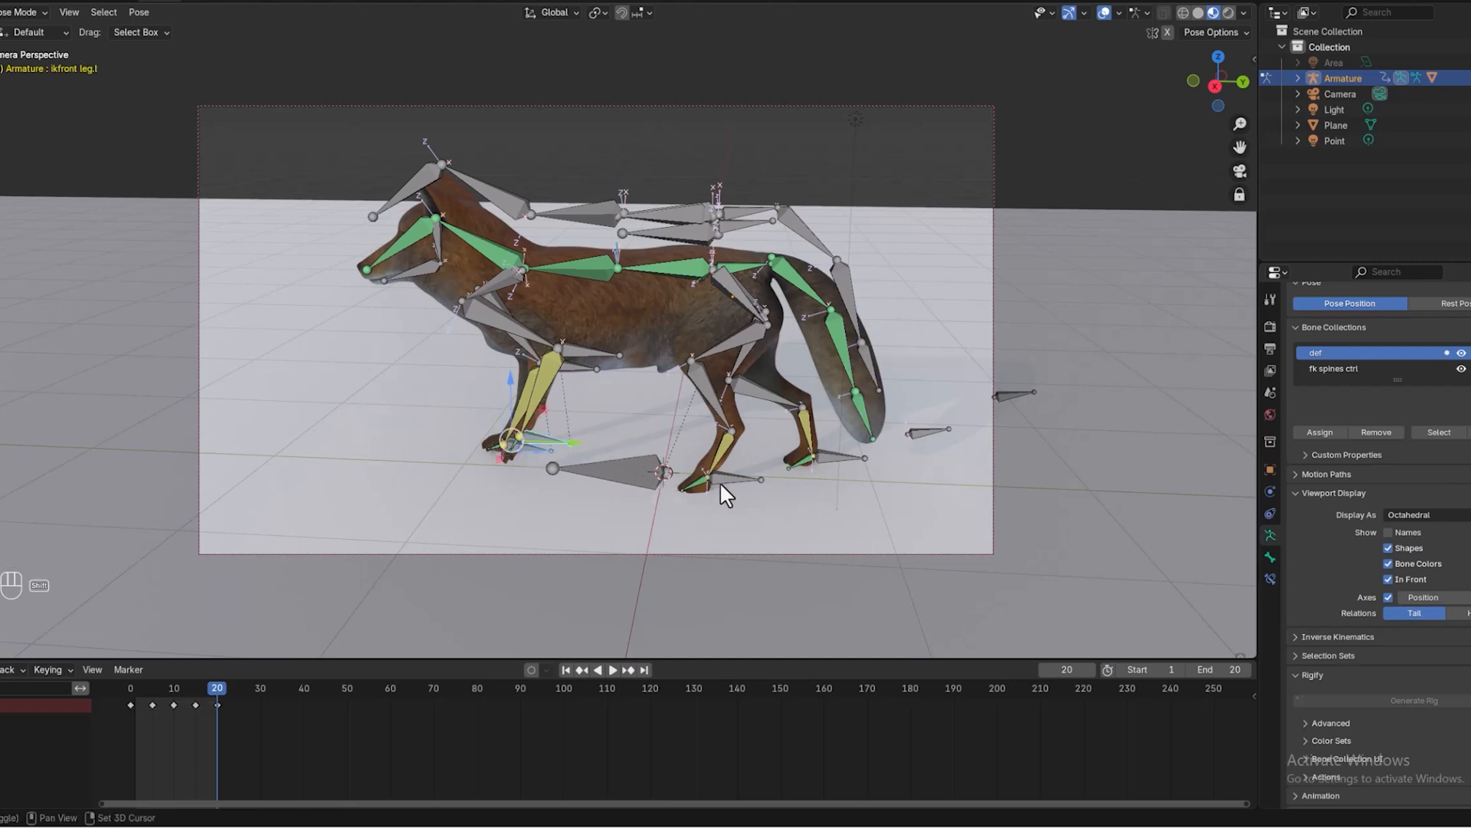
left_click(745, 480, "shift")
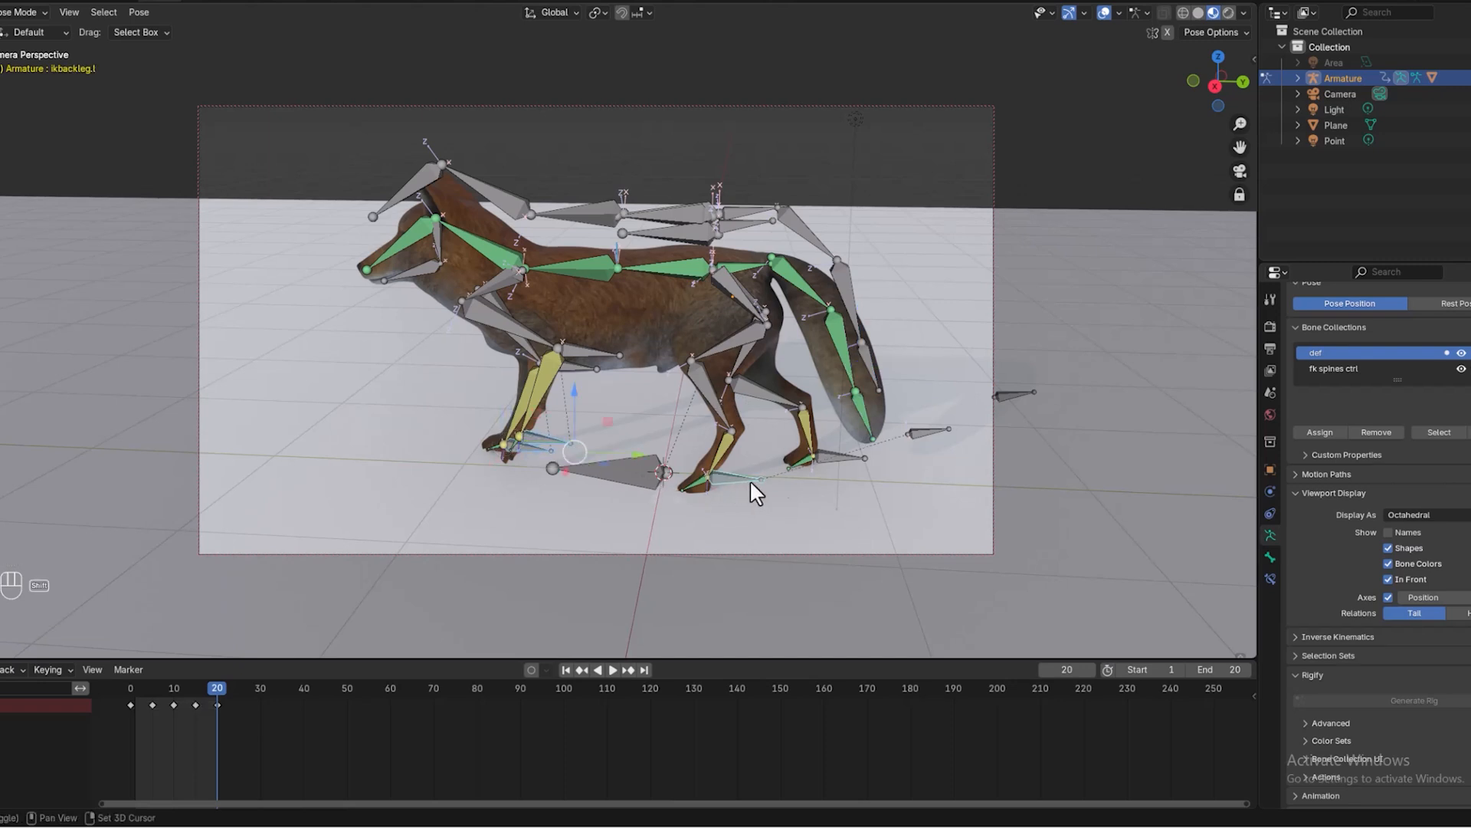
left_click(843, 457, "shift")
left_click(586, 348, "shift")
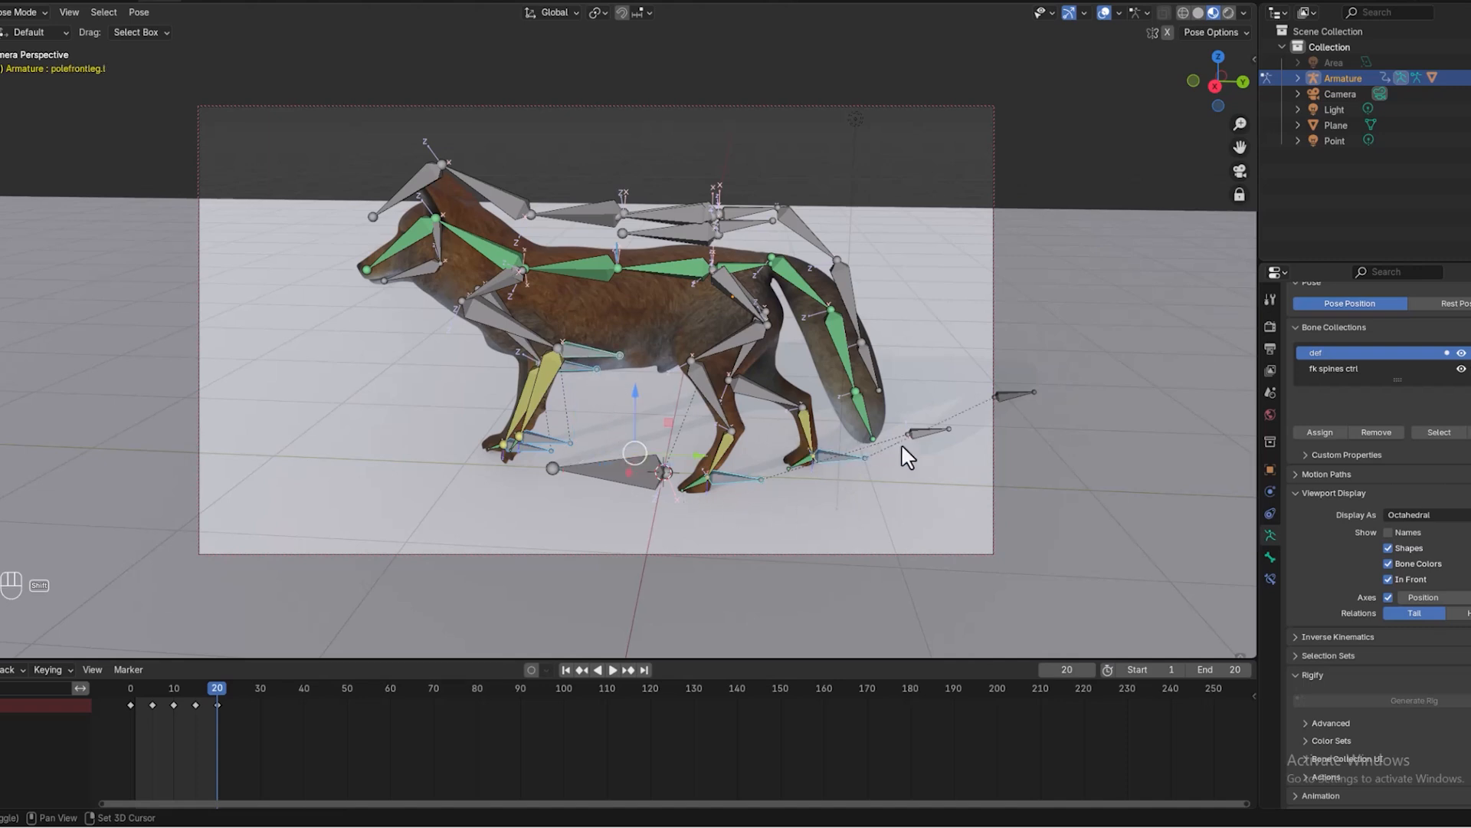
left_click(931, 431, "shift")
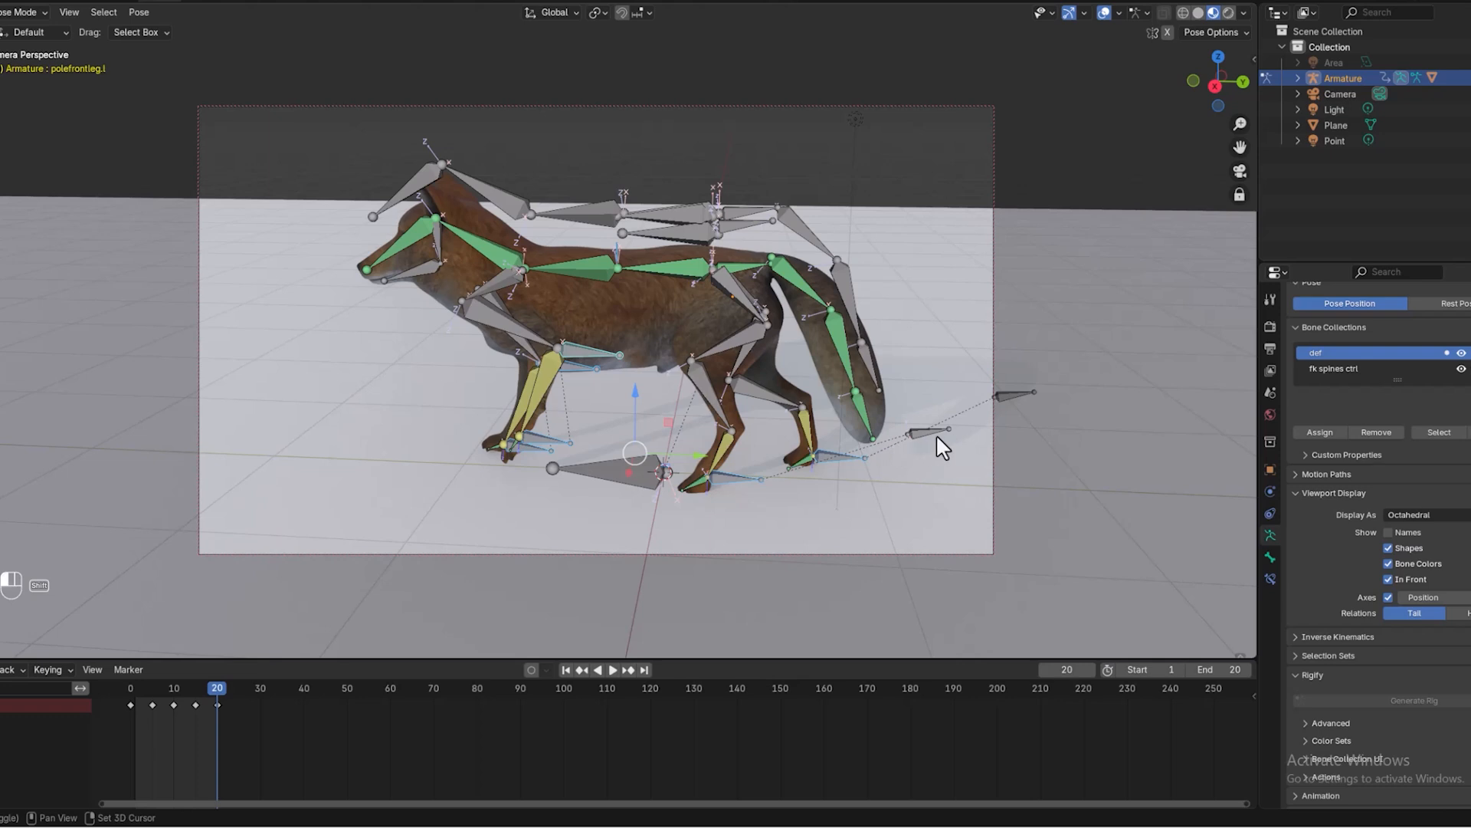
left_click(1015, 394, "shift")
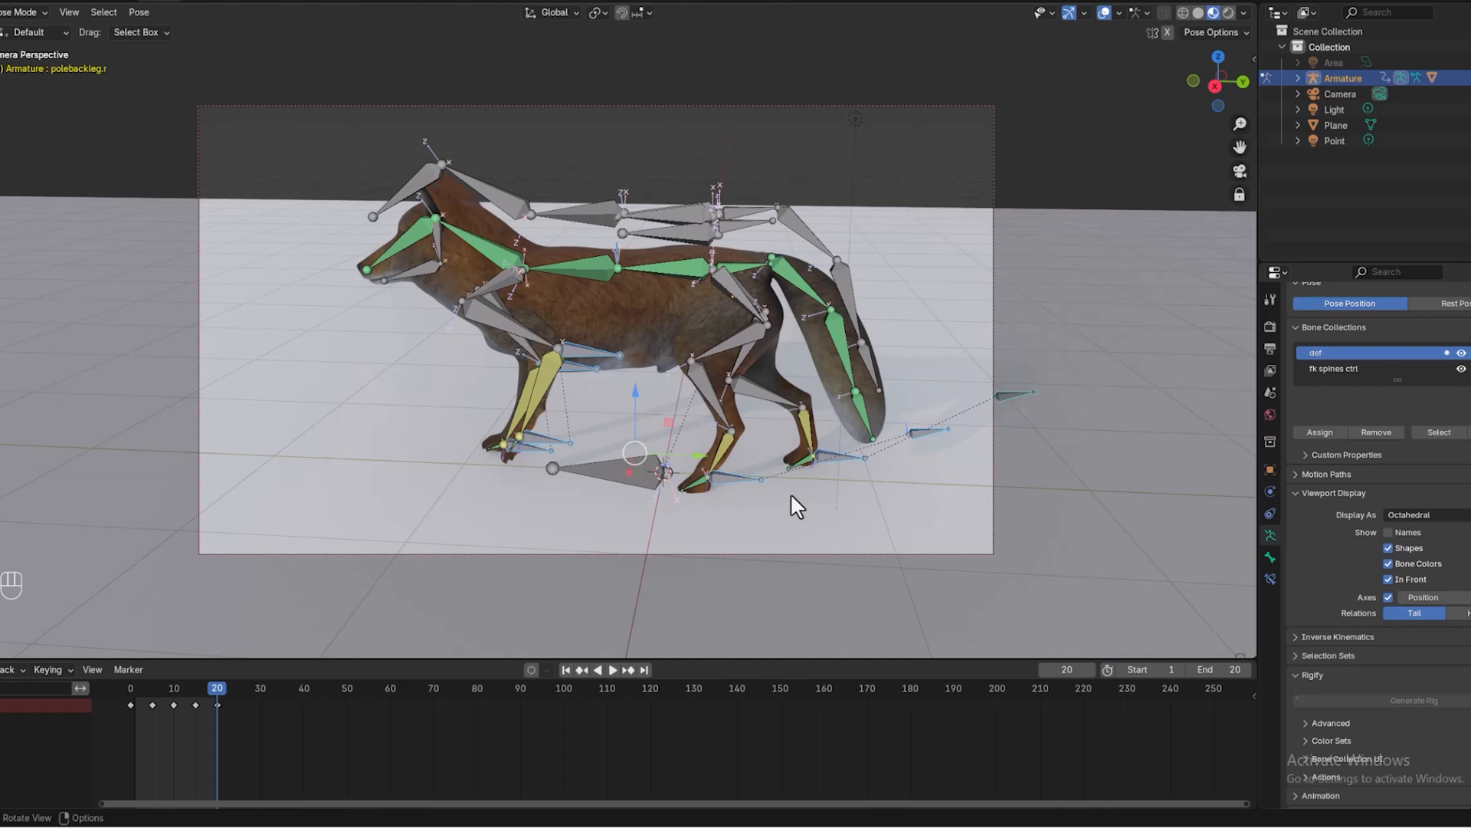
key("m")
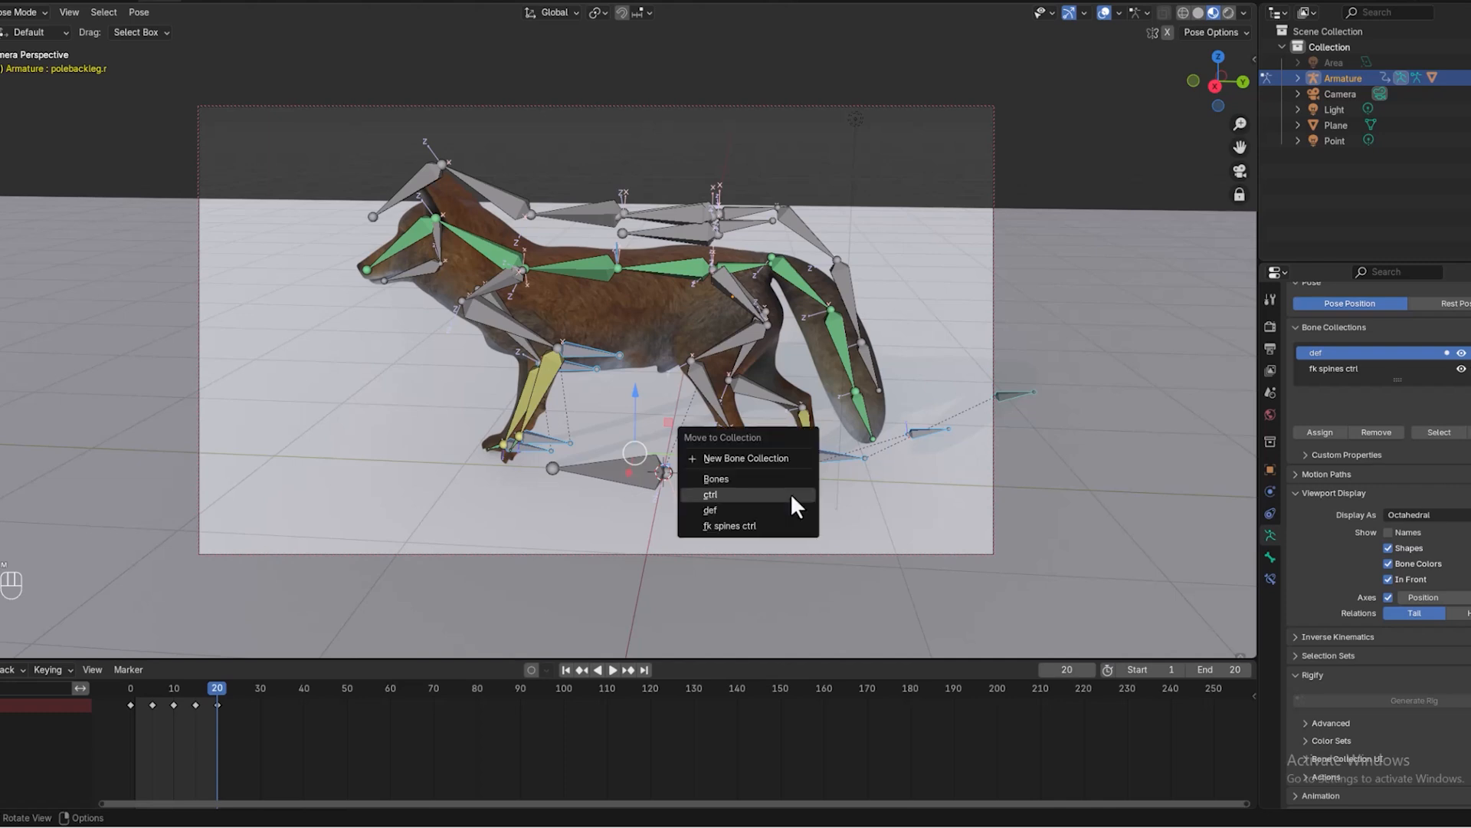
left_click(760, 459)
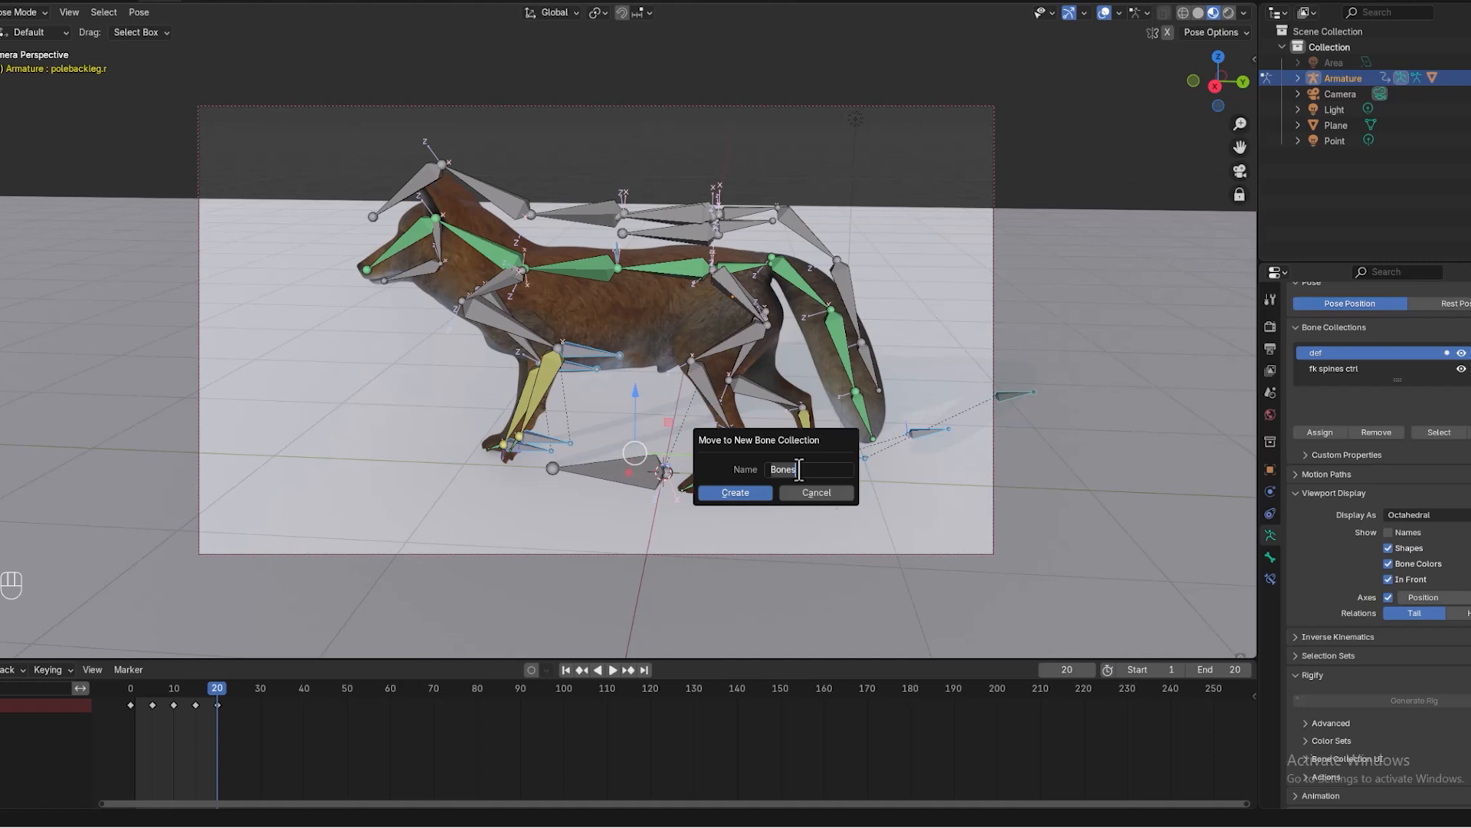
type("LEGS CTRLS")
left_click(748, 494)
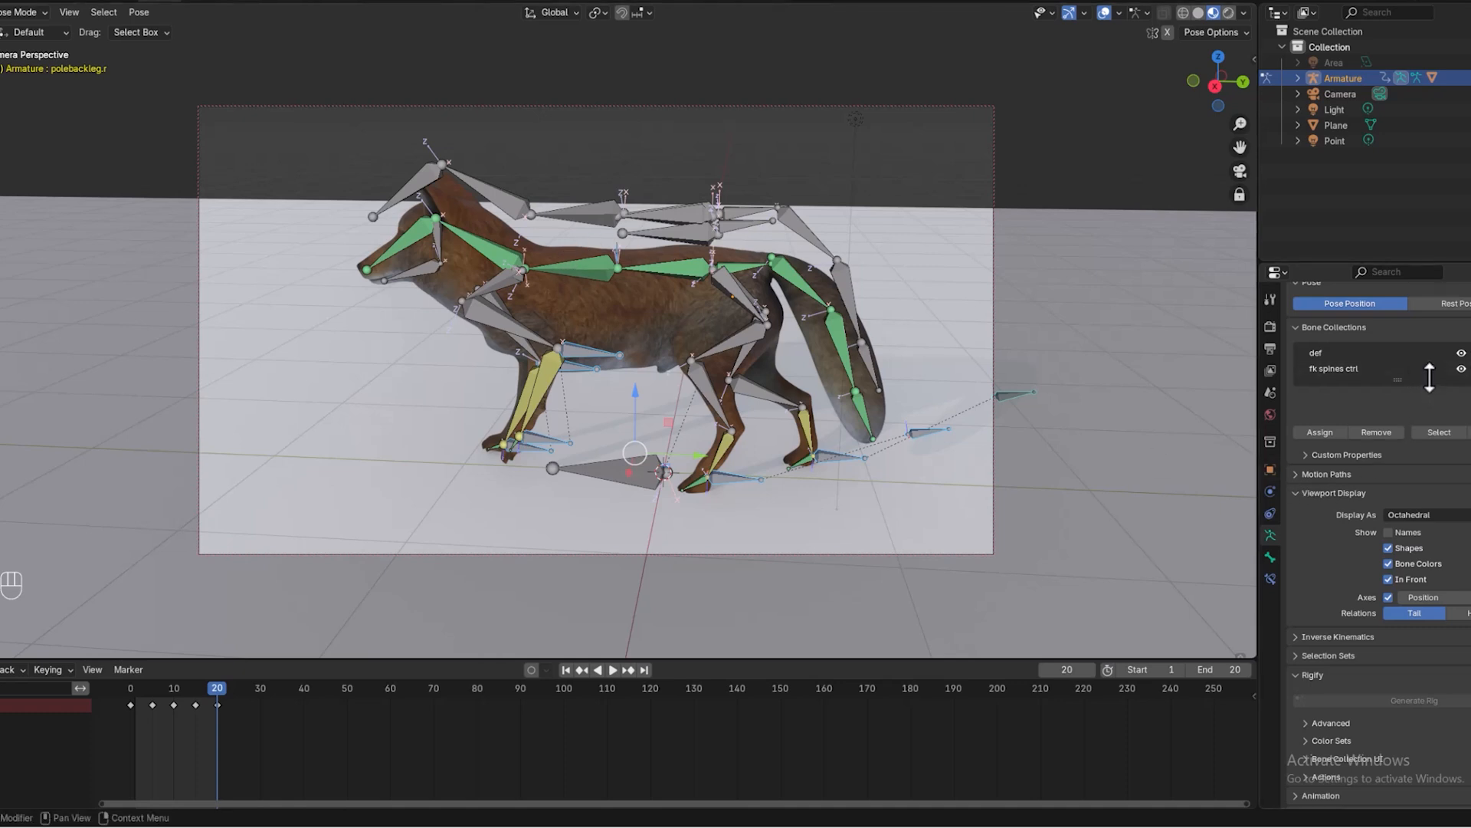
Step: Hide the def, fk spines ctrl and LEGS CTRLS bone collections, leaving only the main controls displayed
left_click(1461, 354)
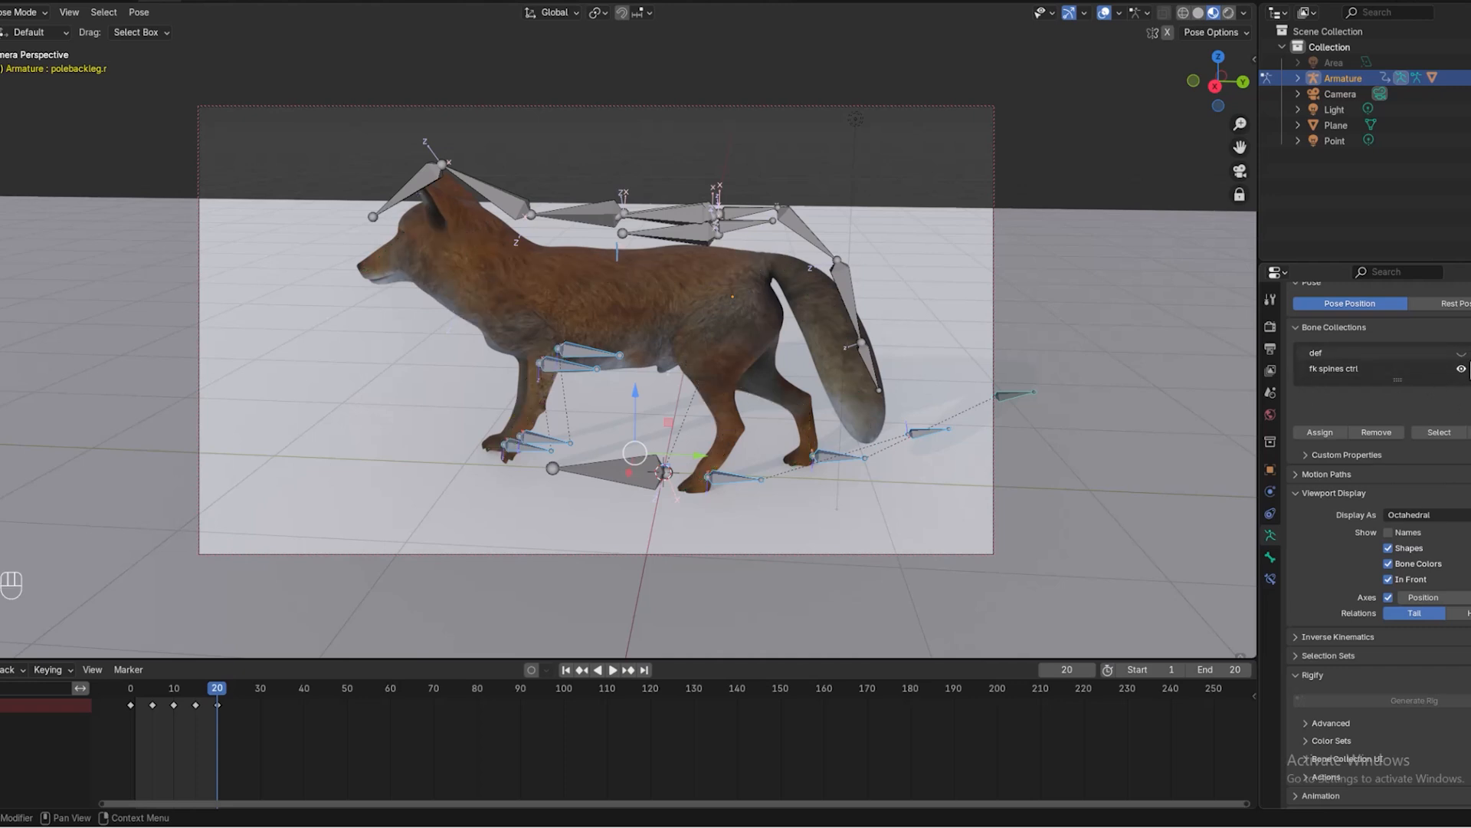
left_click(1461, 369)
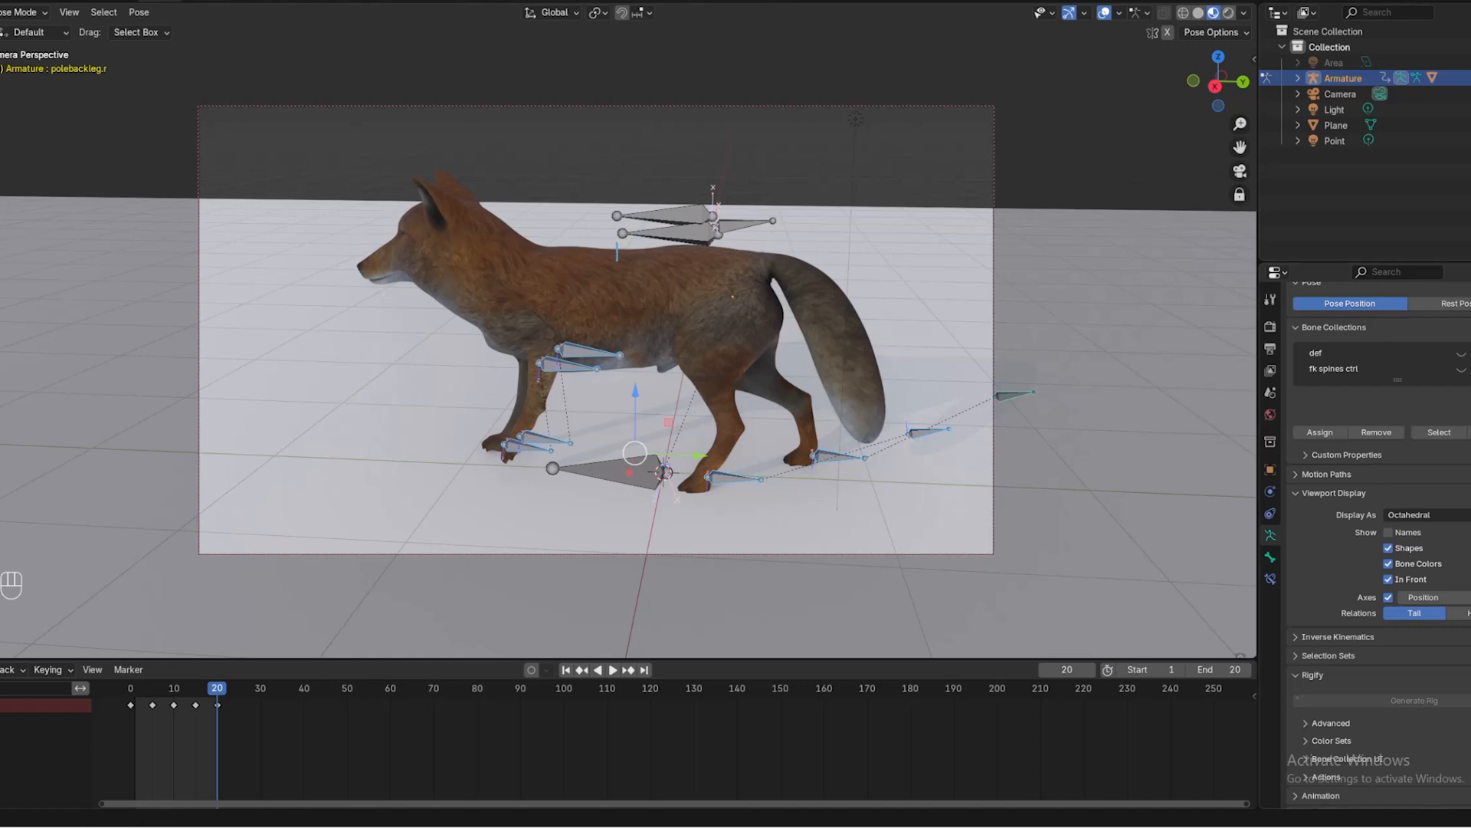
scroll(1380, 360, "up", 1)
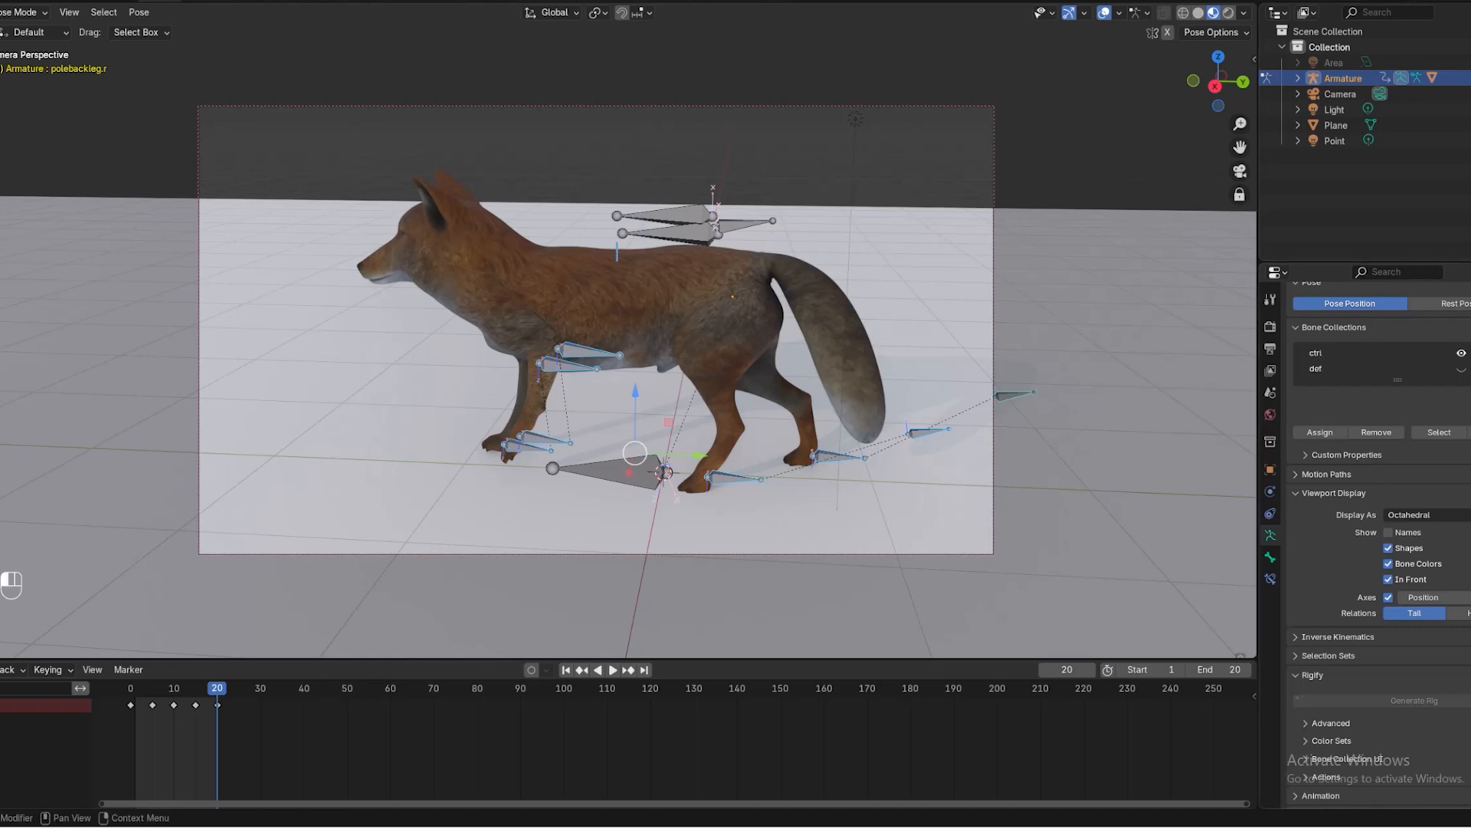
scroll(1379, 360, "down", 2)
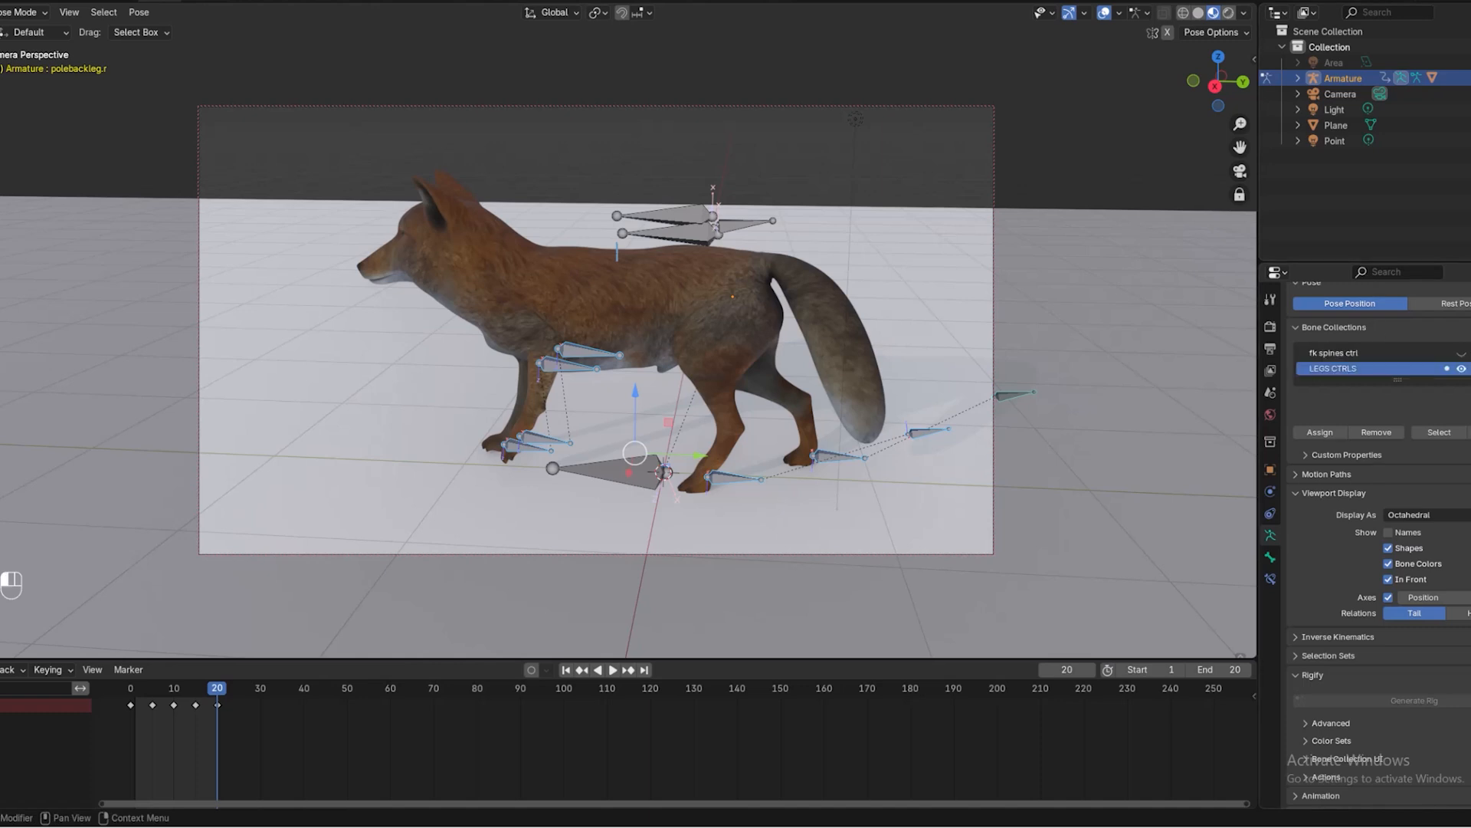
left_click(1462, 369)
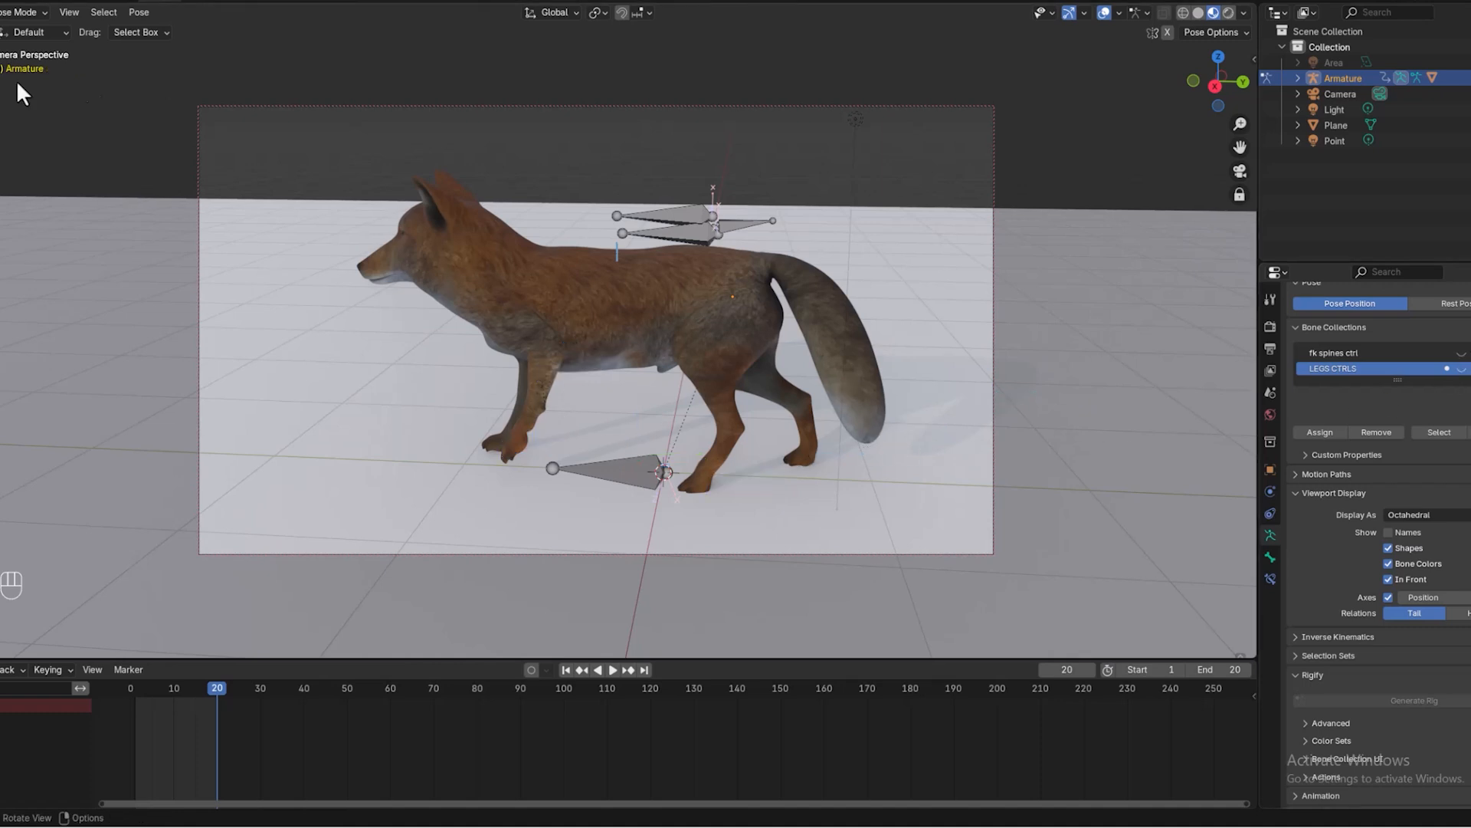
Step: Lower the cog and torso control bones slightly to test the rig, and try a rotation of the torso control
left_click(692, 219)
left_click_drag(710, 150, 721, 186)
left_click(690, 244)
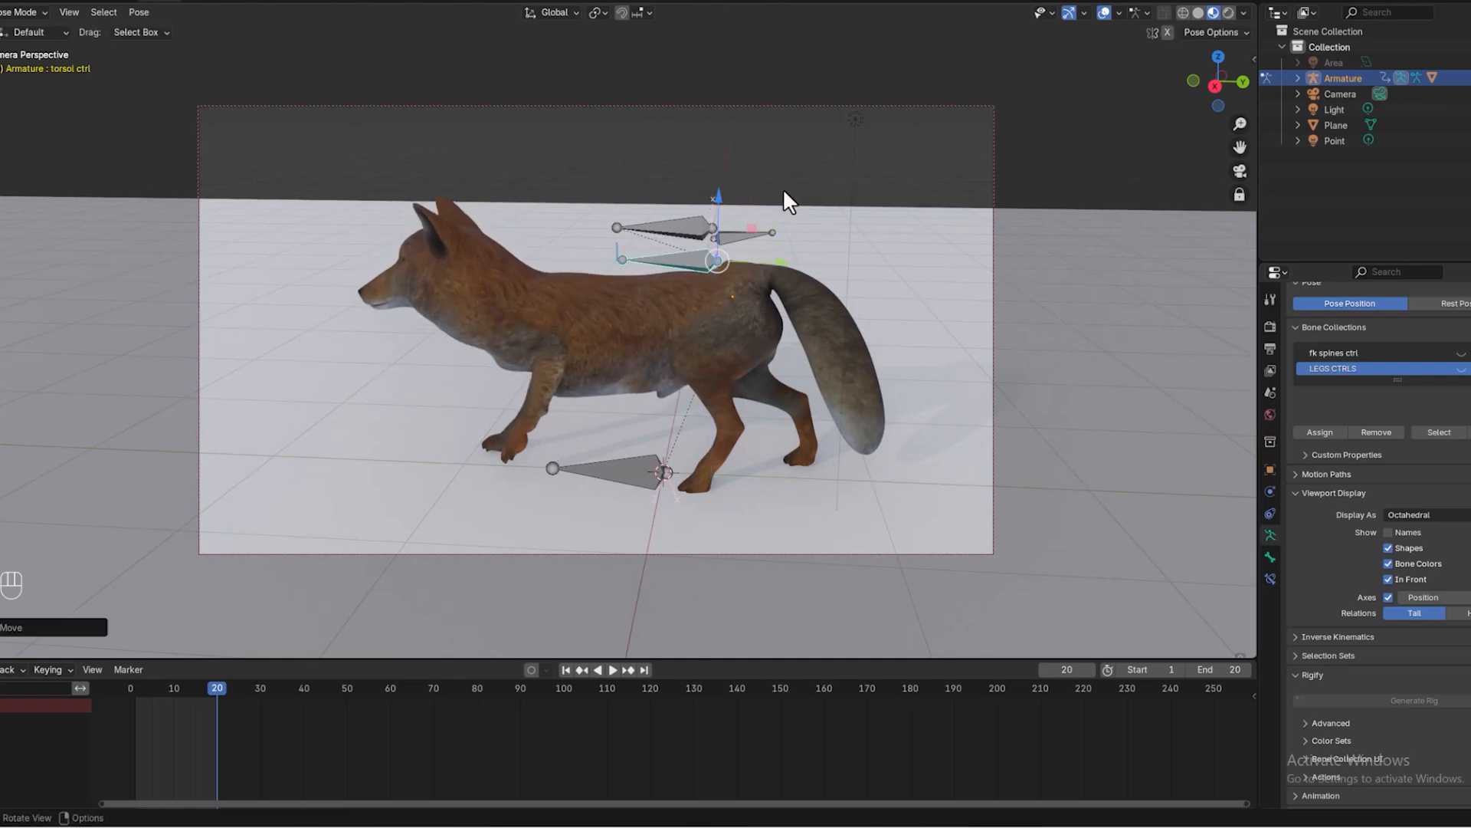
key("r")
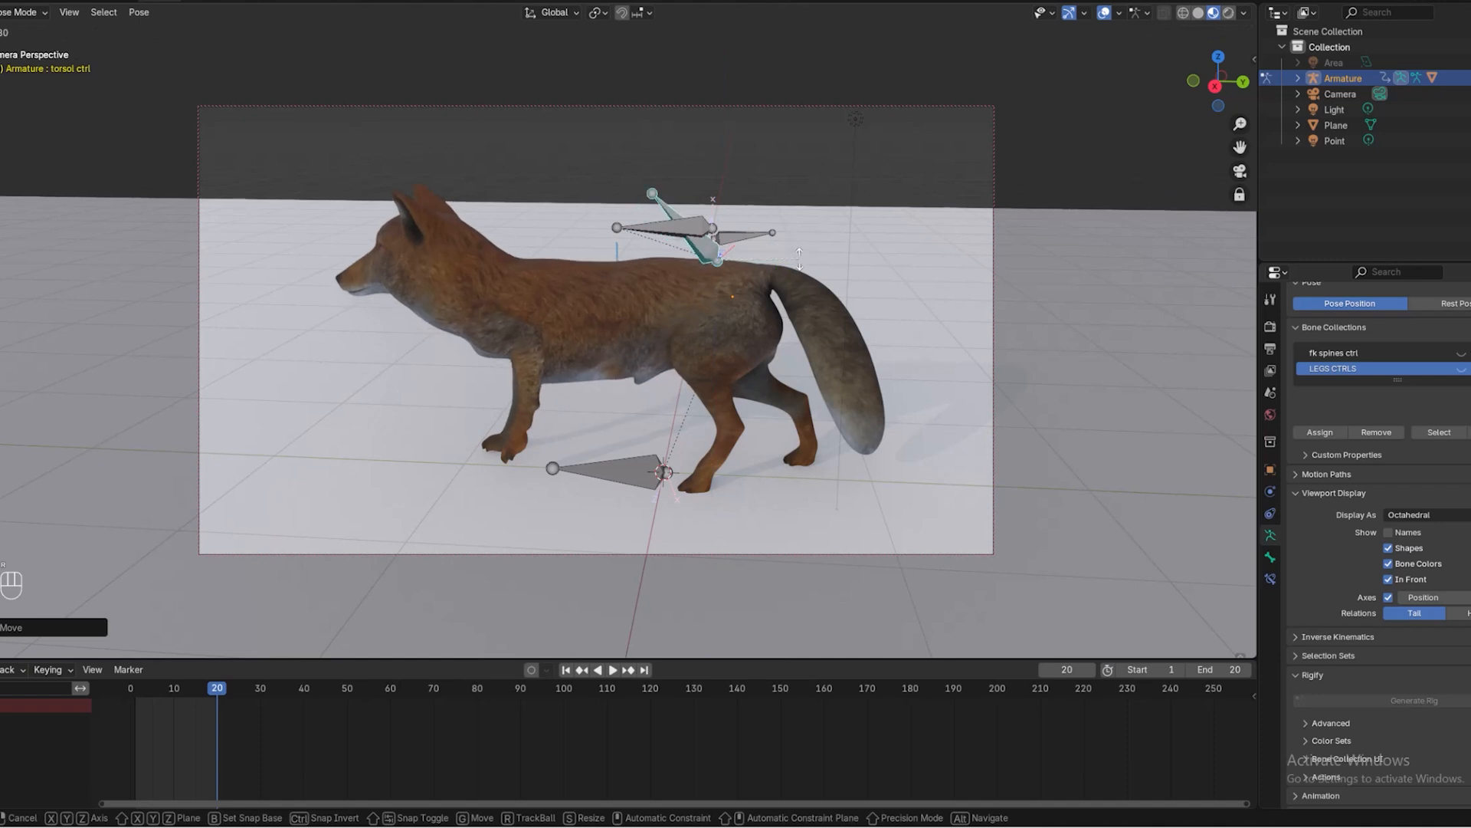
right_click(789, 242)
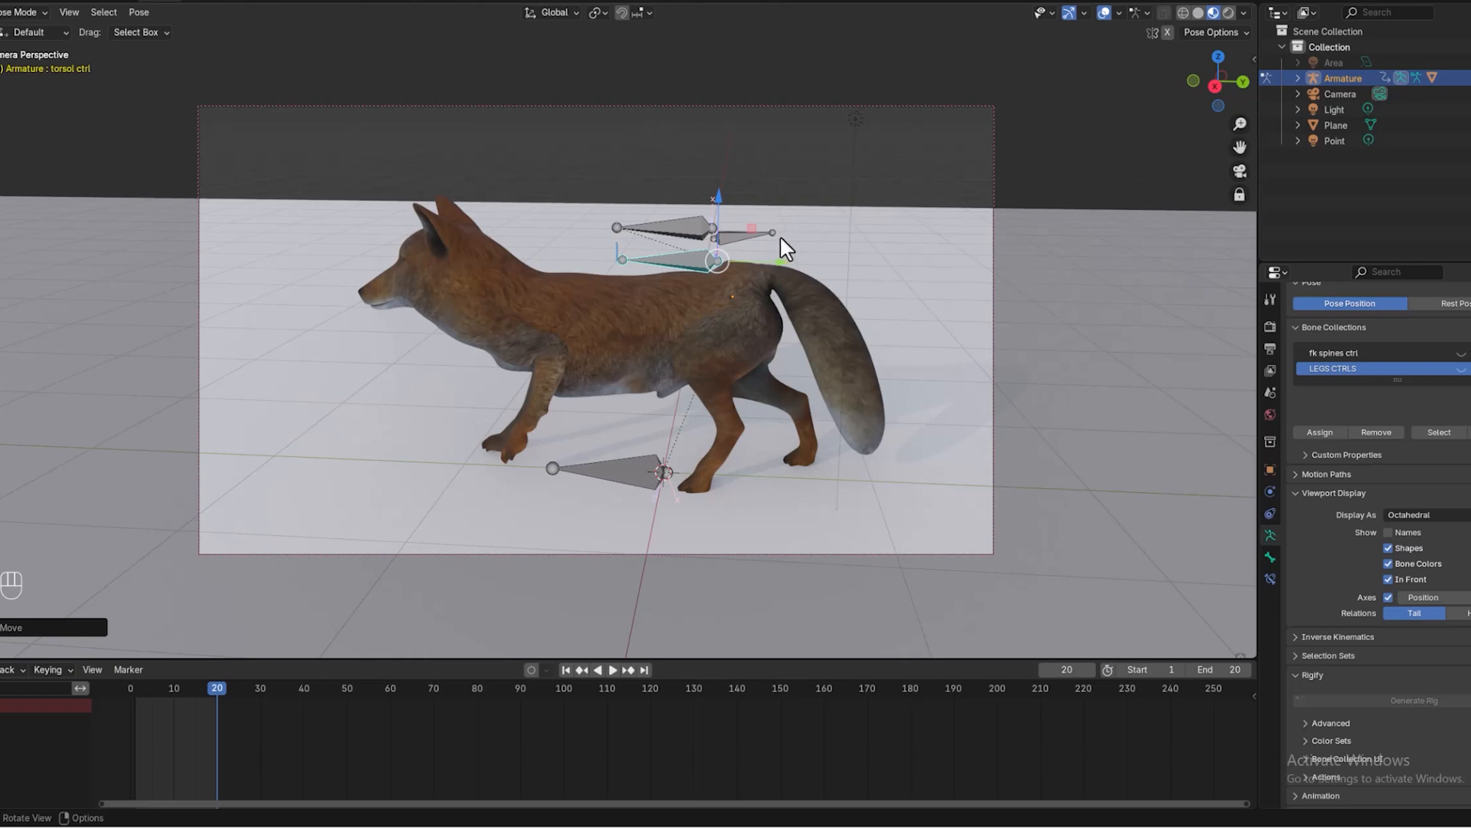
Step: Show the fk spines ctrl bone collection again in the viewport
mouse_move(1470, 369)
left_mouse_down()
mouse_move(1469, 351)
mouse_move(1469, 369)
left_mouse_up()
left_click(1463, 361)
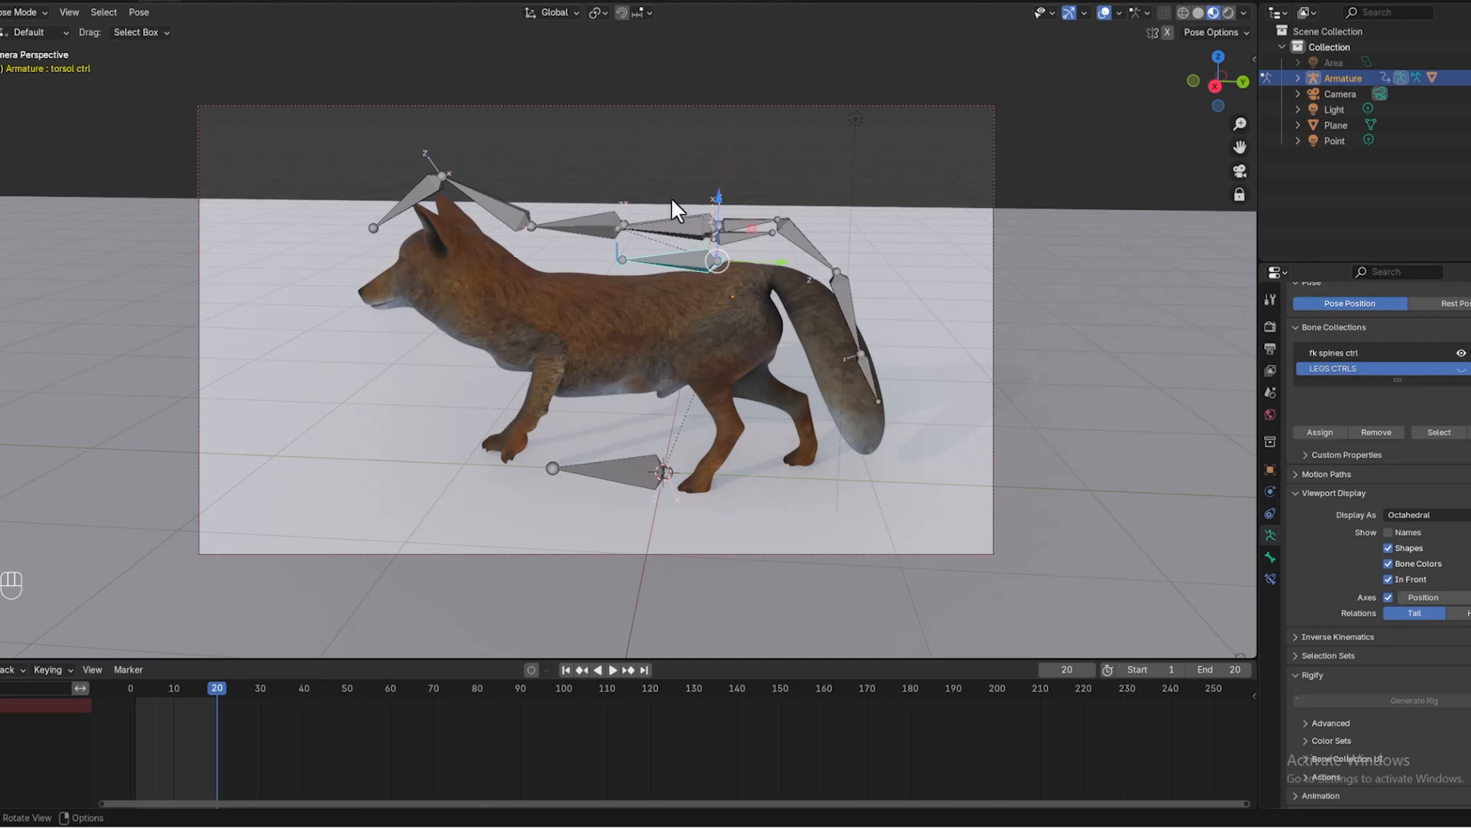
Step: Parent the spine1.001 control bone to the torso control bone in Edit Mode with Keep Offset
left_click(706, 213)
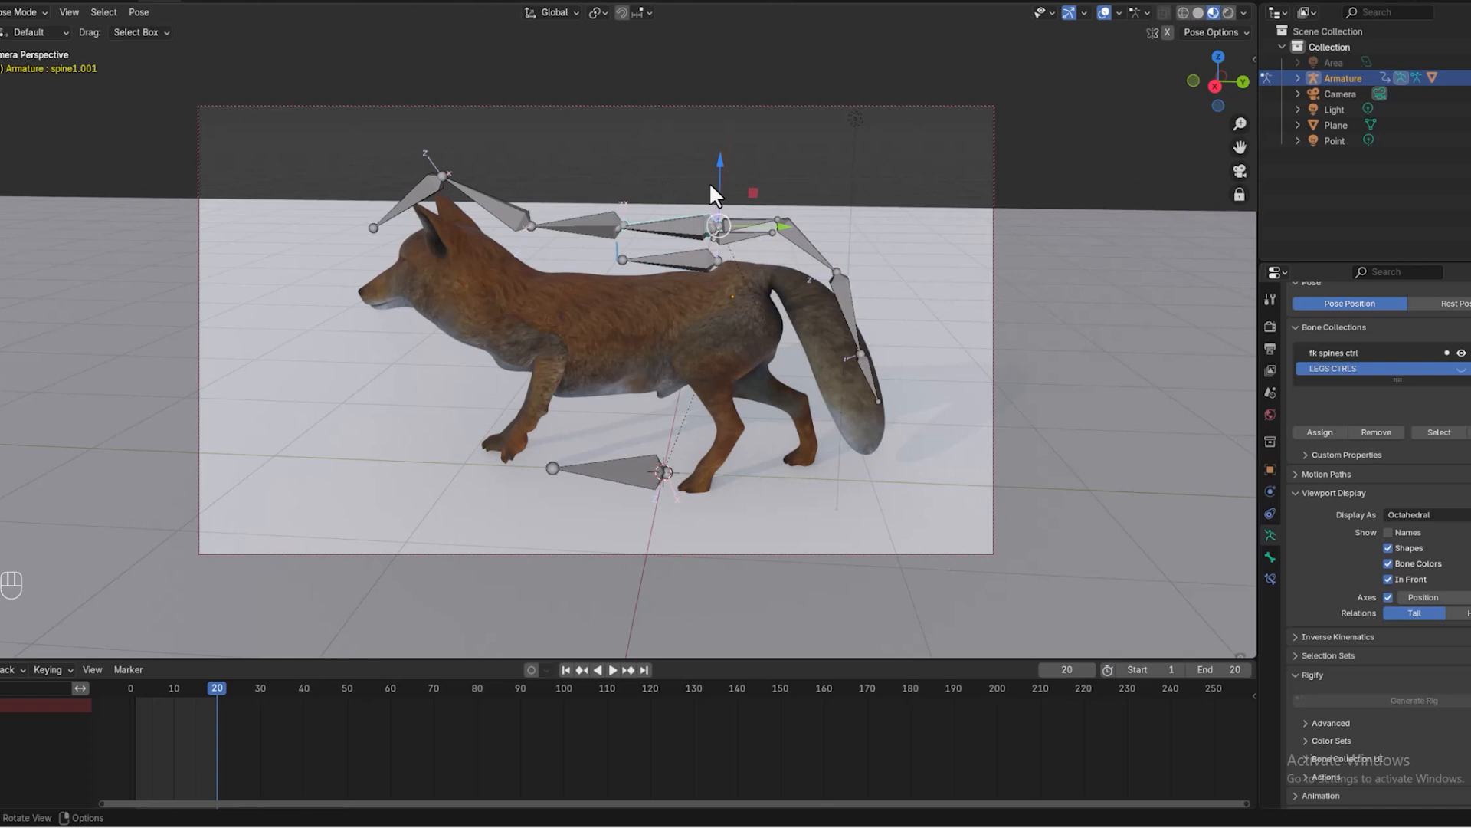
left_click(689, 259, "shift")
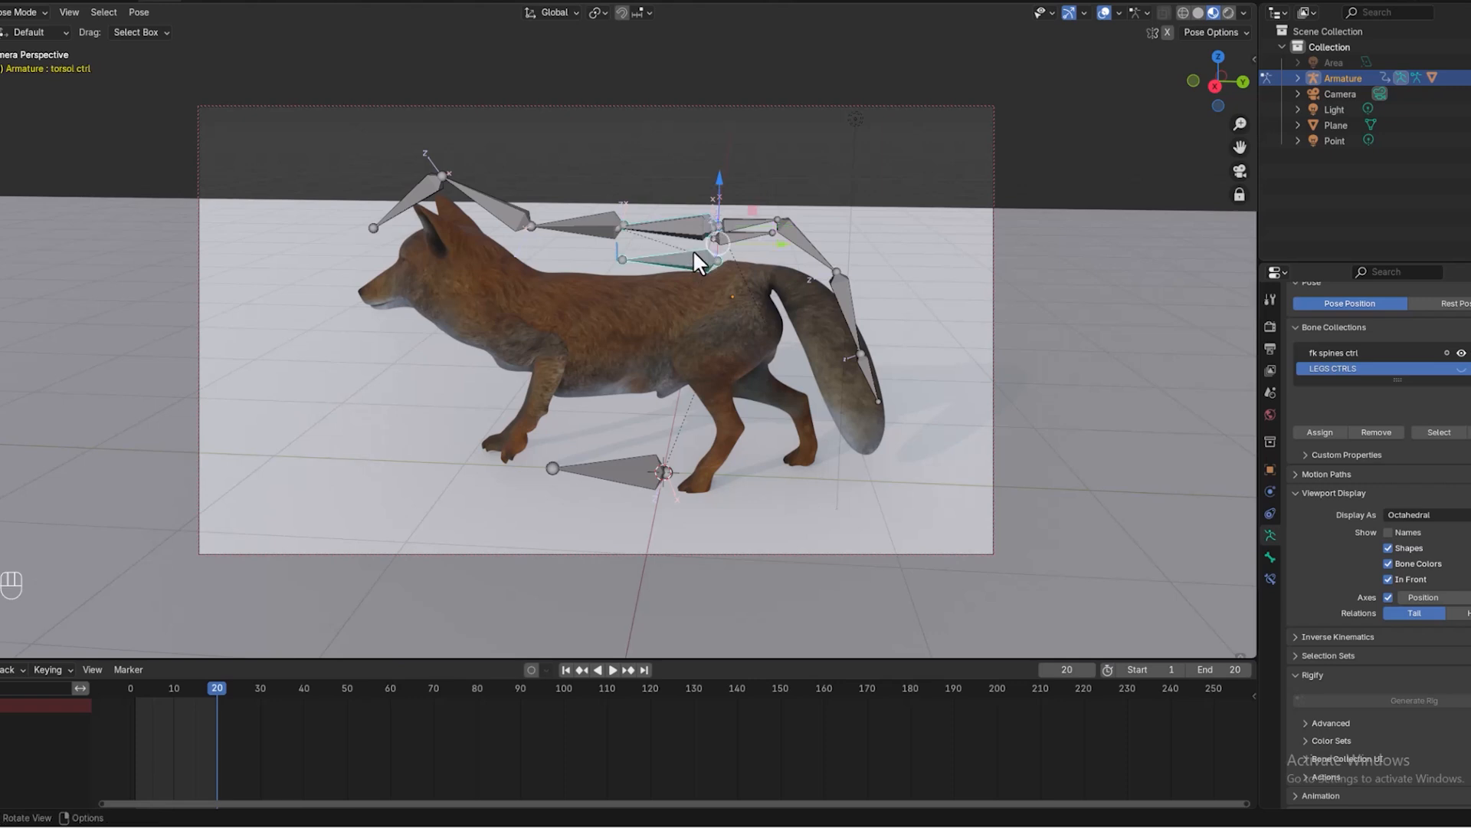
key("ctrl+p")
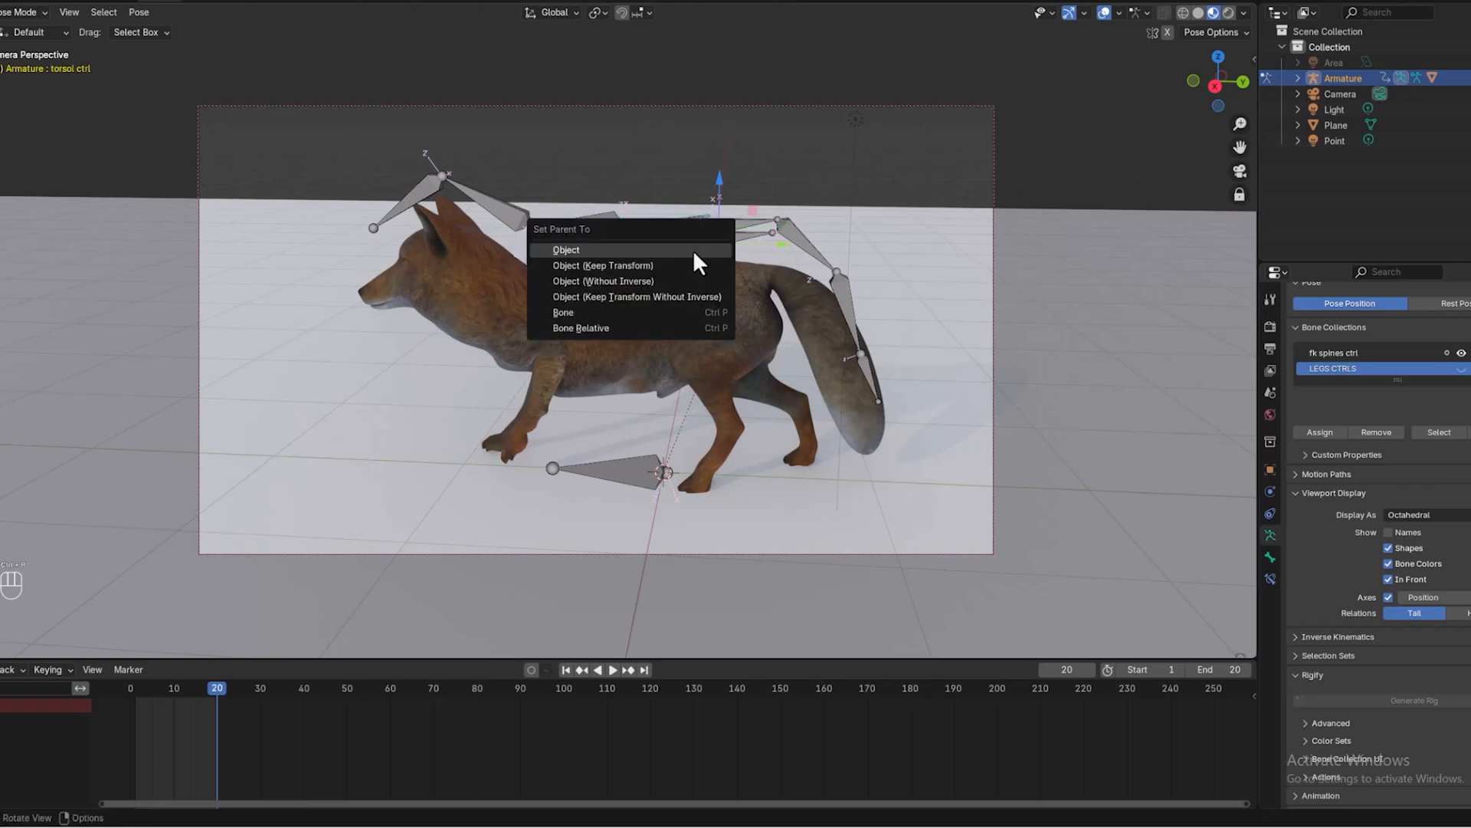
left_click(694, 251)
left_click(16, 13)
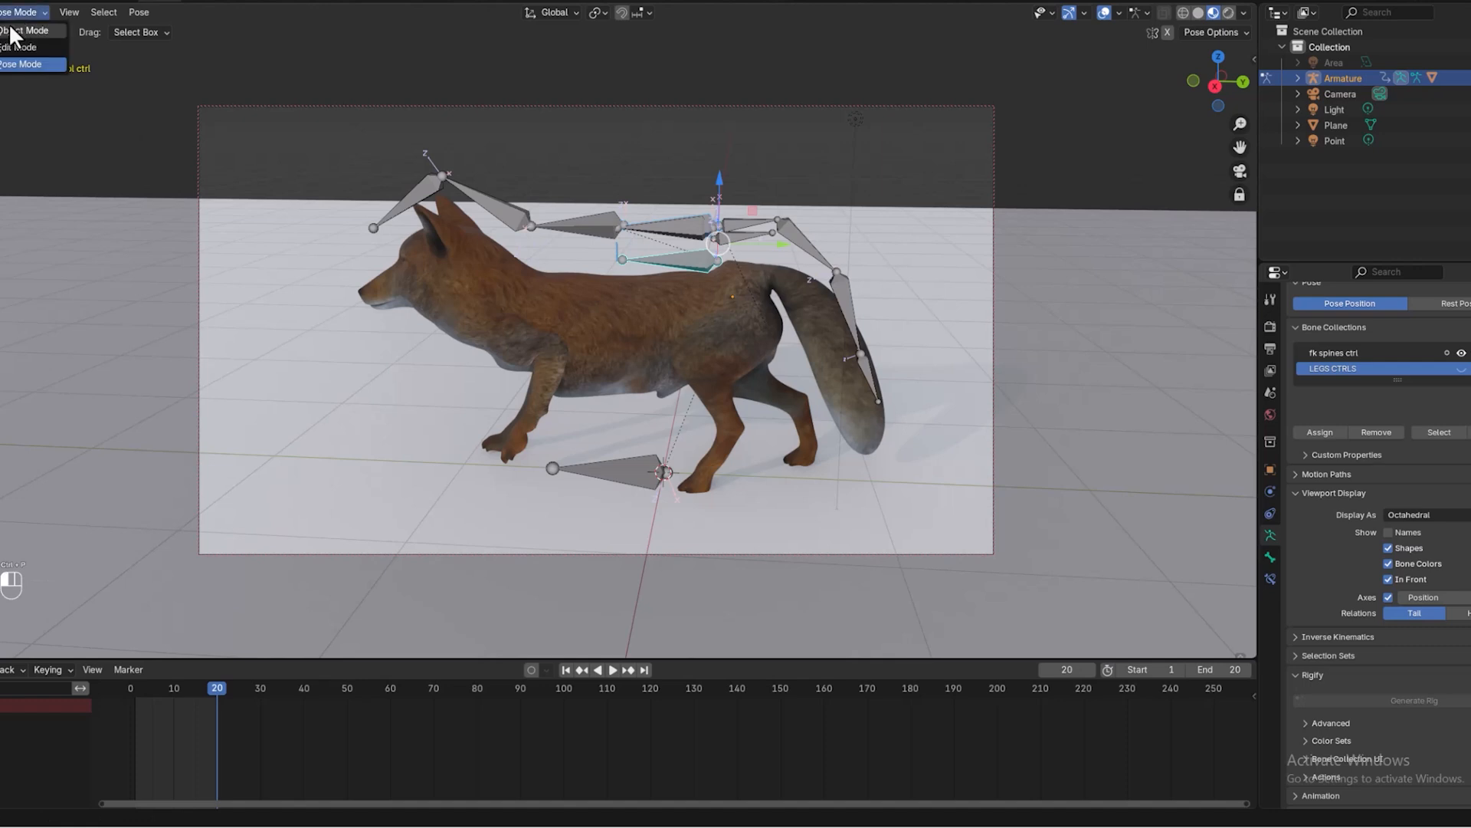
left_click(17, 12)
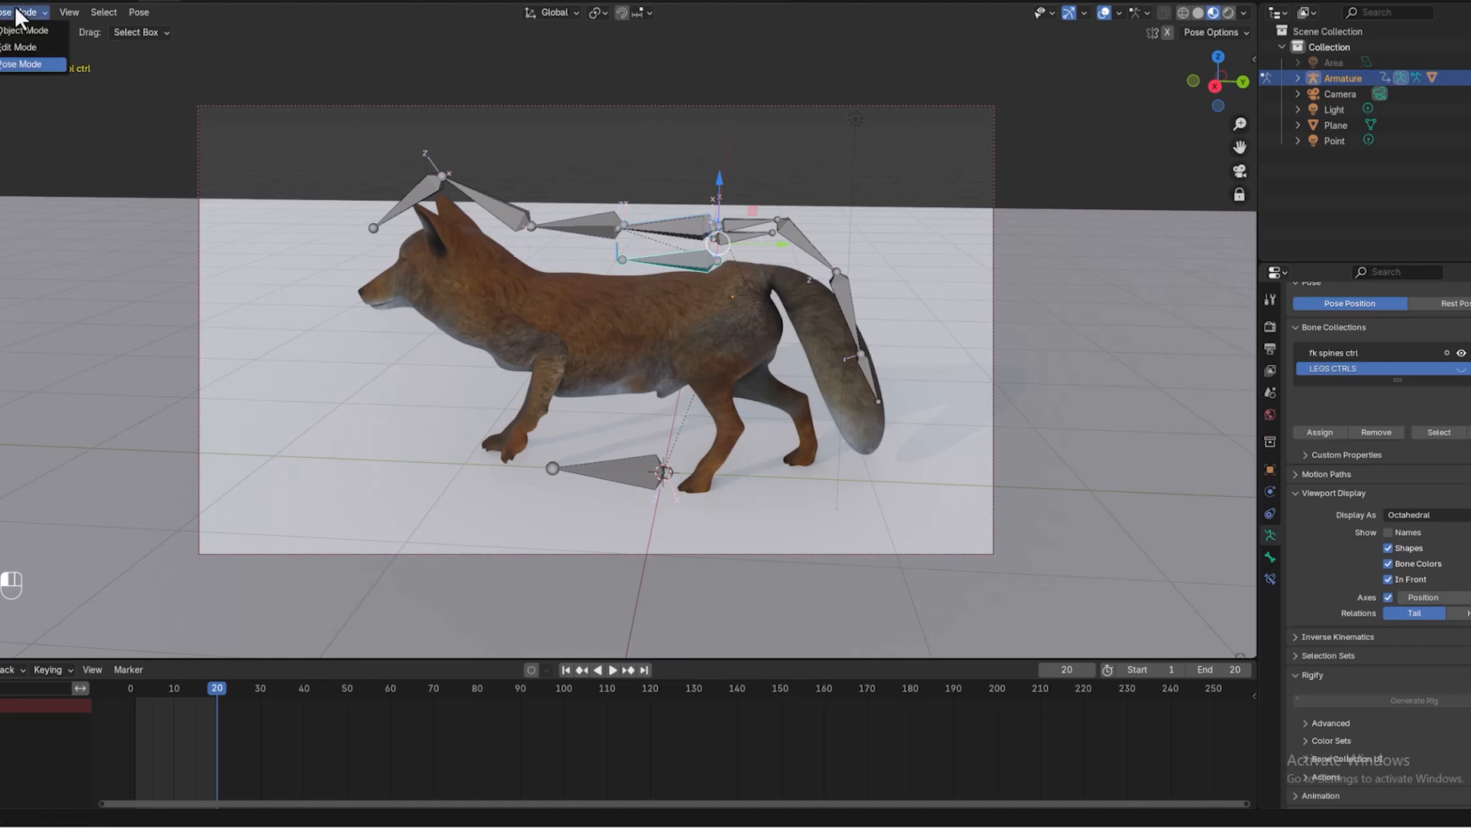
left_click(24, 48)
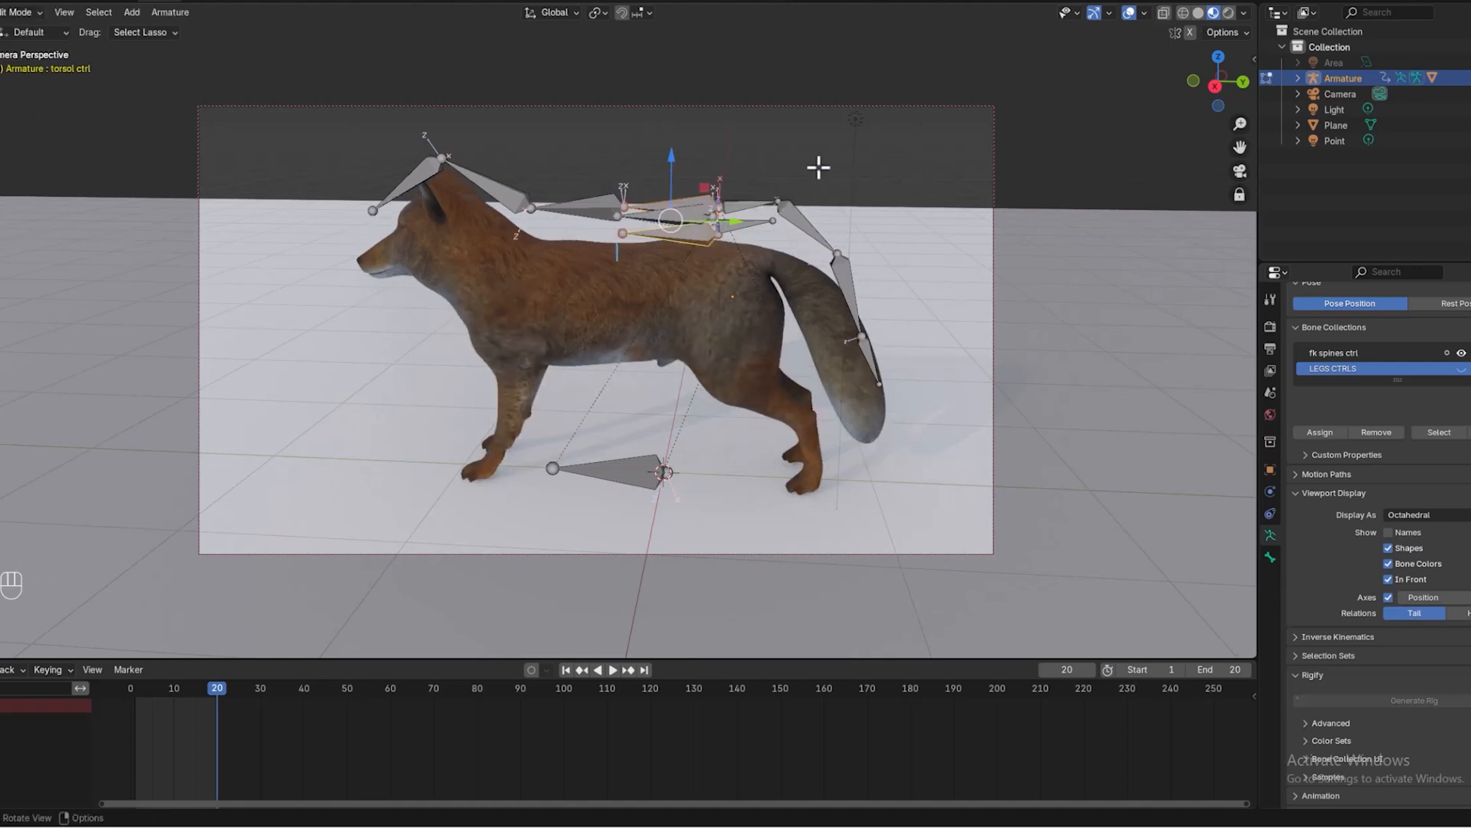
key("ctrl")
key("ctrl+p")
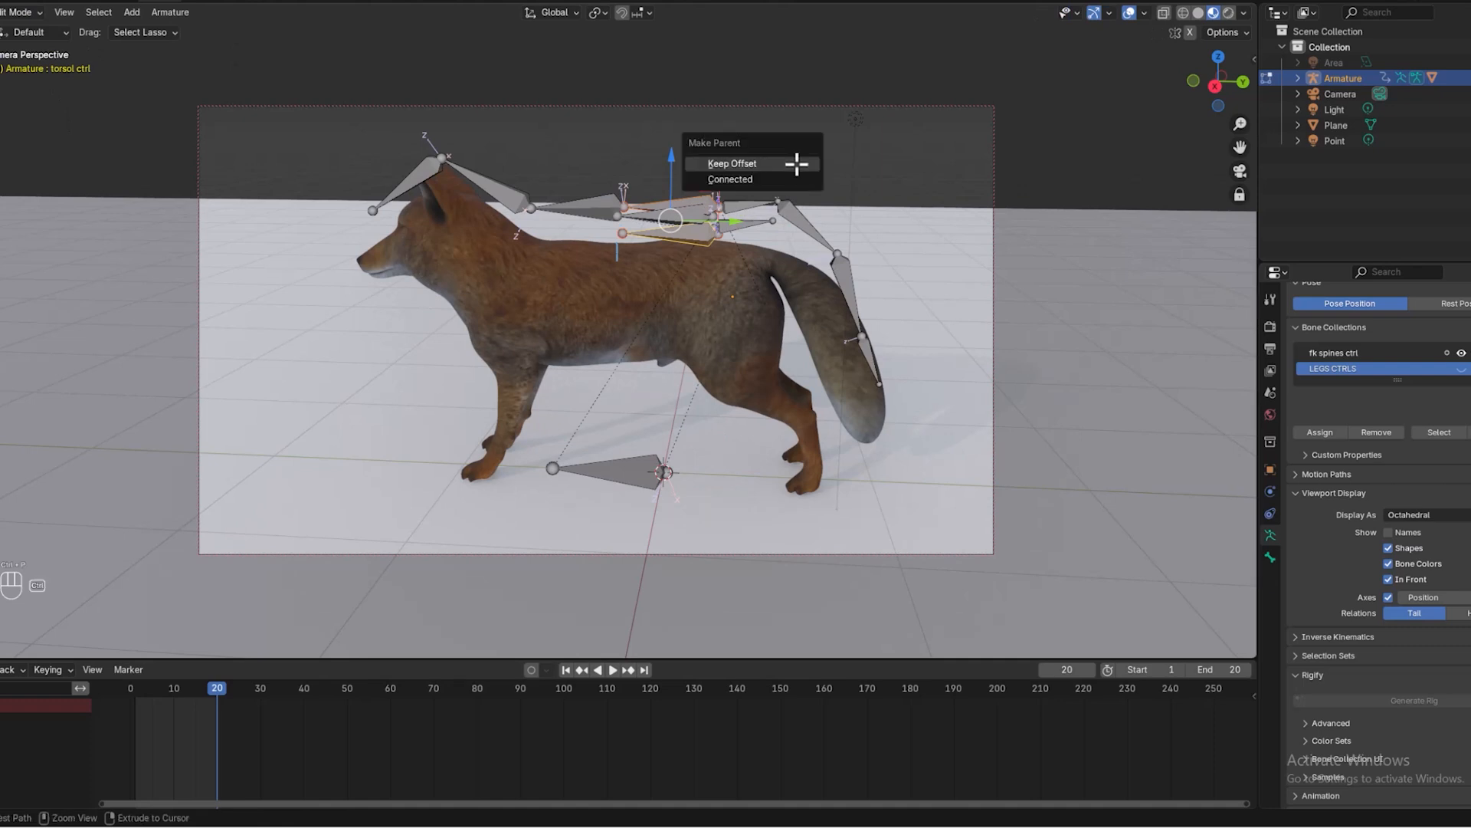
left_click(781, 164)
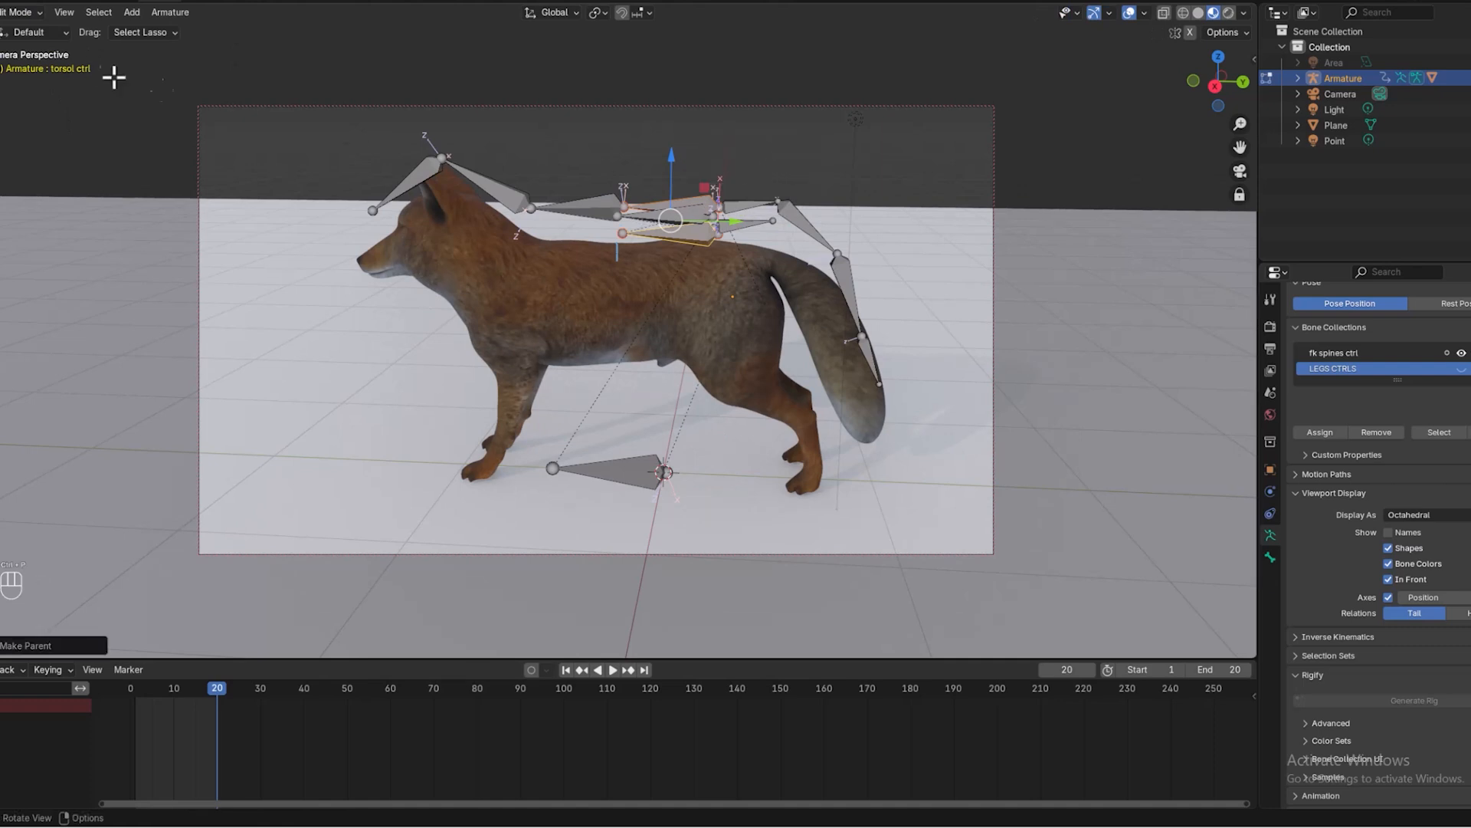
Step: Try a rotation of the torso control in Pose Mode, and hide the fk spines ctrl bone collection
left_click(11, 12)
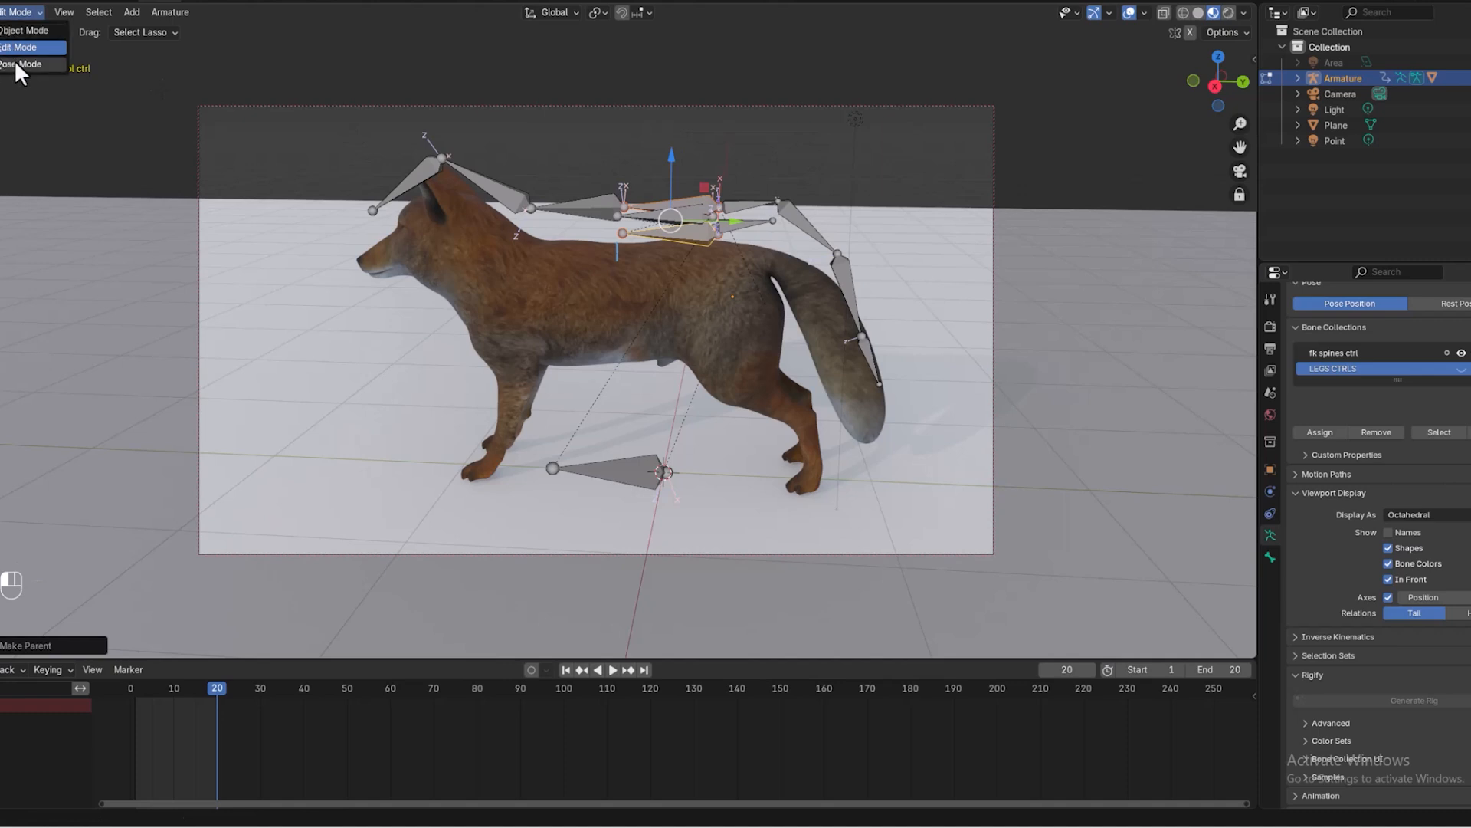
left_click(23, 64)
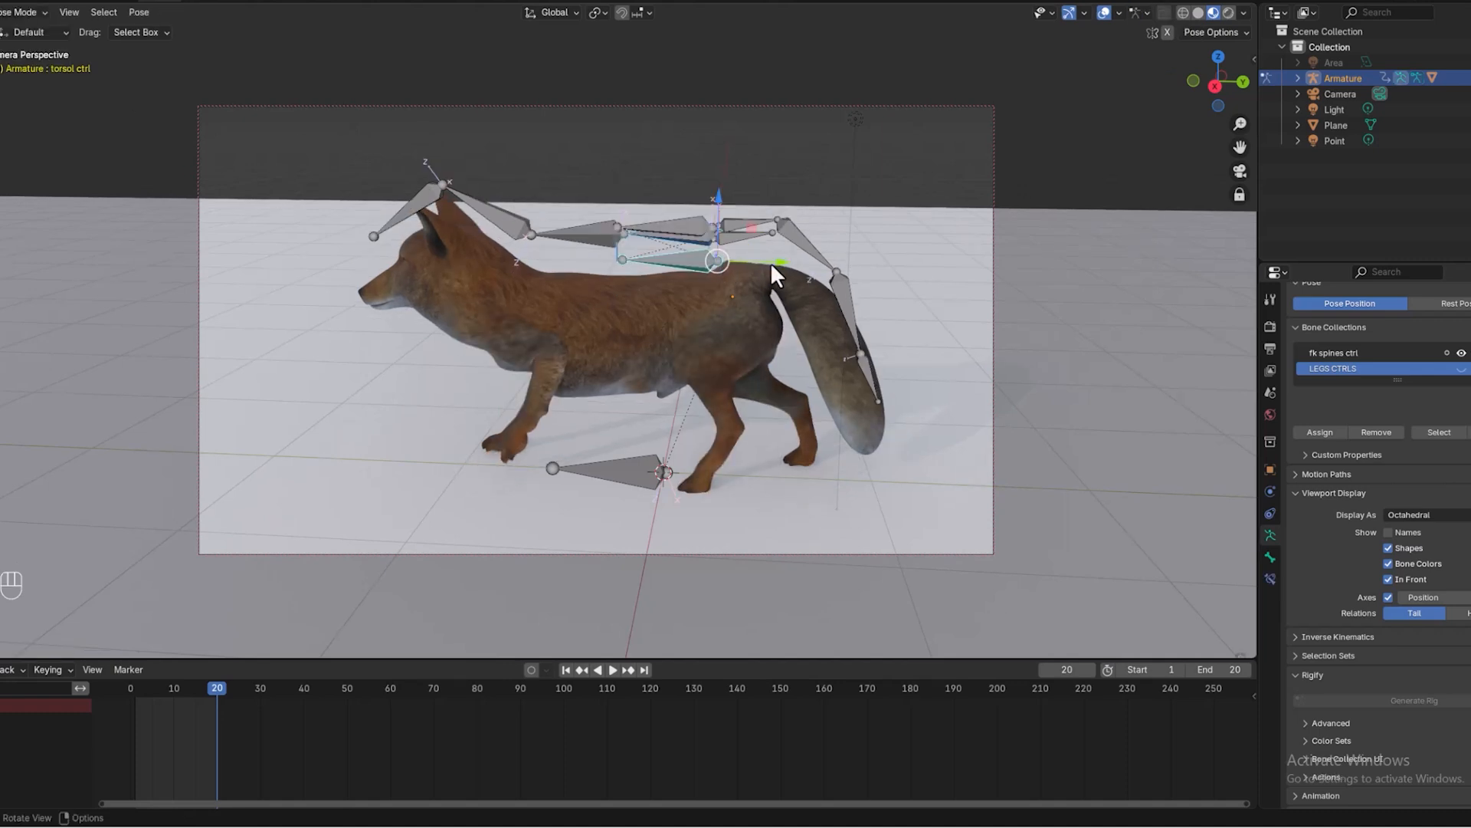
key("r")
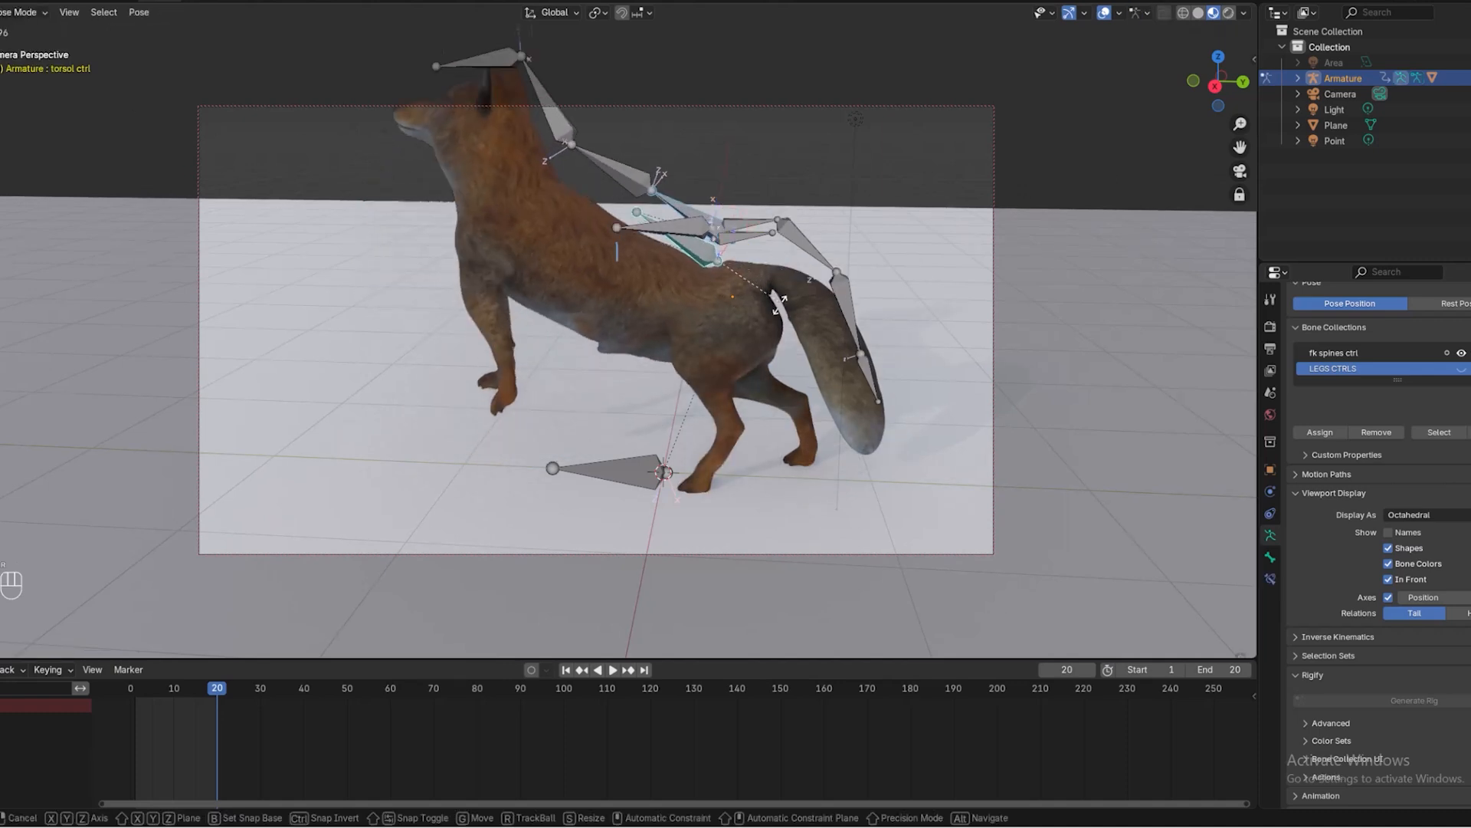
left_click(741, 253)
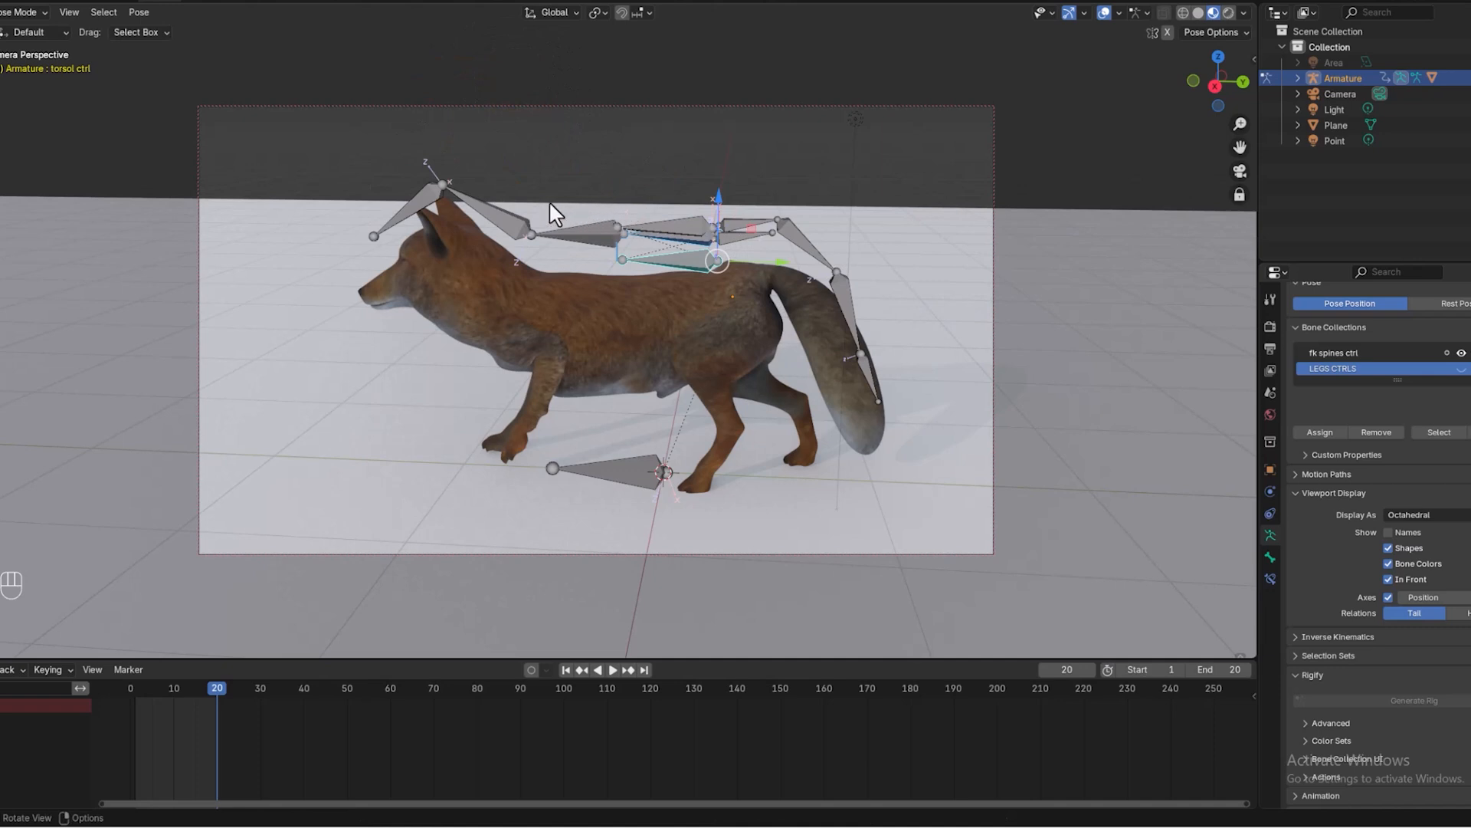
left_click(1461, 354)
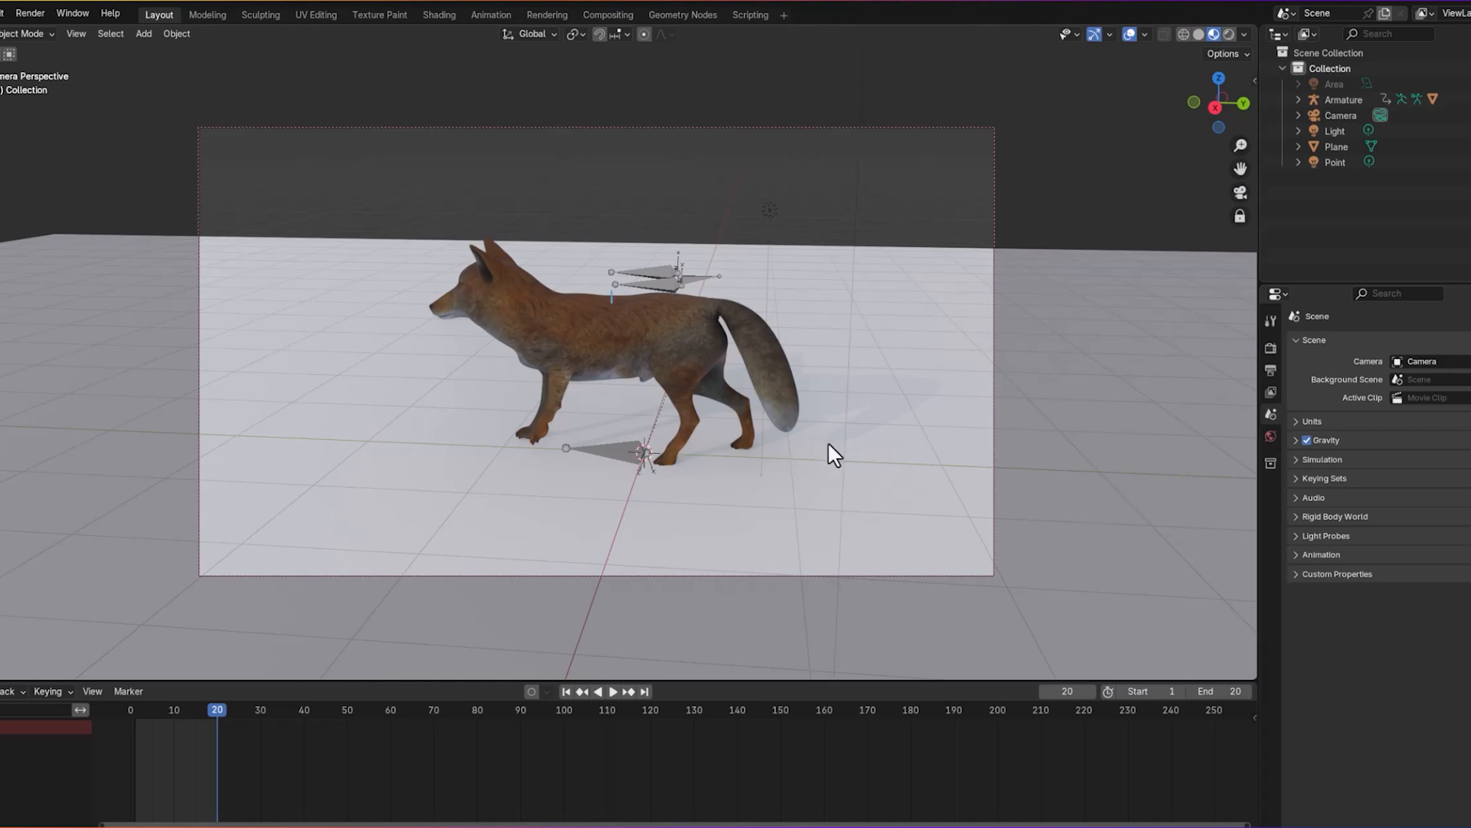
Step: Add a mesh circle in top view and scale it up into a large ring around the whole fox
left_click(603, 454)
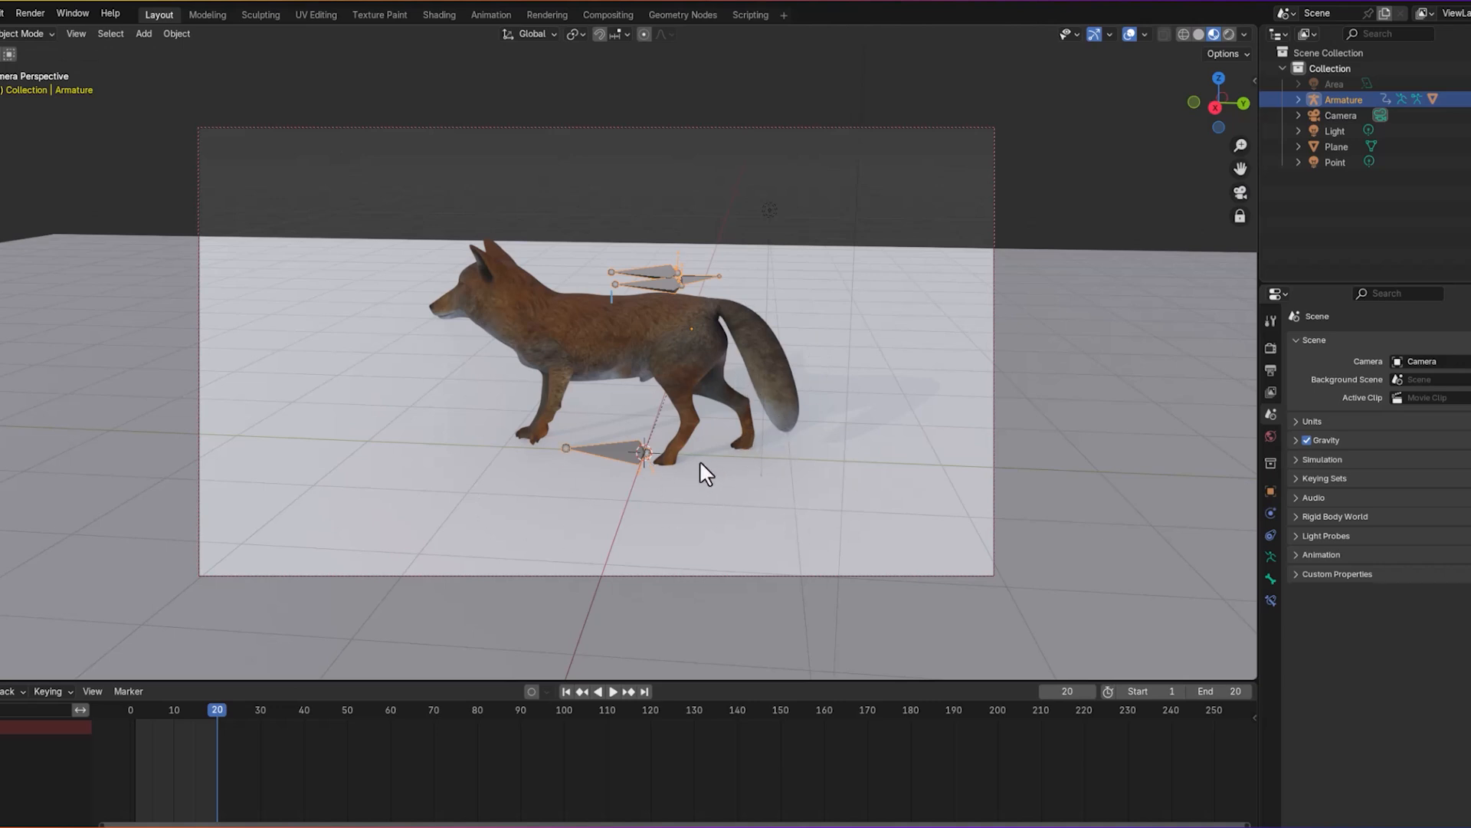
left_click(836, 292)
key("KP_7")
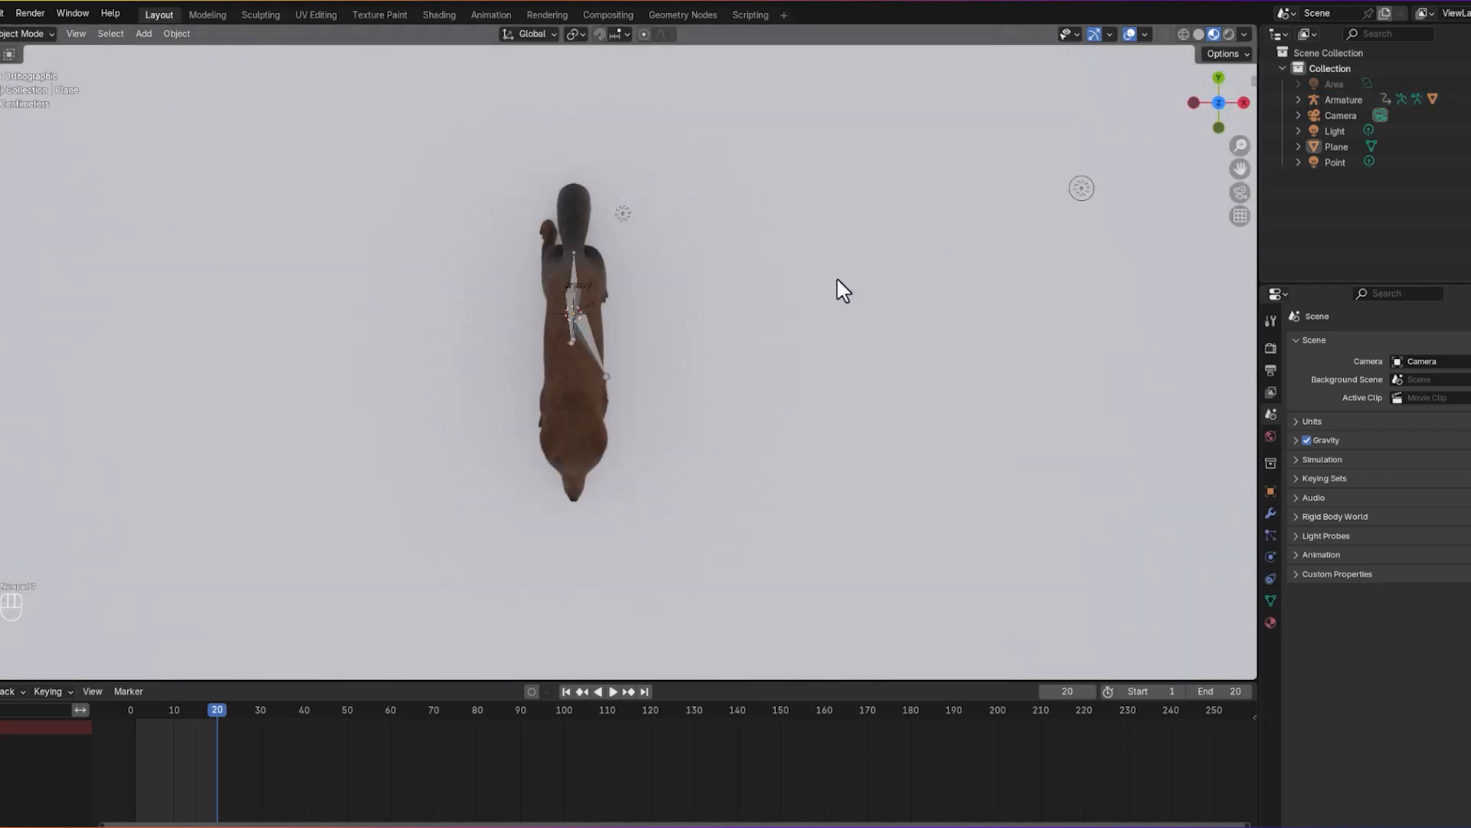
key("shift+a")
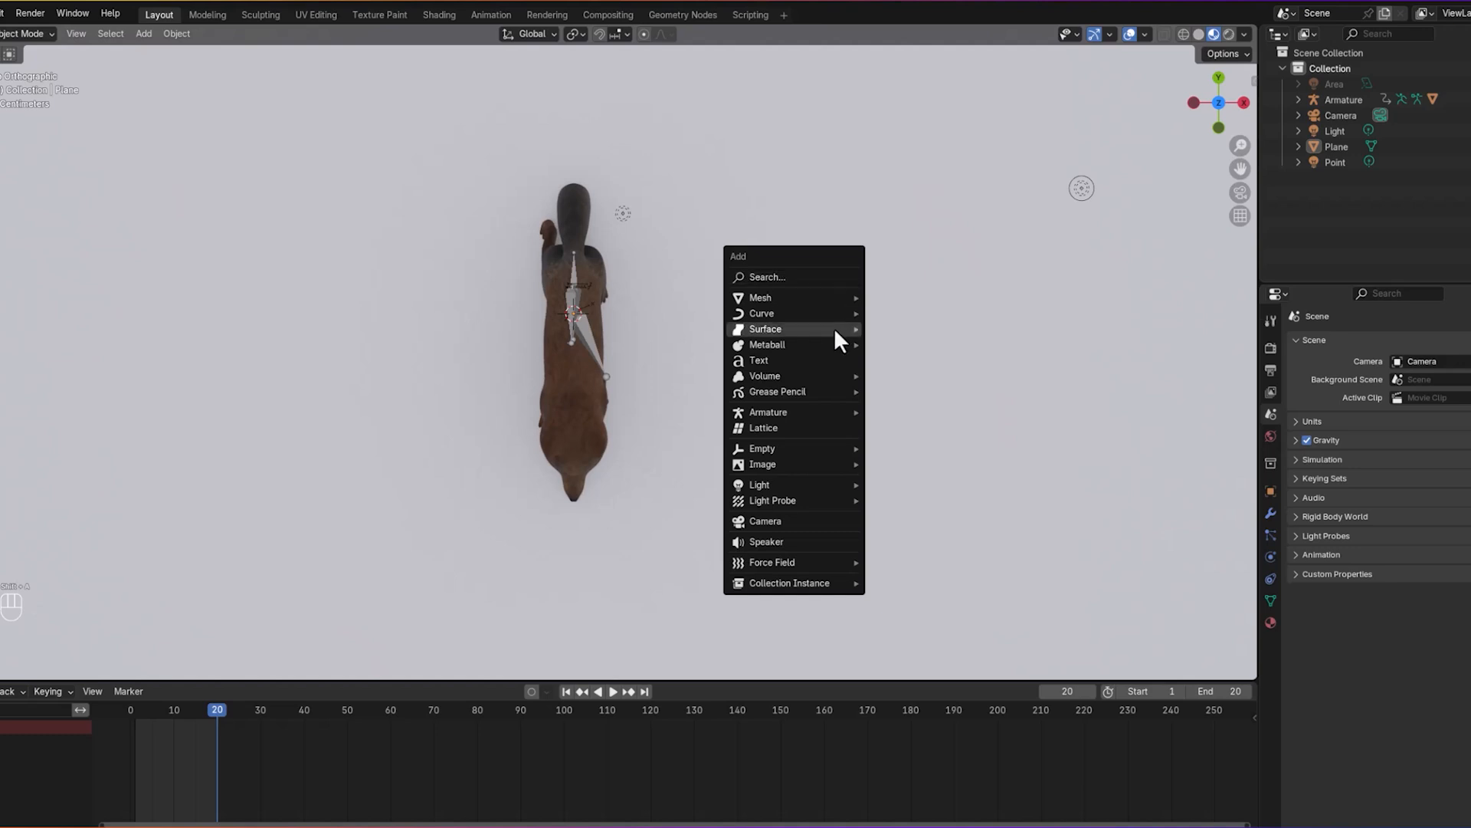
mouse_move(834, 297)
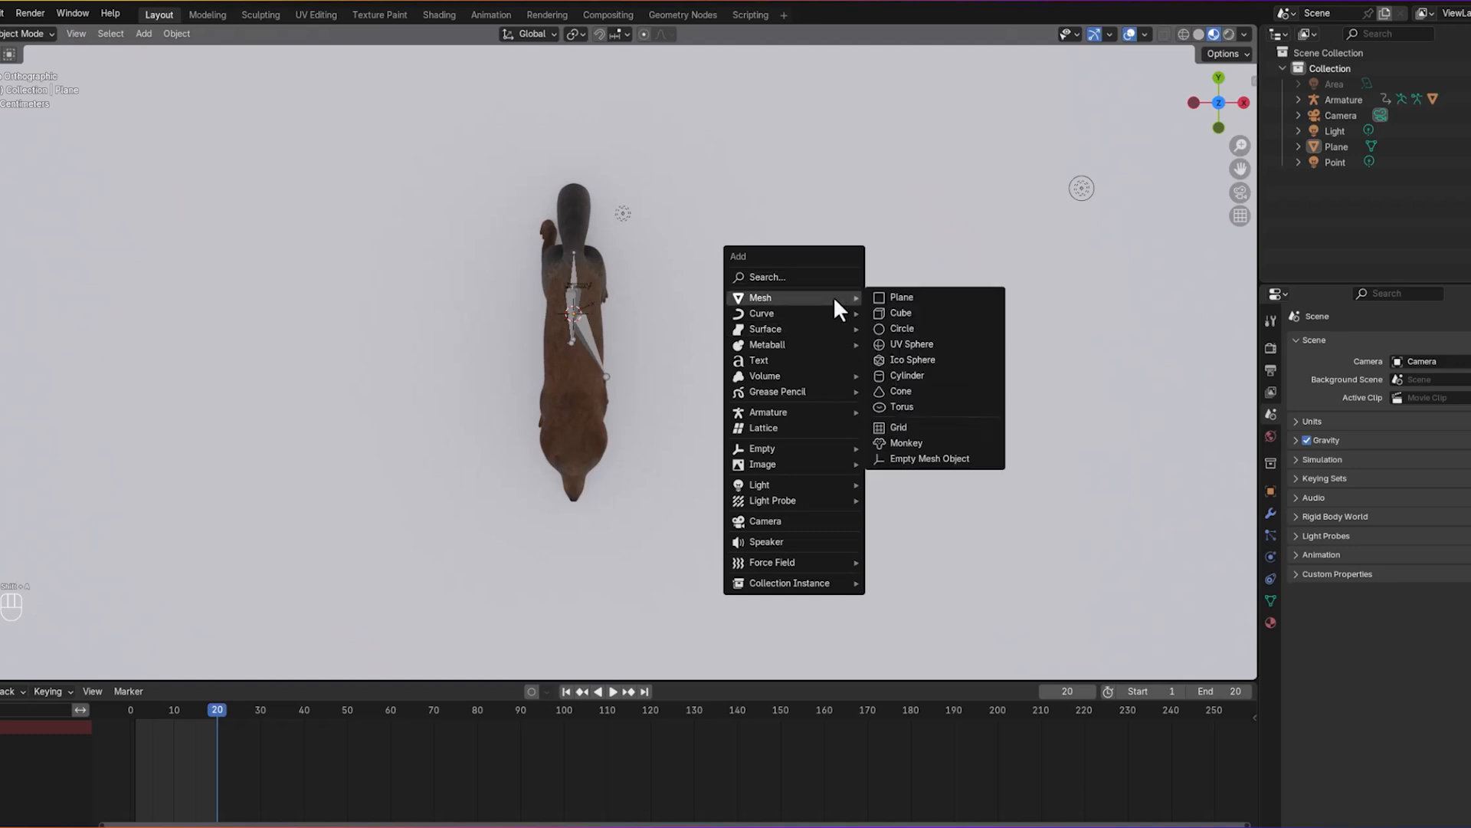
left_click(956, 337)
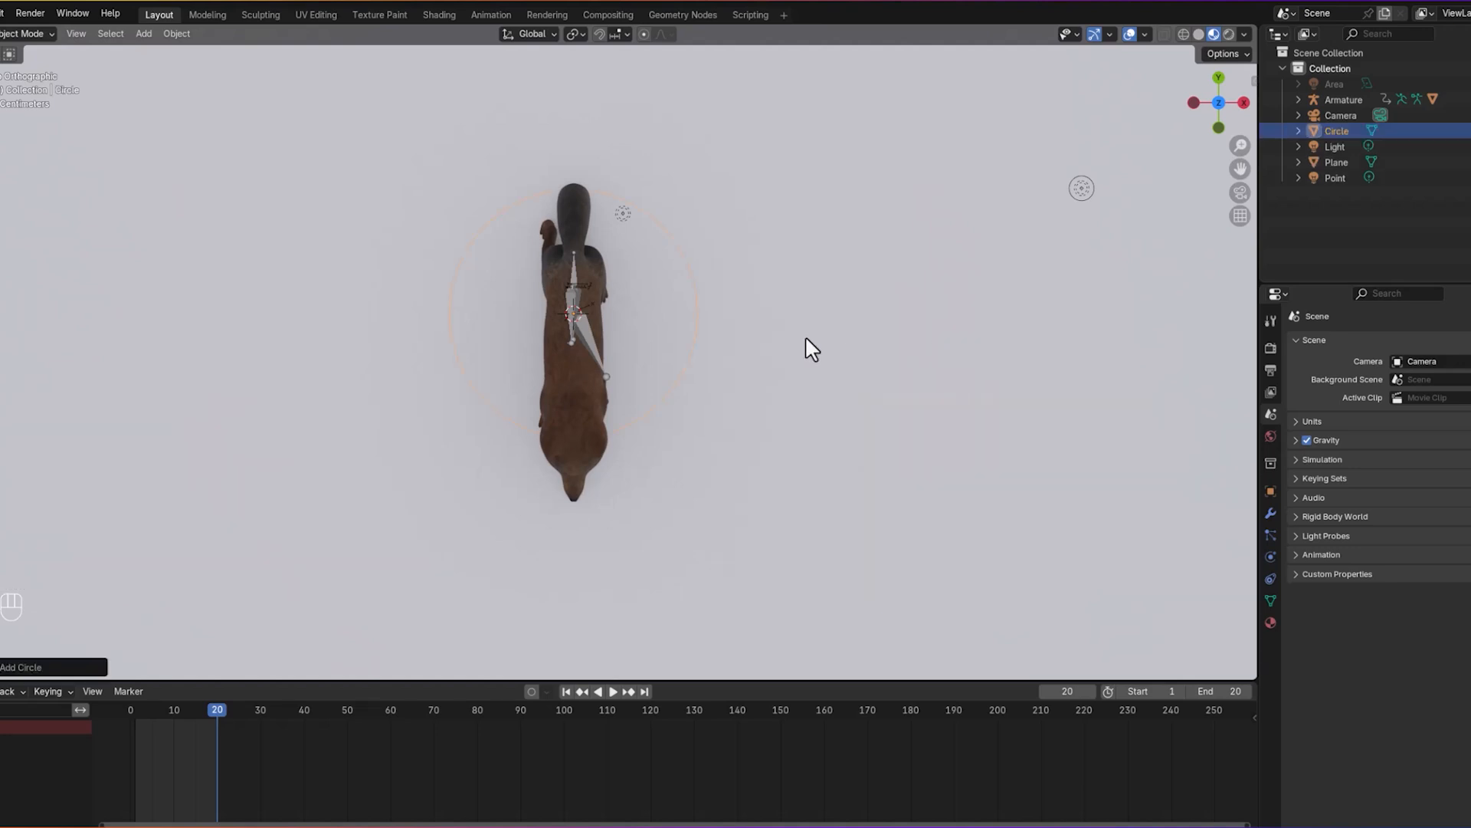
key("s")
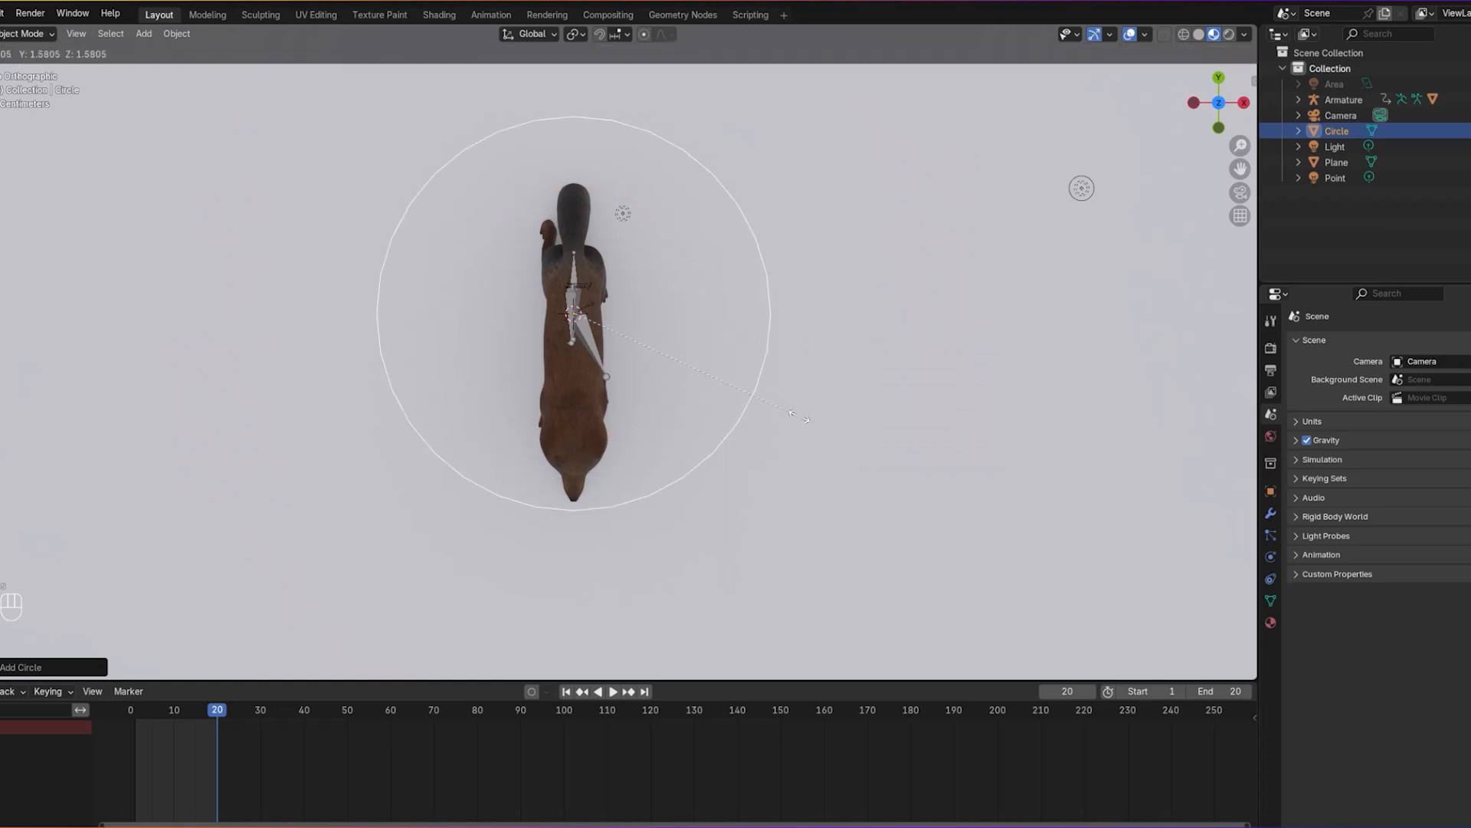
left_click(940, 474)
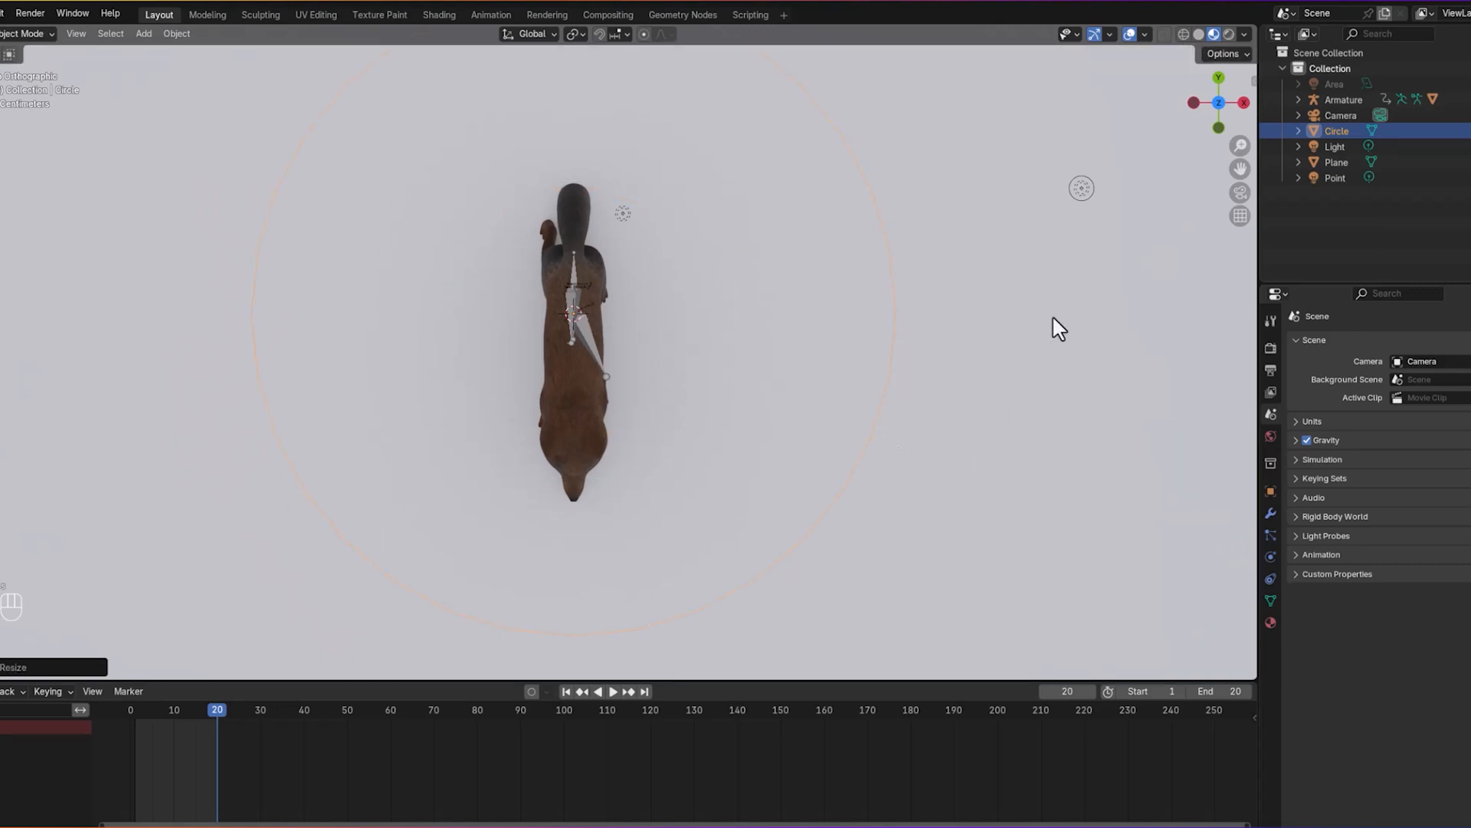
Step: Edit the circle mesh and pull its vertex ahead of the fox's nose about 2.4 m forward into a long point
scroll(1051, 315, "down", 1)
scroll(1052, 315, "down", 2)
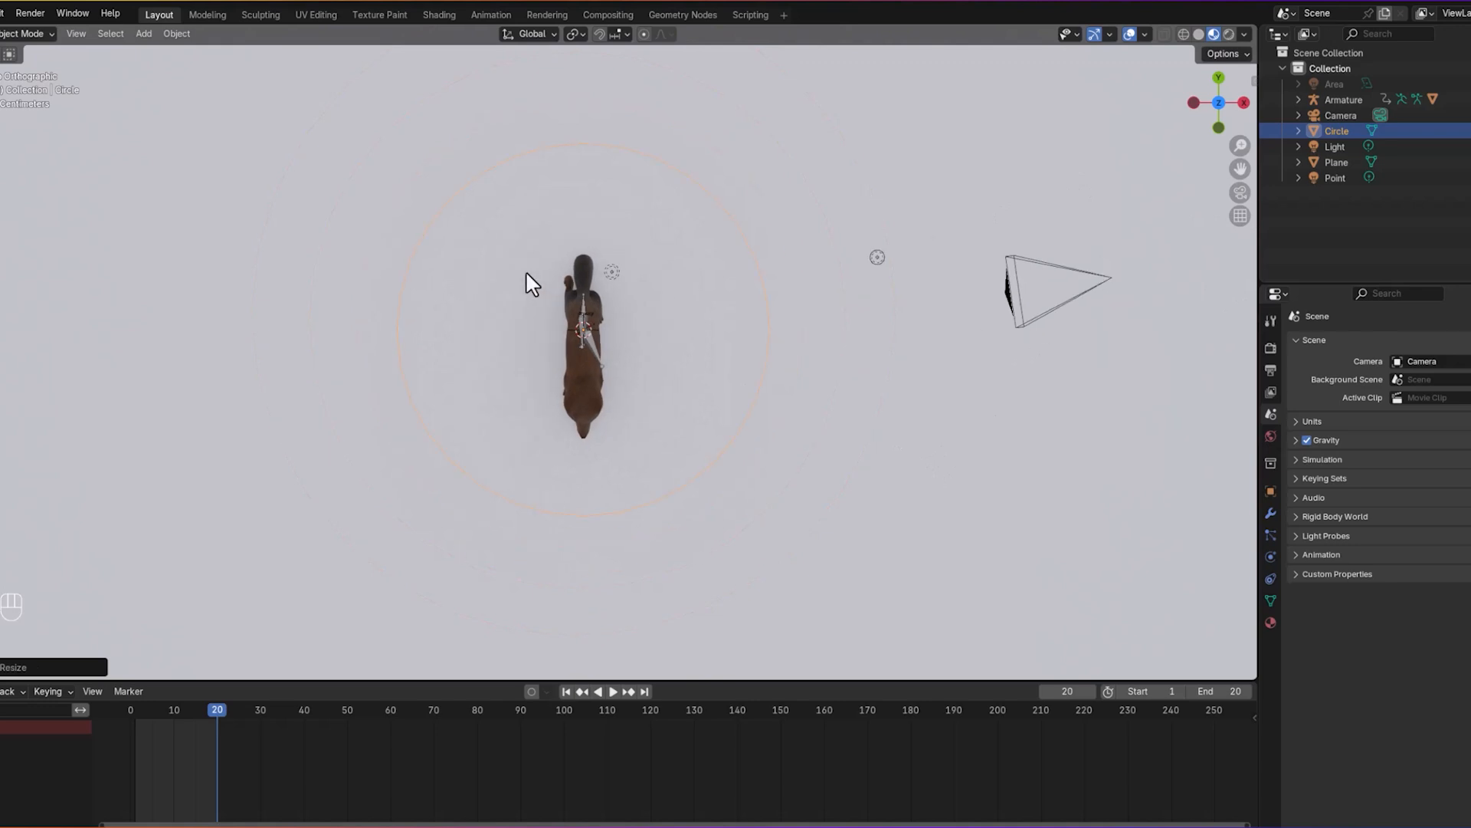
left_click(23, 34)
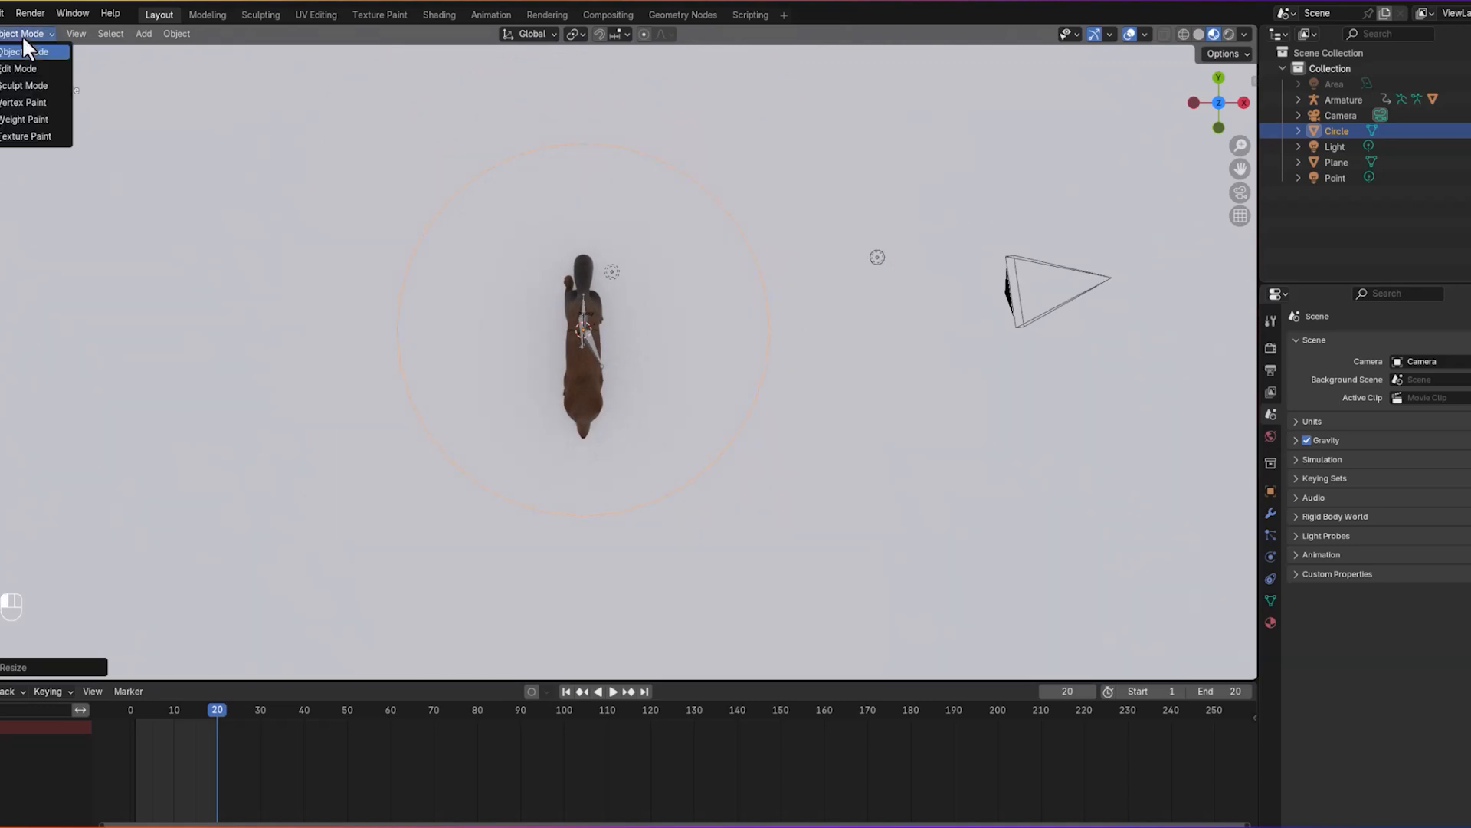
left_click(25, 68)
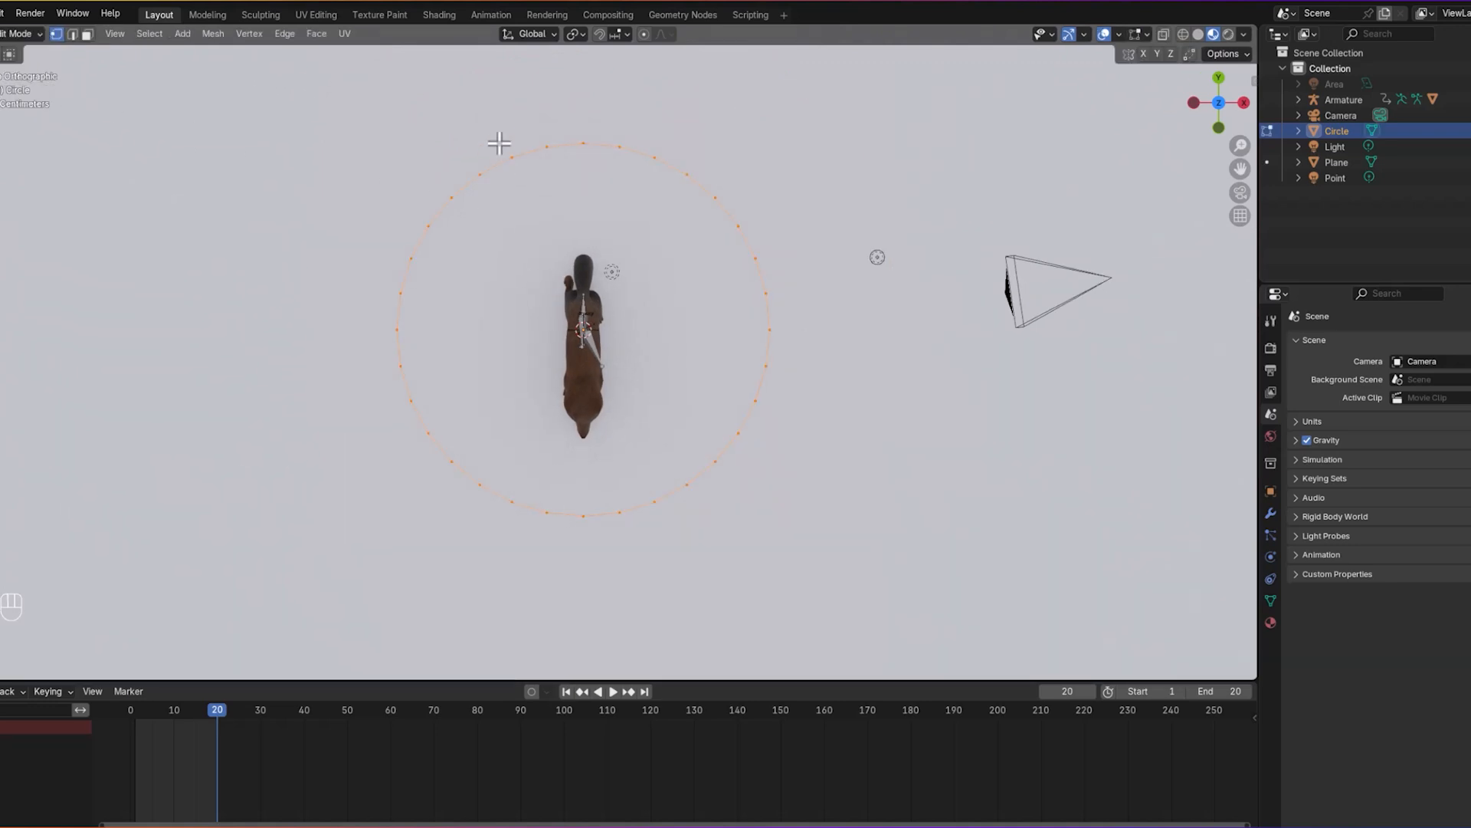
left_click_drag(571, 131, 600, 154)
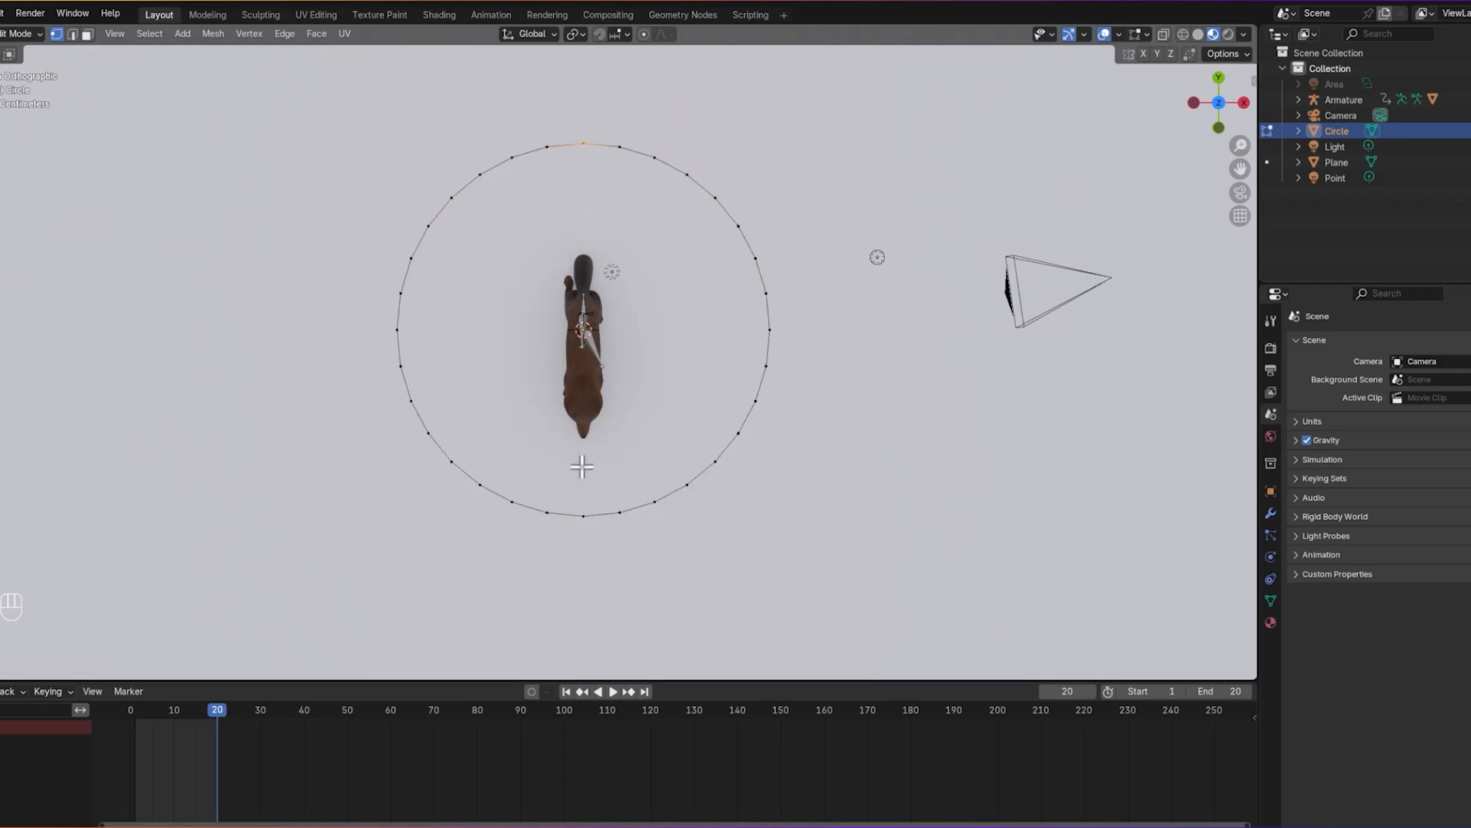
left_click(584, 515, "shift")
left_click(584, 516)
key("g")
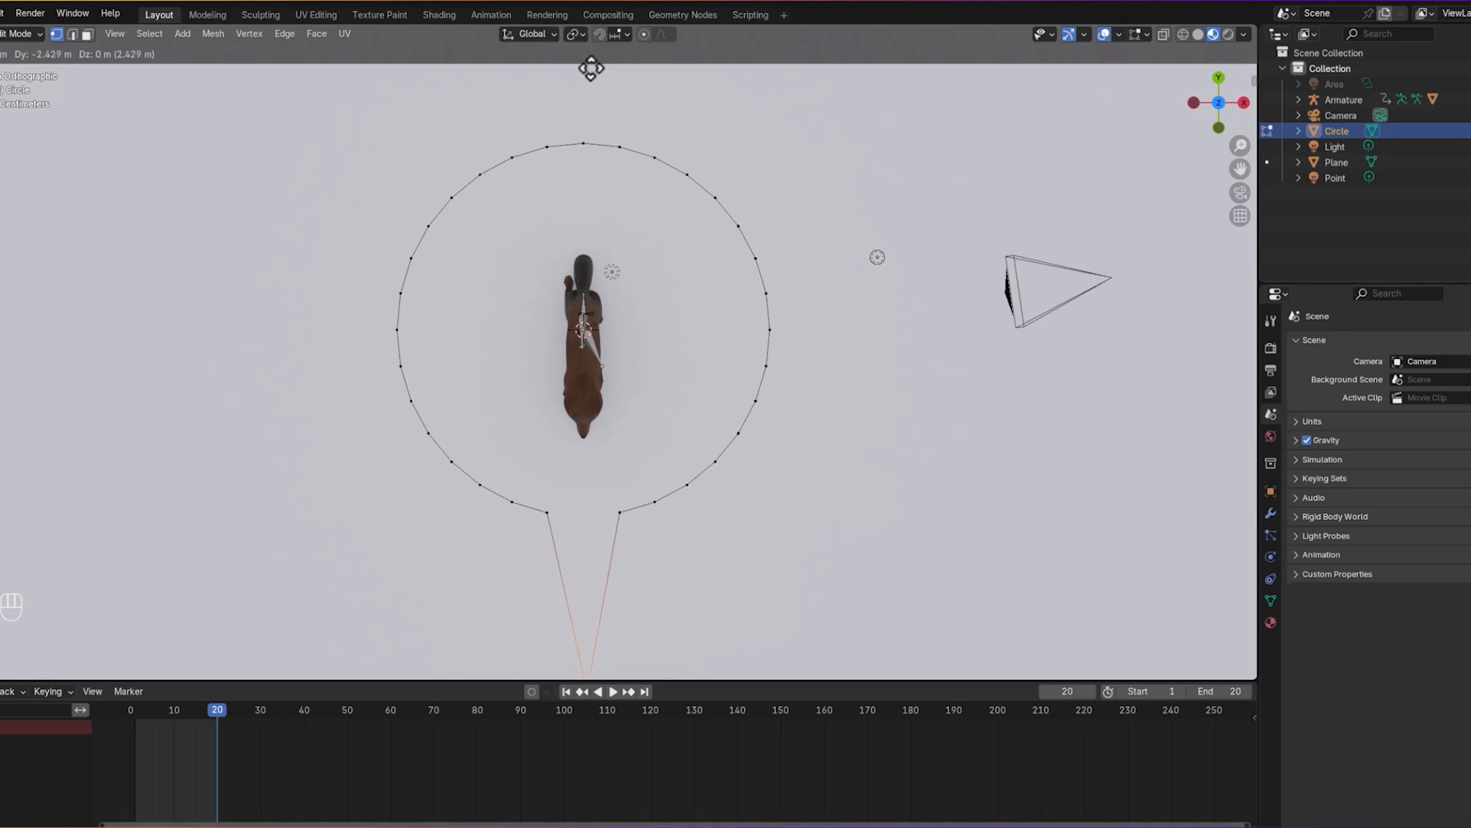
left_click(613, 8)
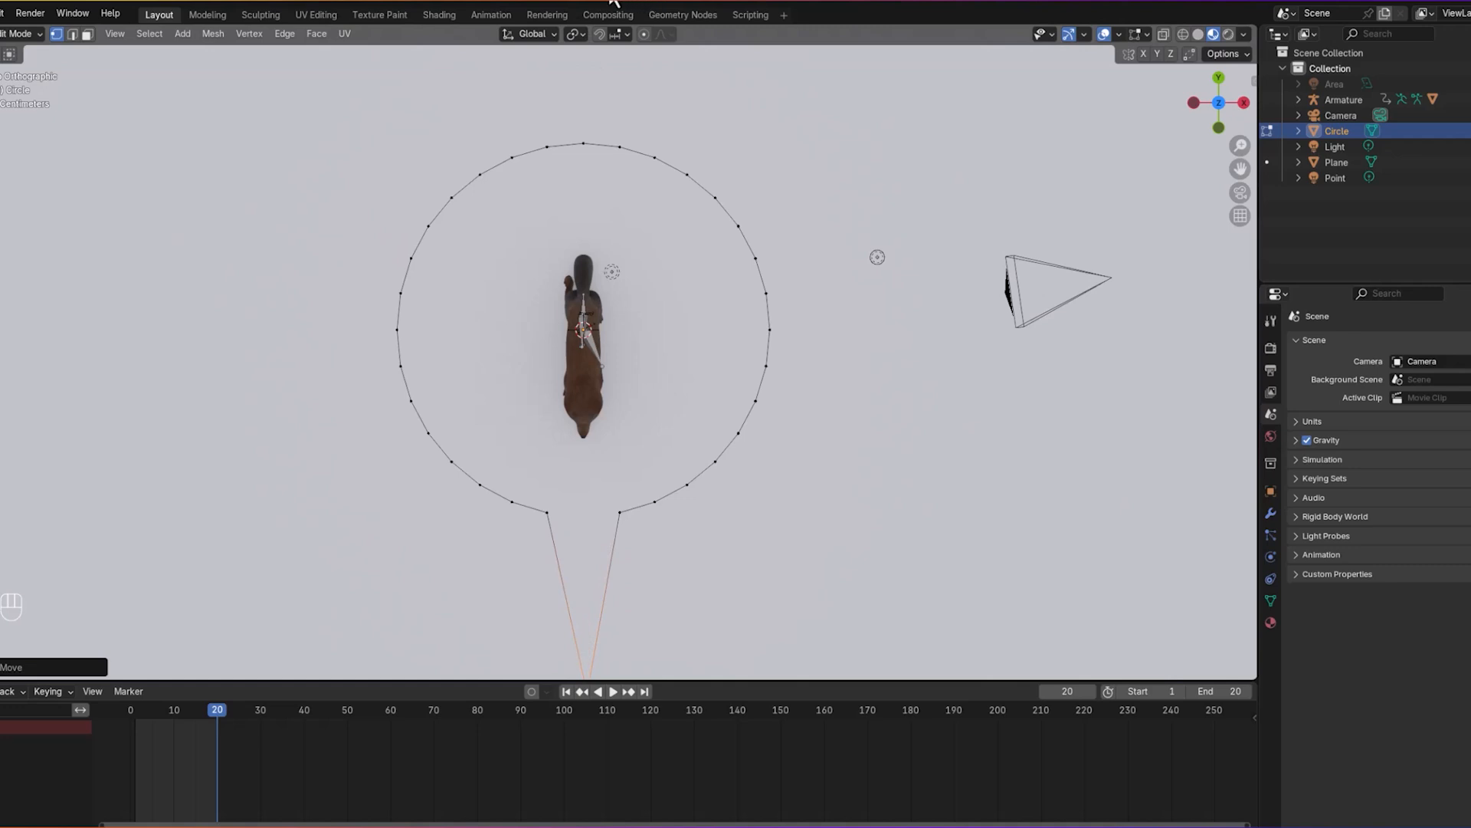
Step: Pull a vertex on the circle's +X side outward to form a short side point
scroll(717, 230, "down", 1)
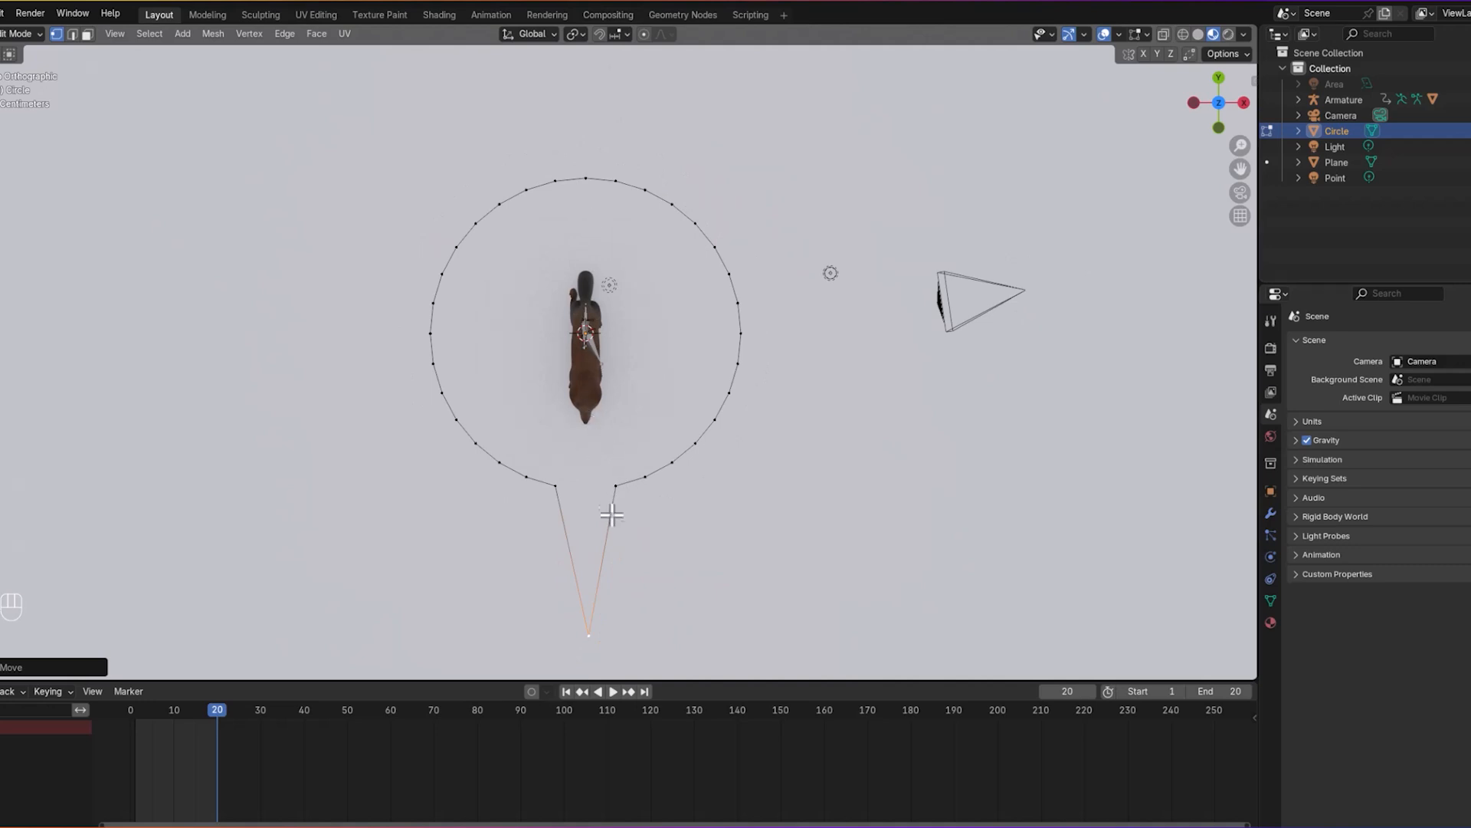
left_click(747, 306)
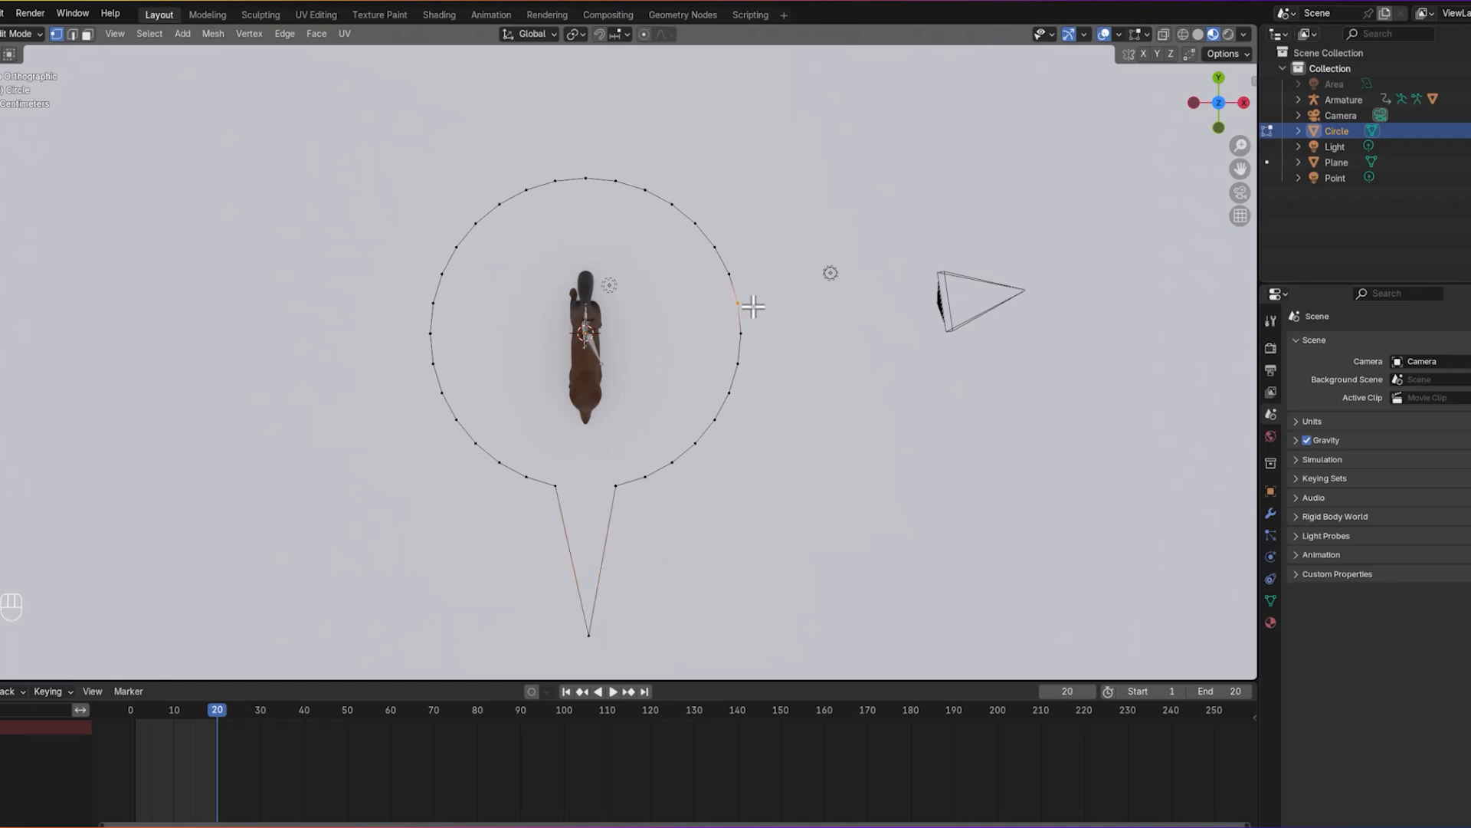
key("g")
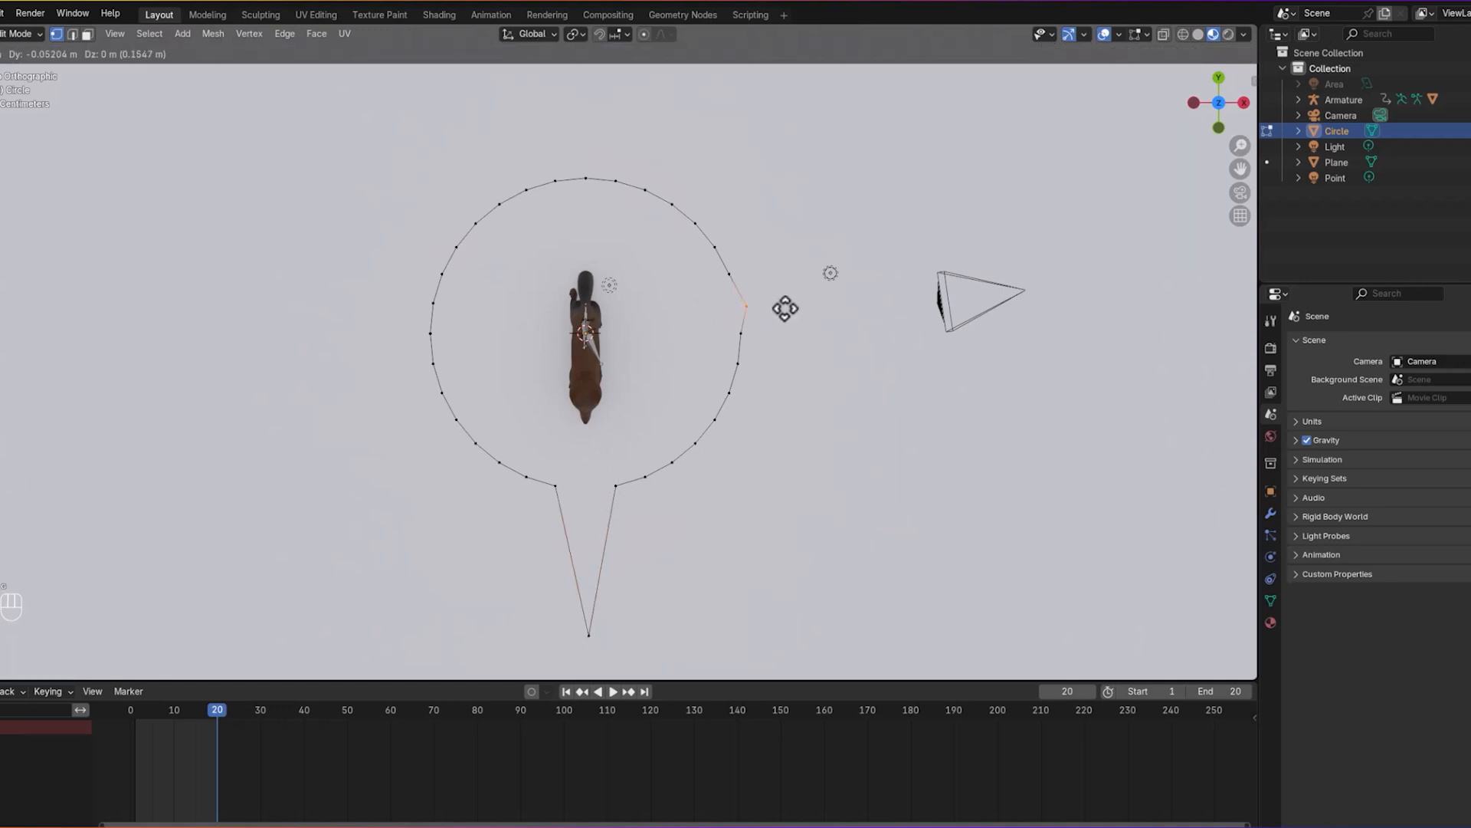
left_click(800, 311)
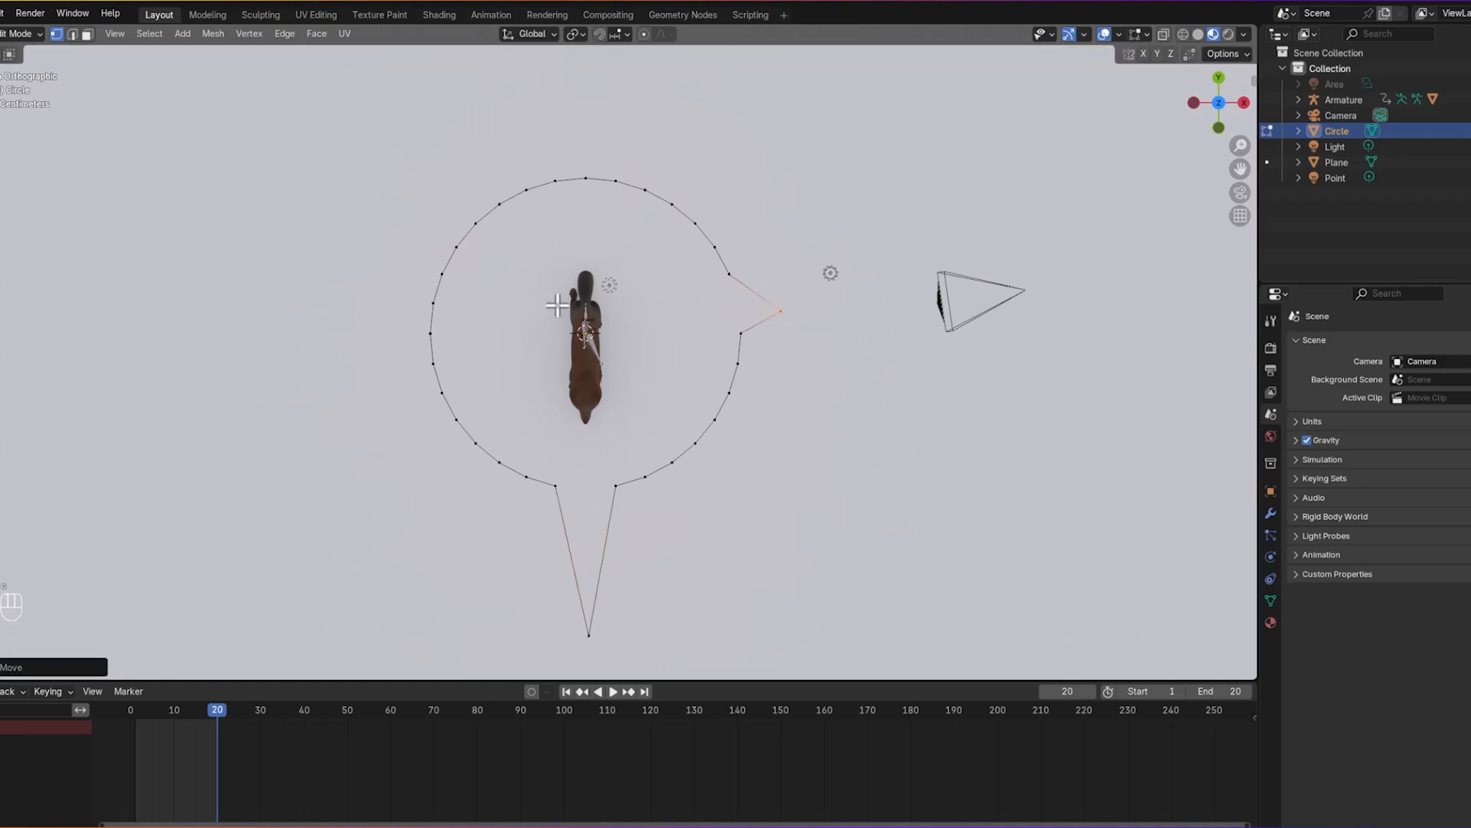
key("g")
left_click(783, 299)
Step: Pull the middle vertex on the circle's -X side outward to form a matching short point
mouse_move(452, 322)
left_mouse_down()
mouse_move(395, 342)
mouse_move(446, 337)
left_mouse_up()
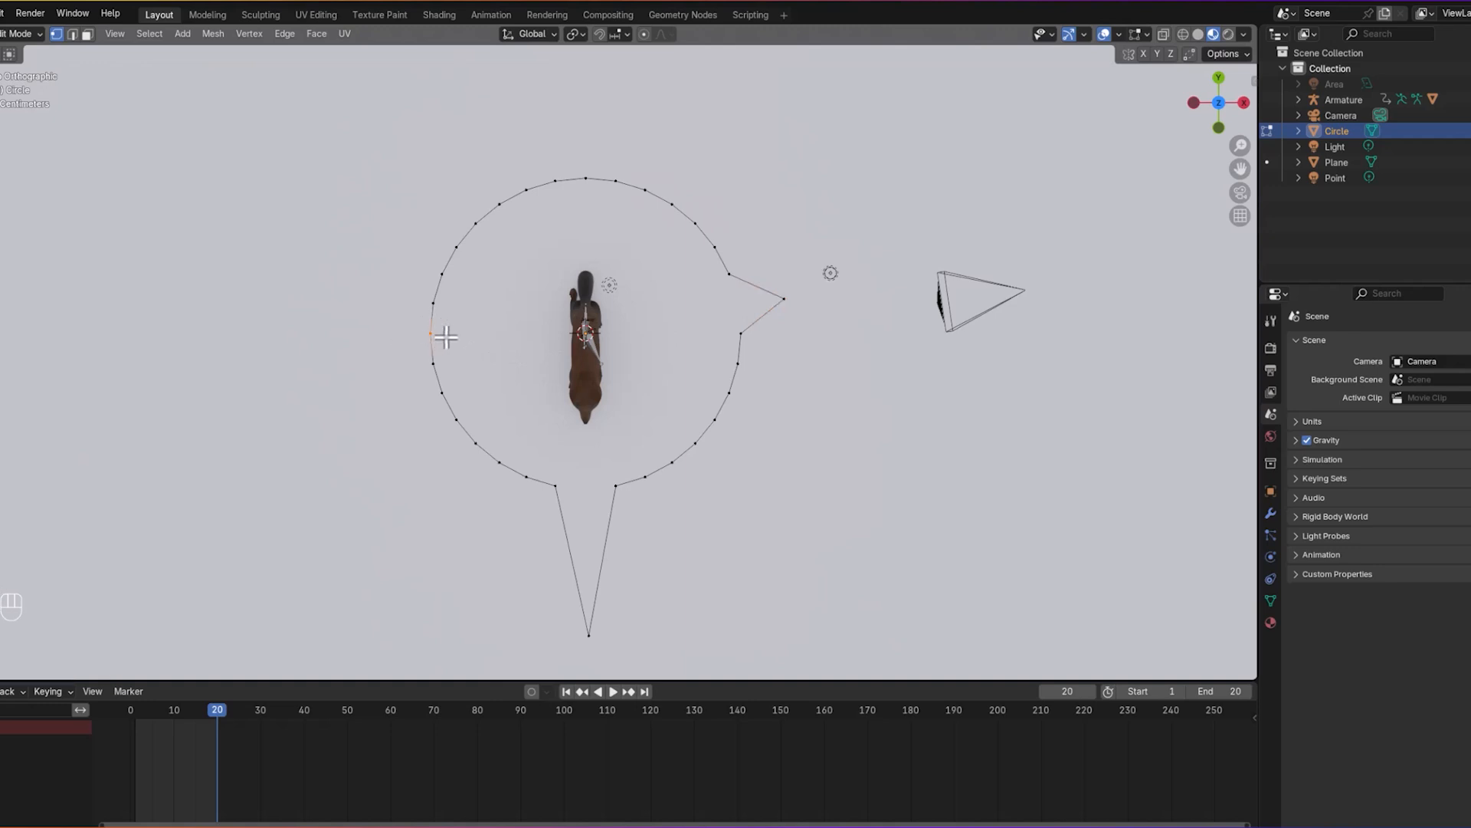
key("g")
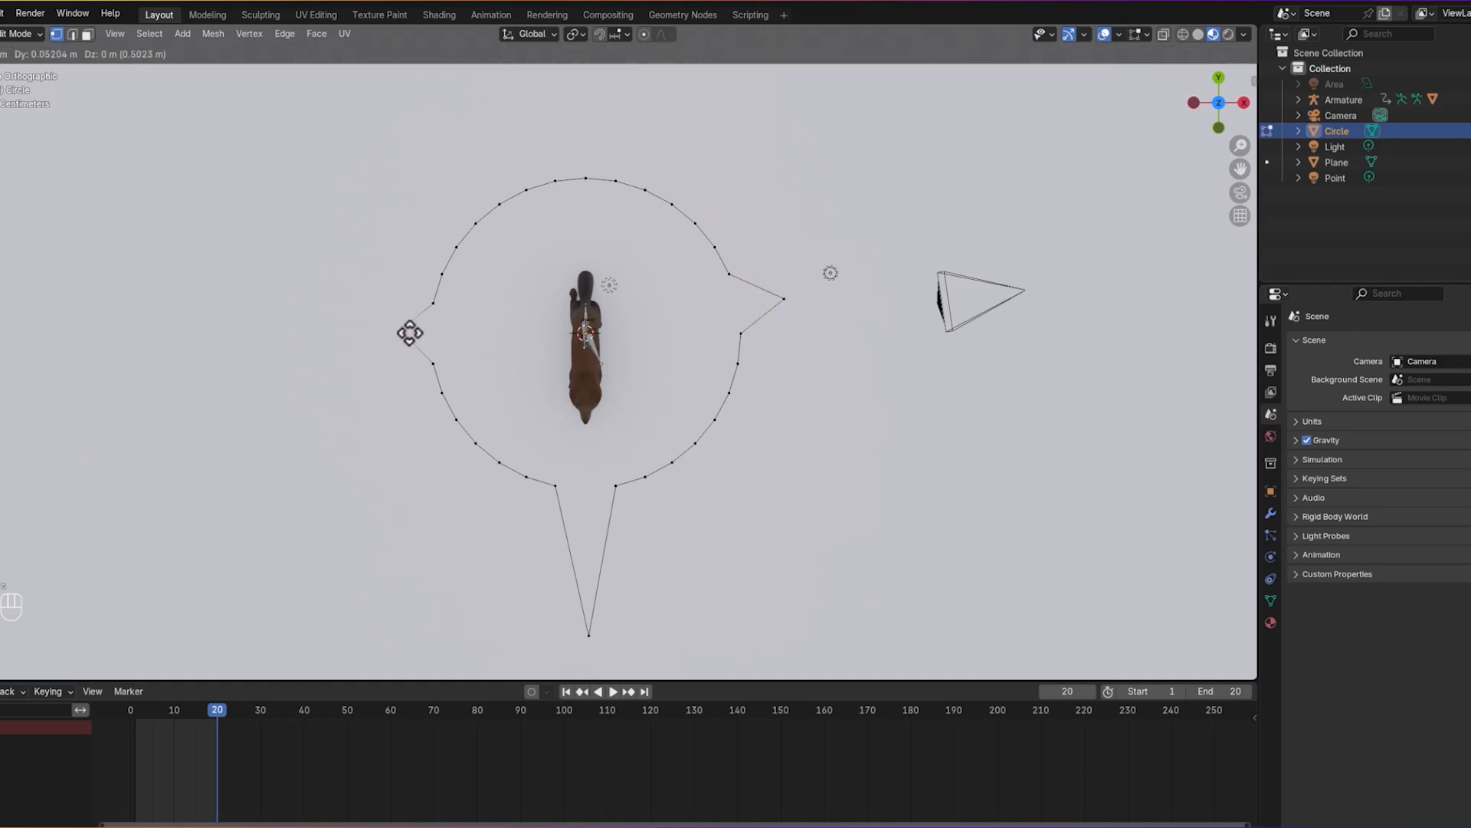
left_click(404, 329)
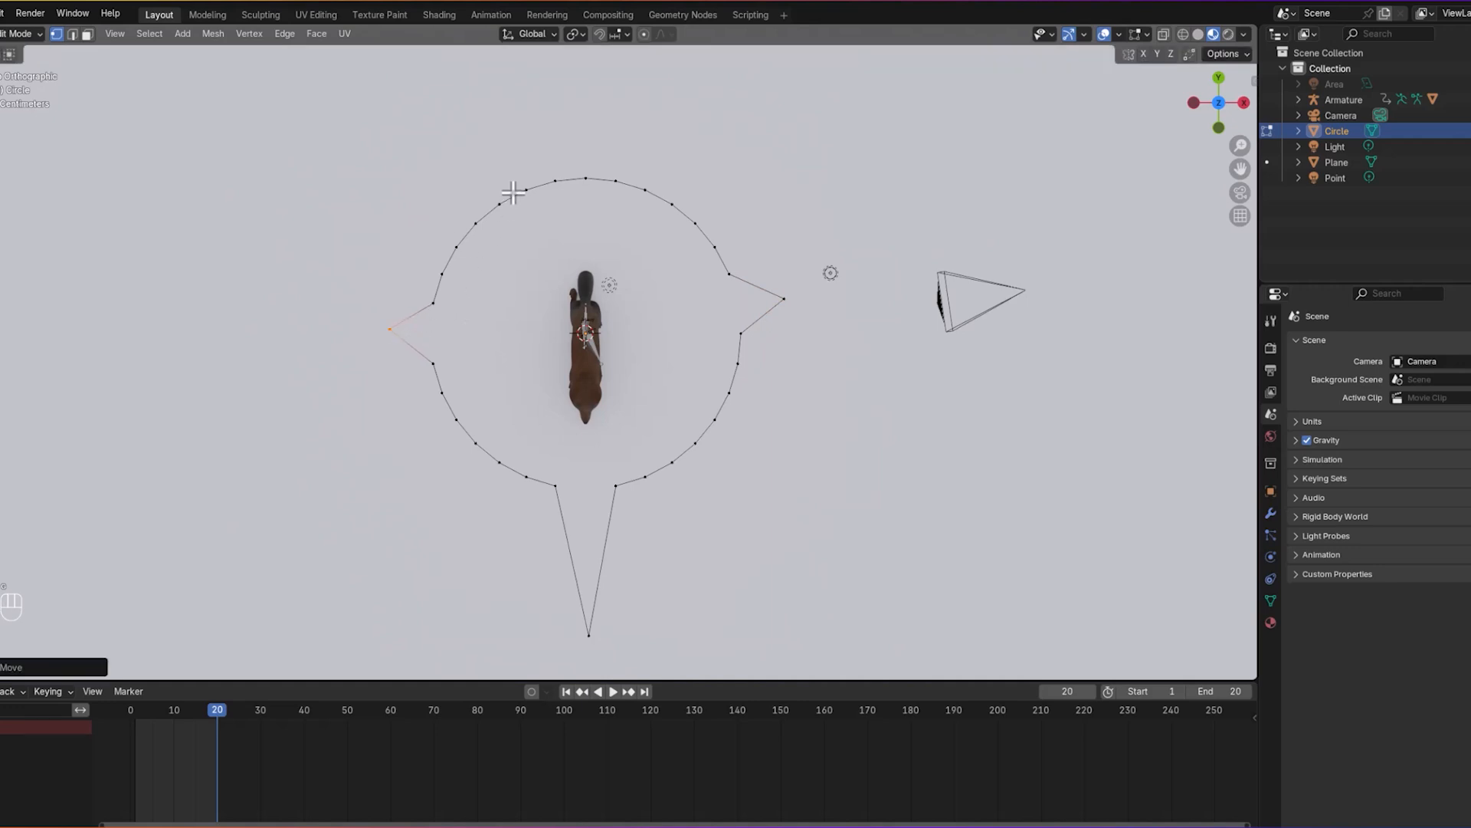
Step: Widen the base of the ring's long front point by moving its two base vertices slightly outward
left_click(629, 492)
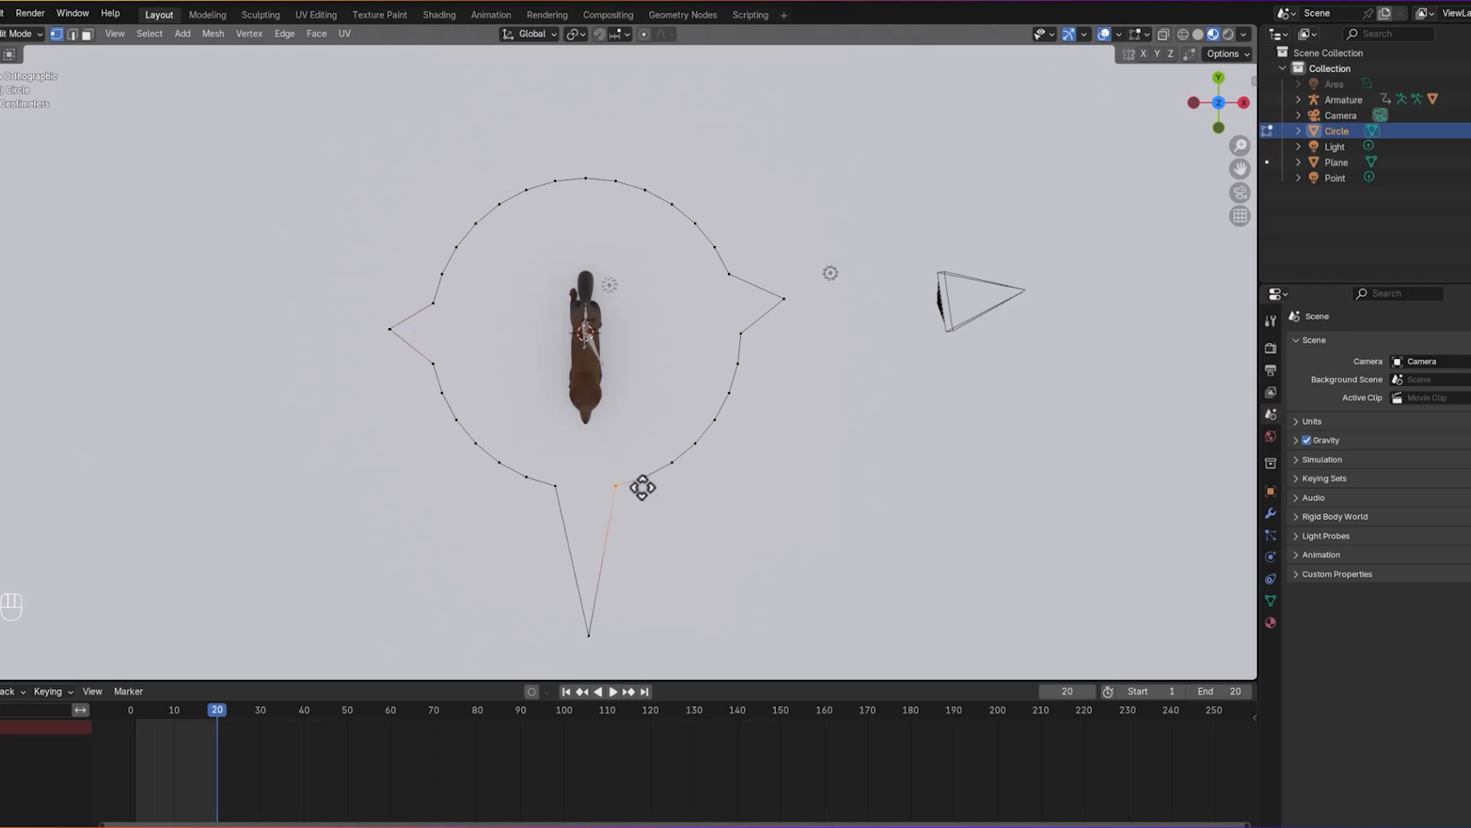
key("g")
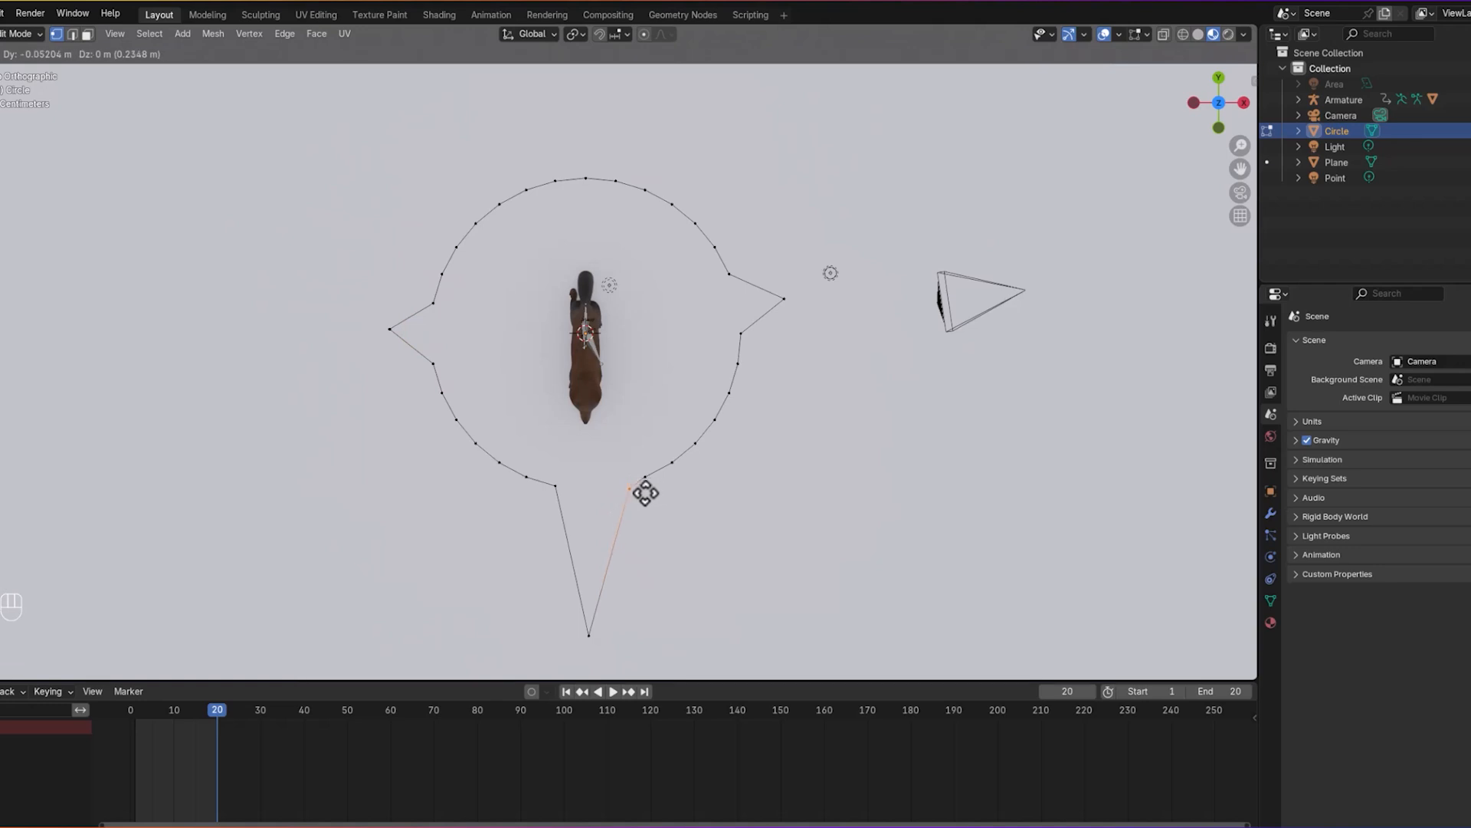
left_click(633, 494)
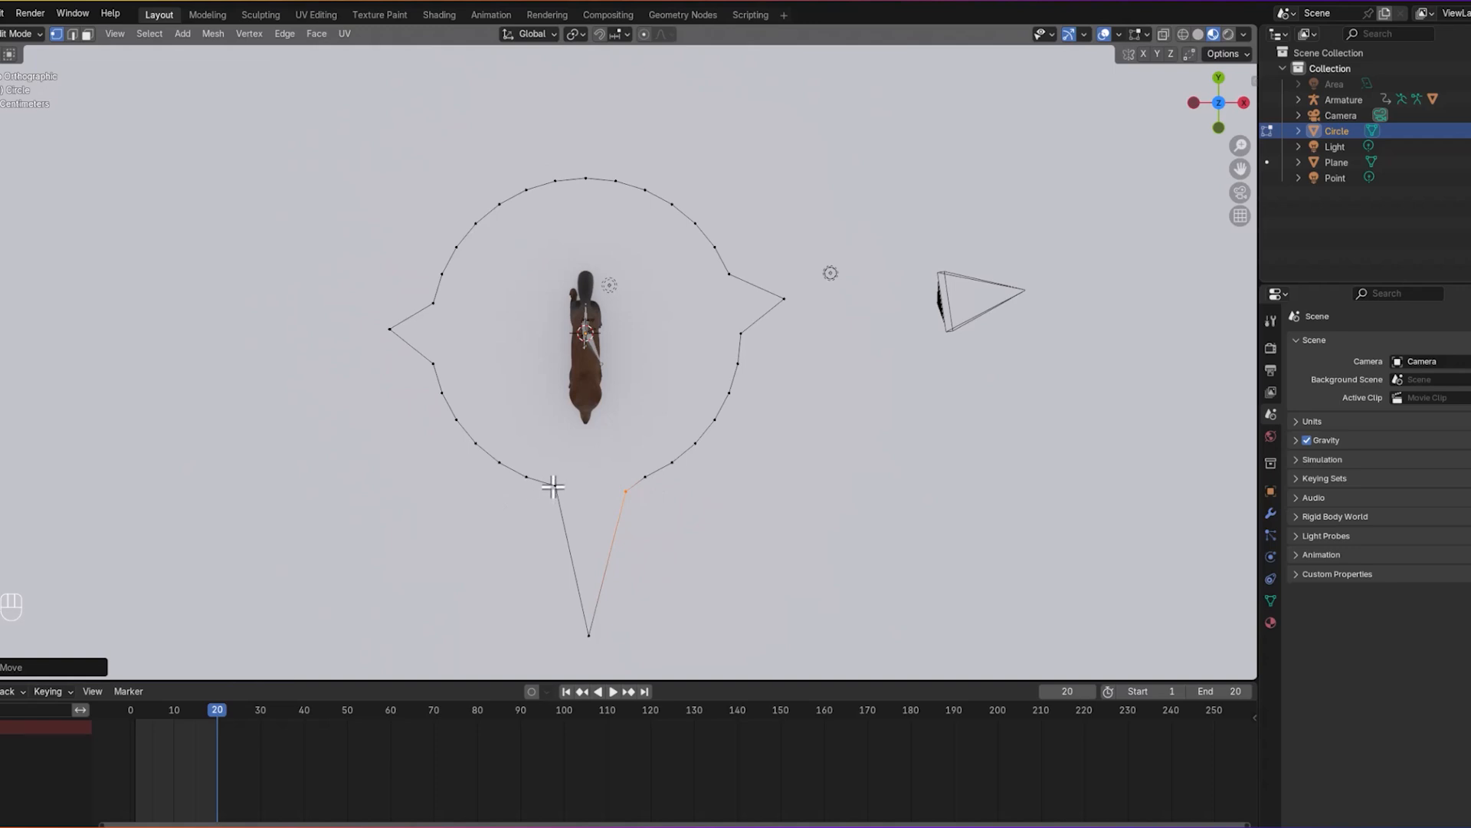
left_click(554, 498)
key("g")
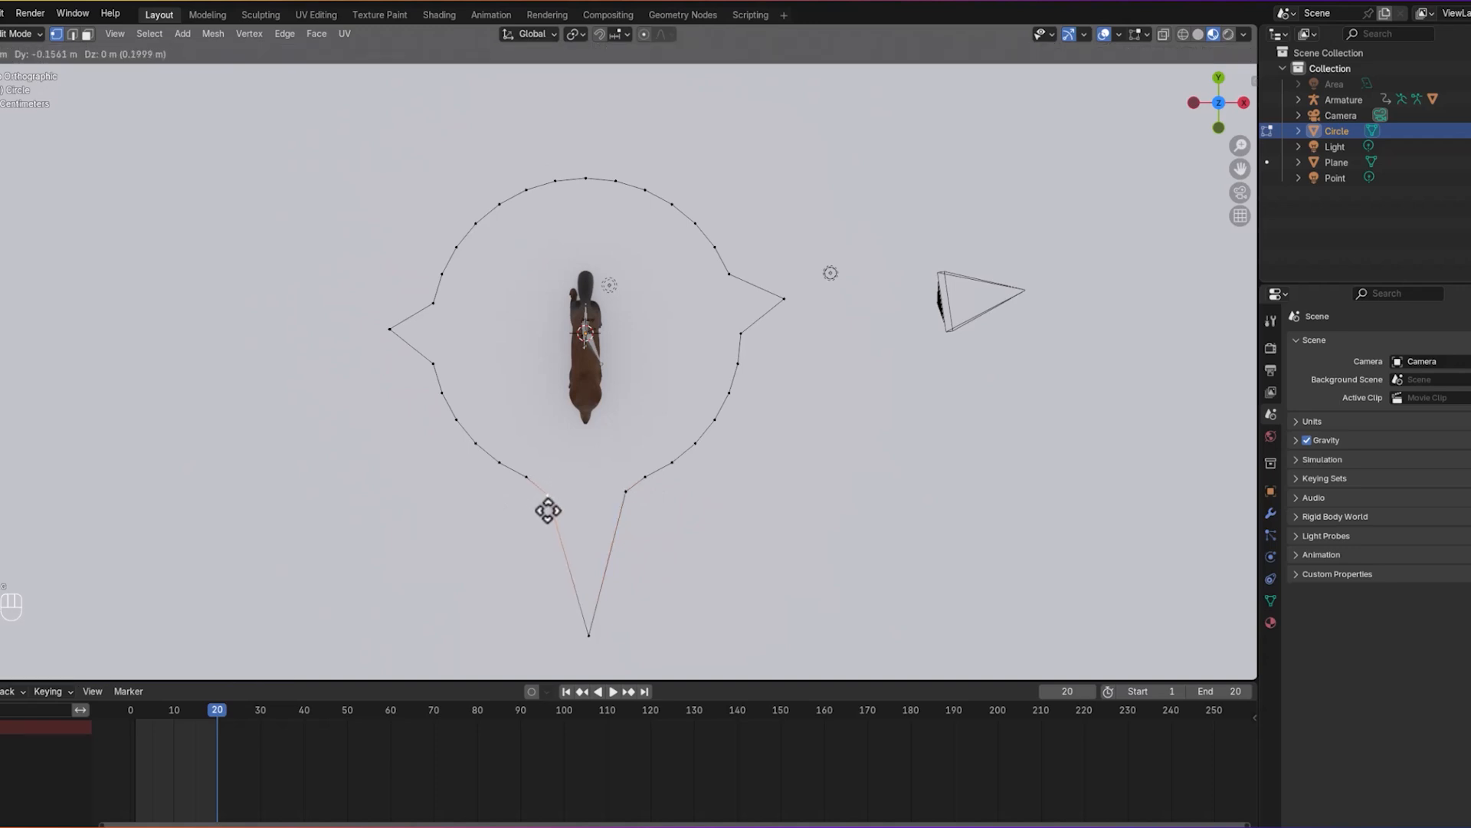
left_click(573, 586)
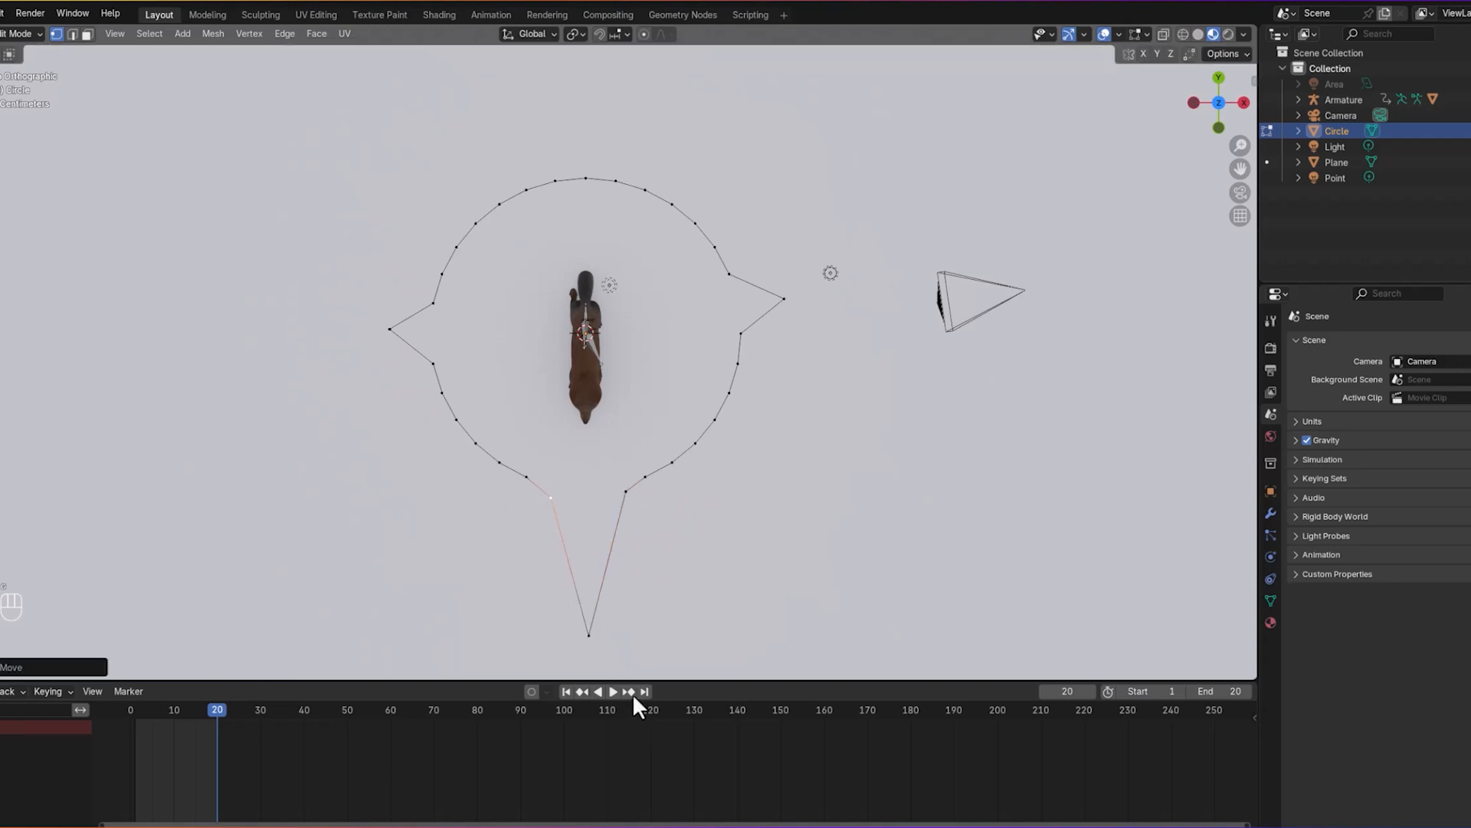
Step: Shift the tip of the long front point about 0.19 m toward +X and back toward the fox
left_click(588, 627)
key("g")
left_click(594, 625)
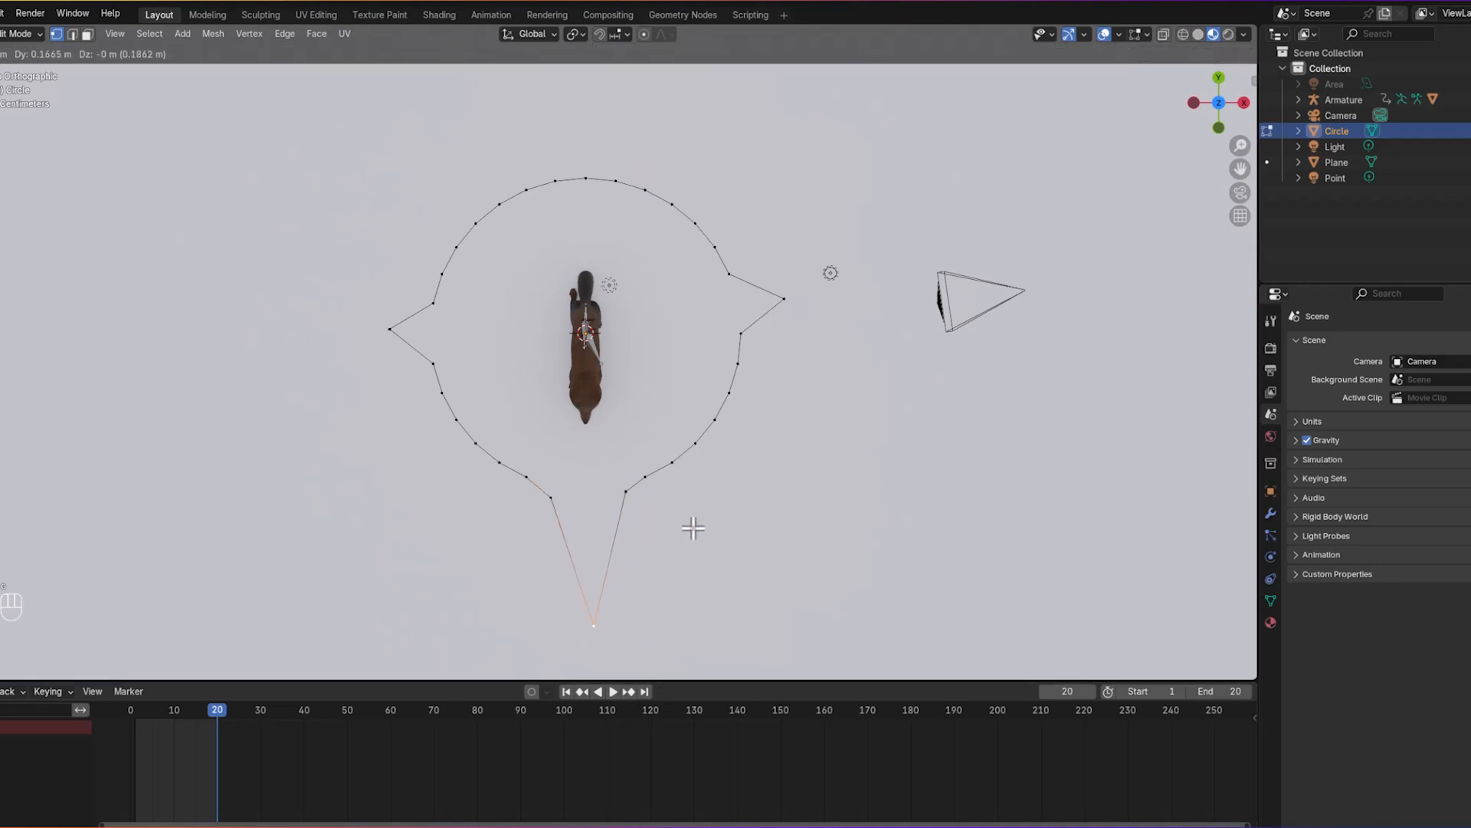
left_click(717, 495)
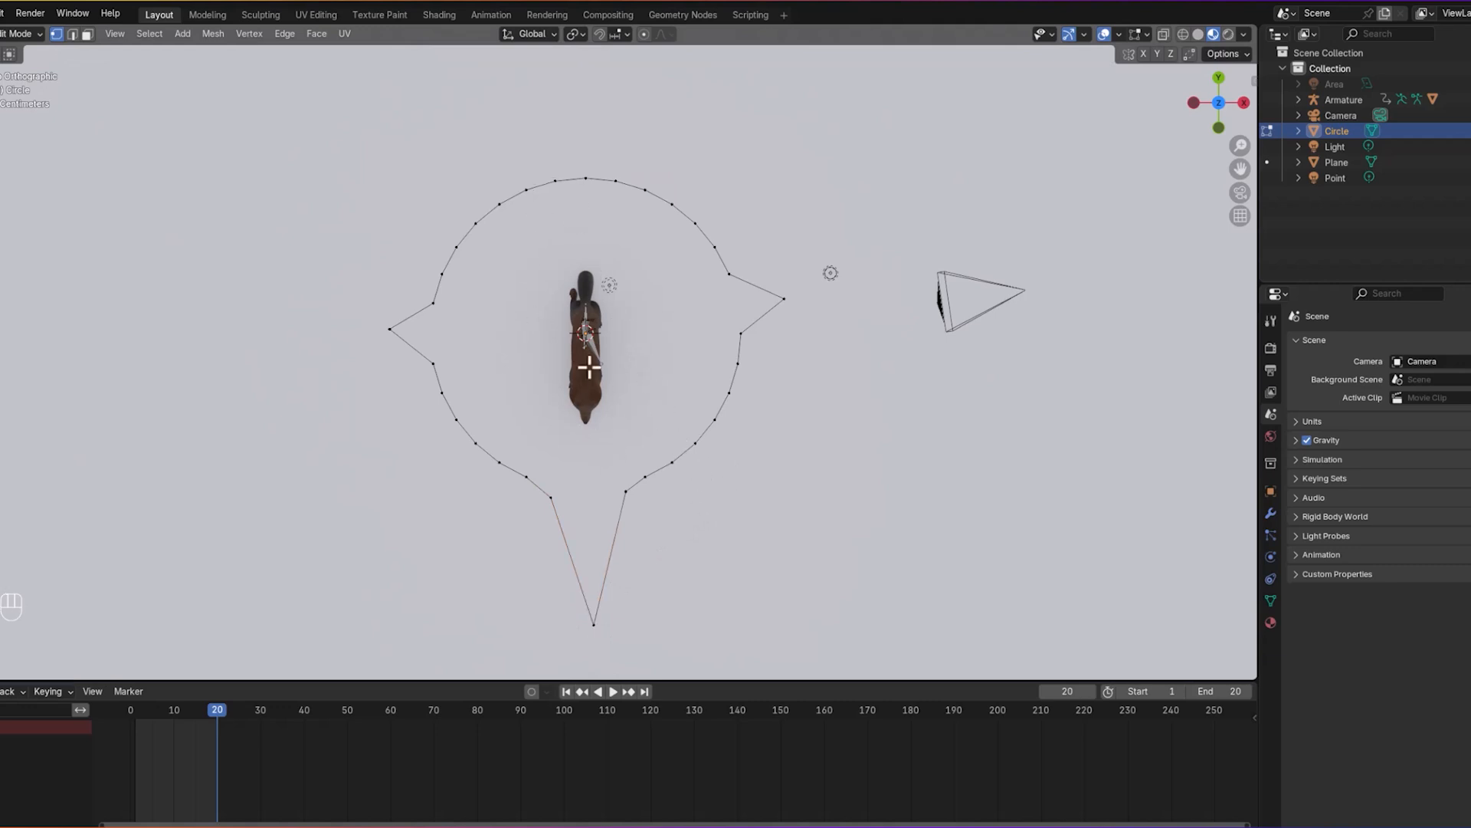
Step: Pull a vertex behind the fox's tail outward into a short rear point and return the circle to Object Mode
left_click_drag(565, 187, 562, 183)
key("g")
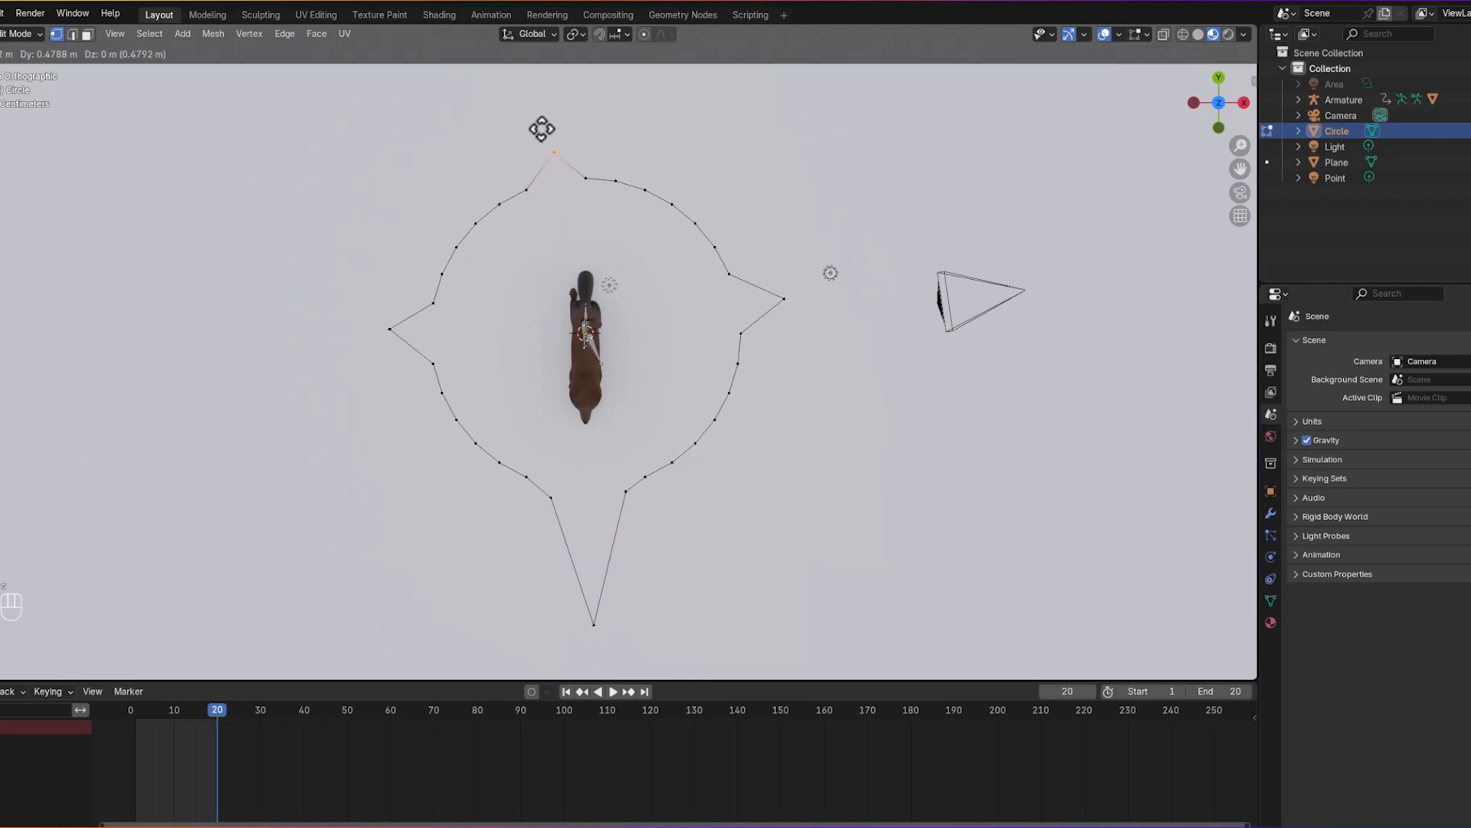
left_click(536, 121)
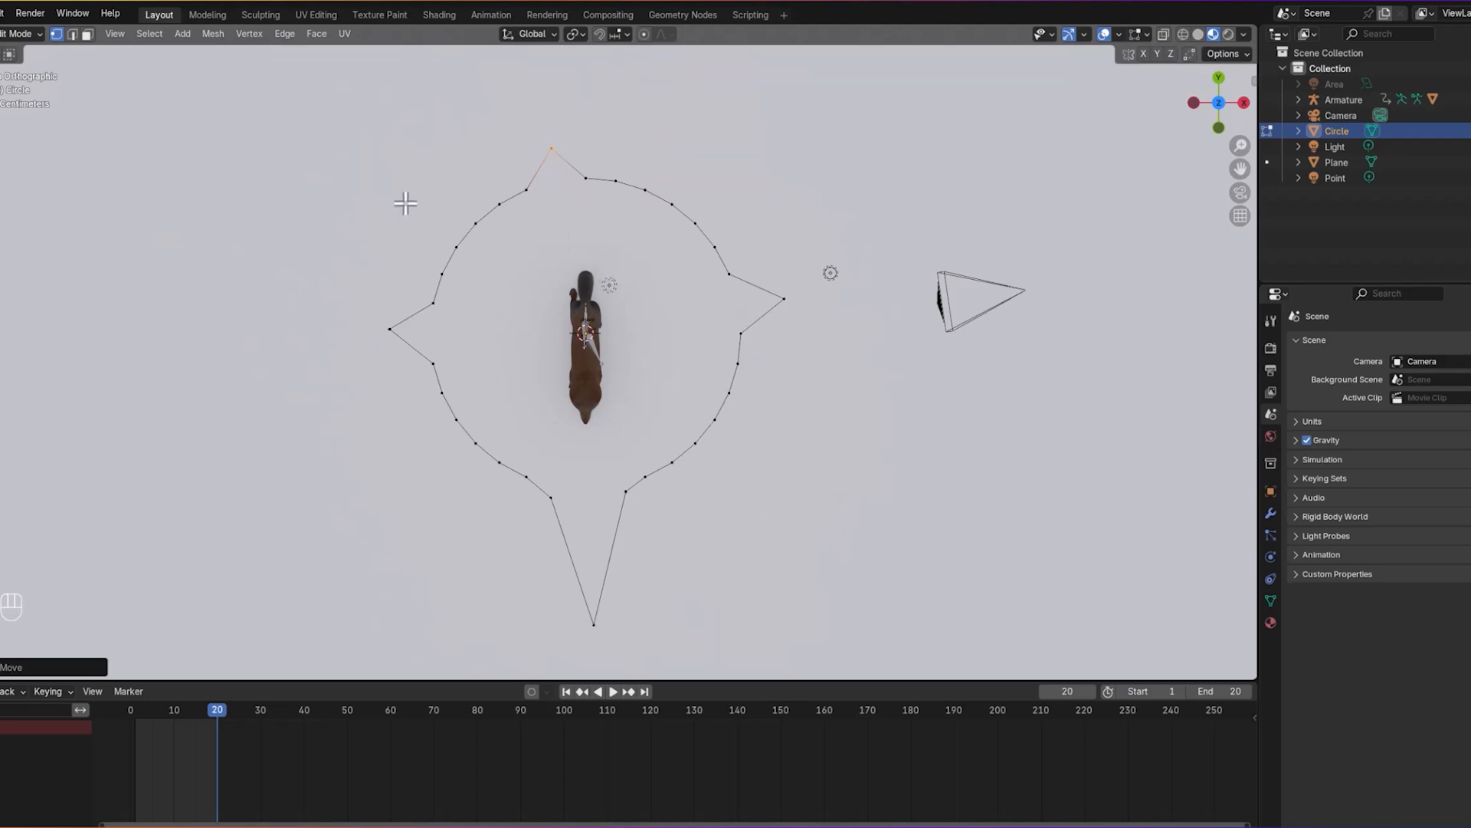
left_click(17, 35)
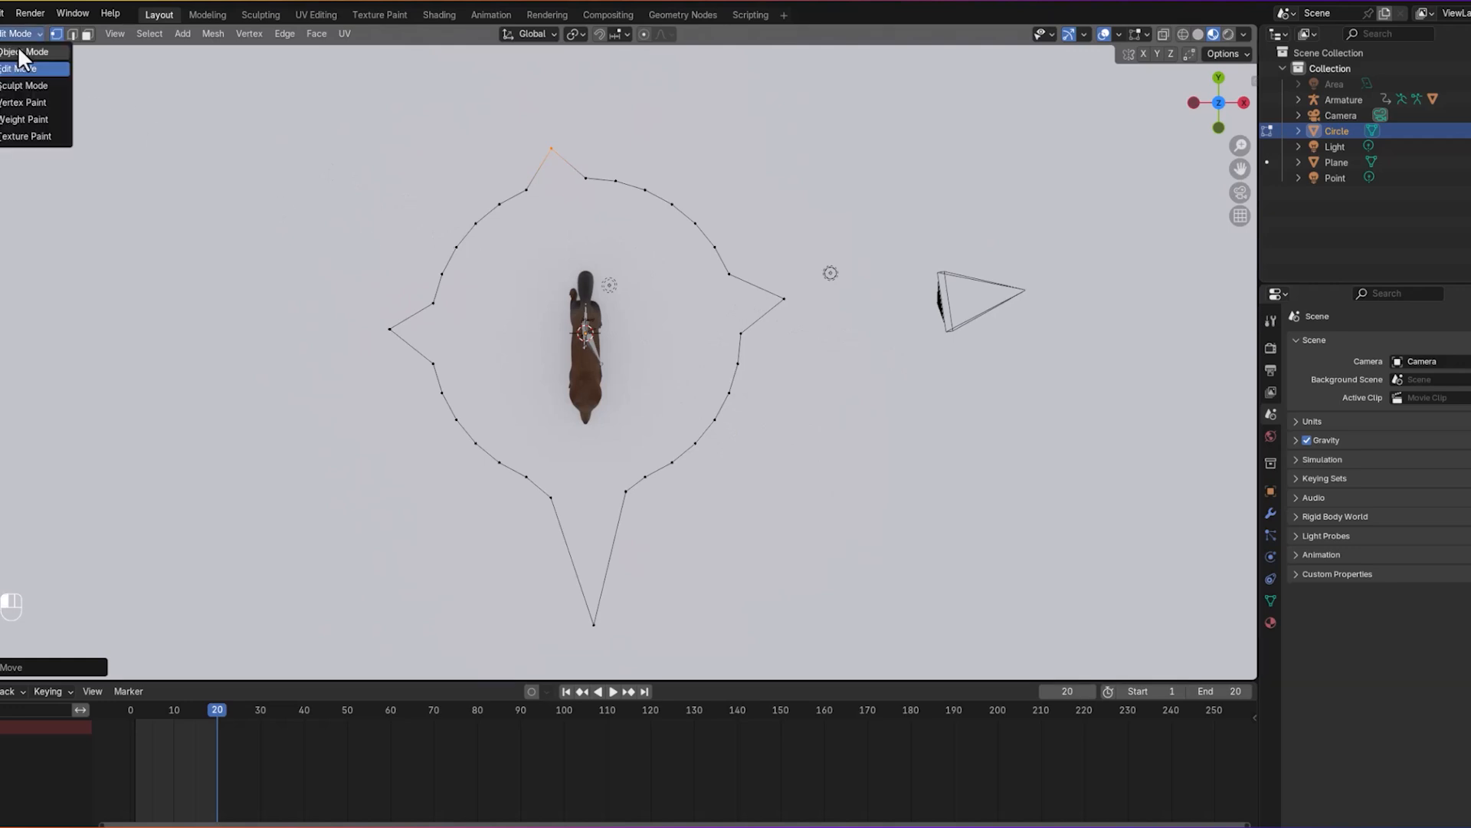
left_click(27, 49)
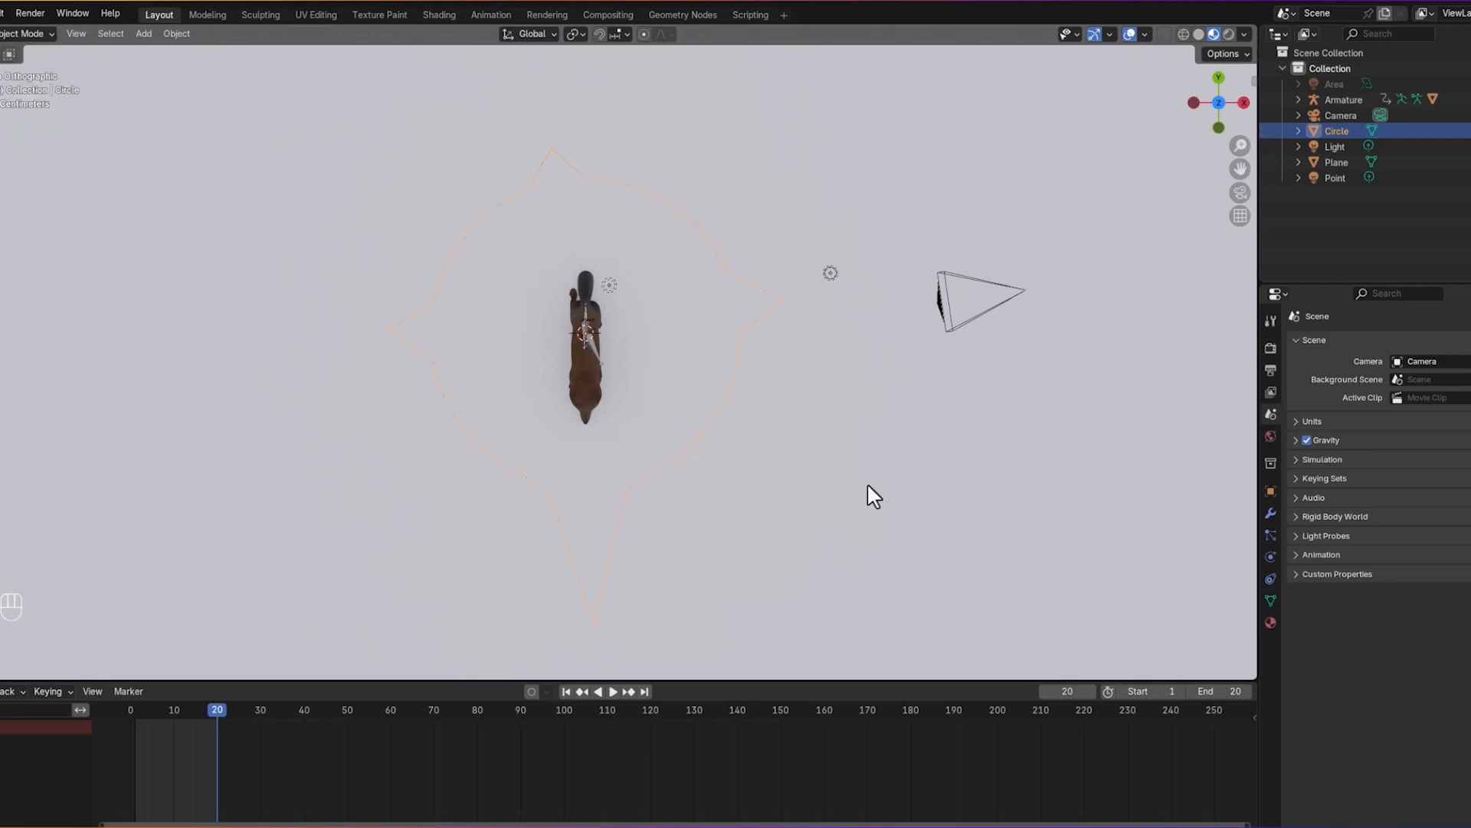
Step: Put the armature in Pose Mode and select the global control bone at ground level, using the right side view
key("KP_3")
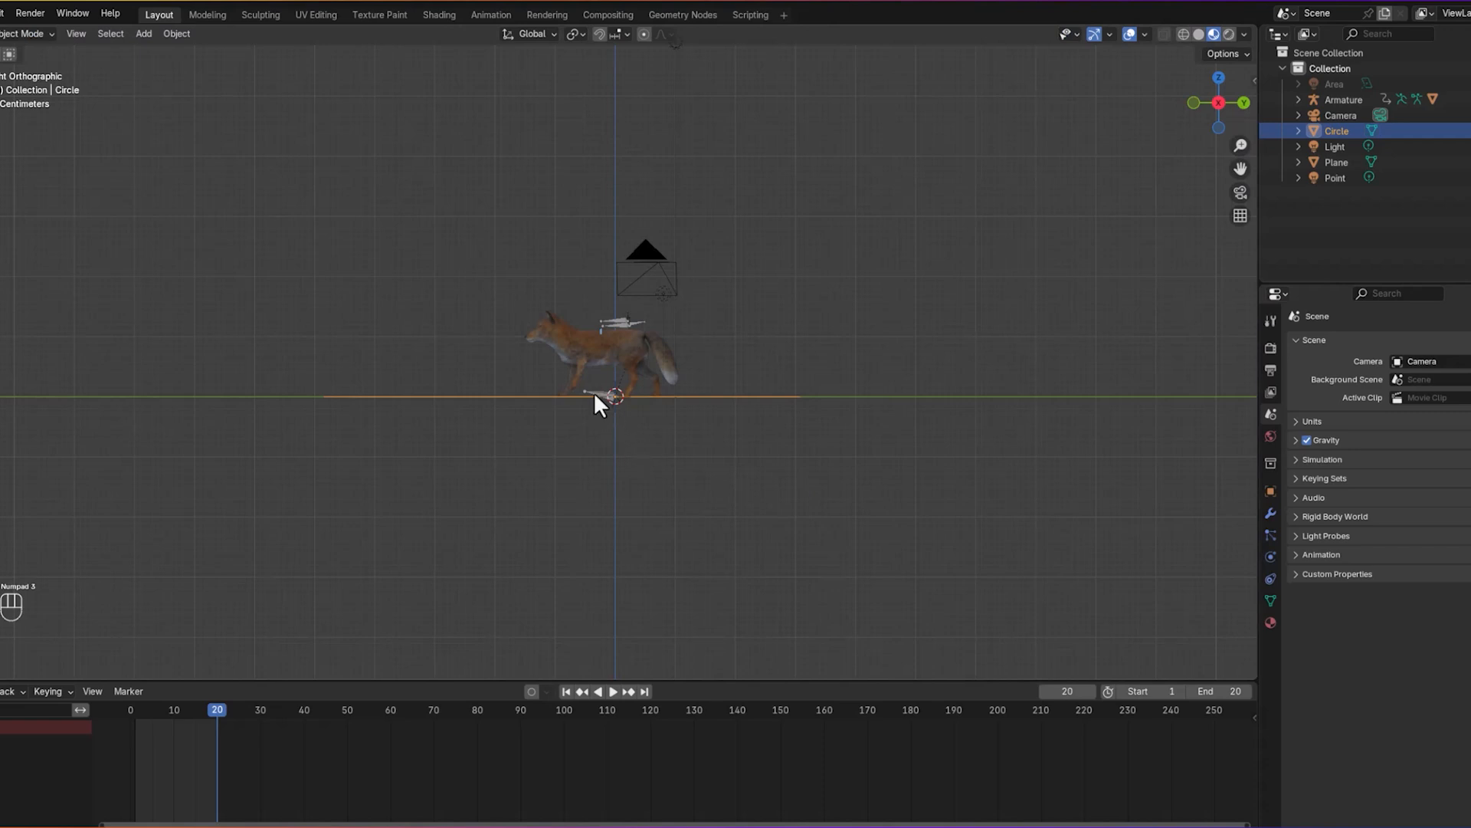
left_click(595, 392)
scroll(678, 444, "up", 4)
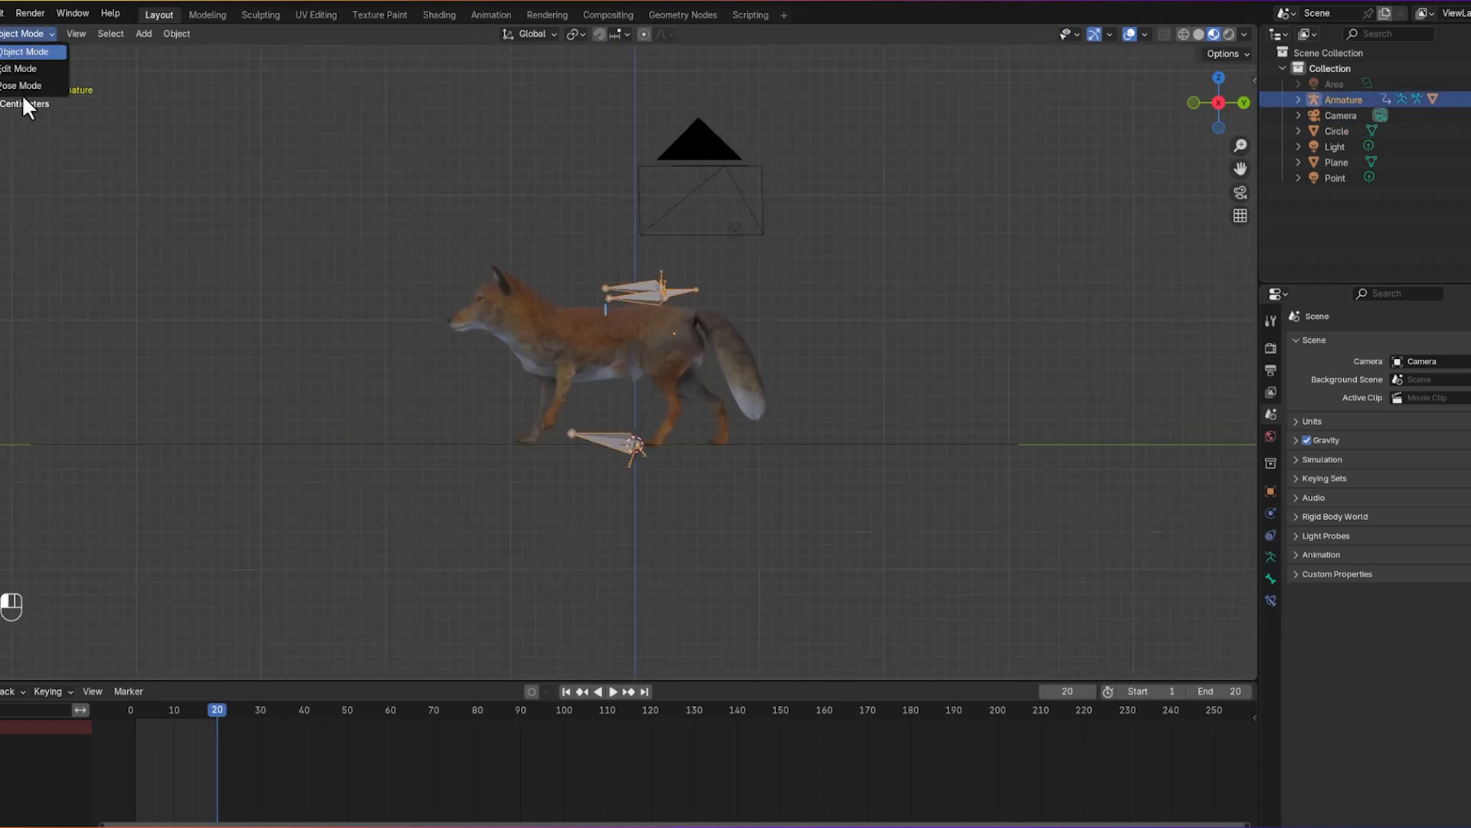
left_click(25, 86)
left_click(608, 442)
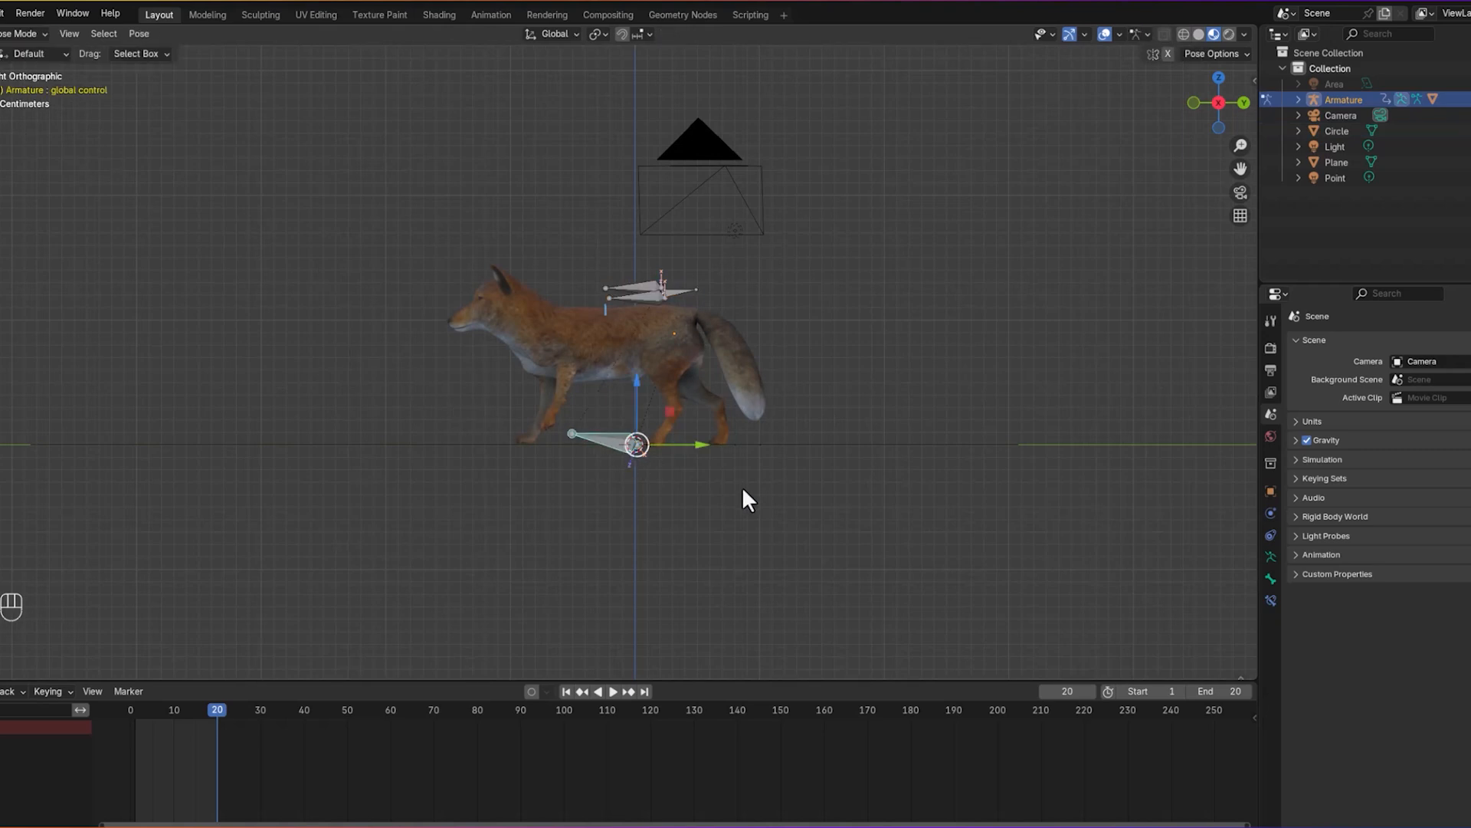
Step: Assign the Circle mesh as the custom shape of the global control bone and select the bone by its new shape
left_click(1270, 580)
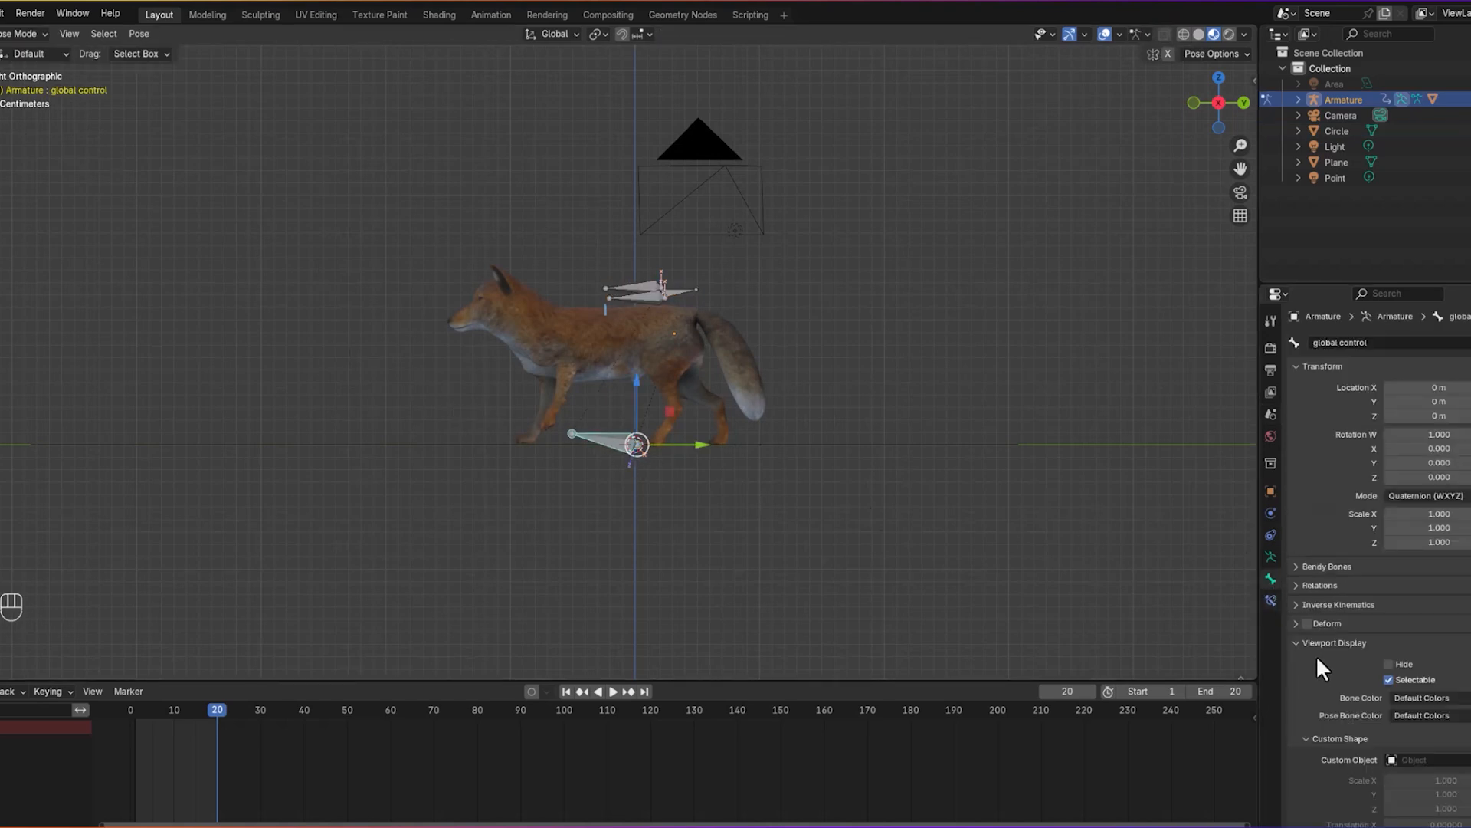
scroll(1316, 638, "down", 3)
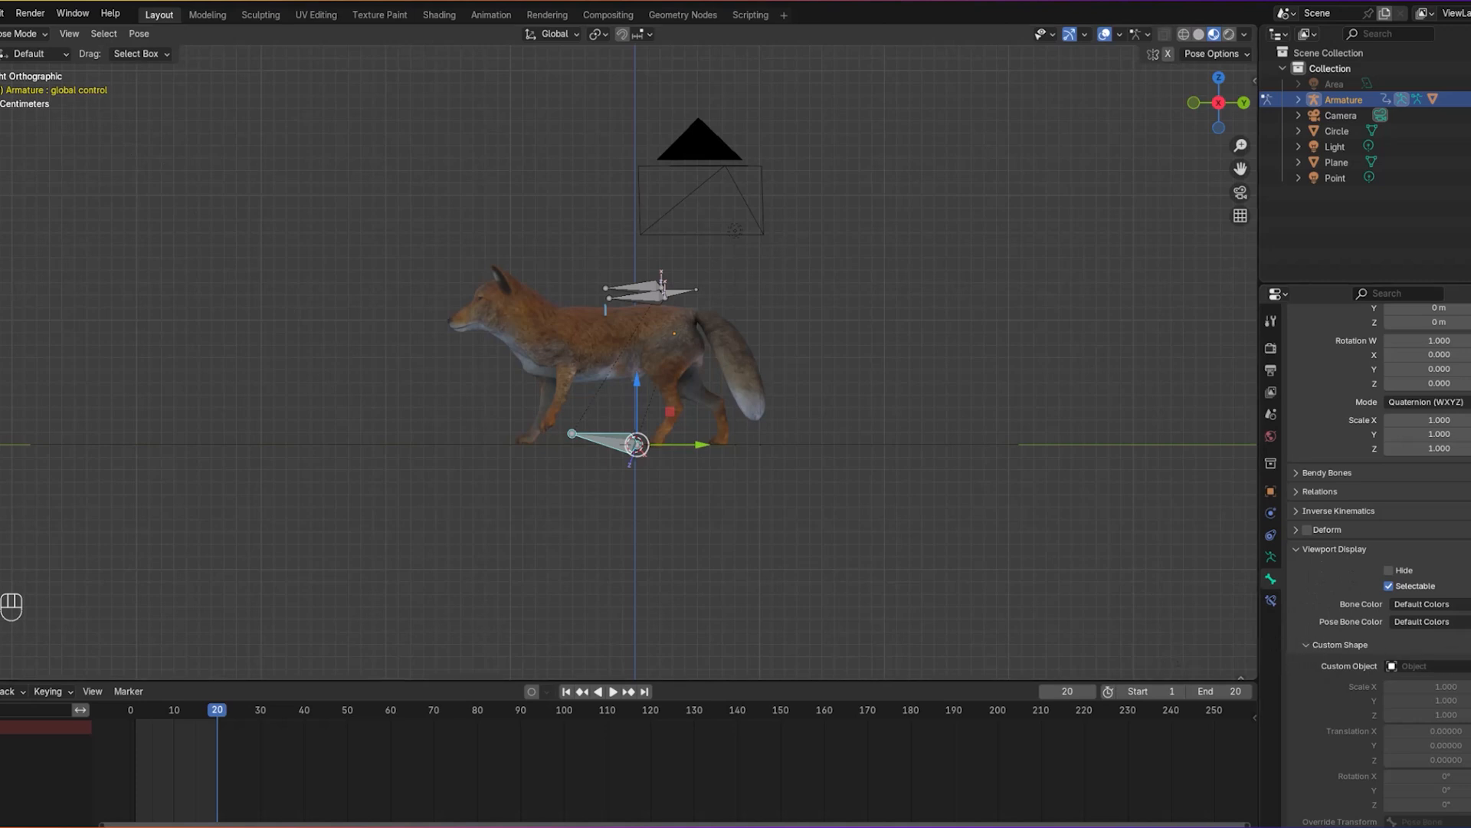
left_click(1424, 665)
key("Escape")
middle_click_drag(995, 481, 993, 514)
left_click(899, 394)
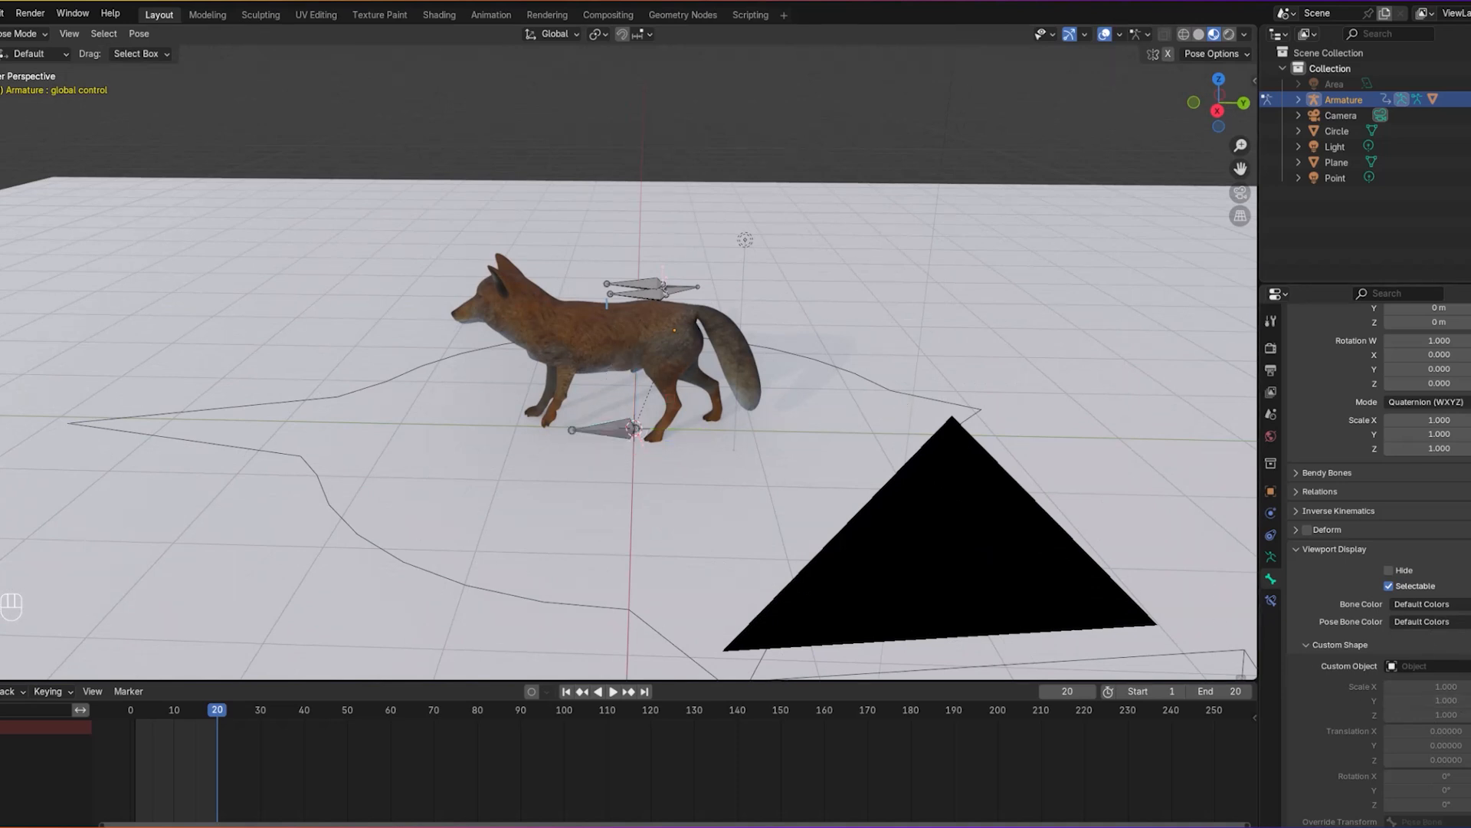
left_click(1467, 665)
left_click(969, 406)
middle_click_drag(769, 330, 758, 297)
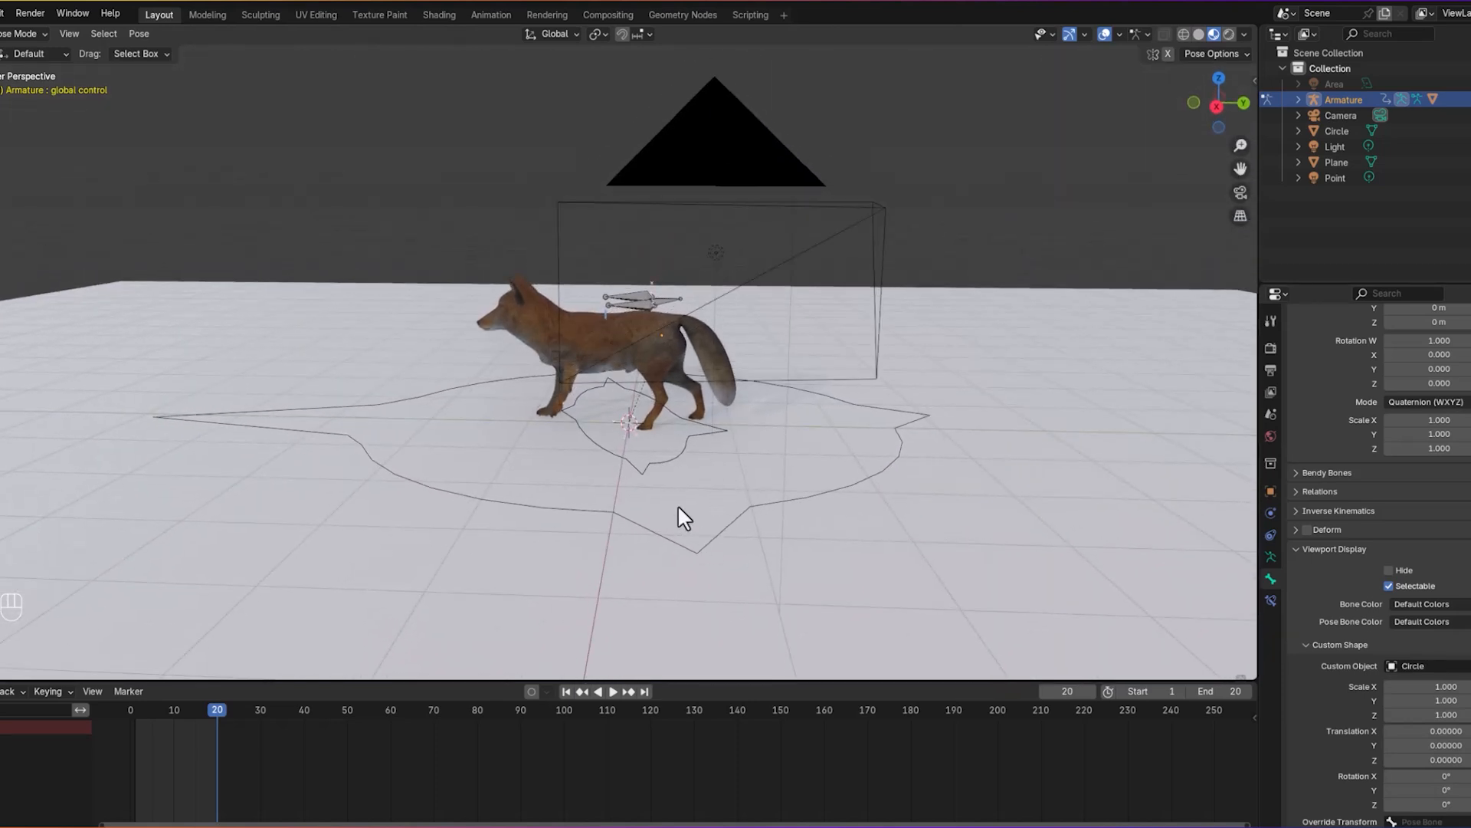
left_click(664, 460)
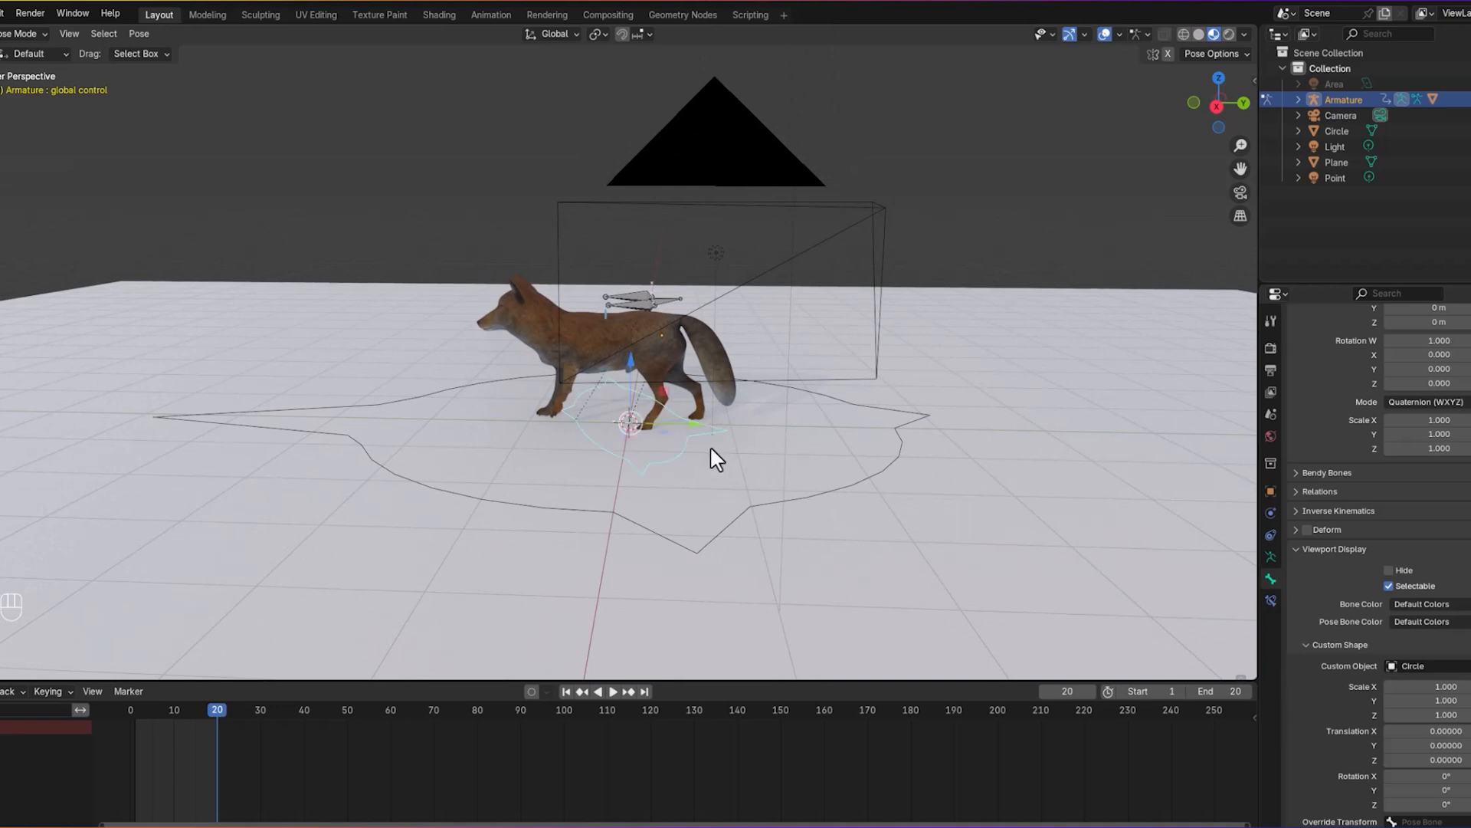
middle_click_drag(729, 459, 686, 406)
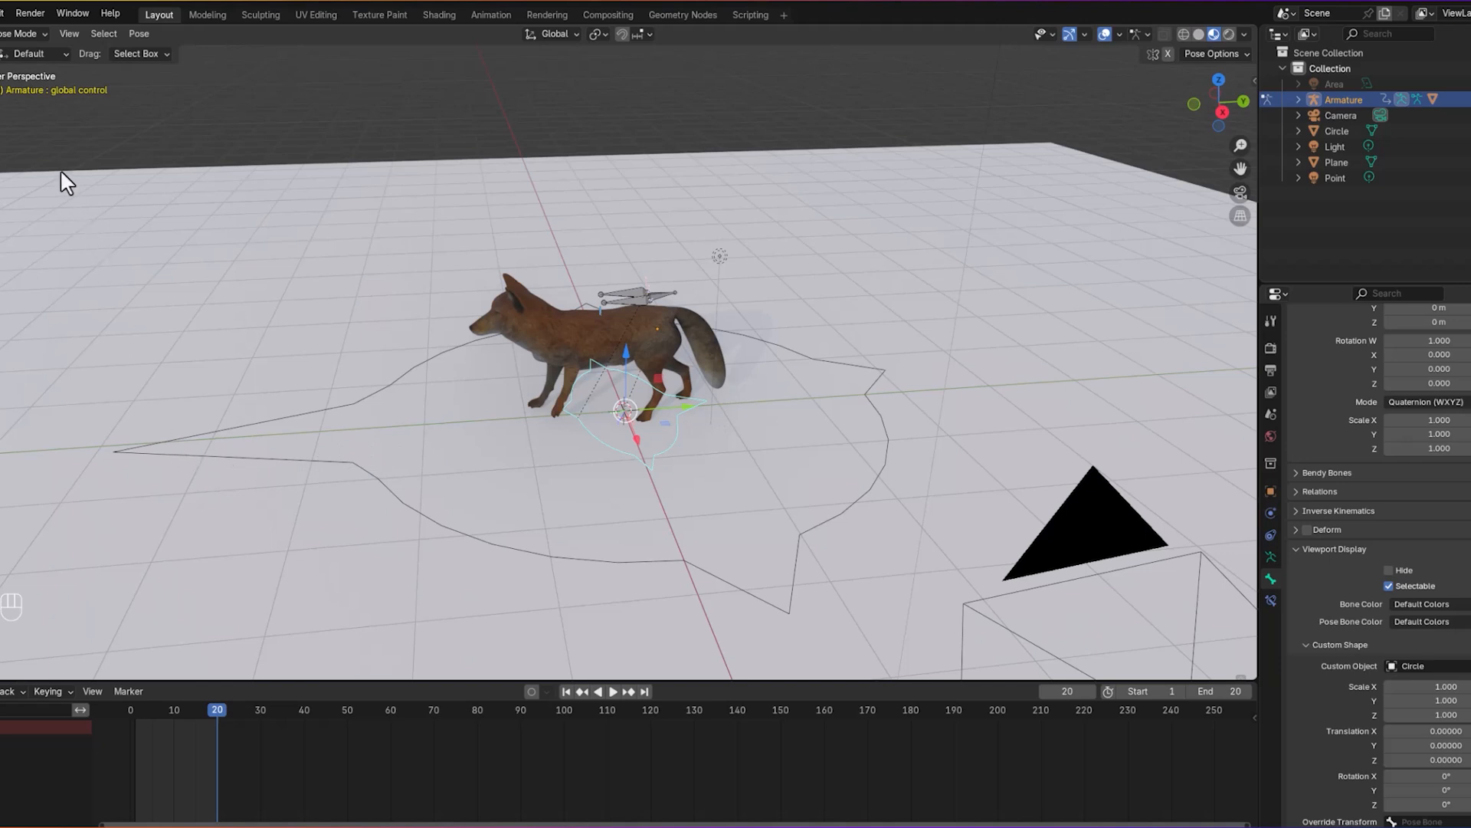
left_click(23, 33)
left_click(22, 68)
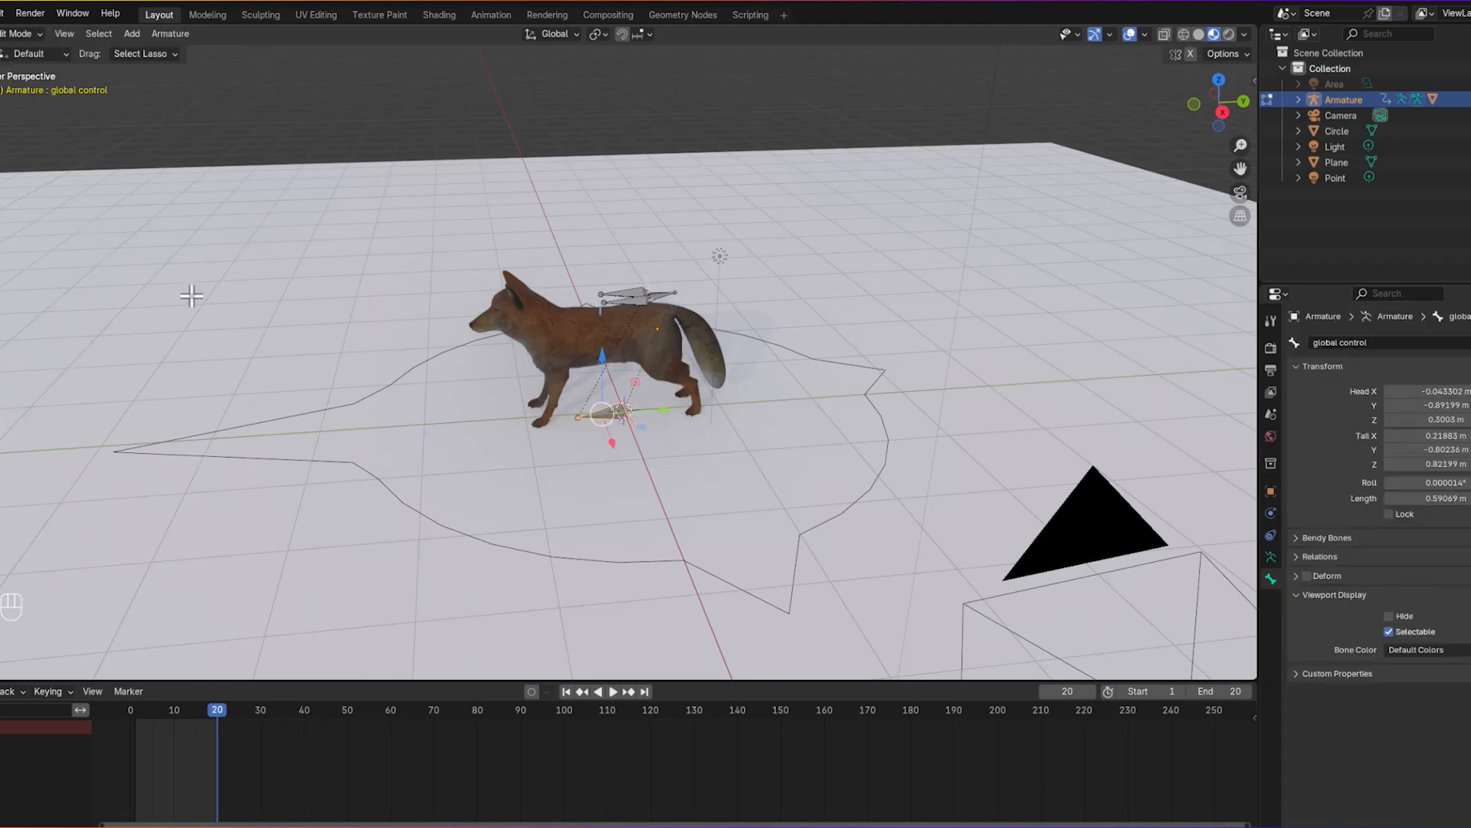
left_click(479, 548)
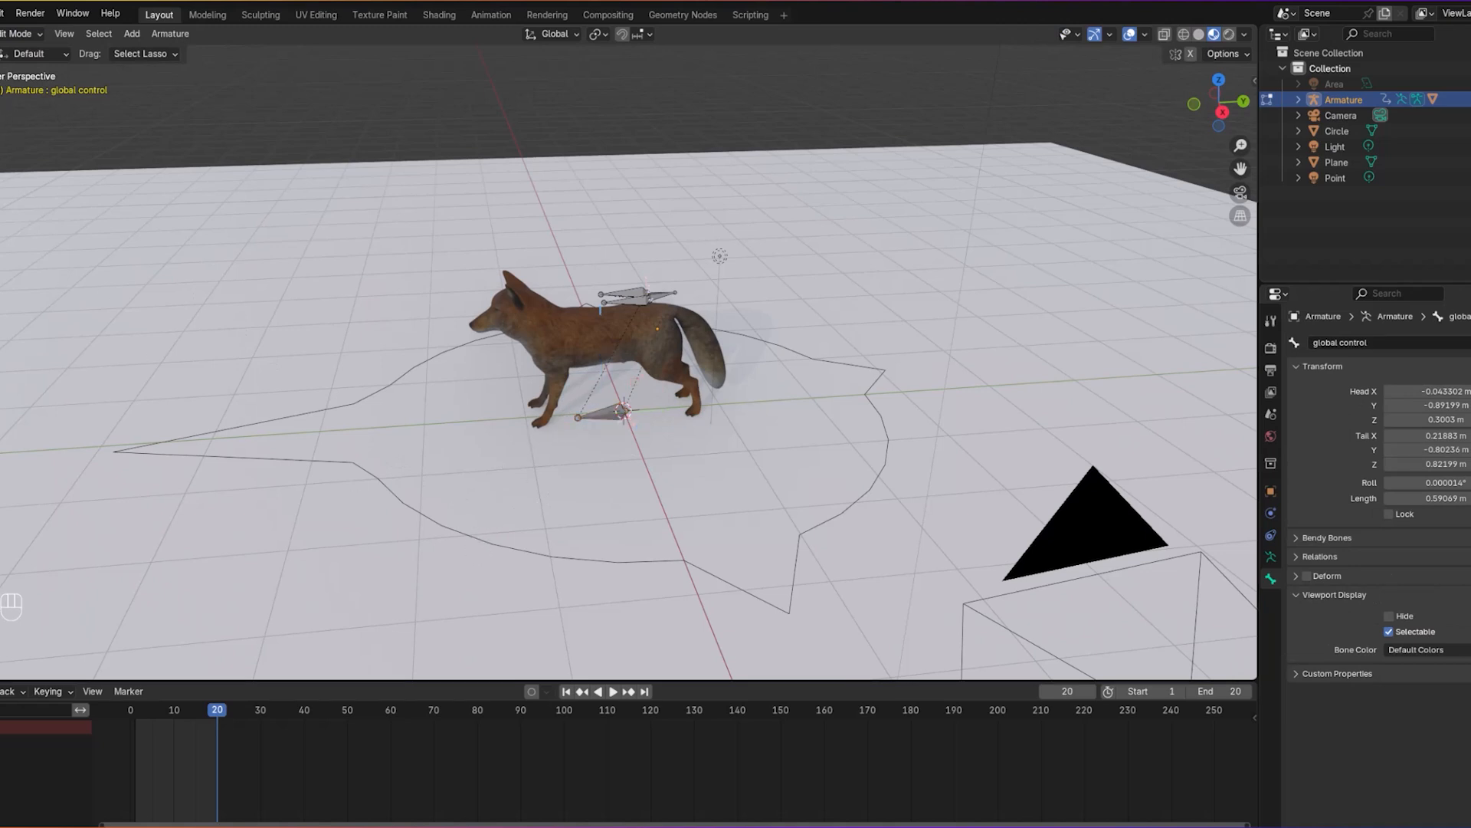
Step: In Object Mode, move the large Circle mesh into a new collection named widgets
left_click(21, 34)
left_click(21, 51)
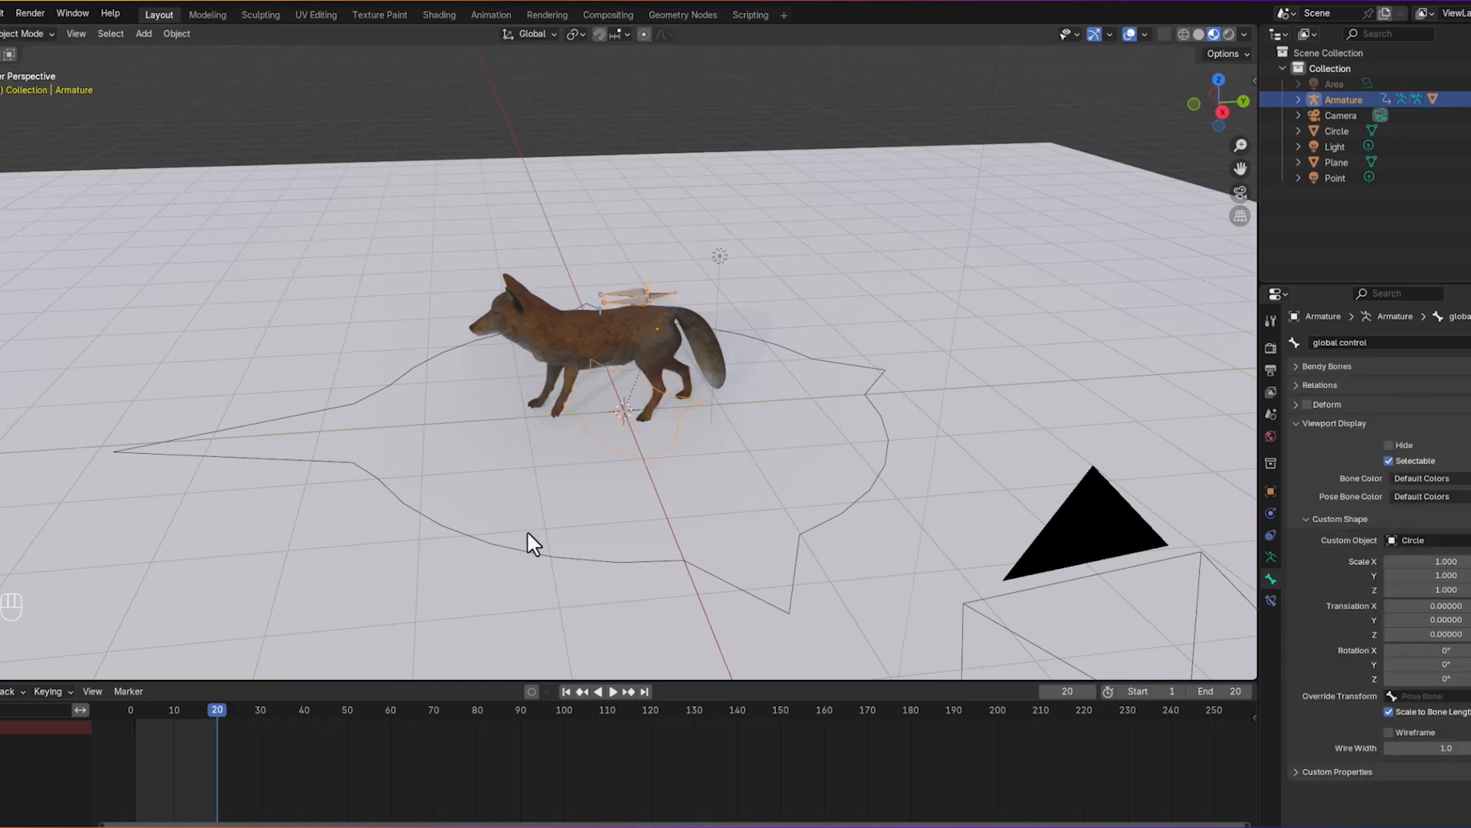
left_click(526, 552)
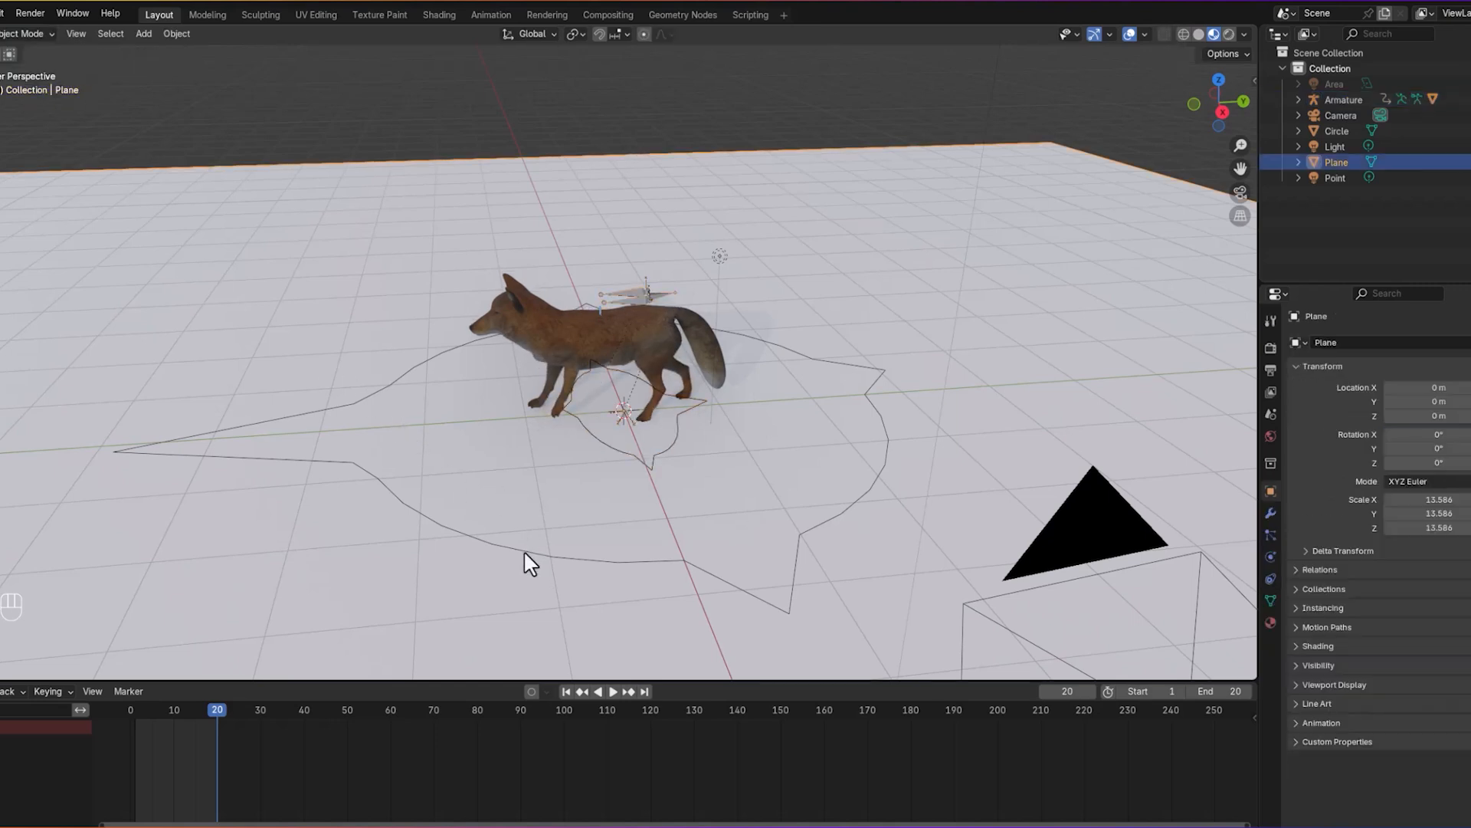
left_click(524, 553)
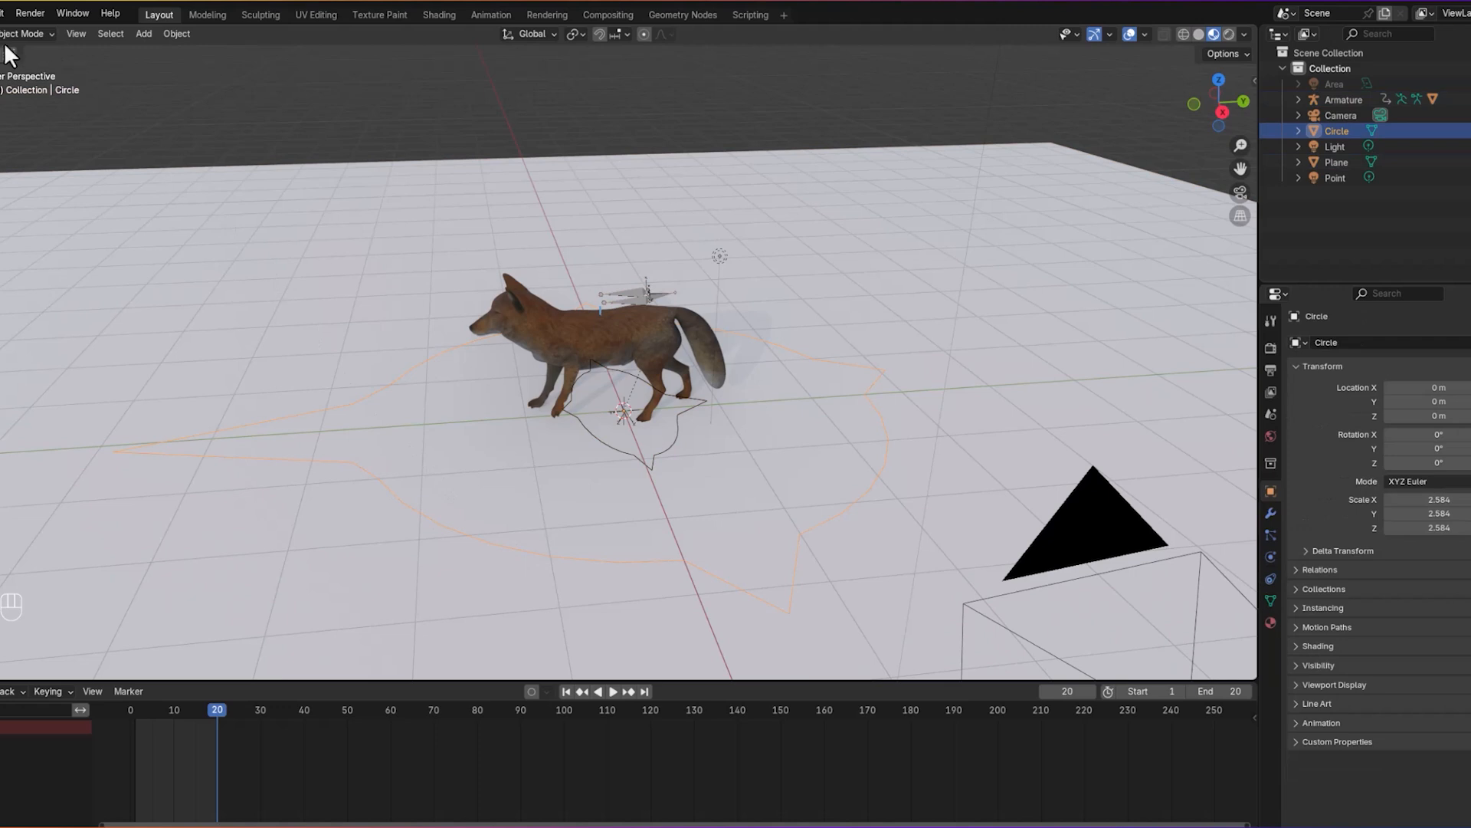
scroll(359, 379, "down", 1)
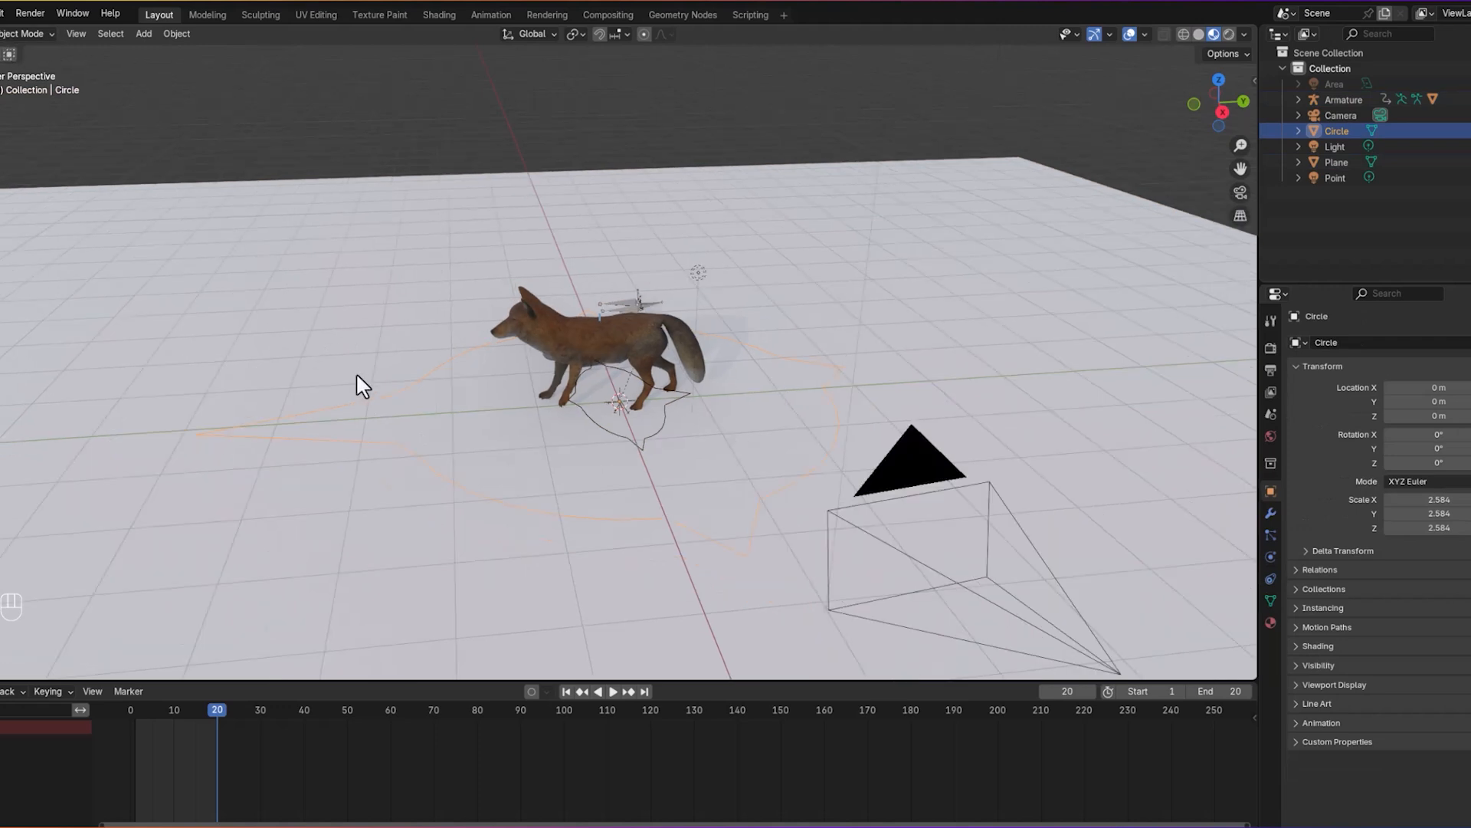
key("m")
left_click(462, 445)
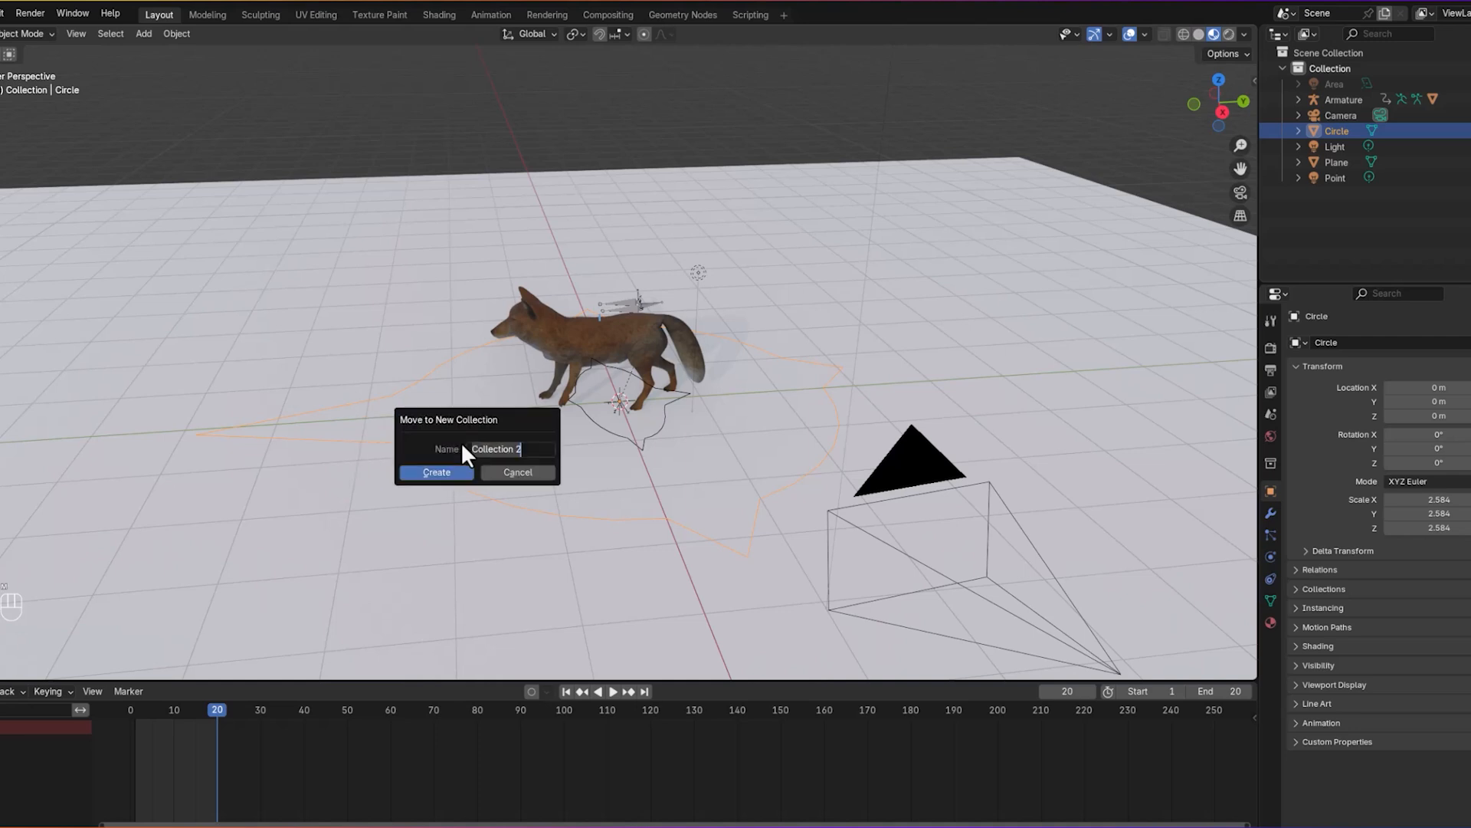
key("BackSpace")
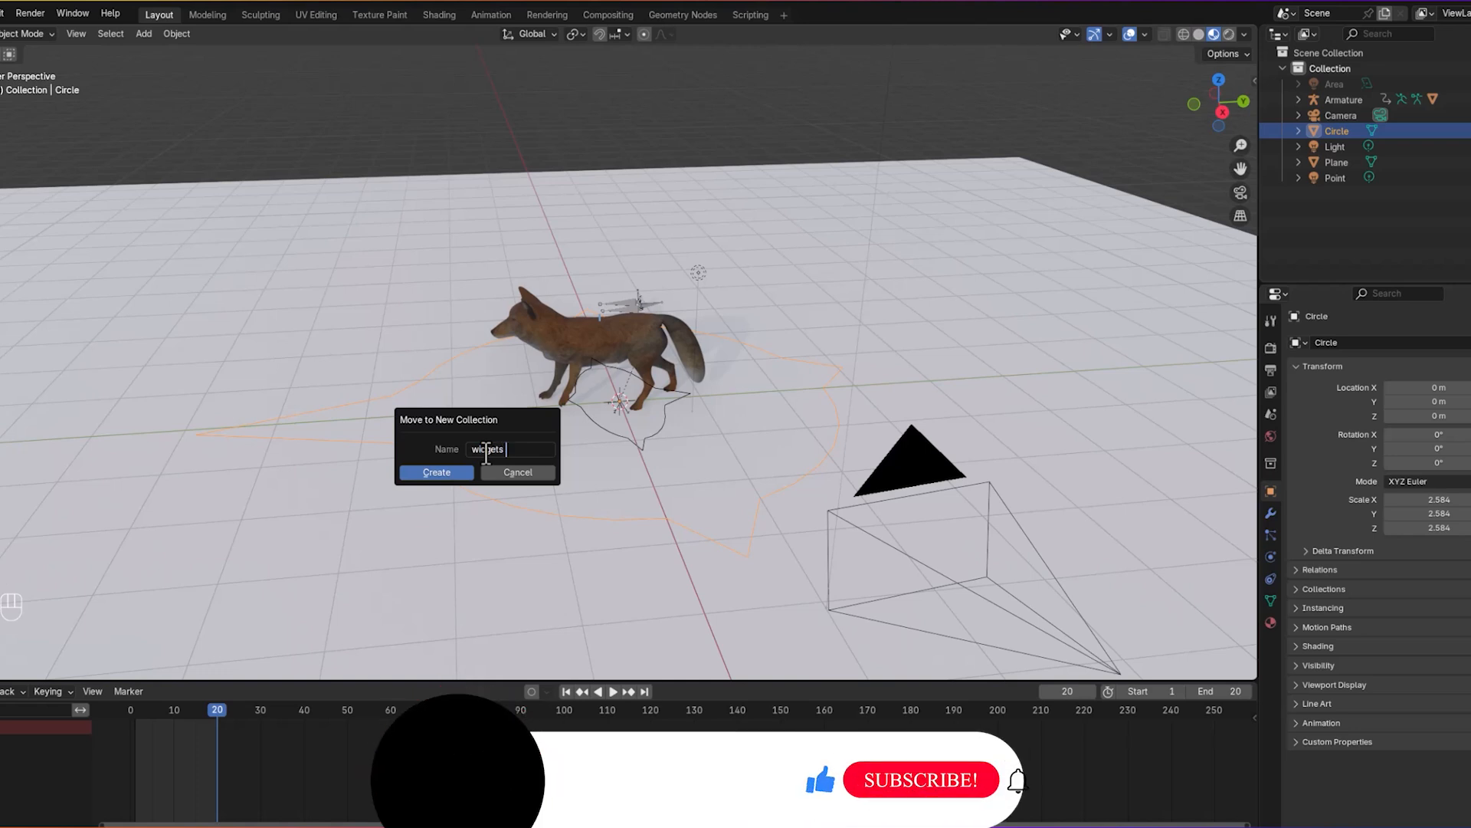
key("Return")
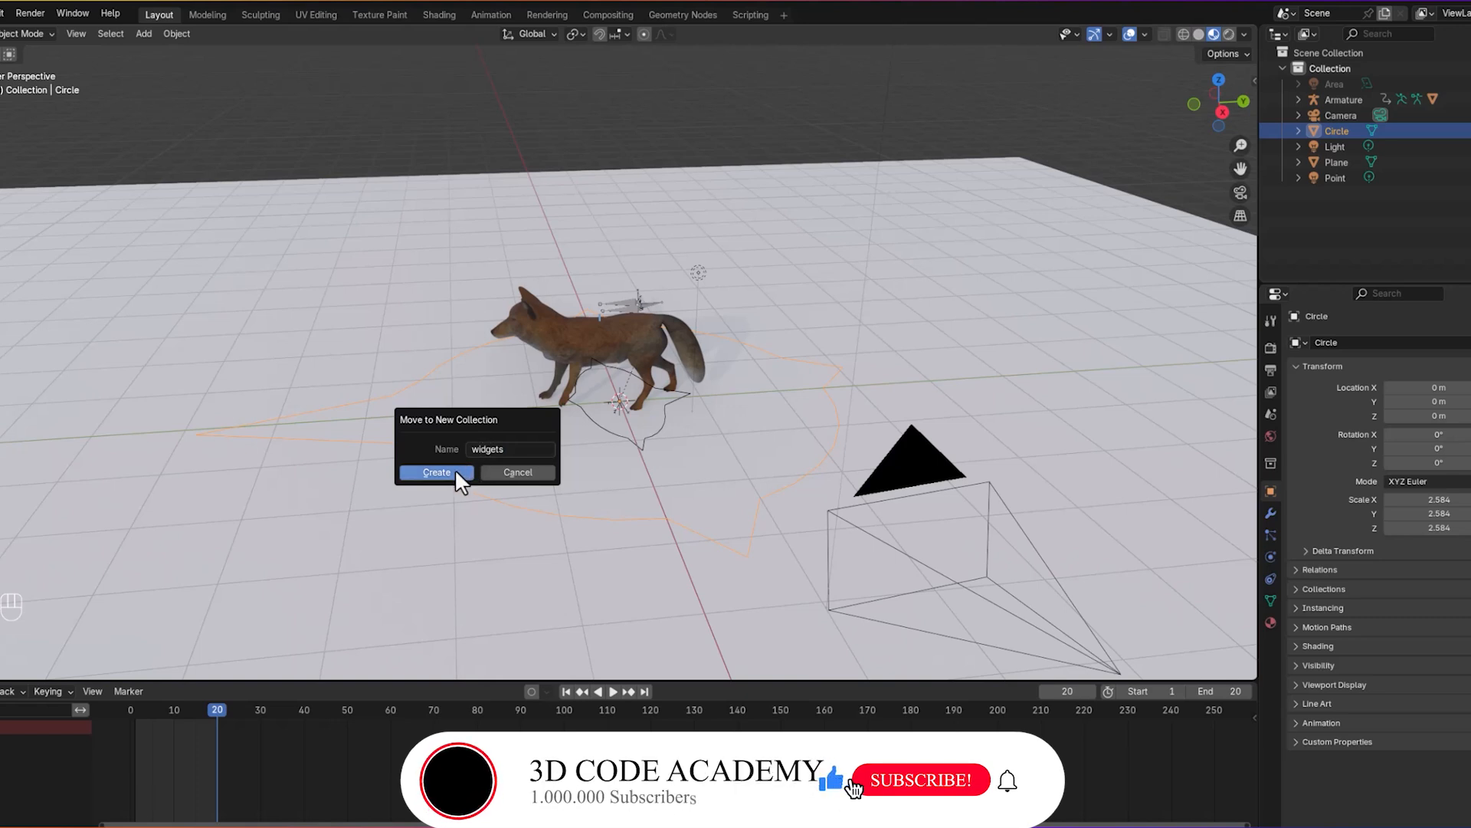
left_click(455, 469)
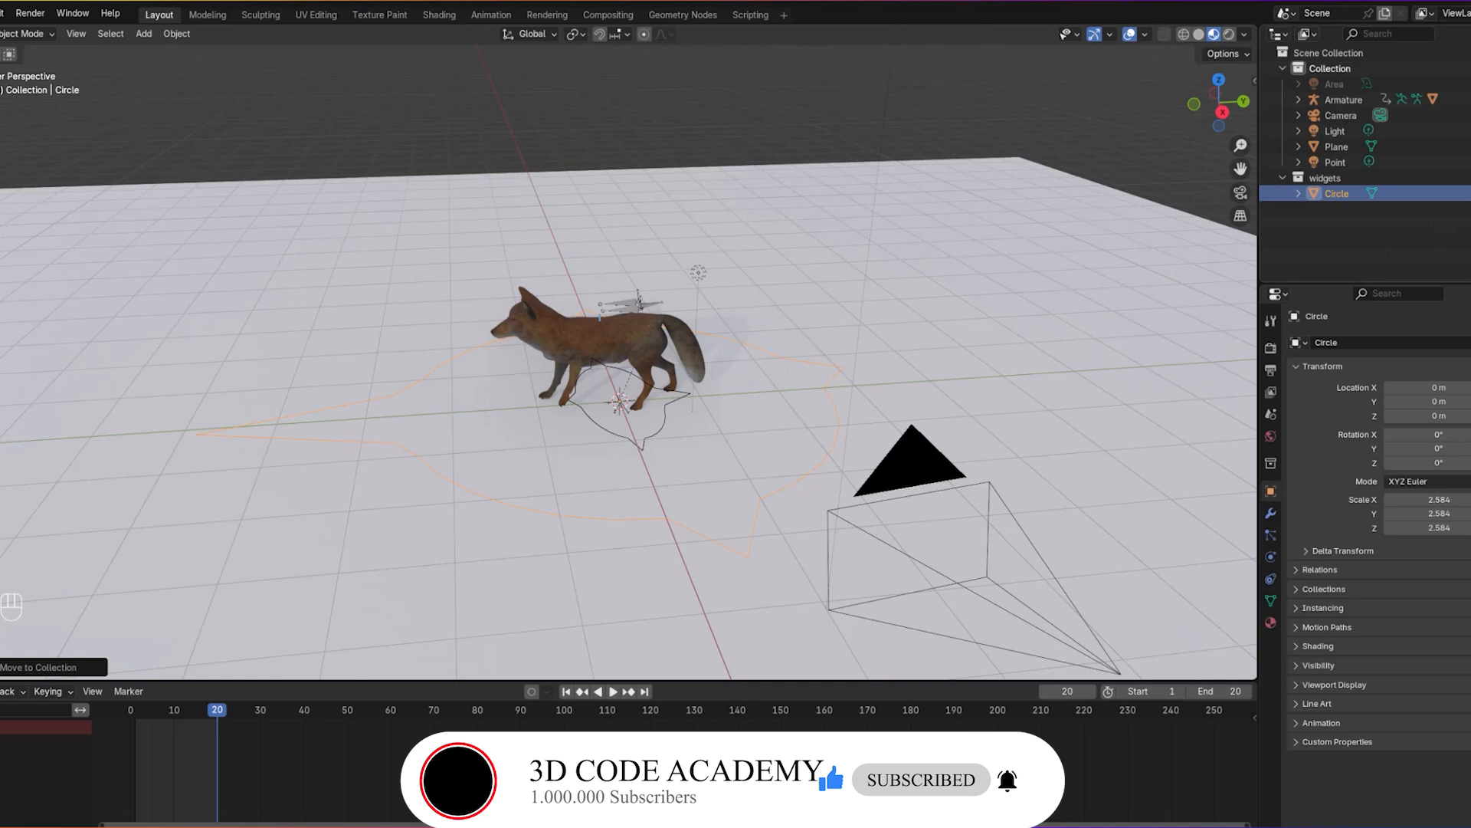
Step: Select the large Circle mesh and, in Edit Mode, rotate all its vertices 180° about the global X axis
key("alt+a")
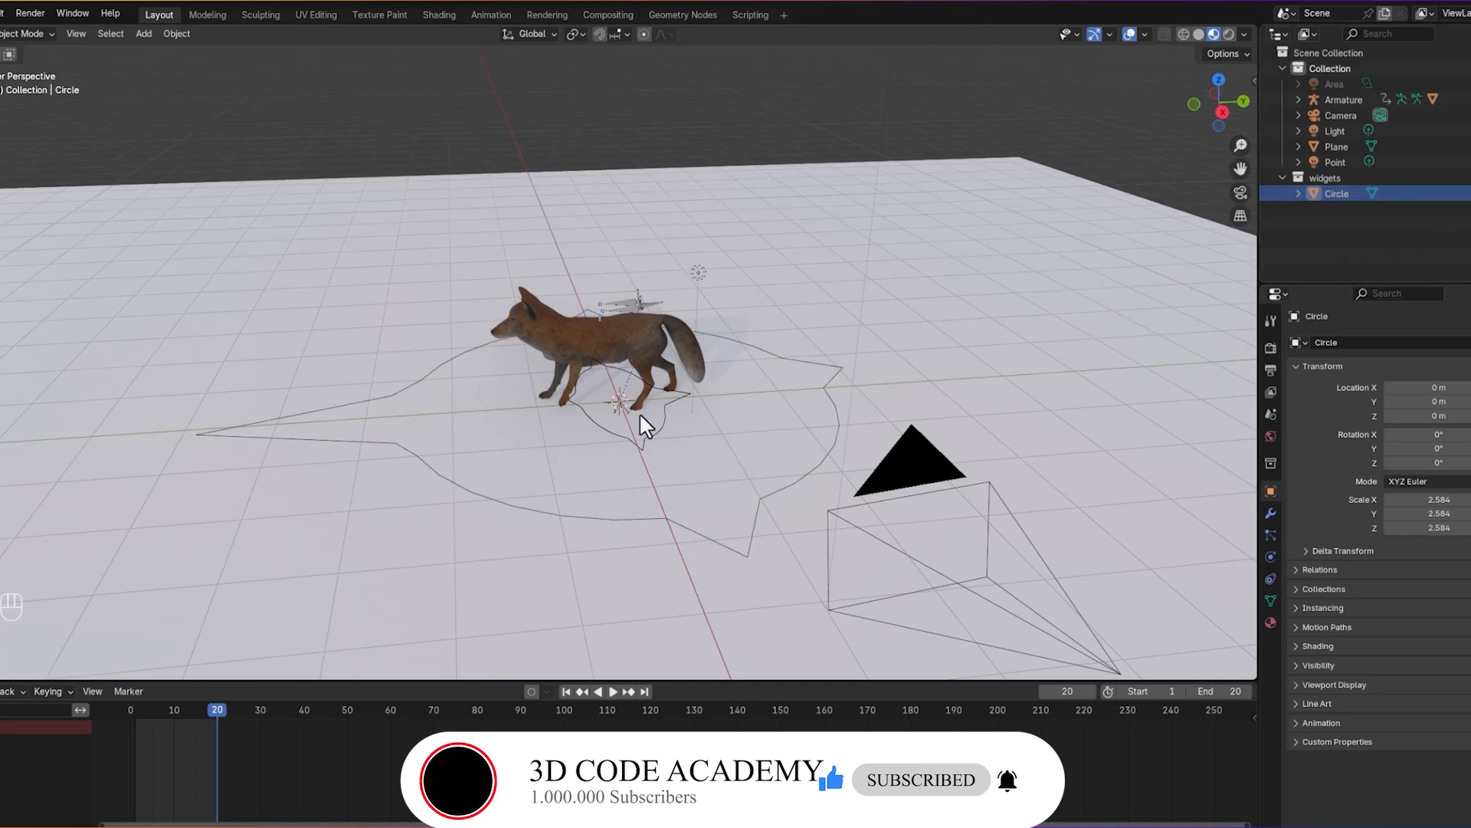
left_click(495, 500)
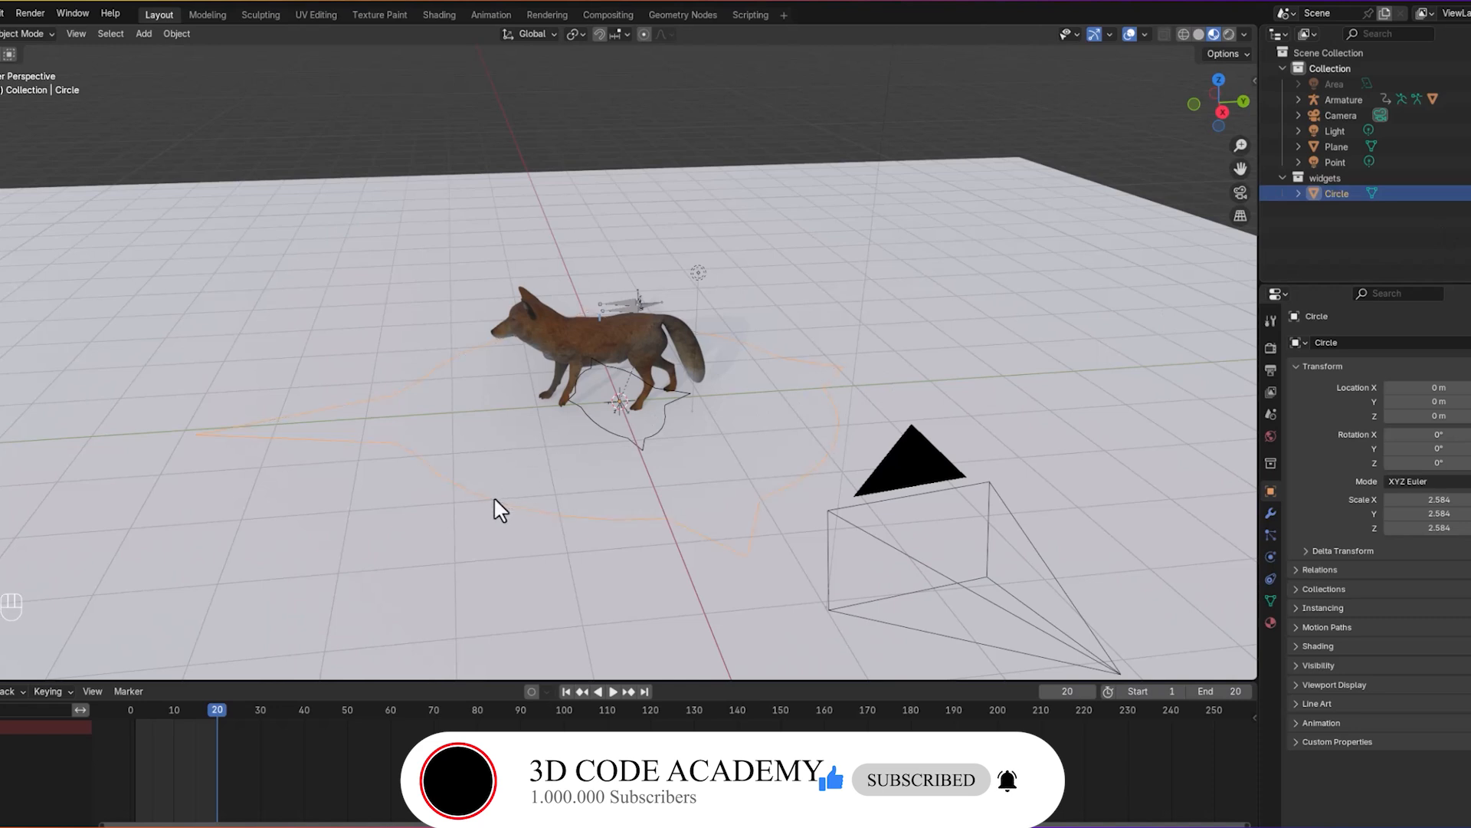
left_click(39, 35)
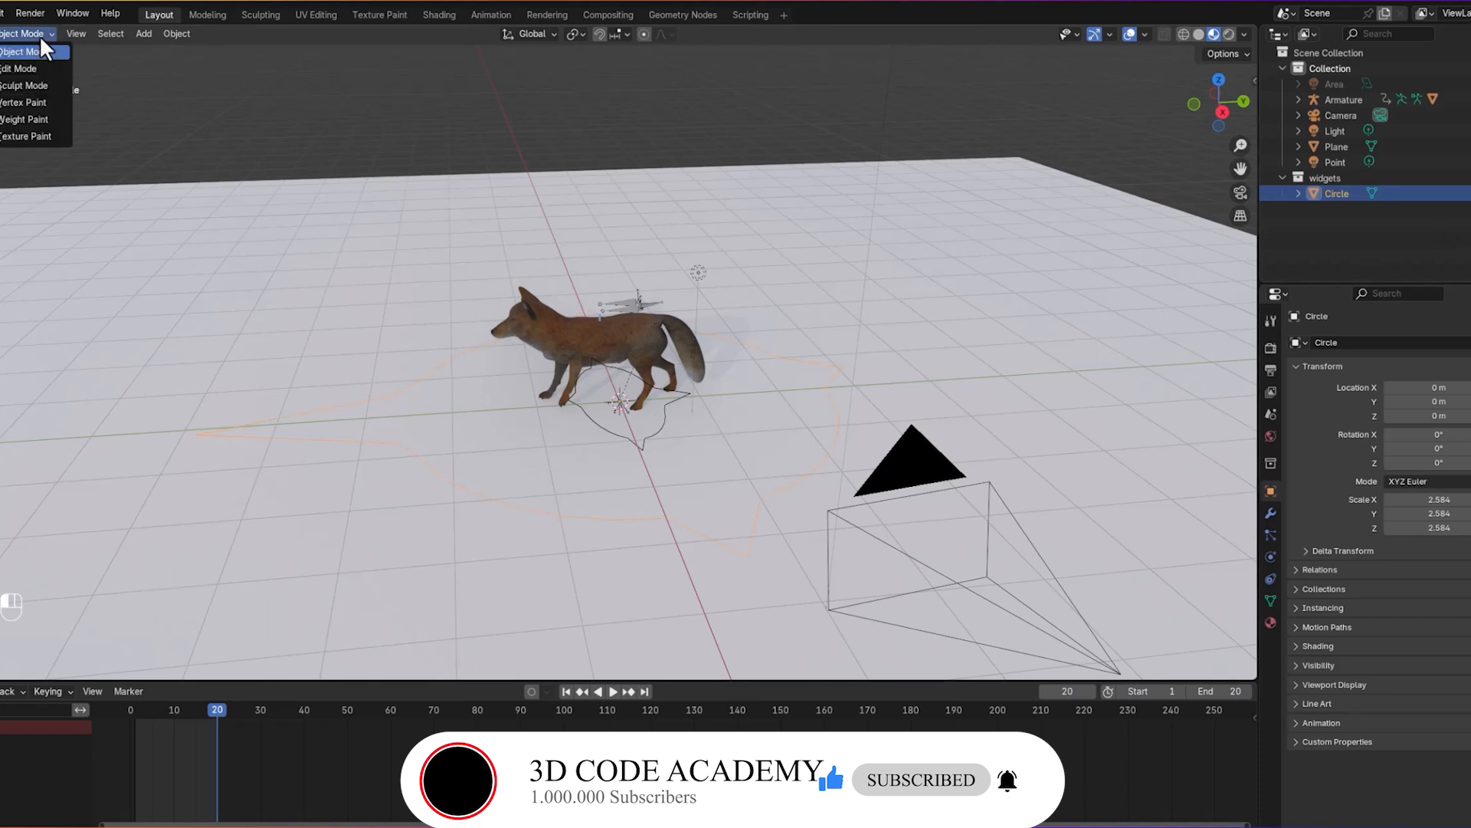
left_click(41, 61)
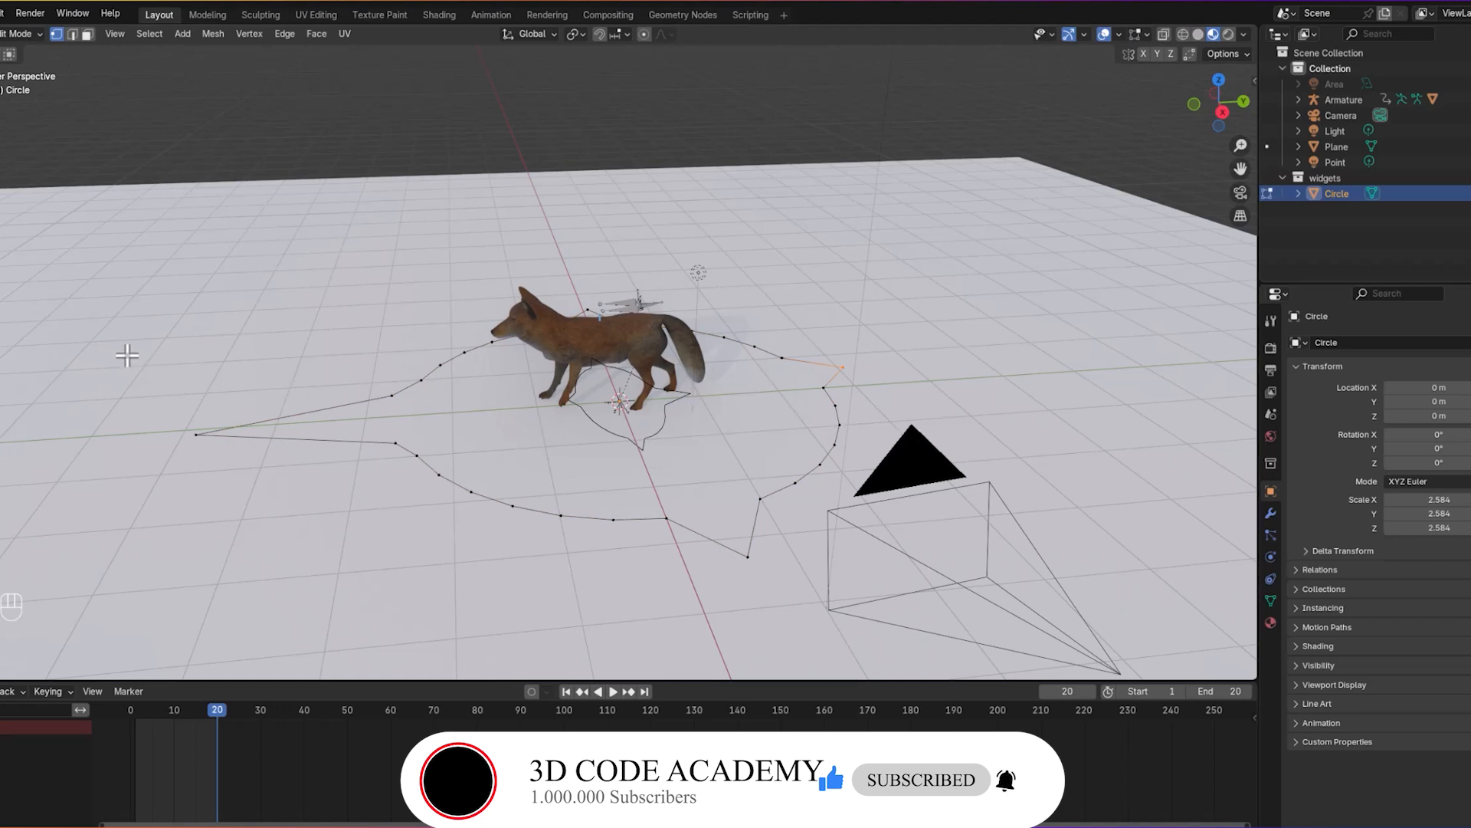
key("a")
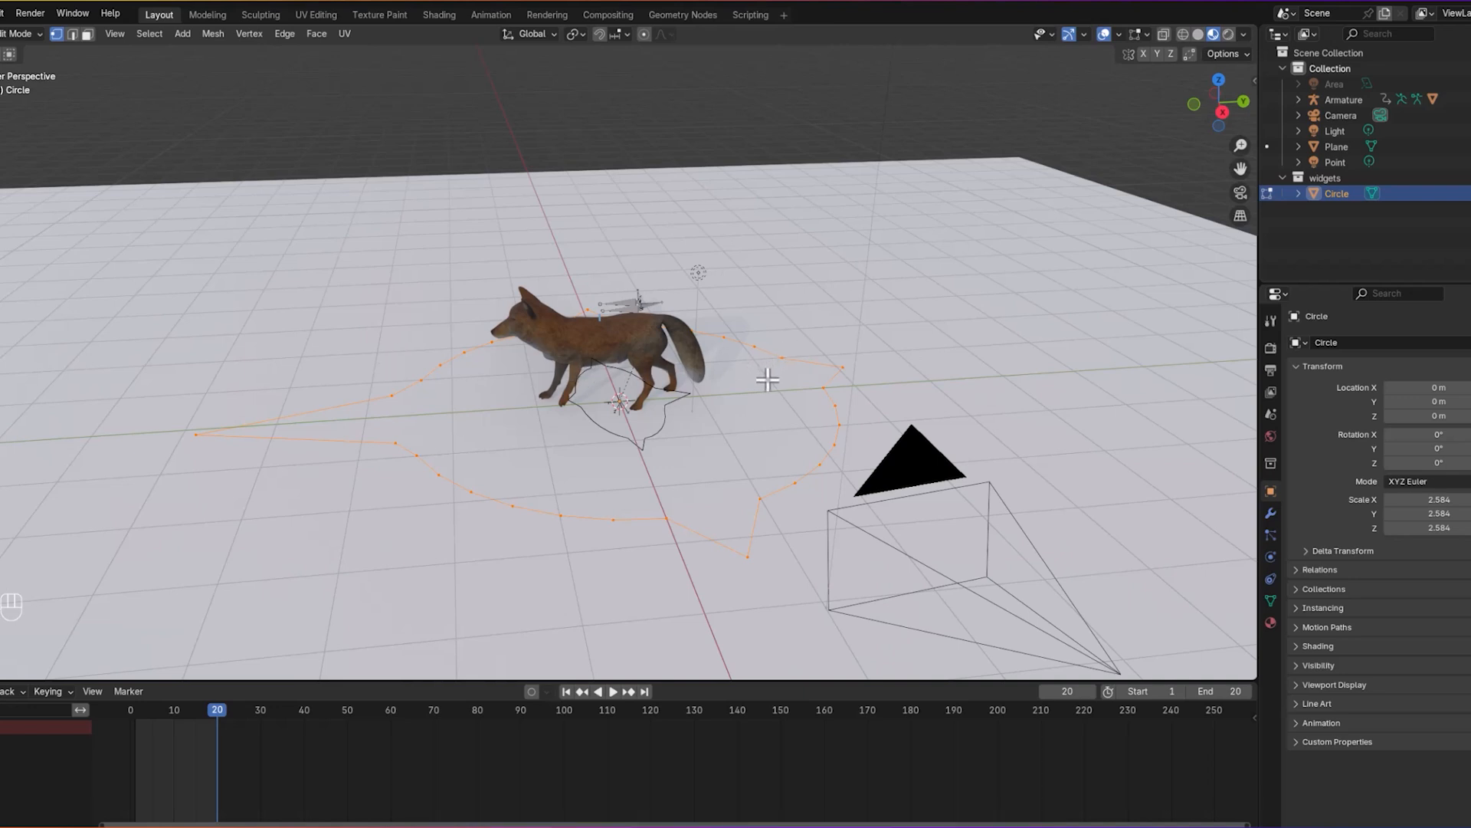
key("r")
key("x")
key("1")
key("8")
key("0")
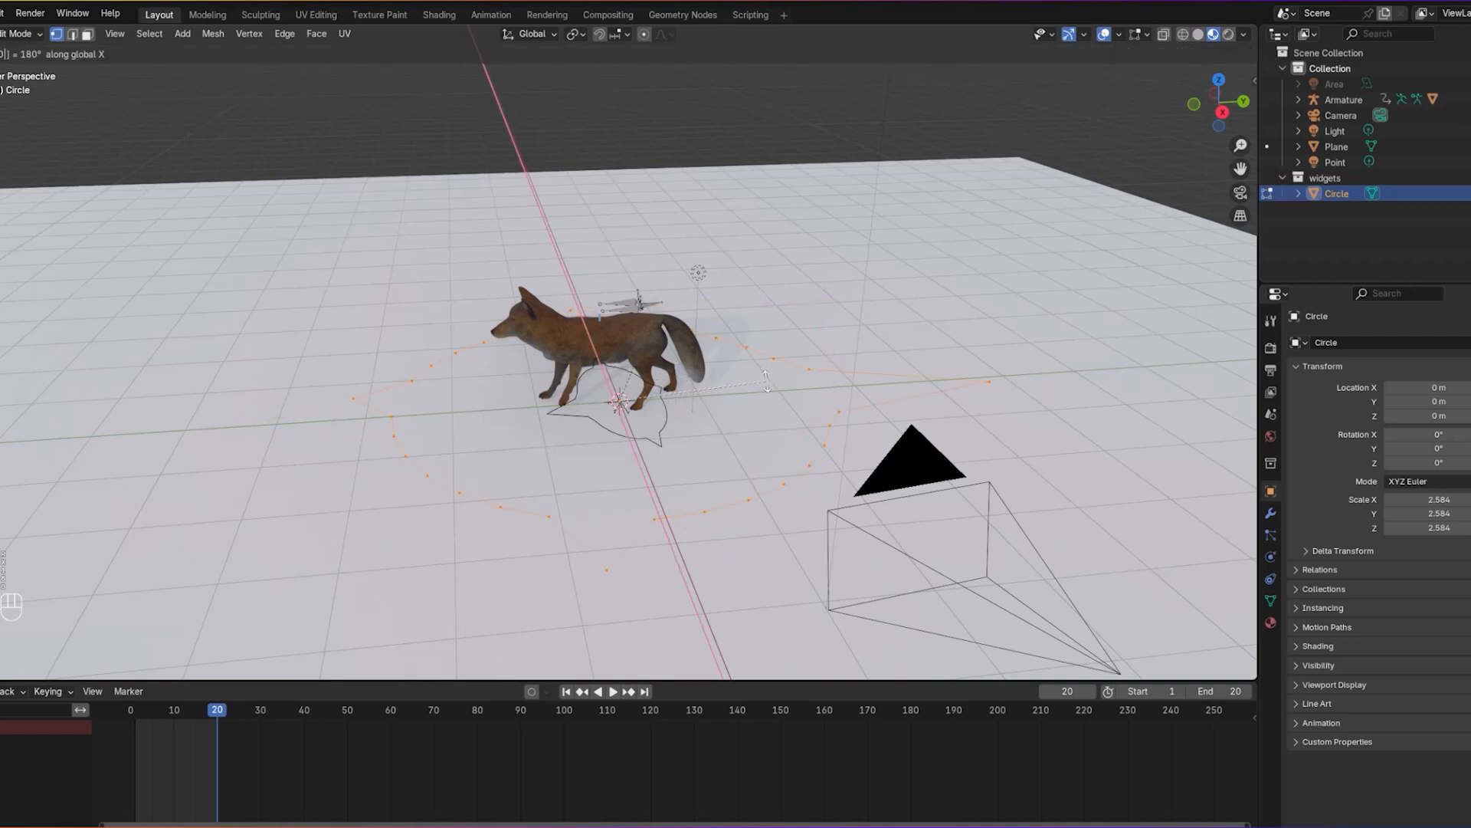
key("Return")
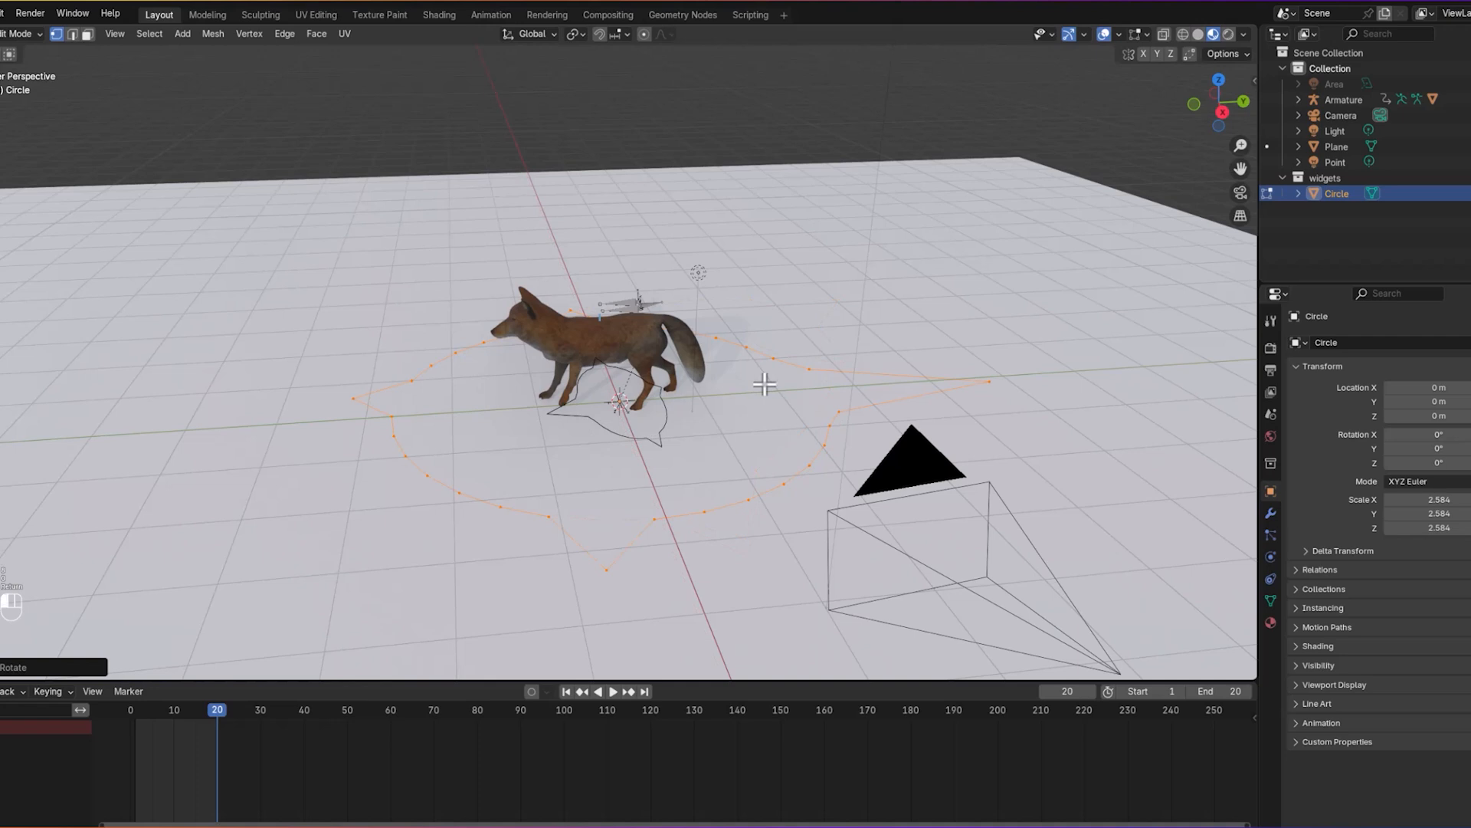
left_click(765, 385)
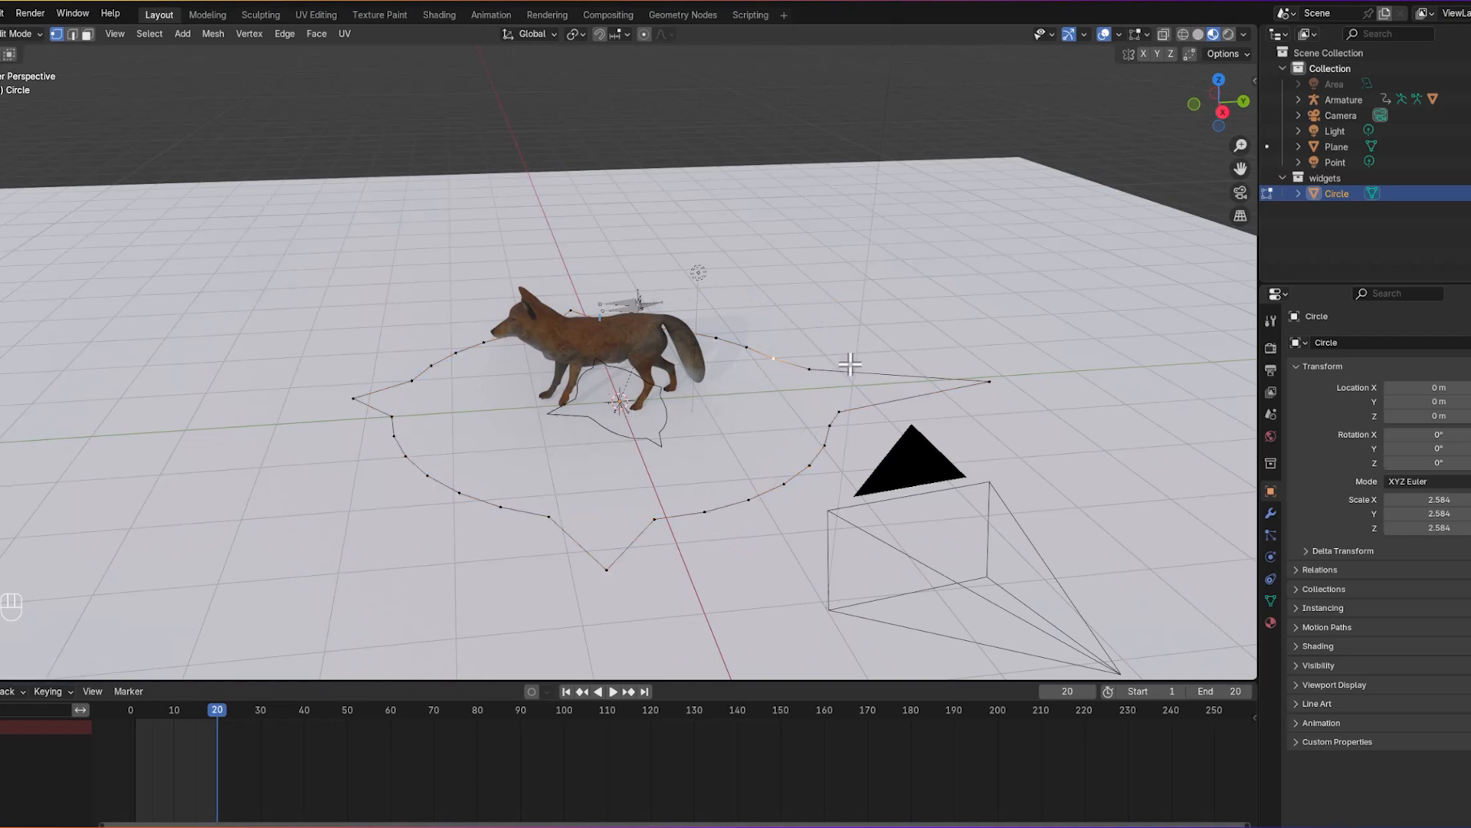
key("a")
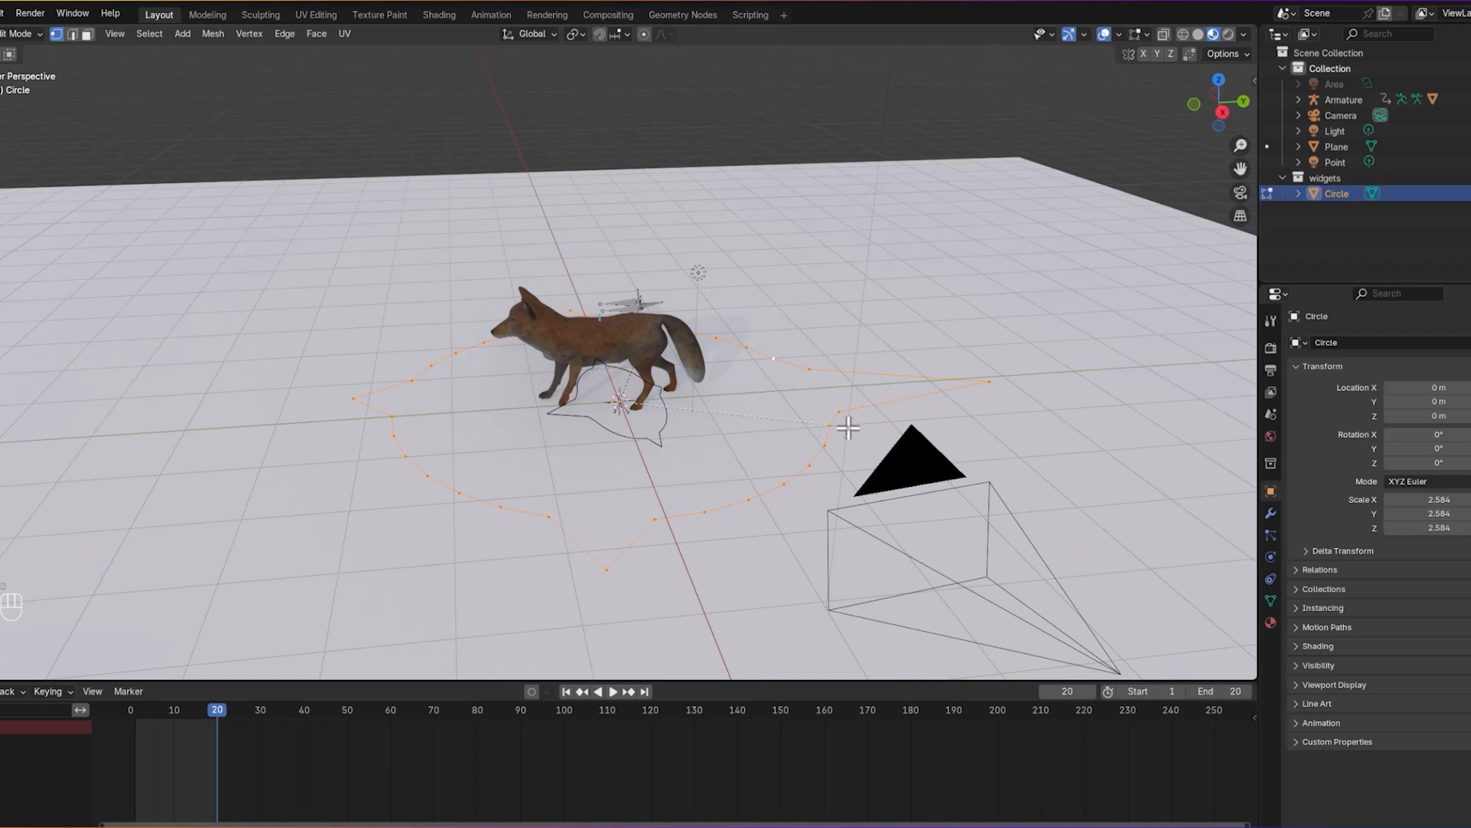
key("s")
key("y")
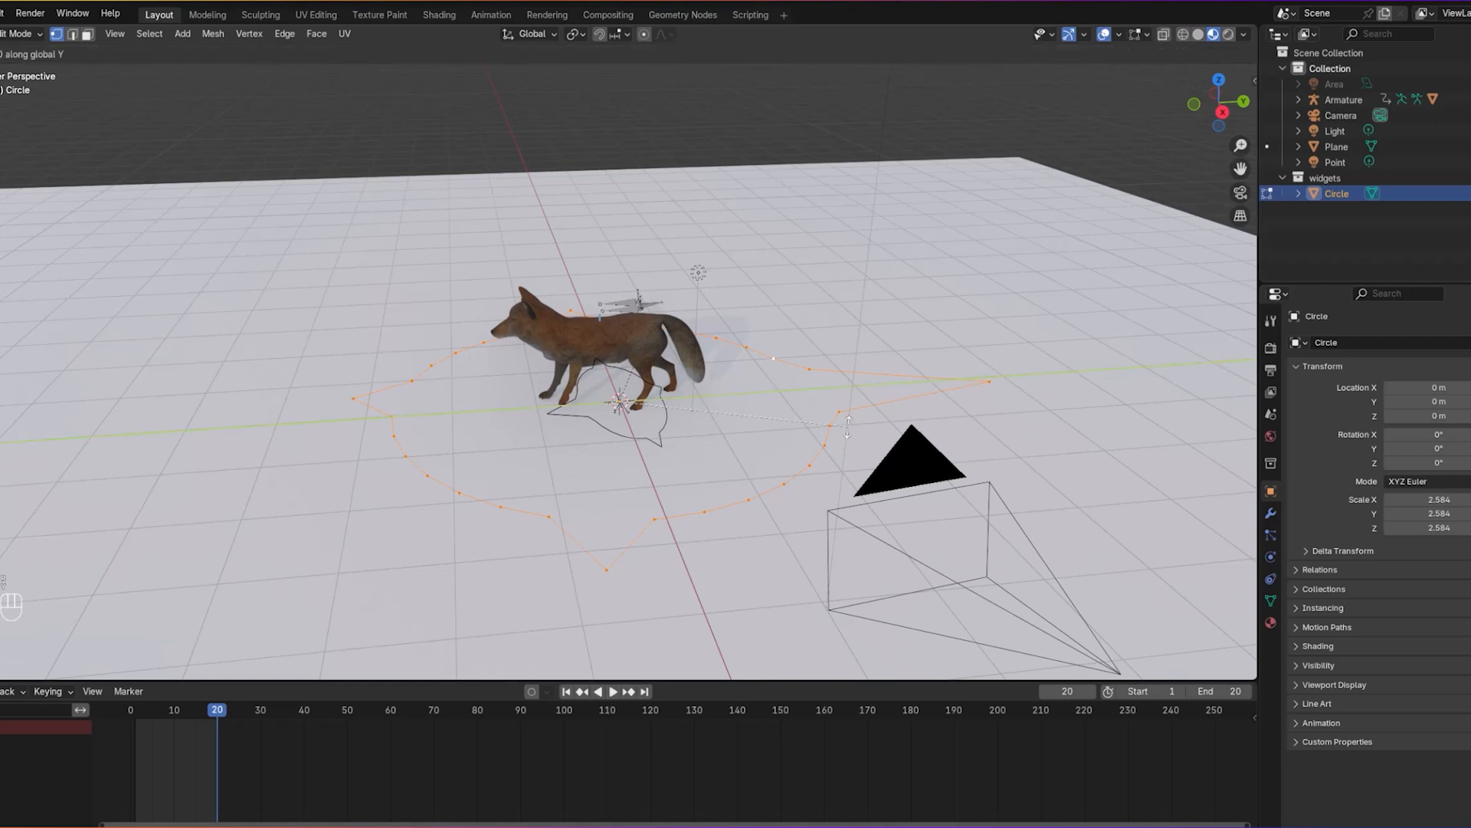
right_click(793, 461)
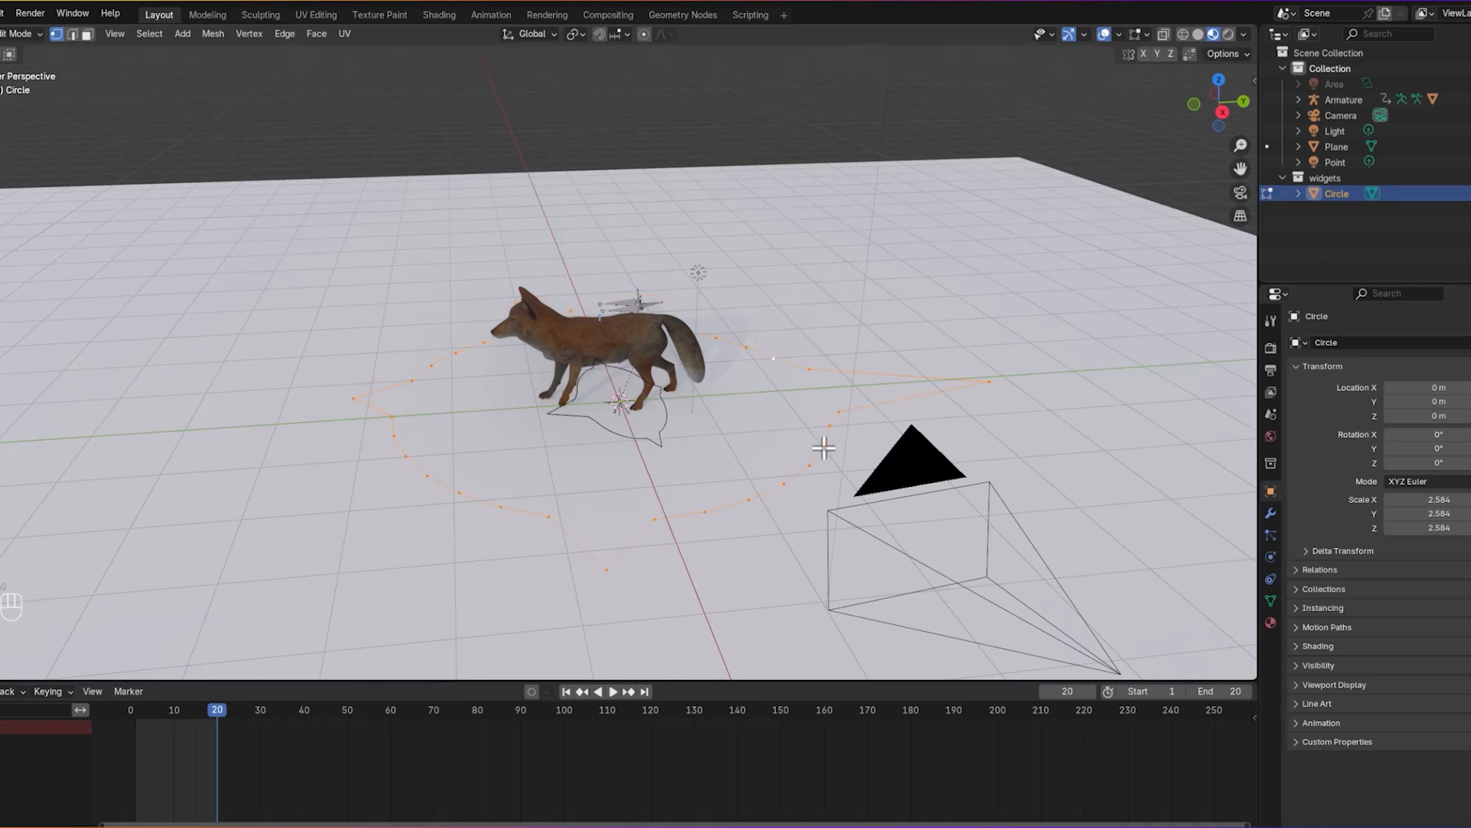
Step: Rotate all the circle's vertices freehand, slightly about the global Z axis and upward about the global Y axis
key("s")
key("z")
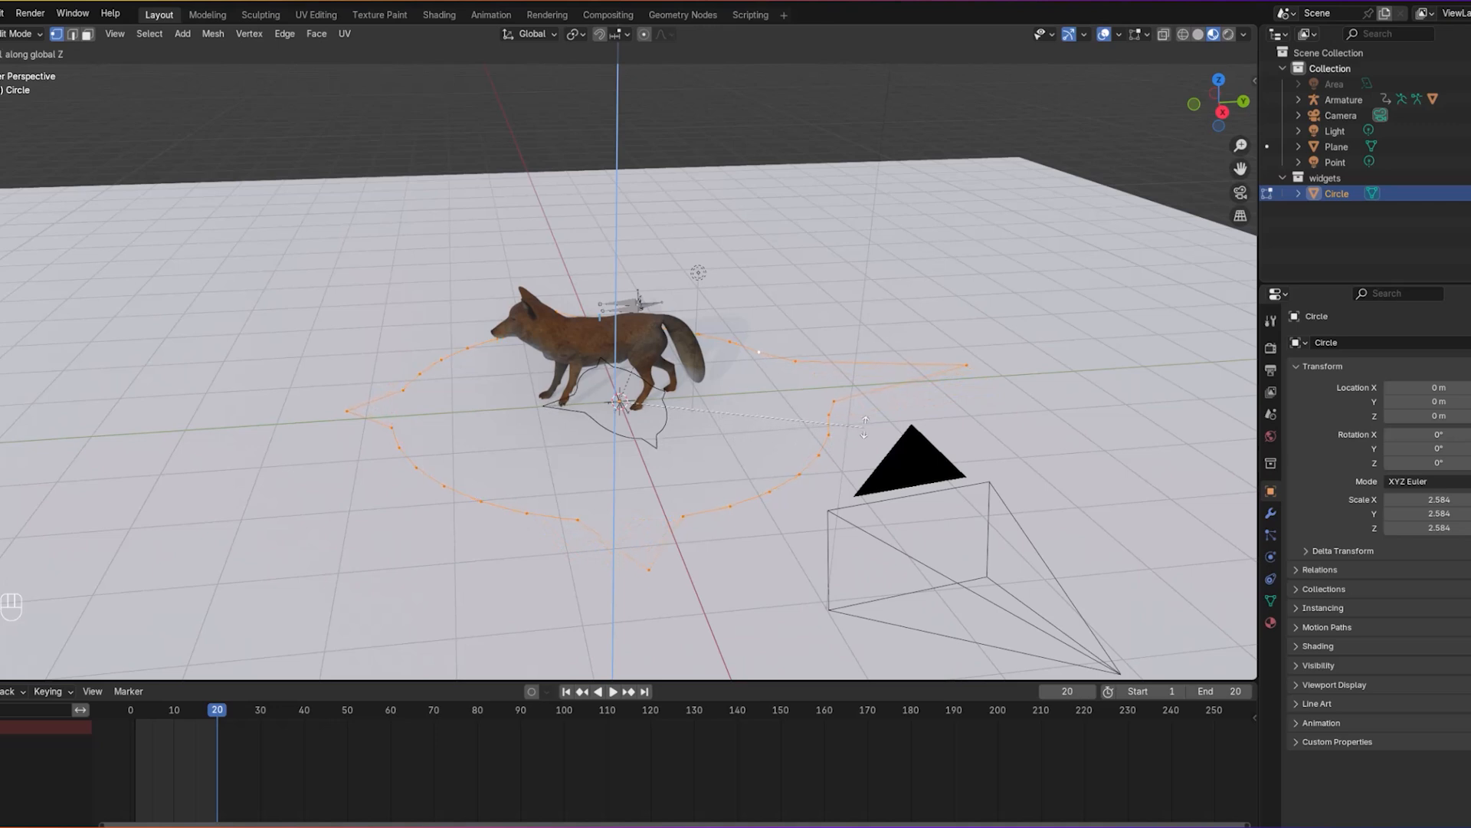
left_click(870, 425)
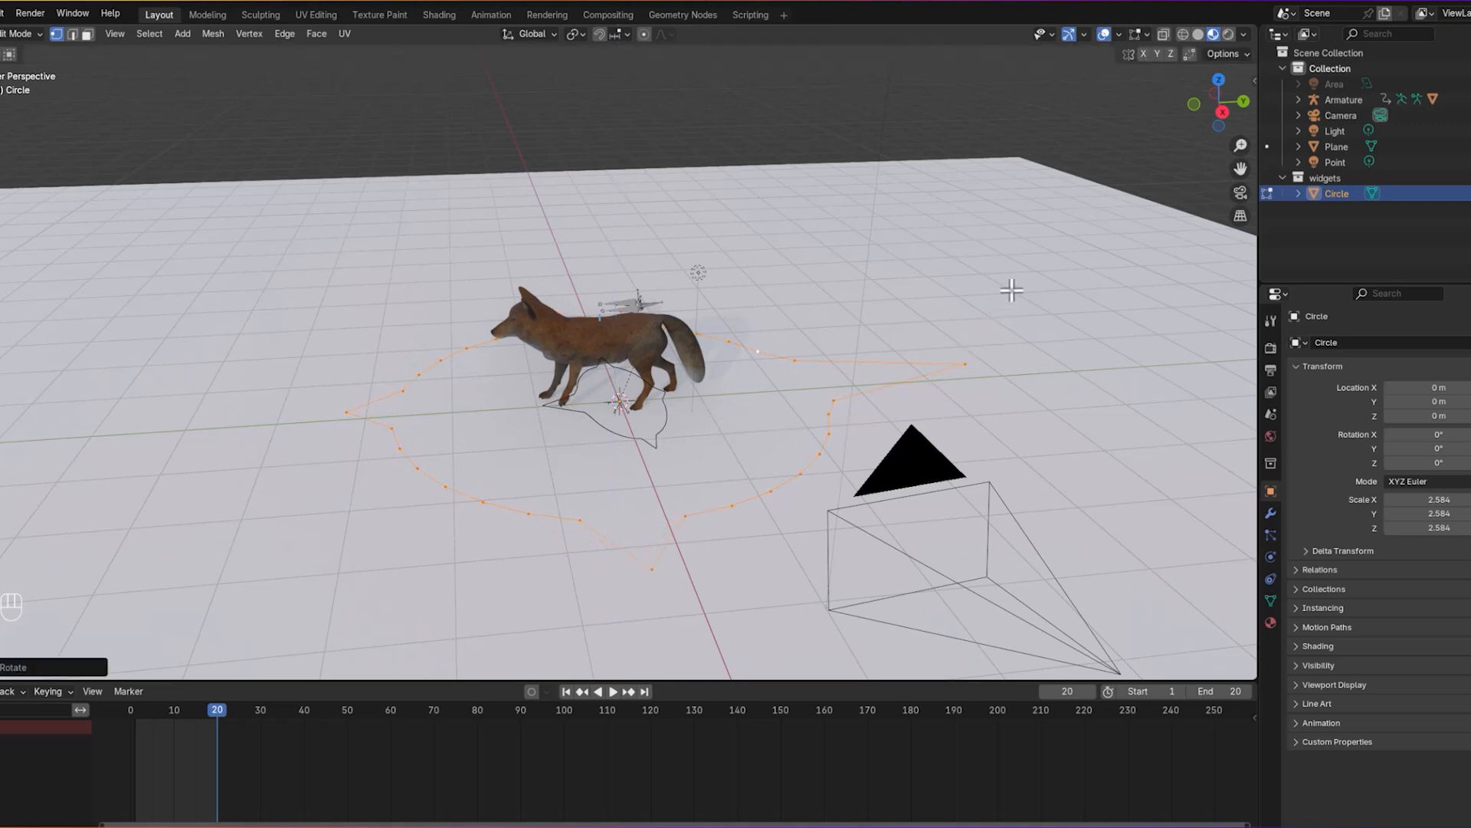
middle_click_drag(1094, 281, 1158, 261)
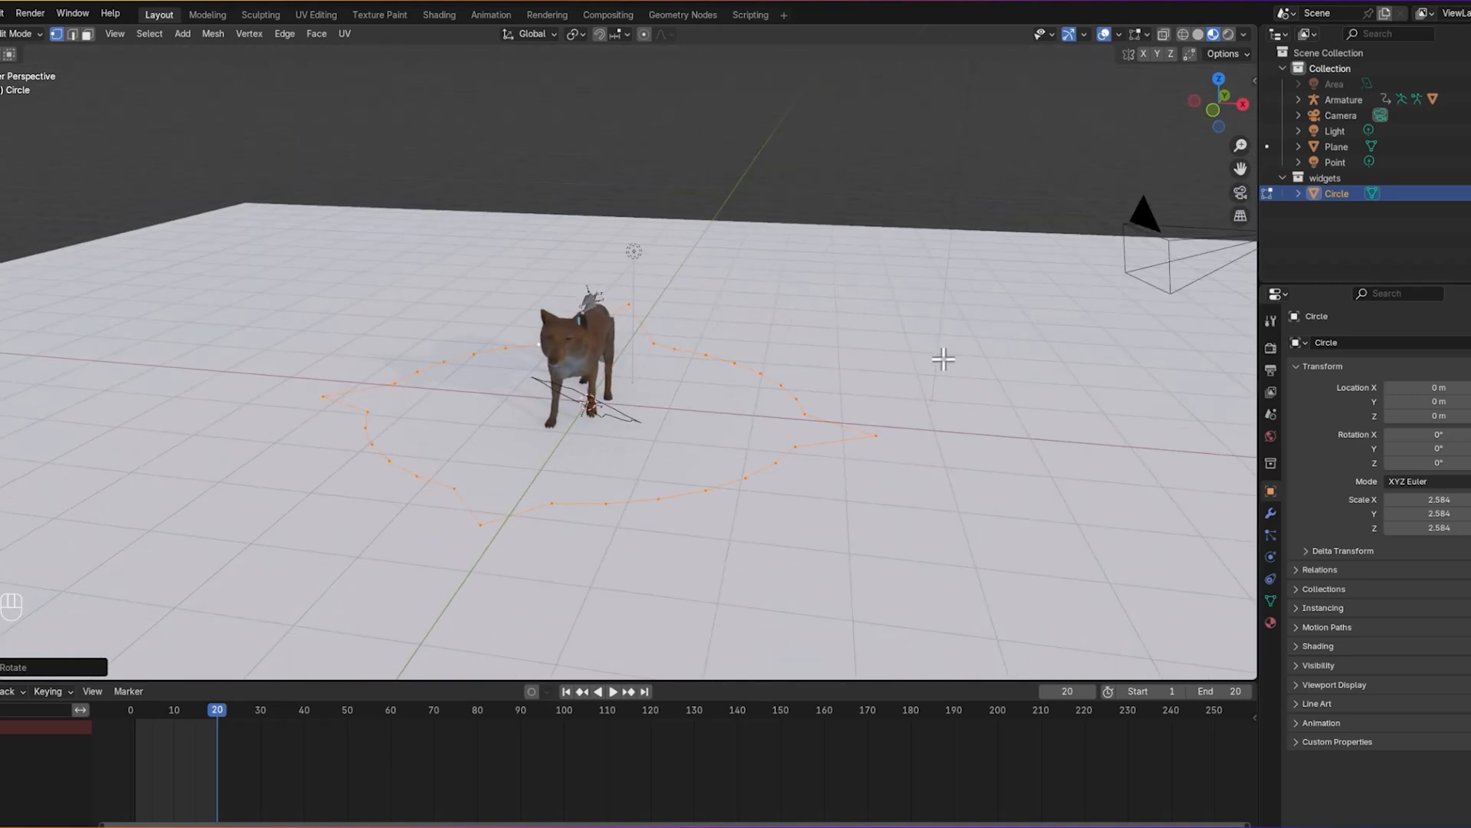
key("y")
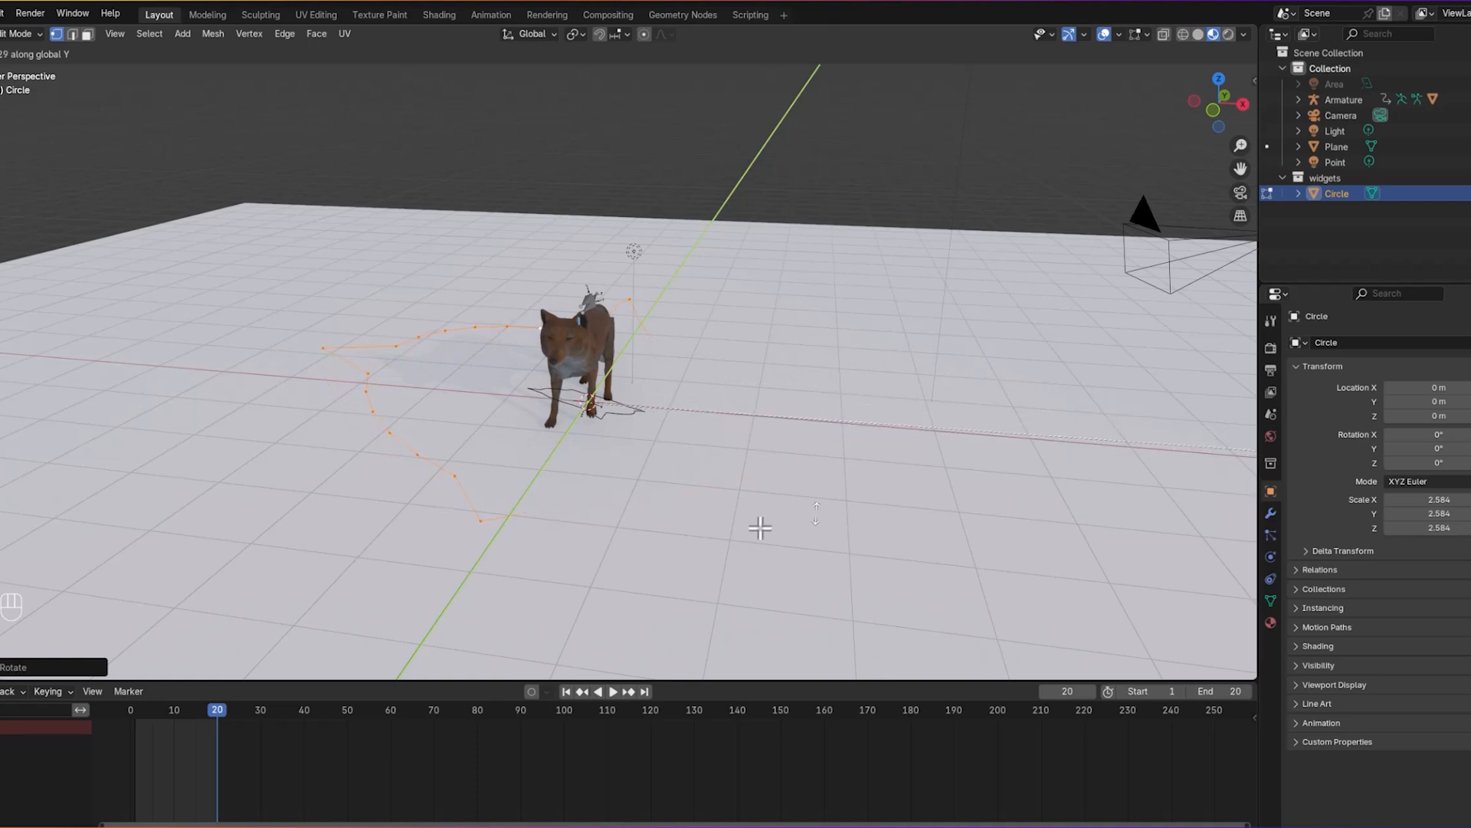
left_click(794, 527)
middle_click_drag(625, 390, 575, 417)
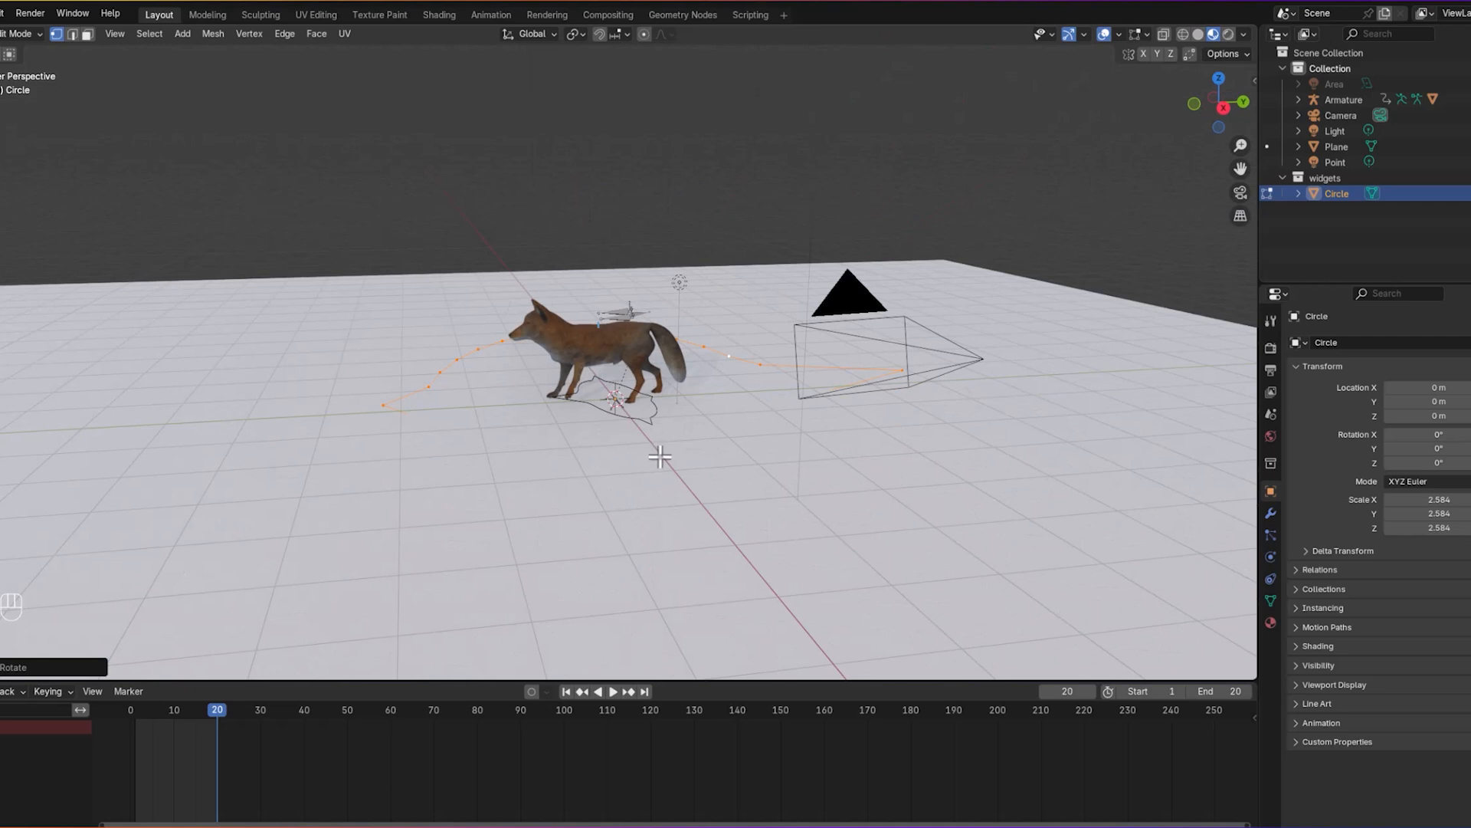
key("s")
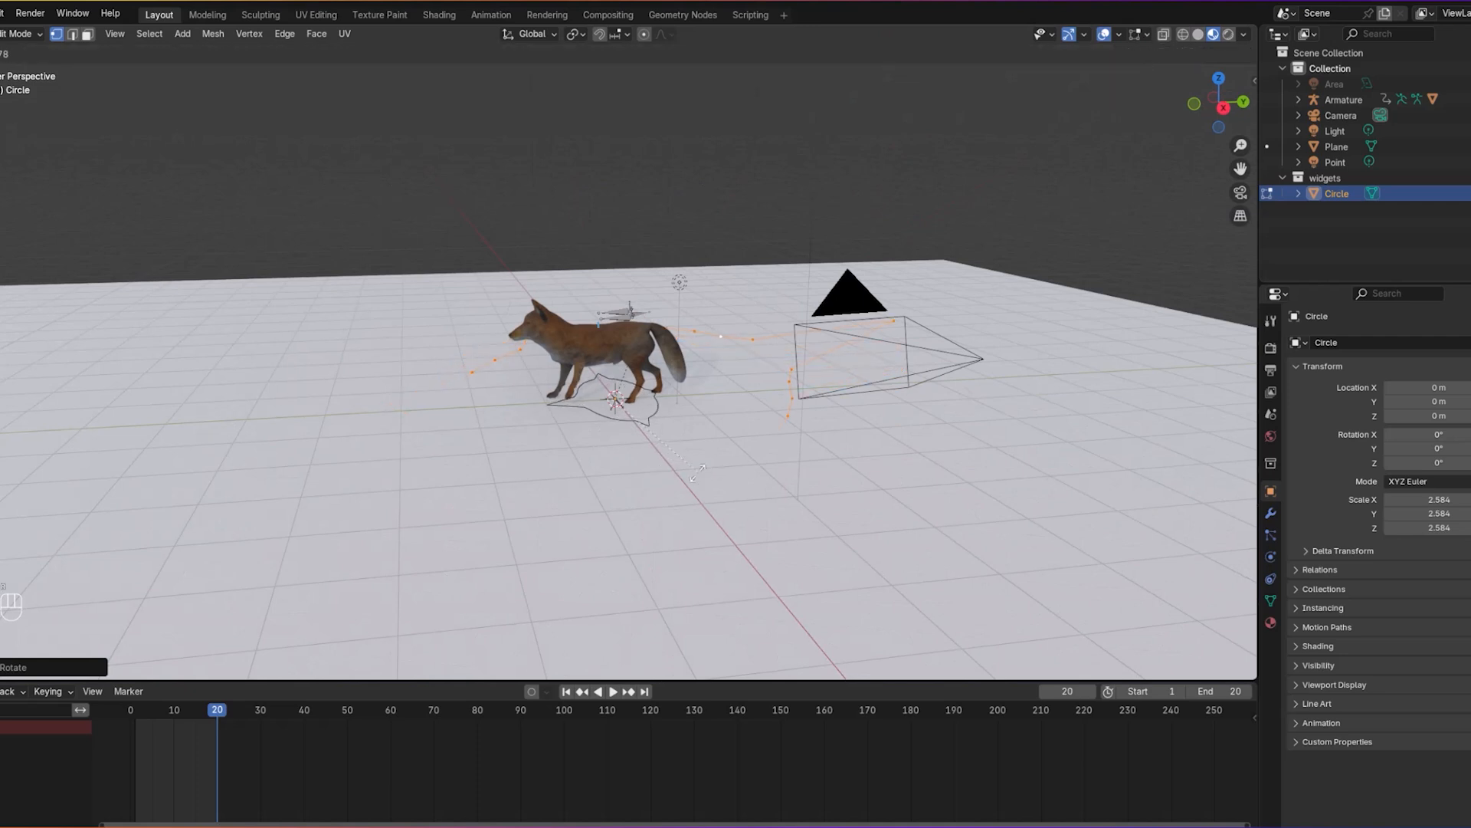
left_click(635, 427)
Step: Tilt the circle's vertices further about the global Y axis and turn them slightly about global Z to align the bone shape with the fox
key("r")
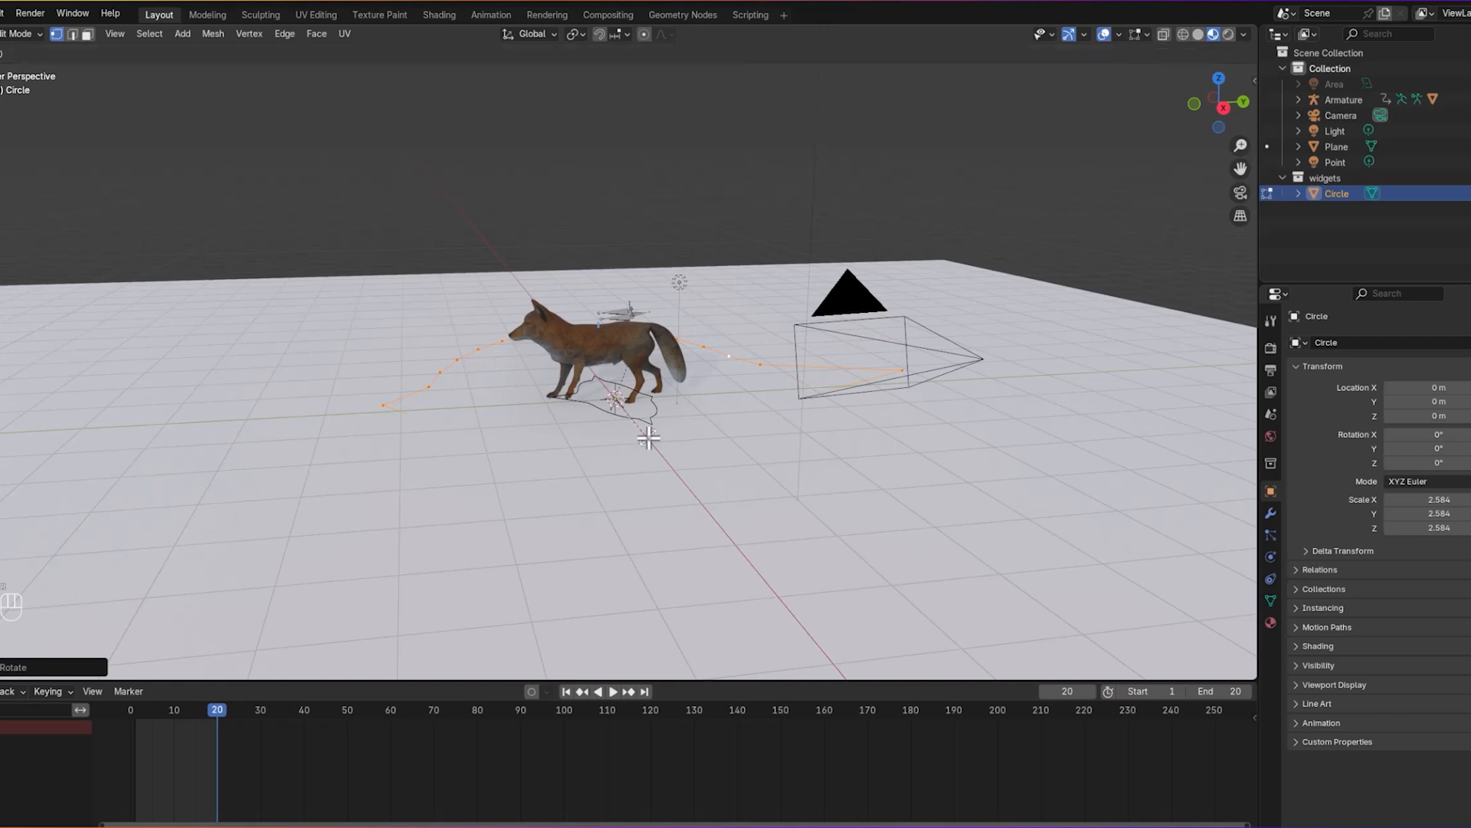
key("y")
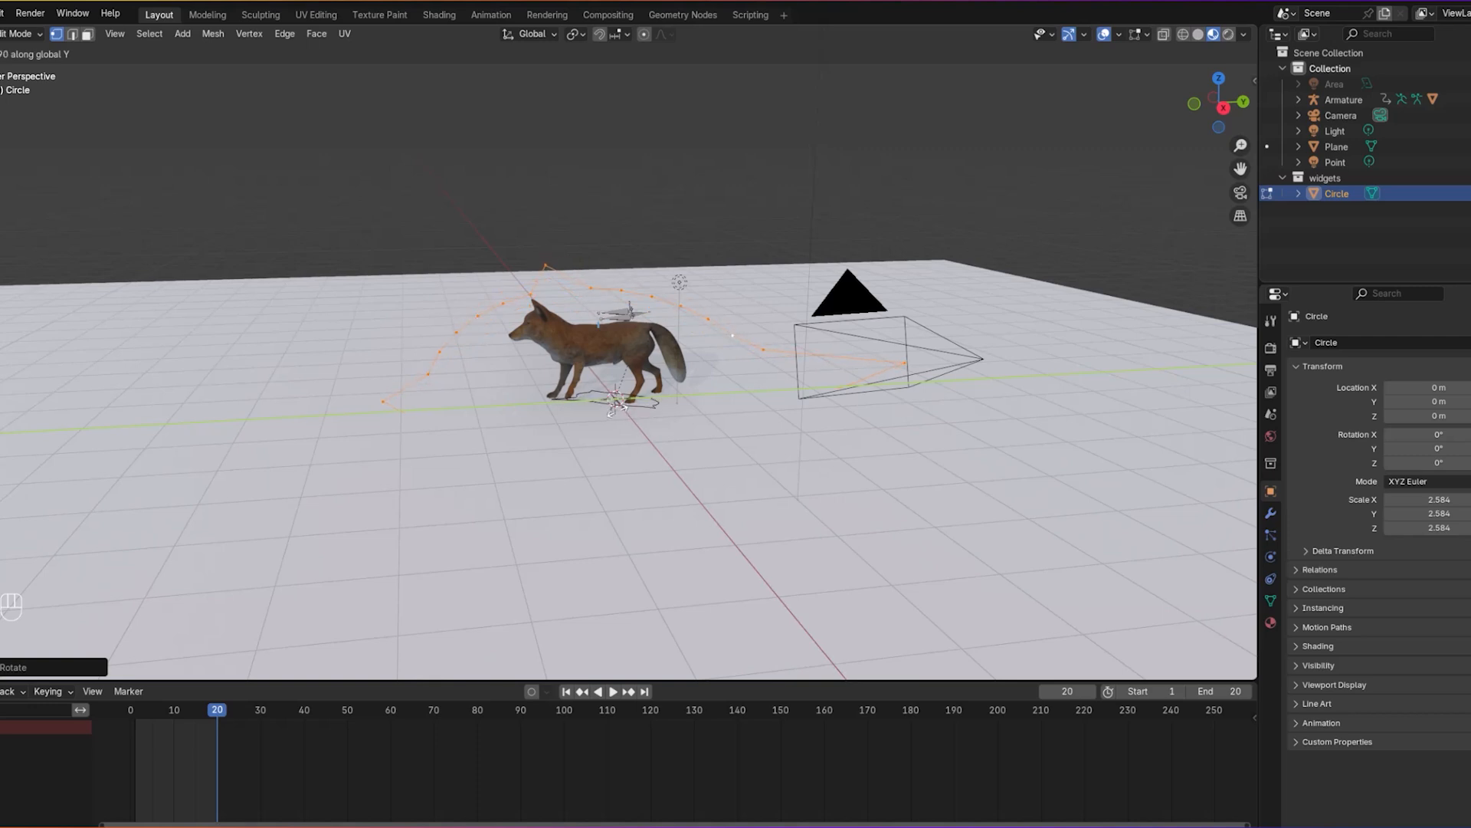
left_click(618, 408)
middle_click_drag(749, 486, 772, 430)
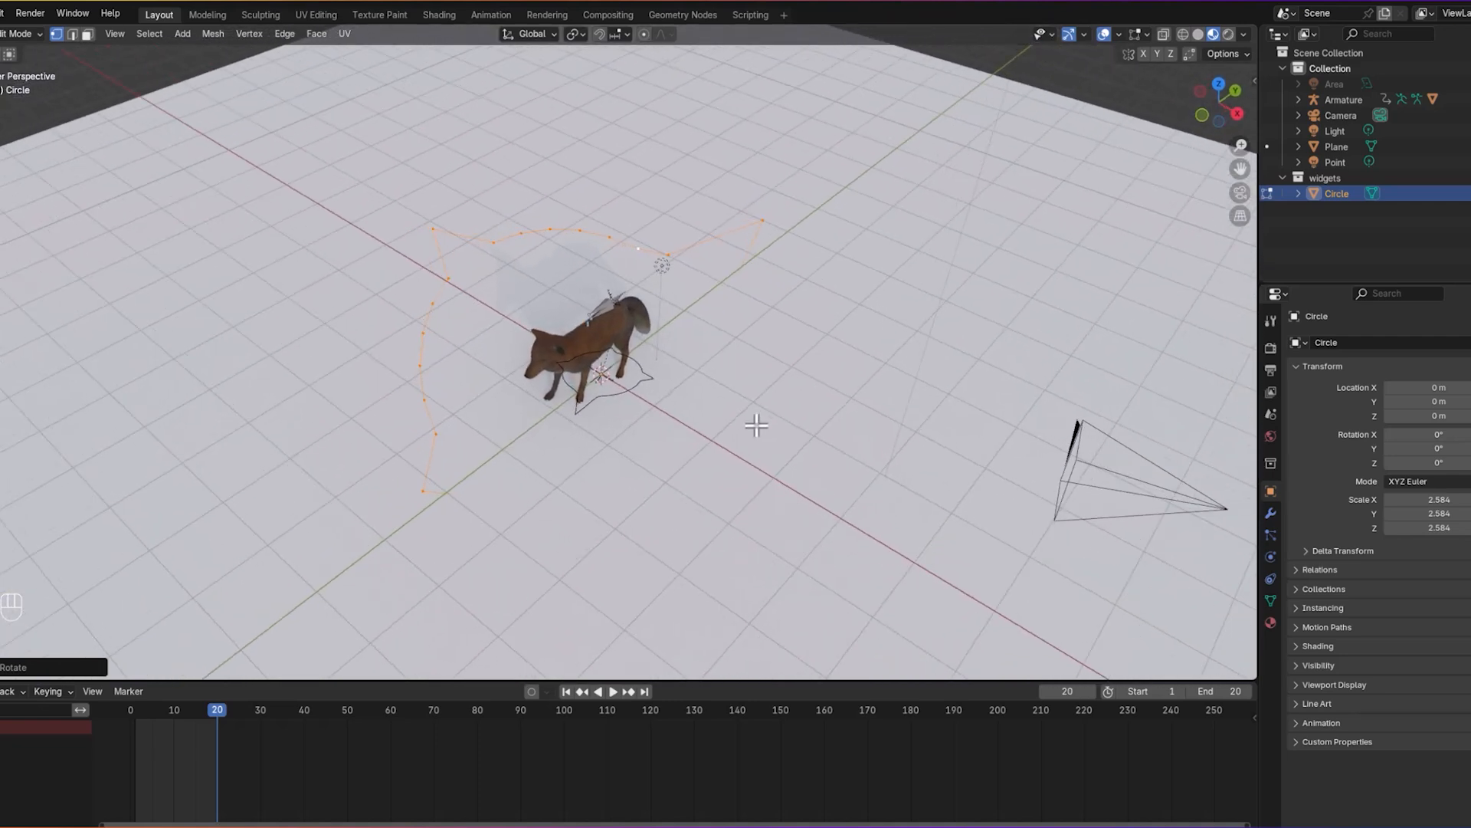
key("r")
key("z")
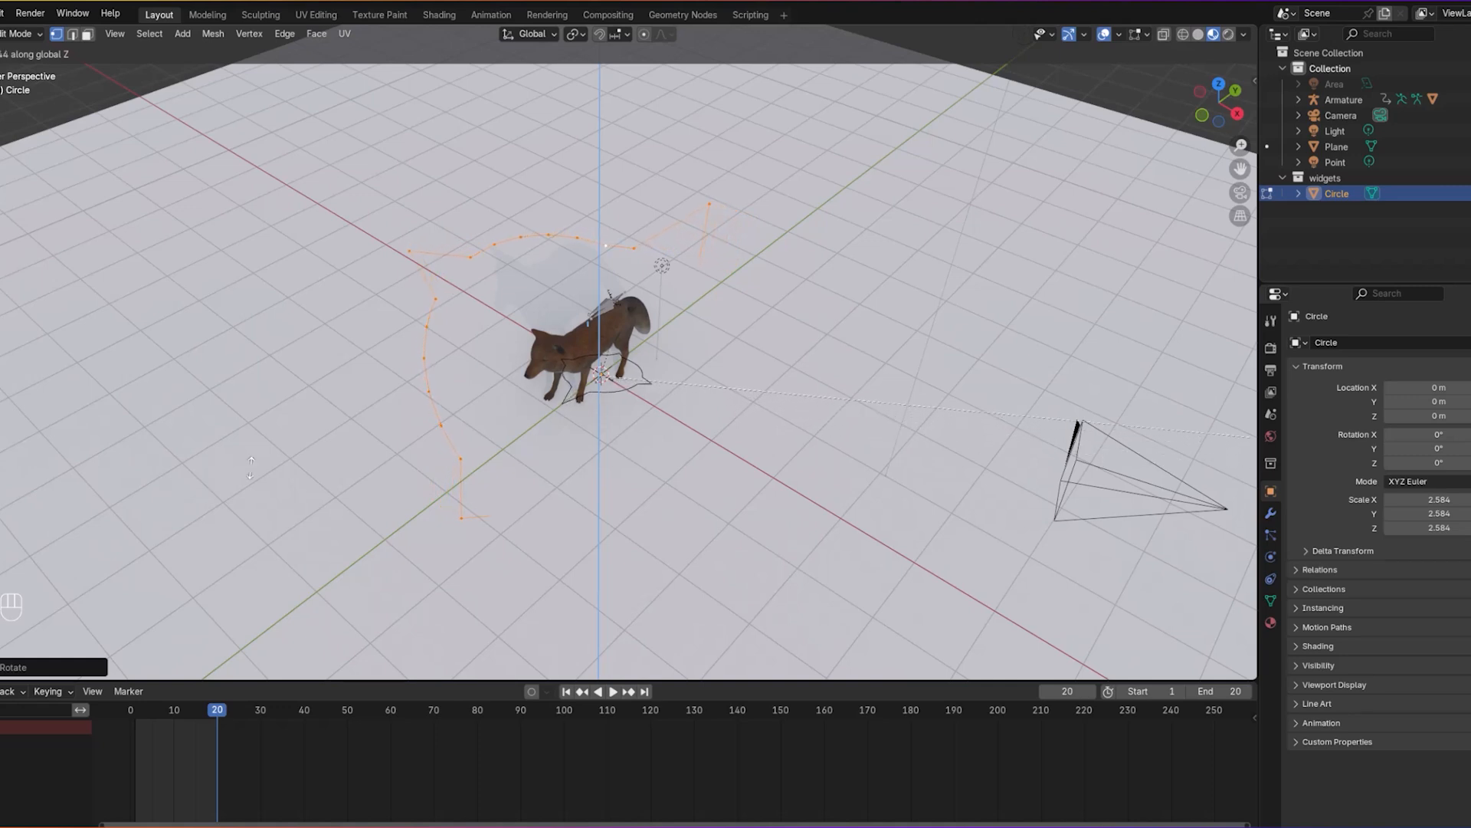
left_click(178, 459)
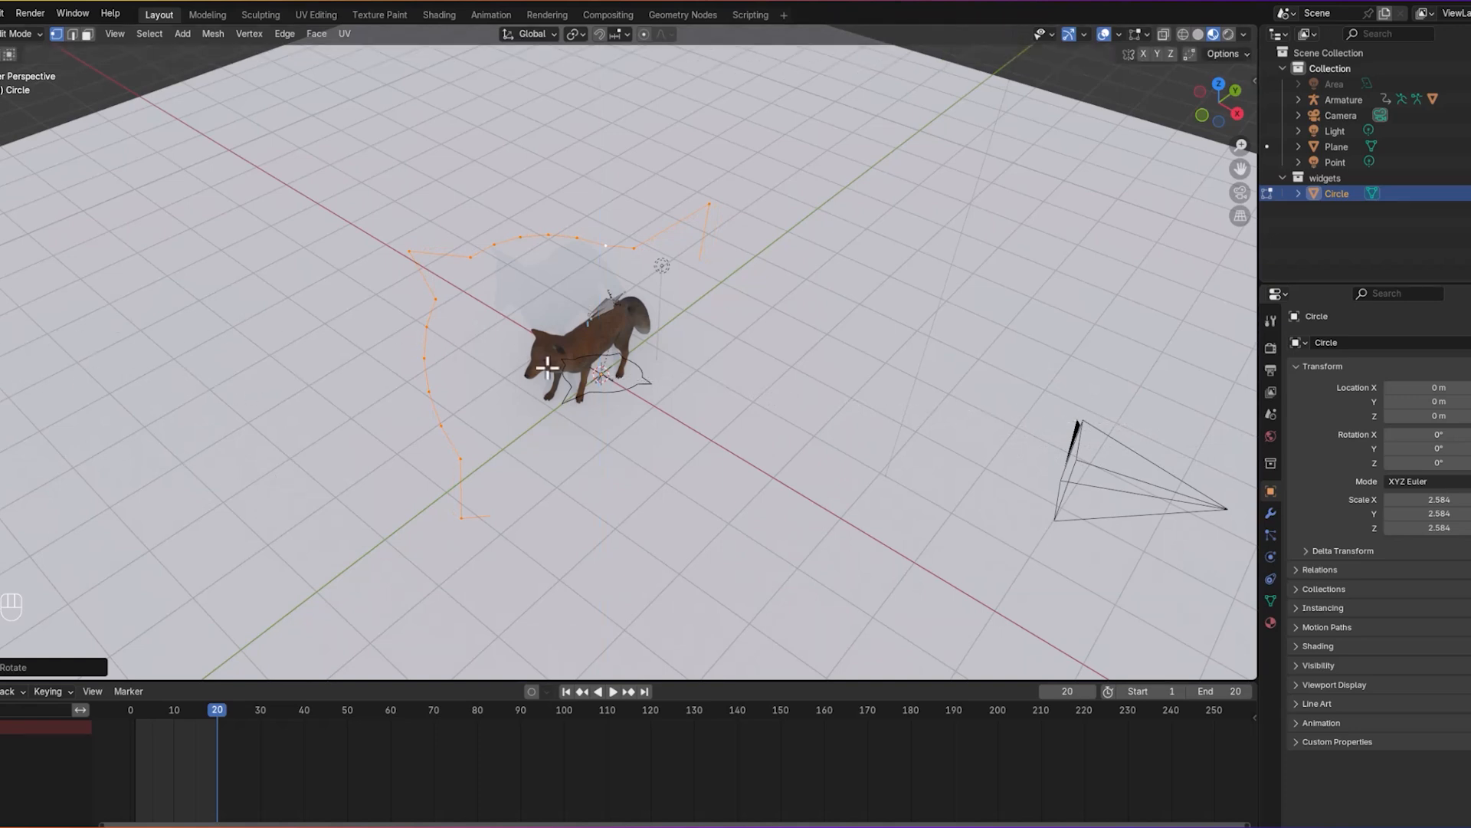
Step: Rotate the circle's vertices about the global X axis to lay the global control bone's shape flat on the ground
middle_click_drag(782, 437, 684, 362)
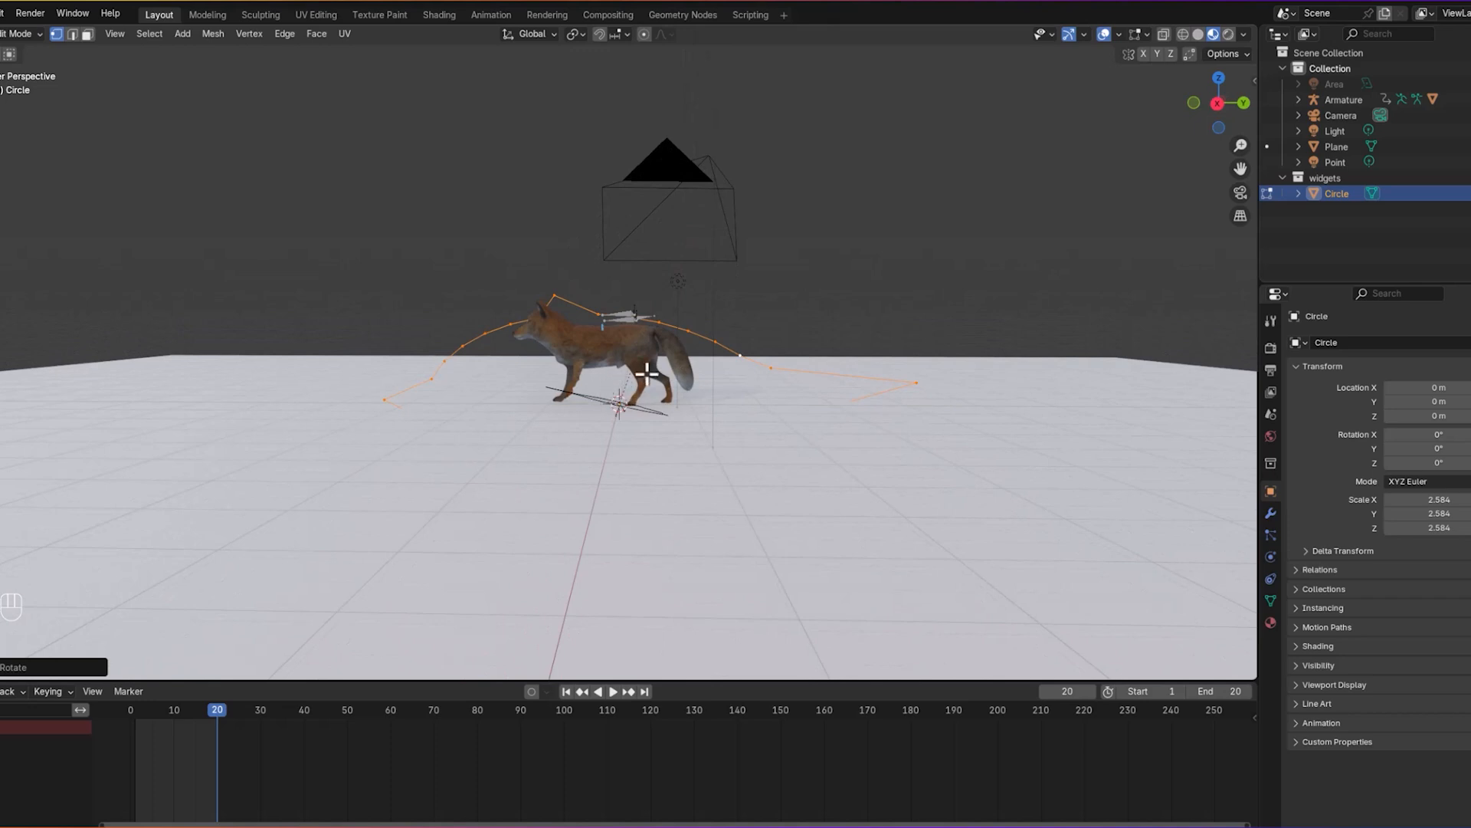
key("s")
key("x")
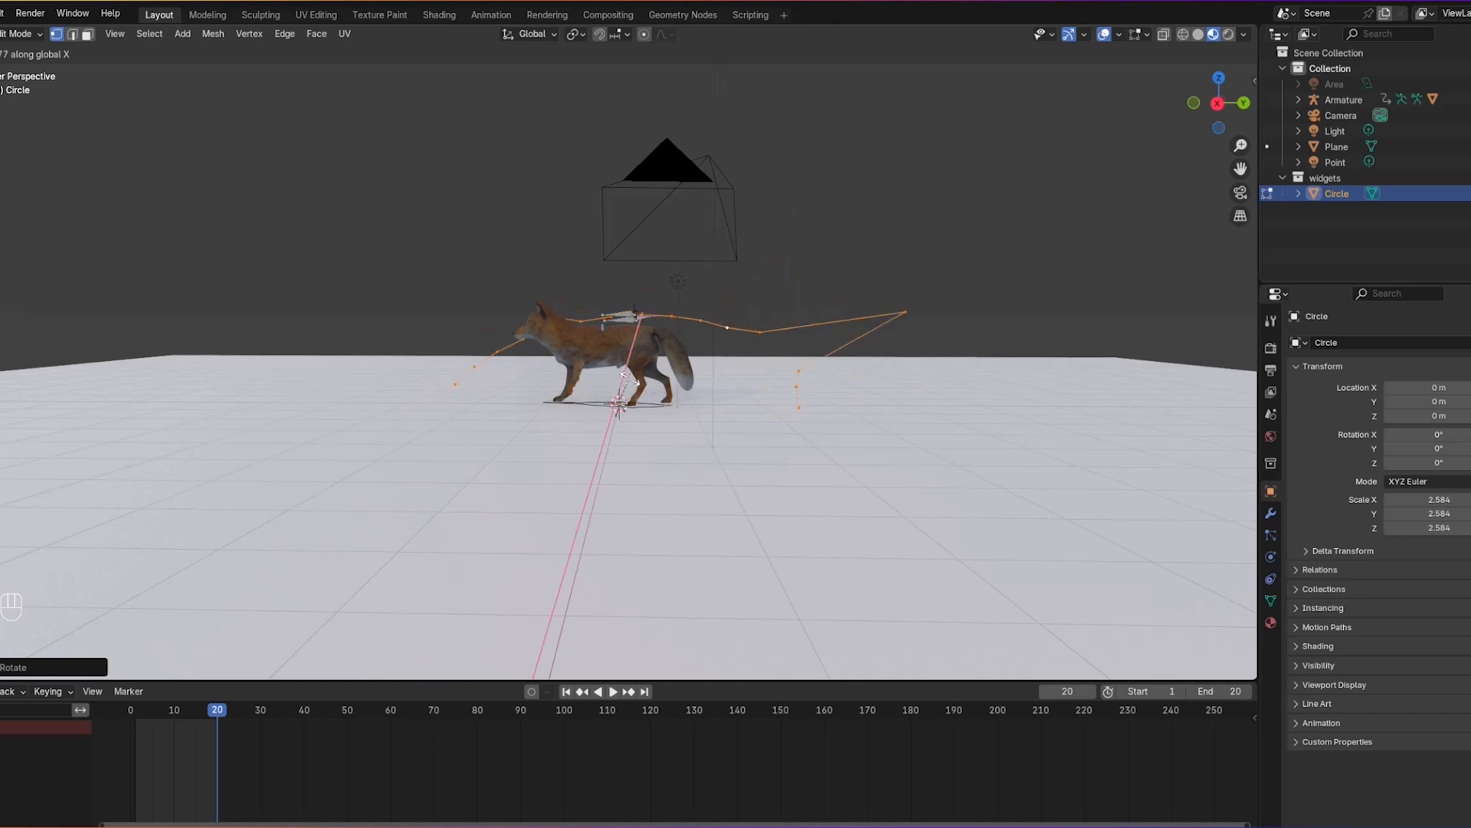
left_click(631, 378)
Step: Return the Circle mesh to Object Mode and hide the widgets collection in the viewport
middle_click_drag(725, 236, 329, 151)
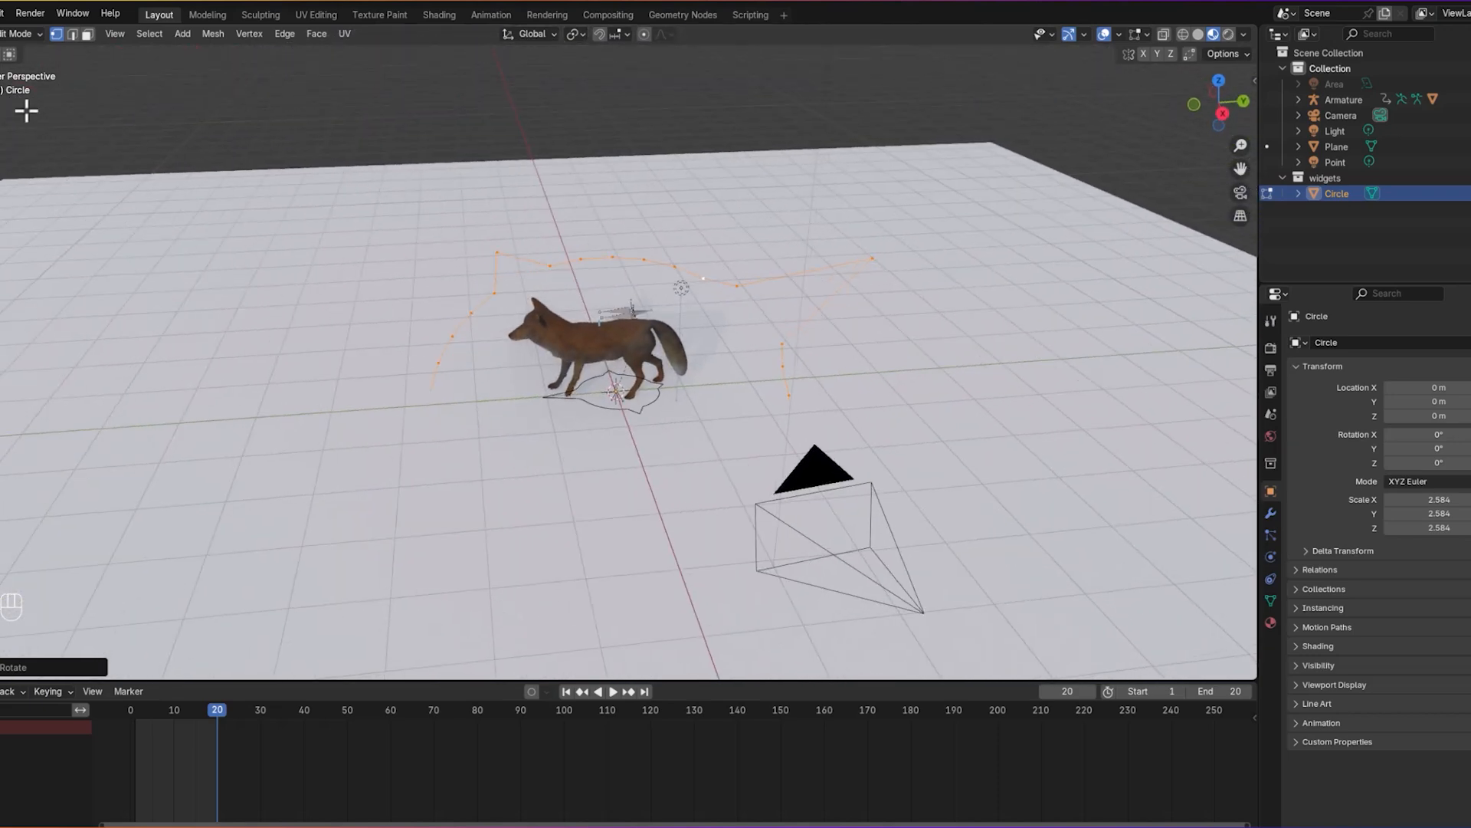
left_click(14, 35)
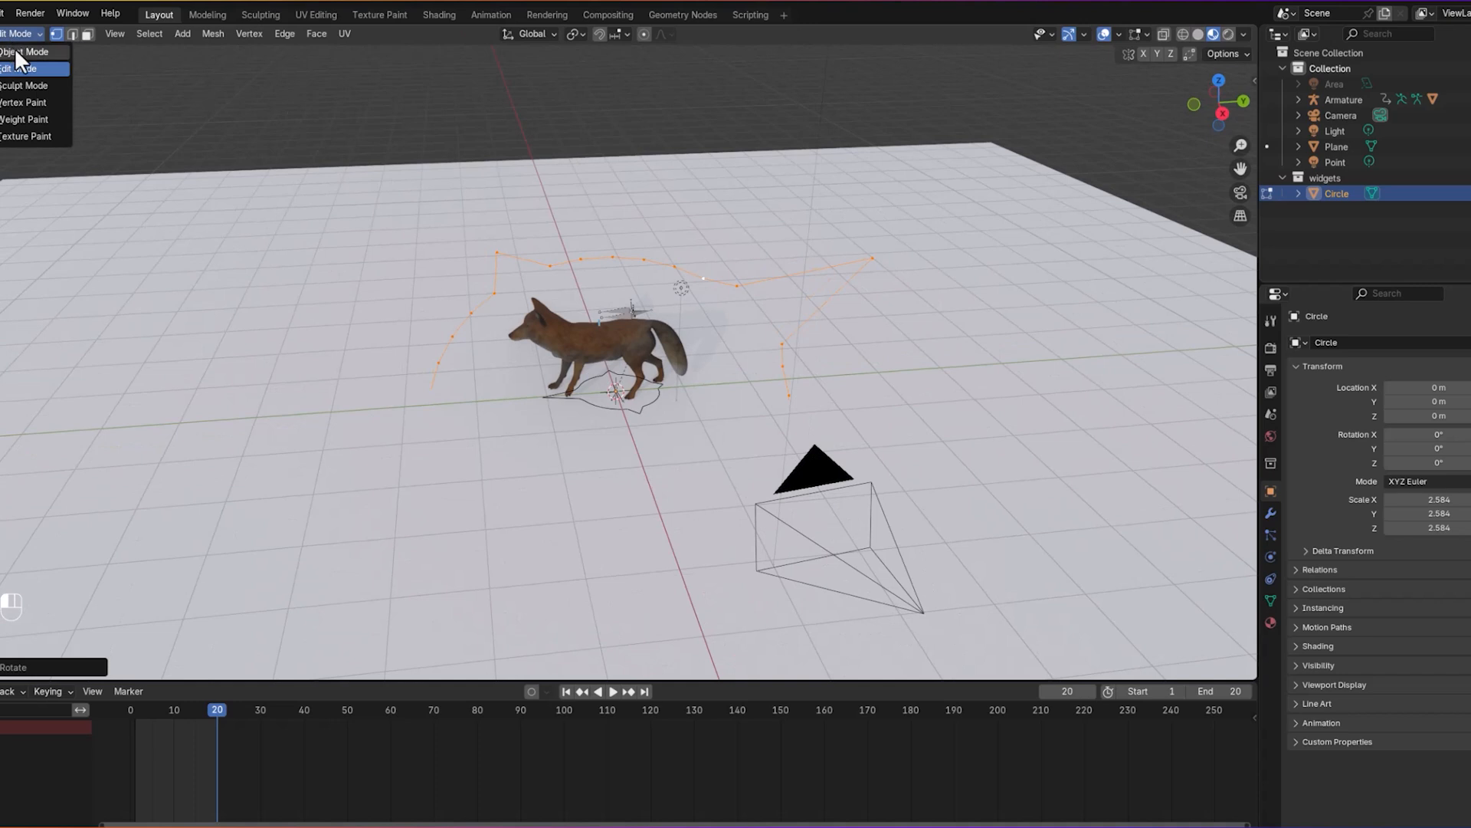
left_click(23, 52)
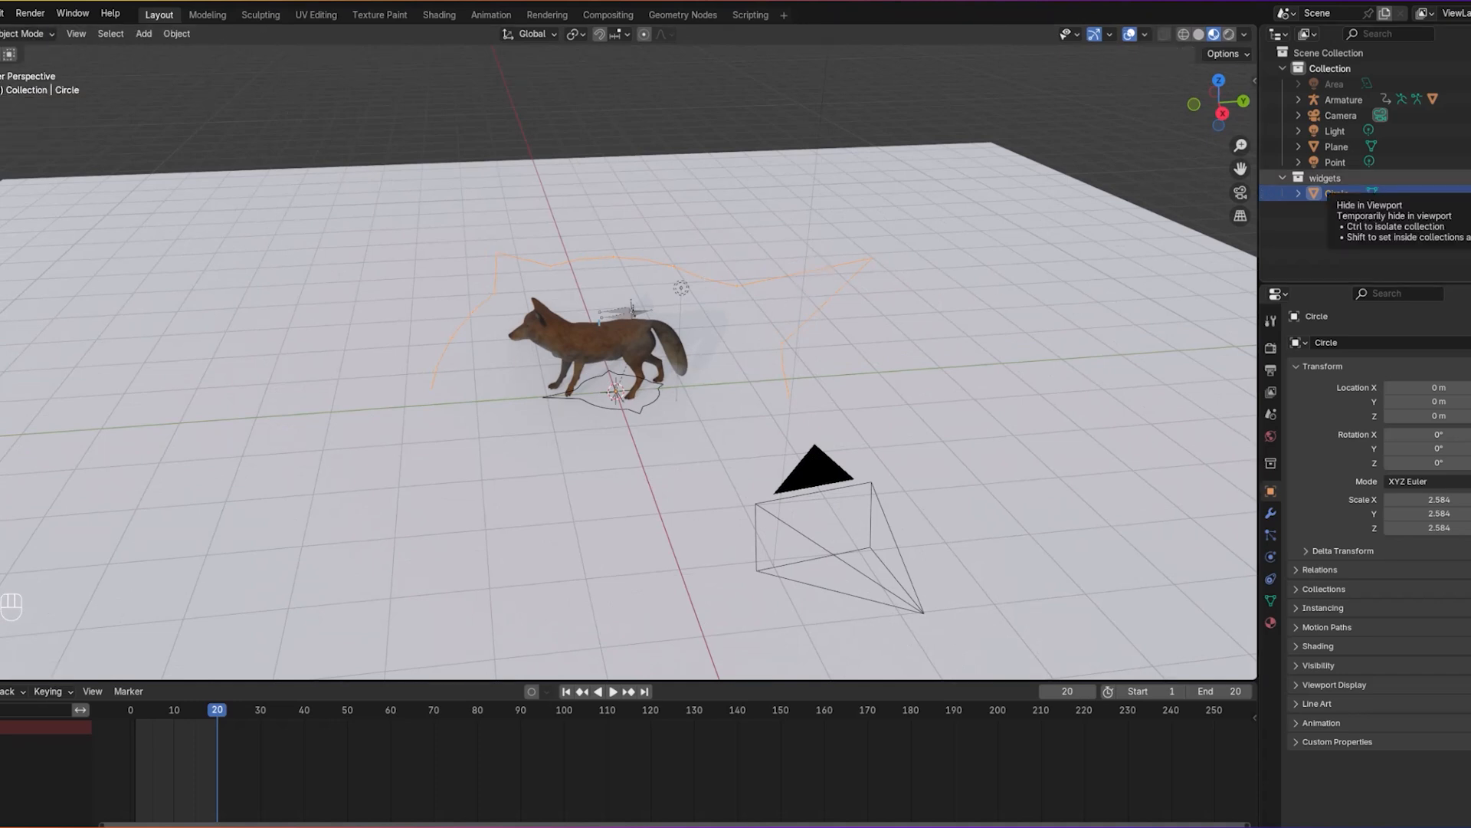
left_click(1467, 178)
Step: Select the armature, put it in Pose Mode and select the global control bone under the fox
middle_click_drag(853, 260, 589, 457)
left_click(626, 406)
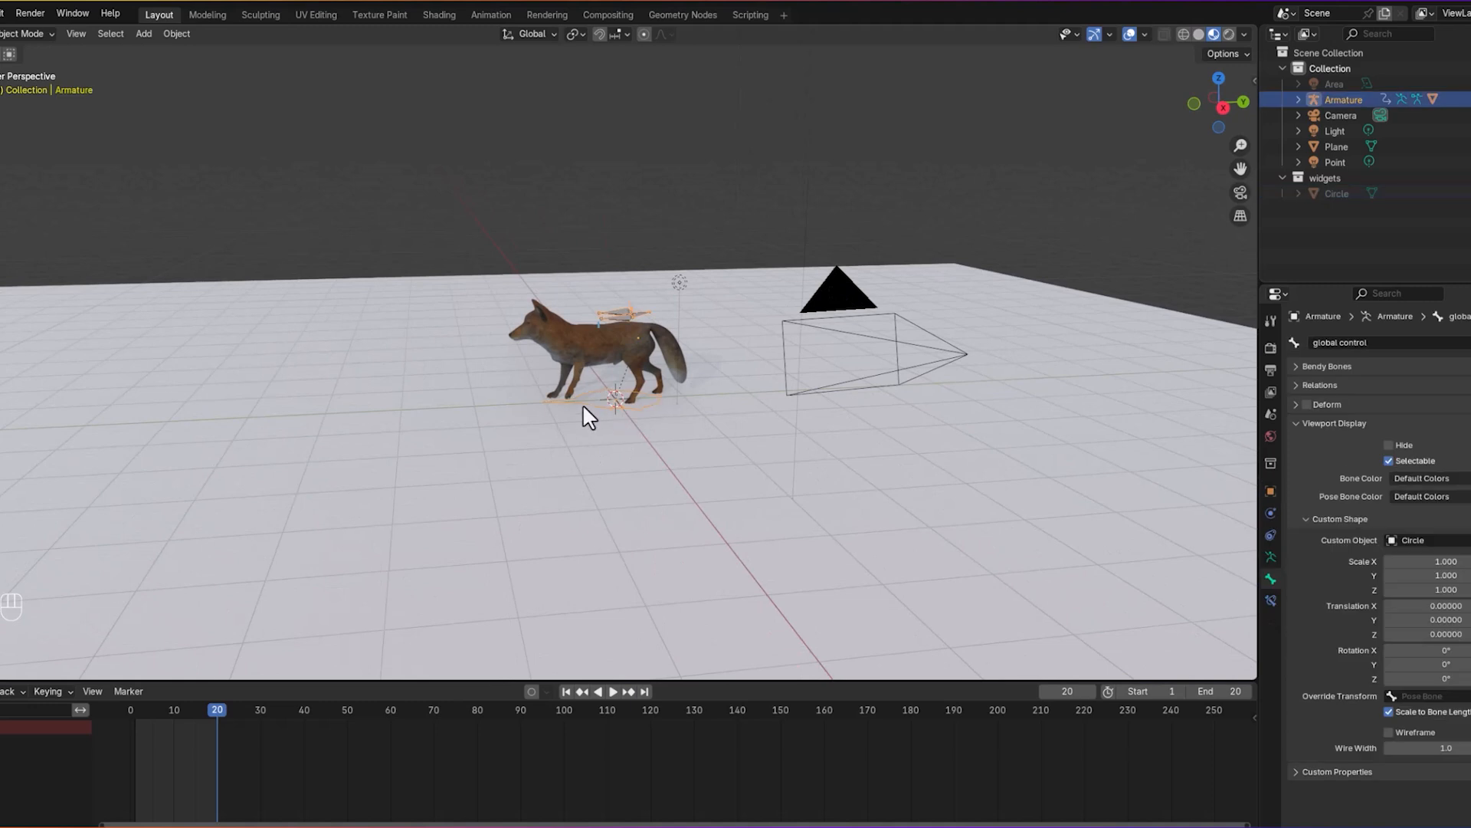
middle_click_drag(420, 292, 269, 220)
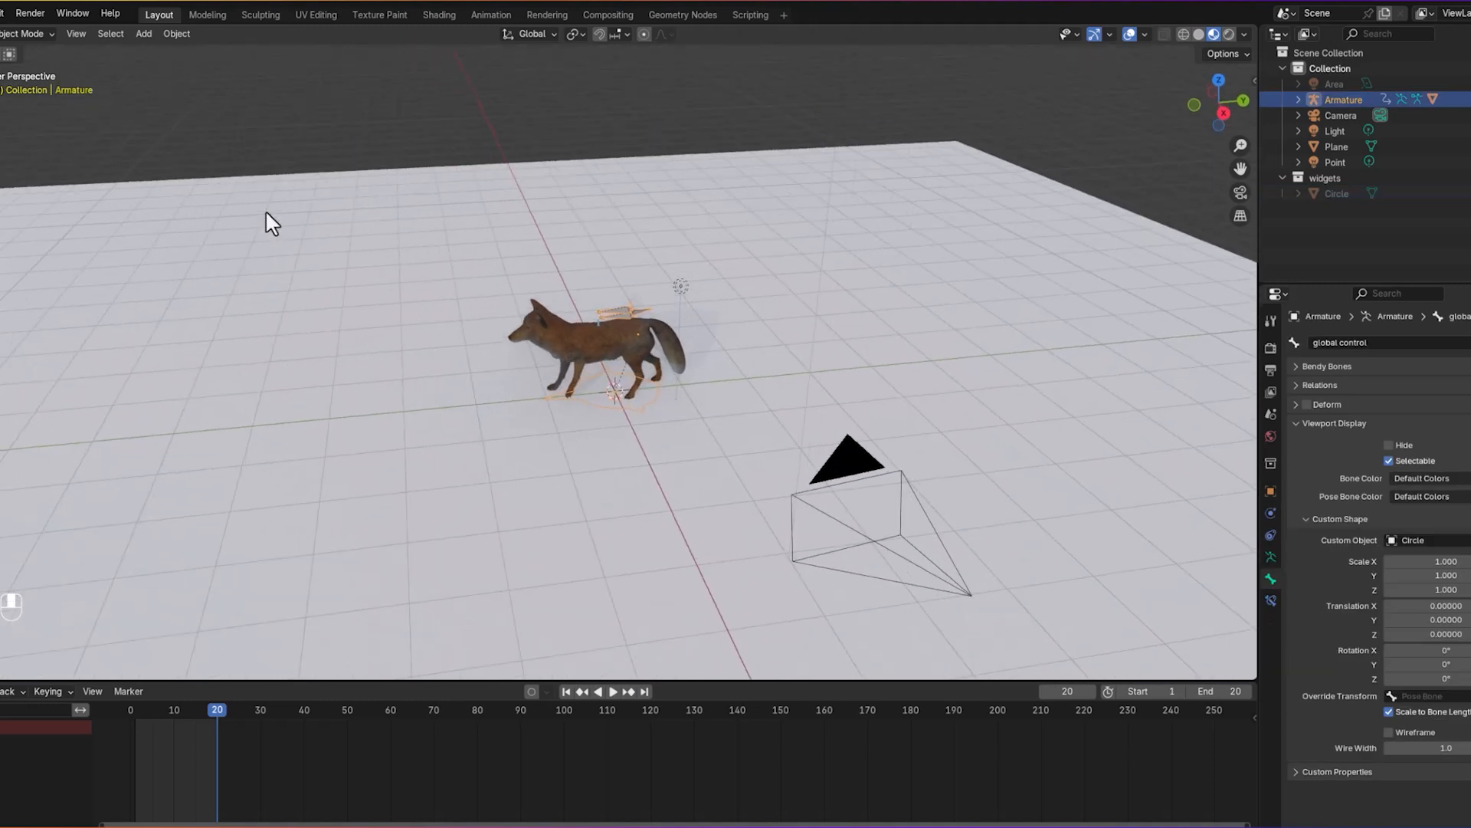
left_click(29, 33)
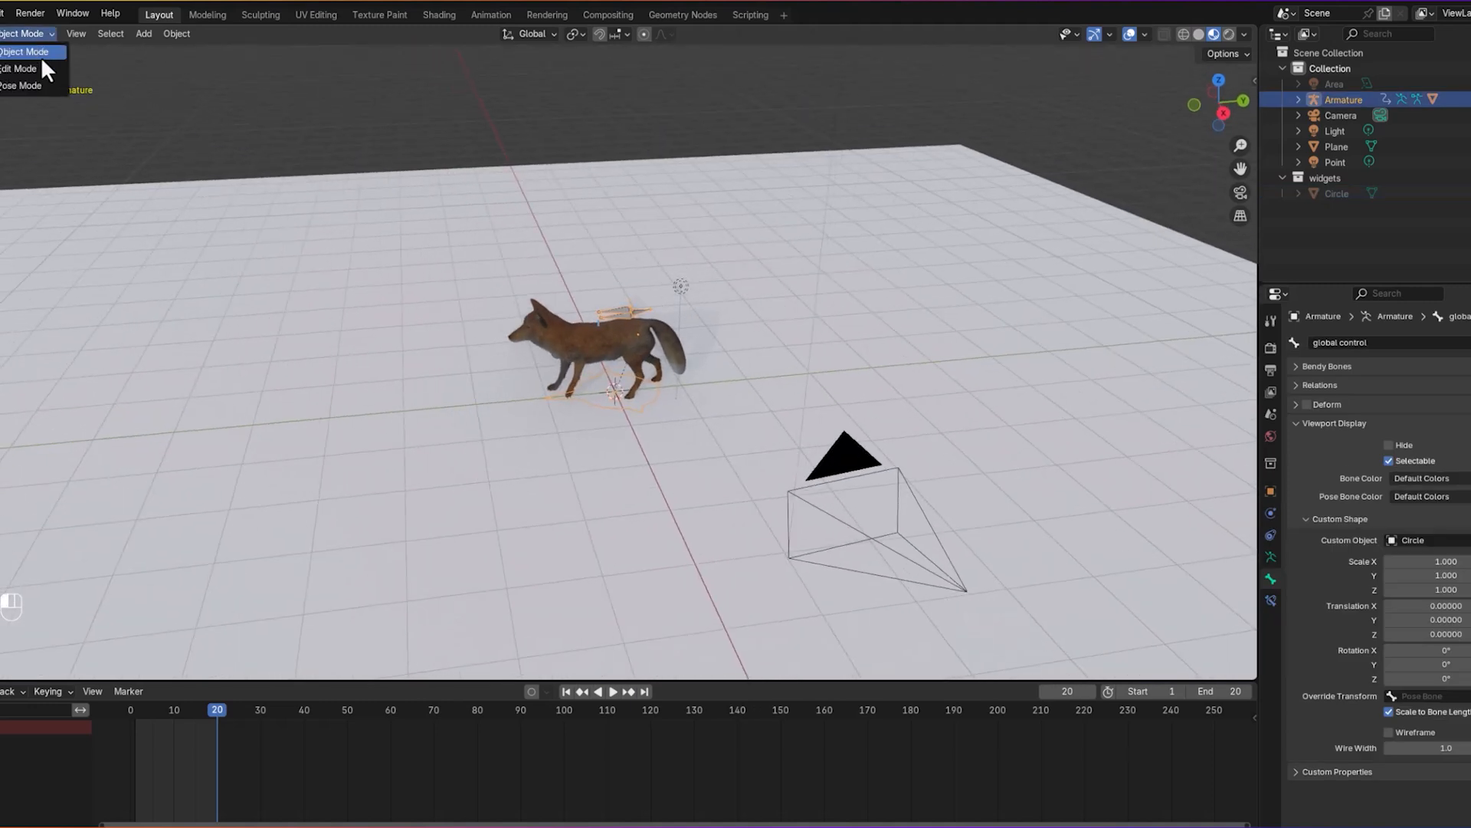
left_click(23, 85)
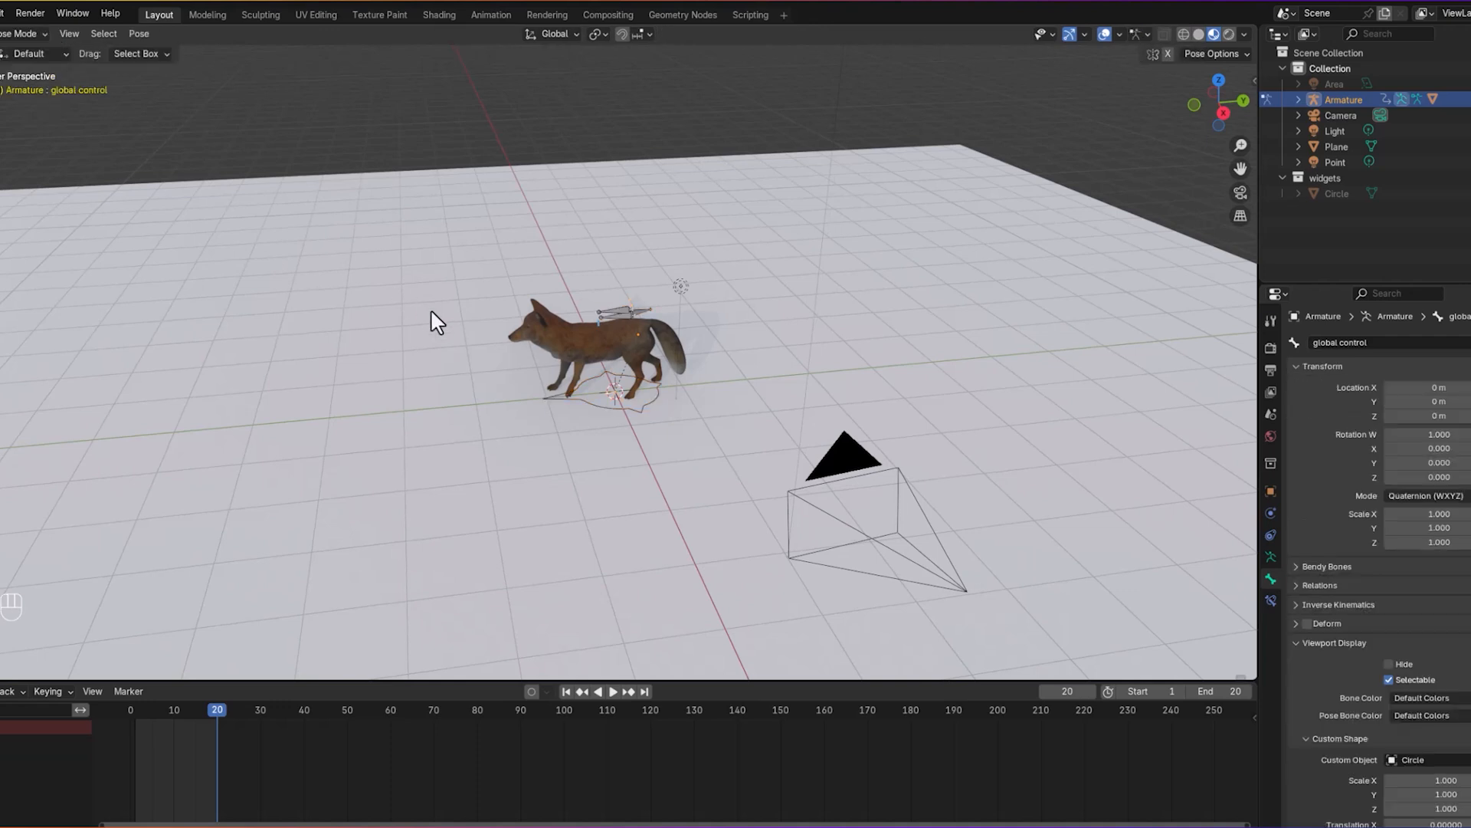
left_click(632, 407)
mouse_move(789, 315)
middle_mouse_down()
mouse_move(850, 338)
mouse_move(814, 318)
middle_mouse_up()
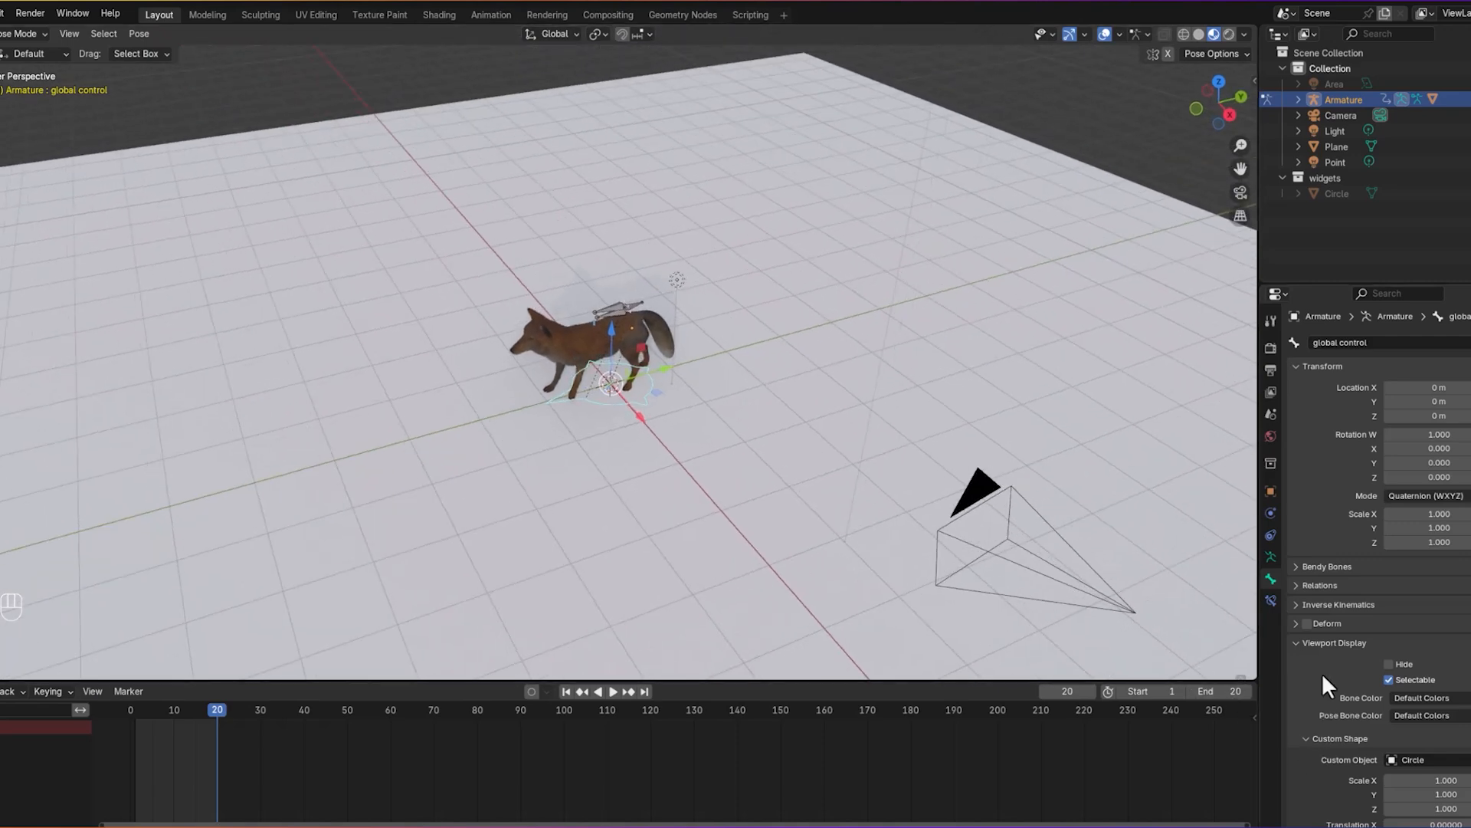
Step: Set the global control bone's custom shape scale to 1.5 on X, Y and Z
scroll(1322, 676, "down", 3)
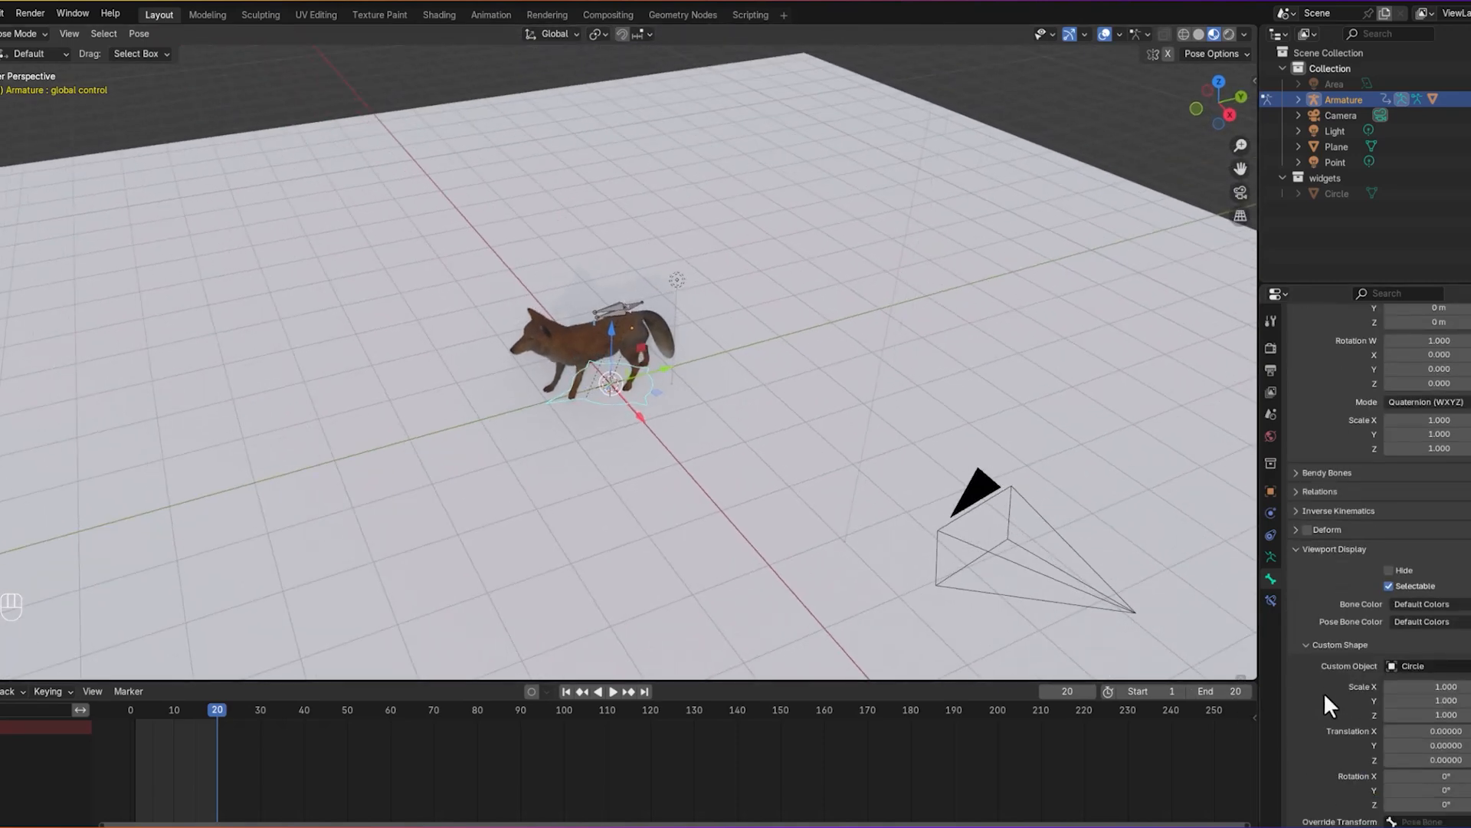
scroll(1325, 695, "down", 1)
mouse_move(1425, 656)
left_mouse_down()
mouse_move(1468, 656)
mouse_move(1435, 656)
left_mouse_up()
left_click(1441, 656)
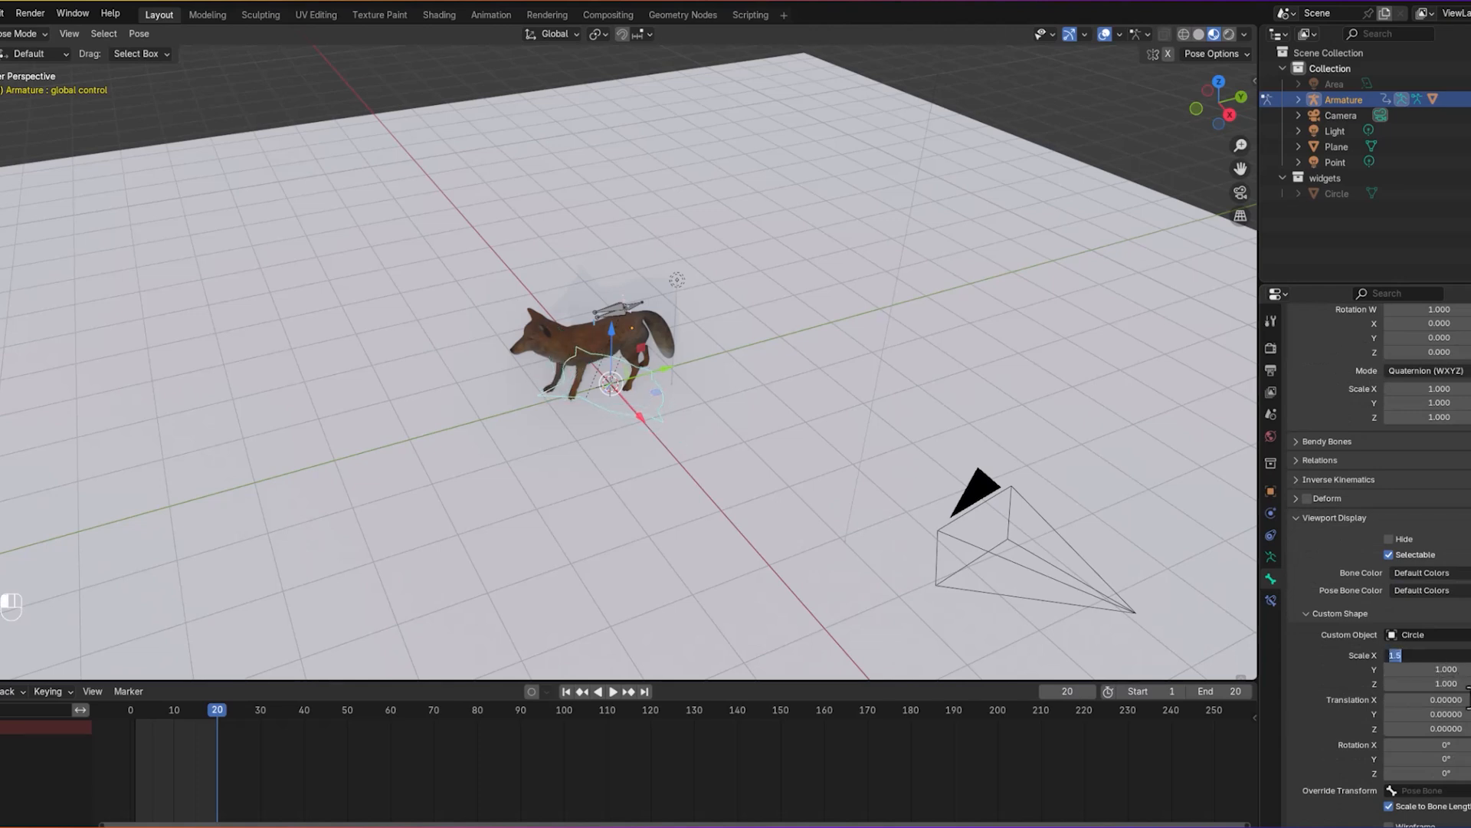
left_click(1445, 669)
left_click(1448, 668)
type("1.5")
key("Return")
left_click(1446, 683)
type("1")
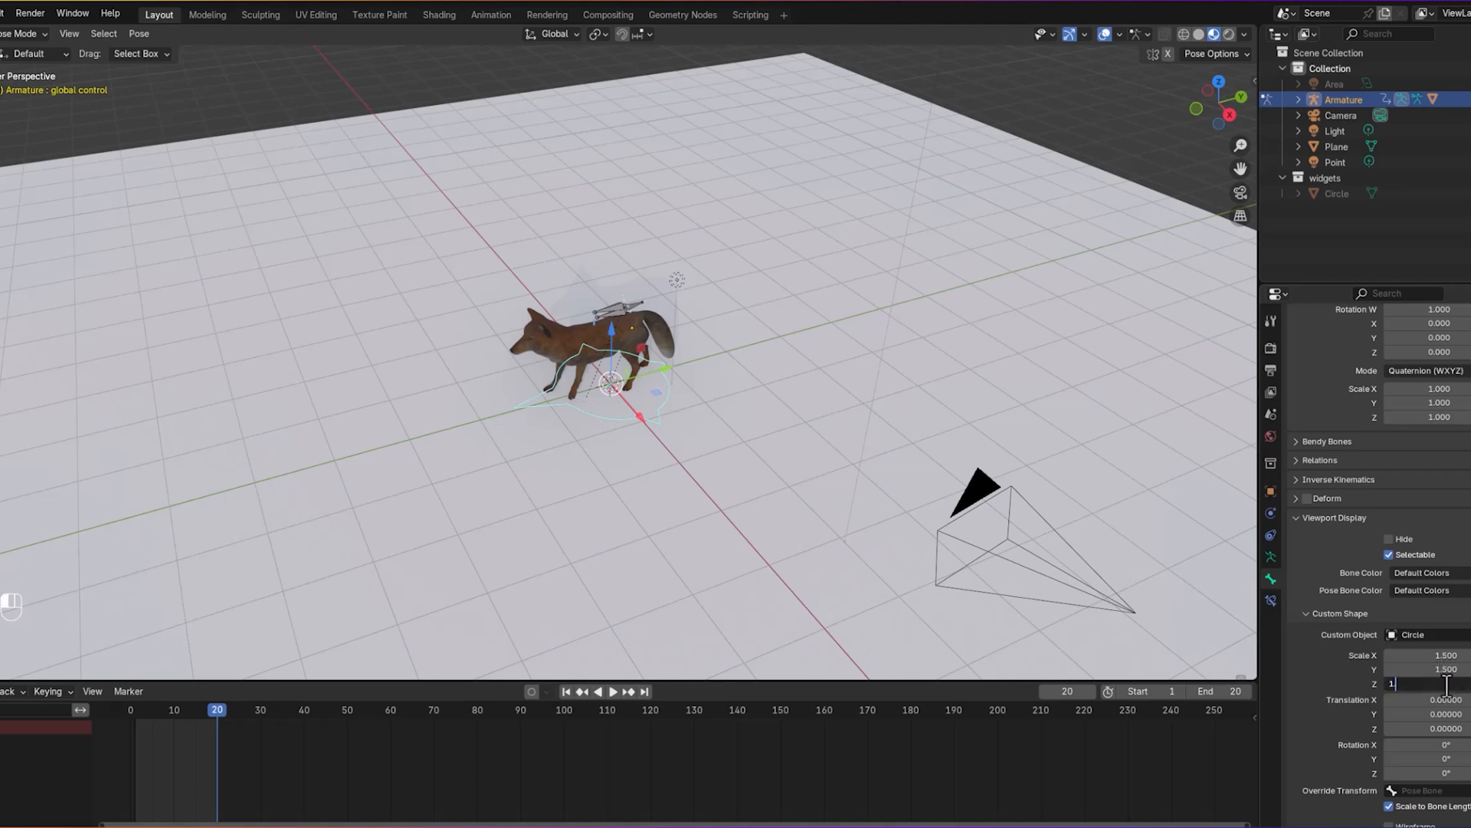
type(".5")
key("Return")
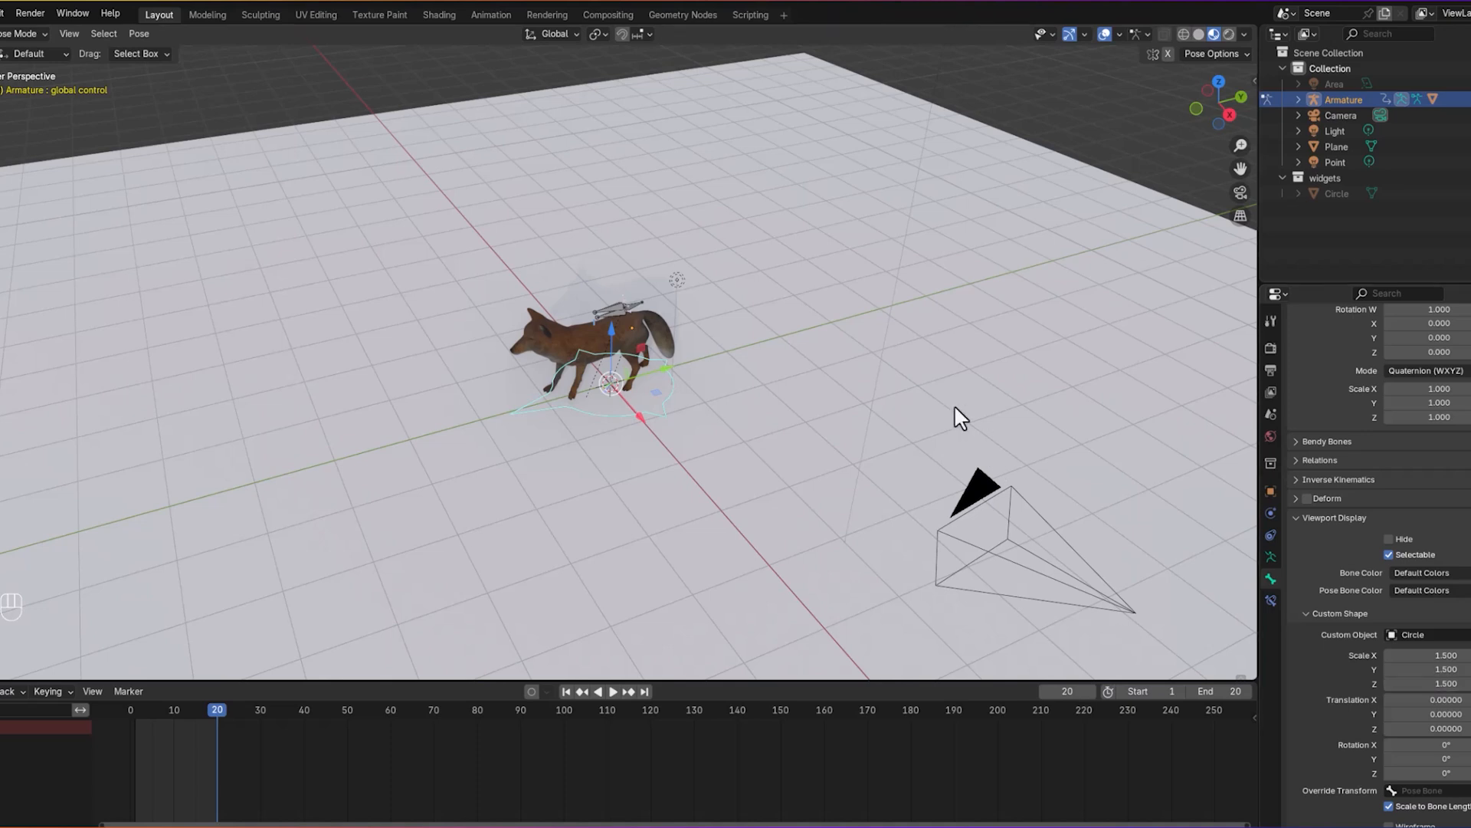
Step: Try rotating the global control bone's custom shape about 16° on X, and undo that rotation
middle_click_drag(868, 383, 794, 377)
left_click(652, 410)
scroll(1346, 688, "down", 2)
scroll(1345, 688, "down", 2)
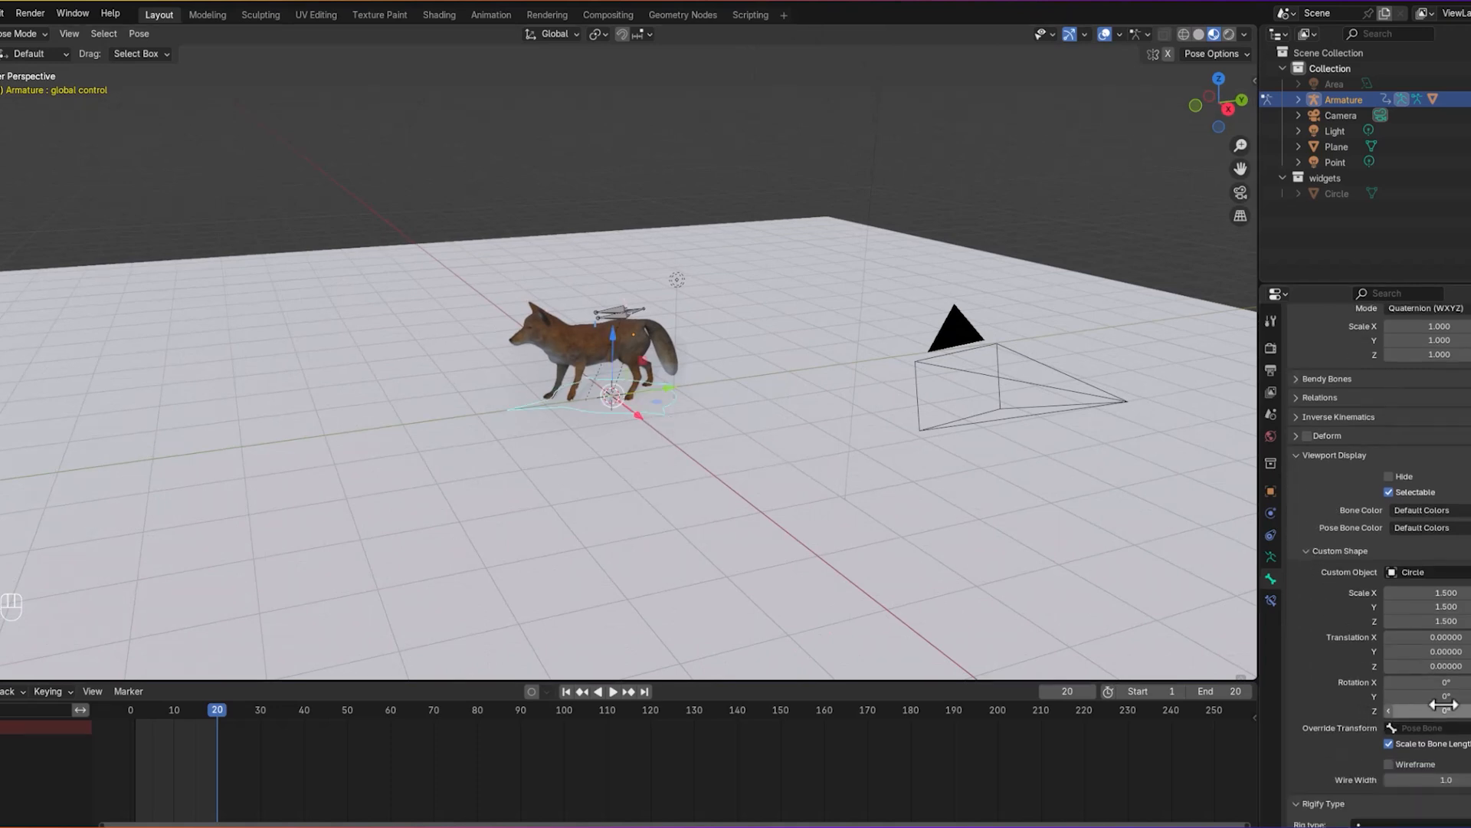
left_click_drag(1418, 681, 1449, 682)
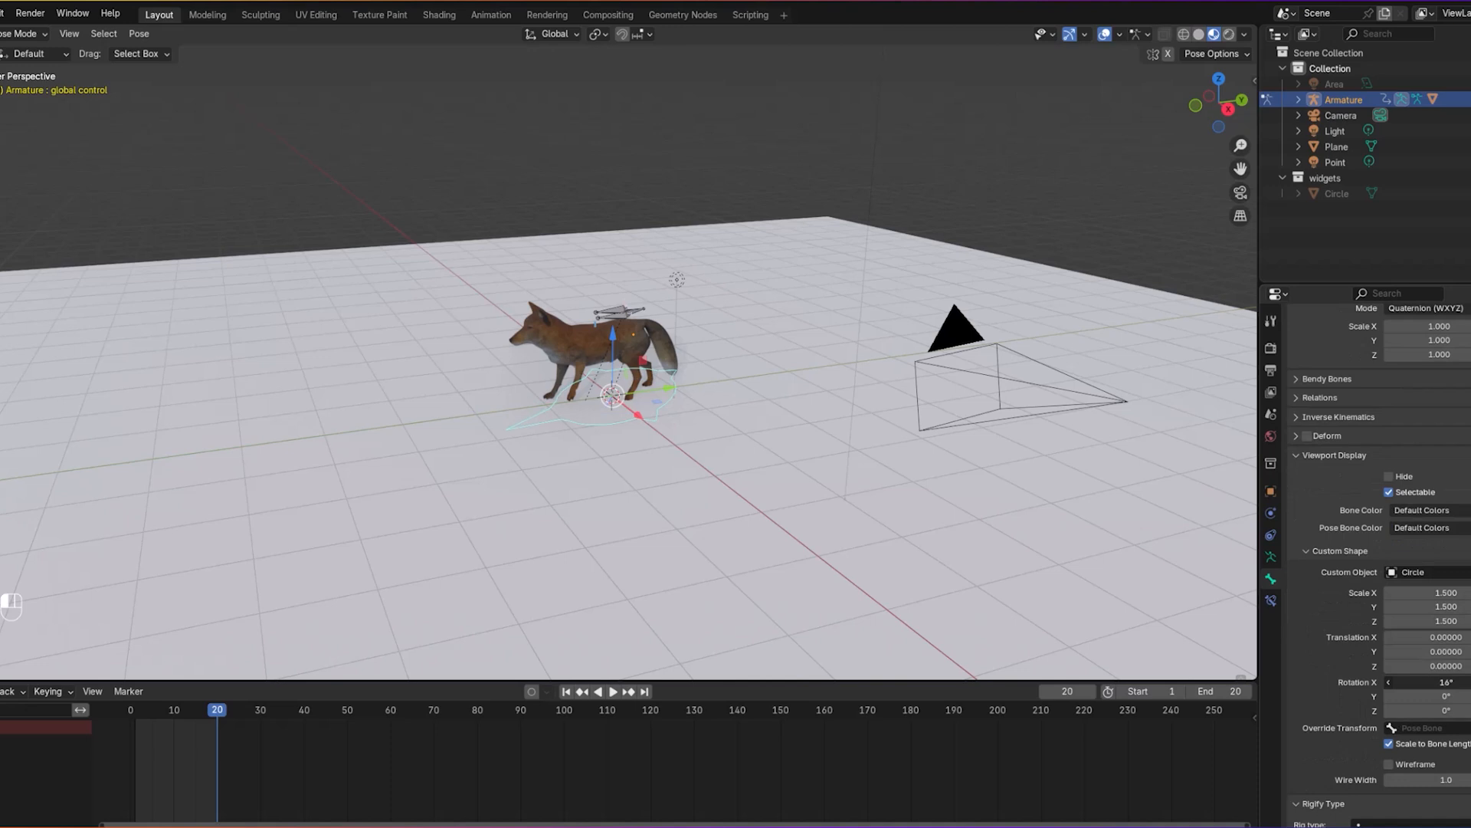
key("ctrl+z")
left_click_drag(1447, 683, 1449, 684)
Step: Set the global control bone's custom shape rotation to 2° on Y and 5° on Z to level it with the ground
left_click(1447, 697)
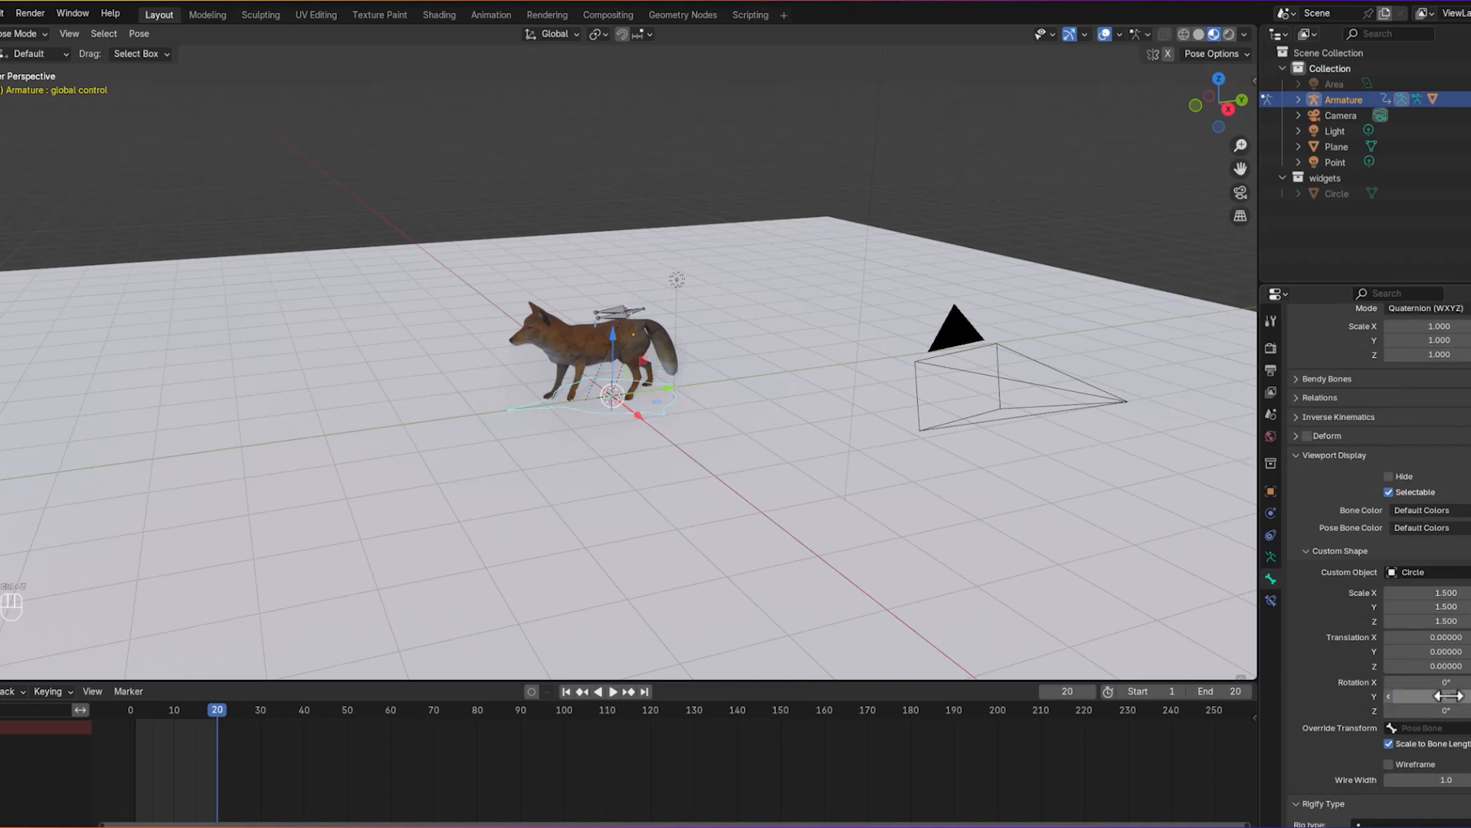
left_click(1447, 696)
mouse_move(1447, 696)
left_mouse_down()
mouse_move(1435, 696)
mouse_move(1453, 710)
left_mouse_up()
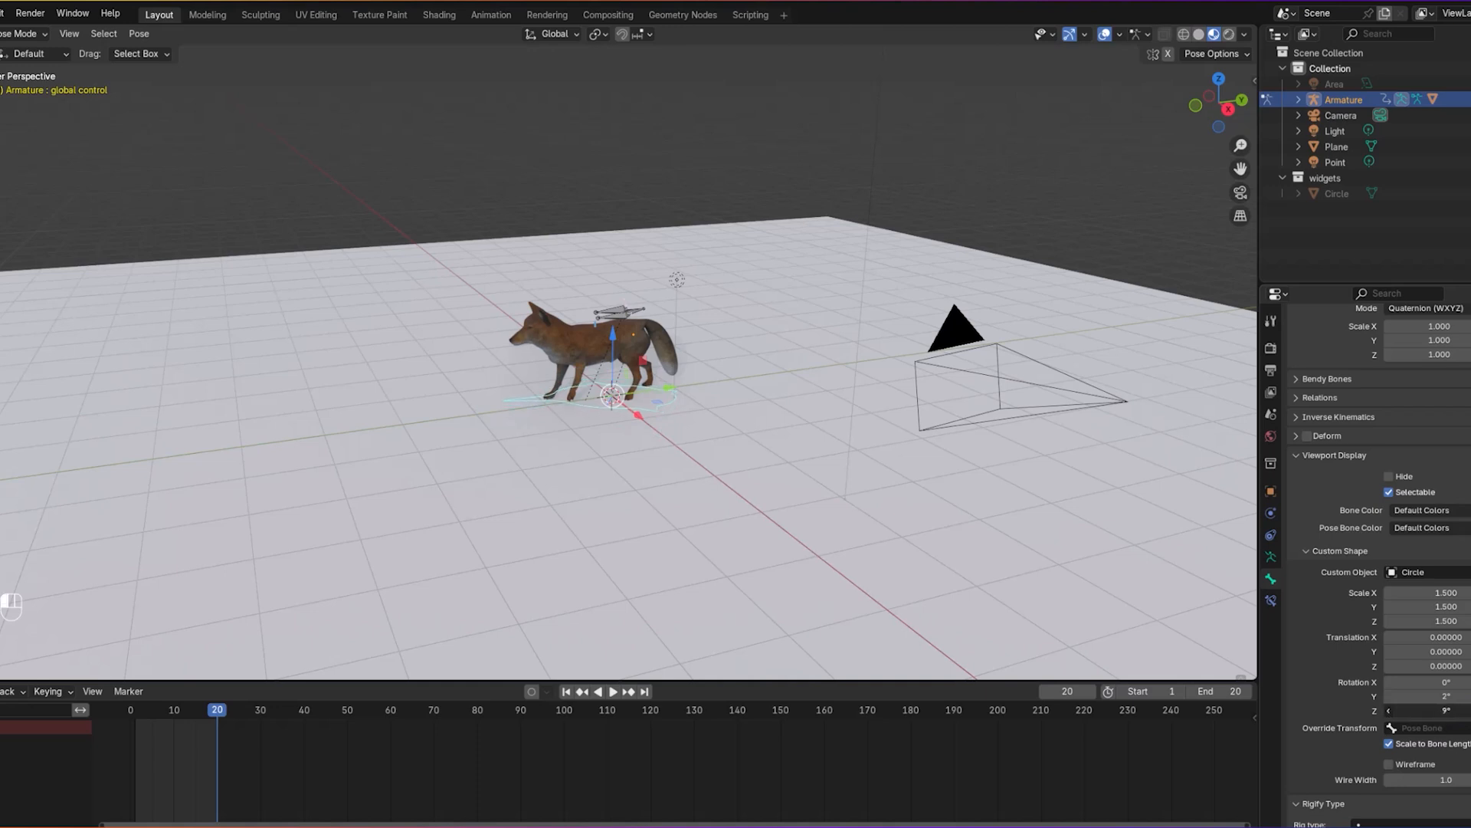
left_click_drag(1448, 710, 1449, 710)
left_click(841, 236)
middle_click_drag(792, 226, 773, 186)
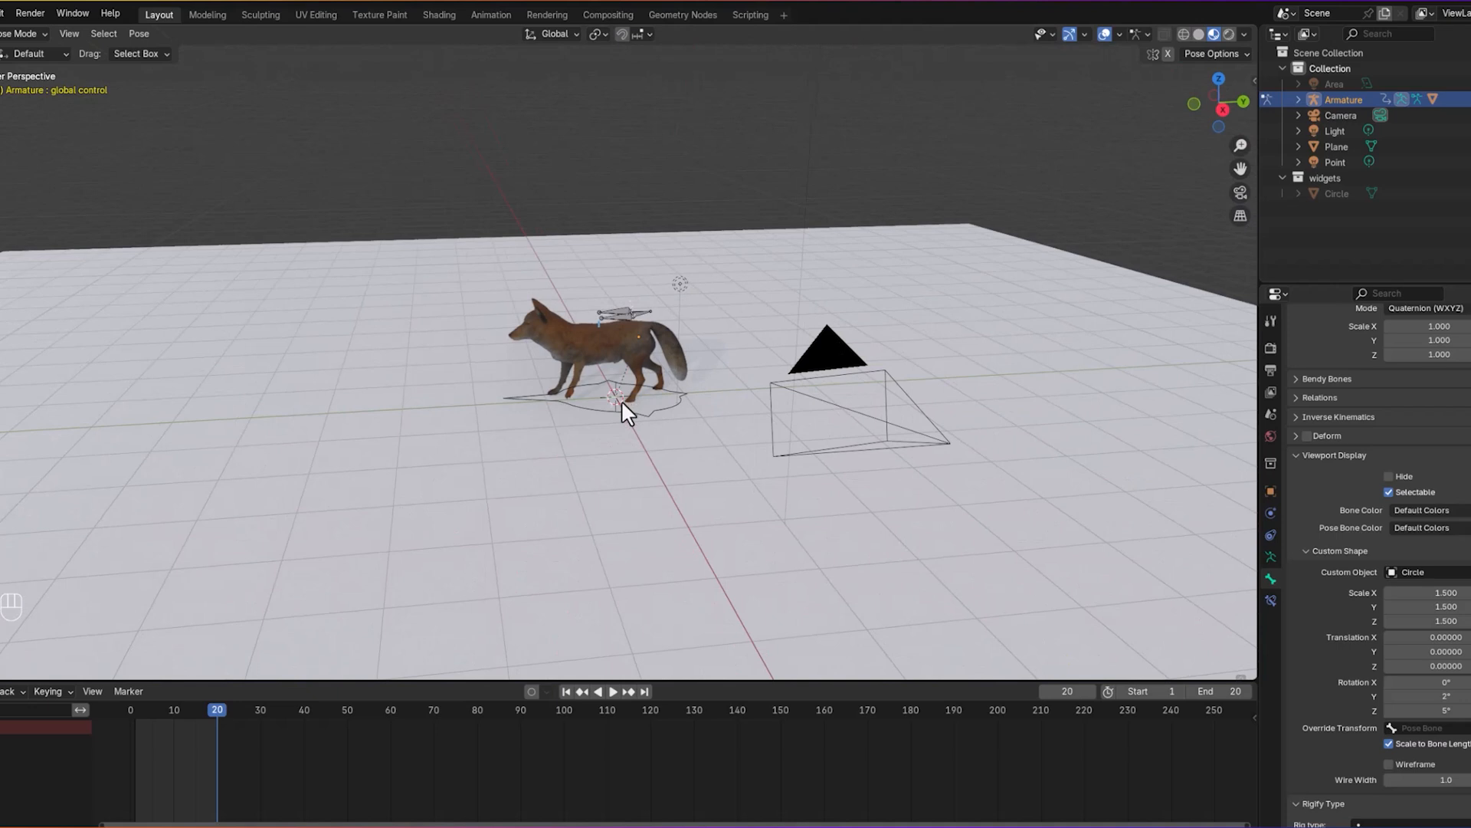
Step: Test-move the global control bone to check that the fox follows it, and return it to its original place
left_click(626, 412)
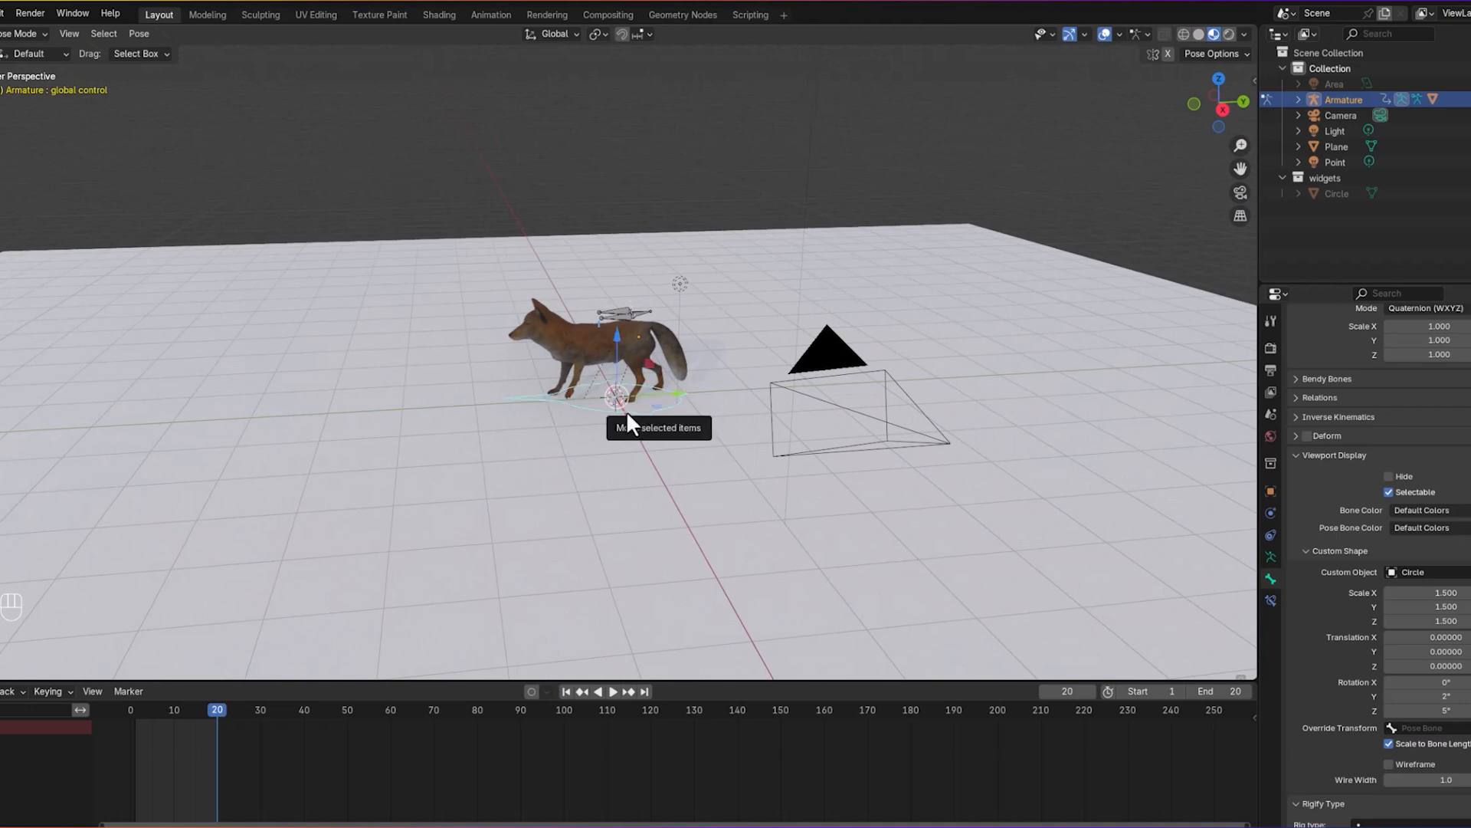
key("g")
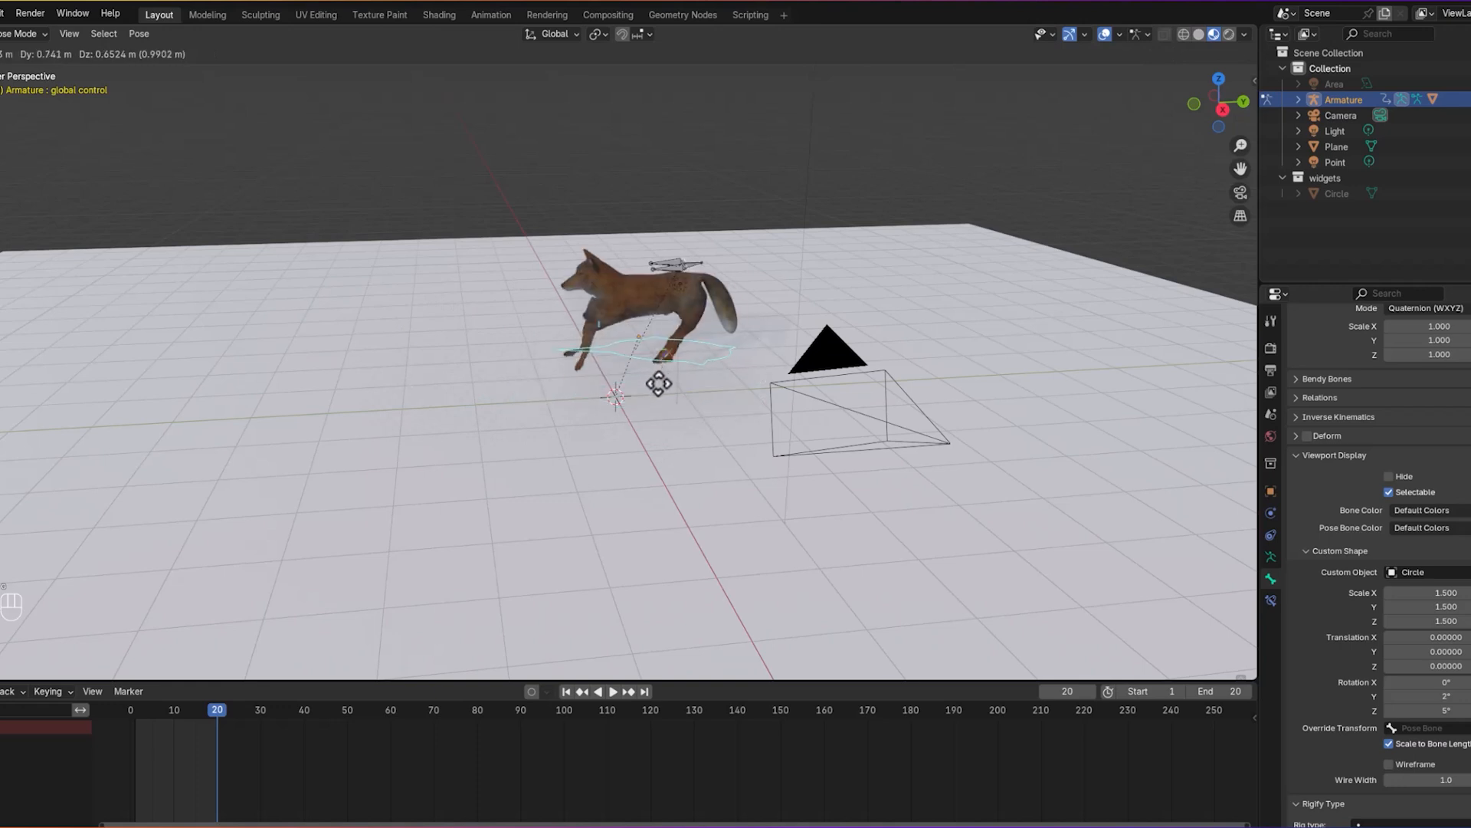
left_click(663, 417)
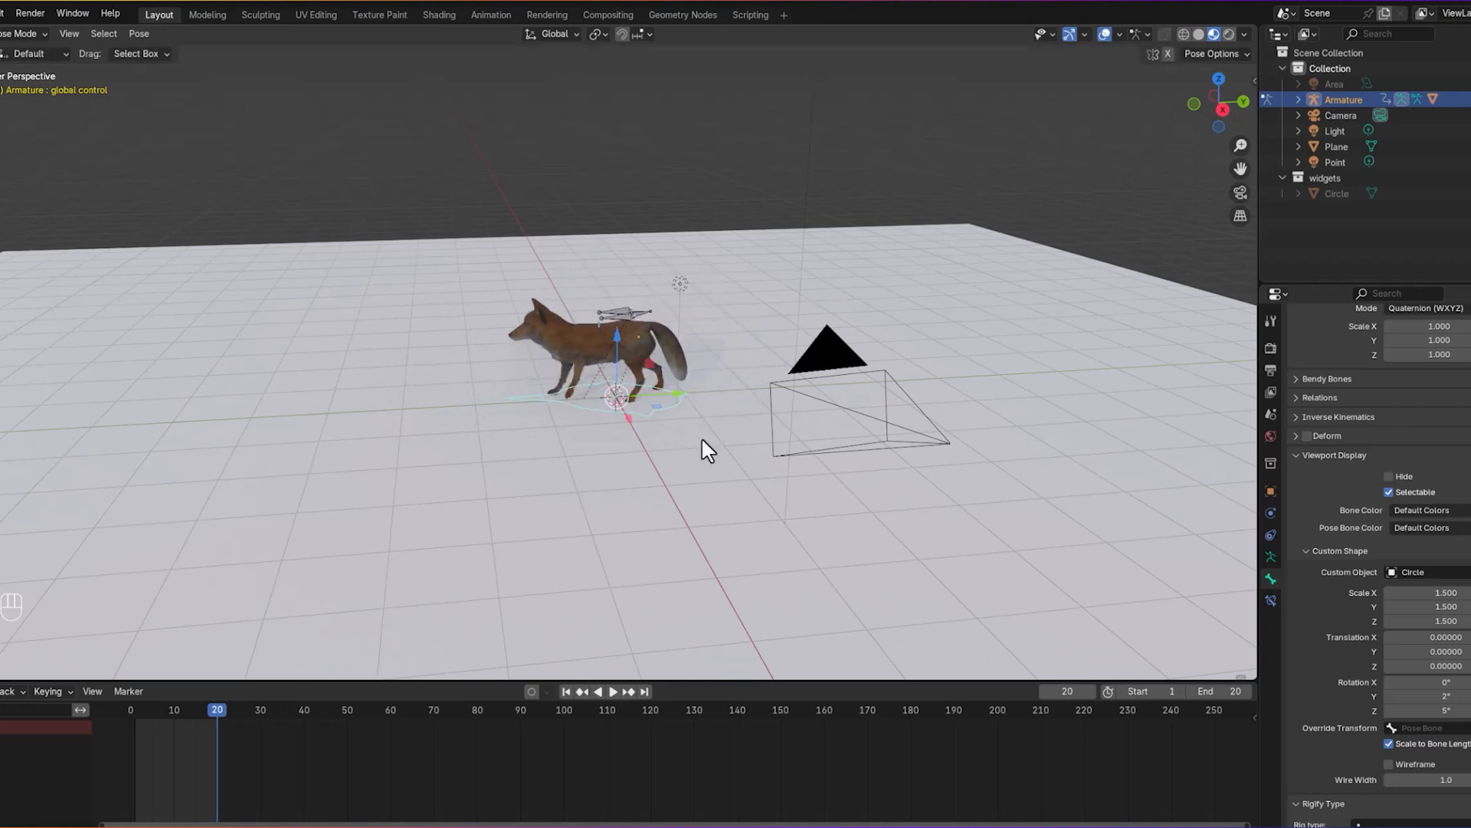
middle_click_drag(706, 310, 691, 301)
scroll(682, 369, "up", 2)
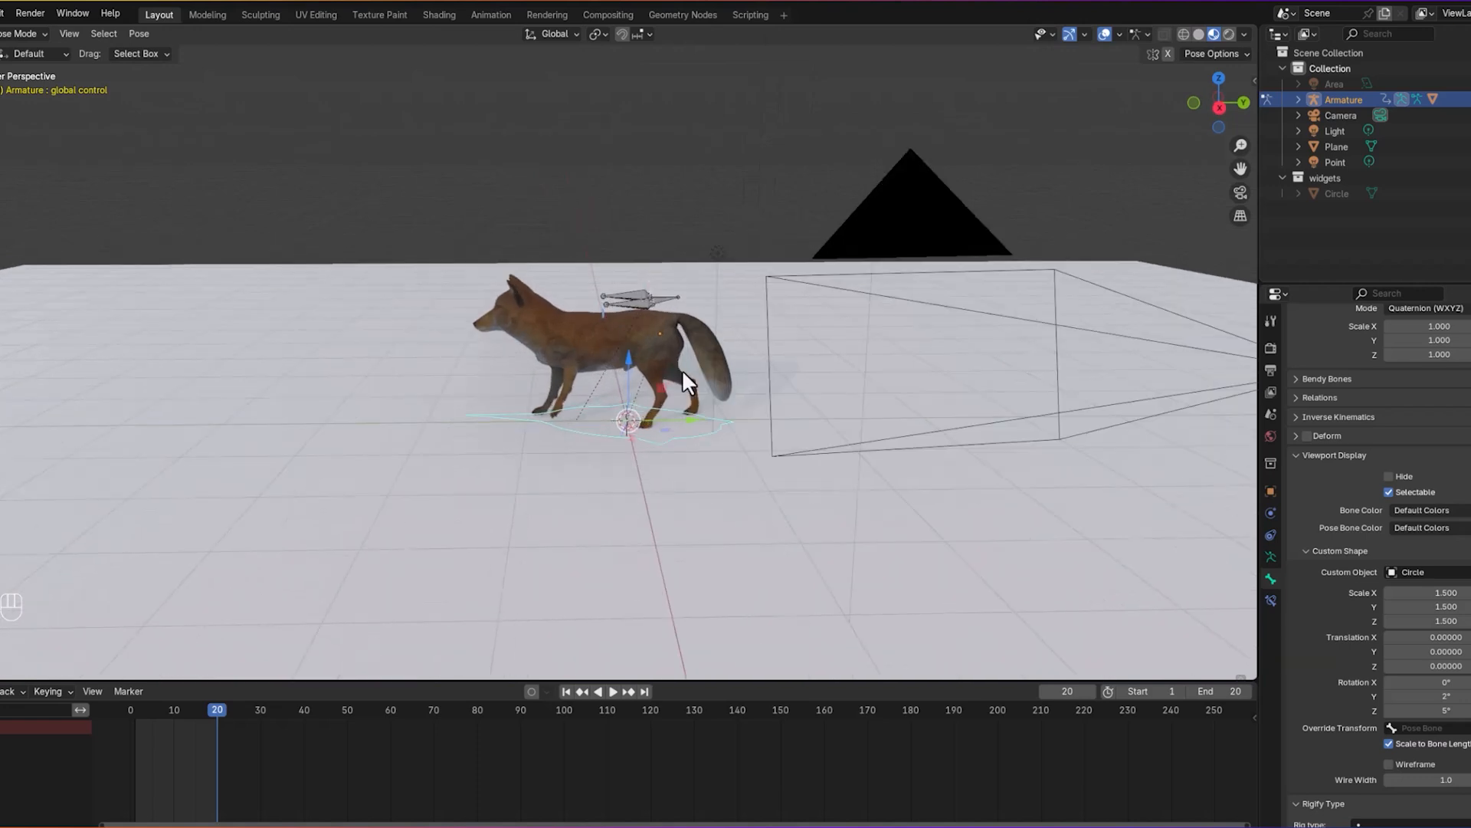
left_click(631, 293)
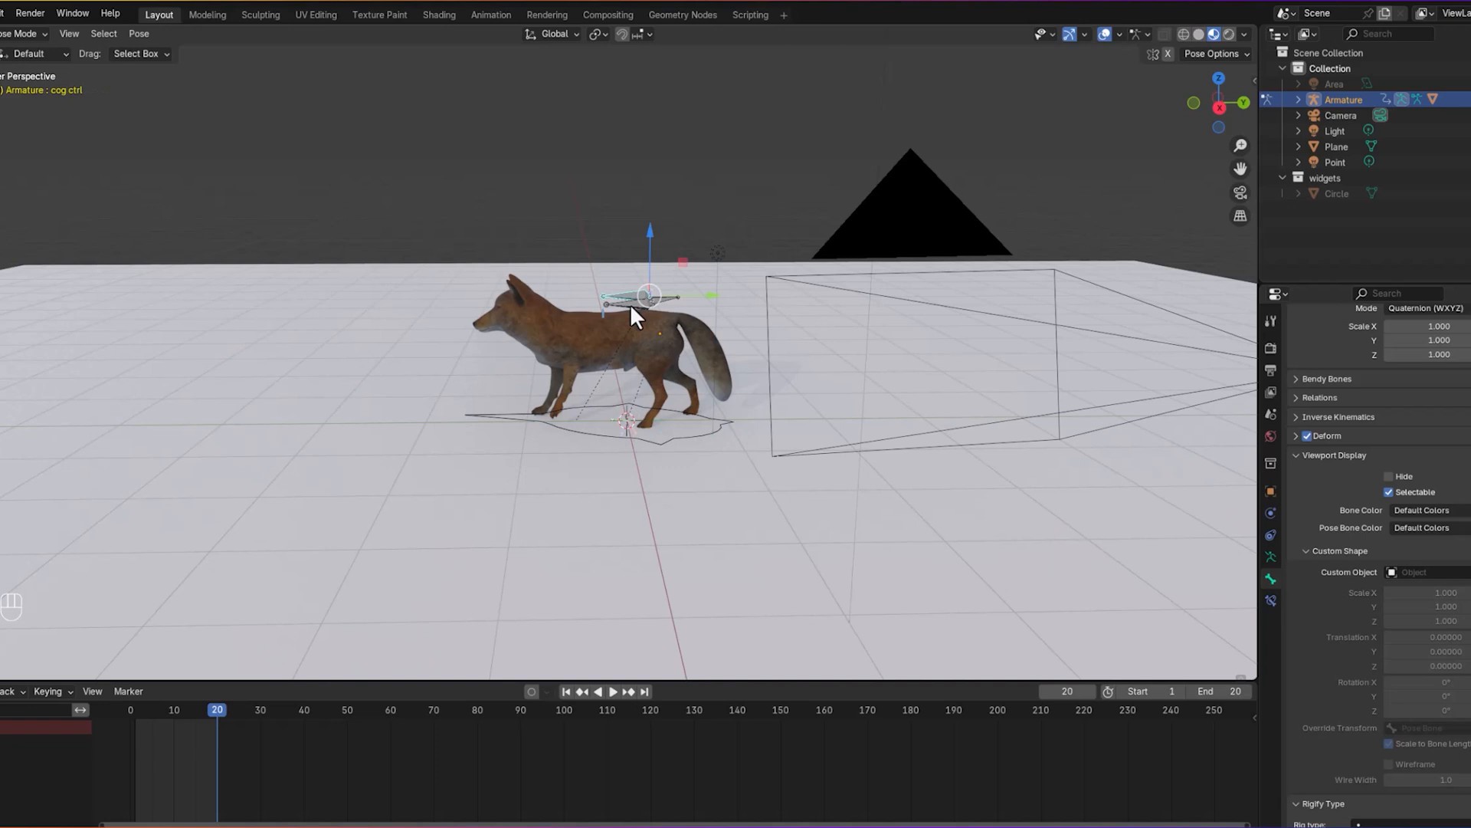
left_click(20, 35)
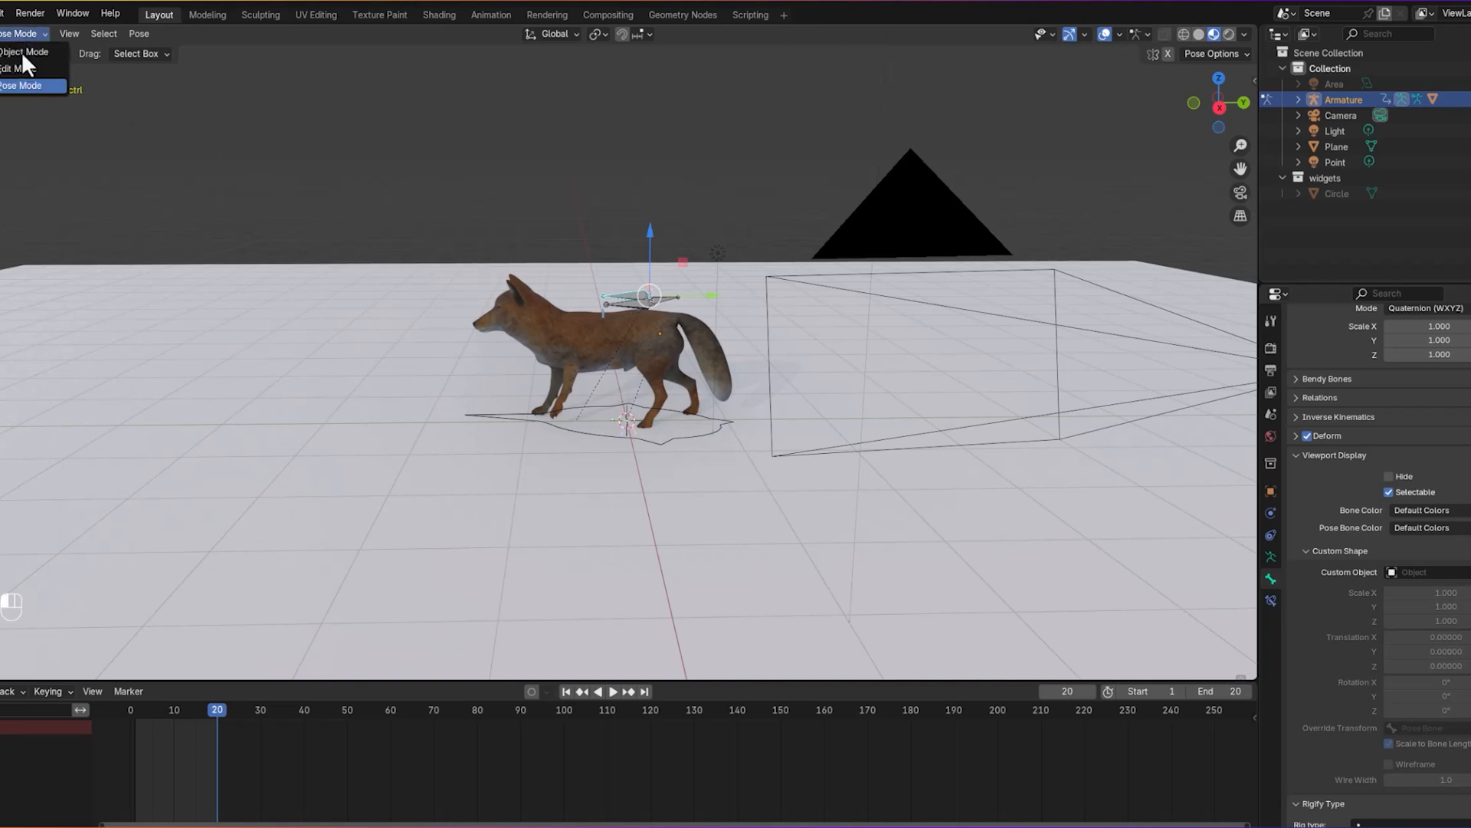
left_click(21, 53)
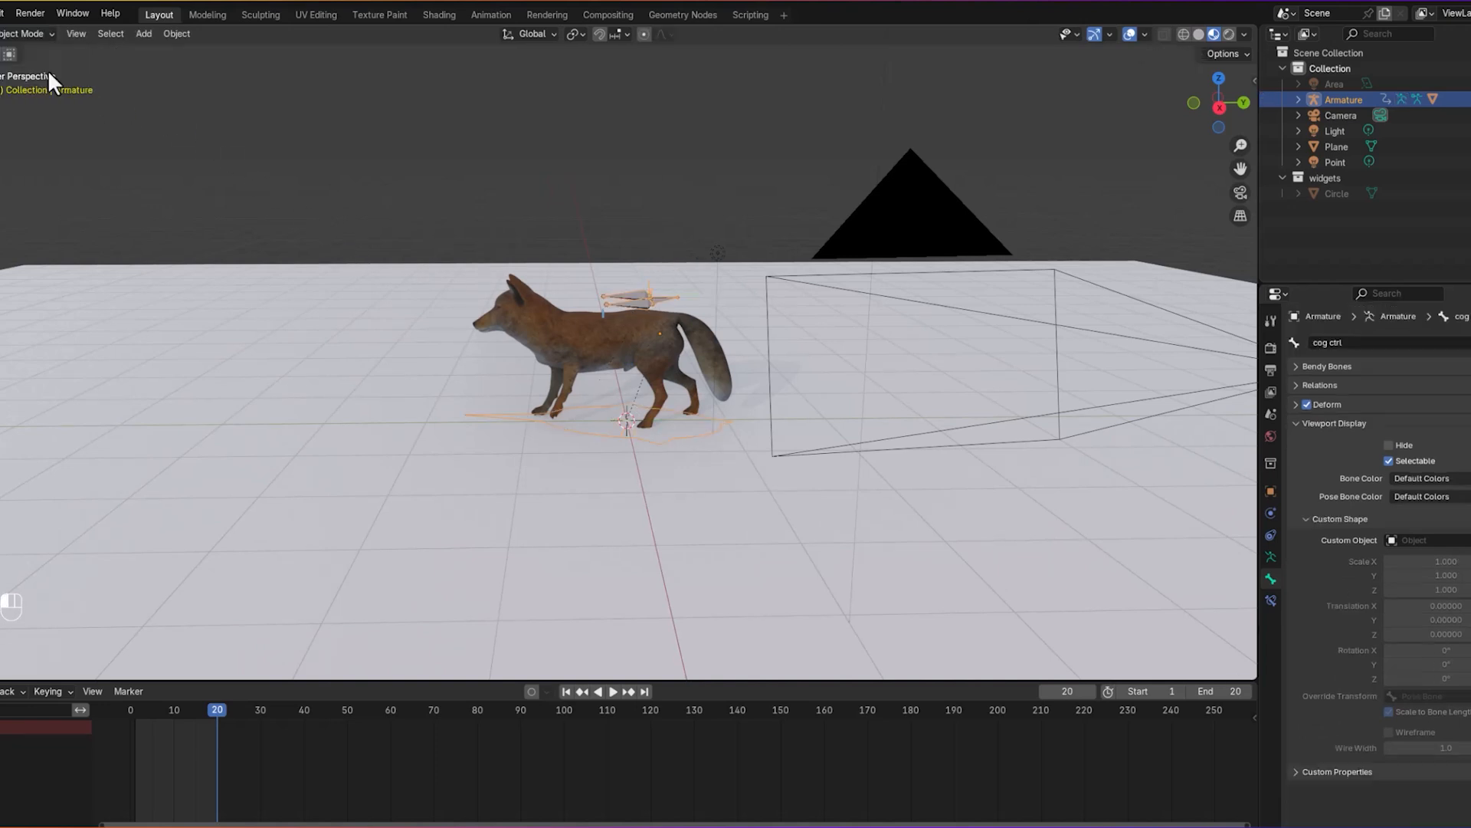
left_click(655, 518)
middle_click_drag(684, 473, 683, 493)
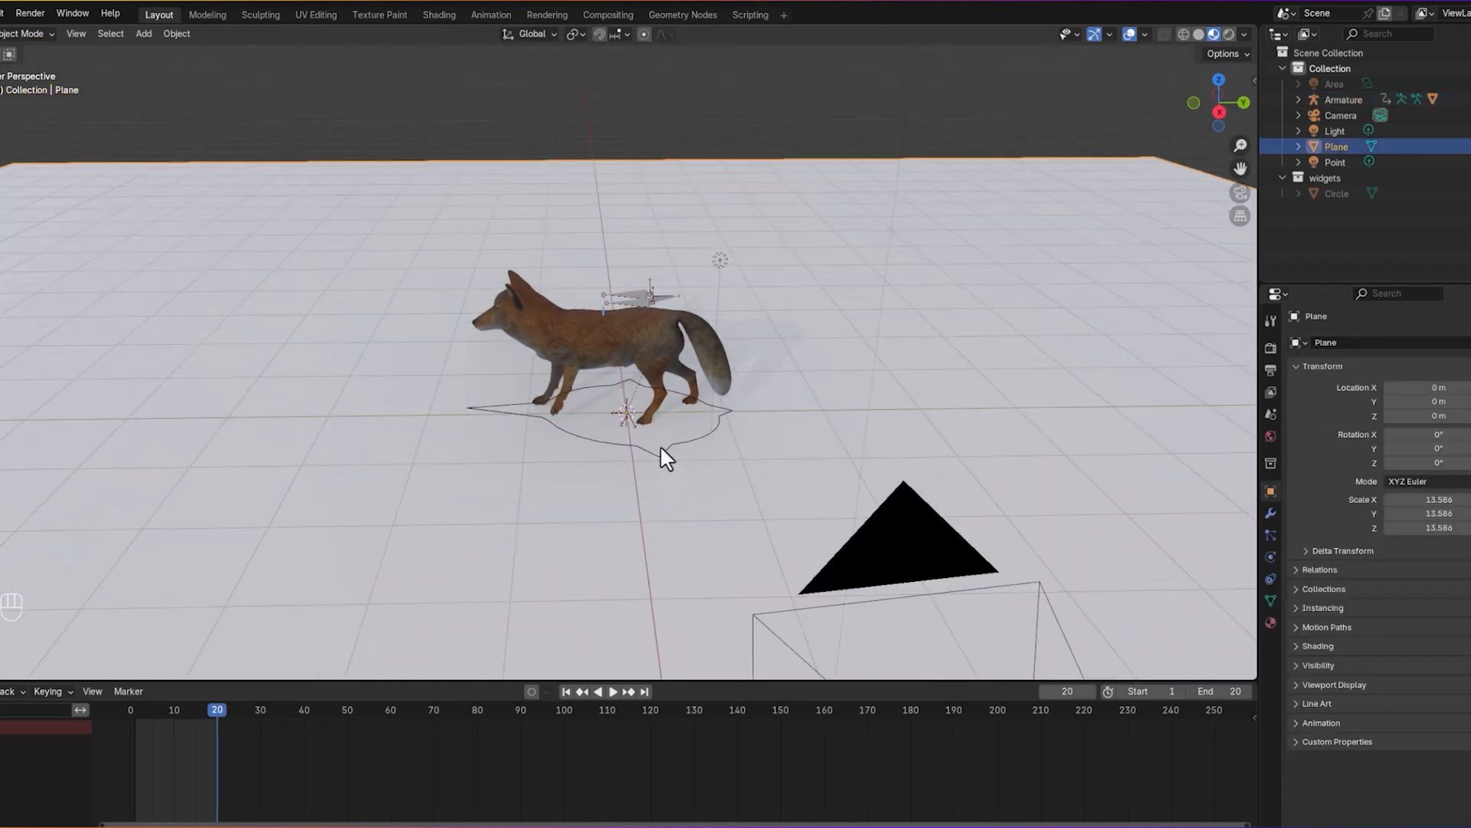
left_click(630, 301)
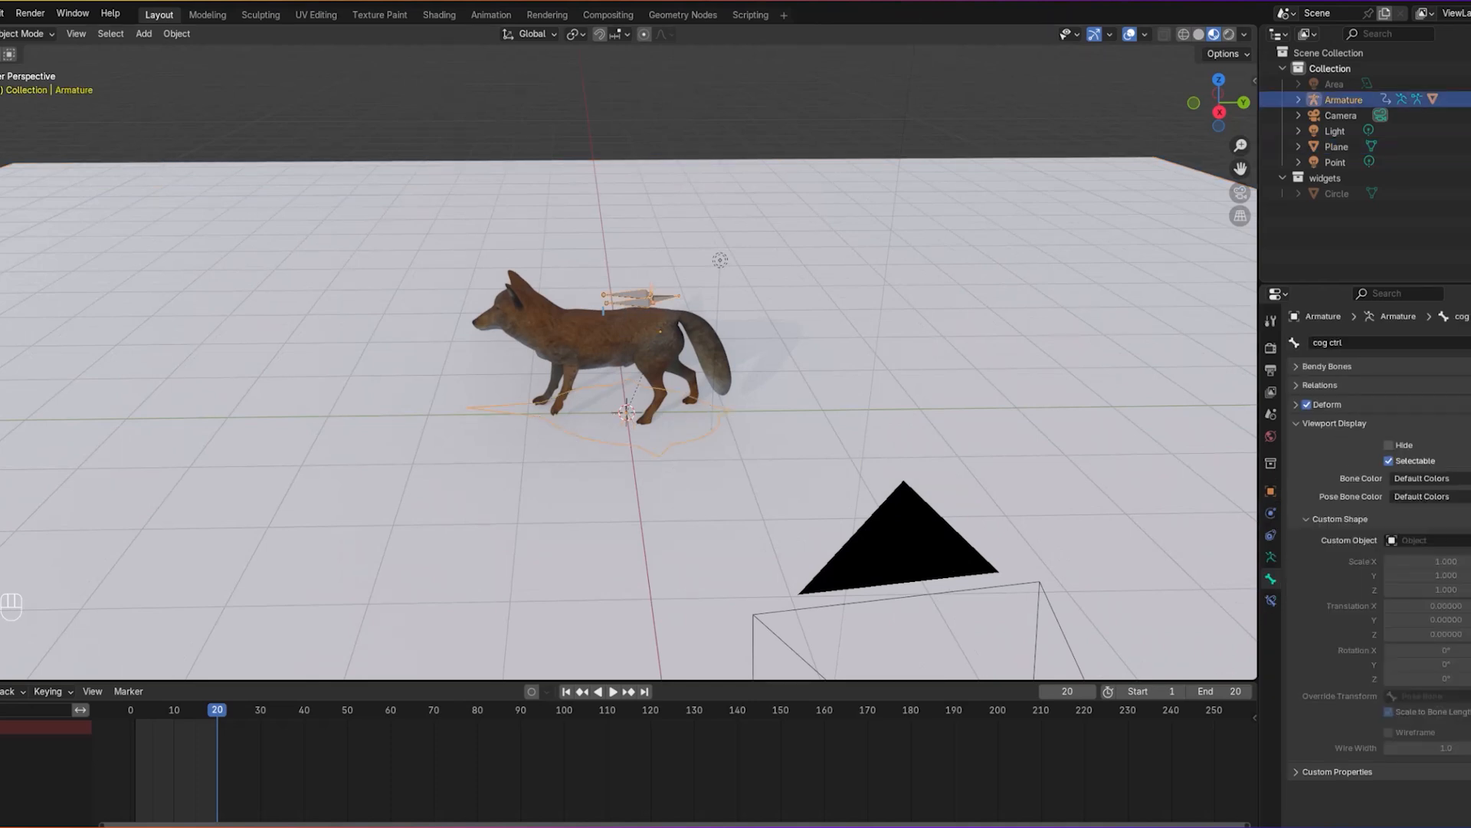
left_click(25, 34)
left_click(23, 86)
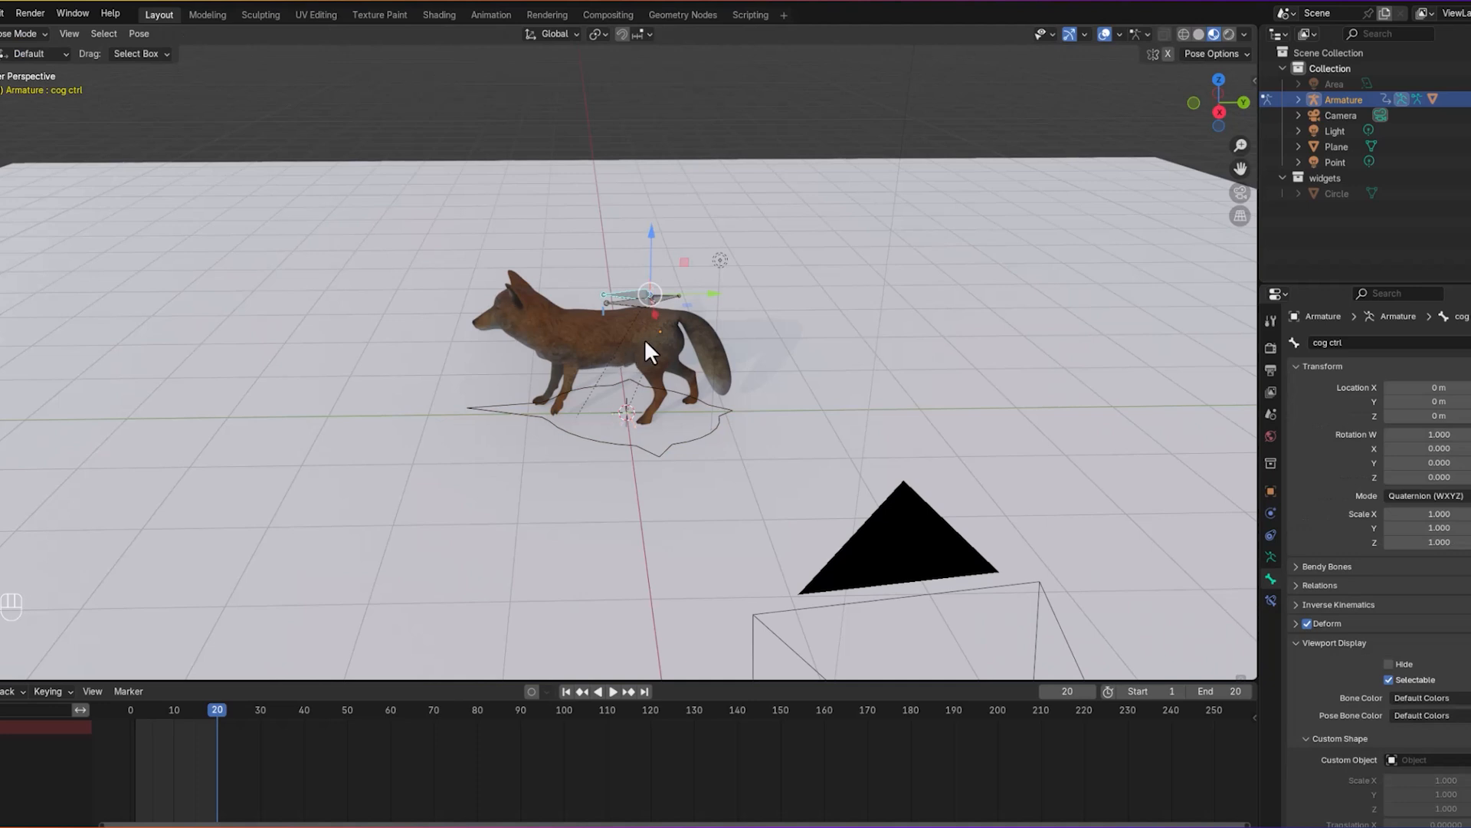
Step: Check the overlapping control bones above the fox's back and select the cog ctrl bone
left_click(632, 305)
left_click(631, 292)
left_click(665, 303)
left_click(633, 295)
middle_click_drag(827, 268, 852, 260)
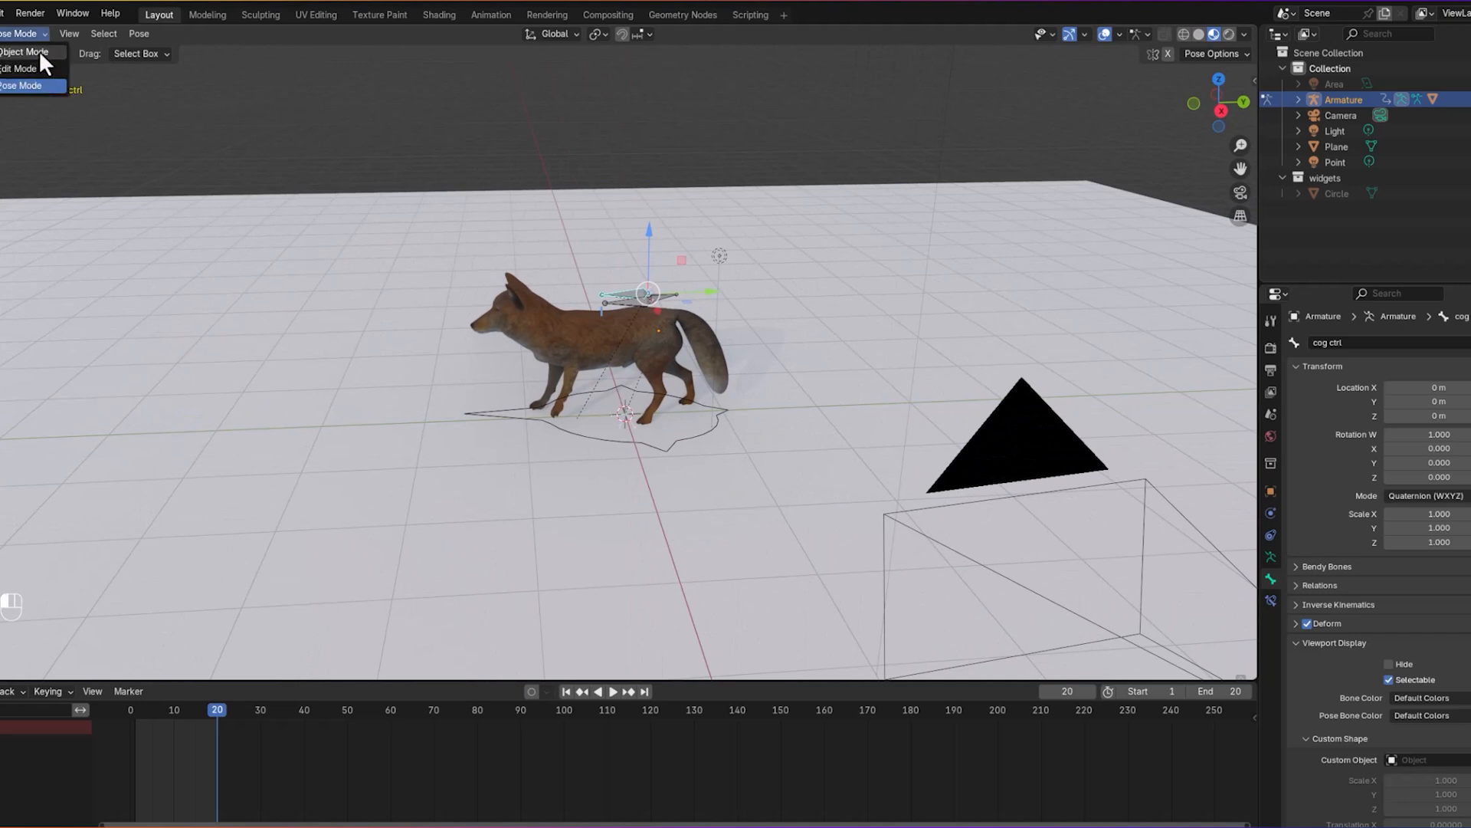
Step: Return to Object Mode, add a cube mesh and raise it along global Z to about 1.45 m
left_click(38, 52)
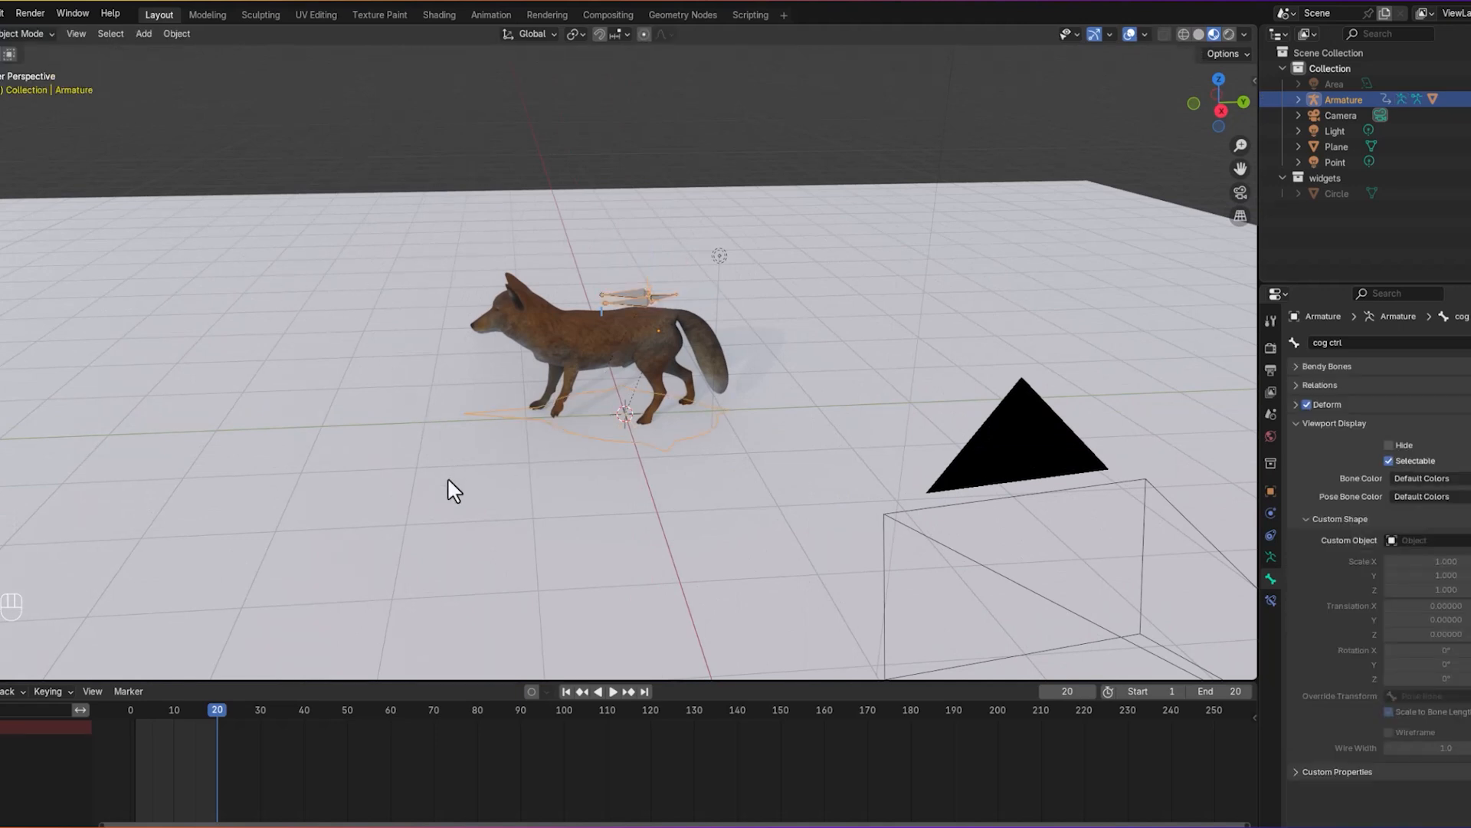
key("shift+a")
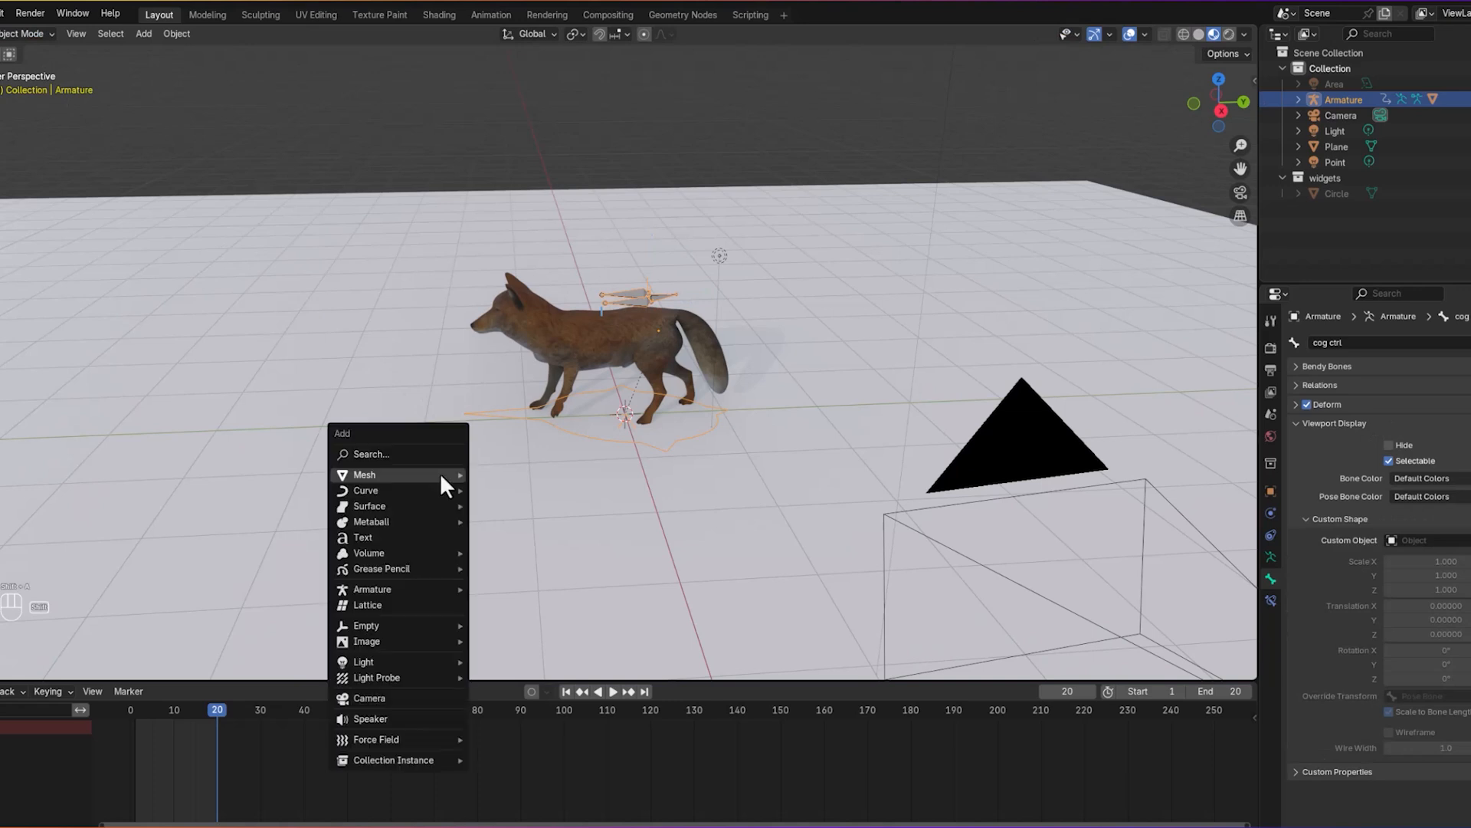
mouse_move(440, 473)
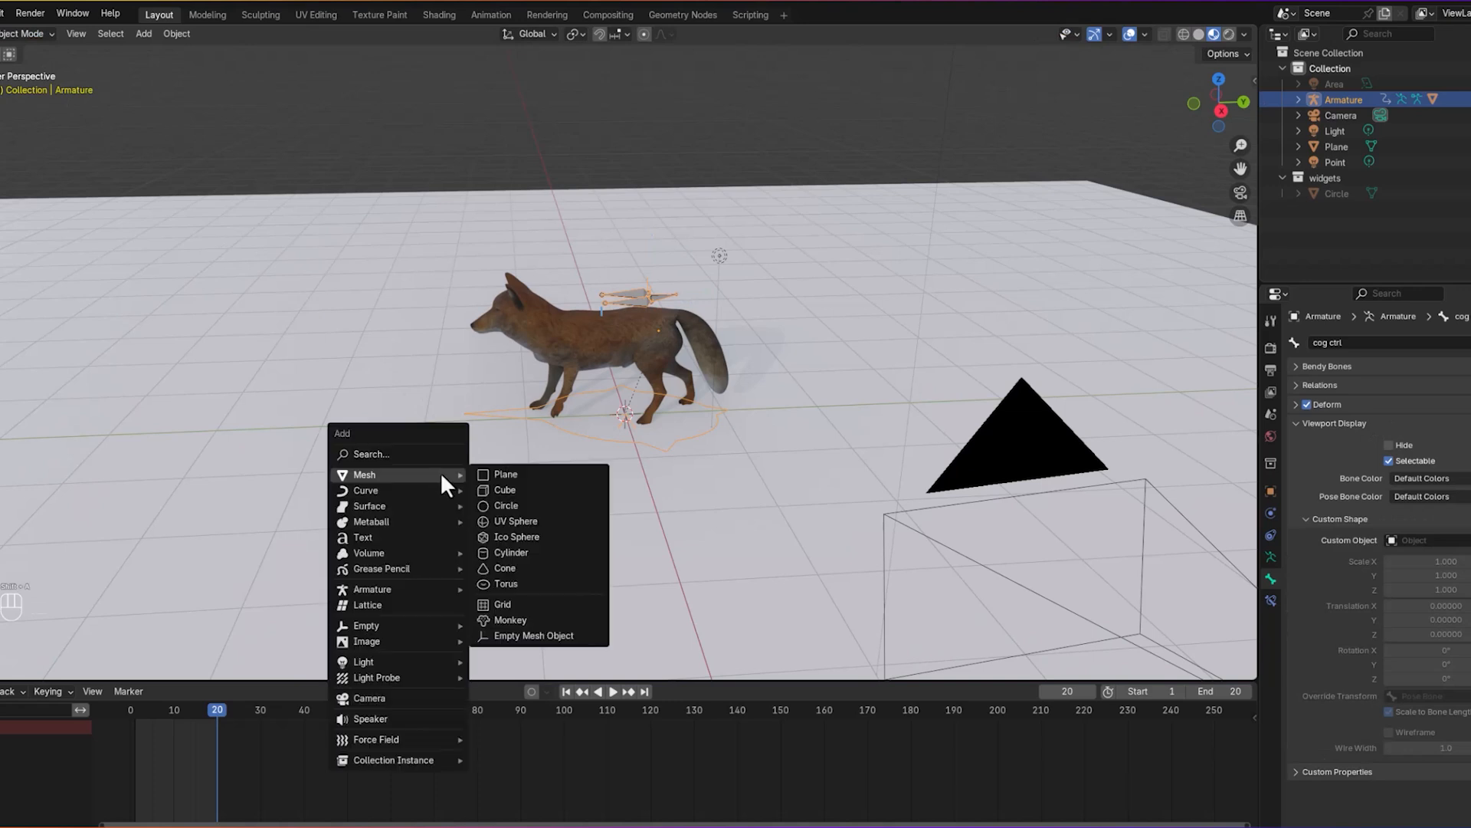
left_click(539, 492)
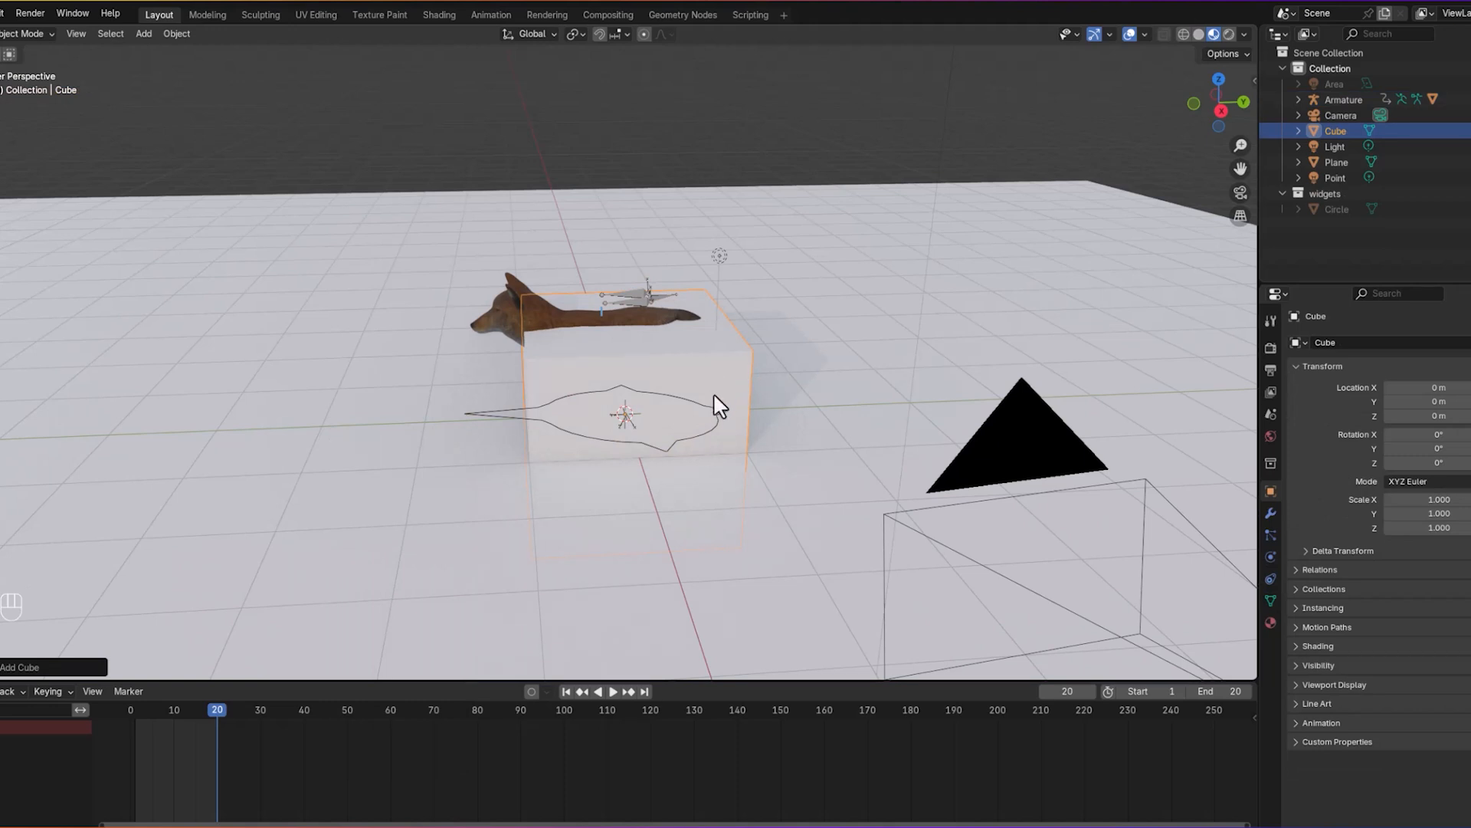
key("g")
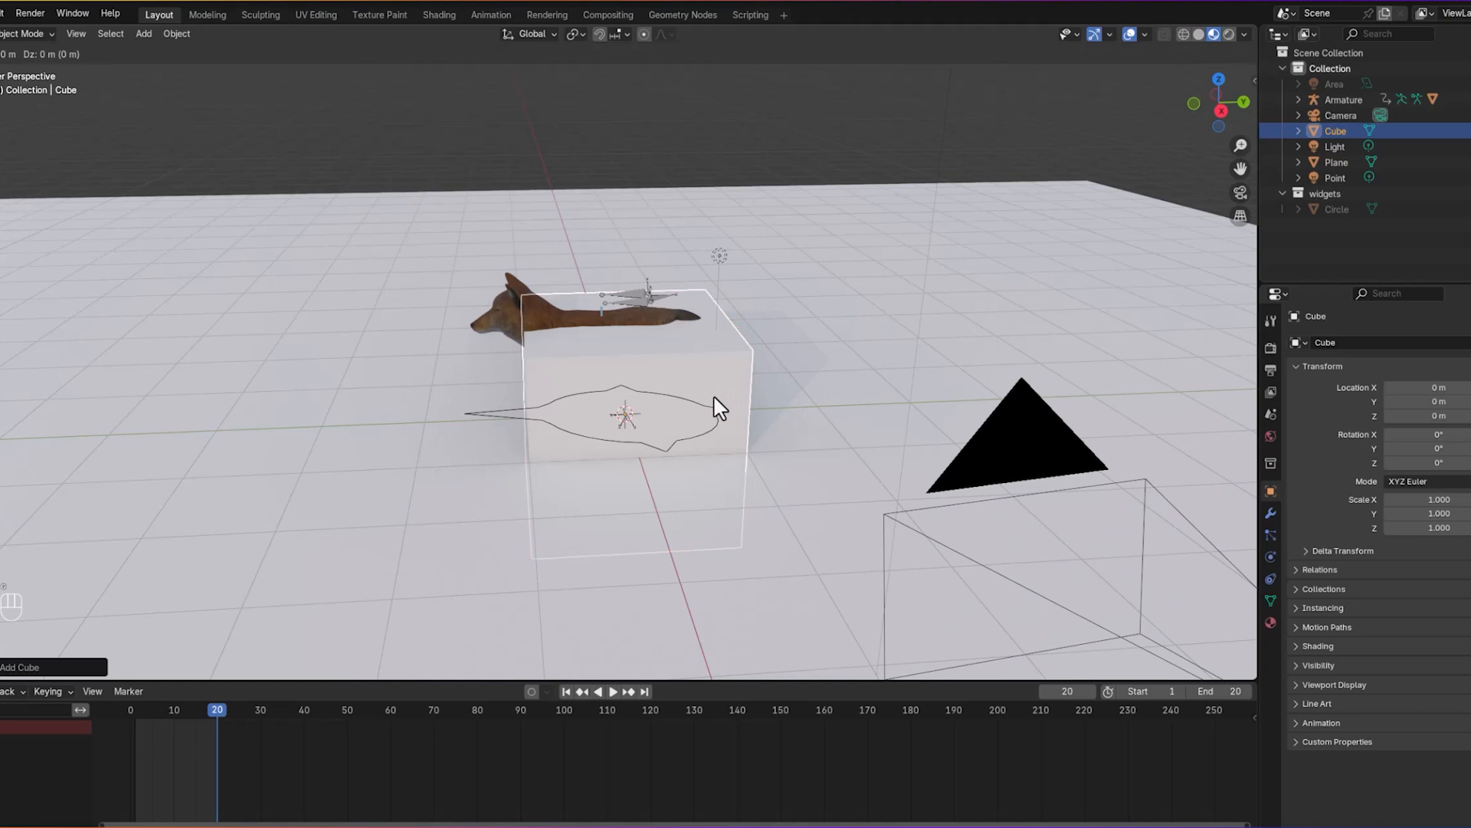
key("z")
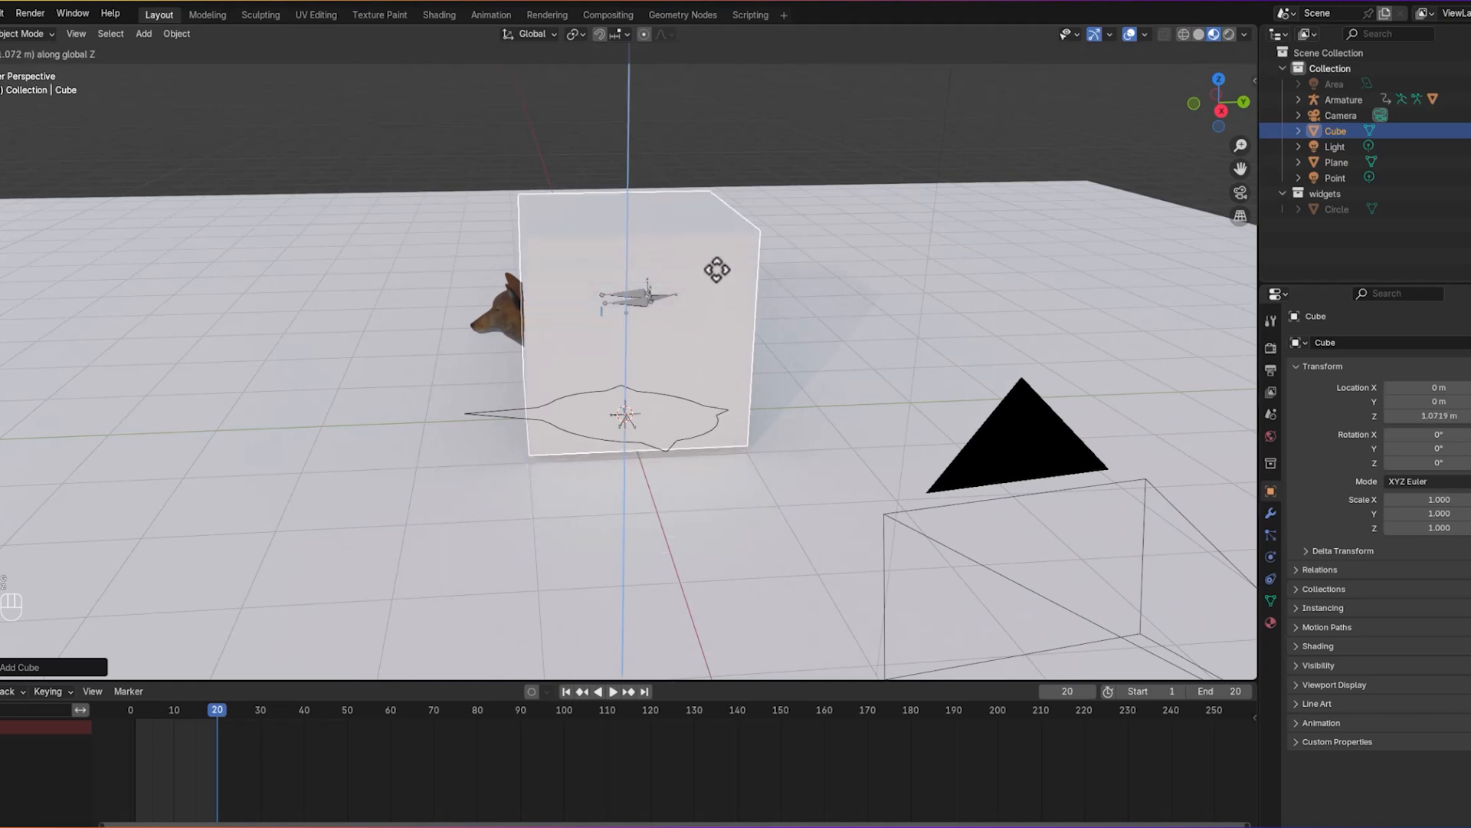
left_click(777, 231)
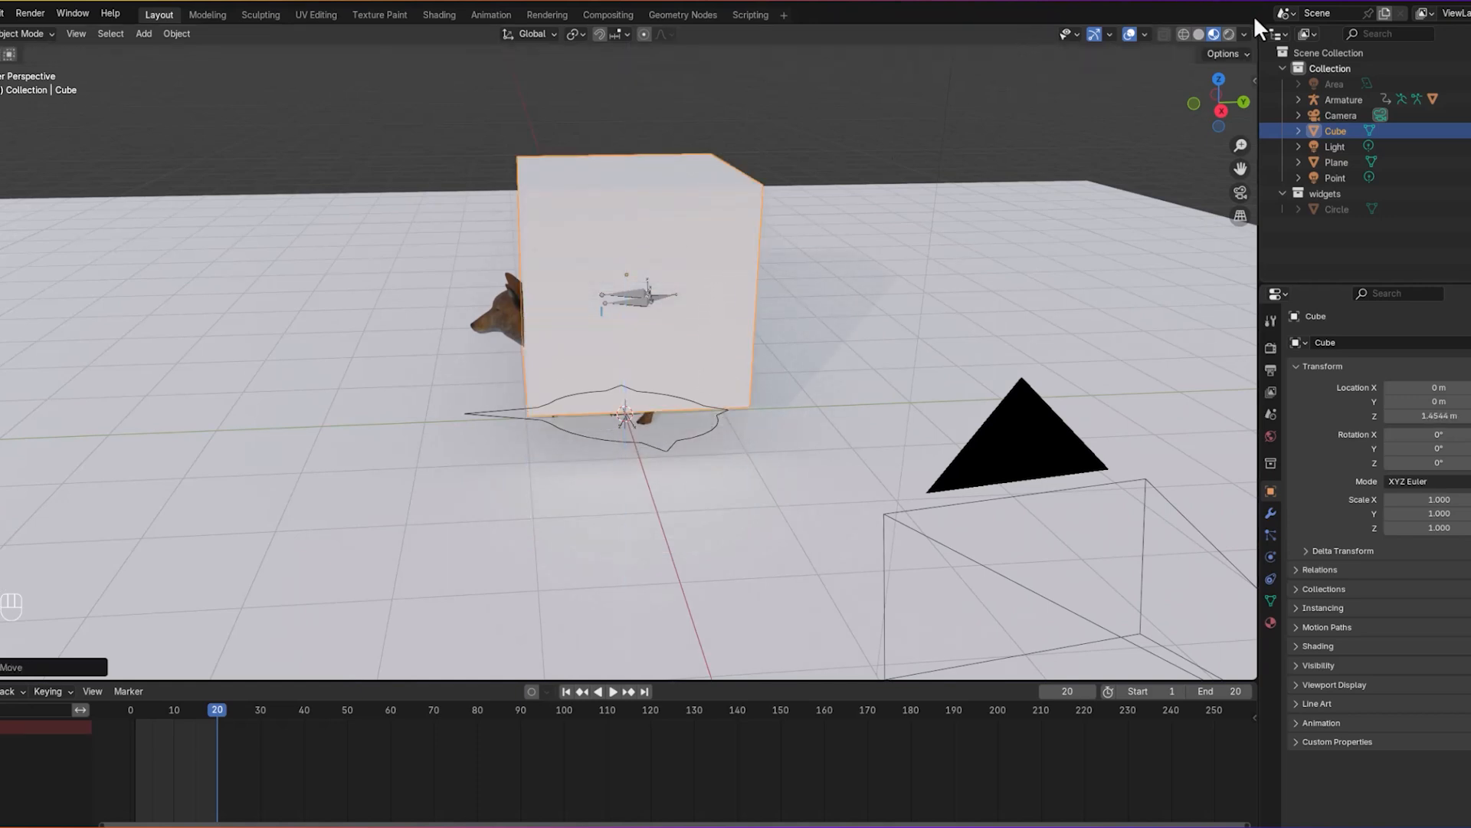
Step: Switch the viewport to solid shading and scale the cube down uniformly to about 0.52
left_click(1197, 33)
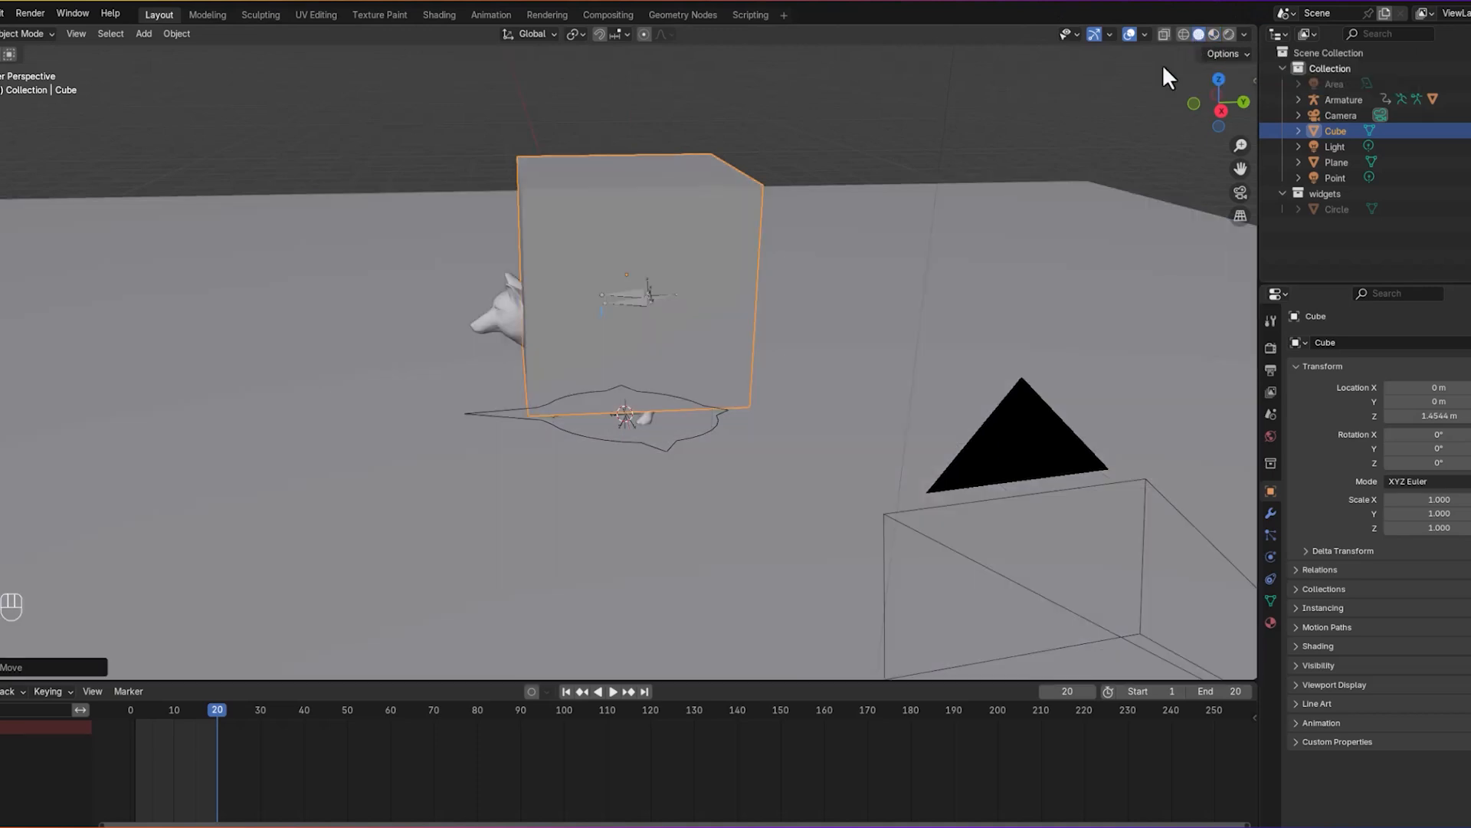
mouse_move(785, 251)
middle_mouse_down()
mouse_move(766, 236)
mouse_move(779, 237)
middle_mouse_up()
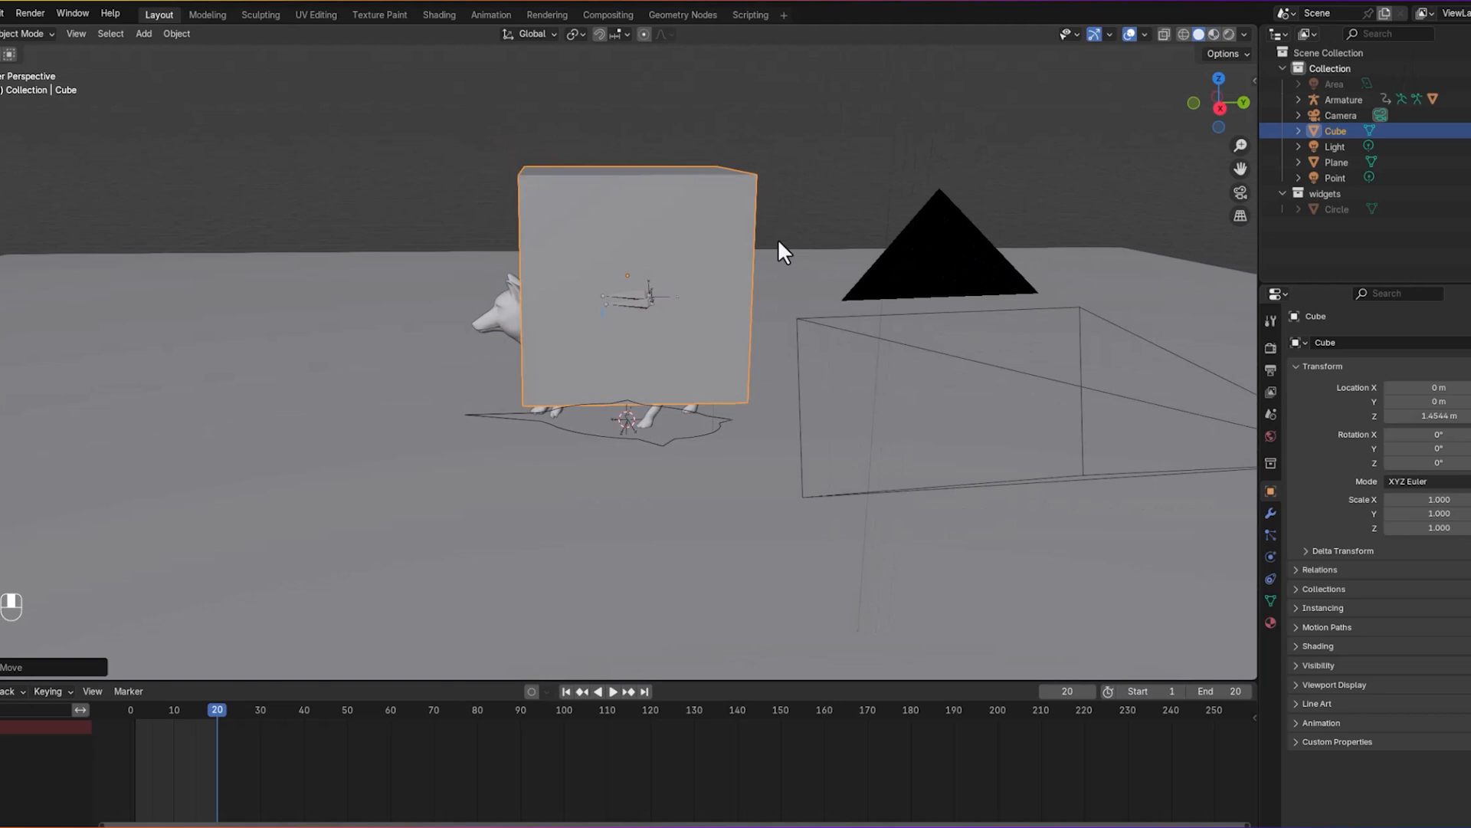
key("s")
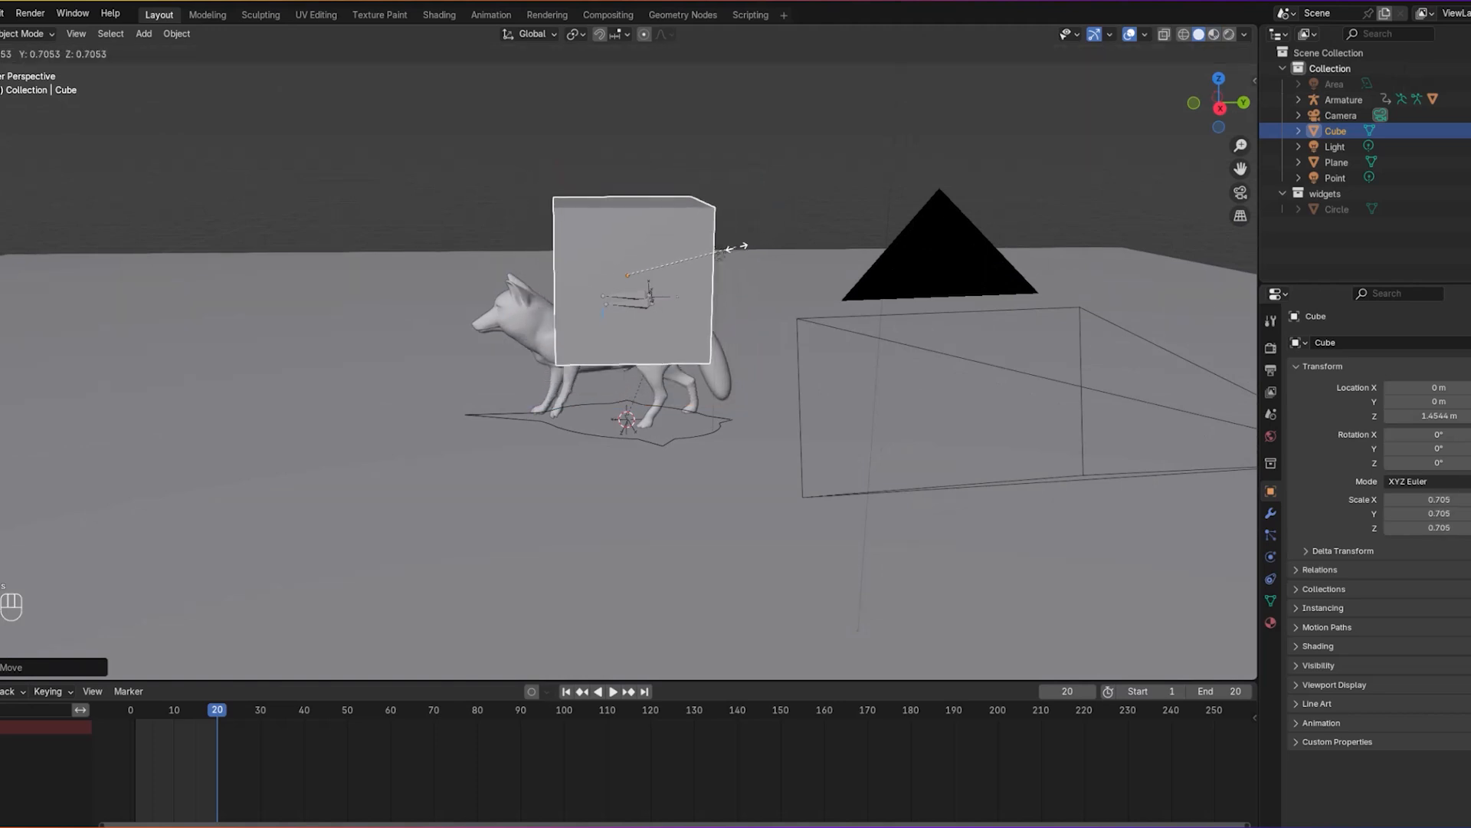
left_click(717, 264)
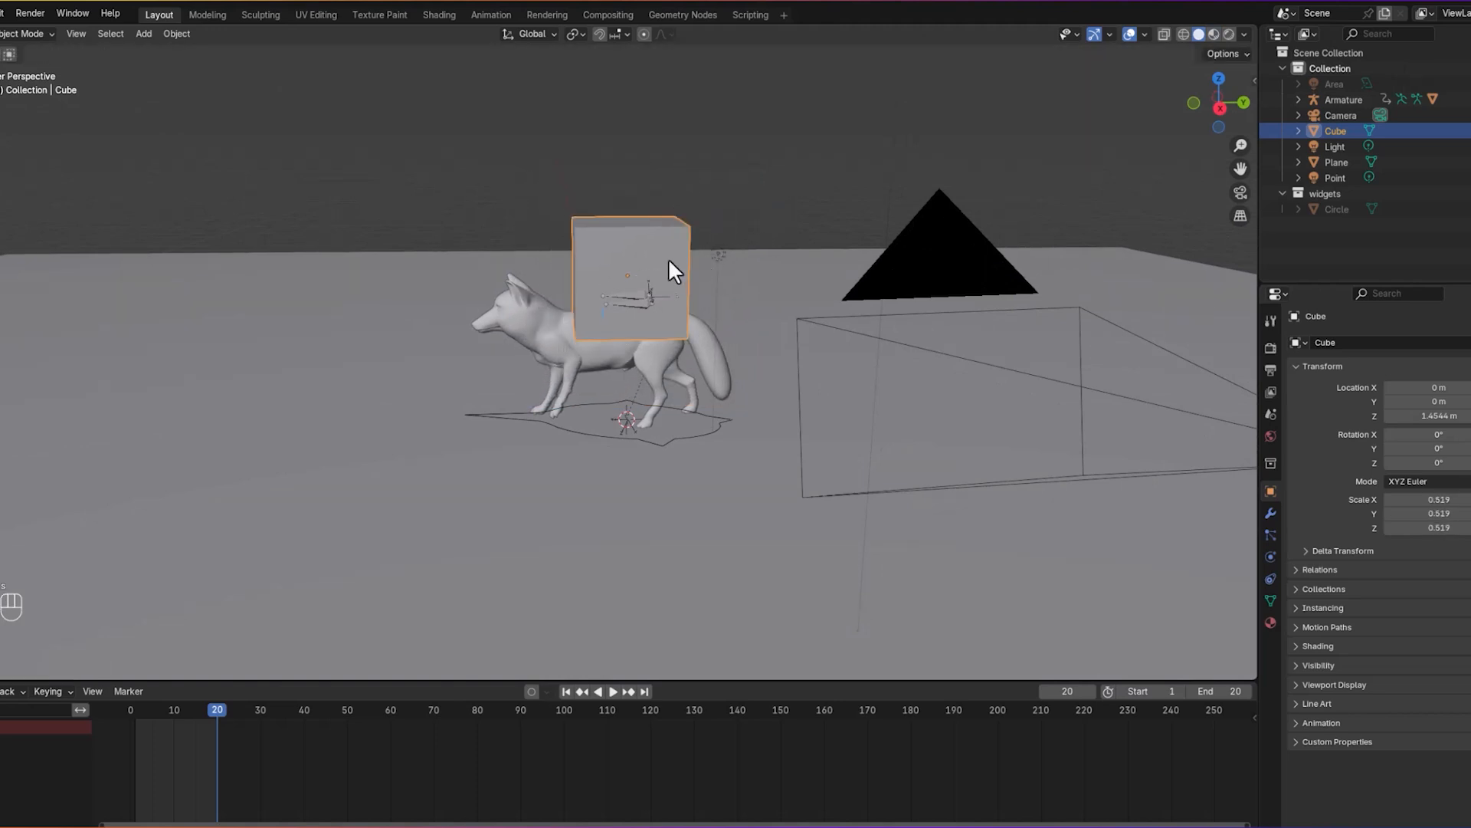
Step: Delete only the cube's faces in Edit Mode, keeping its edges as a wire box for the bone shape
left_click(34, 34)
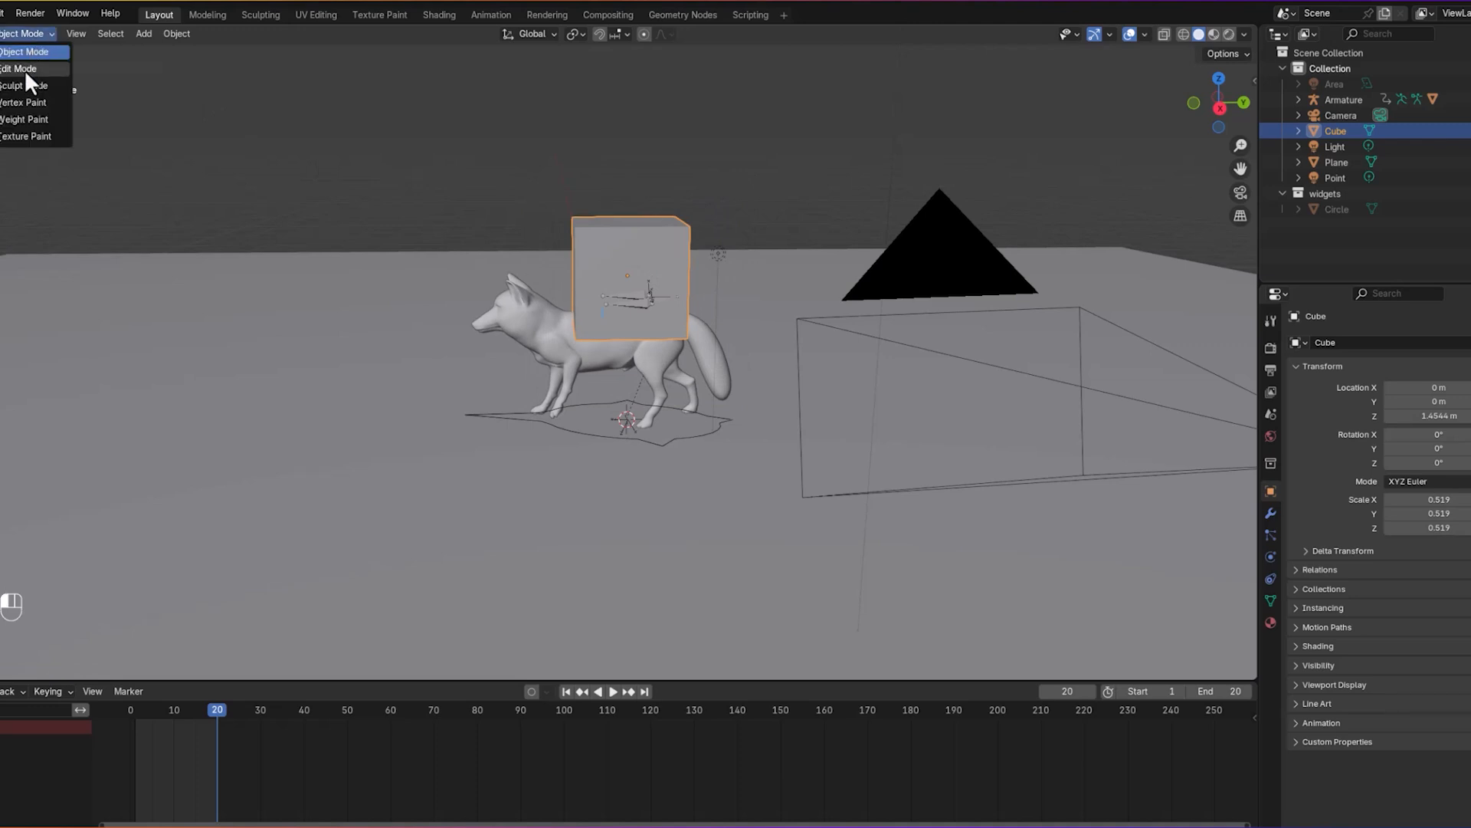
left_click(25, 67)
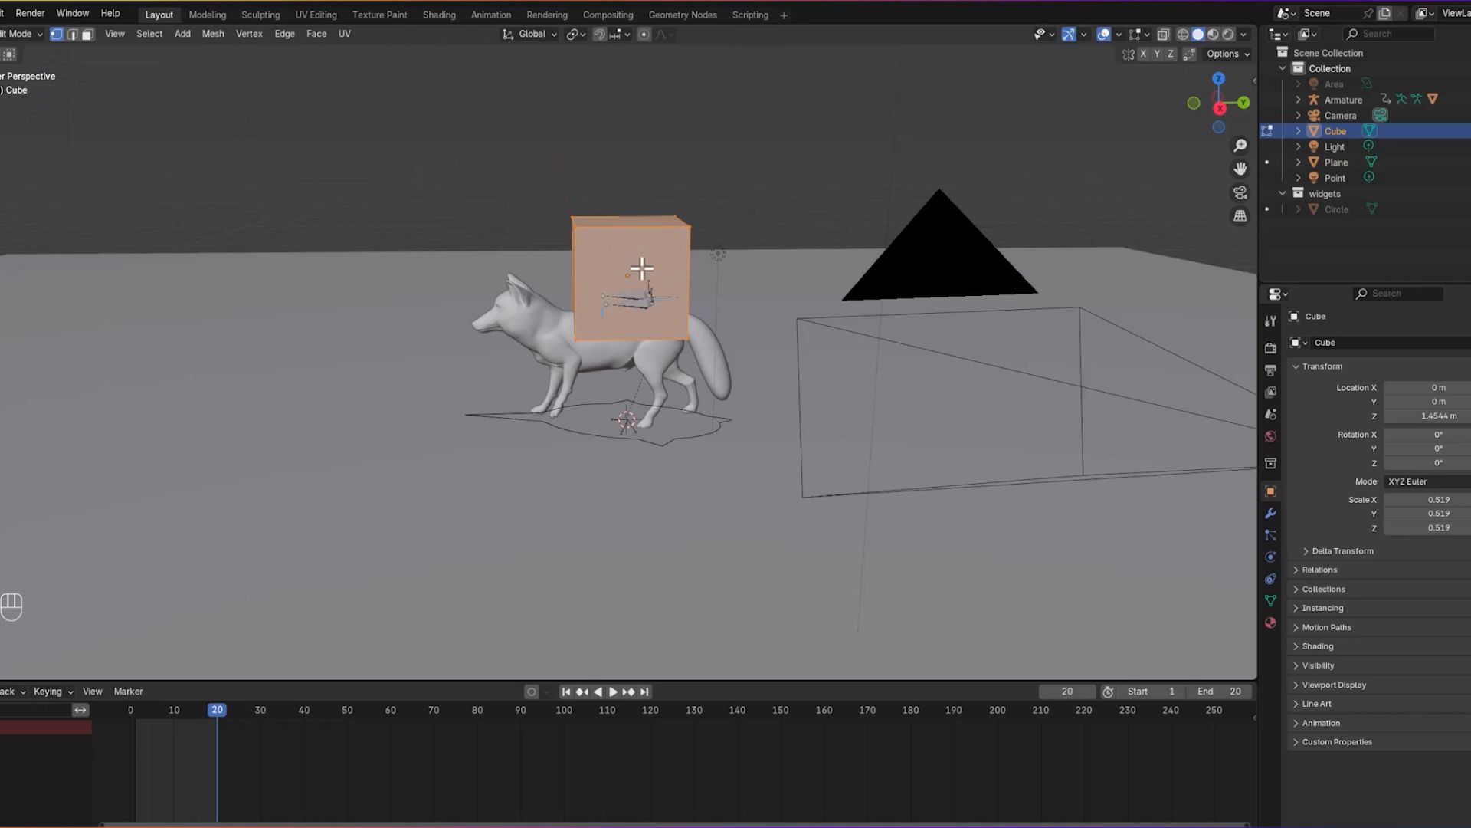
left_click(87, 33)
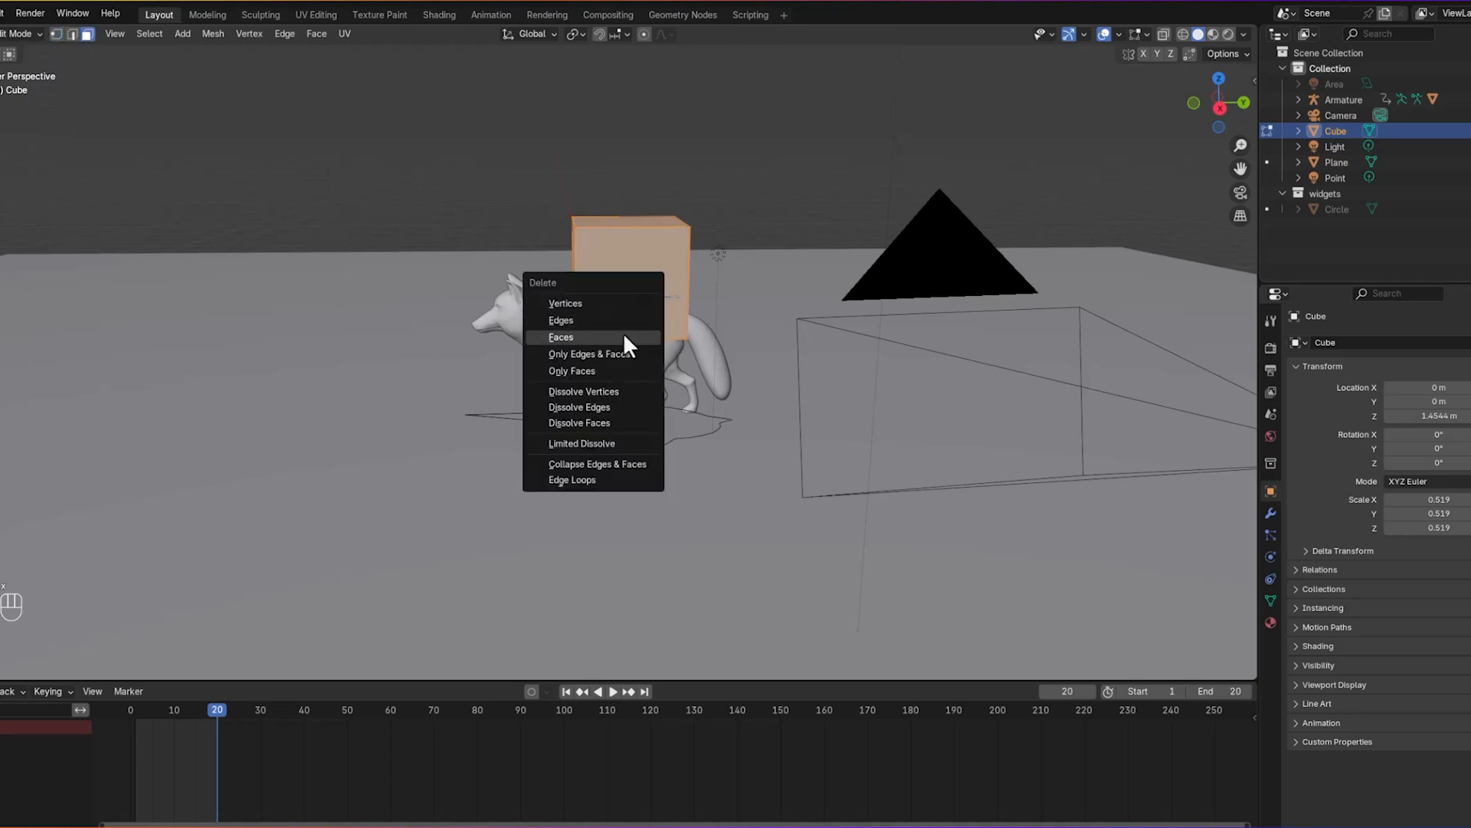
left_click(604, 371)
middle_click_drag(690, 284, 729, 246)
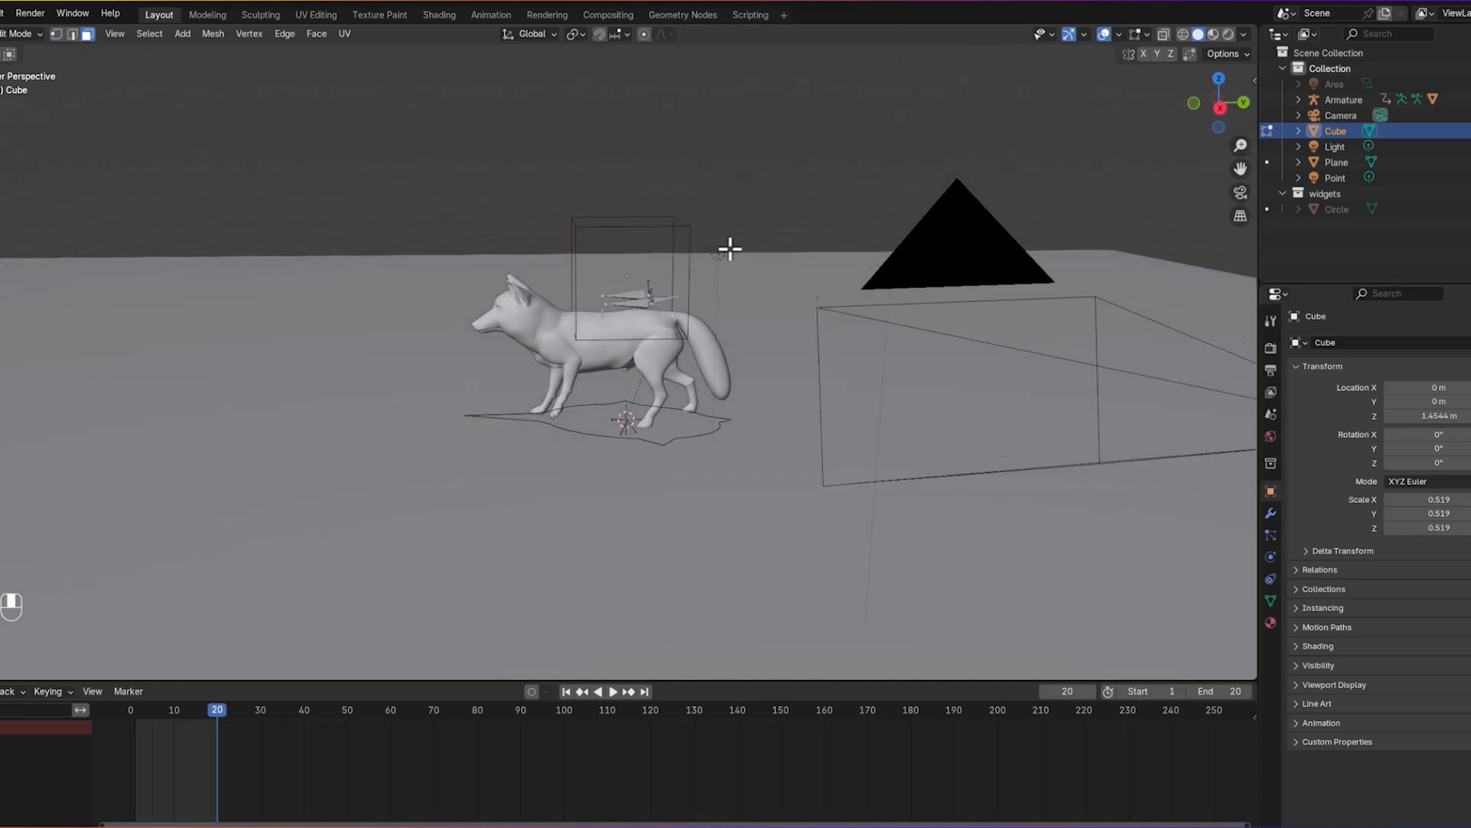
Step: Leave the cube's Edit Mode, put the armature in Pose Mode and assign Cube as the cog ctrl bone's custom shape object
left_click(13, 34)
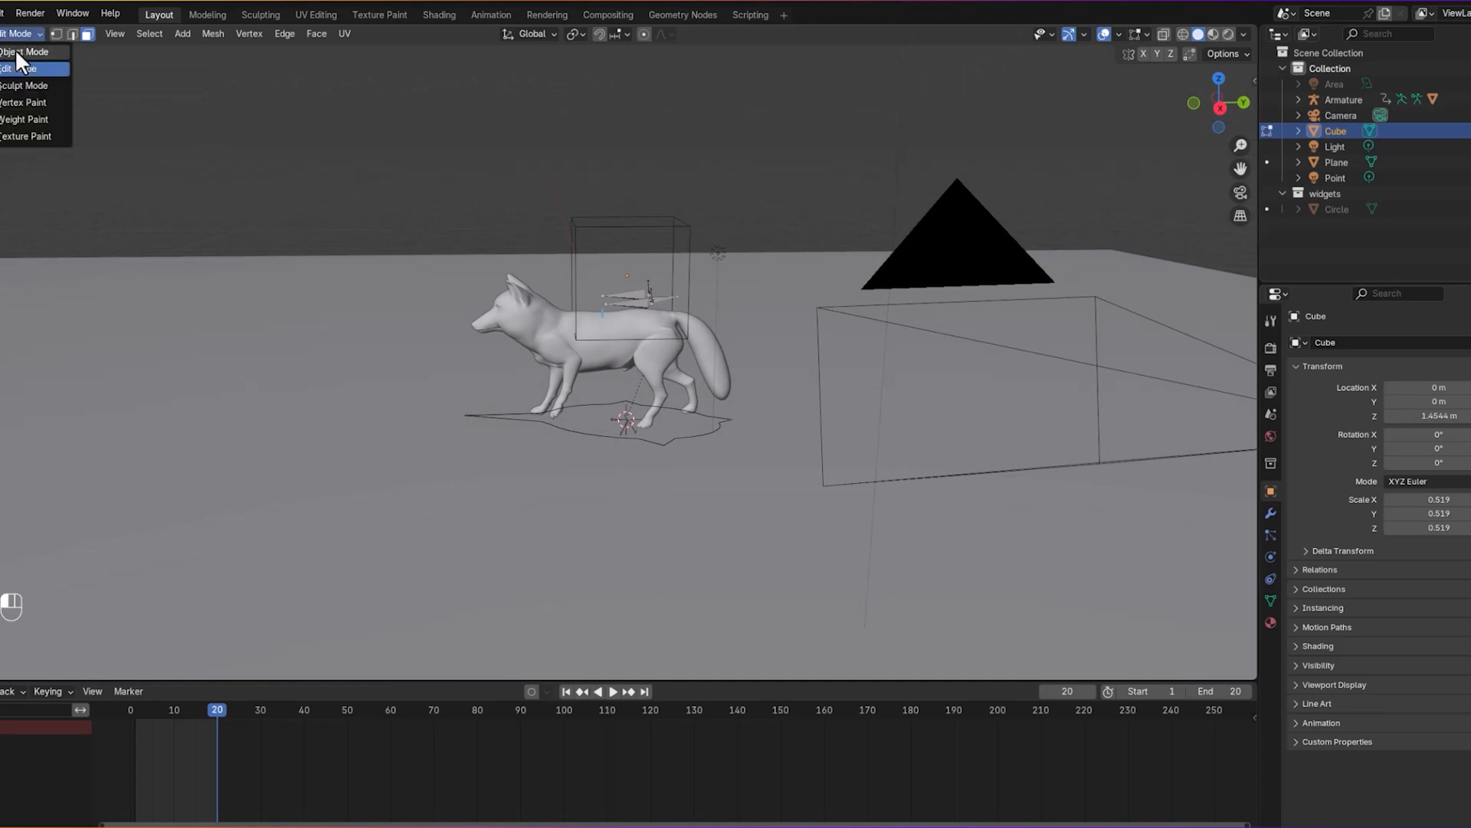
left_click(17, 51)
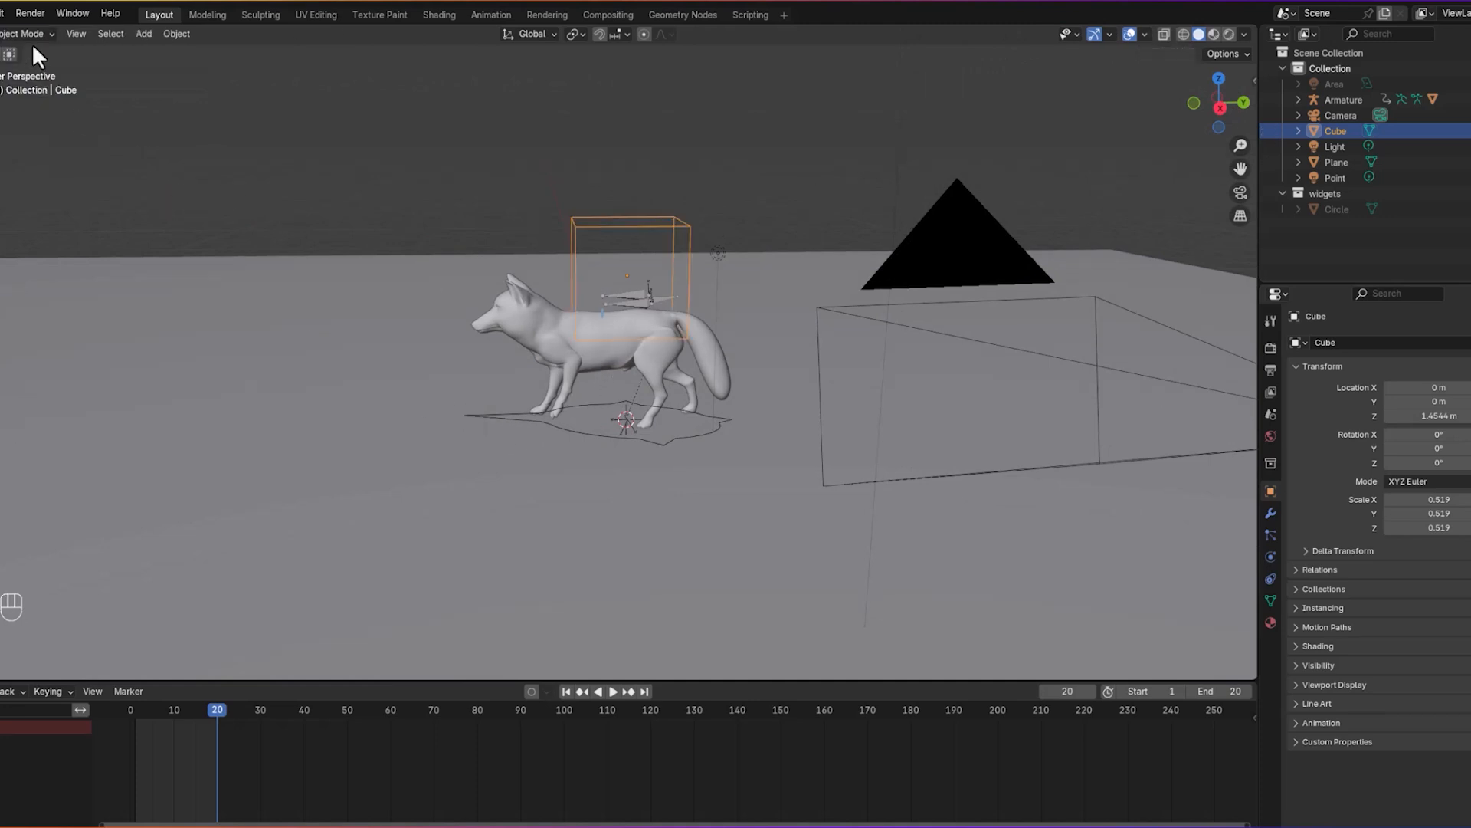
left_click(635, 305)
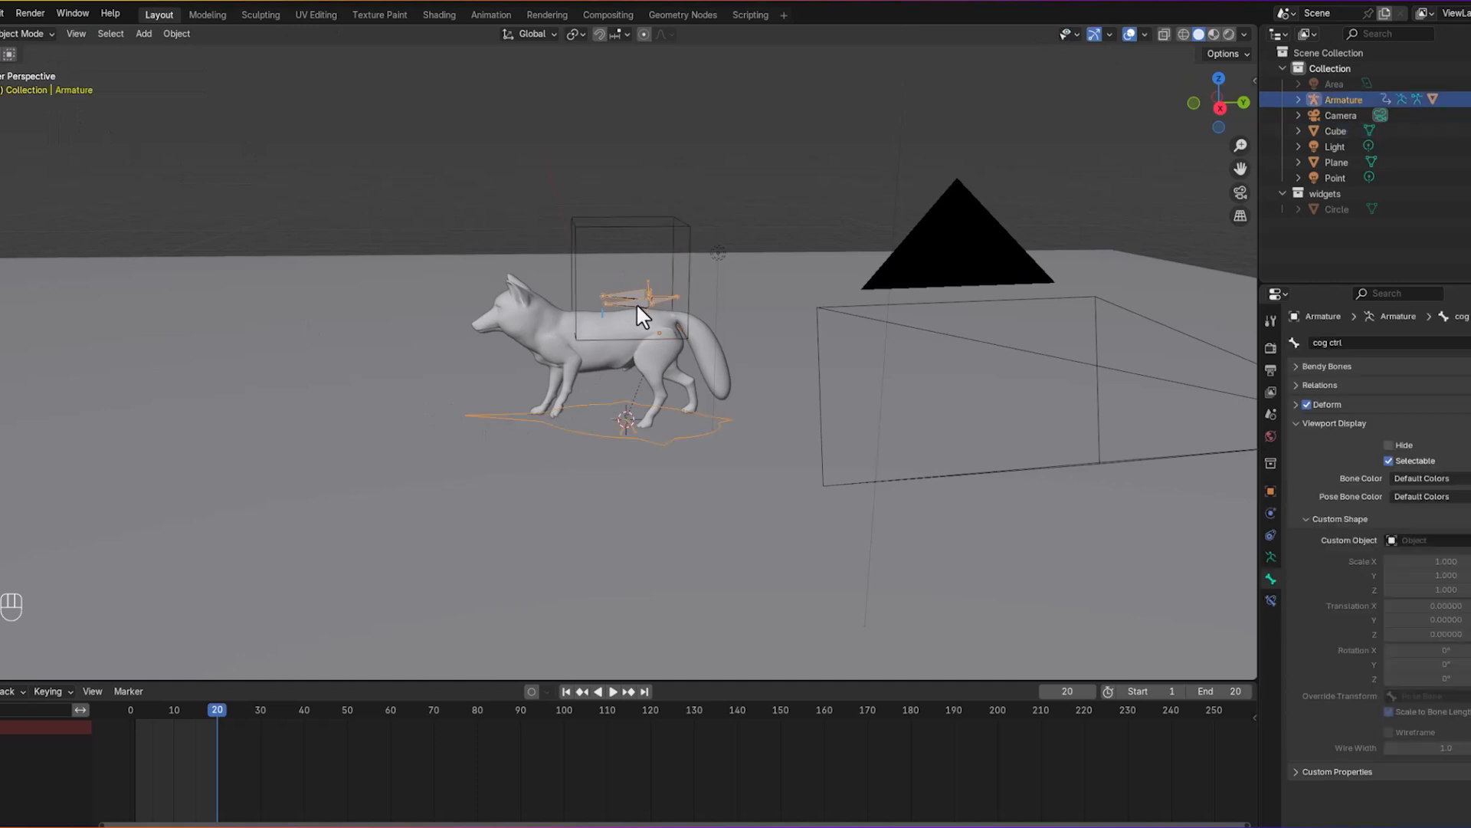
left_click(15, 35)
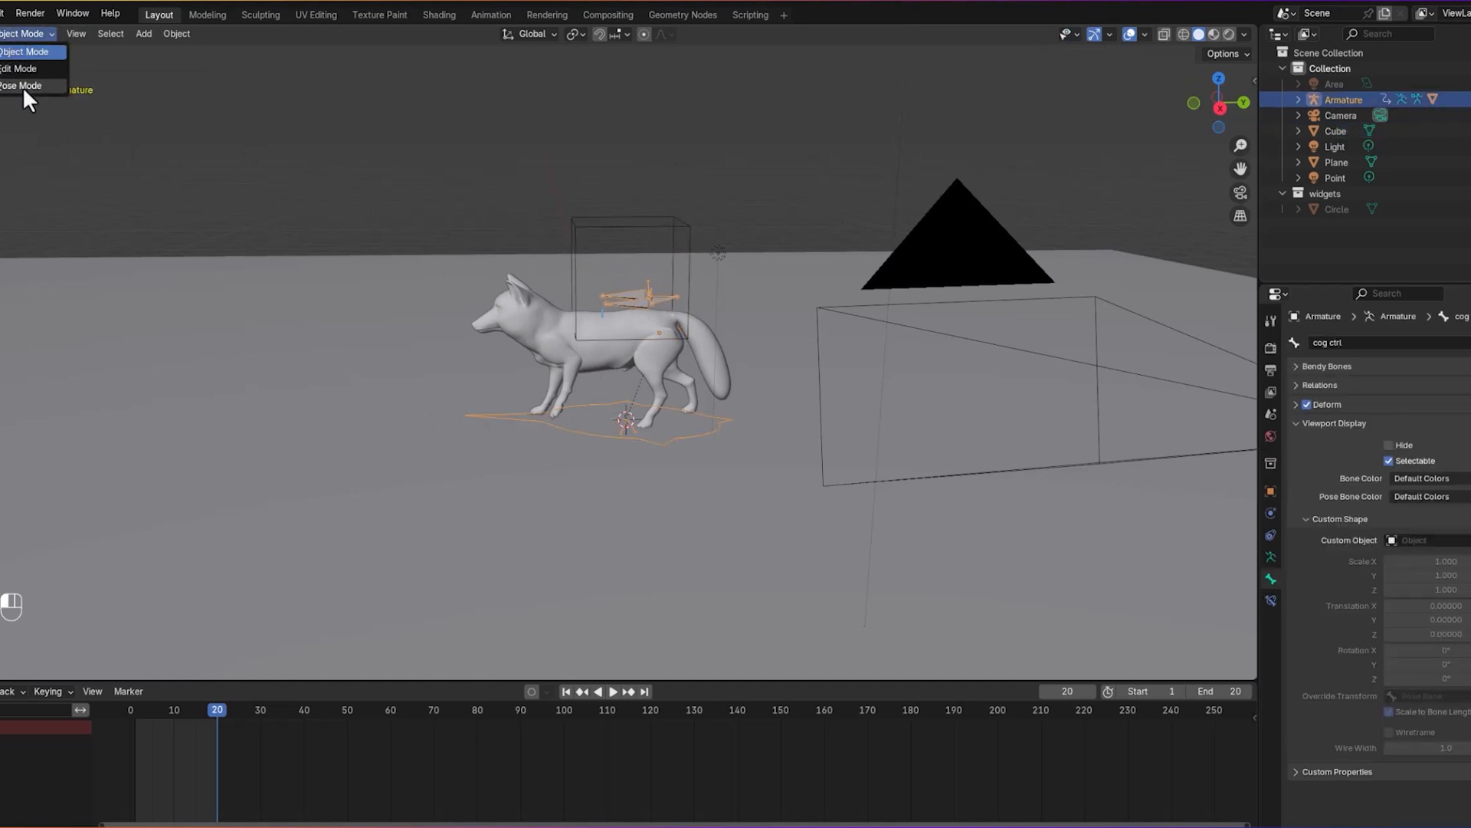
left_click(21, 86)
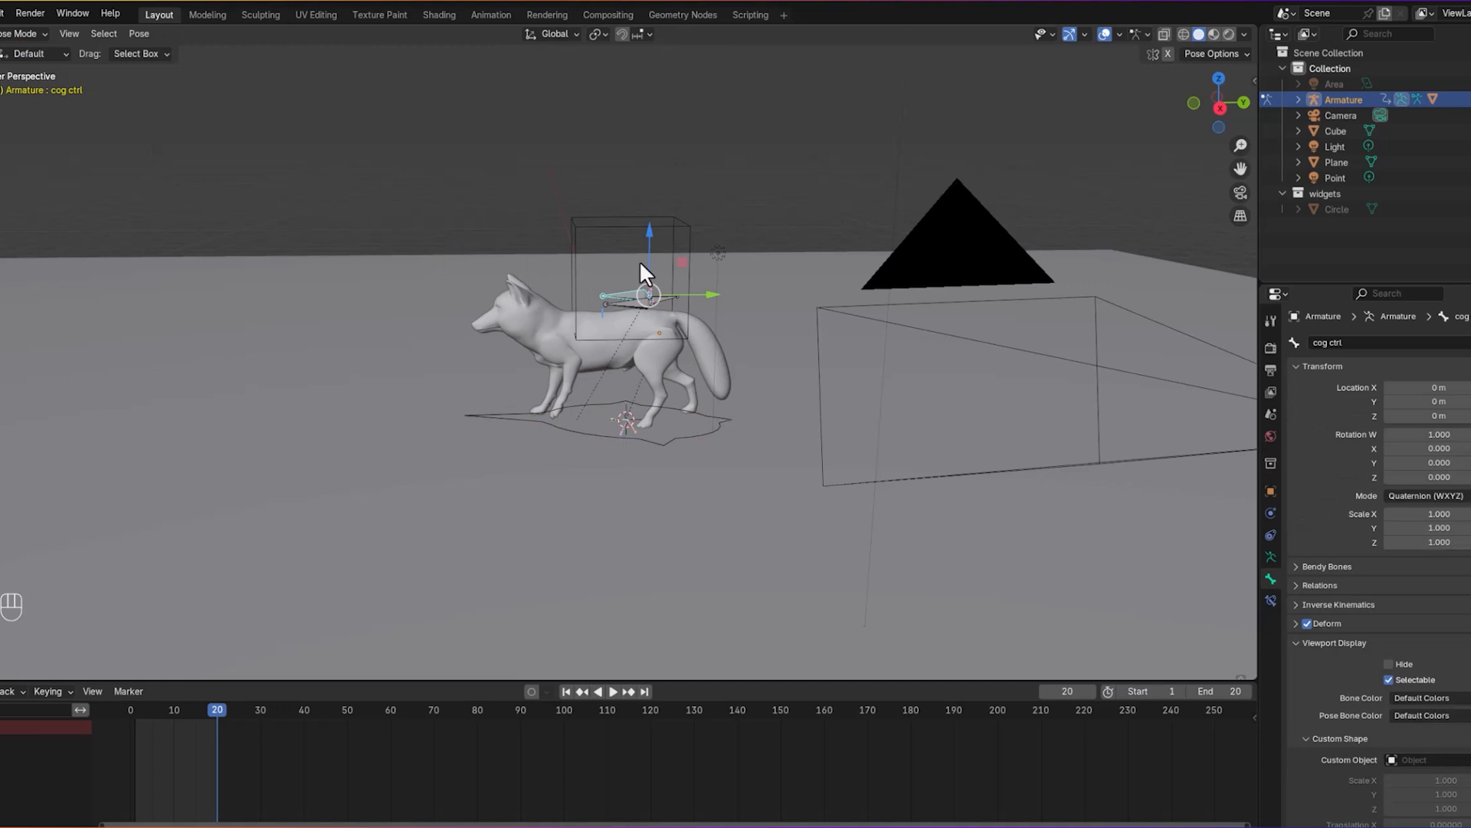
scroll(1404, 732, "down", 3)
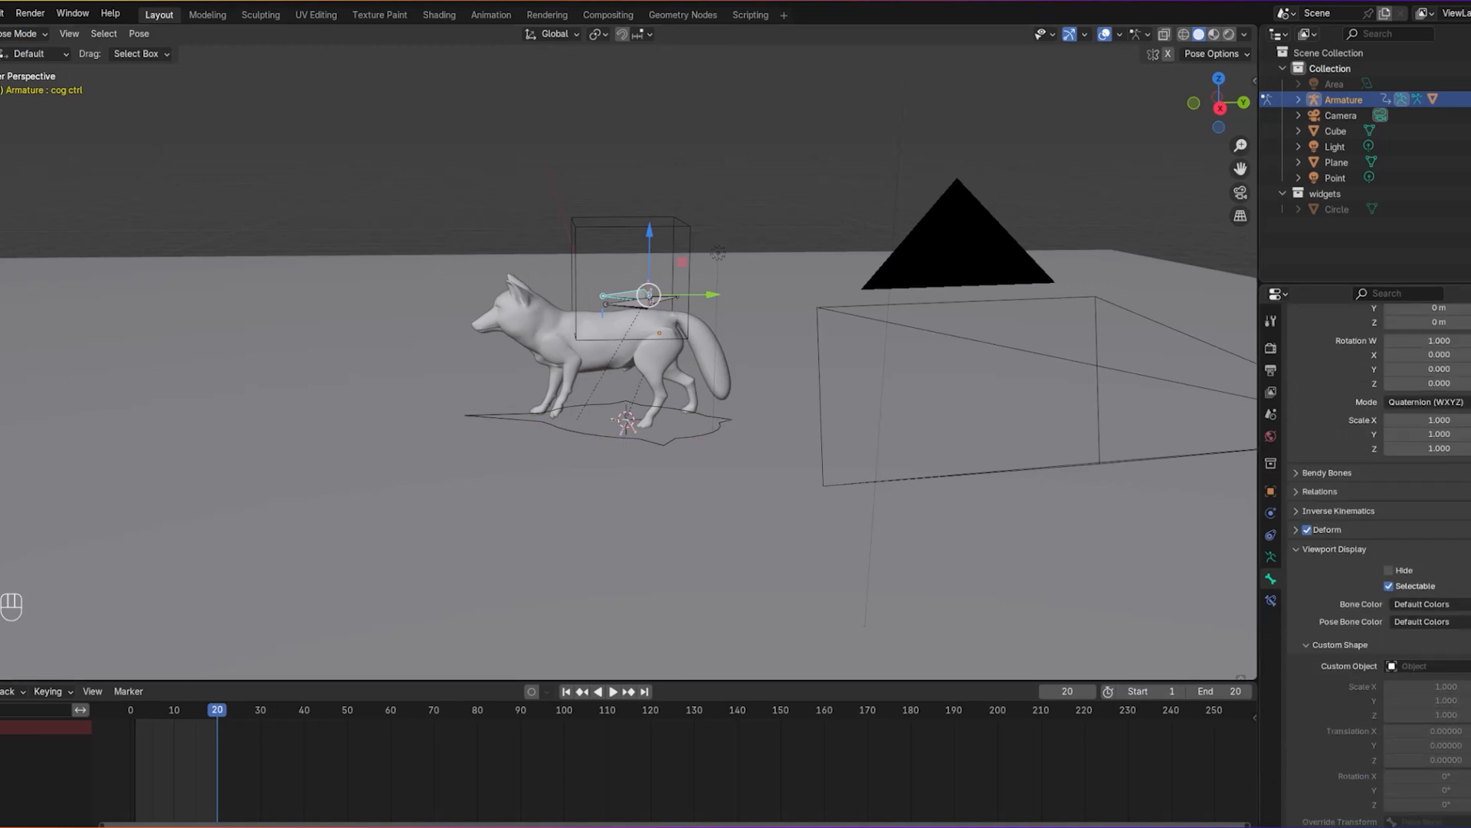
left_click(1454, 665)
left_click(688, 218)
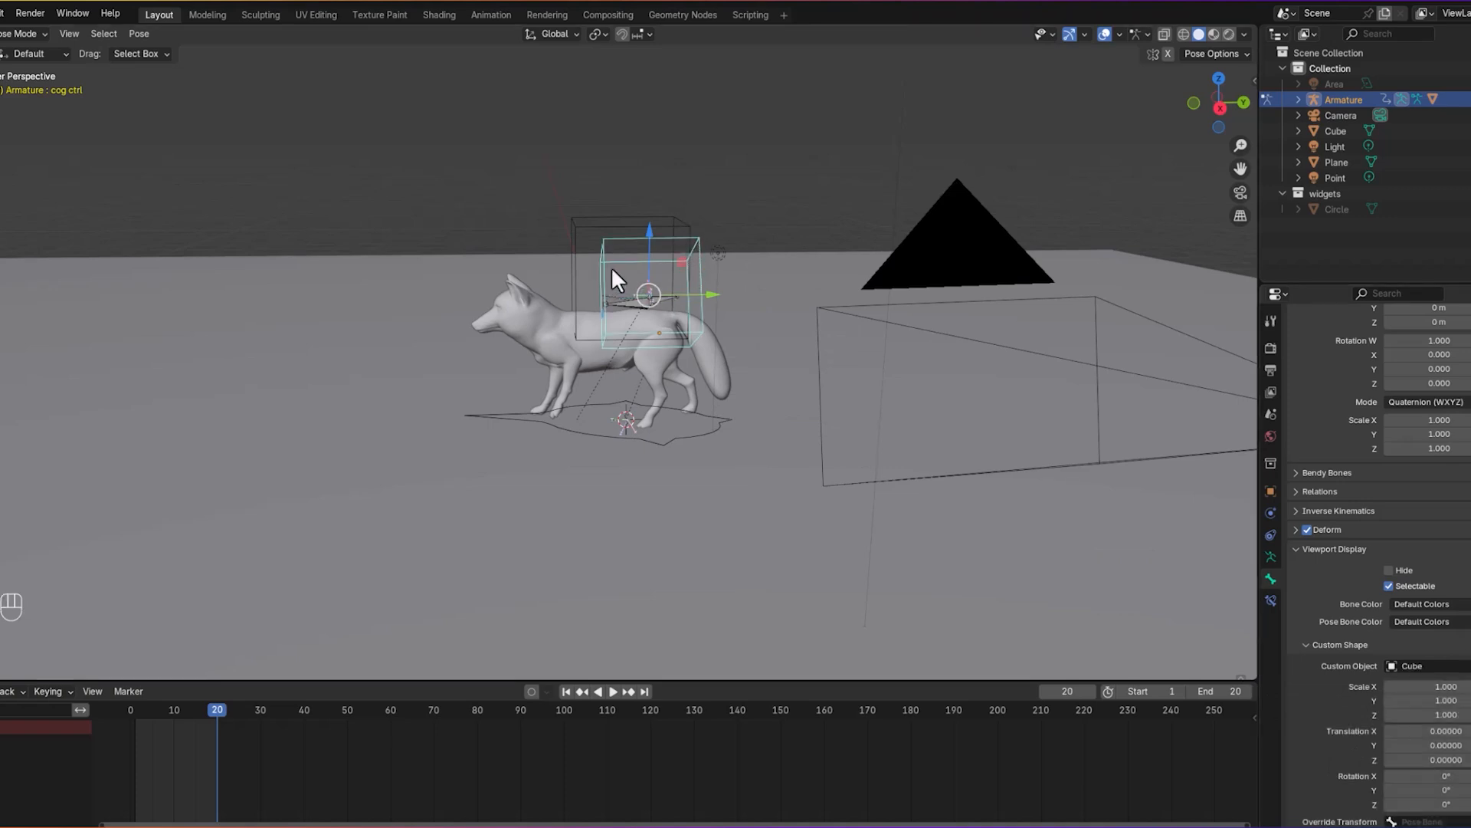
Step: Return to Object Mode, enter Edit Mode on the cube and lower its whole mesh along global Z toward the fox's back
left_click(573, 242)
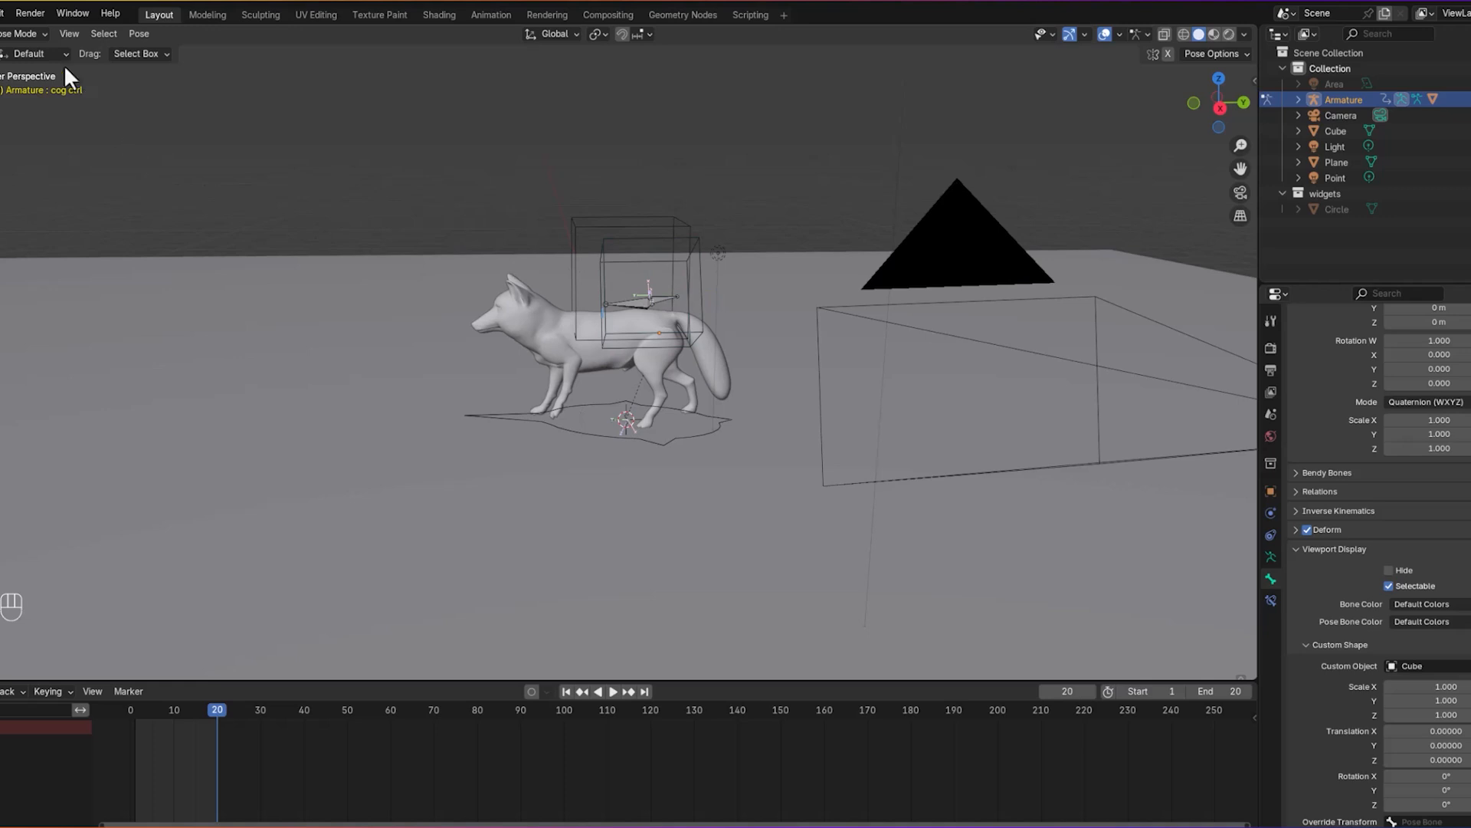
left_click(26, 32)
left_click(22, 47)
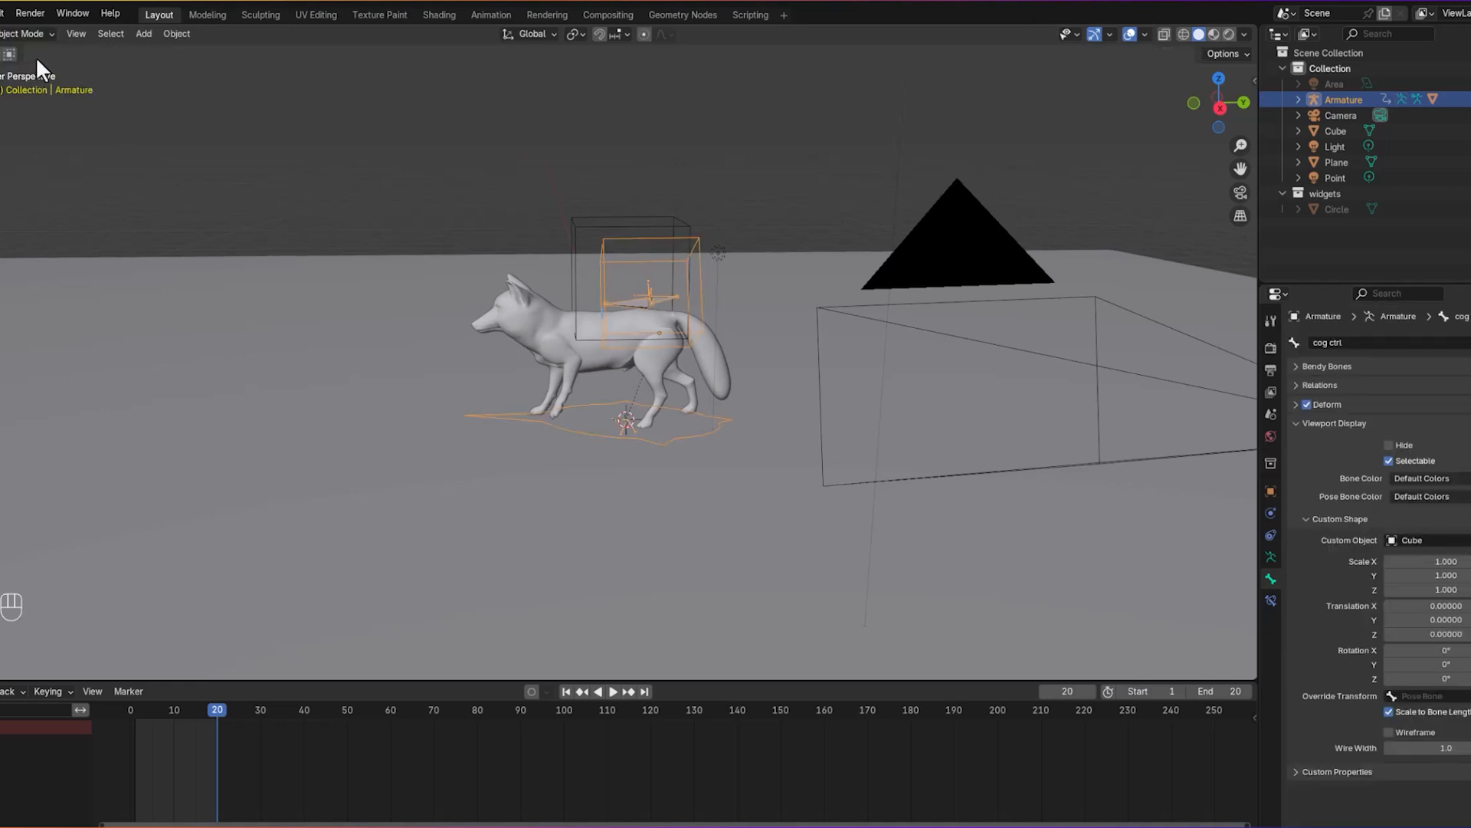
left_click(571, 243)
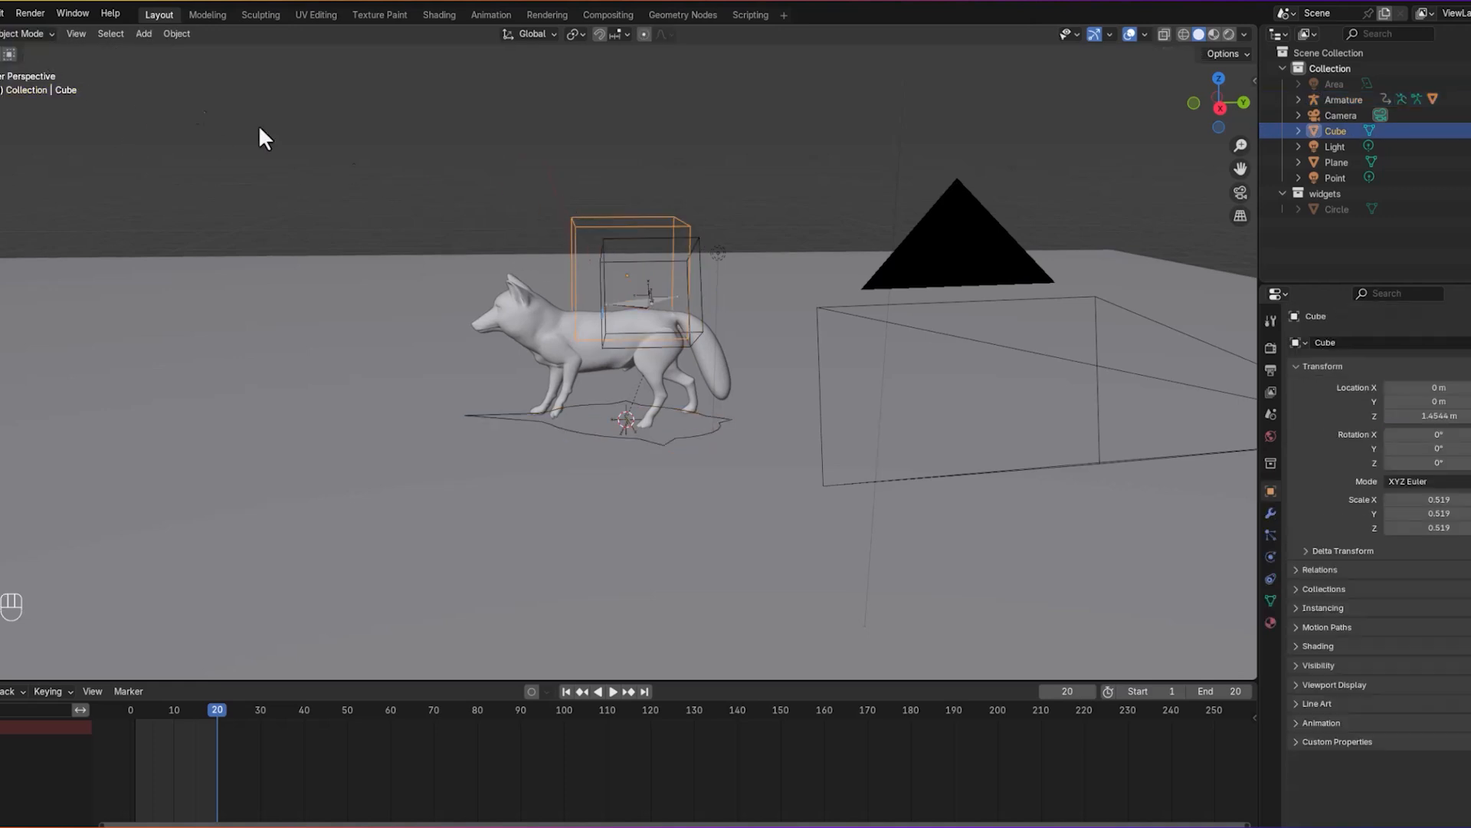
left_click(45, 31)
left_click(34, 68)
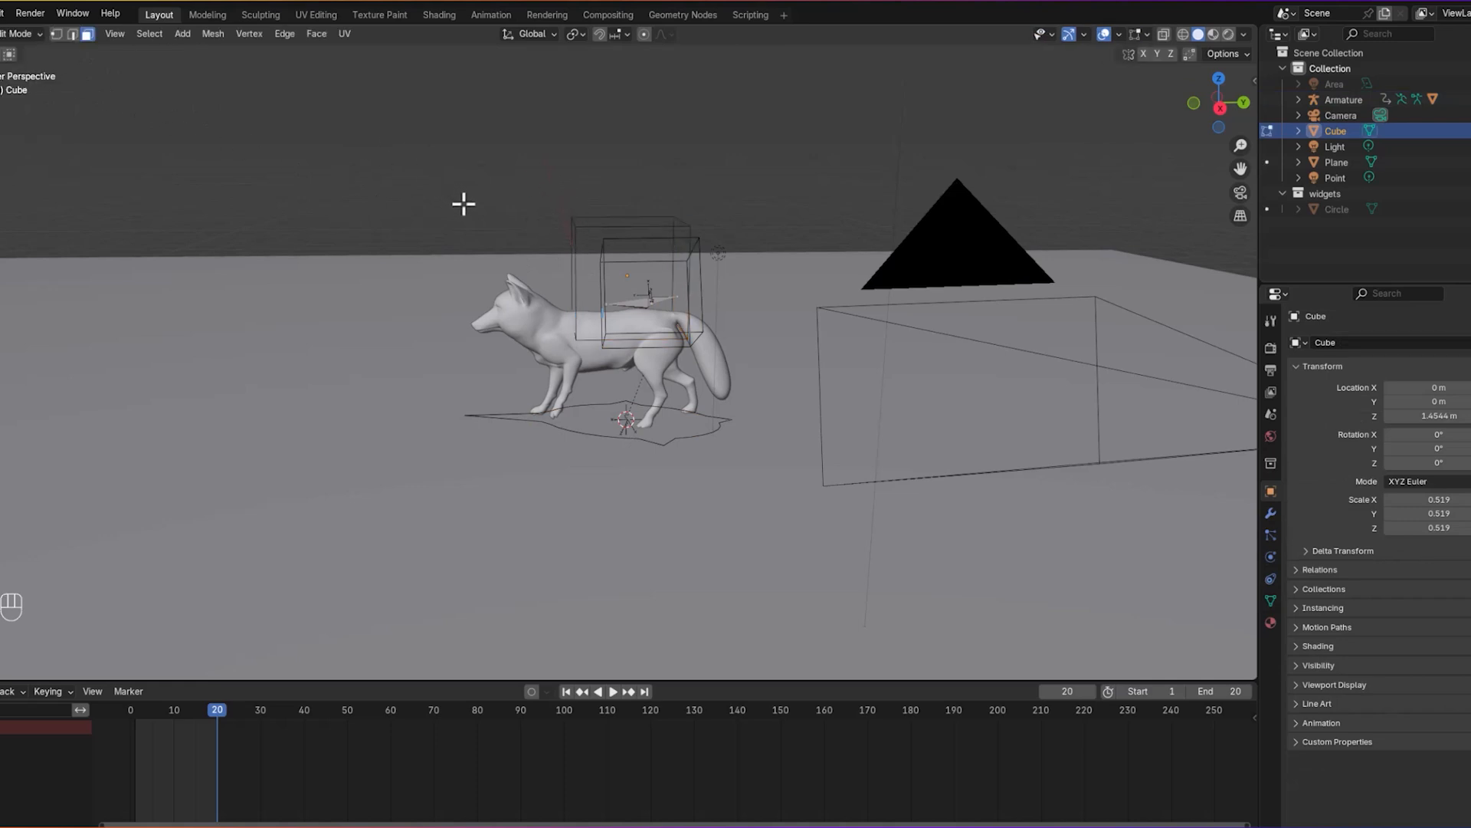
key("a")
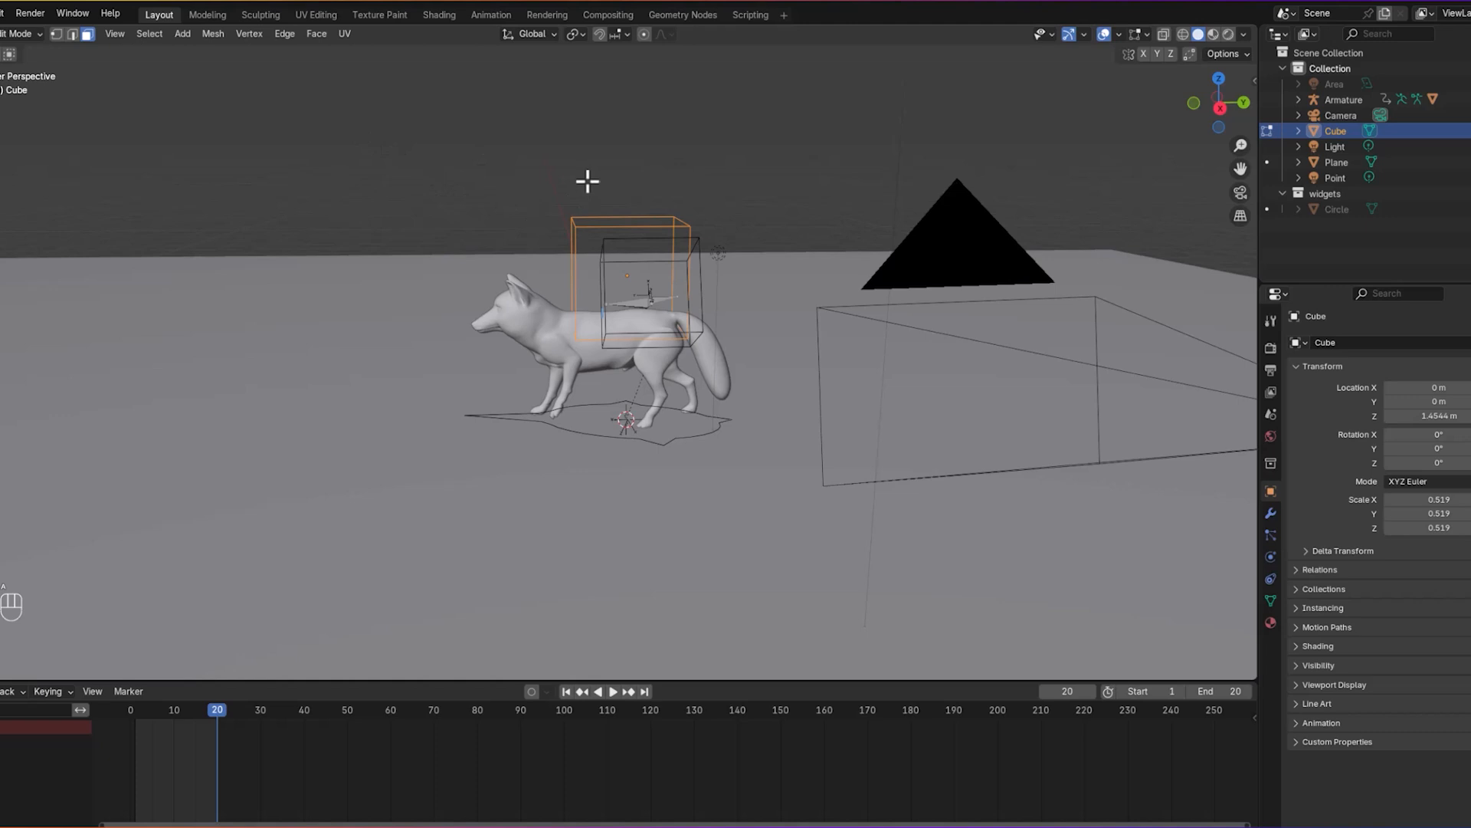
left_click(1, 158)
left_click_drag(629, 209, 635, 247)
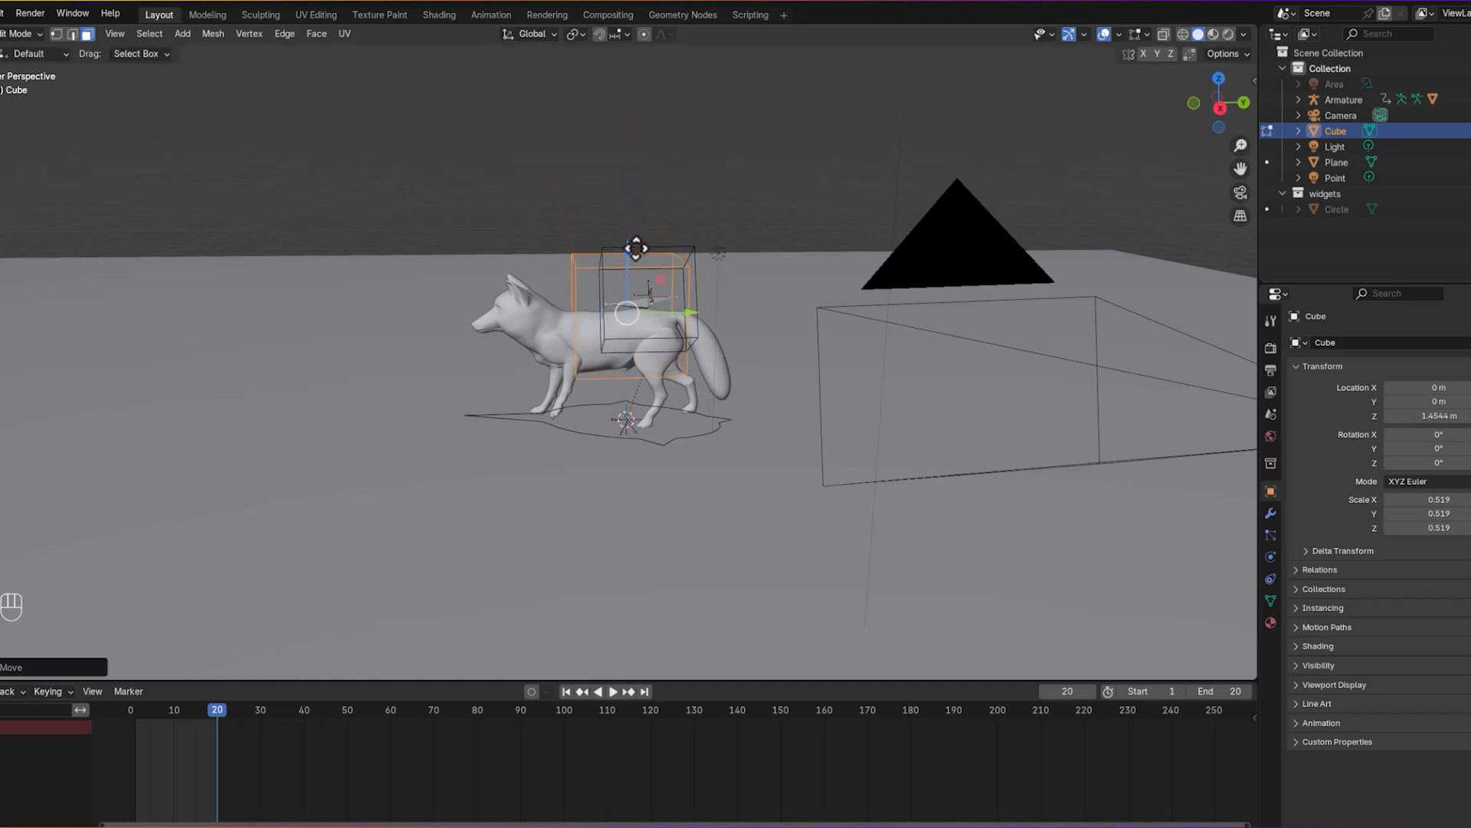
Step: Scale the wire box mesh down uniformly and flatten it along global Z in the right side view
key("KP_3")
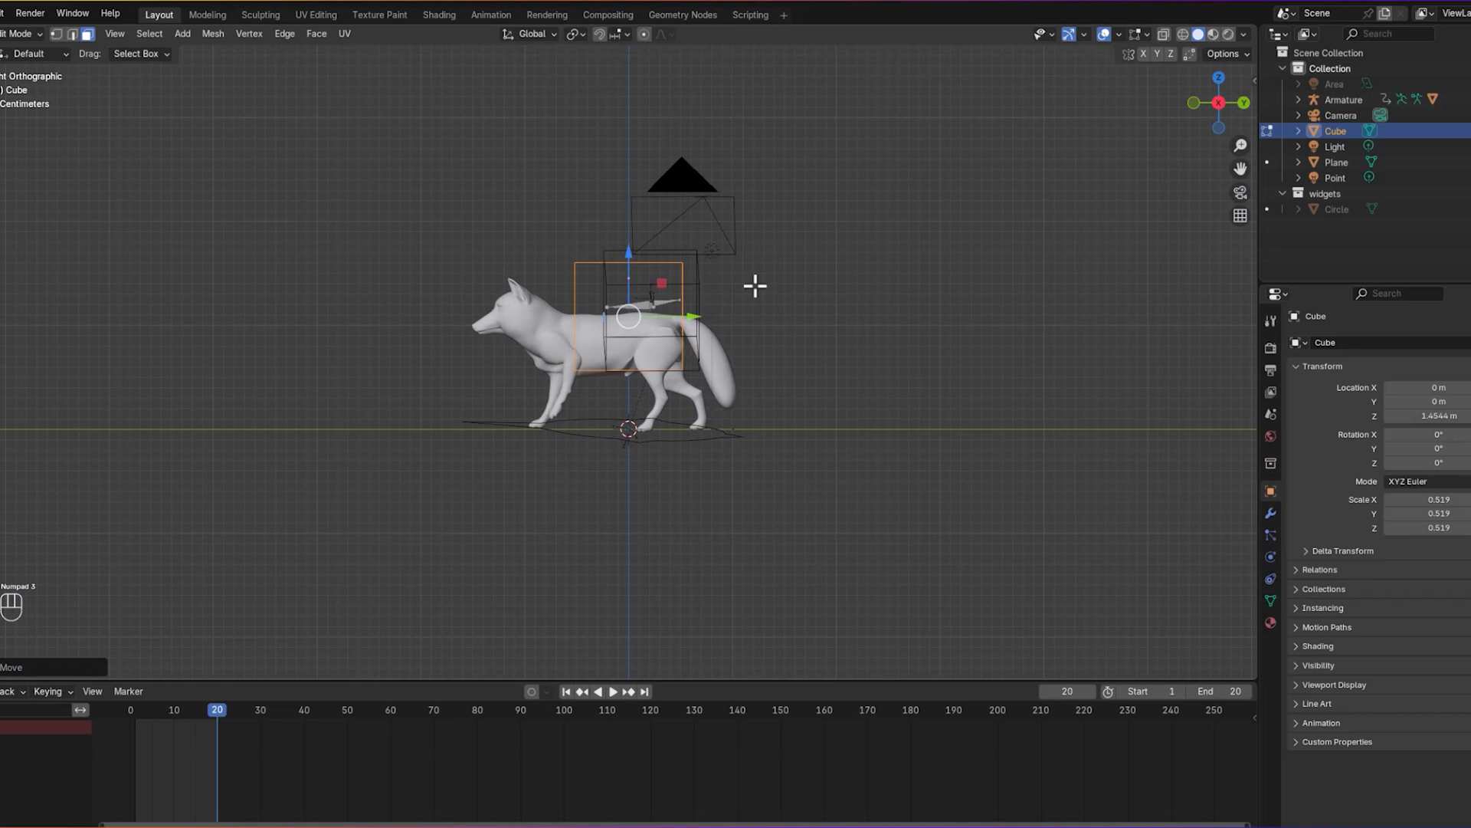
key("s")
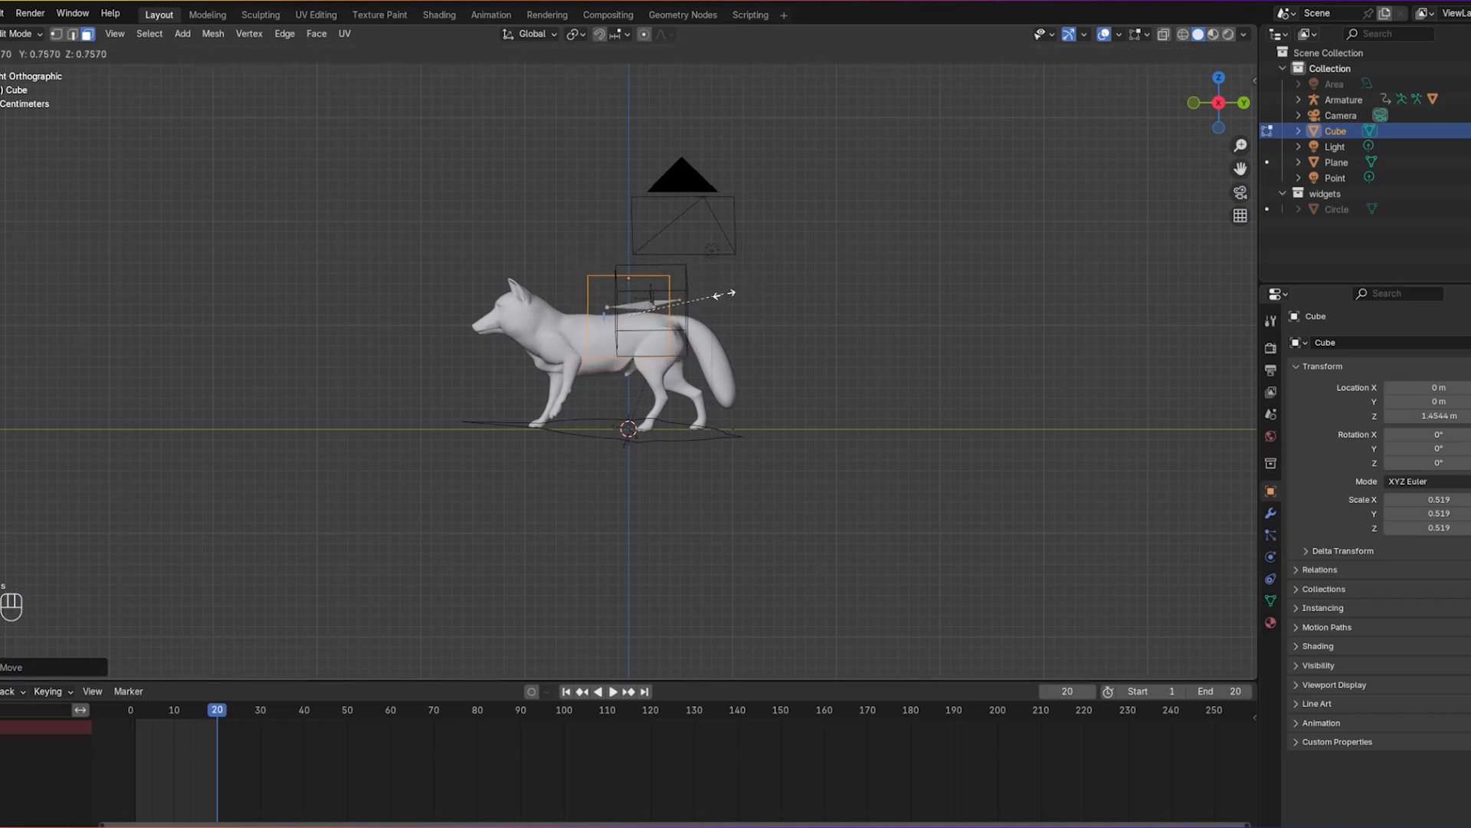
key("z")
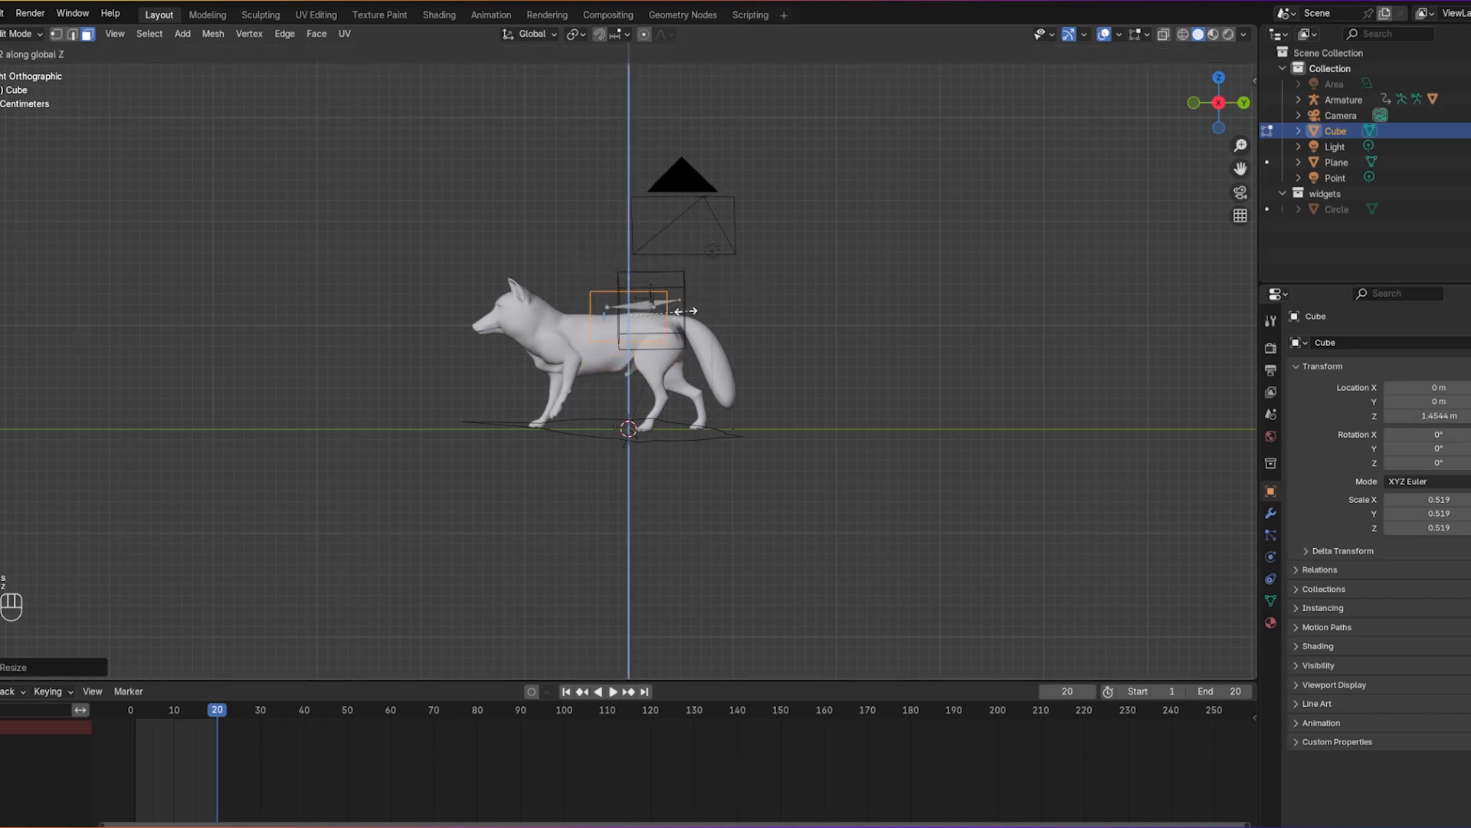
left_click(630, 328)
Step: Rotate the flattened box mesh about global X and Y, standing it upright so that the cog widget lies flat
middle_click_drag(737, 302, 757, 330)
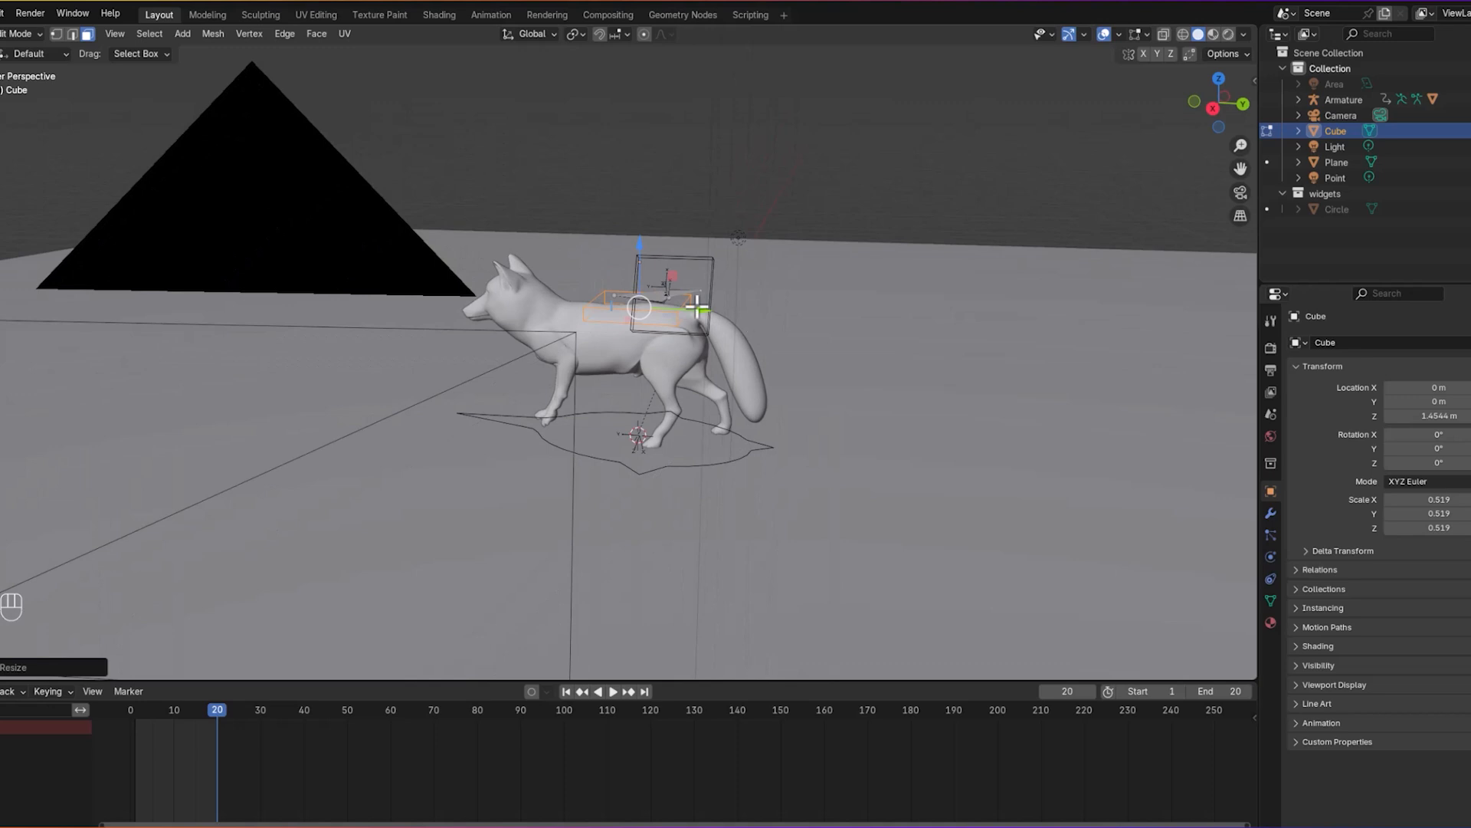
key("shift+space")
key("r")
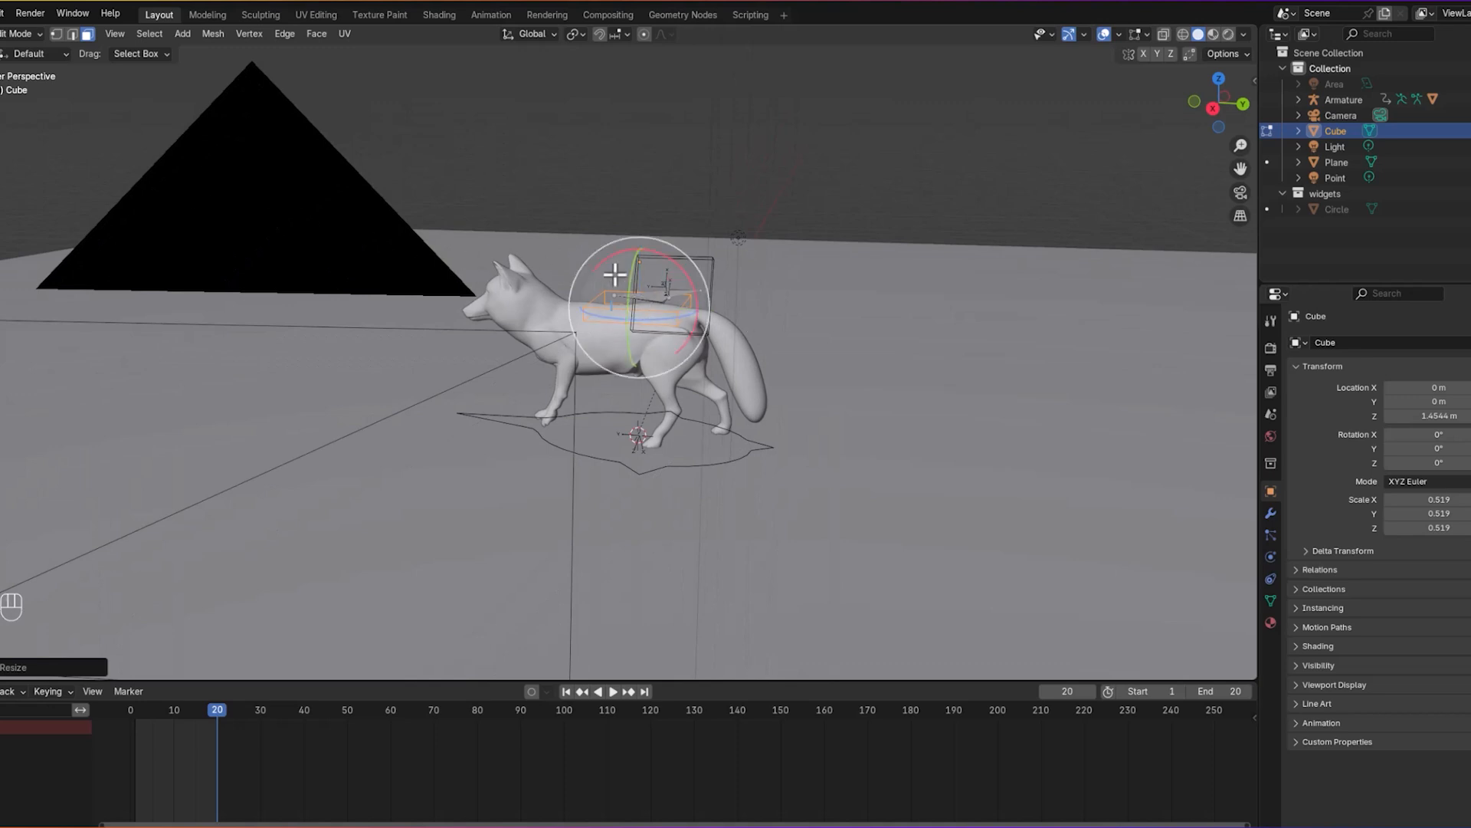
left_click_drag(633, 264, 660, 322)
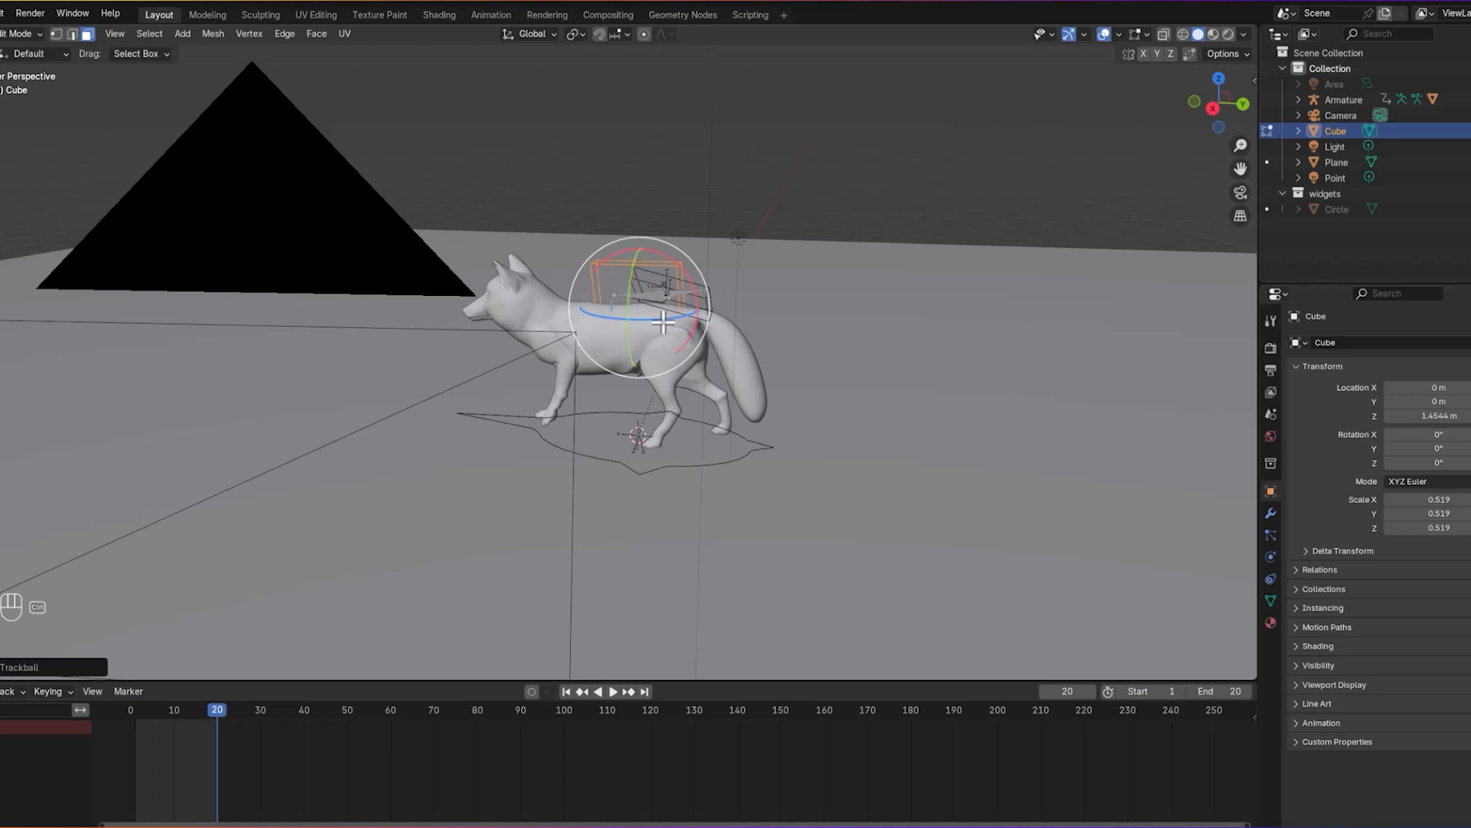
key("ctrl+z")
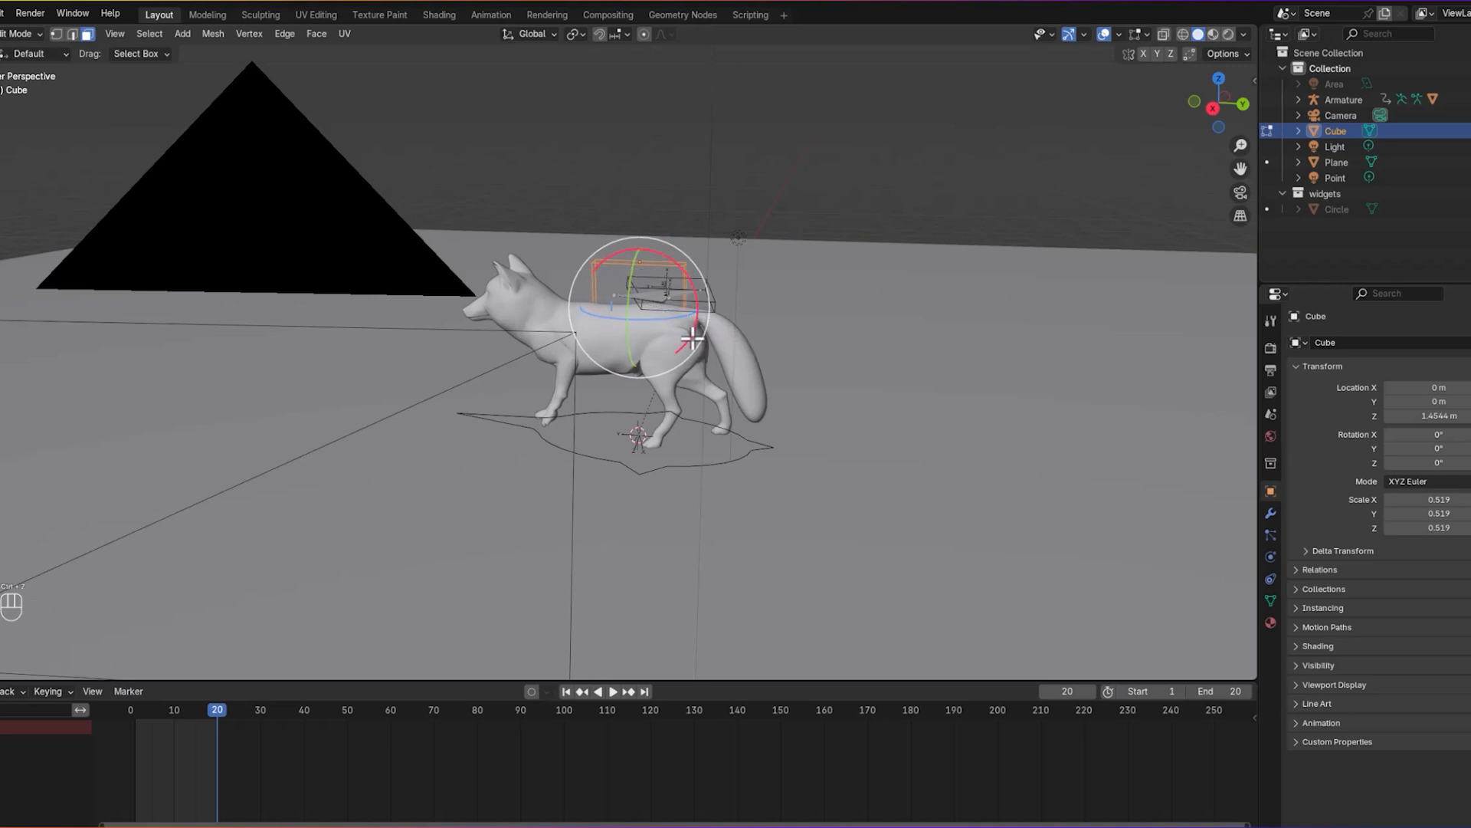
mouse_move(690, 338)
left_mouse_down()
mouse_move(679, 345)
mouse_move(692, 330)
left_mouse_up()
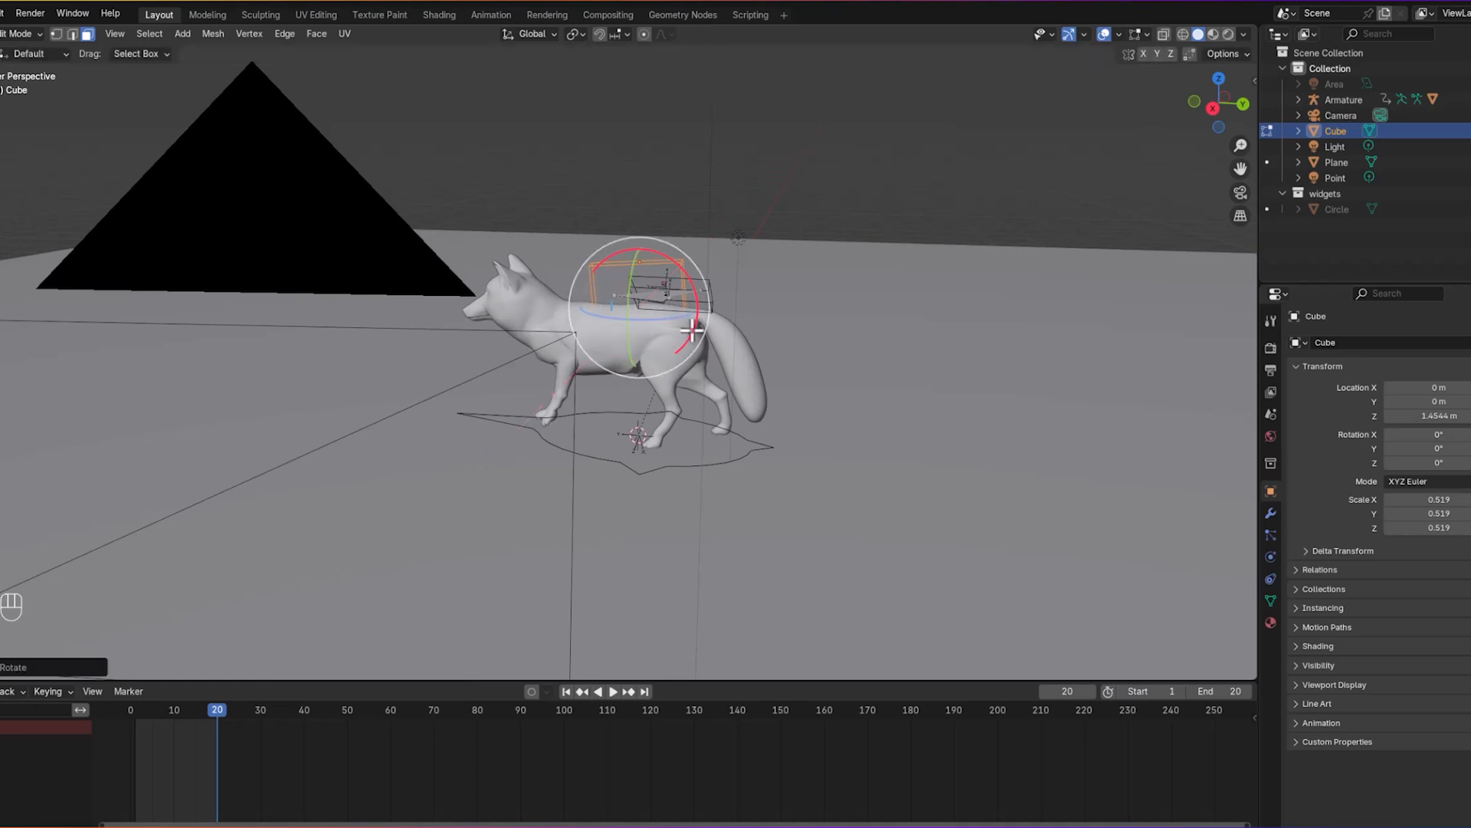
left_click_drag(630, 276, 637, 267)
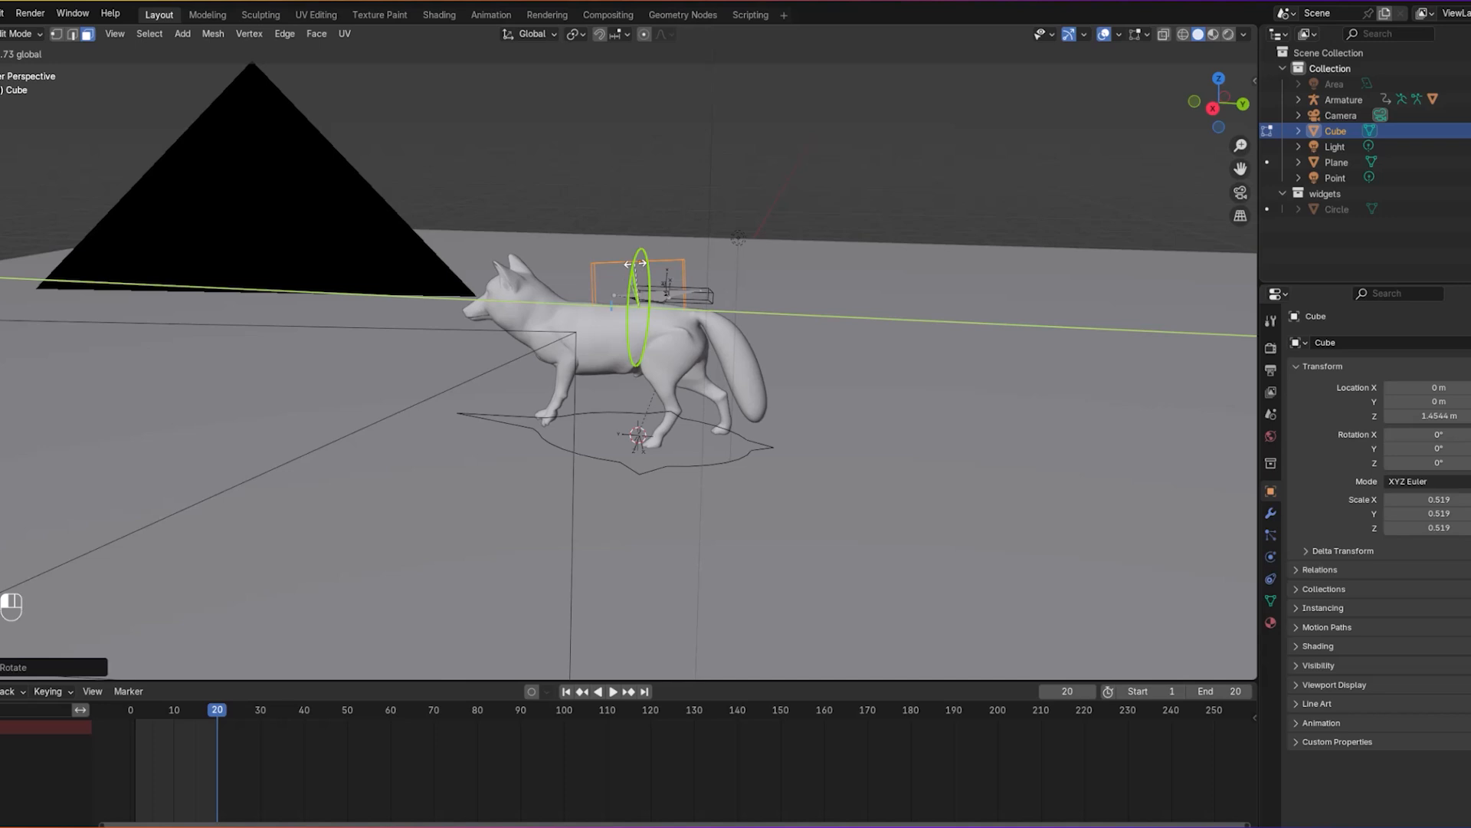
left_click_drag(635, 262, 636, 265)
Step: Move the upright box mesh down, toward the tail and sideways along X, checking it in side and back views
middle_click_drag(805, 314, 663, 331)
left_click_drag(674, 303, 671, 301)
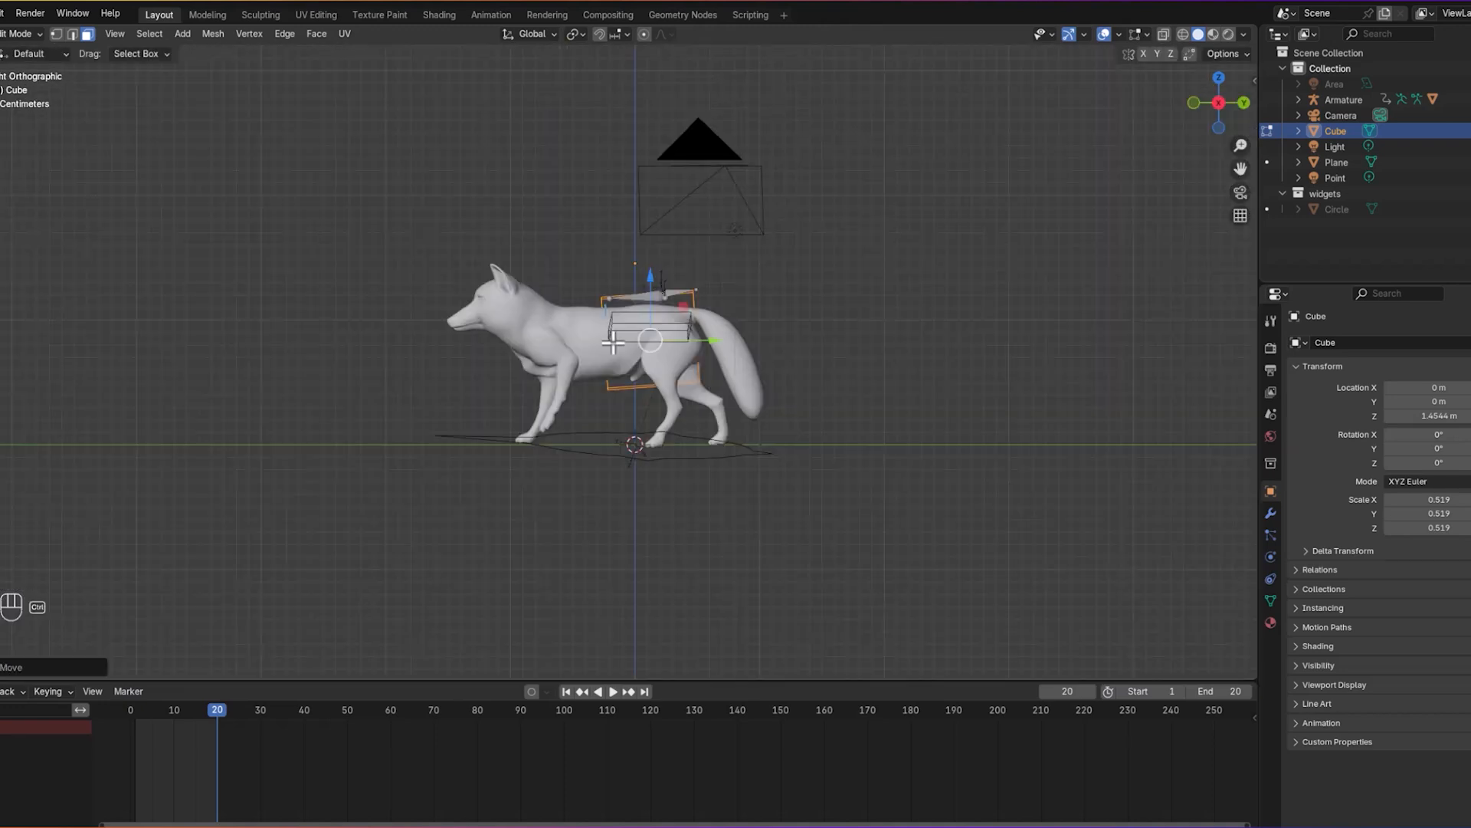
key("ctrl+KP_1")
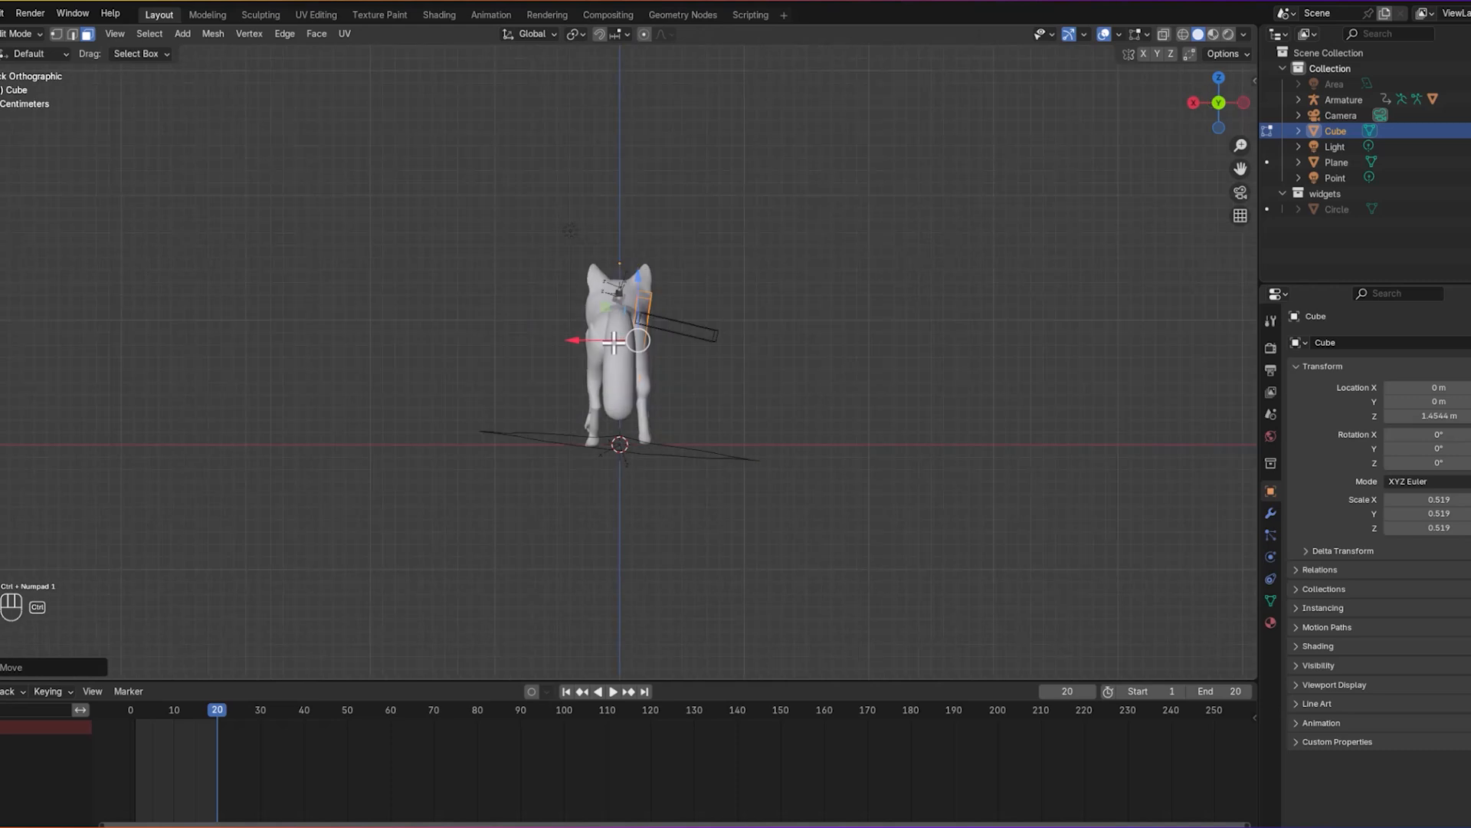
mouse_move(582, 338)
left_mouse_down()
mouse_move(565, 335)
mouse_move(593, 335)
left_mouse_up()
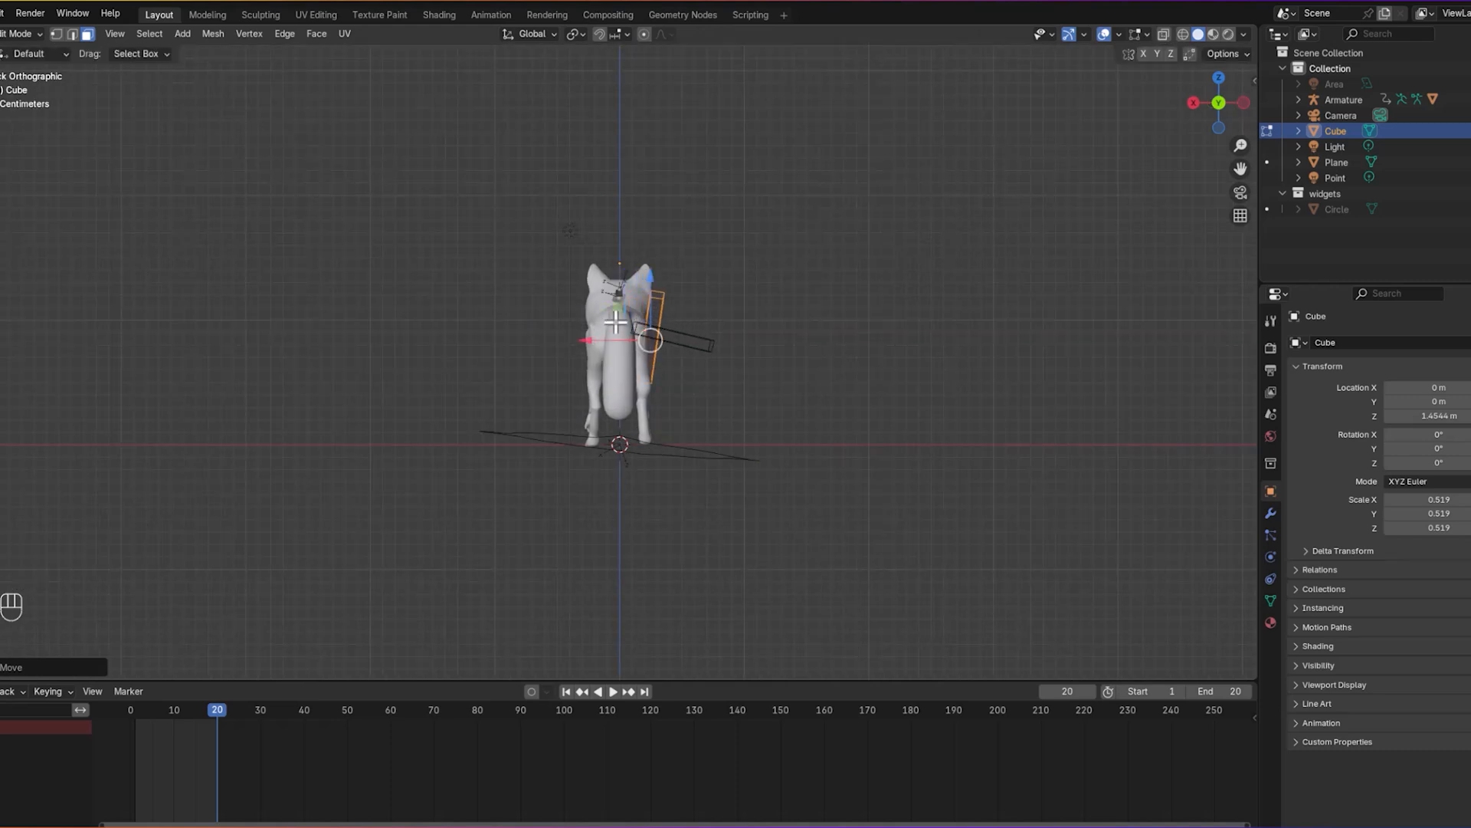
middle_click_drag(667, 311, 926, 348)
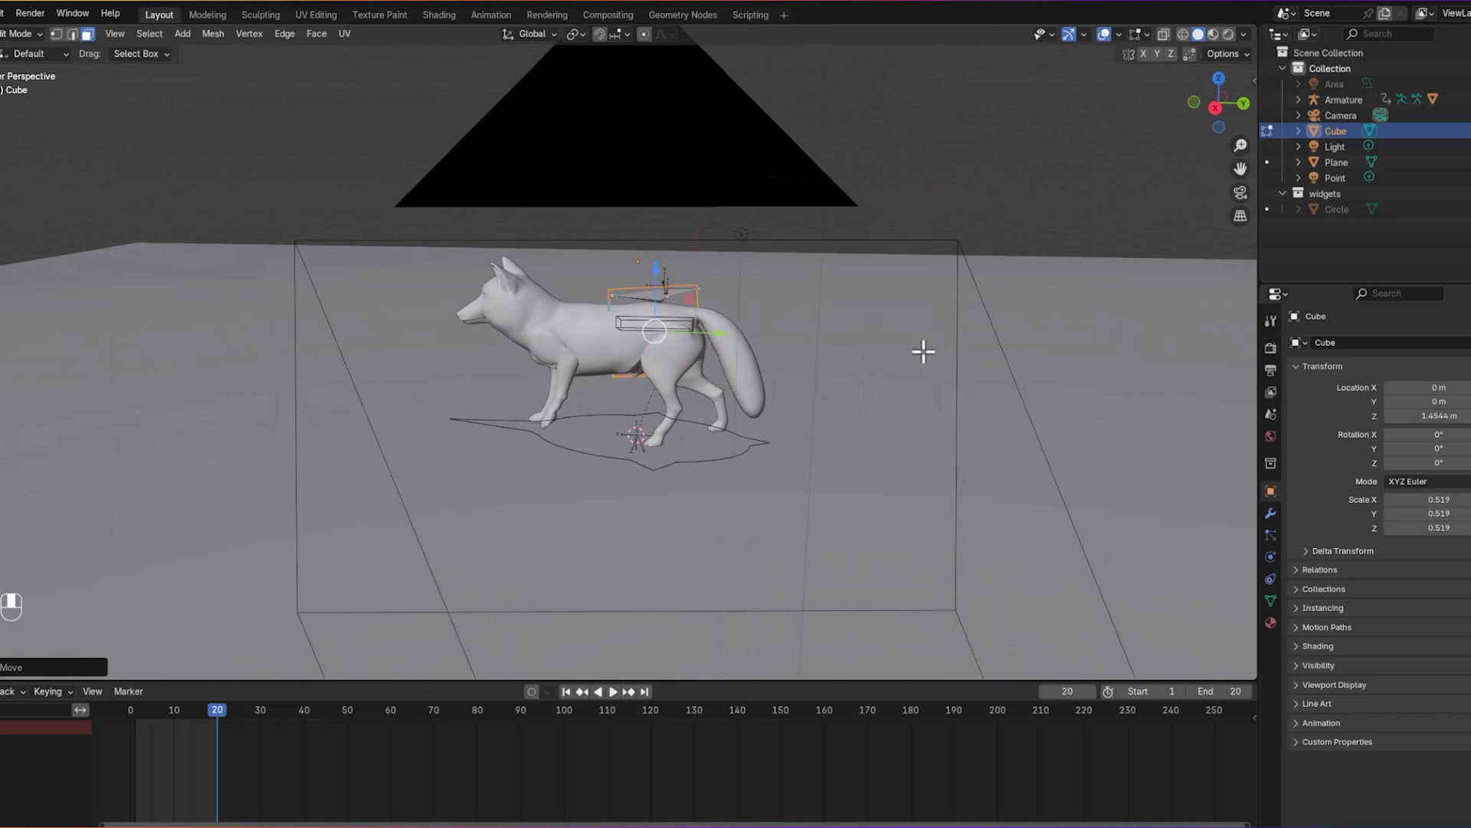
Step: Exit the cube's Edit Mode, switch the armature to Pose Mode and select the cog ctrl bone through its box widget
left_click(10, 34)
left_click(26, 49)
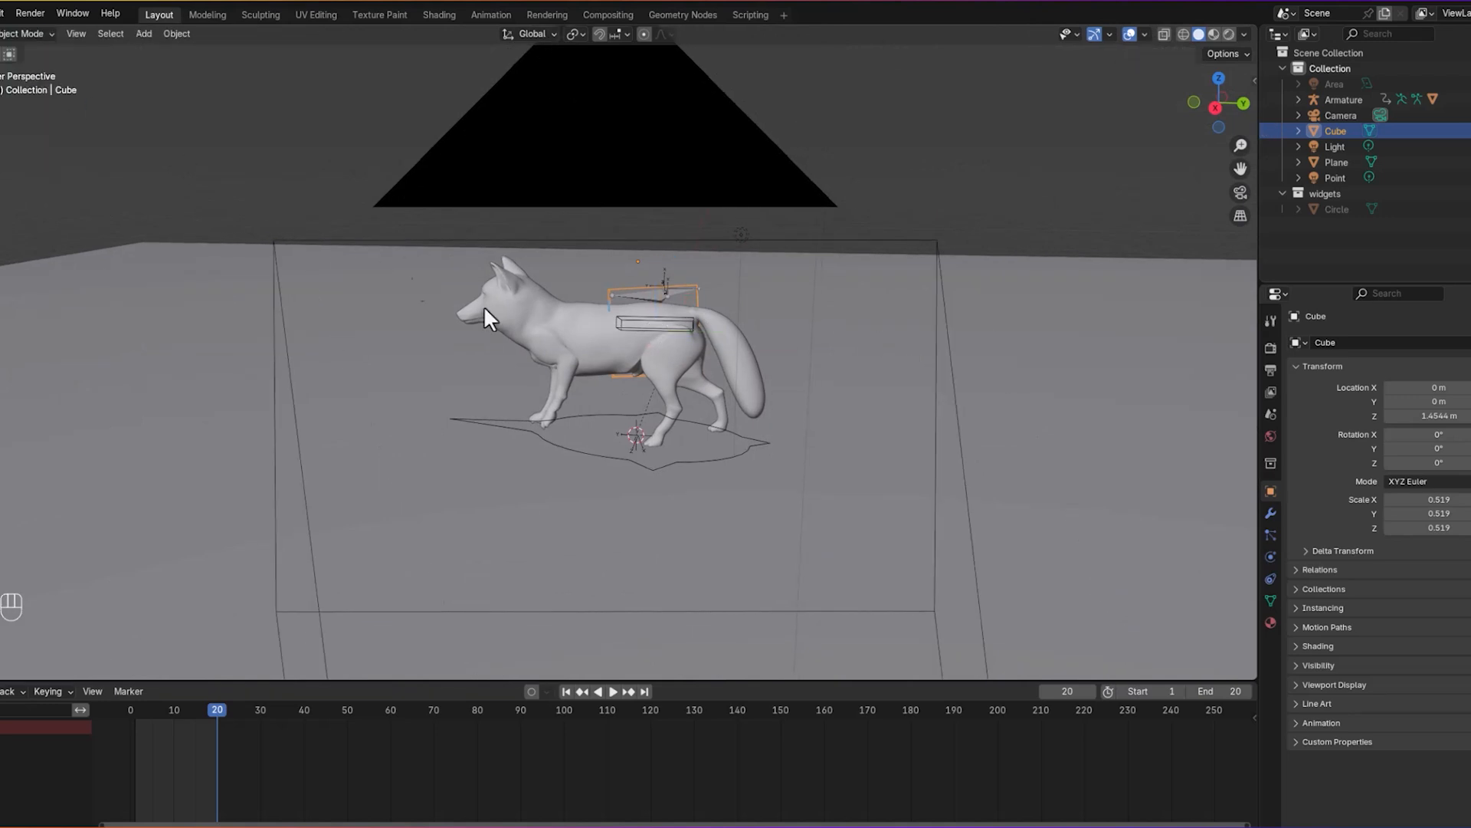
left_click(632, 319)
middle_click_drag(612, 325, 766, 357)
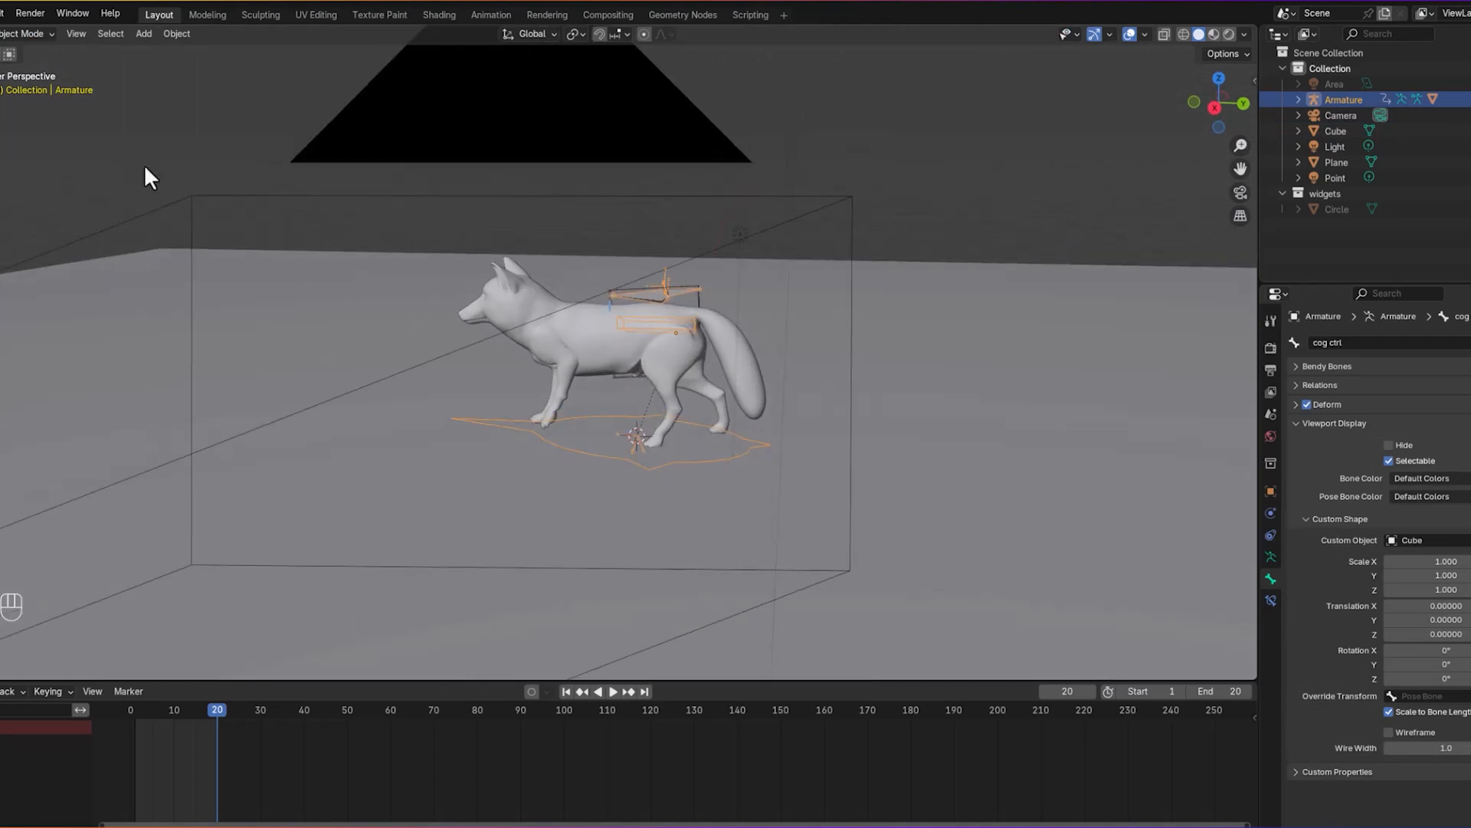
left_click(20, 85)
left_click(665, 320)
middle_click_drag(702, 334, 688, 466)
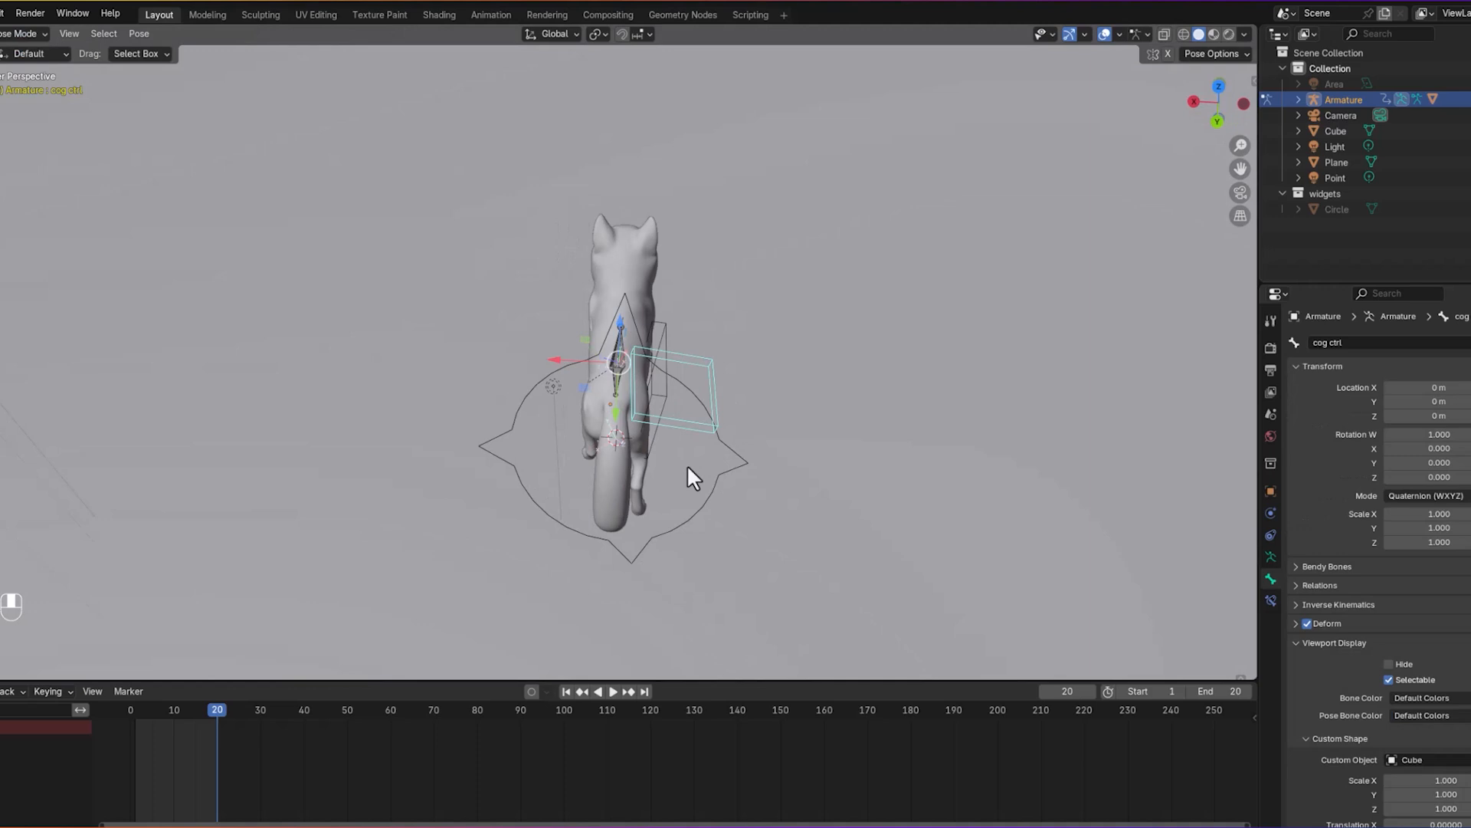
Step: Set the cog ctrl custom shape's translation to X -0.01, Y -0.17 and Z 0.53, placing the box over the hips
scroll(1413, 674, "down", 2)
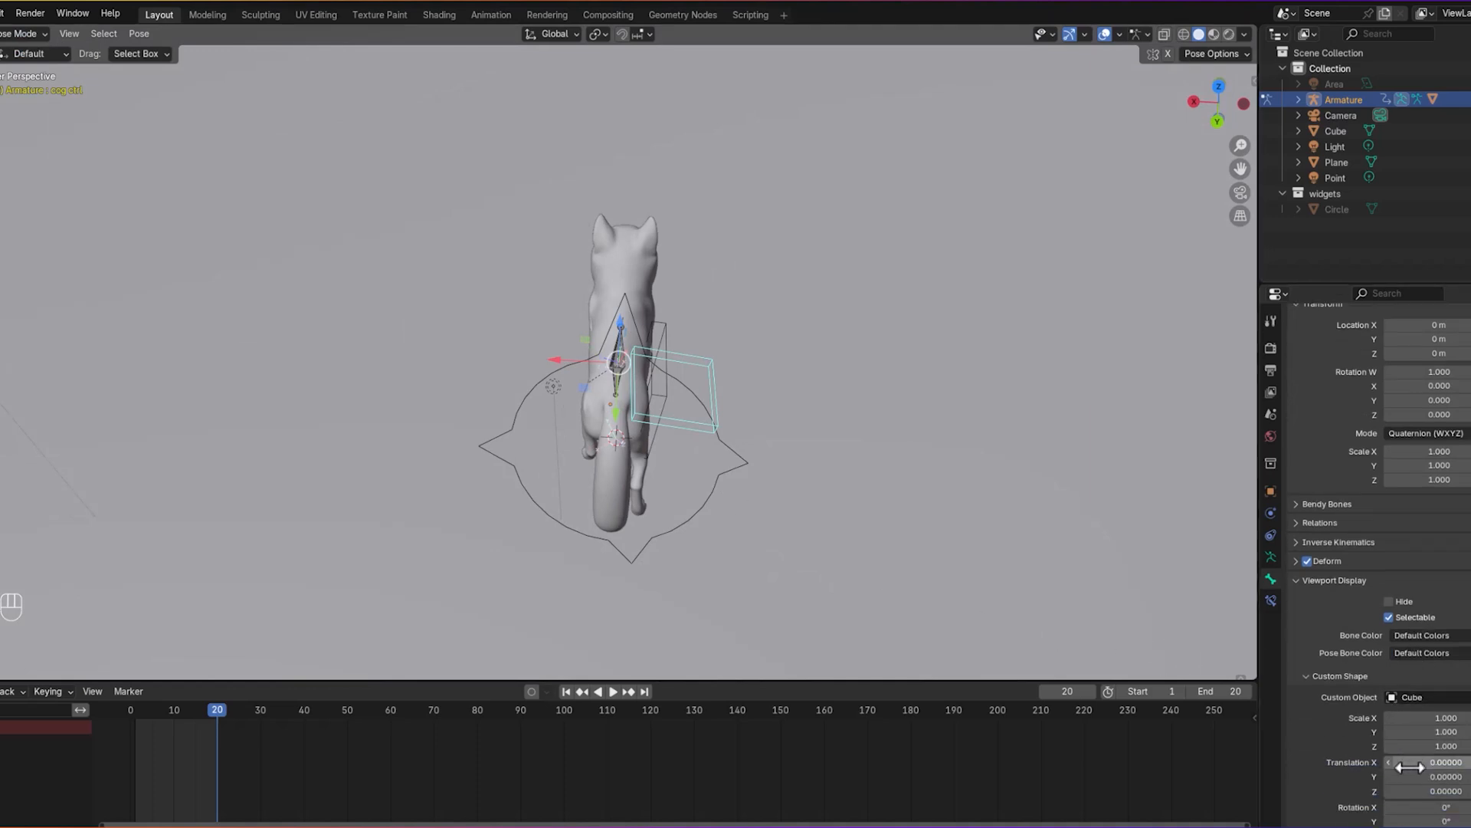
left_click_drag(1430, 760, 1418, 760)
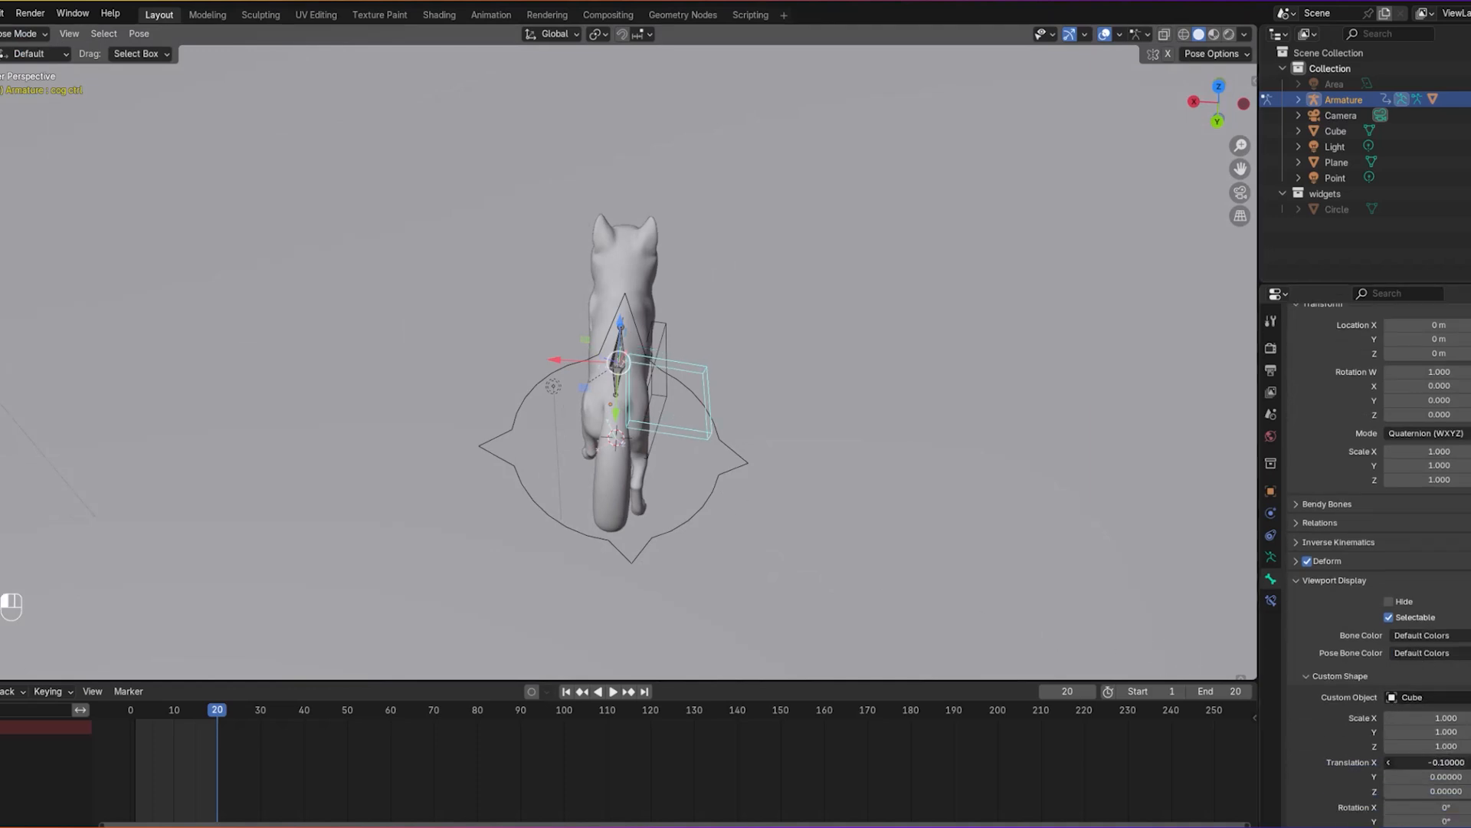
left_click_drag(1426, 761, 1364, 762)
middle_click_drag(973, 613, 1142, 554)
mouse_move(1427, 762)
left_mouse_down()
mouse_move(1464, 762)
mouse_move(1441, 784)
left_mouse_up()
middle_click_drag(1016, 484, 898, 510)
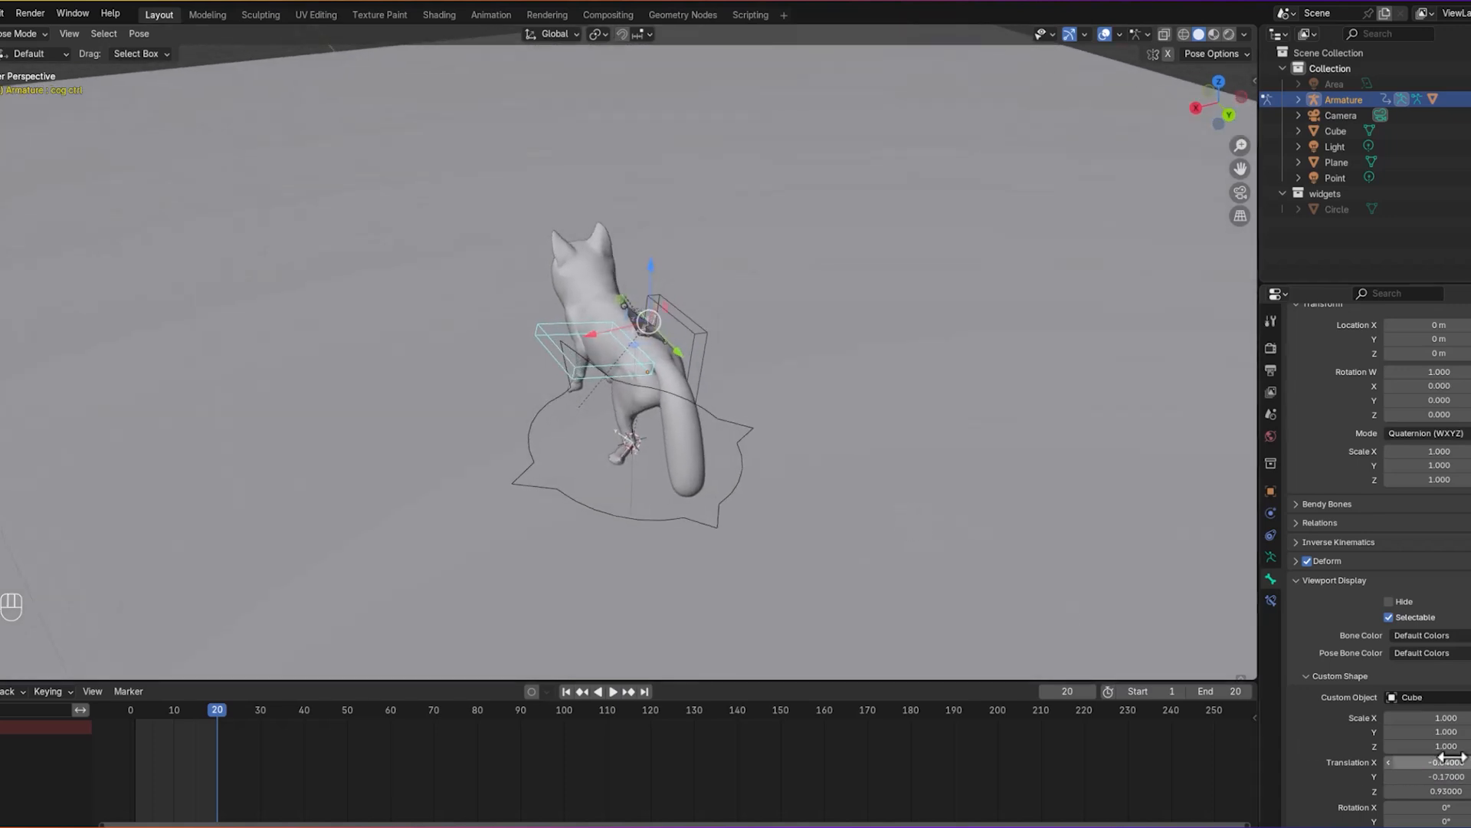
left_click_drag(1425, 762, 1460, 762)
mouse_move(819, 481)
middle_mouse_down()
mouse_move(930, 470)
mouse_move(834, 469)
middle_mouse_up()
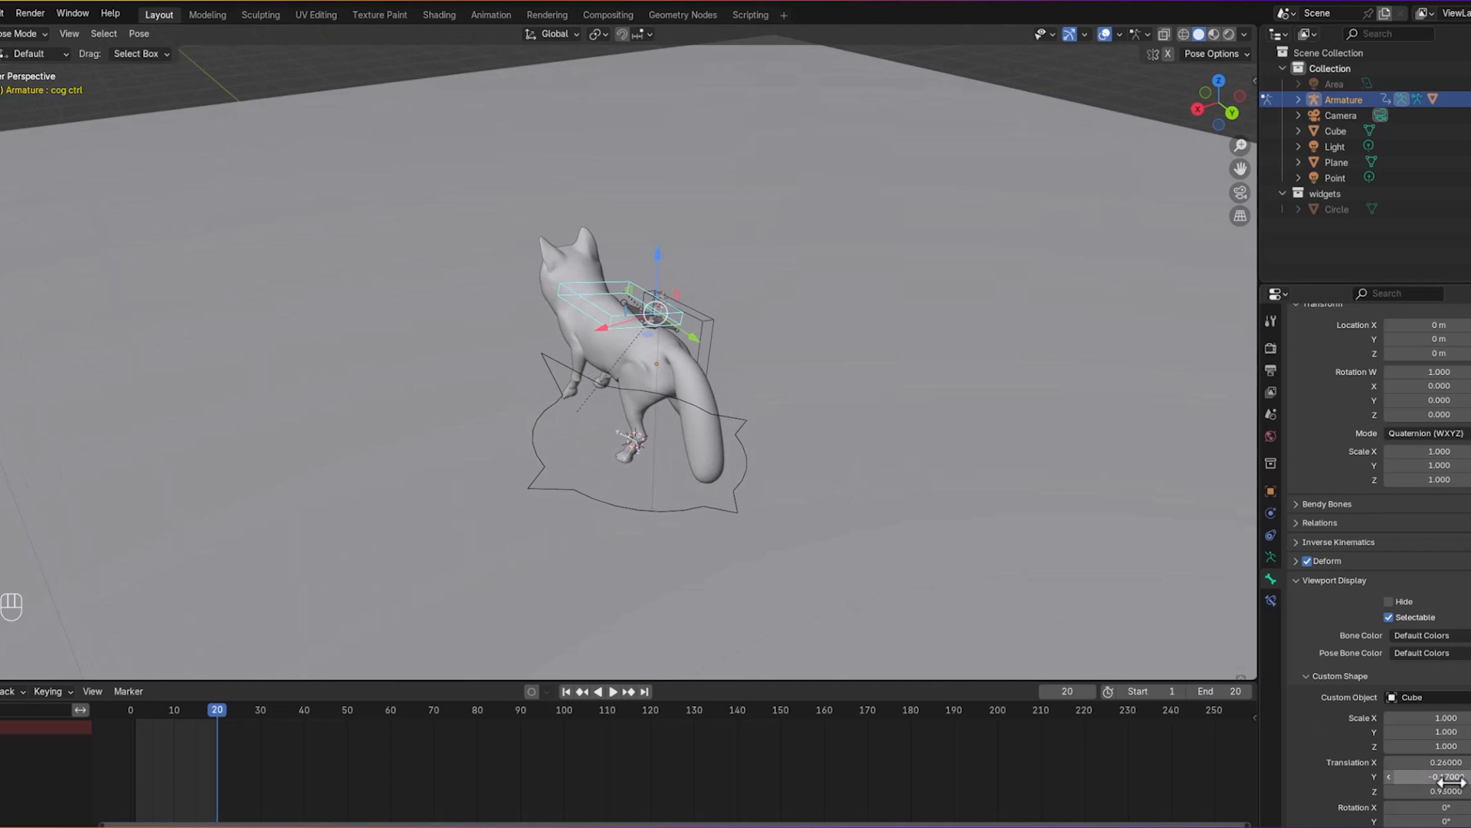
left_click_drag(1445, 791, 1413, 791)
middle_click_drag(926, 571, 927, 507)
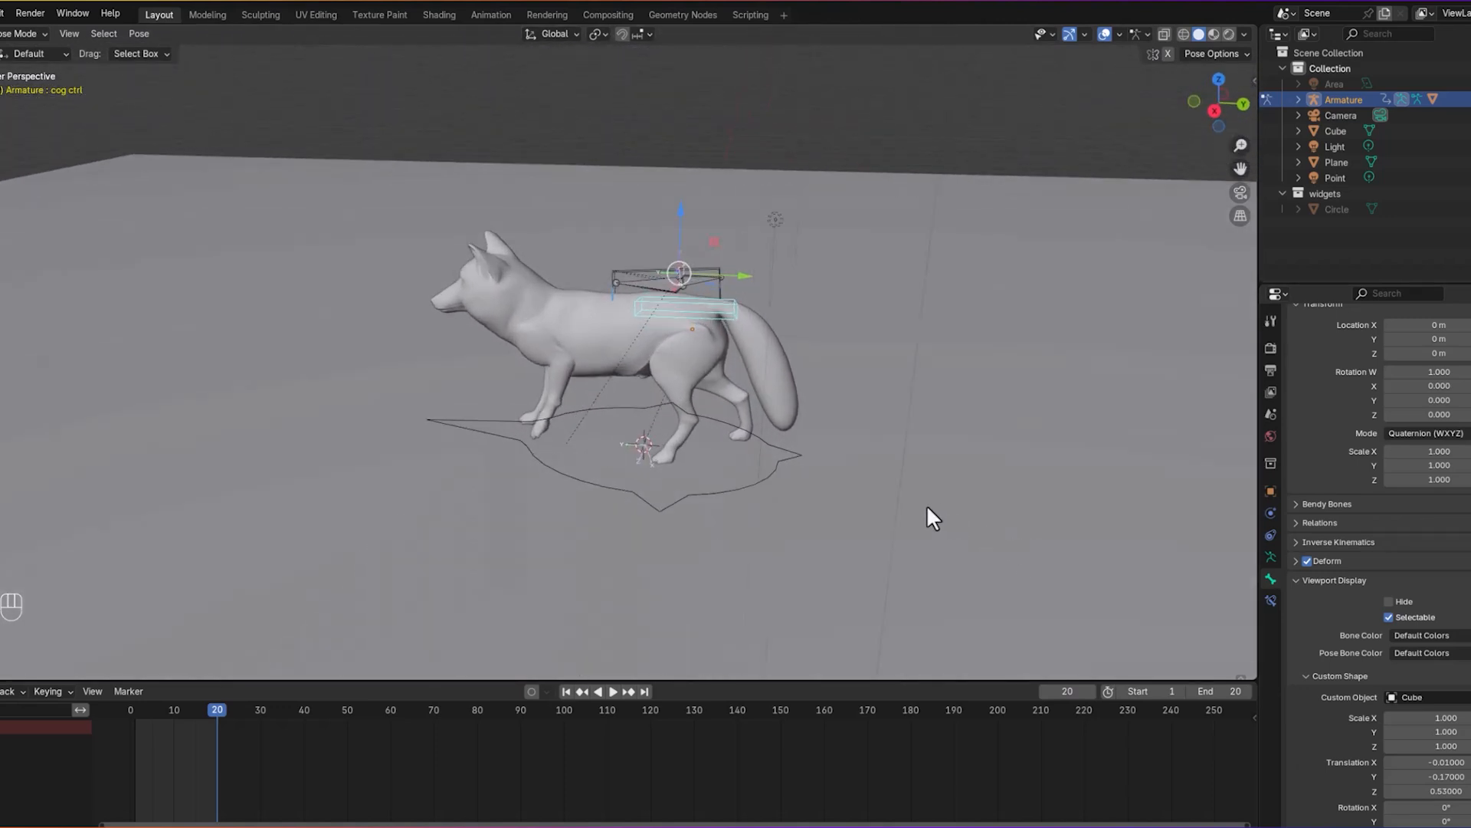
Step: Return to Object Mode, move the cube box mesh above the fox into the widgets collection and hide it
left_click(23, 33)
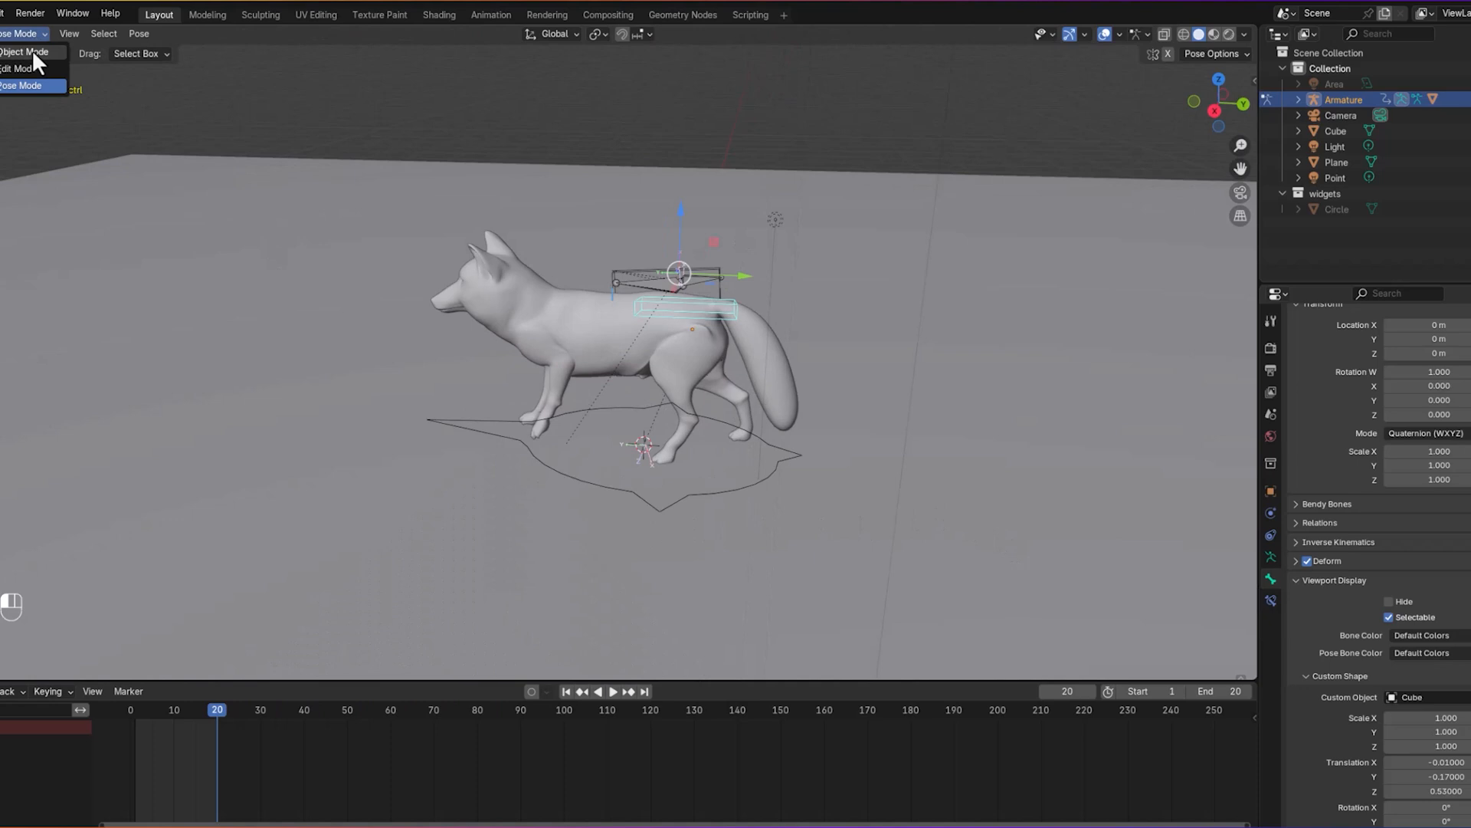
left_click(32, 52)
left_click(607, 411)
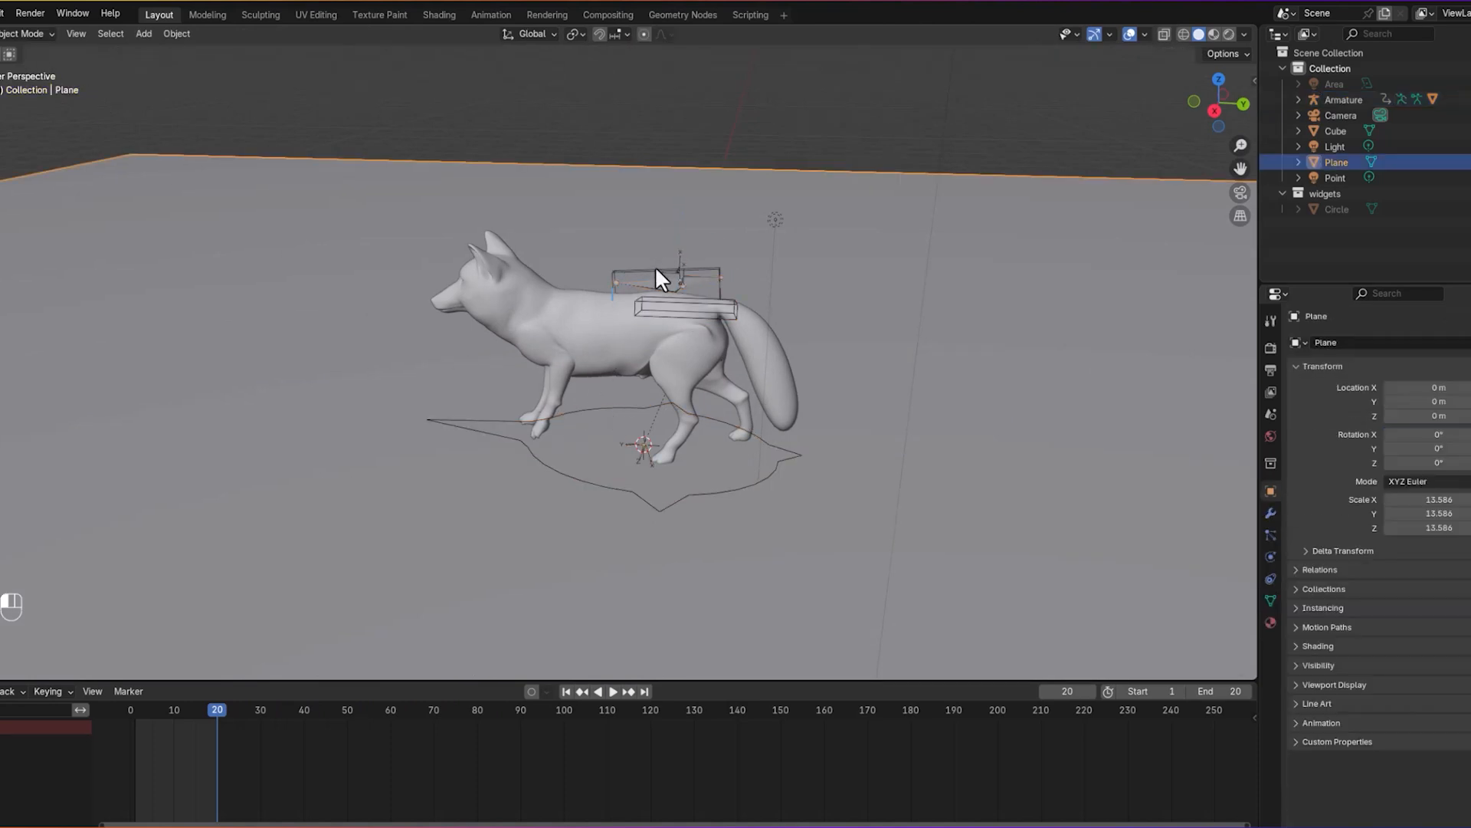
left_click(661, 284)
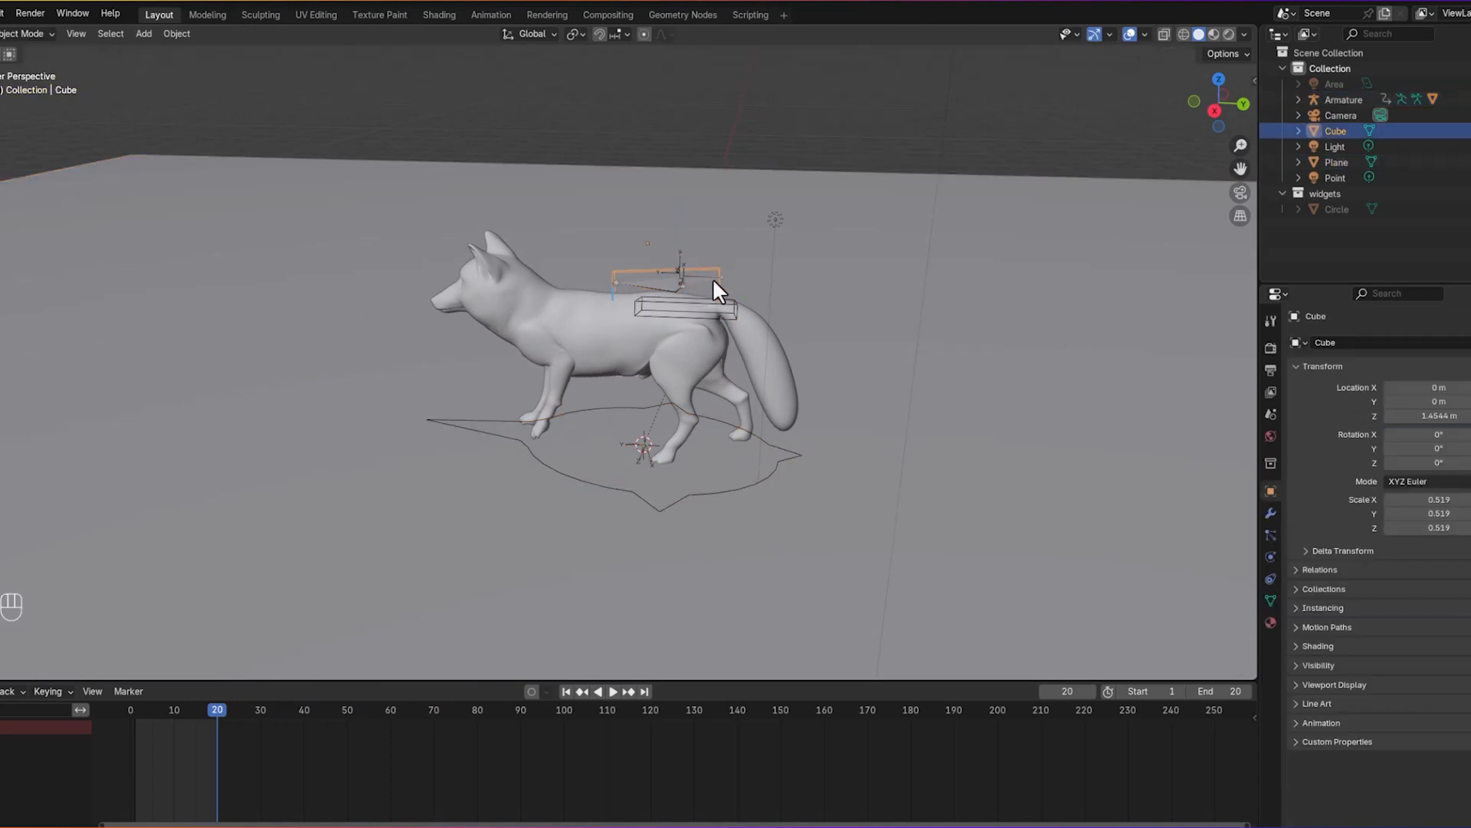
key("m")
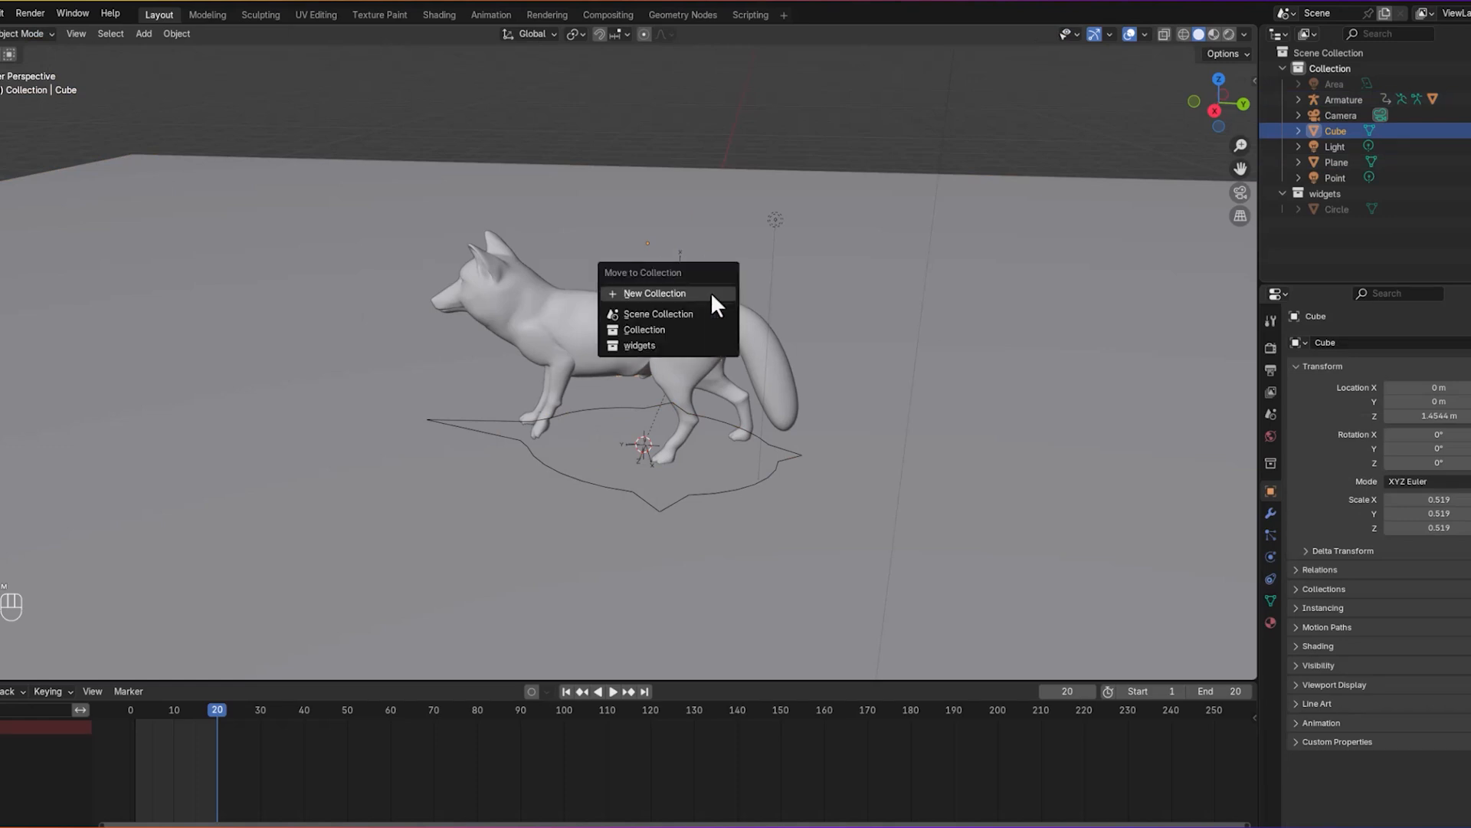
left_click(651, 340)
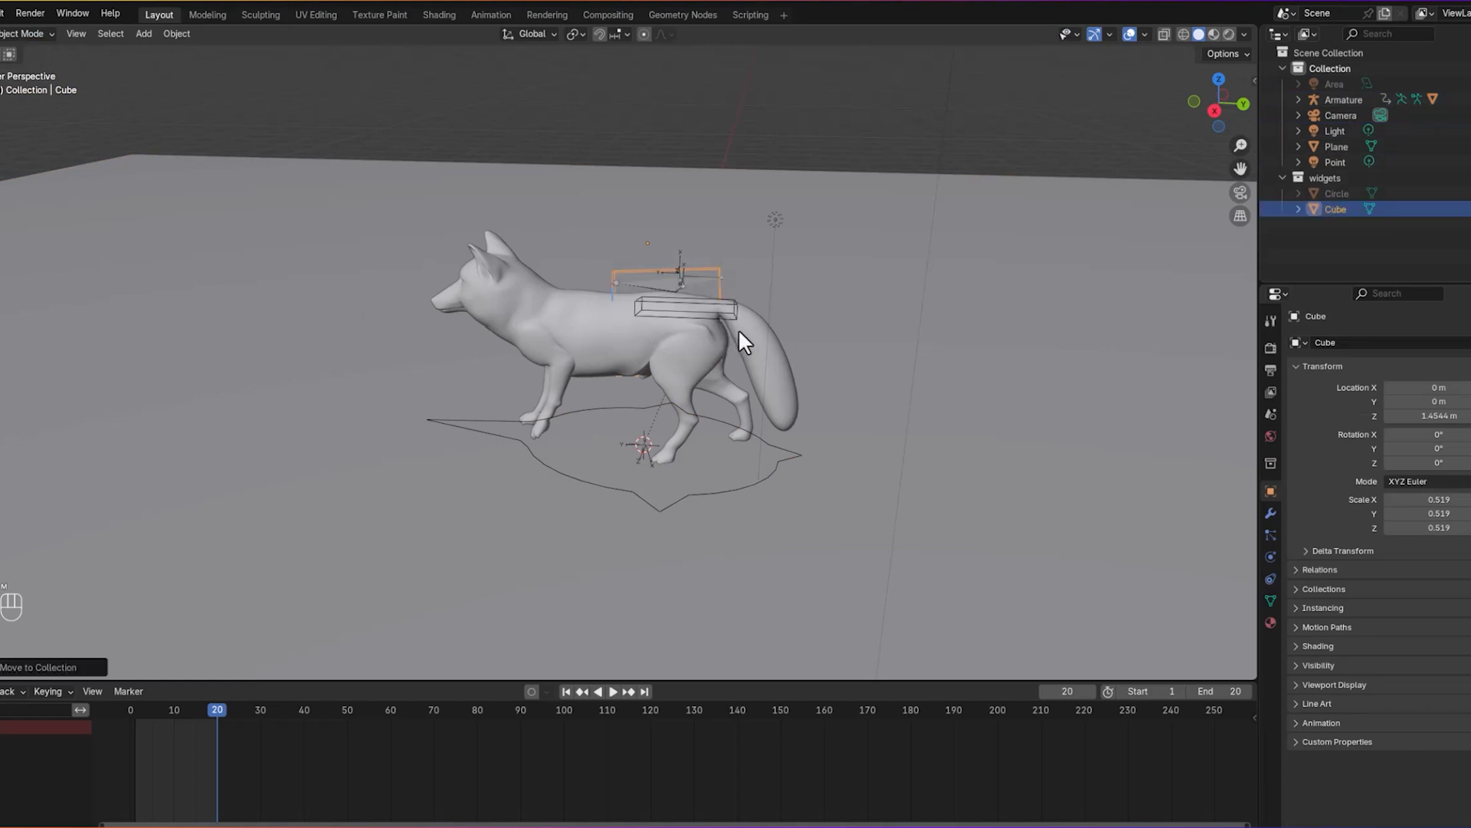
key("alt+a")
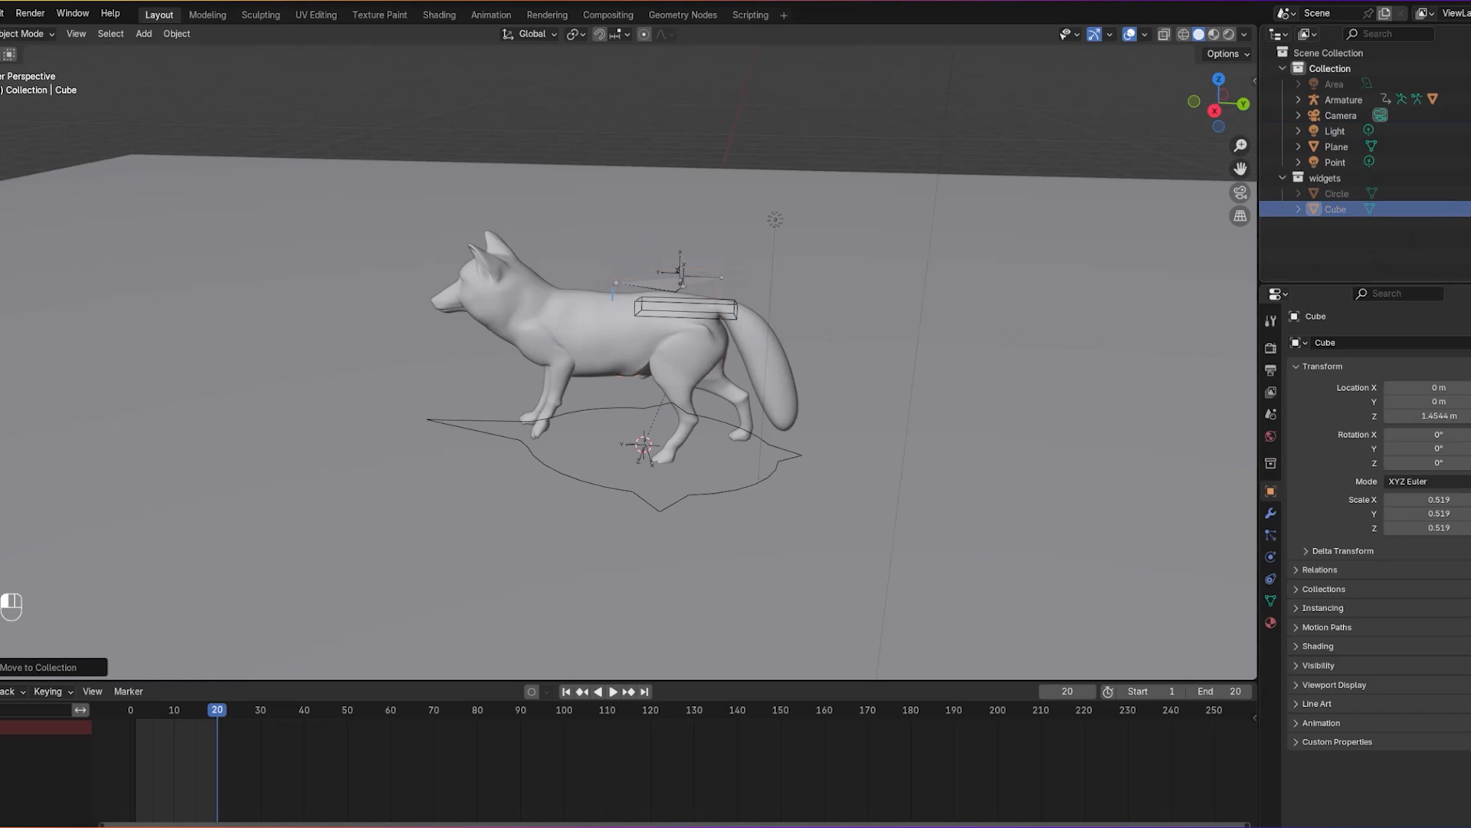
Step: Switch the armature back to Pose Mode and test the cog ctrl bone by moving it slightly and trying a rotation
mouse_move(853, 345)
middle_mouse_down()
mouse_move(919, 371)
mouse_move(945, 440)
mouse_move(828, 334)
mouse_move(865, 335)
middle_mouse_up()
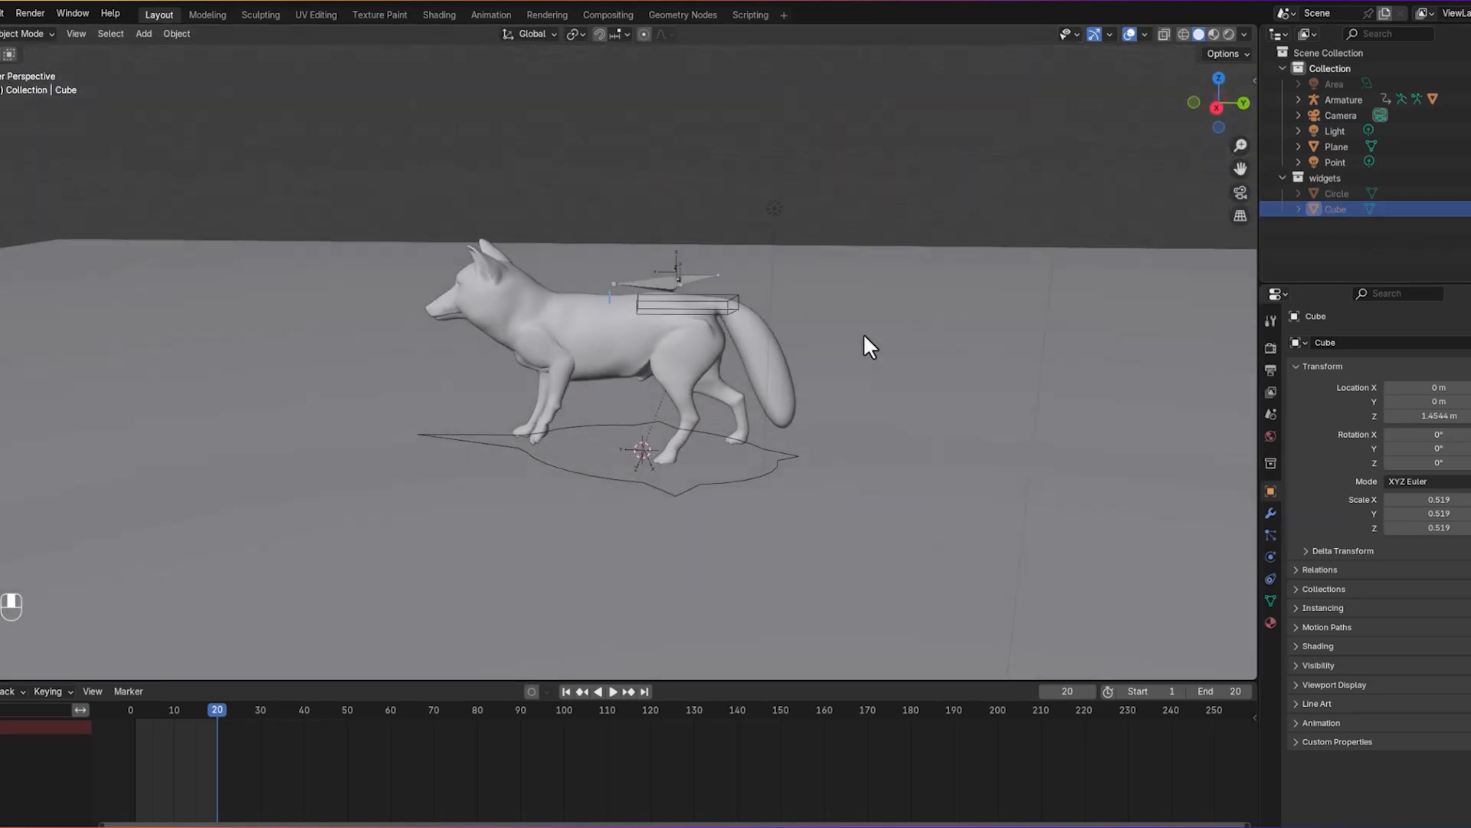
left_click(701, 305)
left_click(37, 32)
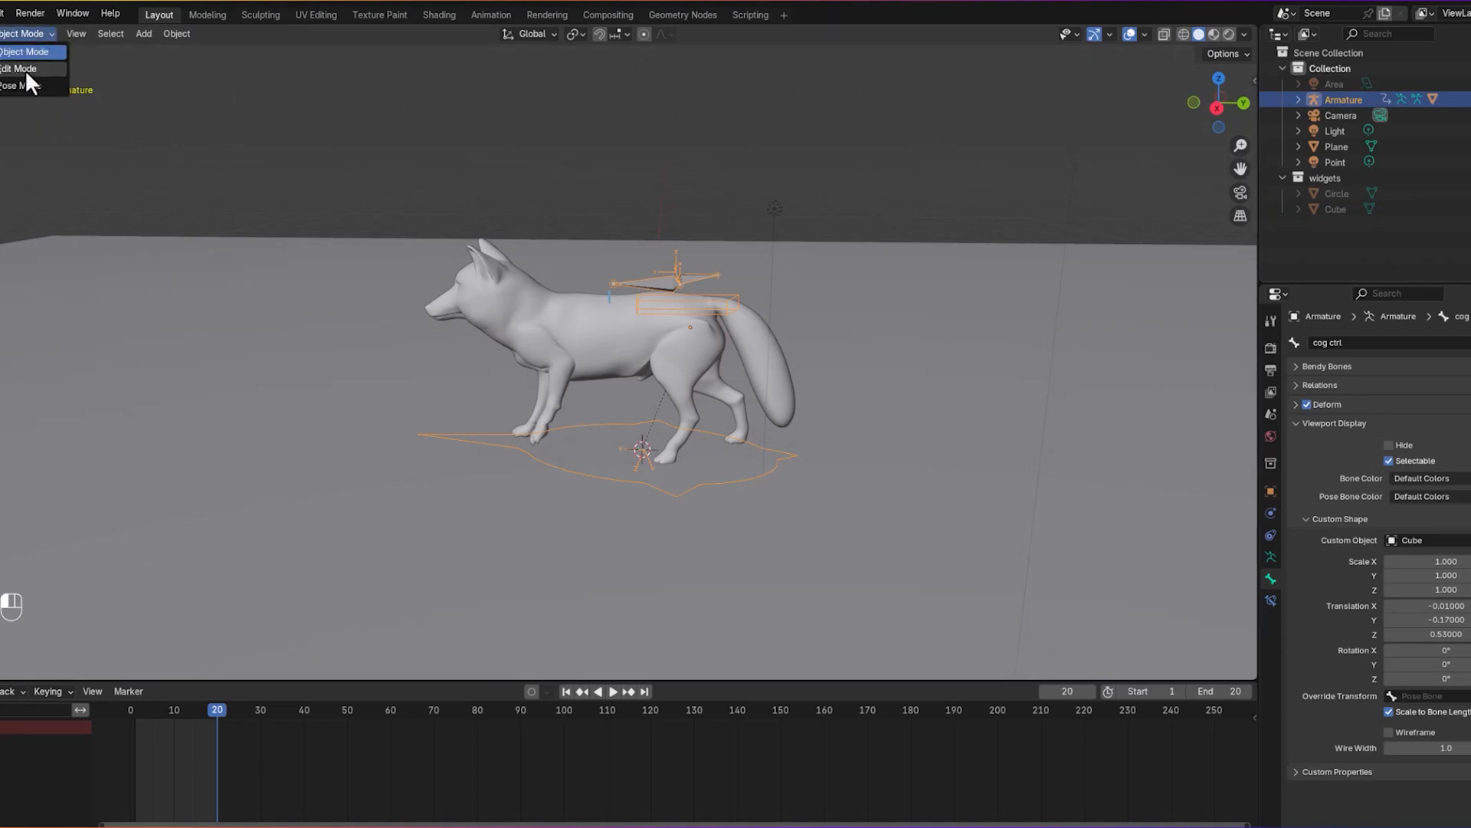
left_click(39, 89)
mouse_move(677, 207)
left_mouse_down()
mouse_move(677, 237)
mouse_move(680, 187)
mouse_move(689, 214)
left_mouse_up()
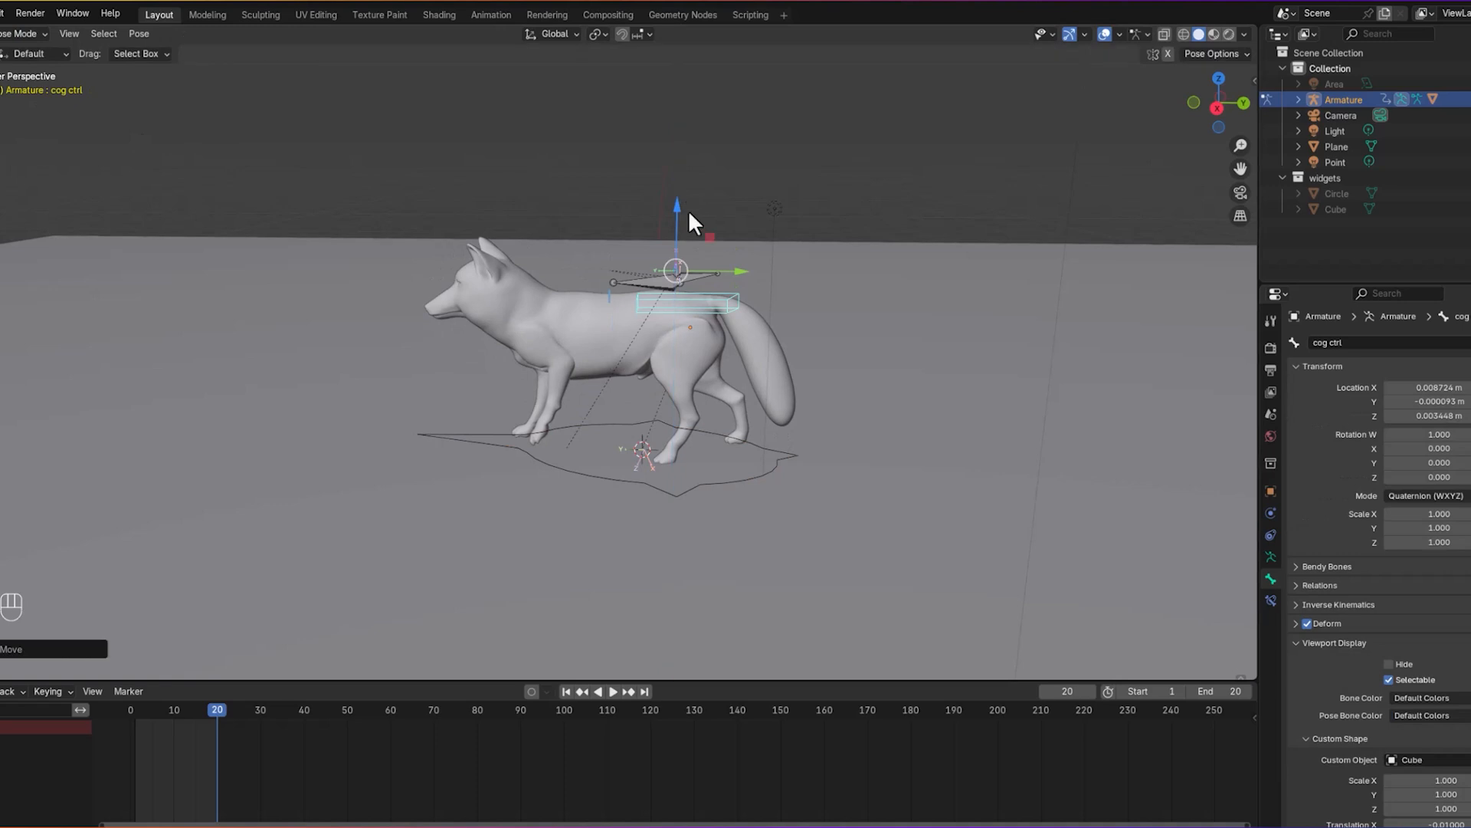
key("r")
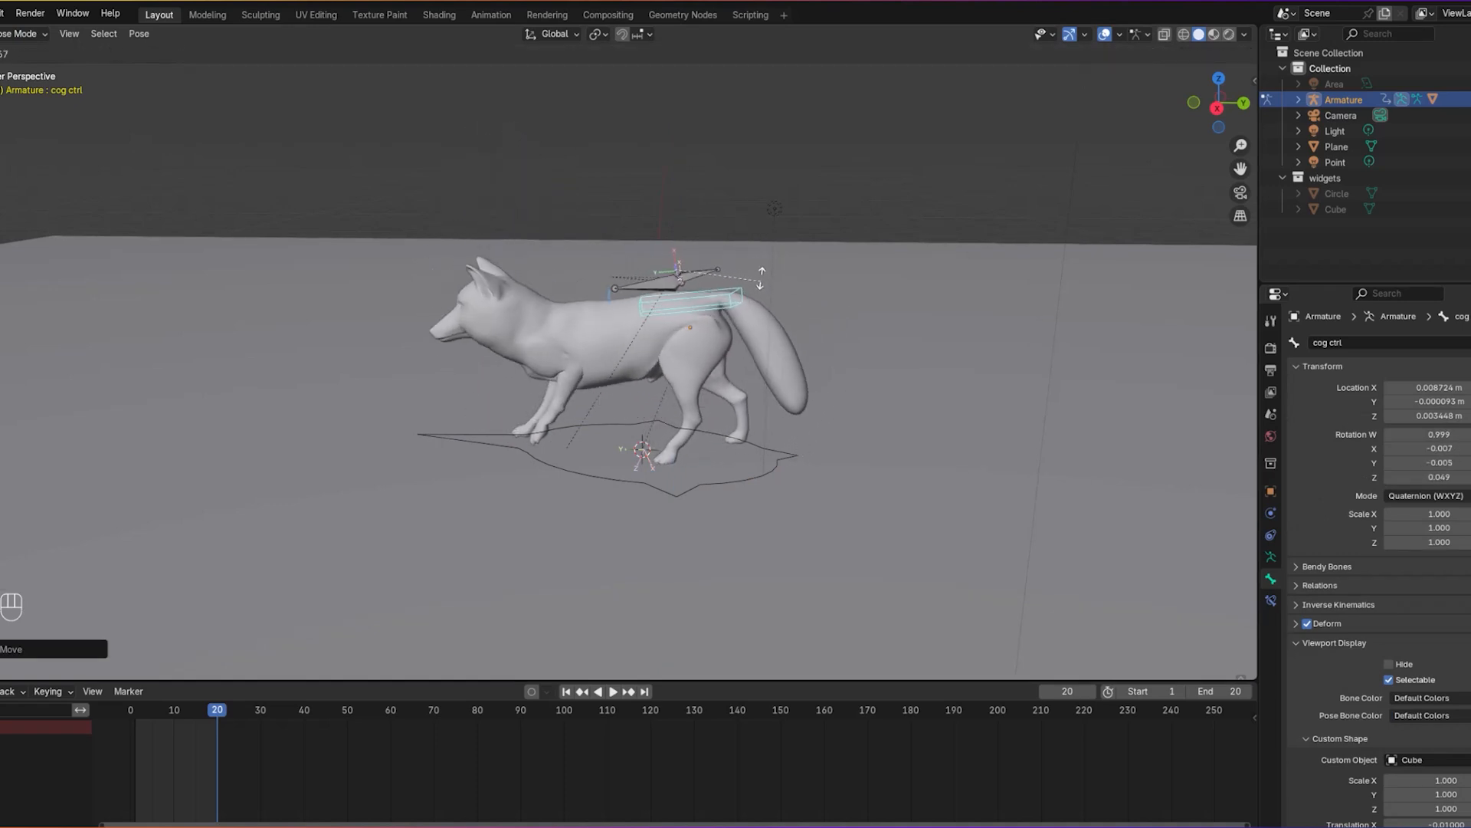
key("Escape")
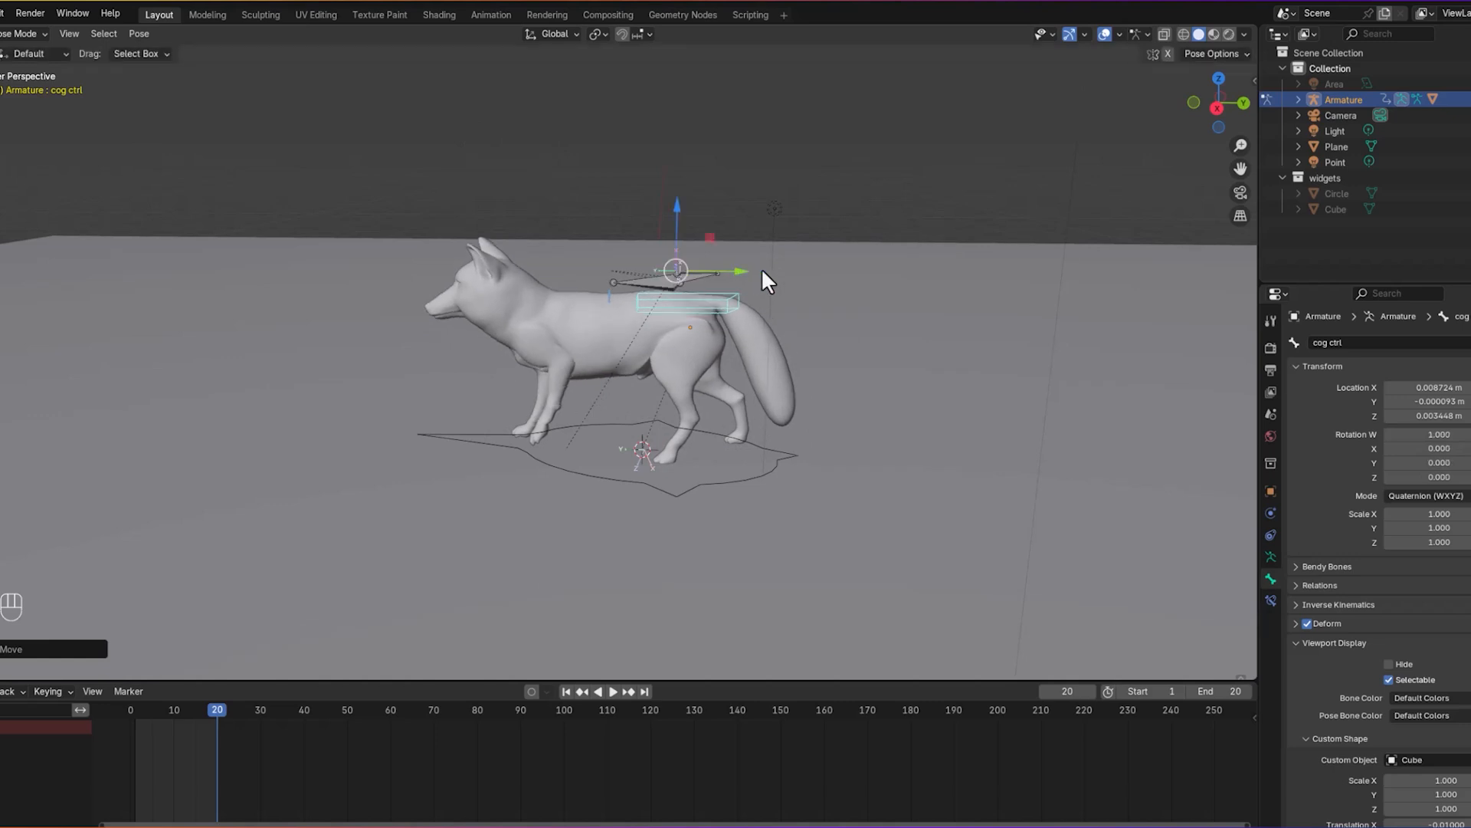
Step: Select the torsol ctrl bone, return to Object Mode and add a mesh circle in top view
scroll(767, 281, "up", 1)
left_click(664, 270)
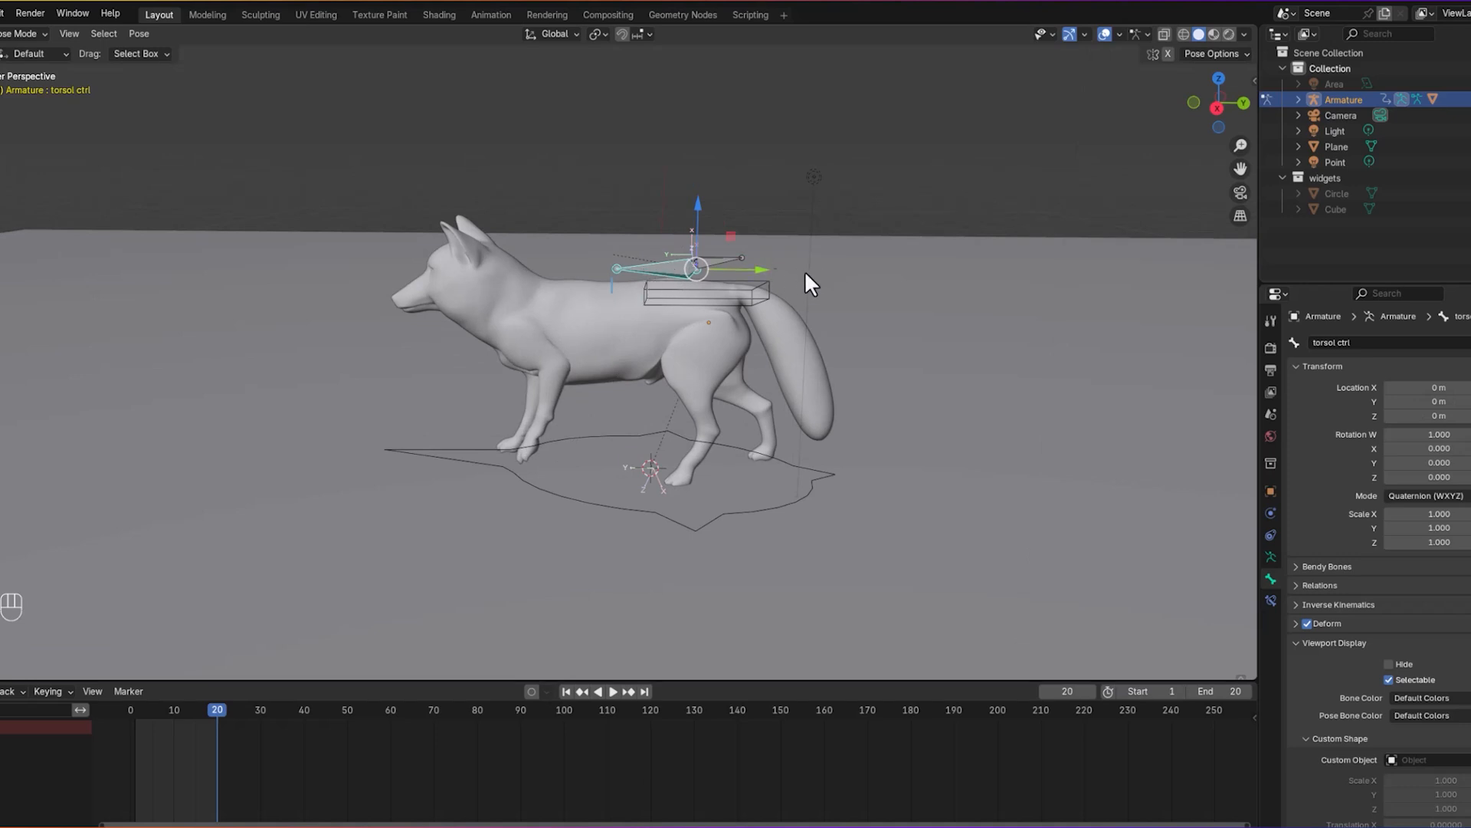
left_click(7, 39)
left_click(11, 48)
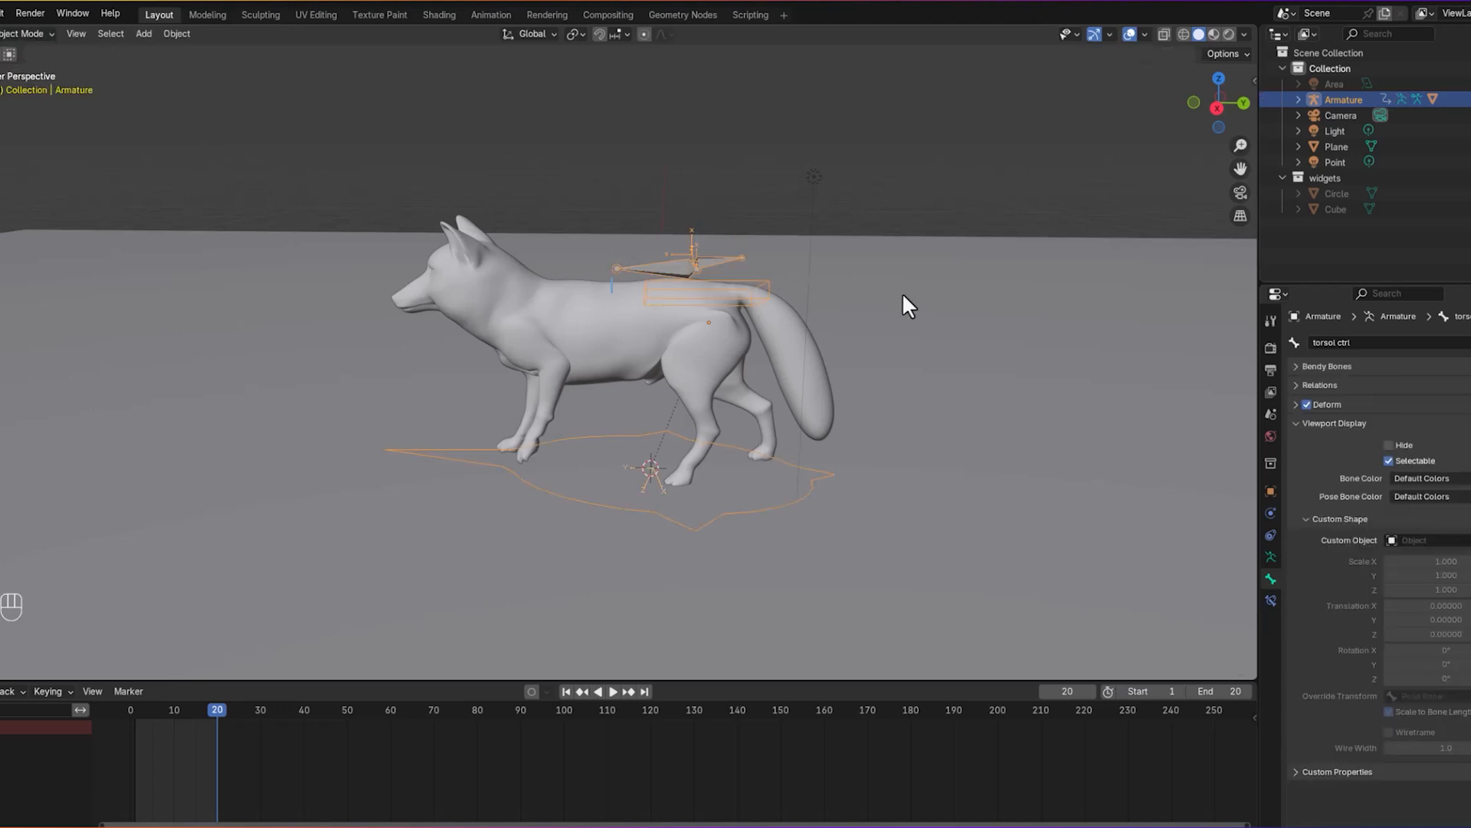
key("KP_7")
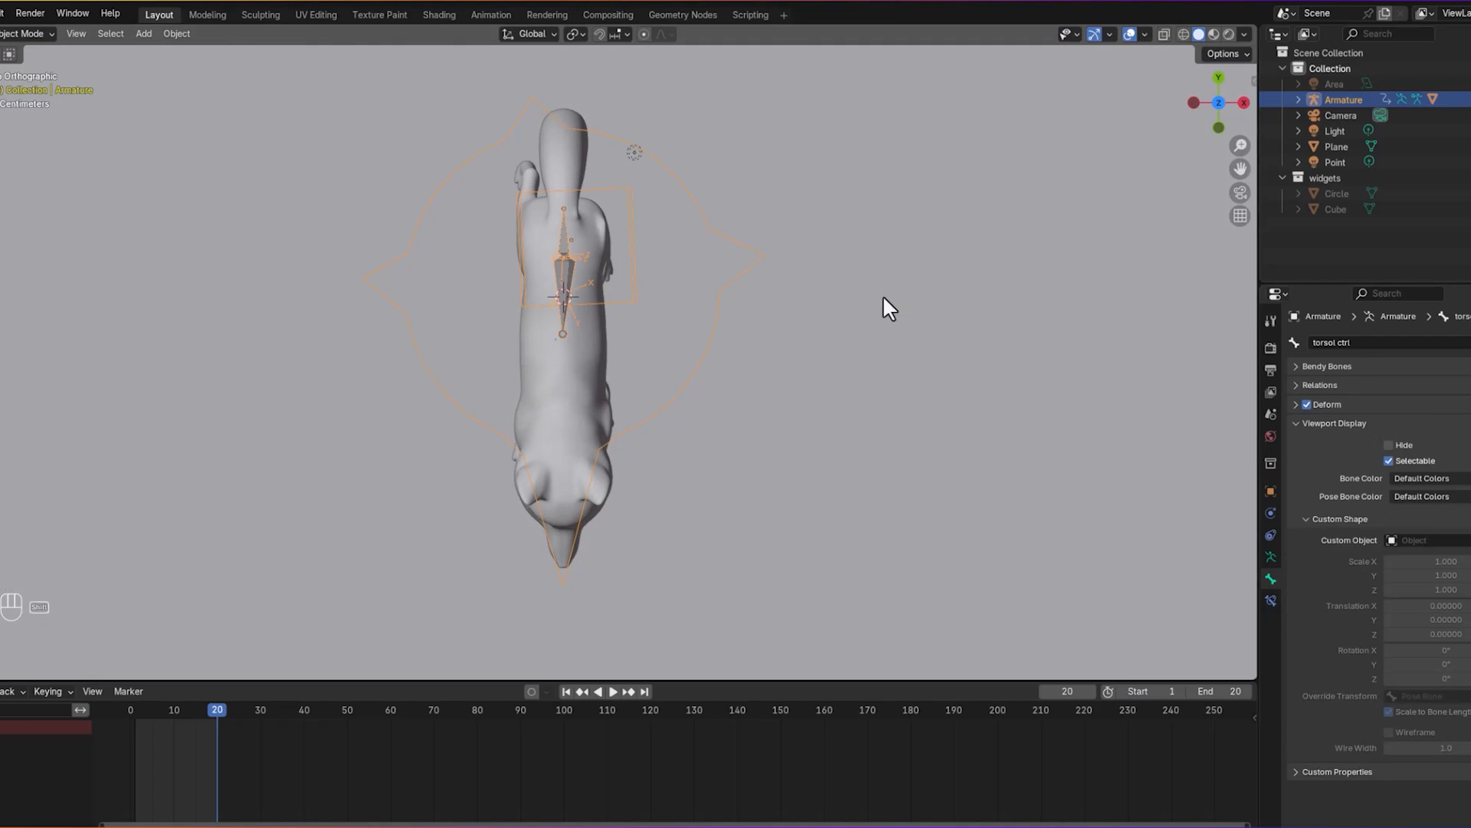
key("shift+a")
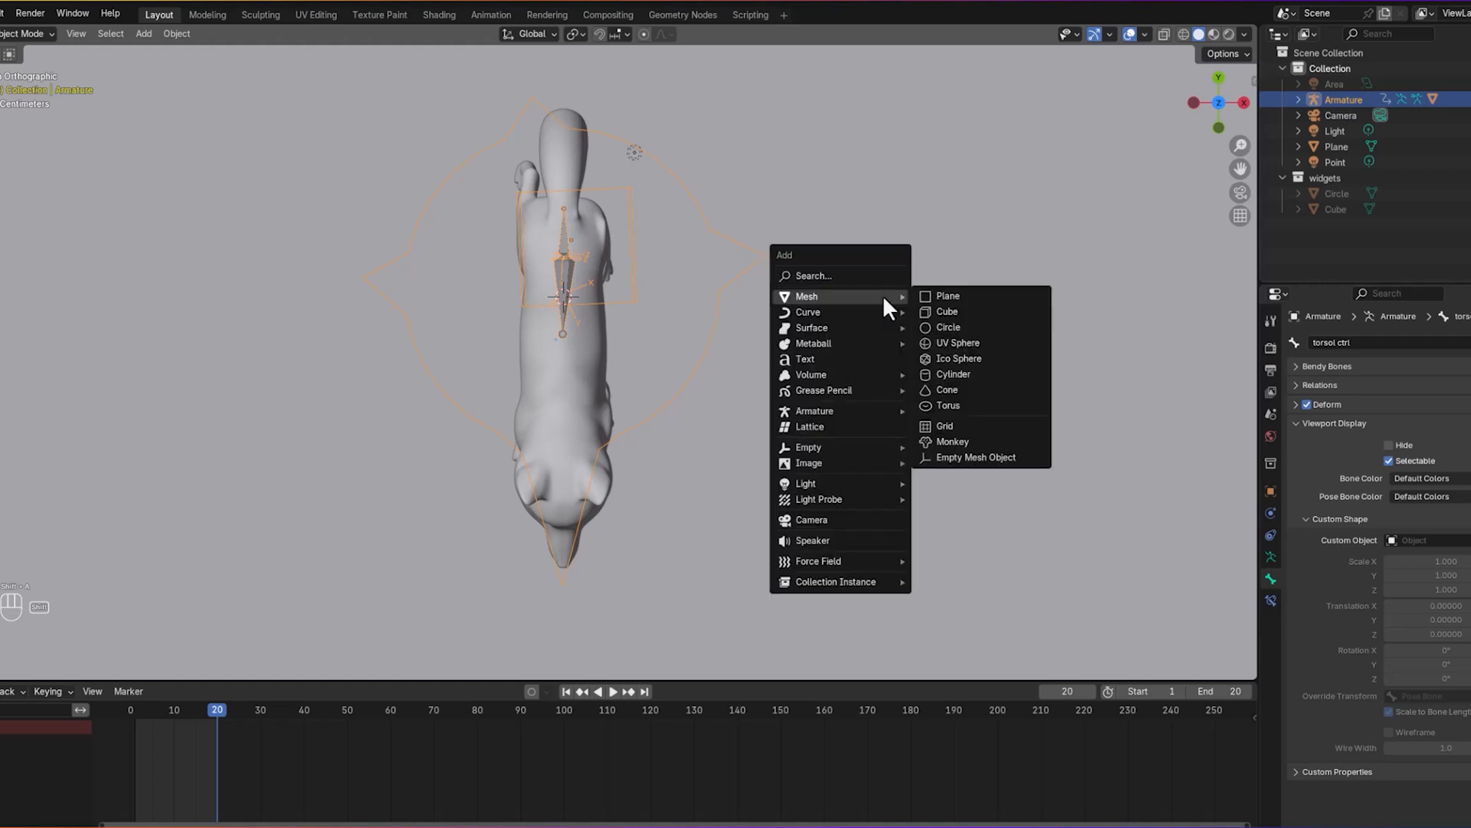
left_click(952, 327)
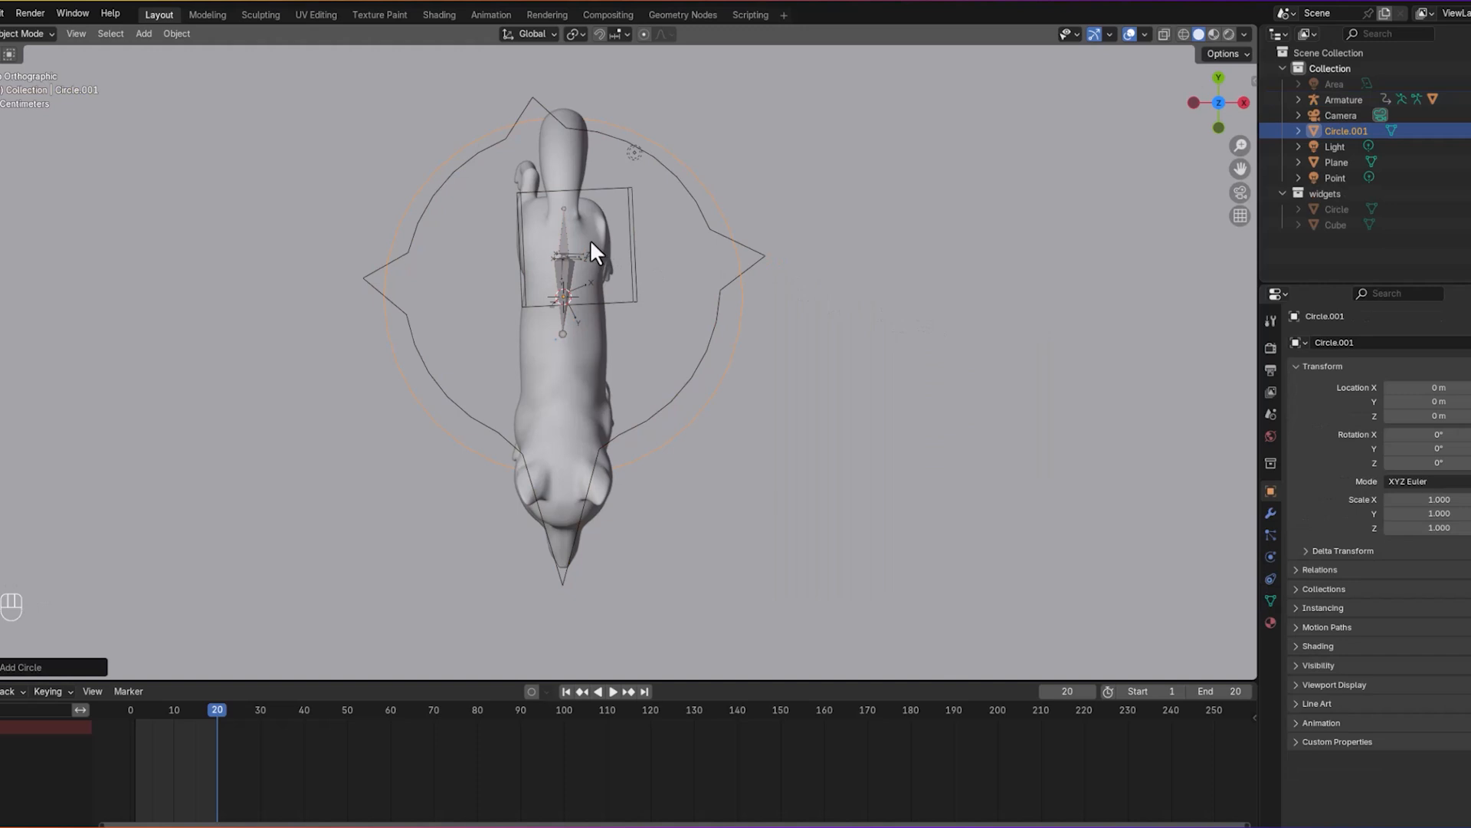
Step: Move the circle's vertices on both sides by about X -0.11, Y 0.35 and Z 0.18 m with smooth proportional editing, leaving Edit Mode
left_click(16, 34)
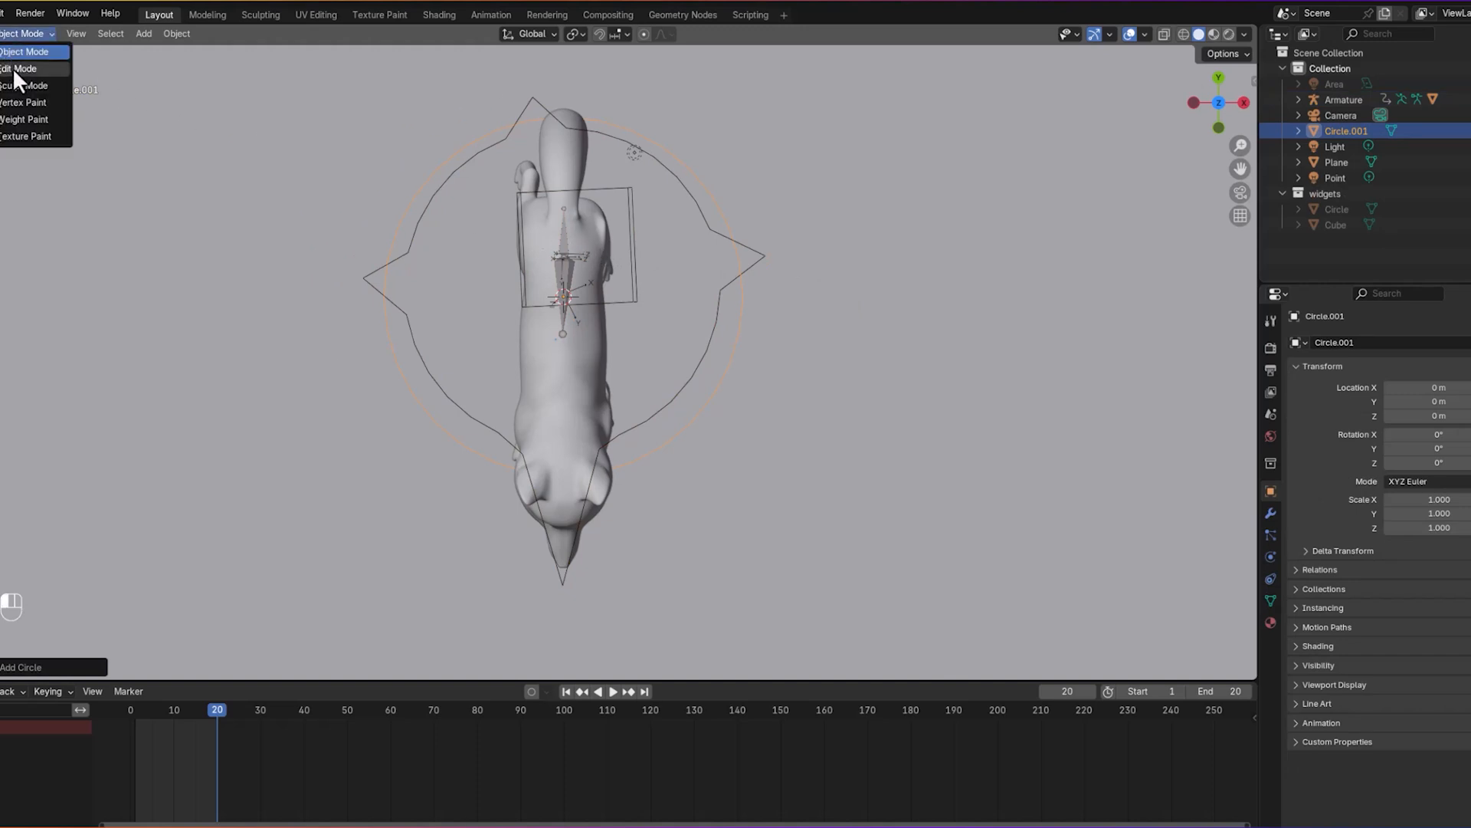
left_click(17, 69)
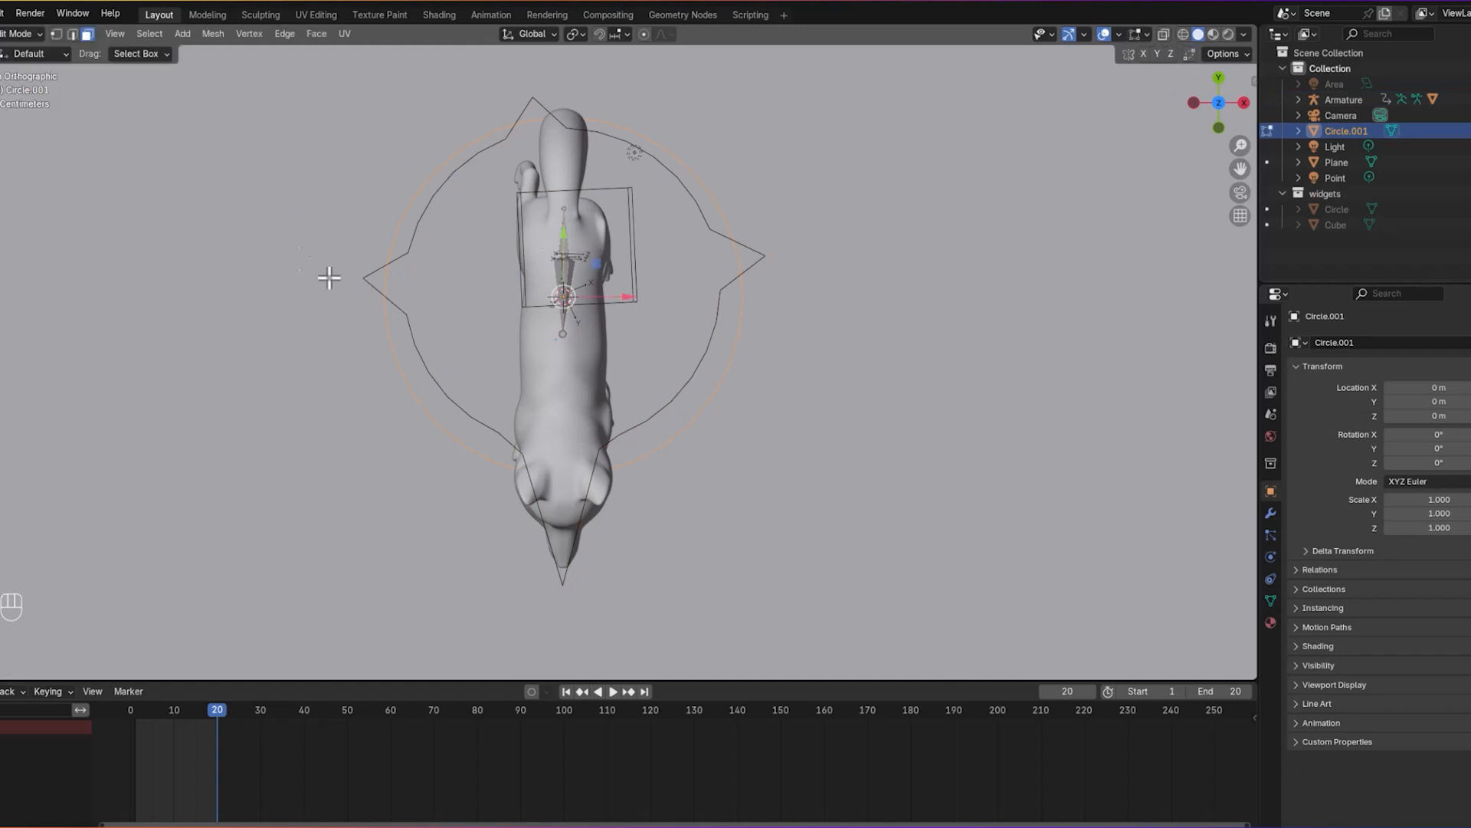
left_click(55, 32)
left_click_drag(315, 217, 407, 349)
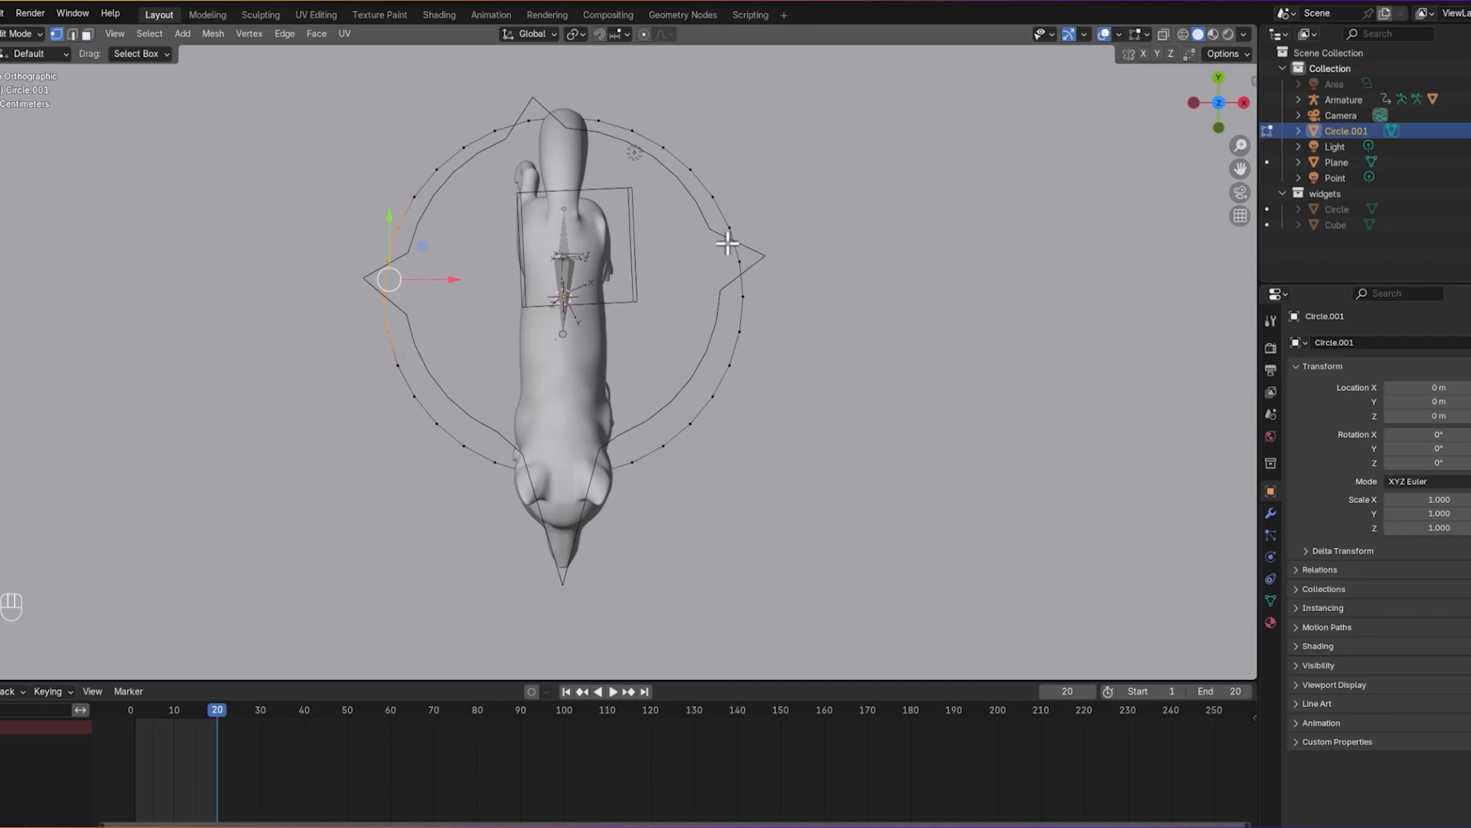
left_click_drag(721, 224, 778, 327, "shift")
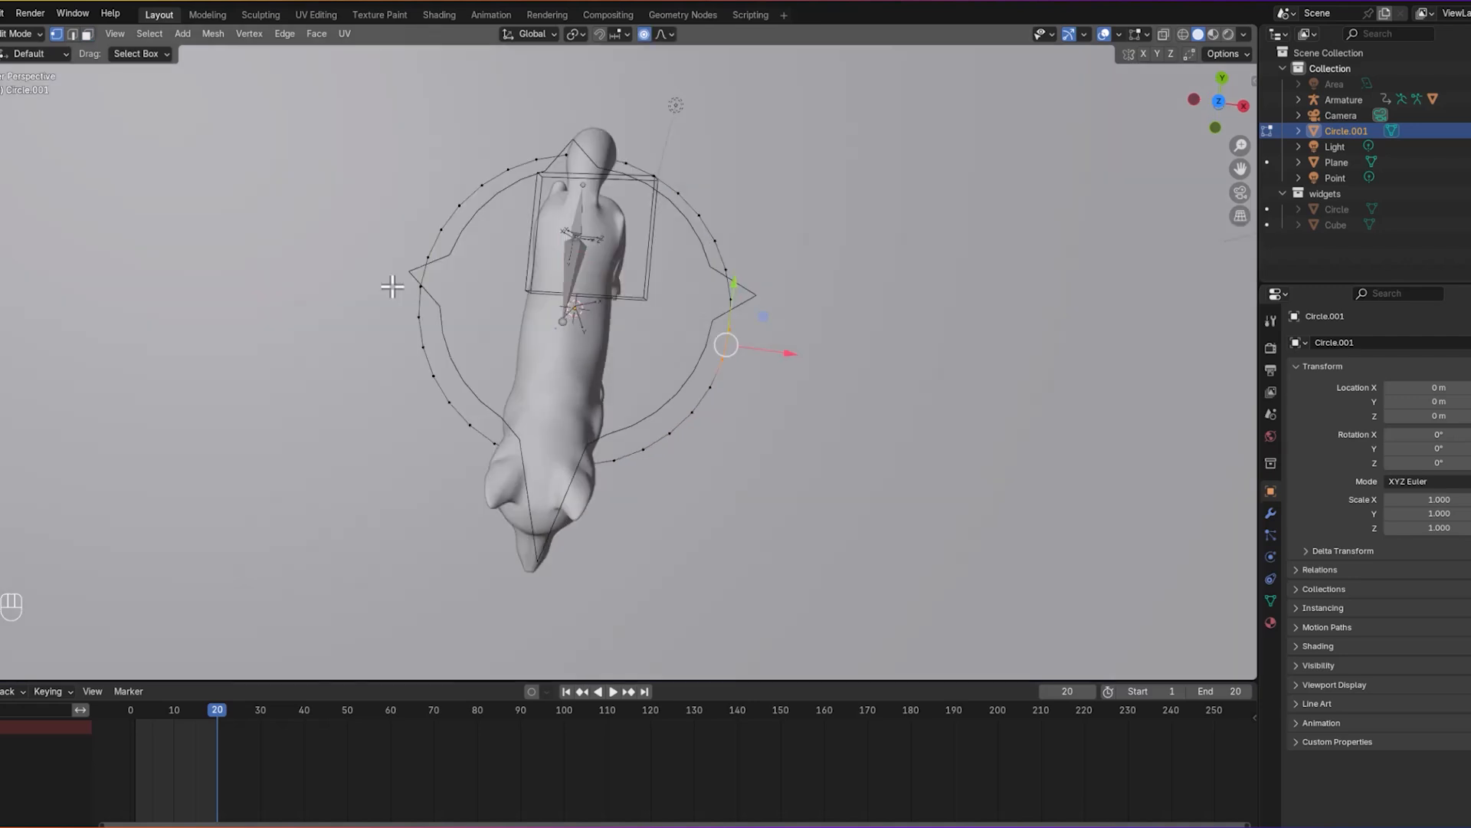
left_click_drag(392, 286, 434, 332, "shift")
middle_click_drag(775, 305, 772, 265)
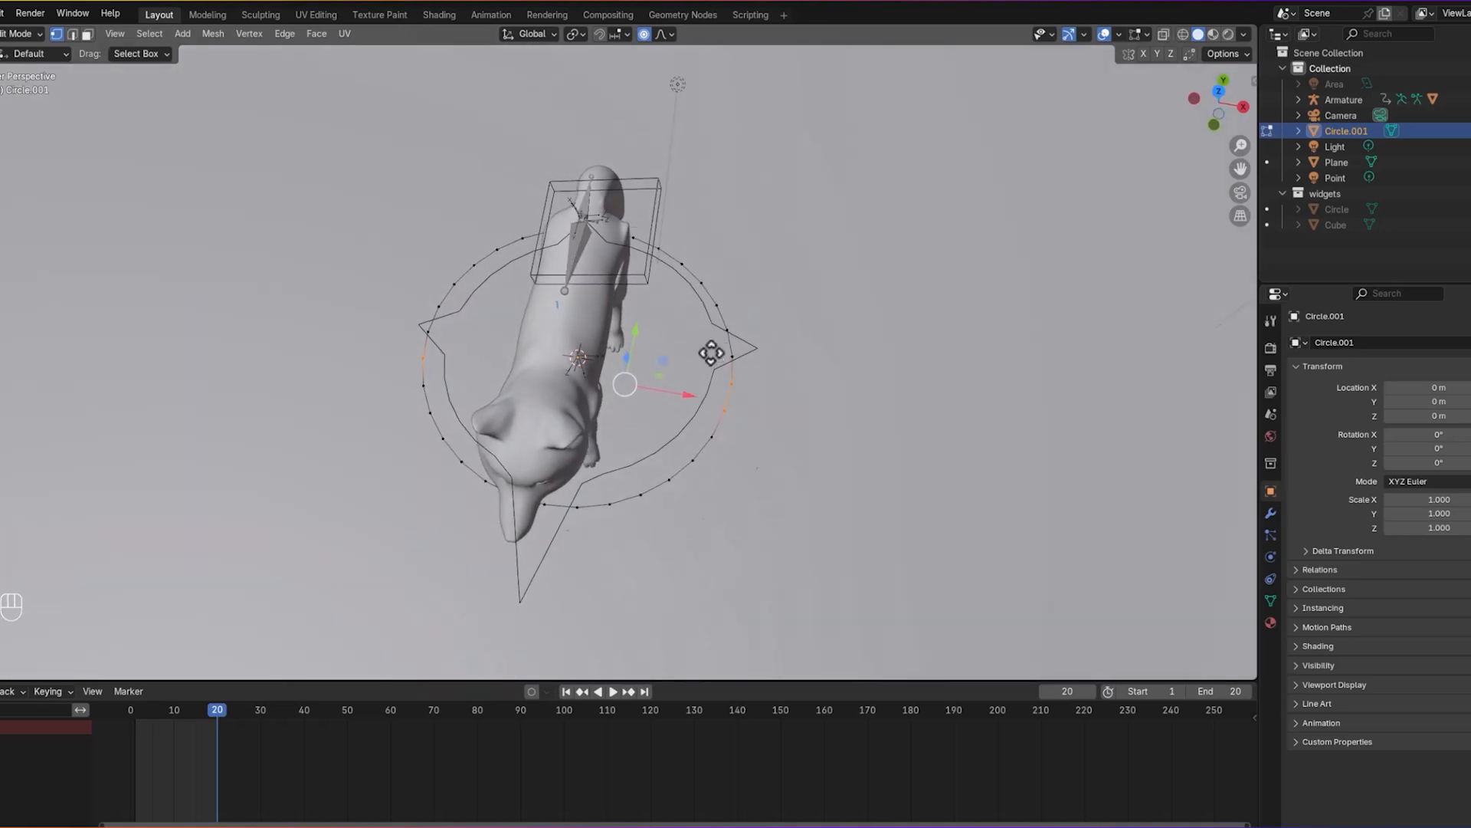
key("g")
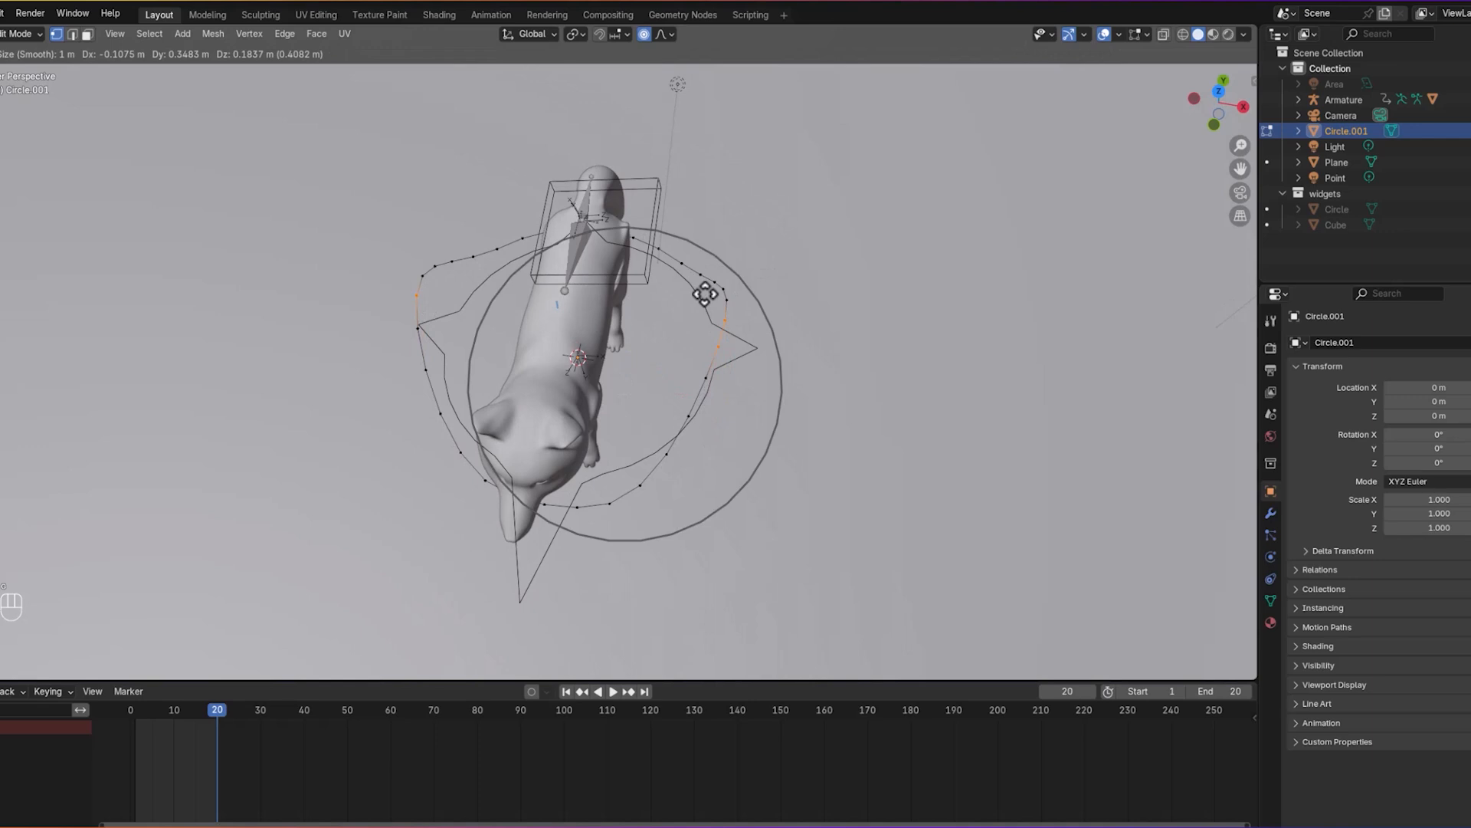
left_click(706, 297)
middle_click_drag(811, 352, 775, 312)
left_click(22, 34)
left_click(27, 50)
Step: Move the bent circle into the widgets collection and rename it "spine widget"
middle_click_drag(723, 443, 772, 419)
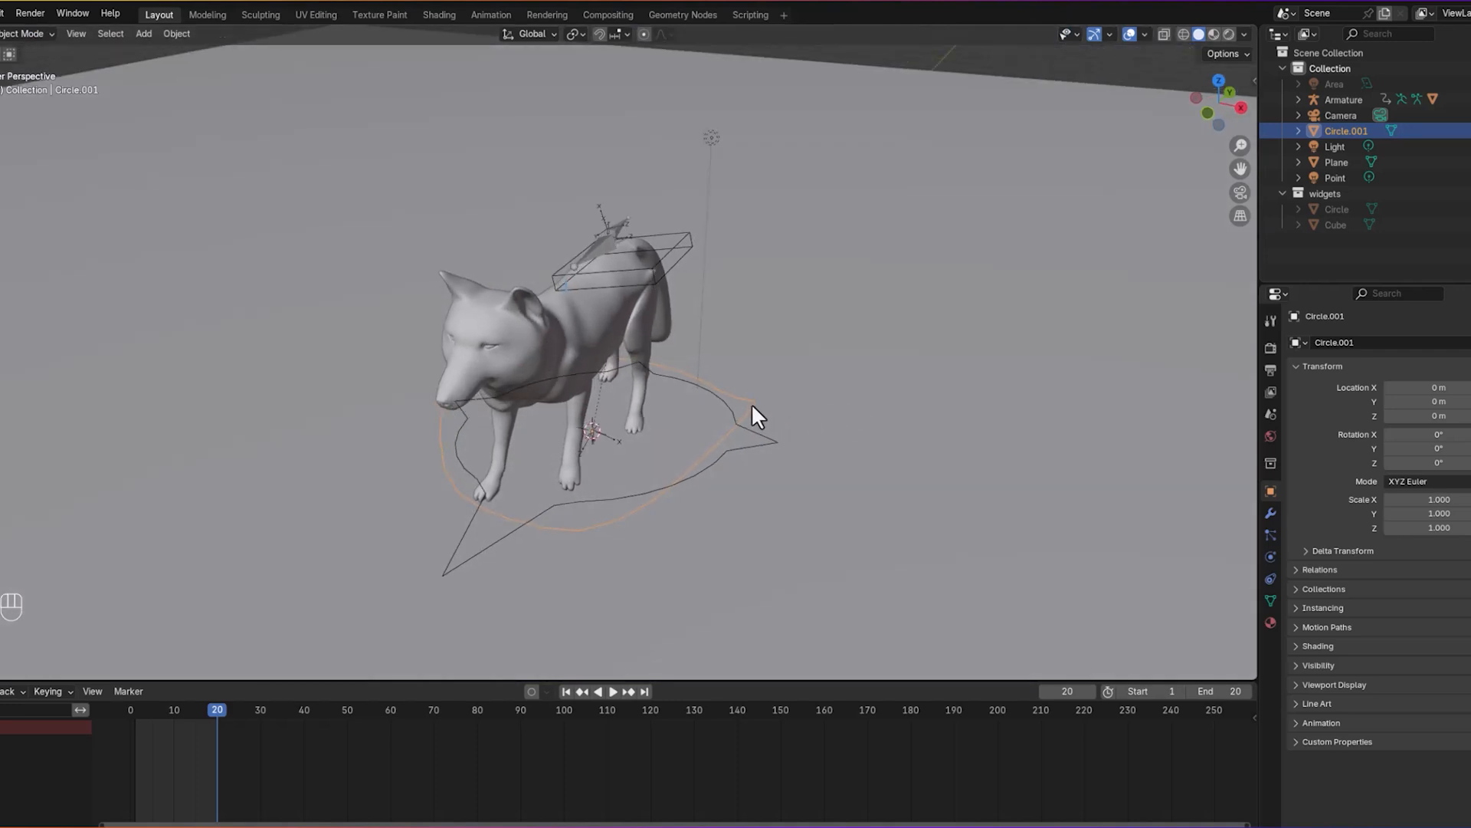
key("m")
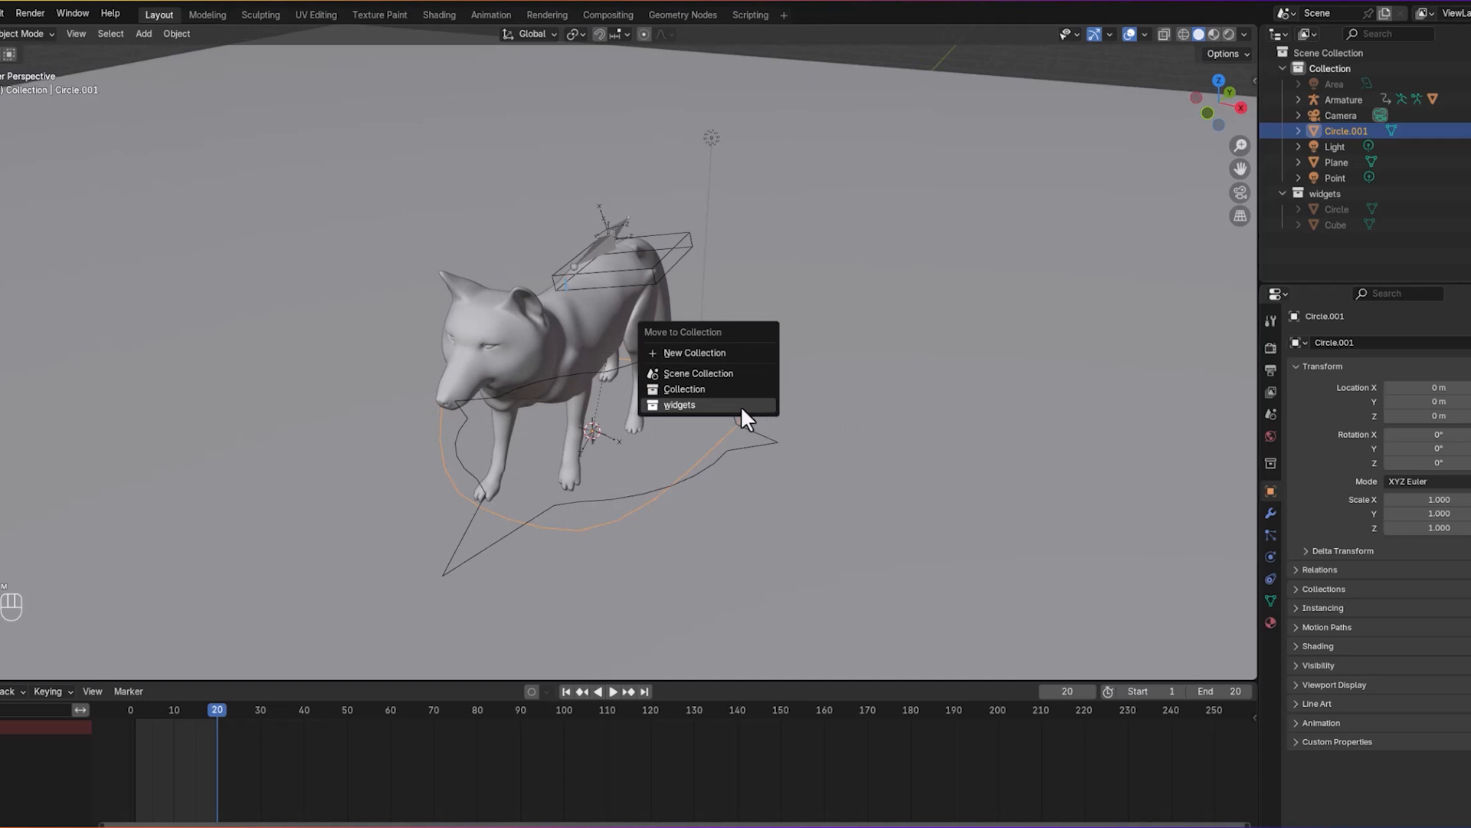
left_click(689, 405)
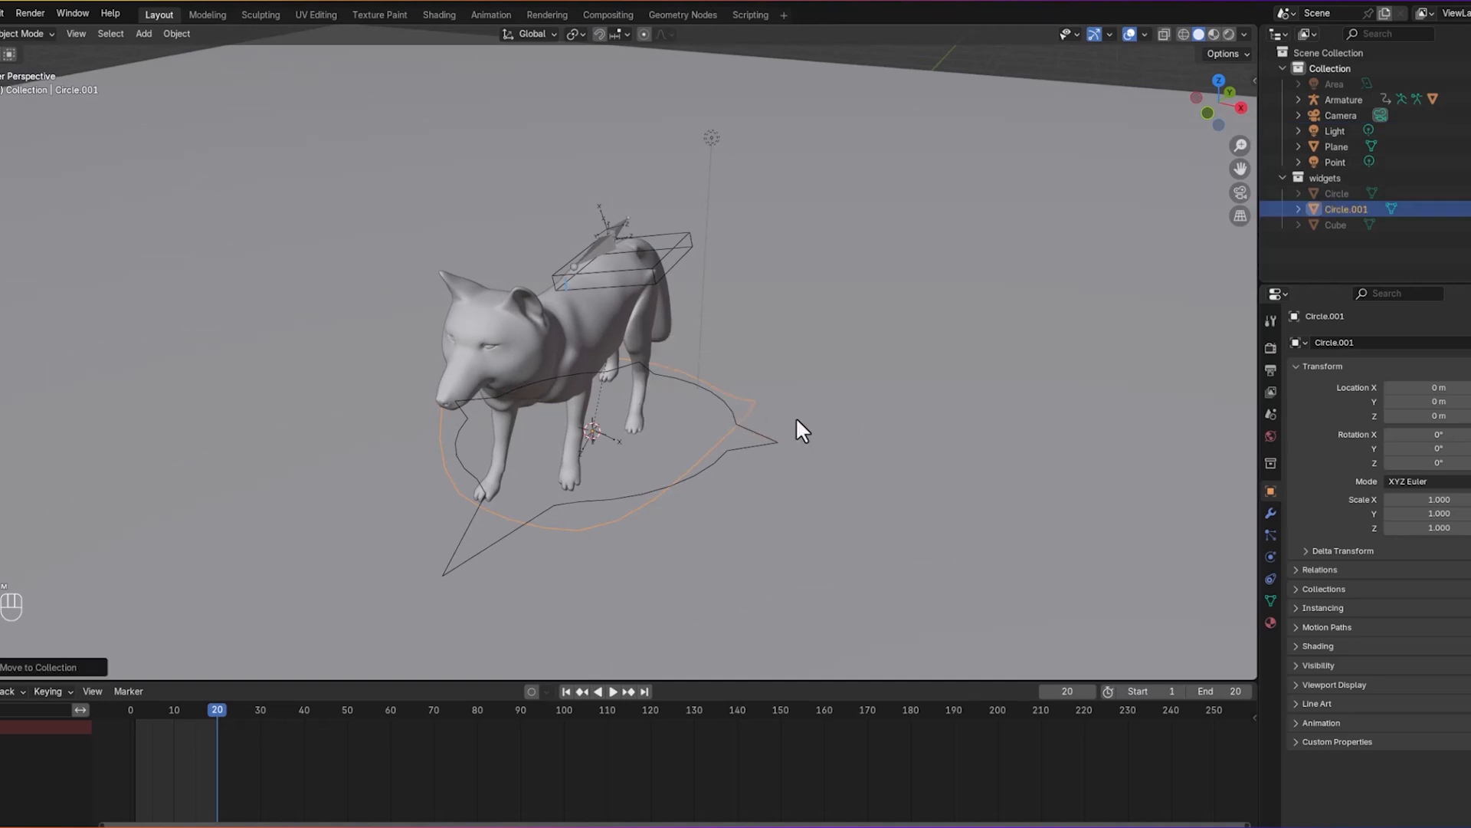
right_click(1344, 207)
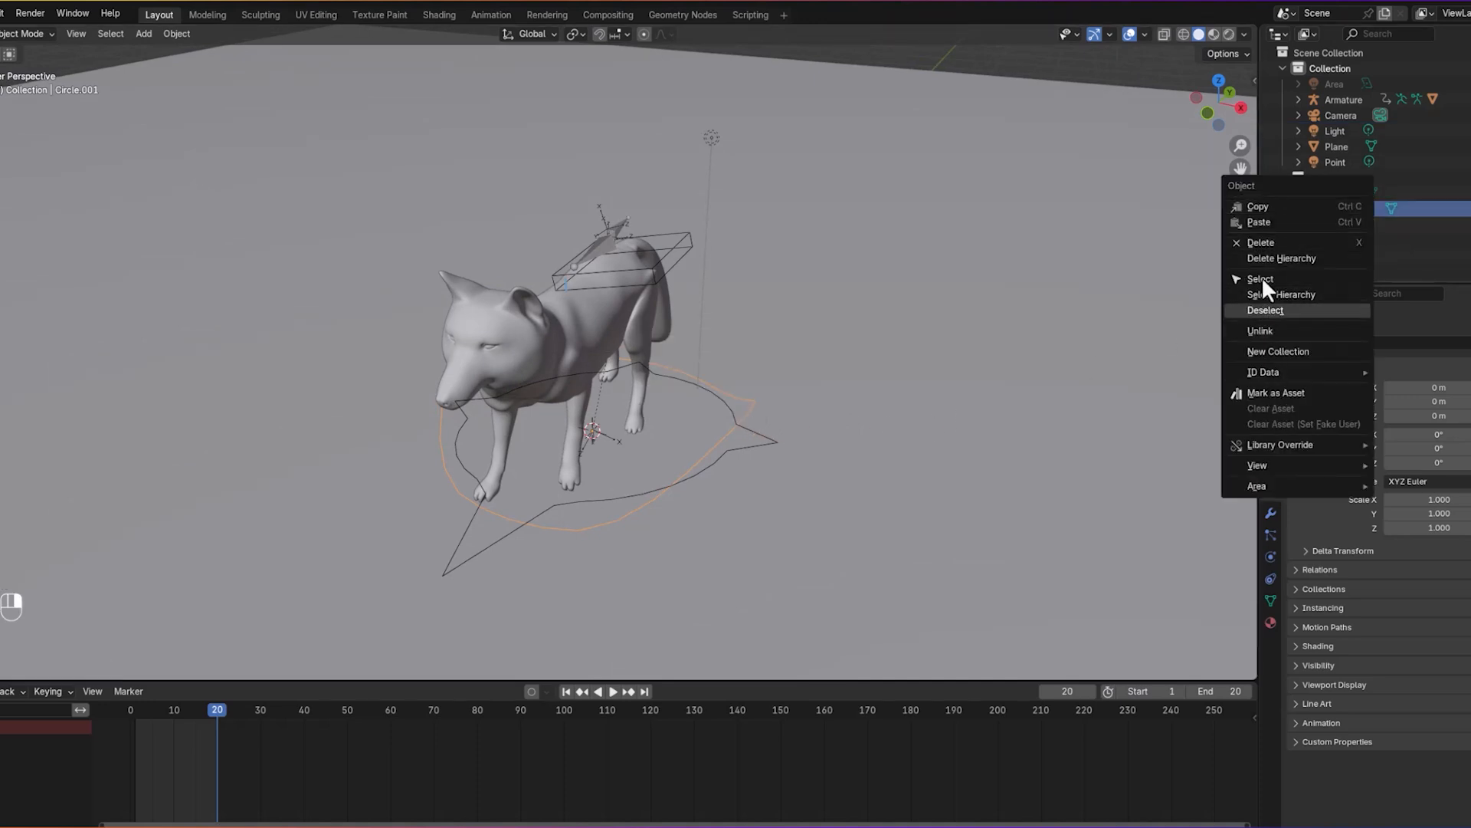
double_click(1343, 210)
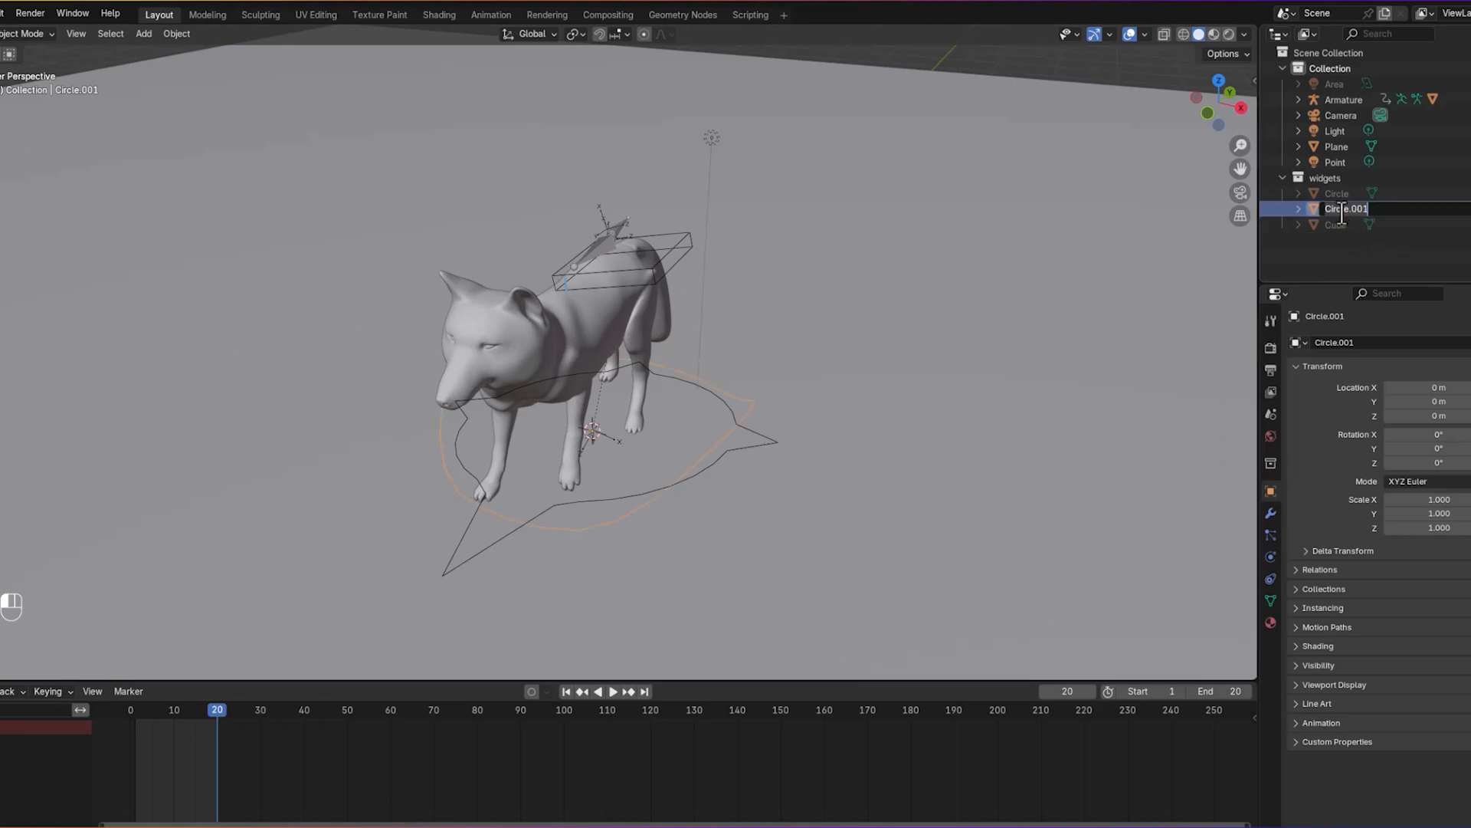
type("spine widget")
key("Return")
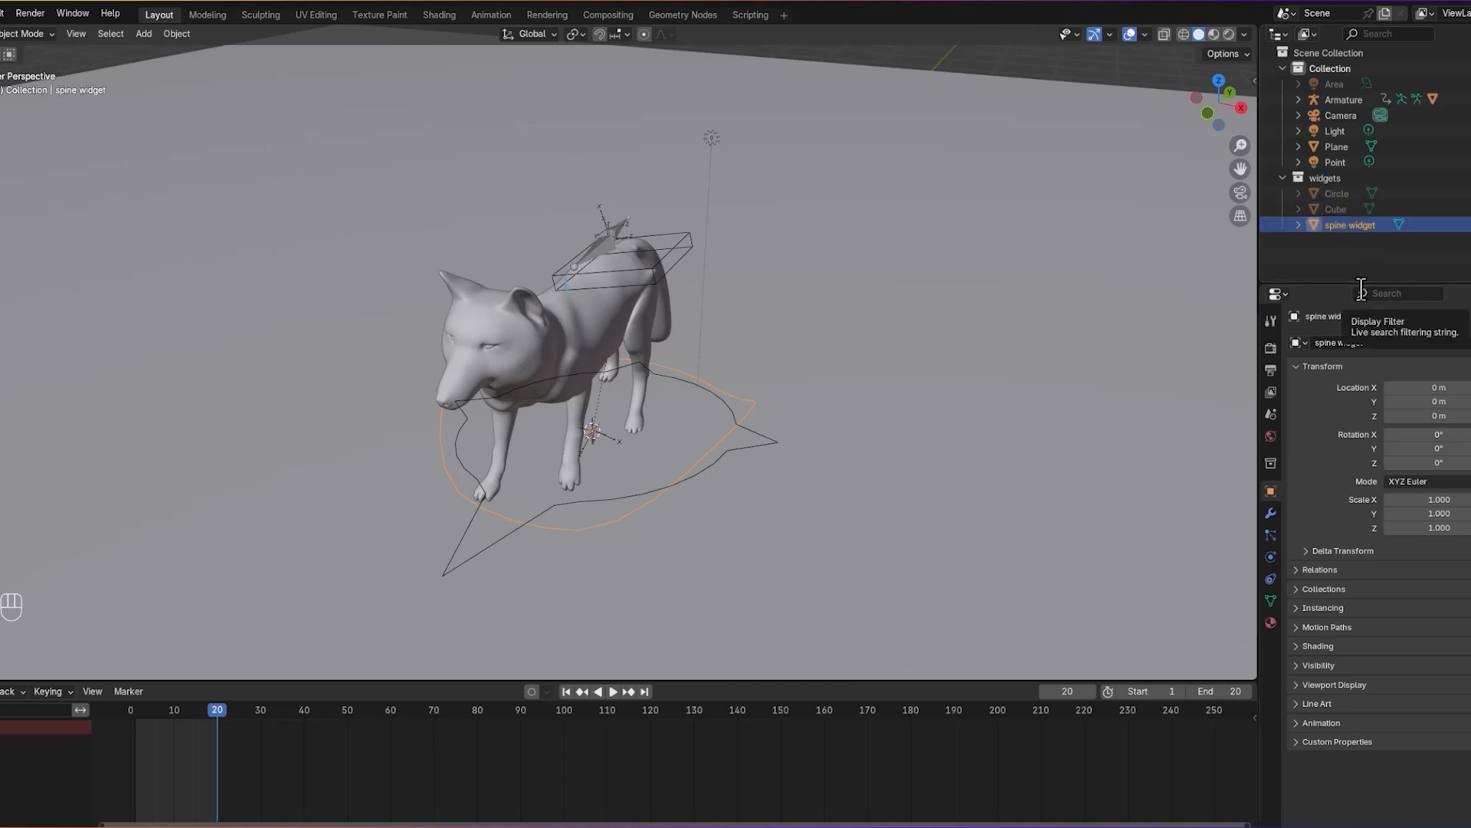
Step: Switch the armature to Pose Mode and assign spine widget as the torsol ctrl bone's custom shape object
middle_click_drag(802, 437, 679, 429)
left_click(665, 270)
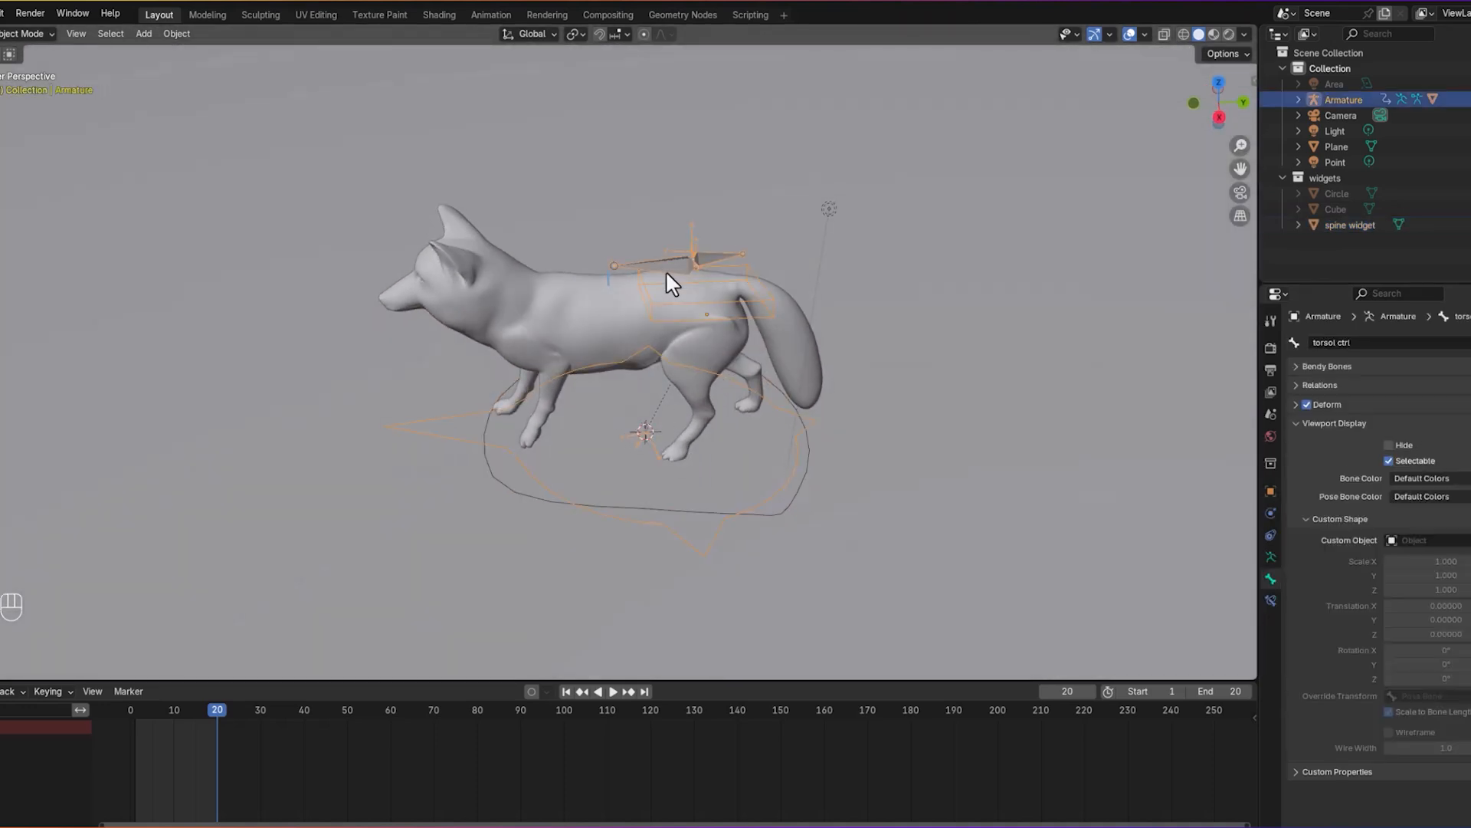
left_click(29, 35)
left_click(15, 77)
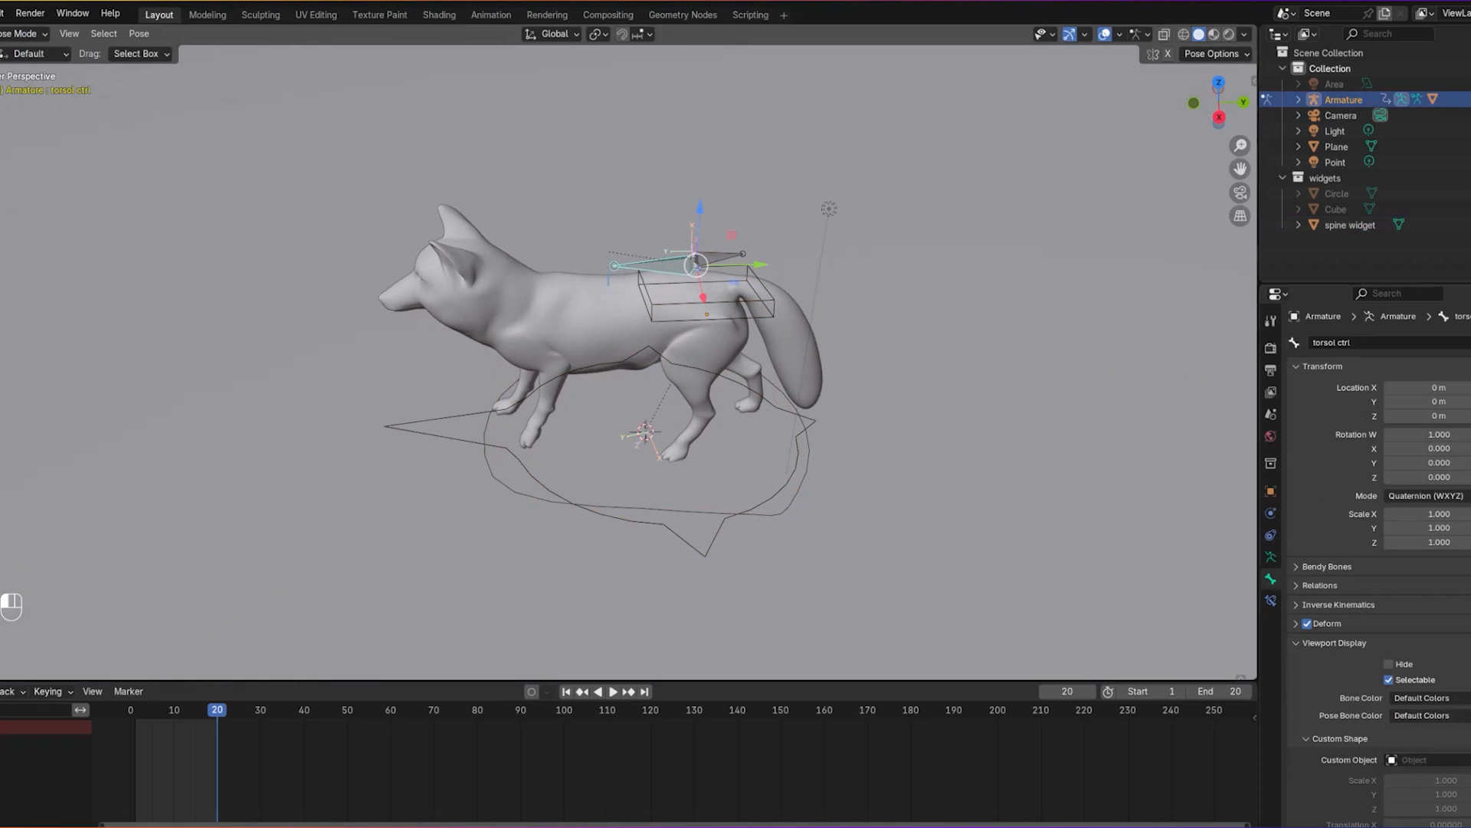
left_click(810, 471)
middle_click_drag(867, 490, 836, 471)
left_click(804, 476)
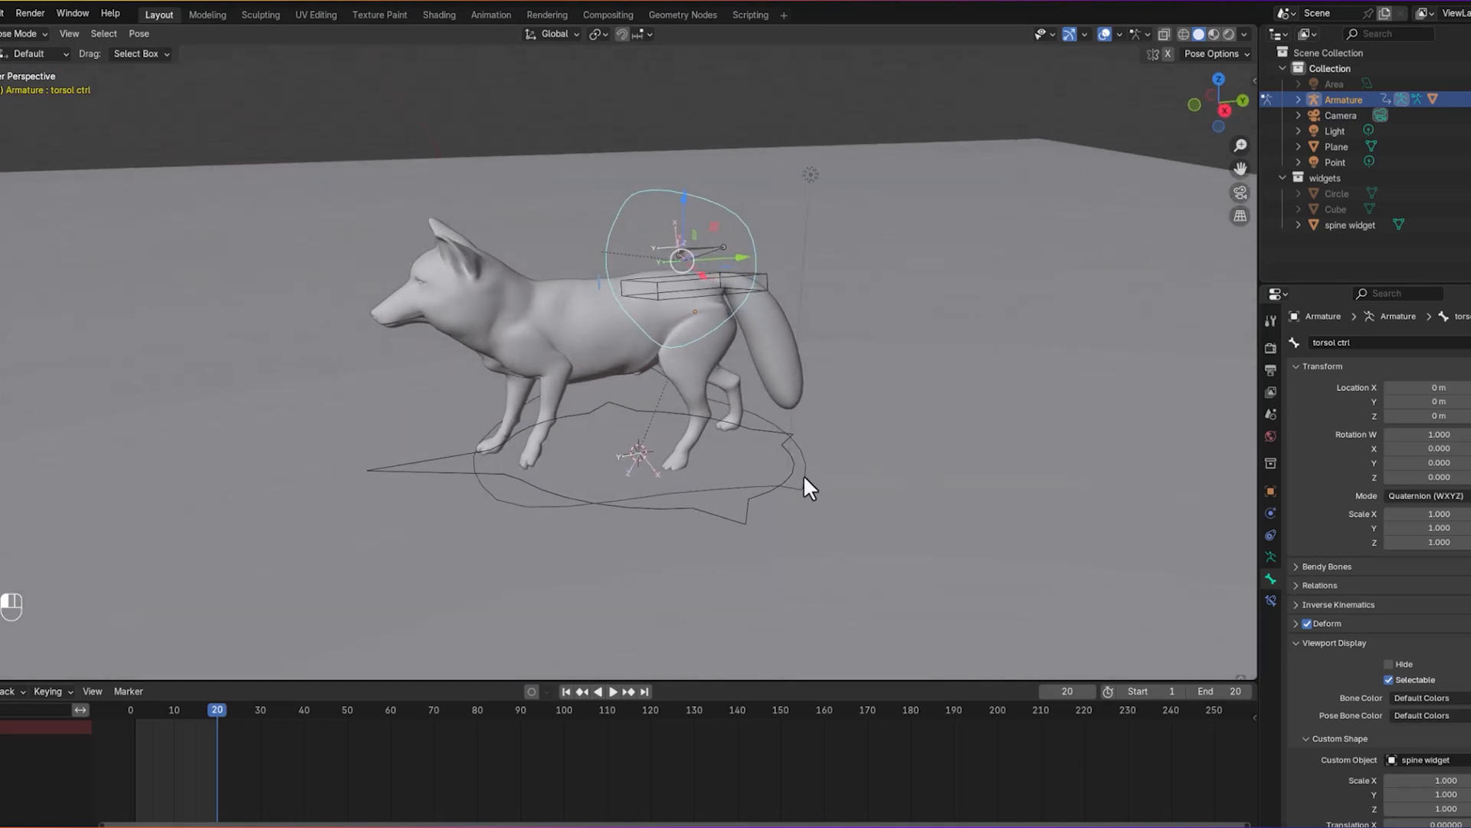
Step: Return to Object Mode, select the spine widget mesh on the ground and open it in Edit Mode
left_click(25, 35)
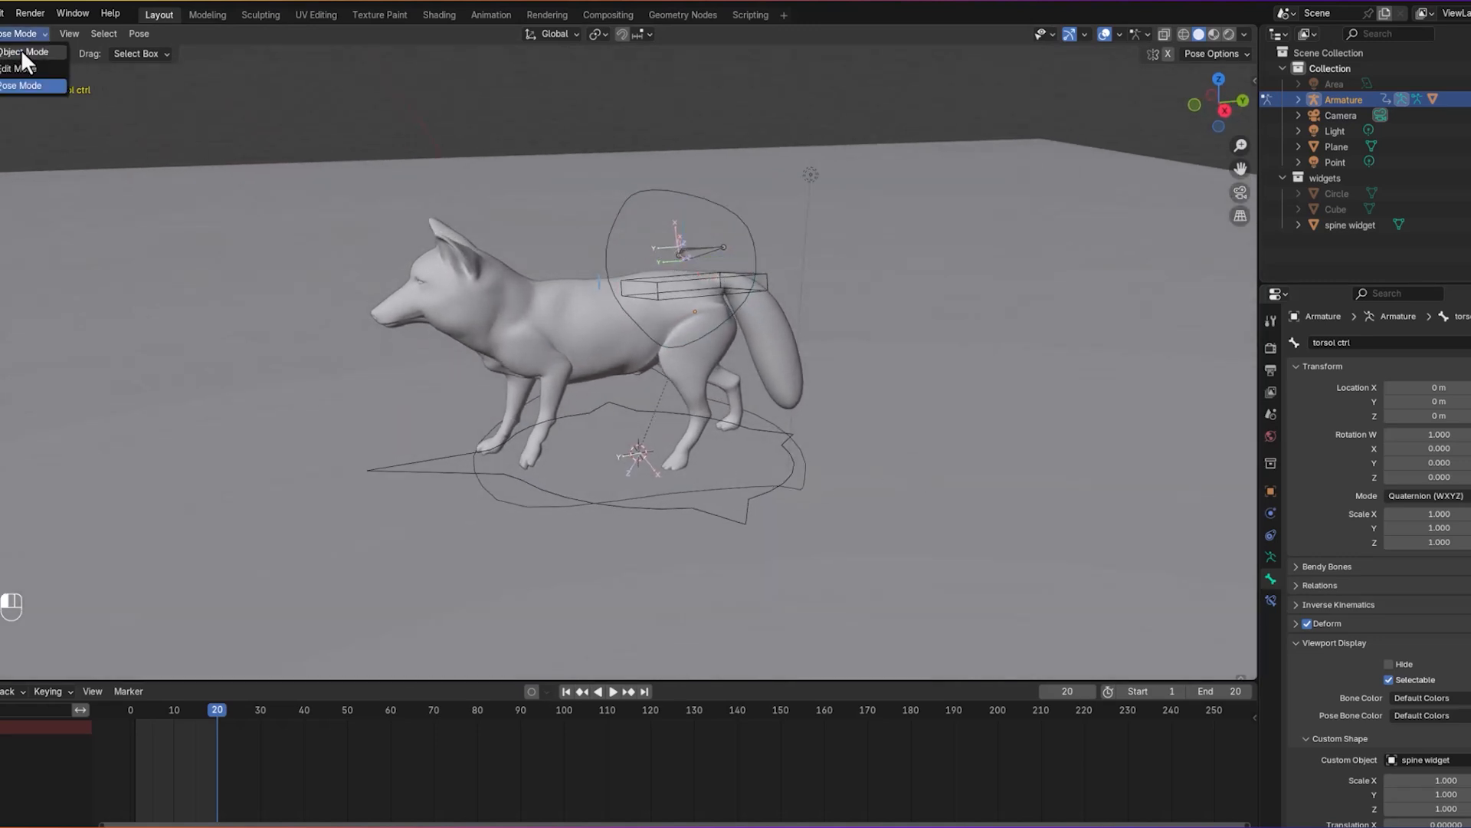
left_click(21, 49)
left_click(738, 506)
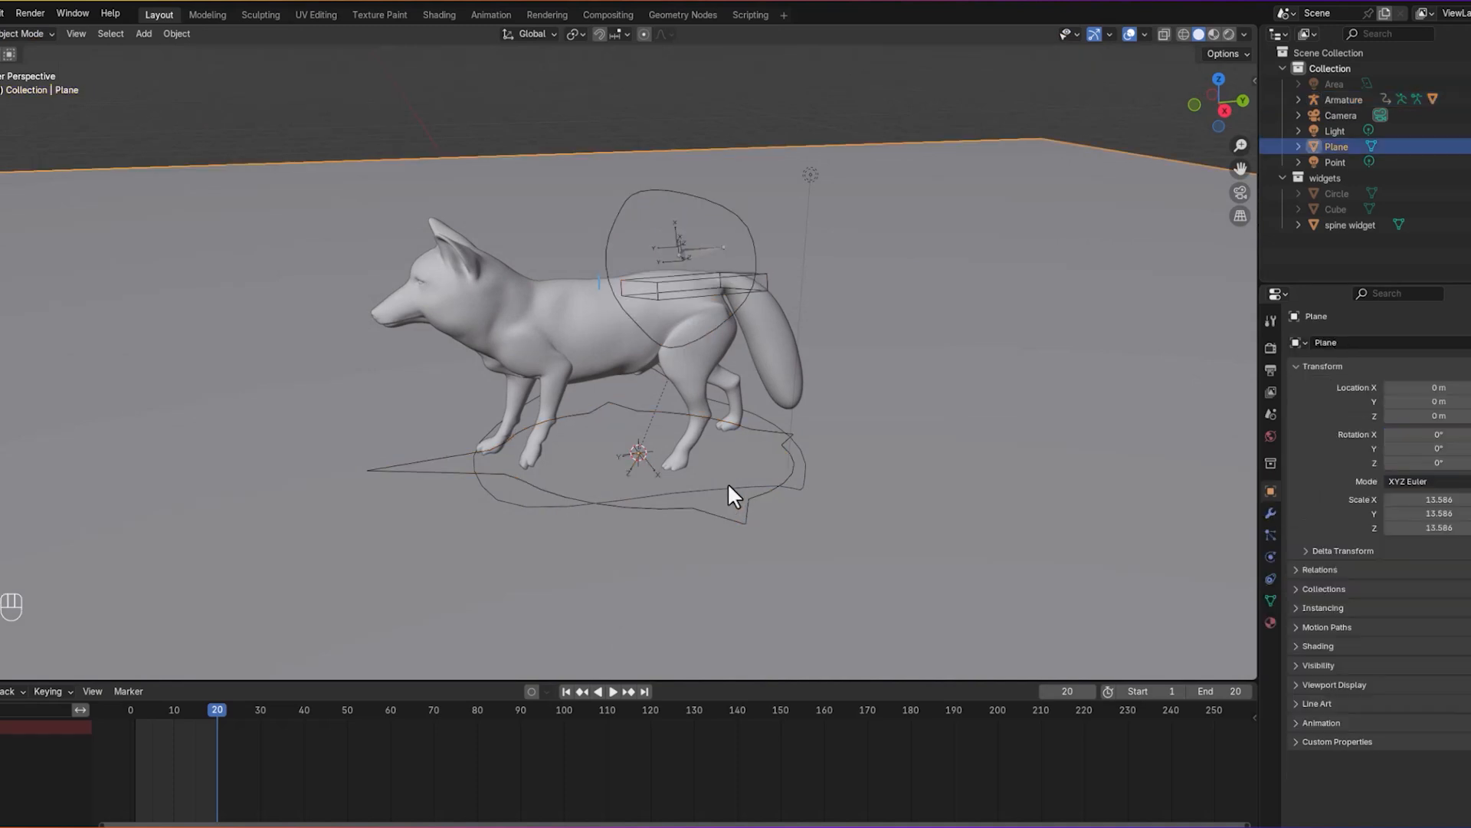
left_click(725, 498)
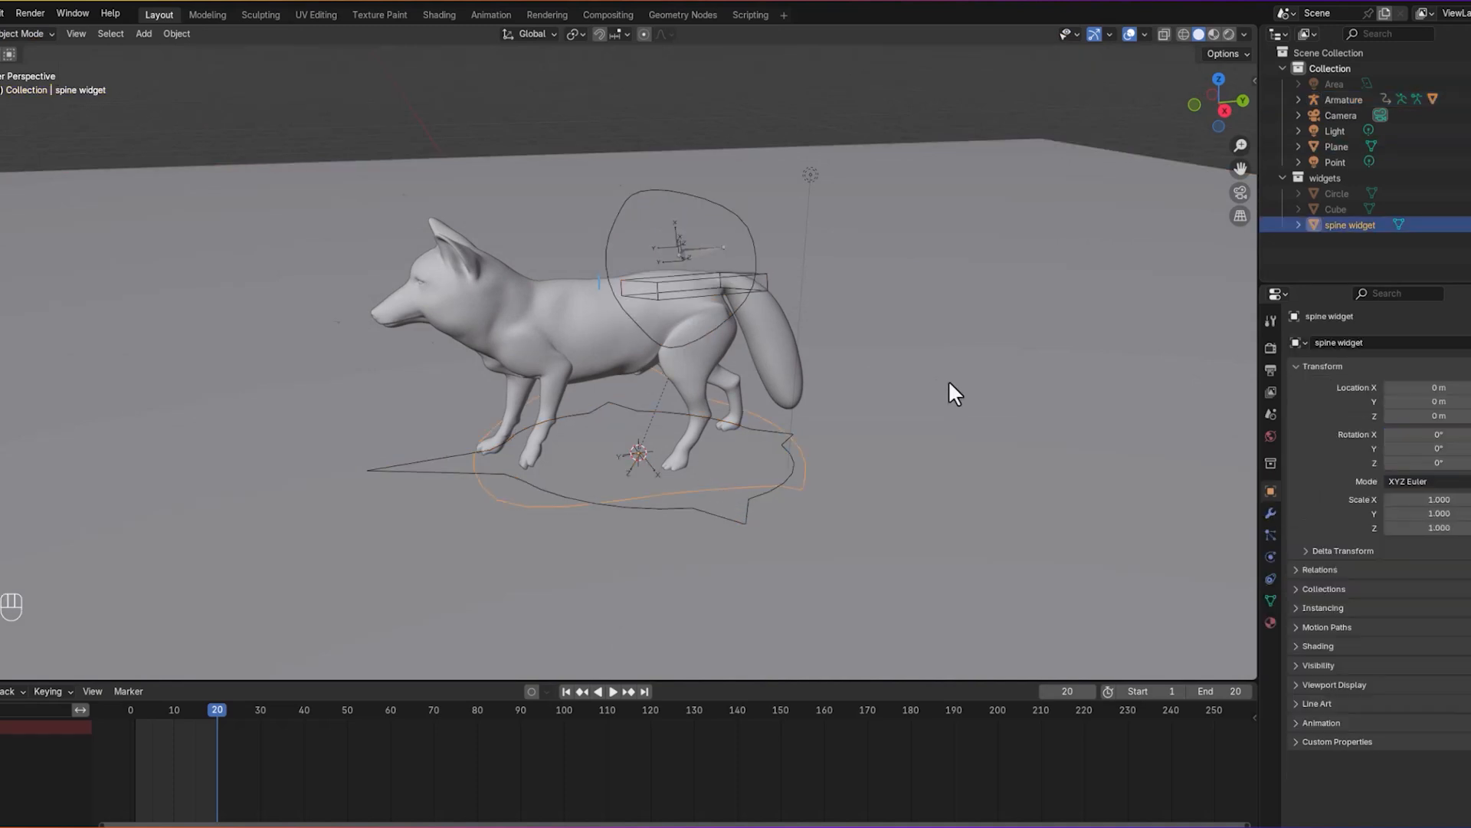
middle_click_drag(945, 393, 885, 379)
left_click(24, 34)
left_click(26, 66)
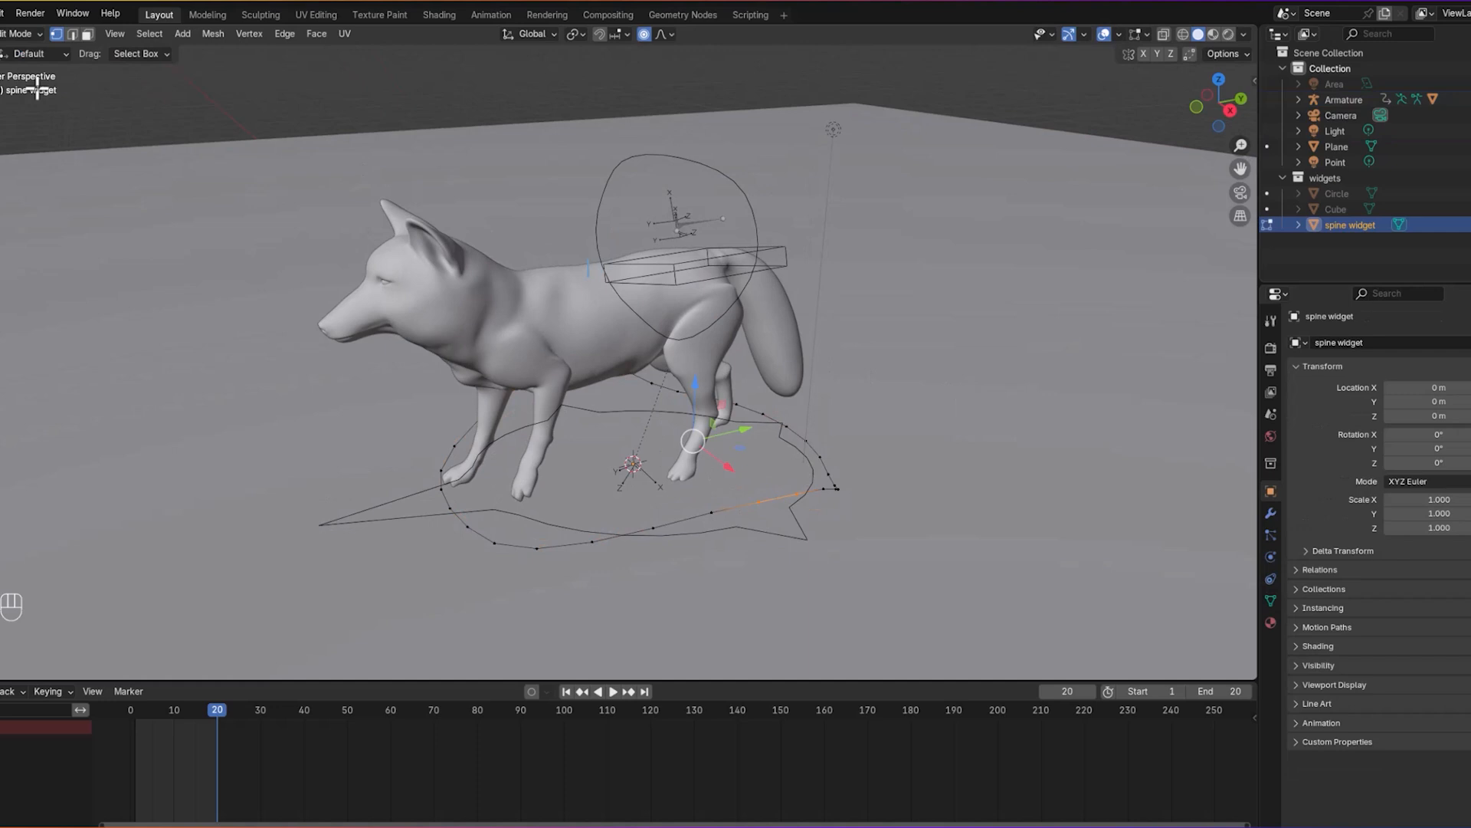
Step: Select all vertices of the spine widget and rotate the flat ring upright, lengthwise along the fox's body
key("a")
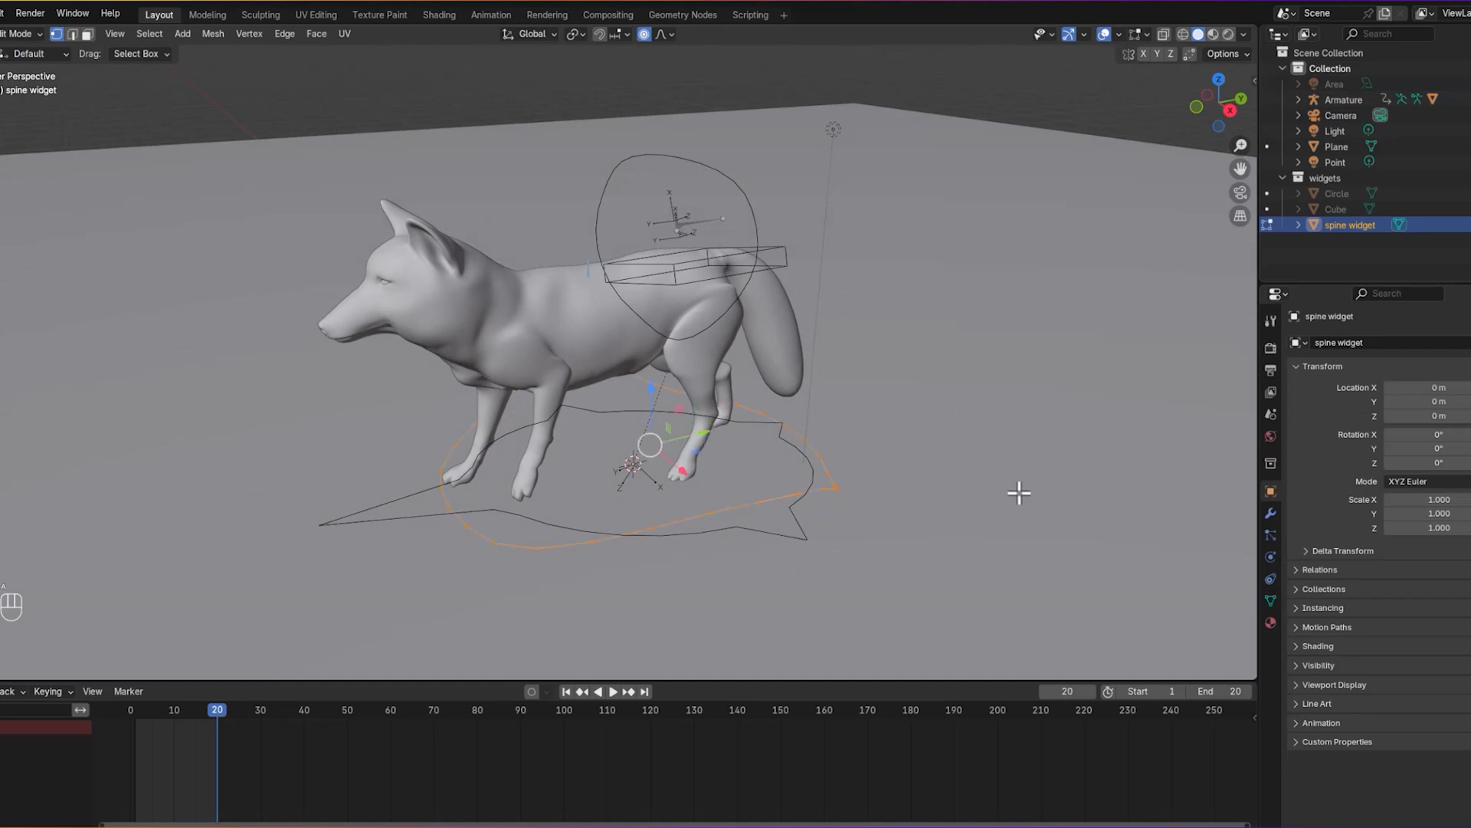
middle_click_drag(1025, 493, 1076, 515)
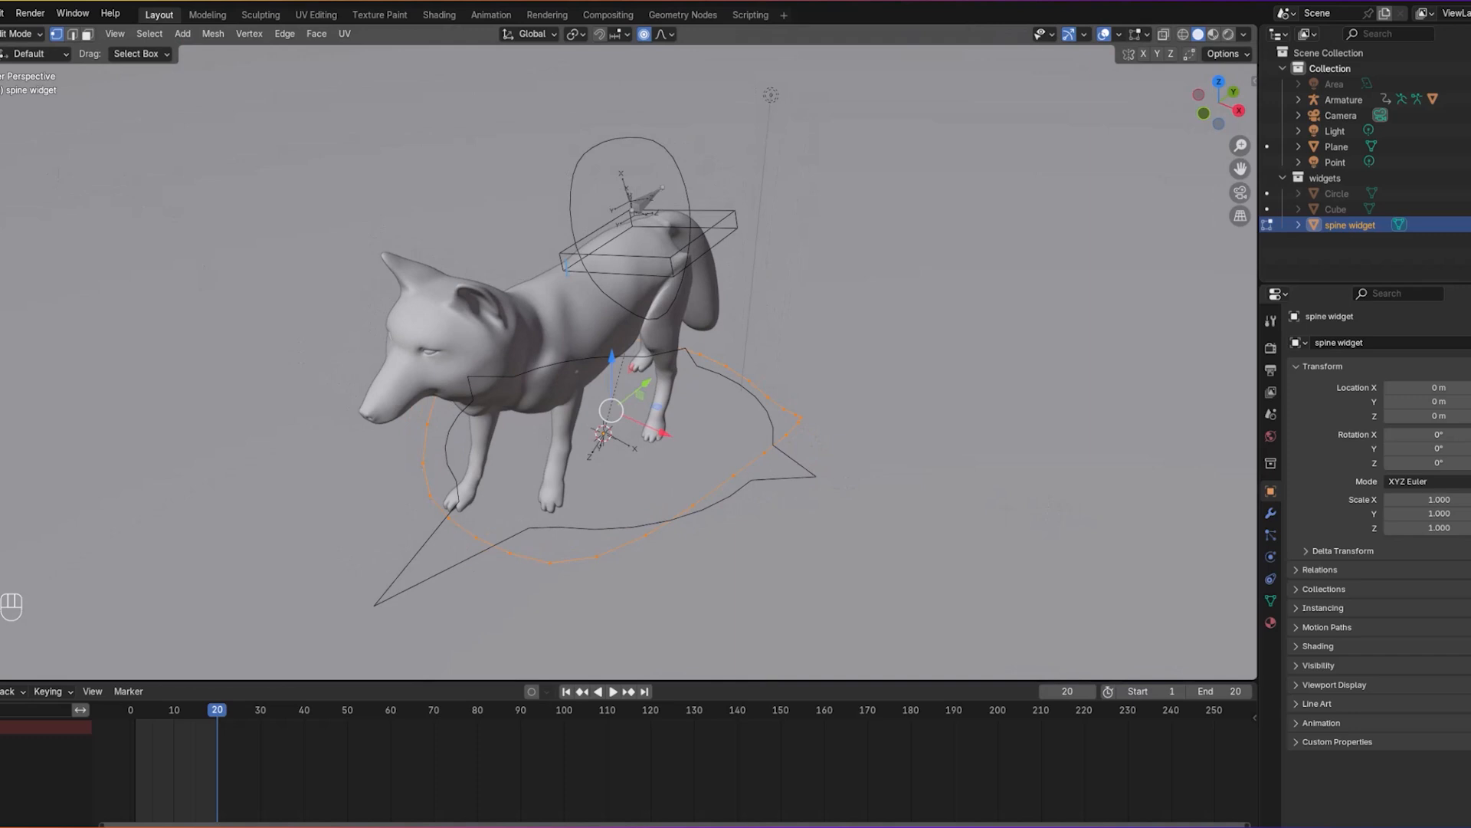
left_click_drag(612, 359, 573, 439)
key("ctrl+z")
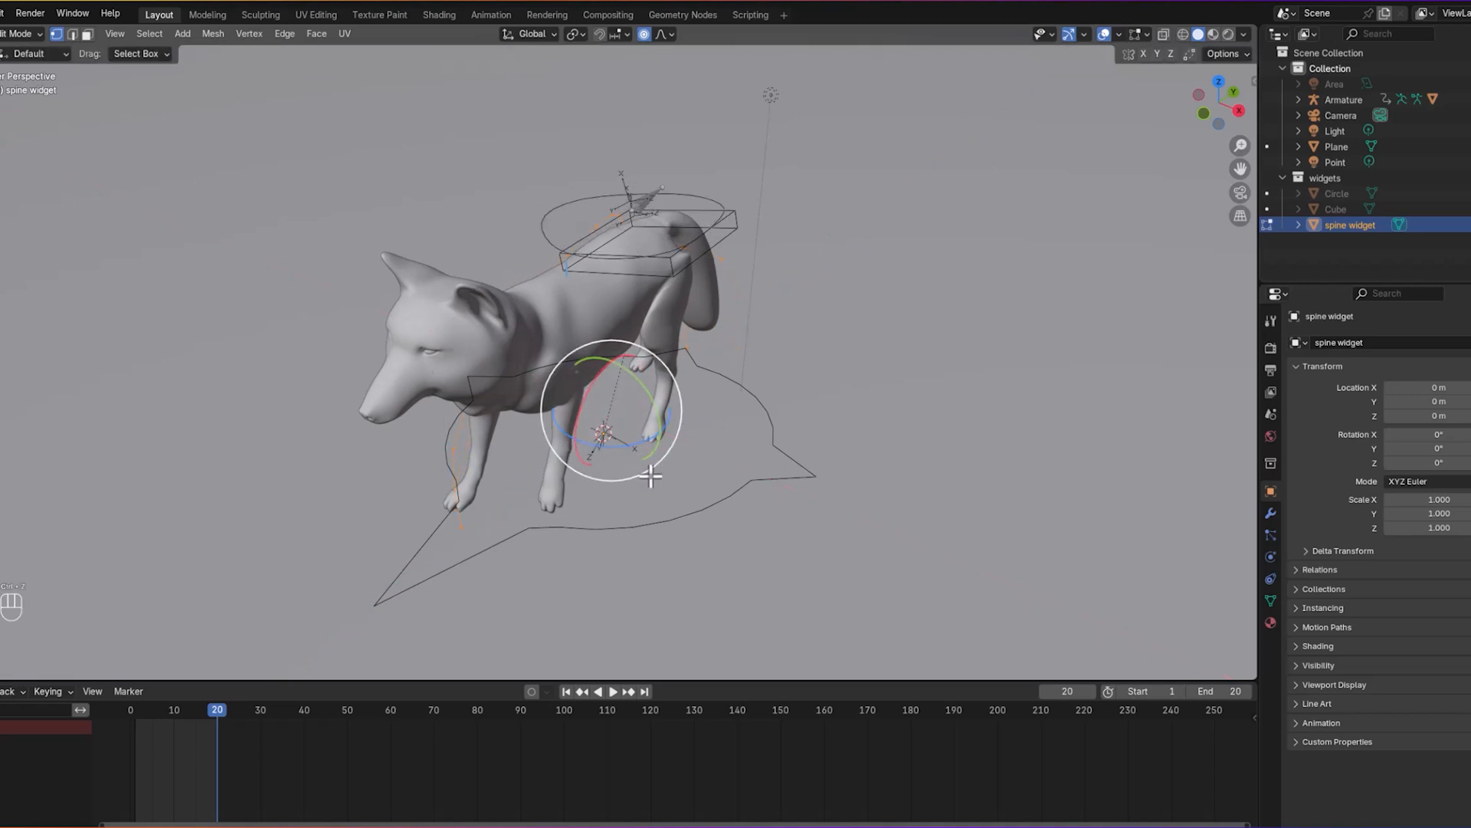
left_click_drag(650, 391, 651, 412)
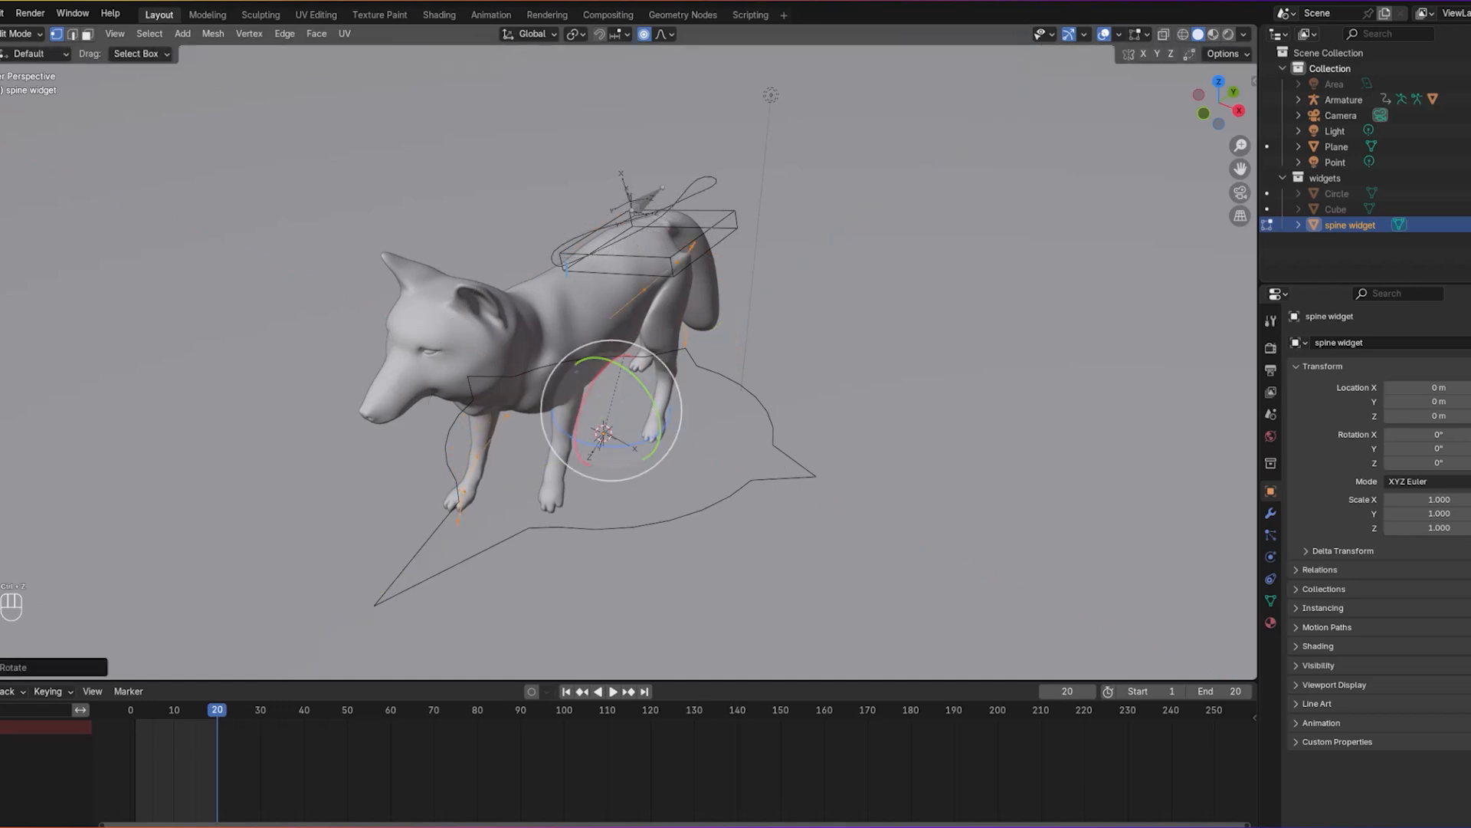
key("ctrl+z")
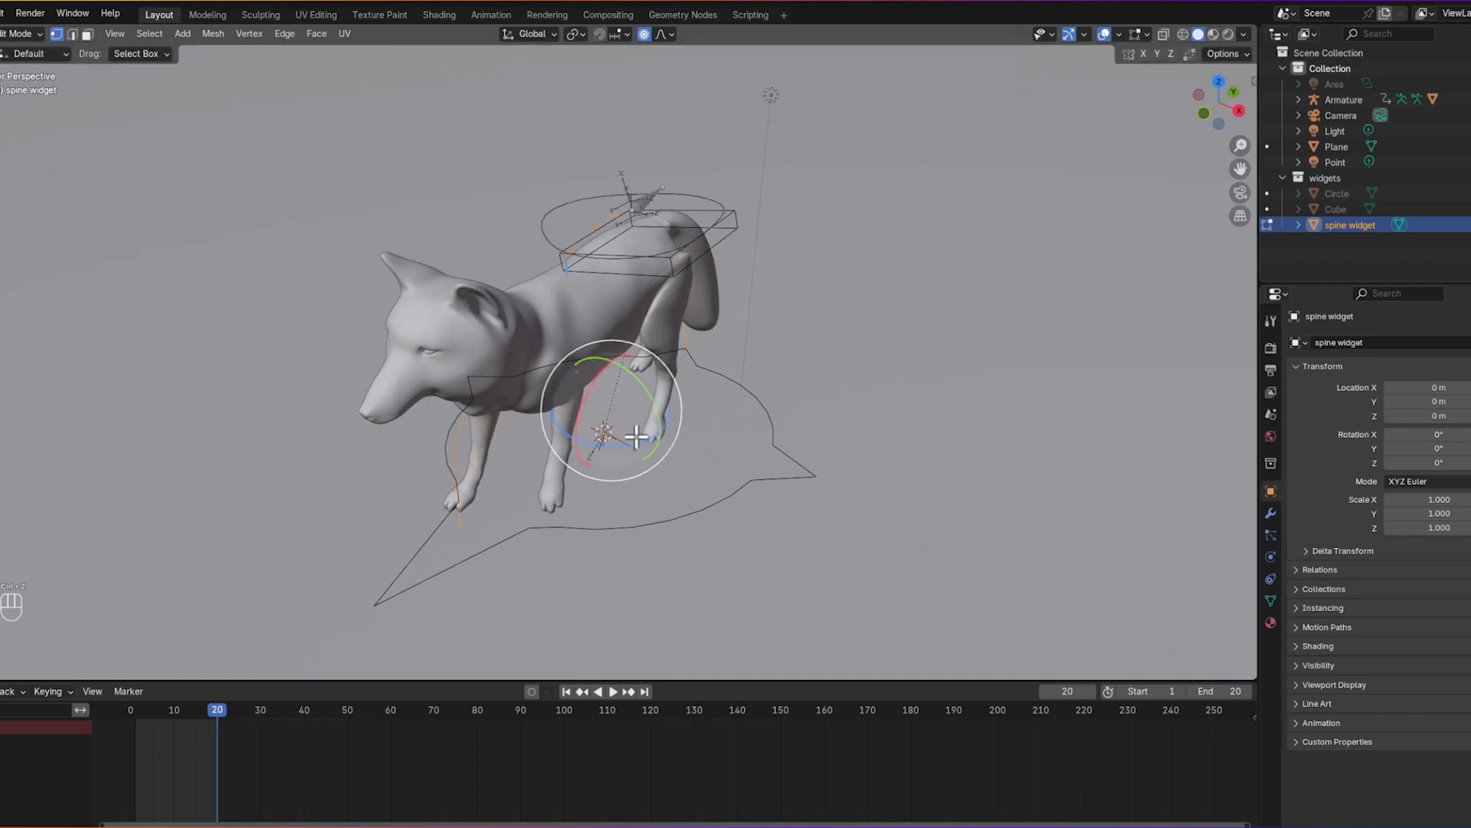
Step: Rotate the upright spine widget mesh about the vertical axis until it stands crosswise to the fox's body, and return to Object Mode
left_click_drag(642, 441, 871, 292)
middle_click_drag(871, 292, 829, 338)
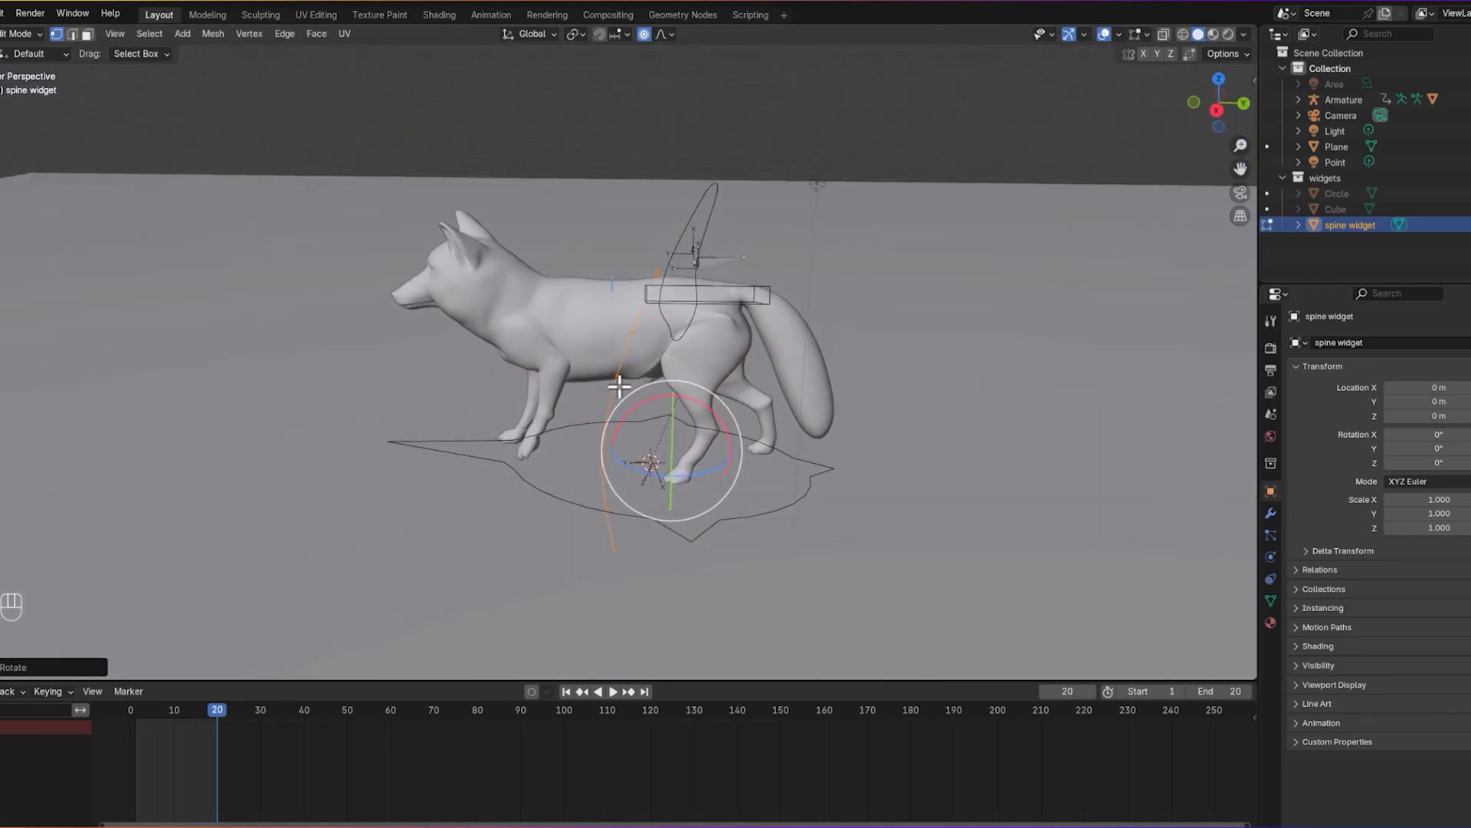
left_click(1, 150)
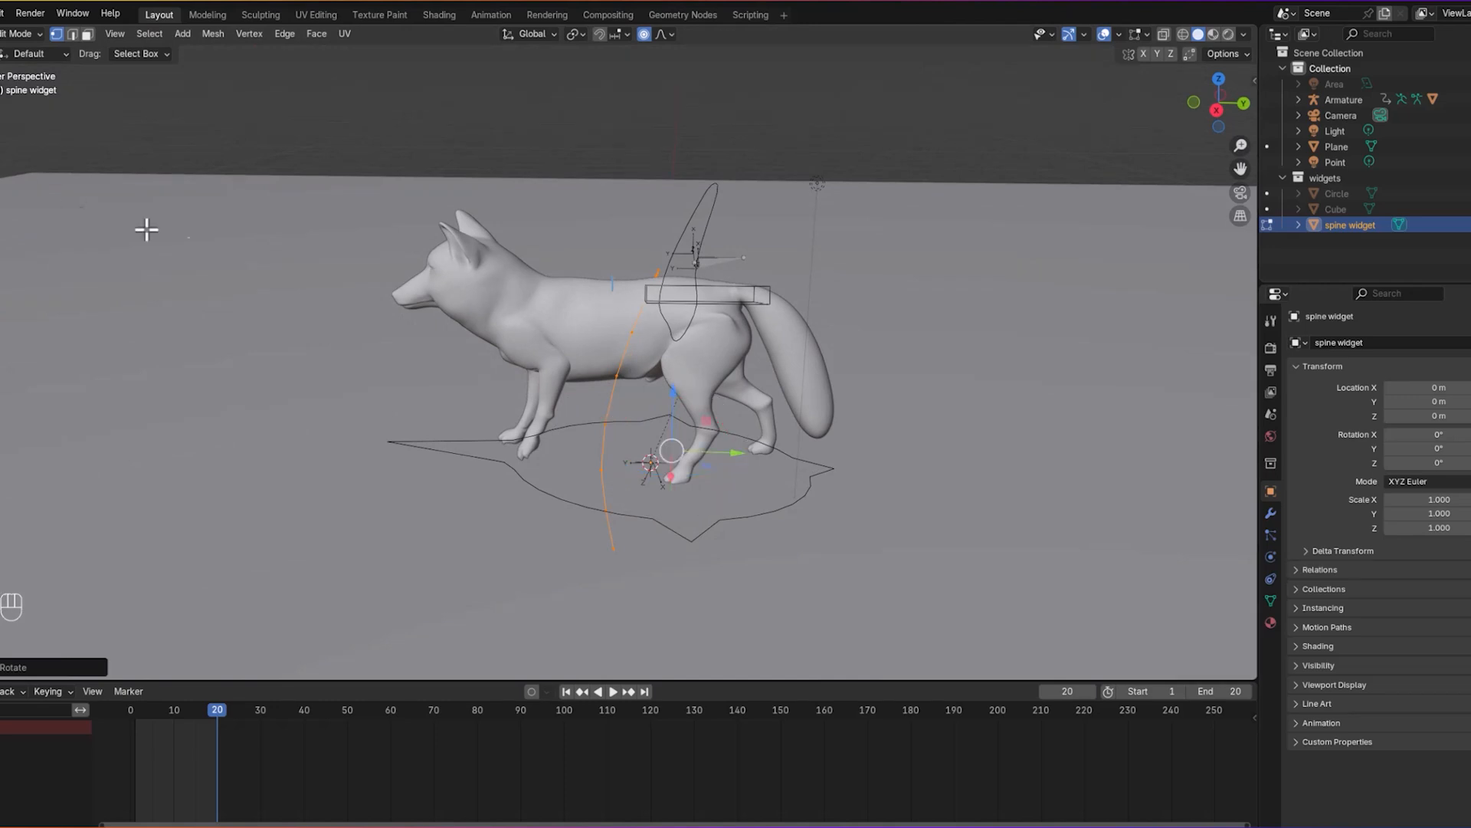
left_click(5, 38)
left_click(19, 52)
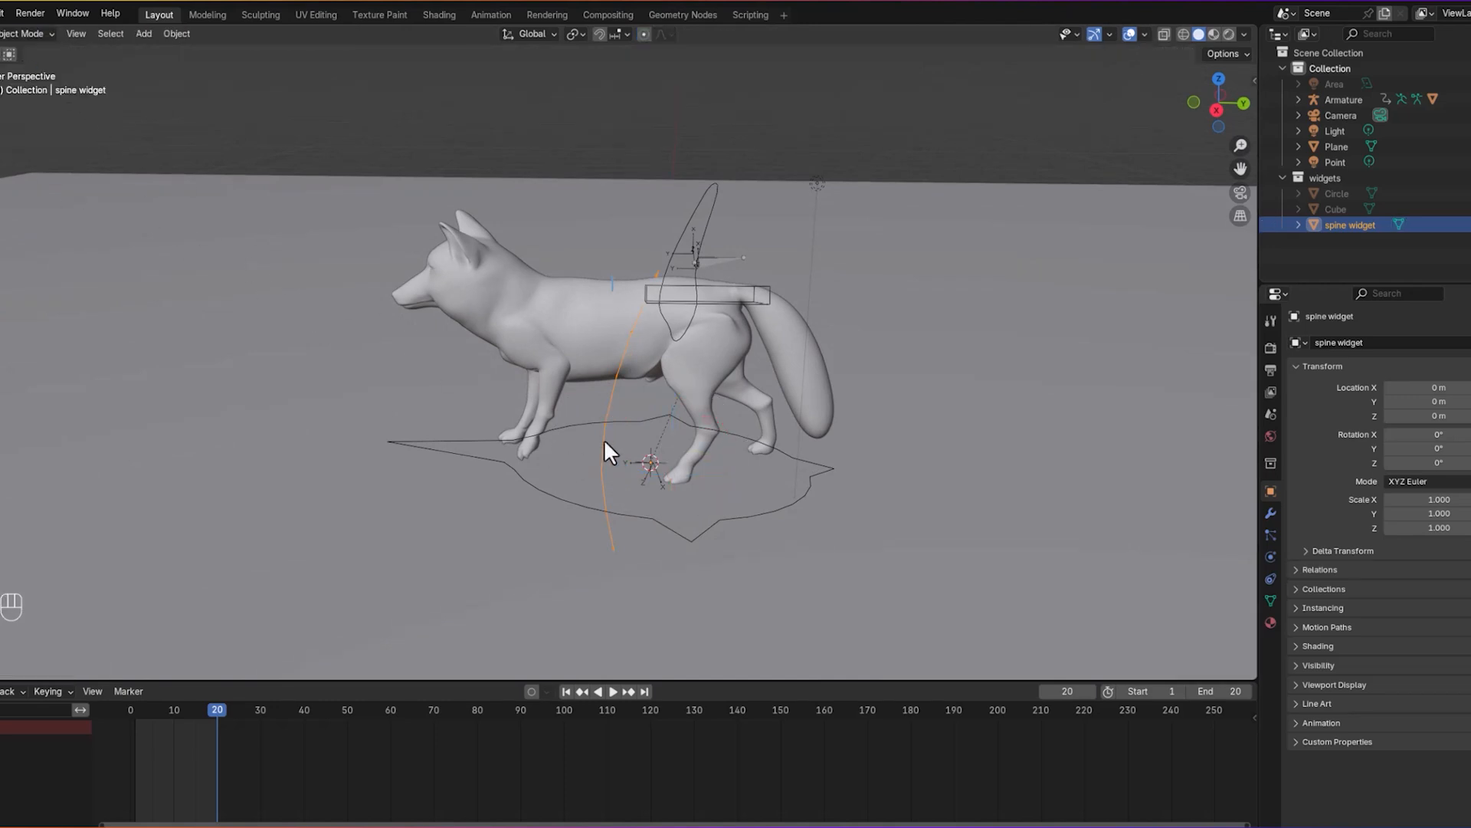
Step: Switch the fox's armature to Pose Mode and select the torso control bone
middle_click_drag(999, 347, 790, 282)
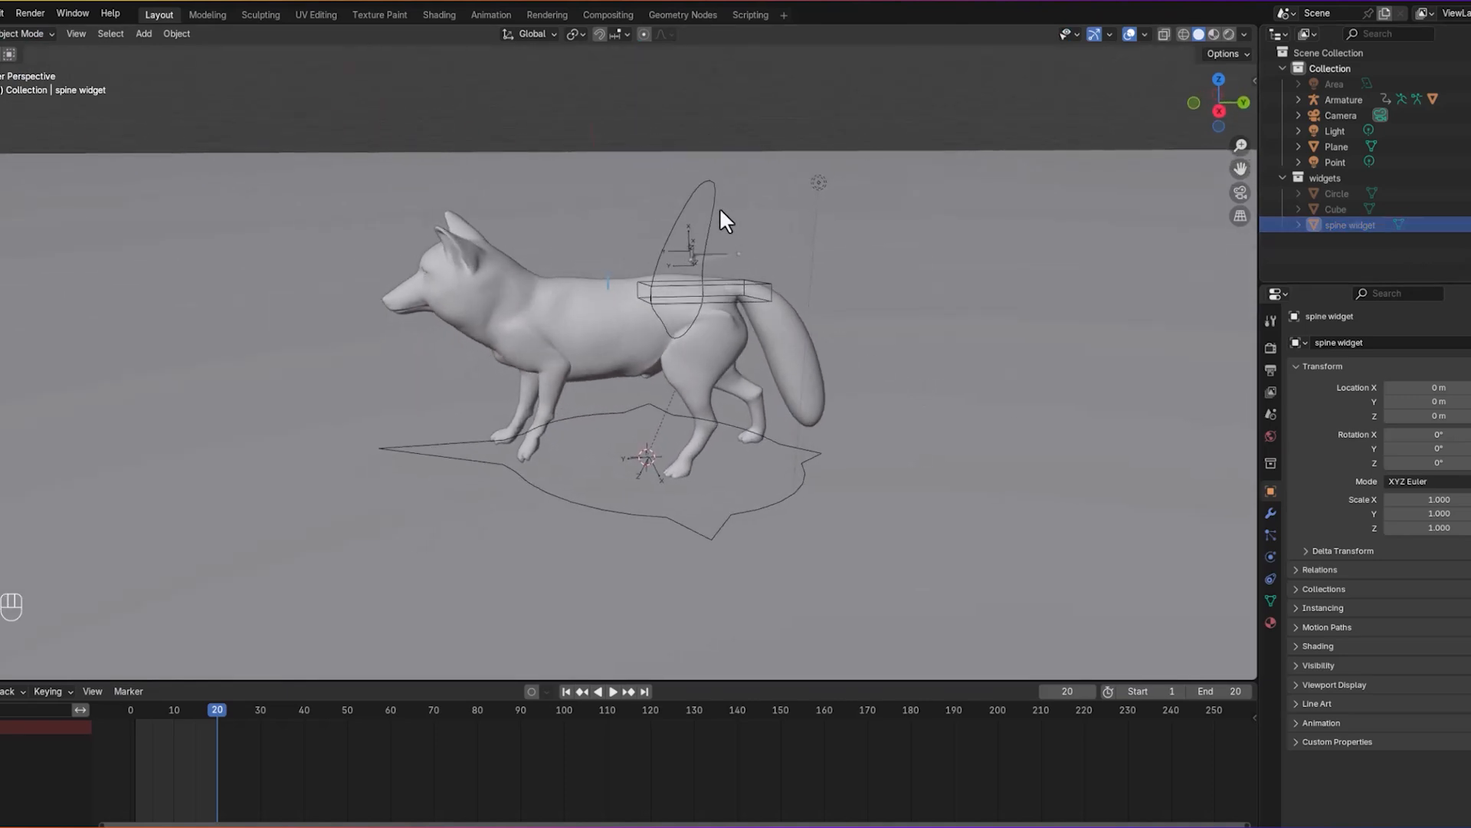
left_click(703, 237)
left_click(22, 34)
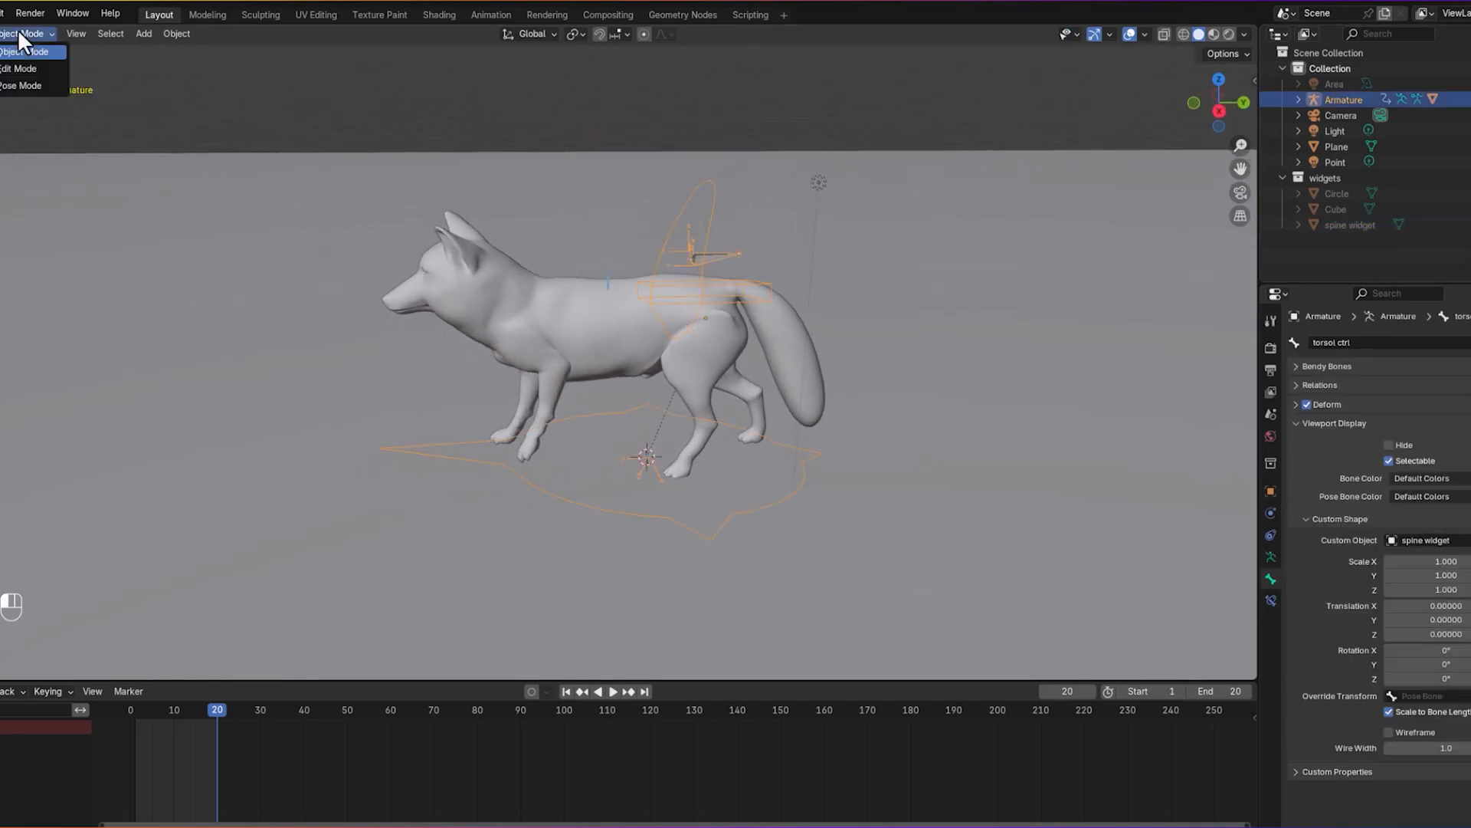
left_click(22, 86)
left_click(715, 229)
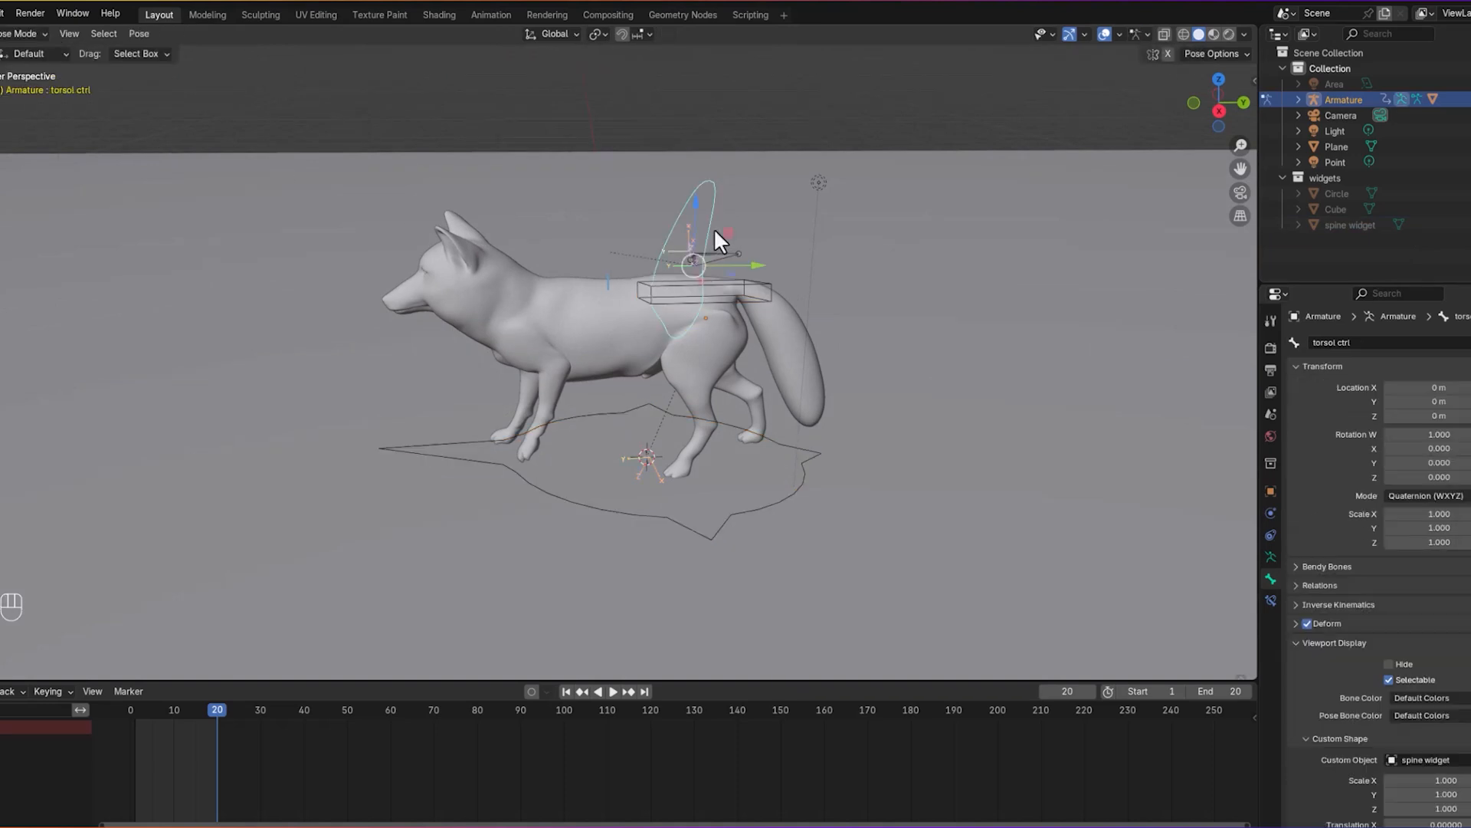
Step: Offset the torso control's custom shape around the fox's body with Translation X -0.27, Z -0.15 and a small positive Y
scroll(1312, 732, "down", 4)
scroll(1318, 729, "down", 3)
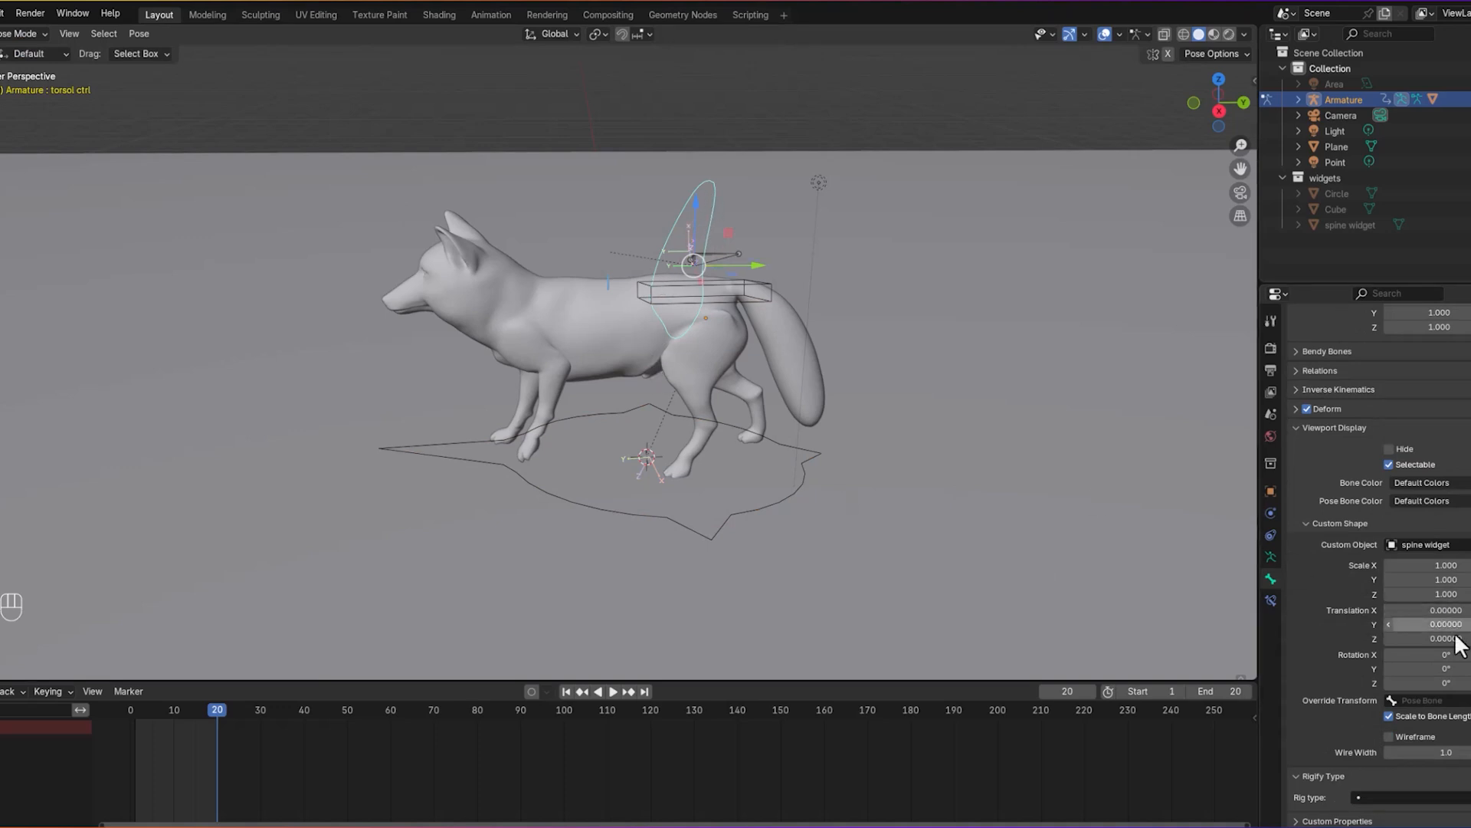
left_click_drag(1406, 638, 1445, 641)
key("ctrl+z")
mouse_move(1445, 624)
left_mouse_down()
mouse_move(1468, 624)
mouse_move(1427, 624)
mouse_move(1456, 610)
mouse_move(1424, 610)
left_mouse_up()
middle_click_drag(982, 541, 1125, 523)
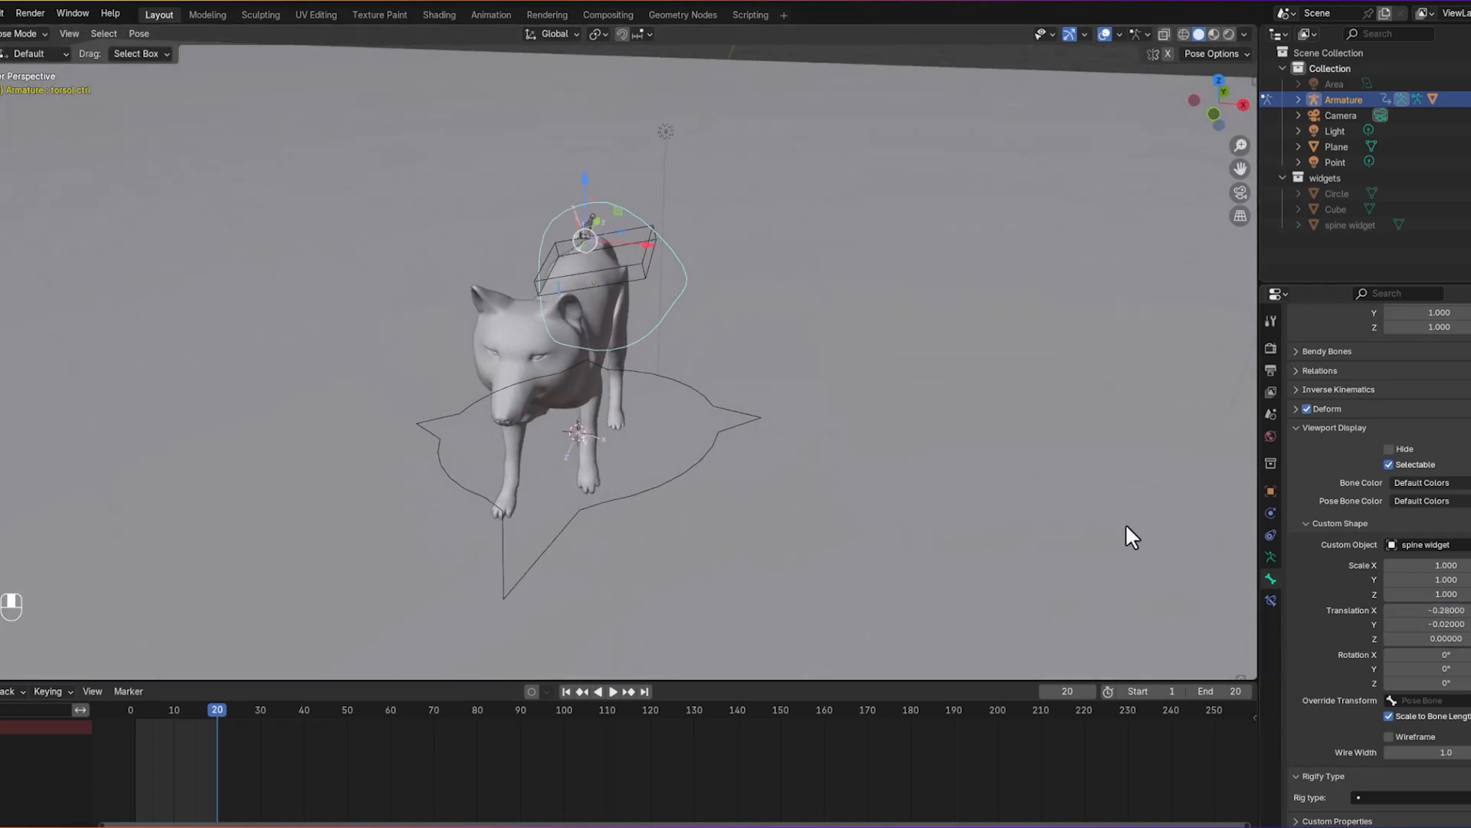
mouse_move(1414, 623)
left_mouse_down()
mouse_move(1379, 624)
mouse_move(1418, 638)
mouse_move(1389, 639)
left_mouse_up()
middle_click_drag(1214, 603, 812, 492)
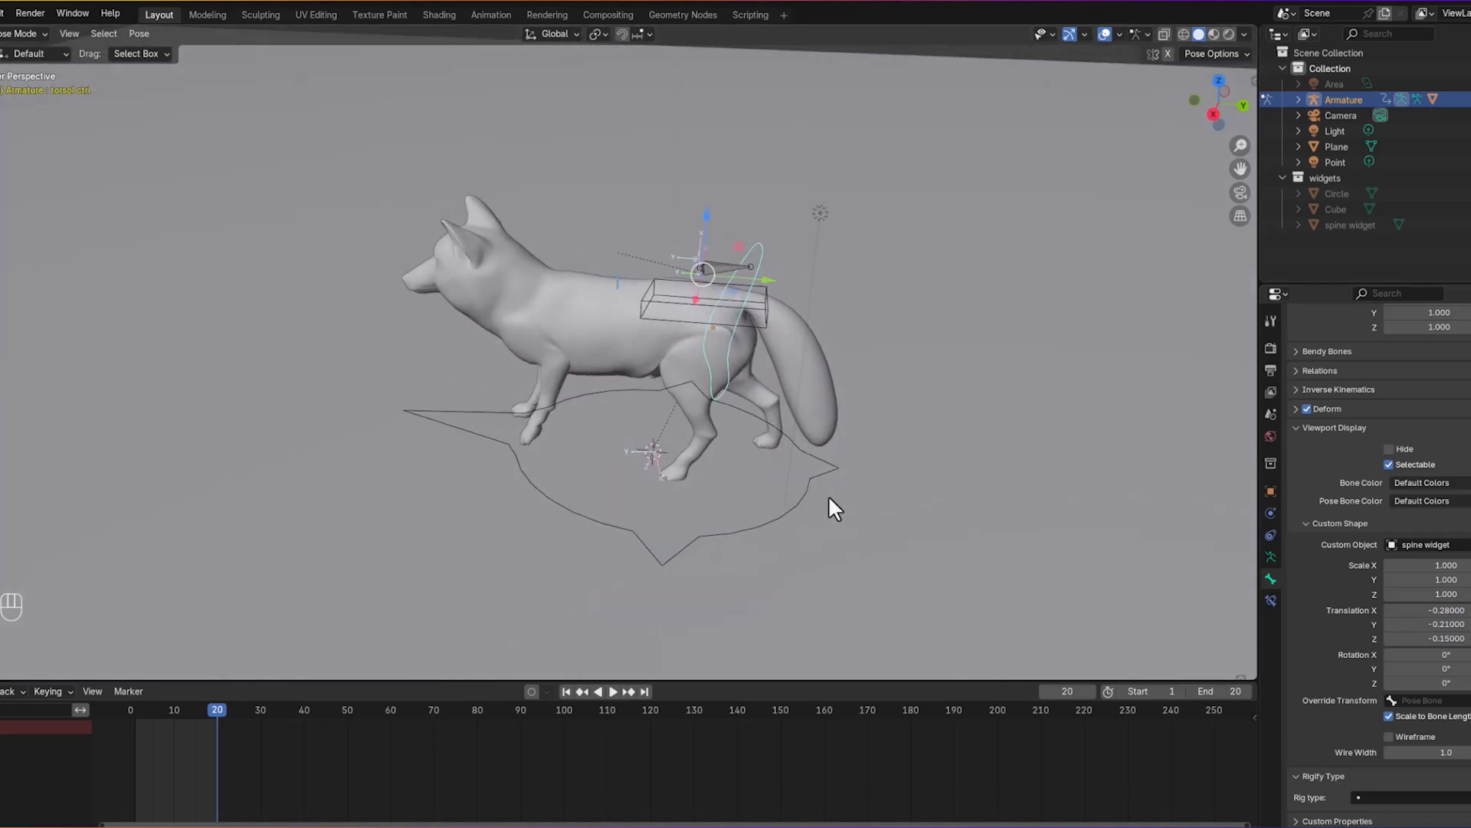
left_click_drag(1423, 610, 1449, 624)
middle_click_drag(1111, 546, 1148, 509)
Step: Scale the torso control's custom shape to 0.8 on X, Y and Z
double_click(1425, 565)
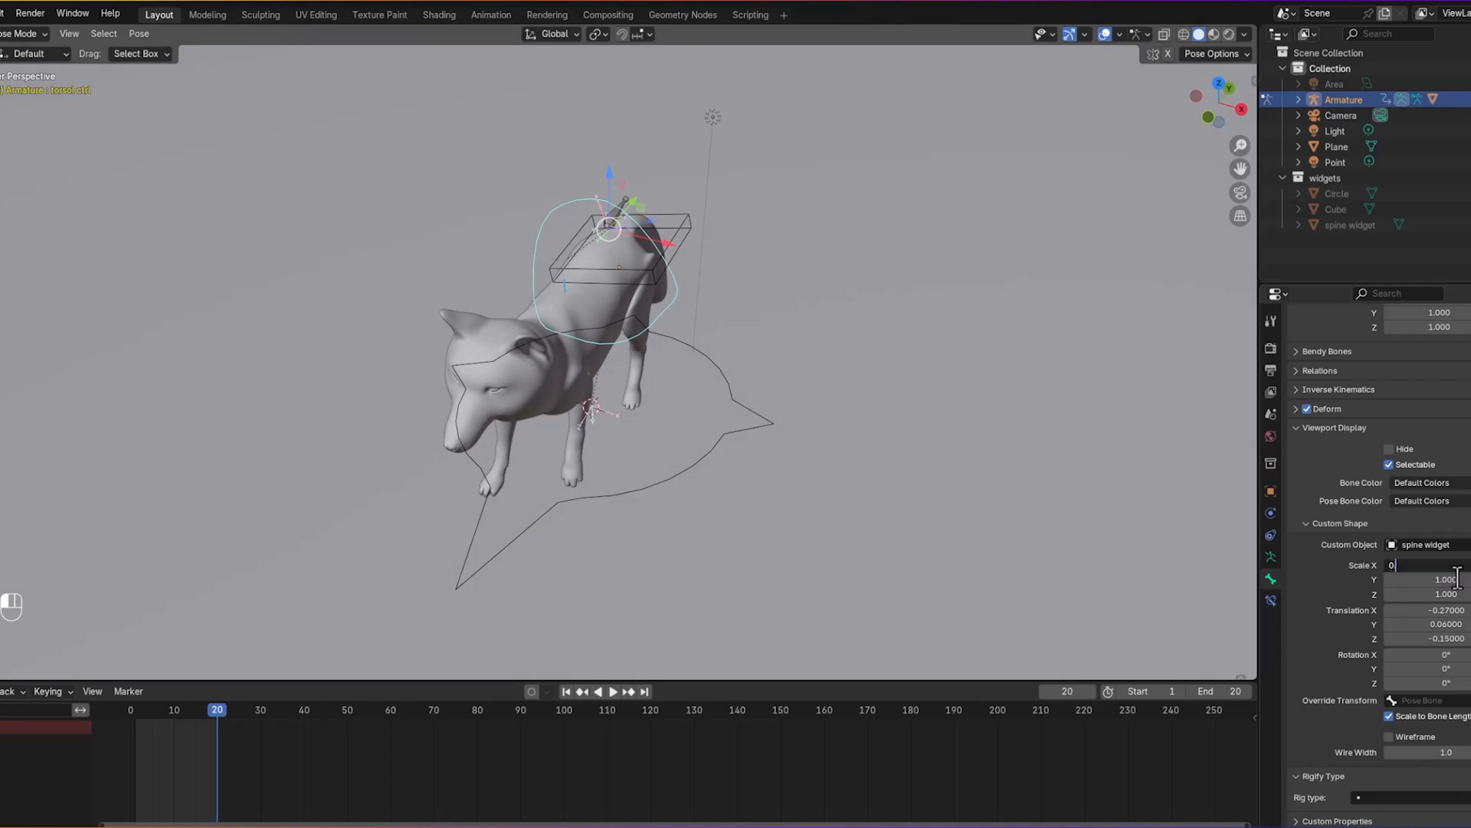
key("Return")
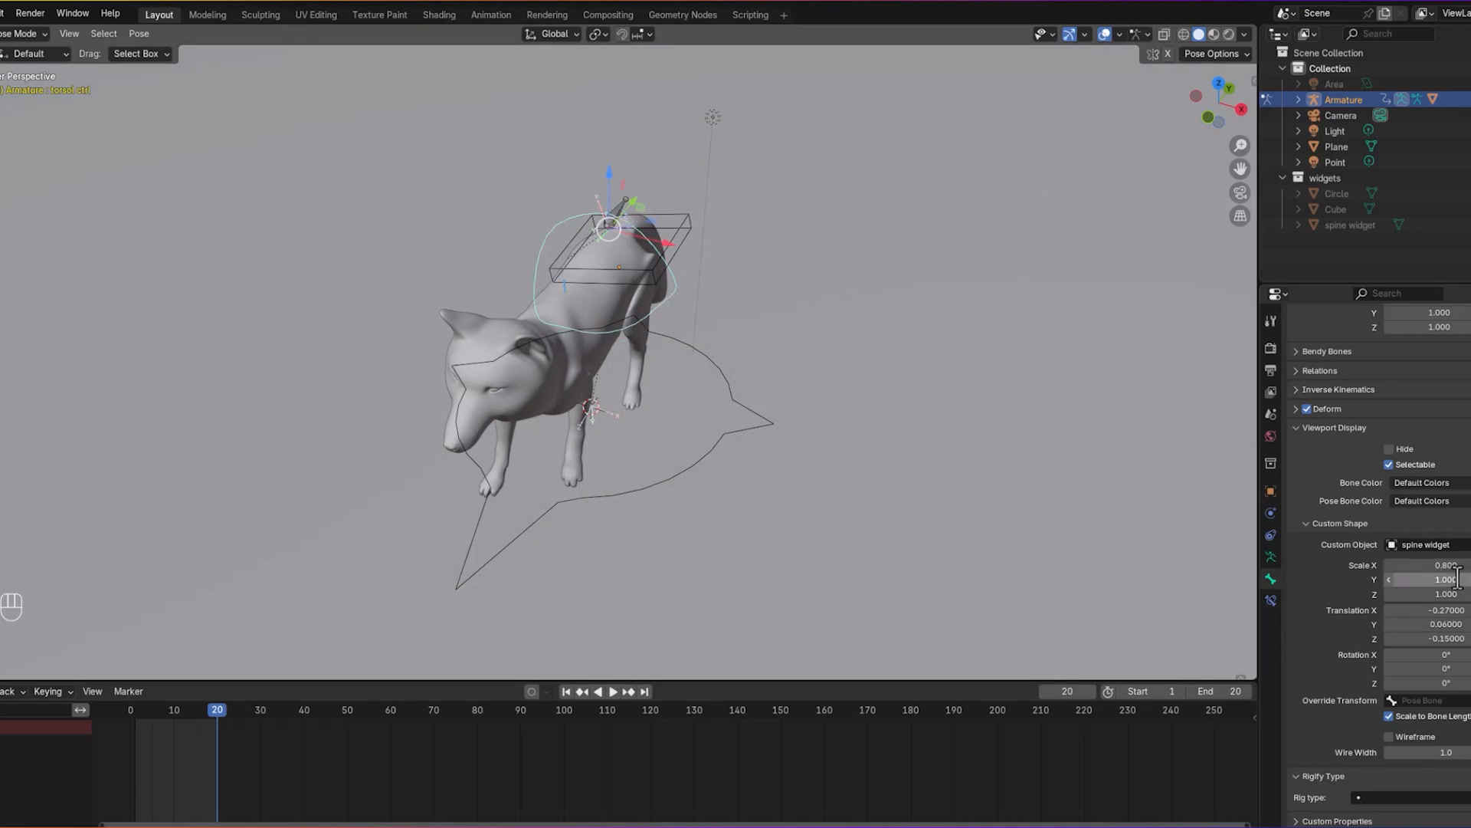
double_click(1441, 580)
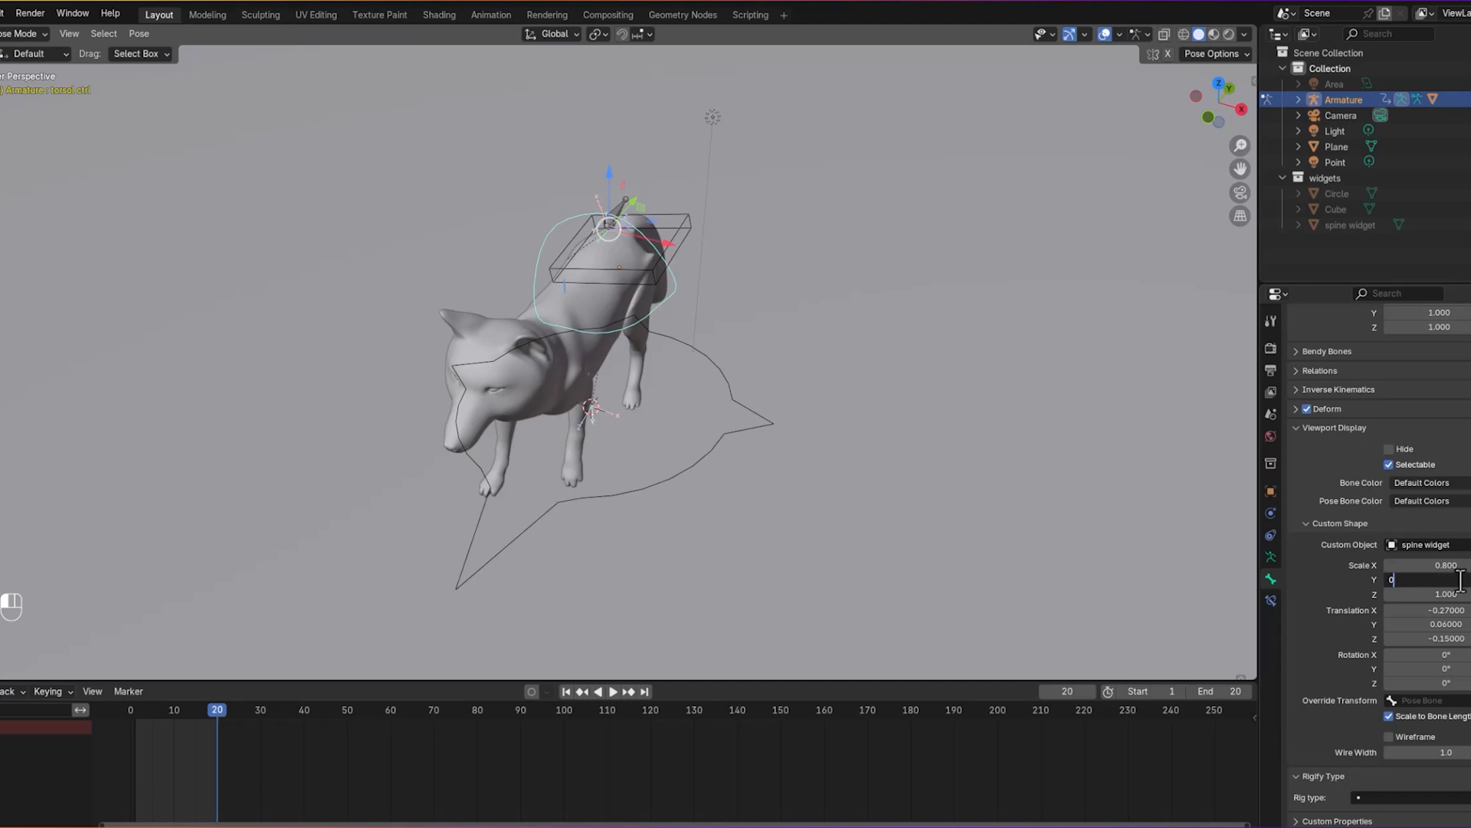
type("0.8")
double_click(1457, 594)
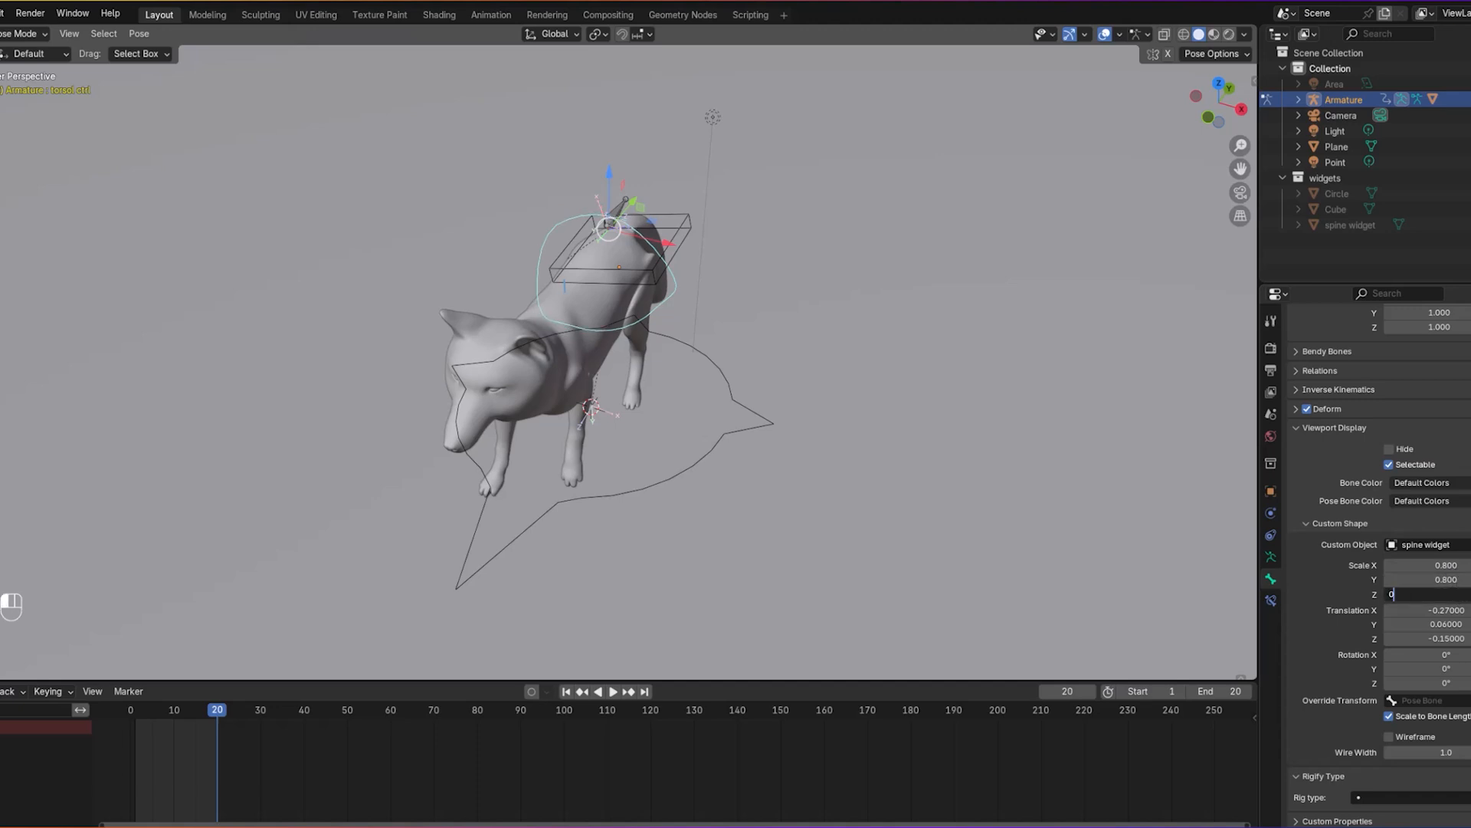
type("0.8")
key("Return")
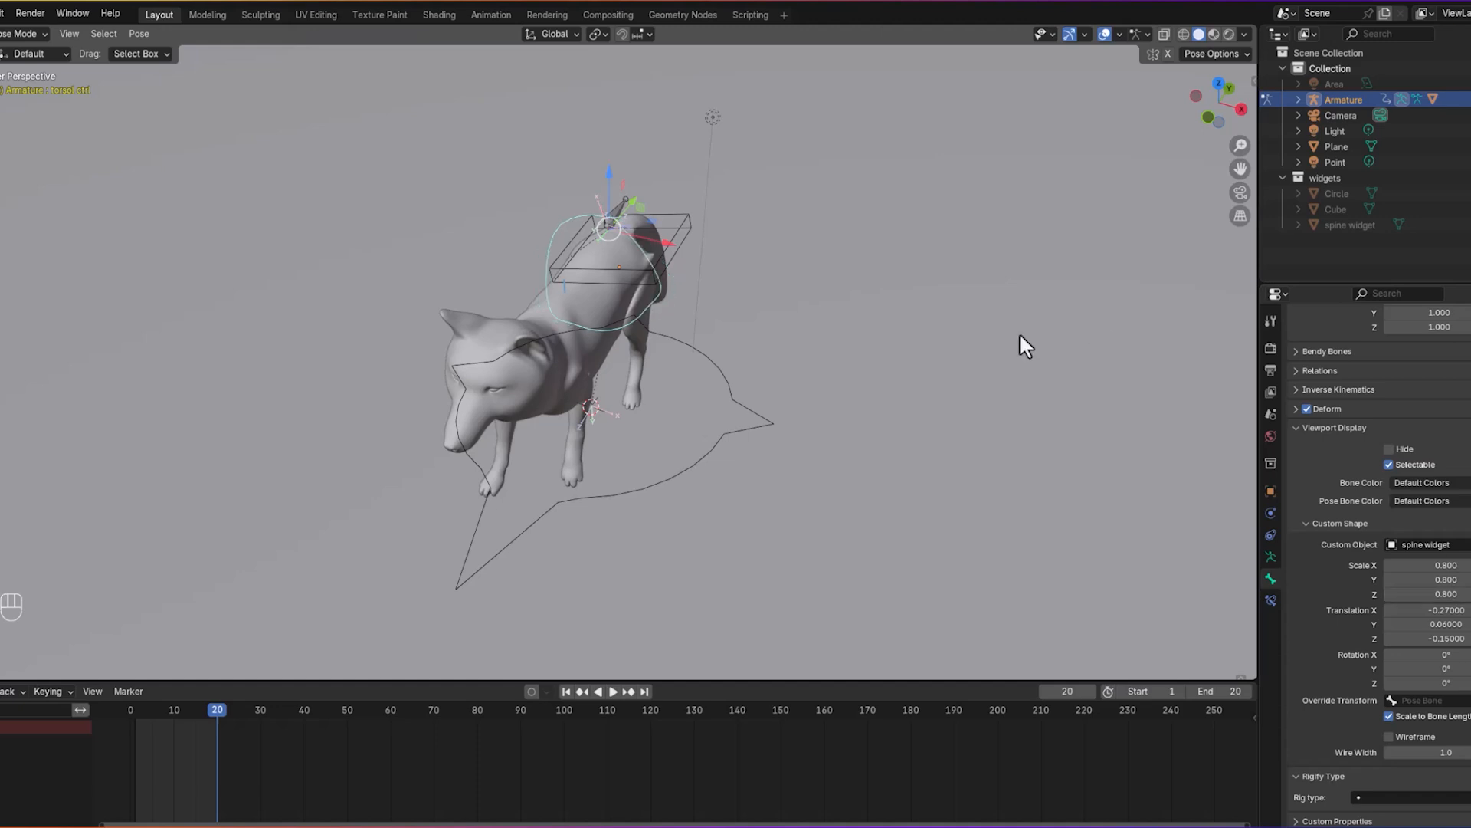
Step: Try rotating the torso control bone to test the fox's upper body
middle_click_drag(783, 186, 654, 158)
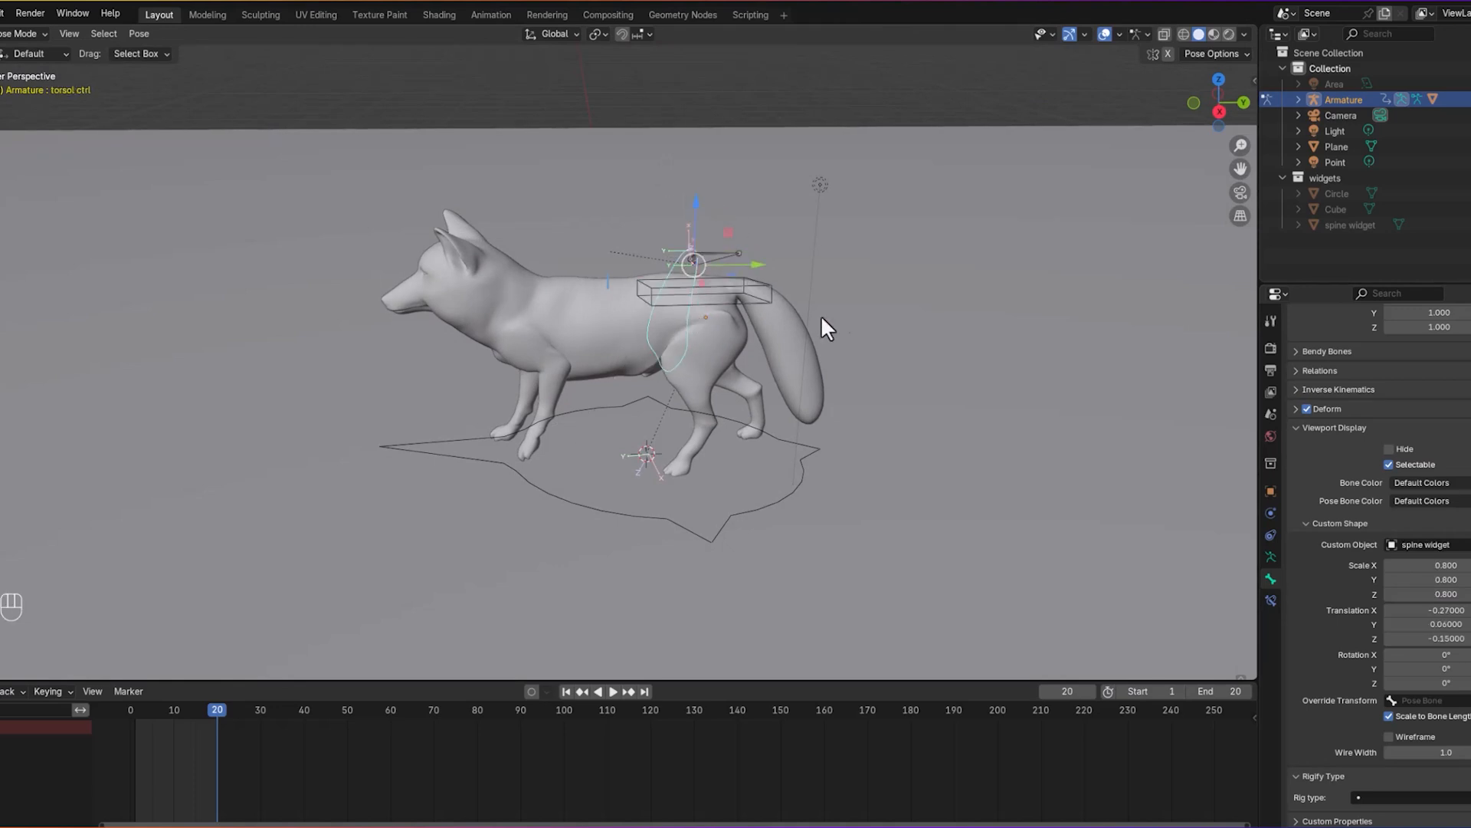
mouse_move(887, 265)
middle_mouse_down()
mouse_move(901, 256)
mouse_move(886, 260)
middle_mouse_up()
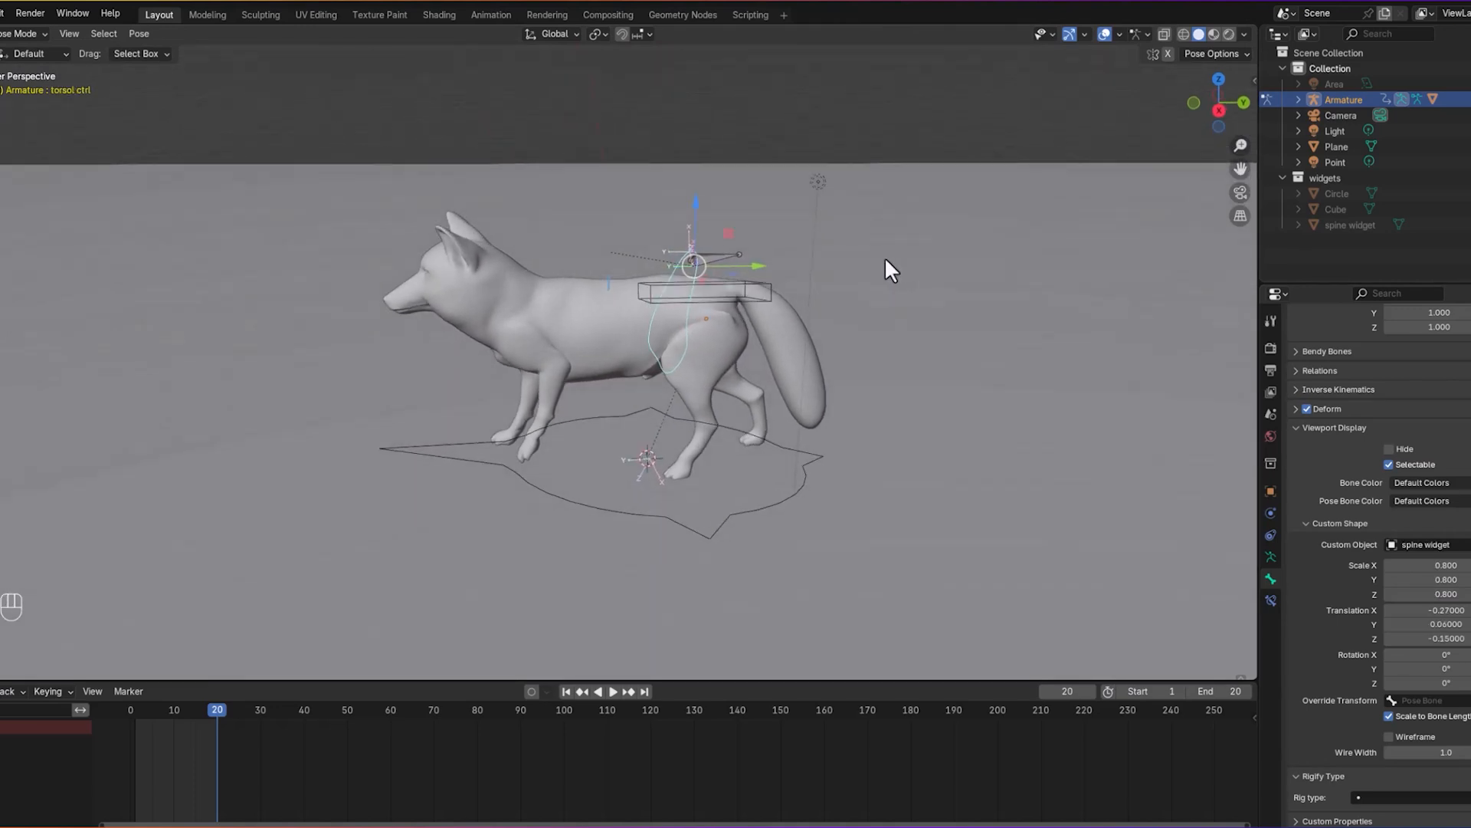
key("r")
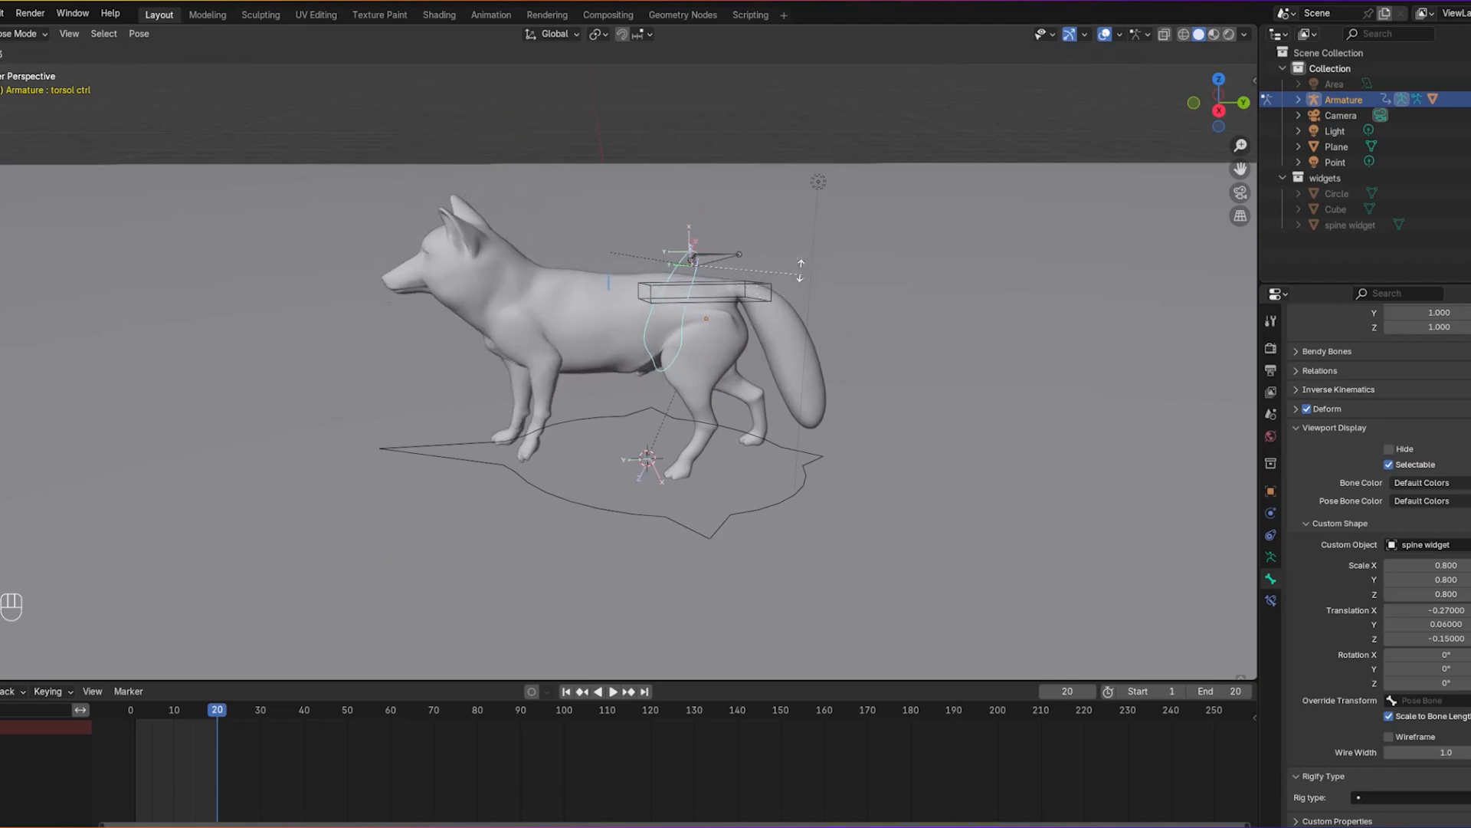
left_click(792, 259)
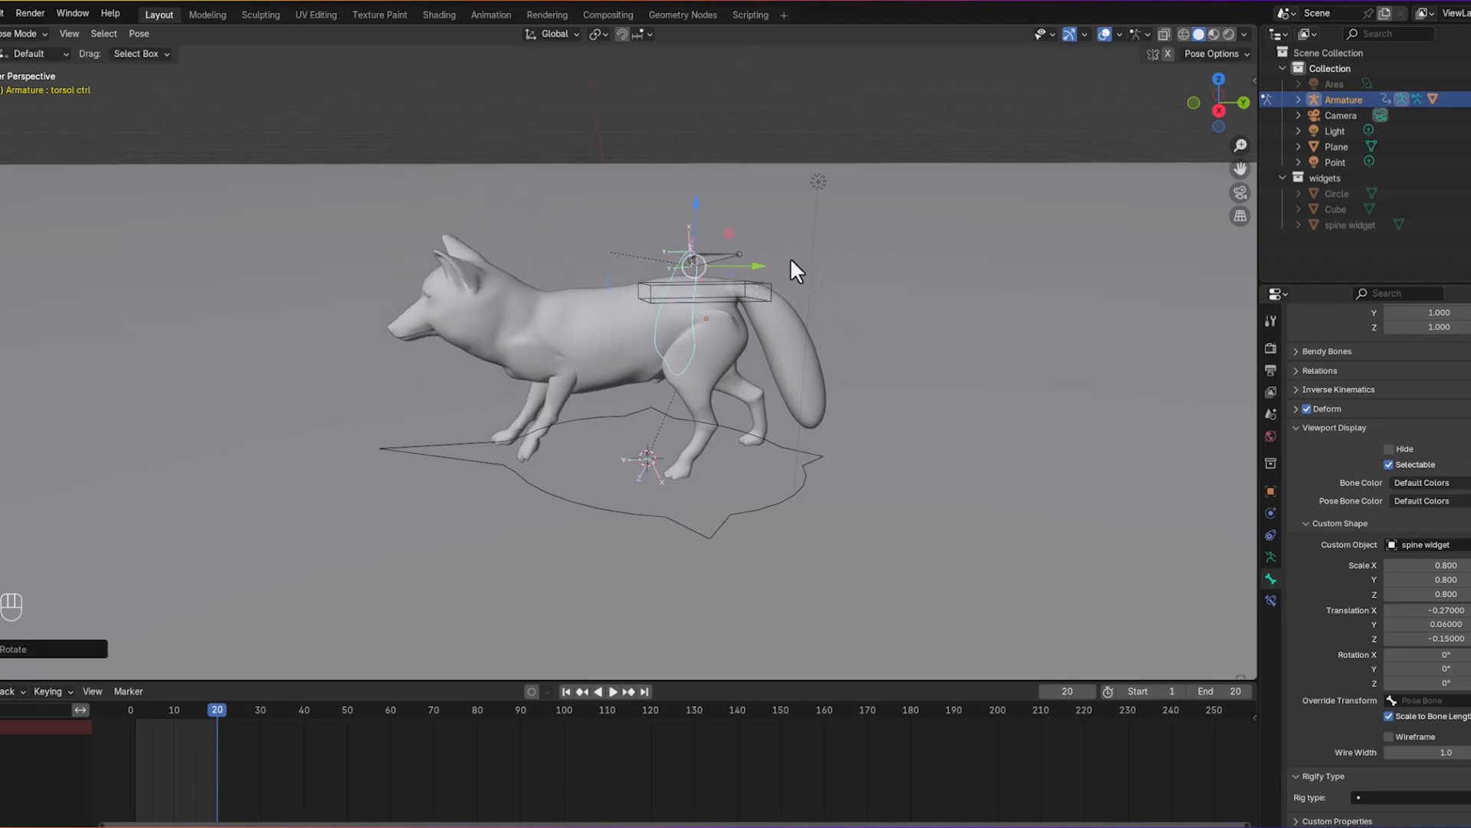
Step: Raise the cog control bone about 0.14 m along the Z axis
left_click(744, 289)
key("g")
key("z")
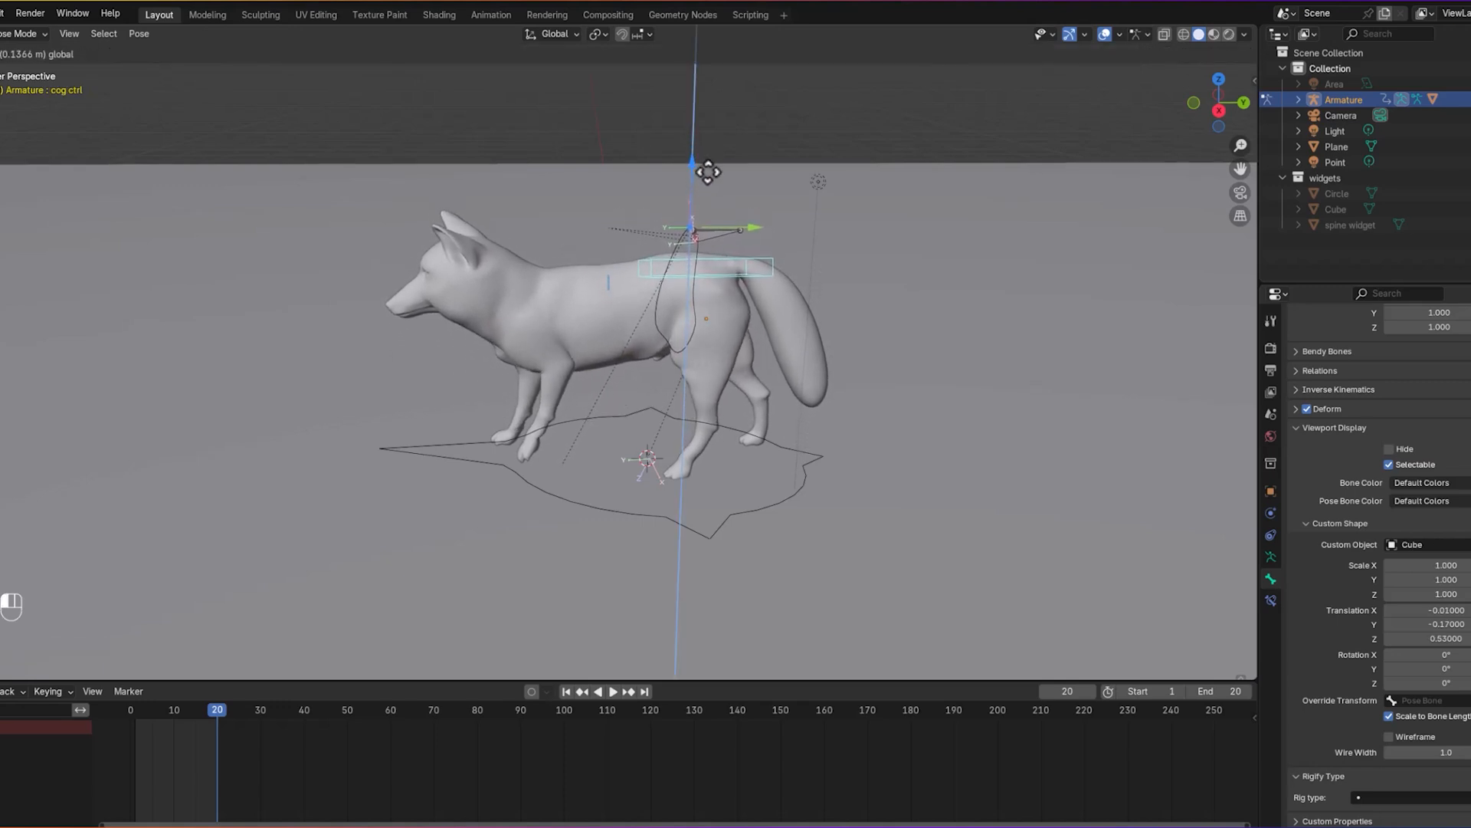
left_click(707, 172)
Step: Try rotating the hip control bone to test the fox's hindquarters
left_click(722, 225)
mouse_move(885, 255)
middle_mouse_down()
mouse_move(959, 254)
mouse_move(808, 255)
mouse_move(877, 273)
middle_mouse_up()
key("r")
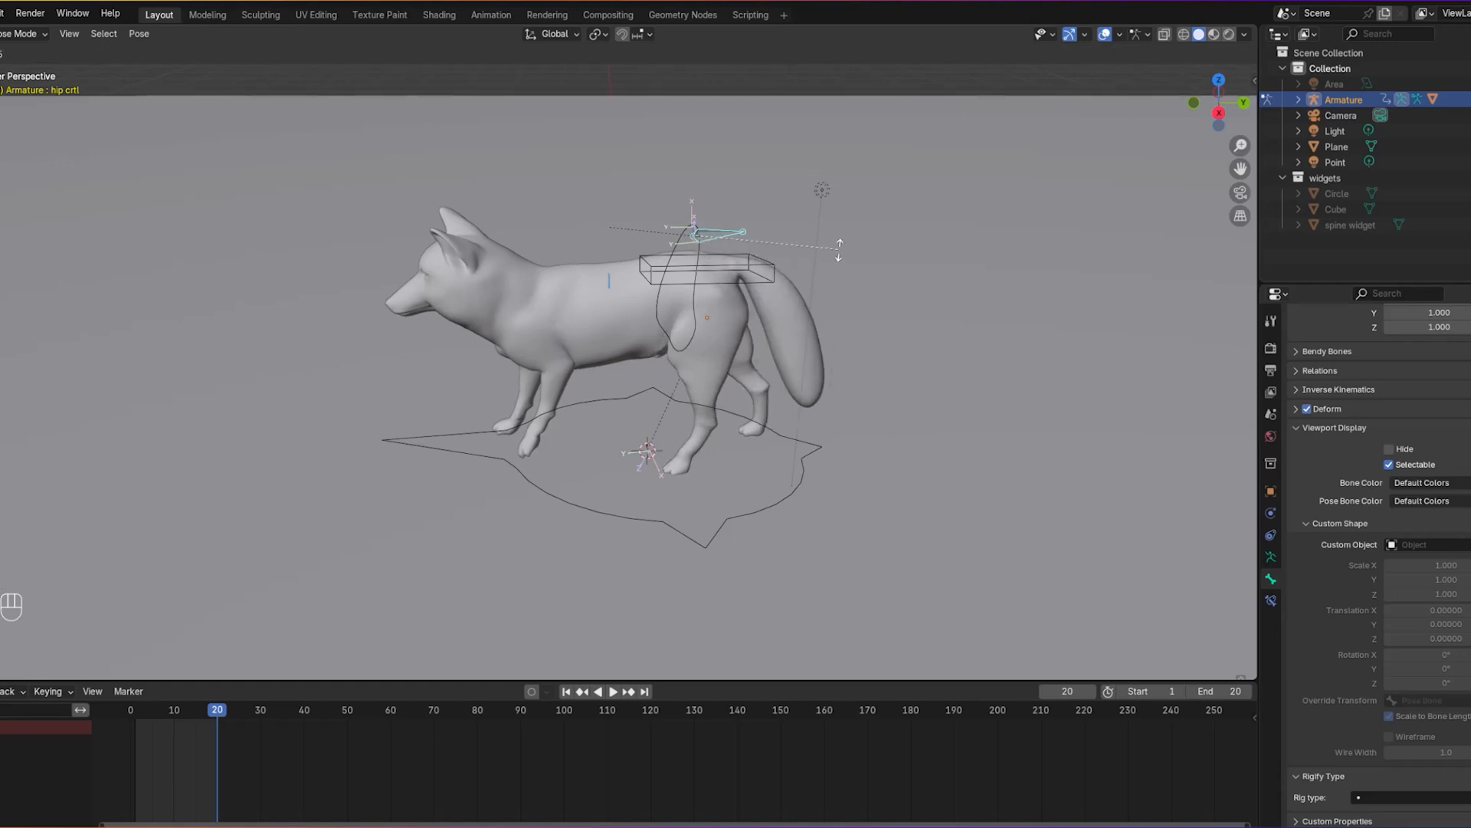
left_click(842, 278)
middle_click_drag(769, 225, 832, 242)
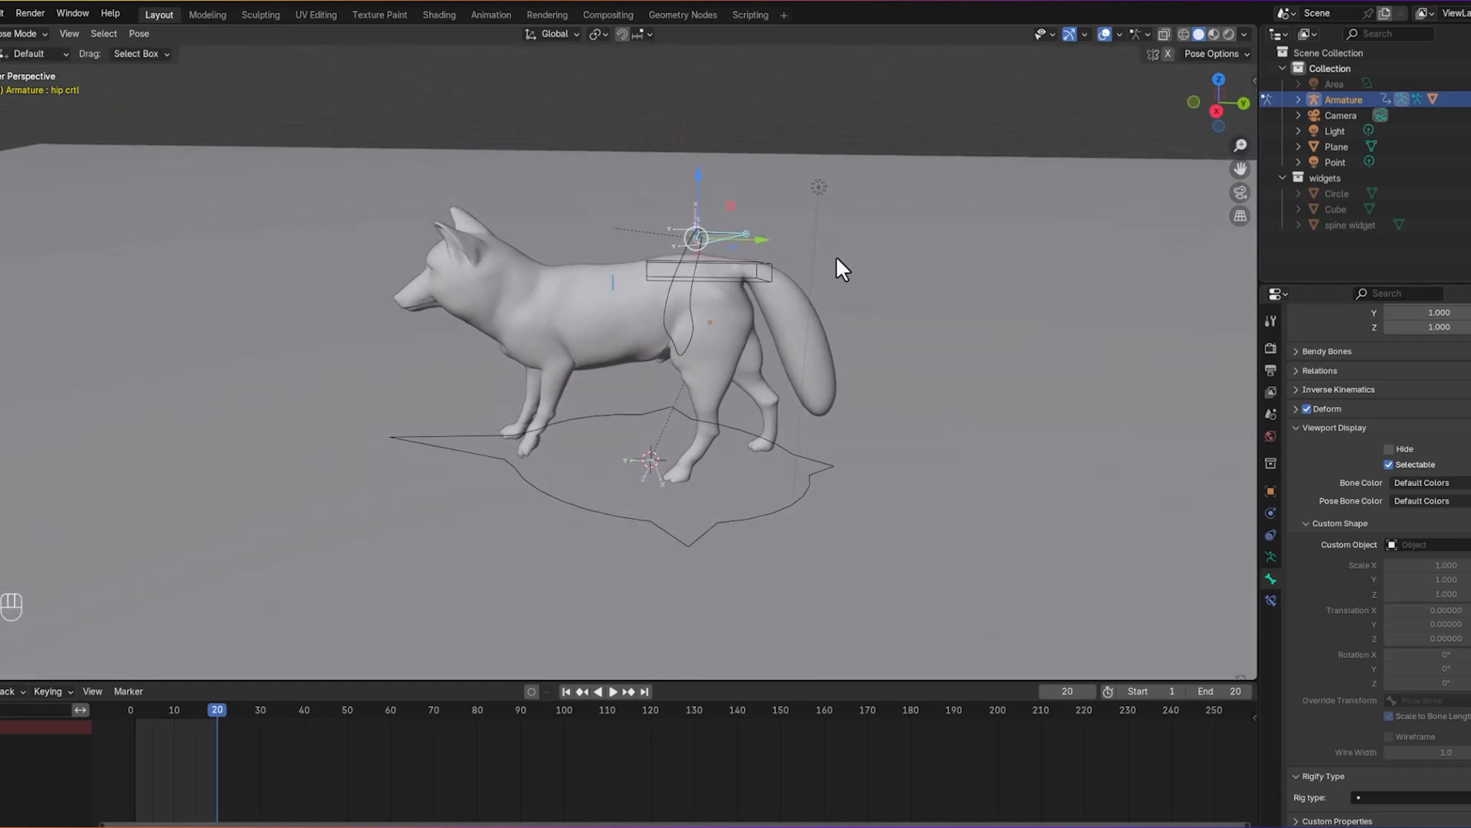
Step: Return to Object Mode and add a mesh circle at the 3D cursor beneath the fox
left_click(28, 35)
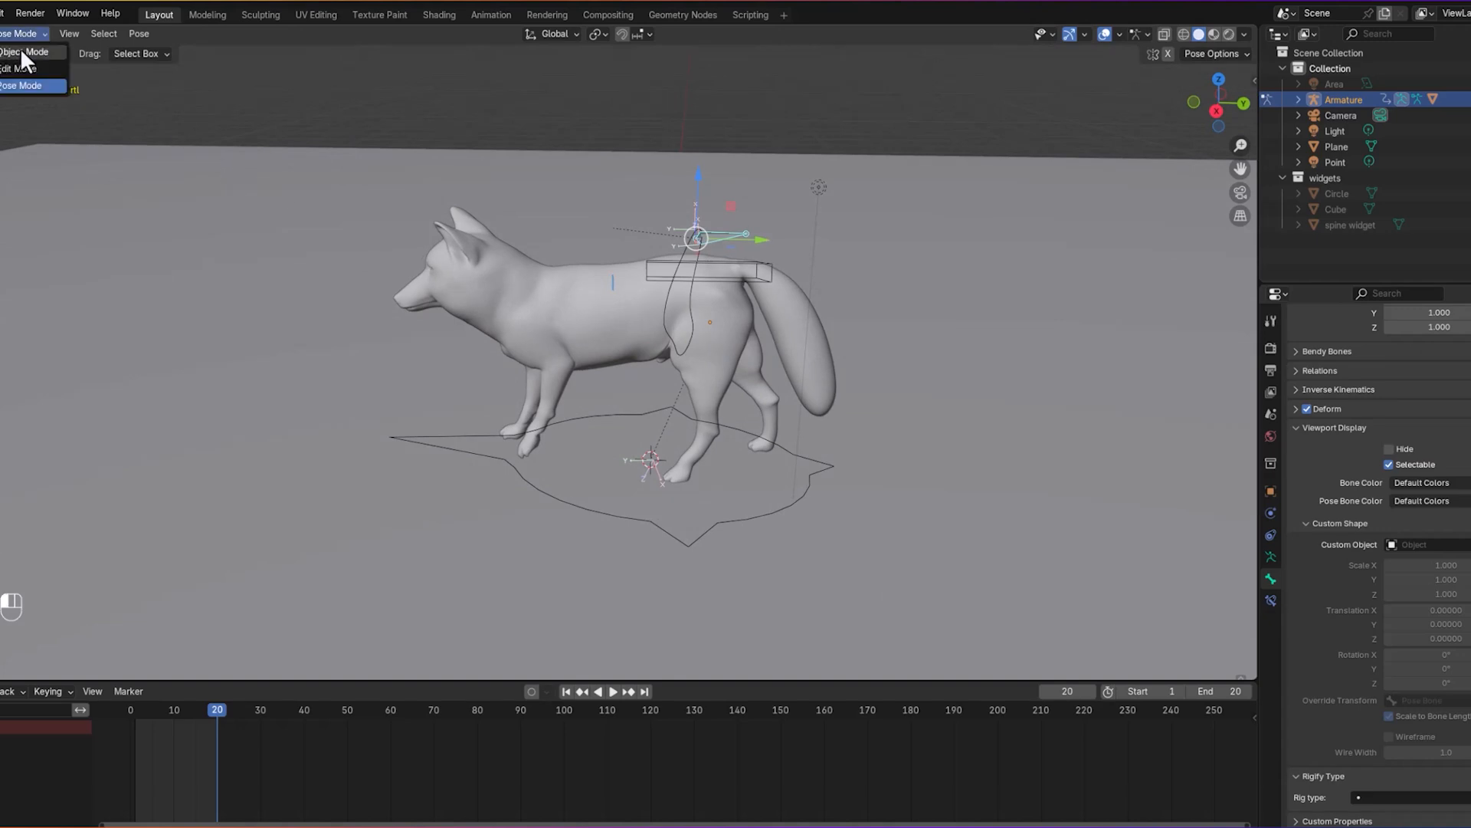
left_click(22, 53)
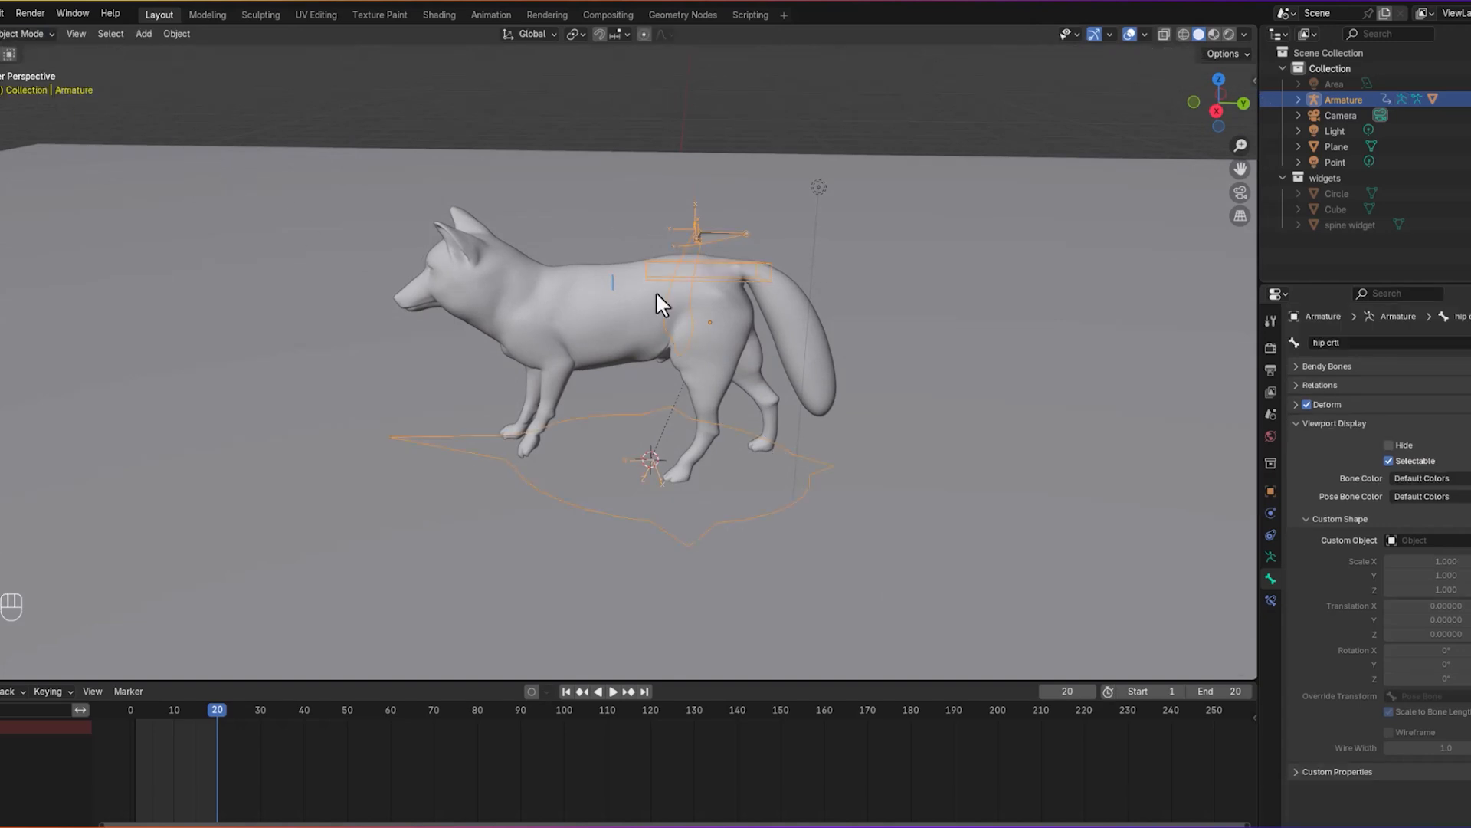
left_click(894, 272)
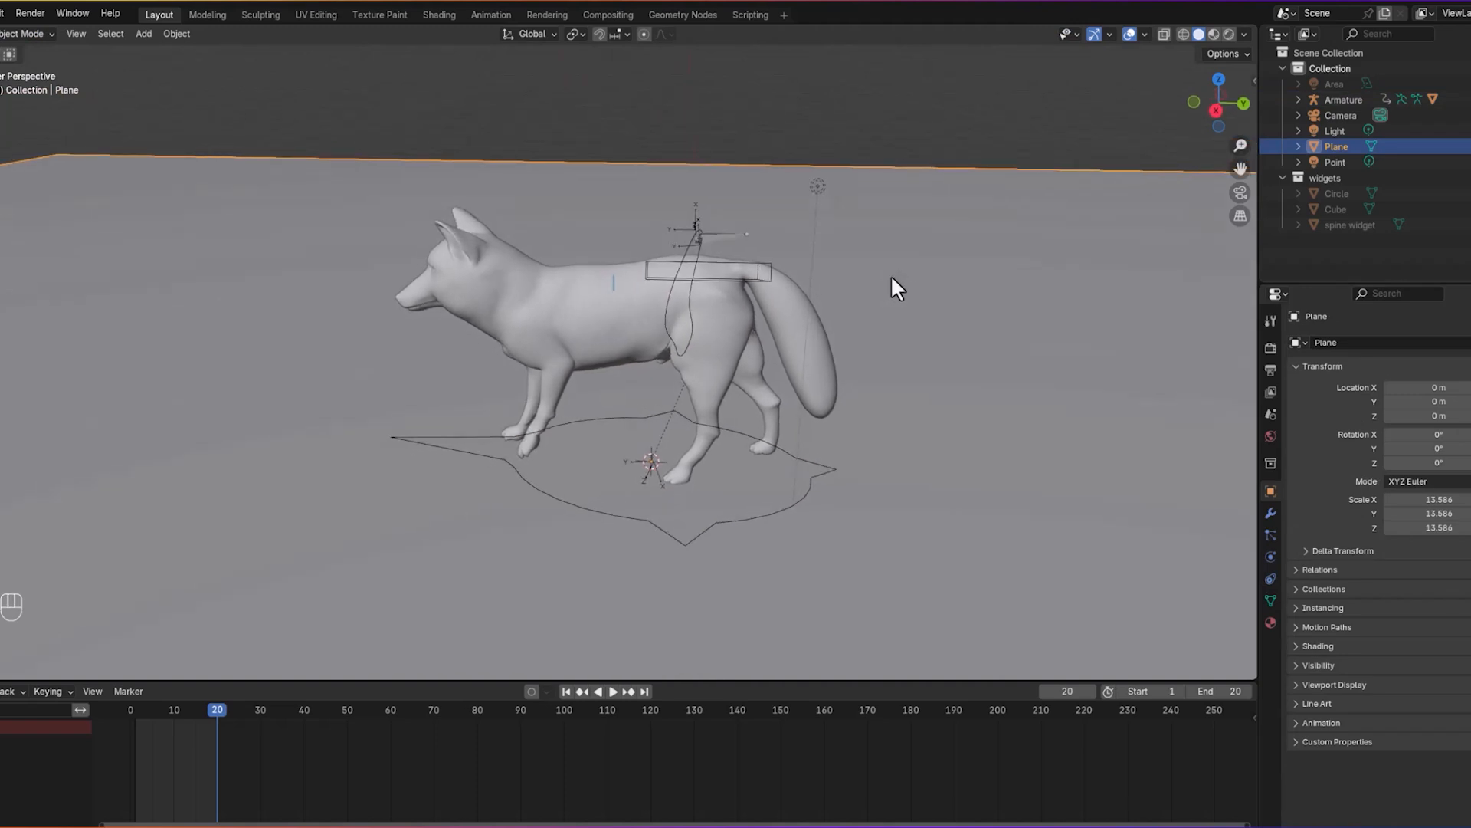
middle_click_drag(899, 278, 908, 278)
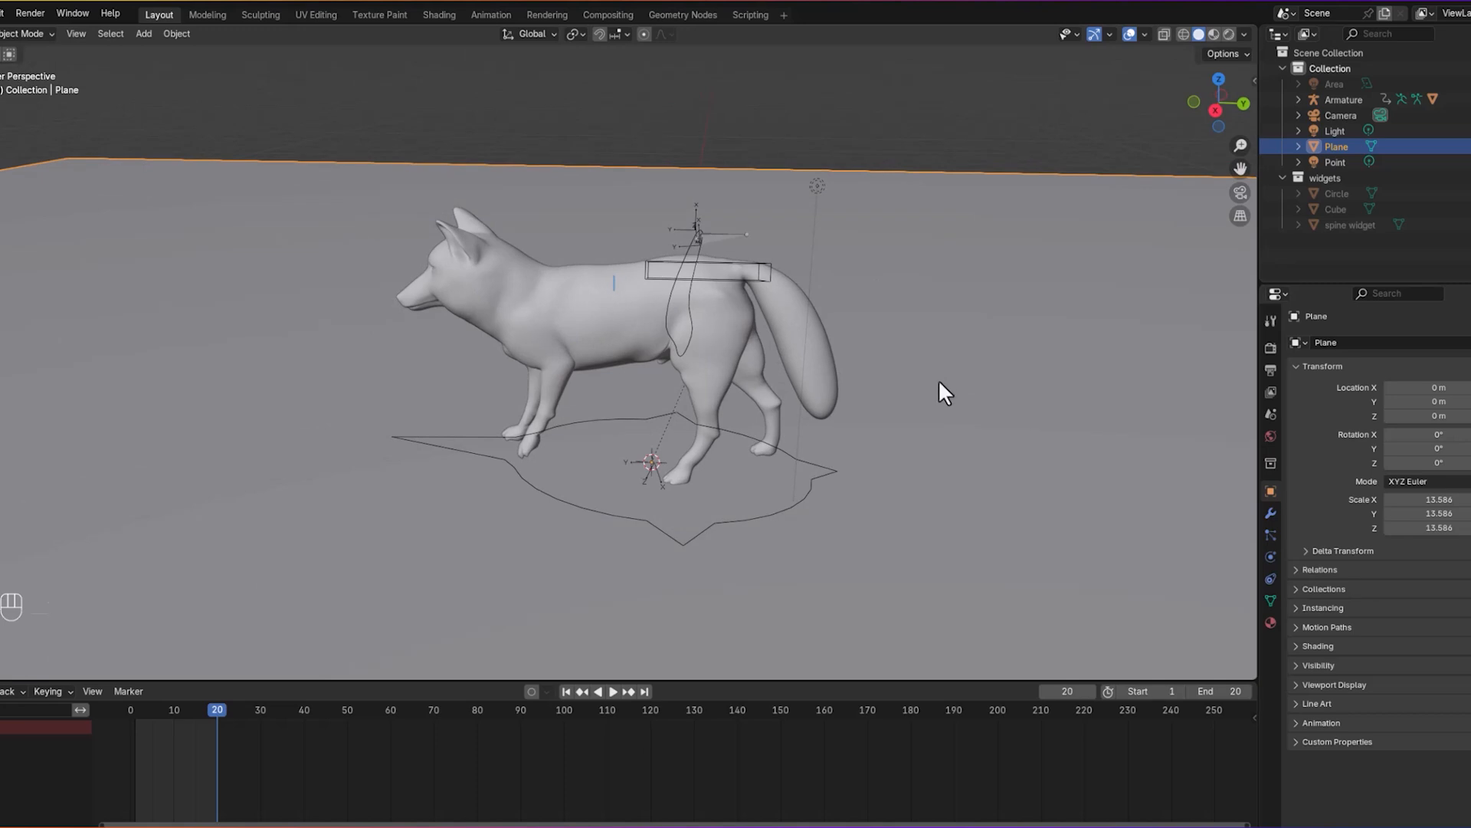
key("shift+a")
mouse_move(938, 380)
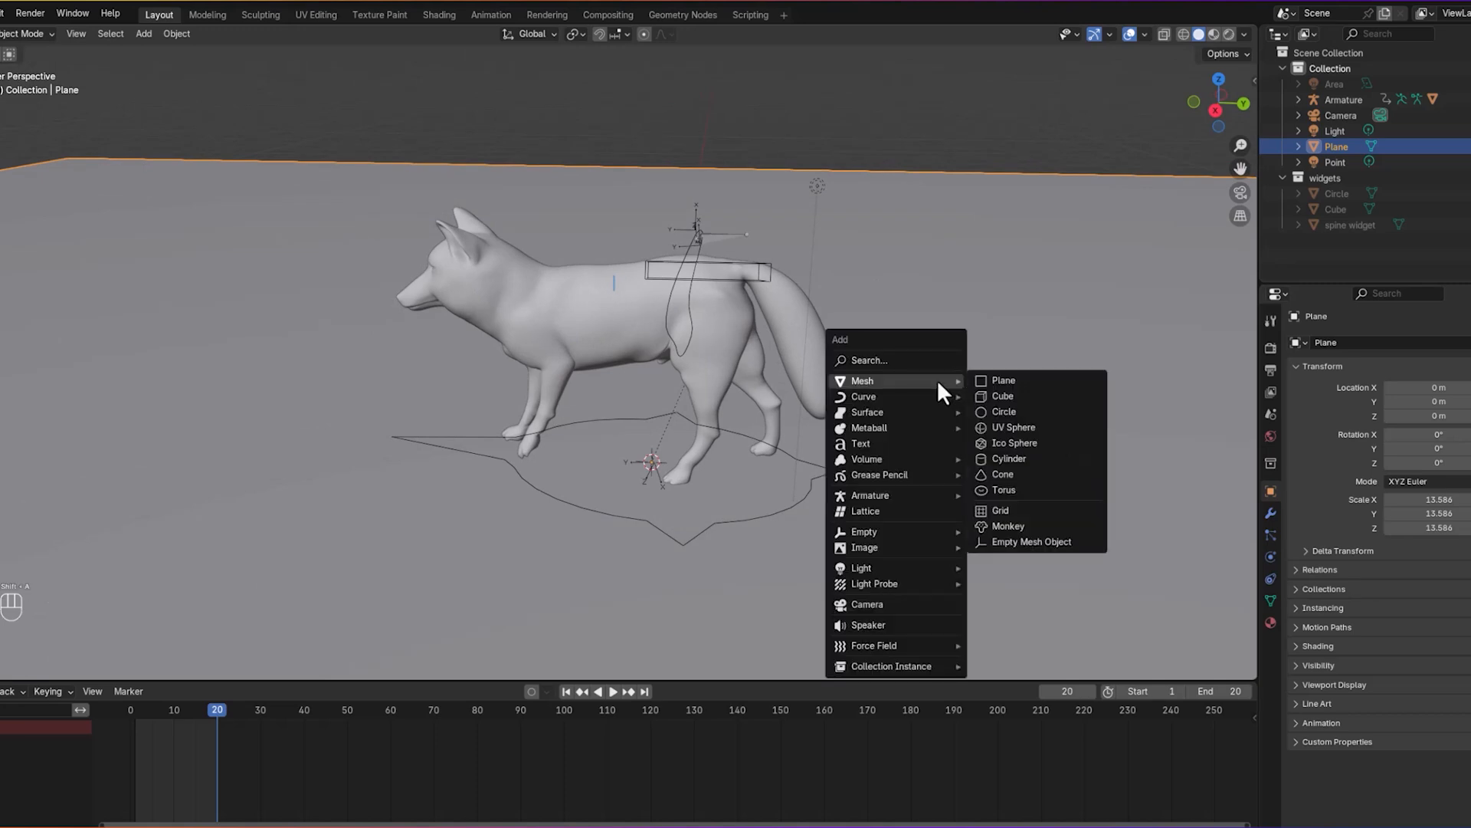
left_click(1046, 411)
mouse_move(909, 389)
middle_mouse_down()
mouse_move(930, 393)
mouse_move(902, 391)
middle_mouse_up()
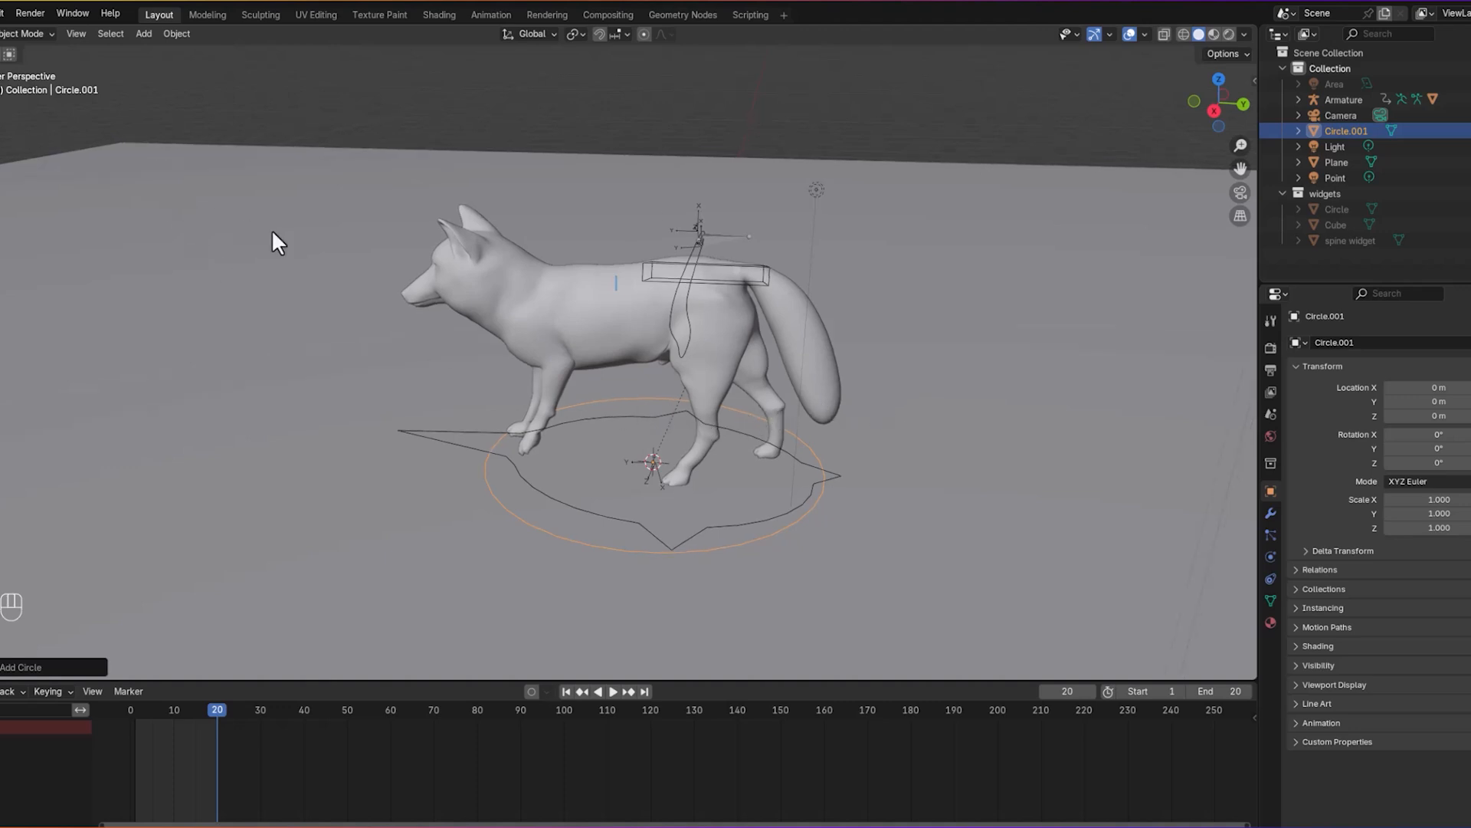
Step: Enter Edit Mode on the new circle and pull its vertex on the fox's head side outward along Y with proportional editing
left_click(10, 34)
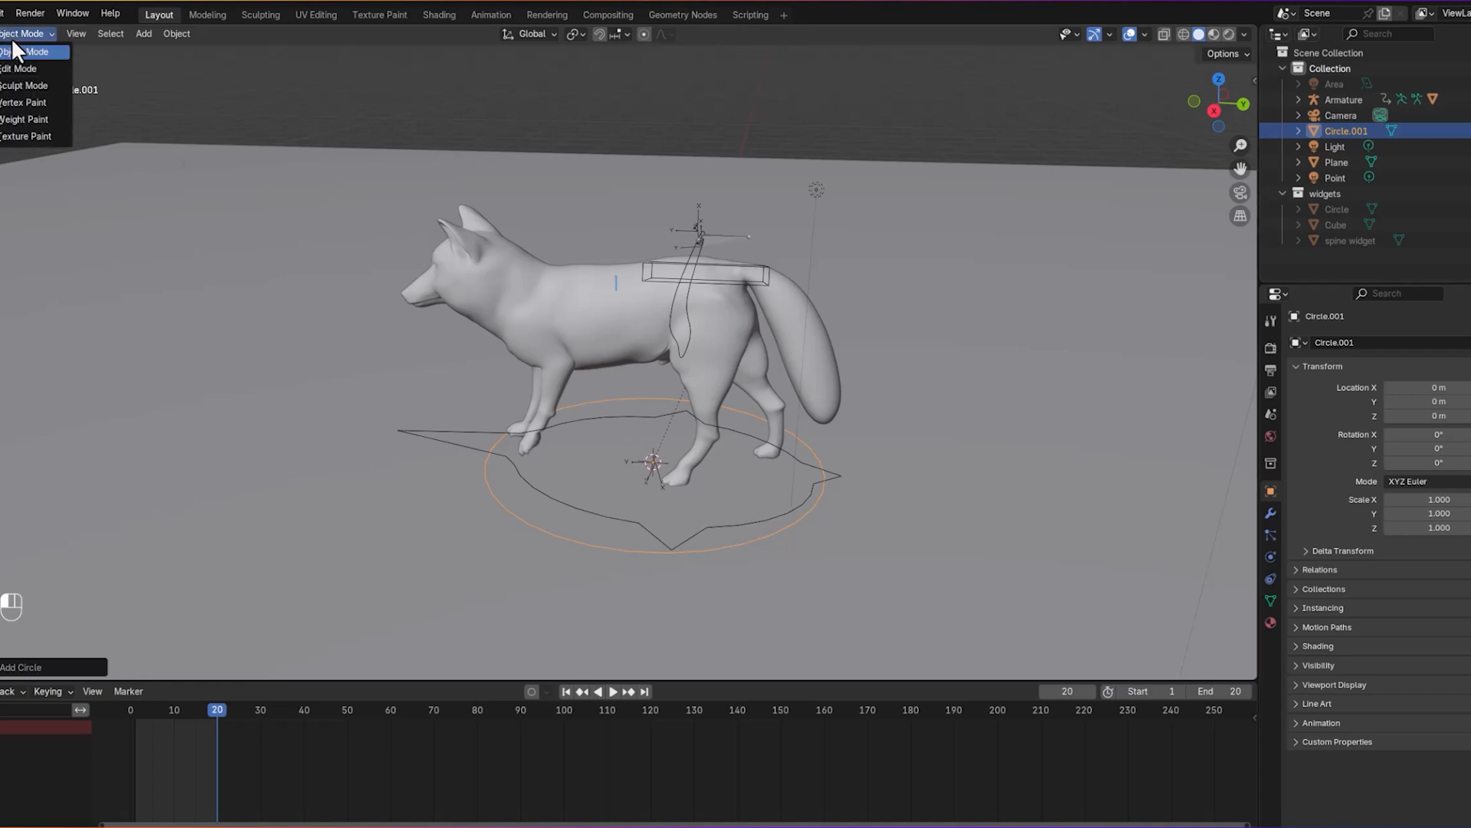
left_click(16, 63)
middle_click_drag(1012, 438, 1020, 472)
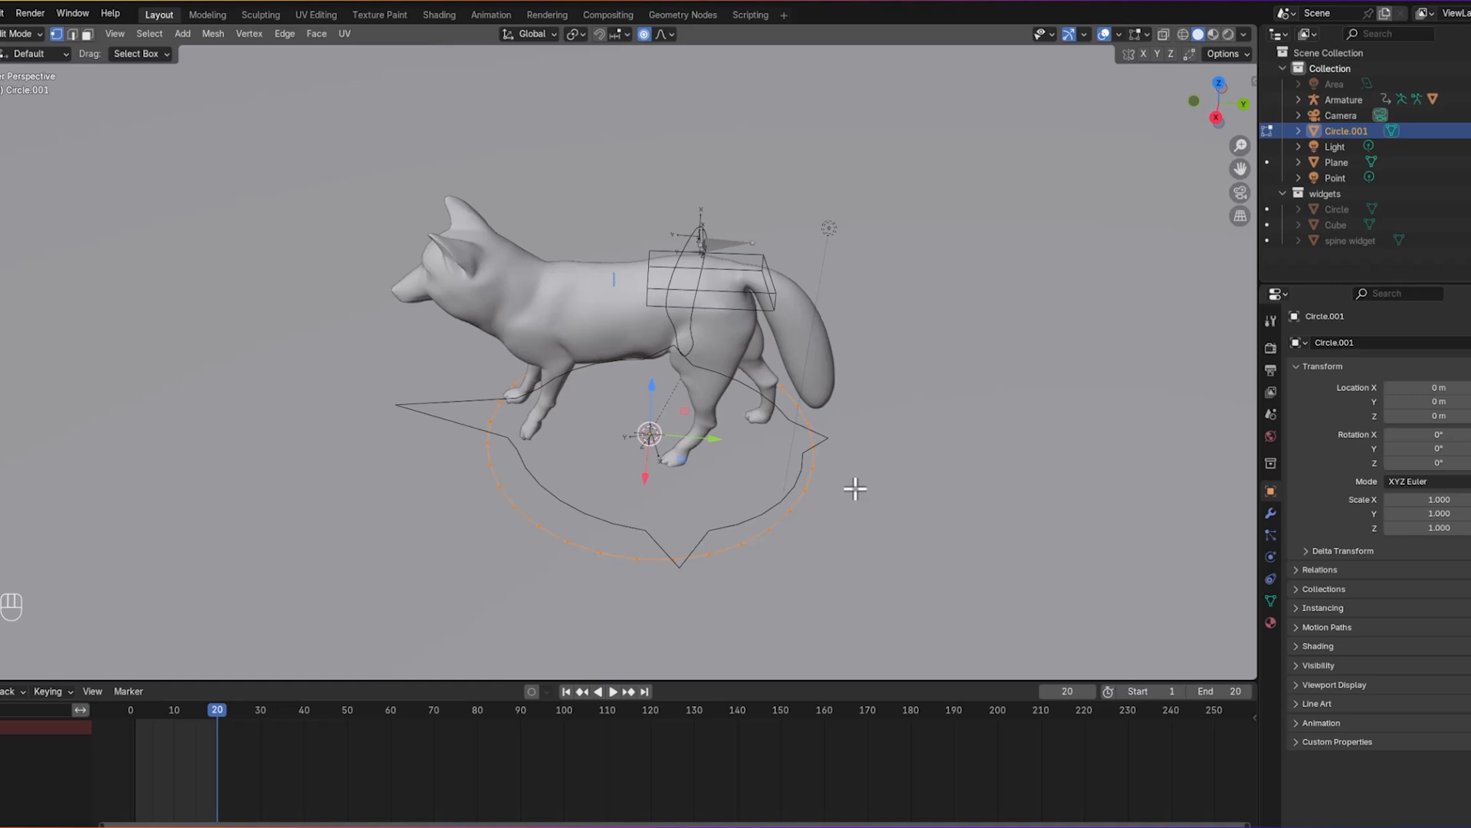
left_click(489, 442)
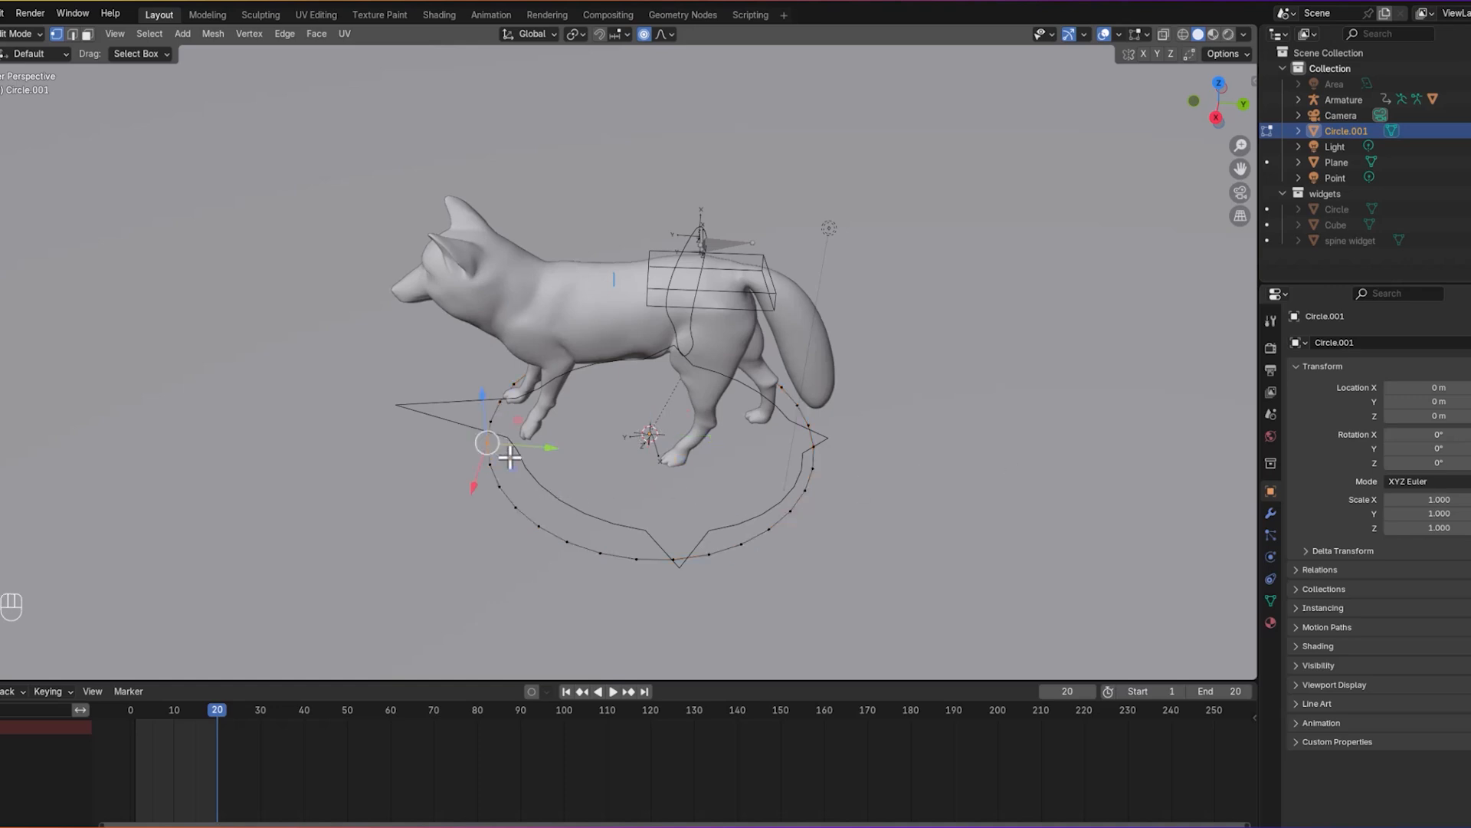
key("g")
key("y")
left_click(485, 455)
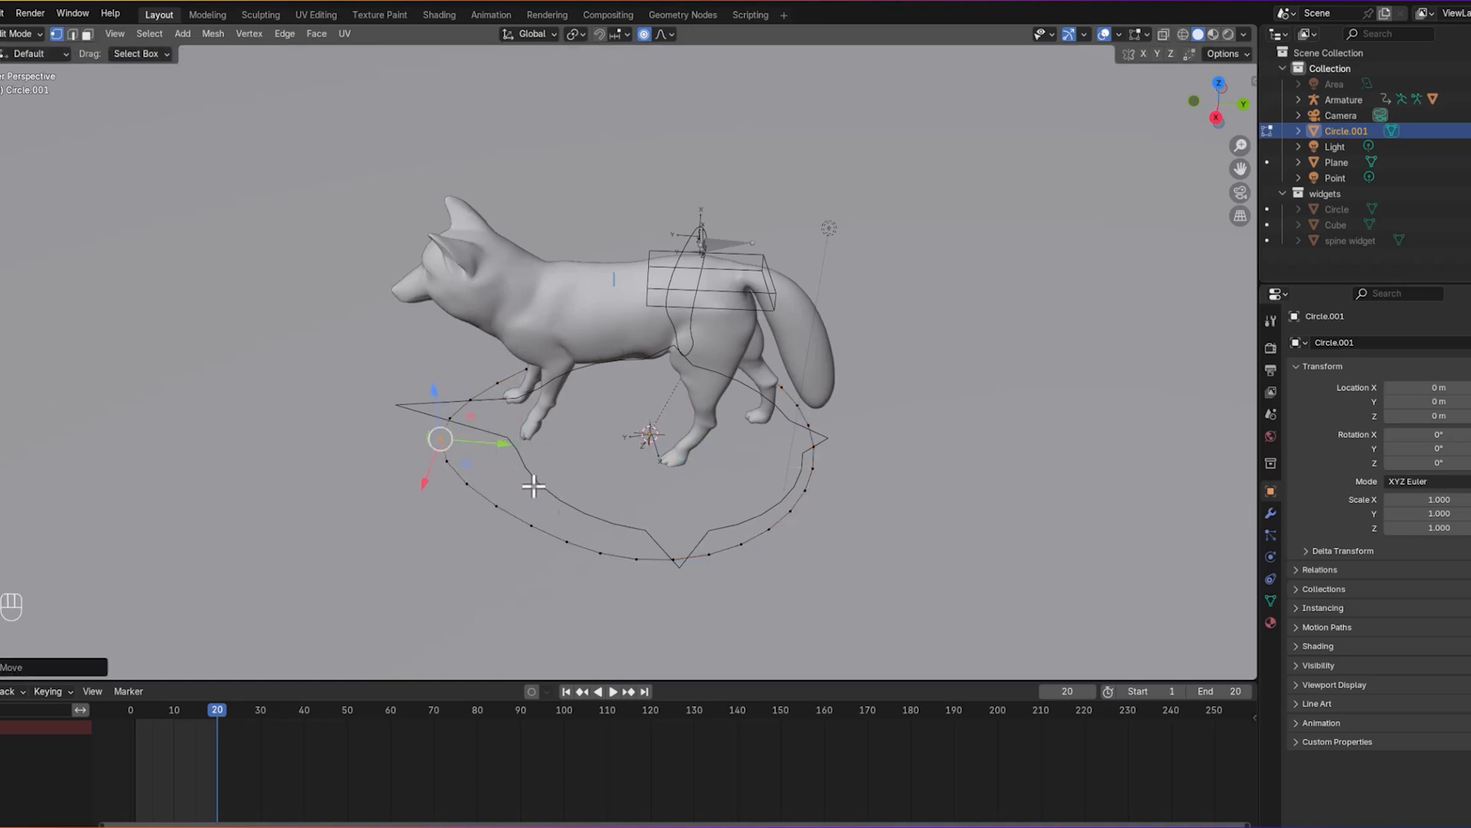
Step: Try moving the vertices on the circle's near side along Z, and undo the move
left_click_drag(626, 546, 677, 583)
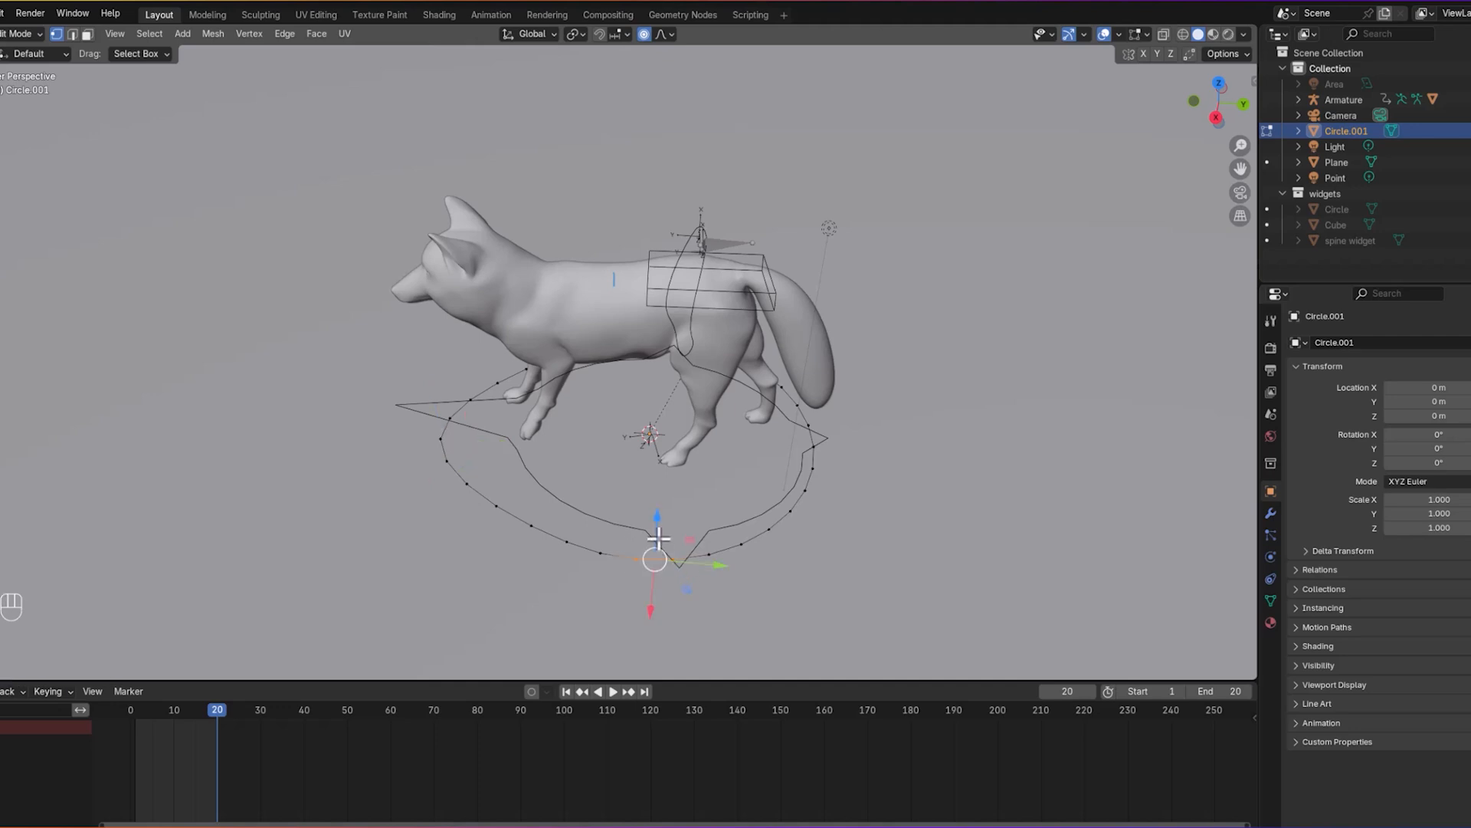
key("g")
key("z")
left_click(677, 512)
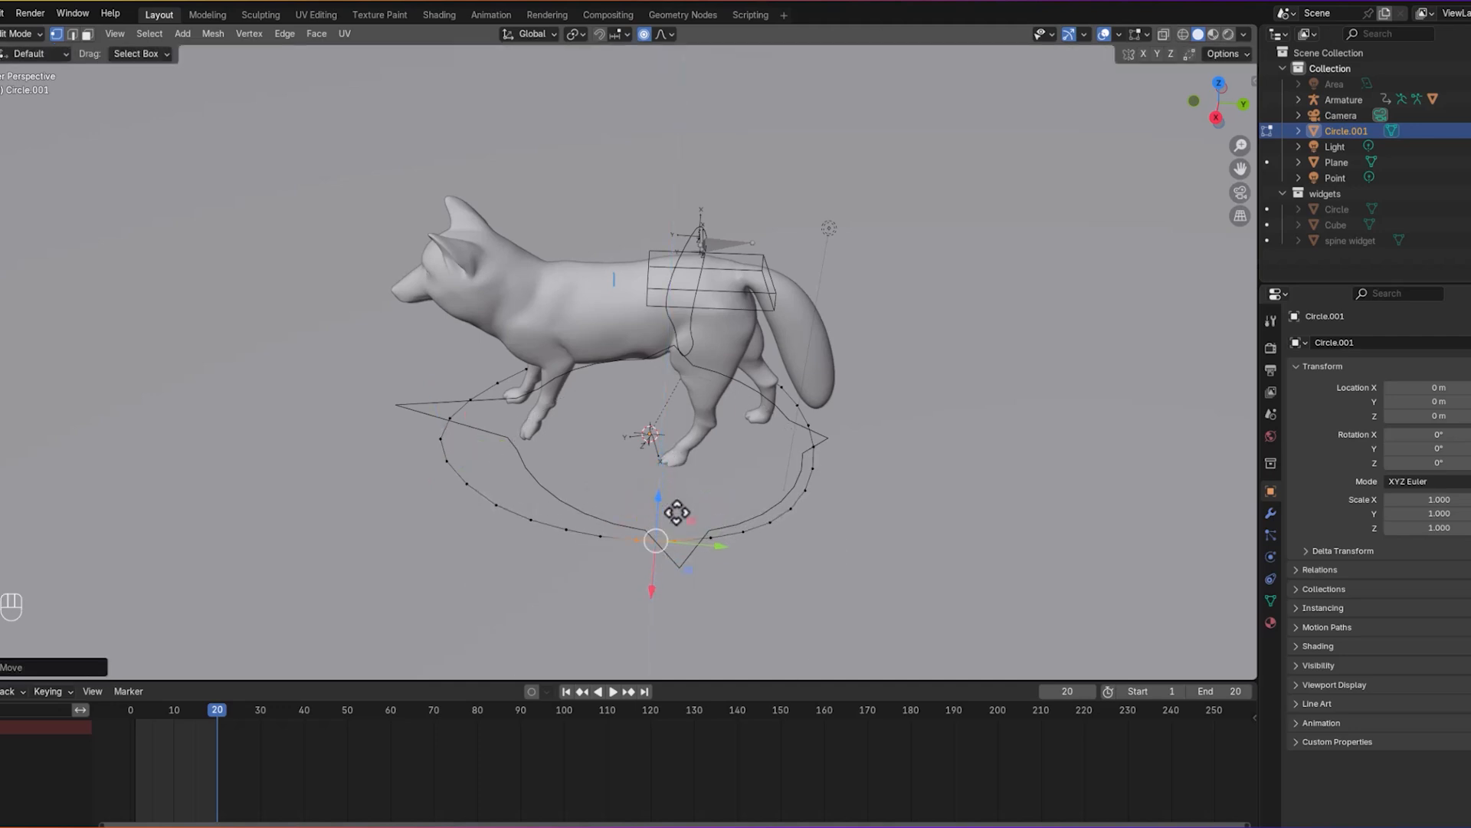
key("ctrl+z")
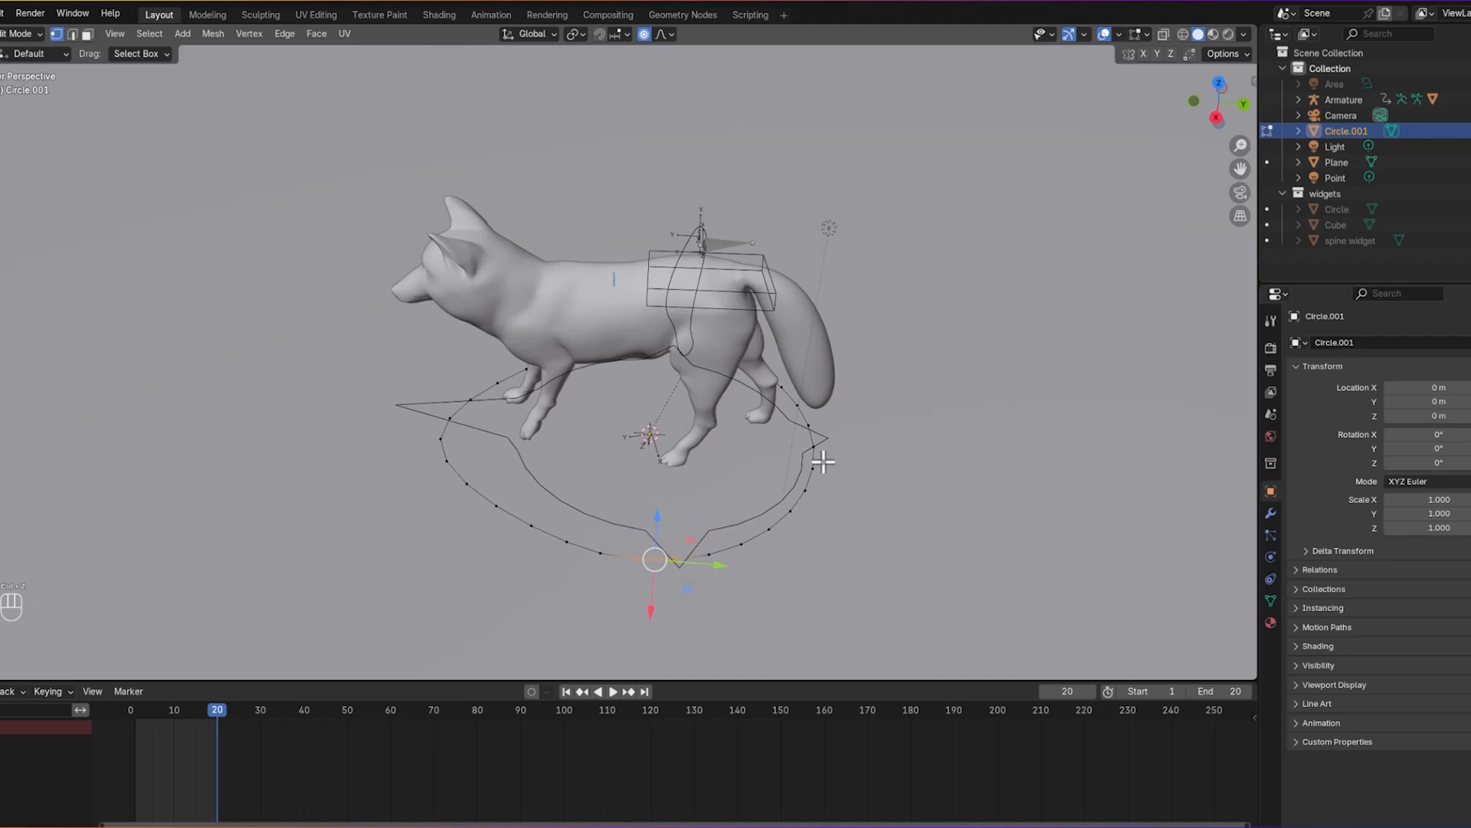
Step: Pull the circle's vertex on the fox's tail side outward along Y with proportional editing
left_click(849, 464)
key("g")
key("y")
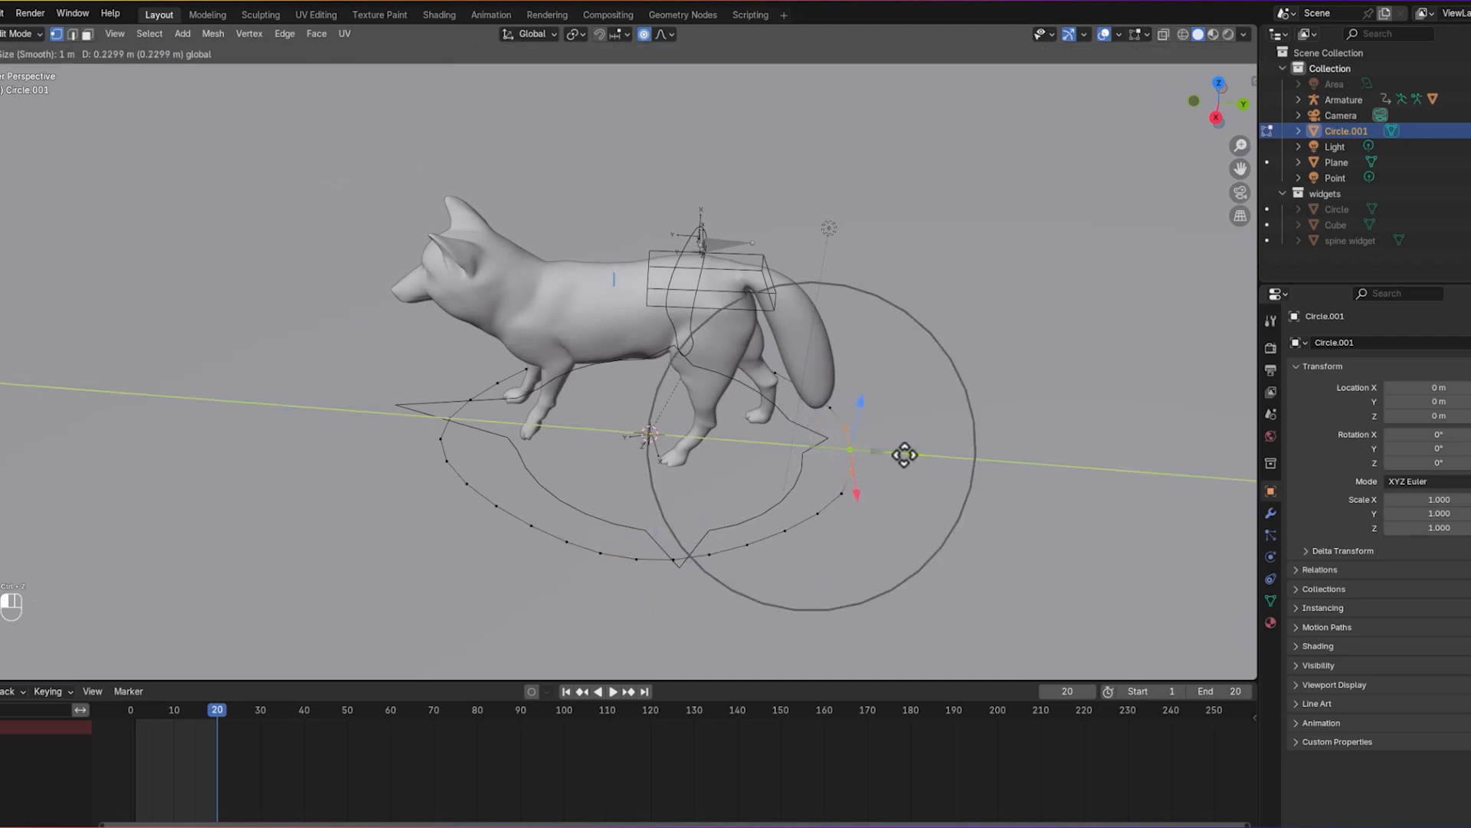
left_click(917, 453)
Step: Pull the circle's side vertex on the positive X side outward along X with proportional editing
middle_click_drag(995, 463, 1179, 493)
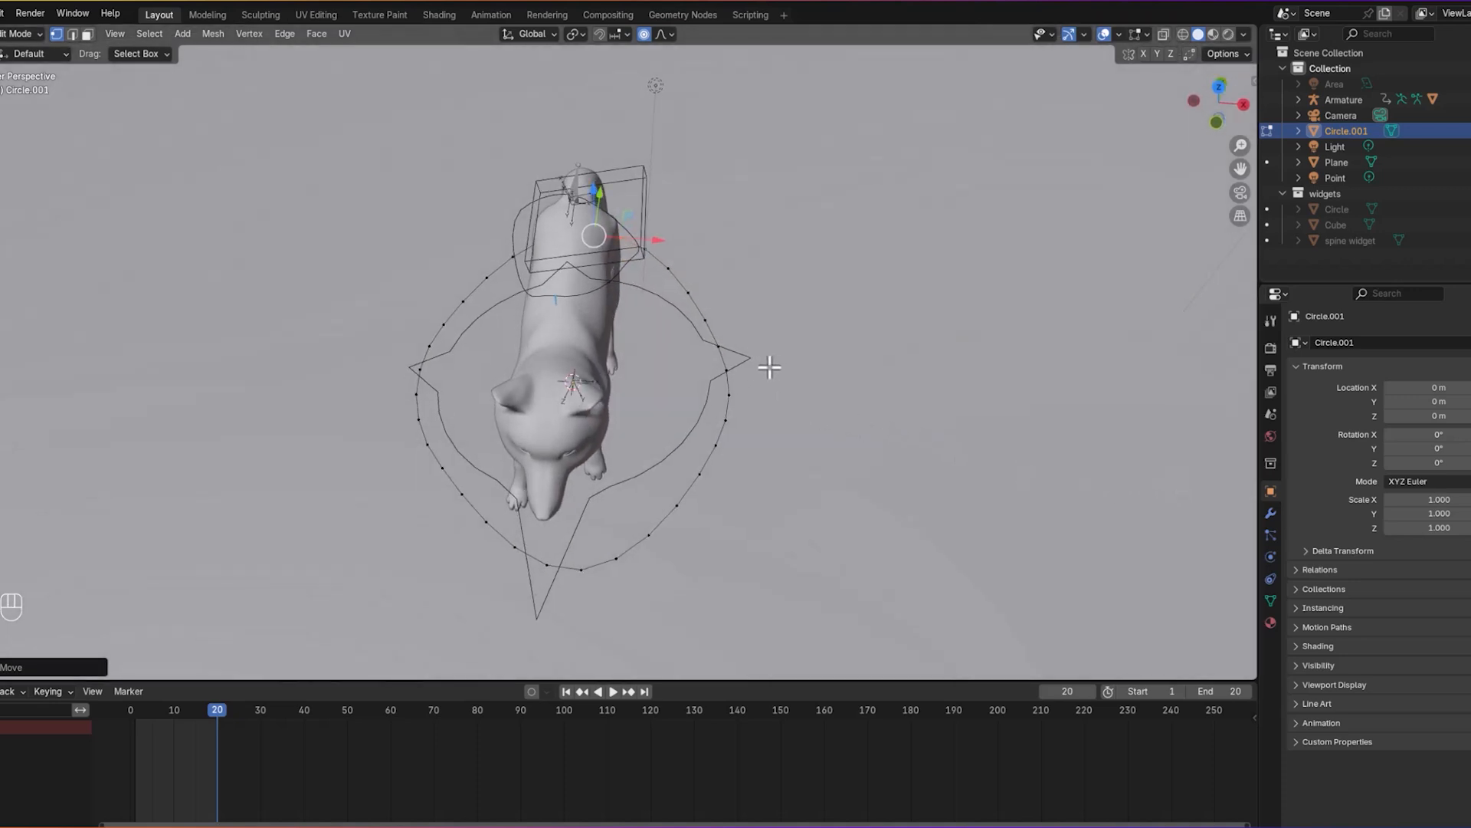
left_click(727, 371)
key("g")
key("x")
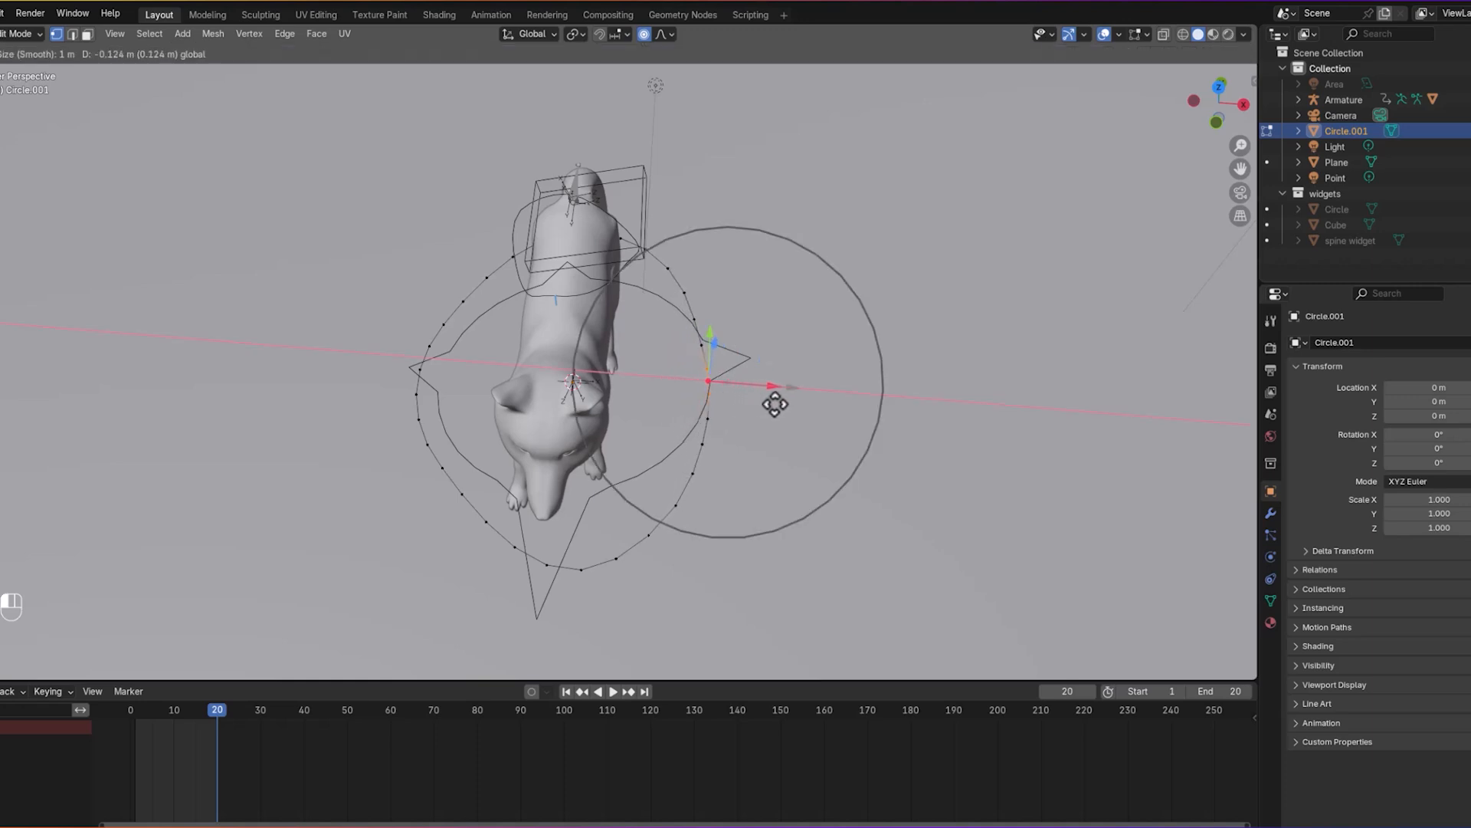
right_click(816, 404)
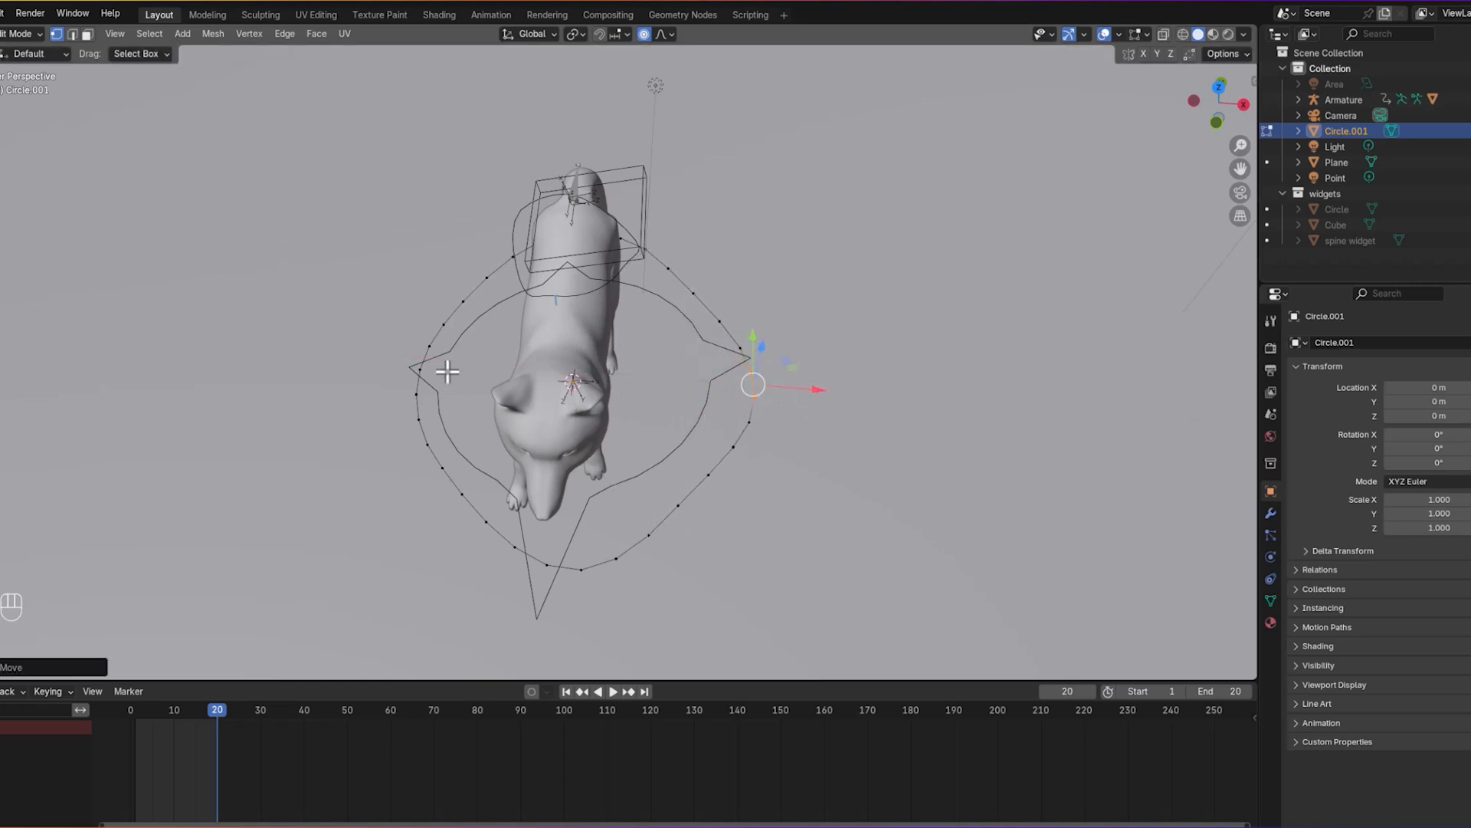
Step: Pull the circle's side vertex on the negative X side outward along X with proportional editing, and return to Object Mode
left_click(418, 383)
key("g")
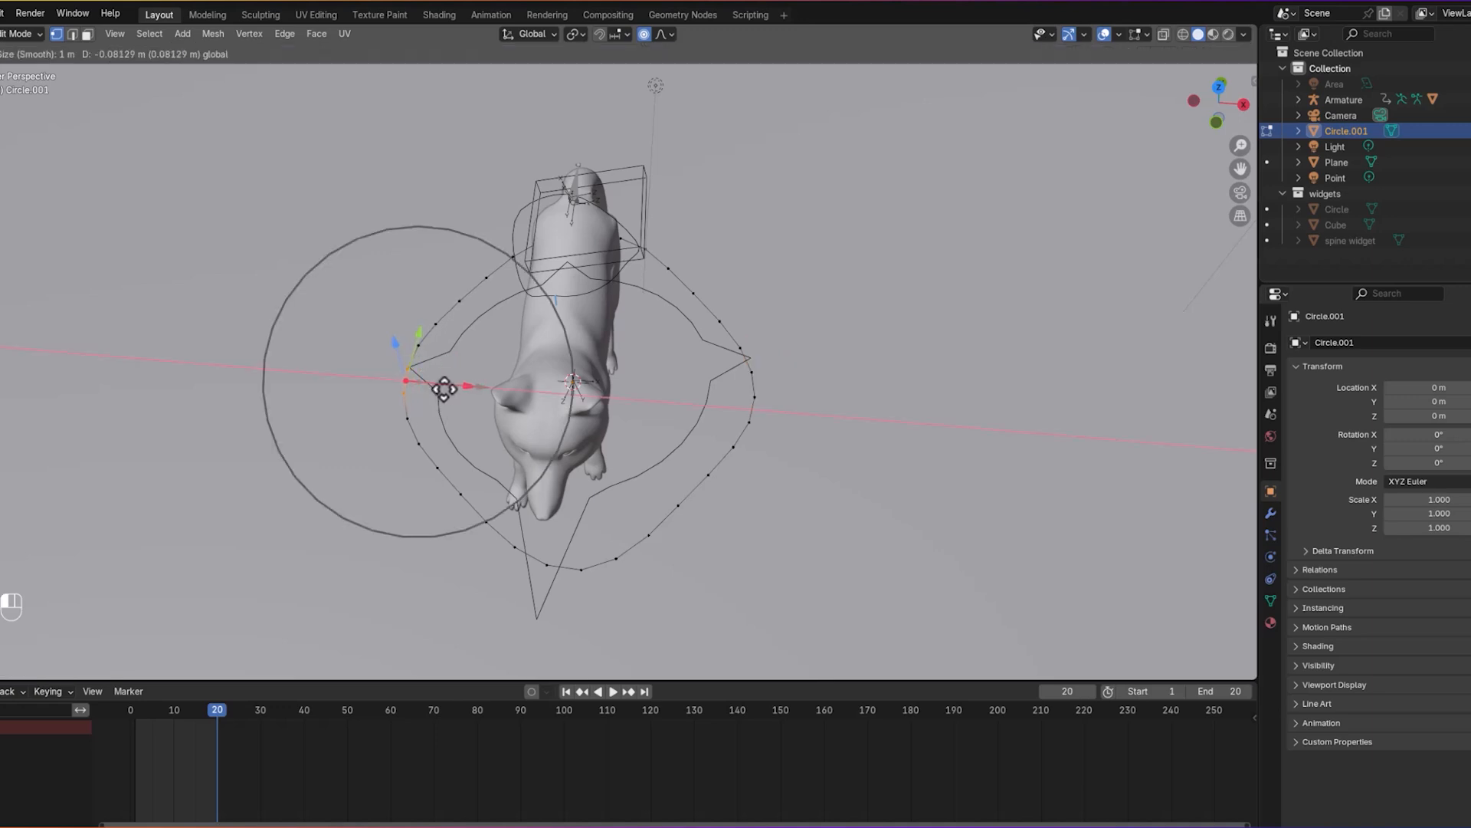
left_click(437, 387)
middle_click_drag(828, 487, 533, 416)
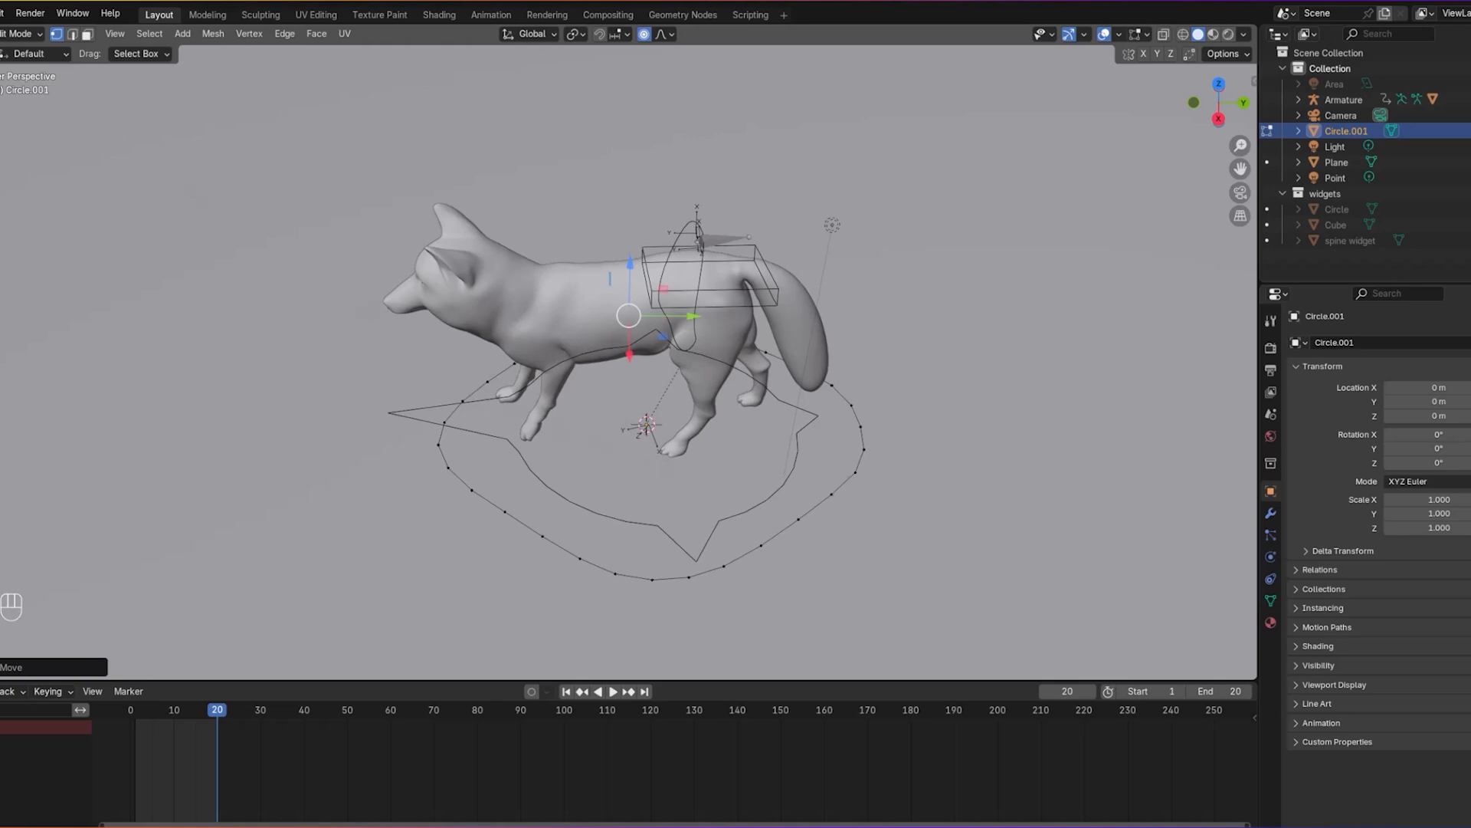
left_click(23, 33)
left_click(23, 40)
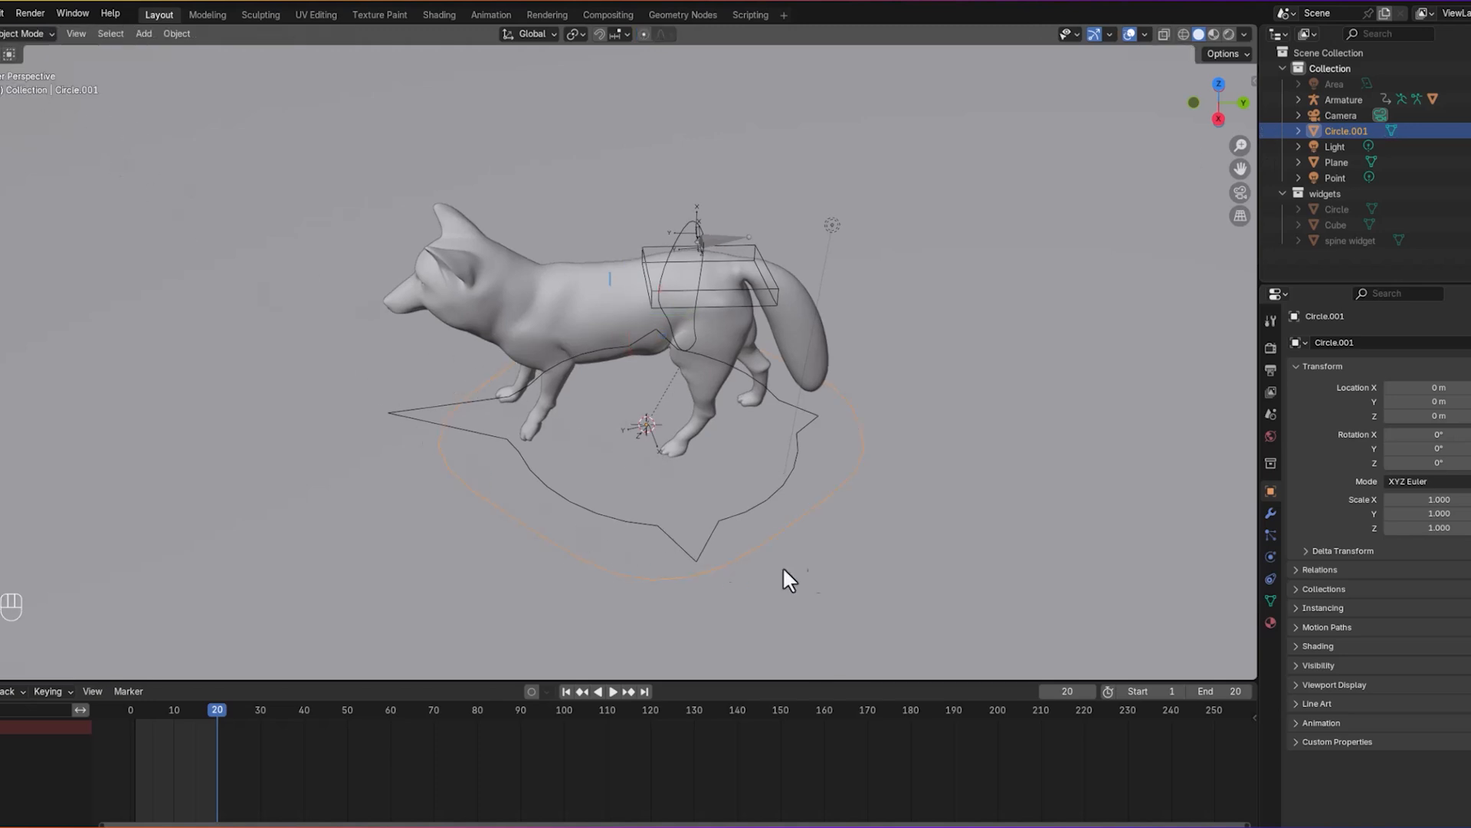
middle_click_drag(809, 544, 808, 509)
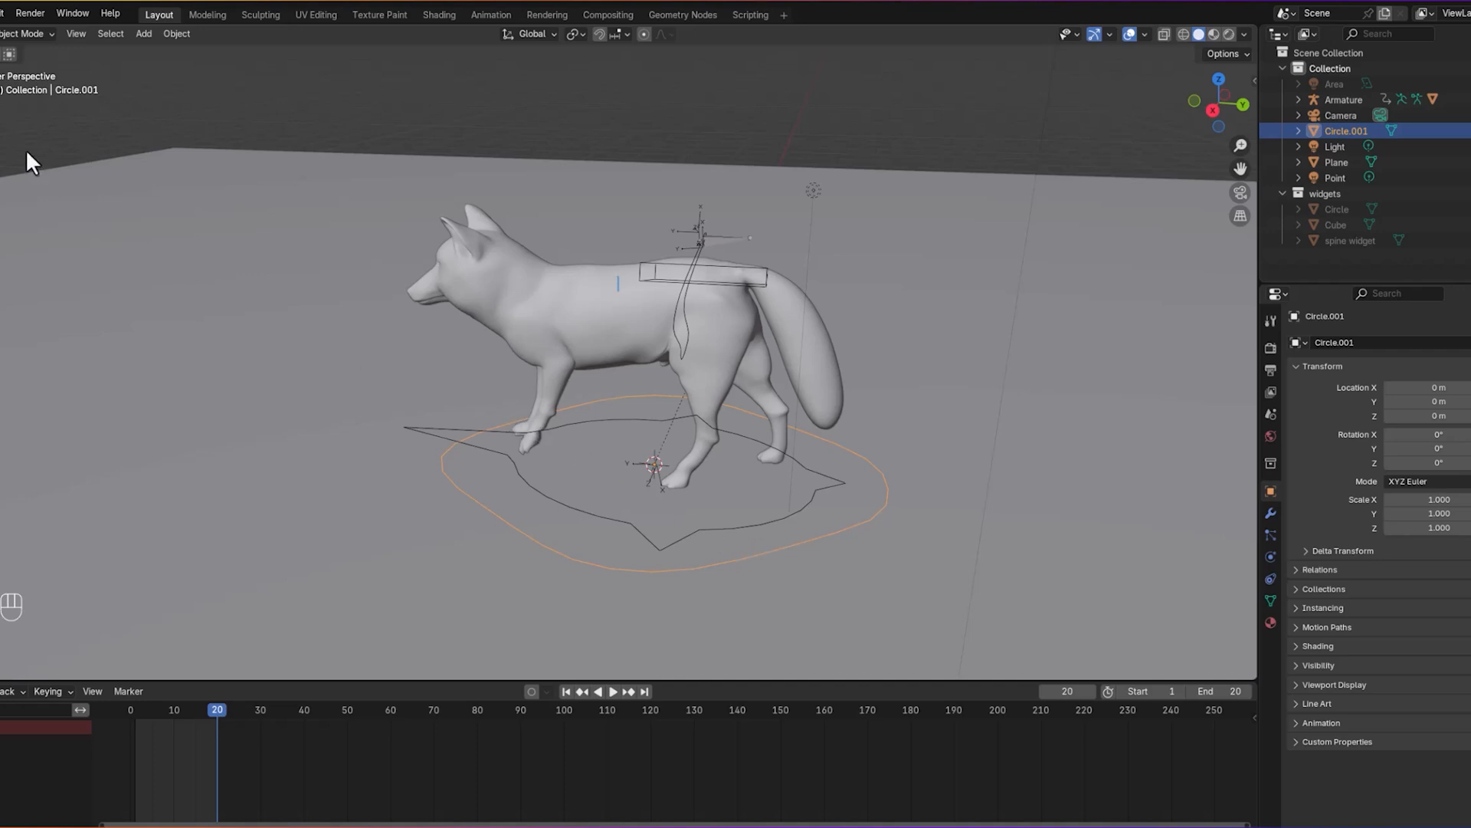
Step: Select the armature, enter Pose Mode and assign Circle.001 as the hip control bone's custom shape
left_click(693, 249)
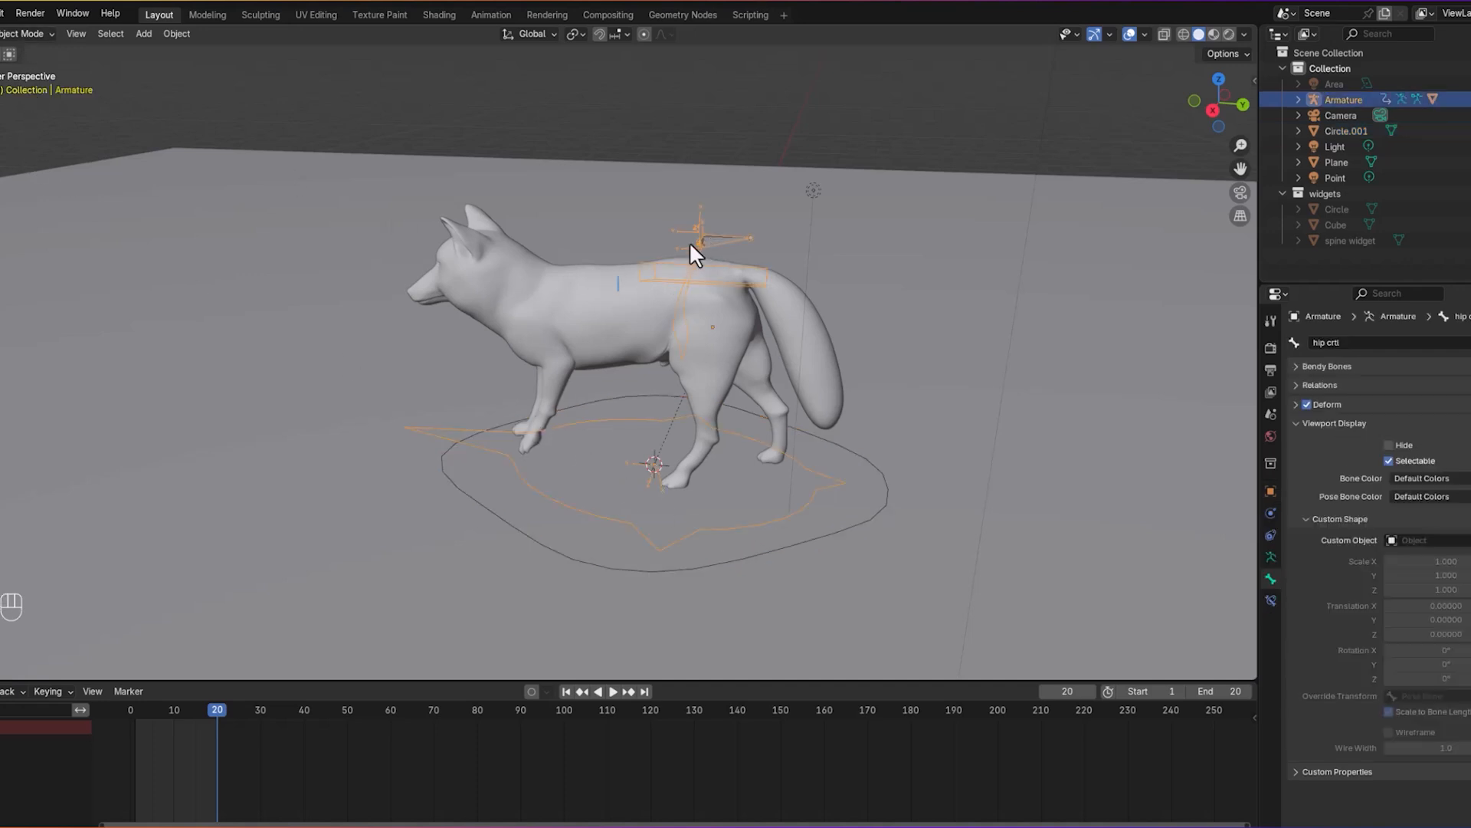
left_click(19, 33)
left_click(4, 81)
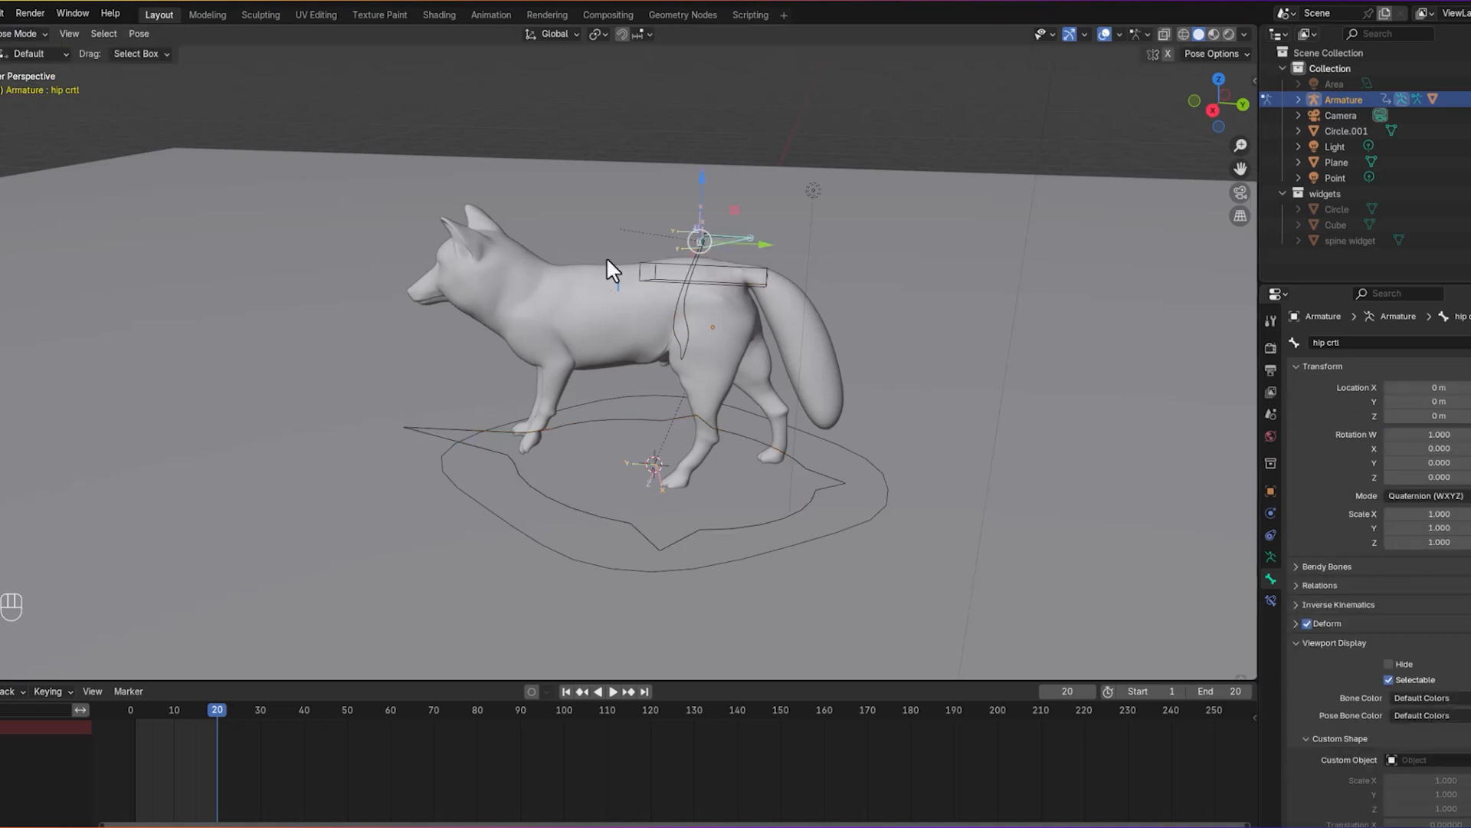
left_click(887, 502)
middle_click_drag(900, 419, 930, 410)
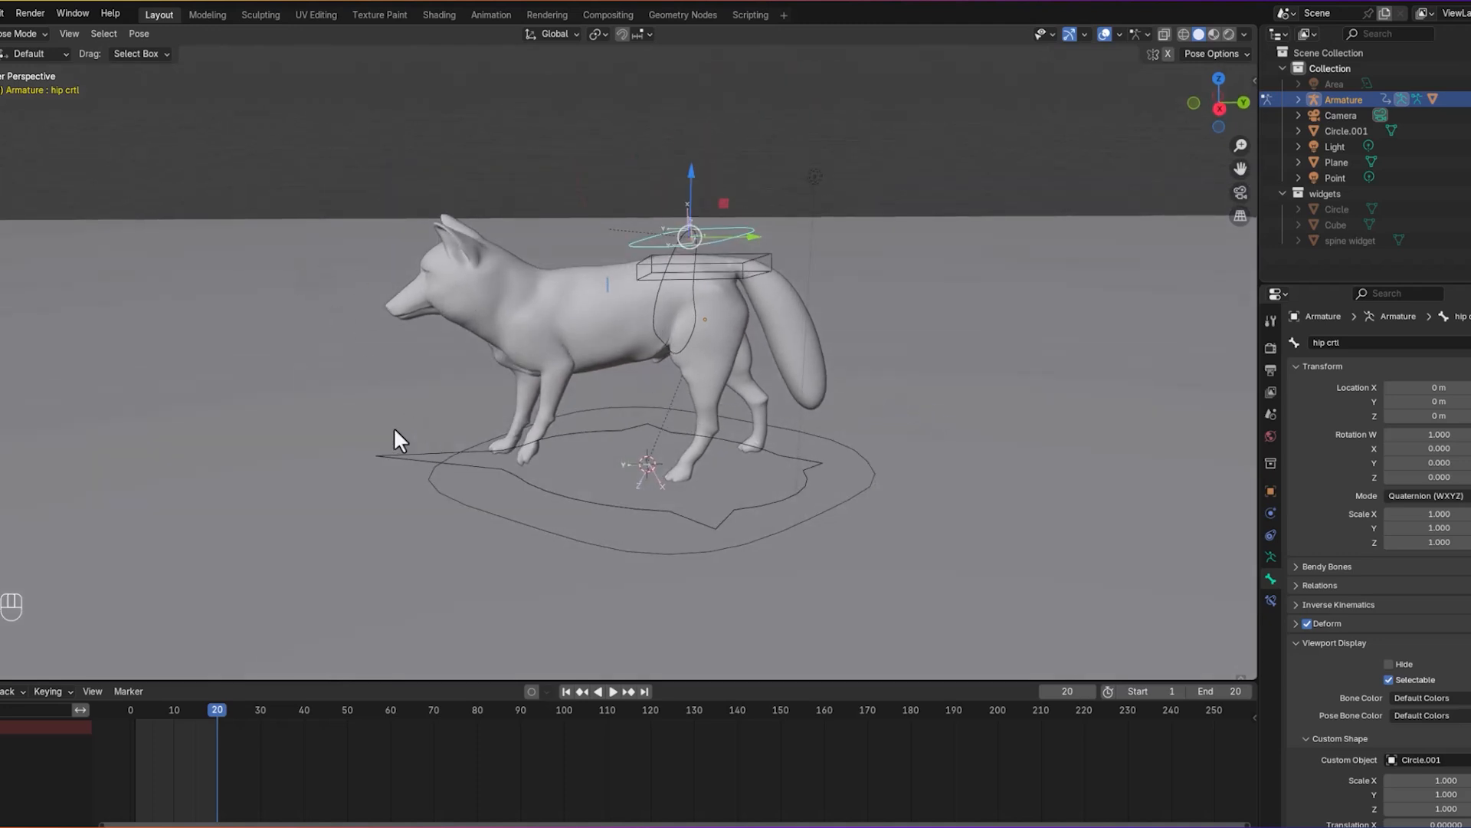
Step: Leave Pose Mode and open the Circle.001 widget mesh in Edit Mode
left_click(15, 32)
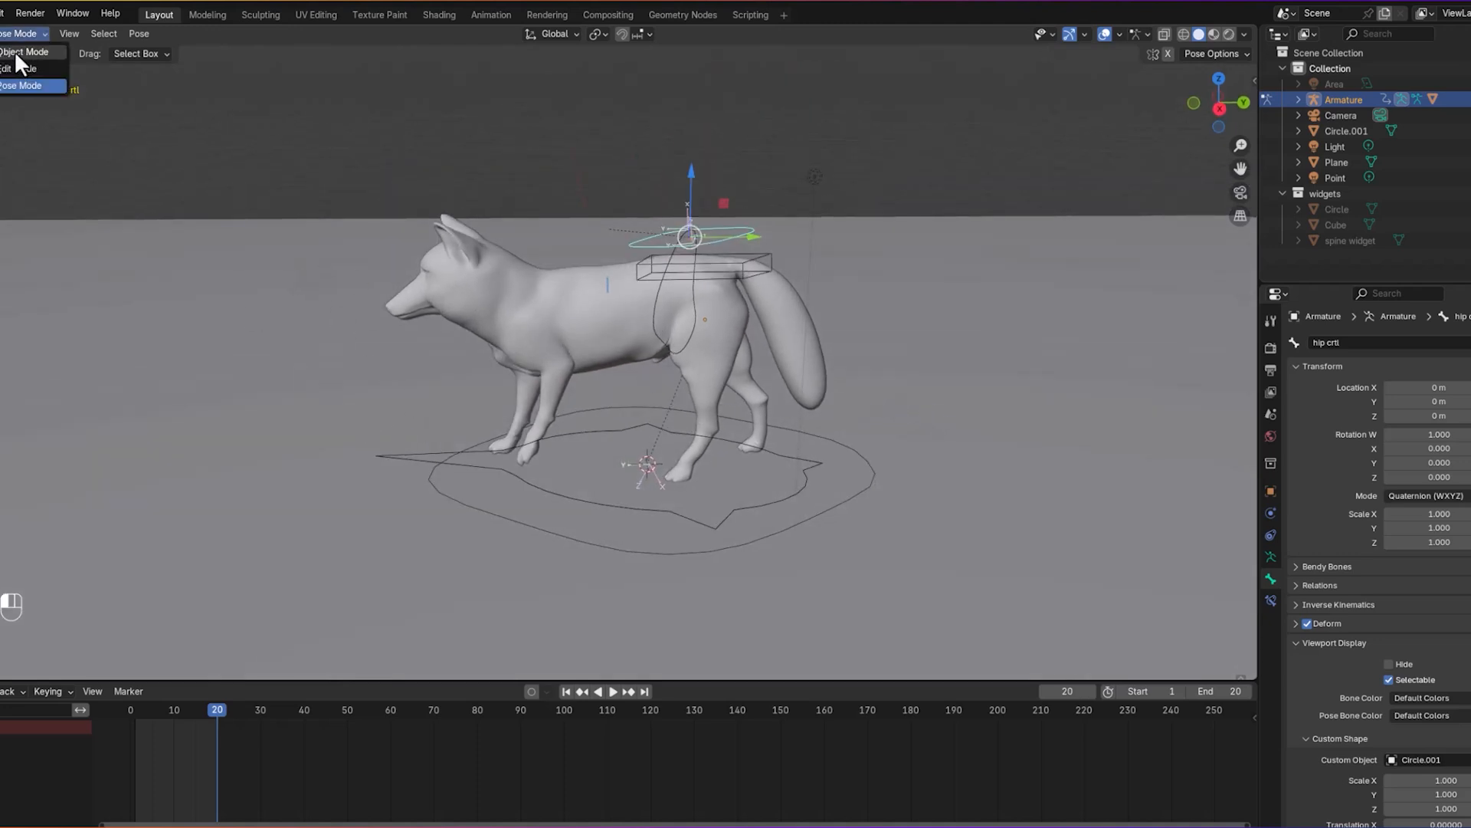
left_click(17, 52)
left_click(612, 541)
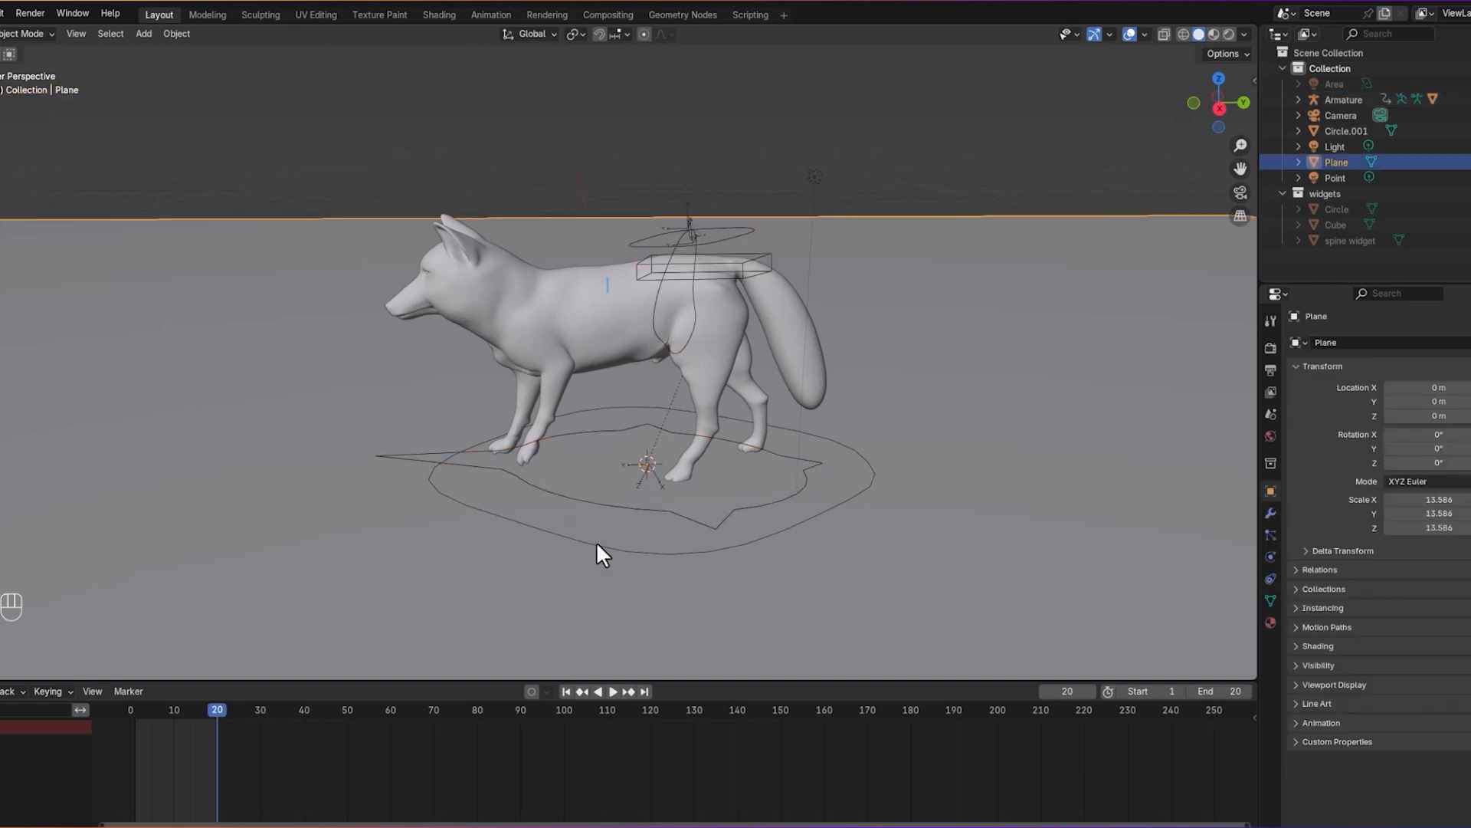
middle_click_drag(578, 490, 623, 556)
left_click(623, 563)
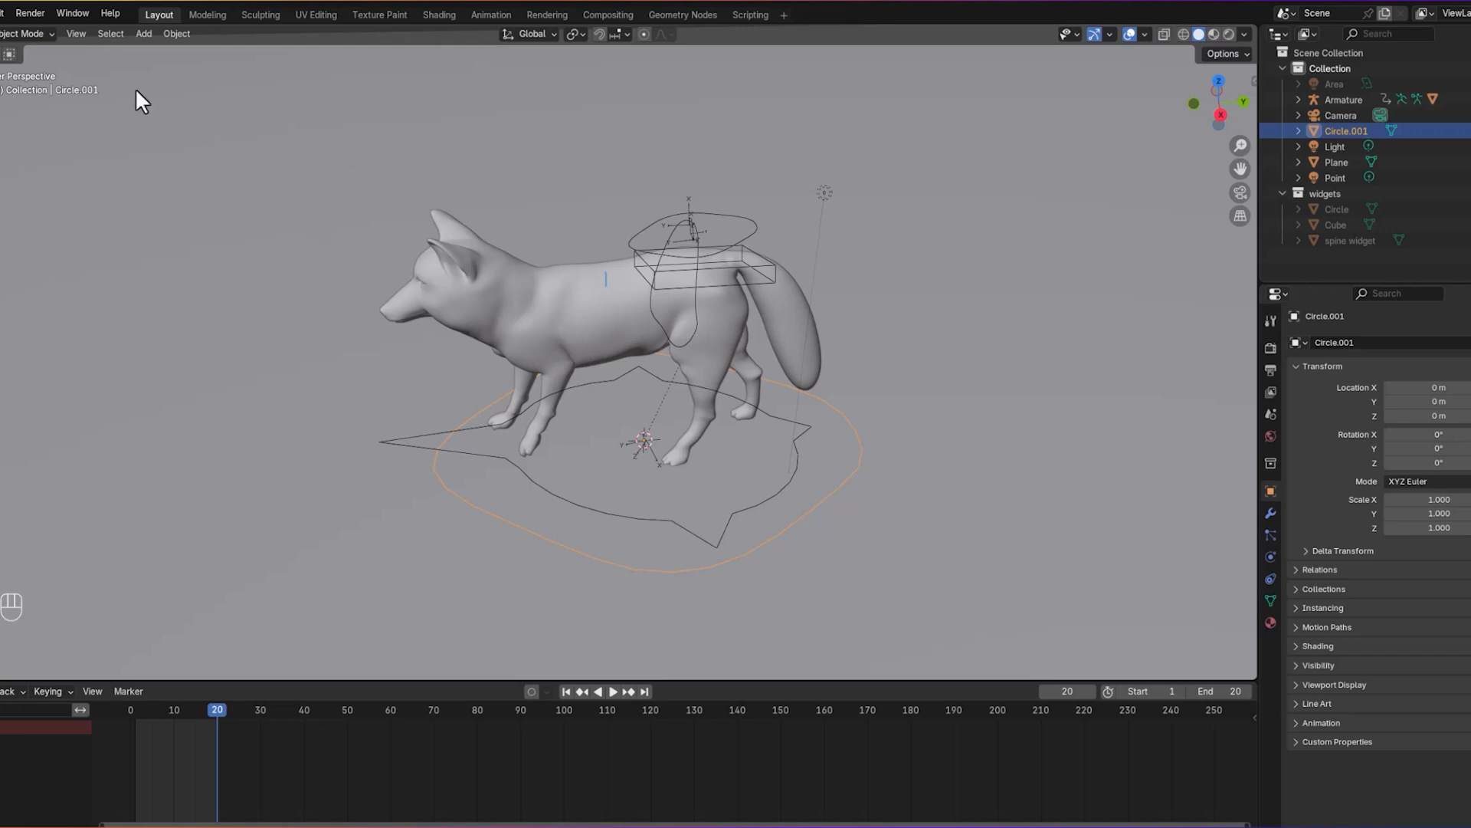
left_click(29, 35)
left_click(27, 69)
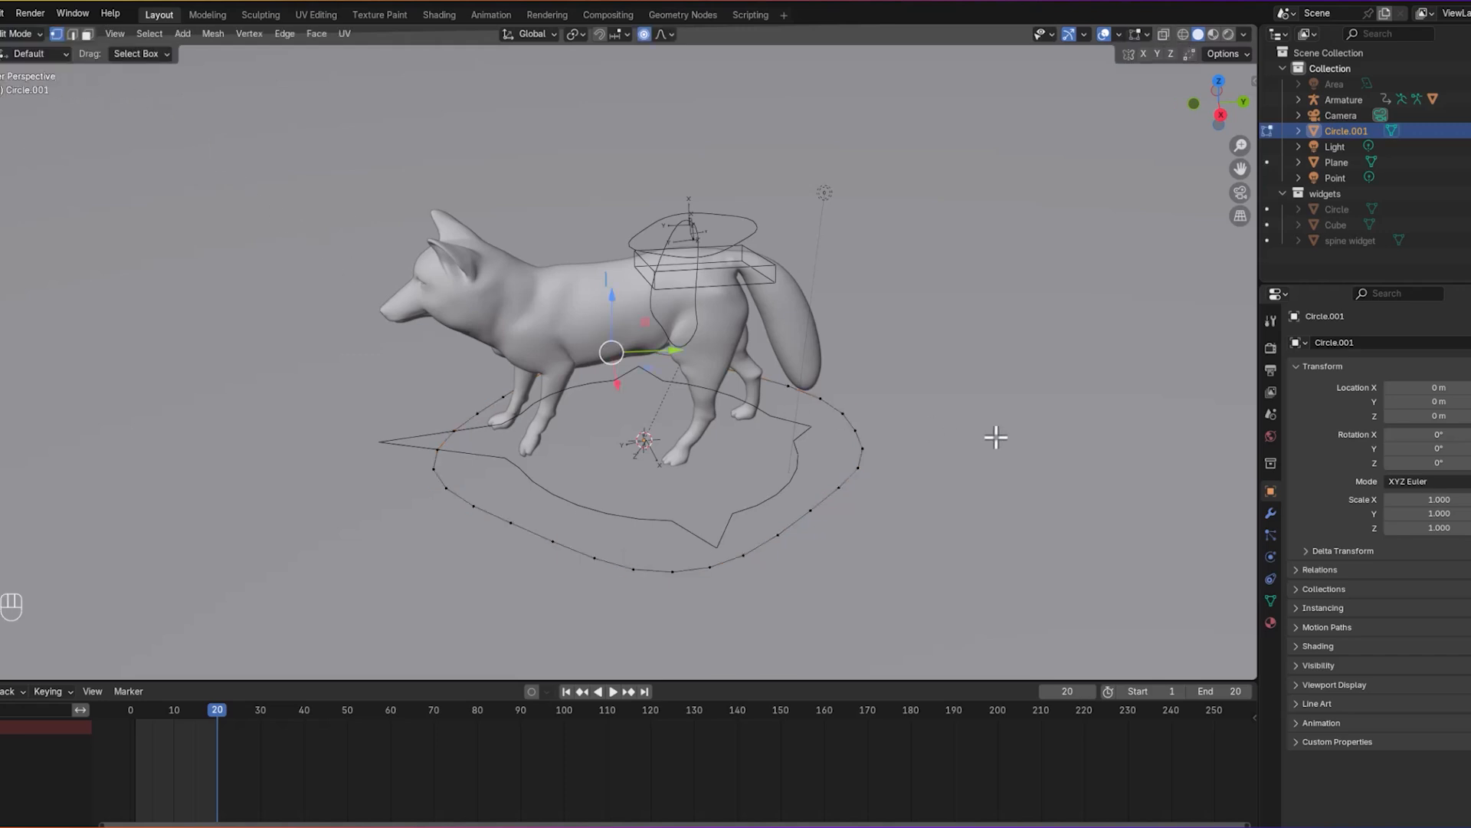
Step: Rotate all of the circle's vertices 90° about the global X axis
key("a")
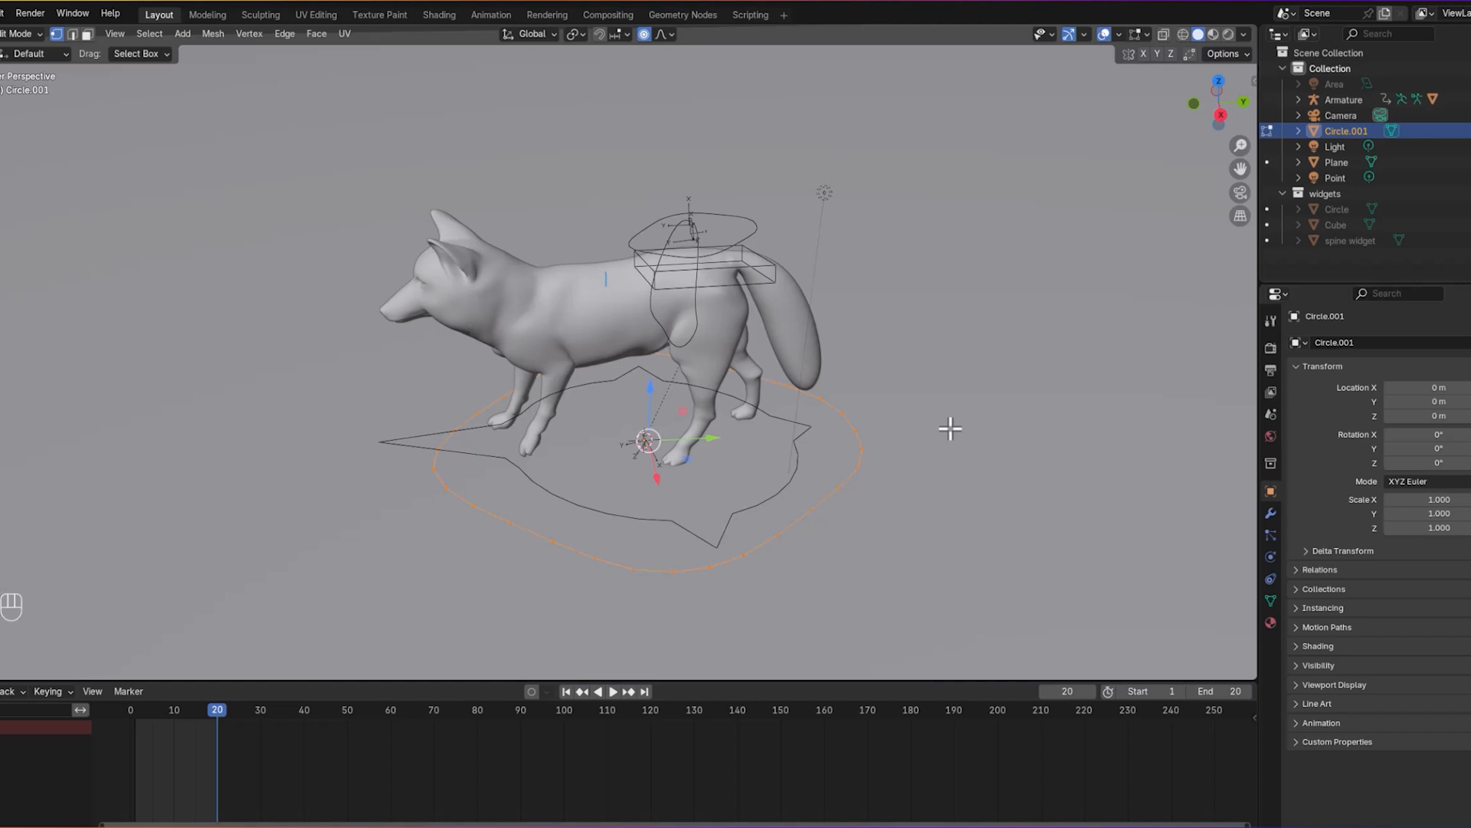
key("s")
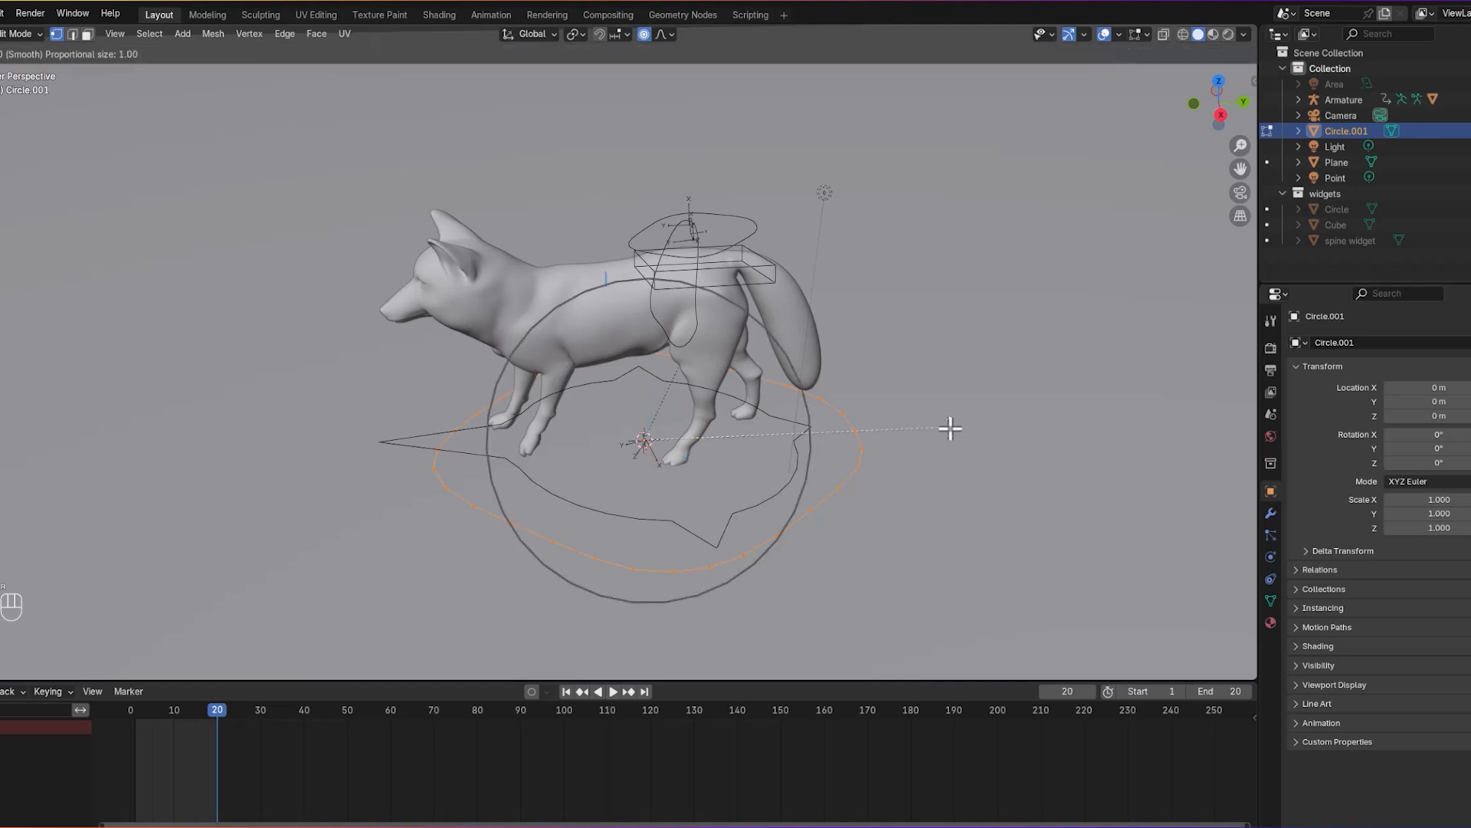
key("x")
type("r90")
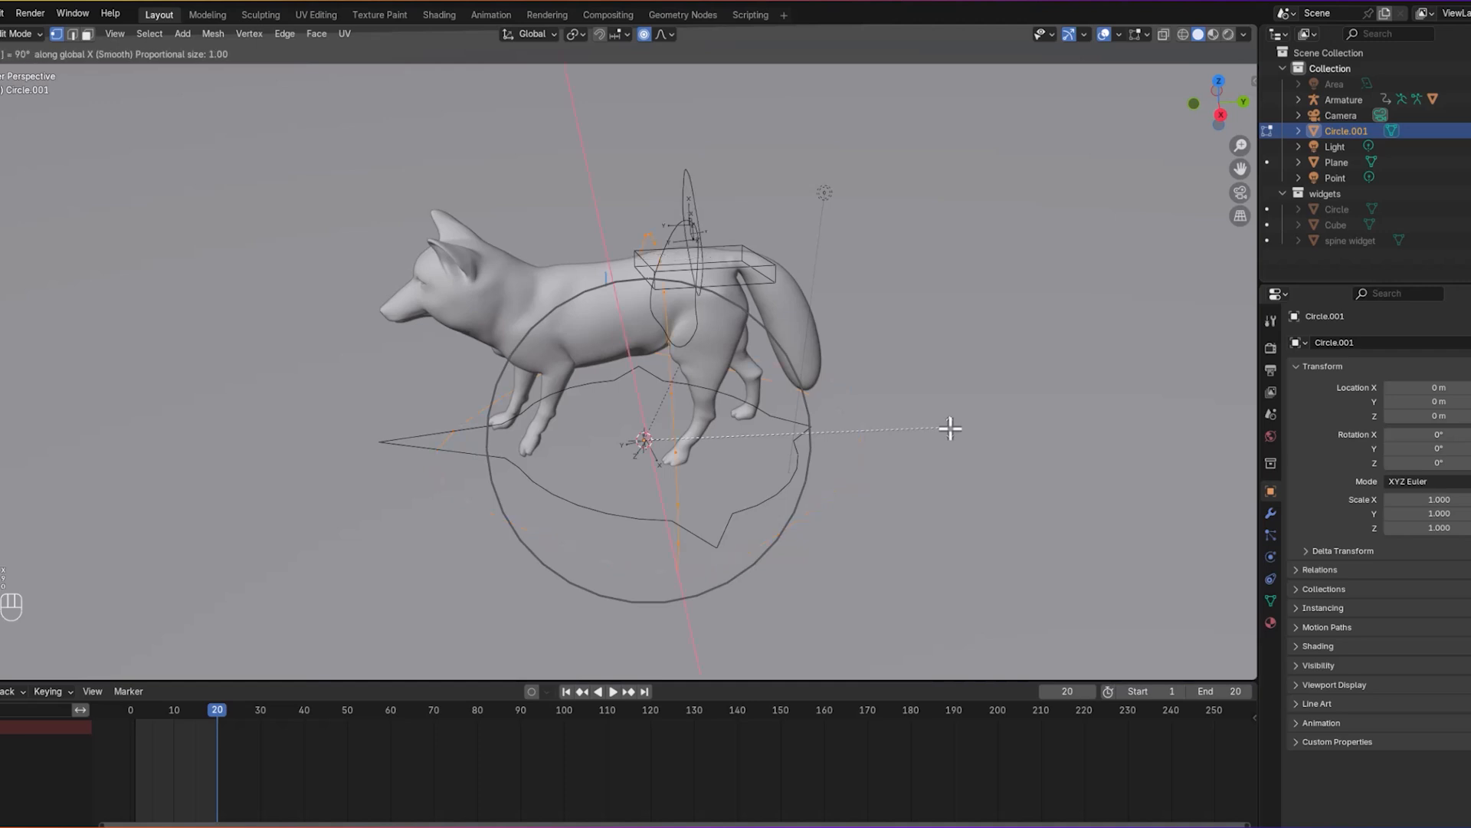
key("Return")
middle_click_drag(857, 332, 857, 299)
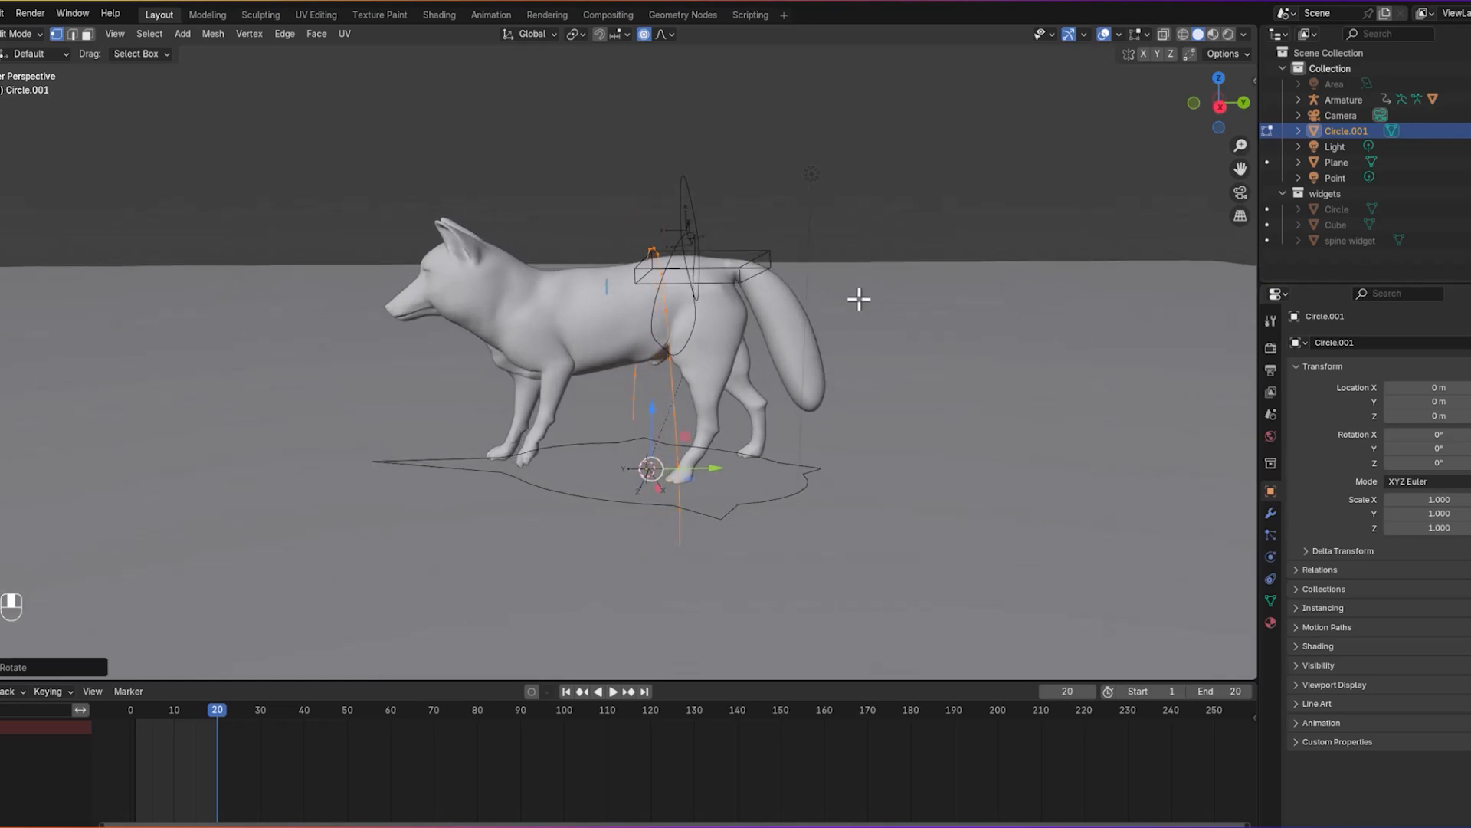
Step: Return to Object Mode and move Circle.001 to the widgets collection
left_click(11, 34)
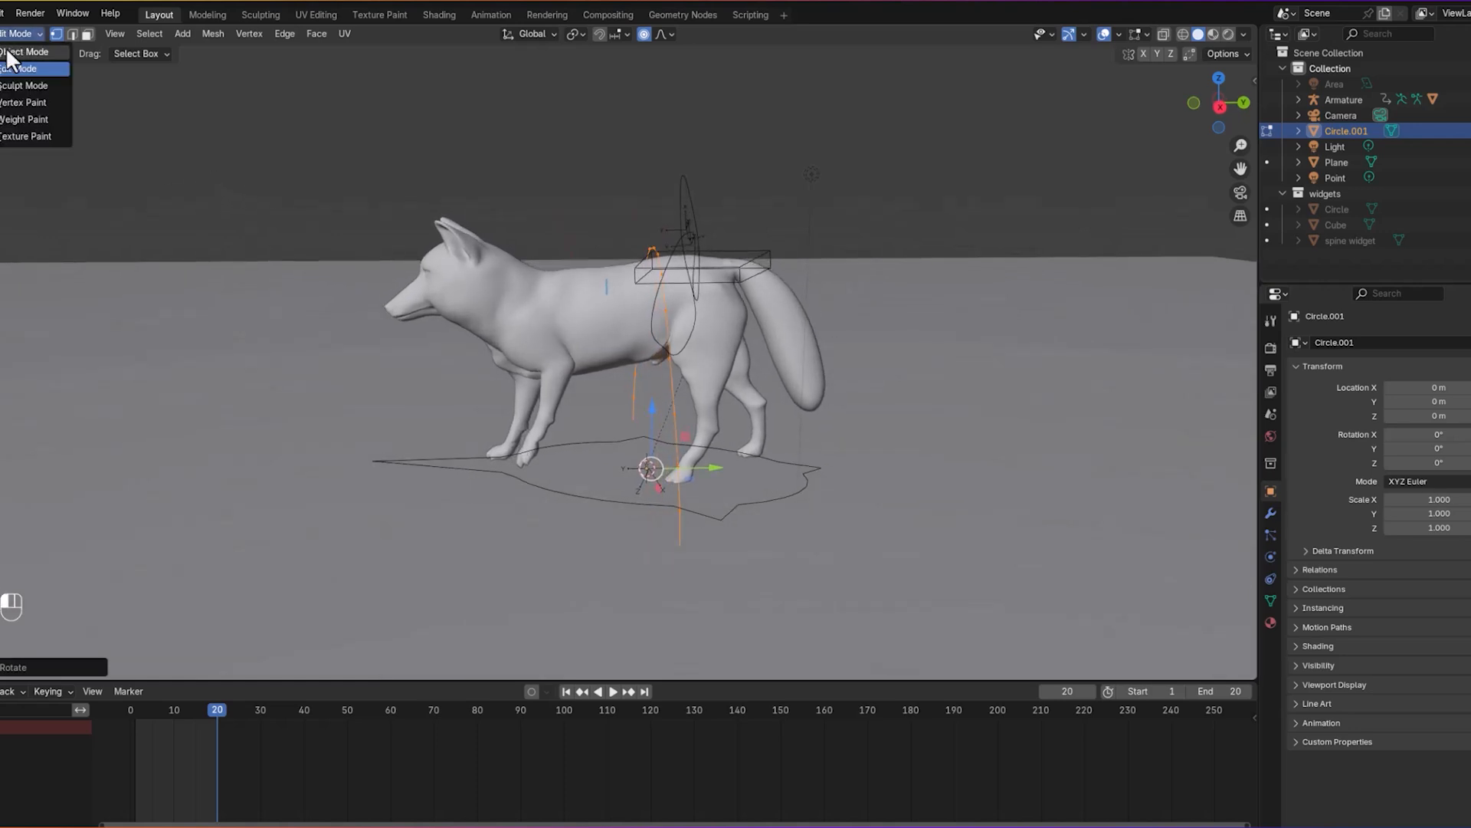
left_click(19, 49)
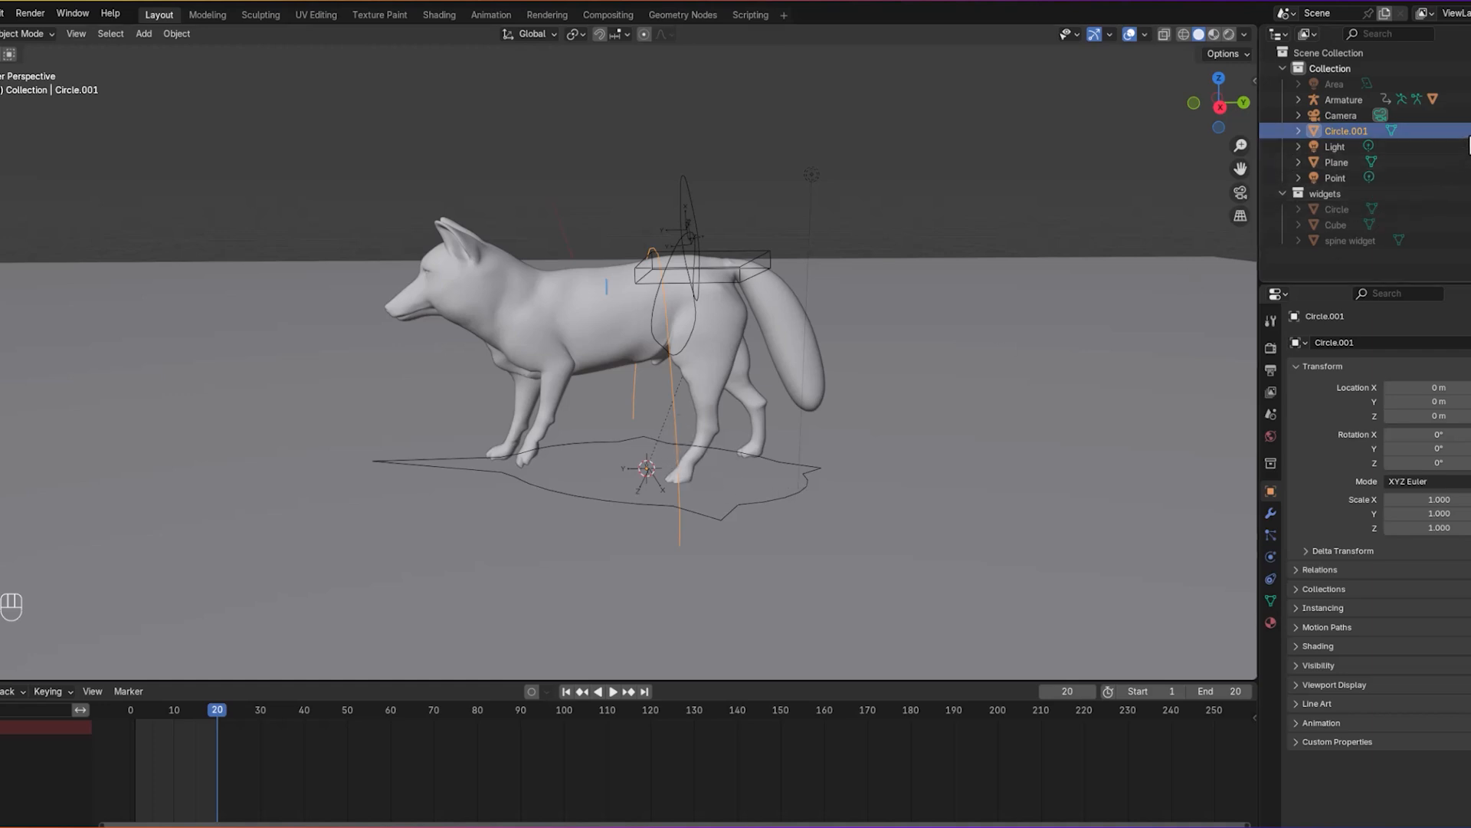
key("m")
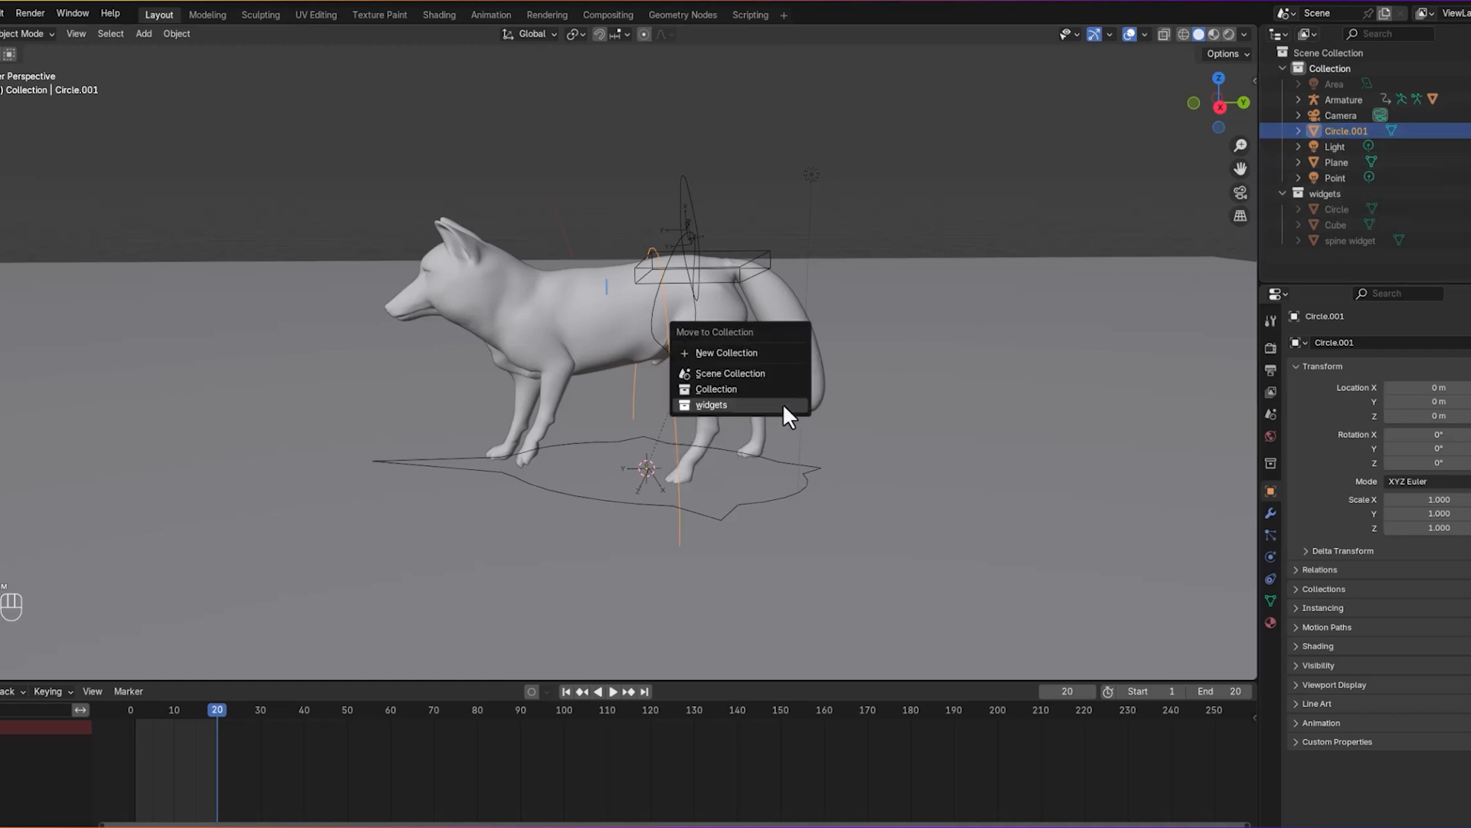
left_click(780, 405)
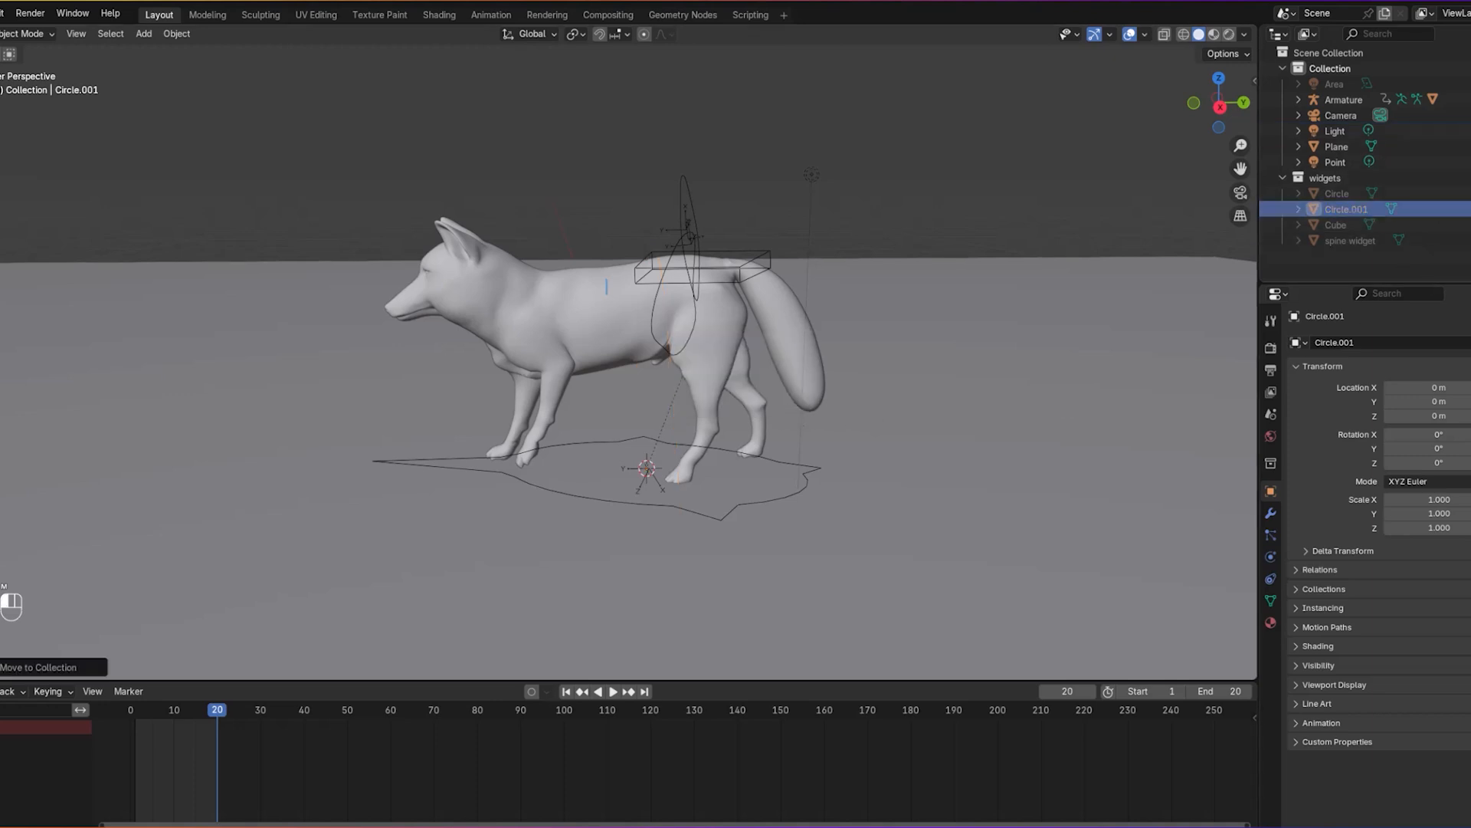
mouse_move(1001, 311)
middle_mouse_down()
mouse_move(900, 338)
mouse_move(990, 321)
middle_mouse_up()
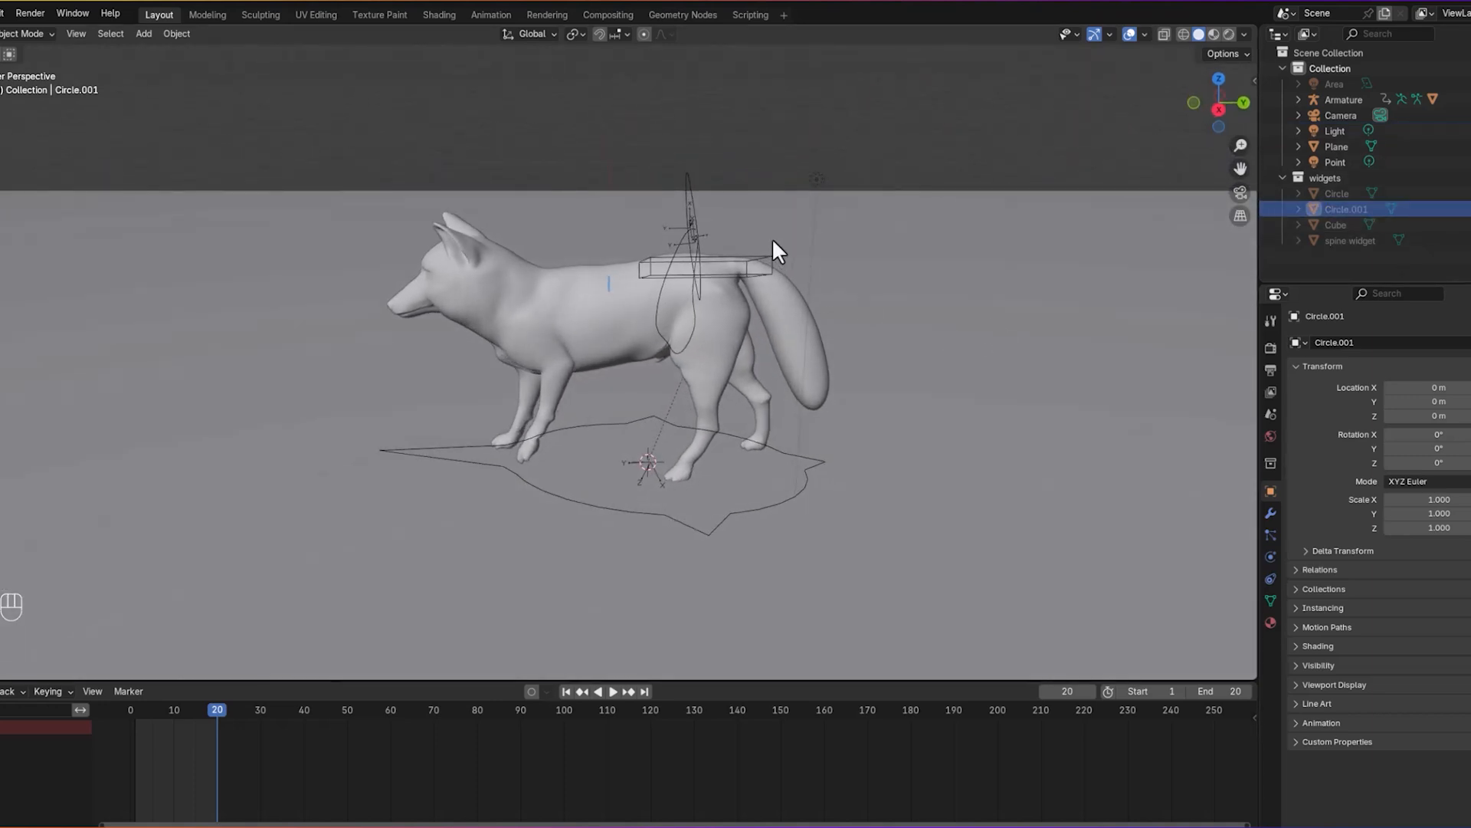
Step: Put the armature in Pose Mode and set the hip control's custom shape translation to X 0.04, Y 0.08 and Z -0.35
left_click(692, 192)
middle_click_drag(789, 296, 738, 329)
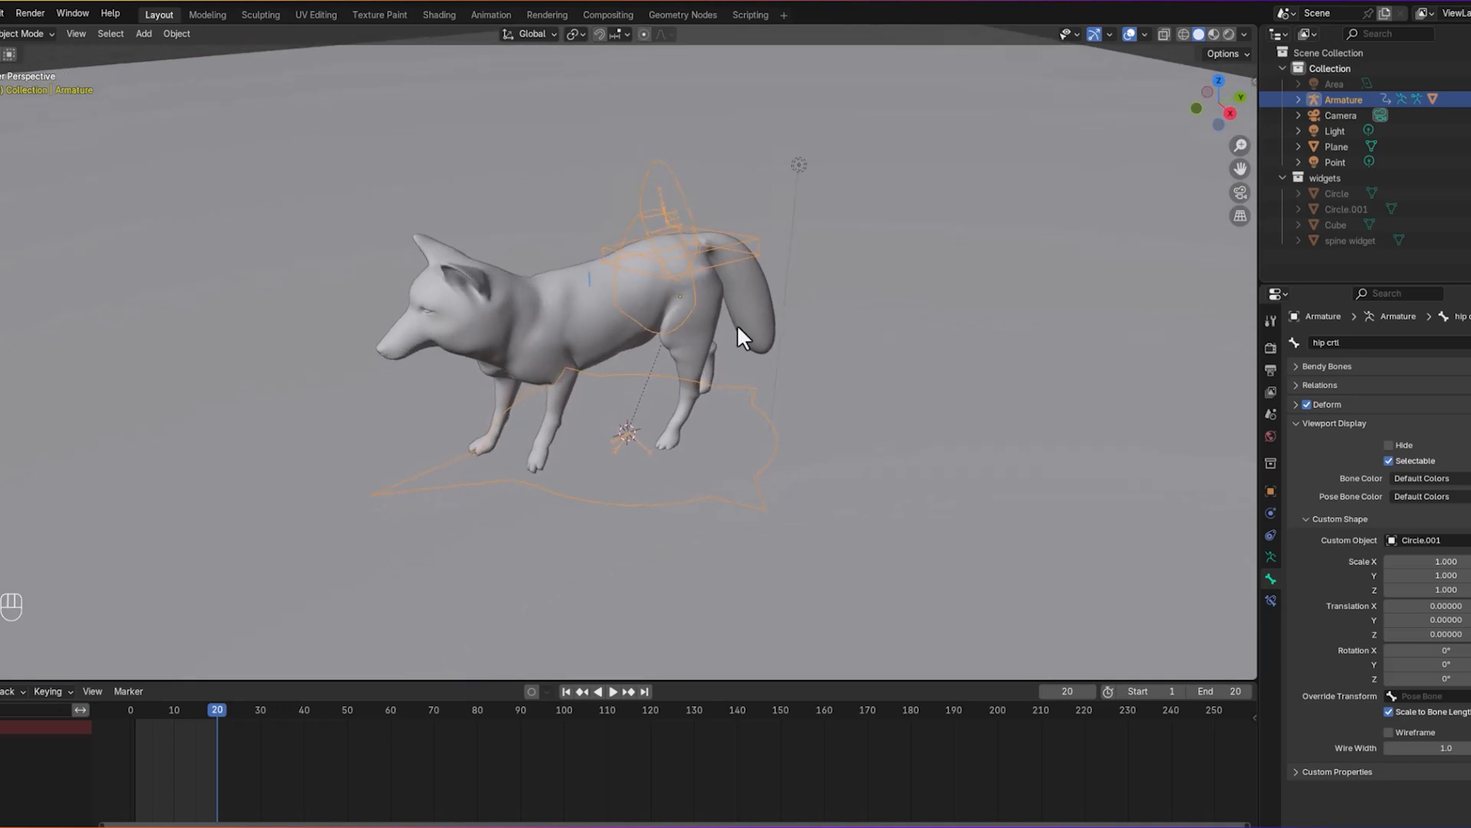
left_click(27, 33)
left_click(17, 80)
middle_click_drag(761, 307, 690, 302)
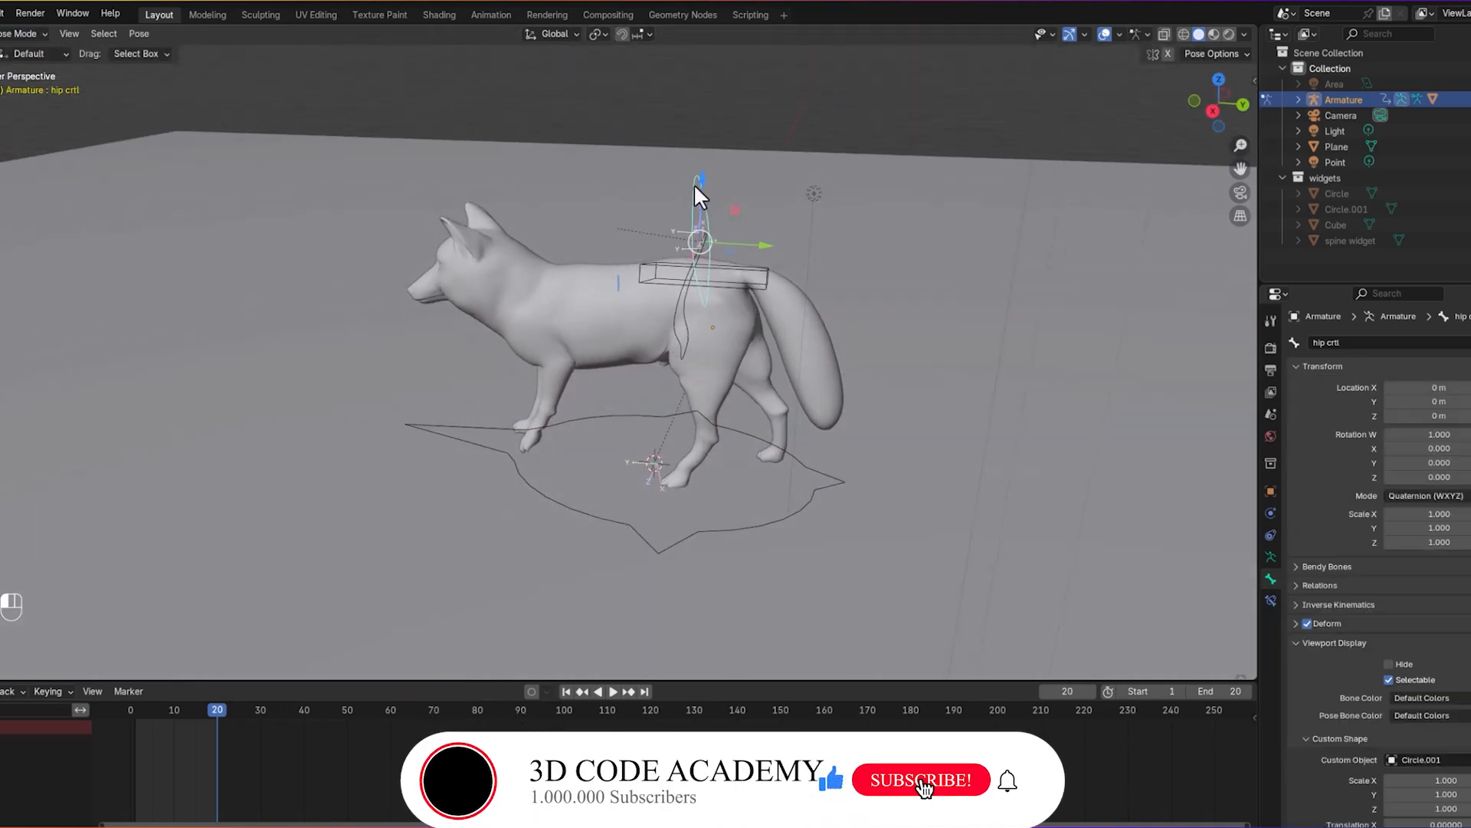
scroll(1325, 715, "down", 5)
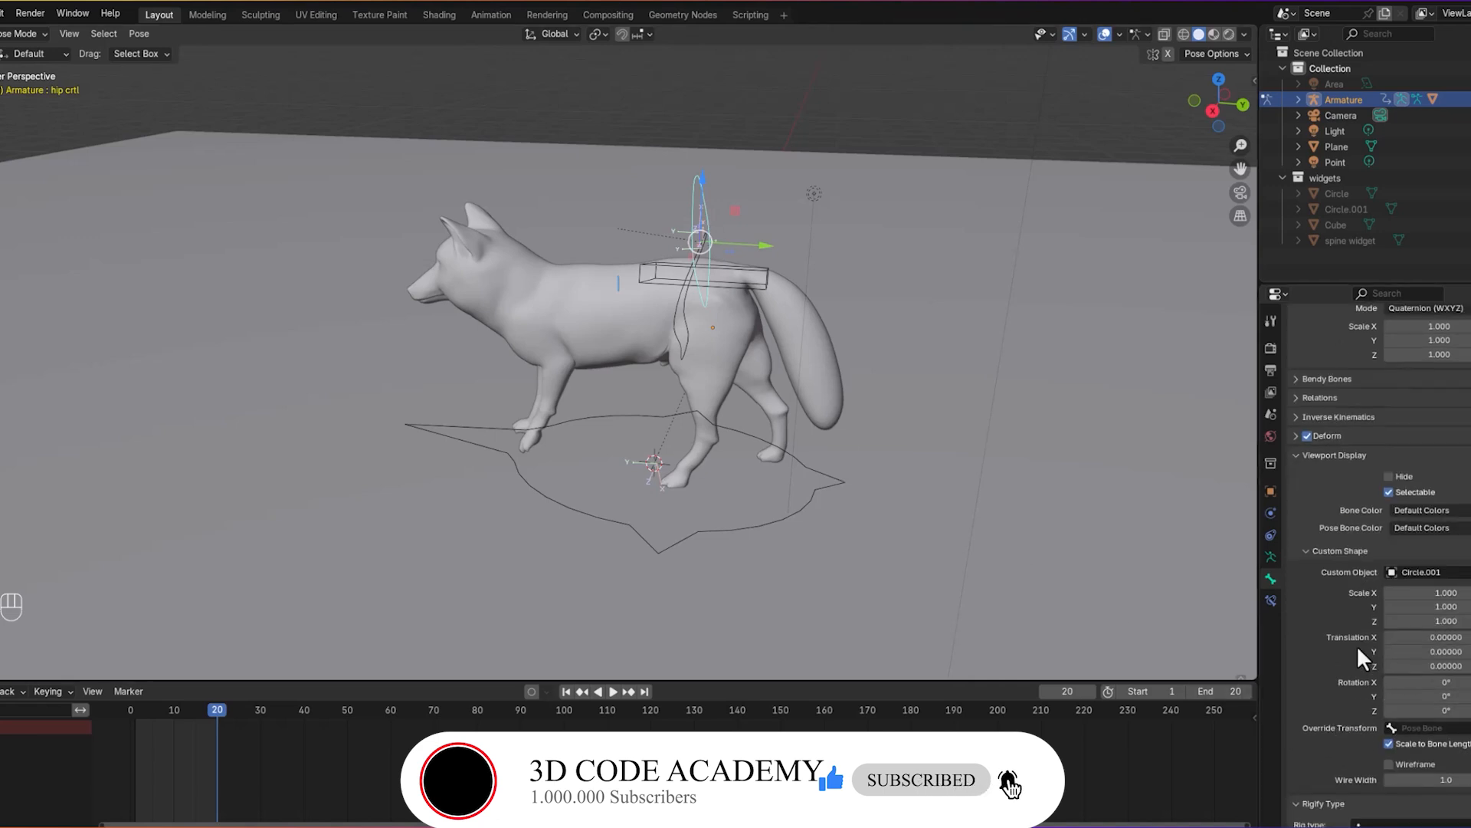
left_click_drag(1439, 674, 1366, 674)
mouse_move(1433, 637)
left_mouse_down()
mouse_move(1460, 637)
mouse_move(1426, 637)
mouse_move(1441, 651)
left_mouse_up()
Step: Tilt the hip control's custom shape by setting its rotation to X -20°, Y 0° and Z 4°
left_click_drag(1442, 698, 1442, 697)
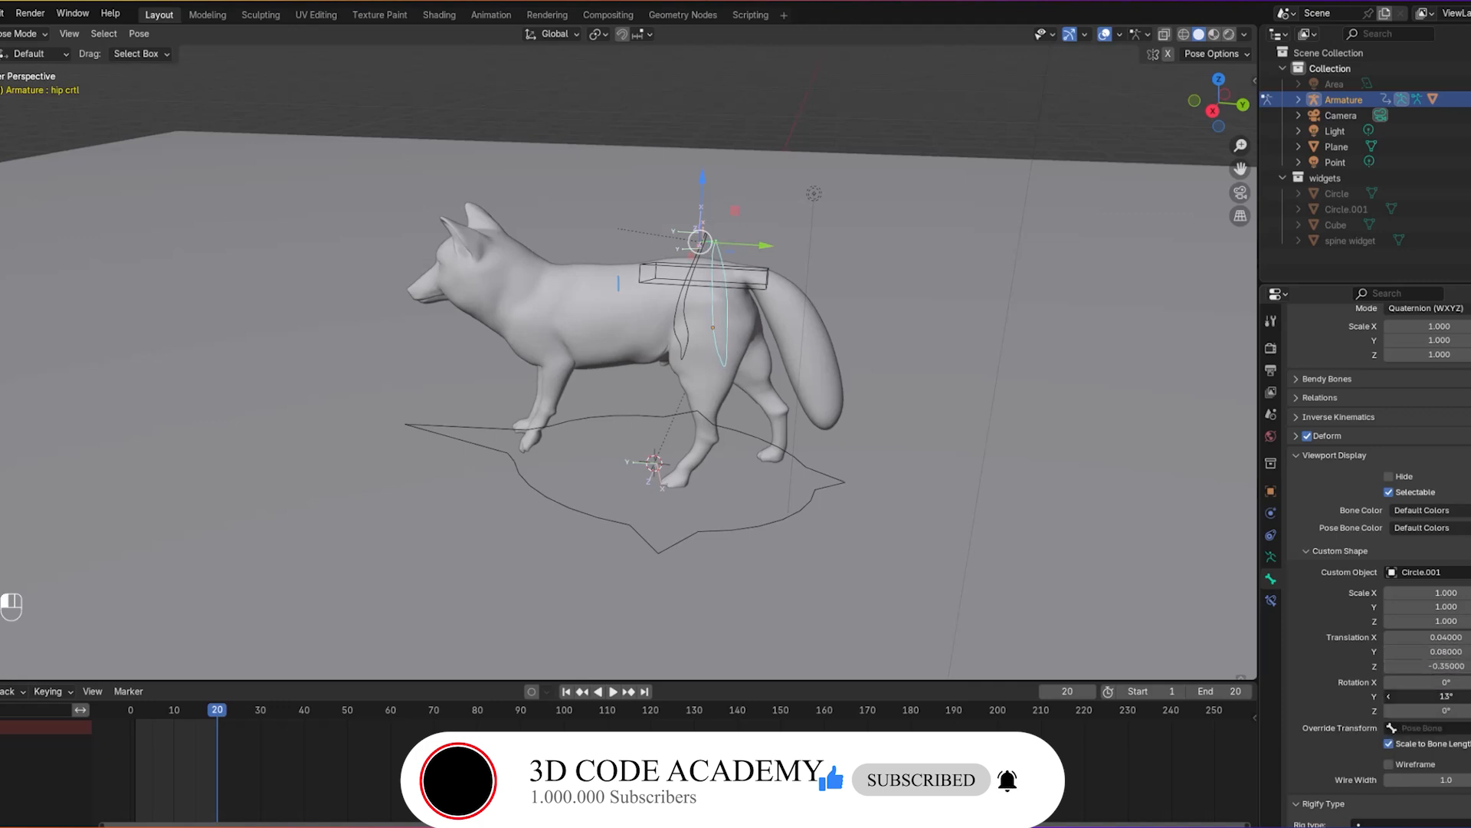
mouse_move(1442, 697)
left_mouse_down()
mouse_move(1456, 711)
mouse_move(1440, 682)
left_mouse_up()
key("ctrl+z")
left_click(1133, 482)
mouse_move(1023, 393)
middle_mouse_down()
mouse_move(1106, 397)
mouse_move(1018, 374)
mouse_move(1030, 379)
middle_mouse_up()
Step: Set the hip control's bone color to 03 - Theme Color Set
left_click(740, 322)
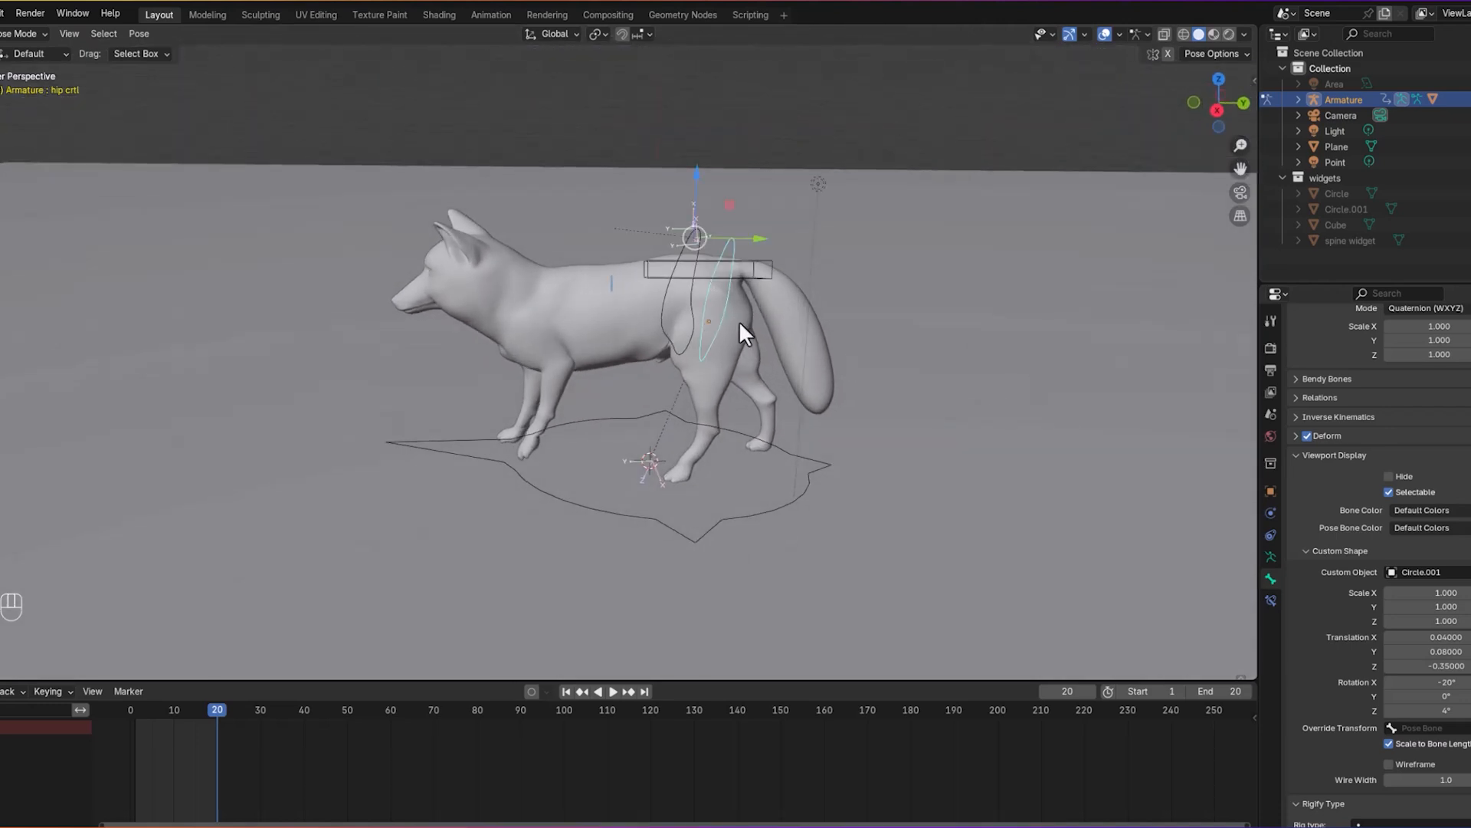
scroll(1315, 696, "down", 1)
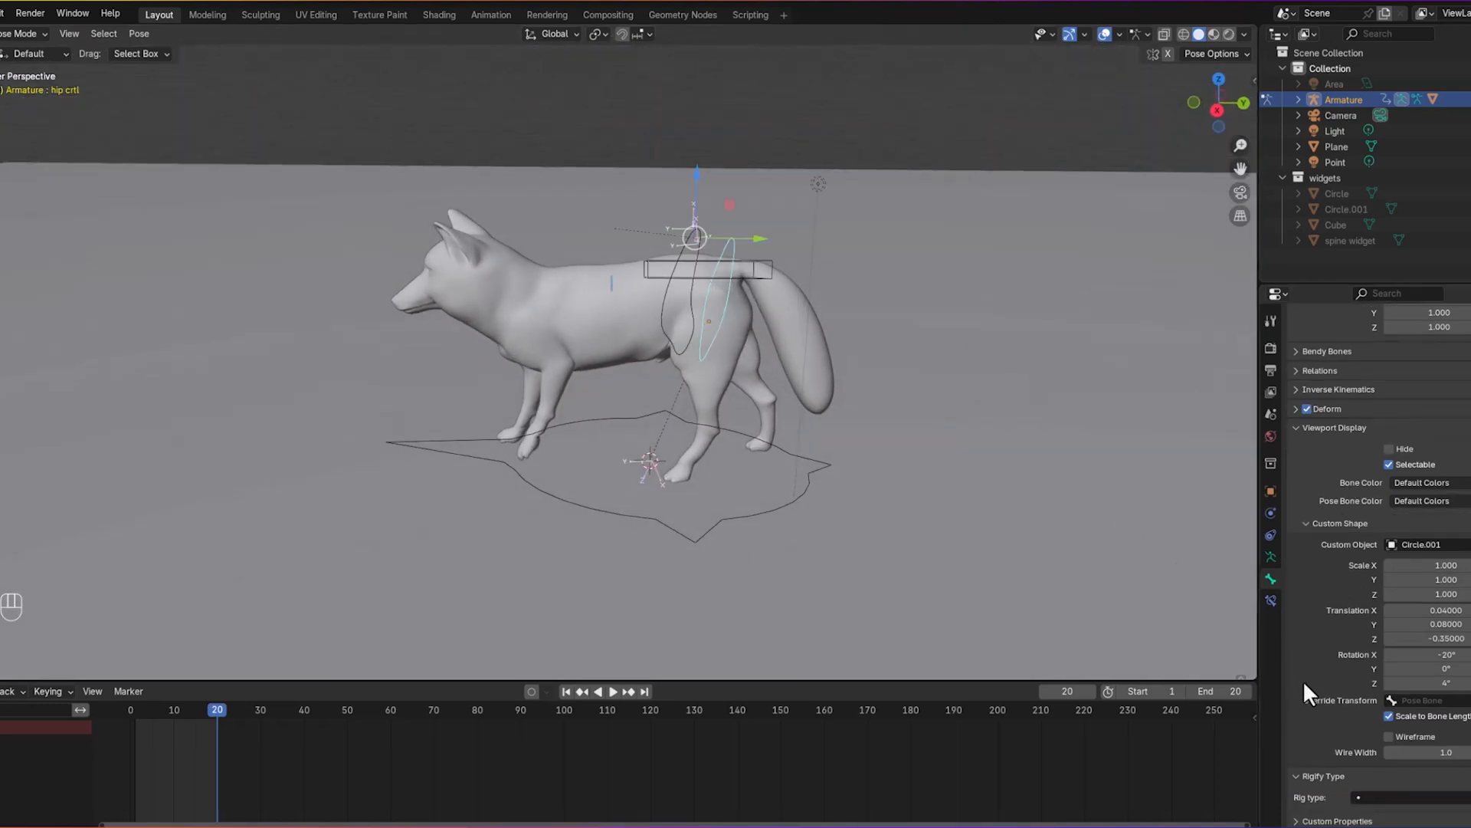
left_click(1449, 483)
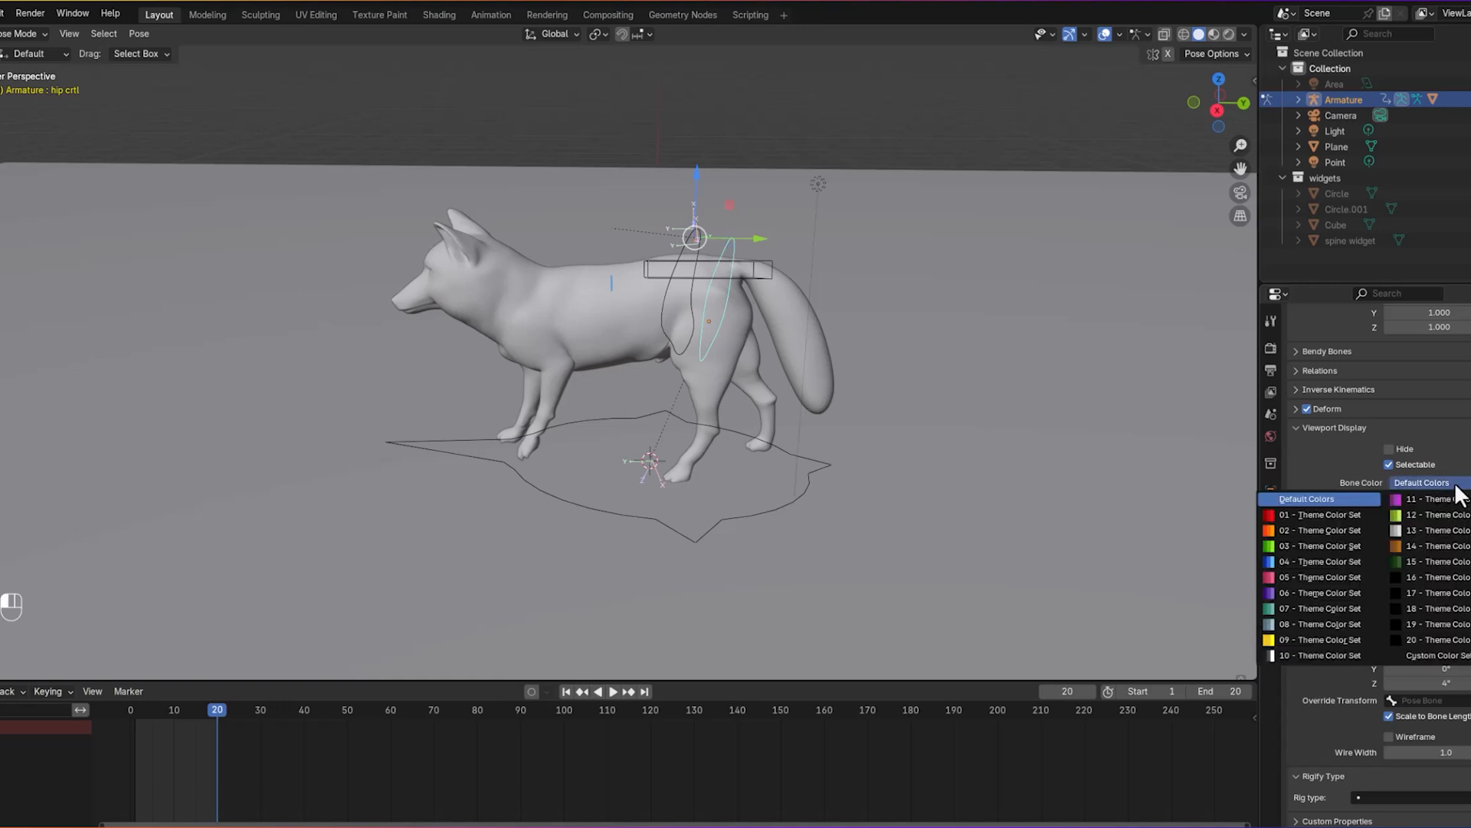
left_click(1325, 545)
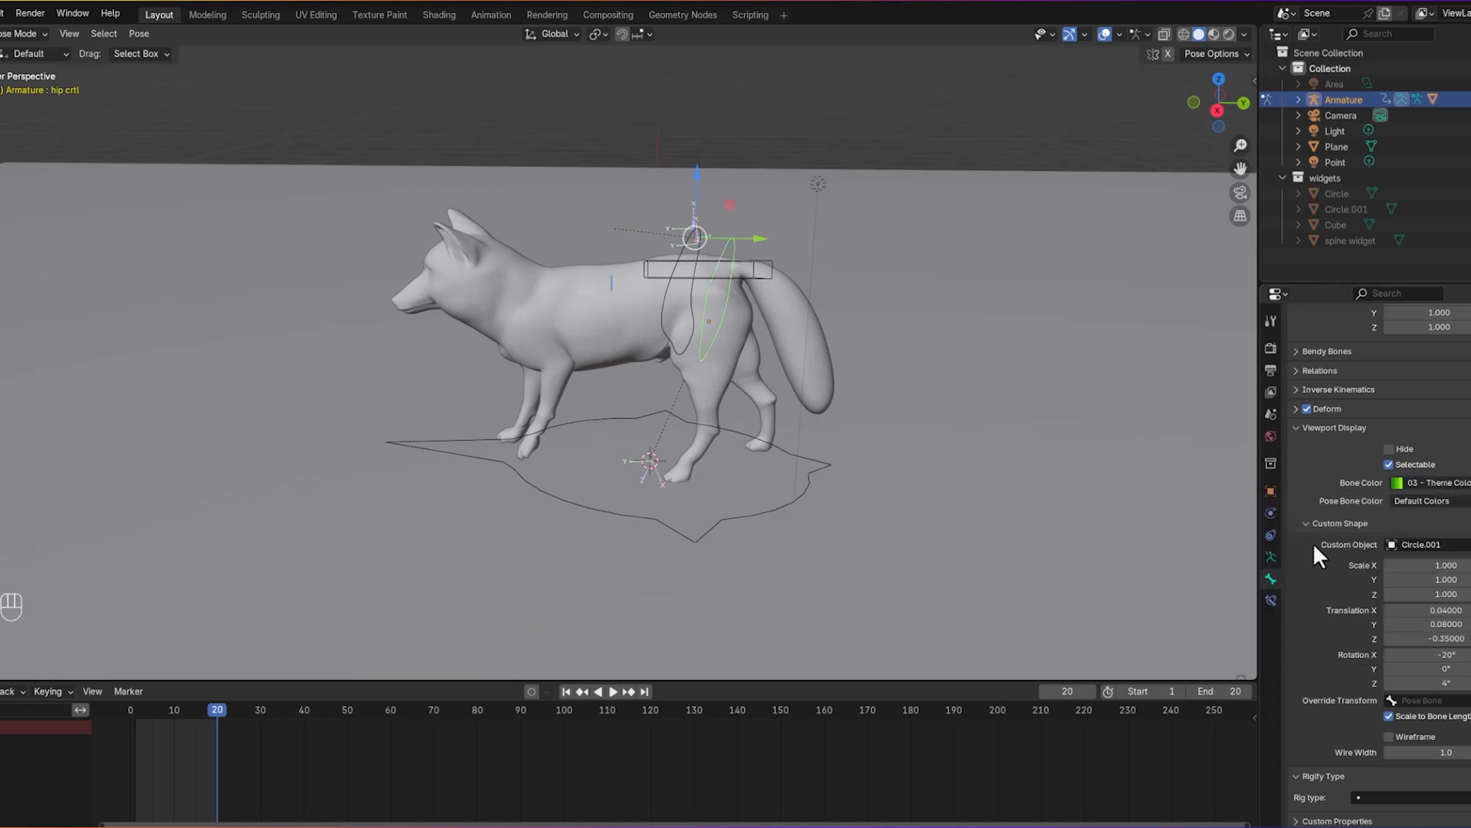
Step: Select the torso control around the fox's belly and set its bone color to 02 - Theme Color Set
left_click(692, 311)
mouse_move(834, 388)
middle_mouse_down()
mouse_move(700, 383)
mouse_move(908, 389)
mouse_move(812, 379)
mouse_move(834, 371)
middle_mouse_up()
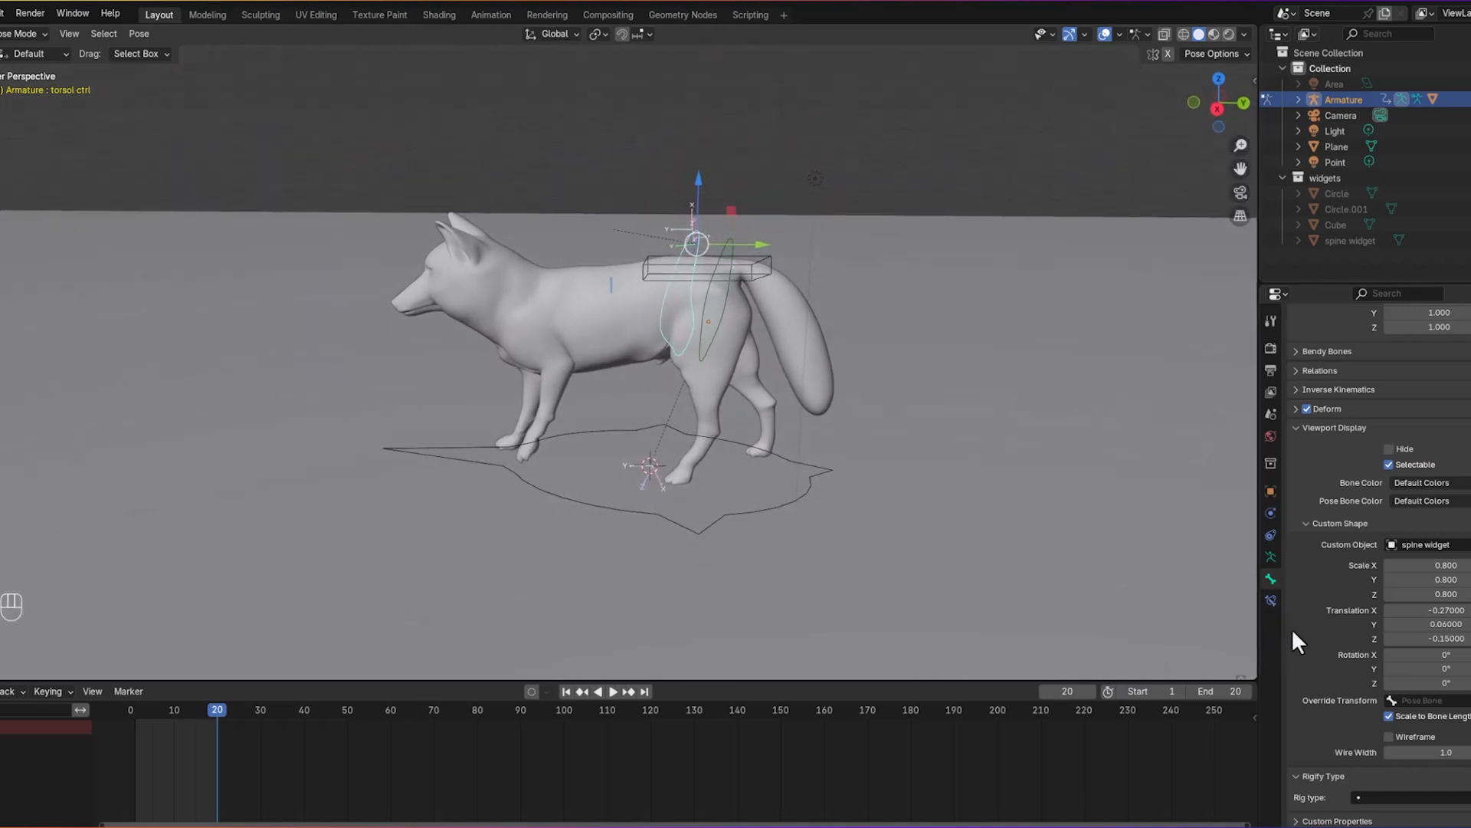
left_click(1425, 483)
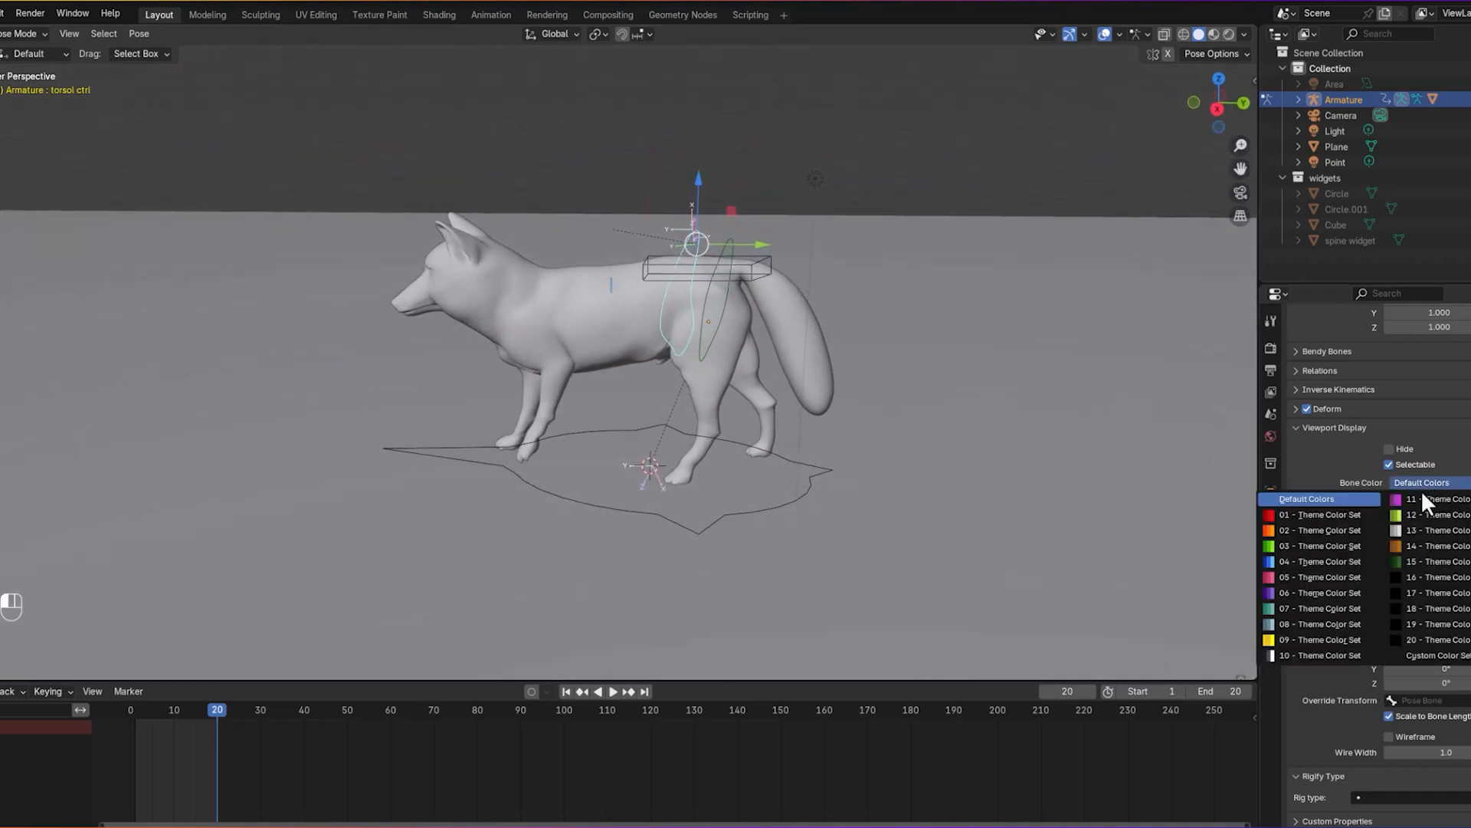
left_click(1315, 529)
middle_click_drag(935, 406, 869, 373)
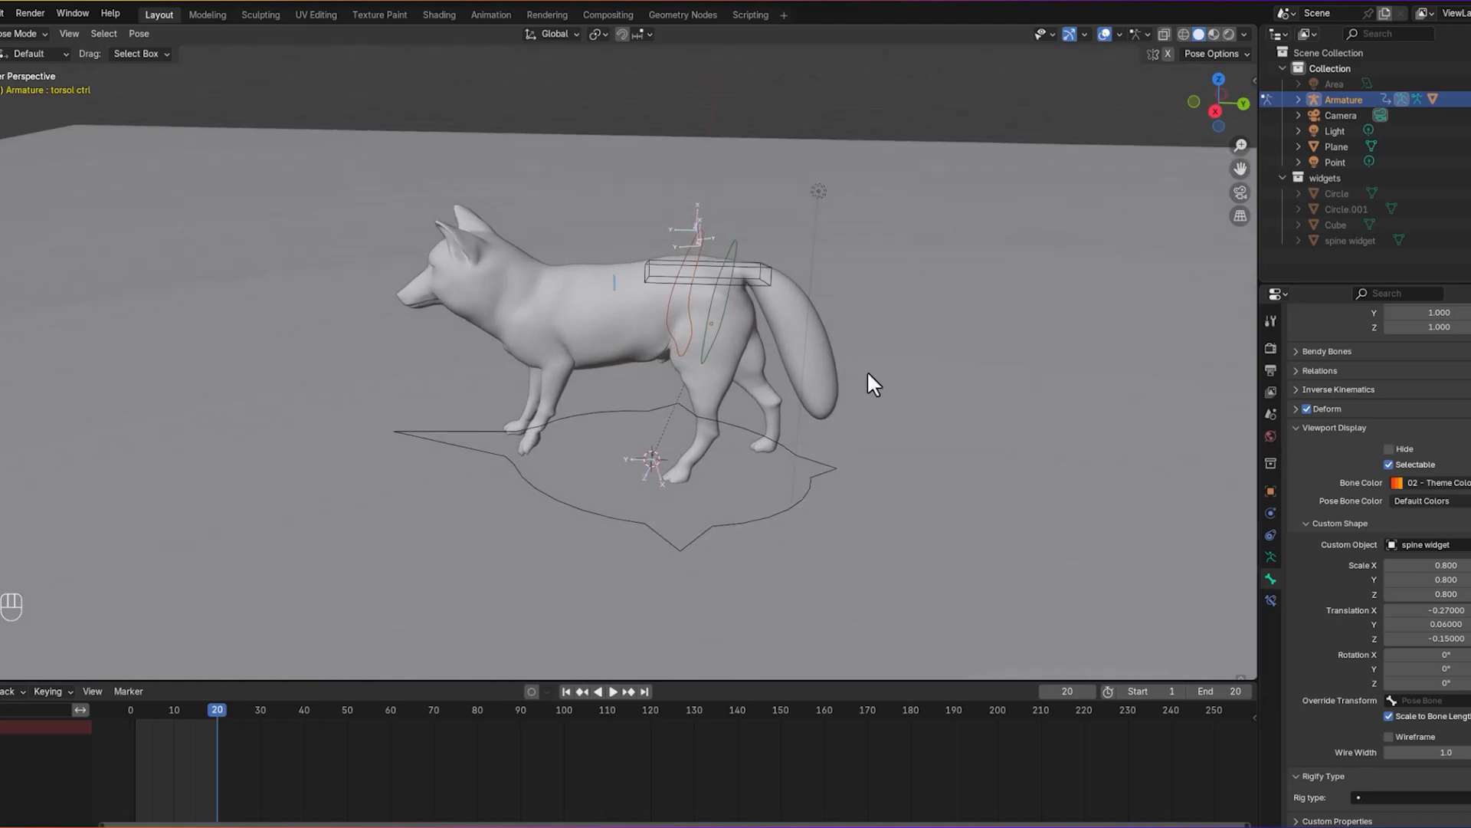
Step: Select the box-shaped cog ctrl bone and set its bone color to 04 - Theme Color Set
left_click(767, 280)
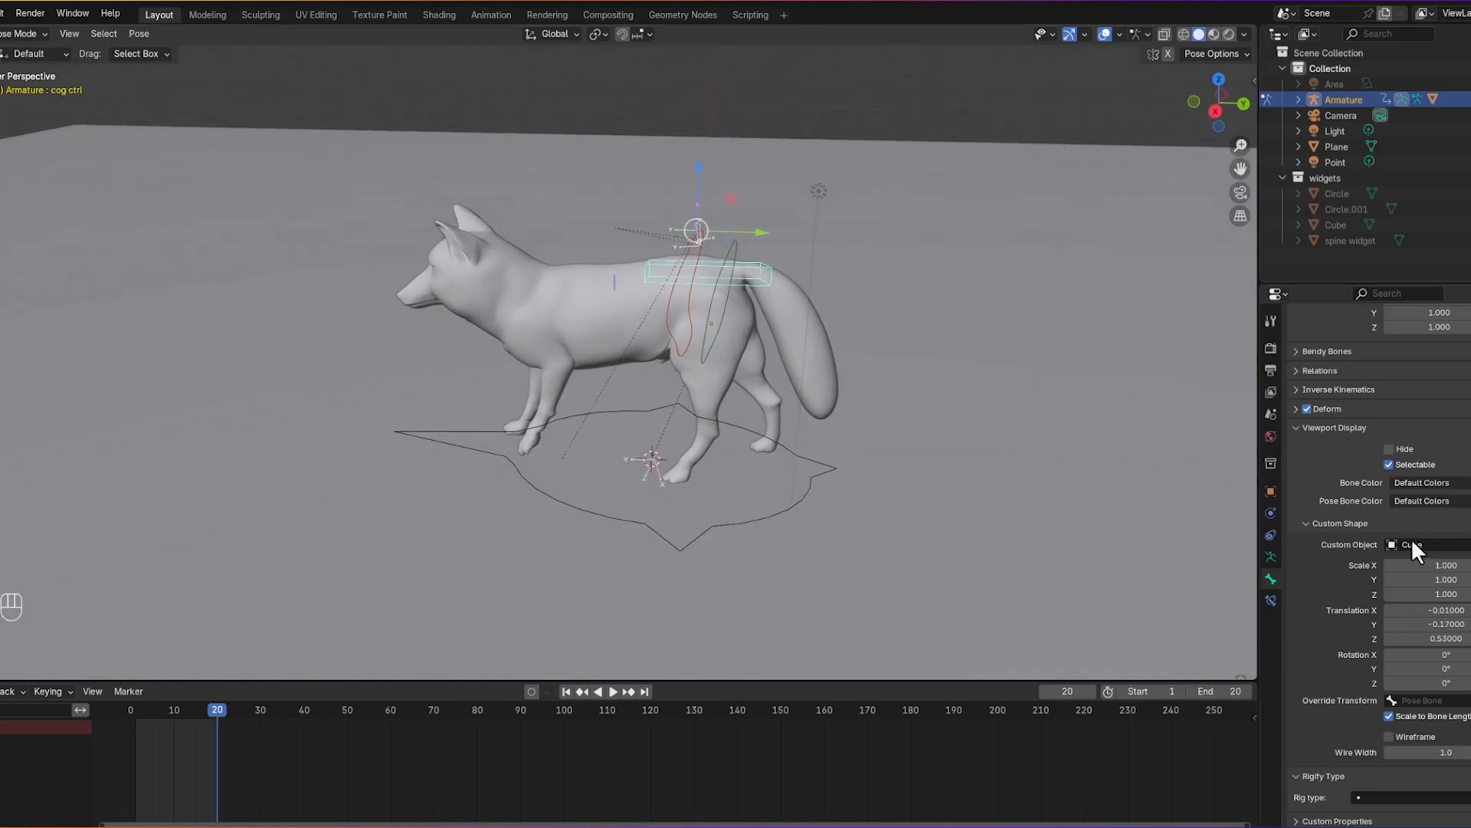
left_click(1419, 483)
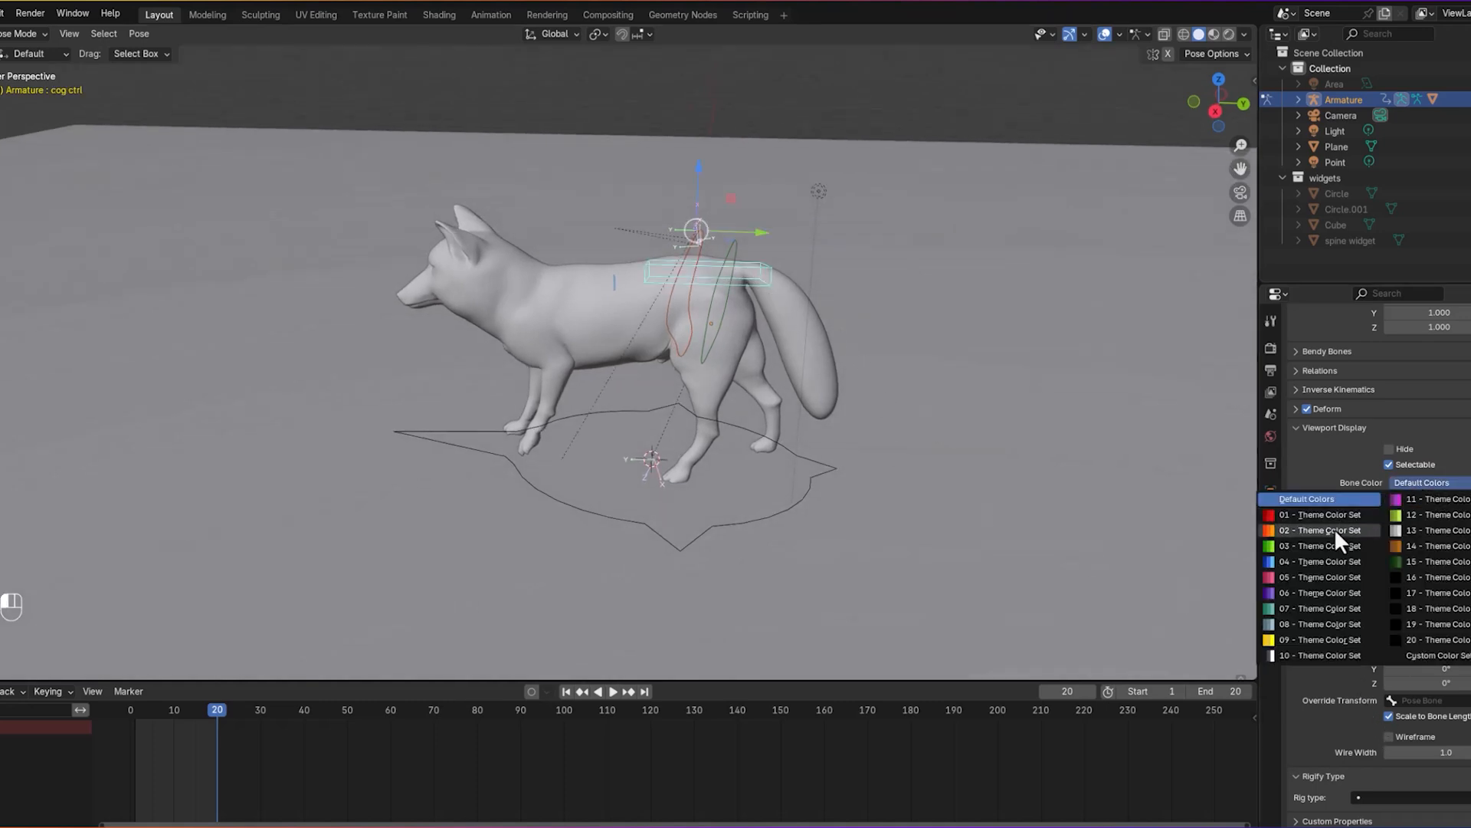
left_click(1294, 564)
Step: Select the global control around the fox's feet and set its bone color to 09 - Theme Color Set
middle_click_drag(1008, 480, 1013, 425)
left_click(833, 480)
left_click(1427, 483)
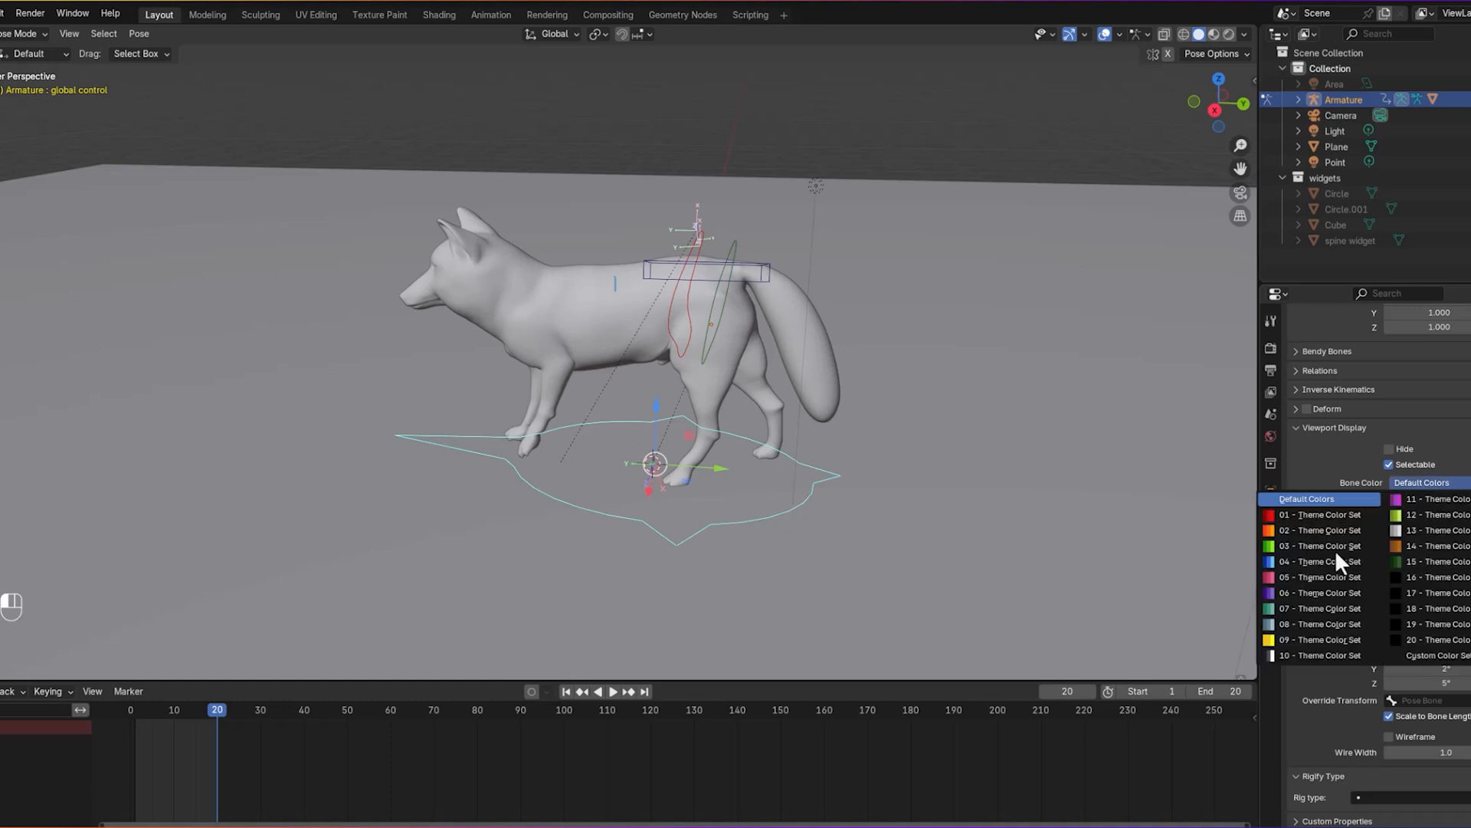
left_click(1299, 645)
left_click(1041, 513)
middle_click_drag(1041, 513, 1031, 410)
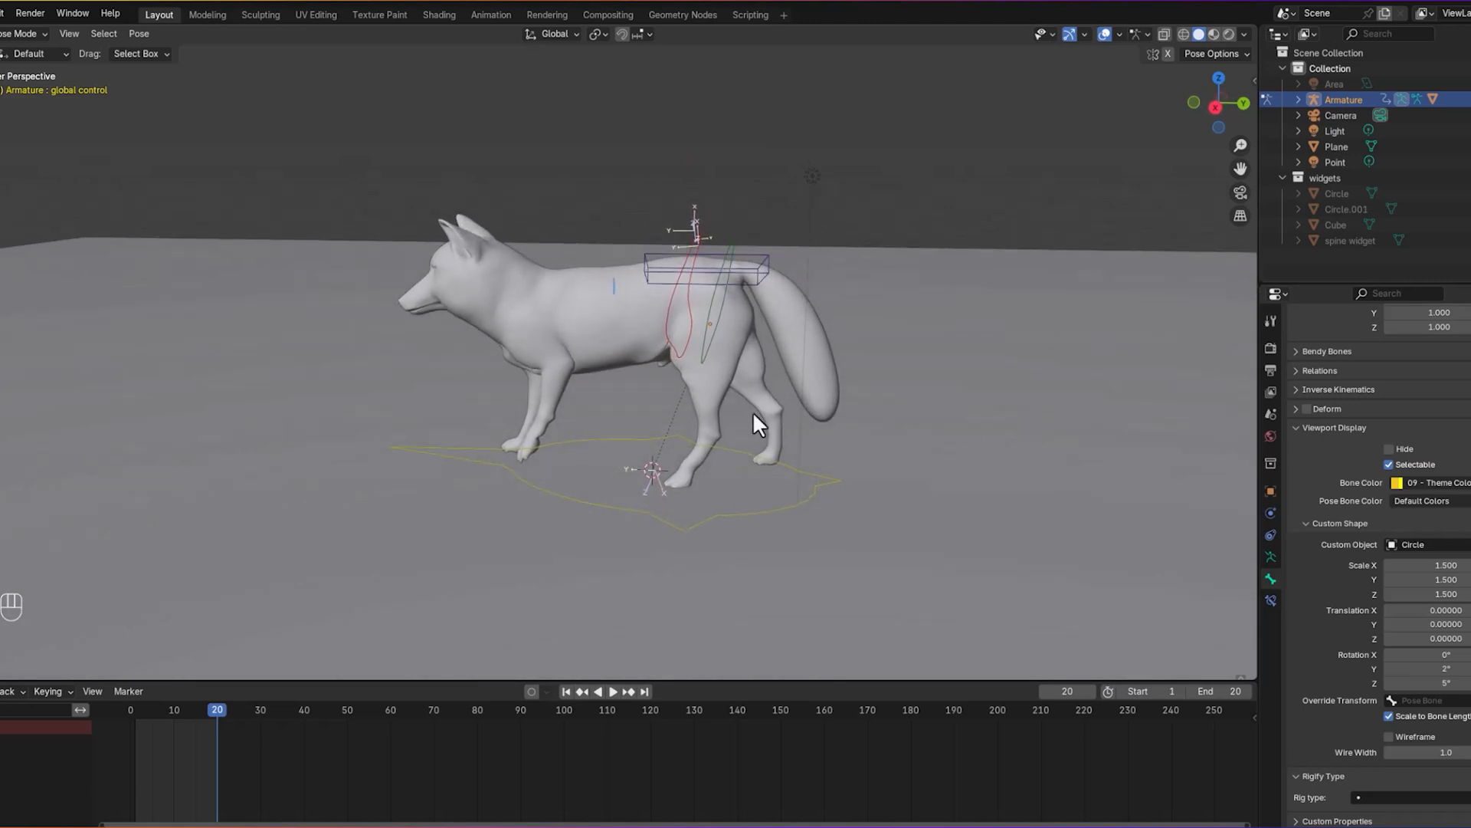
Step: Test the box-shaped cog control by lowering it, and slide the global control toward the fox's head
left_click(742, 268)
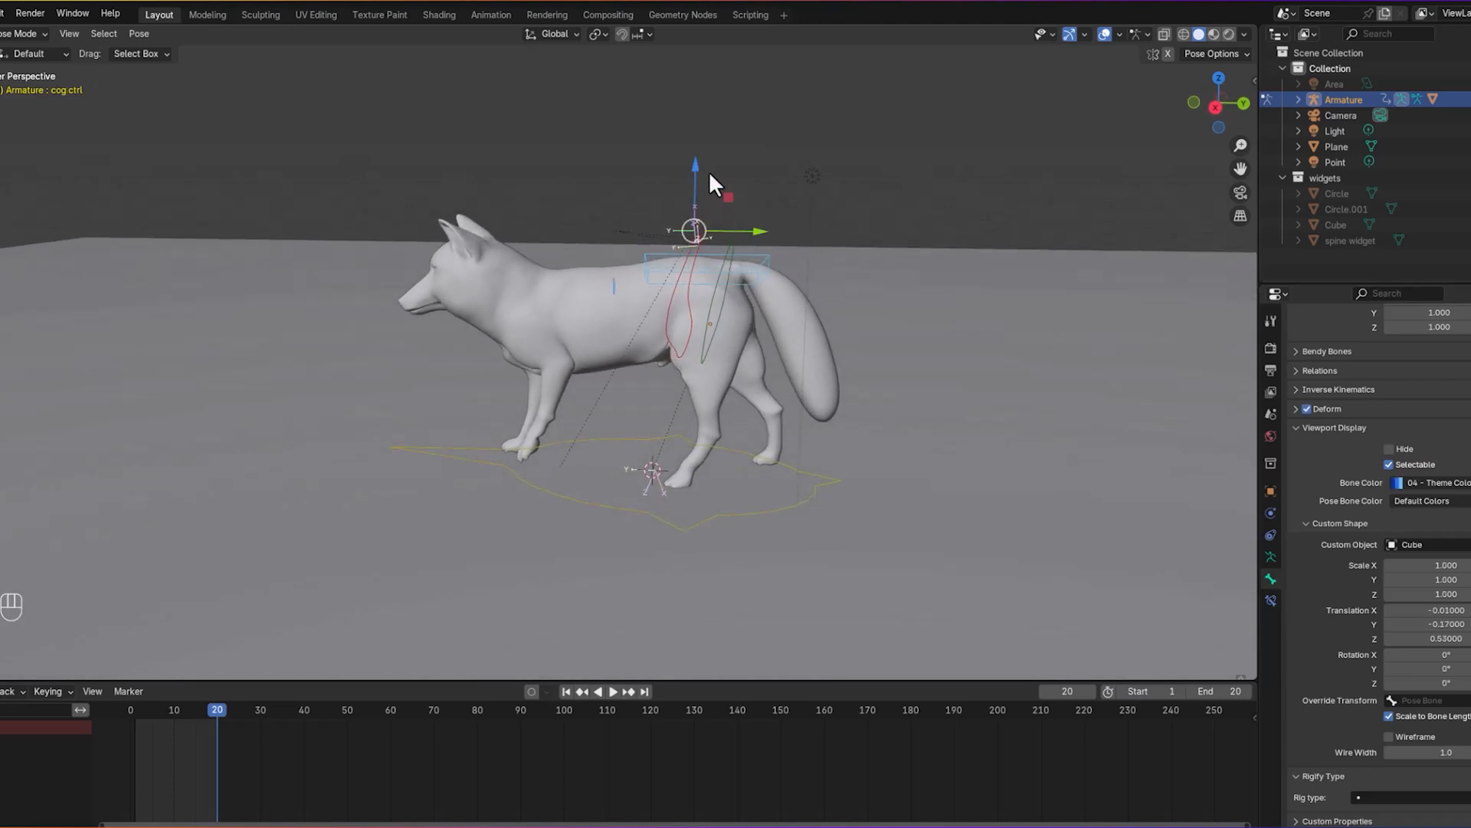
left_click_drag(697, 167, 702, 198)
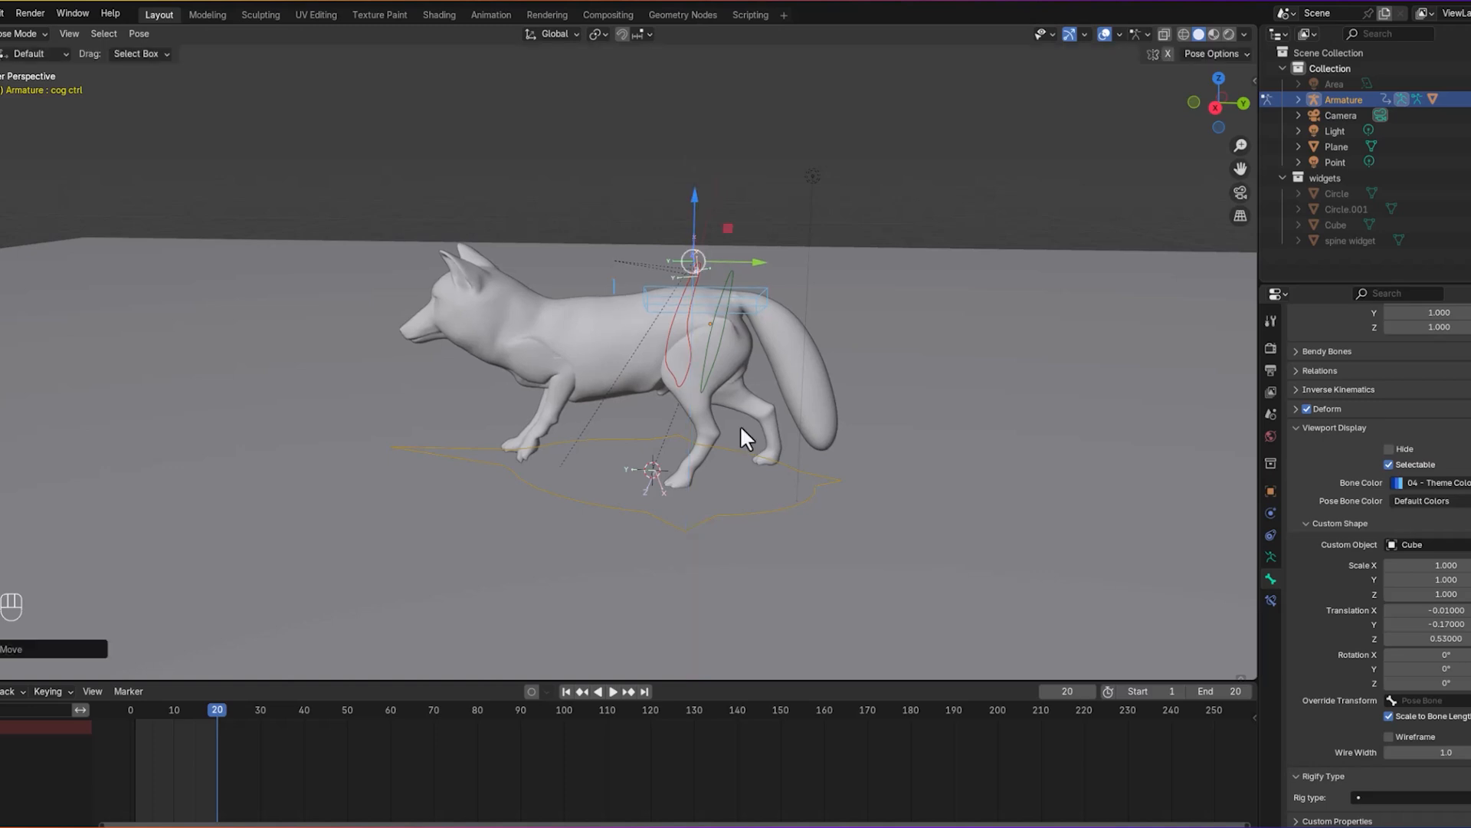
left_click(781, 507)
left_click_drag(706, 472, 660, 469)
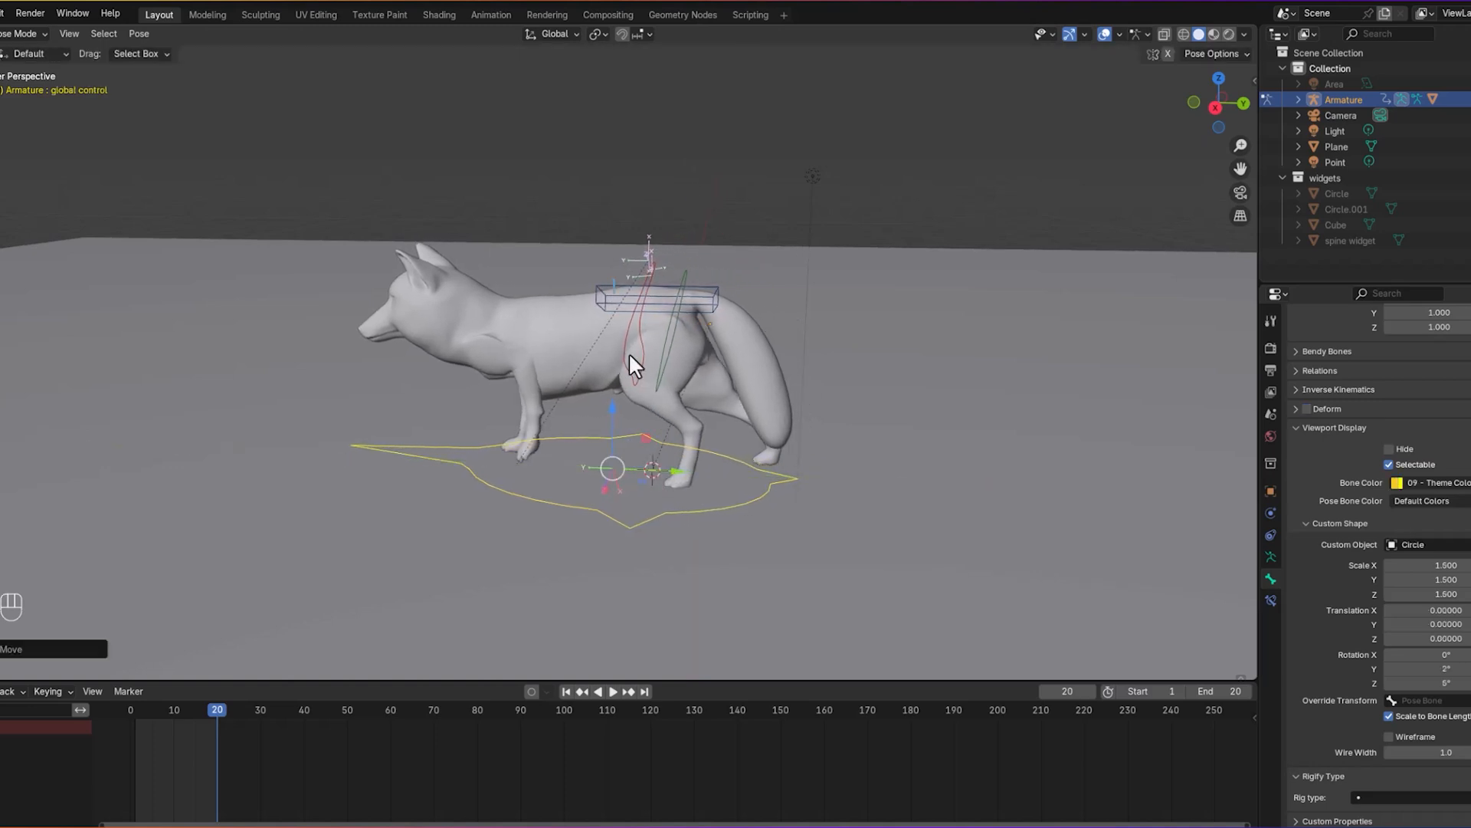
Step: Rotate the torso control to raise the fox's front body and the hip control to swing the hindquarters forward
left_click(641, 344)
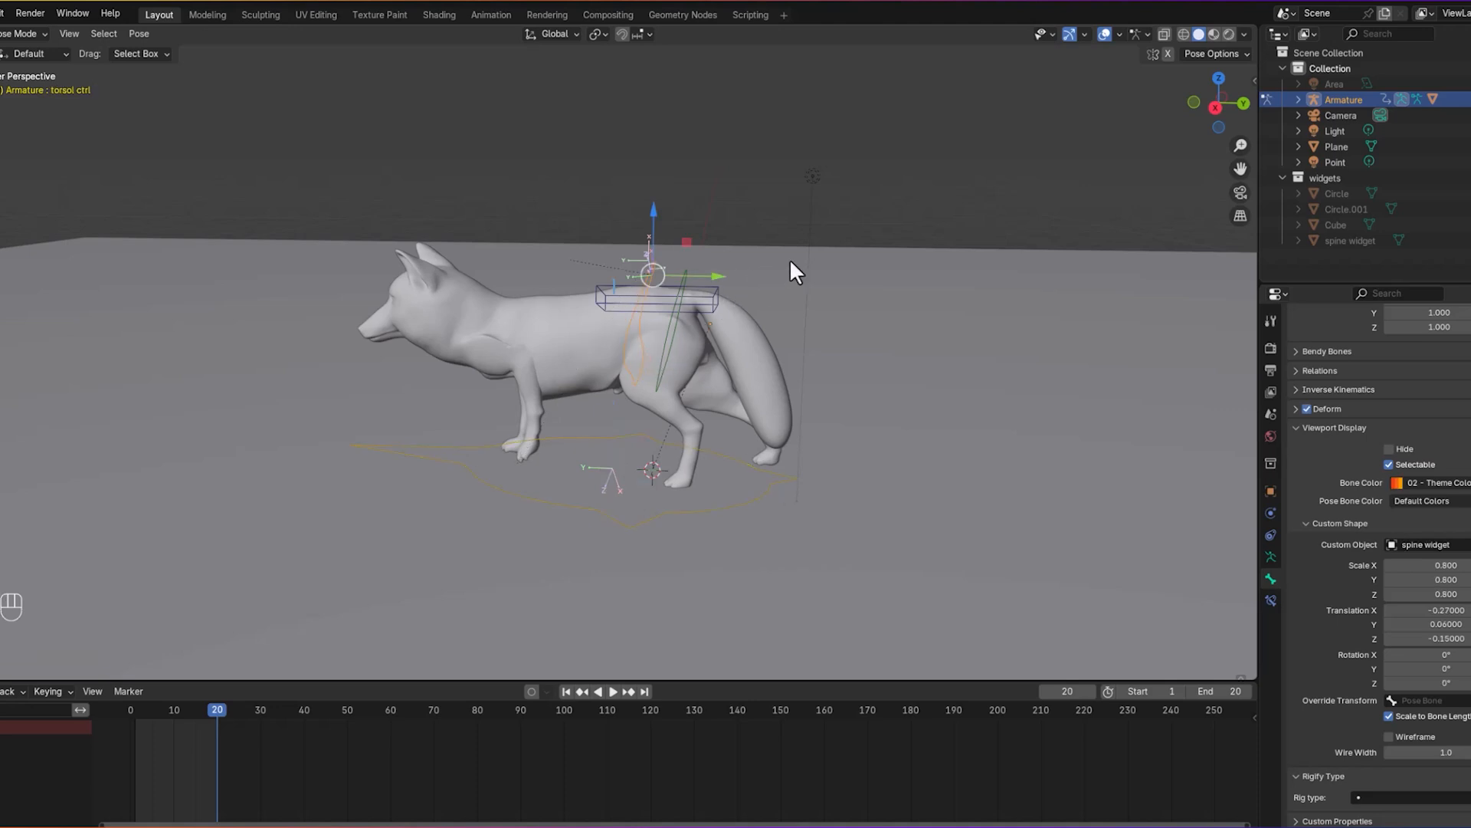
key("r")
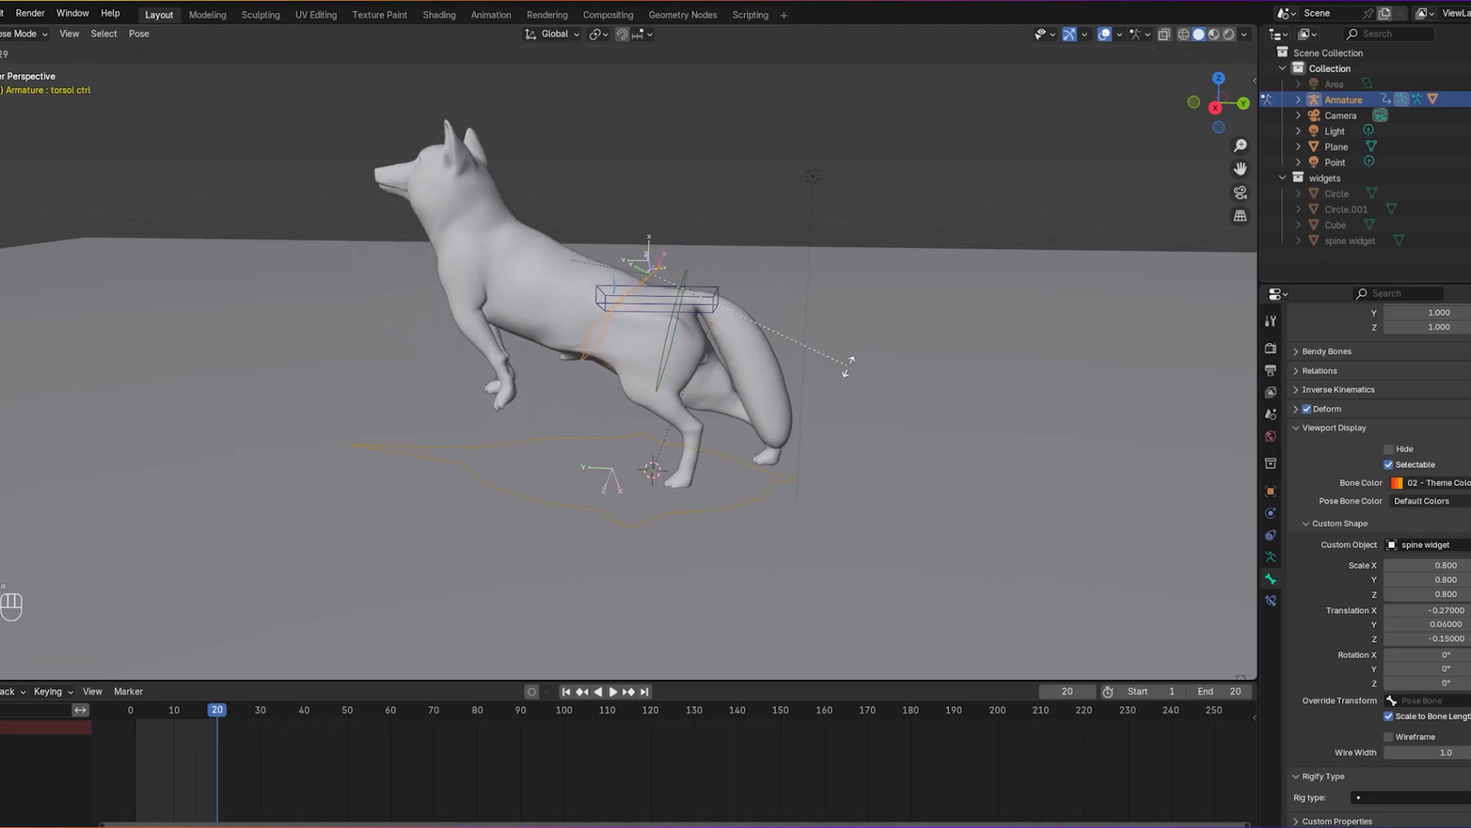
left_click(849, 365)
middle_click_drag(850, 366, 886, 347)
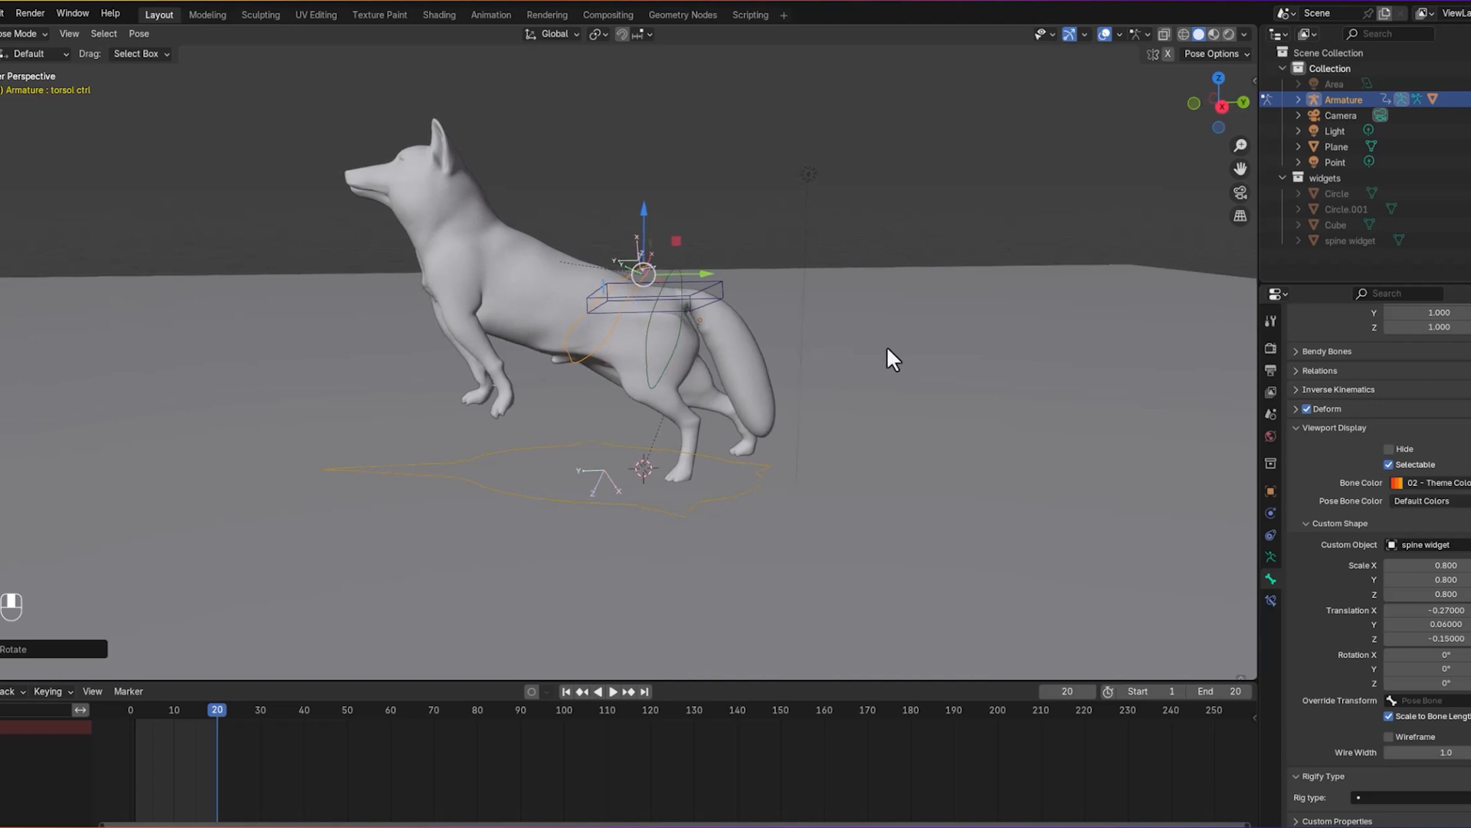
left_click(688, 320)
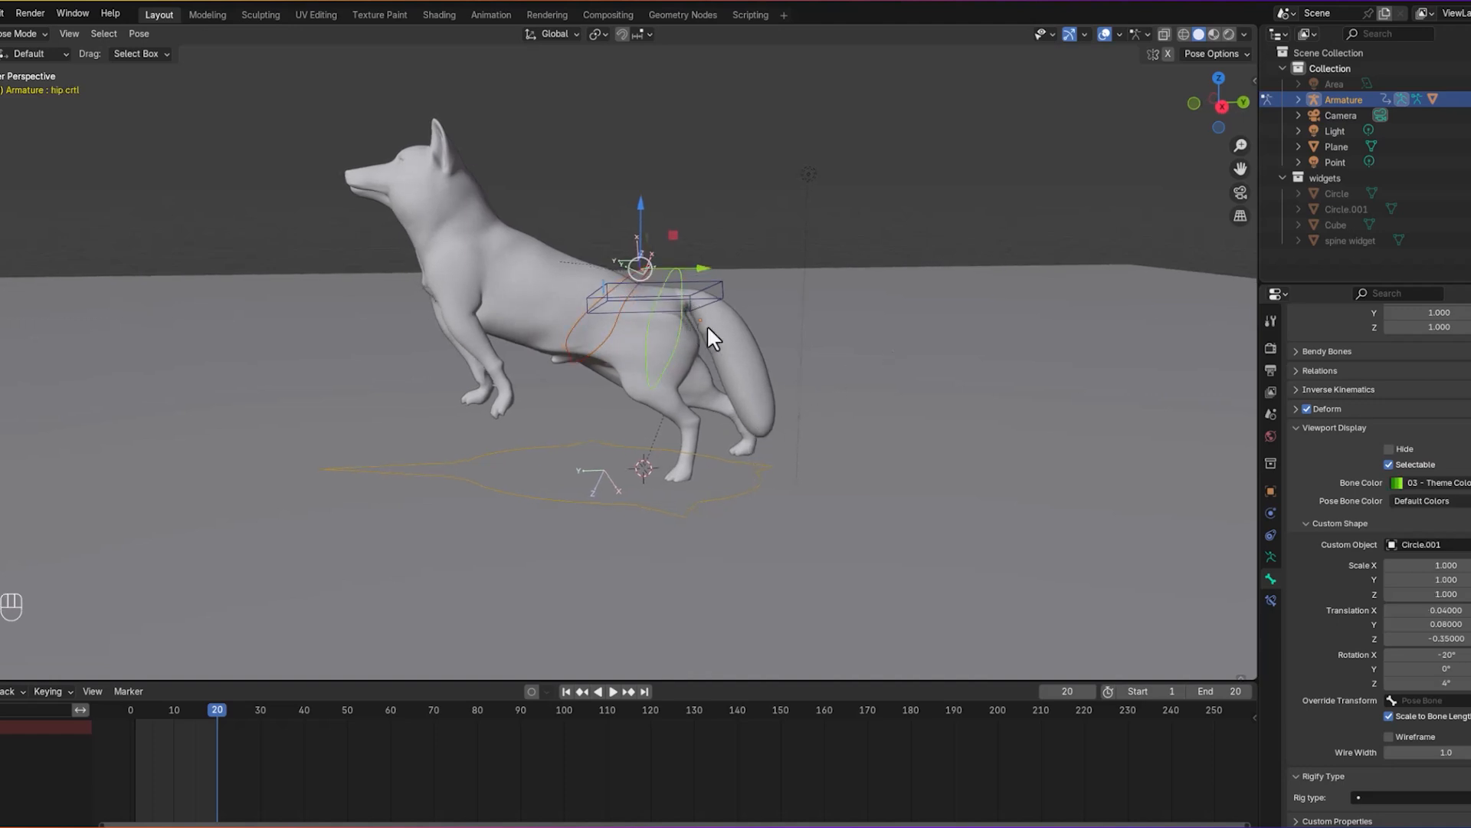
key("r")
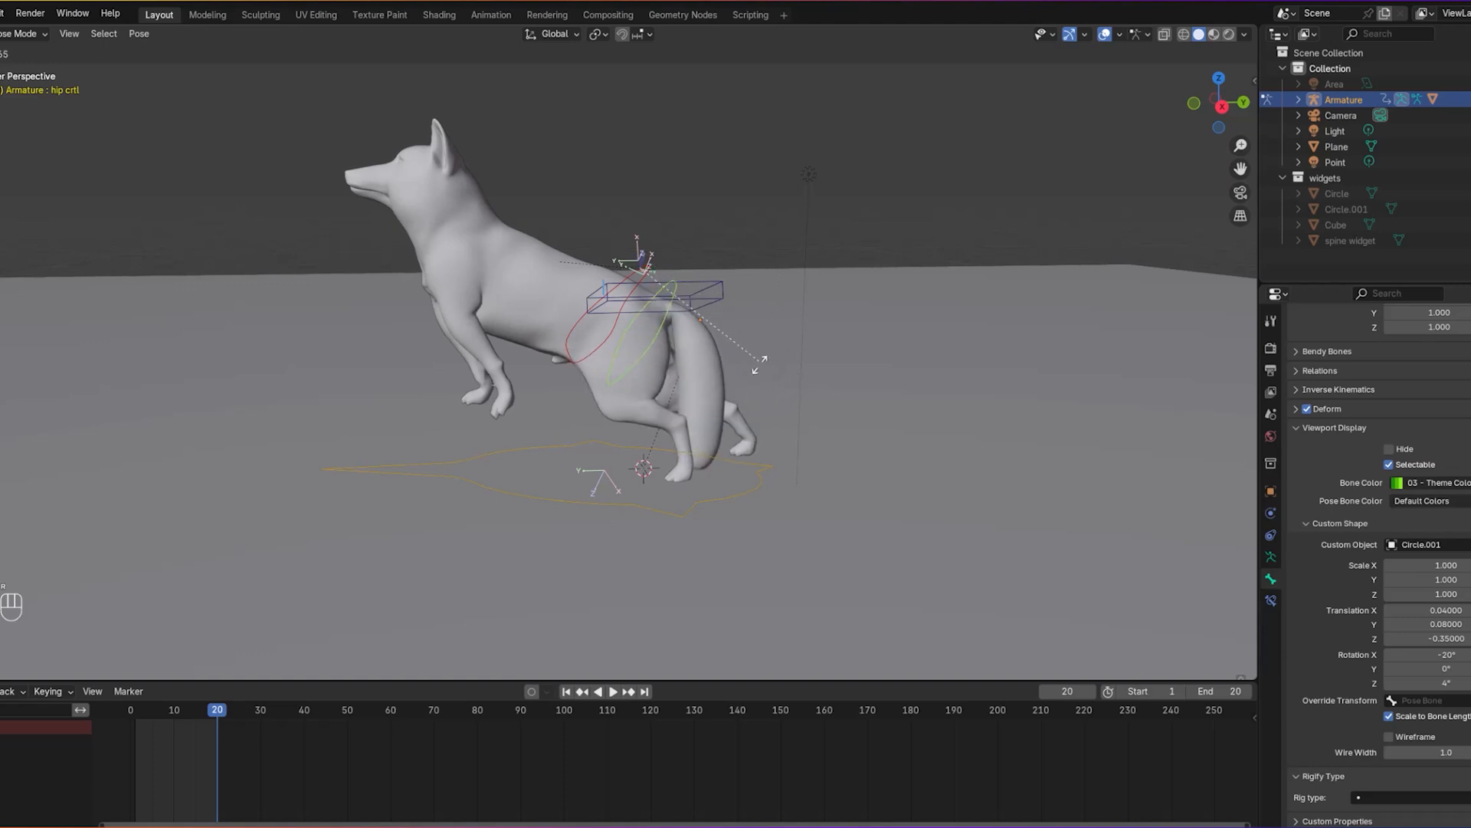
left_click(757, 361)
middle_click_drag(807, 375, 771, 388)
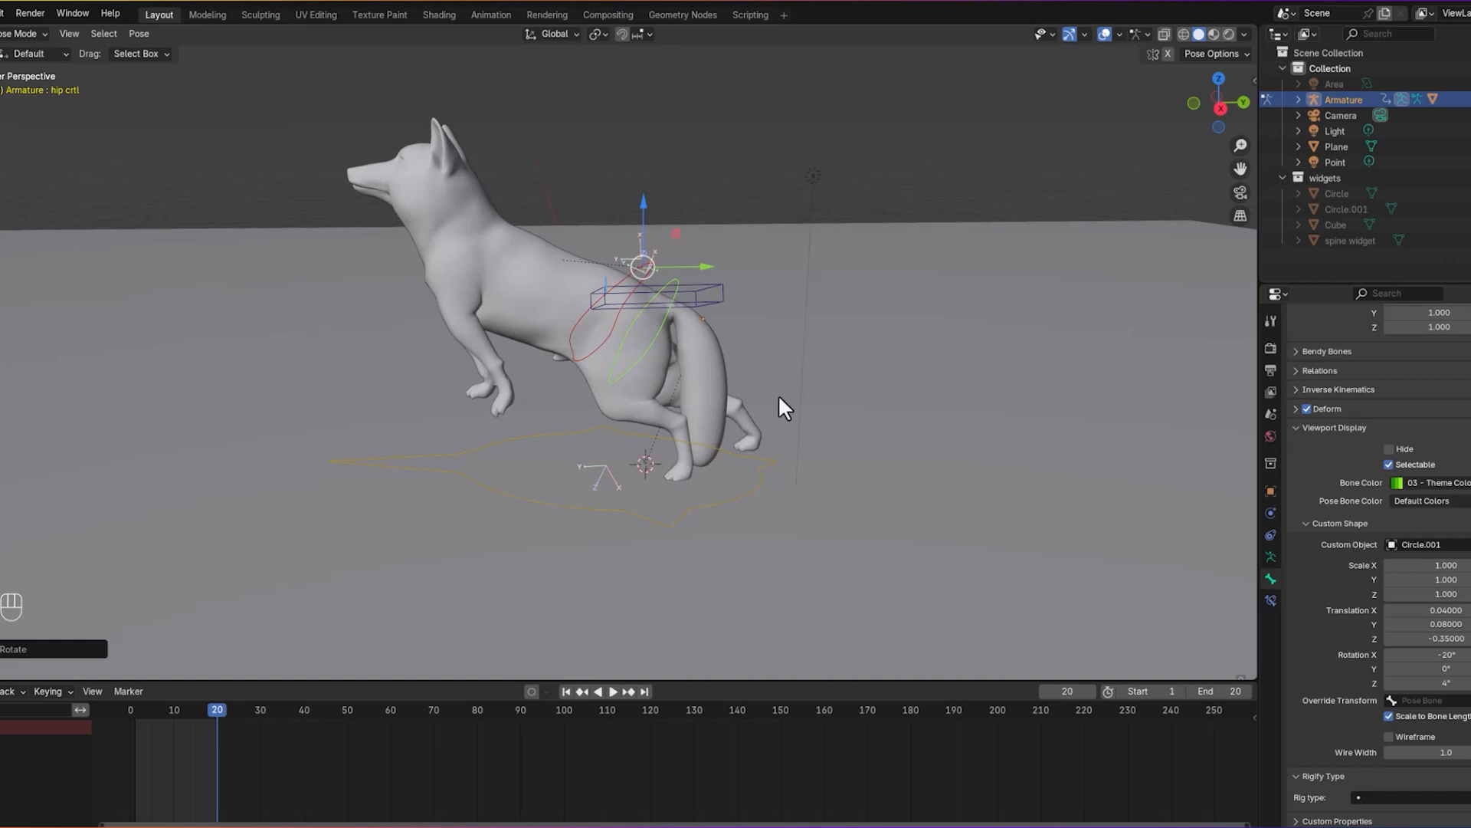
Step: Clear the location and rotation of all visible control bones to undo the test poses
key("a")
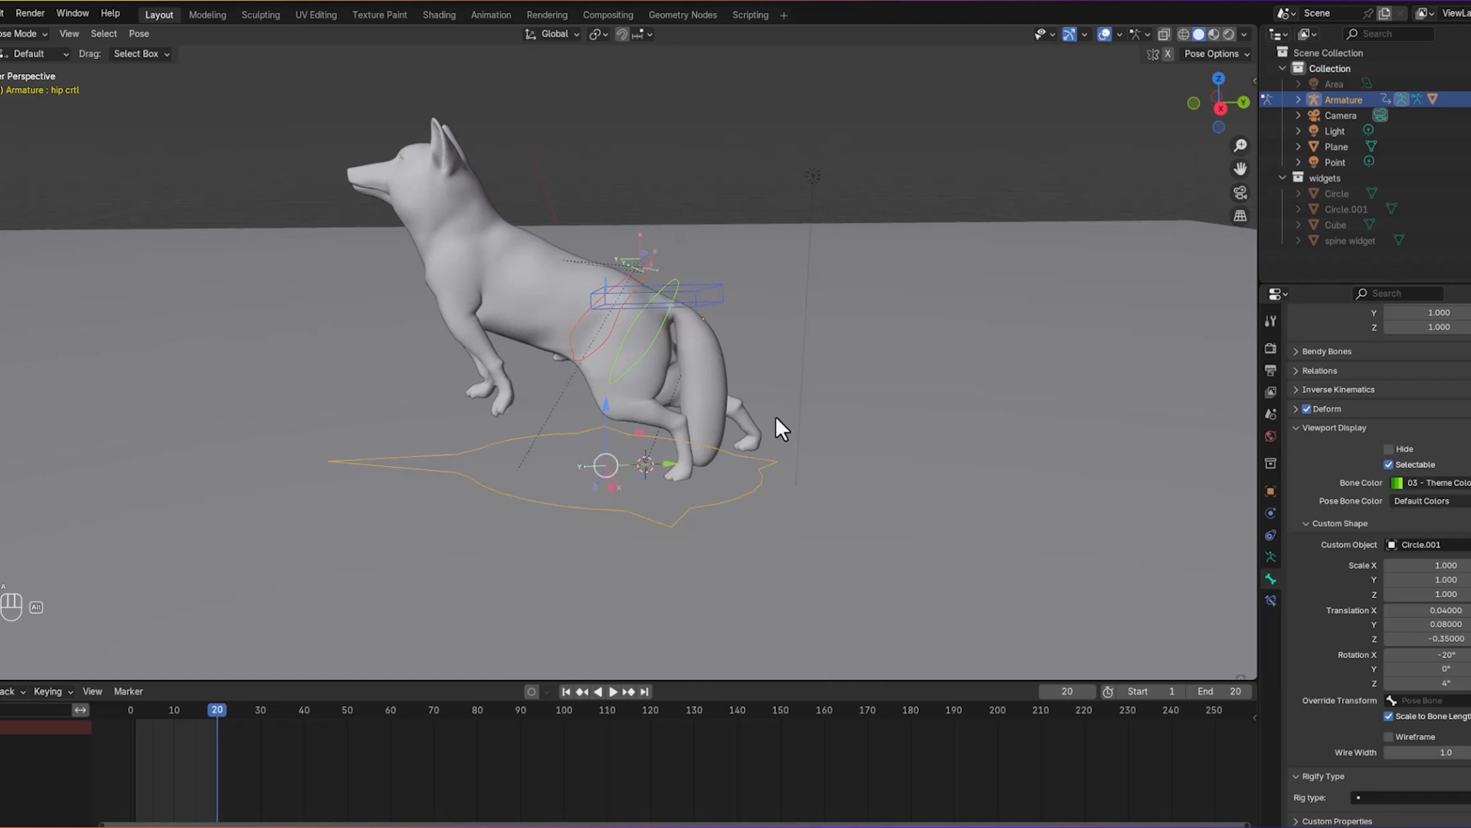
key("alt+g")
key("alt+r")
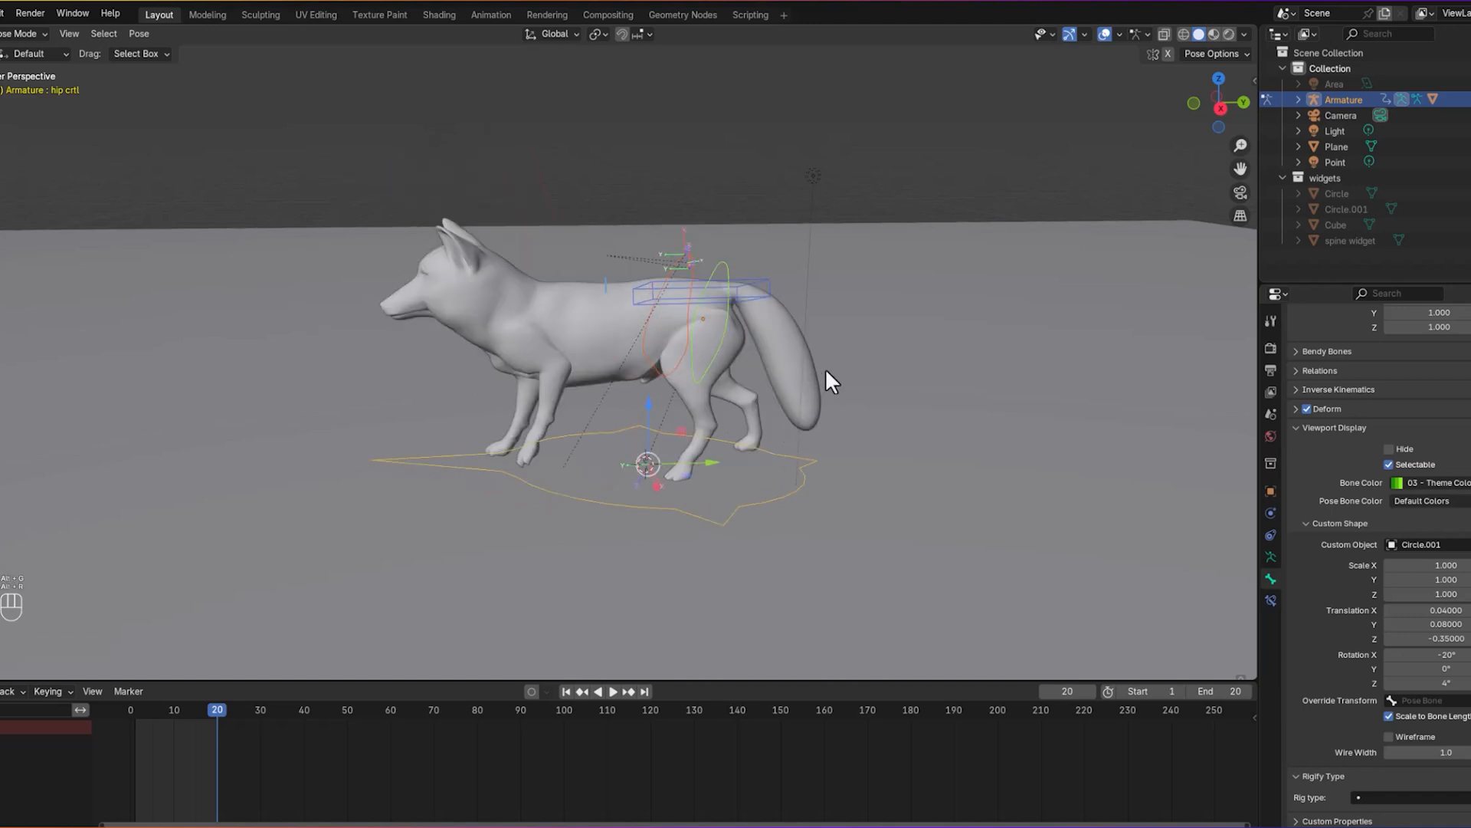
left_click(869, 353)
scroll(894, 355, "up", 1)
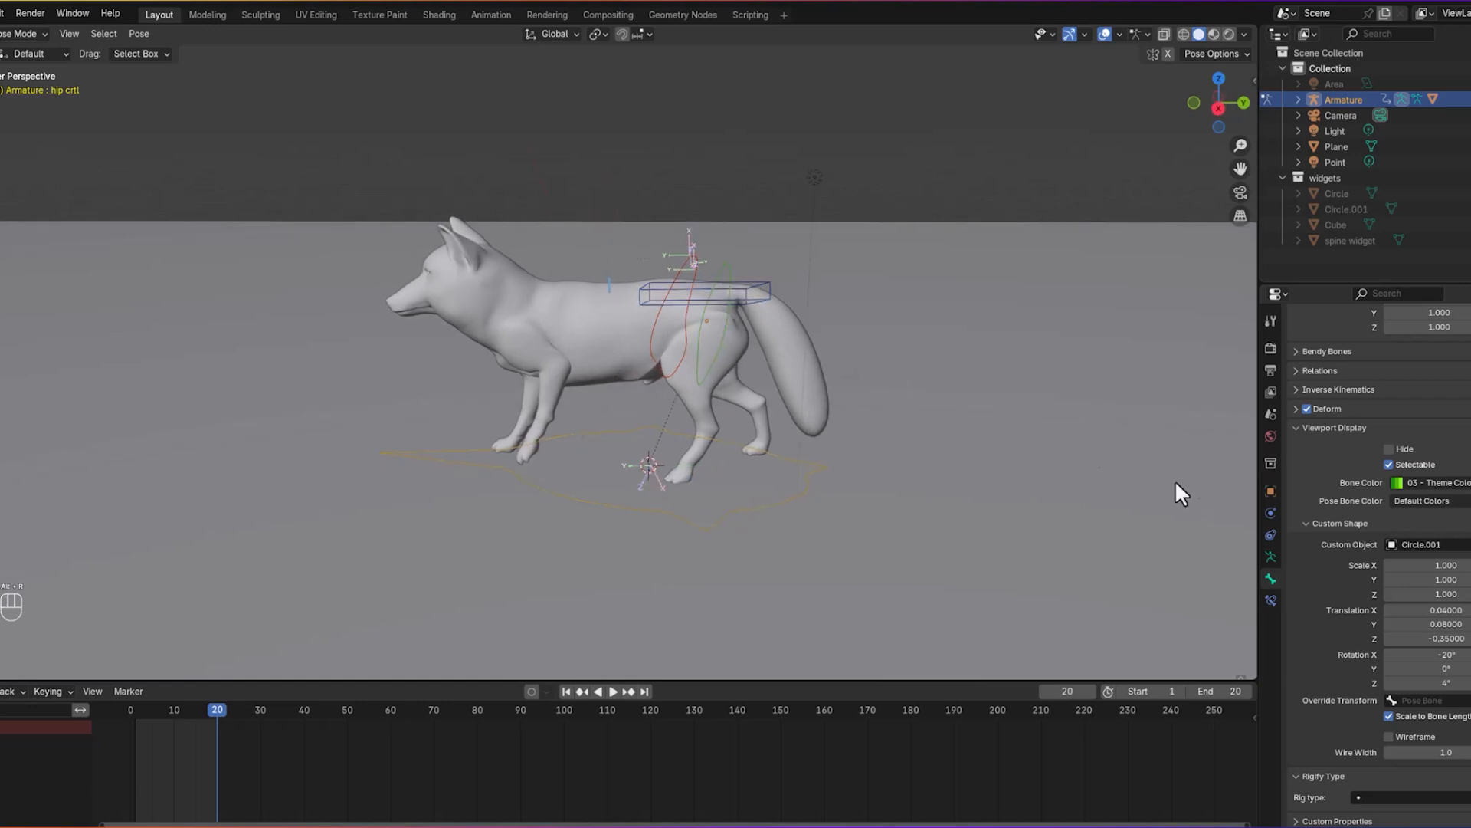
Step: Make the fk spines ctrl and LEGS CTRLS bone collections visible
left_click(1272, 560)
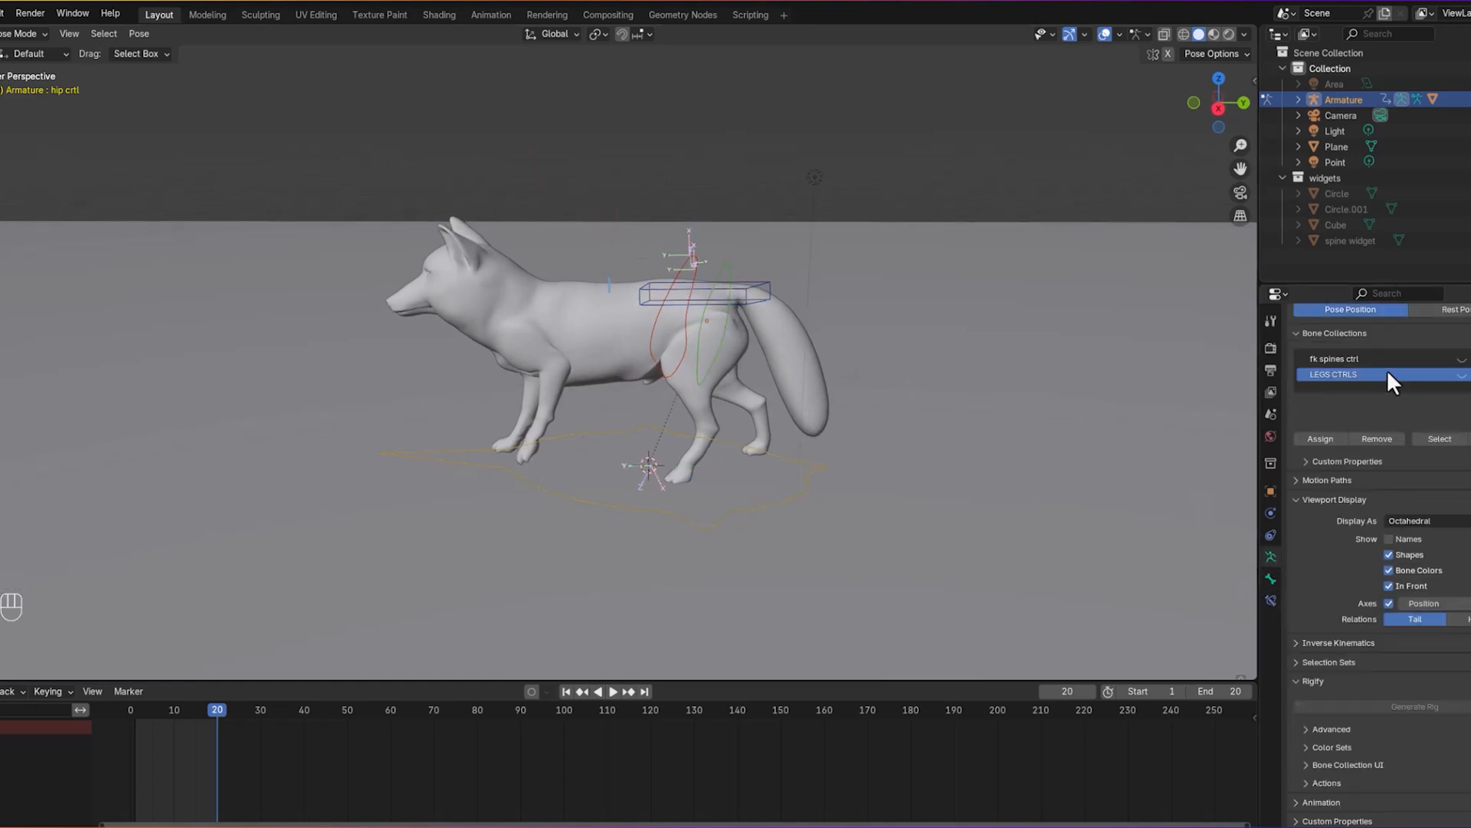
left_click(1464, 361)
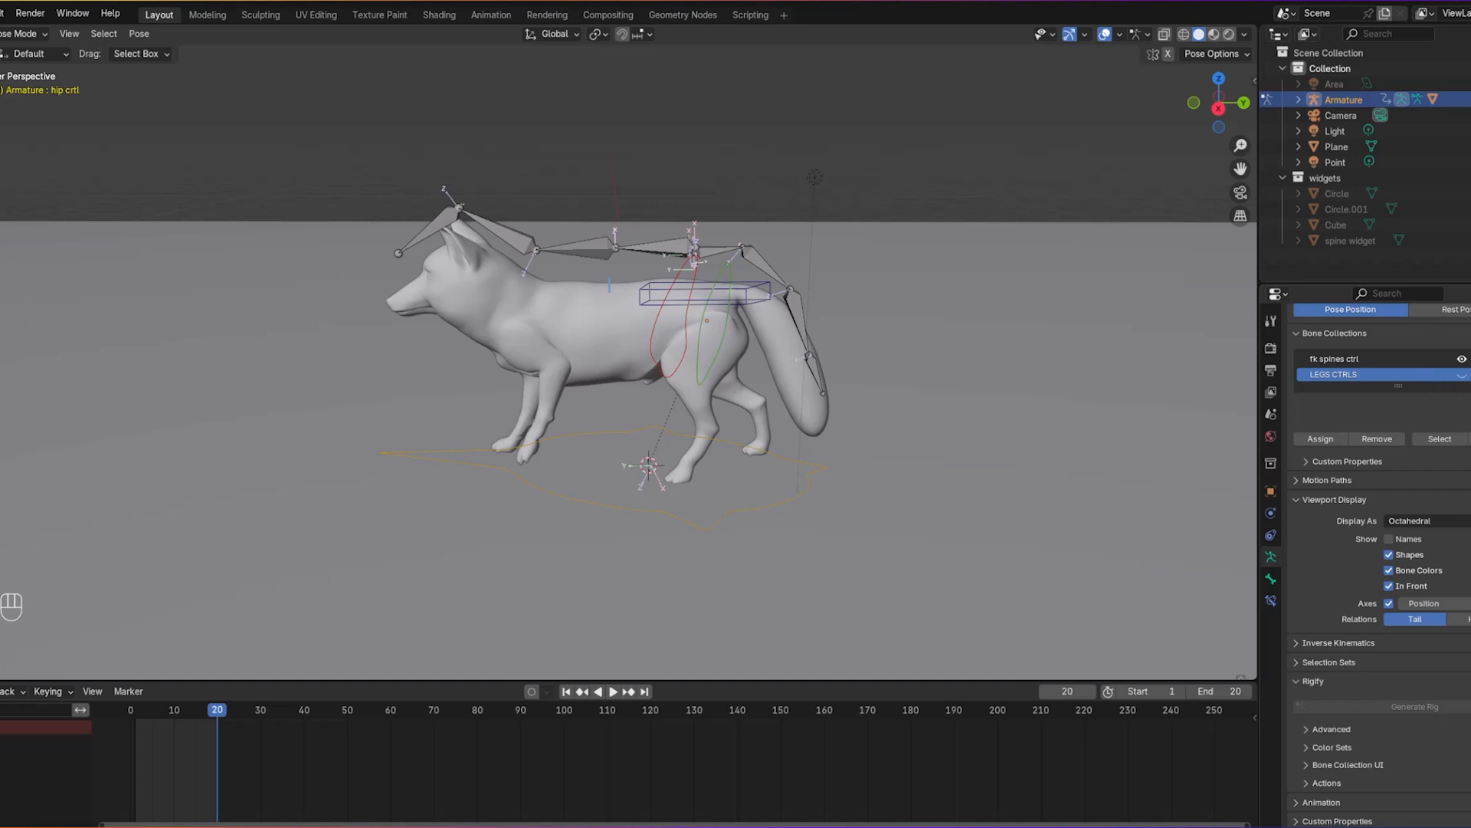
scroll(1466, 380, "up", 1)
scroll(1380, 368, "up", 2)
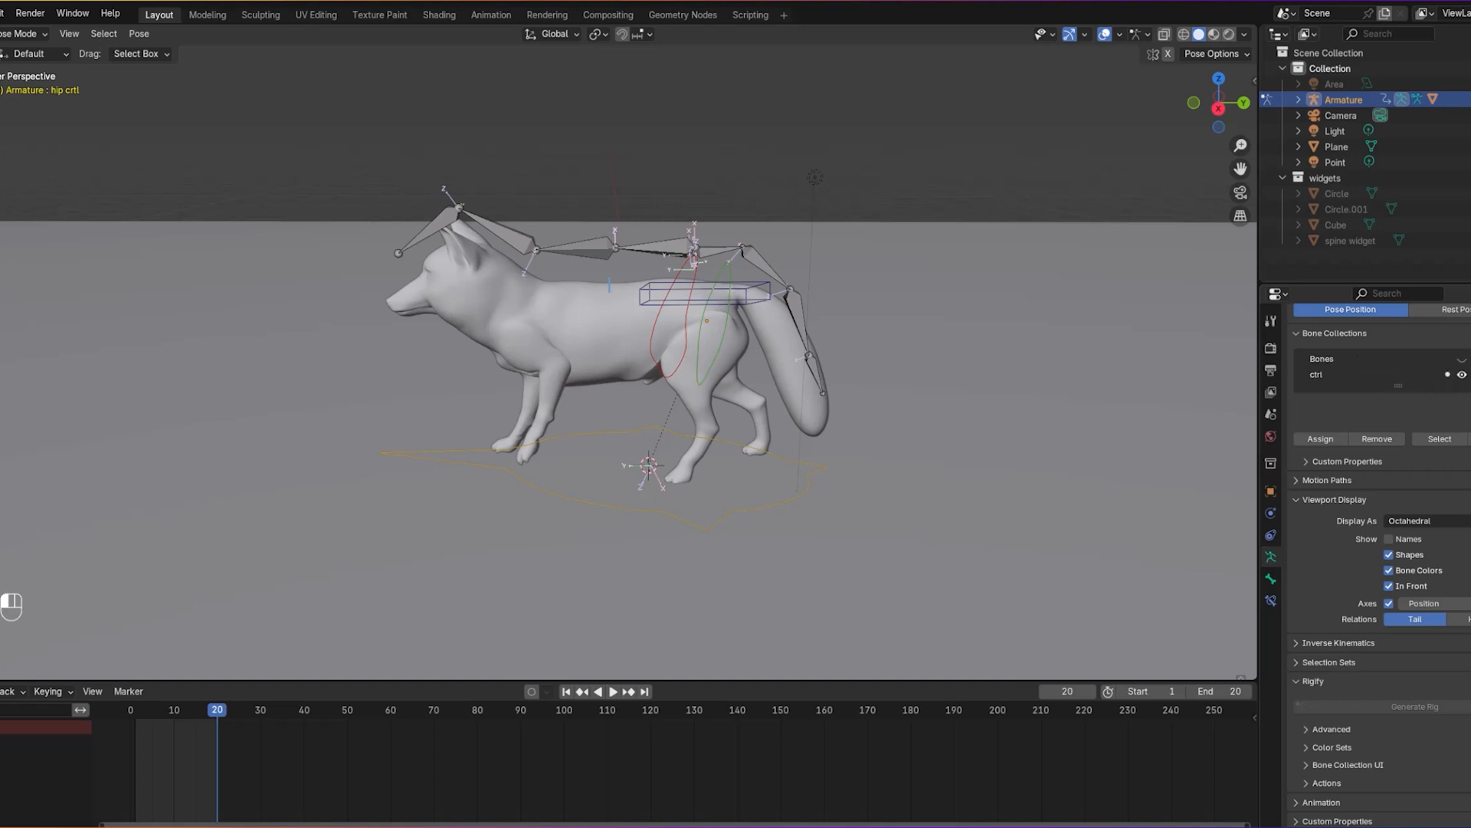
scroll(1380, 367, "down", 3)
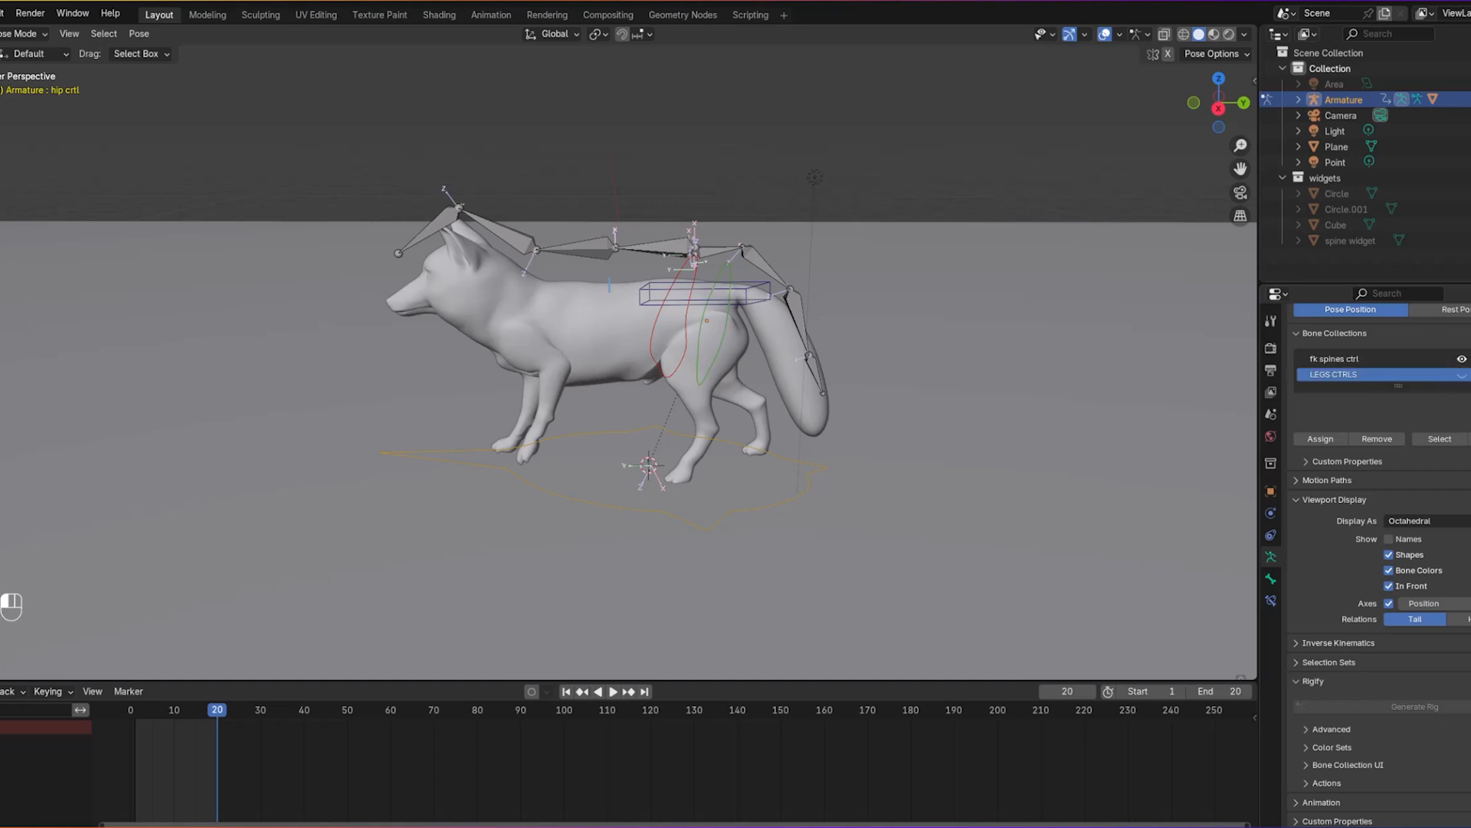
scroll(1380, 366, "up", 1)
scroll(1380, 366, "down", 1)
left_click(1462, 374)
mouse_move(954, 452)
middle_mouse_down()
mouse_move(976, 470)
mouse_move(950, 485)
mouse_move(935, 461)
middle_mouse_up()
Step: Reset the location and rotation of every visible bone, including the spine and leg controls, and deselect them
key("a")
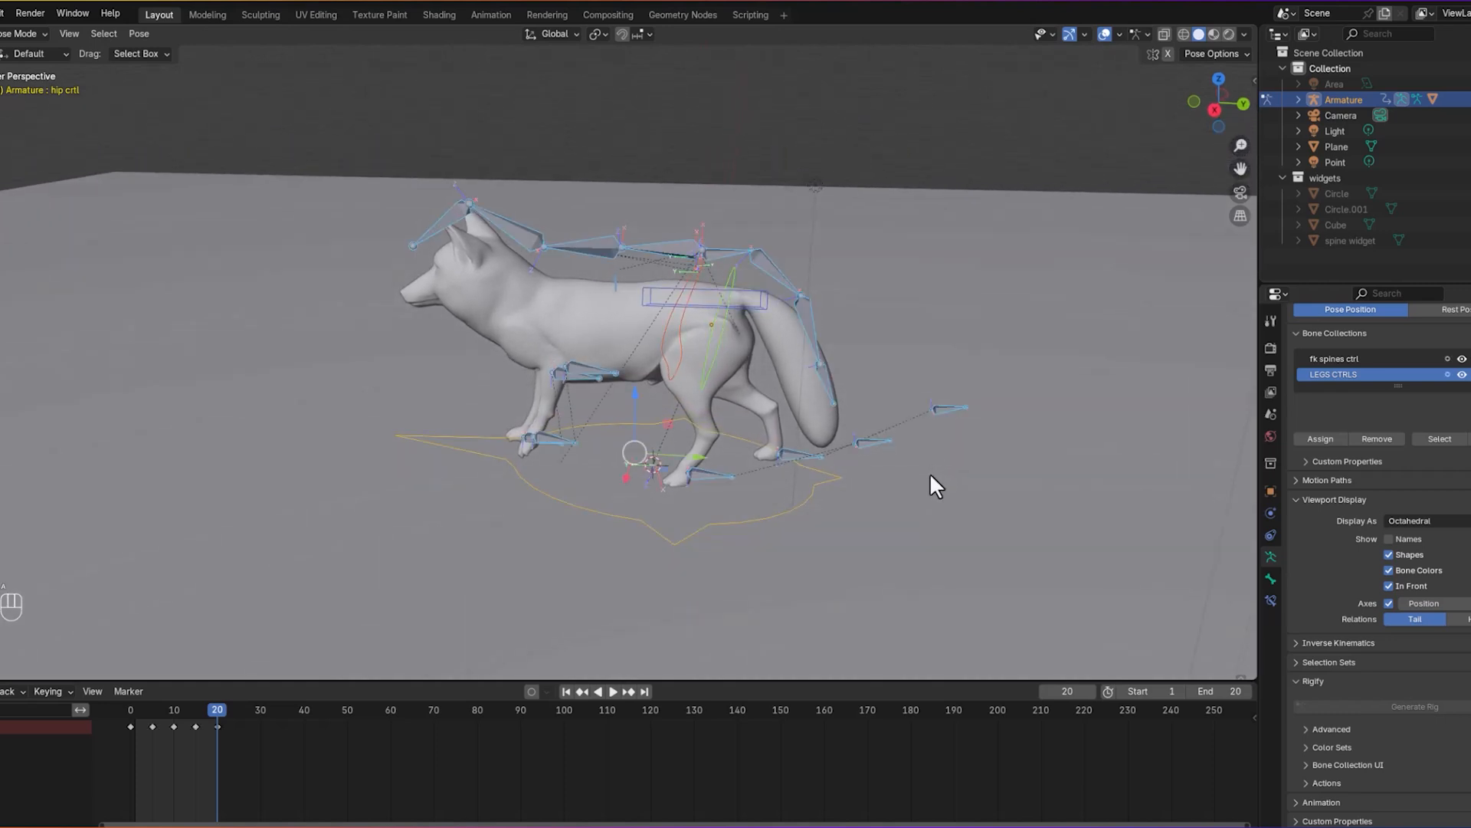
key("alt+g")
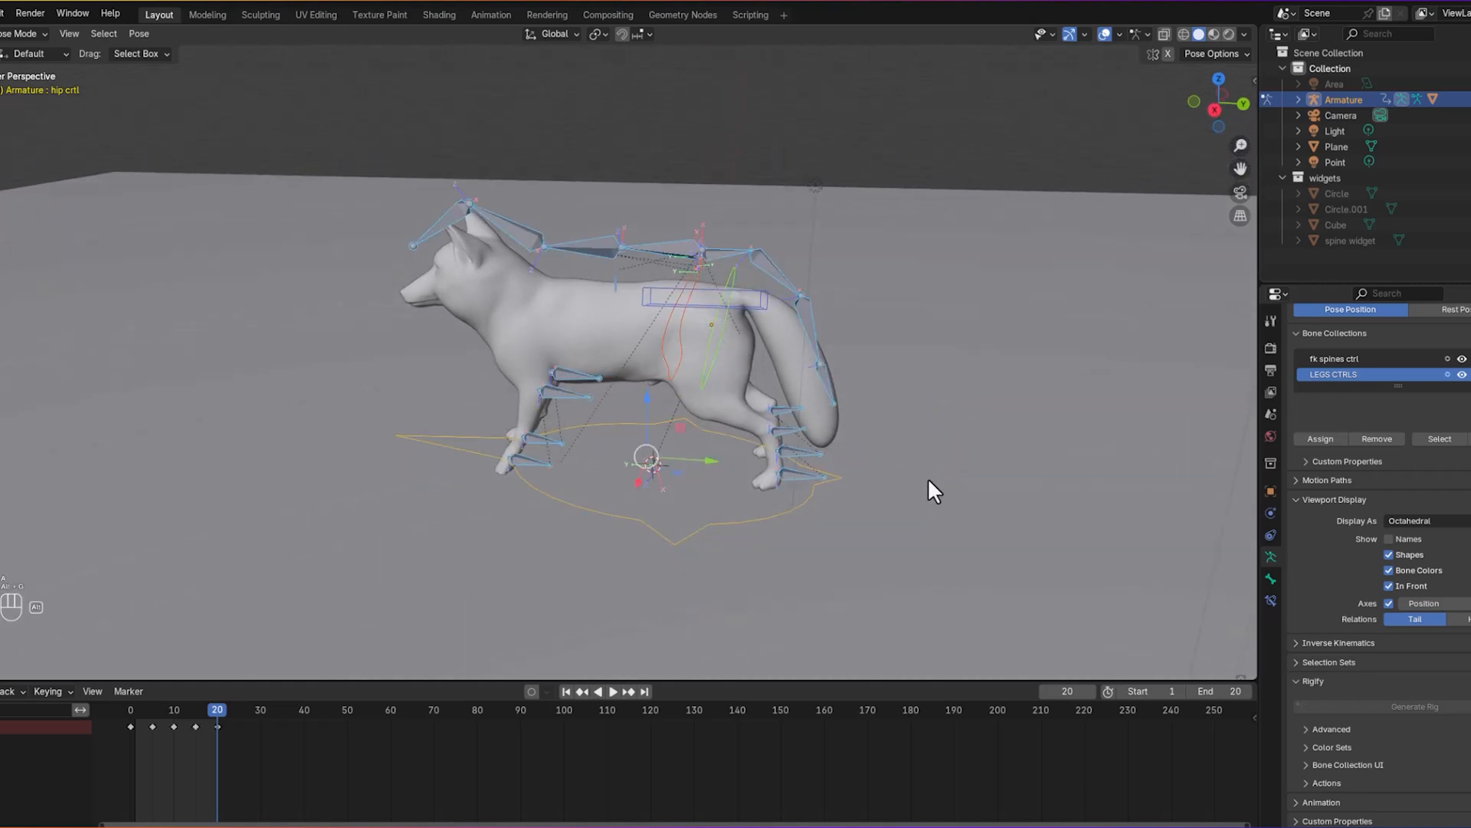
key("alt+r")
left_click(783, 546)
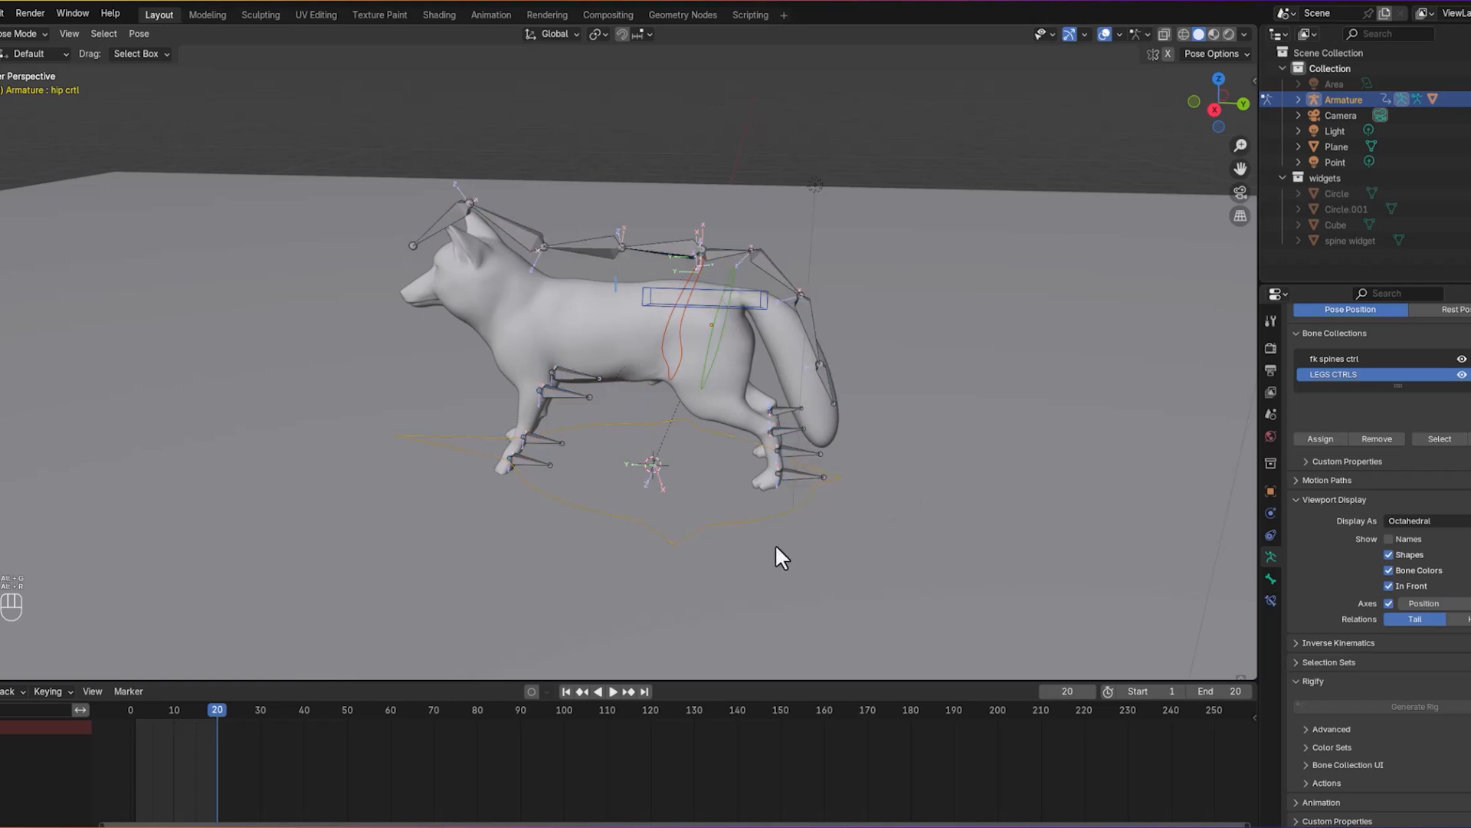
Step: Select the front left foot's IK bone, switch to Object Mode and add a plane mesh
middle_click_drag(776, 545, 803, 521)
scroll(792, 518, "up", 2)
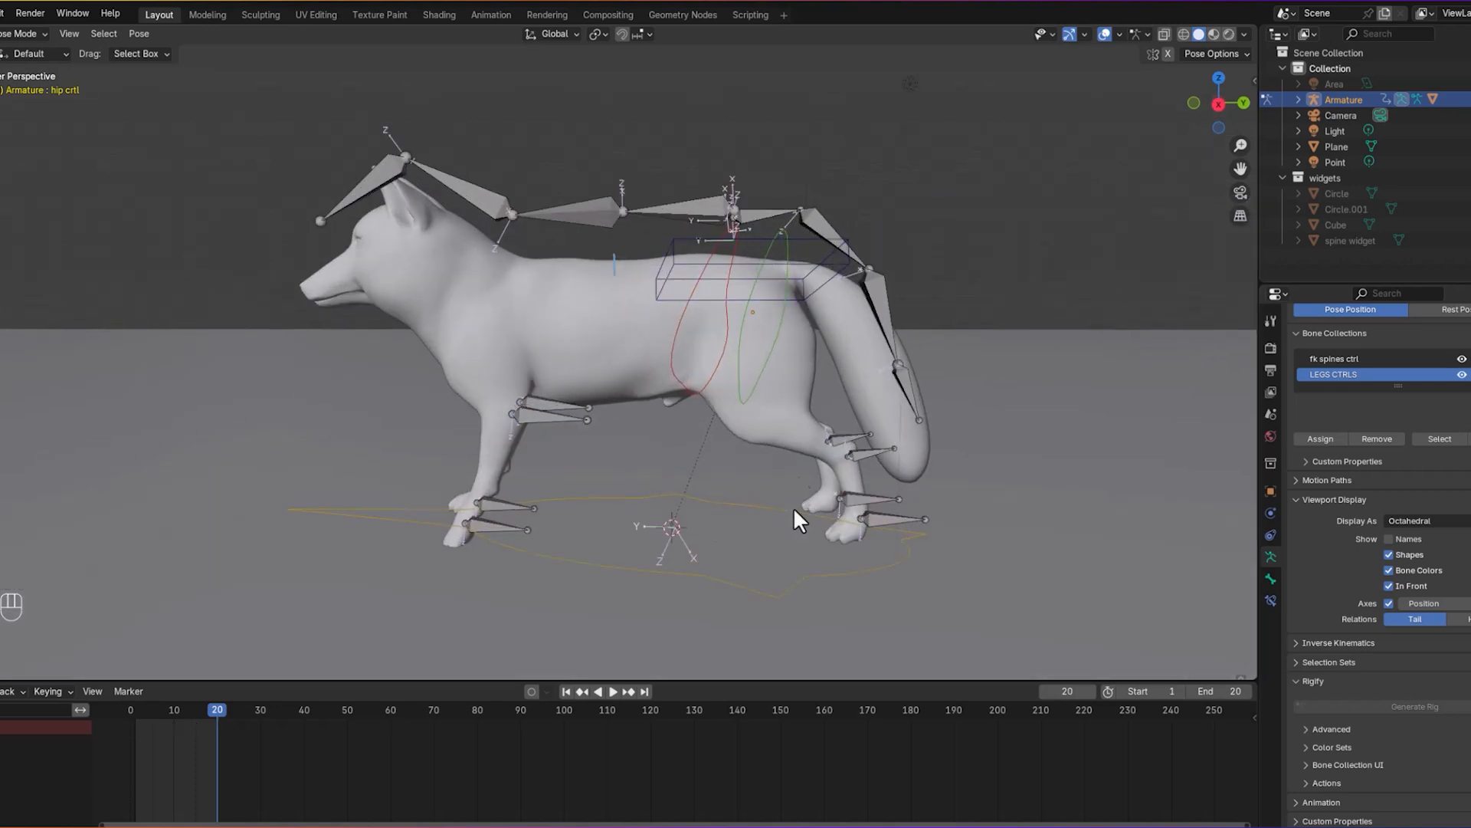
left_click(509, 532)
left_click(26, 30)
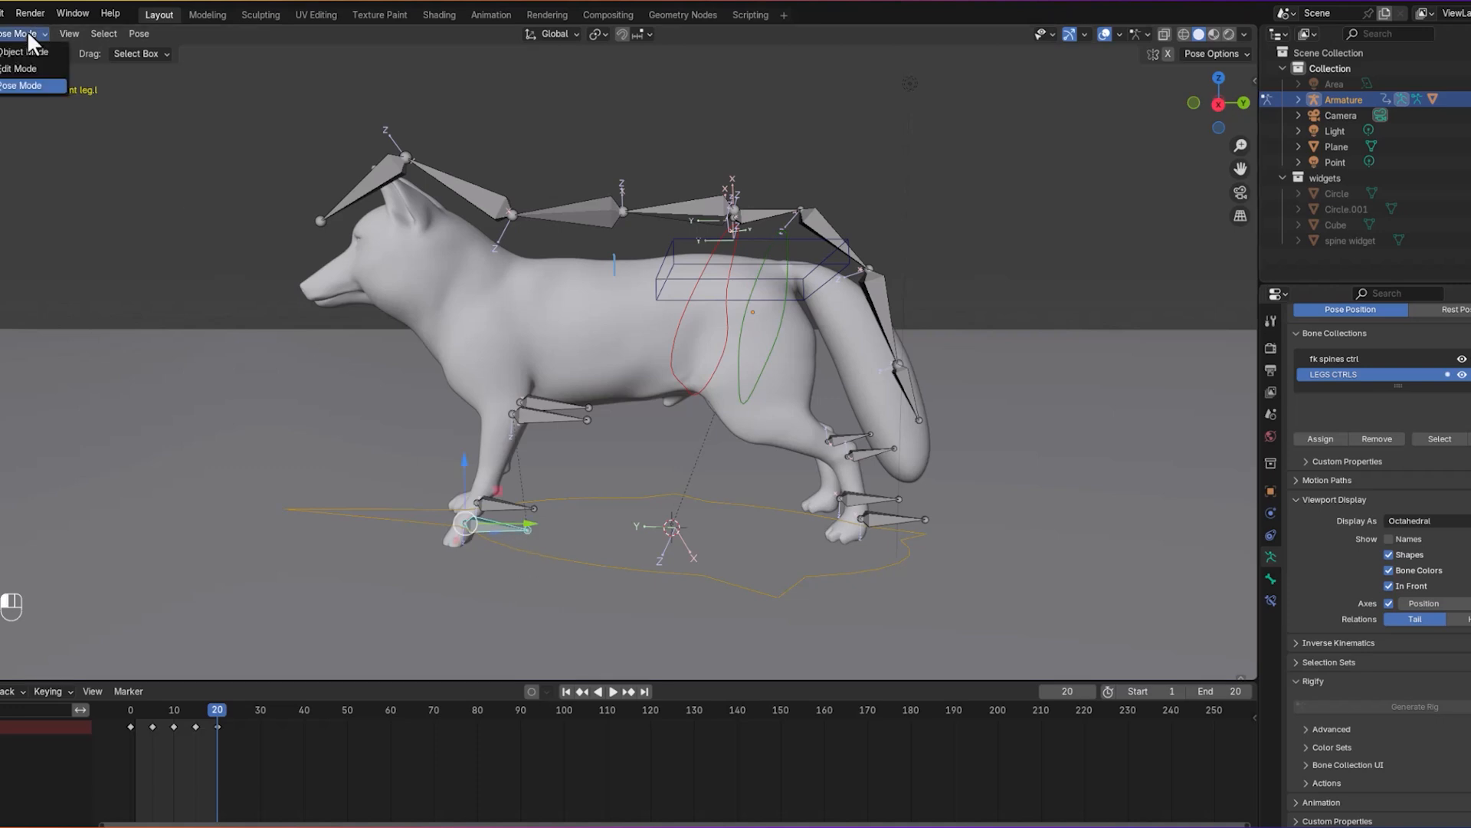
left_click(28, 48)
mouse_move(498, 490)
middle_mouse_down()
mouse_move(512, 515)
mouse_move(596, 512)
mouse_move(574, 504)
mouse_move(580, 461)
mouse_move(440, 485)
mouse_move(531, 492)
mouse_move(504, 495)
mouse_move(520, 505)
middle_mouse_up()
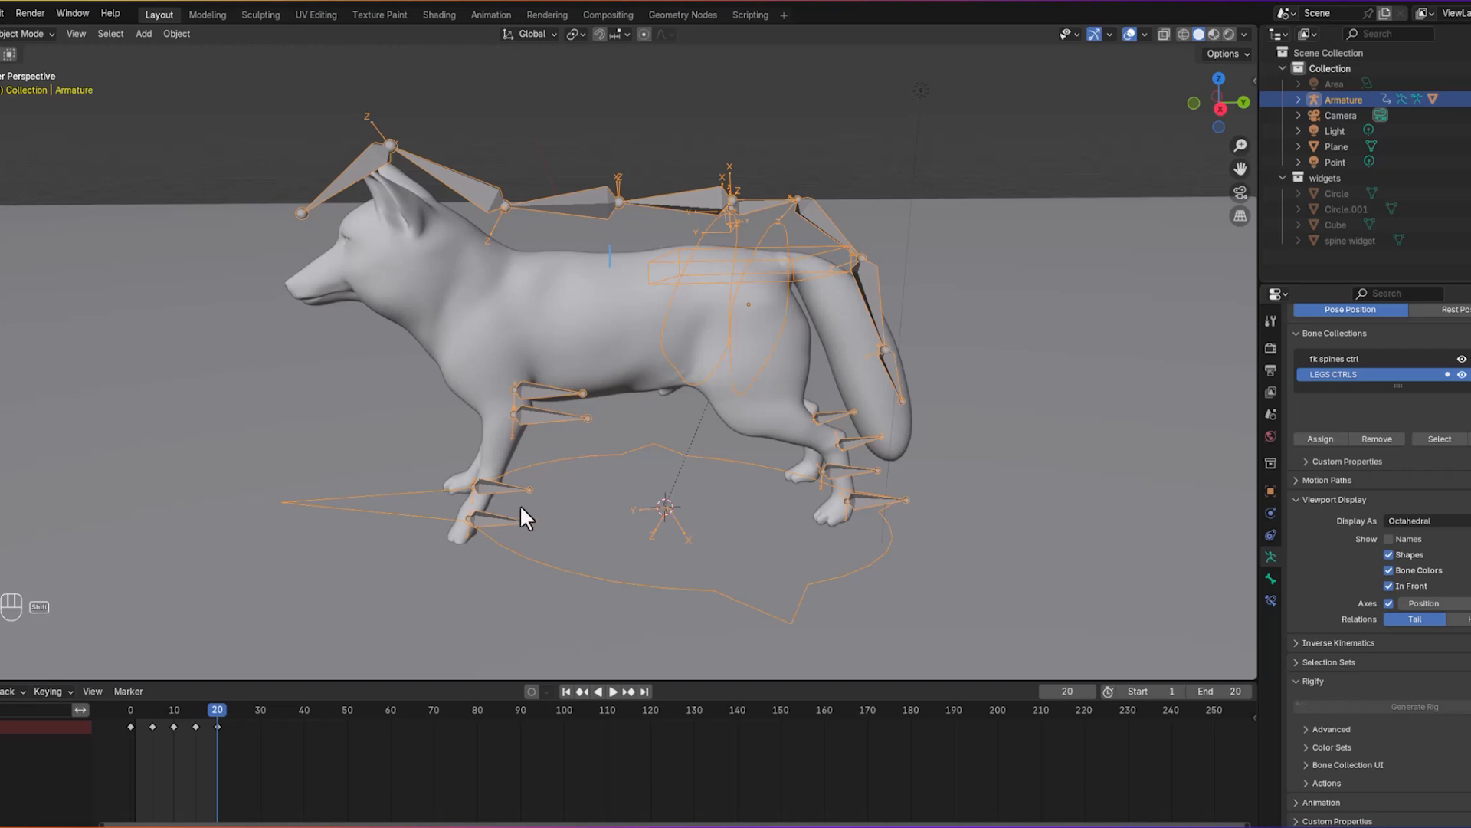
key("shift+a")
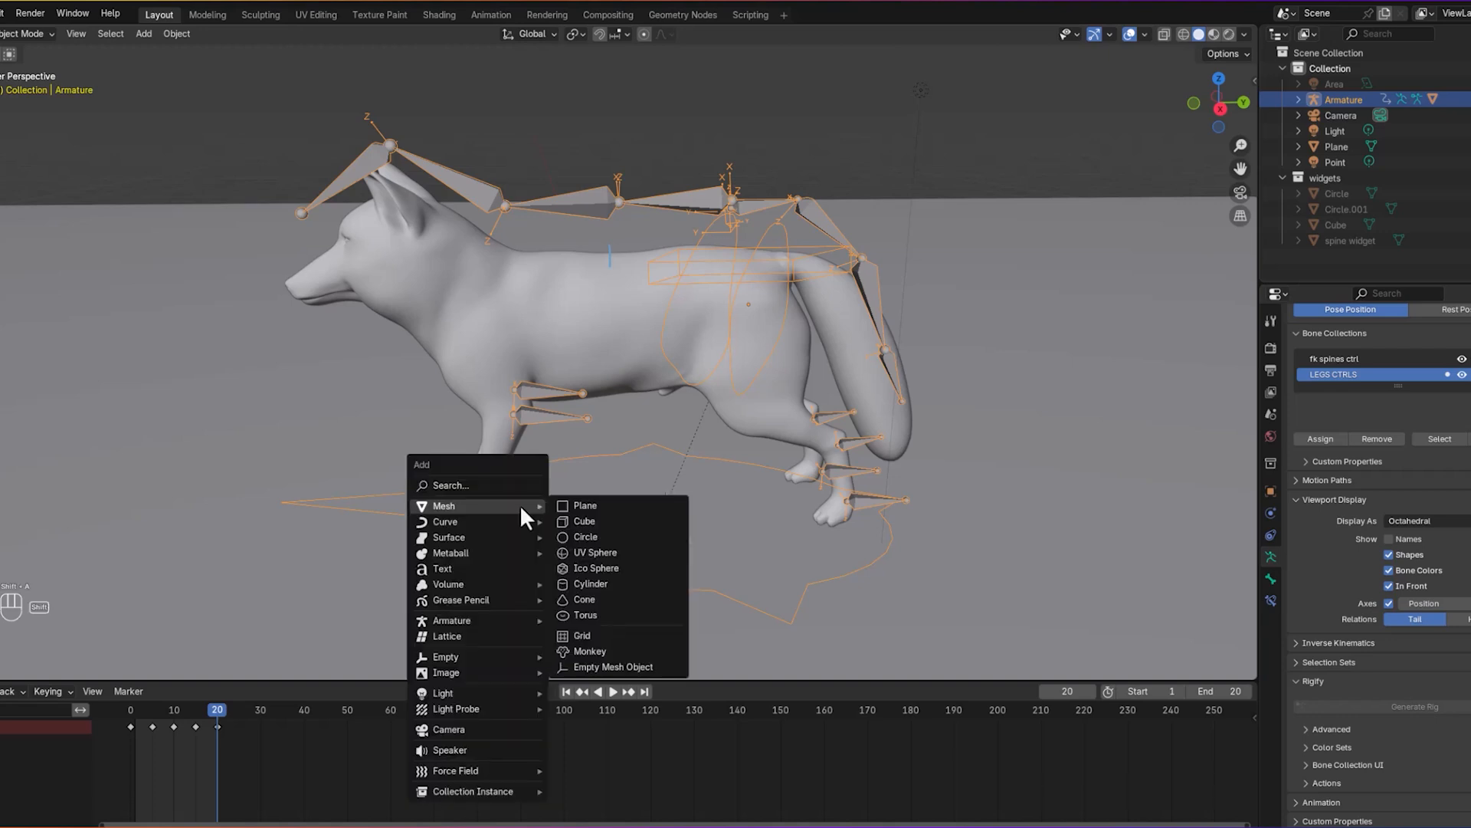
left_click(601, 509)
Step: Move the new plane under the fox into the widgets collection
mouse_move(689, 518)
middle_mouse_down()
mouse_move(757, 523)
mouse_move(698, 523)
mouse_move(897, 460)
middle_mouse_up()
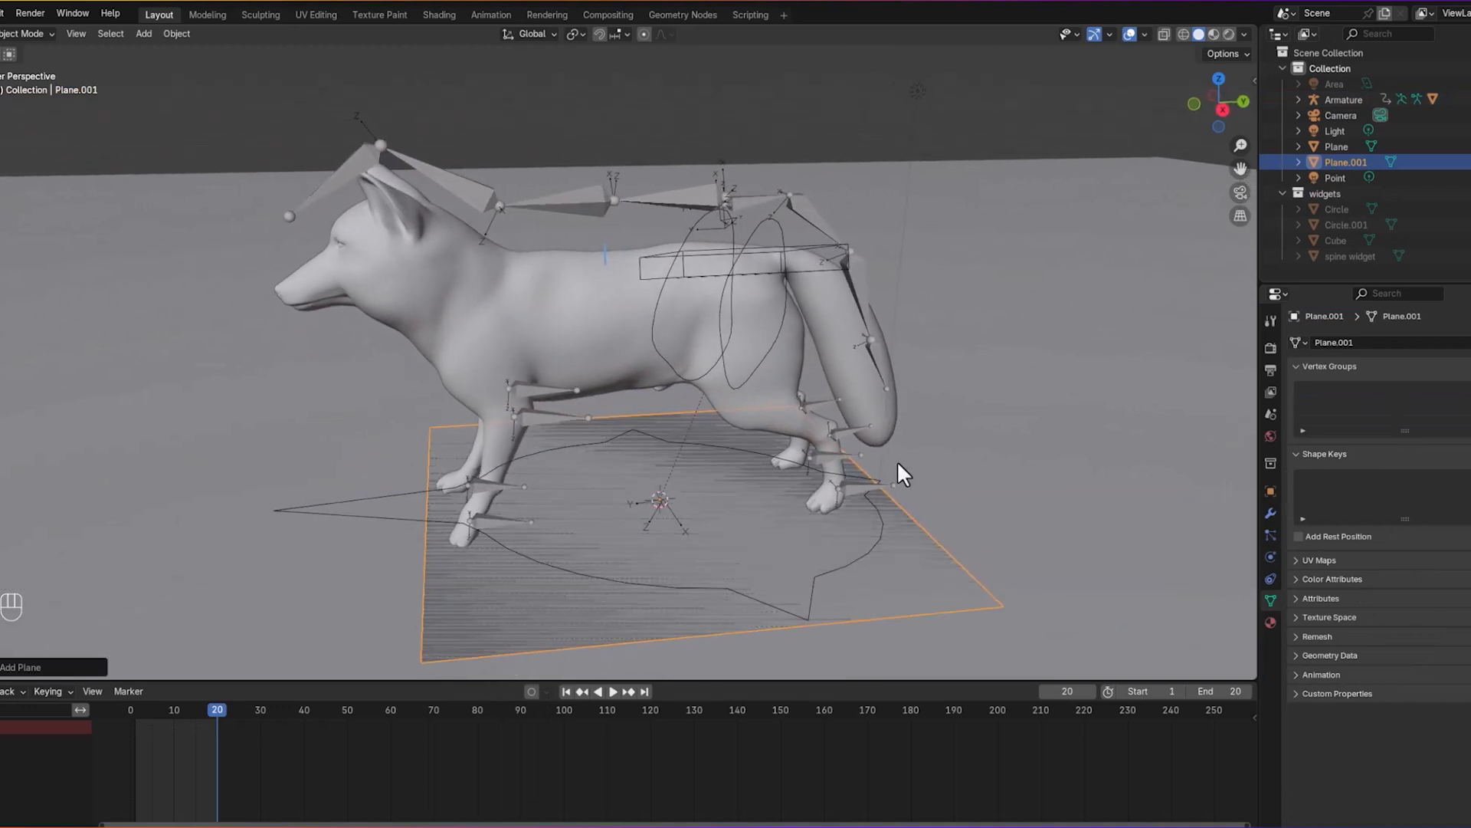
key("m")
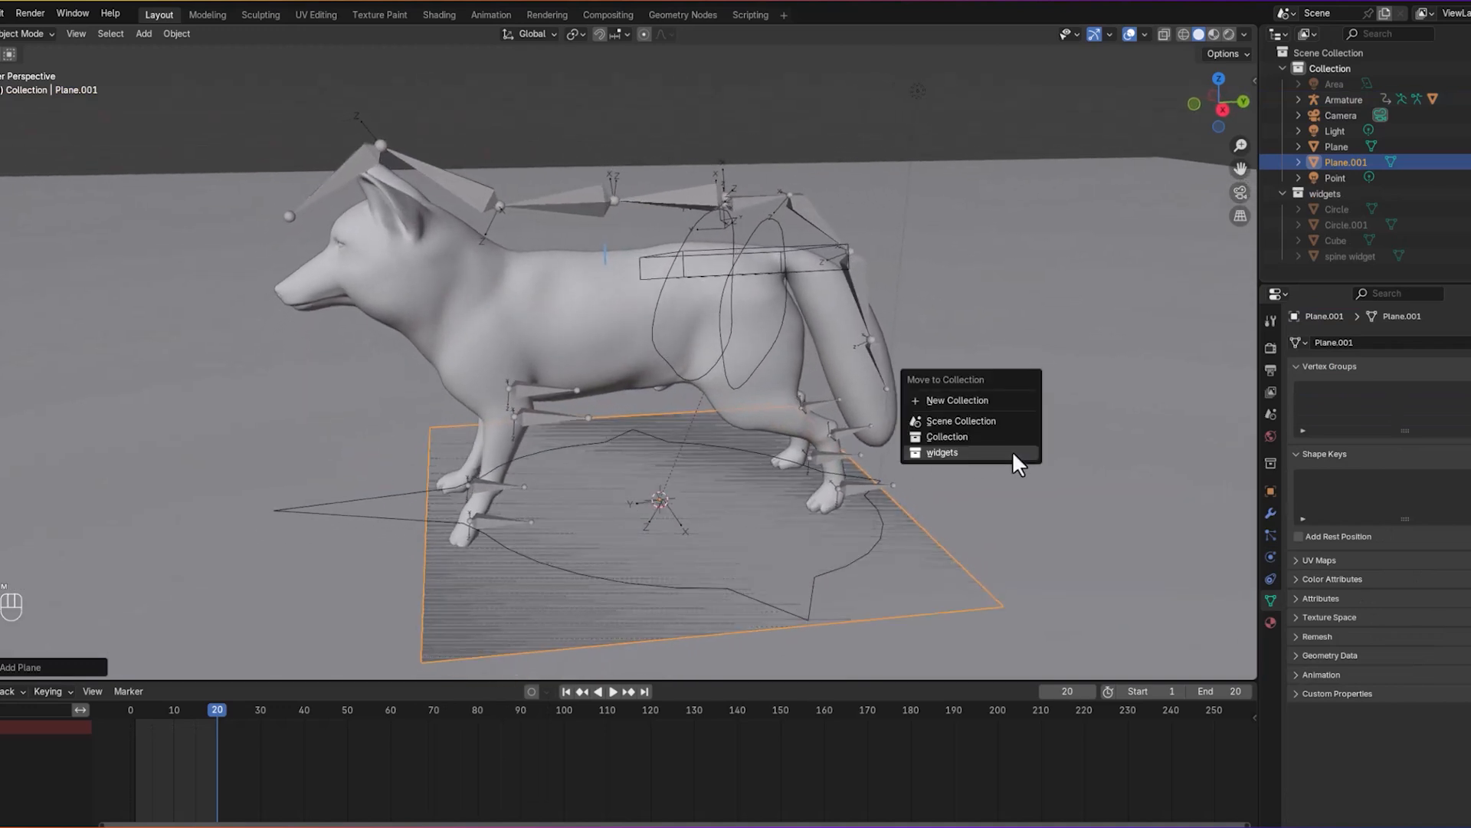
left_click(1011, 451)
left_click(996, 461)
left_click(960, 559)
middle_click_drag(981, 484, 984, 498)
Step: Delete only the face of Plane.001 in Edit Mode, keeping its square outline, and return to Object Mode
left_click(23, 34)
left_click(23, 67)
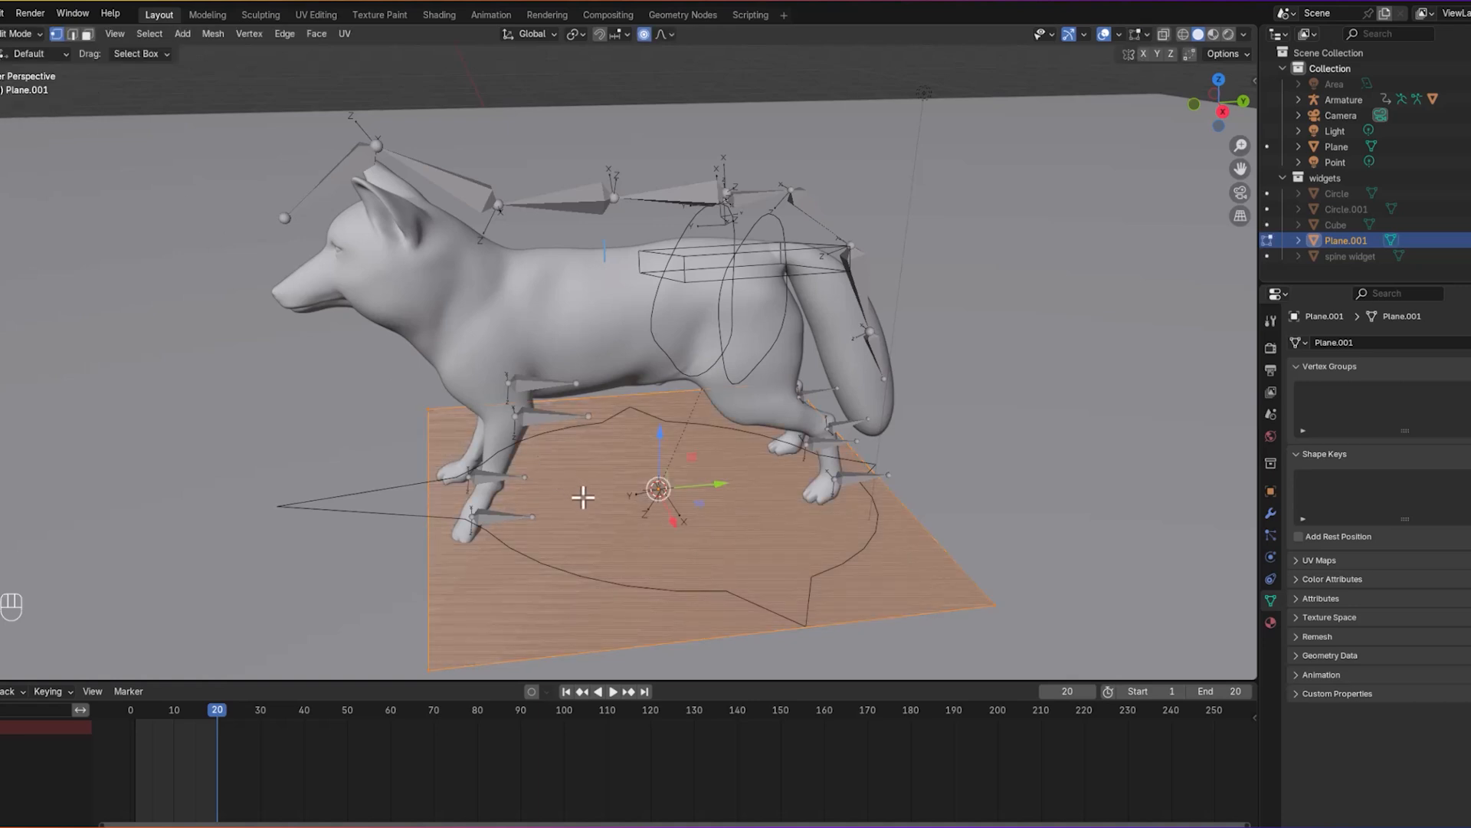
key("x")
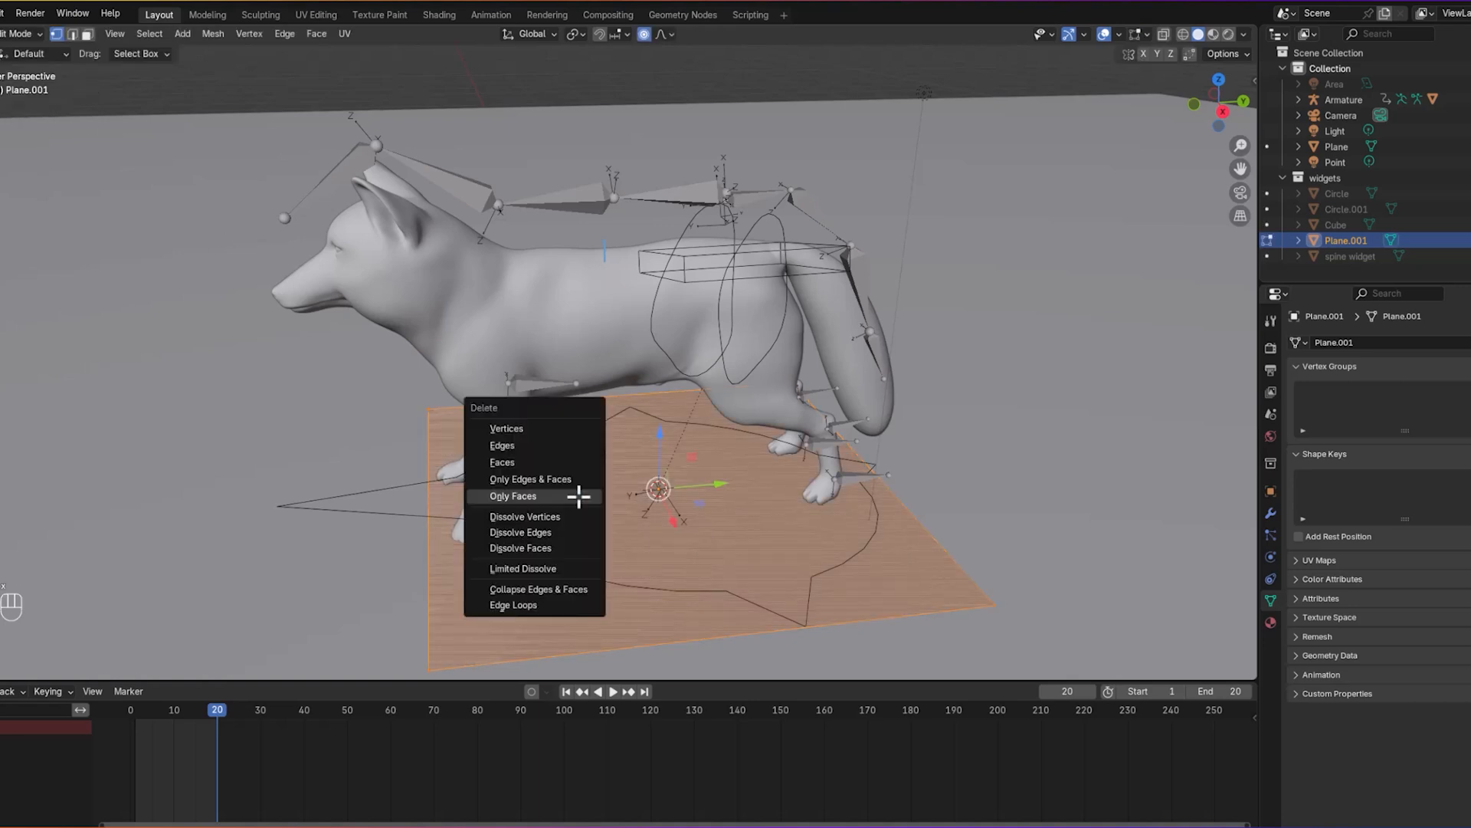
left_click(579, 497)
mouse_move(833, 496)
middle_mouse_down()
mouse_move(897, 486)
mouse_move(835, 478)
middle_mouse_up()
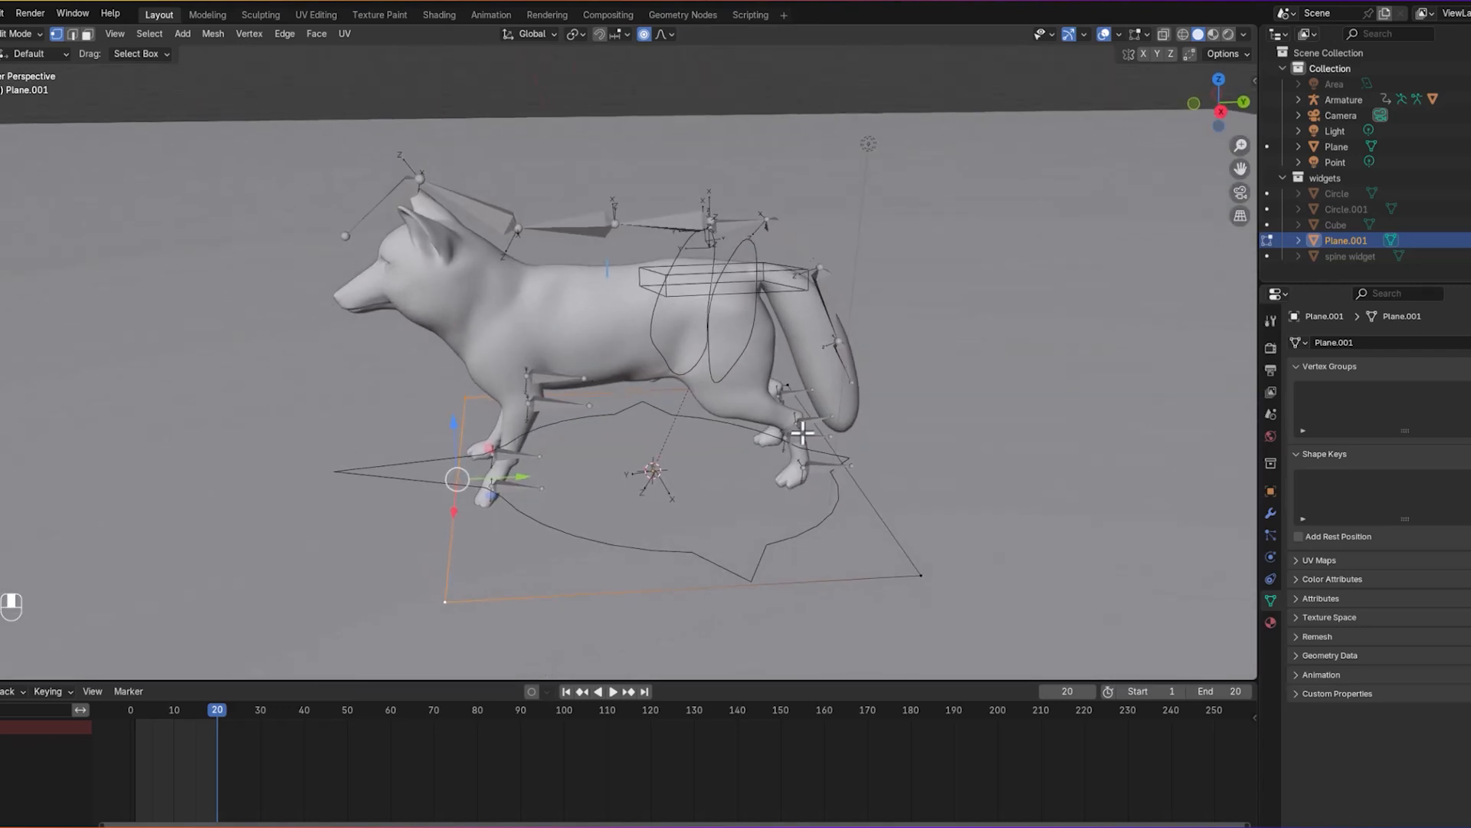
middle_click_drag(803, 433, 804, 437)
left_click(23, 35)
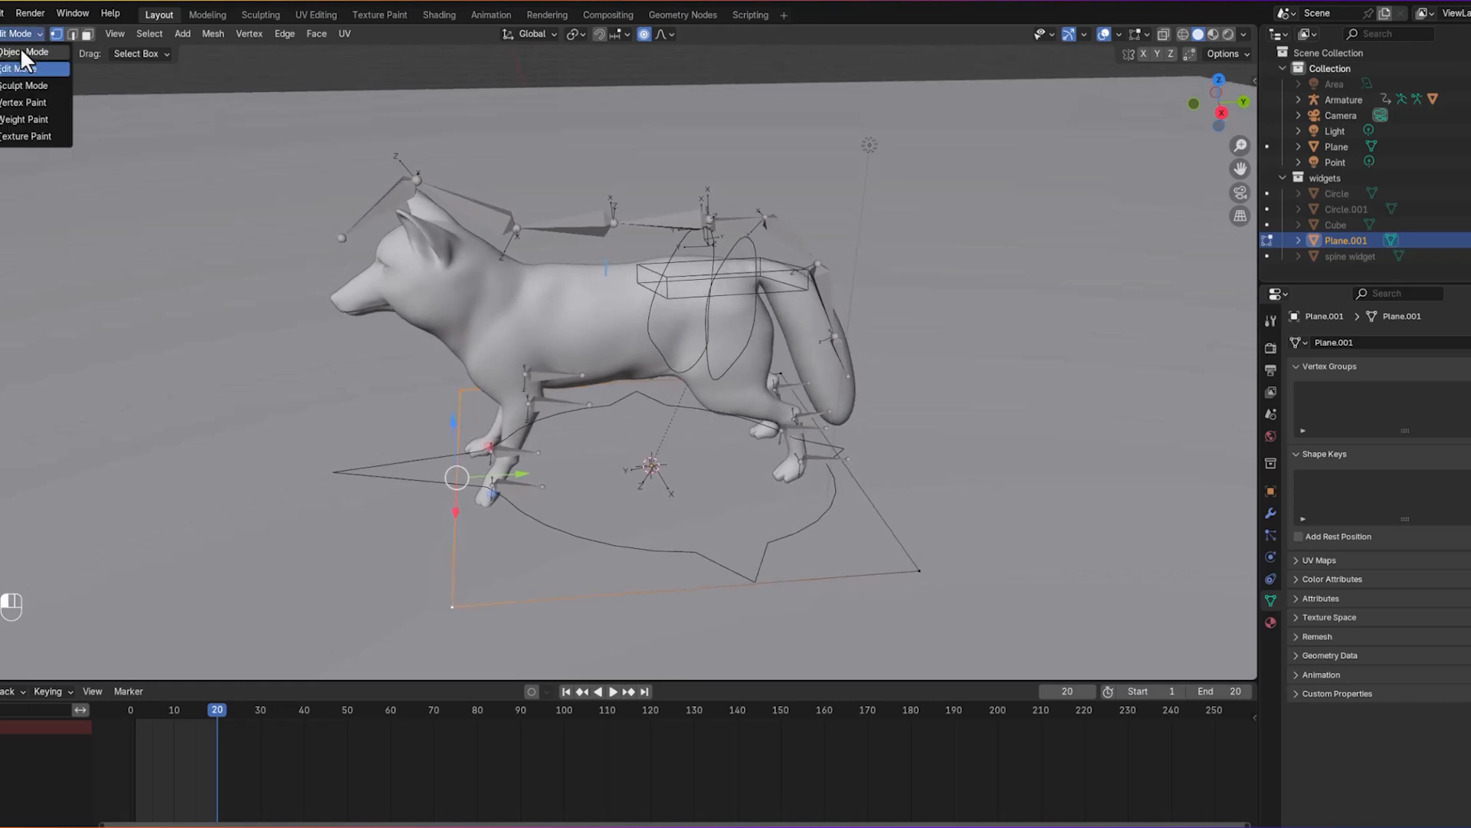
left_click(24, 50)
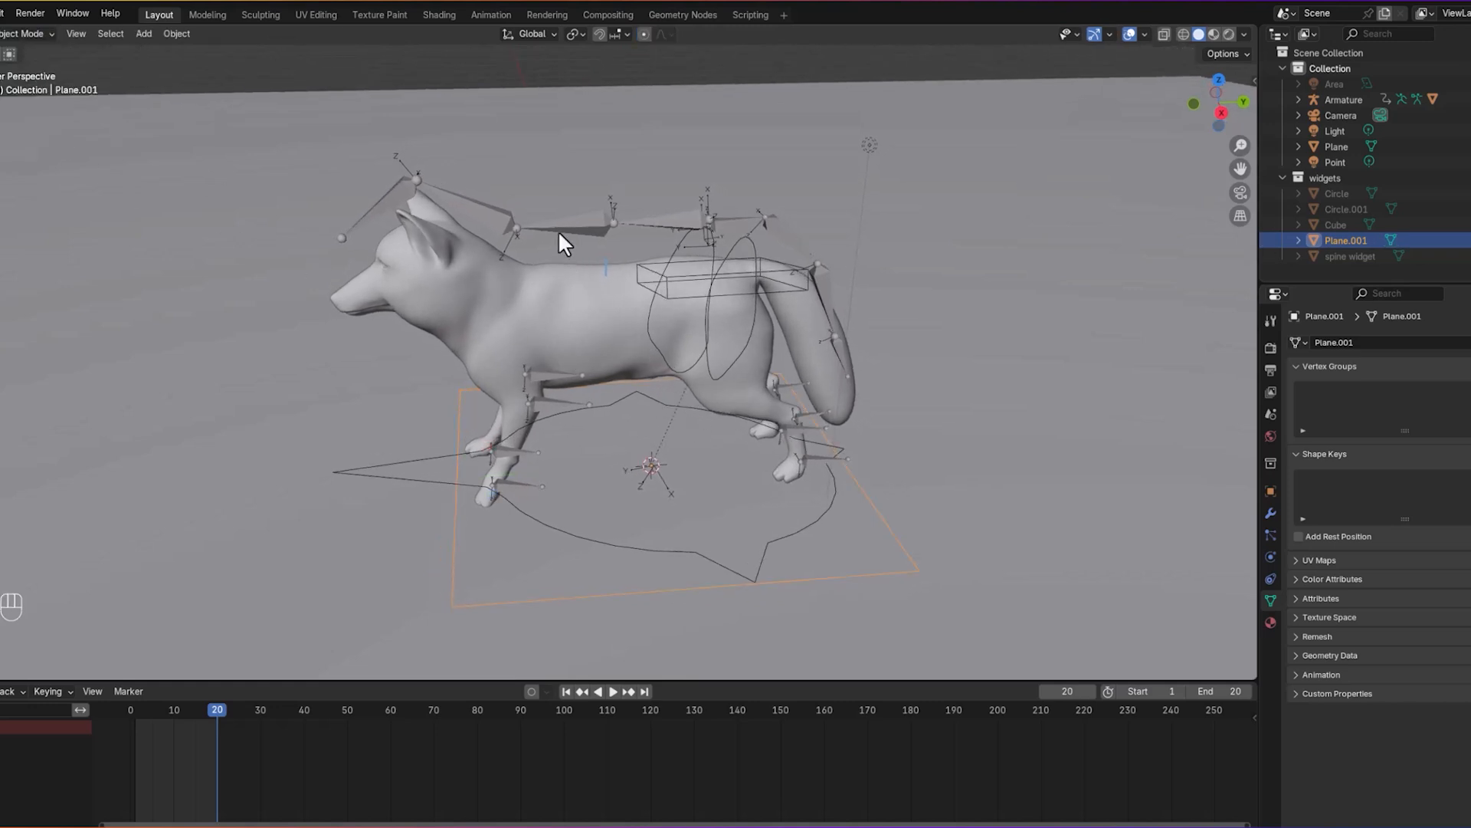
Step: Put the armature back in Pose Mode and assign Plane.001 as the custom shape of the front left foot's IK bone
left_click(558, 234)
left_click(23, 34)
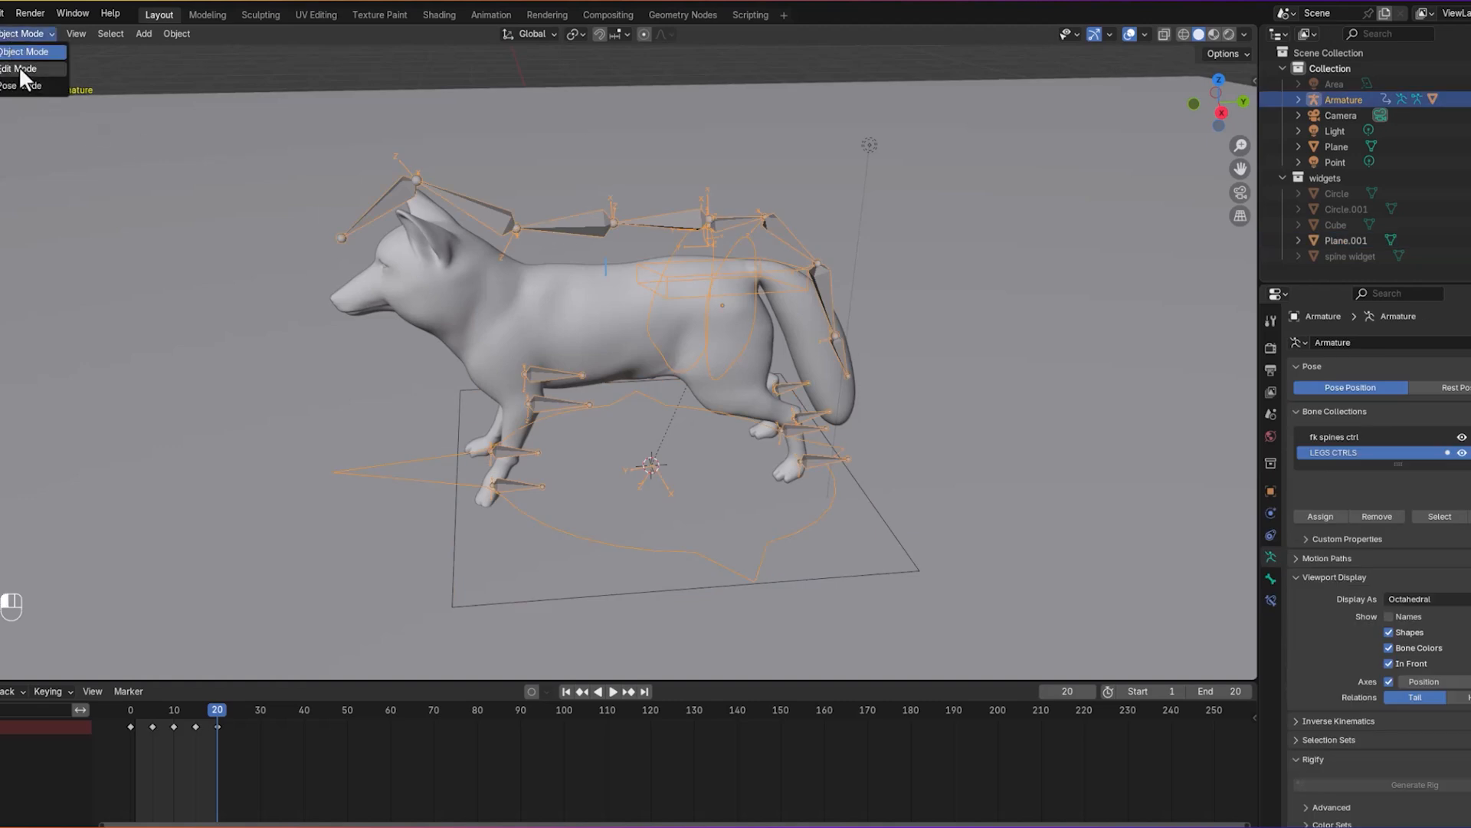
left_click(20, 85)
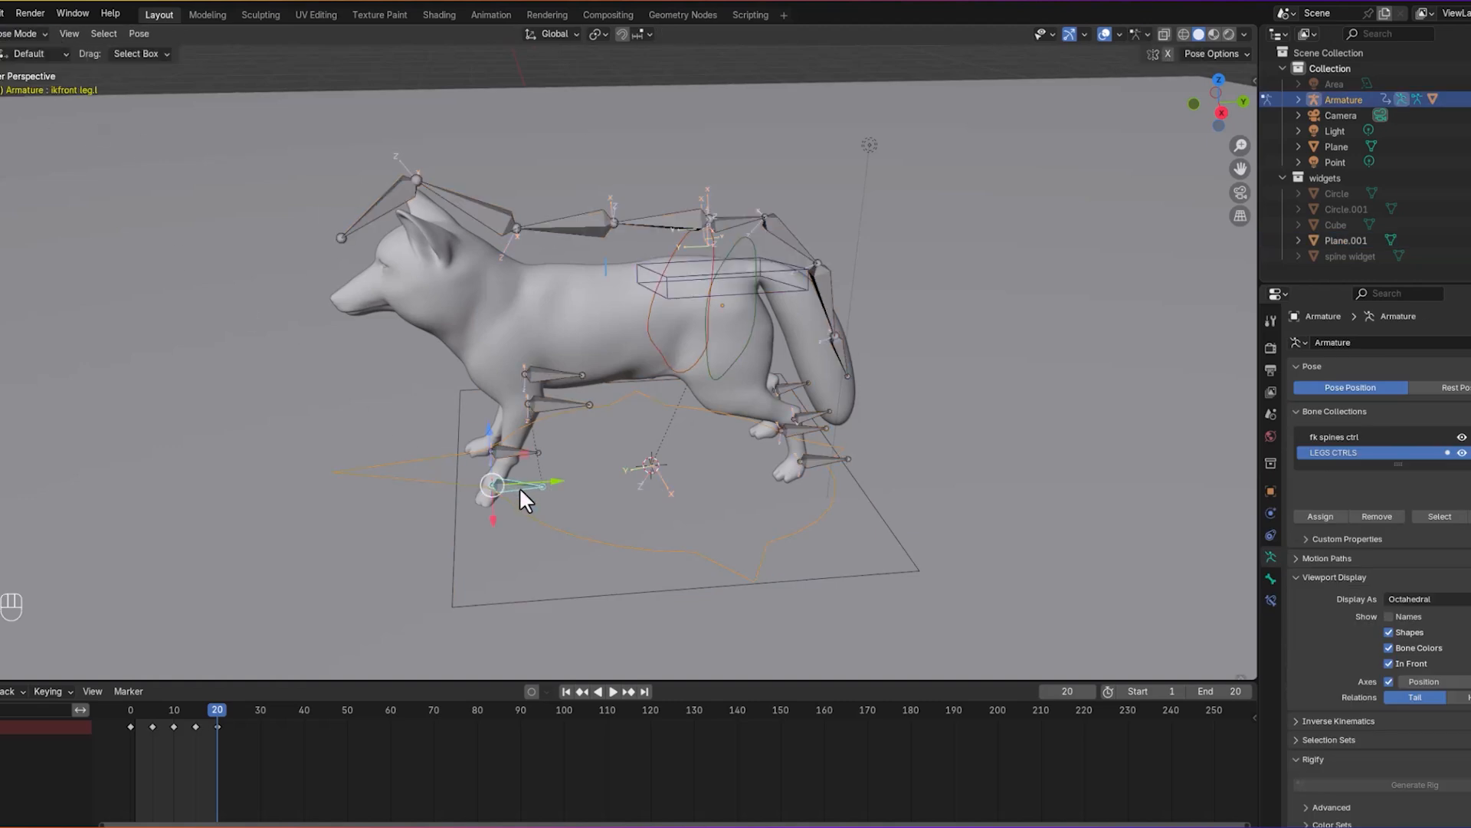
left_click(1271, 579)
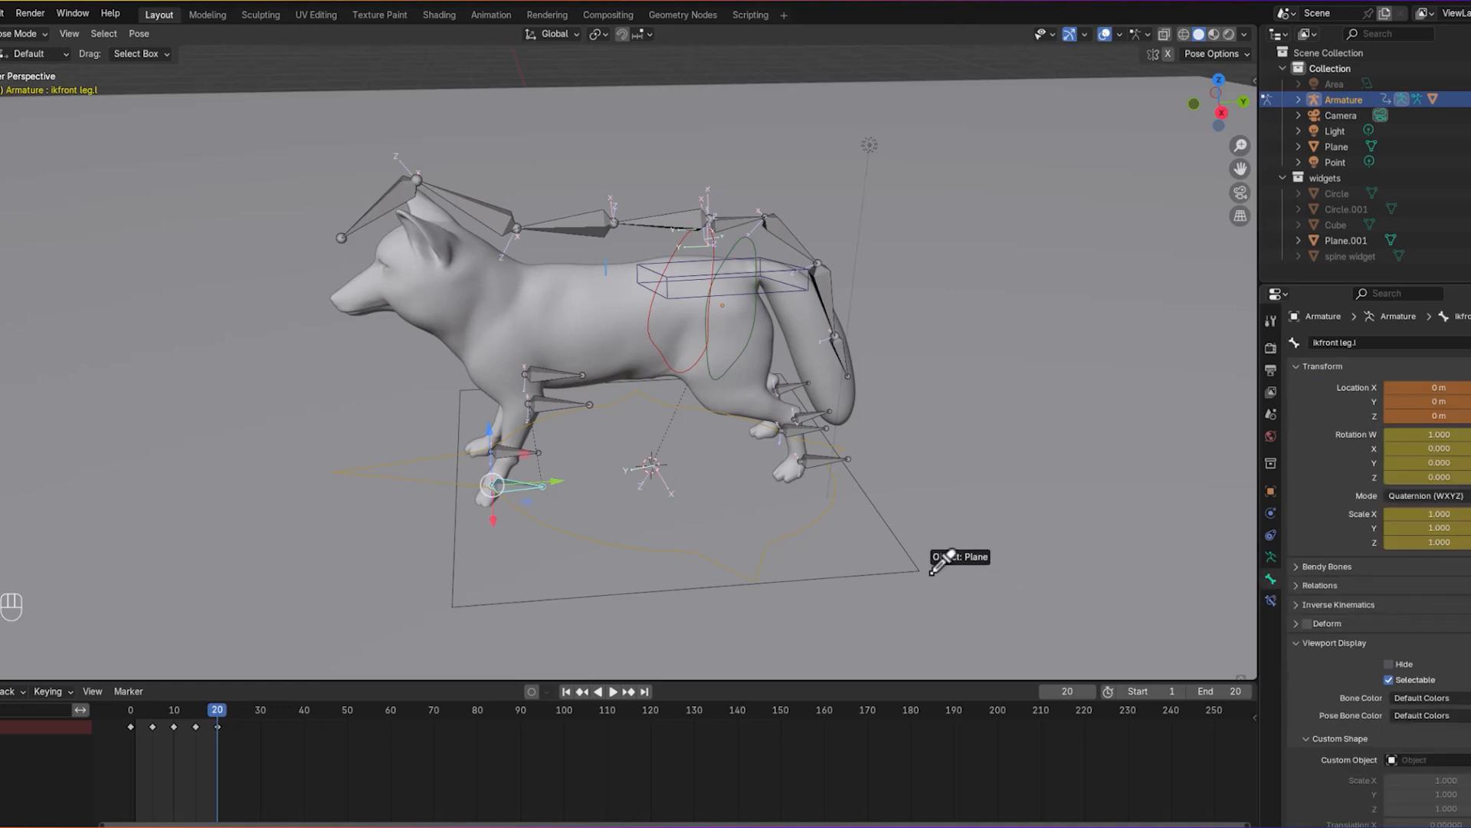
left_click(914, 558)
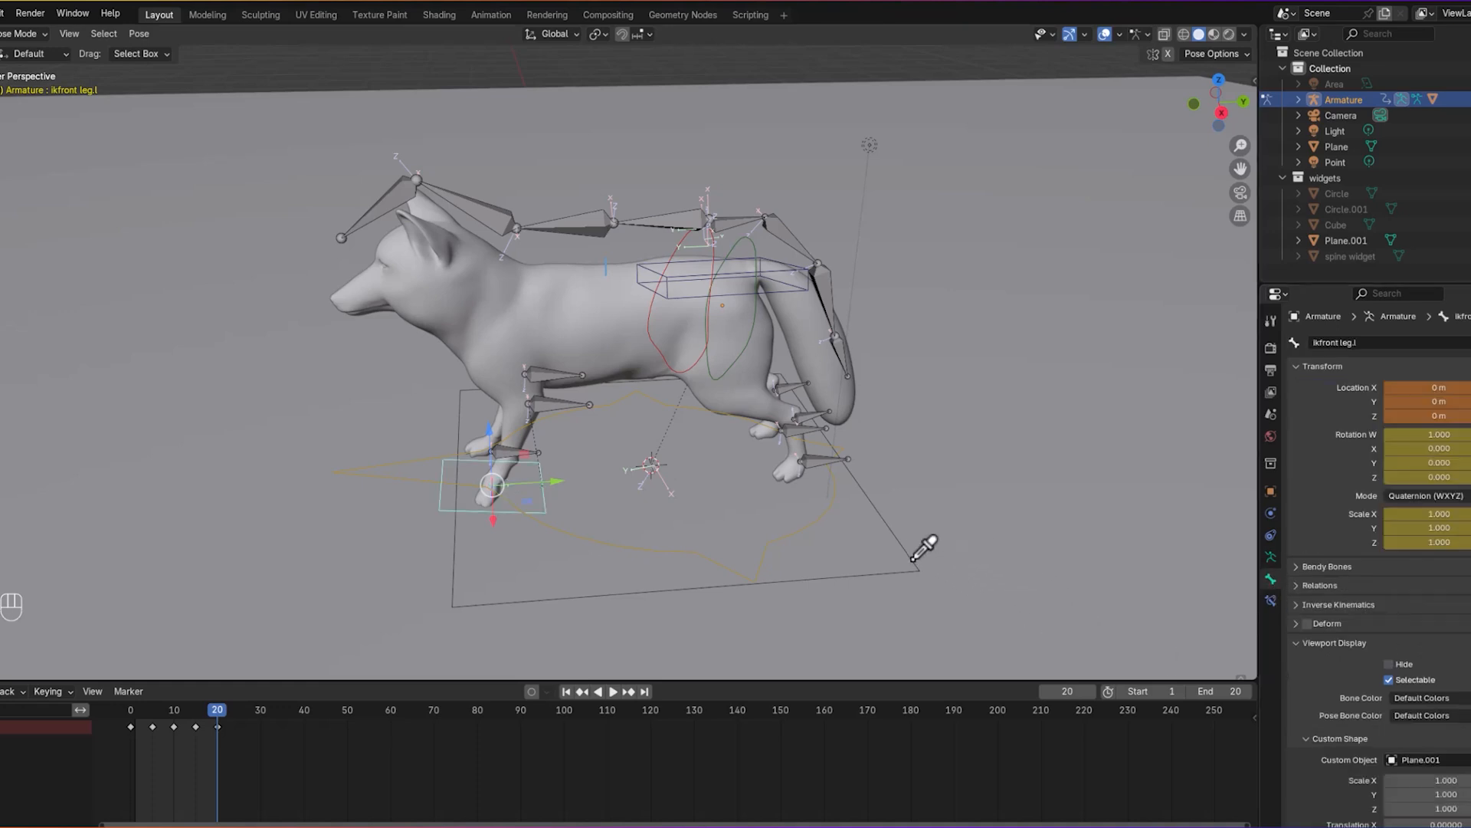
middle_click_drag(935, 539, 1100, 544)
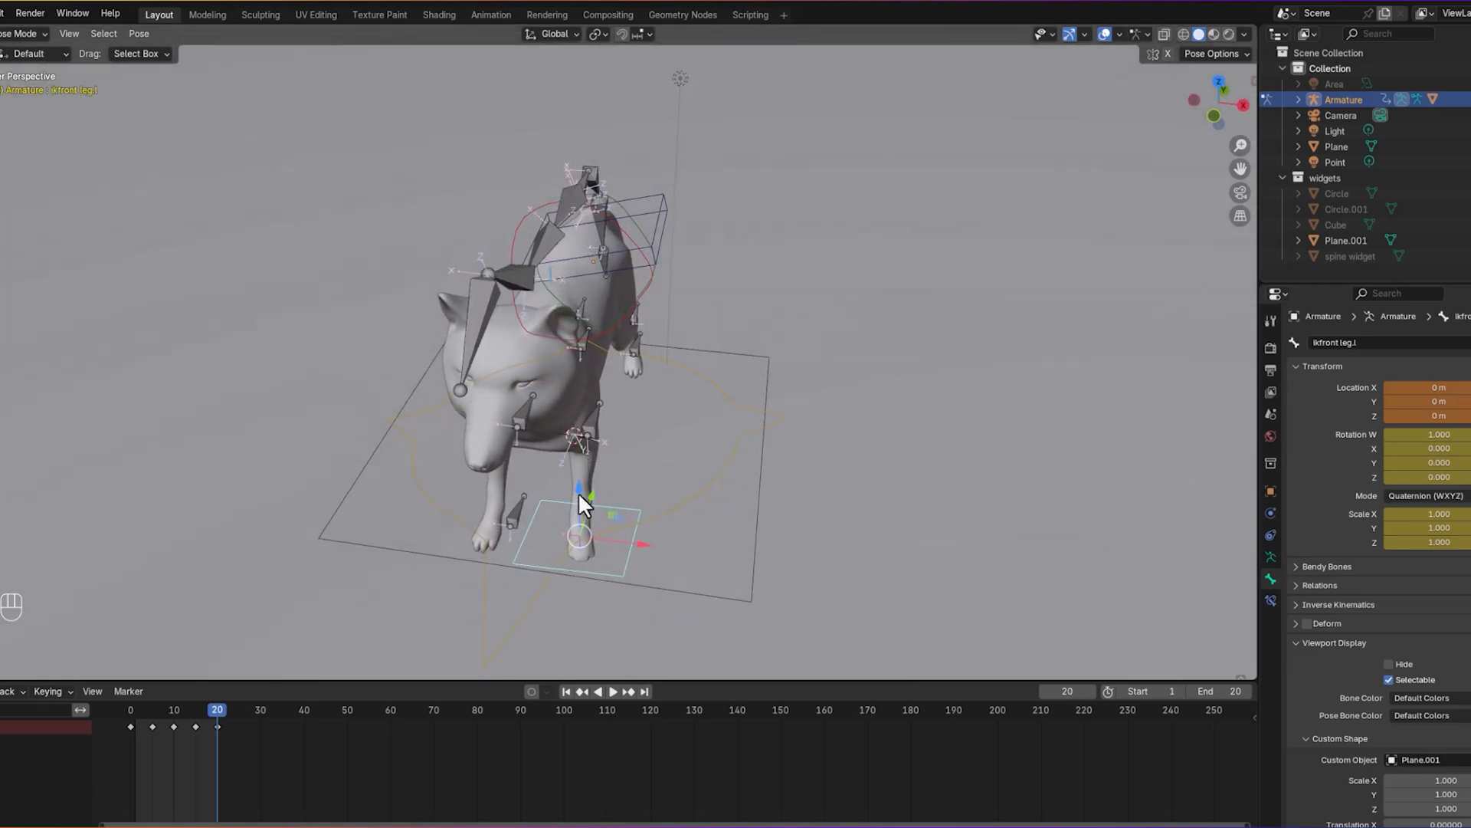
Step: Raise the front left foot's IK bone about 0.055 m along the global Z axis
key("g")
key("z")
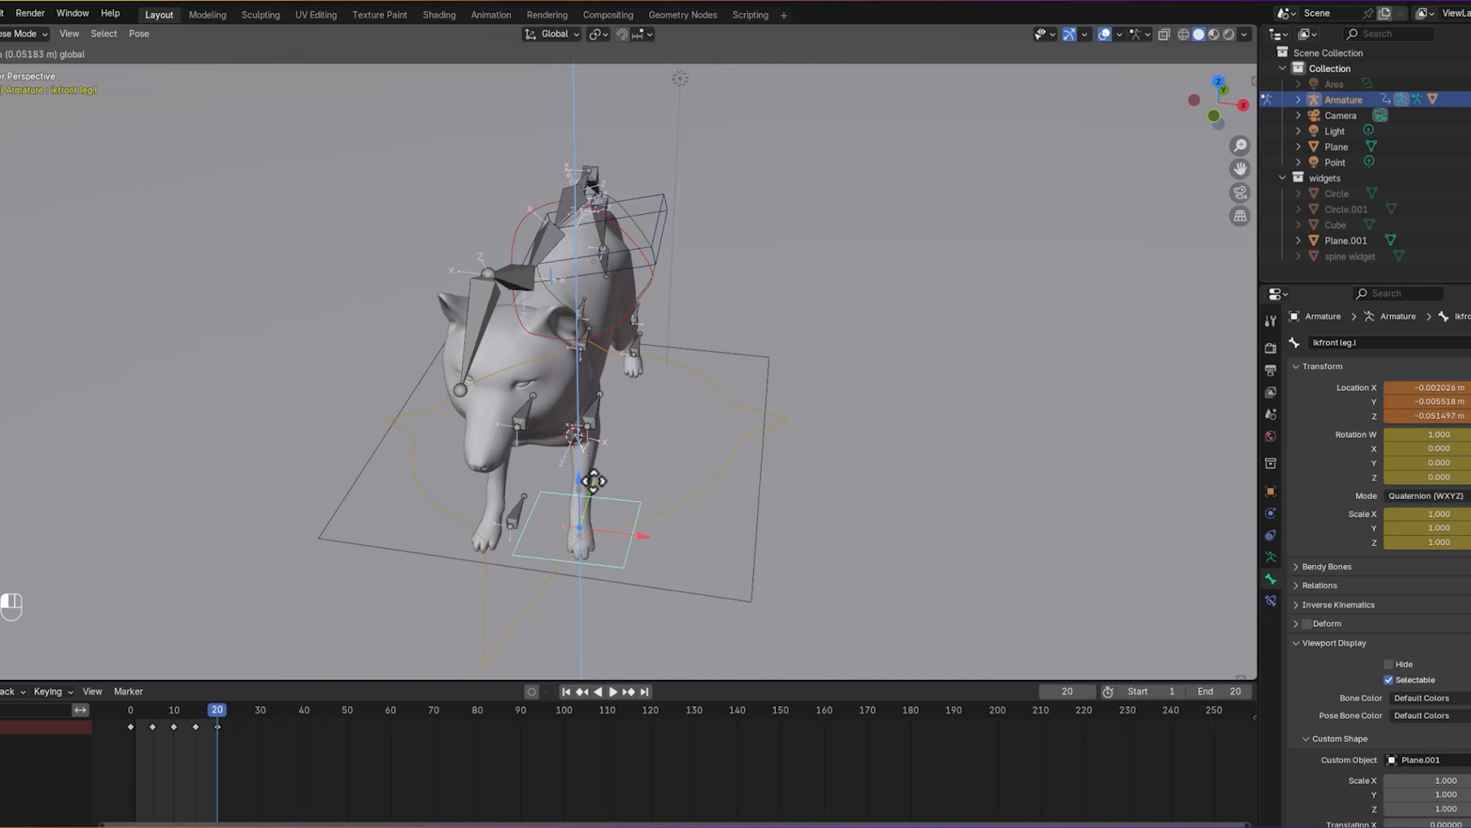
left_click(593, 483)
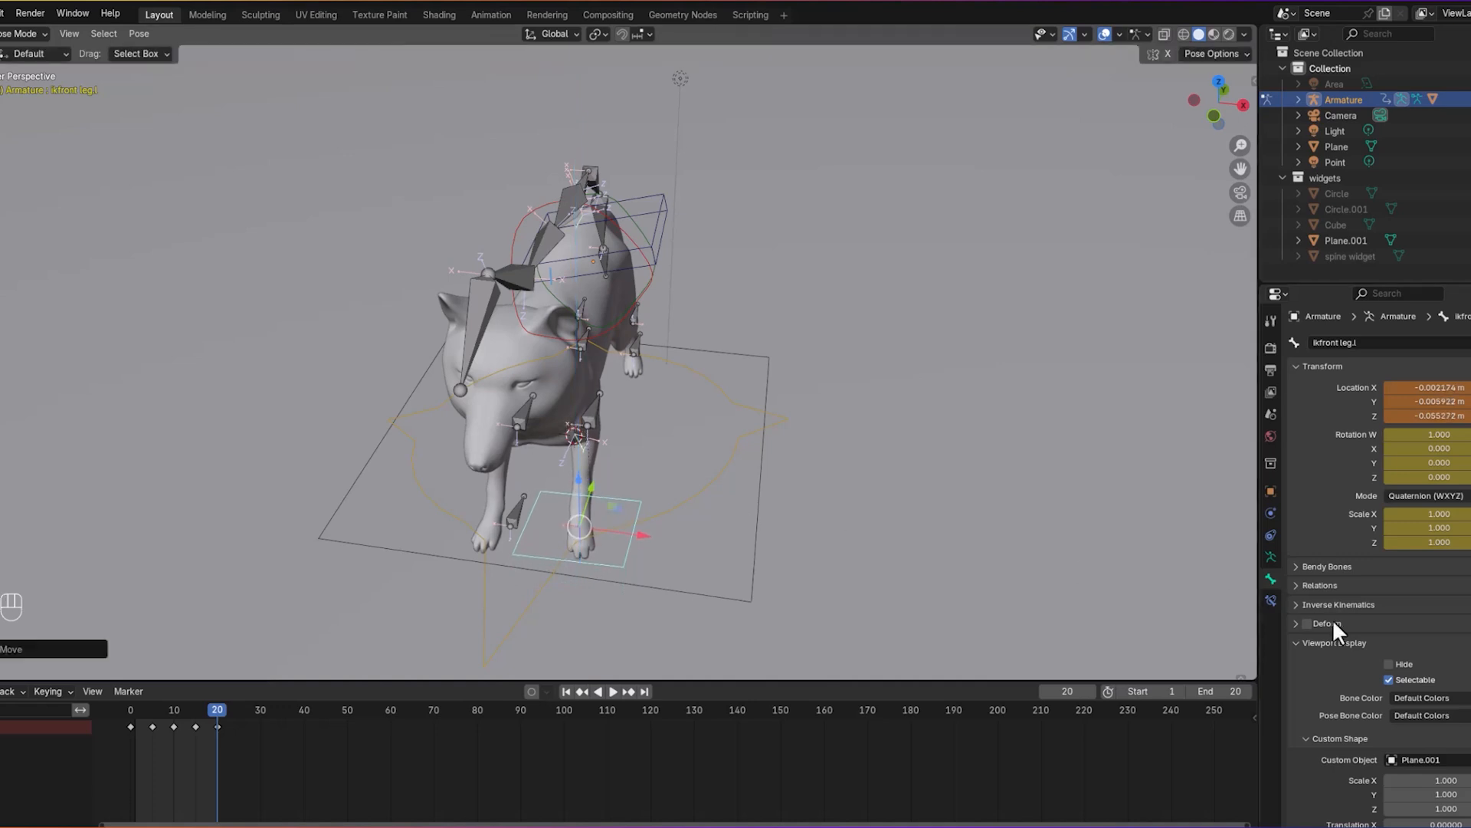
Step: Set the front left foot widget's custom shape scale to X -0.4 and Y 0.9, and its Z translation to 0.11
scroll(1380, 680, "down", 5)
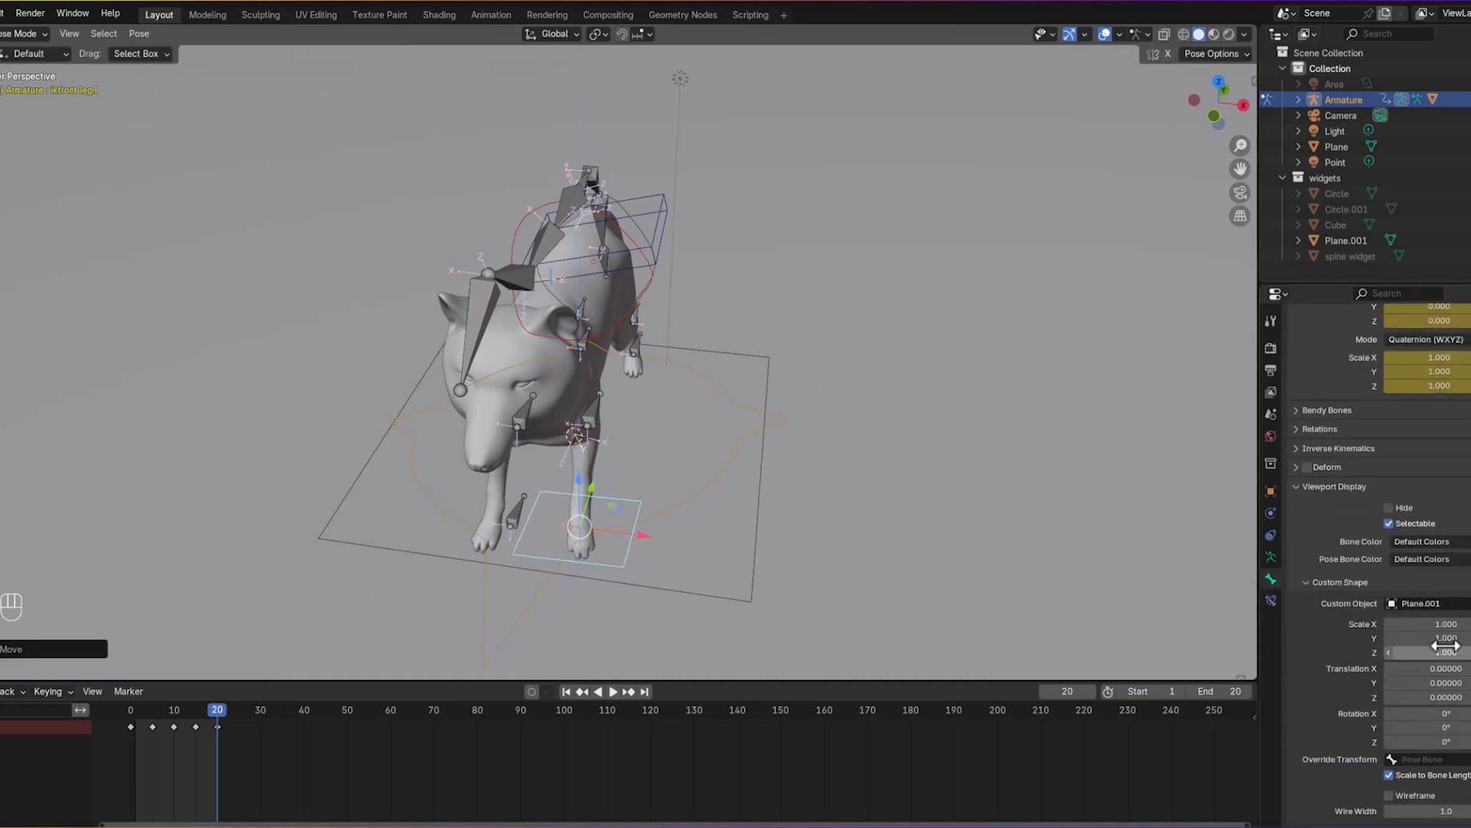
mouse_move(1445, 624)
left_mouse_down()
mouse_move(1319, 624)
mouse_move(1444, 638)
left_mouse_up()
middle_click_drag(1104, 611, 826, 539)
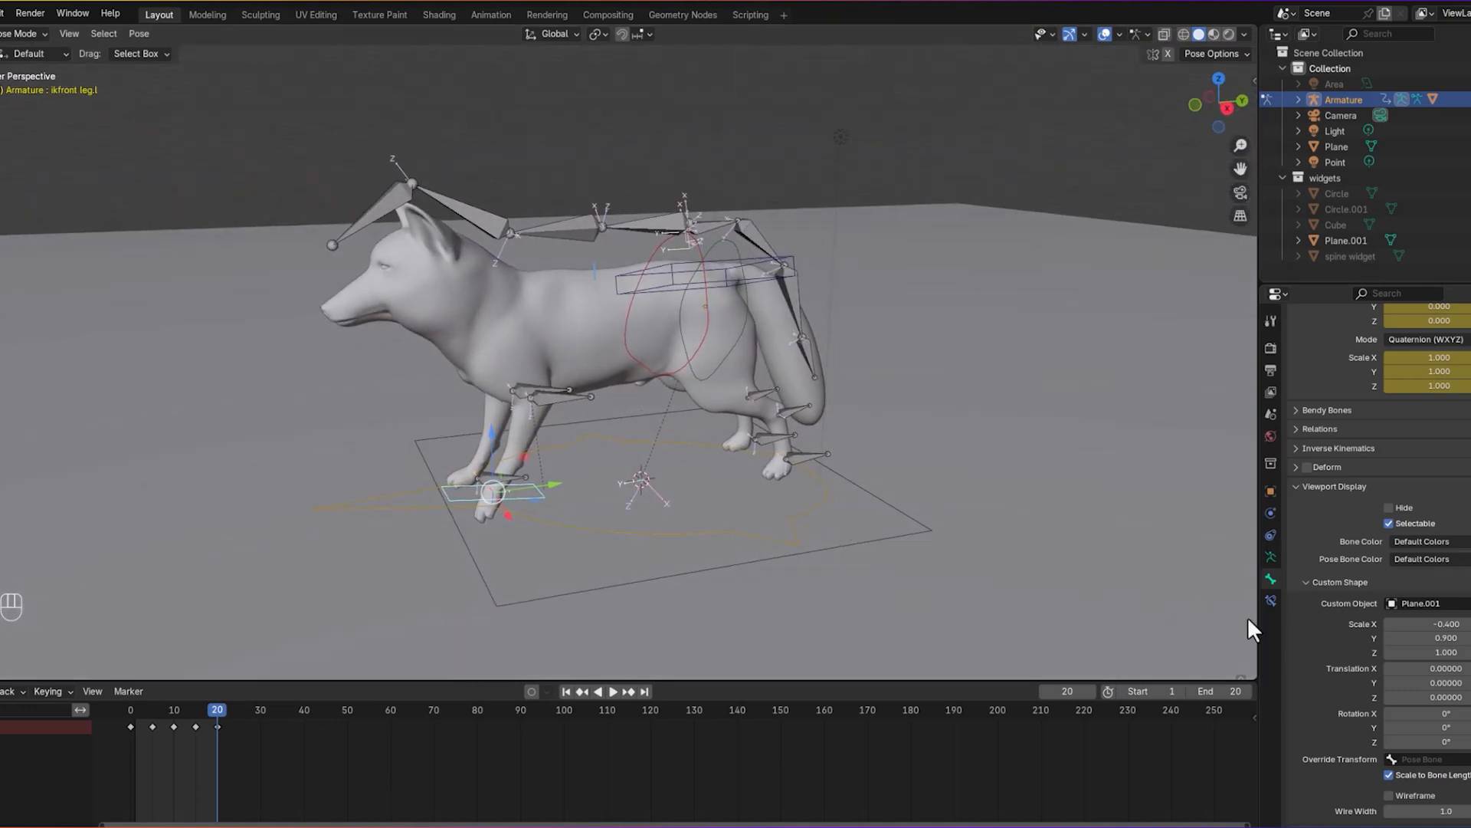
left_click_drag(1445, 697, 1459, 697)
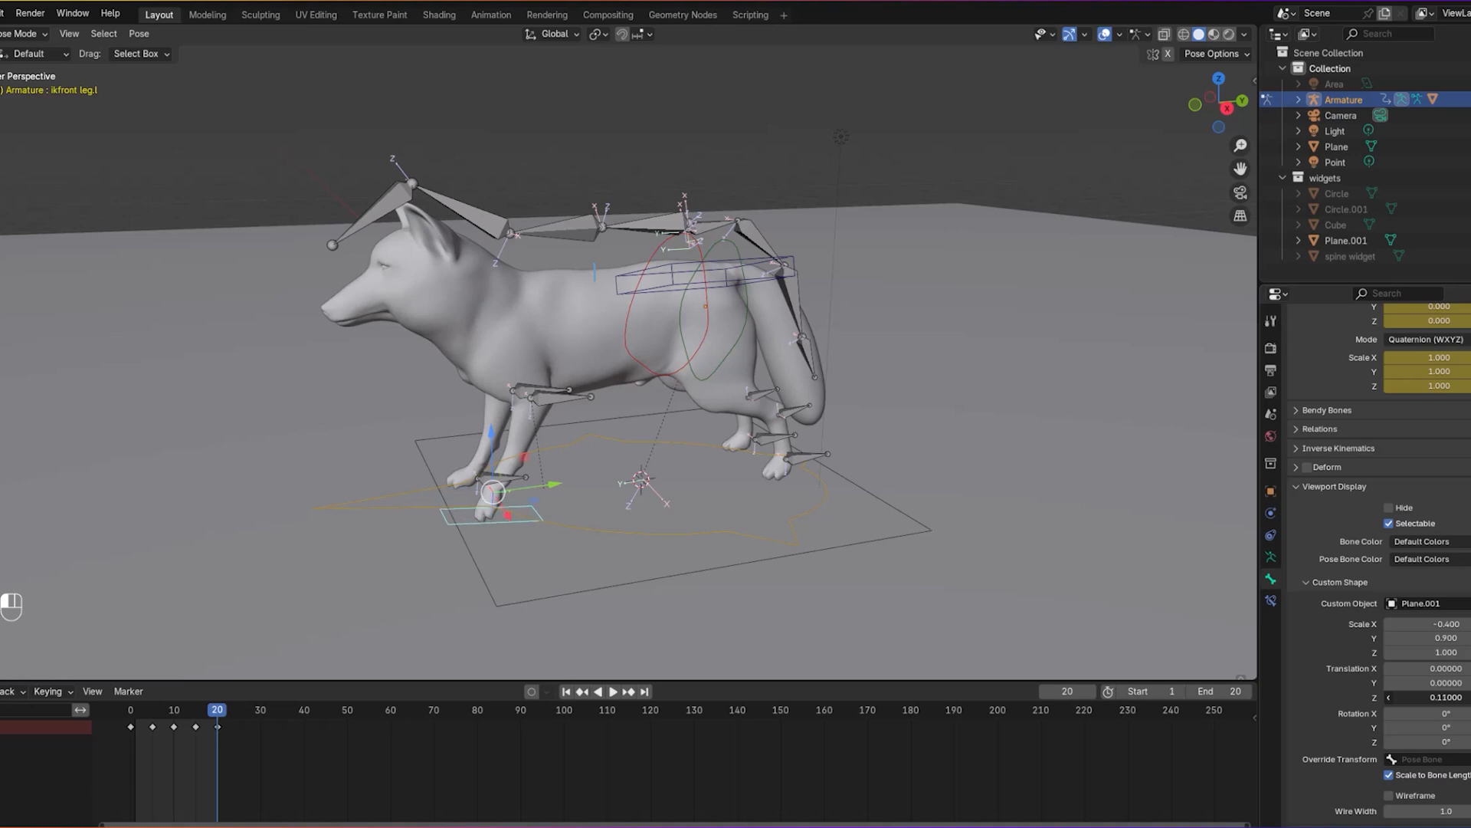
middle_click_drag(853, 552, 864, 582)
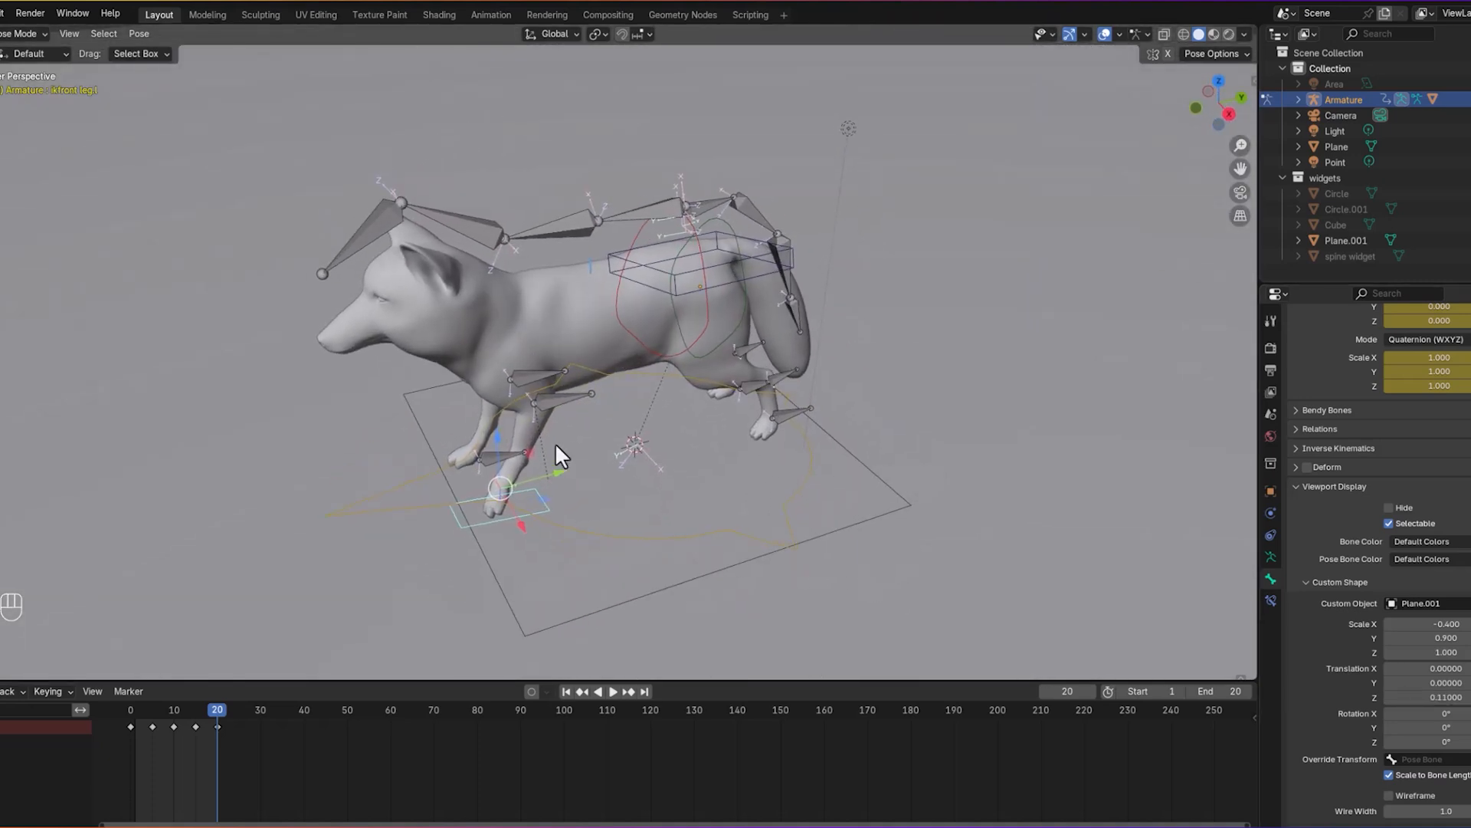
Step: Select the front right foot's IK bone and assign Plane.001 as its custom shape
left_click(497, 453)
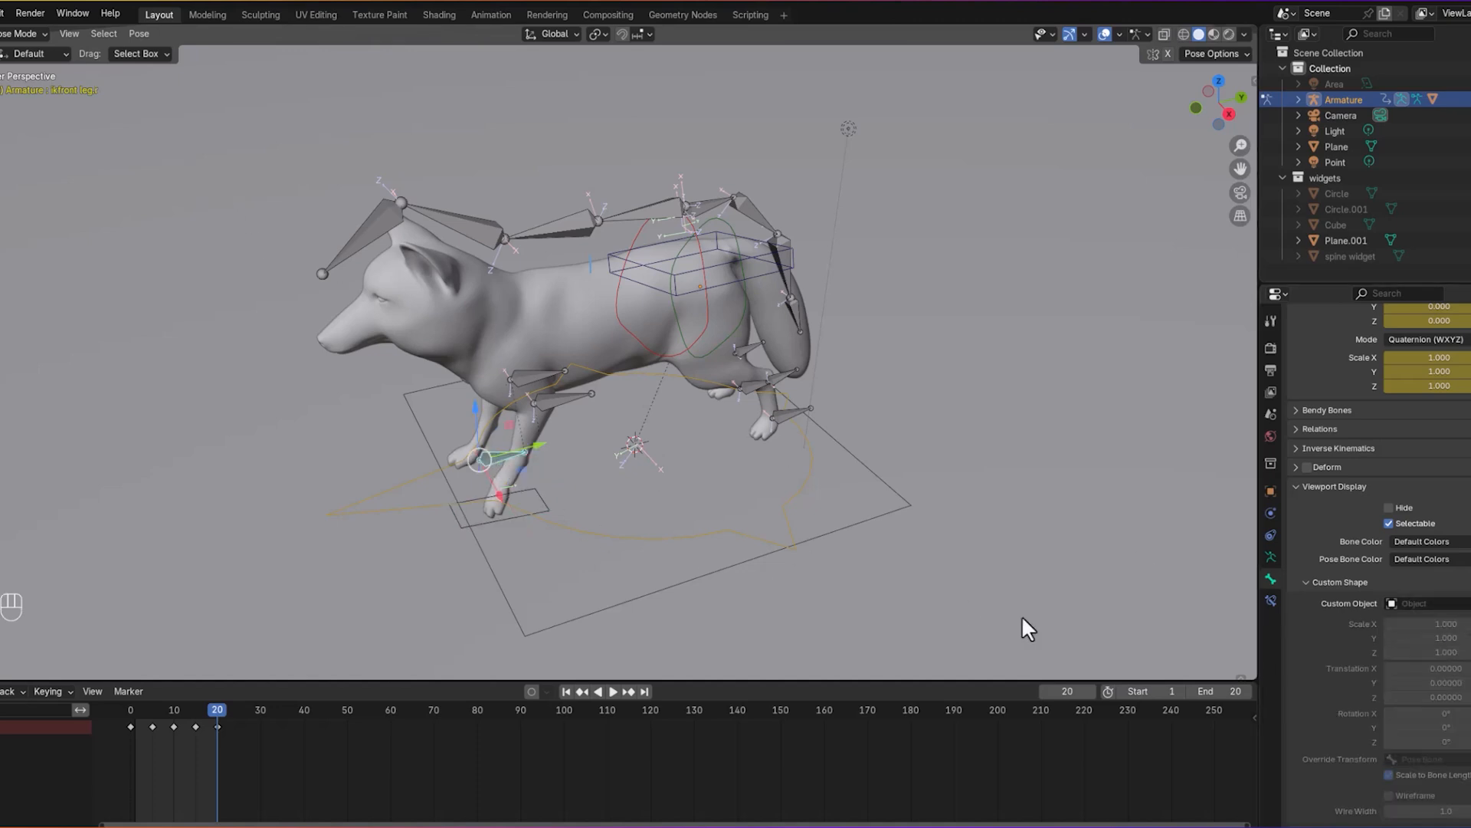
left_click(1392, 603)
left_click(900, 493)
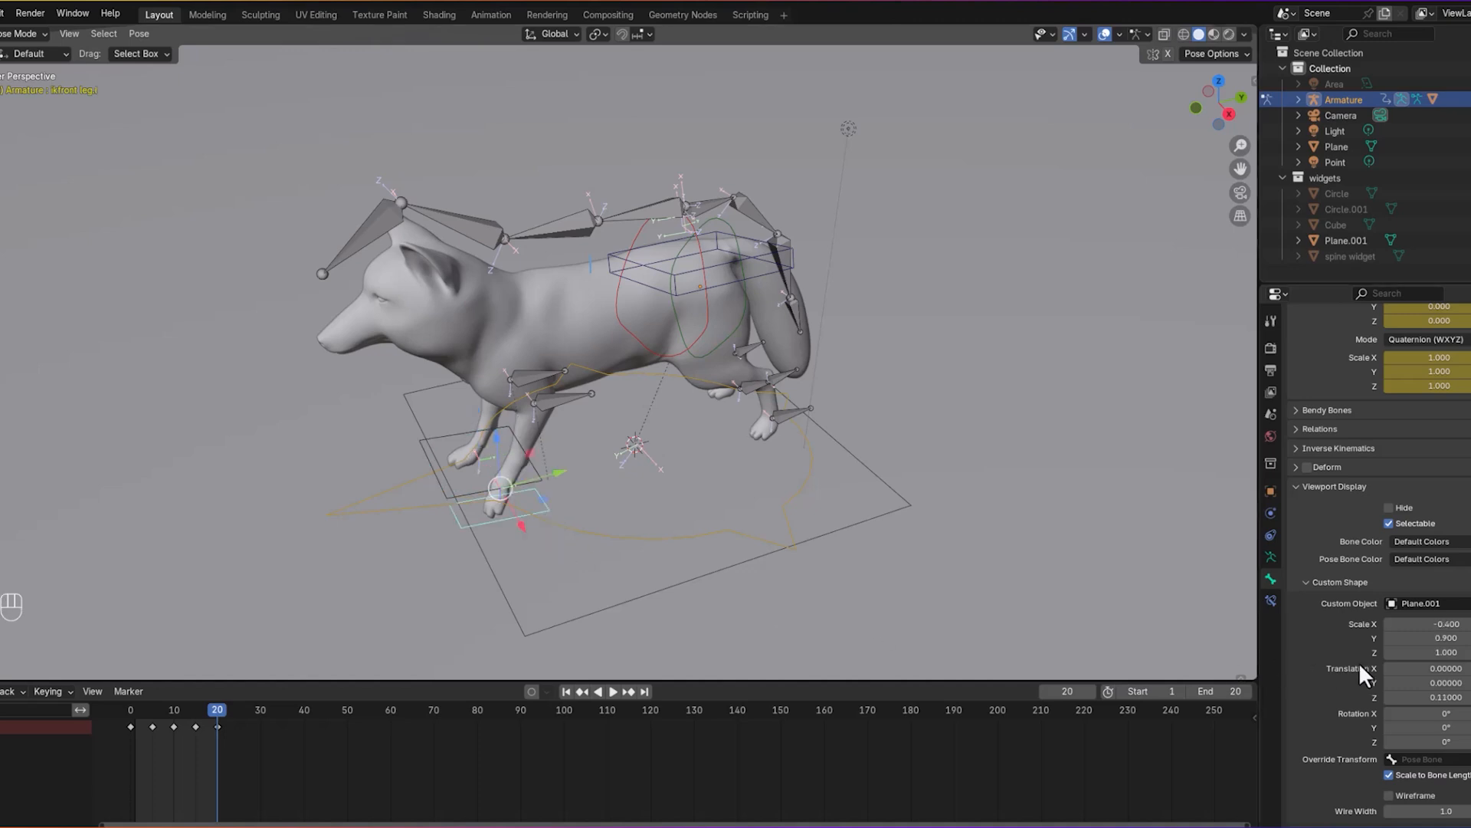
Step: Match the front right foot widget's custom shape scale to the front left one, with X -0.4 and Y 0.9
left_click(434, 481)
left_click(1430, 628)
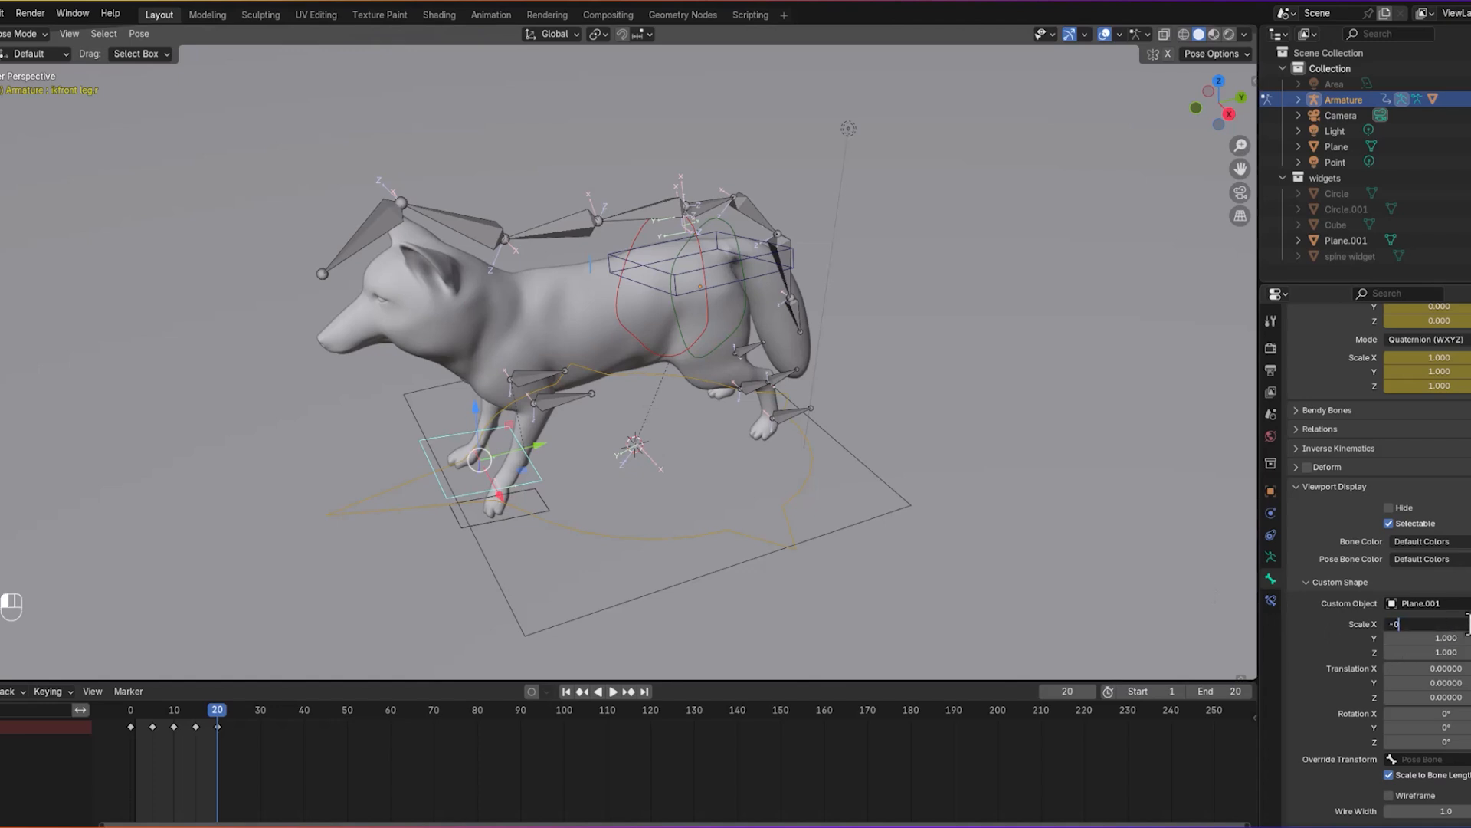
key("Return")
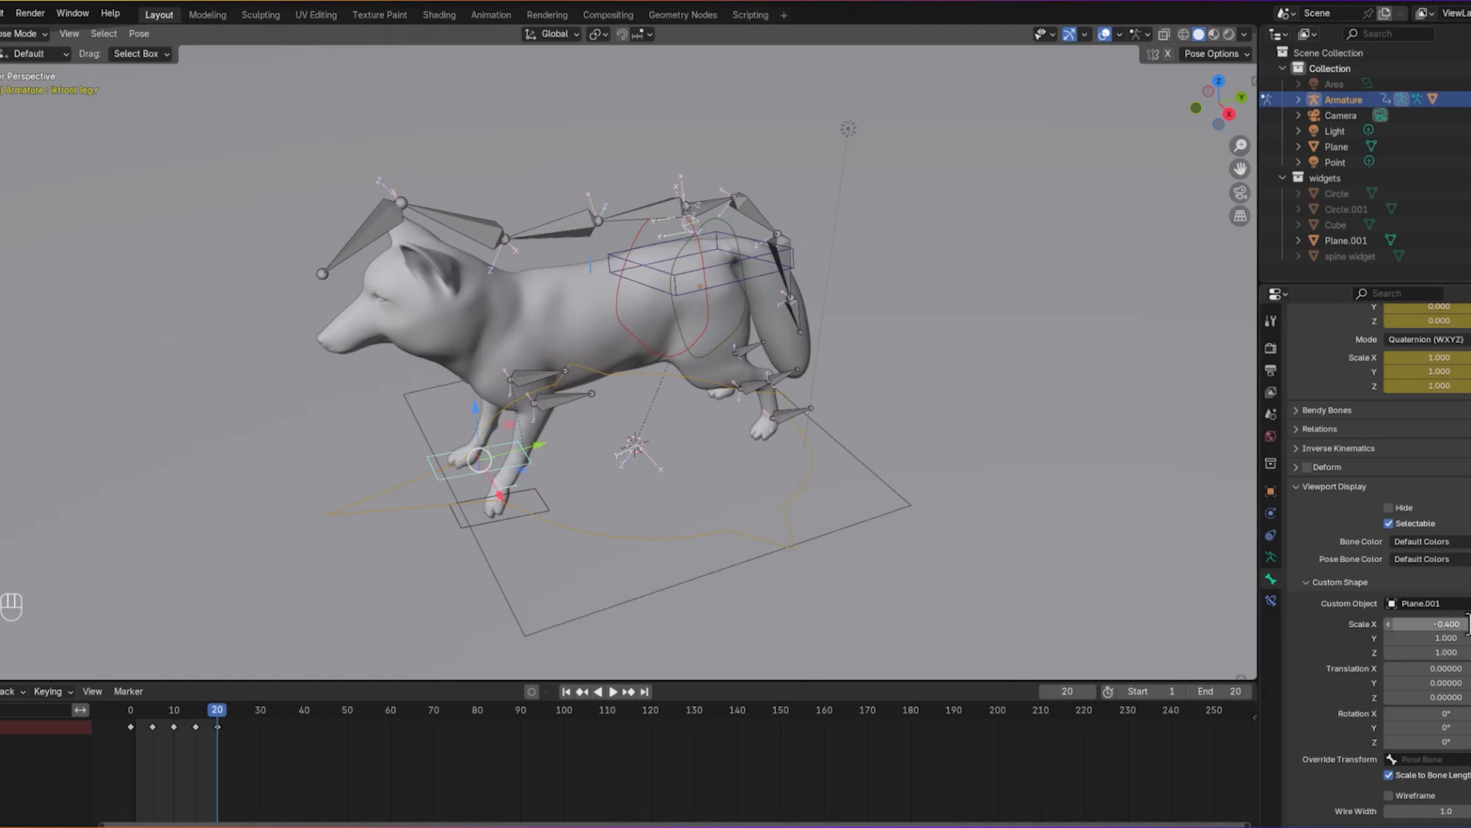
left_click(545, 509)
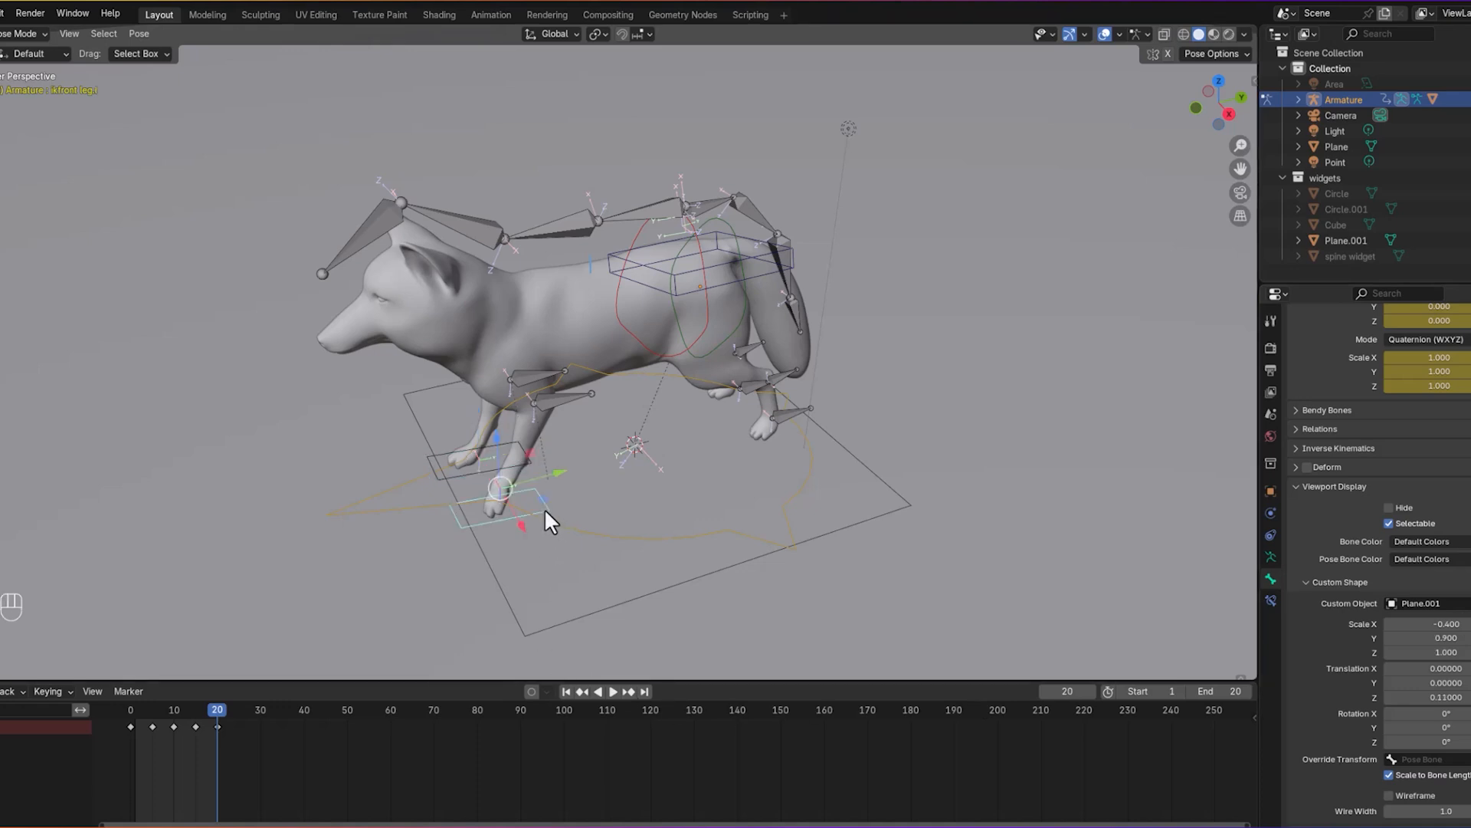
left_click(1444, 637)
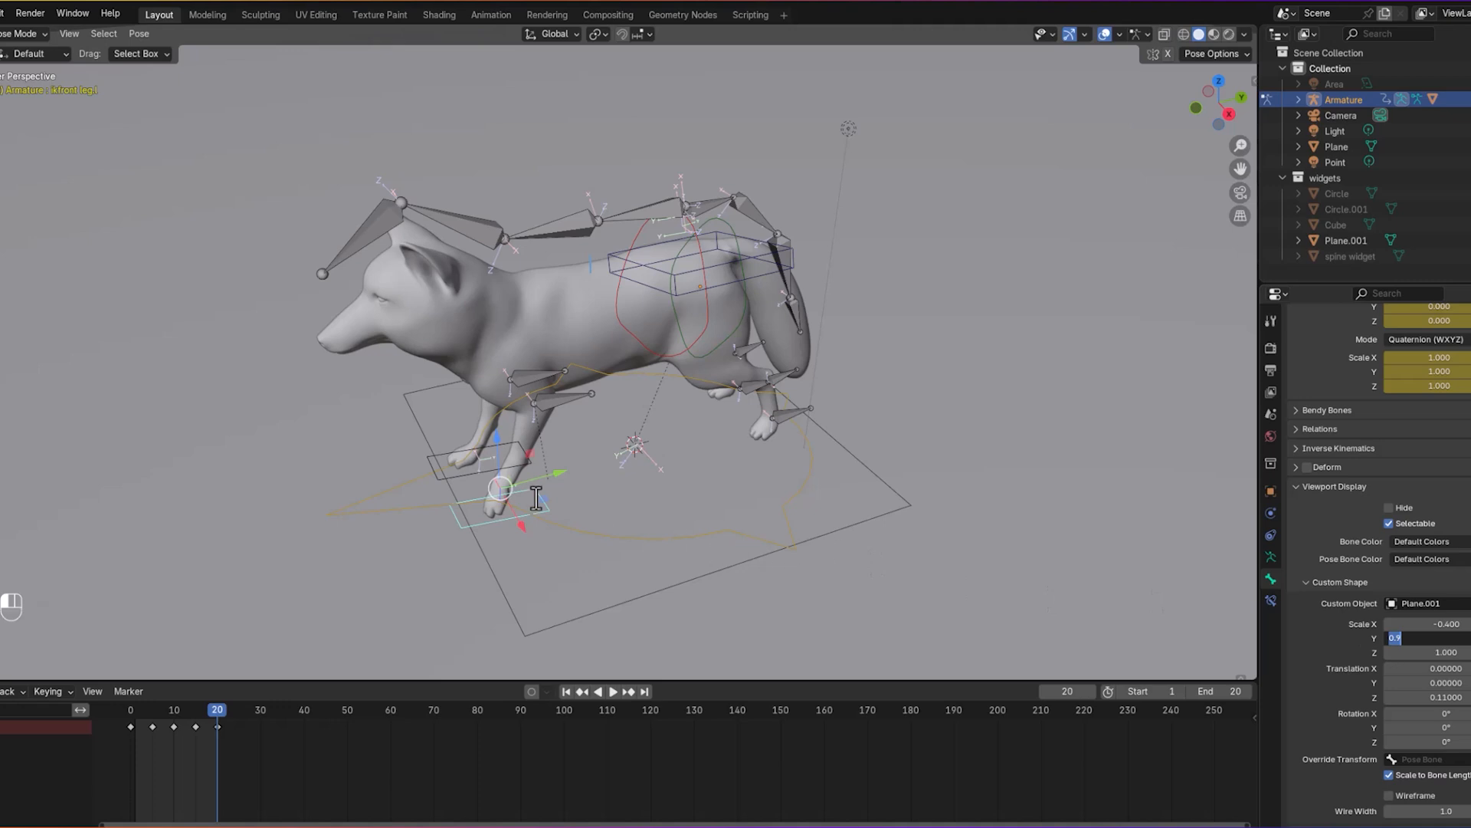
left_click(449, 453)
left_click(449, 453)
left_click(1393, 638)
type("0.9")
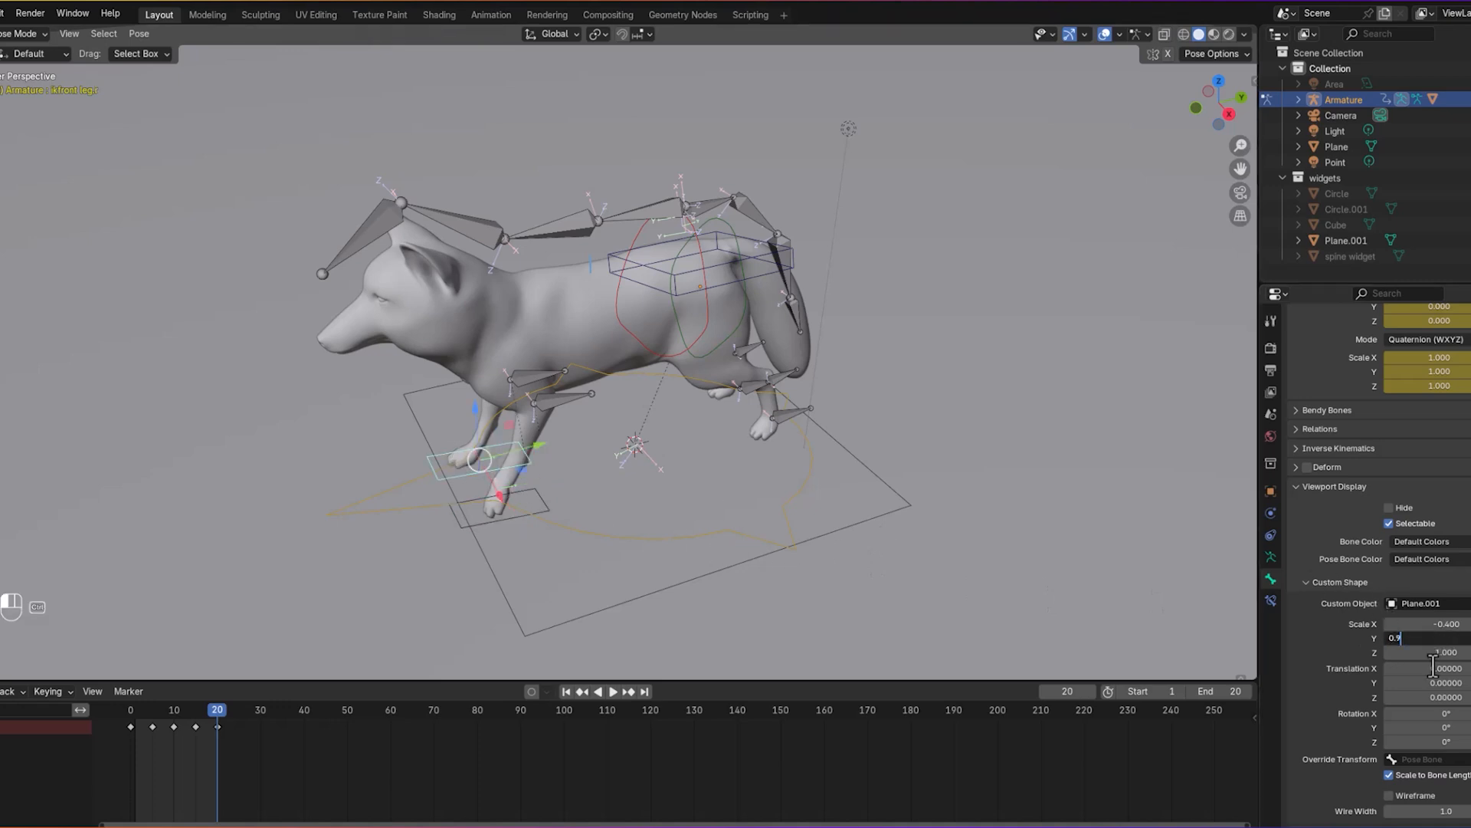
key("Return")
Step: Set the front right foot widget's custom shape X translation to 0.09
middle_click_drag(878, 517, 1007, 525)
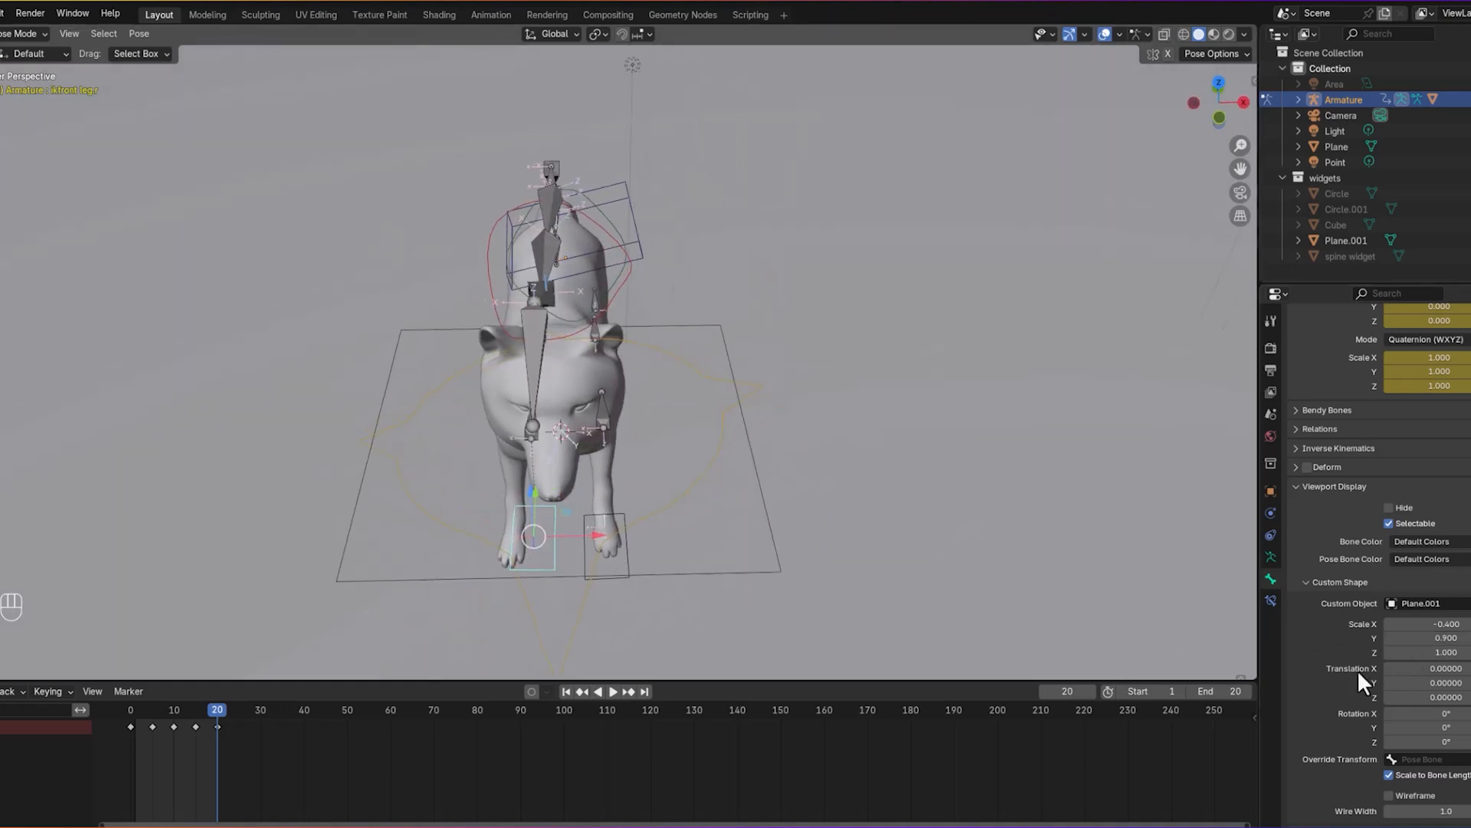
left_click_drag(1426, 668, 1445, 668)
middle_click_drag(1119, 585, 772, 458)
Step: Select the back left foot's IK bone and assign Plane as its custom shape
left_click(825, 474)
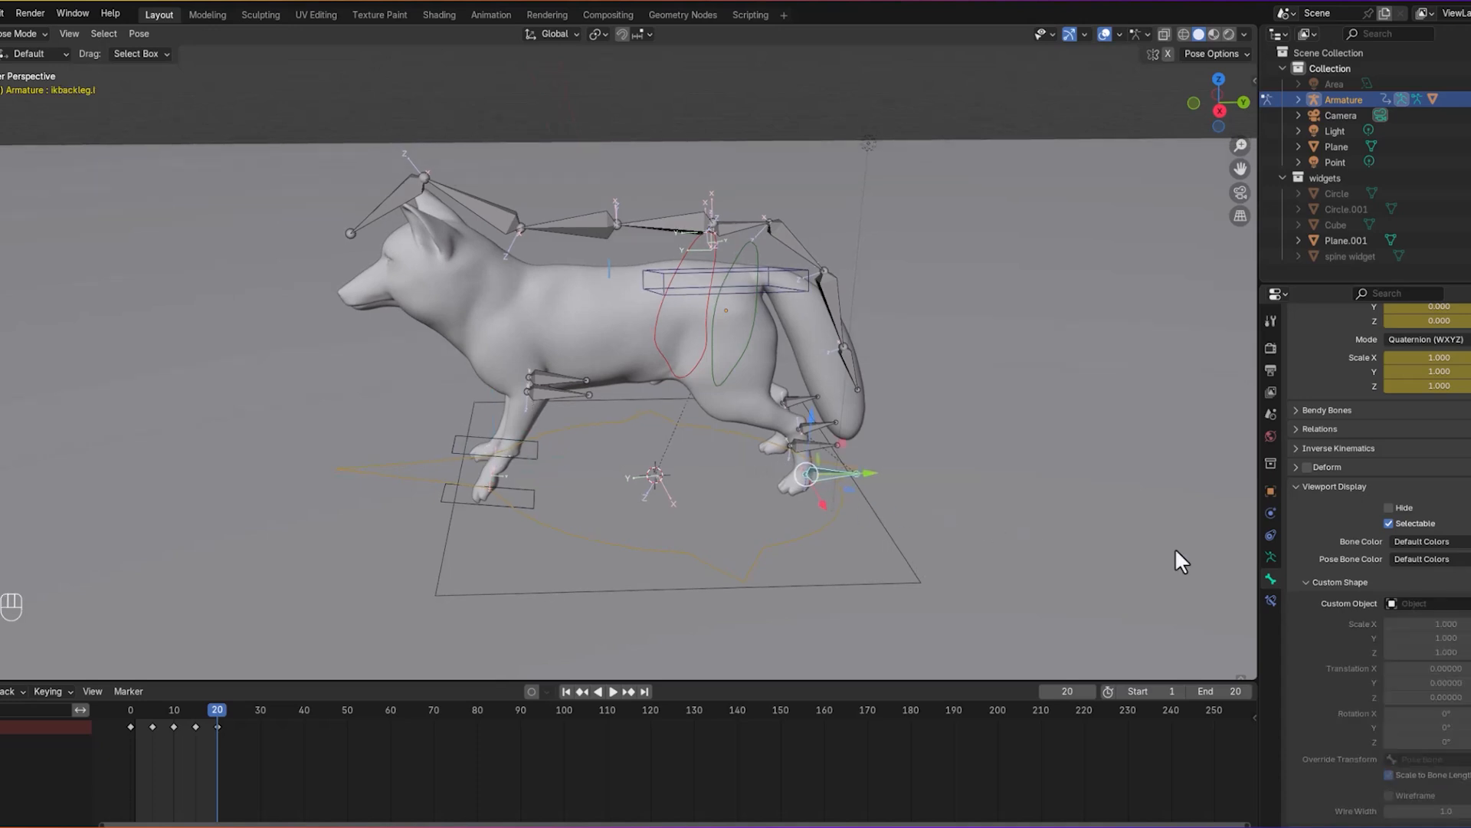
left_click(1426, 603)
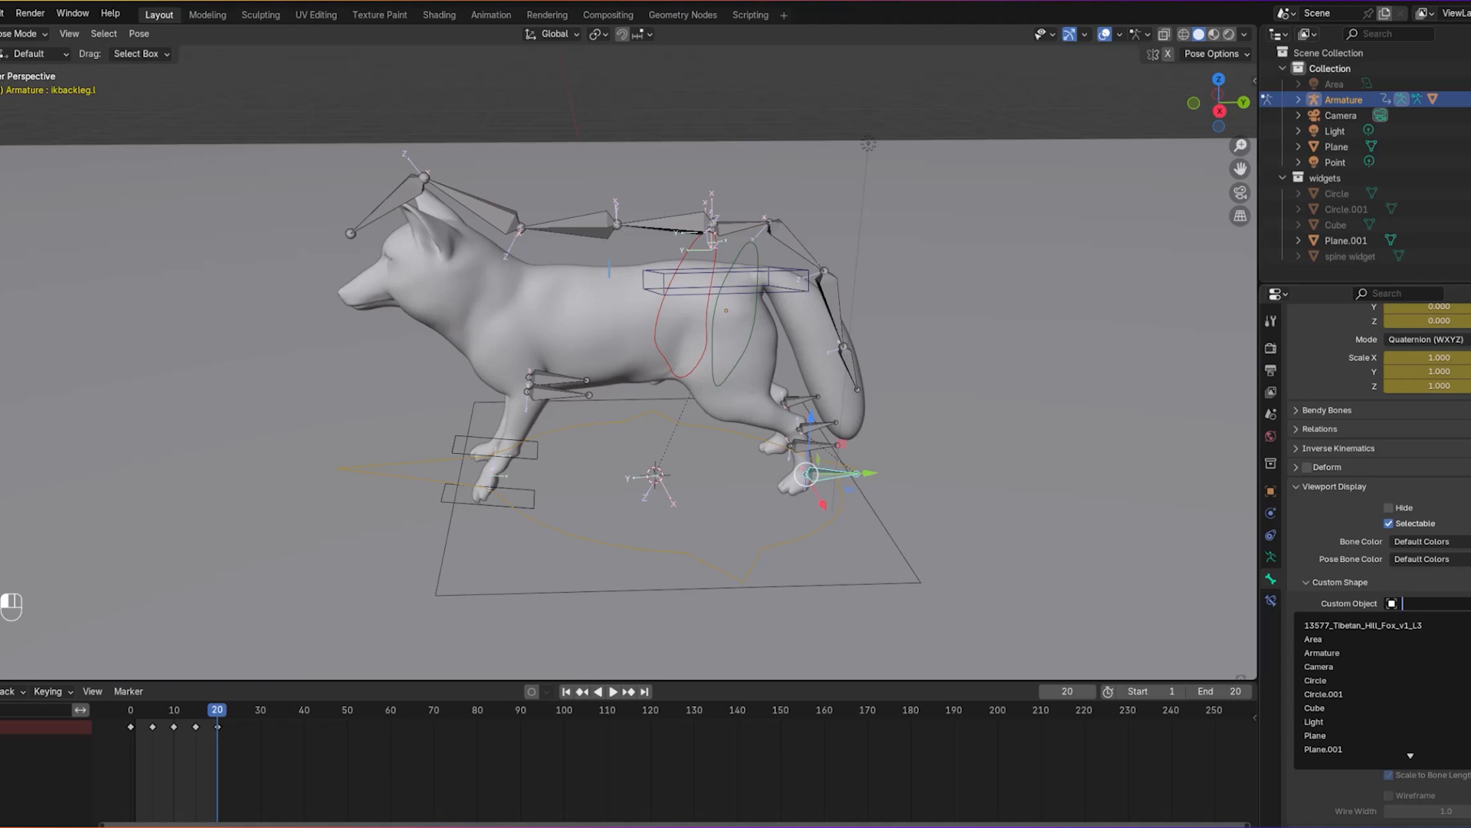
left_click(1465, 603)
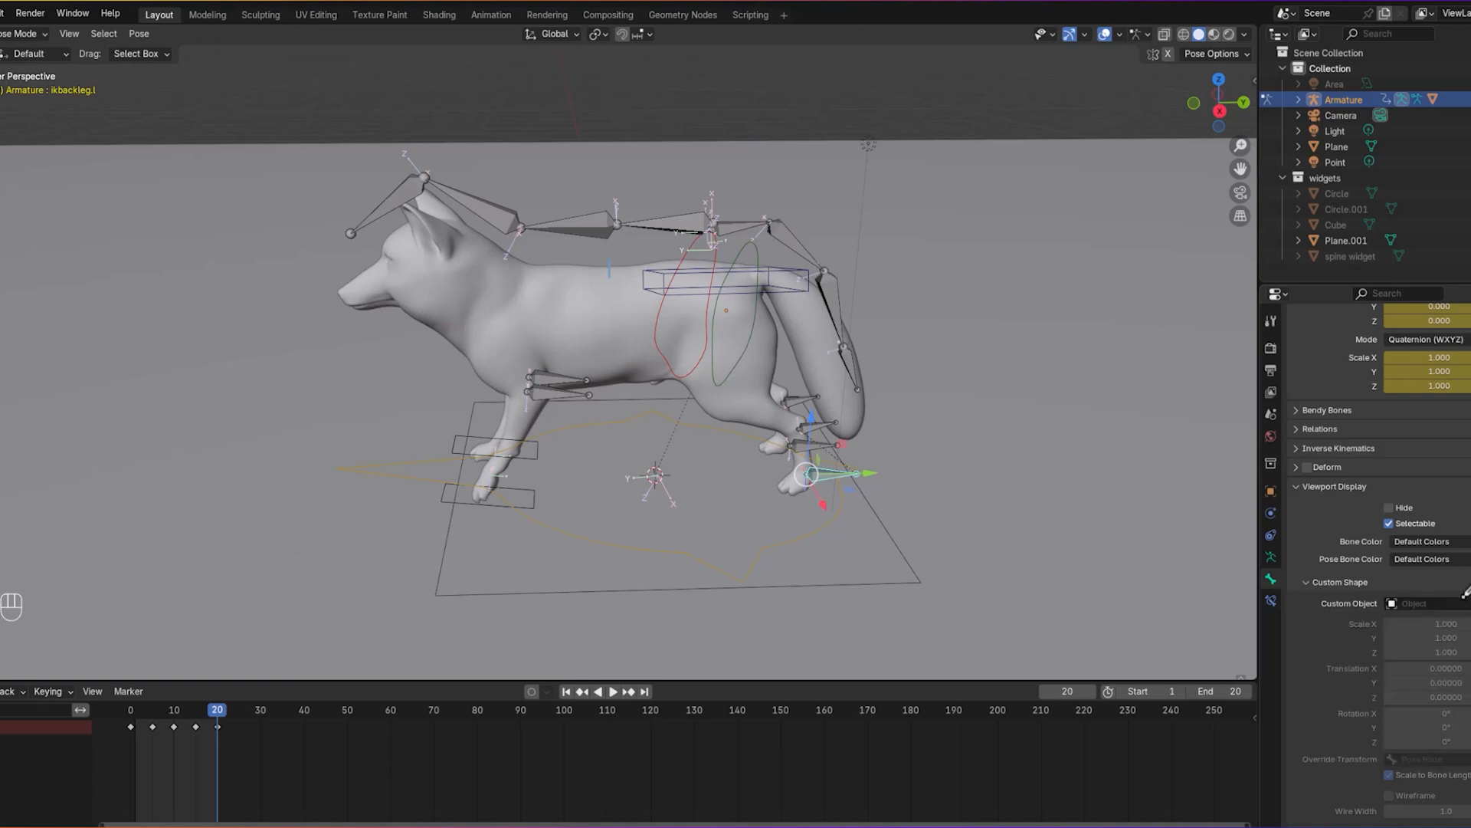
left_click(912, 568)
Step: Set the back left foot widget's custom shape scale to Y 0.9 and X -0.4
middle_click_drag(907, 547, 996, 535)
left_click(1445, 637)
type("0.9")
key("Return")
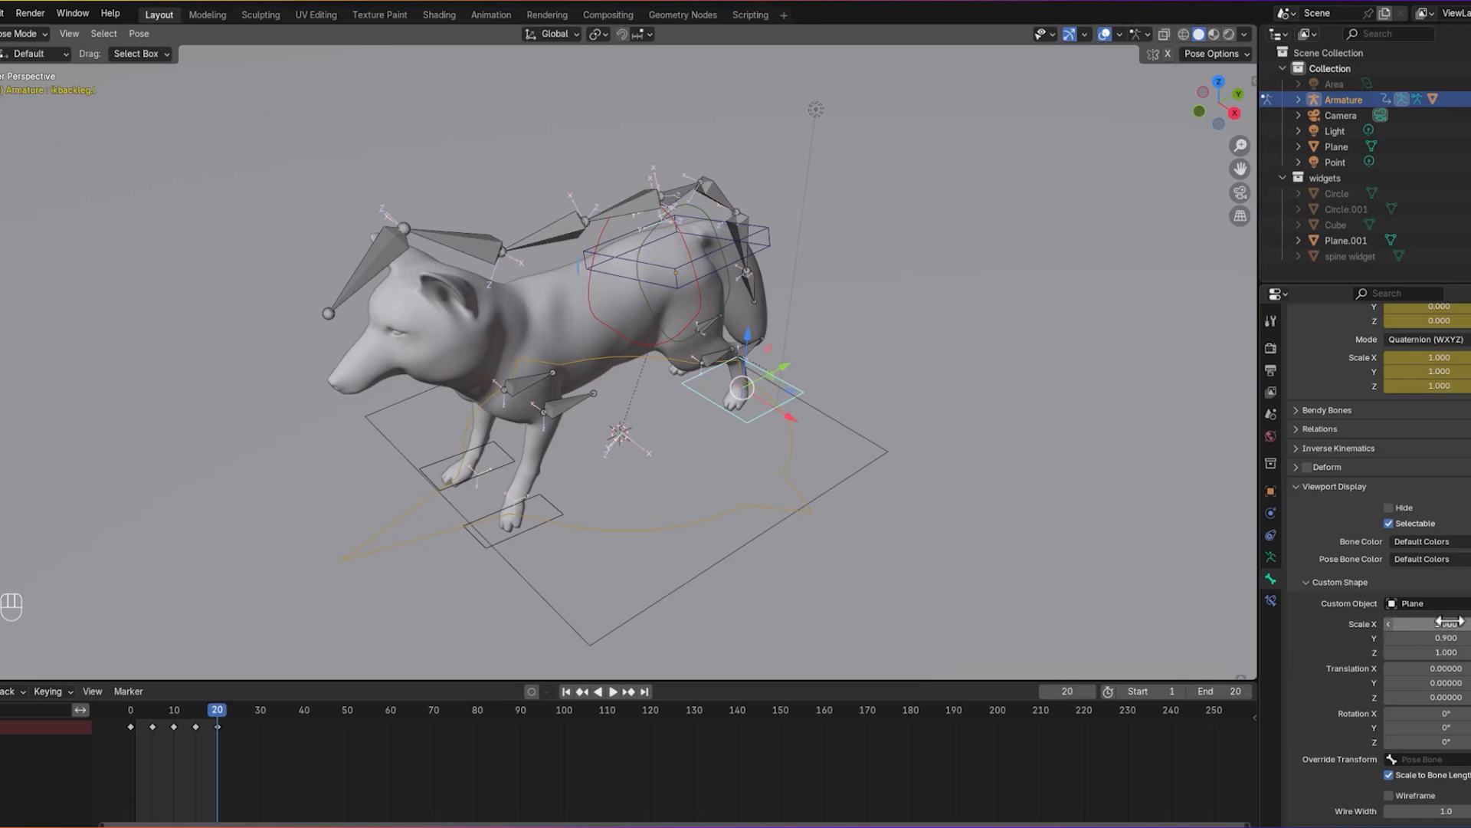
left_click(1431, 623)
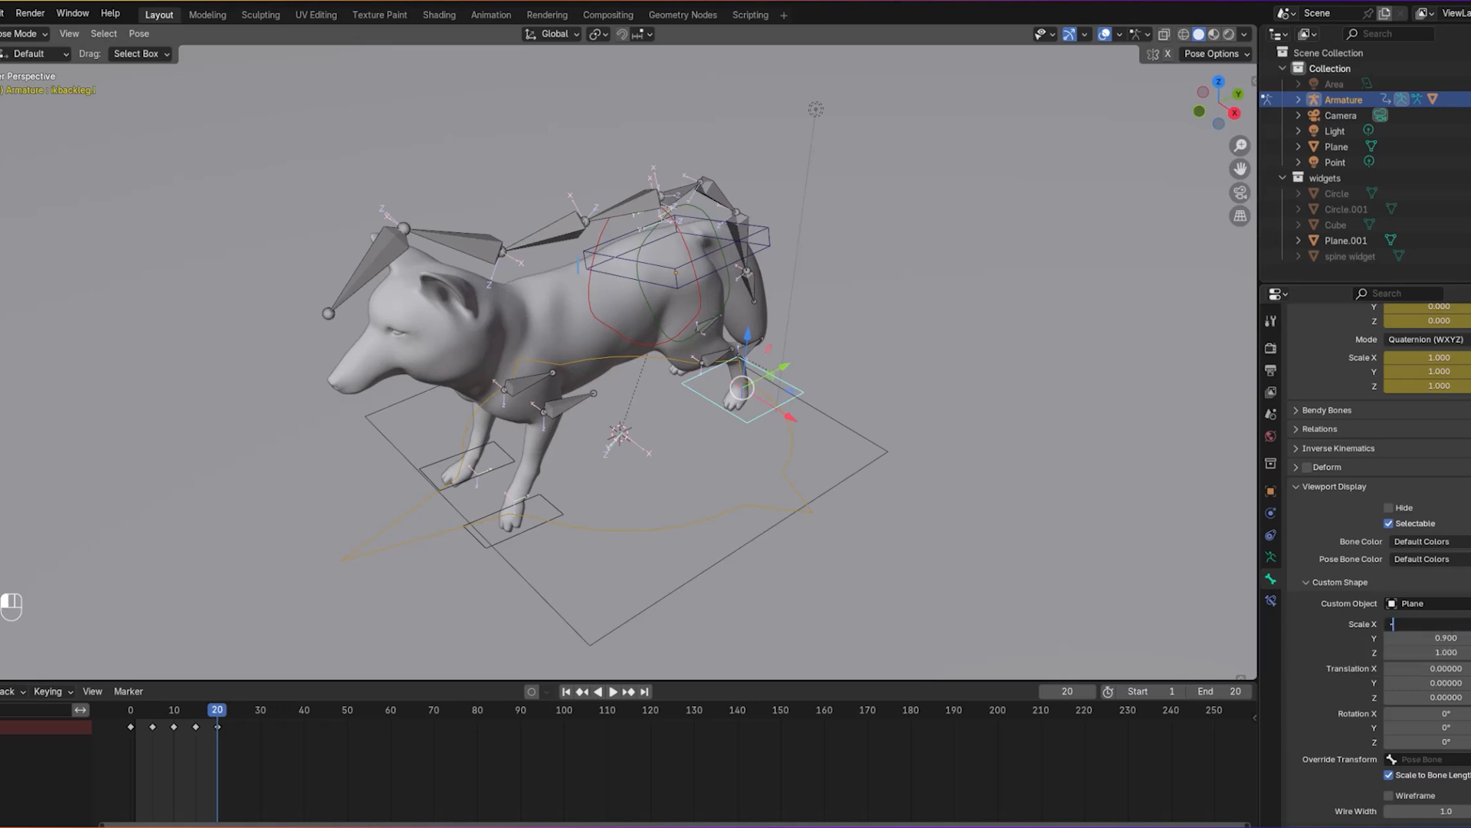
type("-0.4")
key("Return")
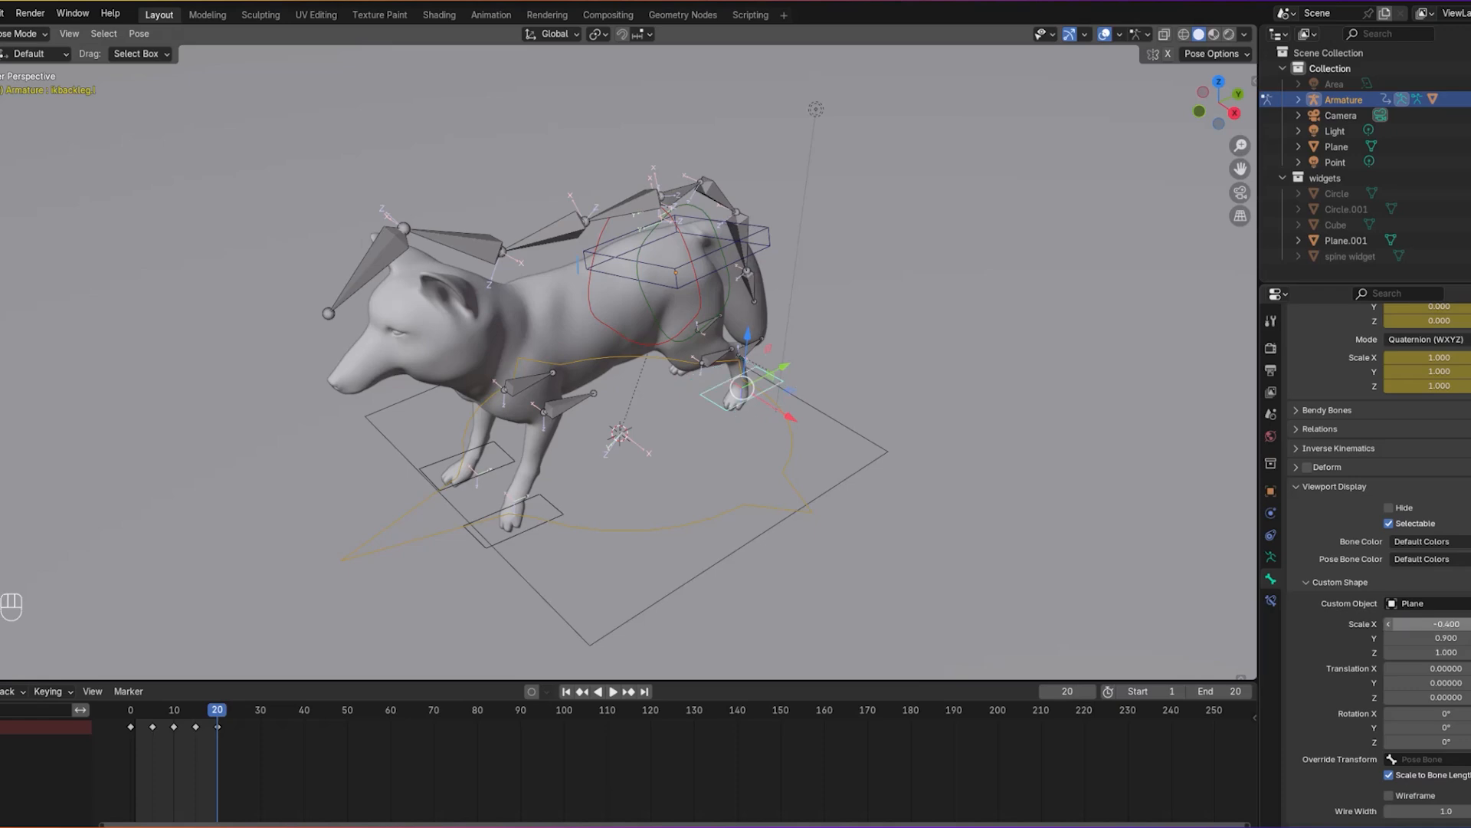
Step: Adjust the front right foot widget's custom shape Z translation to lower the square to the paw
middle_click_drag(912, 518, 779, 441)
left_click(522, 490)
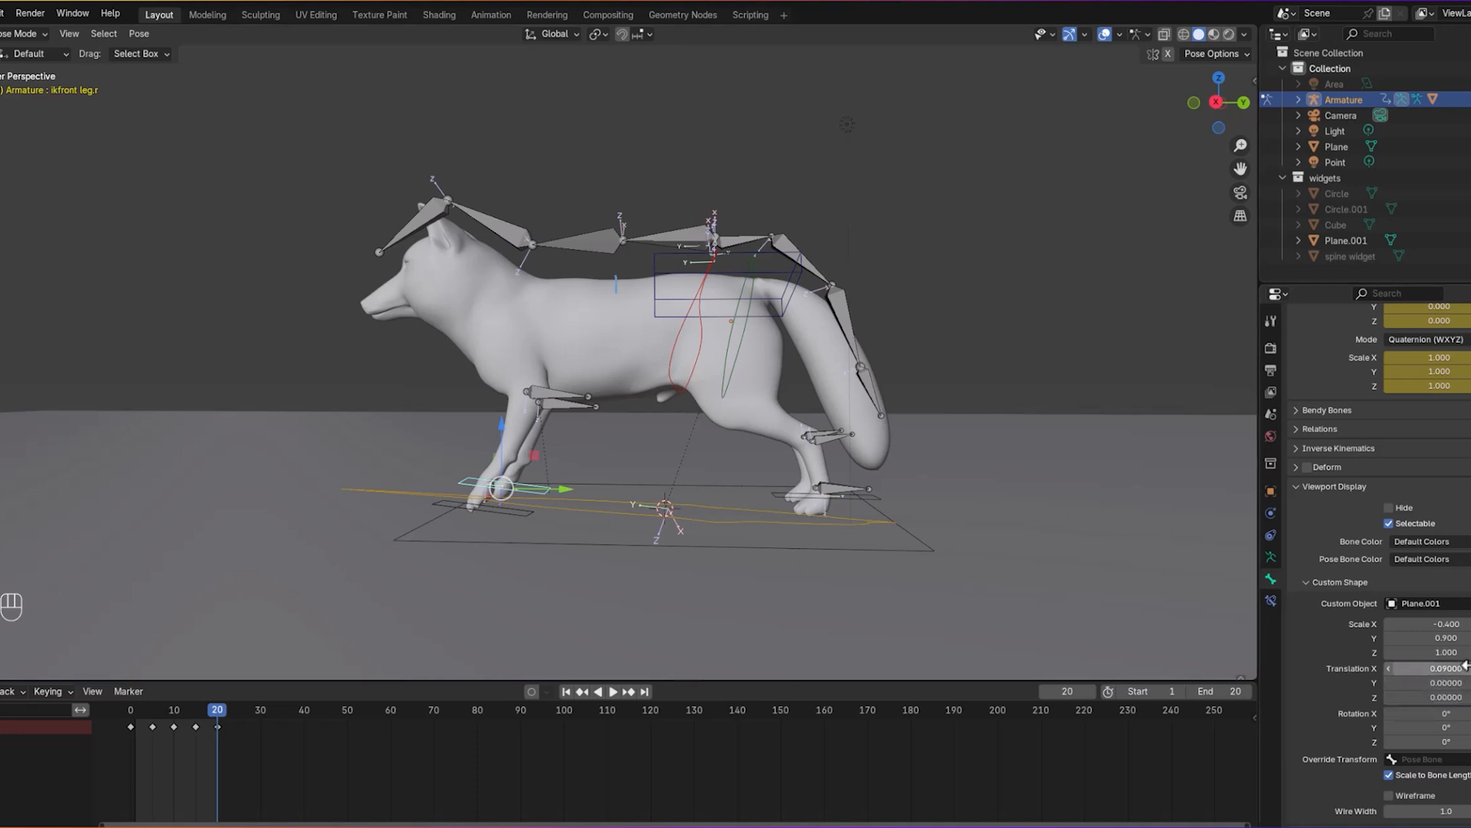
left_click(1444, 699)
left_click_drag(1445, 698, 1464, 698)
Step: Set the back left foot widget's custom shape Z translation to 0.05 and its Y scale to 0.6
middle_click_drag(1011, 613, 929, 612)
left_click(839, 545)
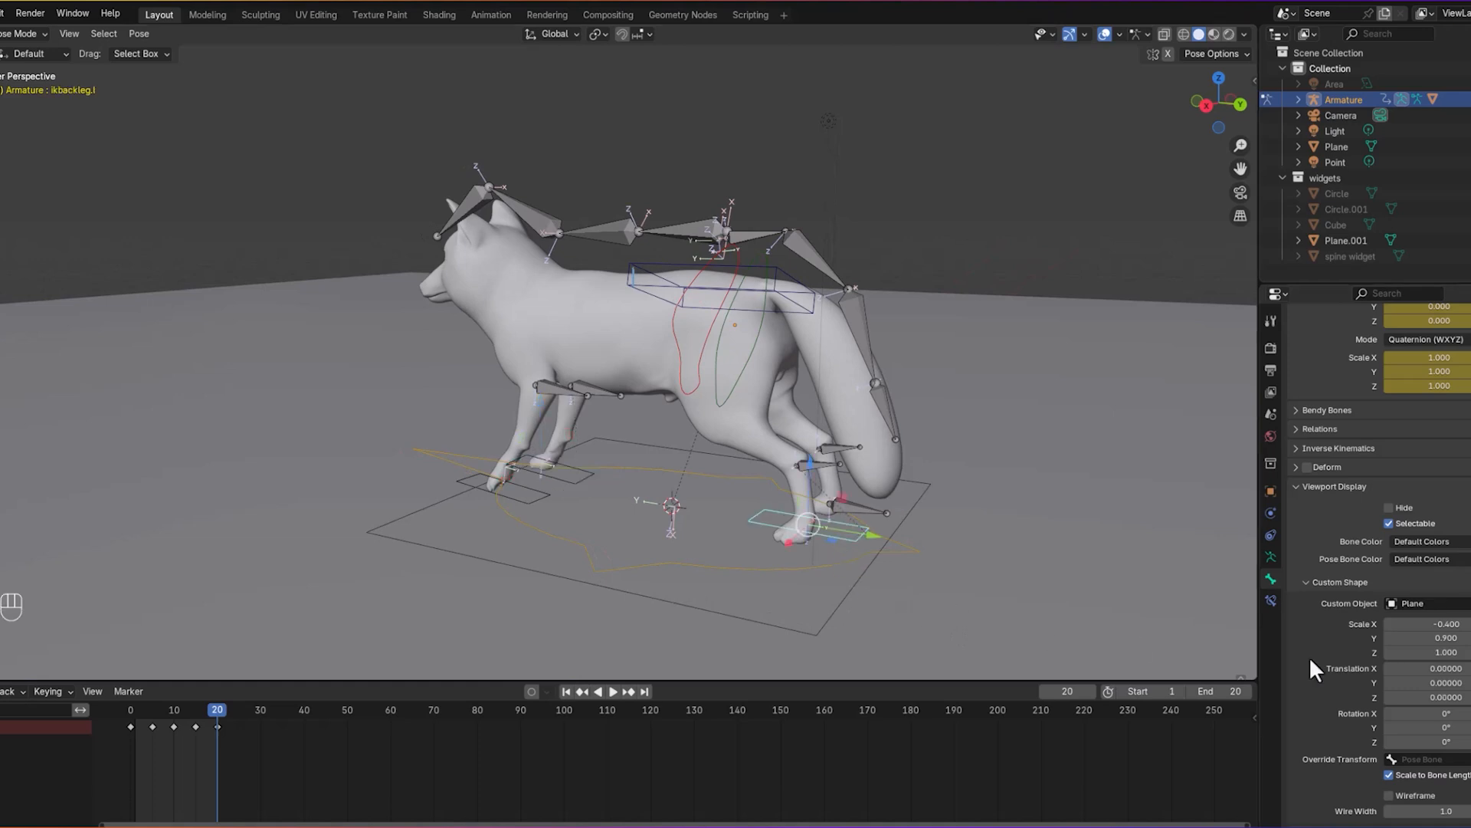
left_click_drag(1447, 699, 1459, 699)
middle_click_drag(1134, 611, 1185, 659)
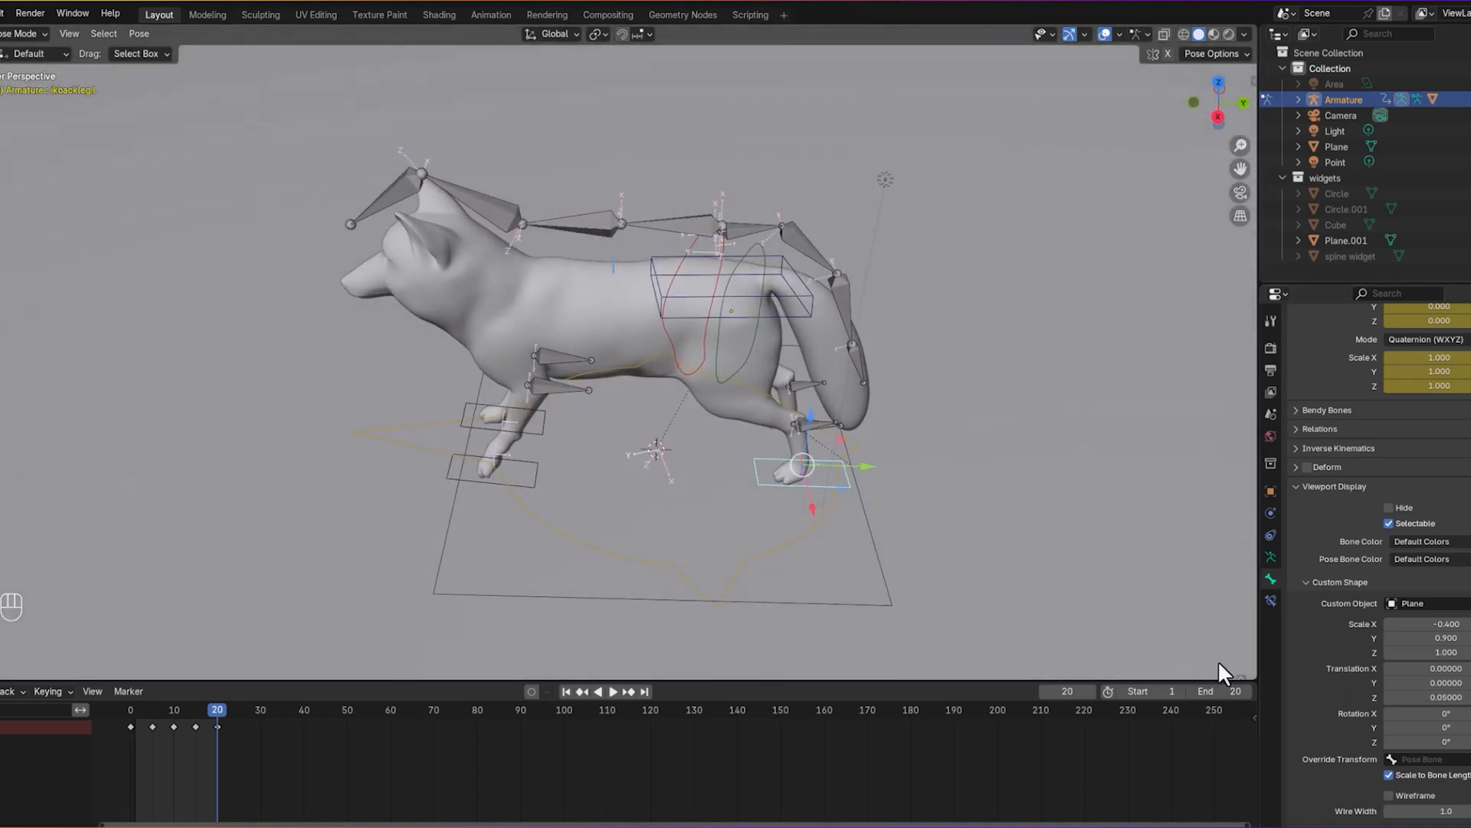
left_click_drag(1456, 638, 1449, 637)
middle_click_drag(1175, 625, 1018, 538)
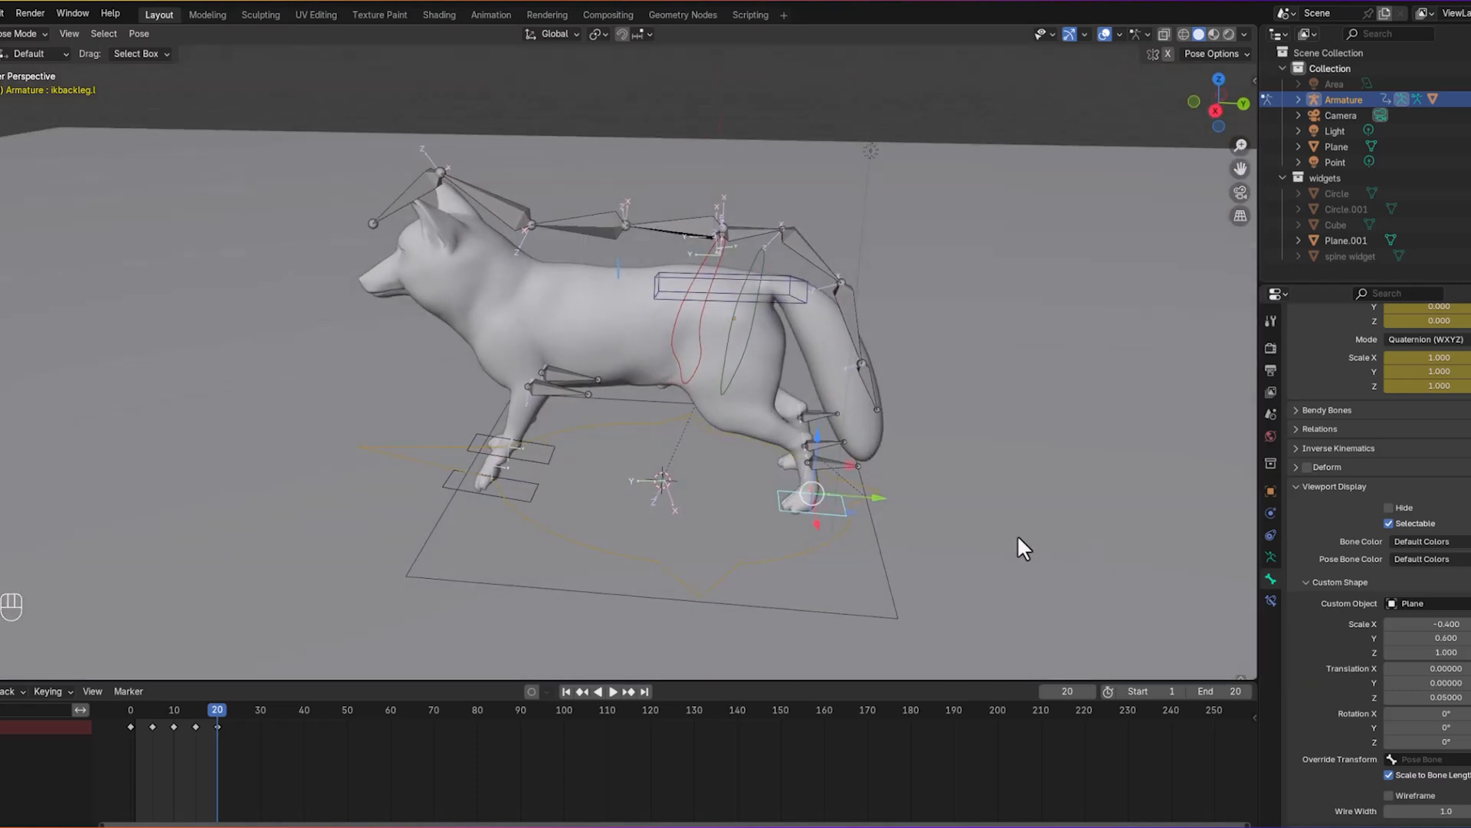
Step: Select the back right foot's IK bone and assign Plane.001 as its custom shape
left_click(838, 466)
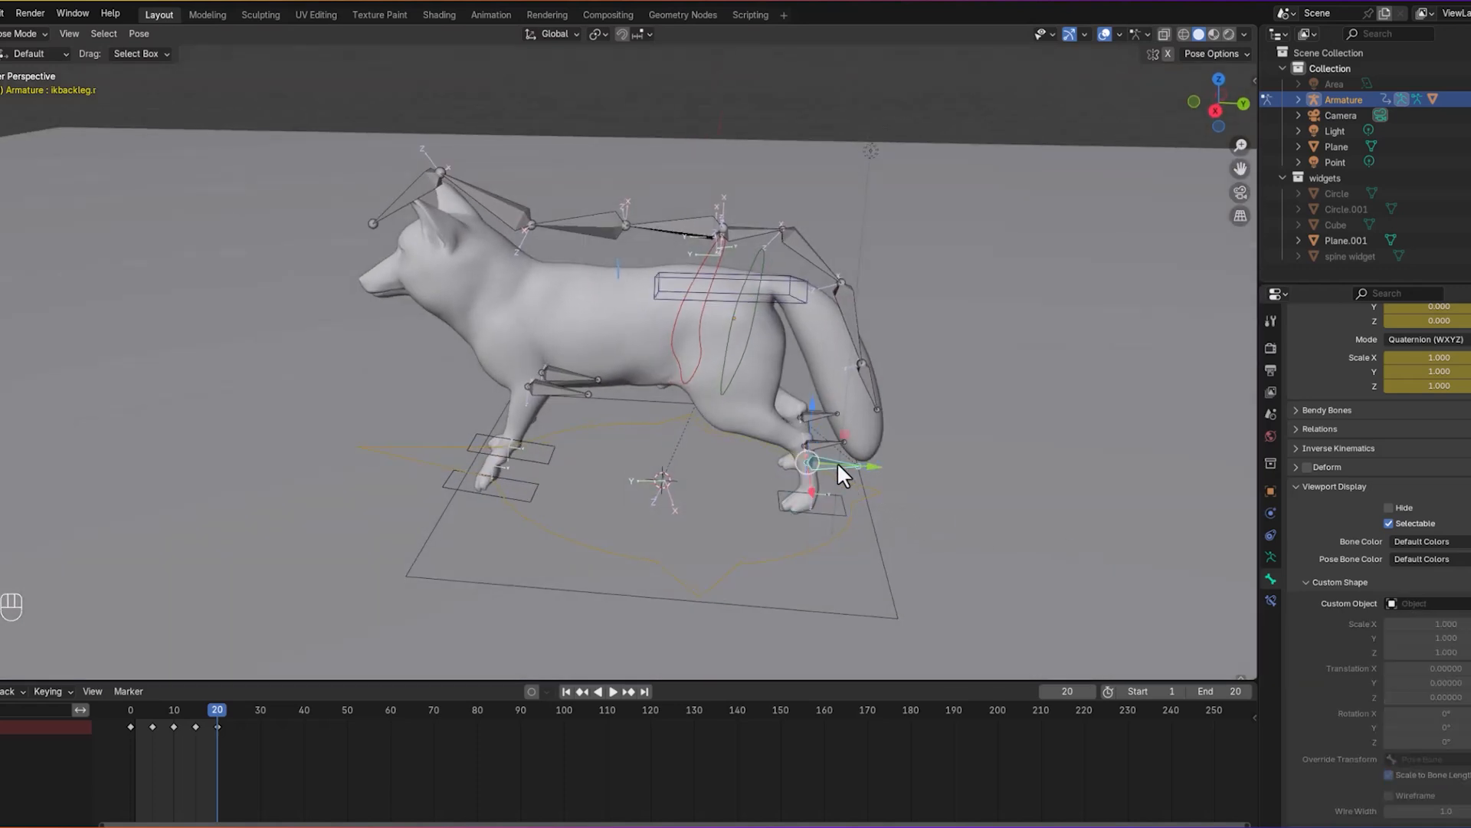
left_click(893, 608)
middle_click_drag(904, 550, 857, 502)
Step: Match the back right foot widget's custom shape scale to the back left one, with X -0.4 and Y 0.6
left_click(845, 504)
left_click(1393, 623)
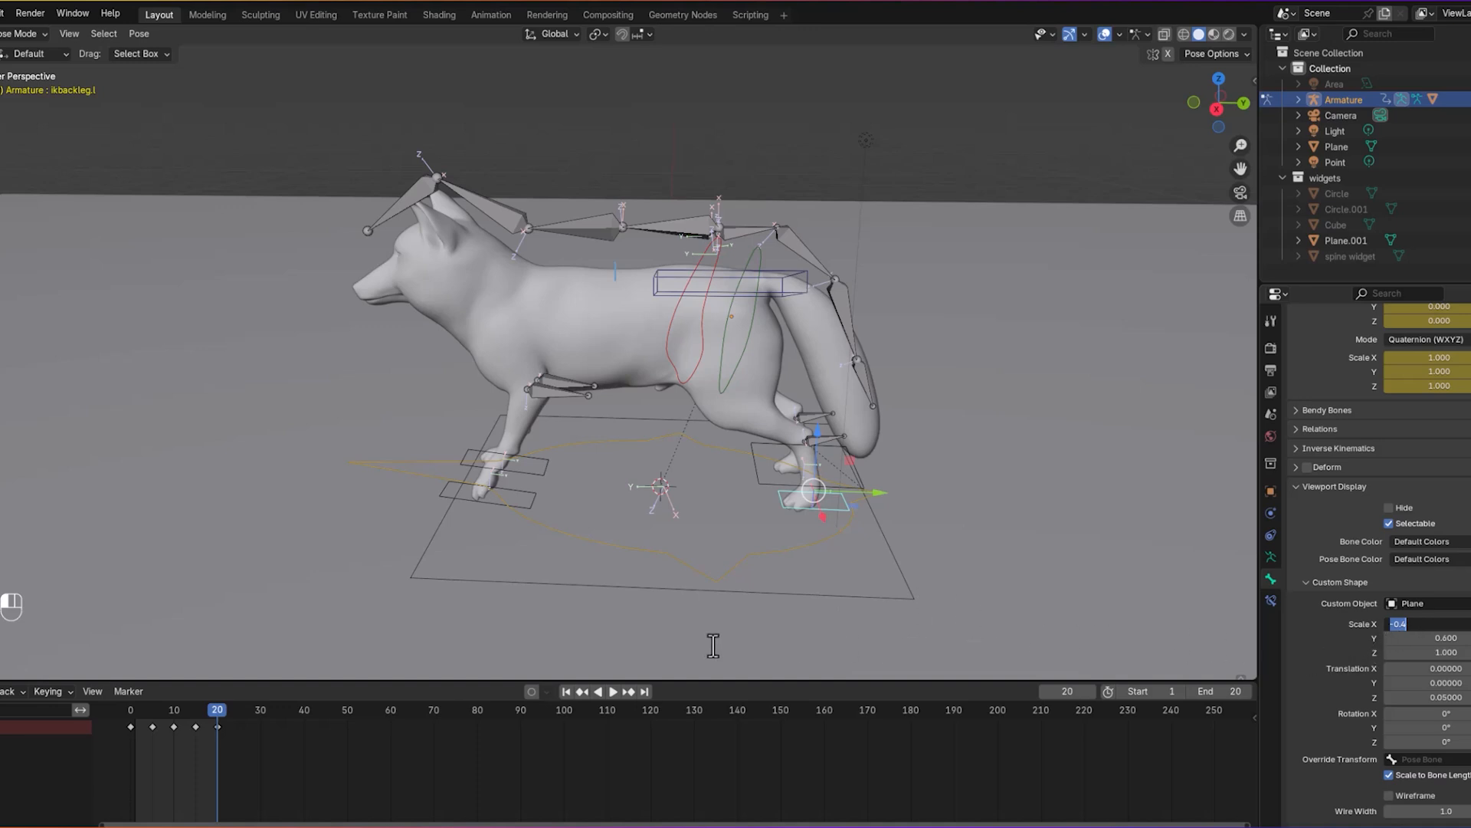
key("Return")
left_click(761, 483)
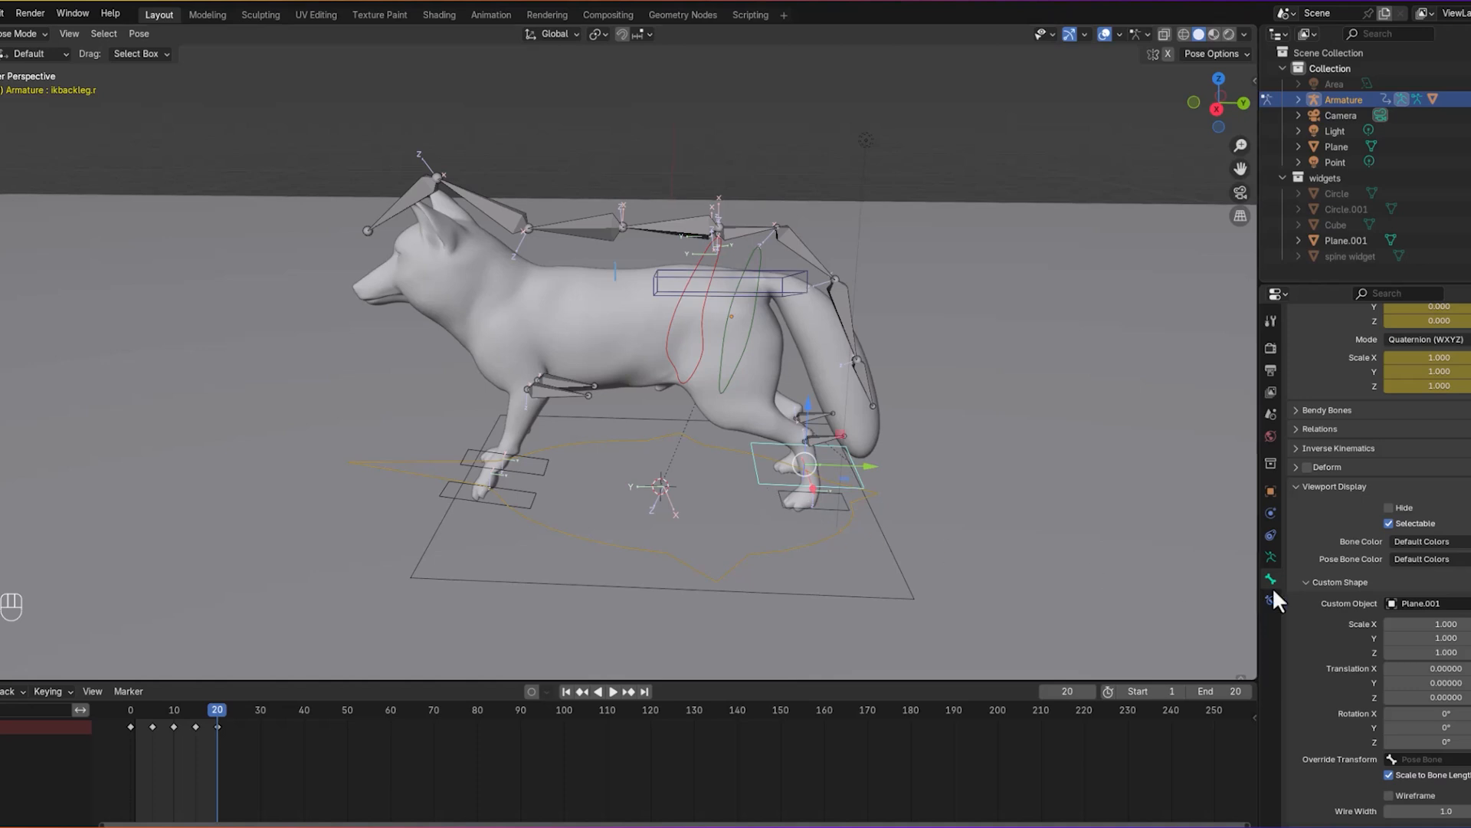
left_click(1429, 625)
type("-0.4")
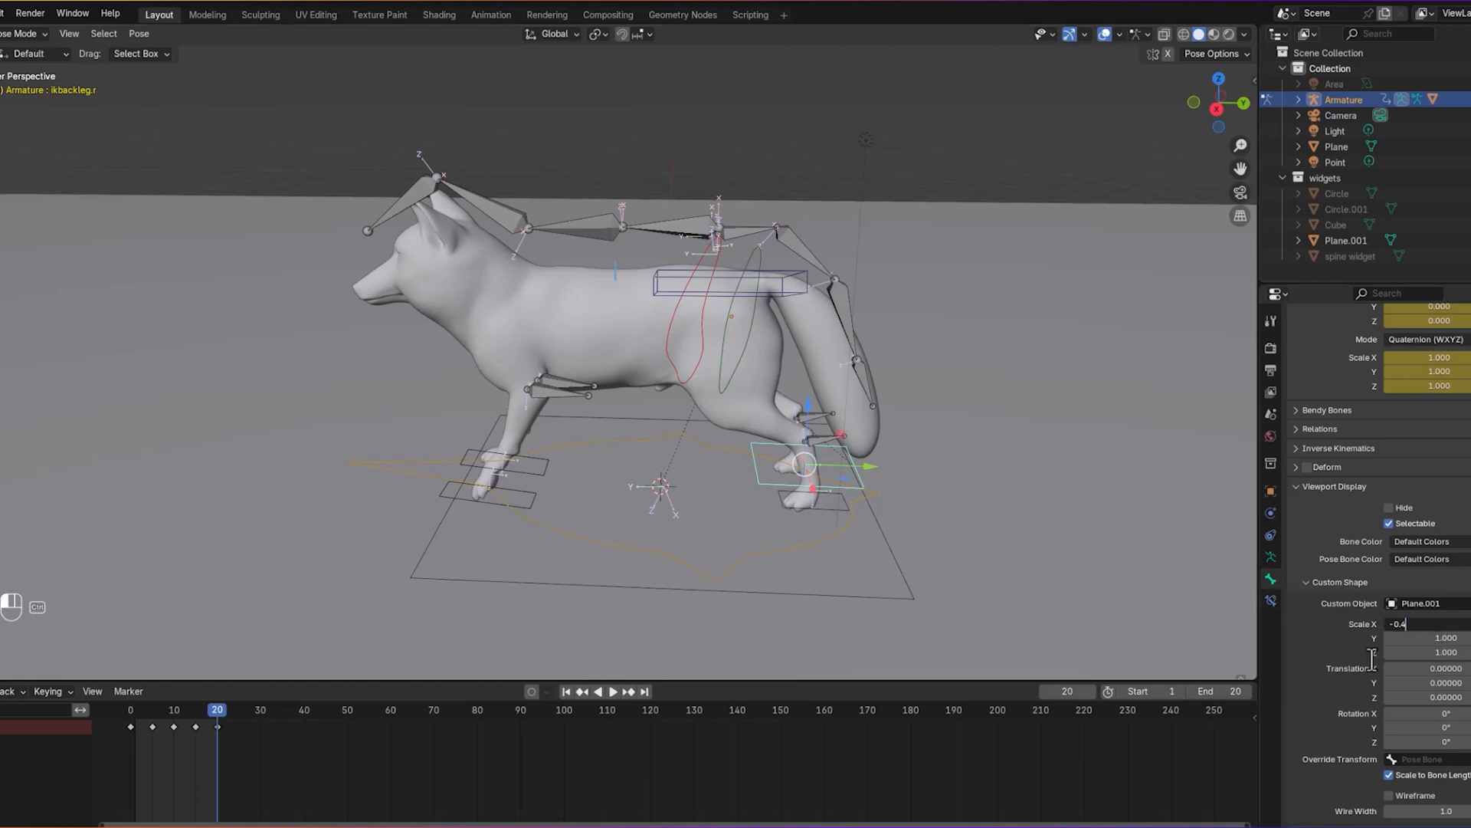
key("Return")
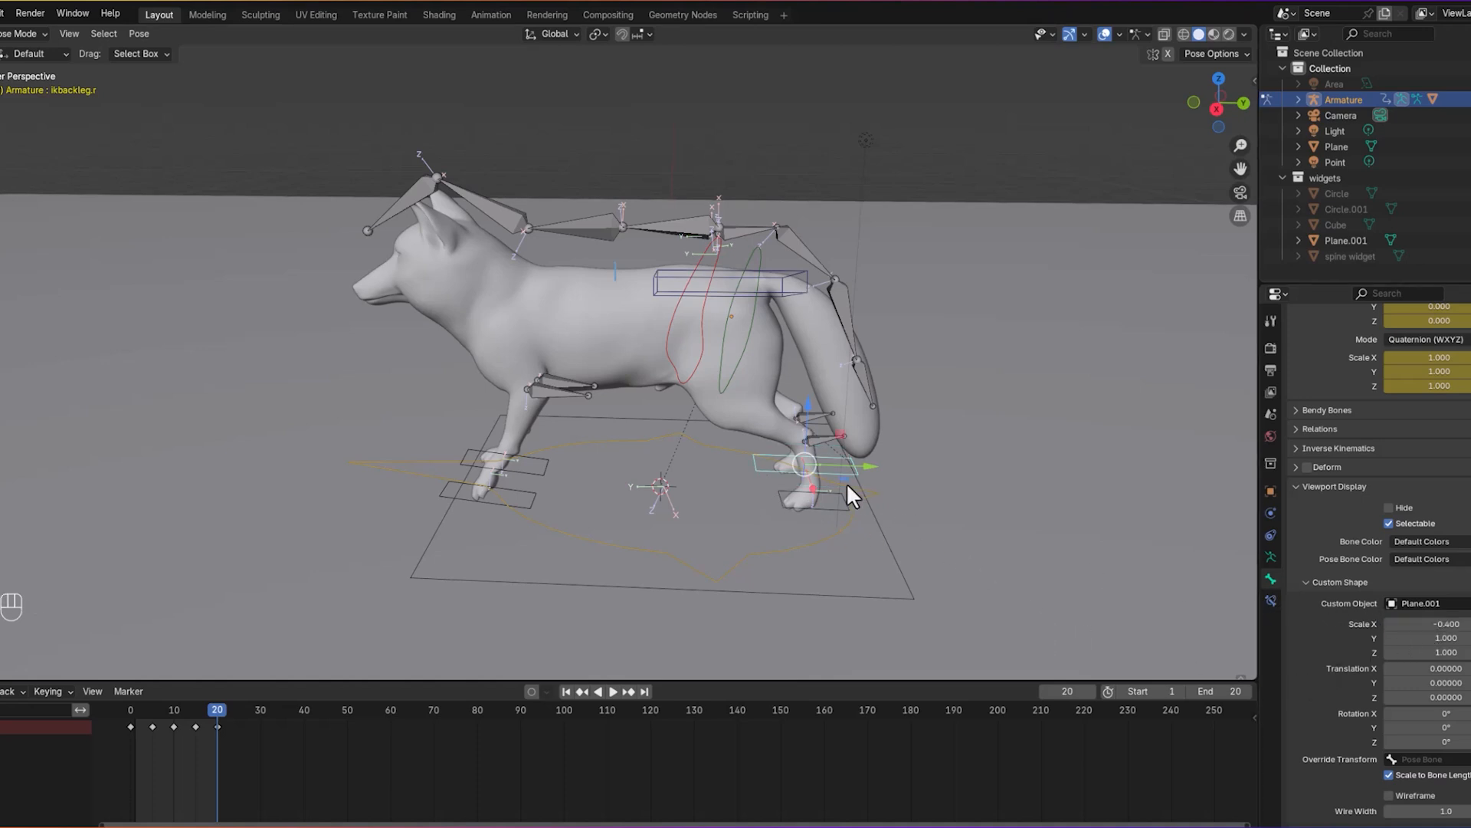
left_click(1429, 638)
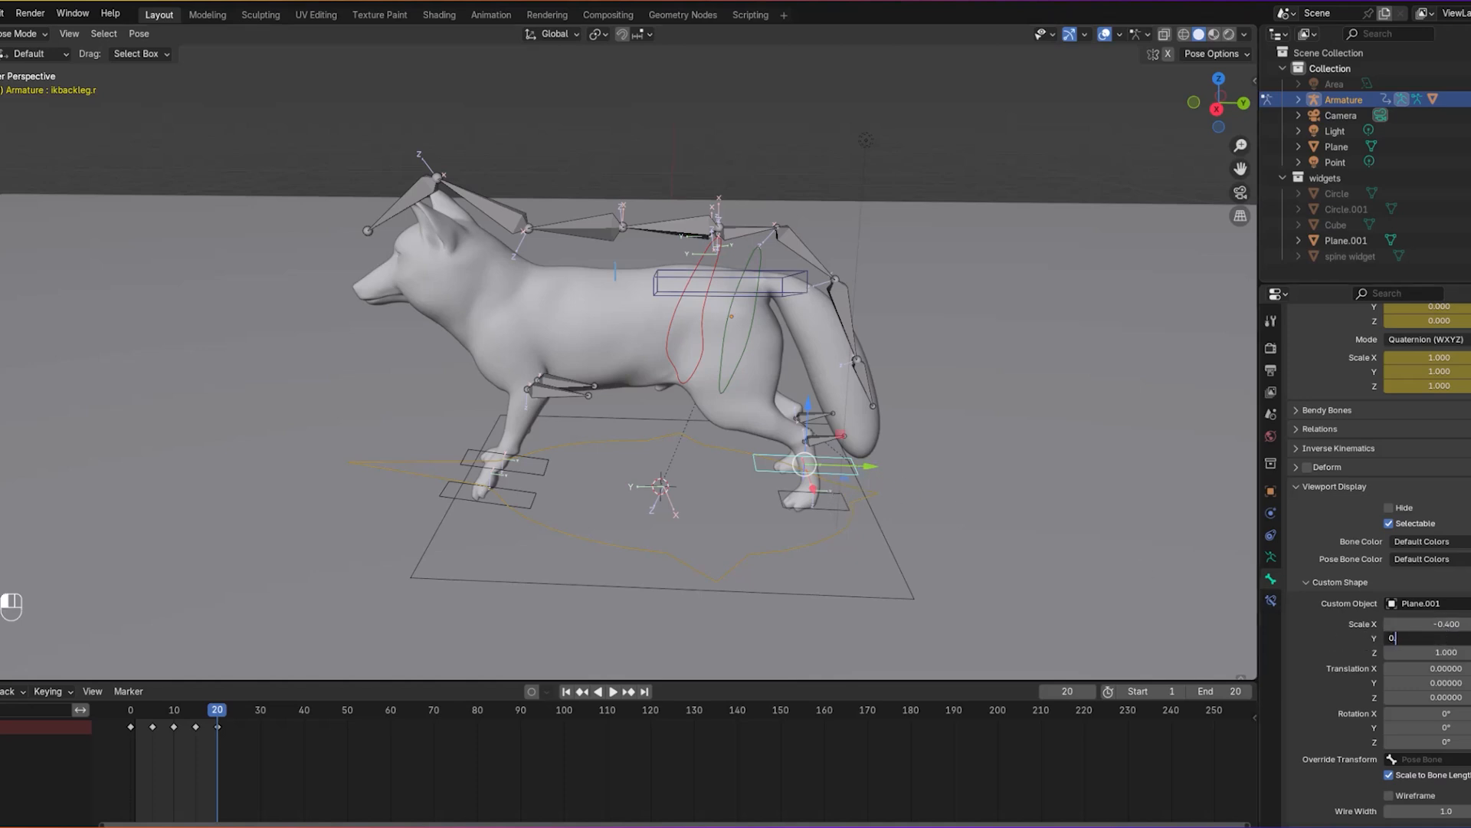
key("Return")
Step: Set the back right foot widget's custom shape Z translation to 0.05
middle_click_drag(1056, 587, 952, 476)
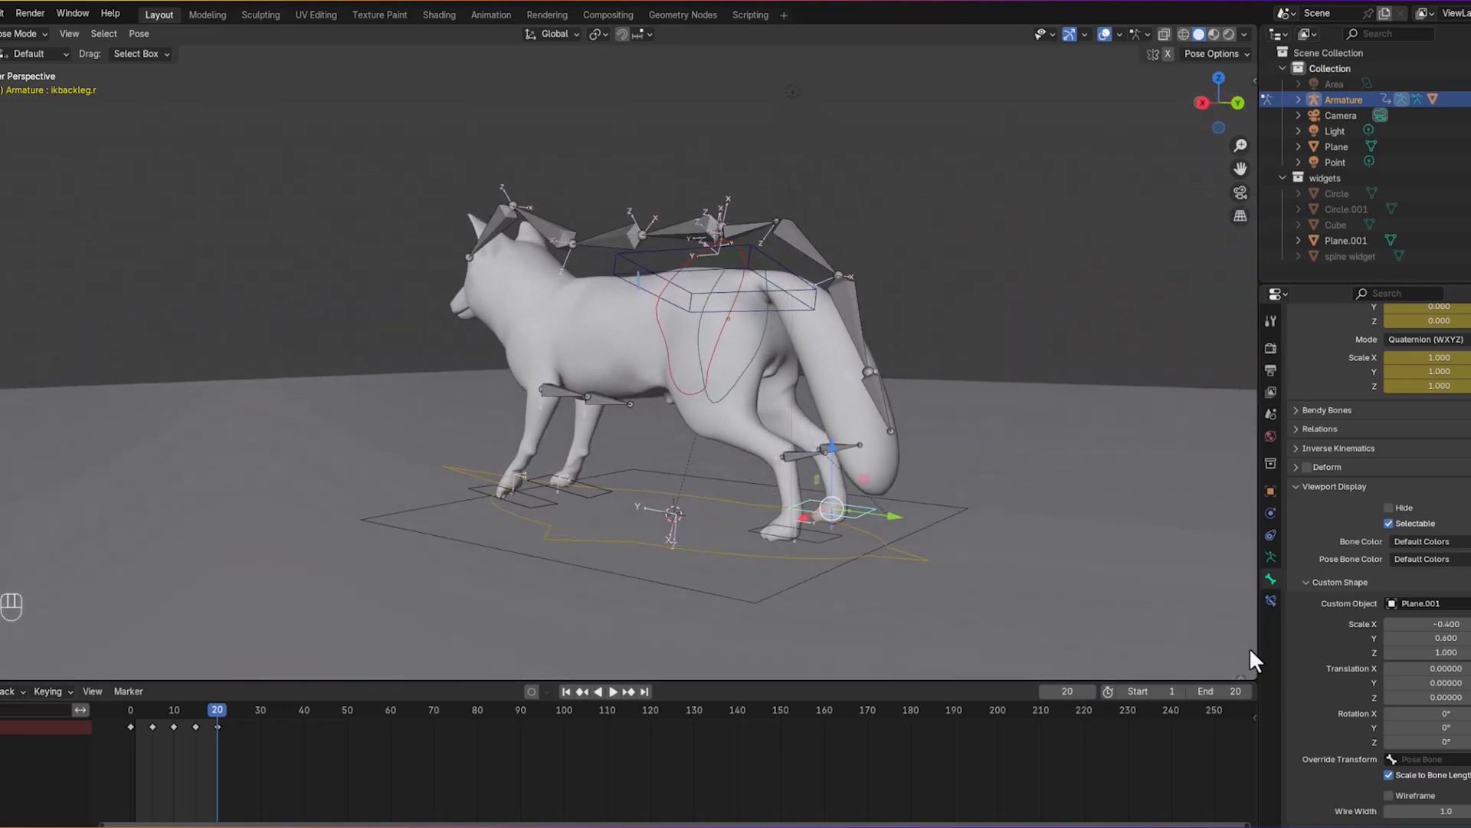
left_click_drag(1426, 698, 1448, 698)
middle_click_drag(983, 555, 1057, 519)
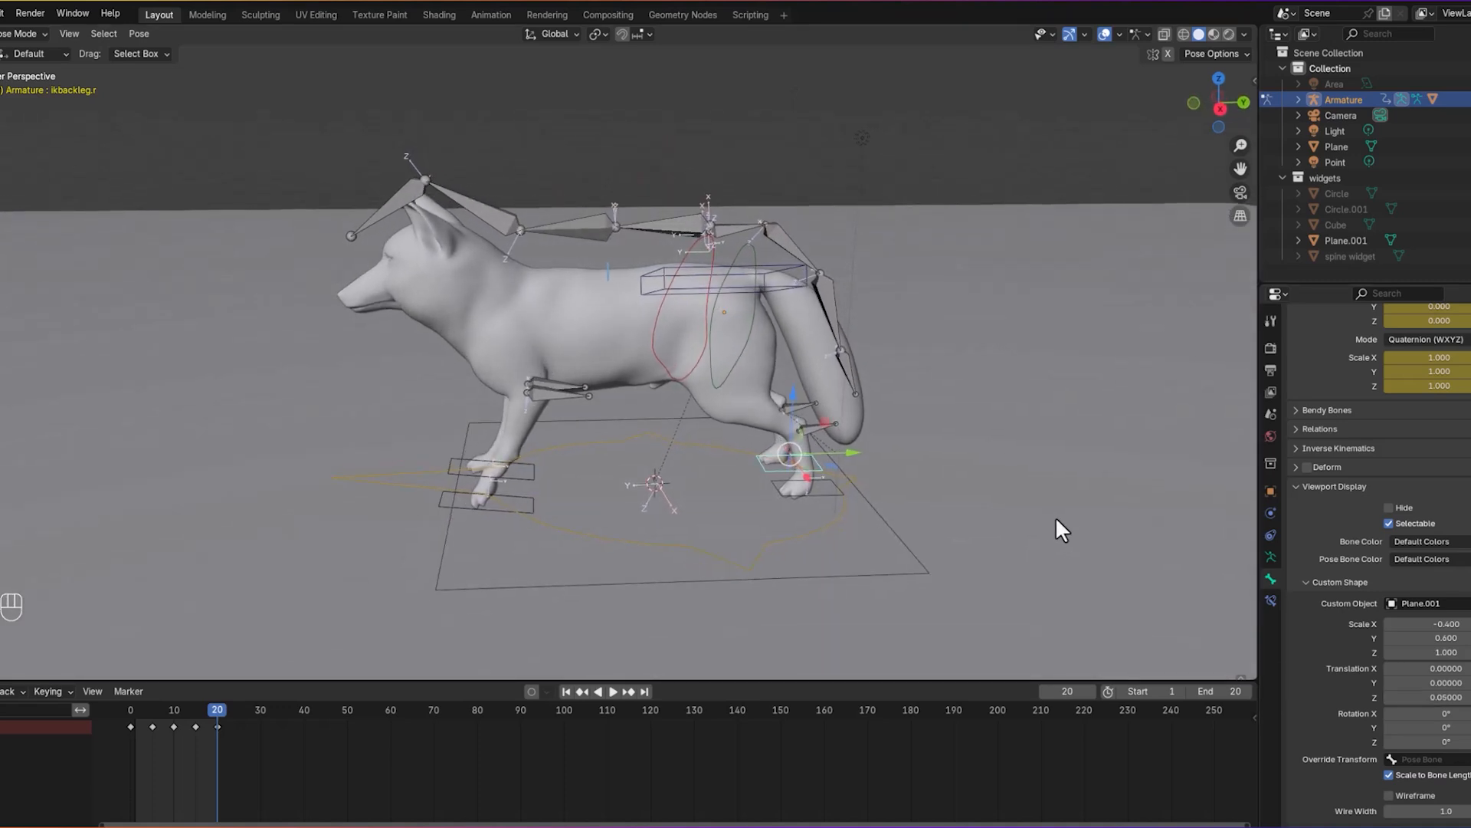
Step: Select the front left foot's IK control and move it about 0.01 m along the global Z axis
left_click(521, 509)
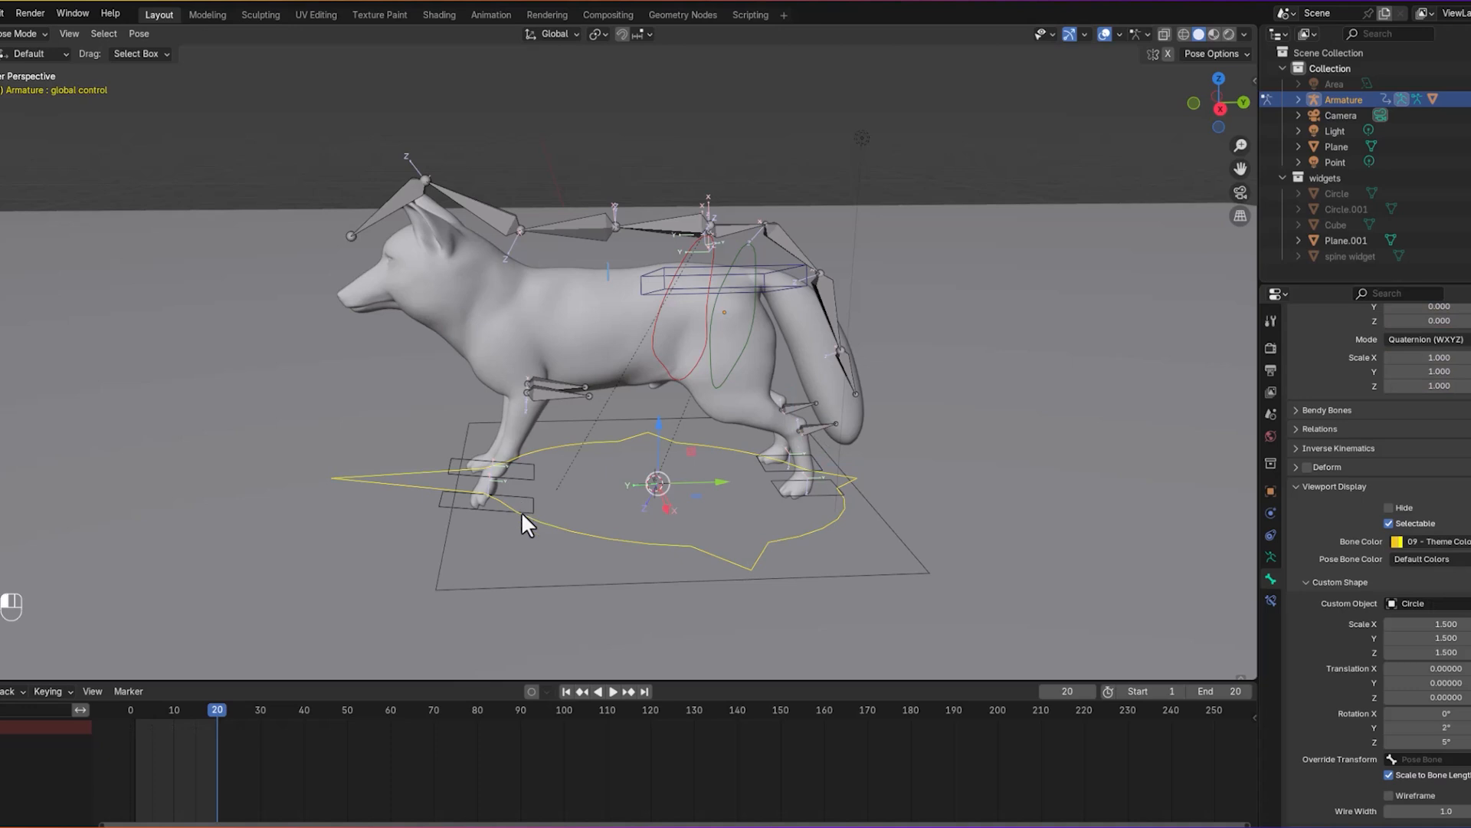
key("g")
key("z")
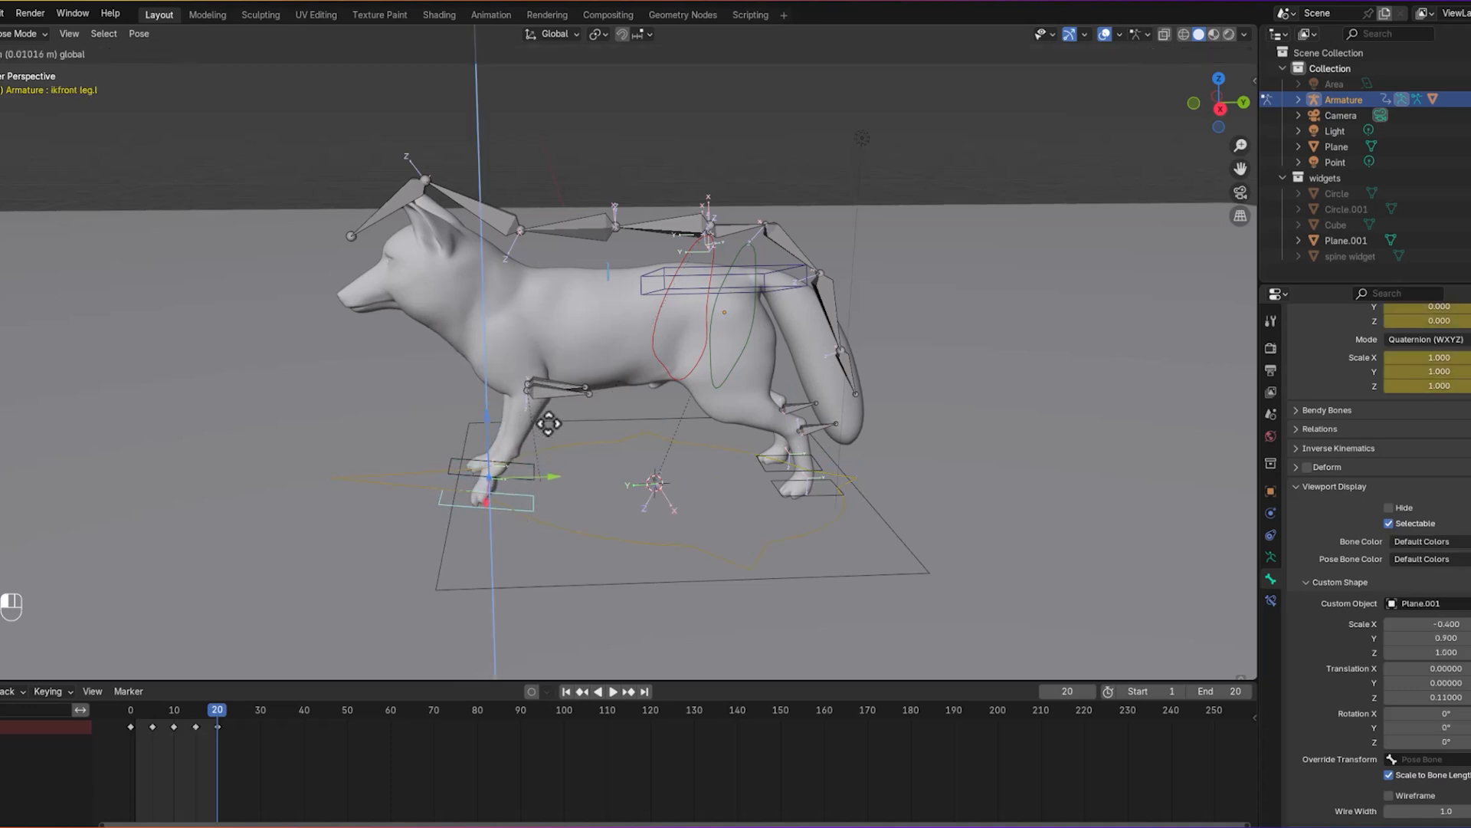
left_click(548, 426)
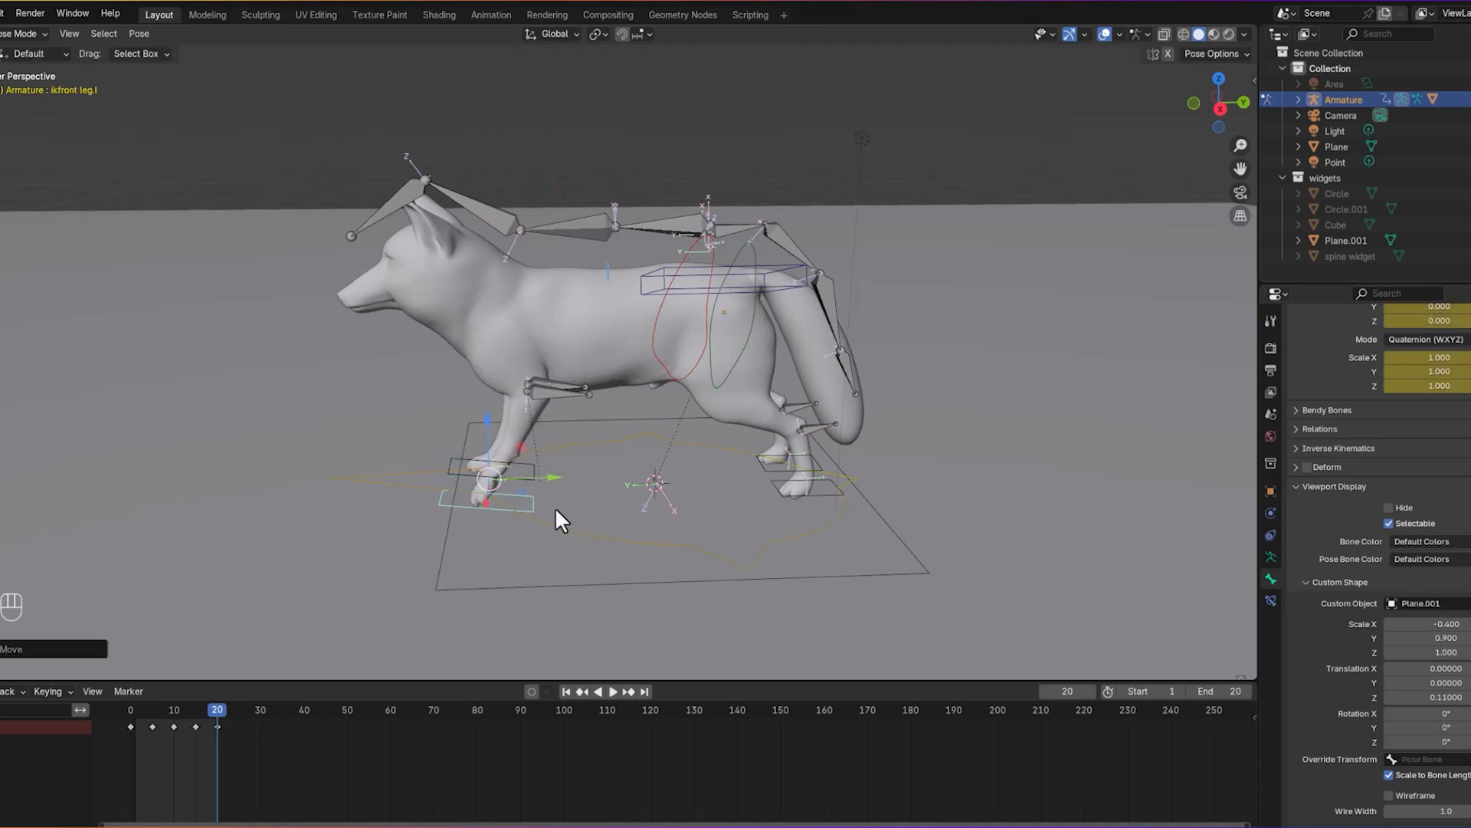
Step: Undo the last move of the front left foot's IK control and select the front right leg's pole bone
key("ctrl+z")
middle_click_drag(662, 429, 616, 431)
left_click(558, 395)
left_click(568, 382)
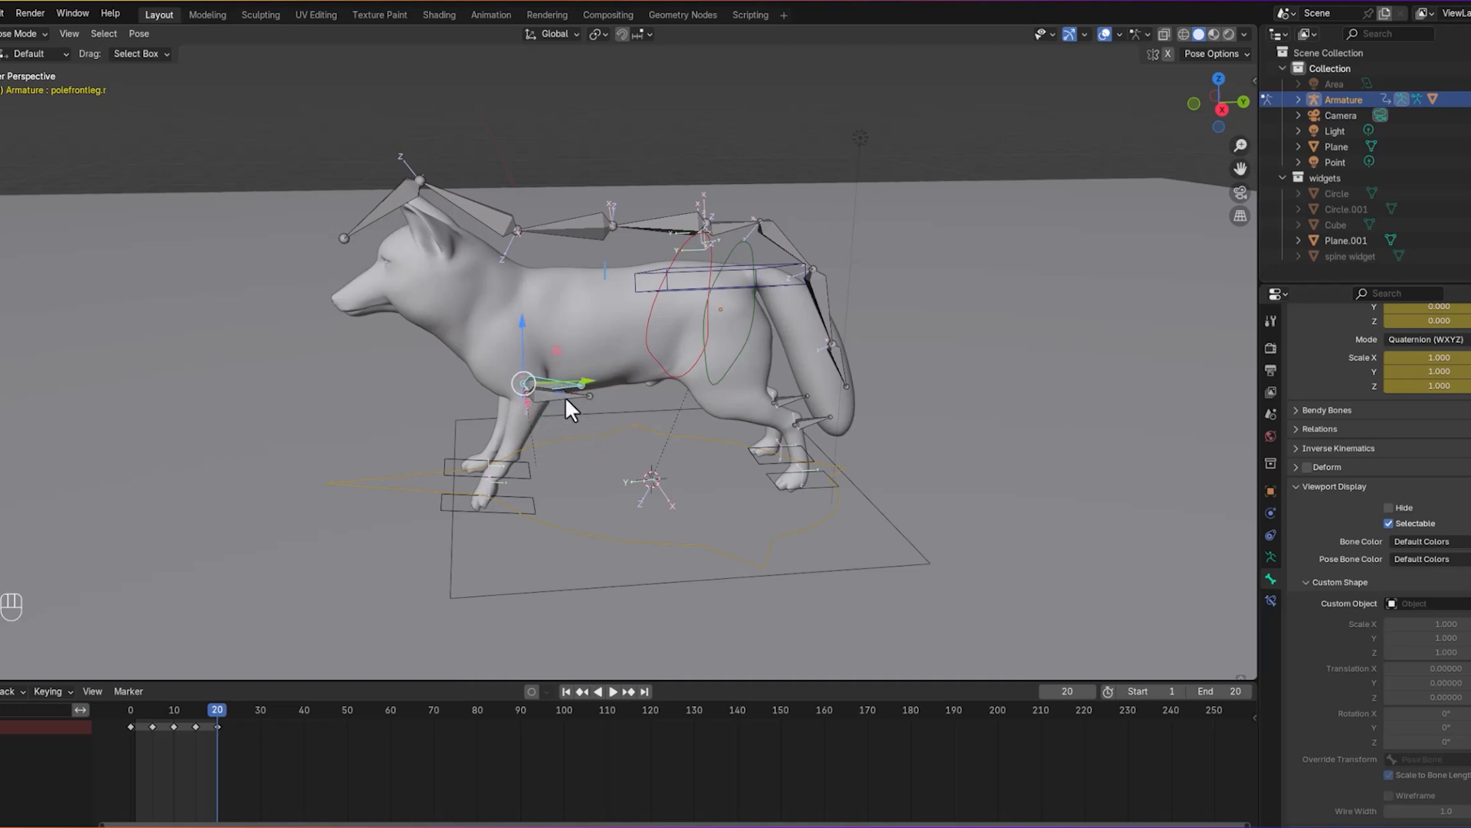
Step: Switch the armature to Object Mode and add an Ico Sphere mesh at the scene origin
left_click(18, 34)
left_click(14, 35)
left_click(28, 34)
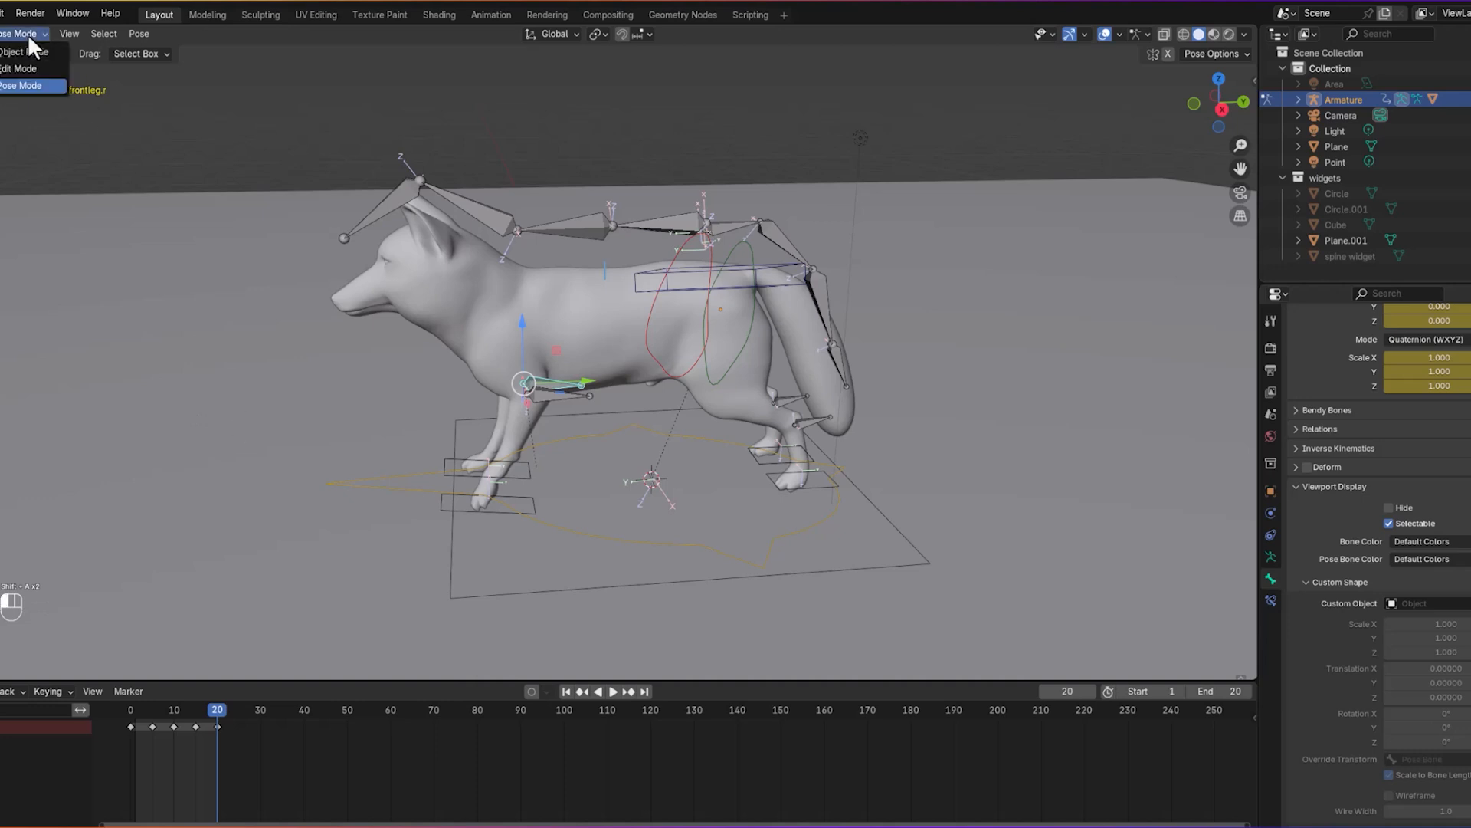
left_click(28, 49)
key("shift+a")
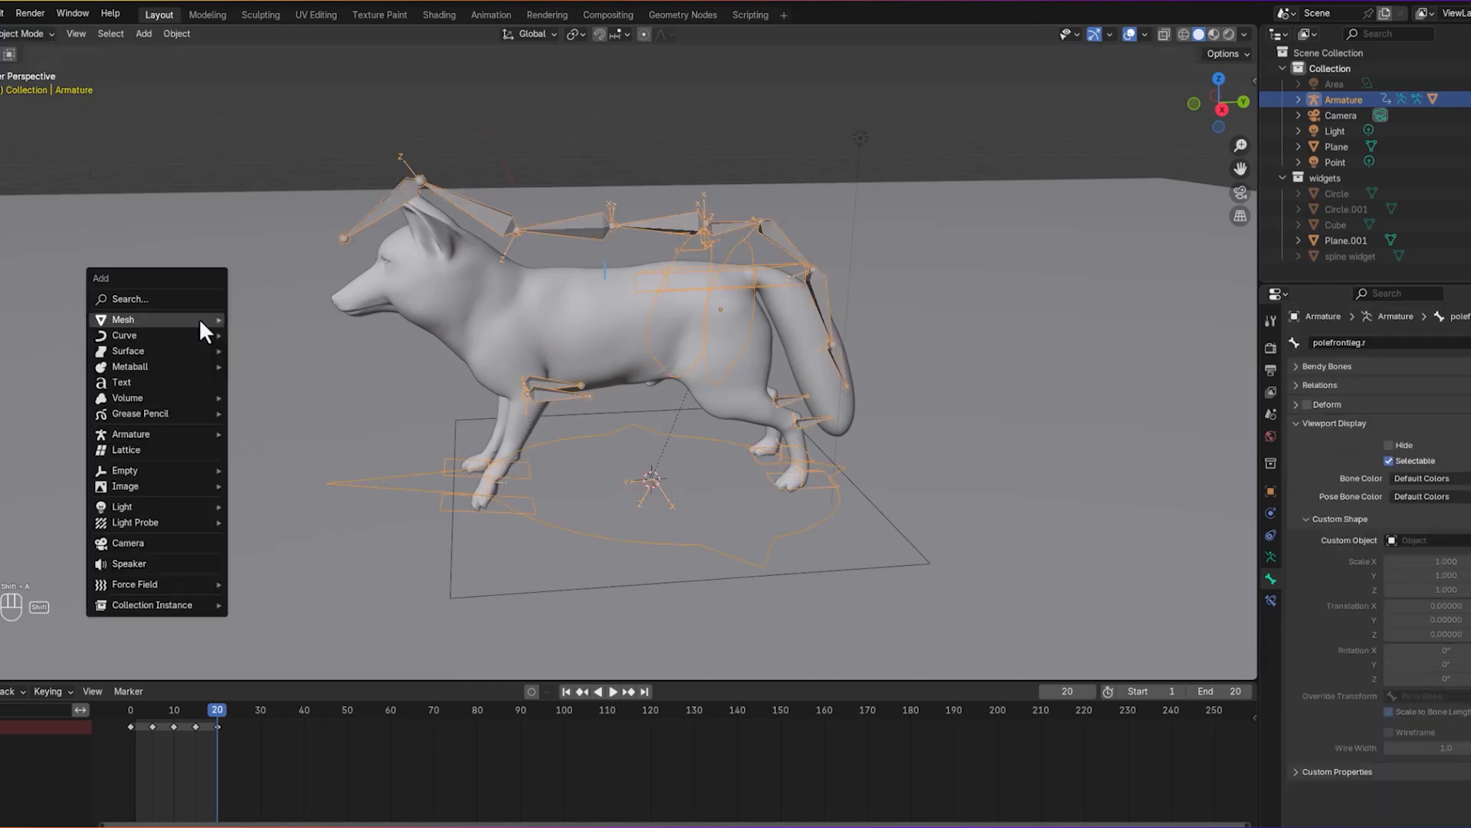
mouse_move(201, 320)
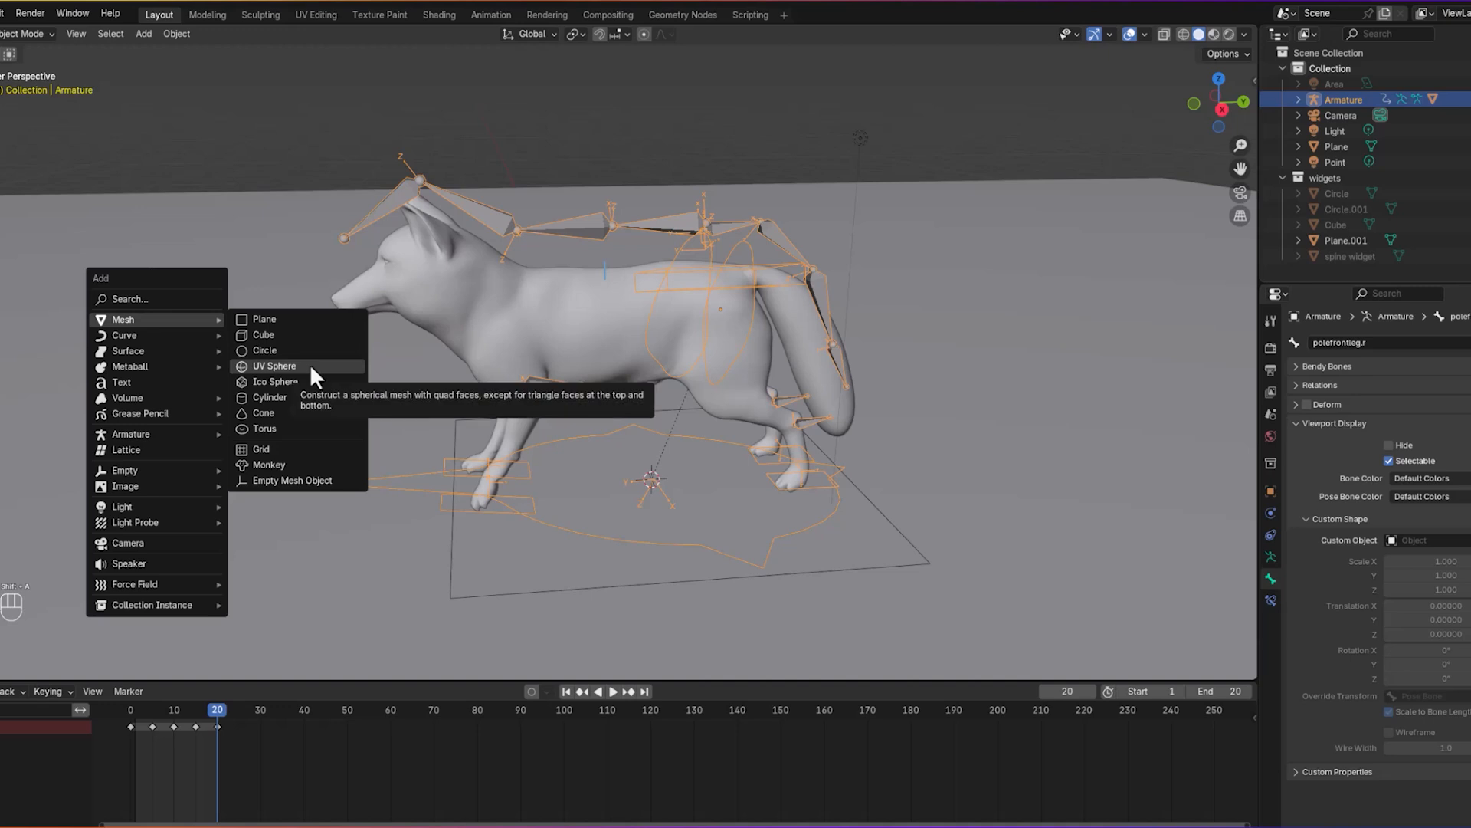
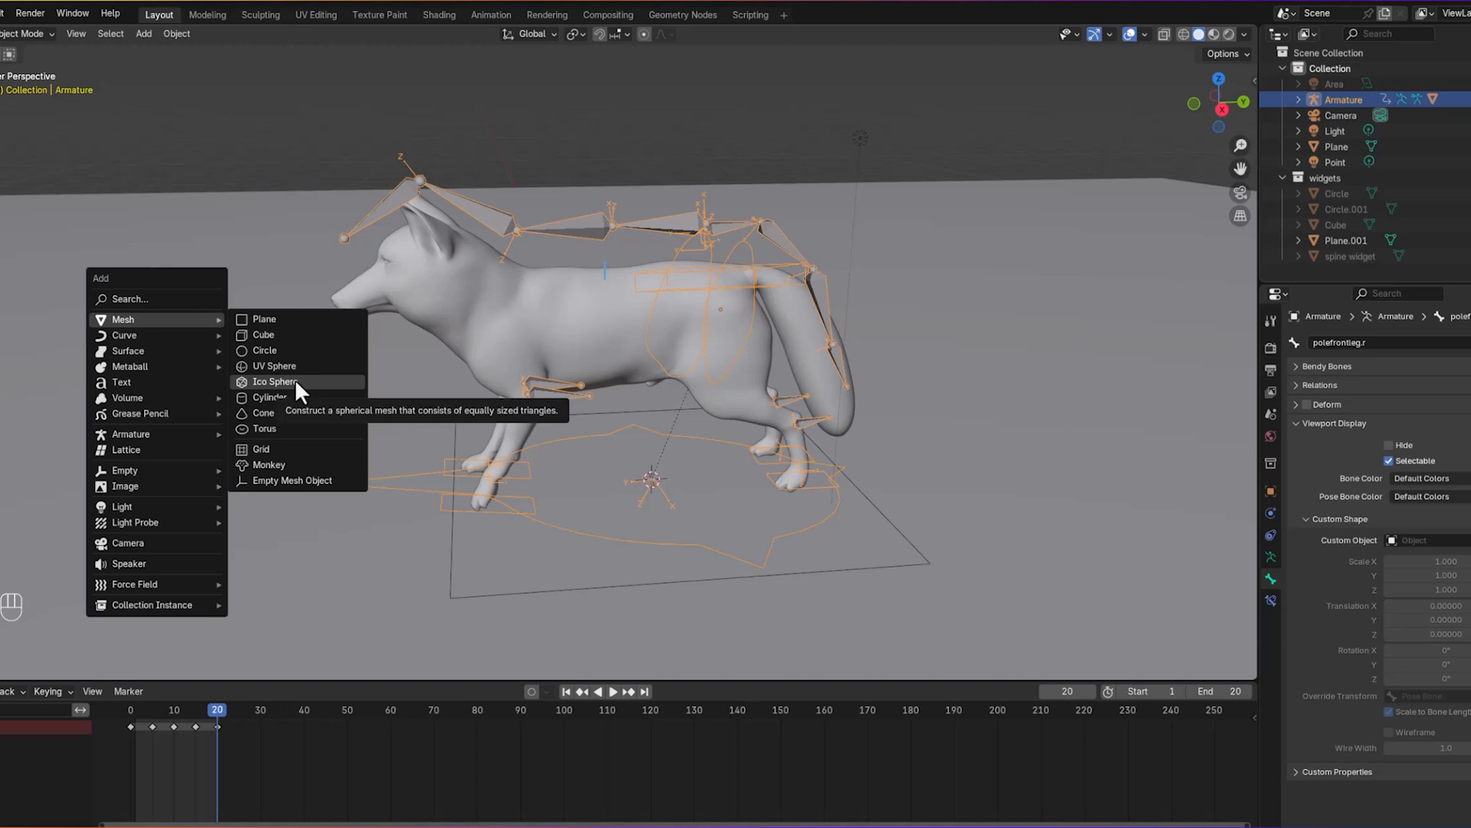
left_click(294, 381)
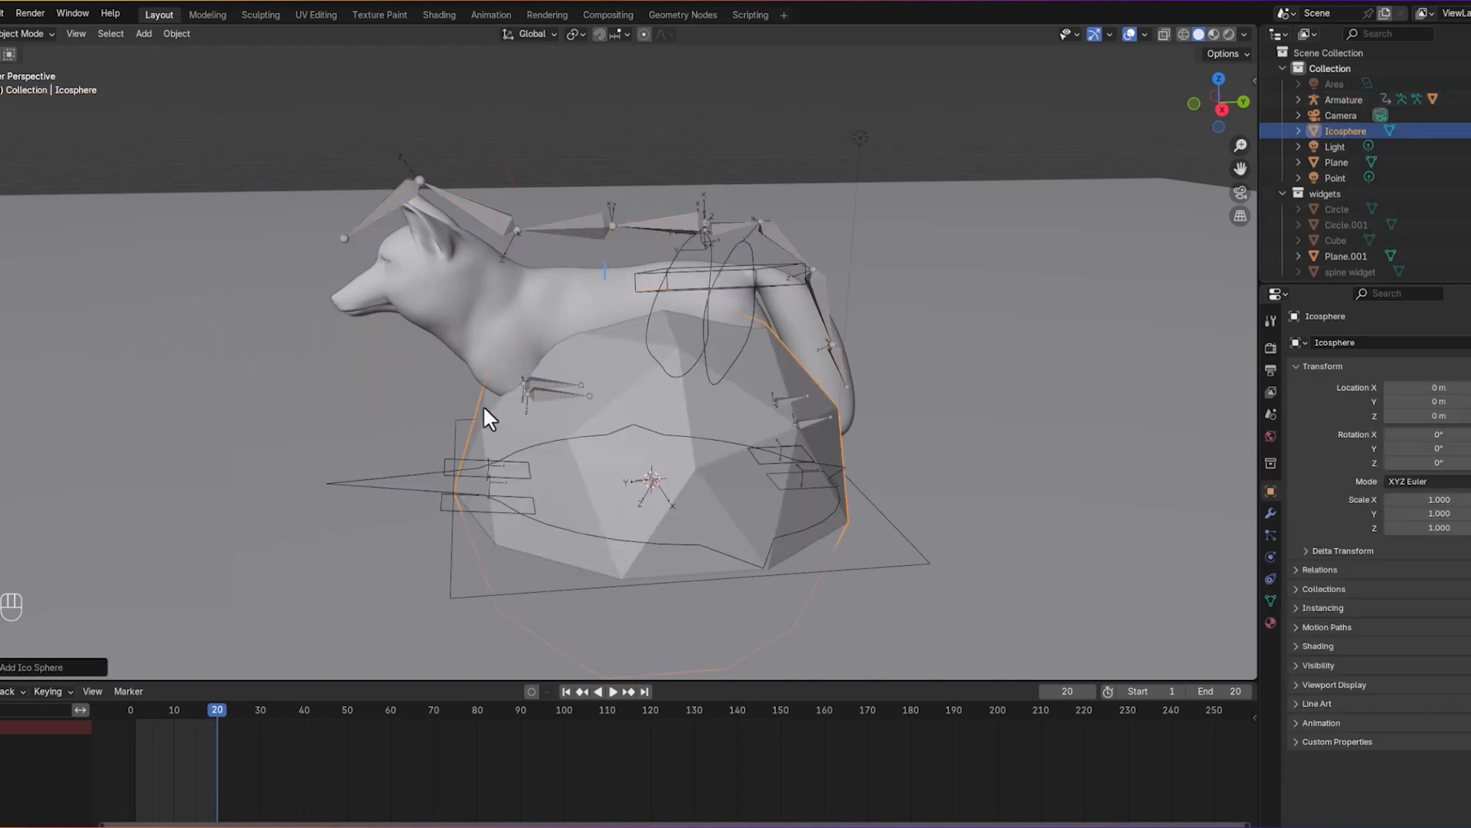
Step: Scale the icosphere down to about 0.196 and move it into the widgets collection
key("s")
left_click(697, 461)
middle_click_drag(793, 448, 883, 472)
key("m")
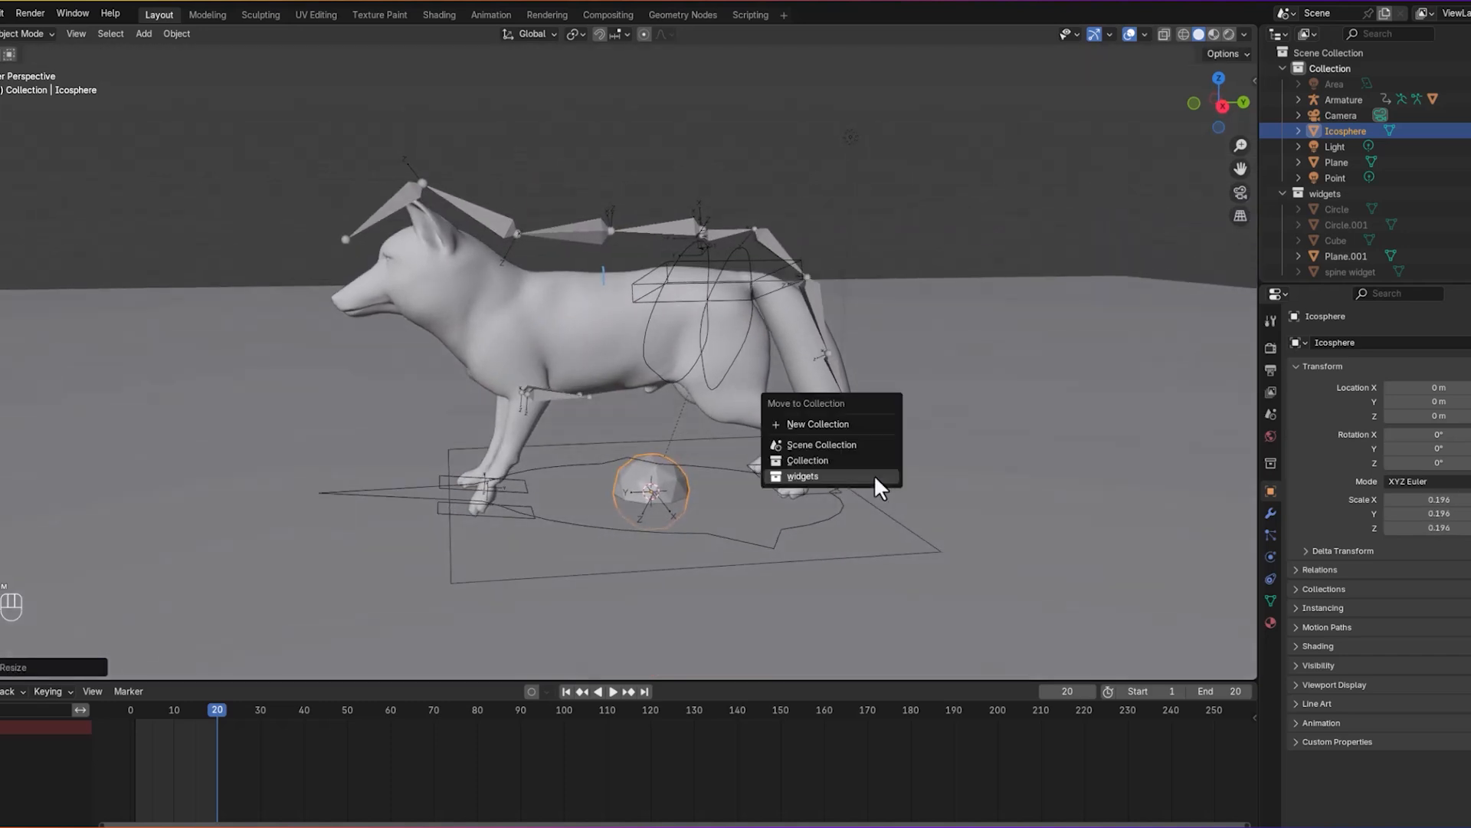
left_click(866, 476)
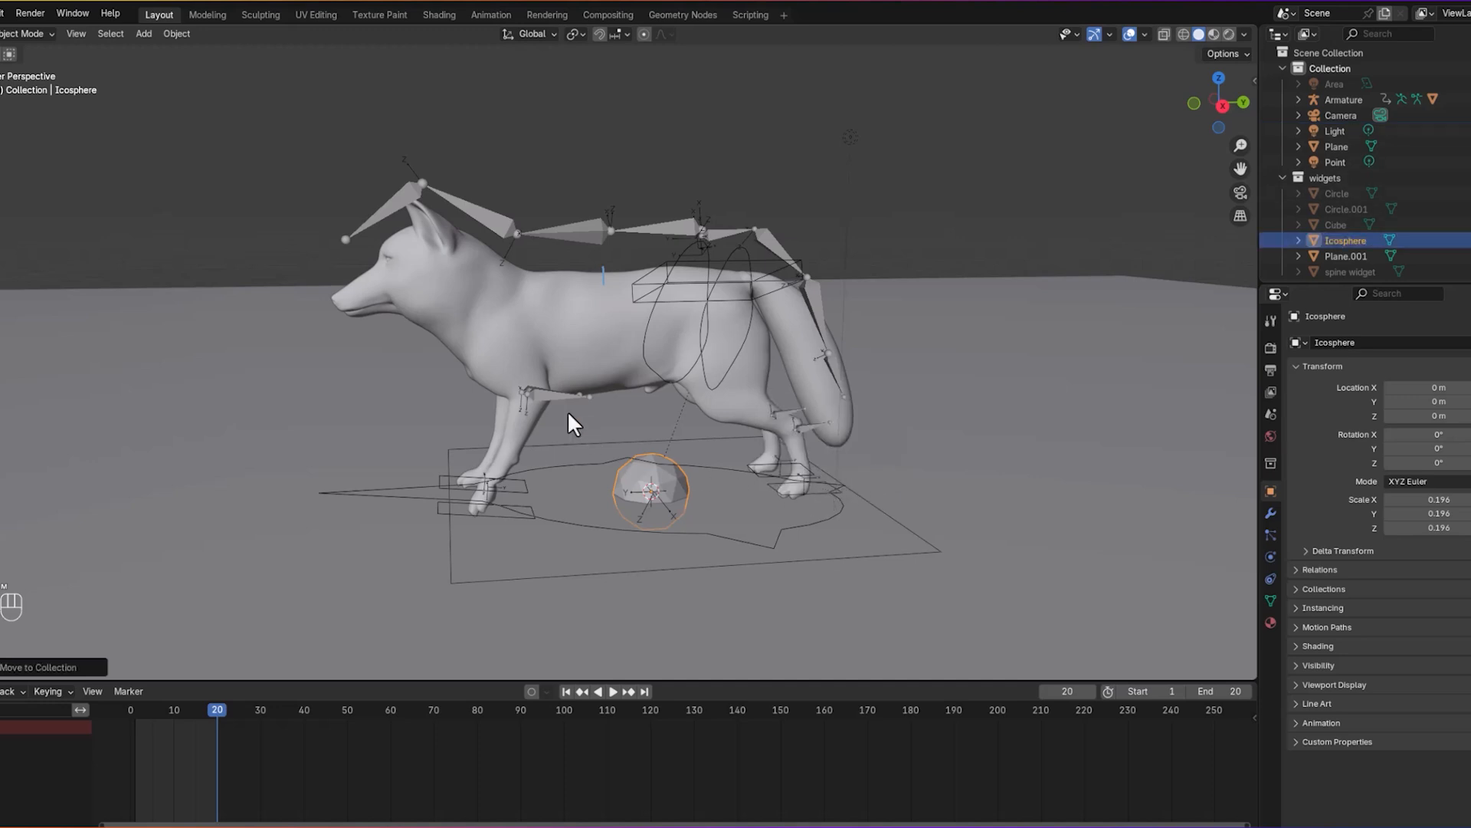
Step: Enter Edit Mode on the icosphere and raise its whole mesh about 0.3 m along the global Z axis
middle_click_drag(957, 443, 950, 461)
left_click(646, 469)
left_click(647, 472)
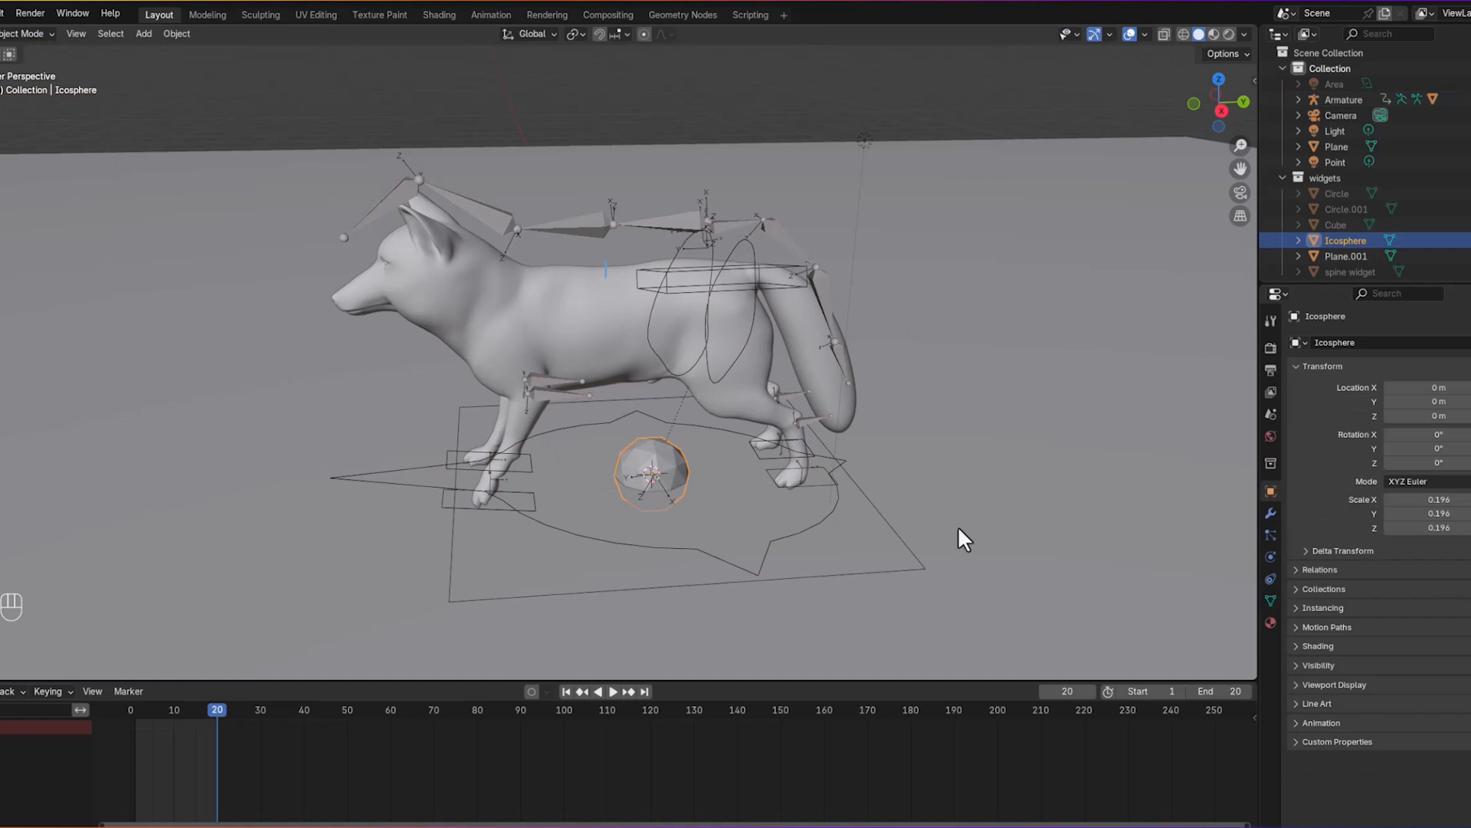
left_click(35, 35)
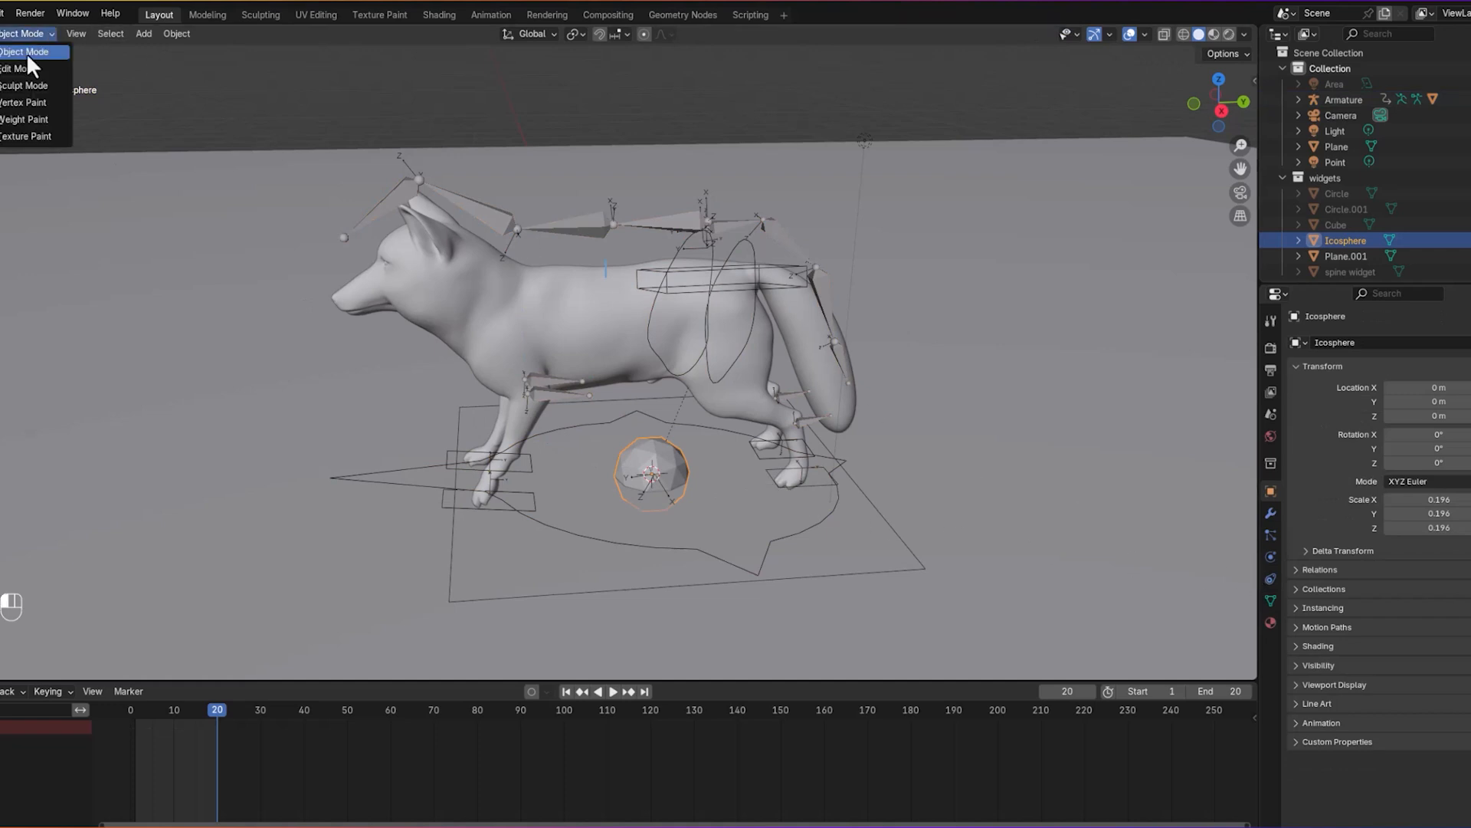
left_click(25, 66)
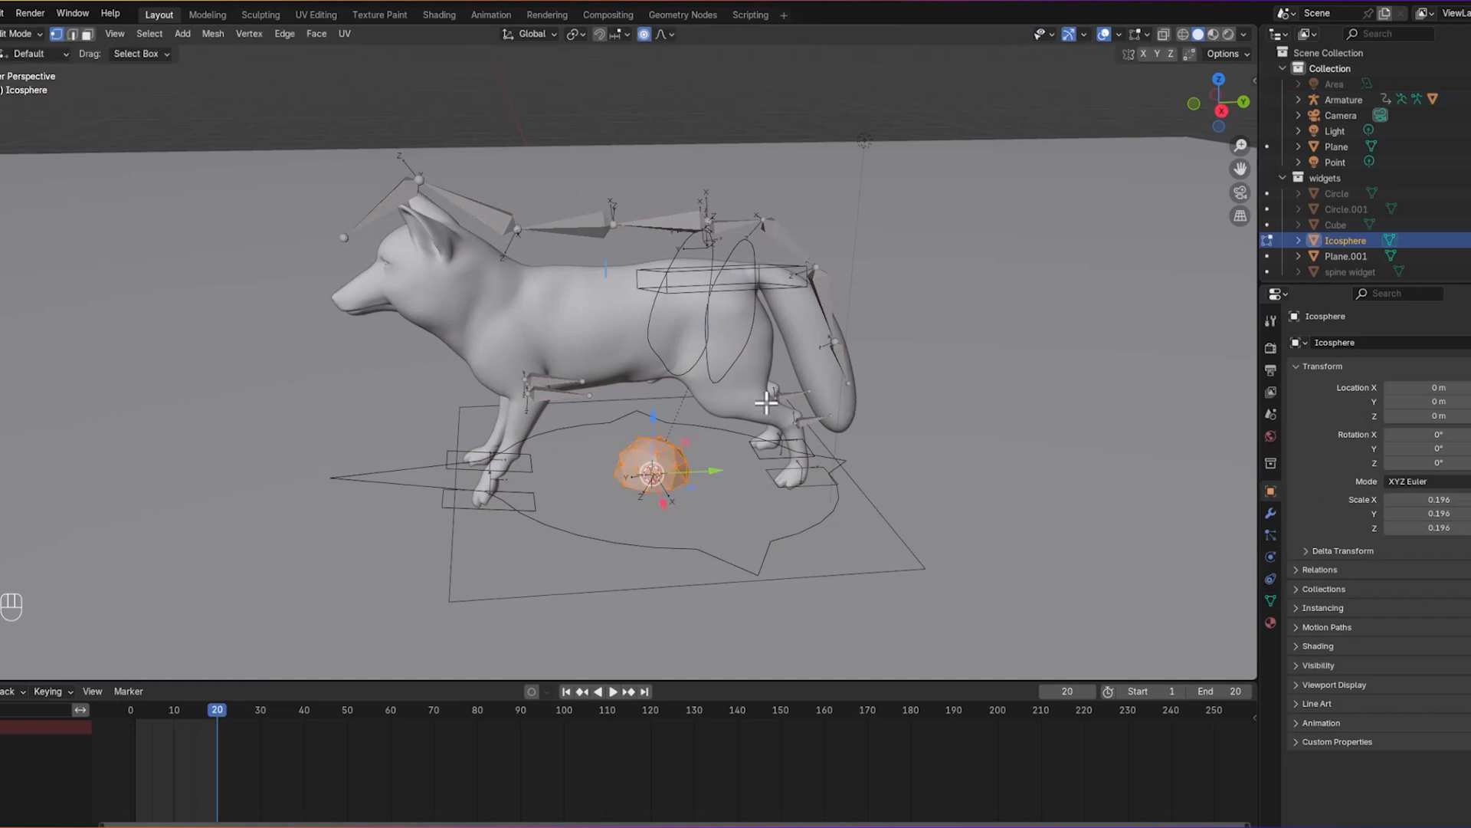
key("g")
key("z")
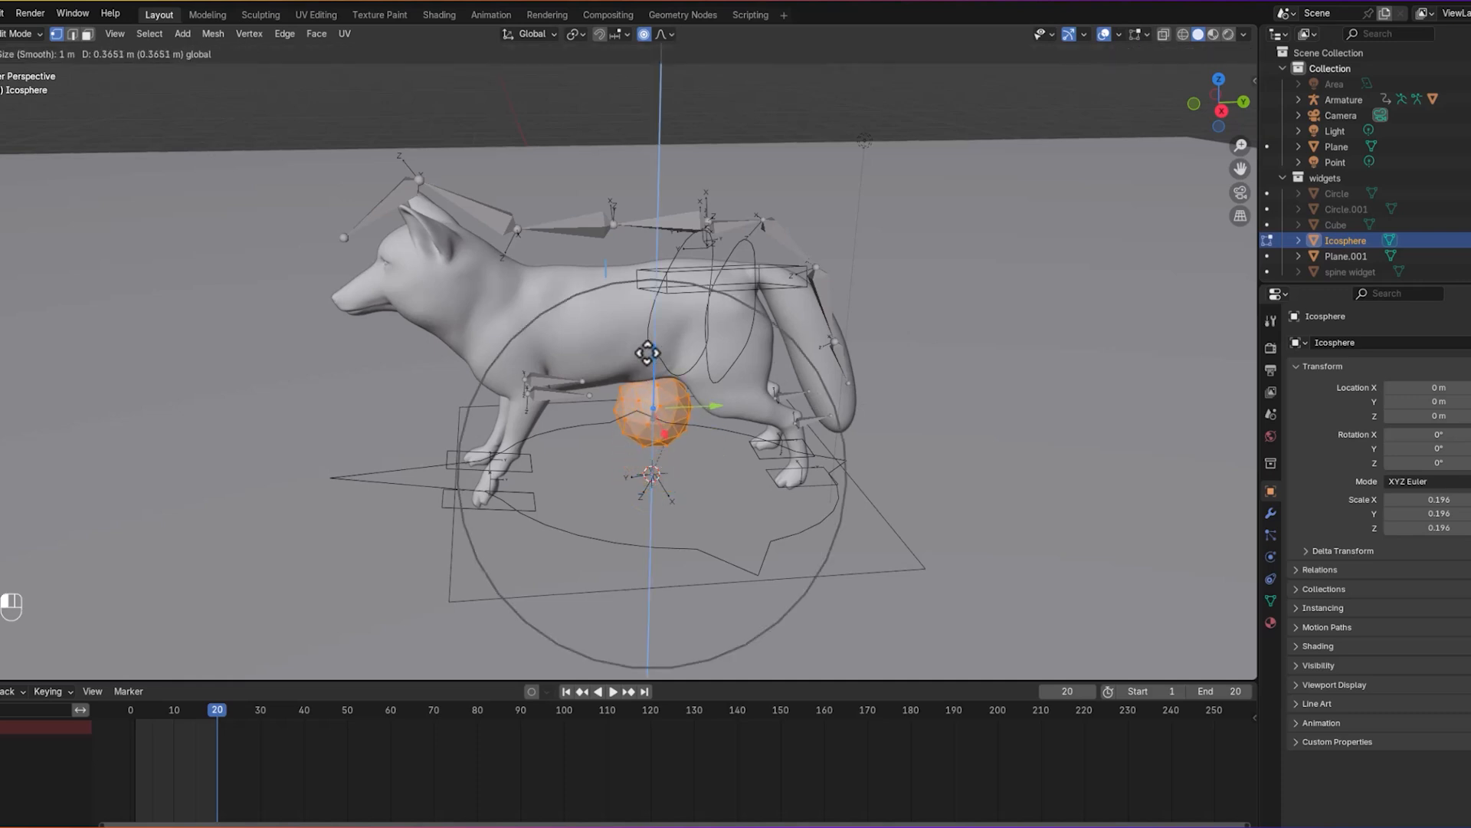
left_click(649, 362)
Step: Delete only the icosphere's faces and scale the remaining wireframe mesh to about 0.59
key("x")
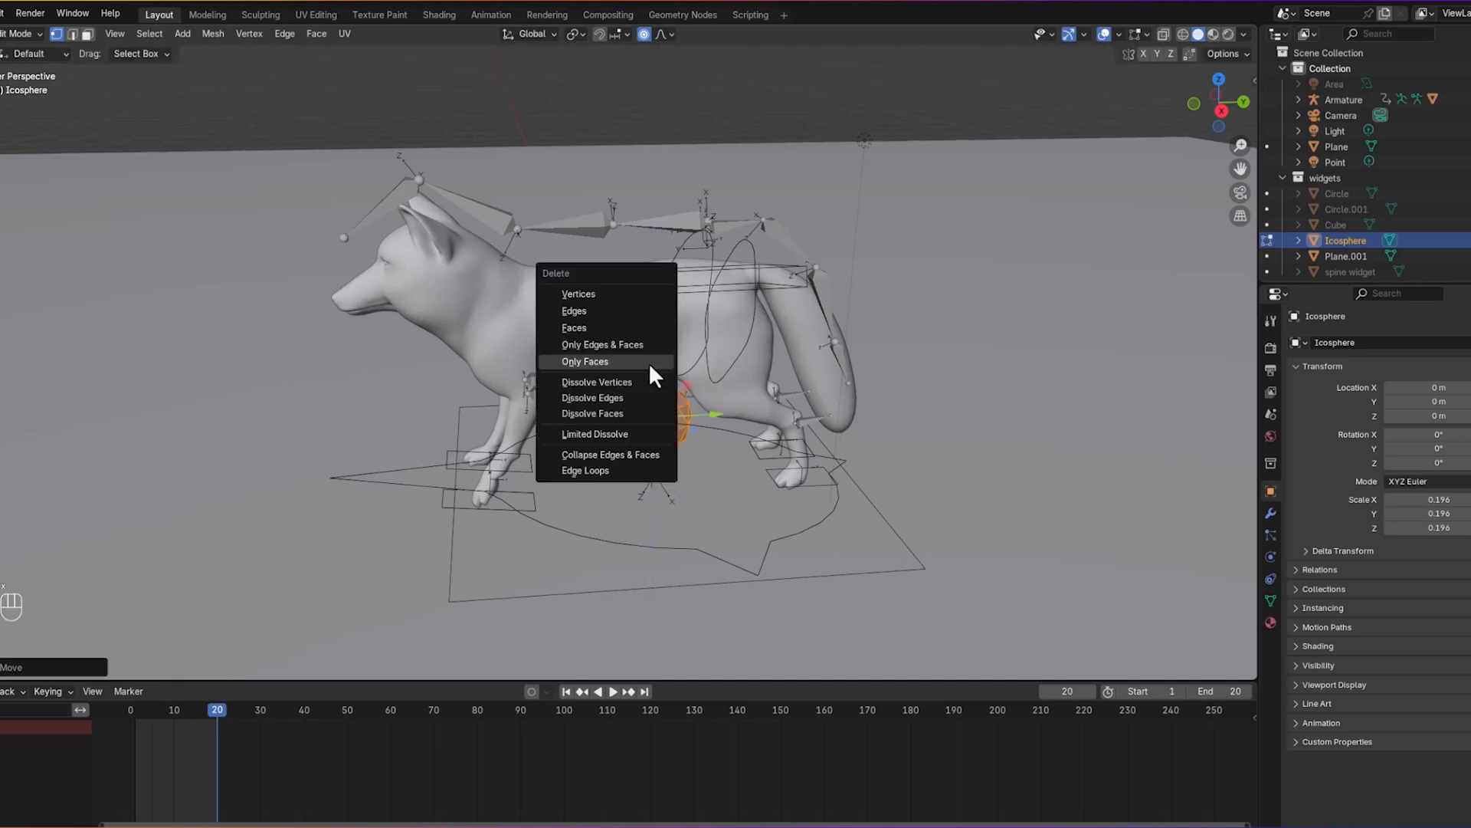
left_click(610, 362)
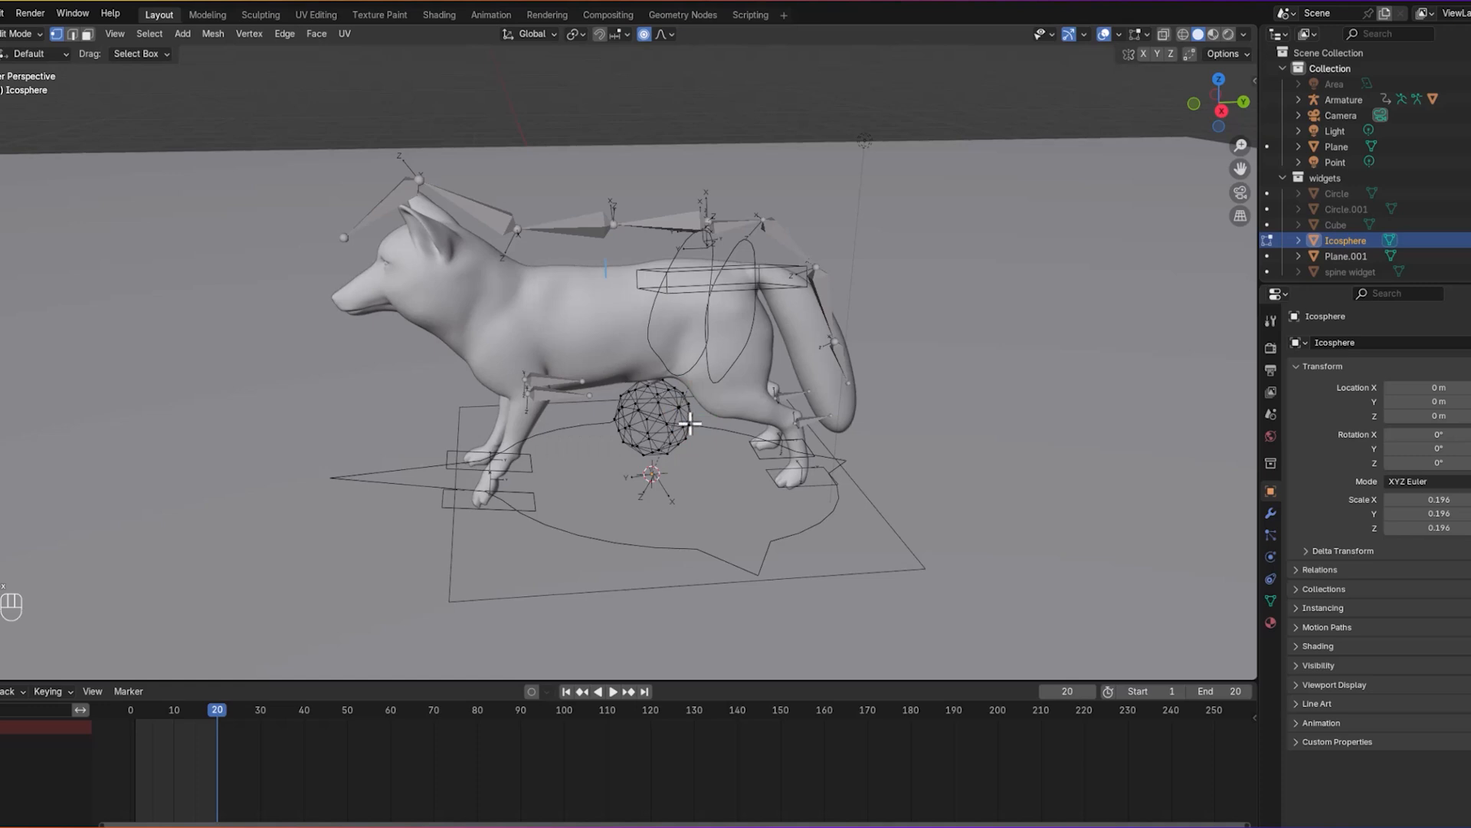
mouse_move(693, 423)
middle_mouse_down()
mouse_move(697, 395)
mouse_move(687, 408)
middle_mouse_up()
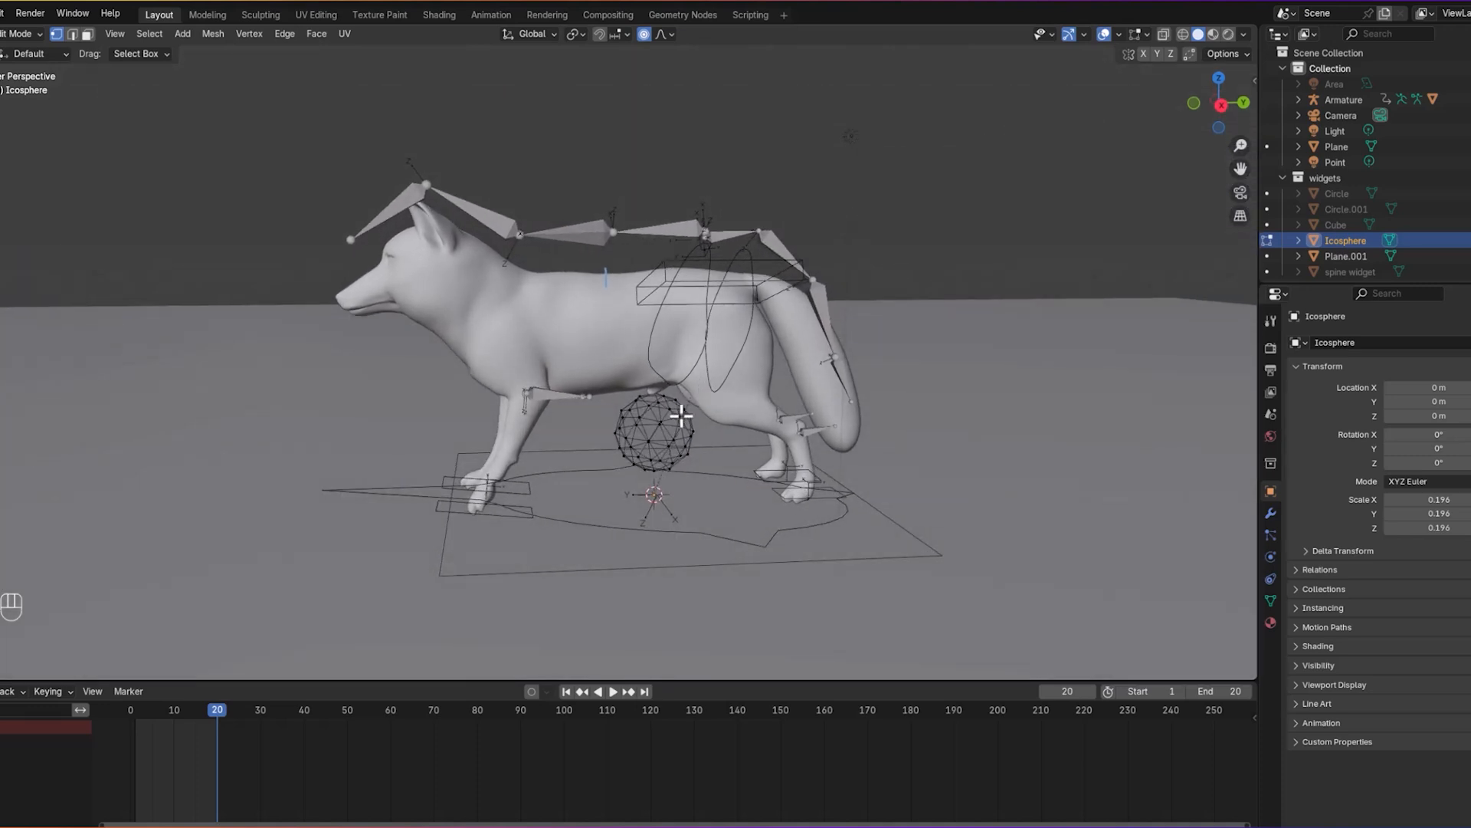
key("a")
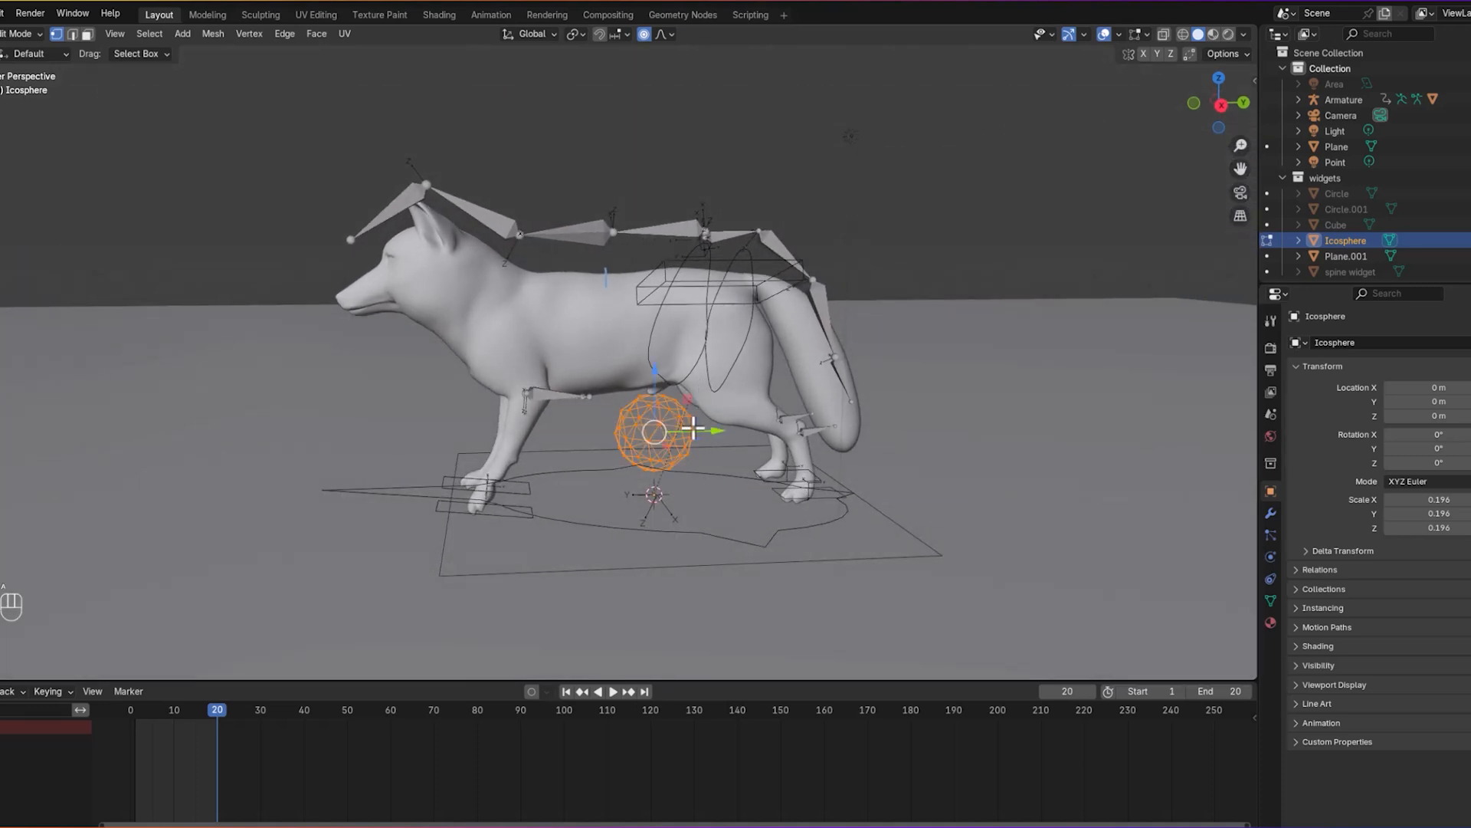
key("s")
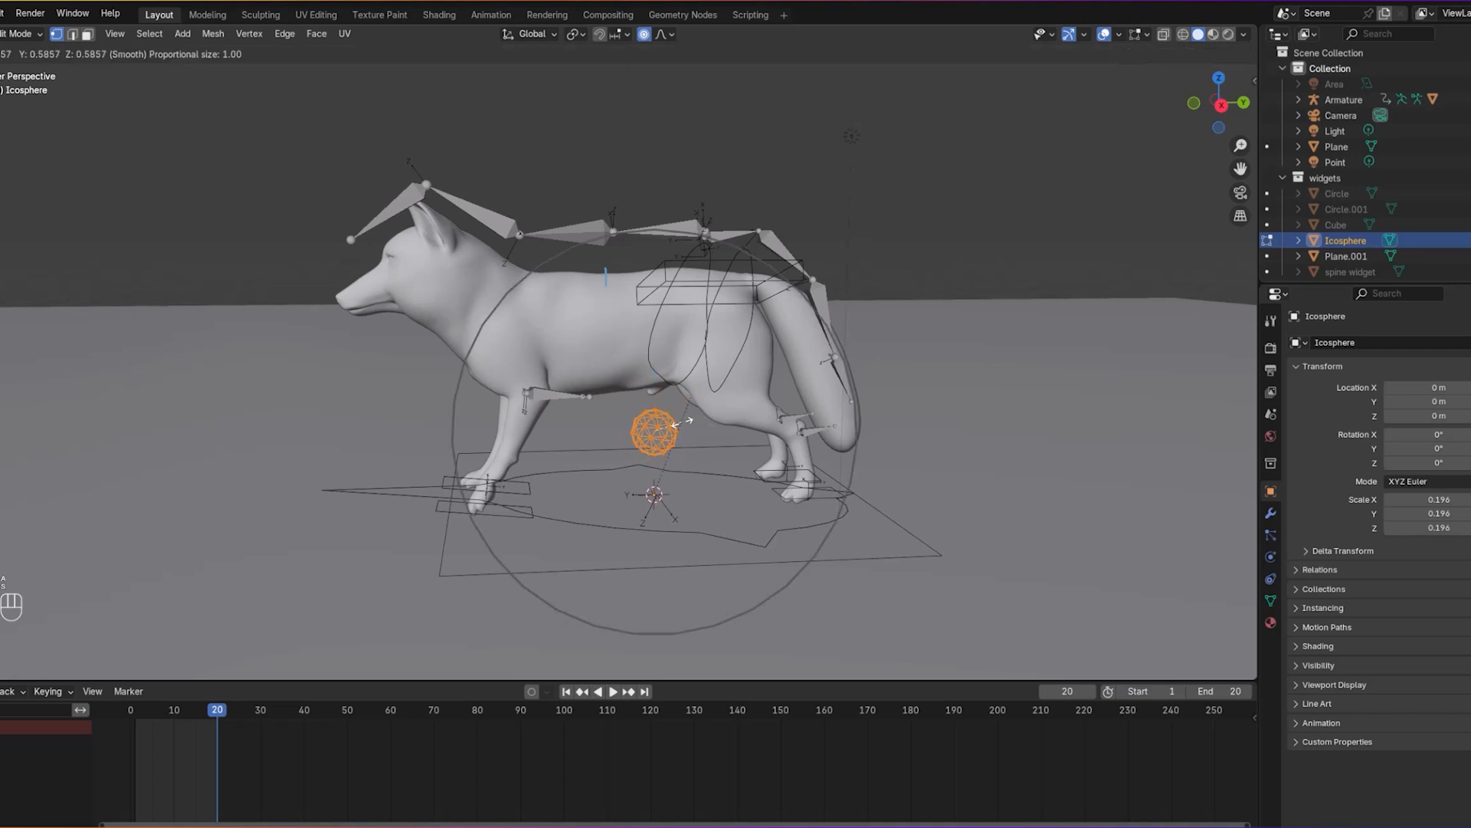
left_click(620, 428)
Step: Return the armature to Pose Mode and assign Icosphere as the custom shape of the front left leg's pole bone
key("ctrl+z")
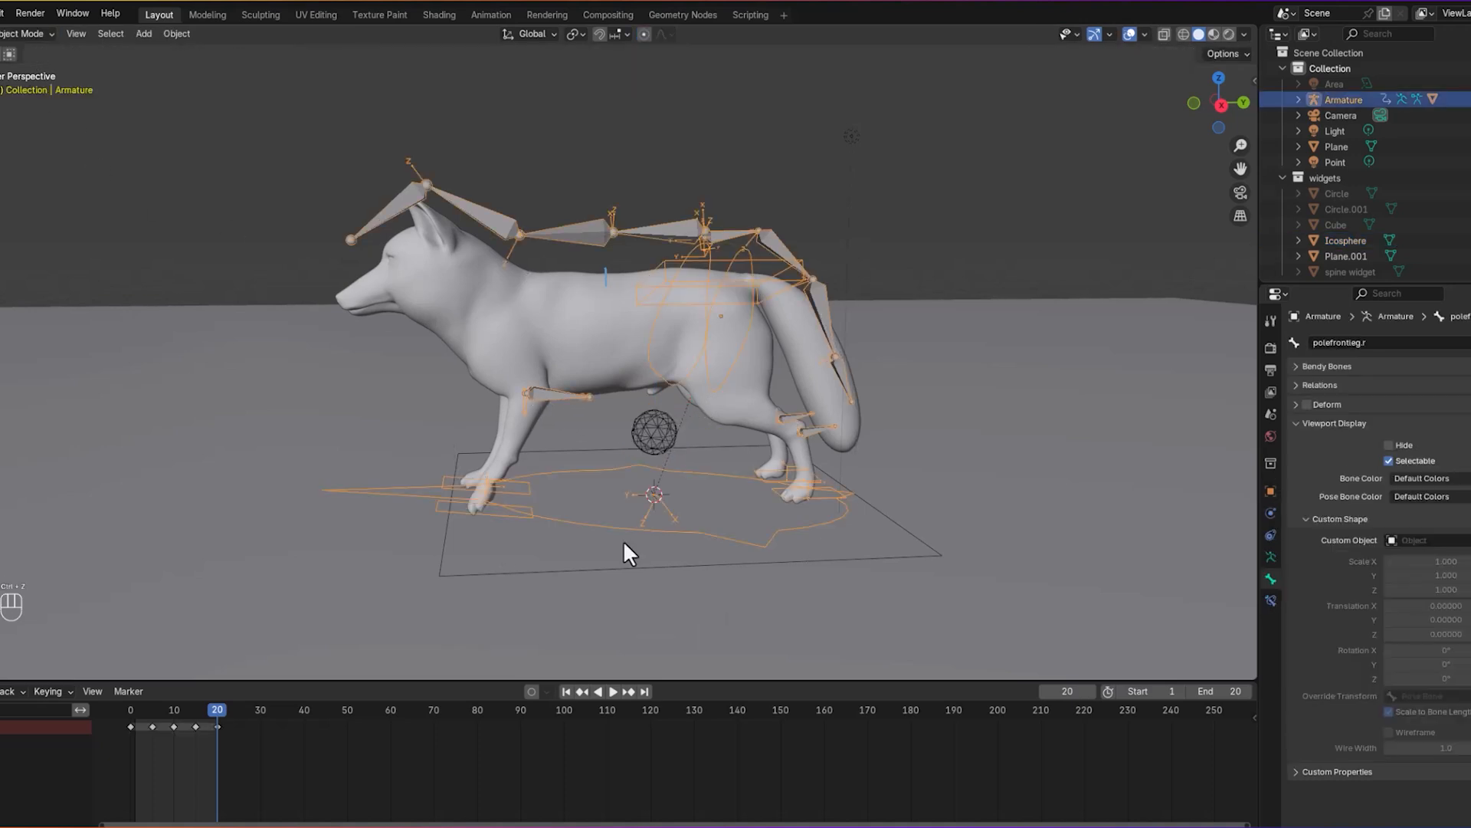
left_click(21, 35)
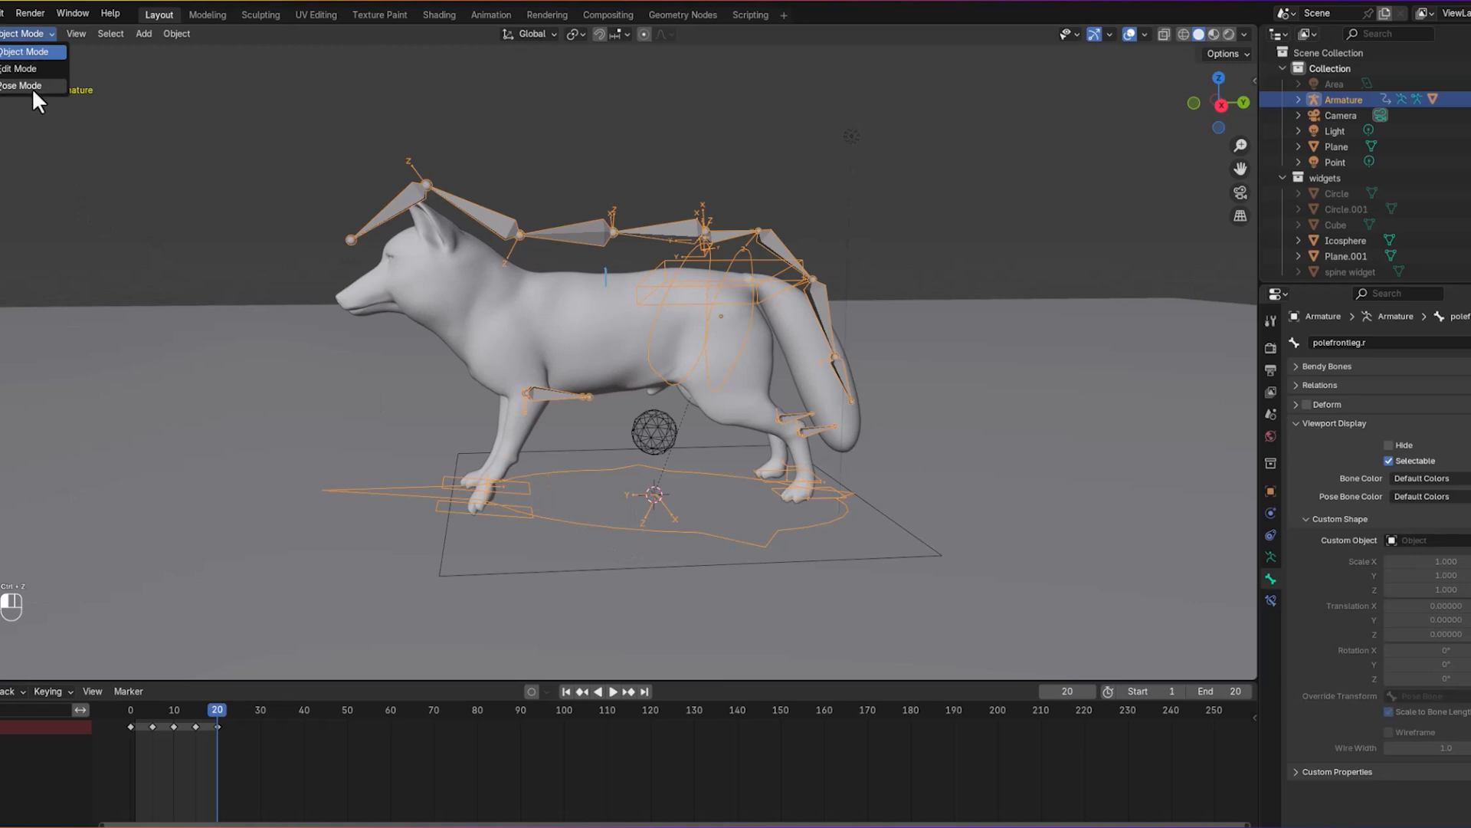
left_click(30, 87)
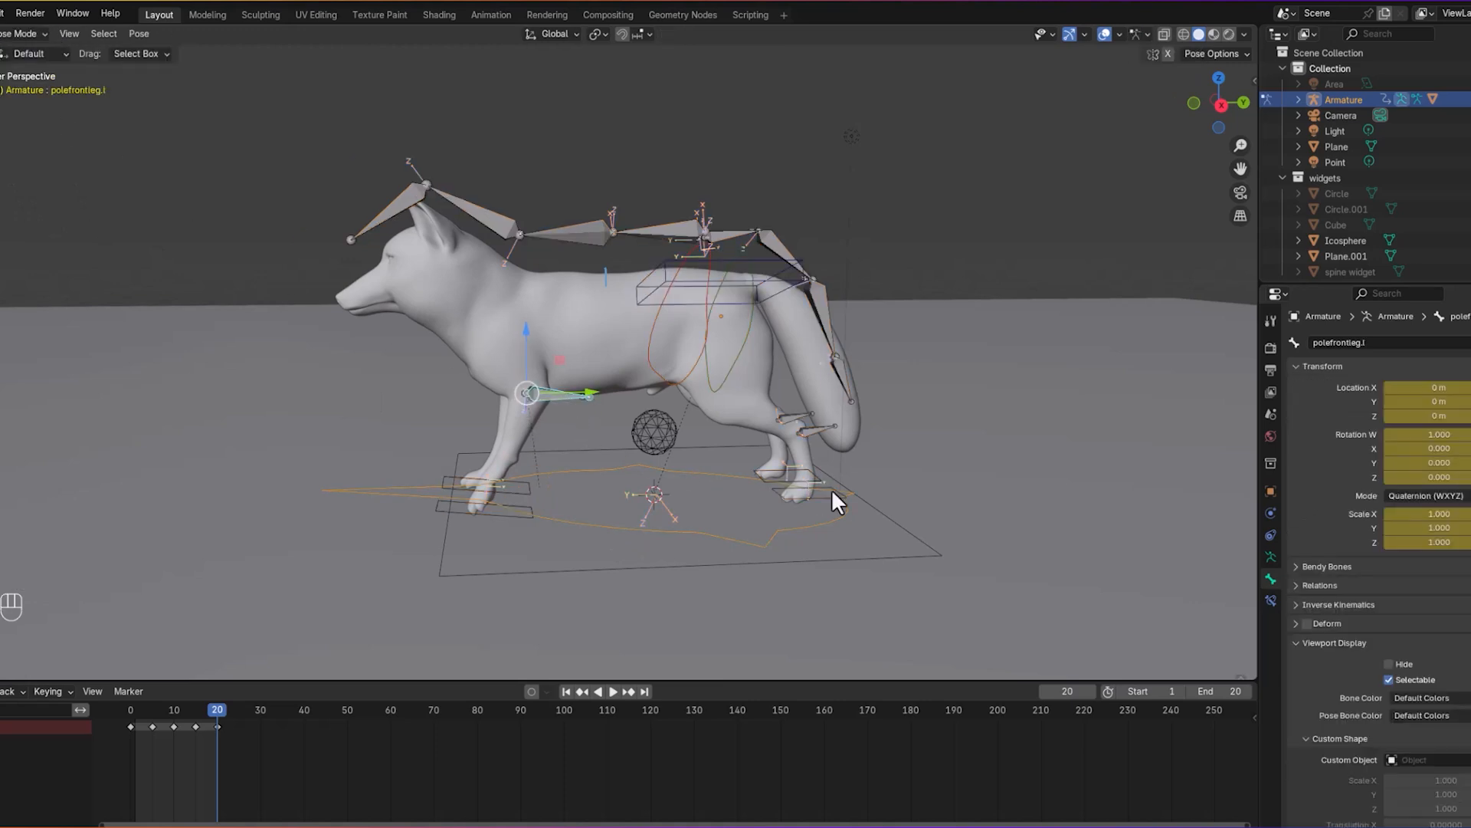
left_click(1468, 760)
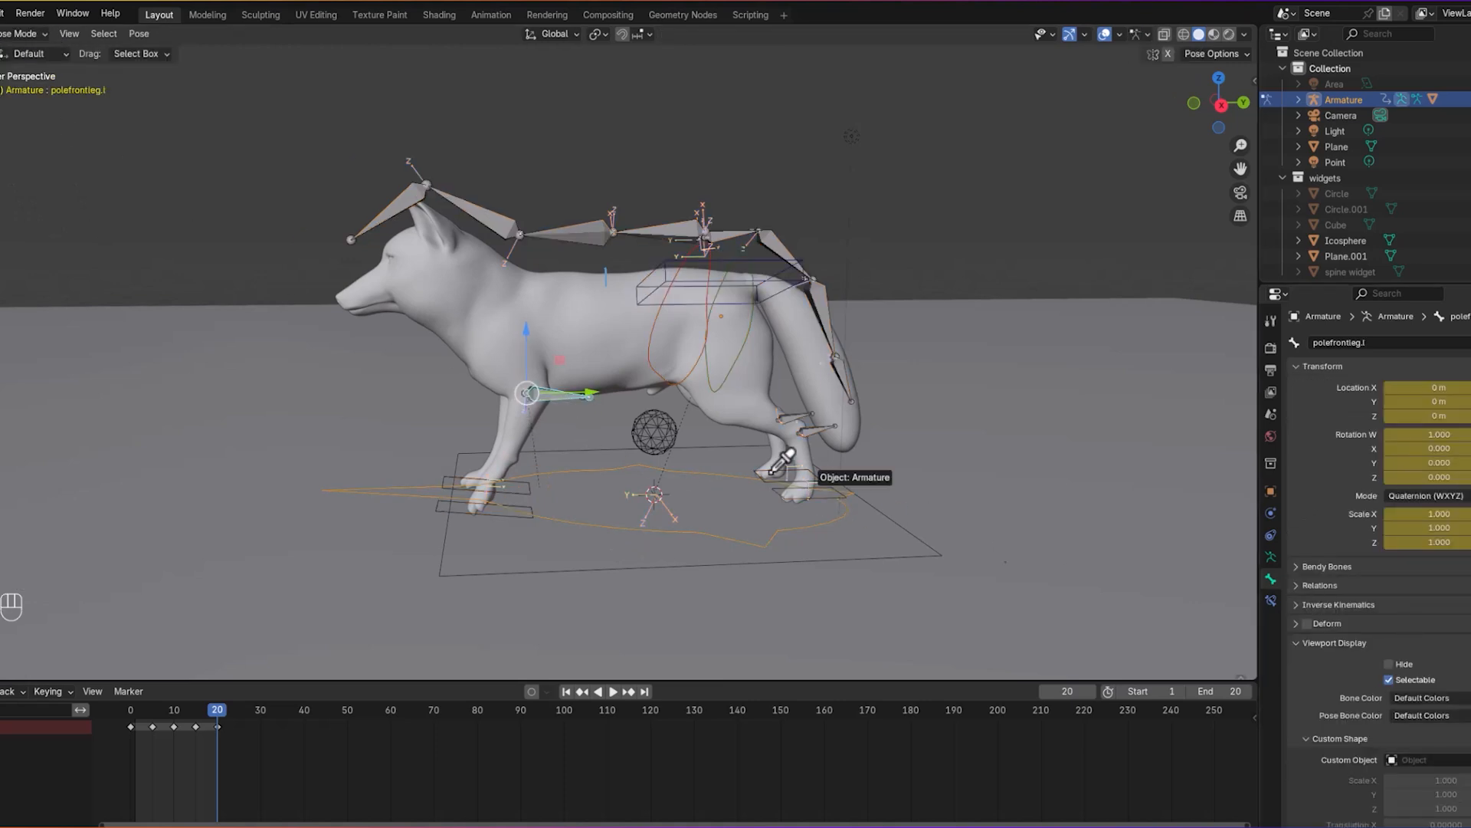
left_click(644, 432)
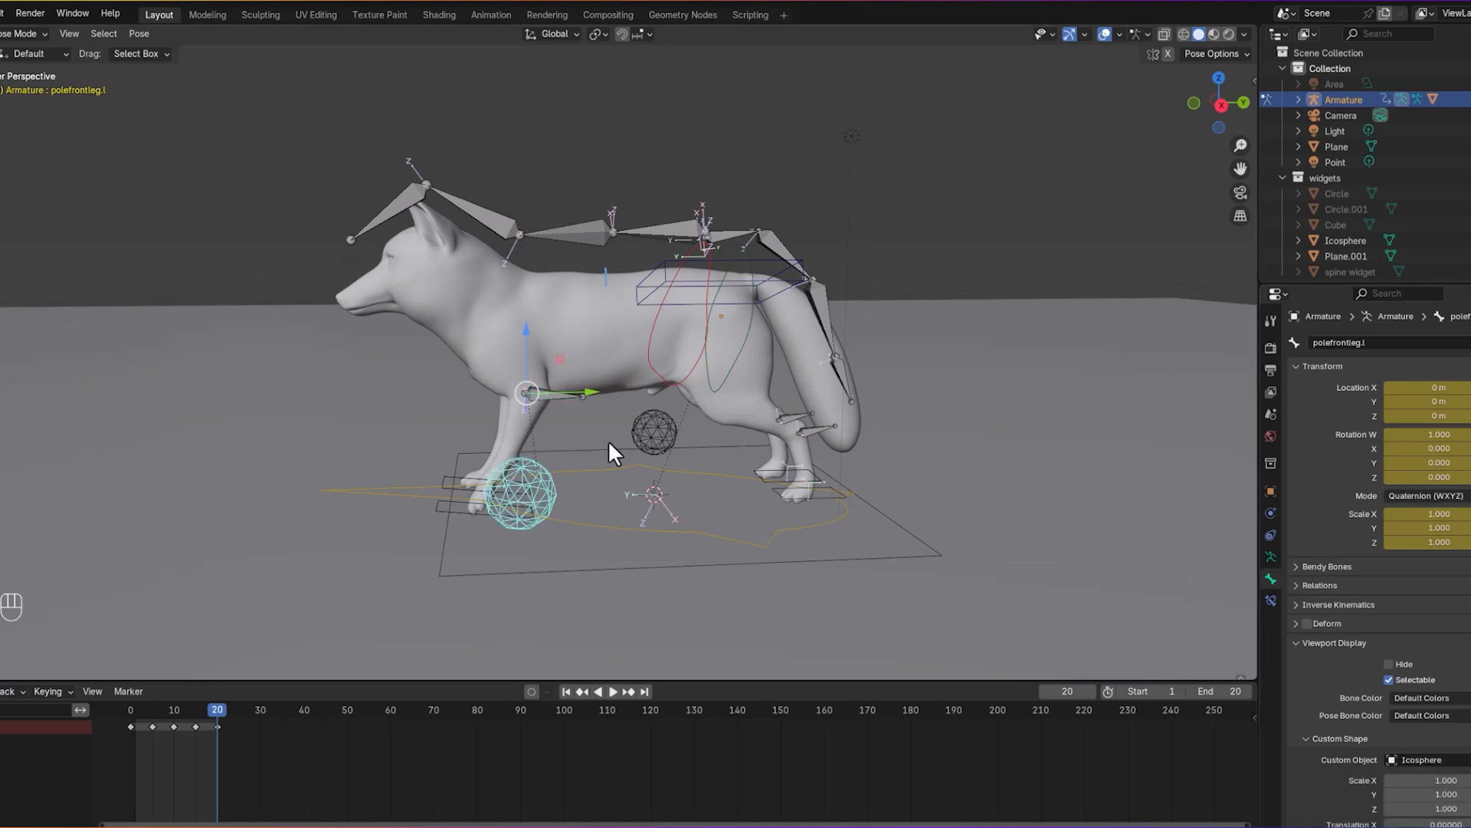
Step: Move the front left leg's pole bone backward to a location of about X -0.069, Y 0.127, Z -0.027 m
middle_click_drag(610, 434, 565, 481)
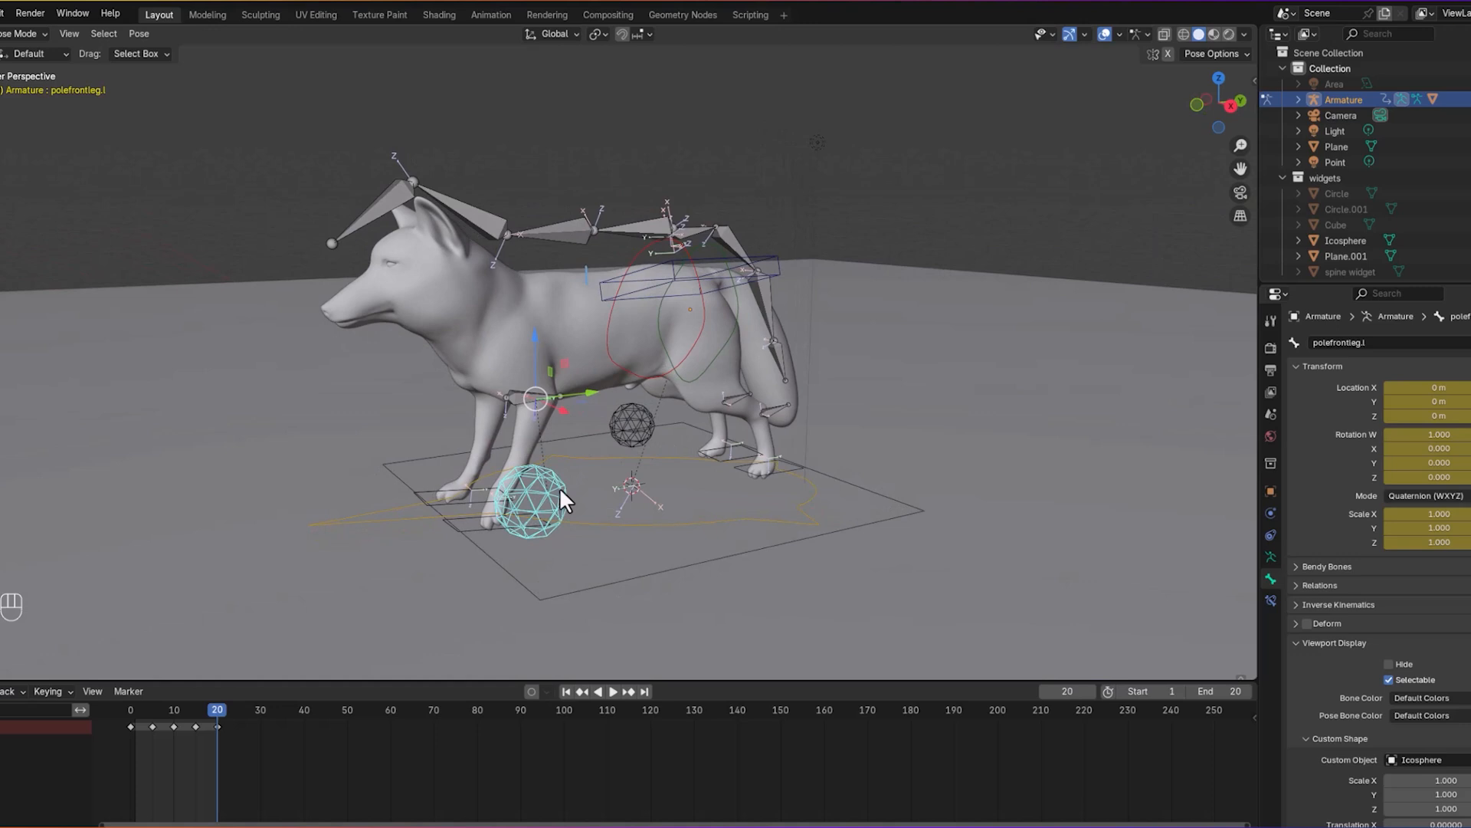
key("g")
left_click(594, 484)
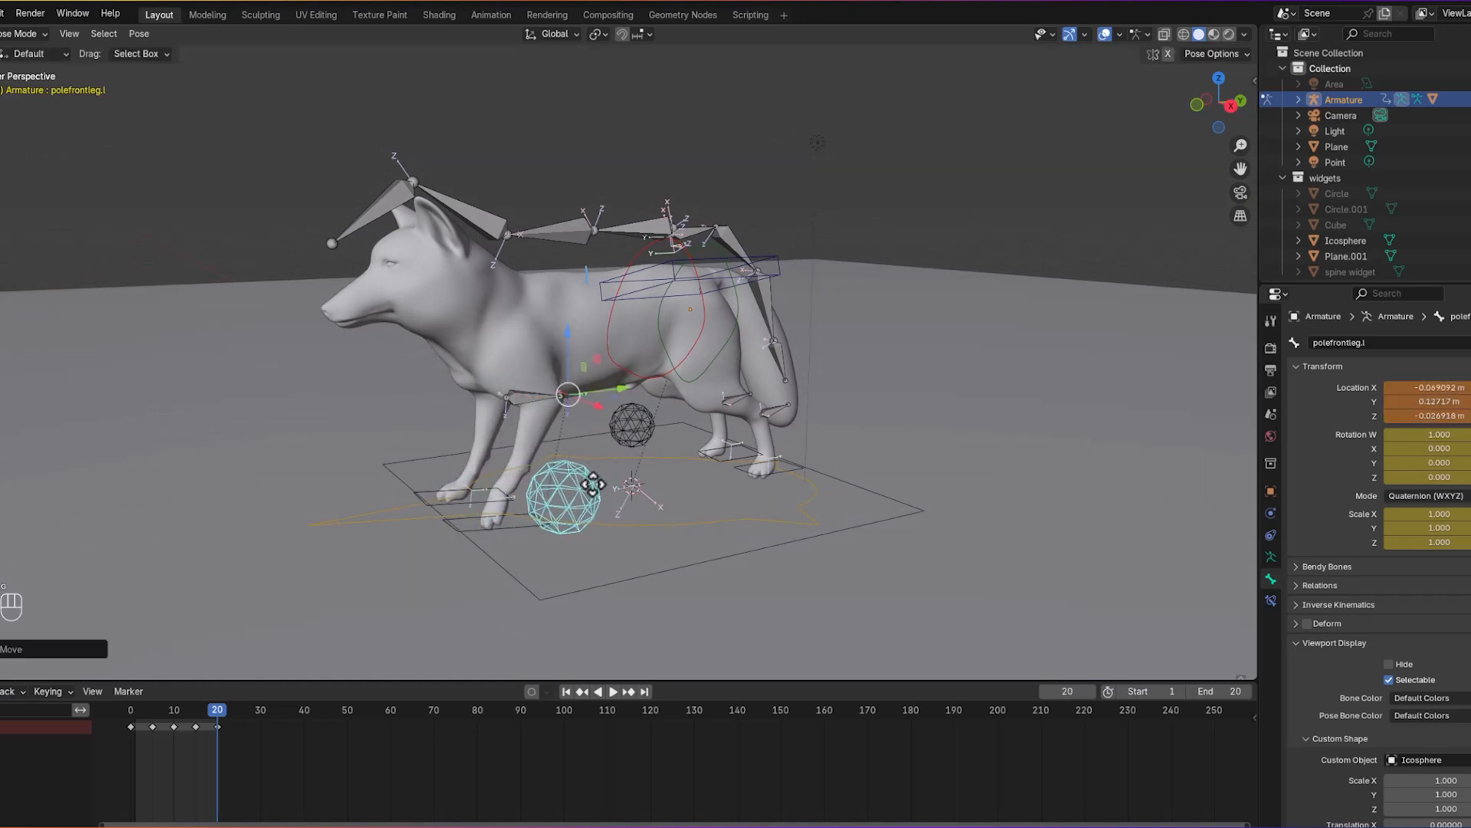
Step: Set the front left pole widget's custom shape scale to 0.5 on X, Y and Z
middle_click_drag(853, 563, 815, 553)
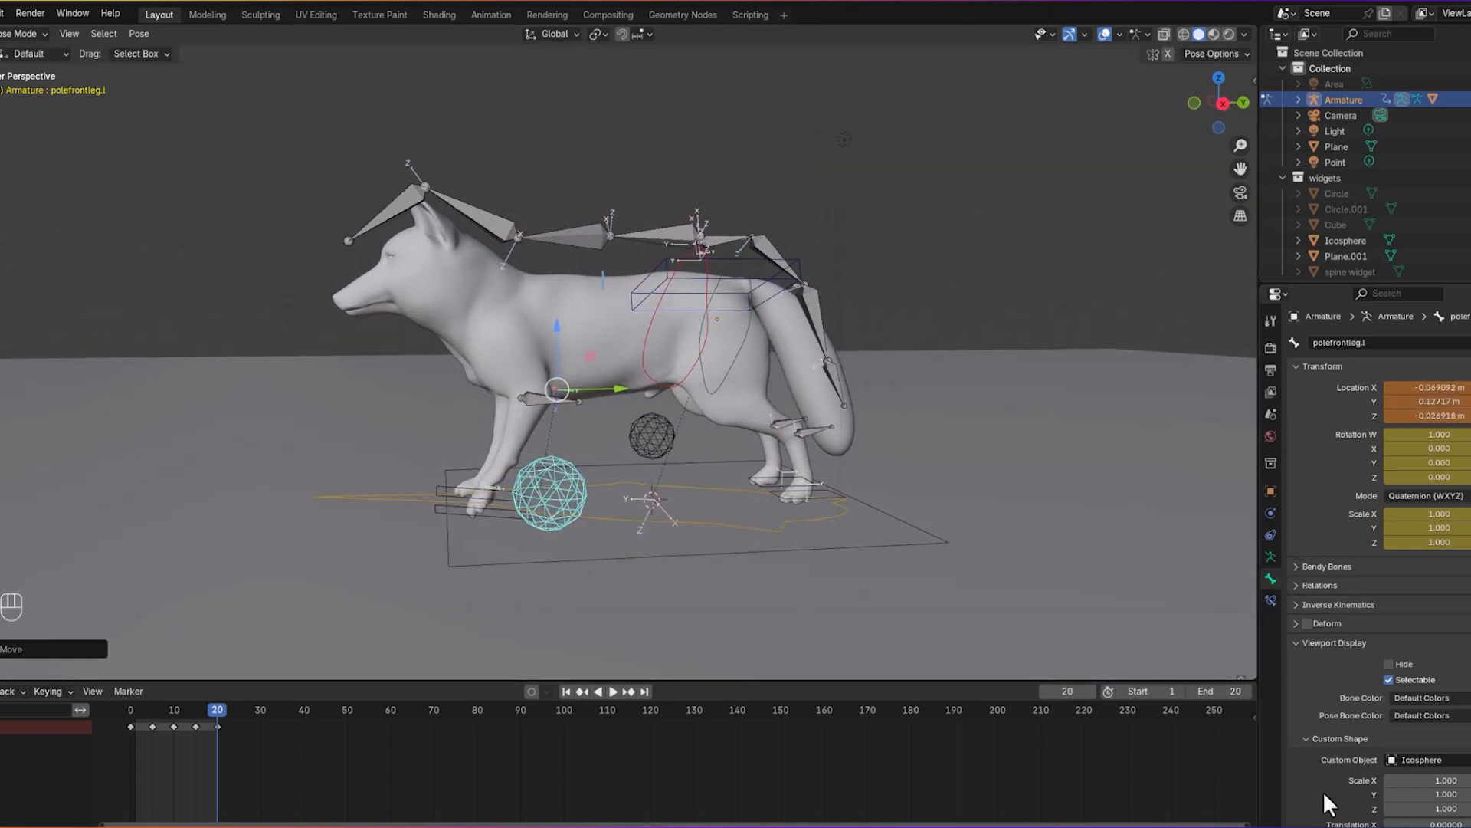
left_click(1431, 780)
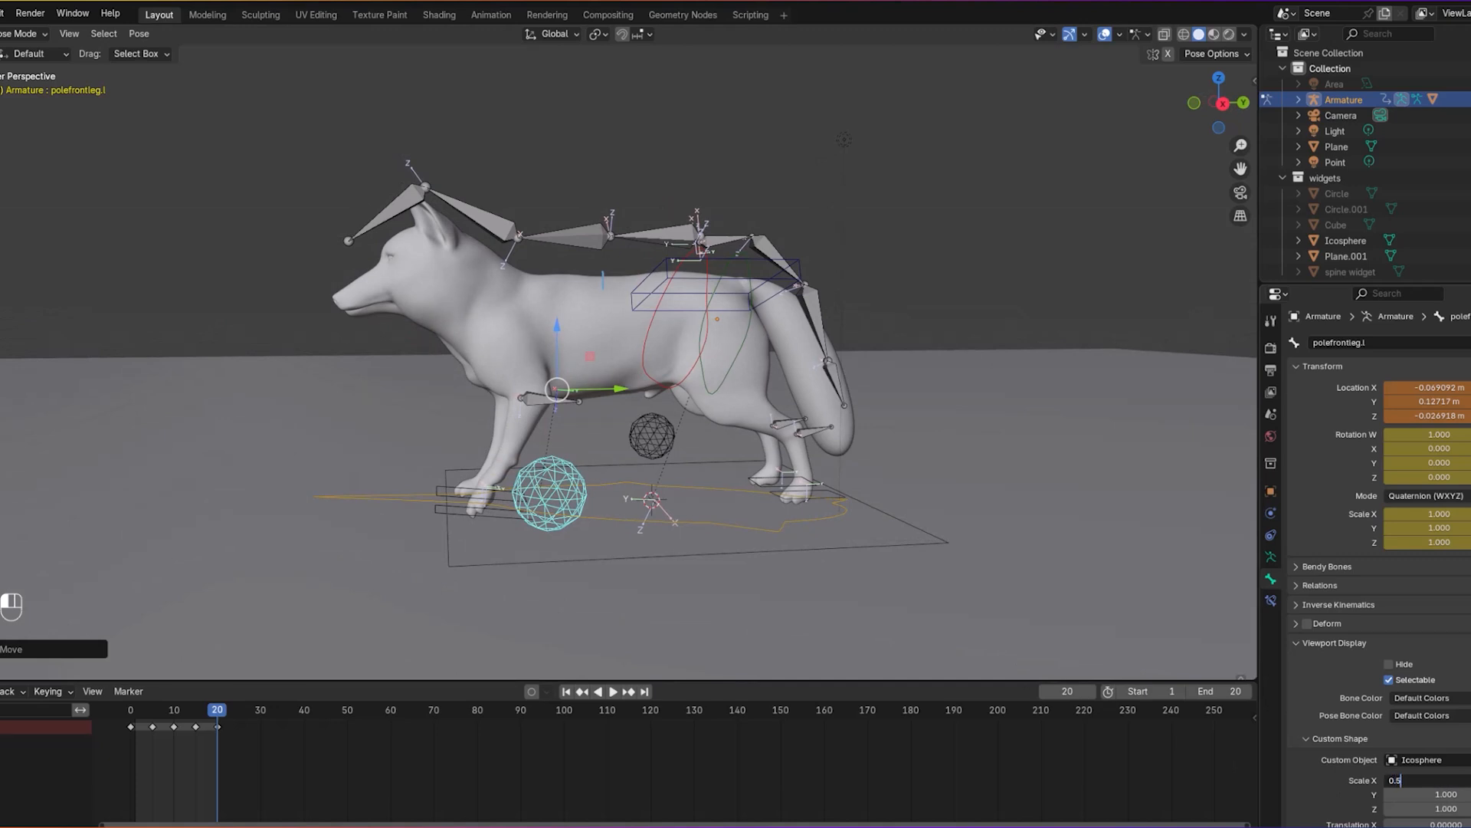
type("0.5")
key("Return")
left_click(1441, 795)
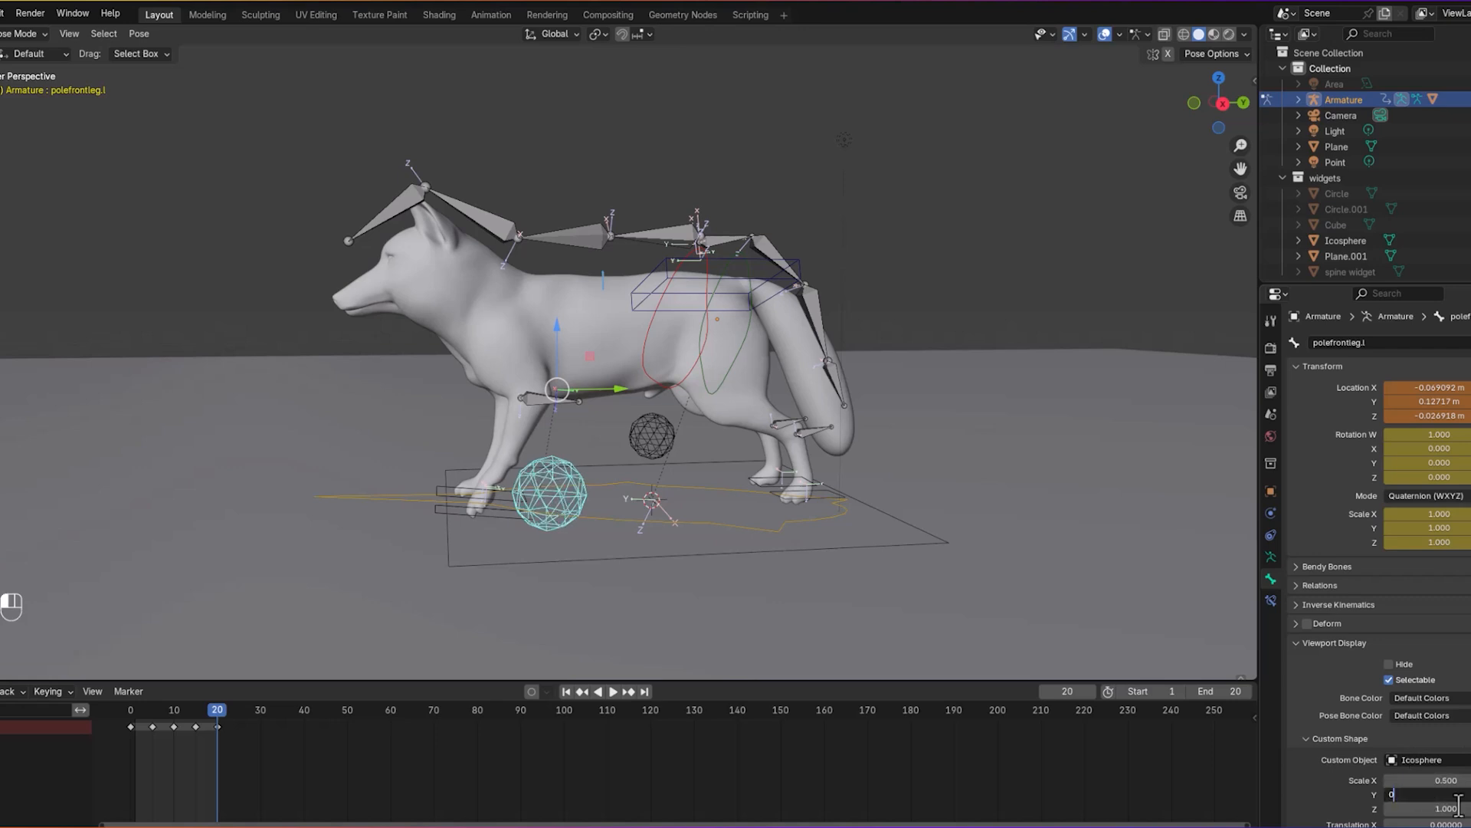
type("0.5")
key("Return")
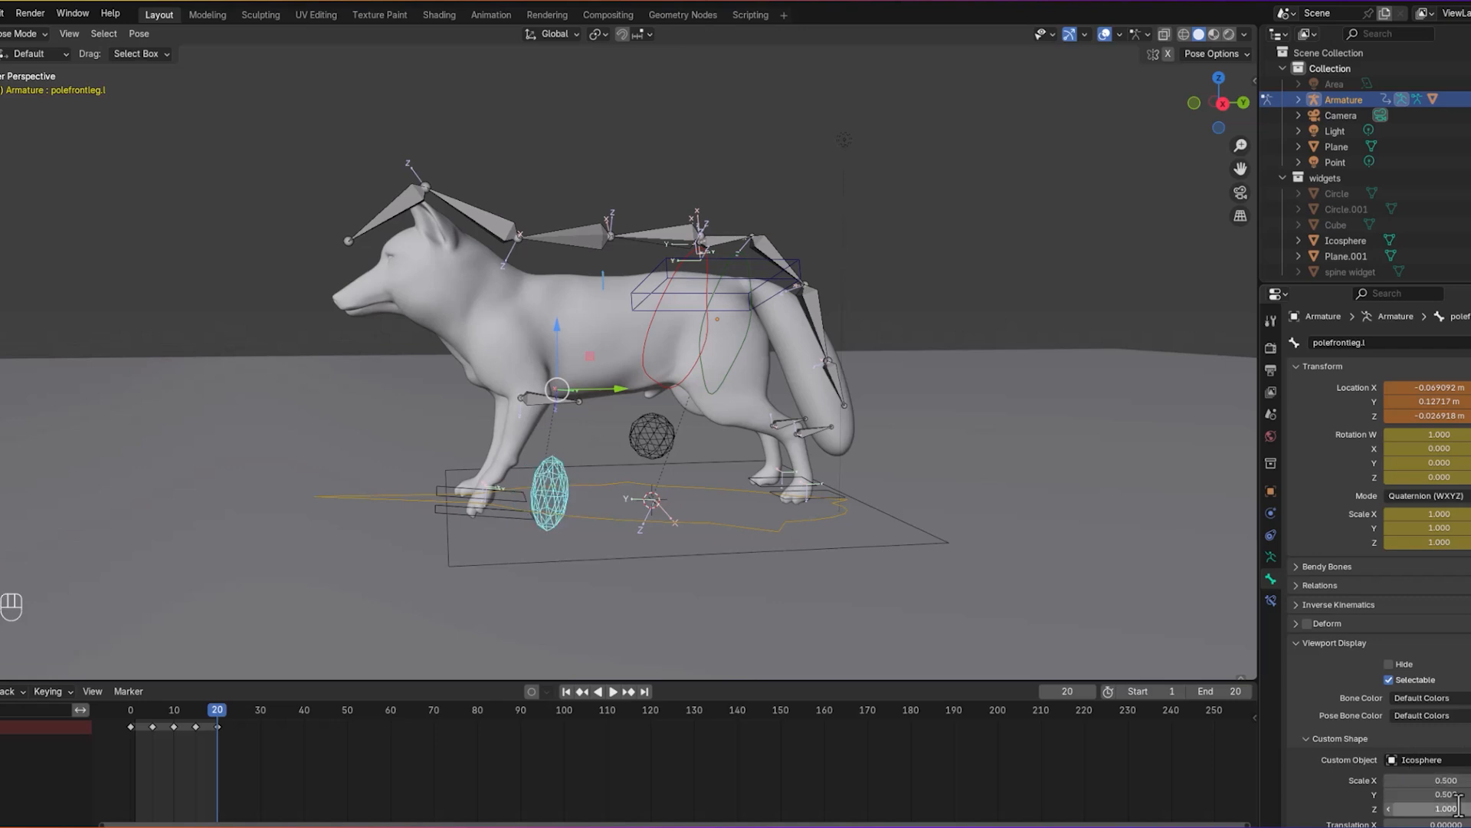
left_click(1433, 794)
key("Return")
left_click(1451, 808)
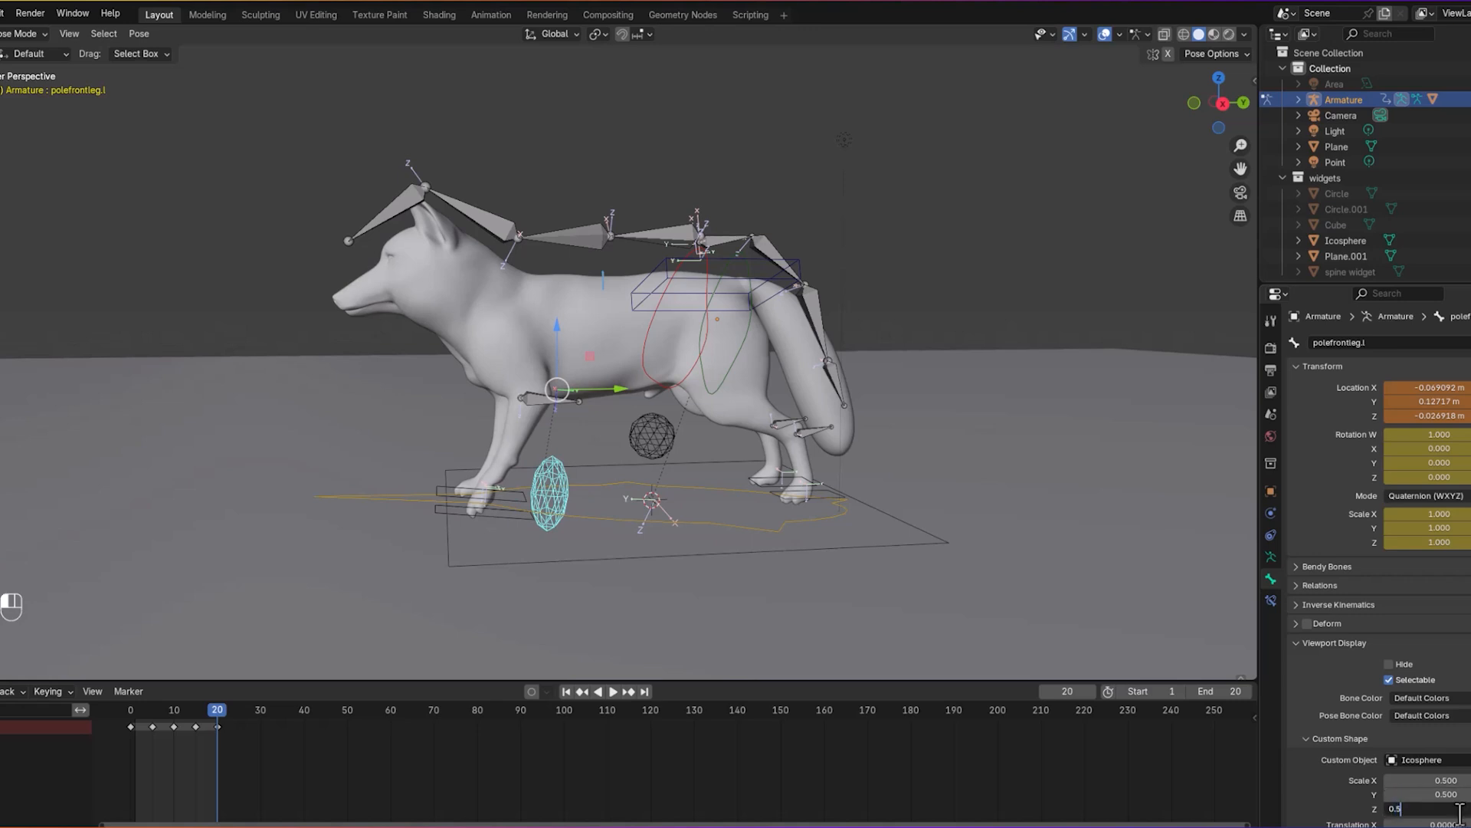
key("Return")
Step: Set the front left pole widget's custom shape Z translation to -0.19 so it sits at its bone
middle_click_drag(766, 575, 666, 547)
scroll(1400, 596, "down", 3)
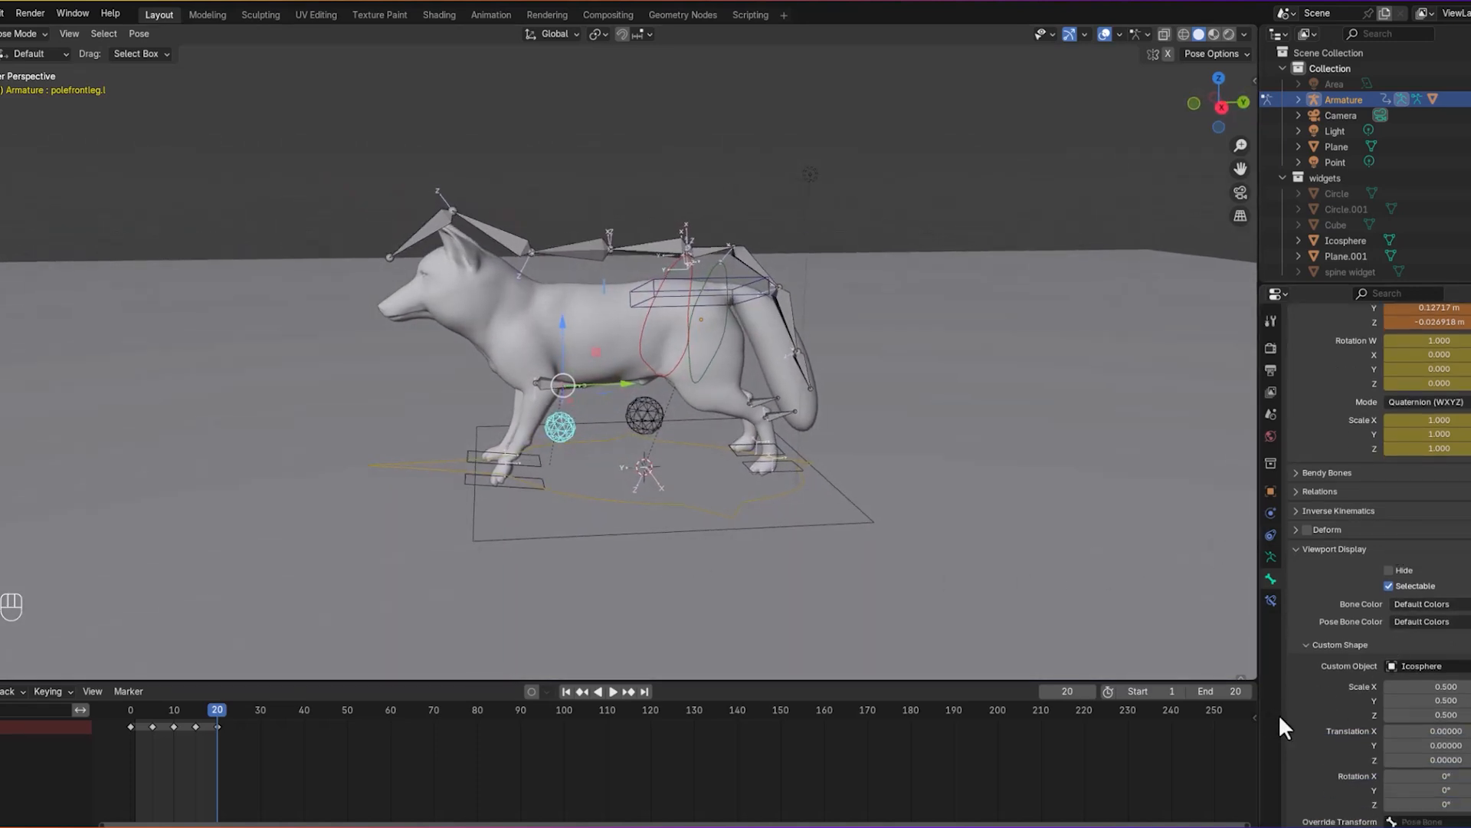
left_click_drag(1447, 759, 1435, 760)
middle_click_drag(912, 521, 688, 444)
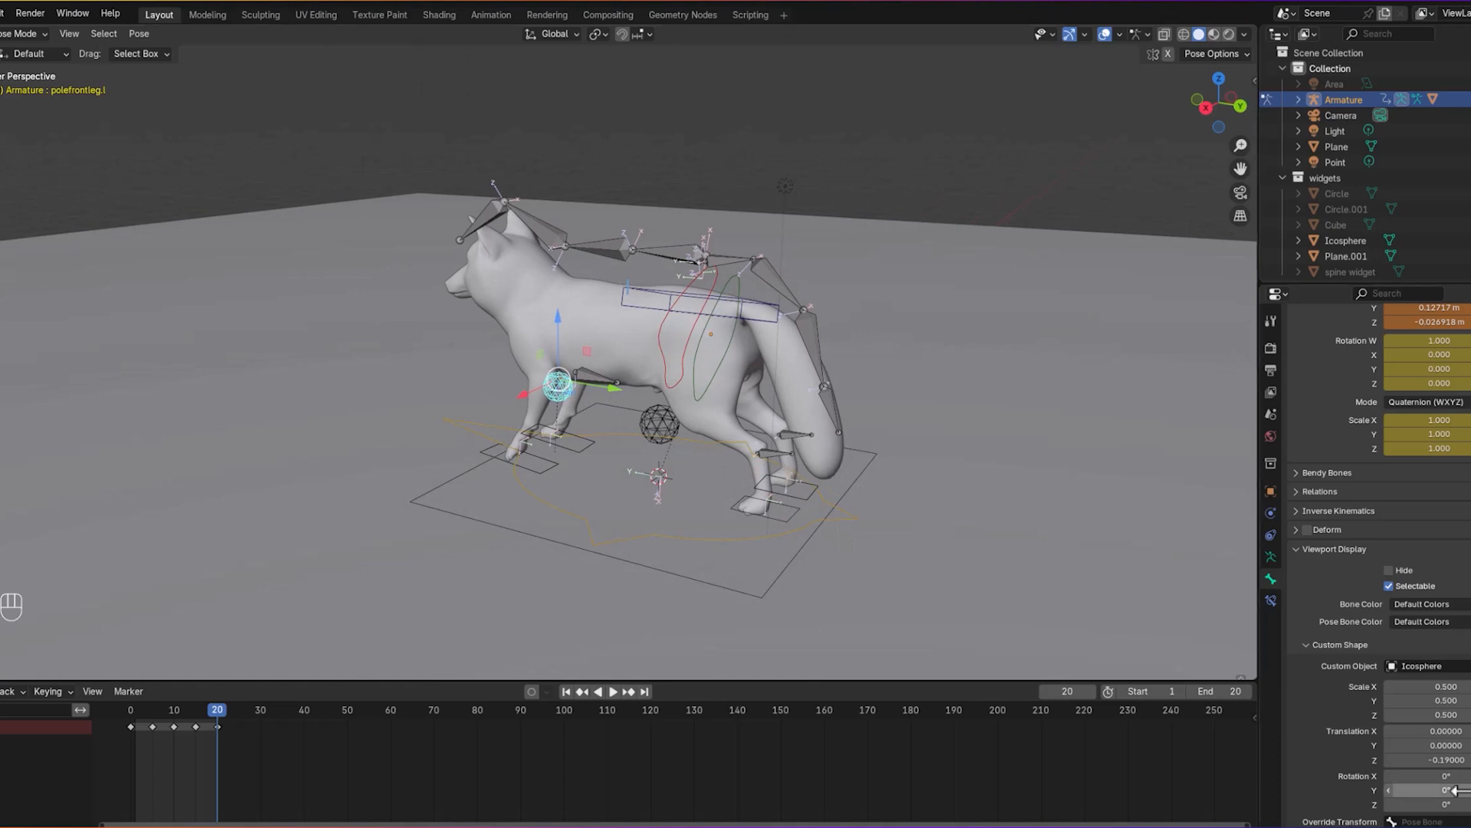
left_click(1430, 760)
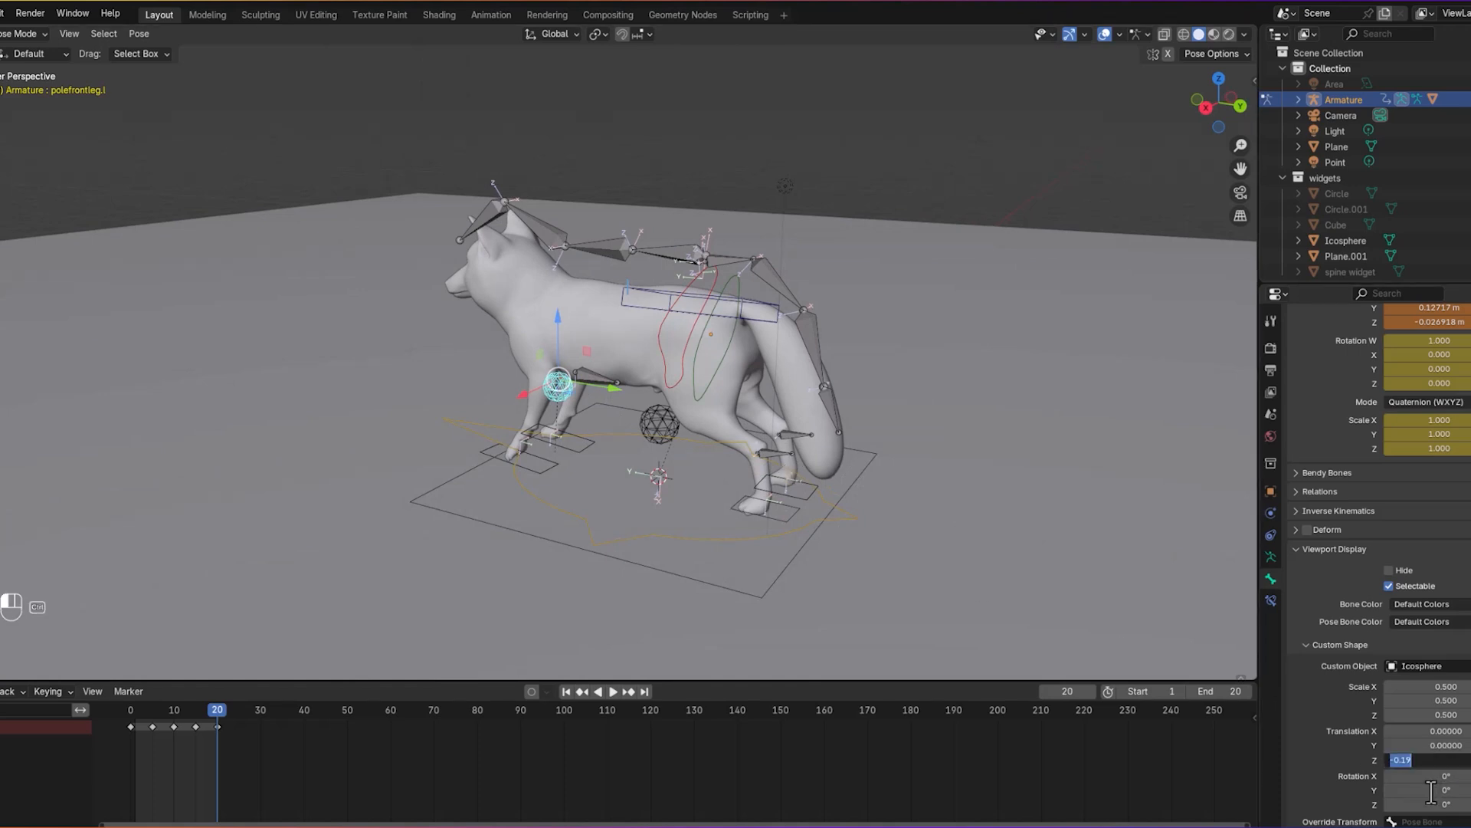
Step: Assign Icosphere as the custom shape of the front right leg's pole bone
left_click(578, 379)
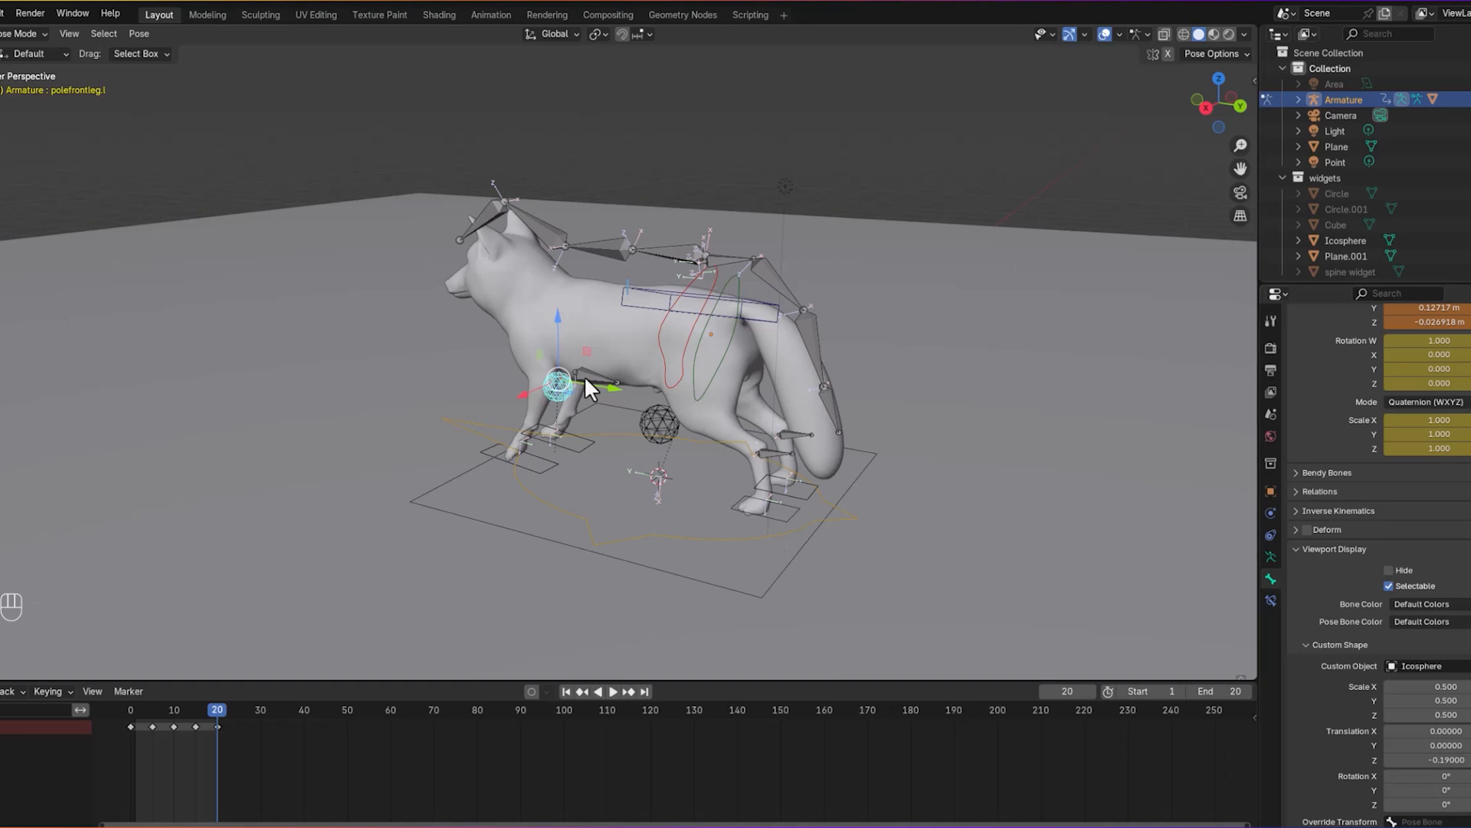
middle_click_drag(594, 386, 839, 440)
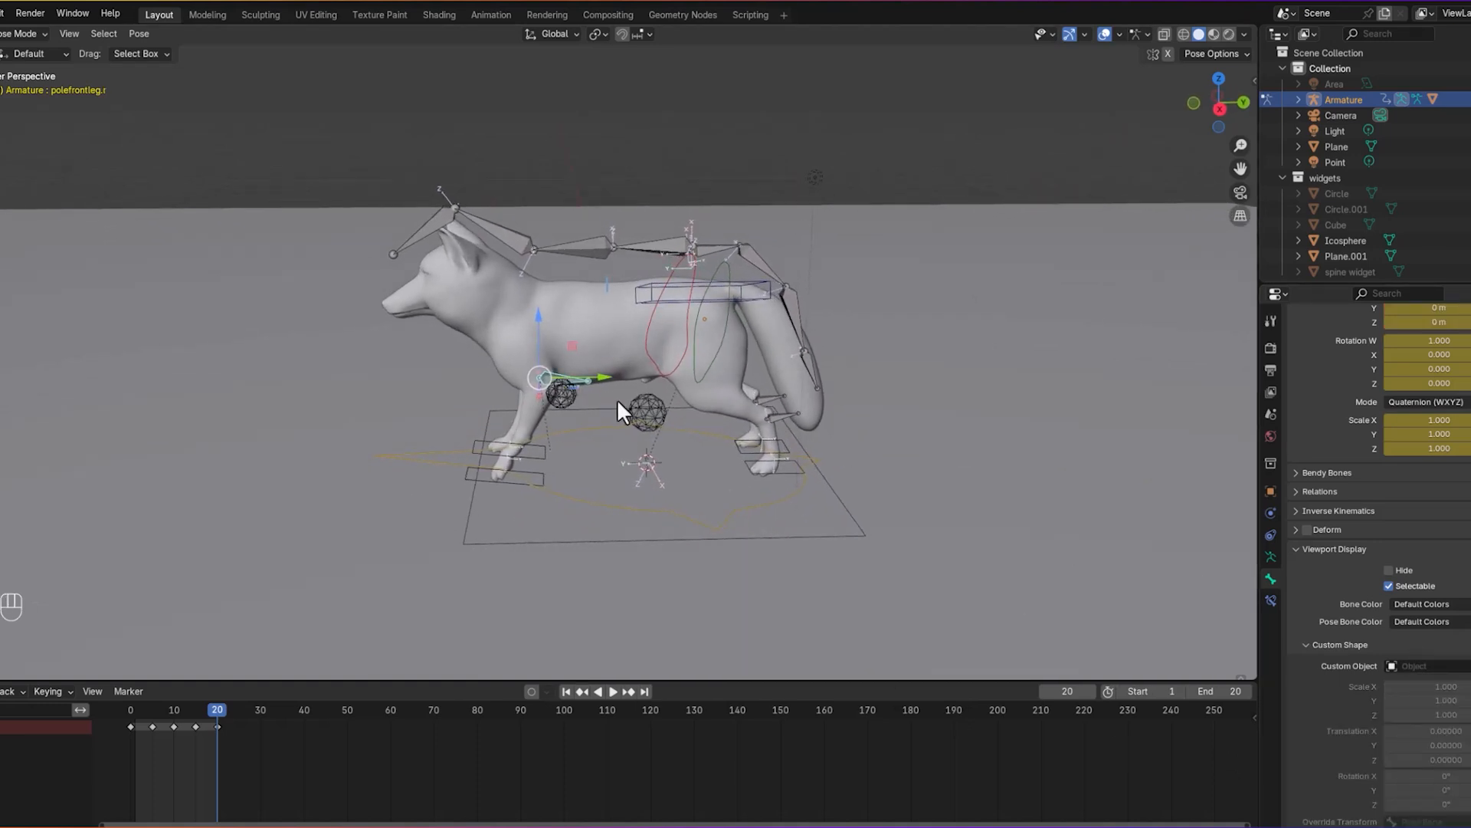
scroll(615, 420, "up", 5)
middle_click_drag(592, 411, 595, 403)
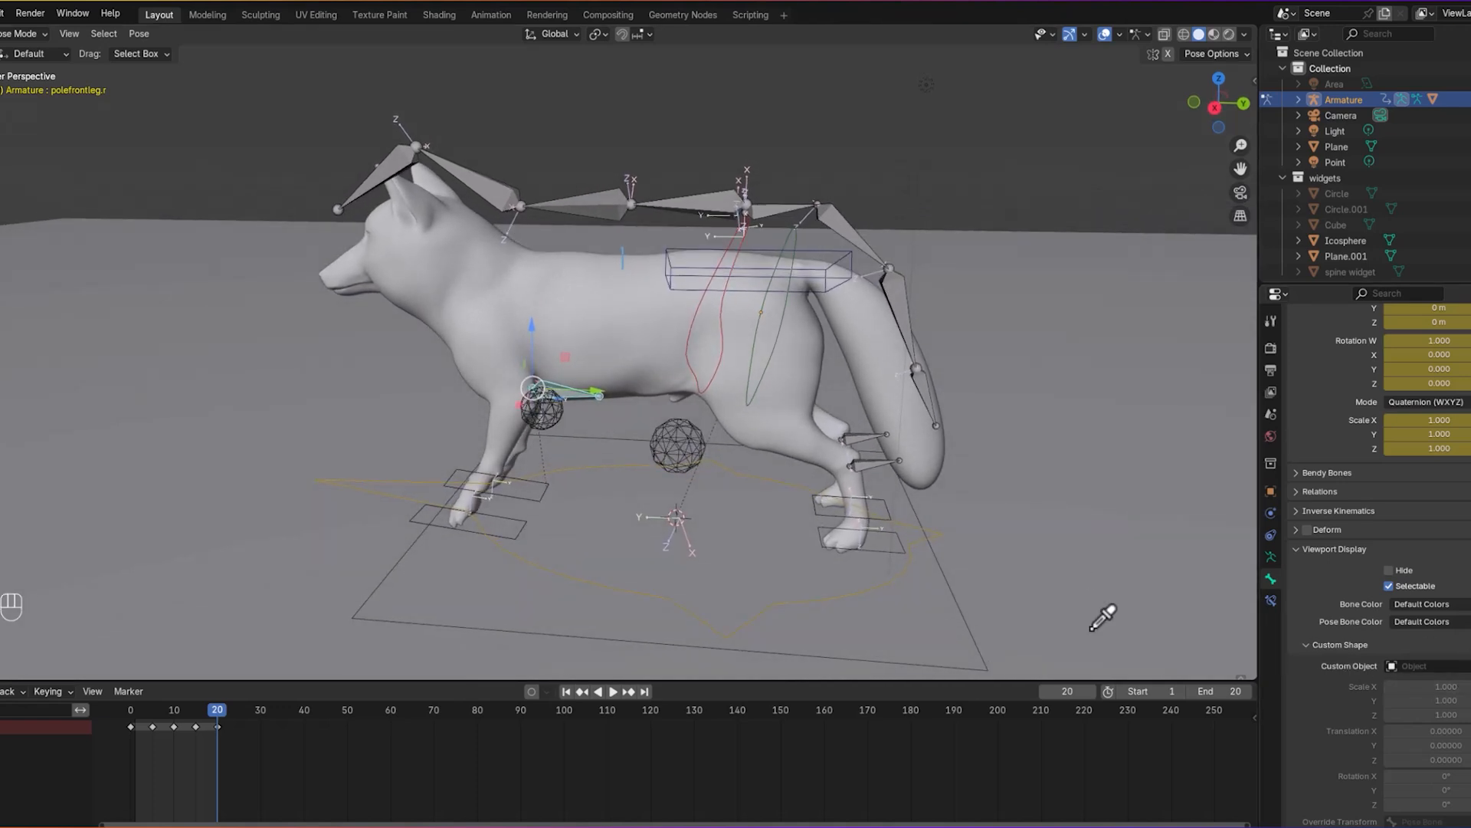
left_click(685, 443)
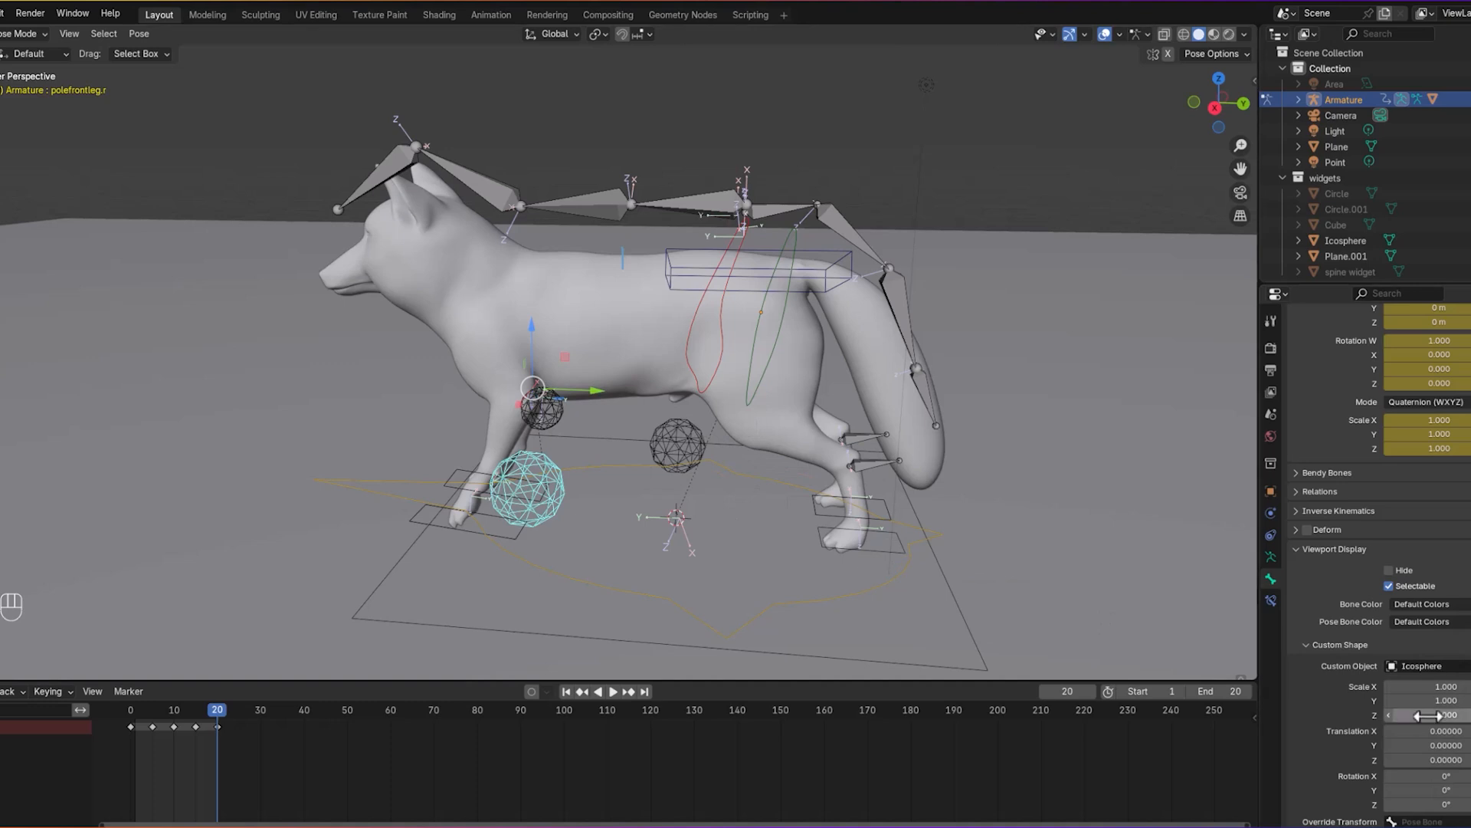
Step: Set the front right pole widget's custom shape Z translation to -0.19
left_click(1448, 759)
type("-0.19")
key("Return")
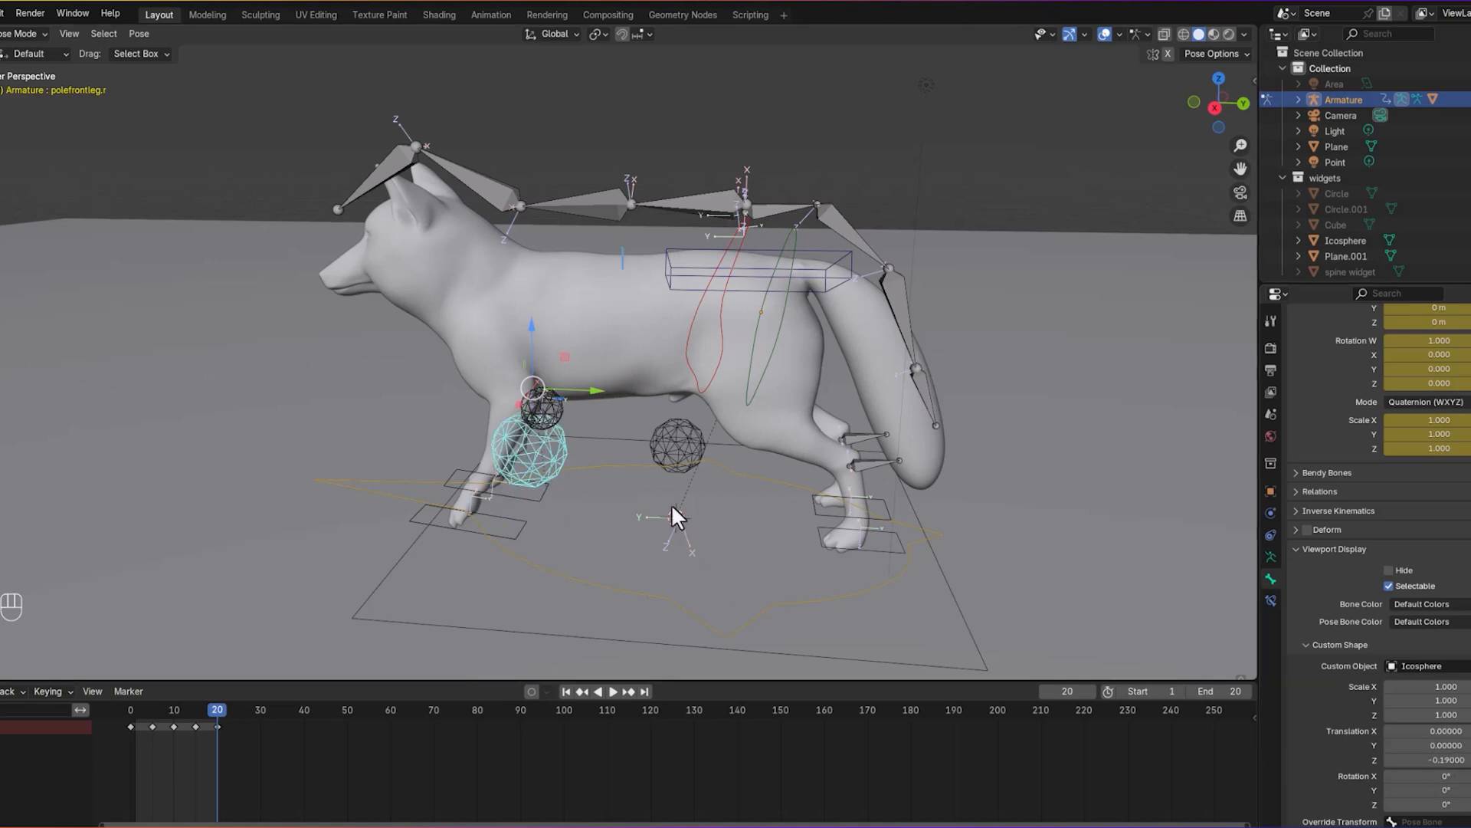
Step: Set the front right pole widget's custom shape scale to 0.5 on X, Y and Z
left_click(1448, 687)
key("Return")
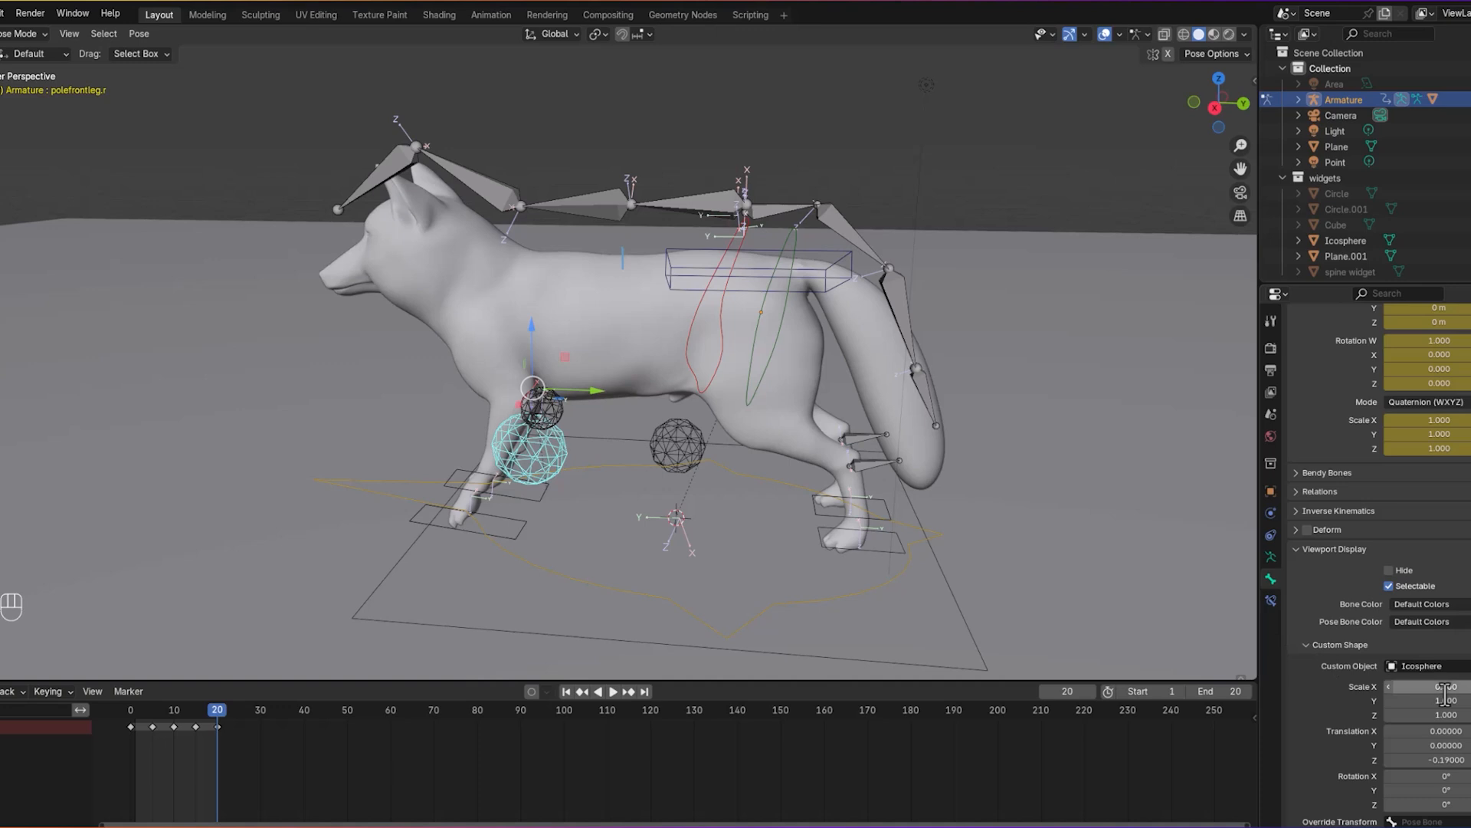
left_click(1432, 700)
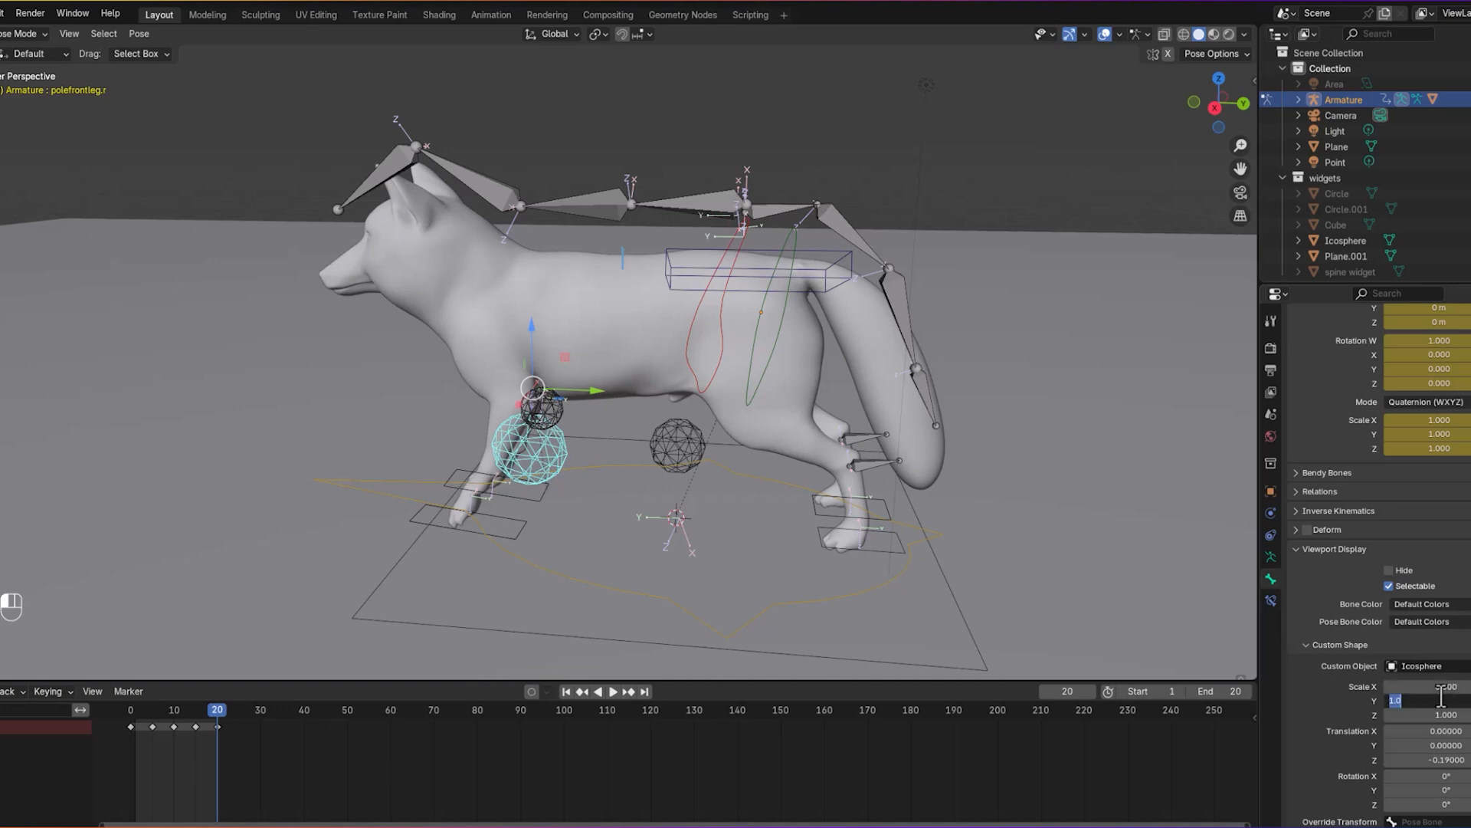
key("Return")
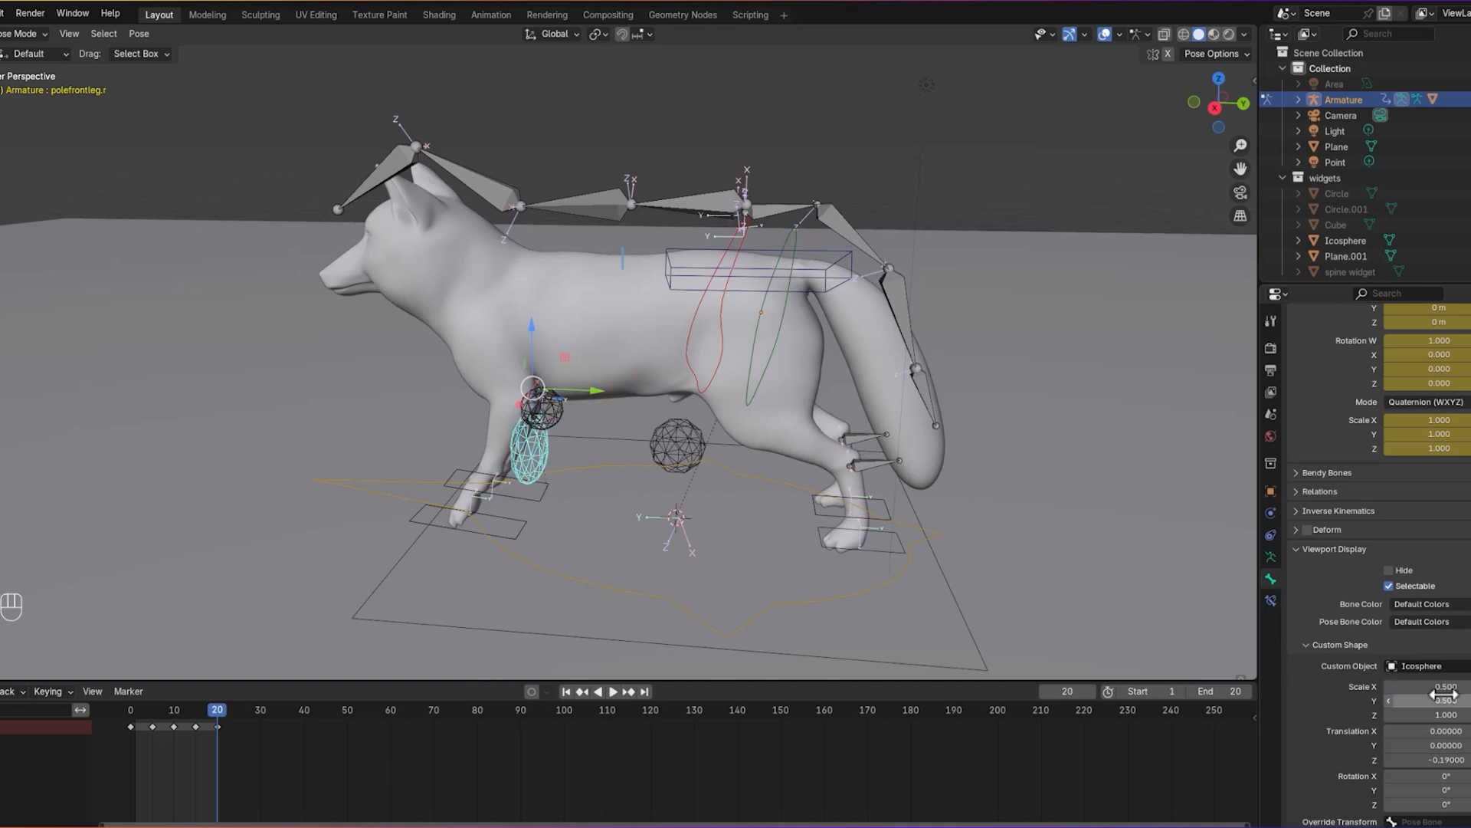
left_click(1456, 714)
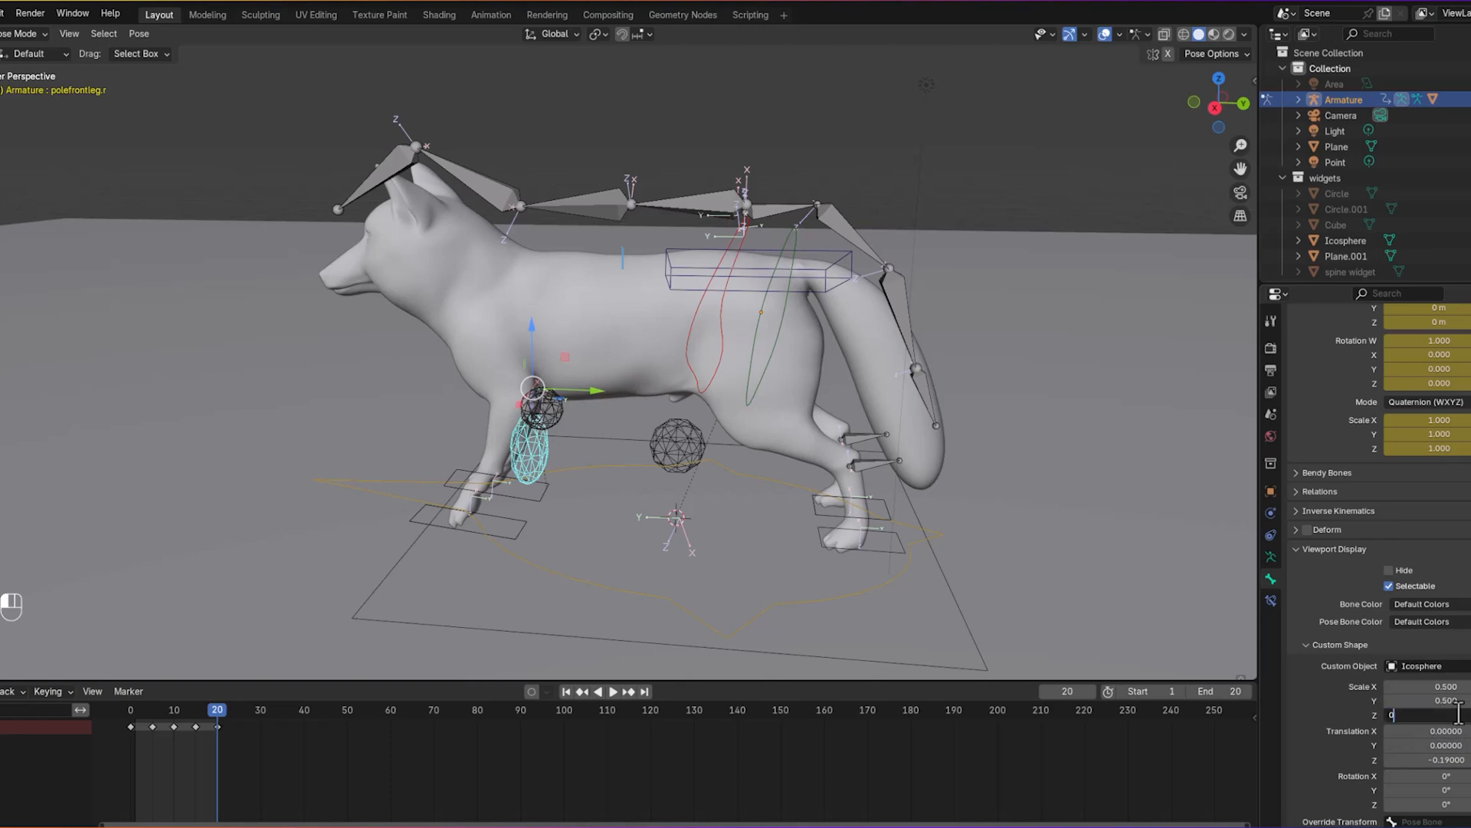
type("0.5")
key("Return")
Step: Shift the front right pole widget outward by setting its custom shape X translation to about 0.06
middle_click_drag(707, 475, 1033, 516)
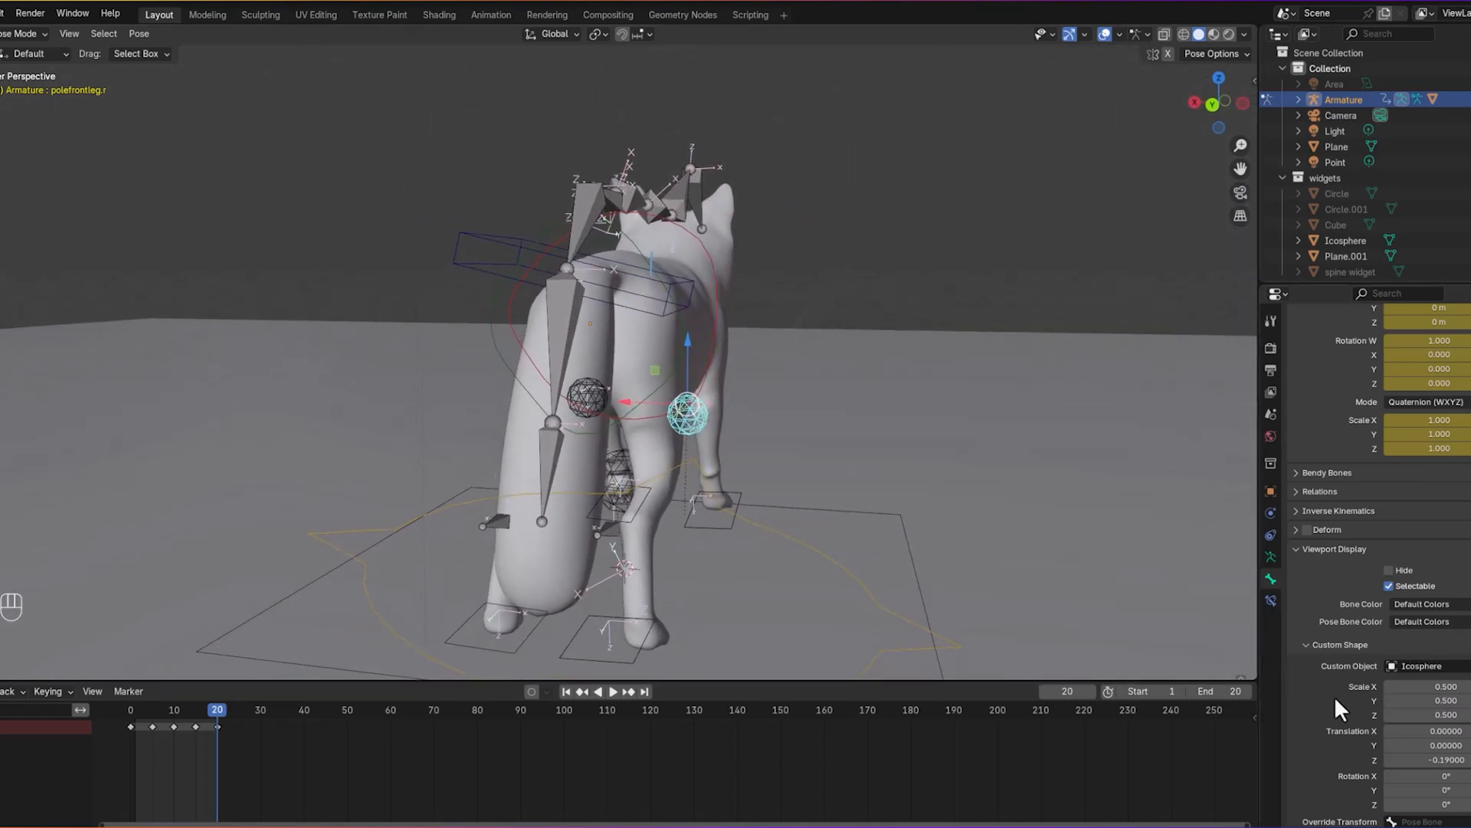
left_click_drag(1443, 732, 1460, 732)
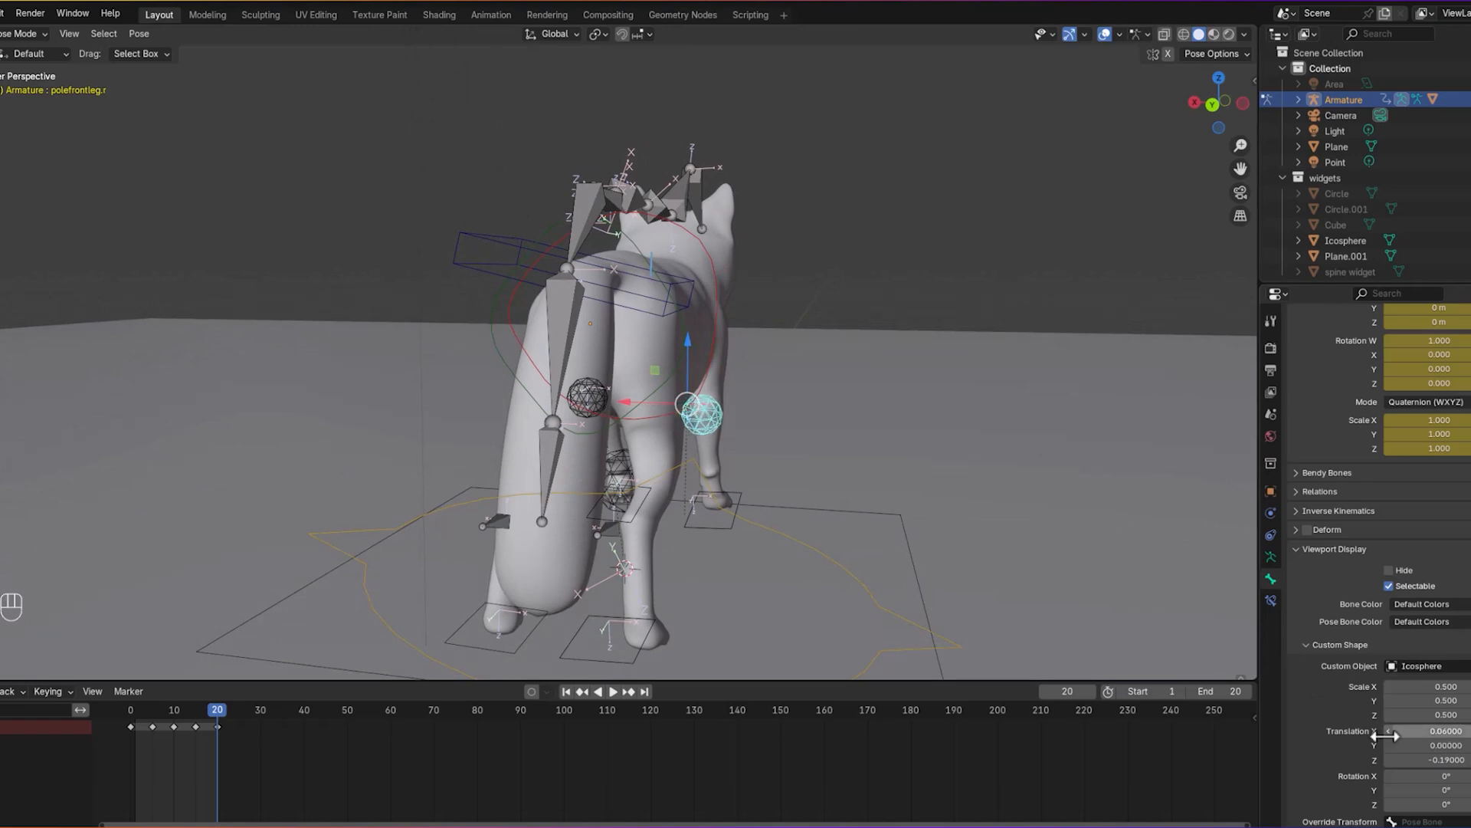
middle_click_drag(875, 518, 657, 542)
Step: Assign Icosphere as the custom shape of the back left leg's pole bone
left_click(506, 474)
middle_click_drag(684, 483, 873, 476)
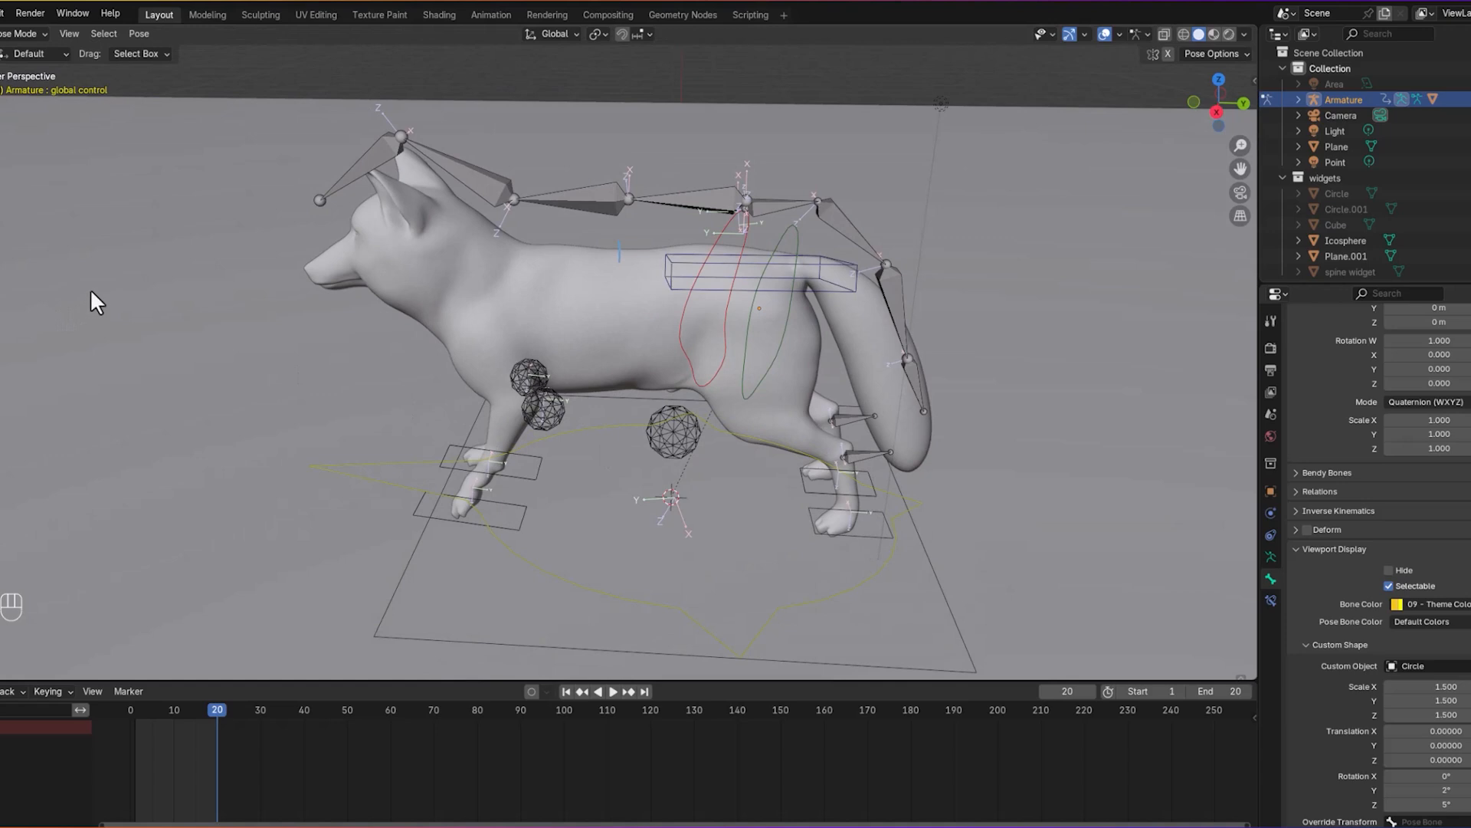
middle_click_drag(372, 442, 502, 481)
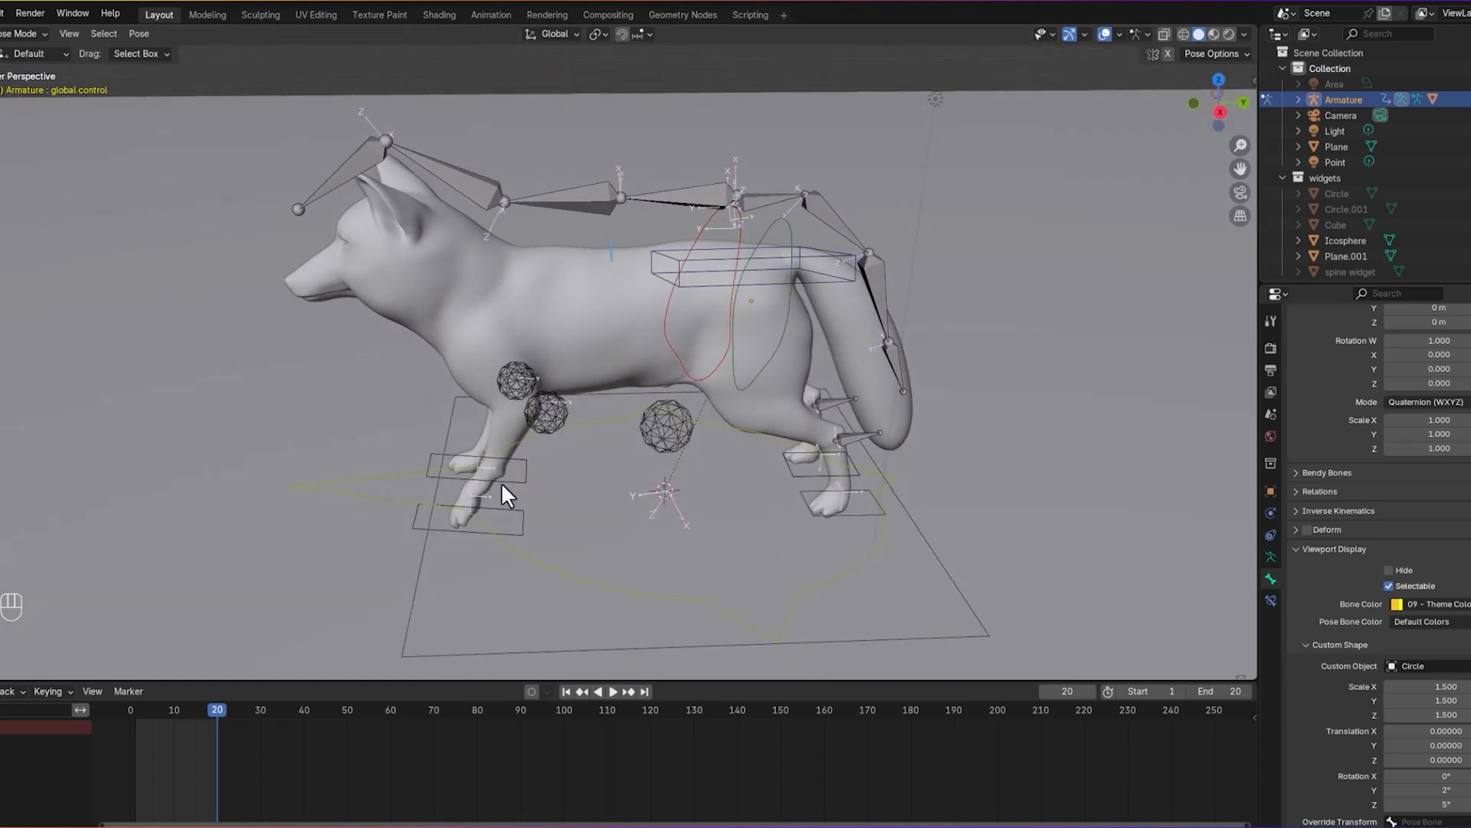
middle_click_drag(714, 485, 706, 485)
left_click(867, 453)
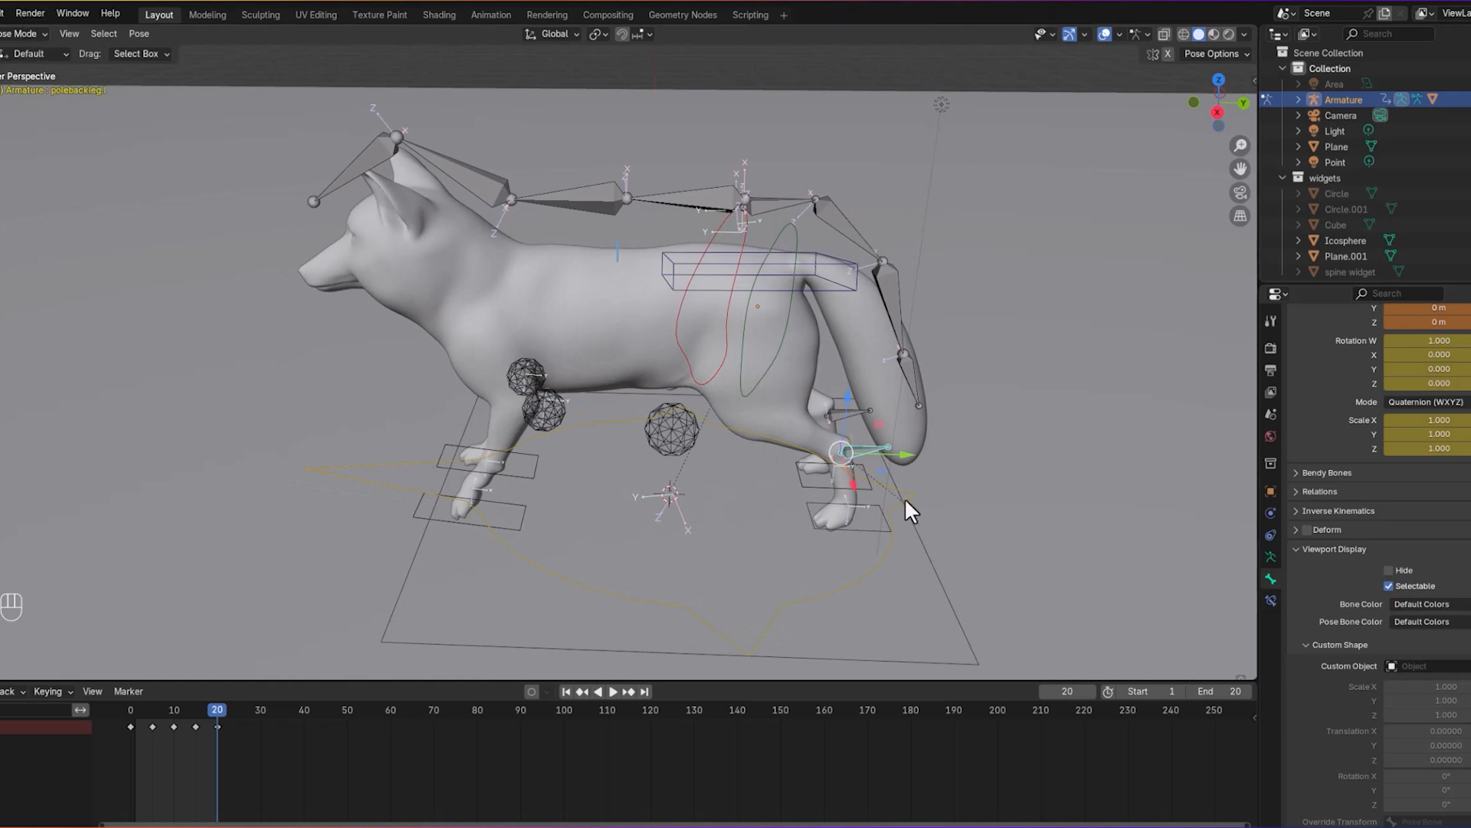
left_click(1468, 664)
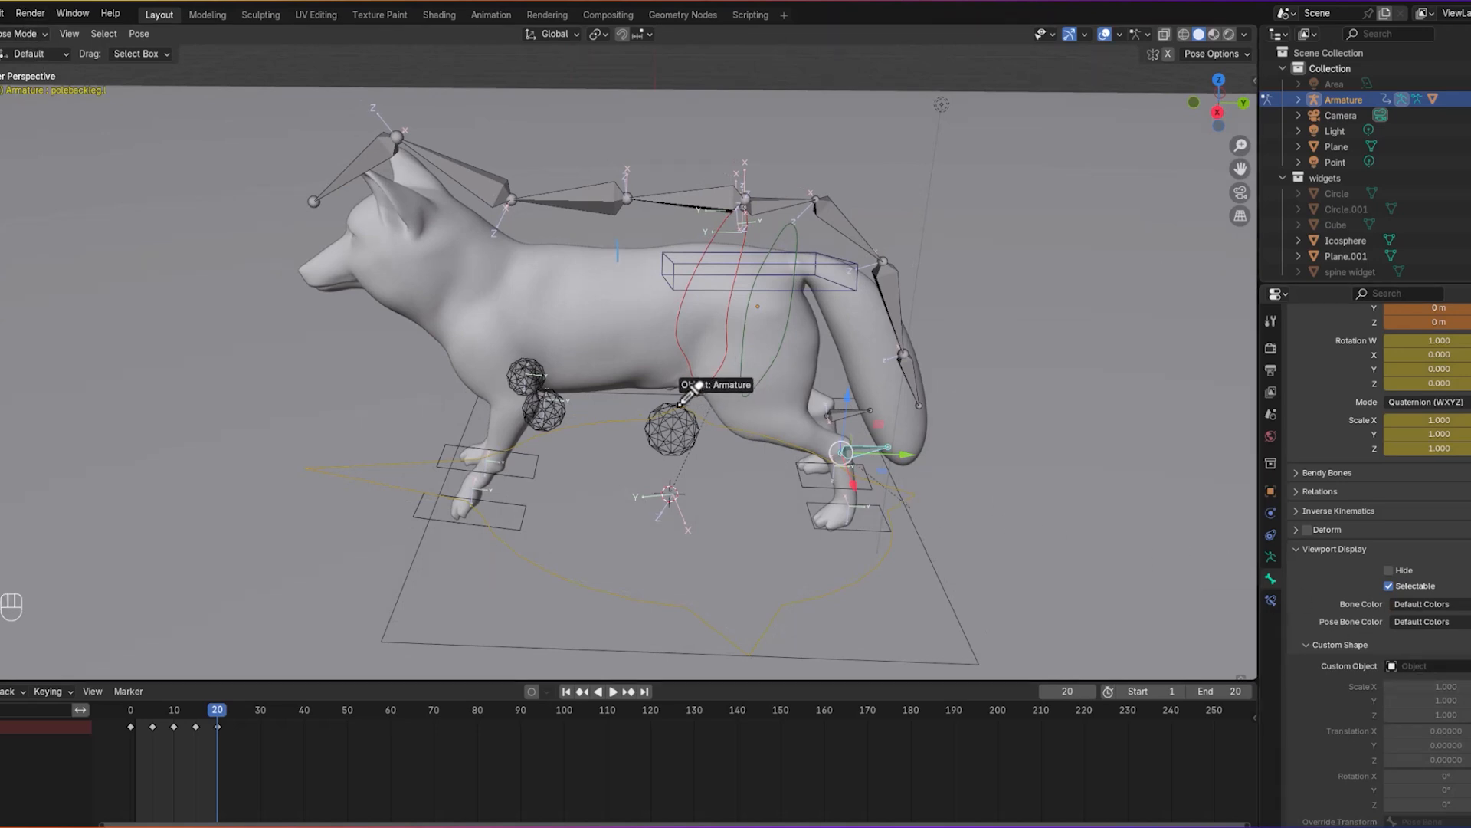
left_click(672, 424)
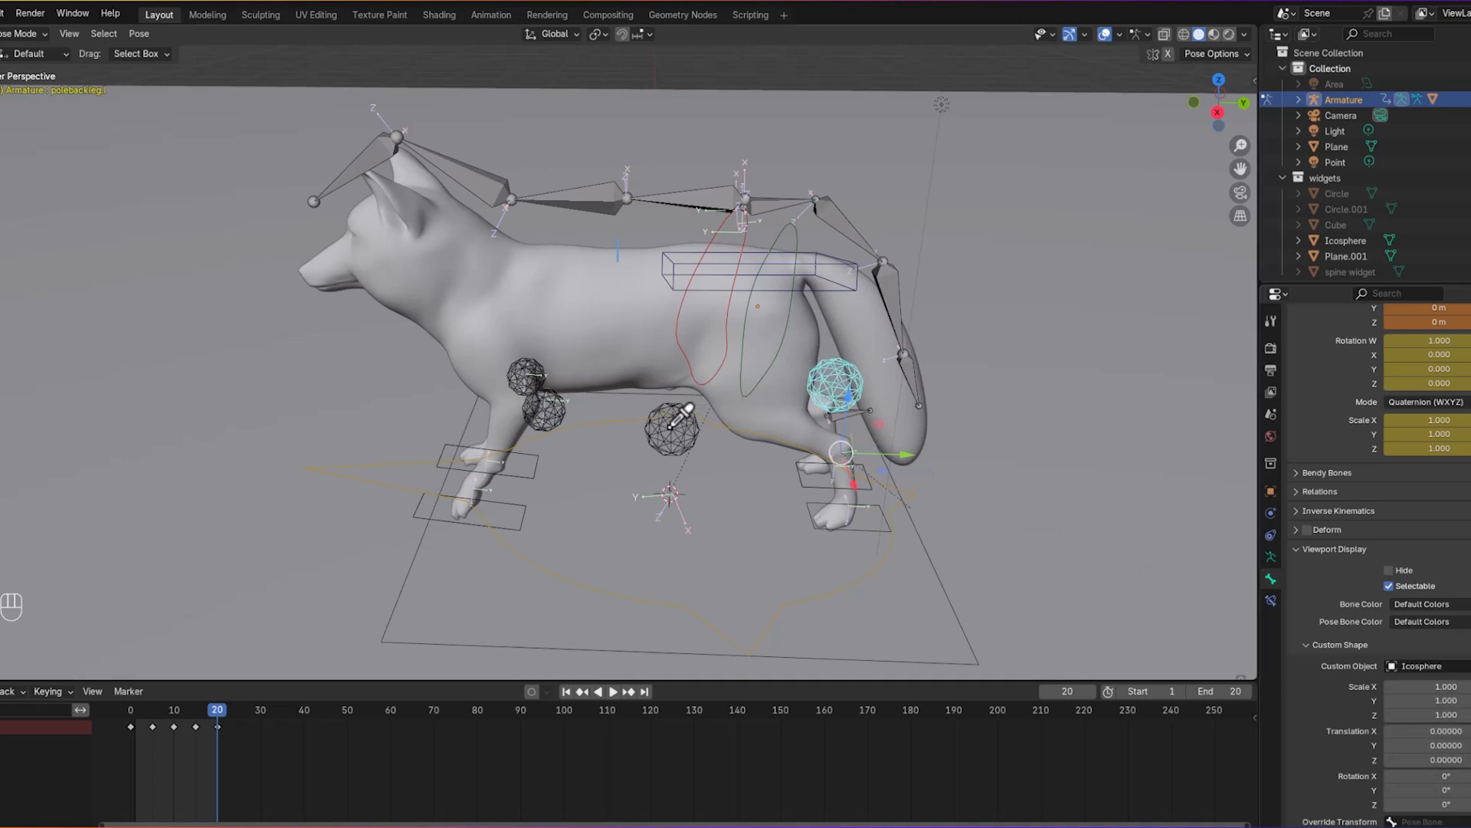
Step: Set the back left pole widget's custom shape Z translation to -0.19
left_click(1436, 761)
type("-0.19")
key("Return")
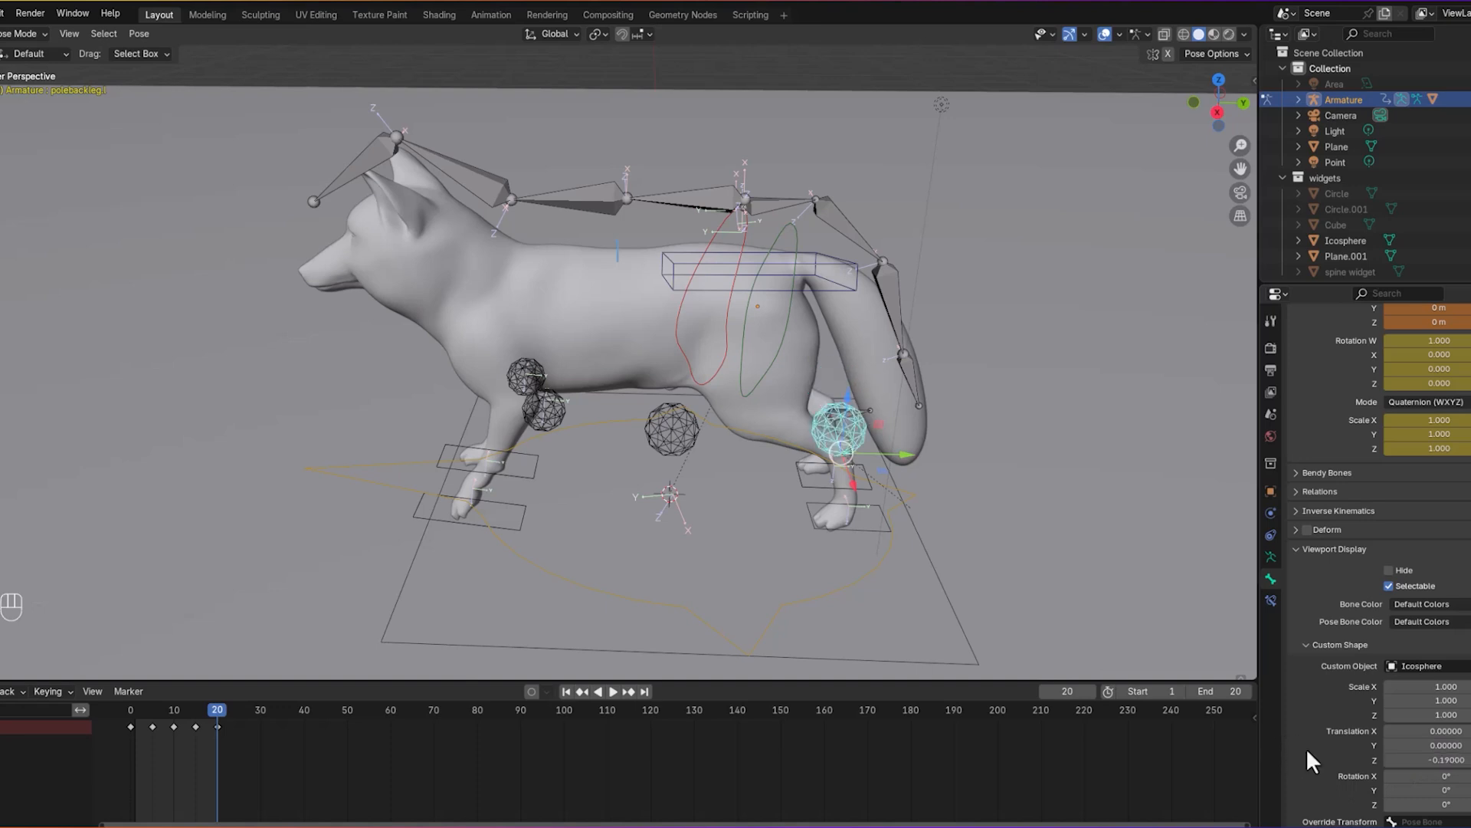
Step: Set the back left pole widget's custom shape scale to 0.5 on X, Y and Z
left_click(1440, 689)
type("0")
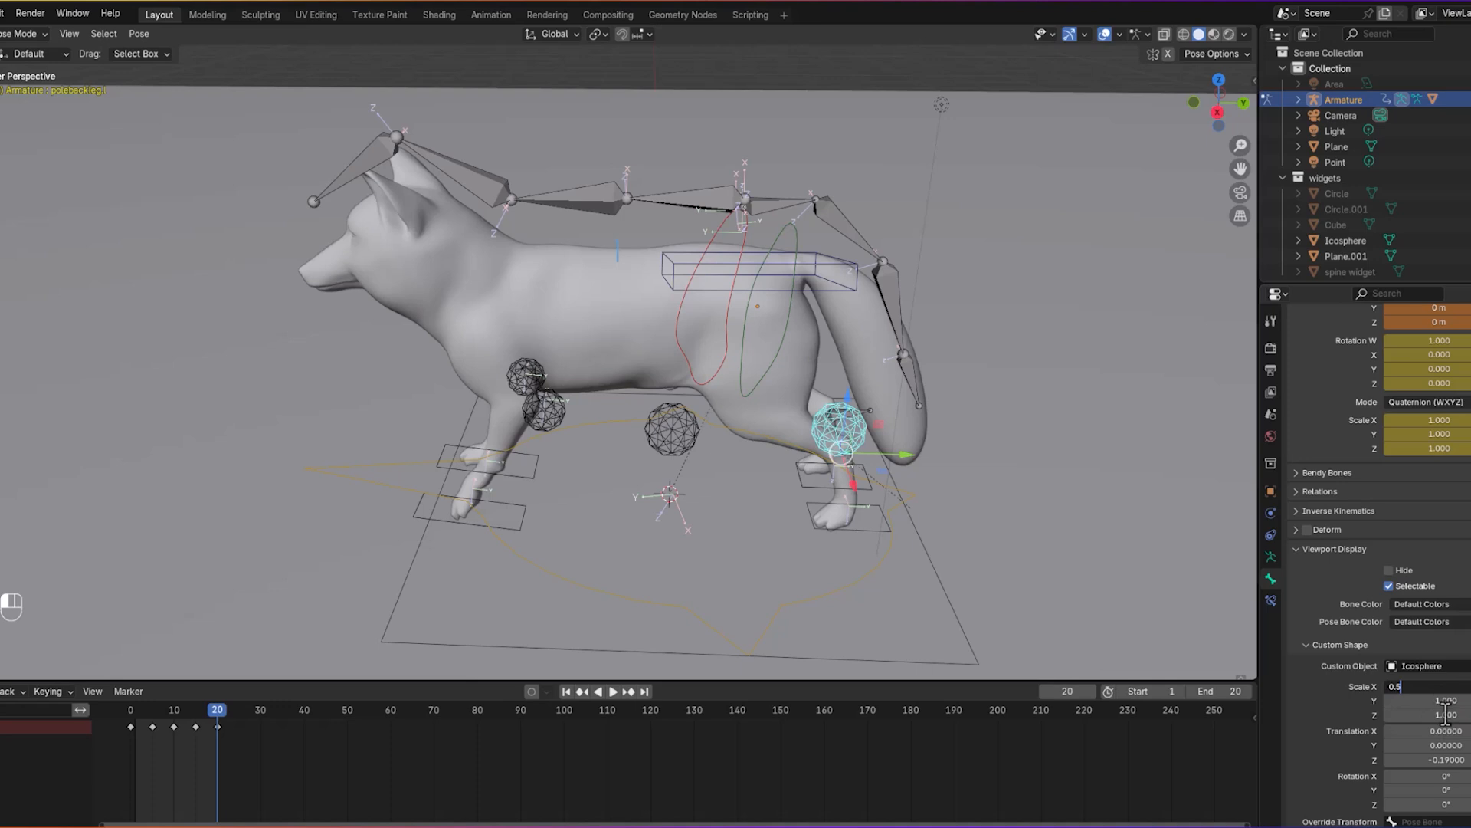
type(".5")
key("Return")
left_click(1446, 713)
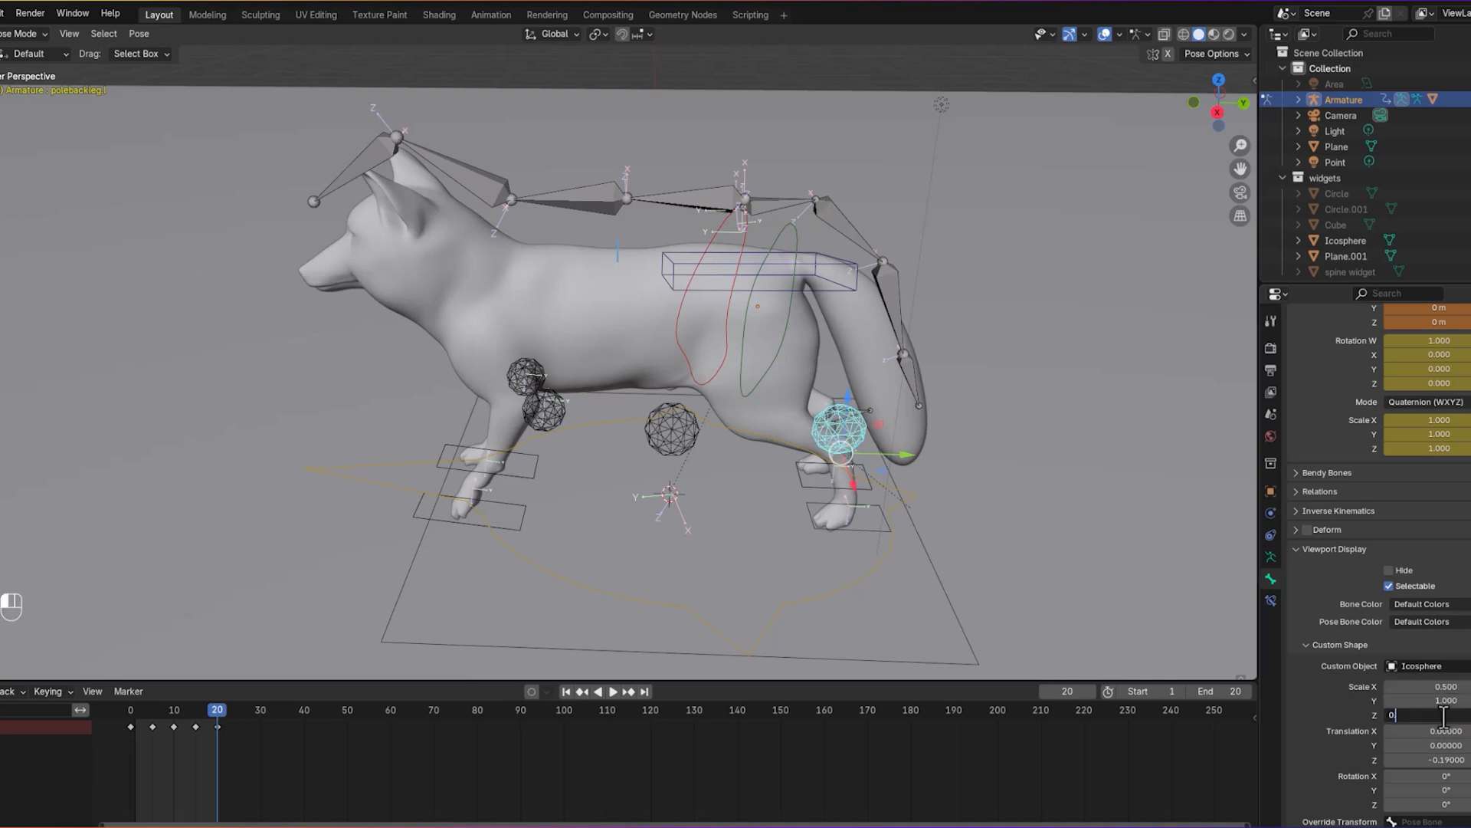
type("0.5")
key("Return")
left_click(1442, 700)
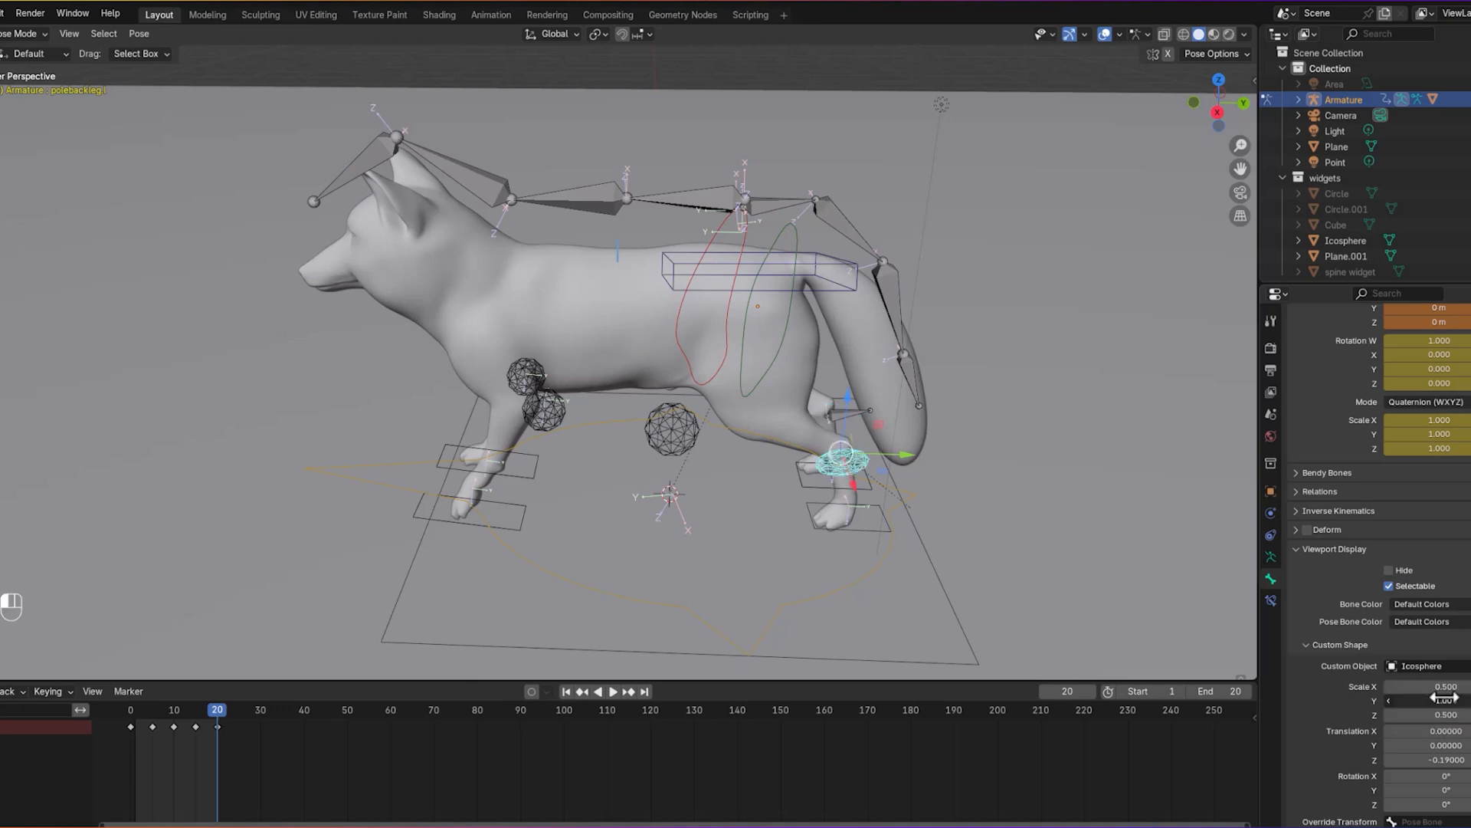
type("0.5")
key("Return")
mouse_move(1033, 567)
middle_mouse_down()
mouse_move(972, 555)
mouse_move(995, 567)
mouse_move(1024, 551)
middle_mouse_up()
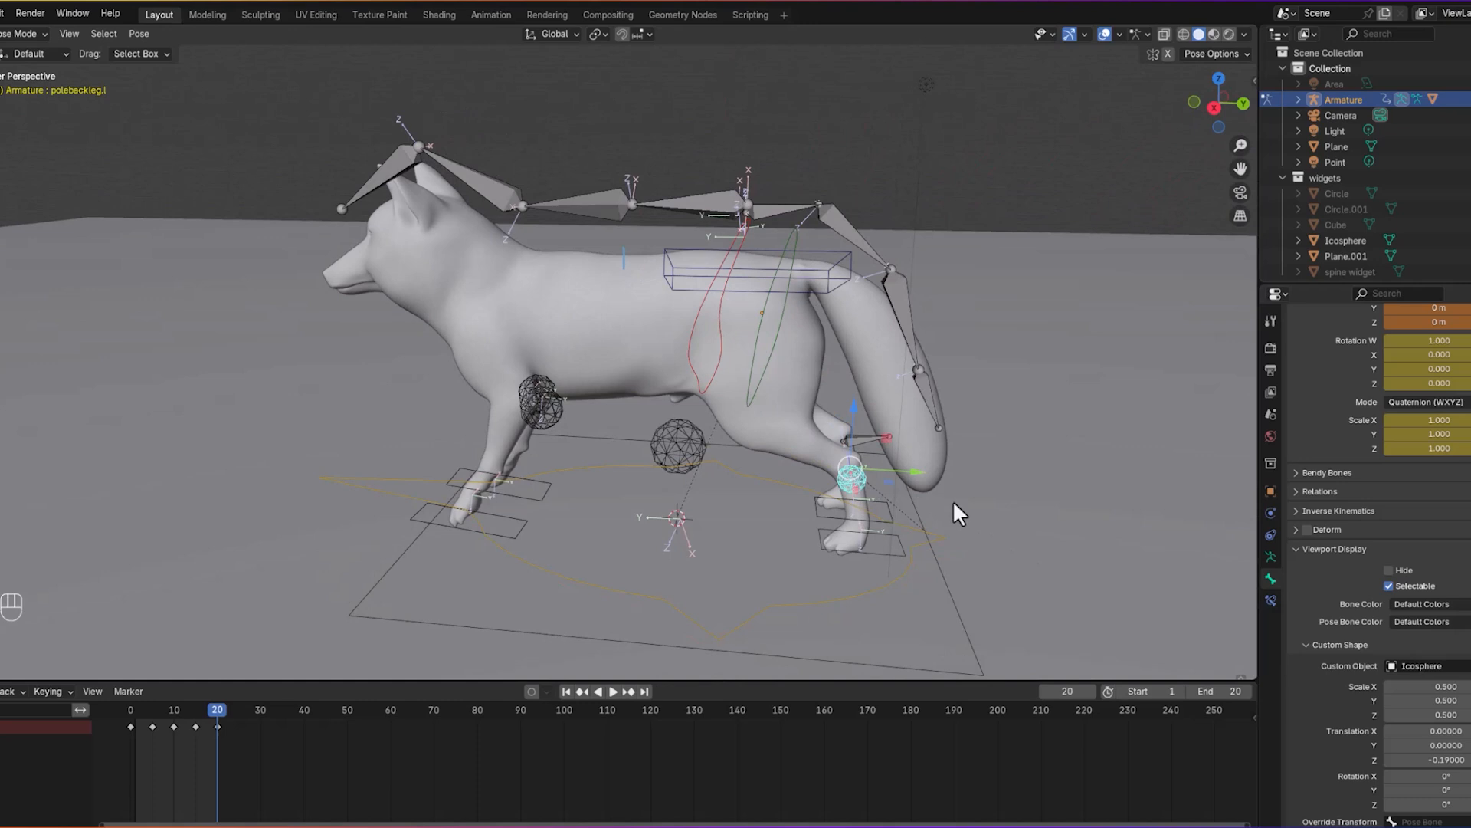
Step: Assign Icosphere as the back right leg's pole bone custom shape and set its Z translation to -0.19
left_click(870, 438)
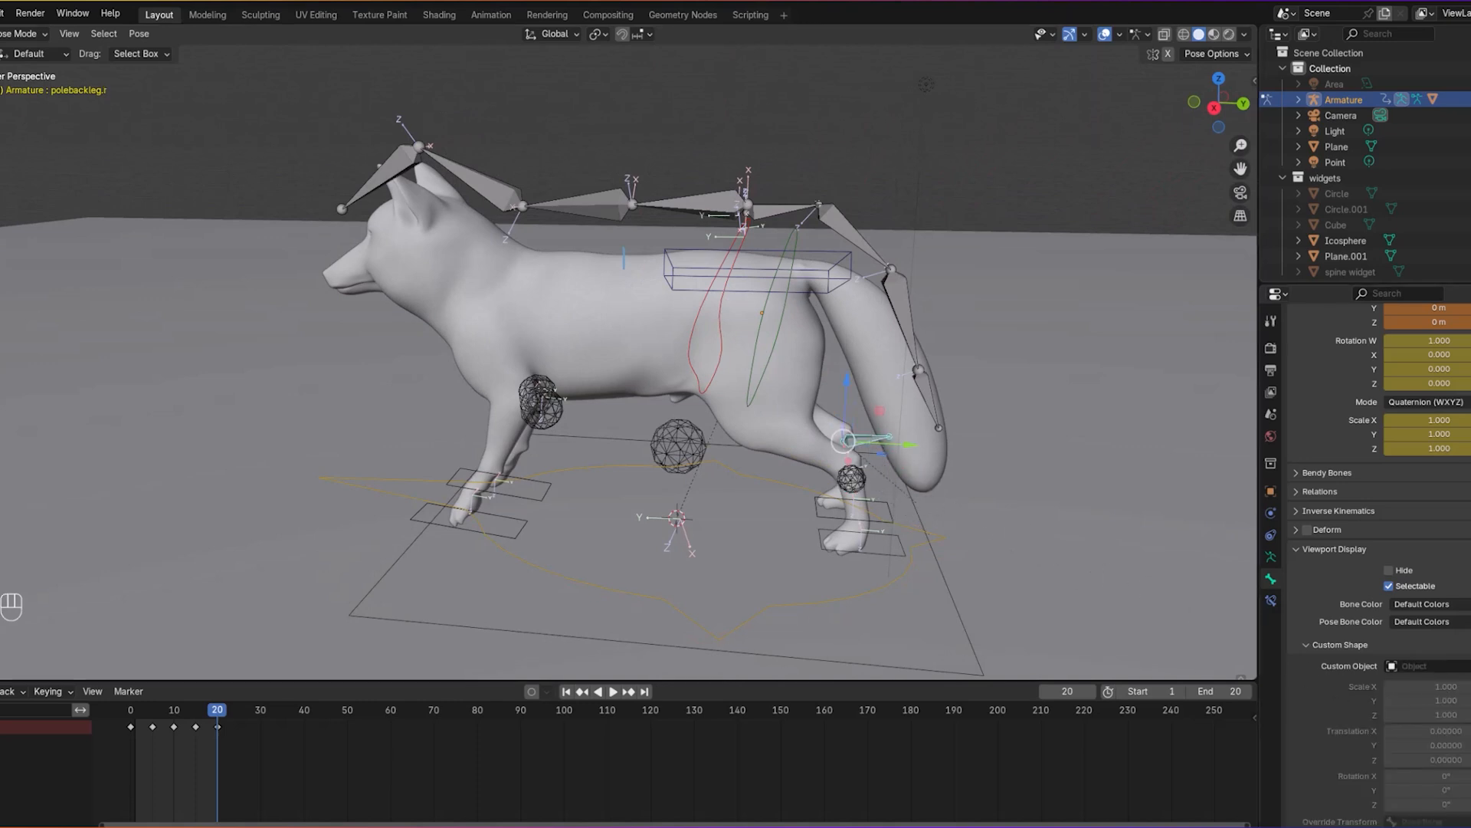
left_click(1427, 666)
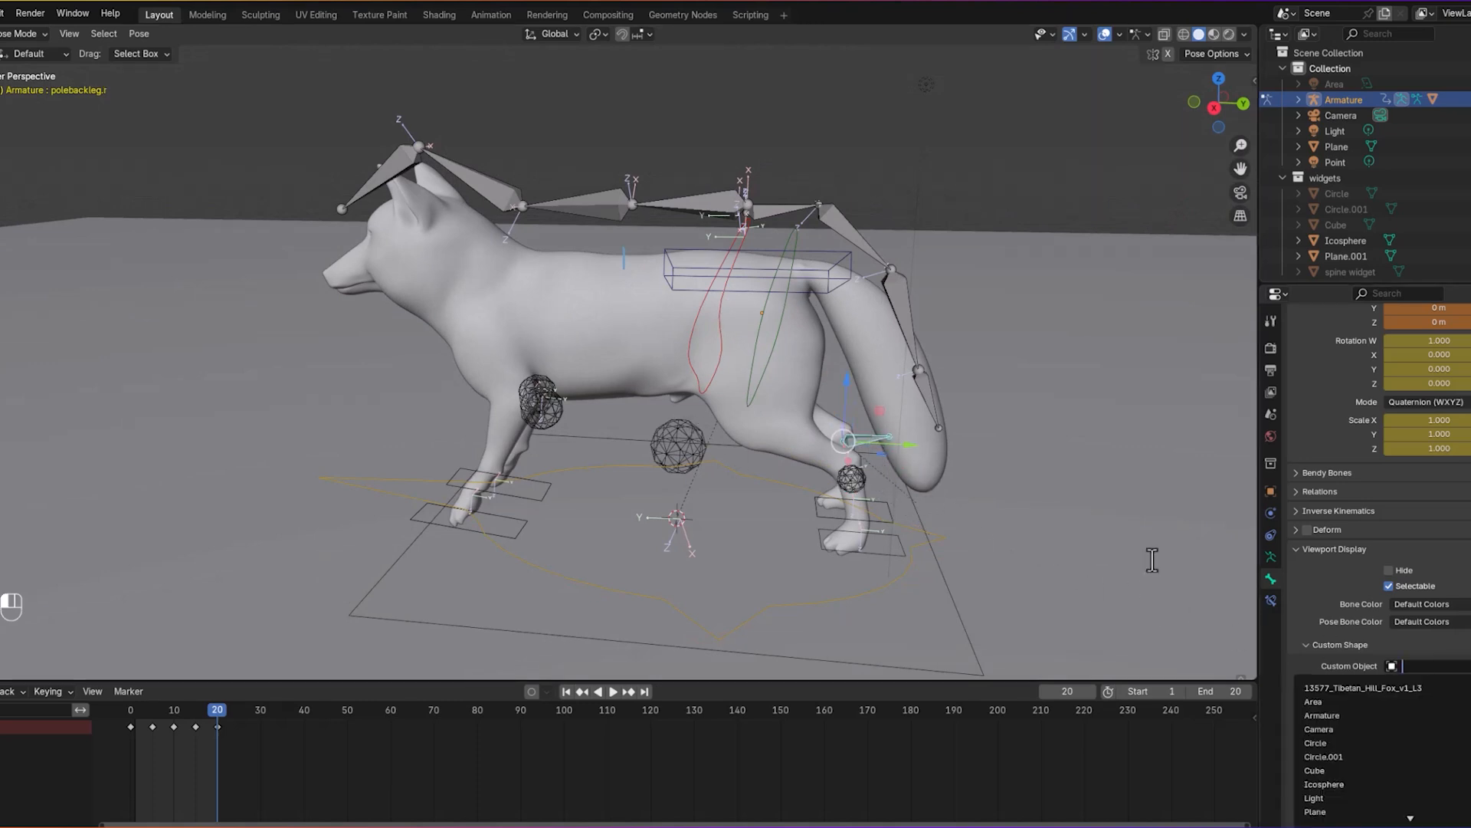
left_click(1468, 666)
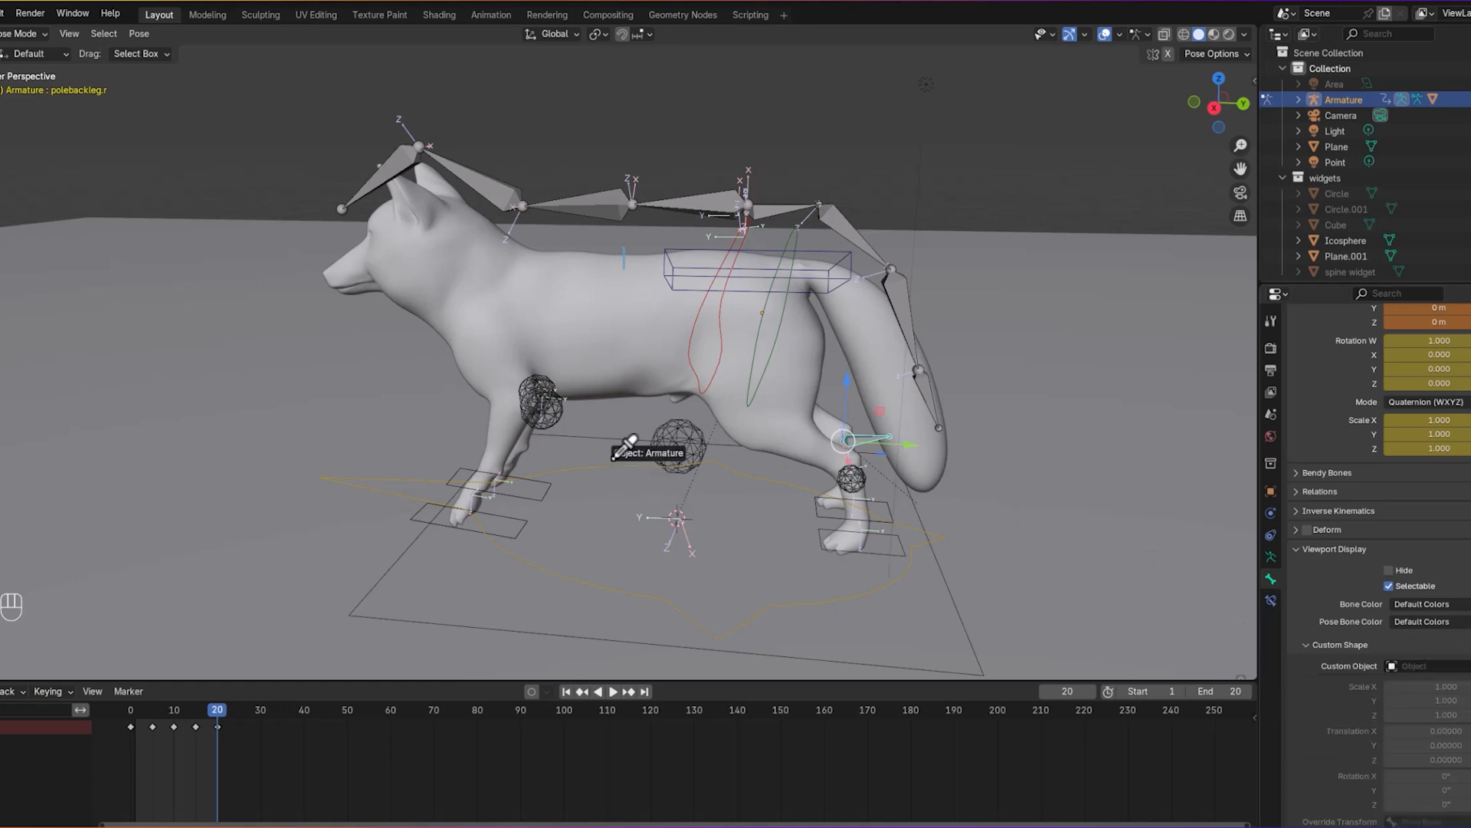
left_click(665, 439)
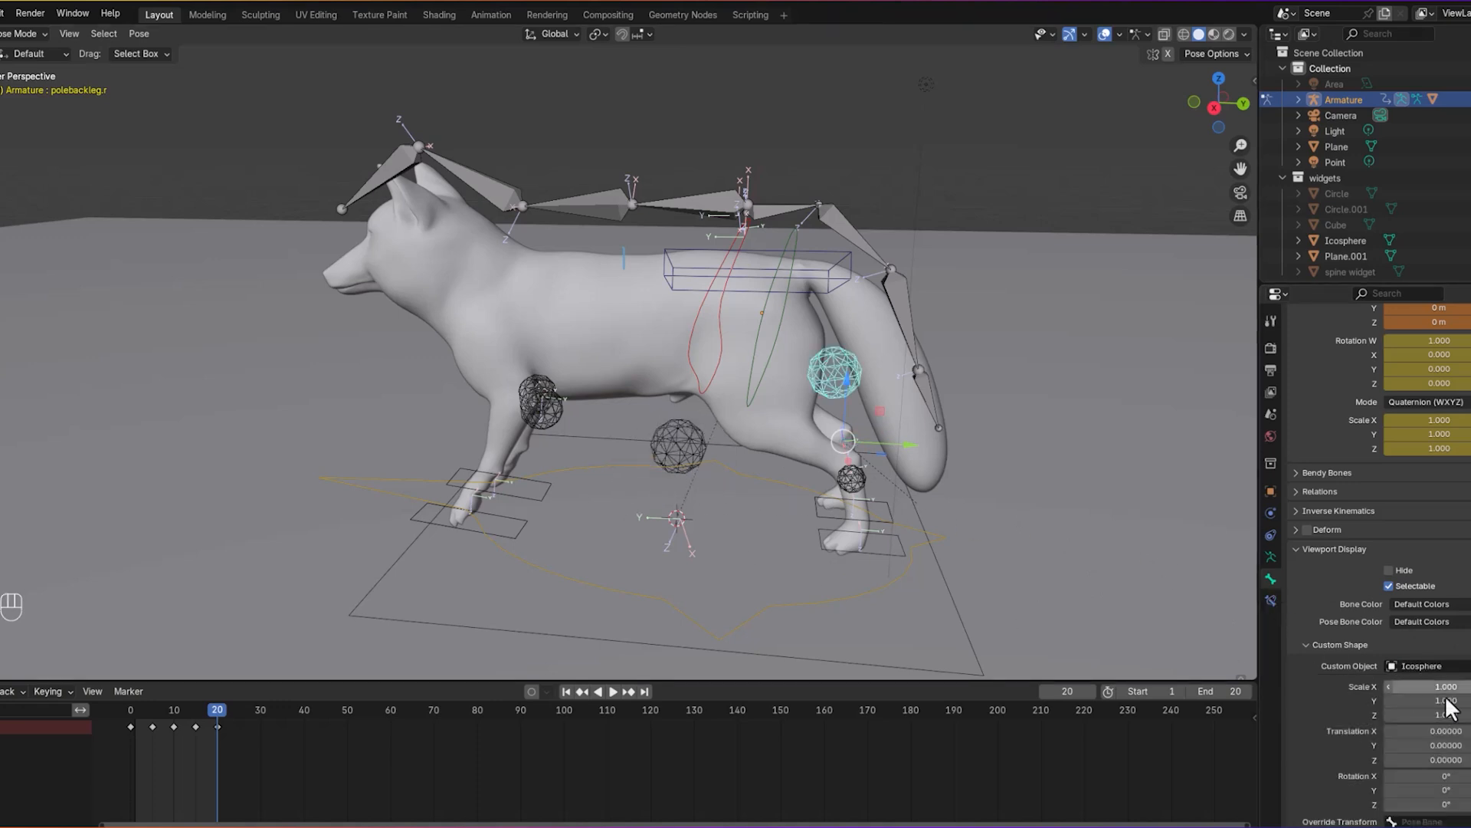
left_click(1438, 758)
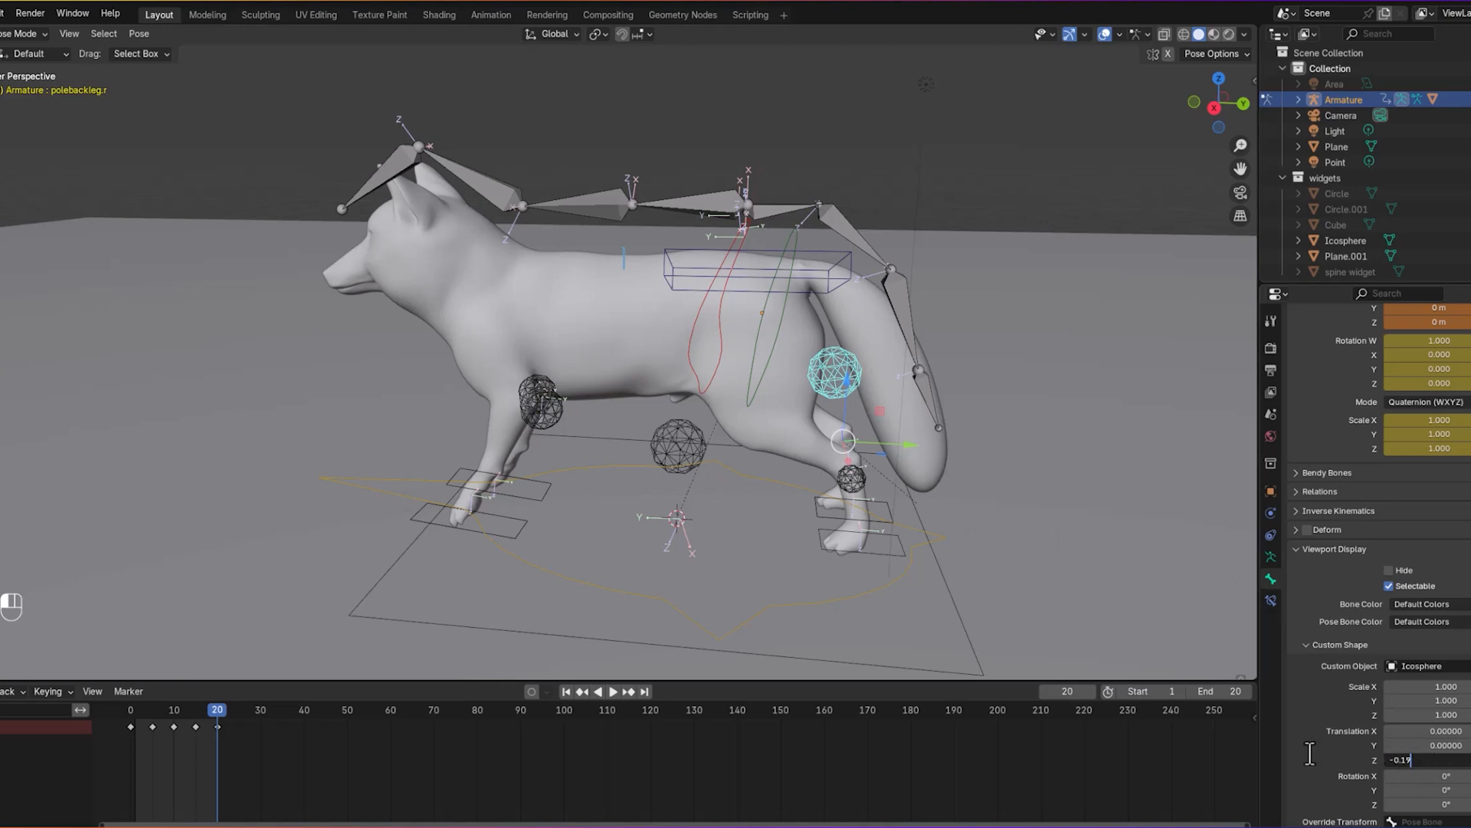
key("Return")
Step: Set the back right pole widget's custom shape scale to 0.5 on X, Y and Z
left_click(1430, 686)
type("0")
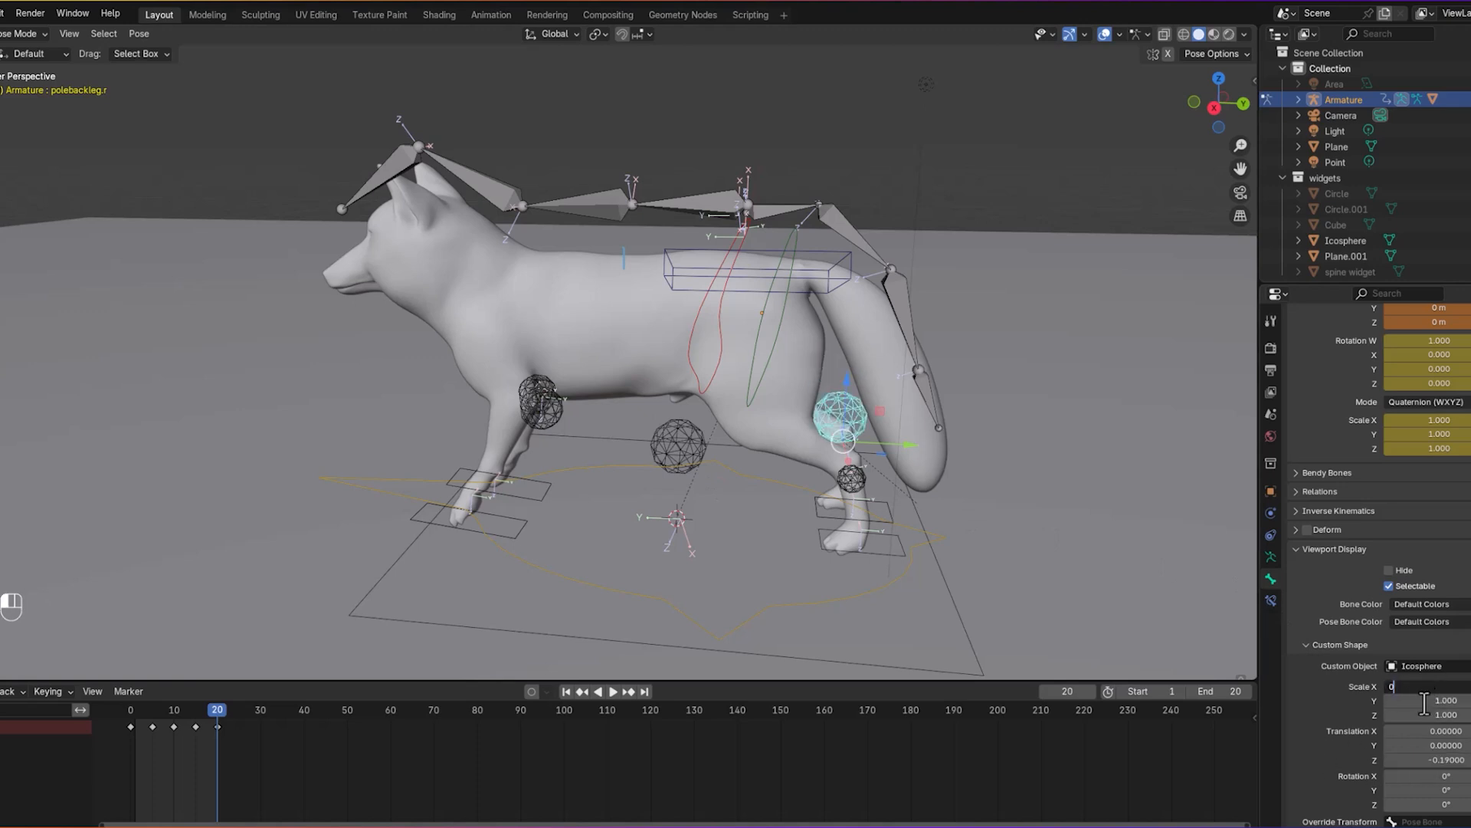
type(".5")
key("Tab")
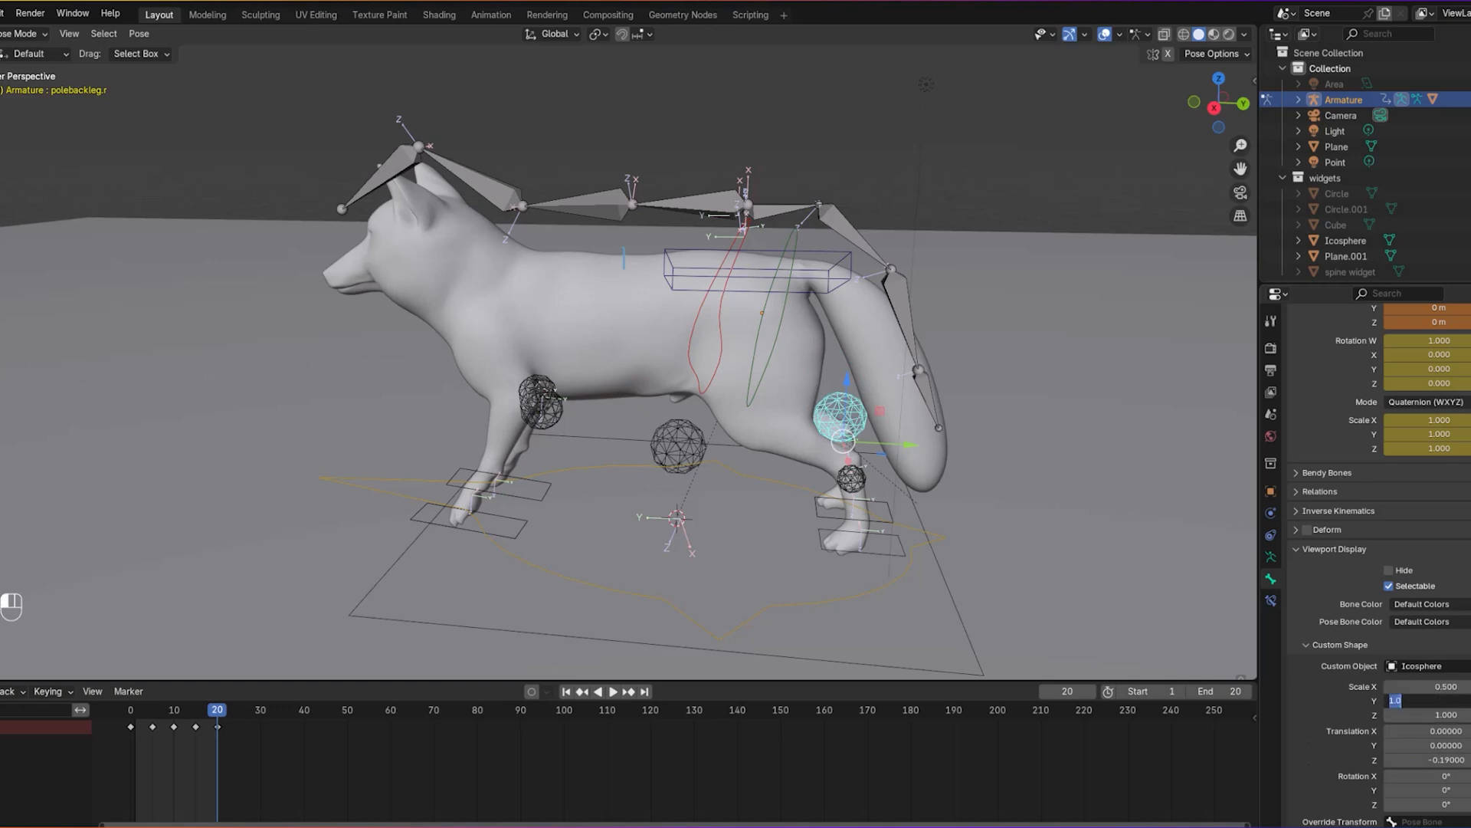
type("0.5")
key("Tab")
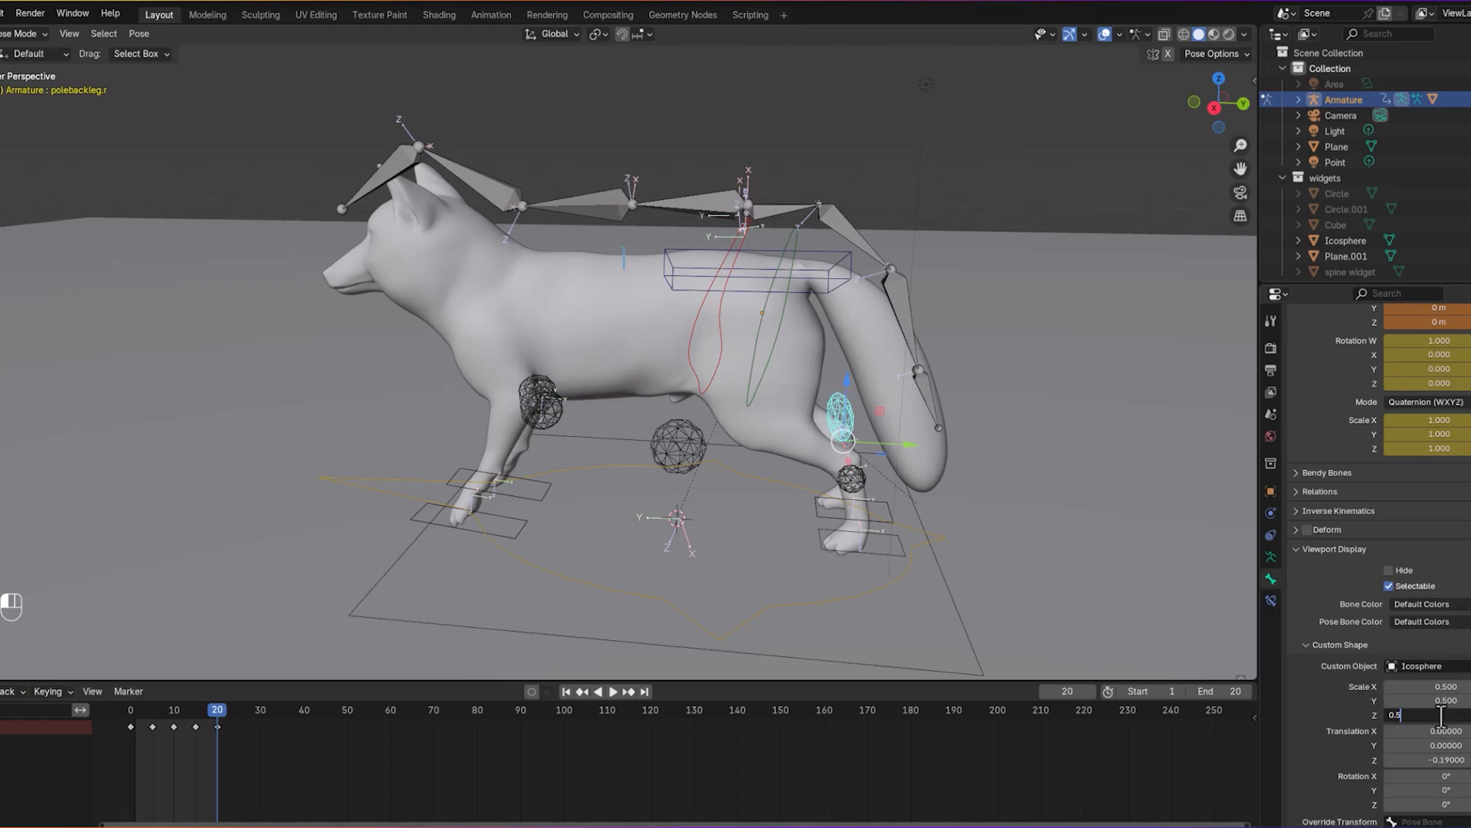
key("Return")
Step: Adjust the back right pole widget's custom shape translation to shift it outward in line with the right hind leg
middle_click_drag(1036, 545, 804, 552)
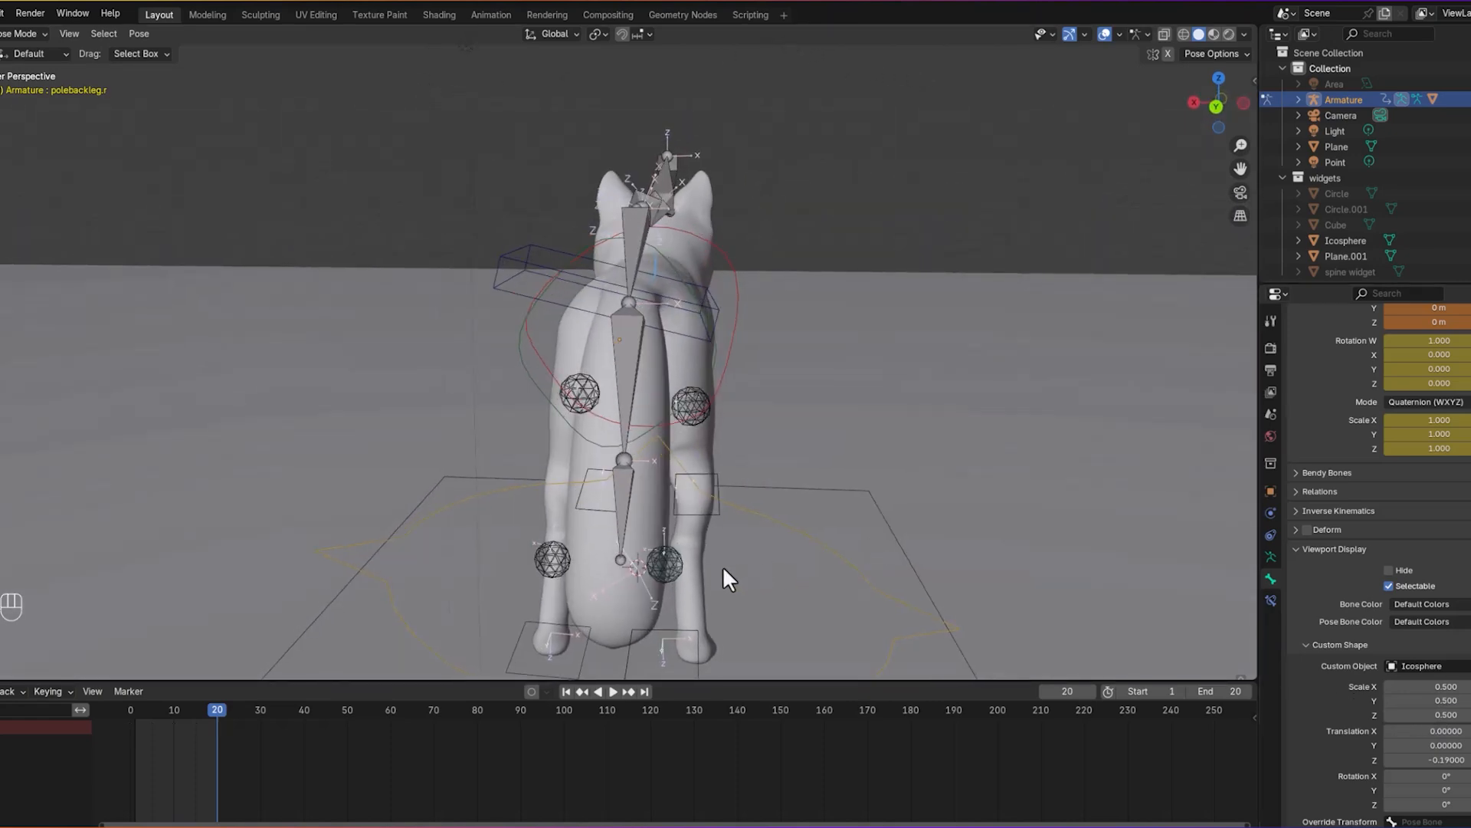
left_click(667, 565)
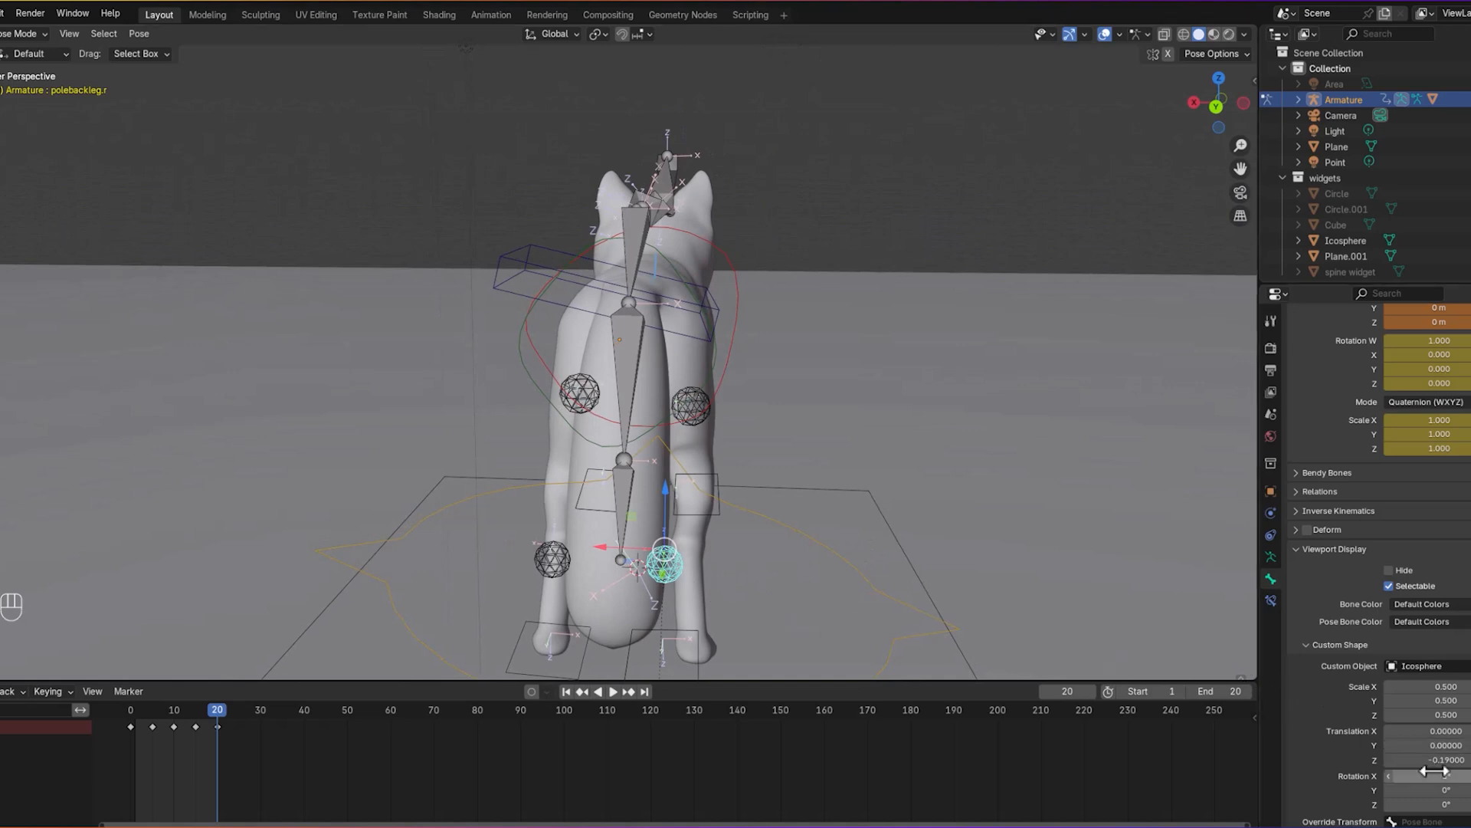
mouse_move(1433, 731)
left_mouse_down()
mouse_move(1418, 731)
mouse_move(1464, 731)
mouse_move(1439, 743)
left_mouse_up()
Step: Set the back left pole widget's custom shape translation to X -0.19, Y -0.11 and Z -0.2
left_click(547, 572)
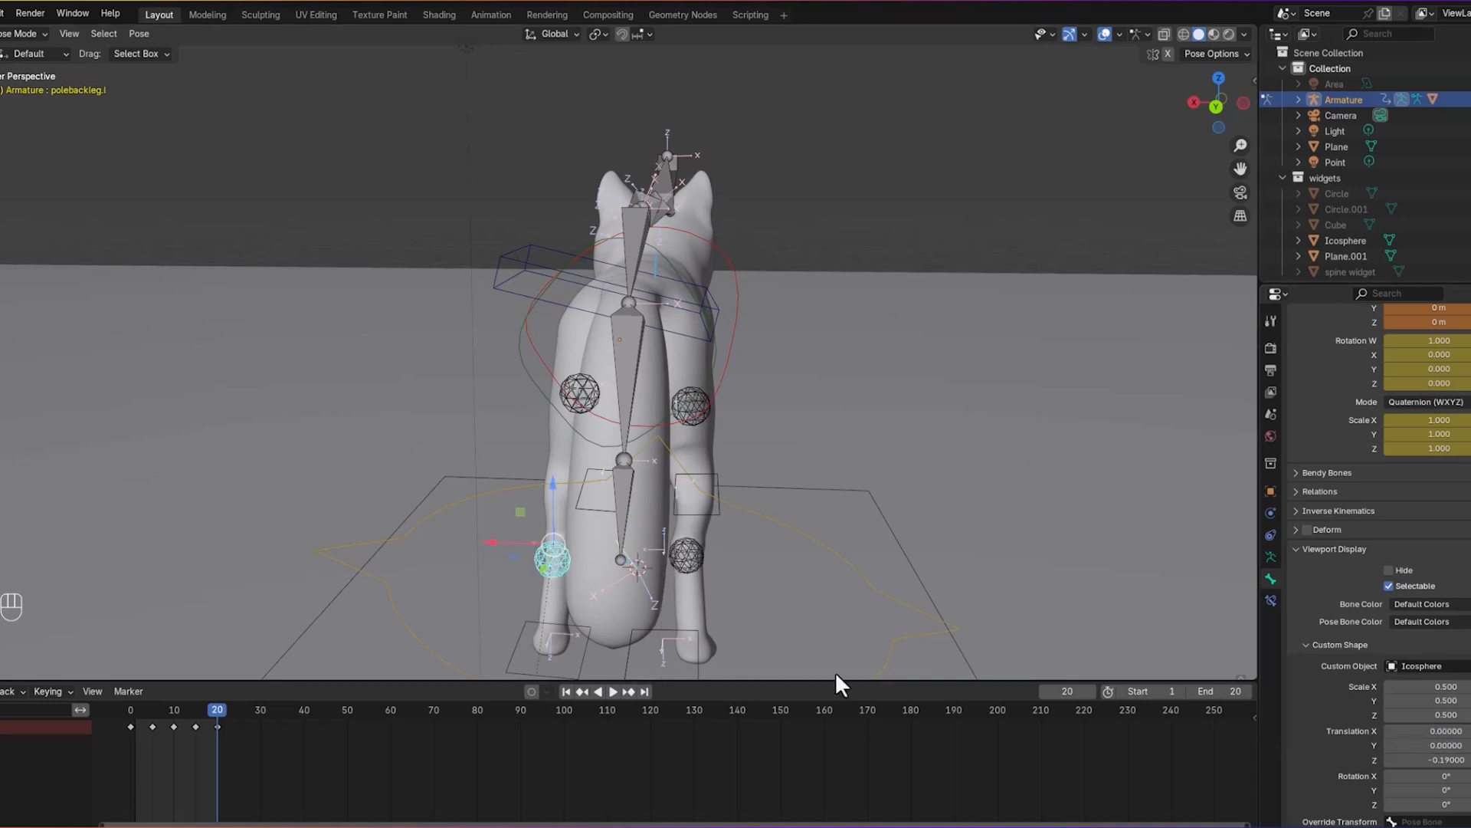
left_click_drag(1434, 734, 1412, 745)
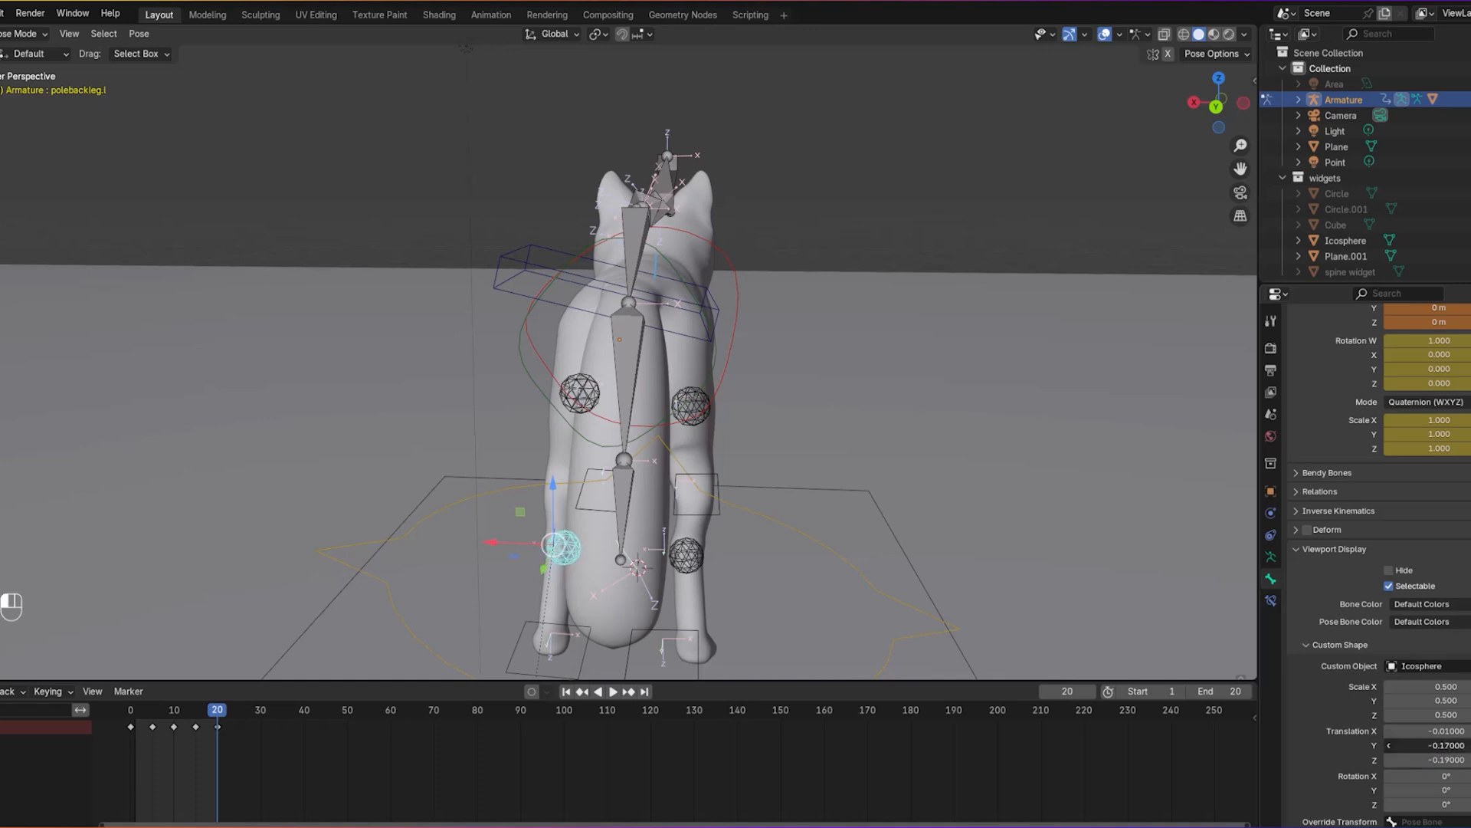
left_click_drag(1429, 730, 1437, 730)
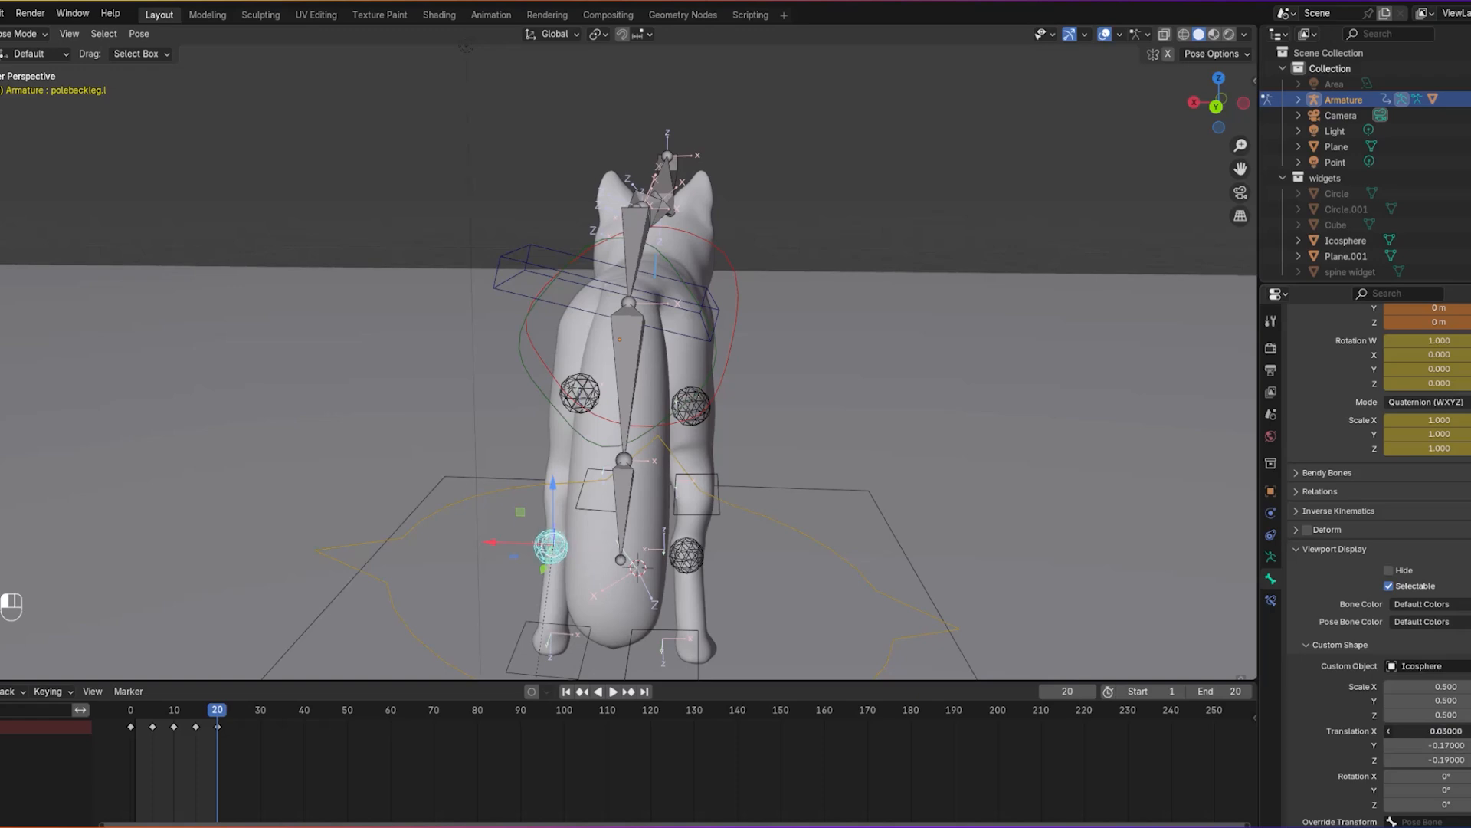
middle_click_drag(976, 475, 1123, 476)
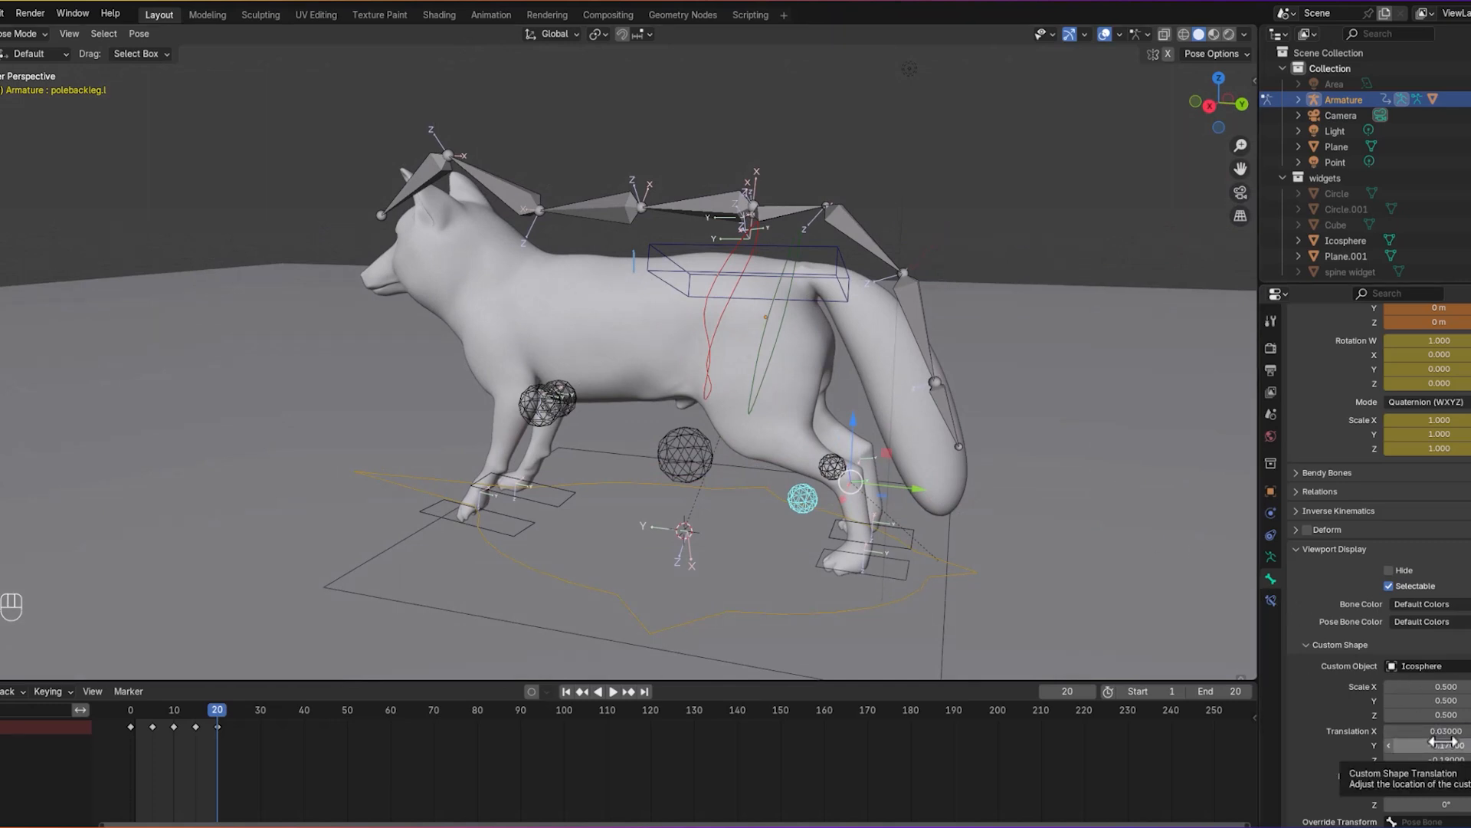
scroll(1074, 526, "up", 3)
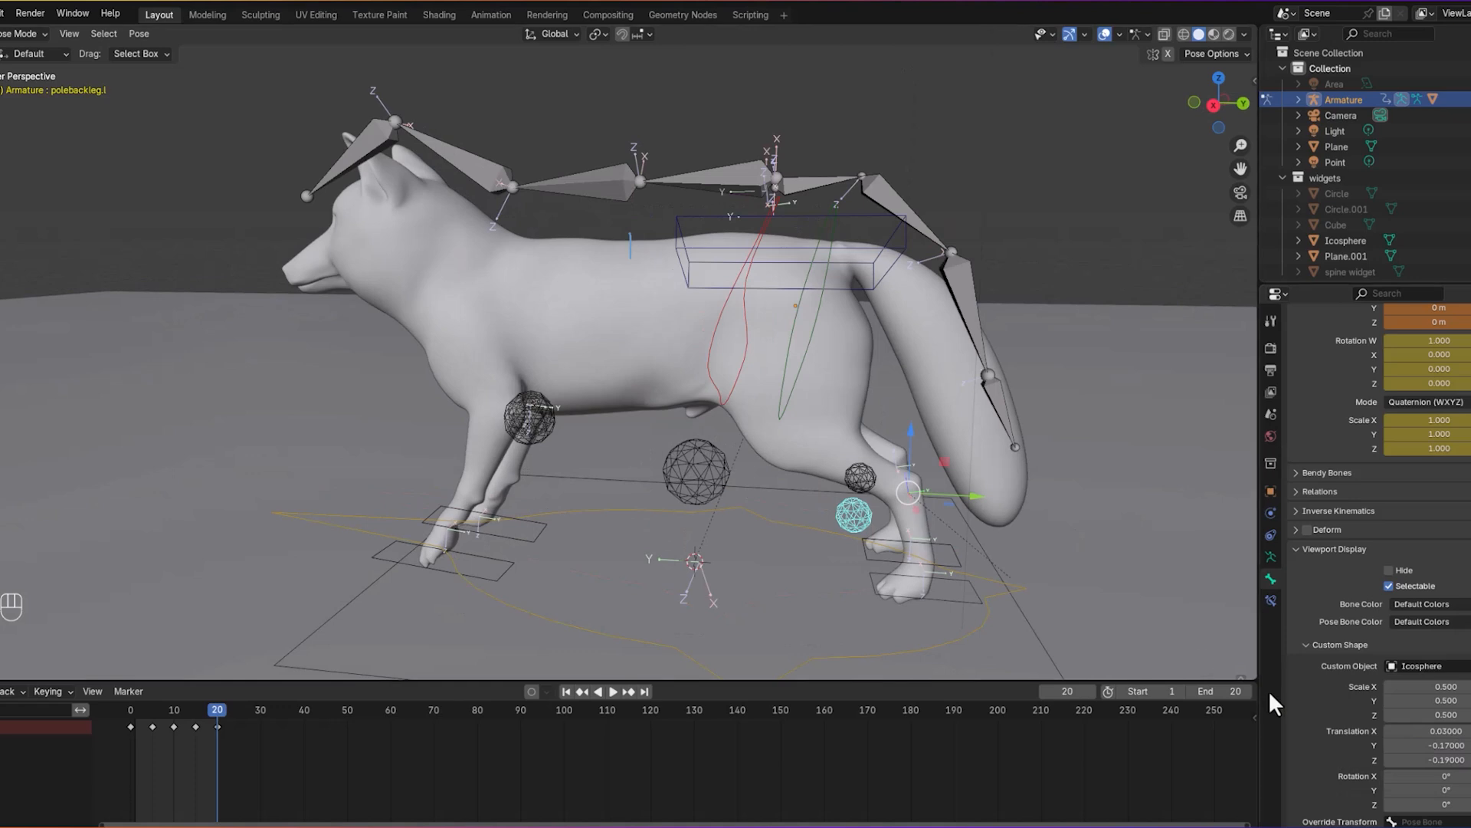
left_click(1437, 745)
left_click_drag(1437, 745, 1387, 732)
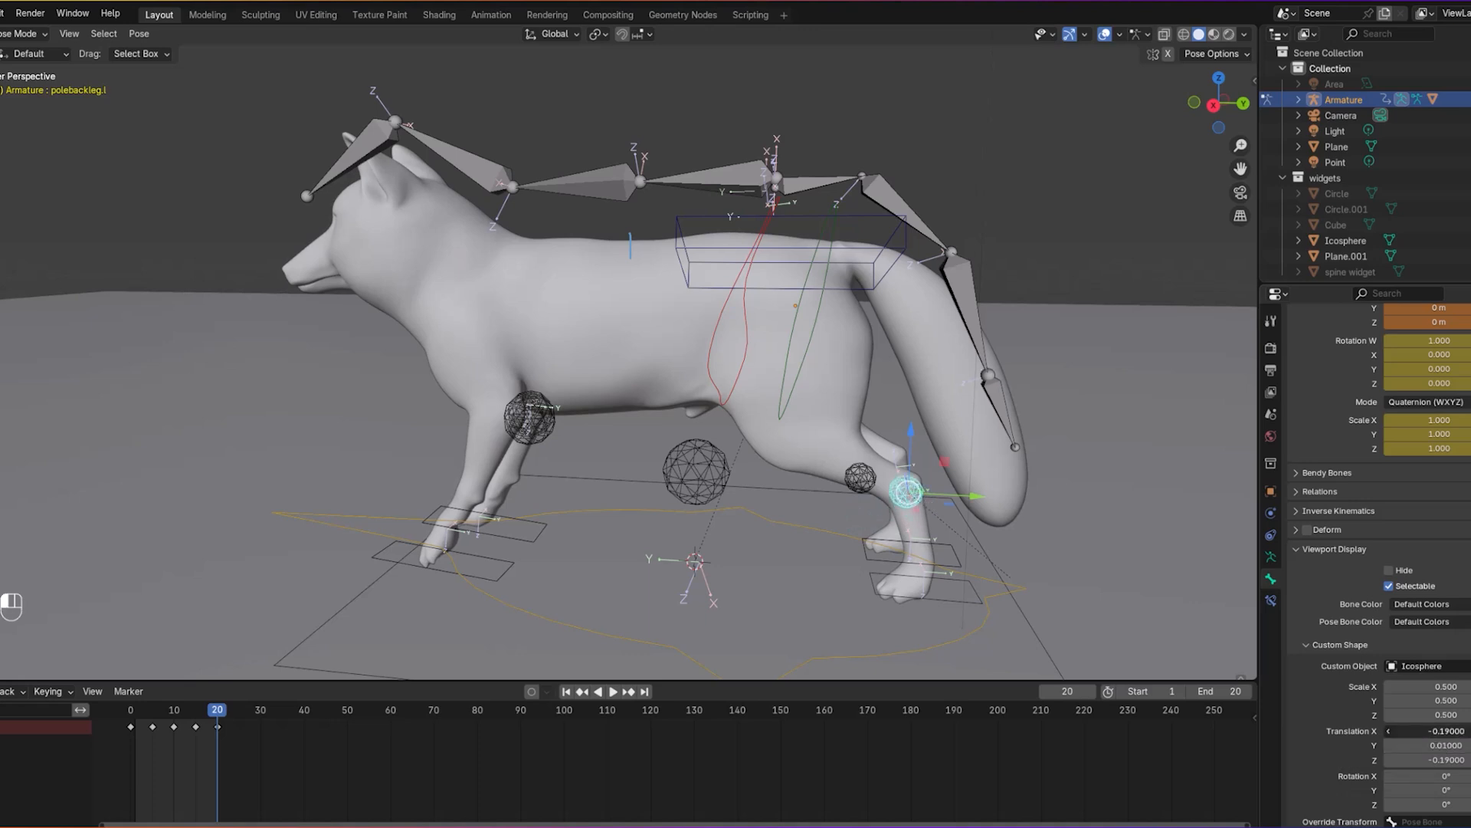
middle_click_drag(1186, 633, 1050, 568)
left_click_drag(1443, 761, 1427, 745)
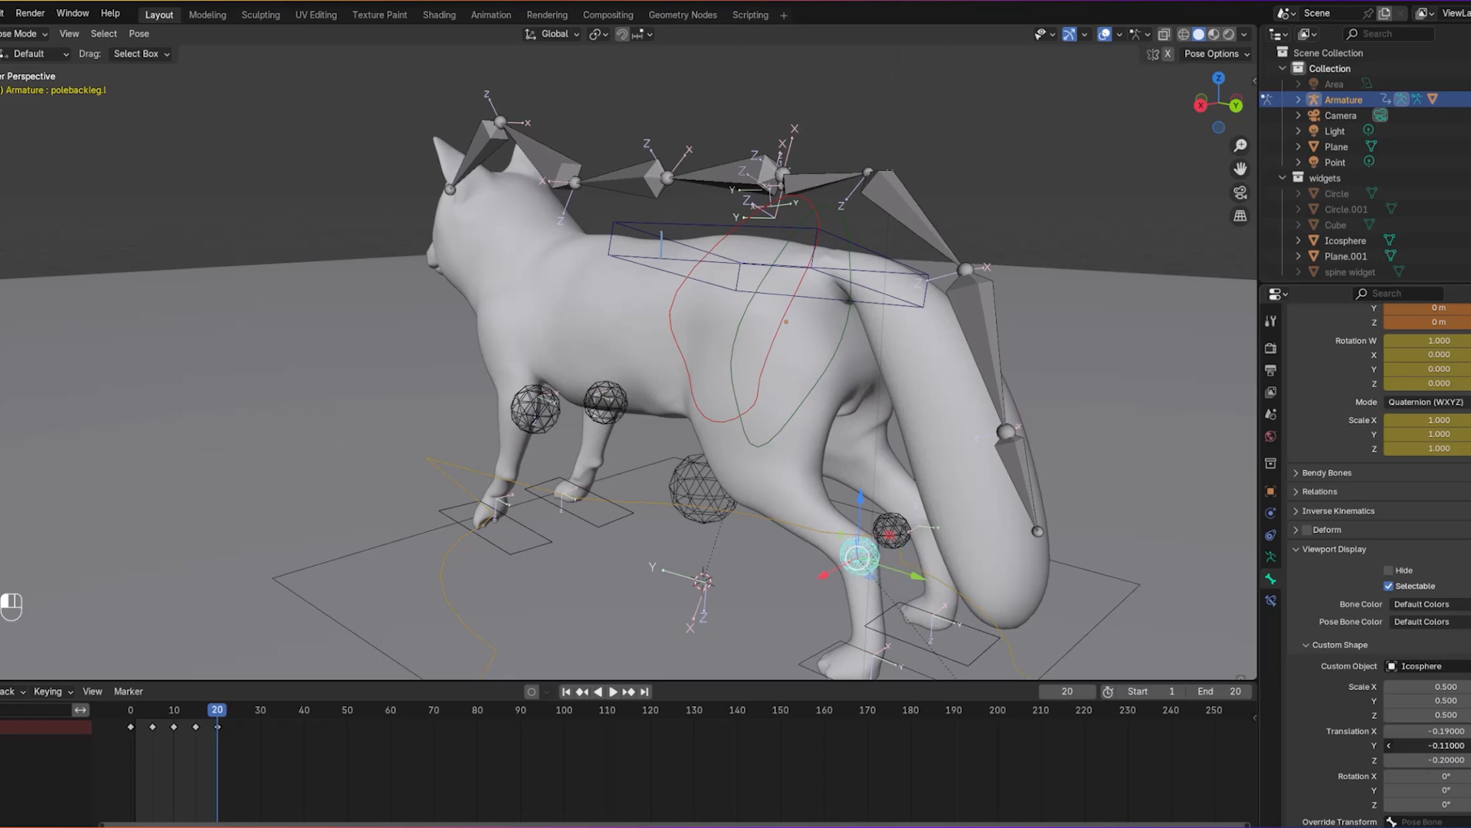
Step: Refine the back left pole widget's custom shape translation on X and set its Y value to -0.04
scroll(1092, 587, "down", 1)
middle_click_drag(1090, 587, 1105, 587)
mouse_move(1148, 591)
middle_mouse_down()
mouse_move(1125, 584)
mouse_move(1134, 577)
middle_mouse_up()
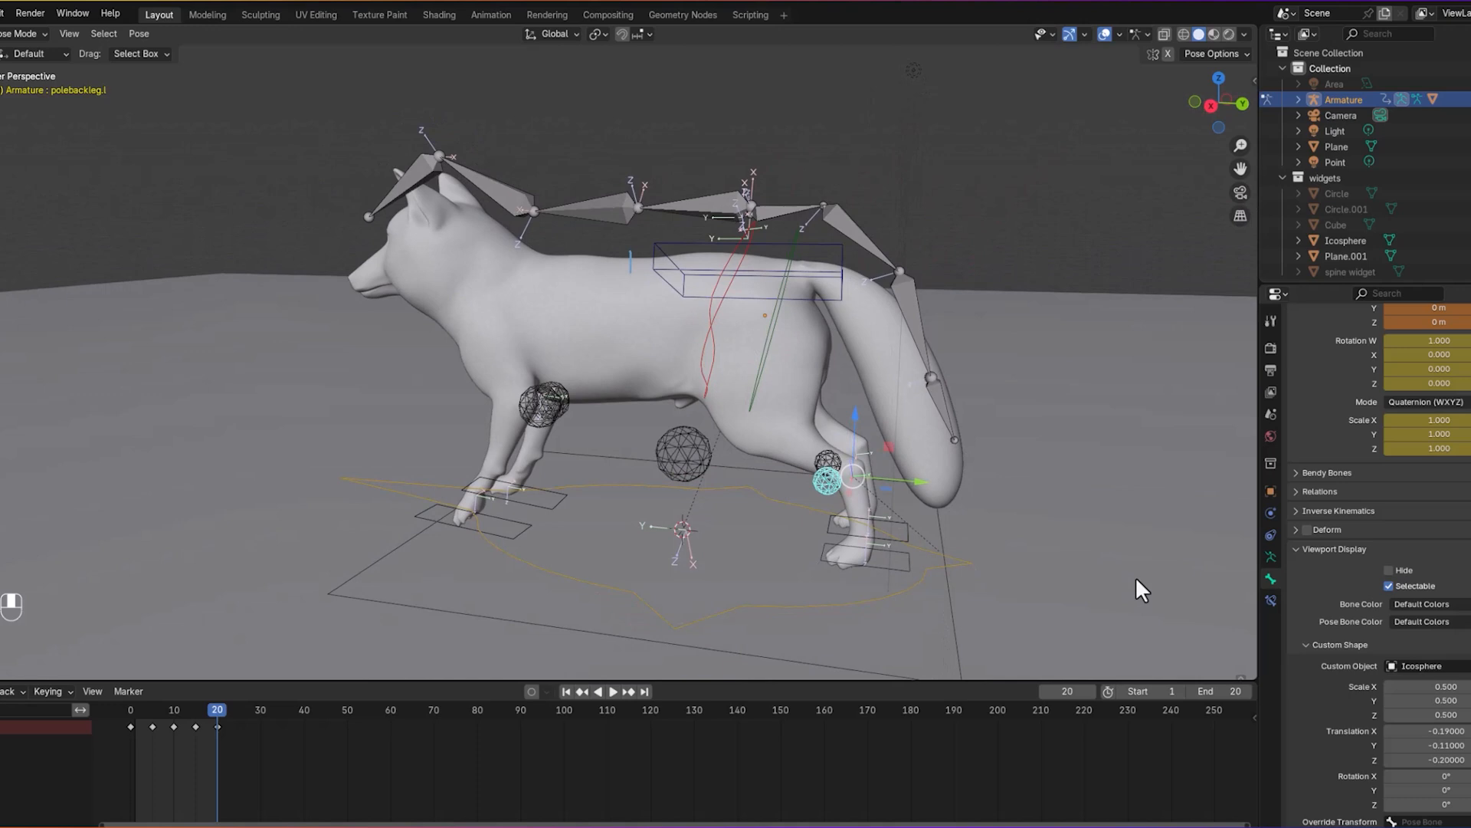
left_click_drag(1441, 731, 1372, 738)
middle_click_drag(1070, 609, 992, 622)
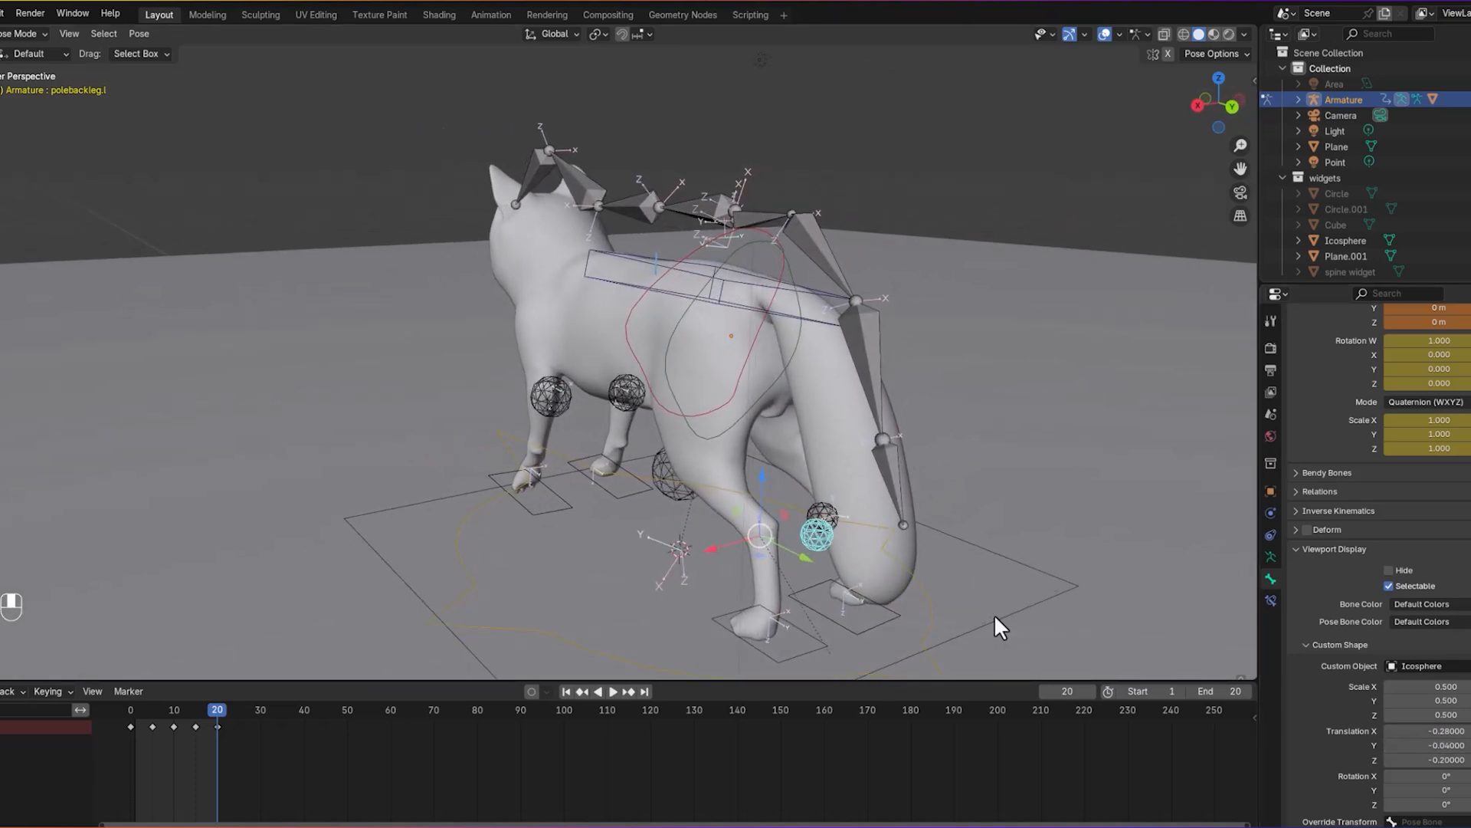
left_click_drag(1452, 730, 1407, 731)
Step: Set the back right pole widget's custom shape translation to X -0.02, Y 0.04 and Z -0.14
middle_click_drag(1116, 605, 704, 561)
left_click(490, 466)
middle_click_drag(515, 496, 664, 518)
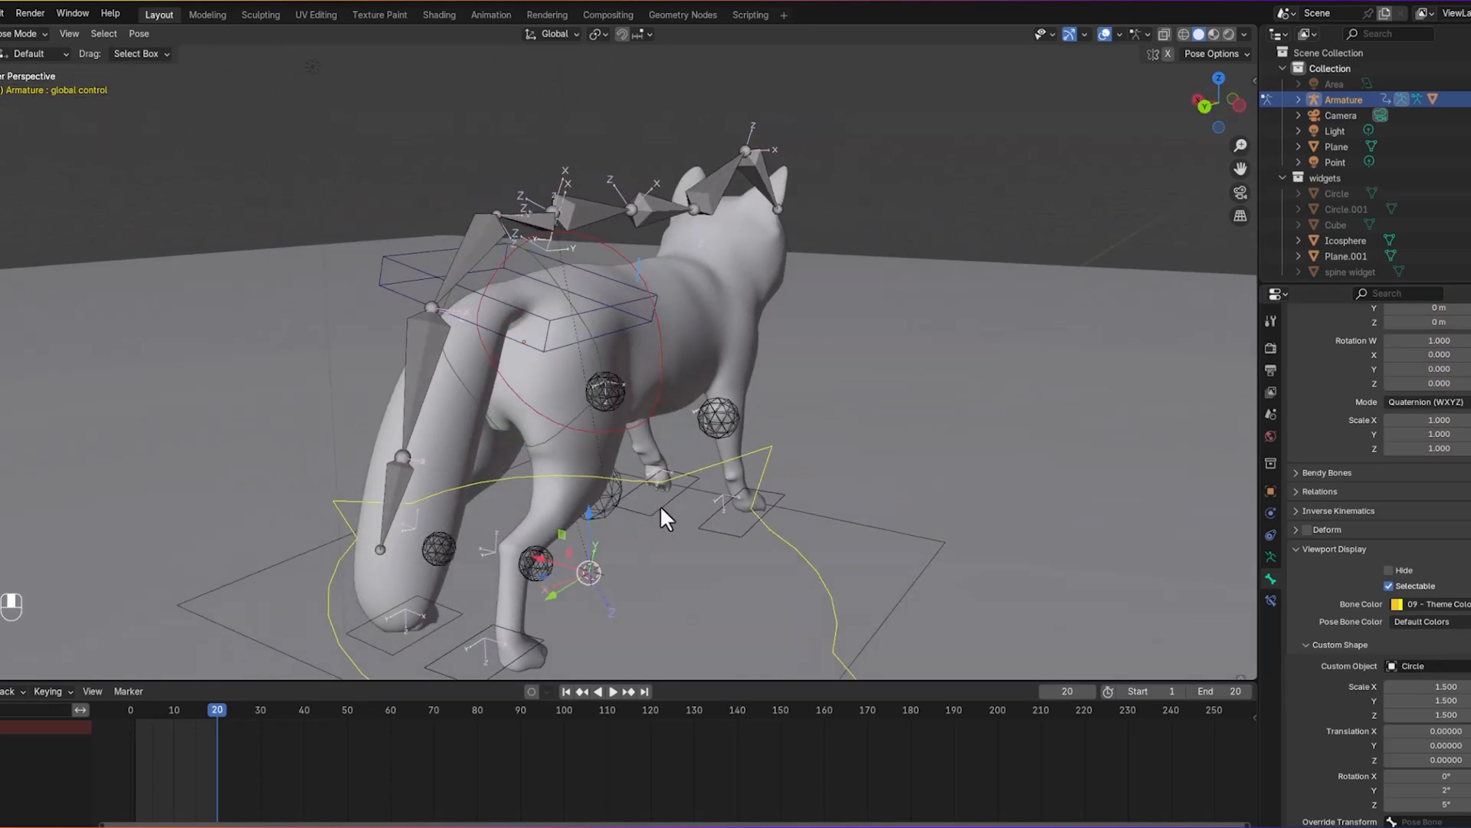
left_click(534, 563)
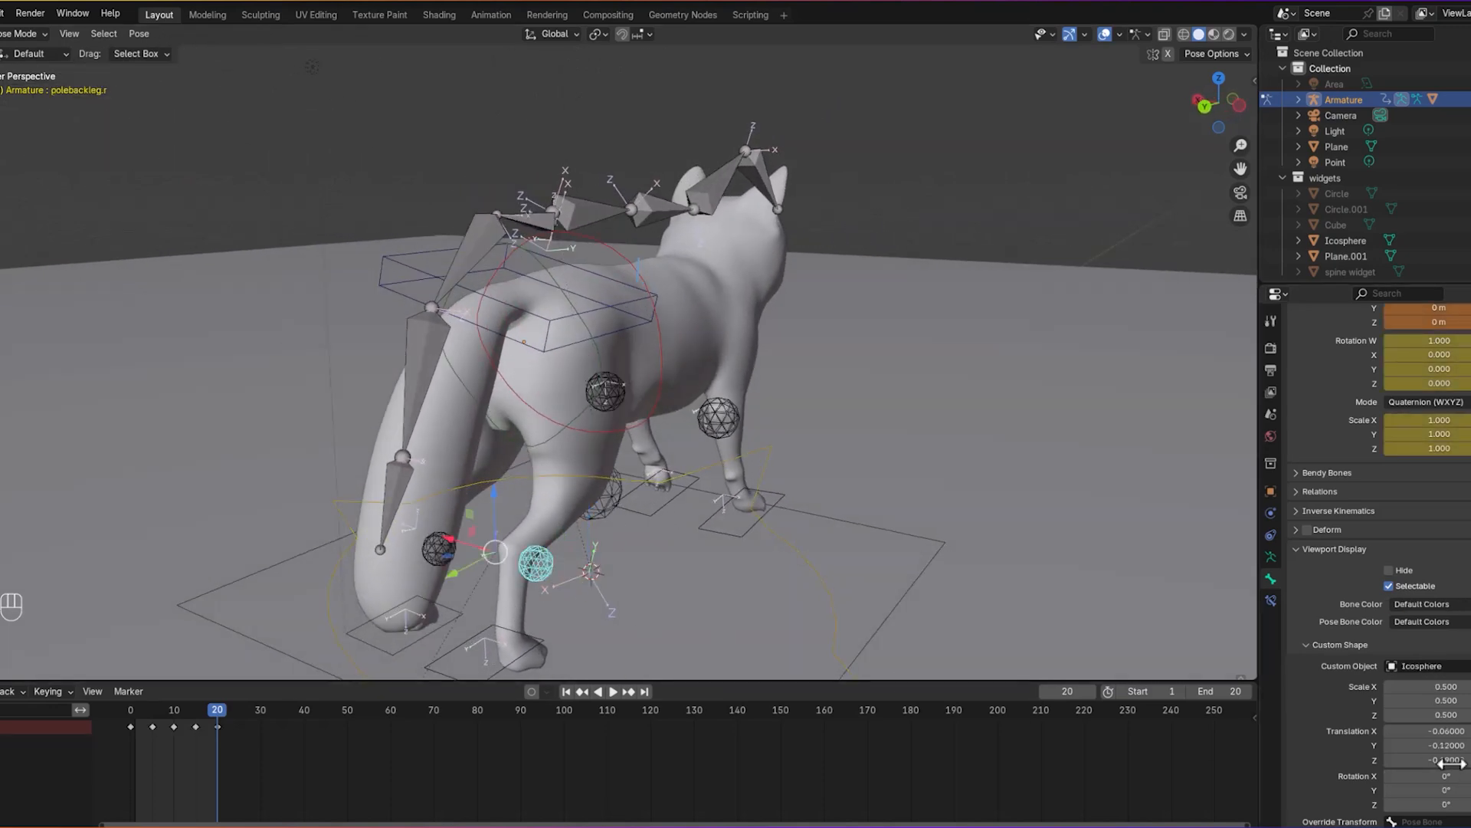
left_click_drag(1425, 760, 1284, 759)
middle_click_drag(824, 591, 737, 581)
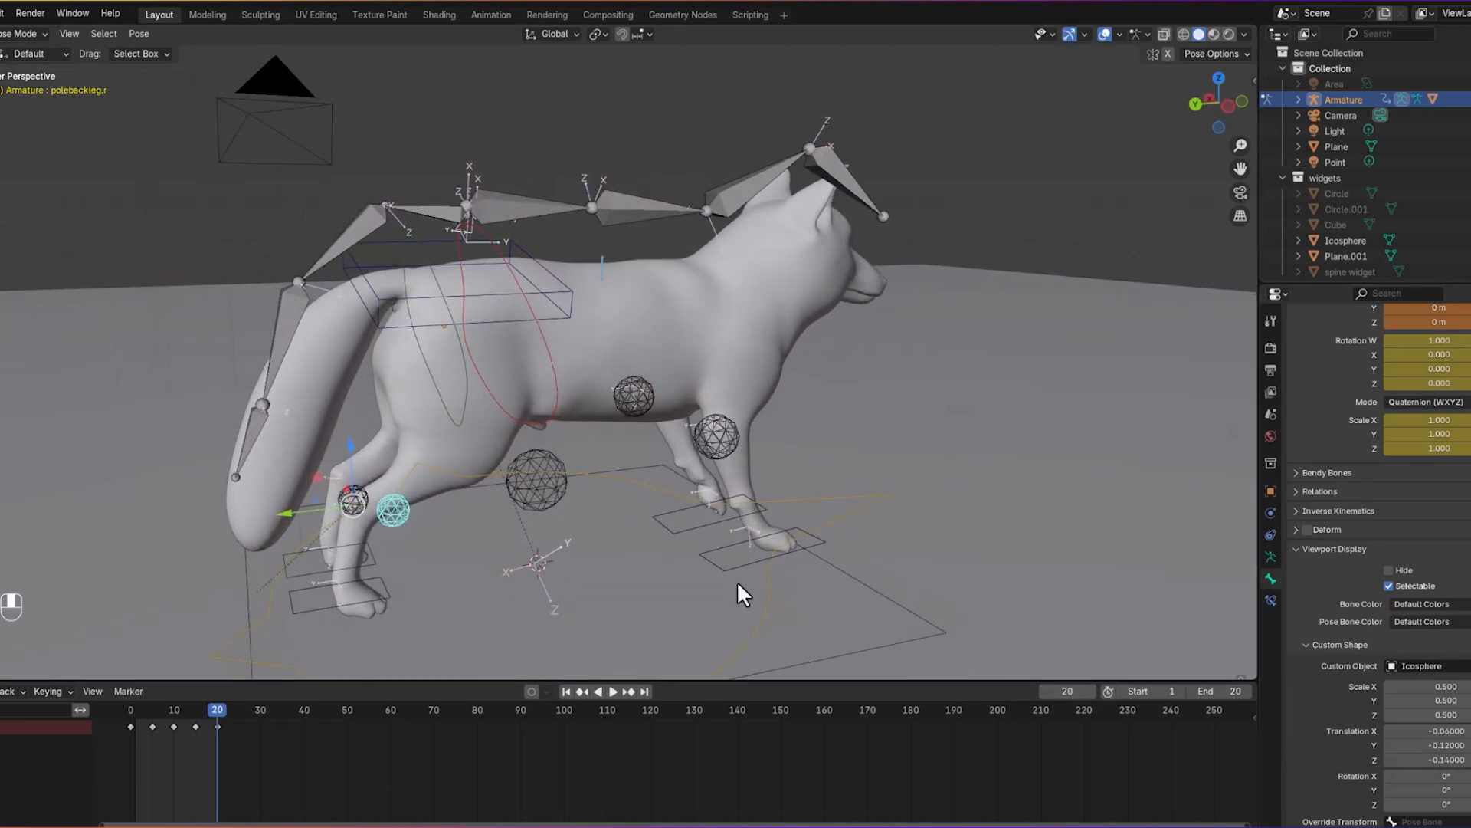
mouse_move(1426, 730)
left_mouse_down()
mouse_move(1395, 730)
mouse_move(1441, 730)
mouse_move(1403, 745)
mouse_move(1441, 745)
left_mouse_up()
middle_click_drag(1208, 648, 939, 505)
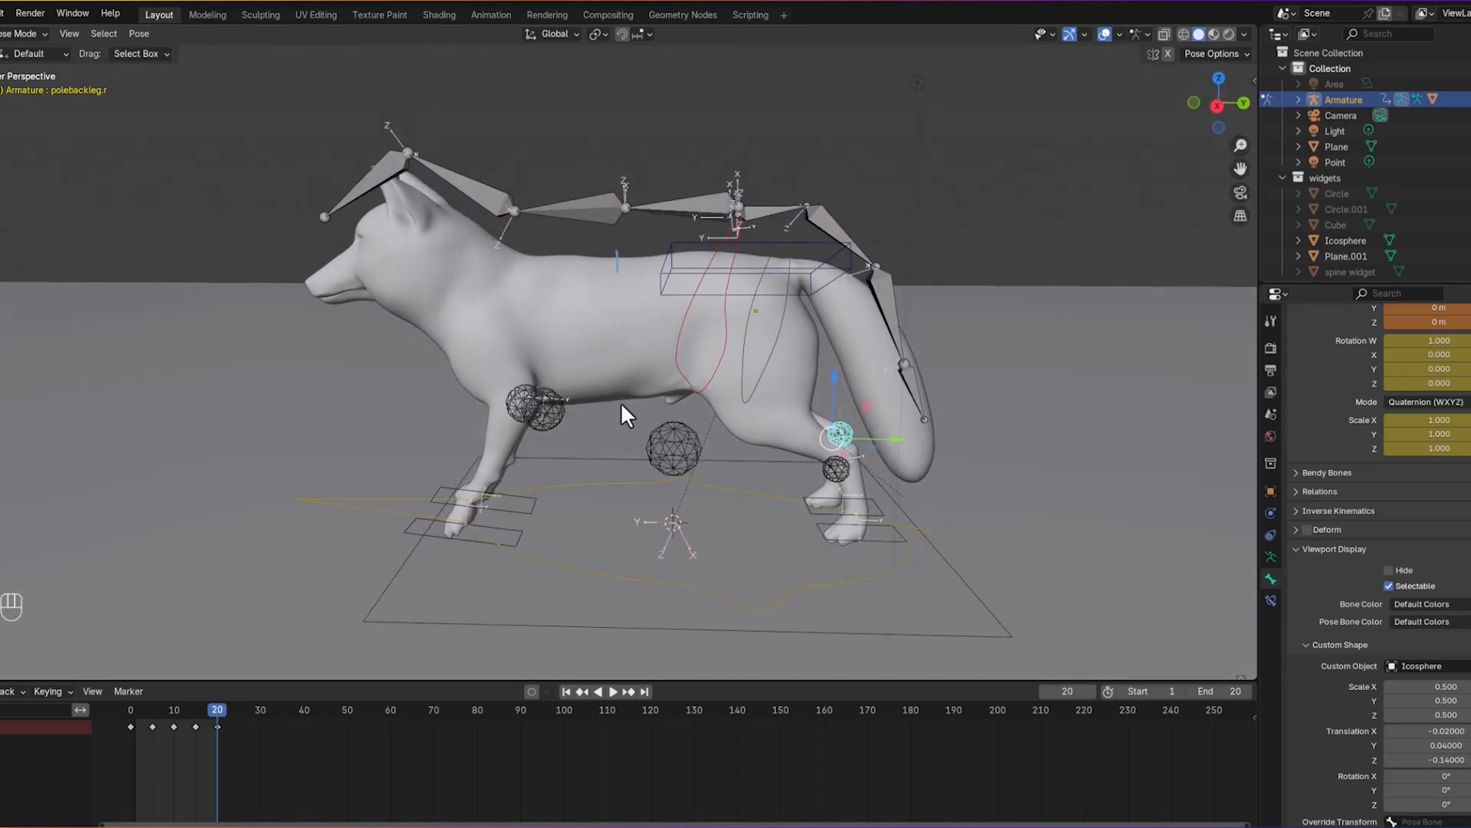
Step: Switch to Object Mode and hide the source Icosphere object in the widgets collection
left_click(17, 34)
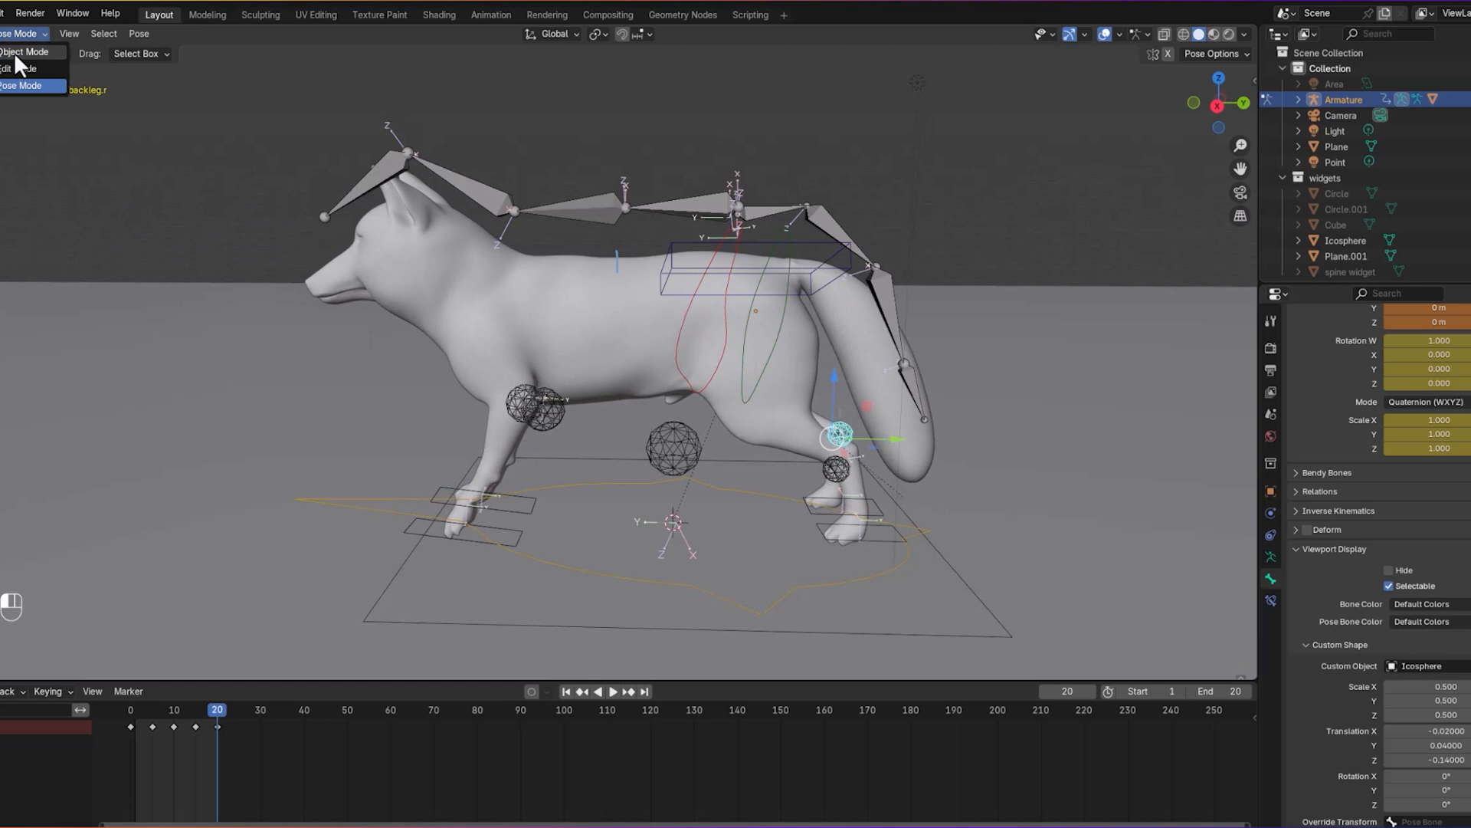
left_click(23, 52)
left_click(654, 458)
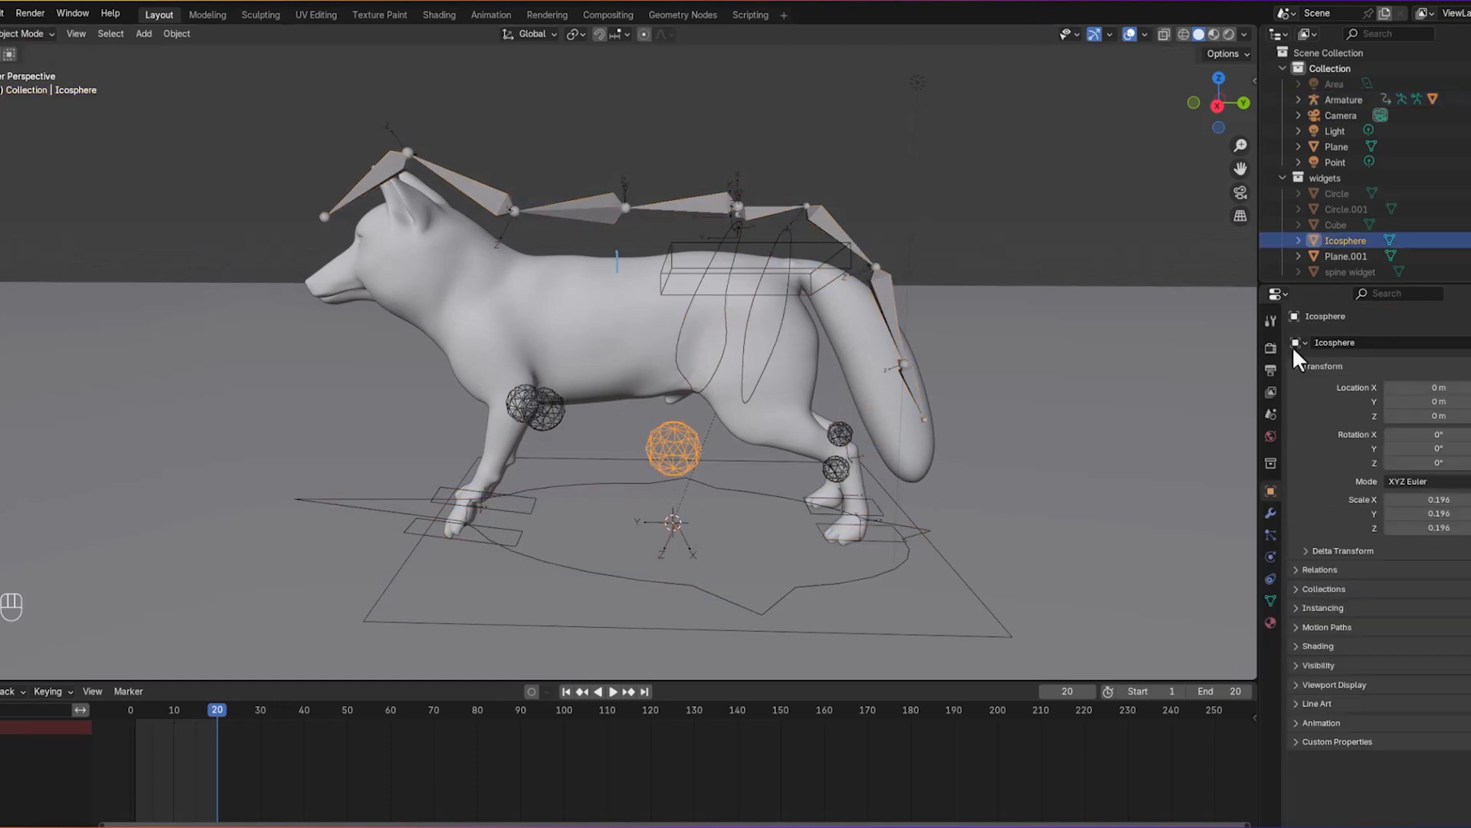
left_click(1468, 241)
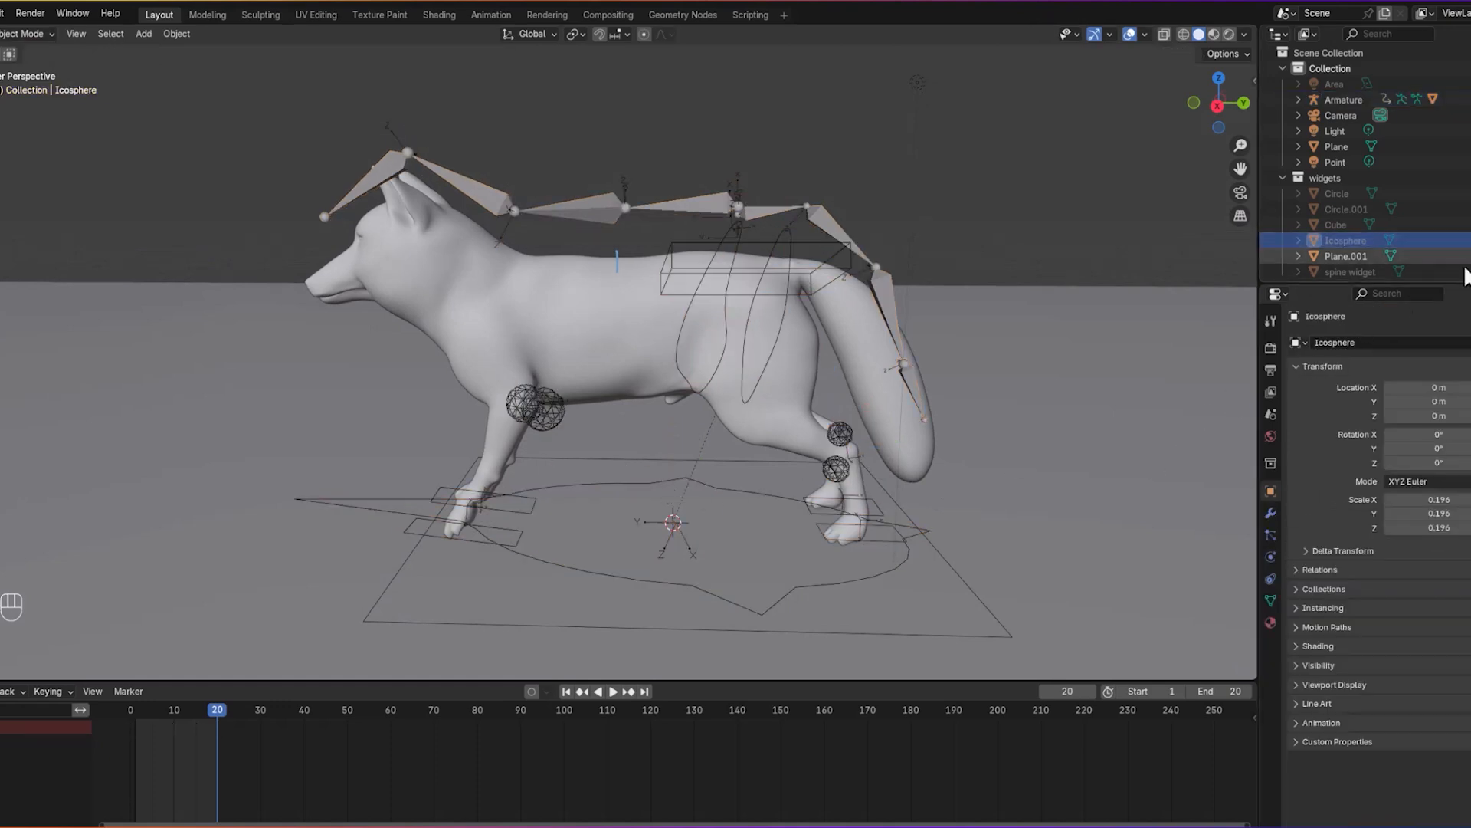
middle_click_drag(866, 332, 862, 332)
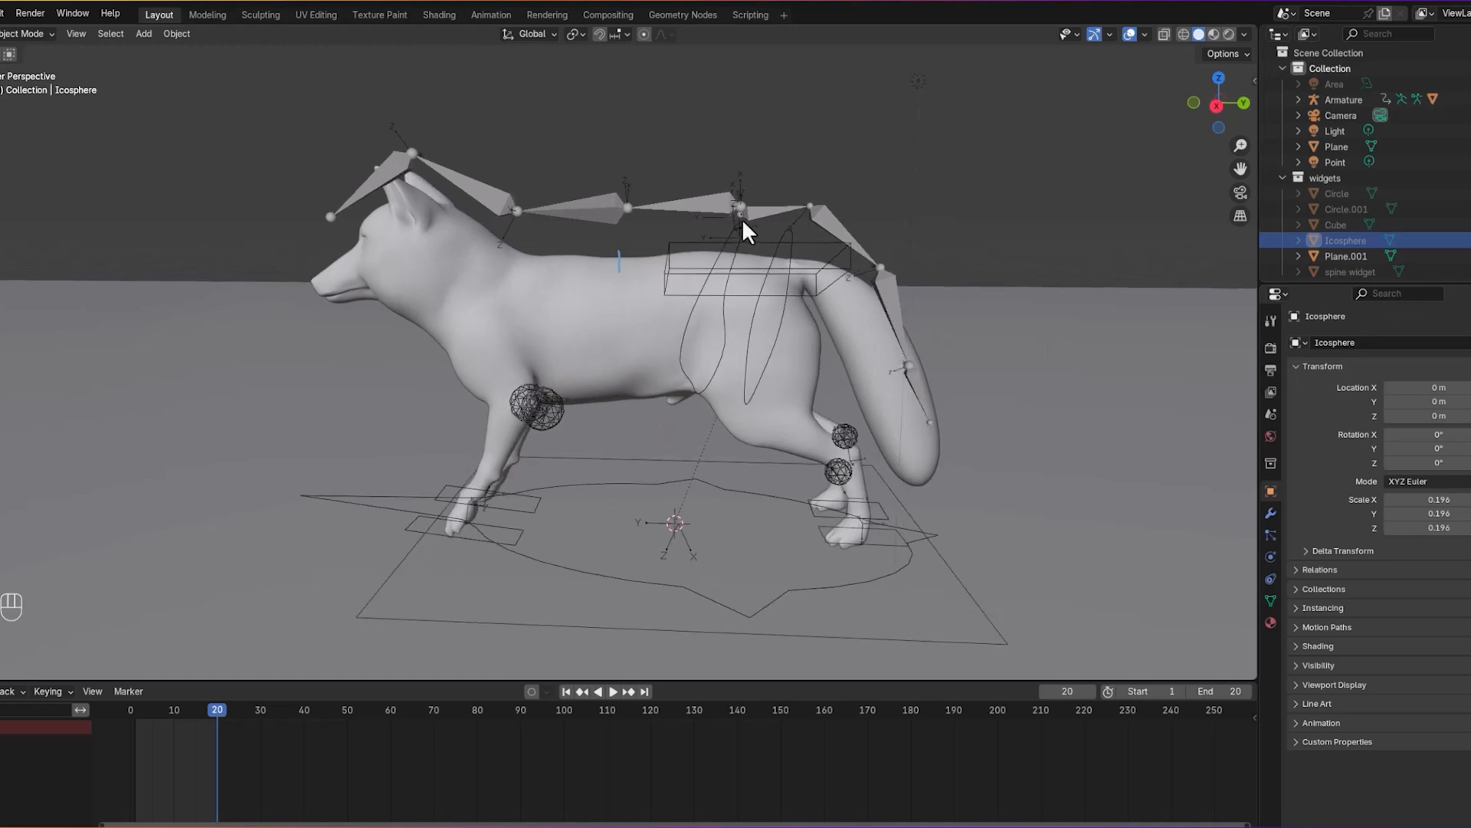
left_click(745, 219)
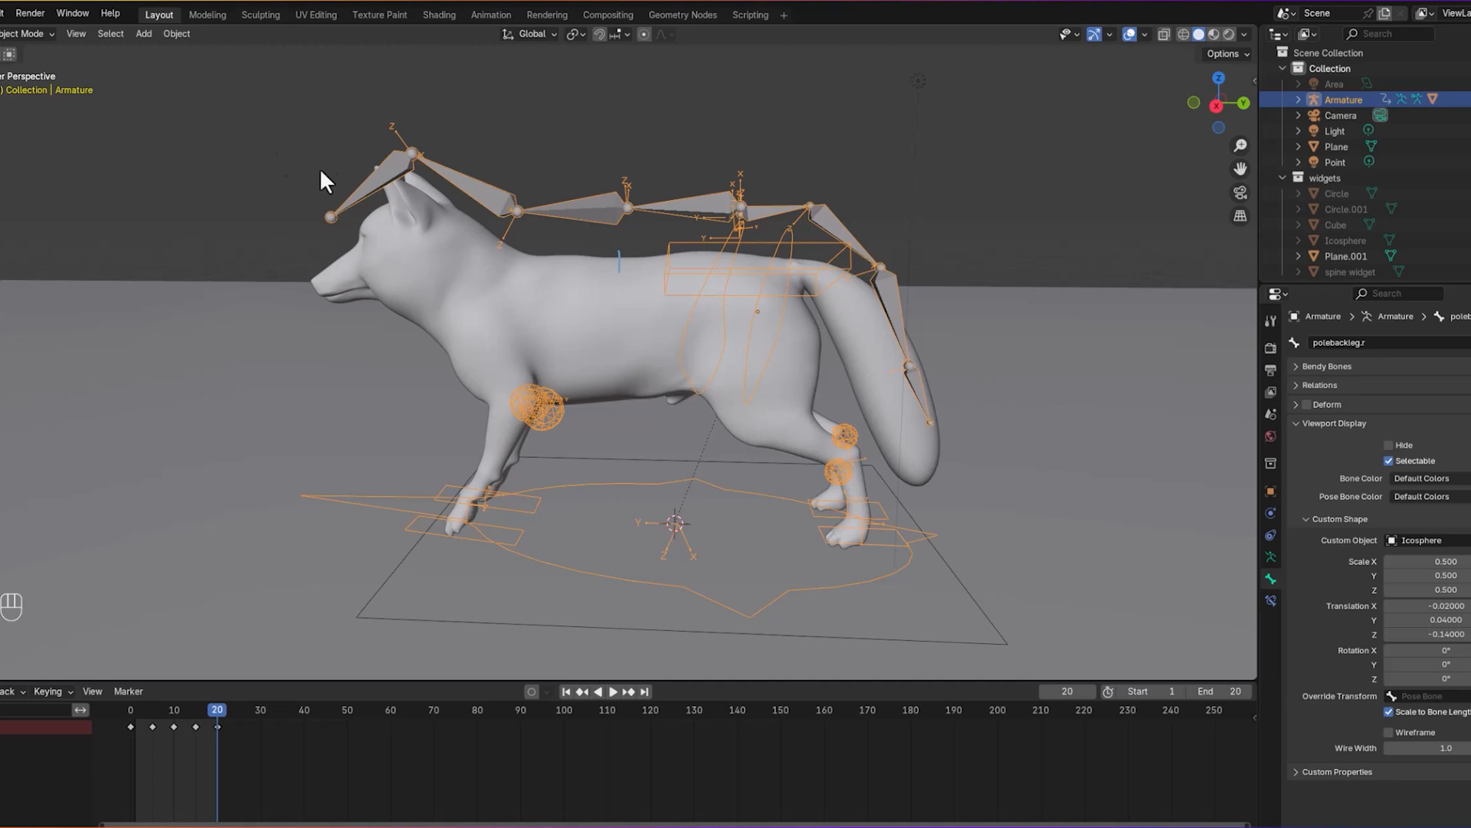
left_click(24, 34)
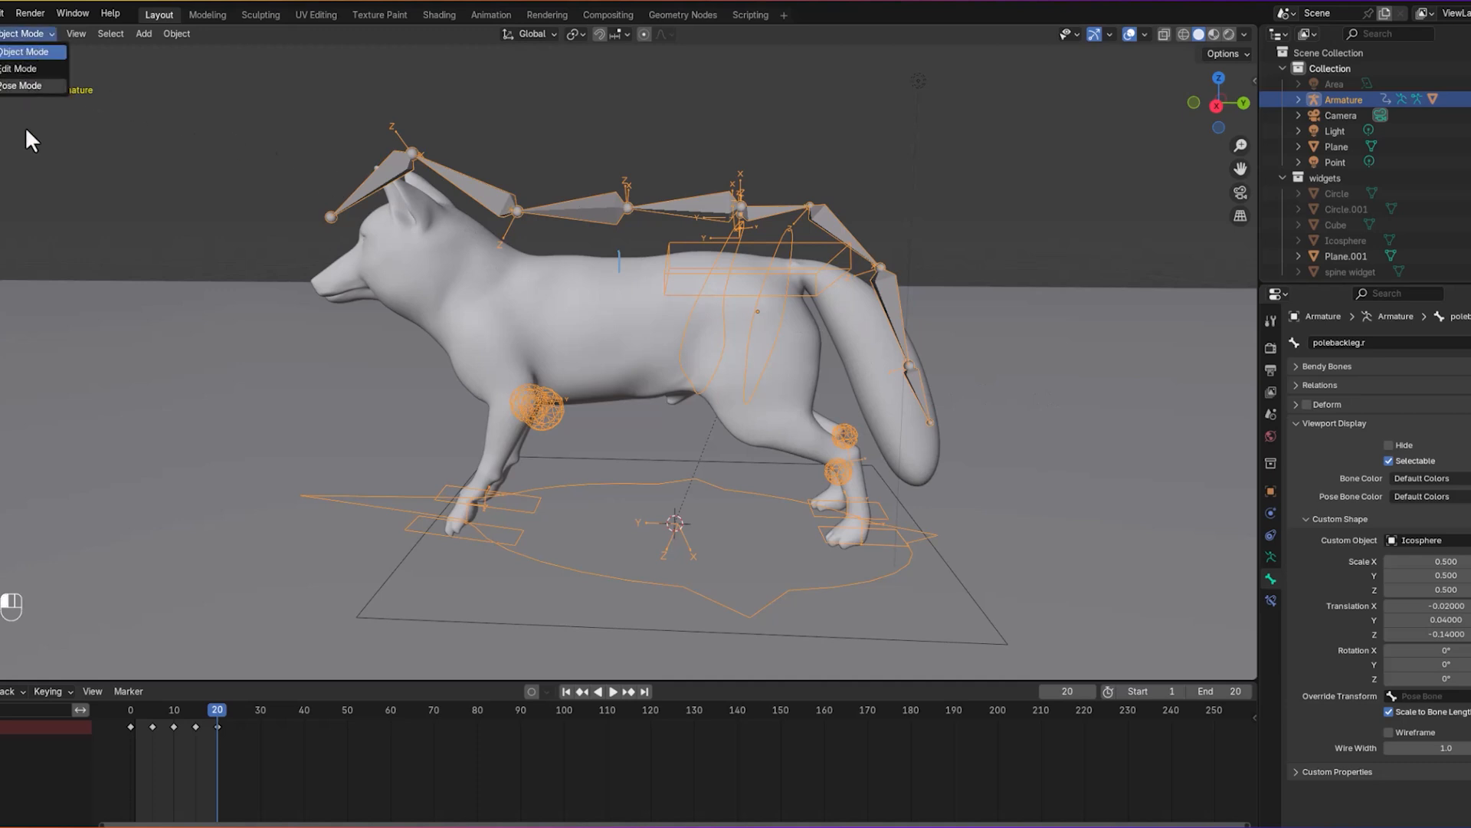
left_click(63, 250)
mouse_move(950, 253)
middle_mouse_down()
mouse_move(1050, 259)
mouse_move(928, 272)
mouse_move(943, 277)
middle_mouse_up()
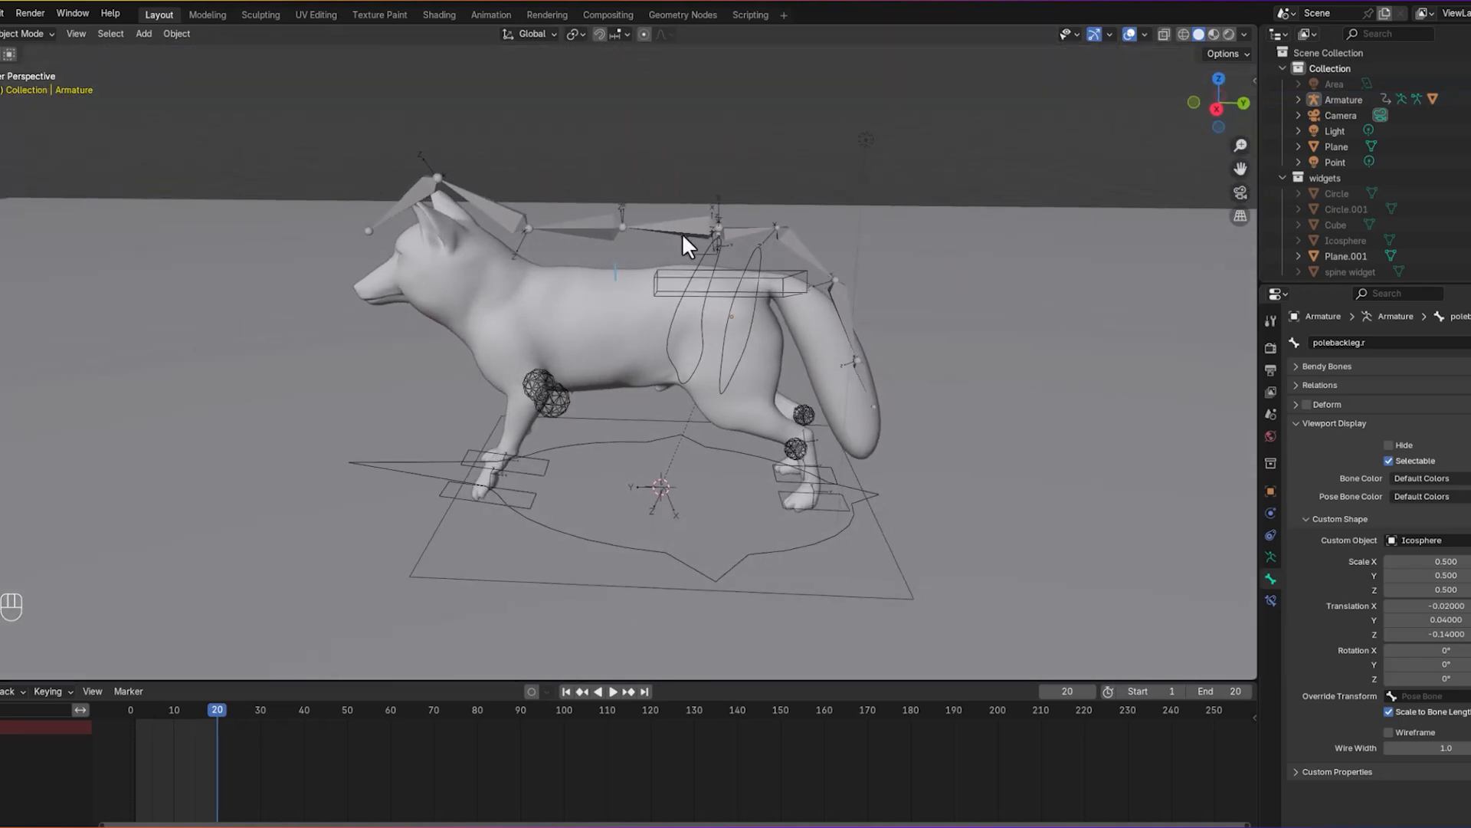
left_click(658, 231)
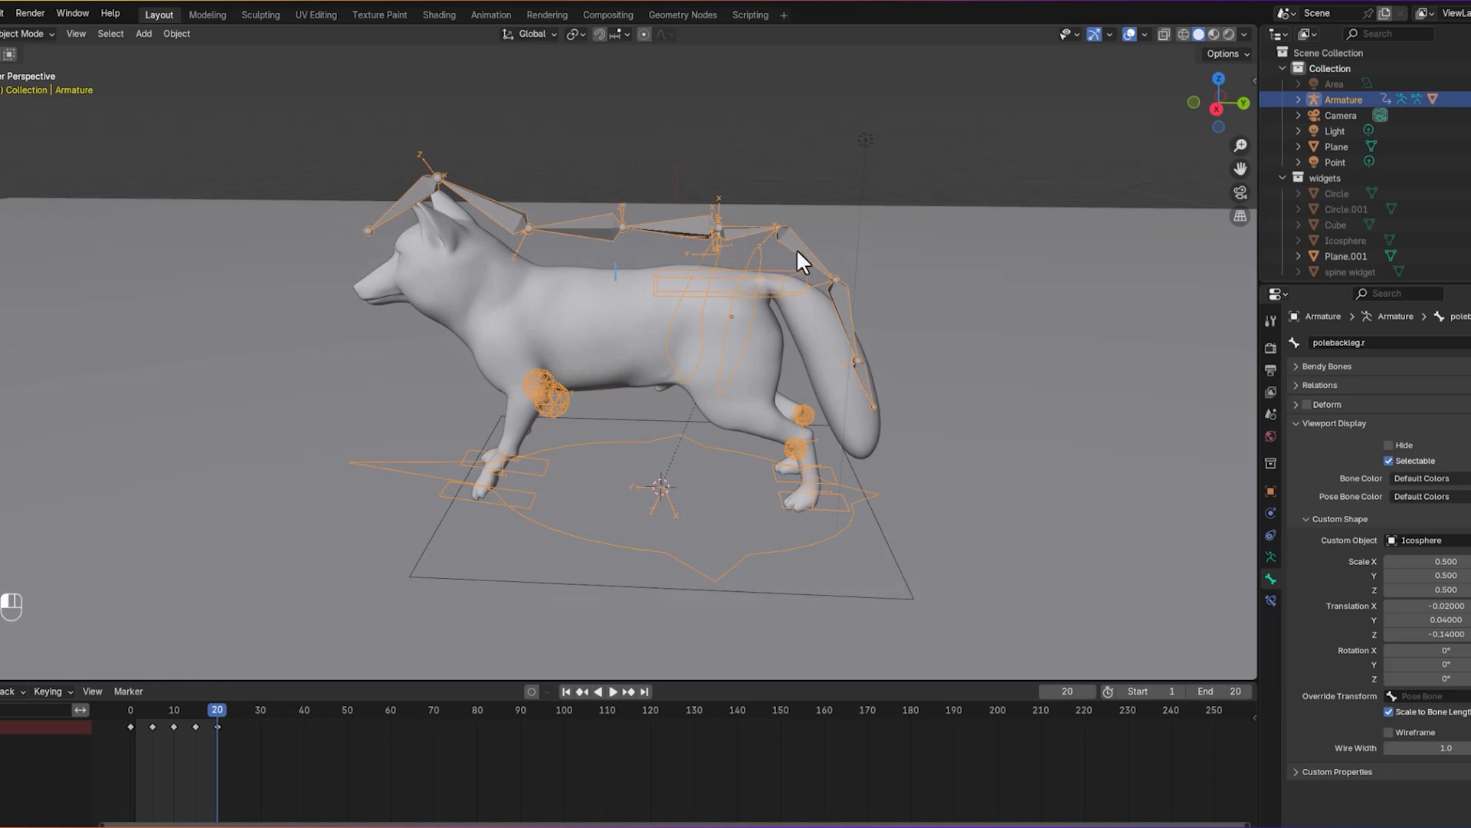
left_click(31, 34)
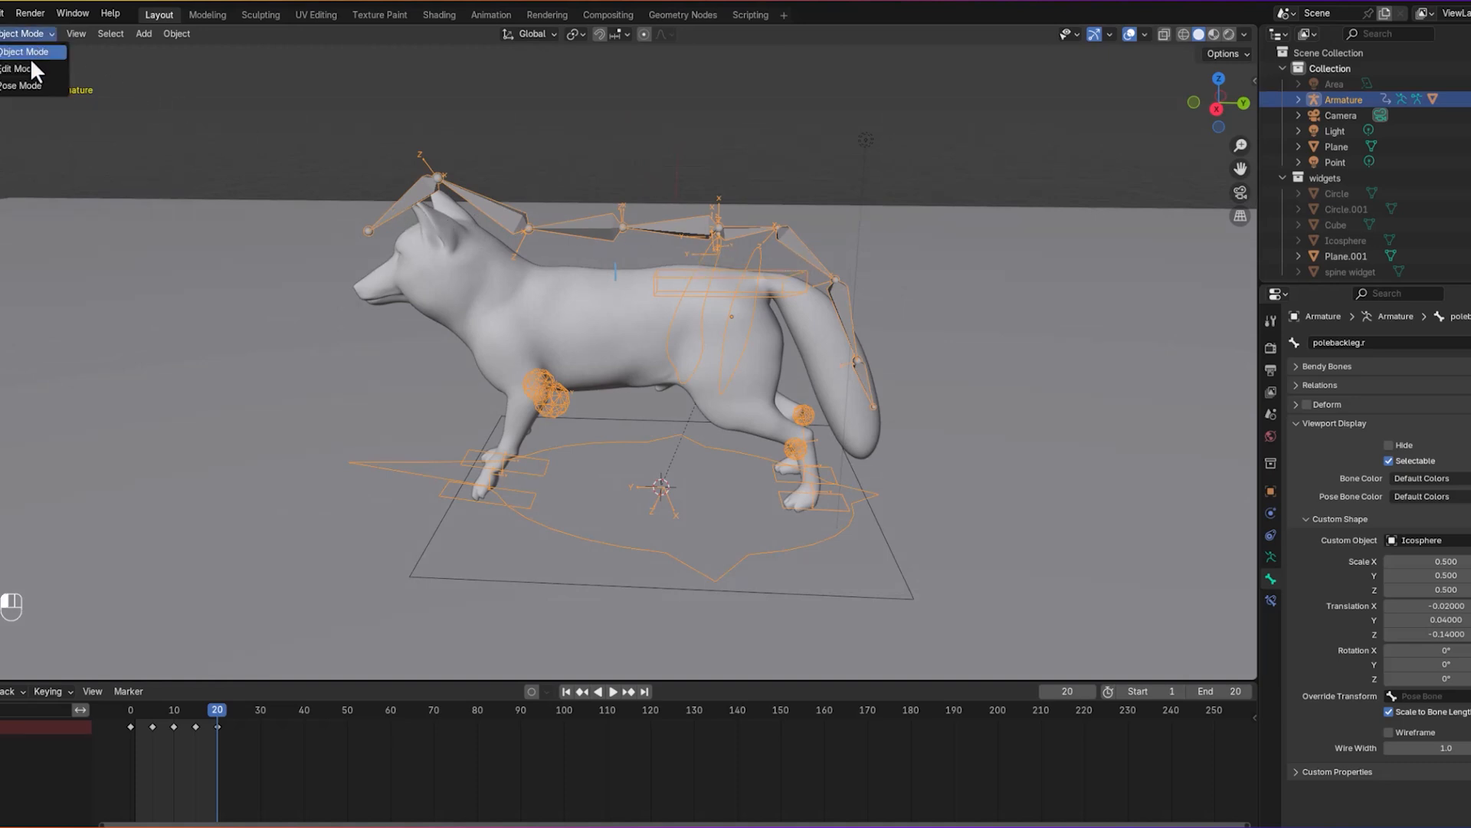
left_click(59, 237)
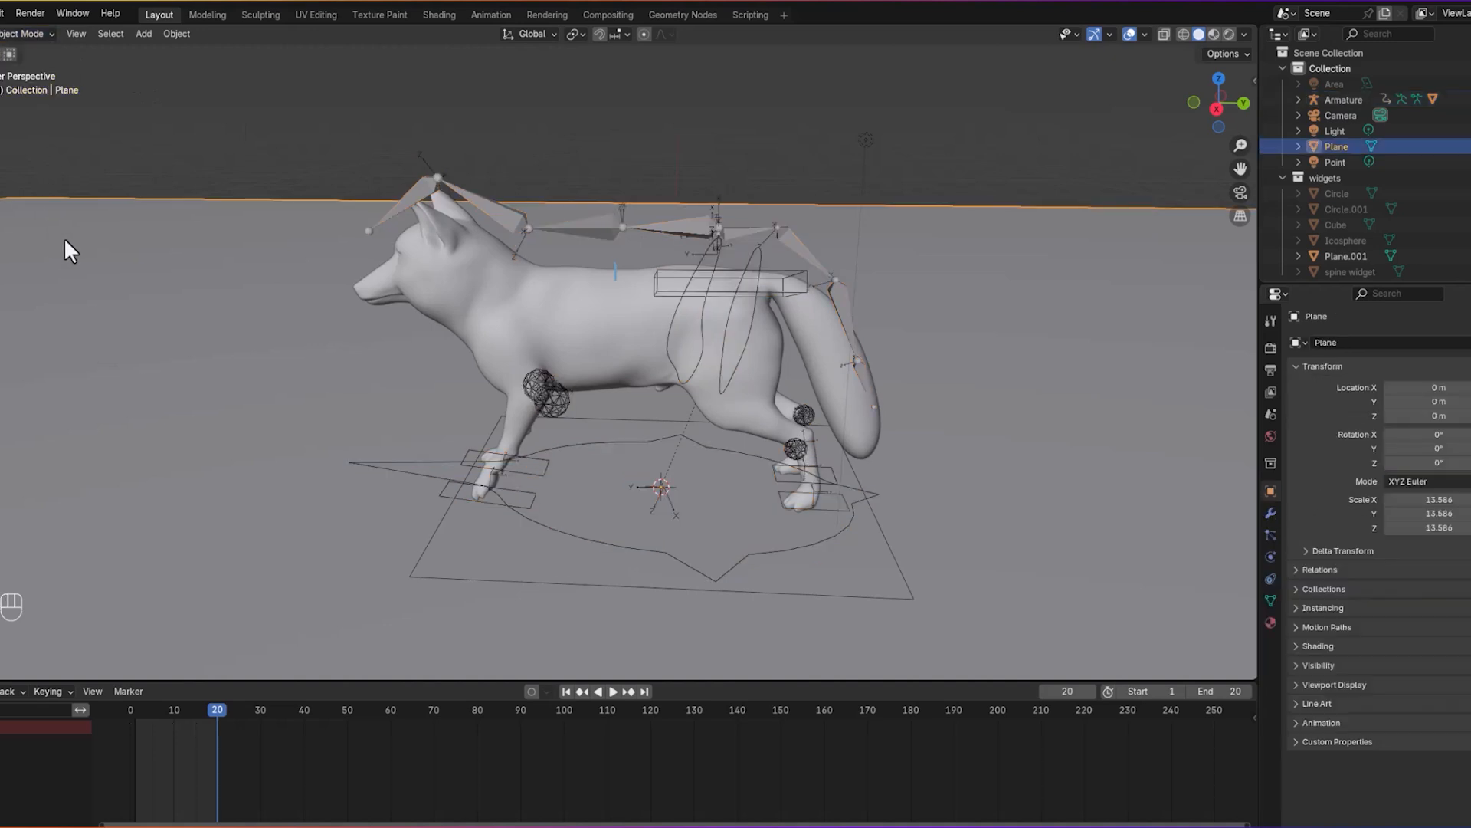
Step: Add a mesh circle at the scene origin as a new widget shape
middle_click_drag(72, 236, 80, 236)
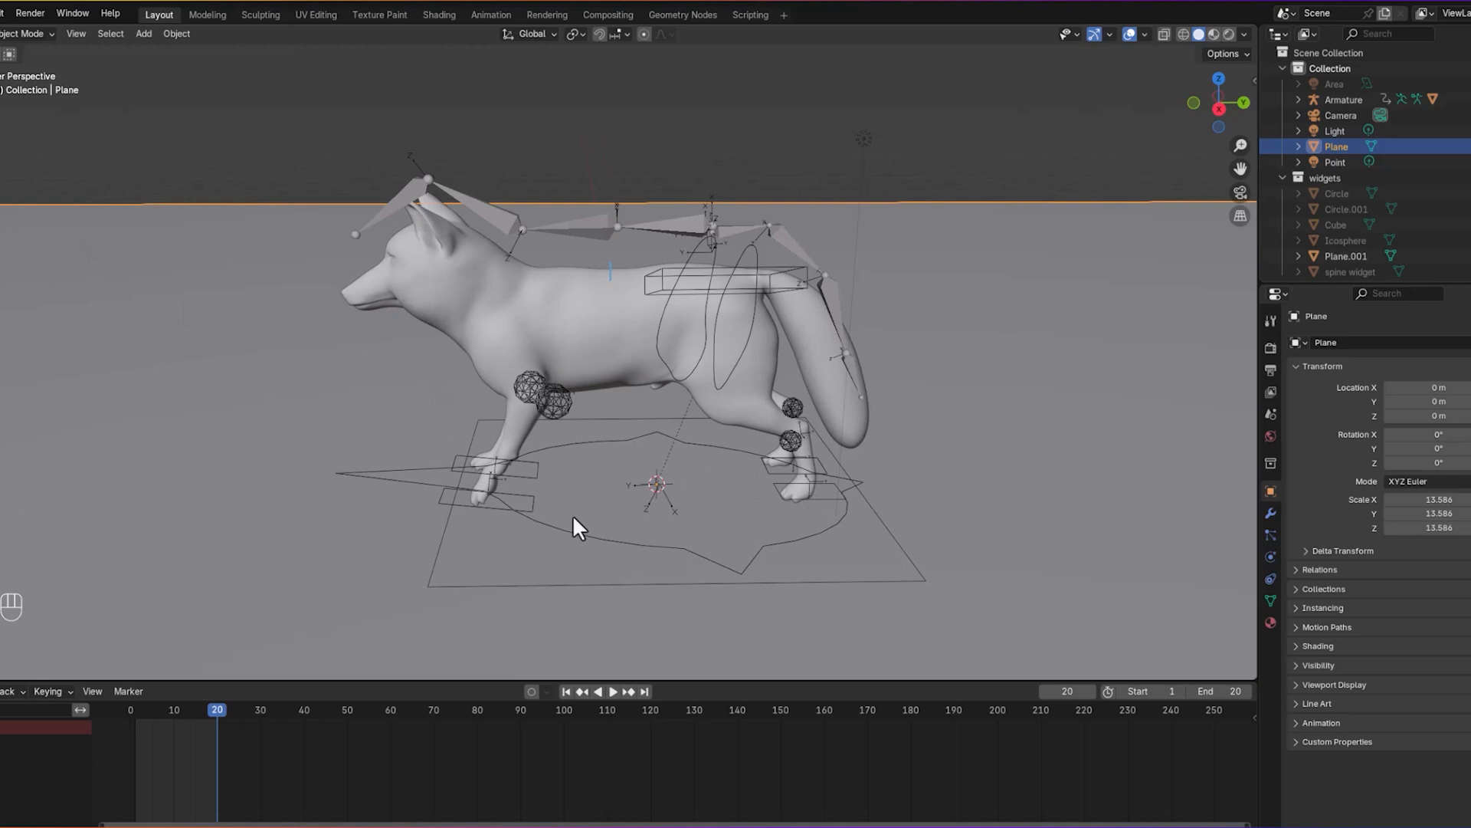
middle_click_drag(668, 484, 668, 499)
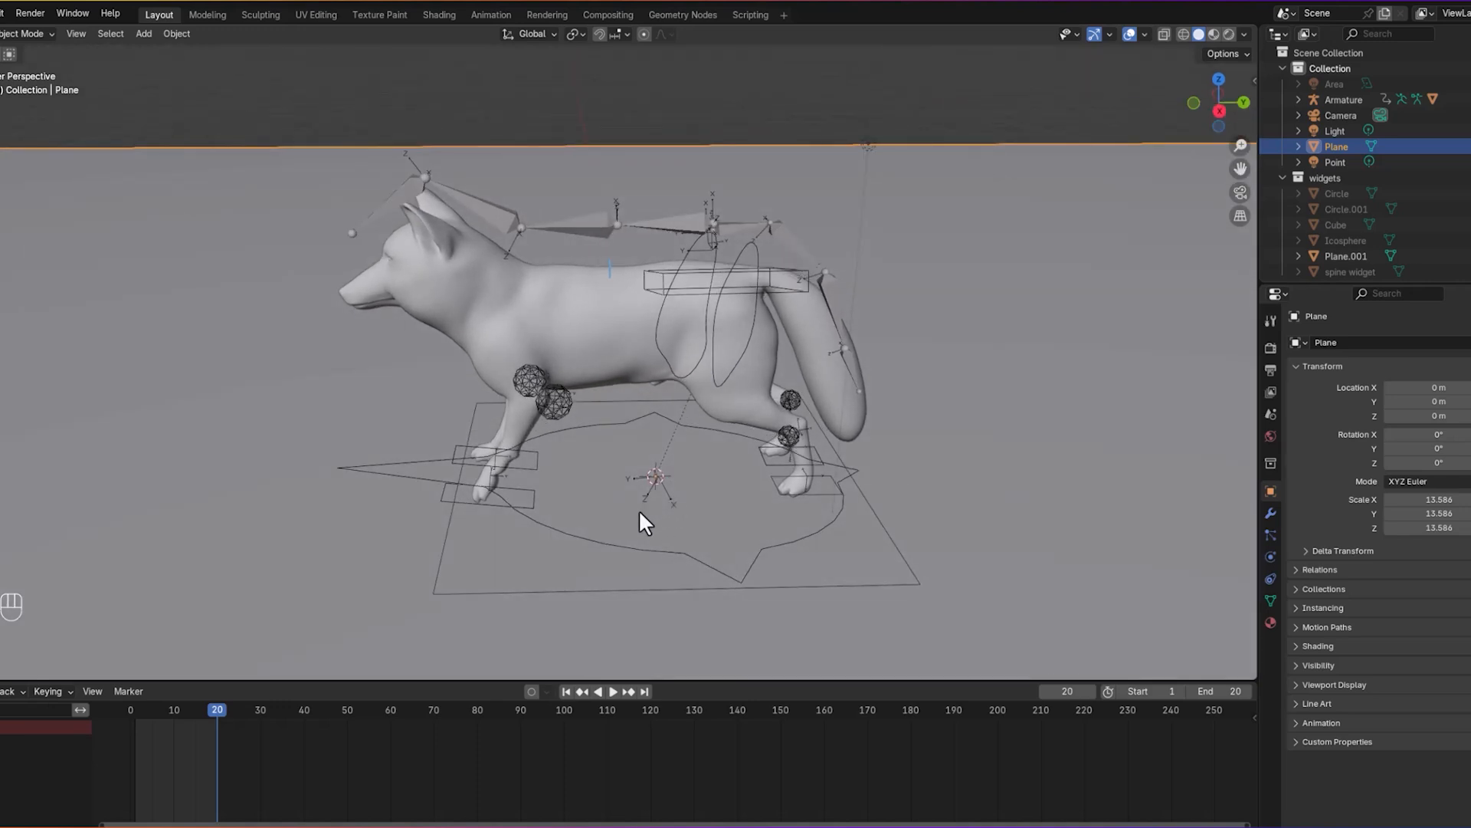
key("shift+a")
mouse_move(636, 509)
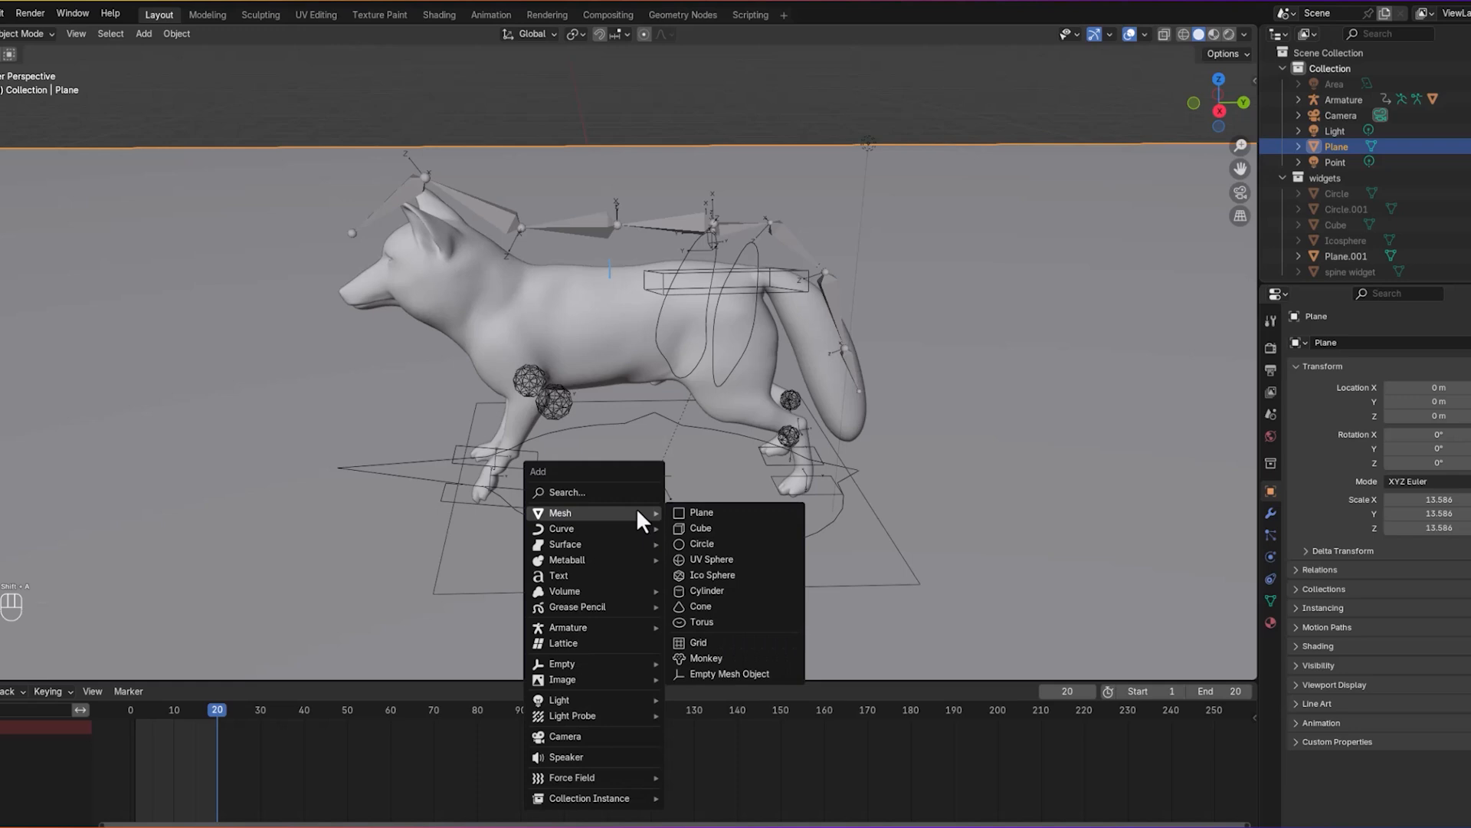
left_click(728, 542)
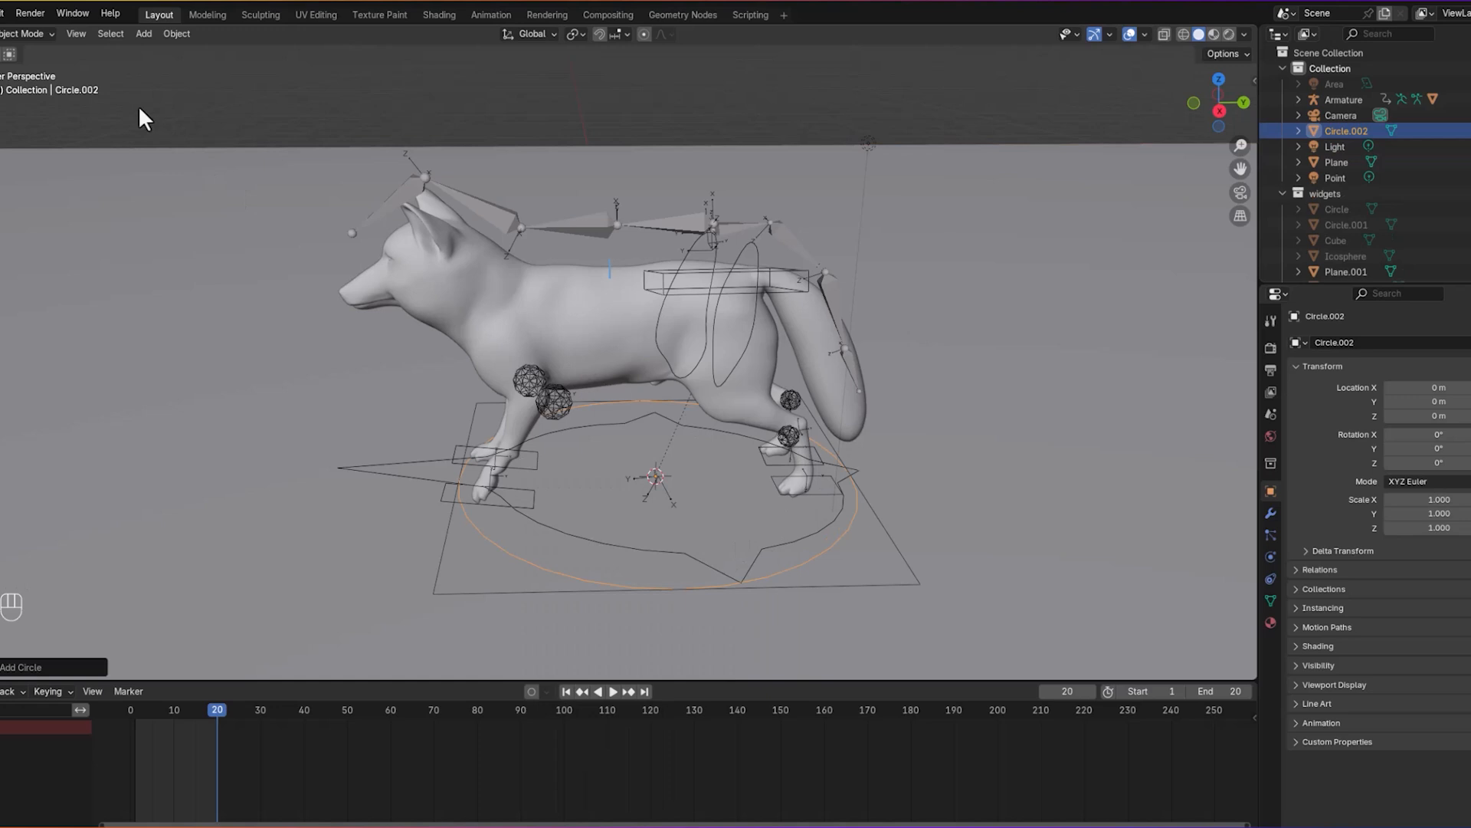
Step: Put the armature in Pose Mode and assign Circle.002 as the custom shape of the spine2.001 bone
left_click(24, 34)
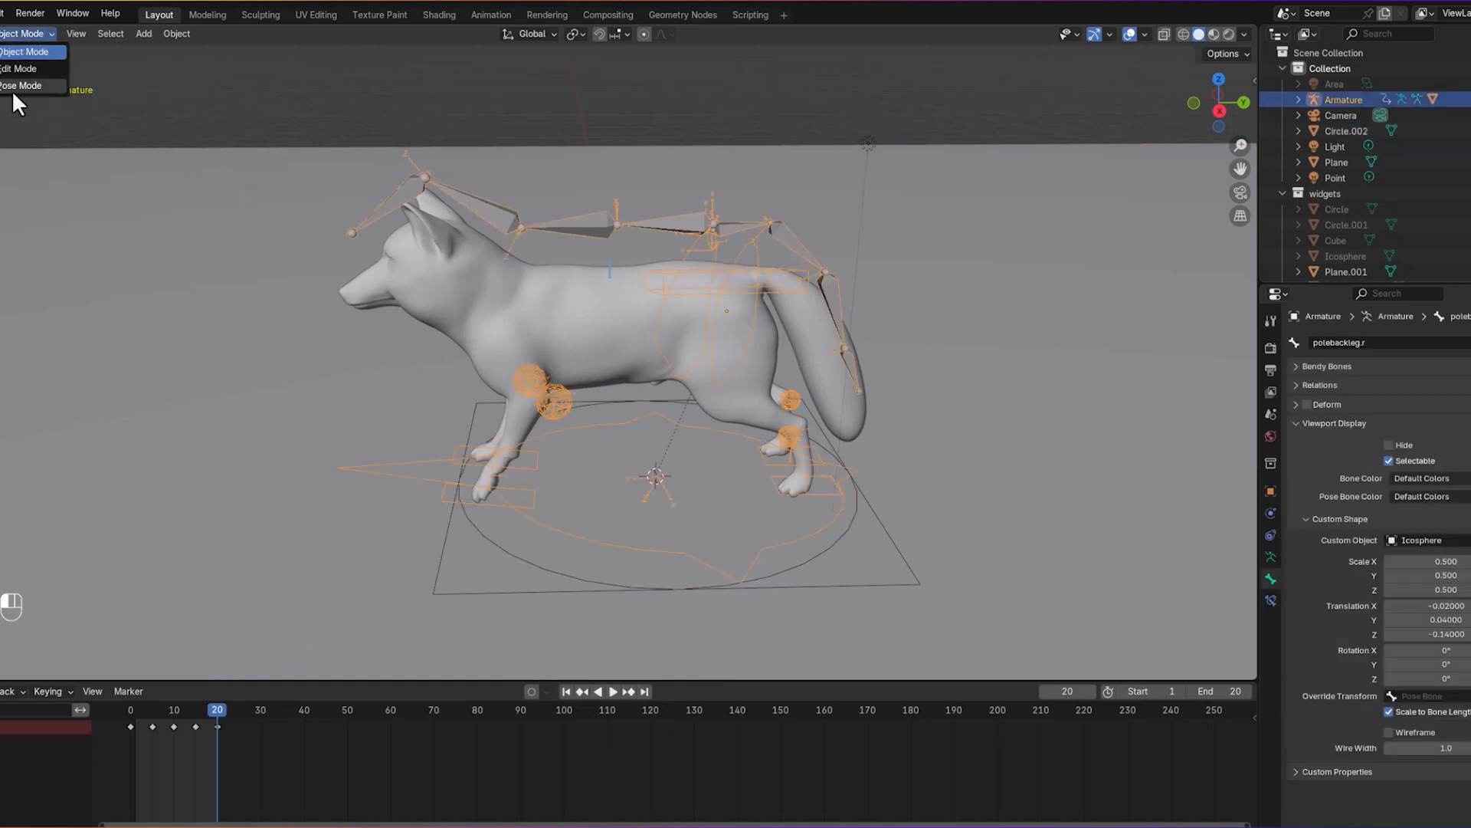
left_click(14, 87)
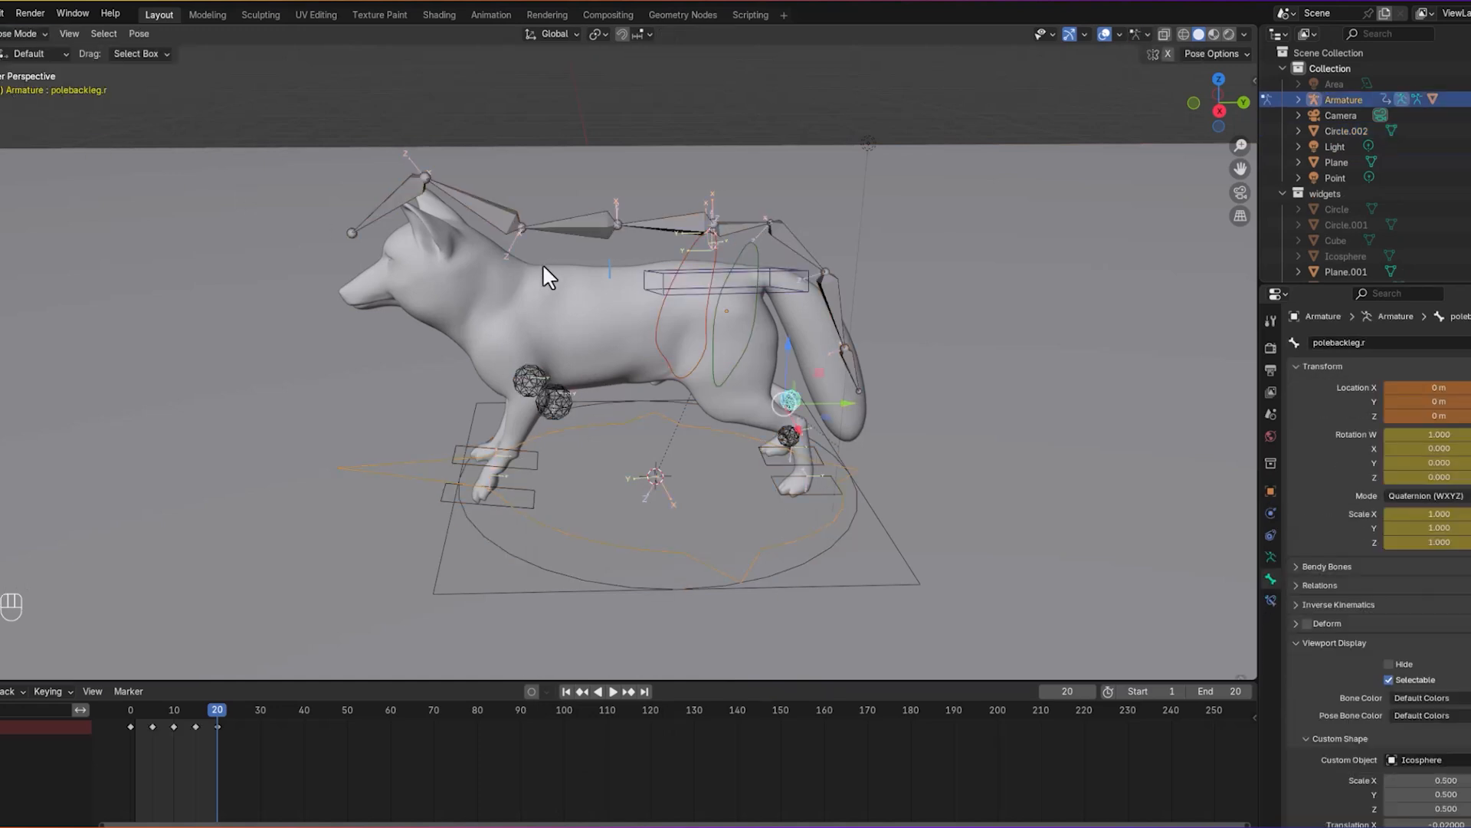
left_click(575, 227)
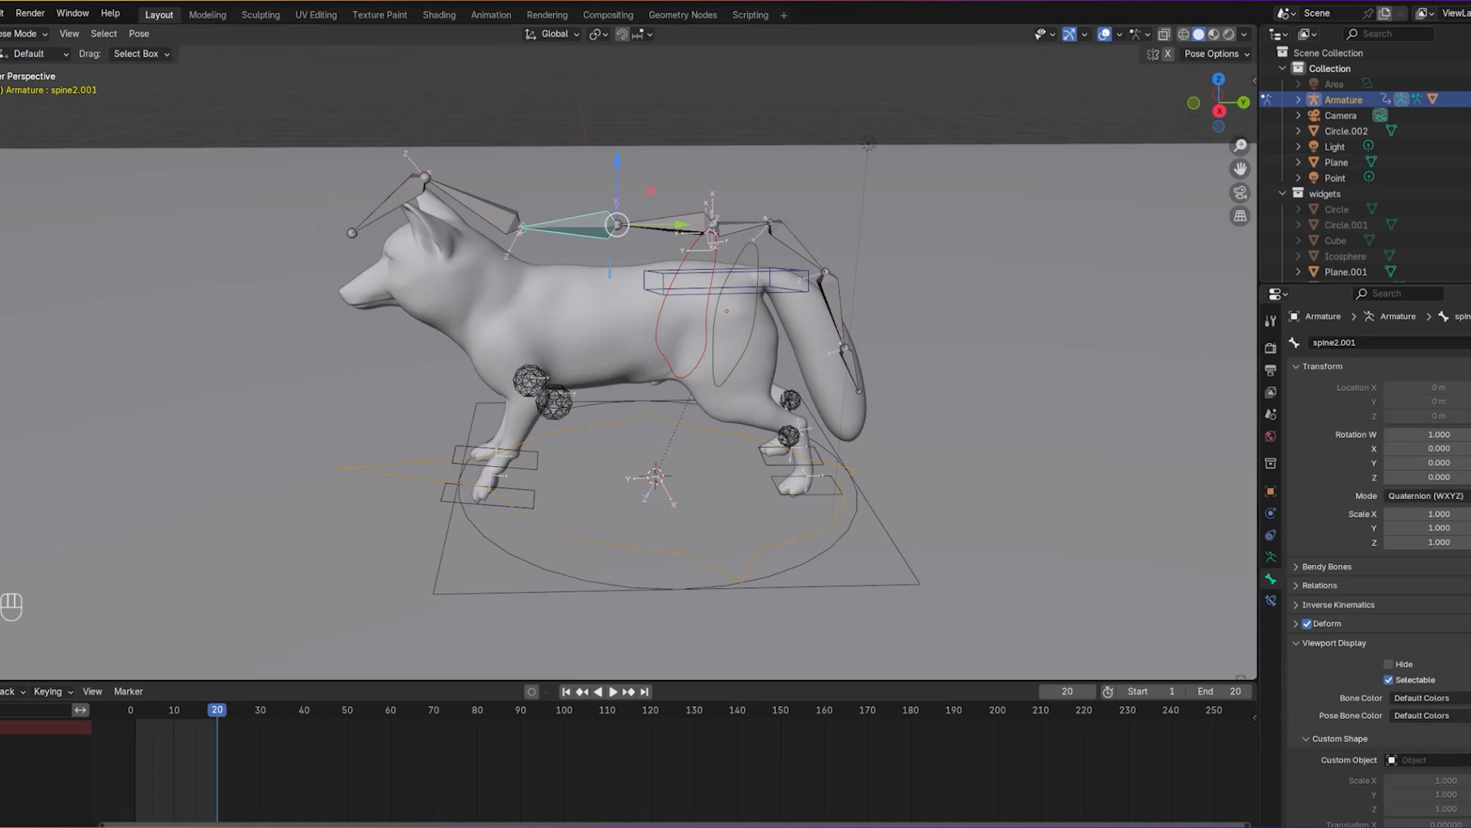
left_click(840, 529)
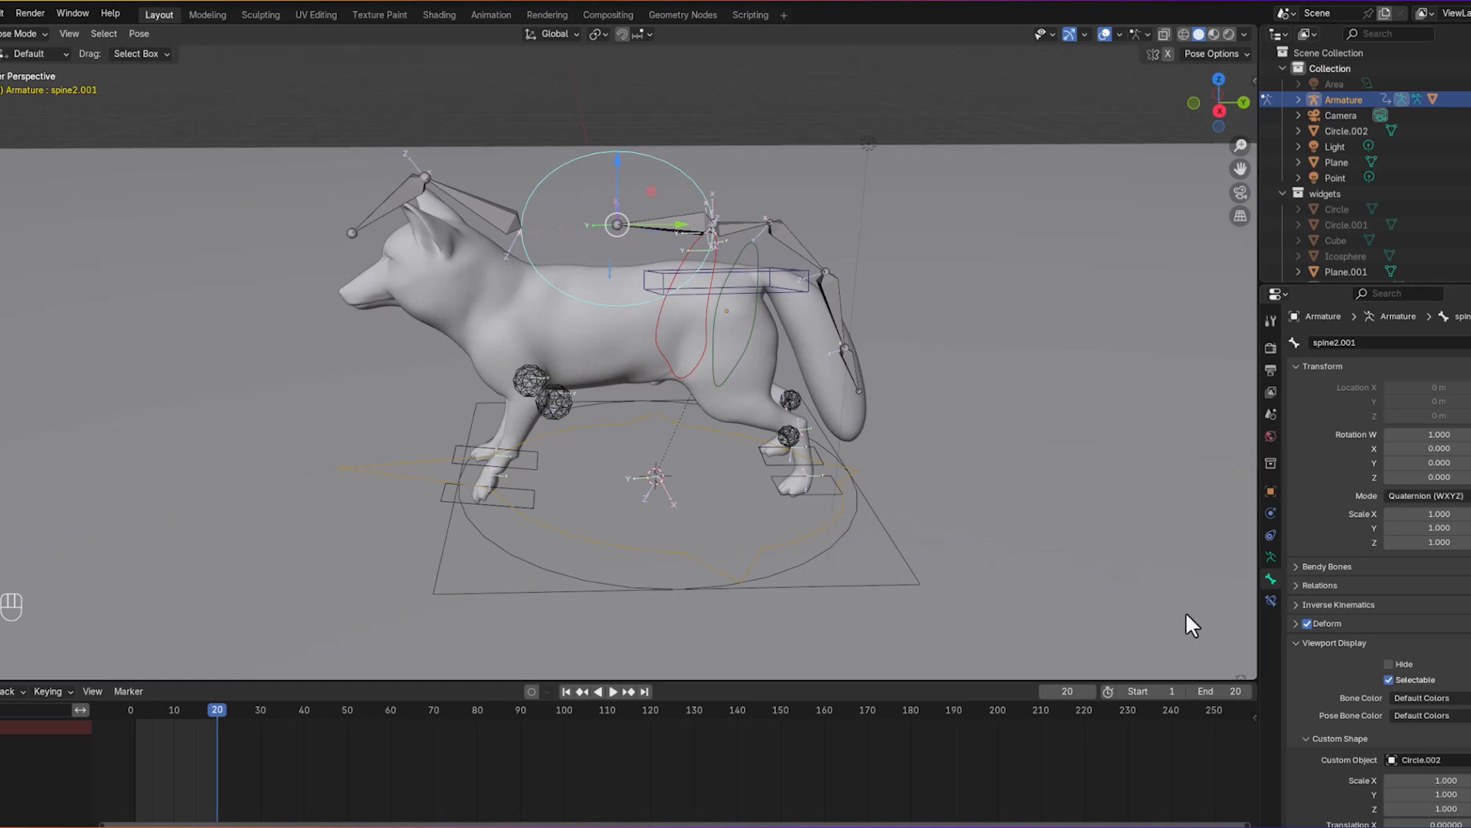
Step: Switch to Object Mode and move the Circle.002 mesh into the widgets collection
left_click(15, 33)
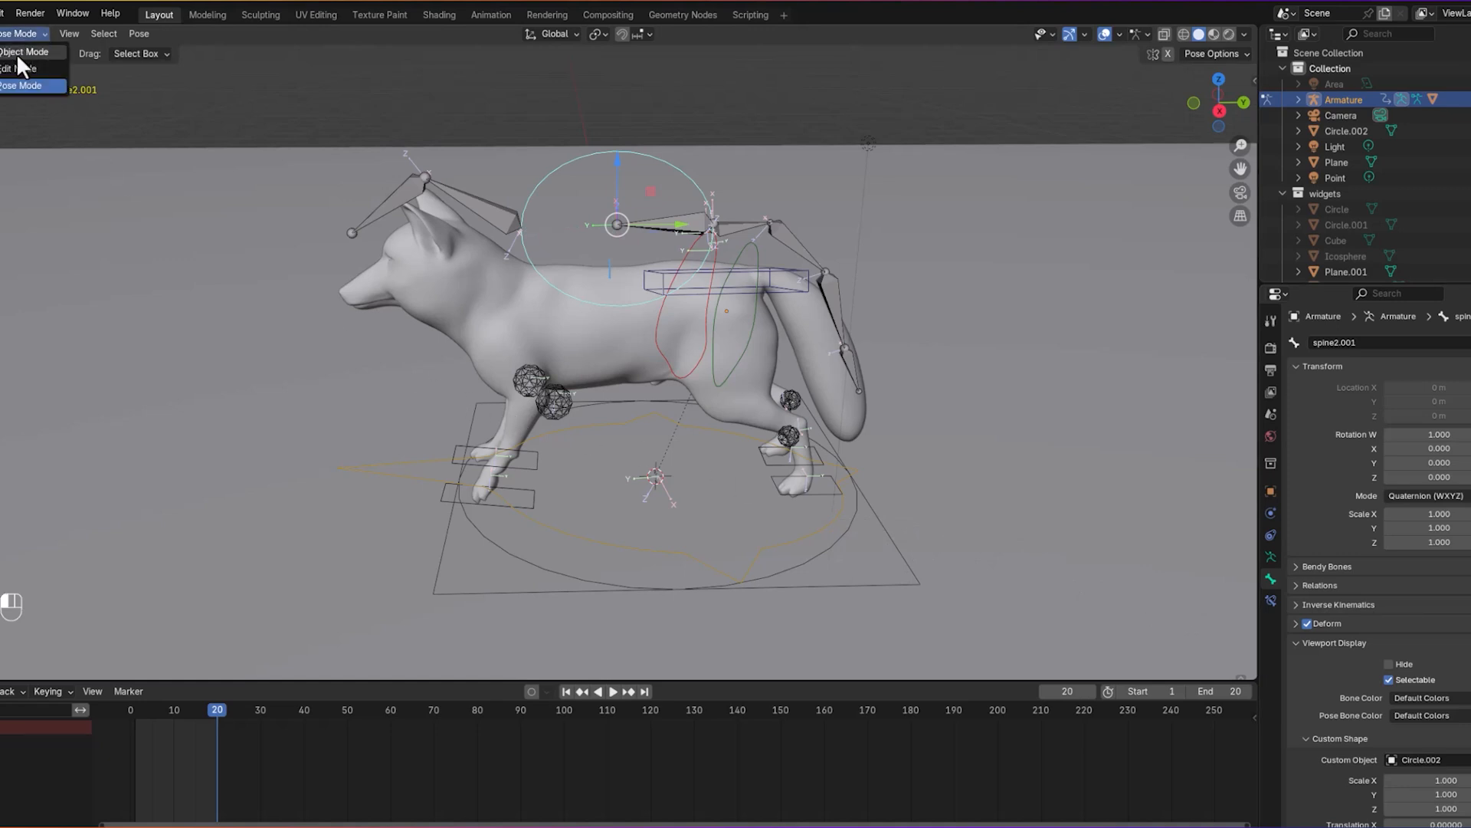
left_click(9, 52)
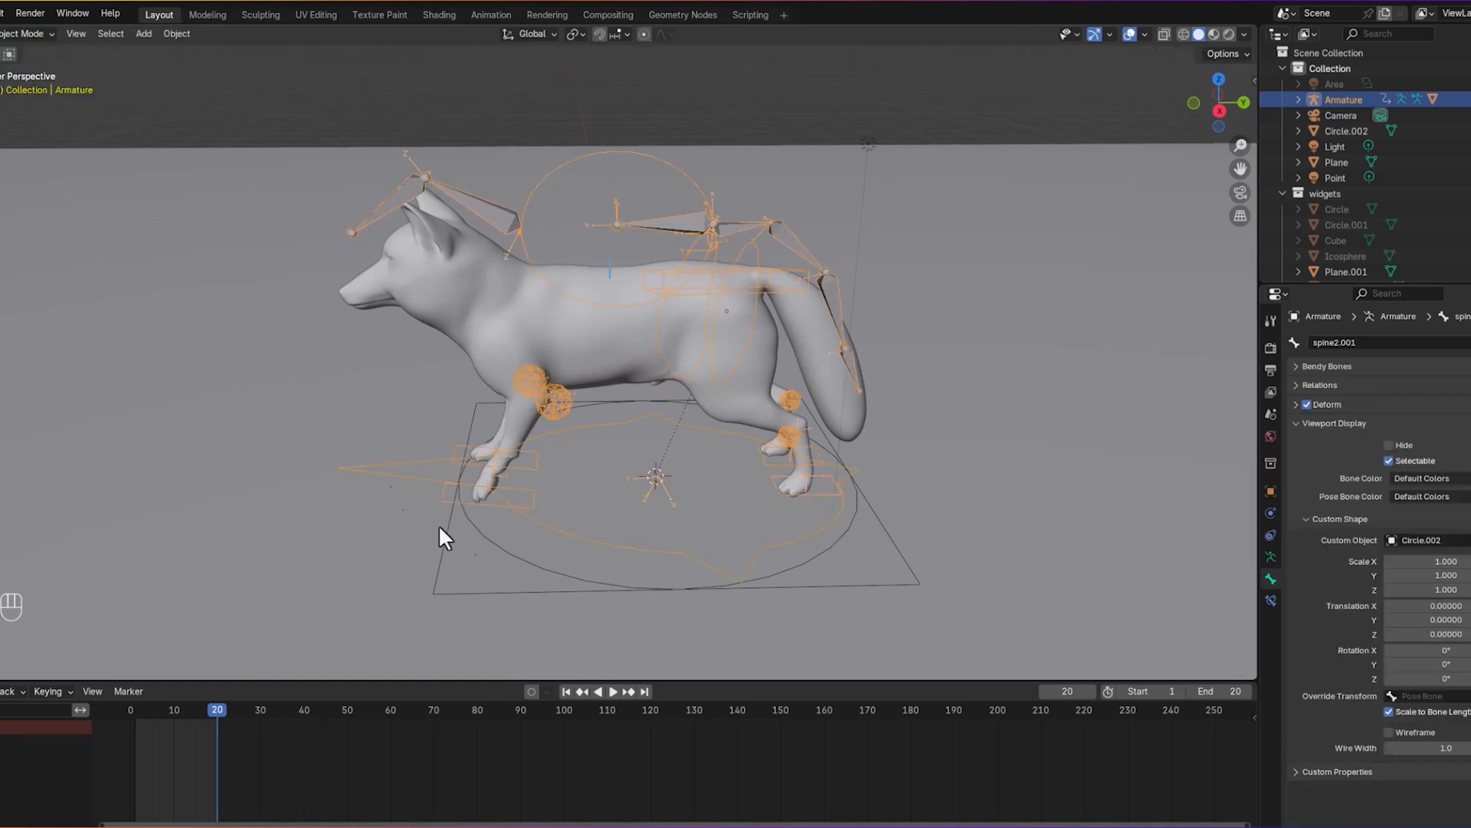
left_click(482, 552)
left_click(491, 544)
left_click(504, 549)
left_click(509, 554)
left_click(509, 554)
left_click(511, 558)
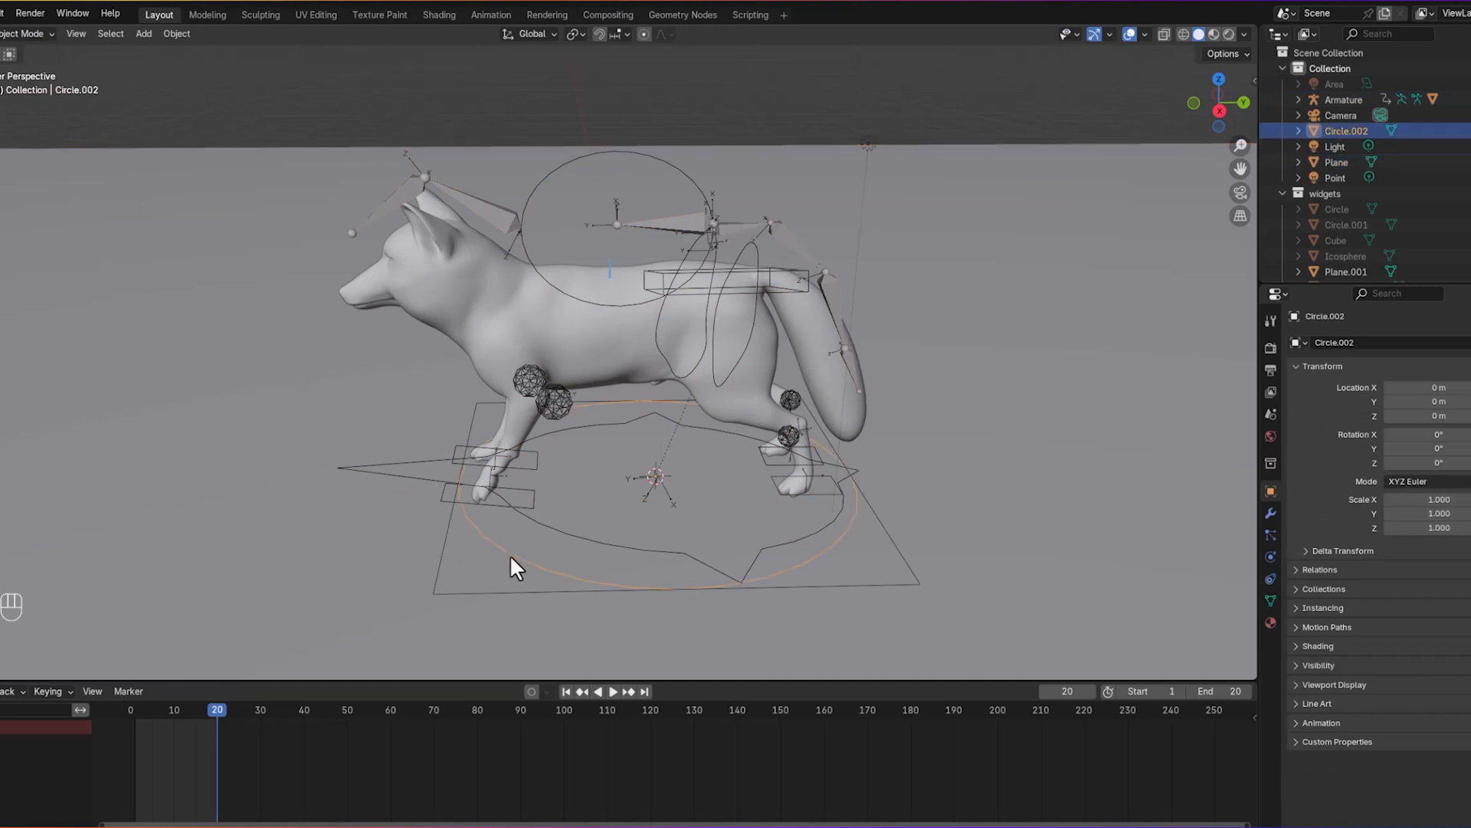
key("m")
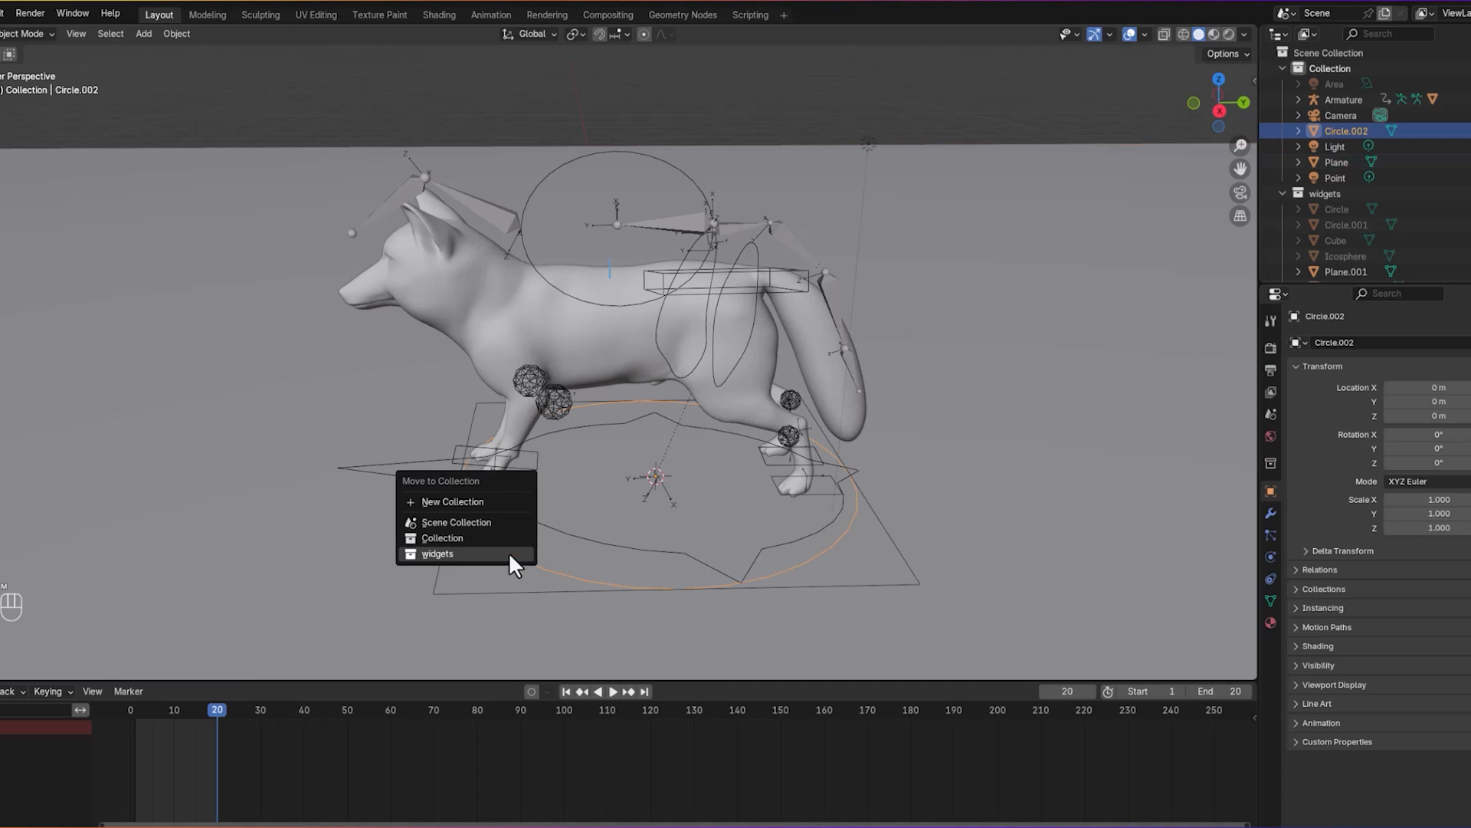
left_click(509, 554)
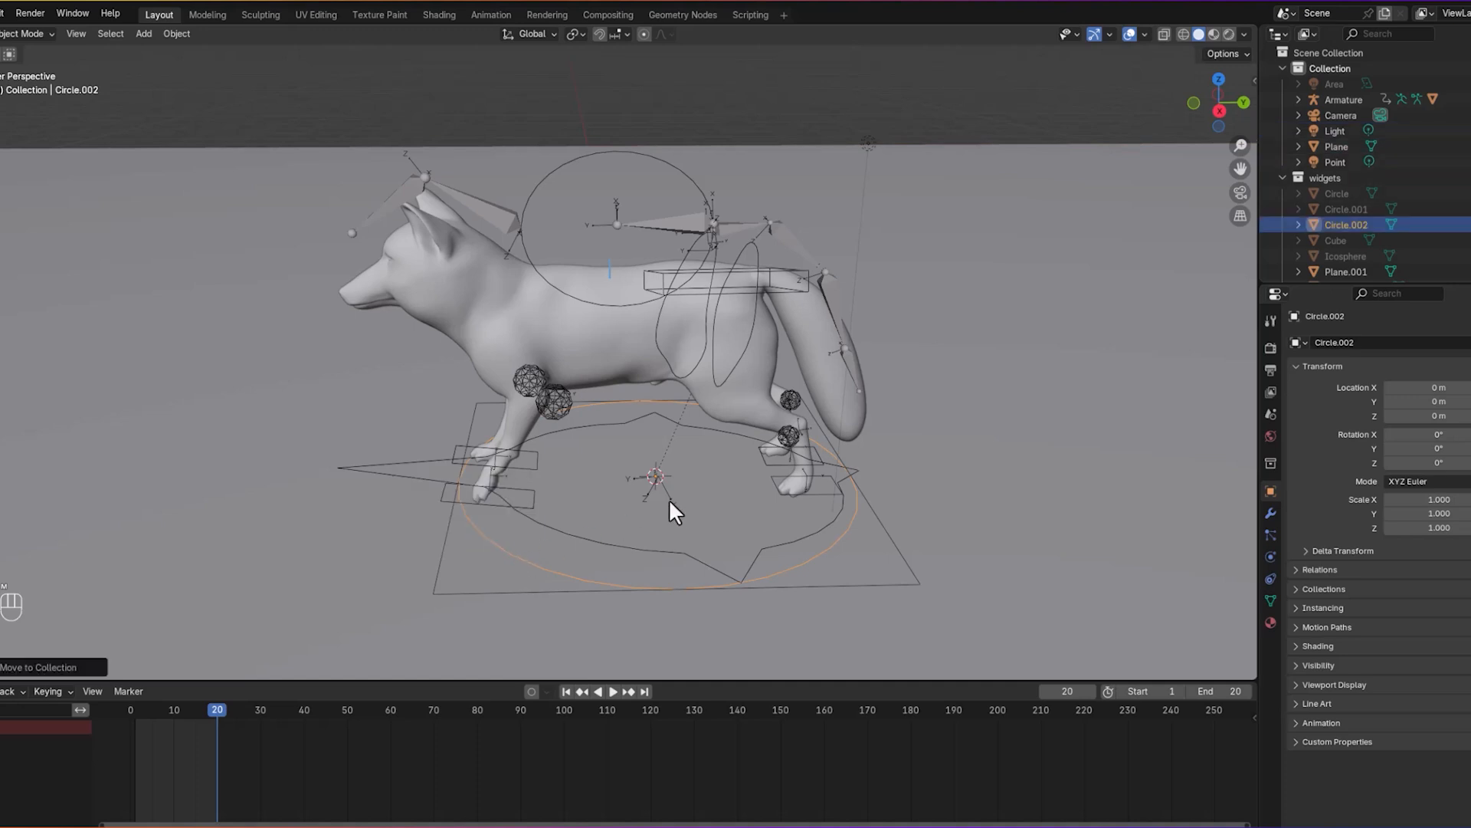
Step: Rename the Circle.002 object in the widgets collection as spine
double_click(1347, 227)
scroll(1346, 229, "down", 1)
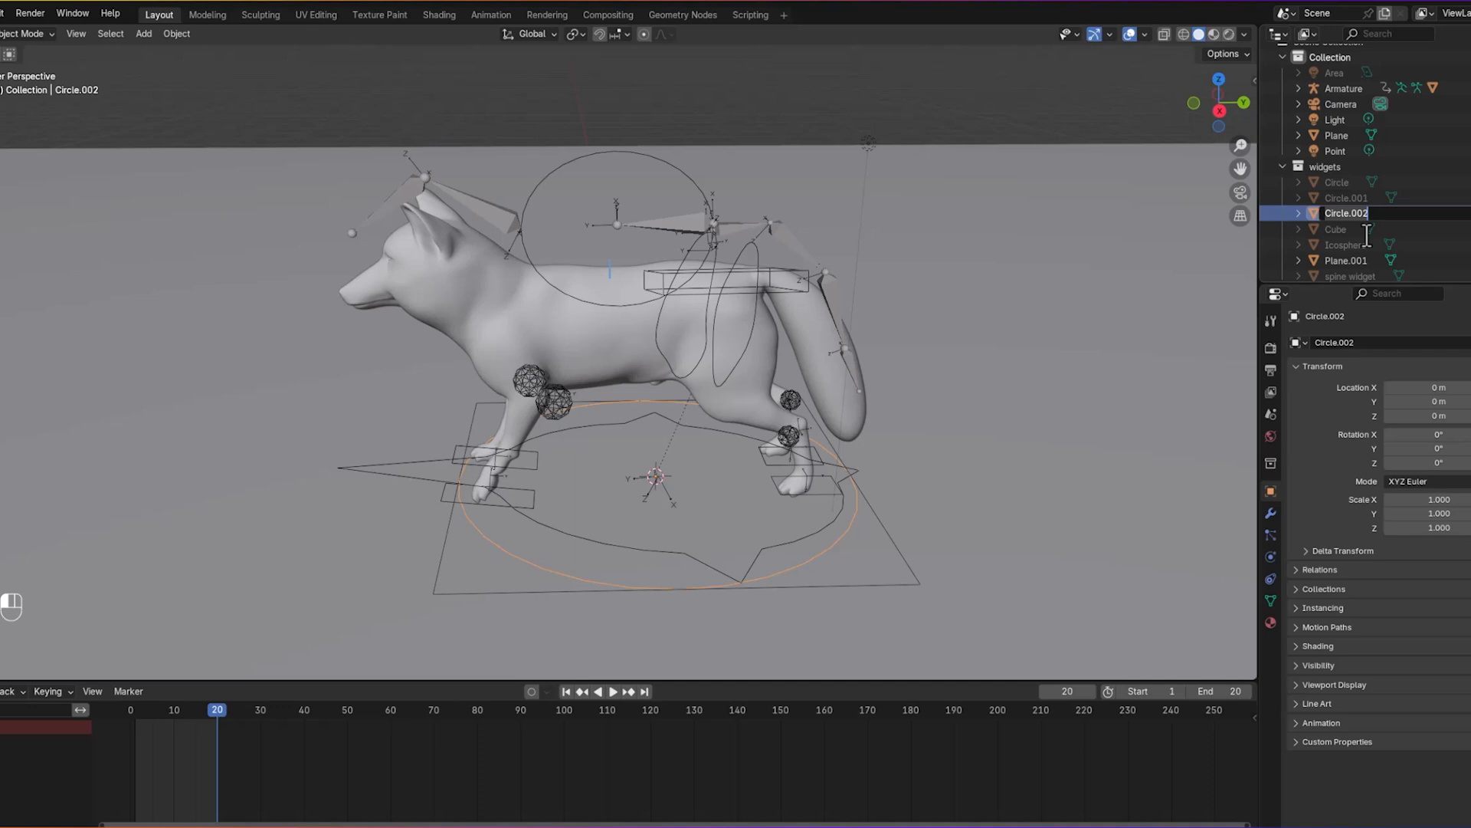
type("spine")
key("Return")
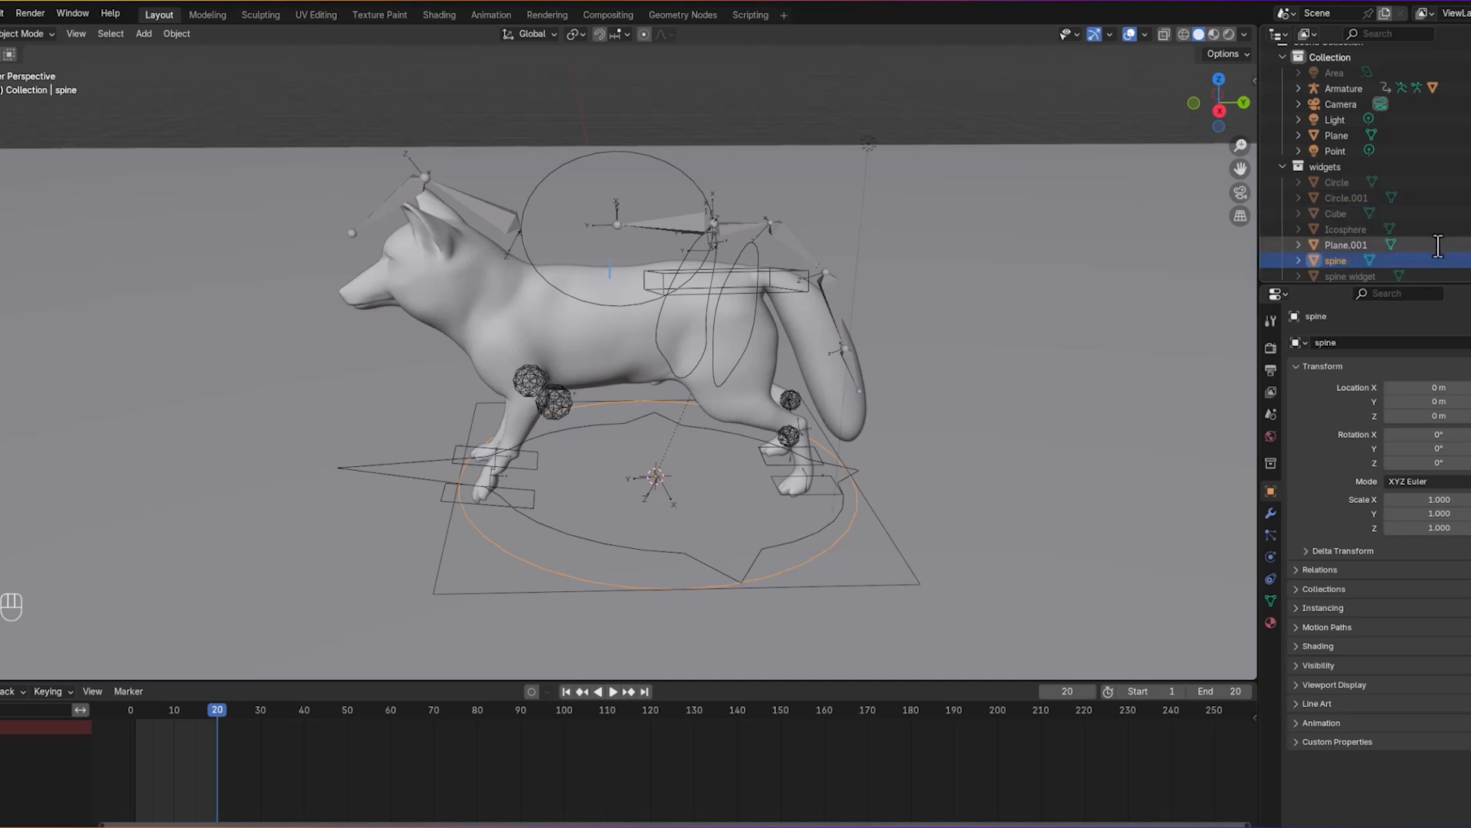
Step: Rotate the spine circle's mesh 90 degrees around the global X axis in Edit Mode
left_click(590, 315)
left_click(544, 568)
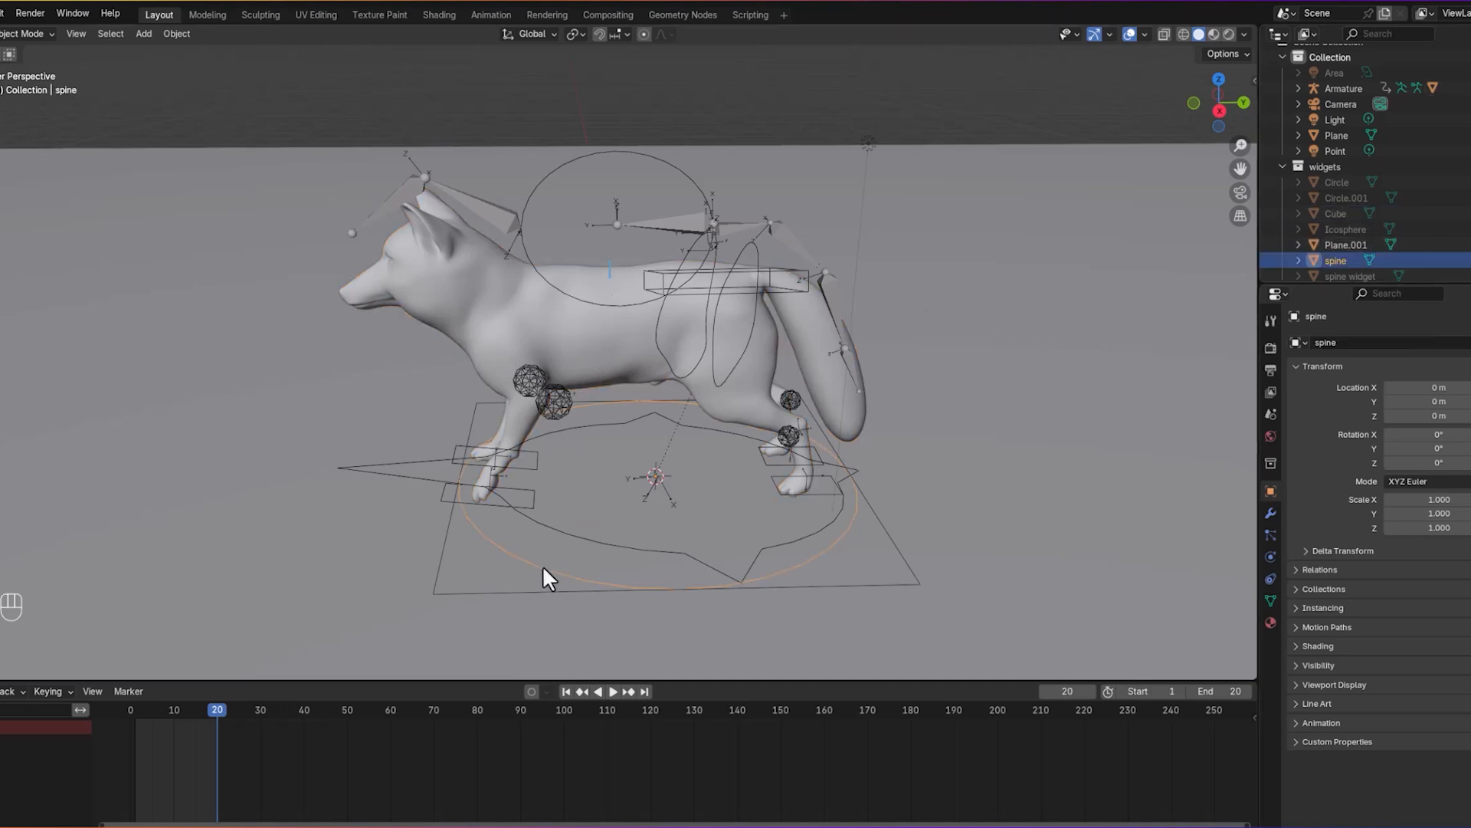
left_click(31, 34)
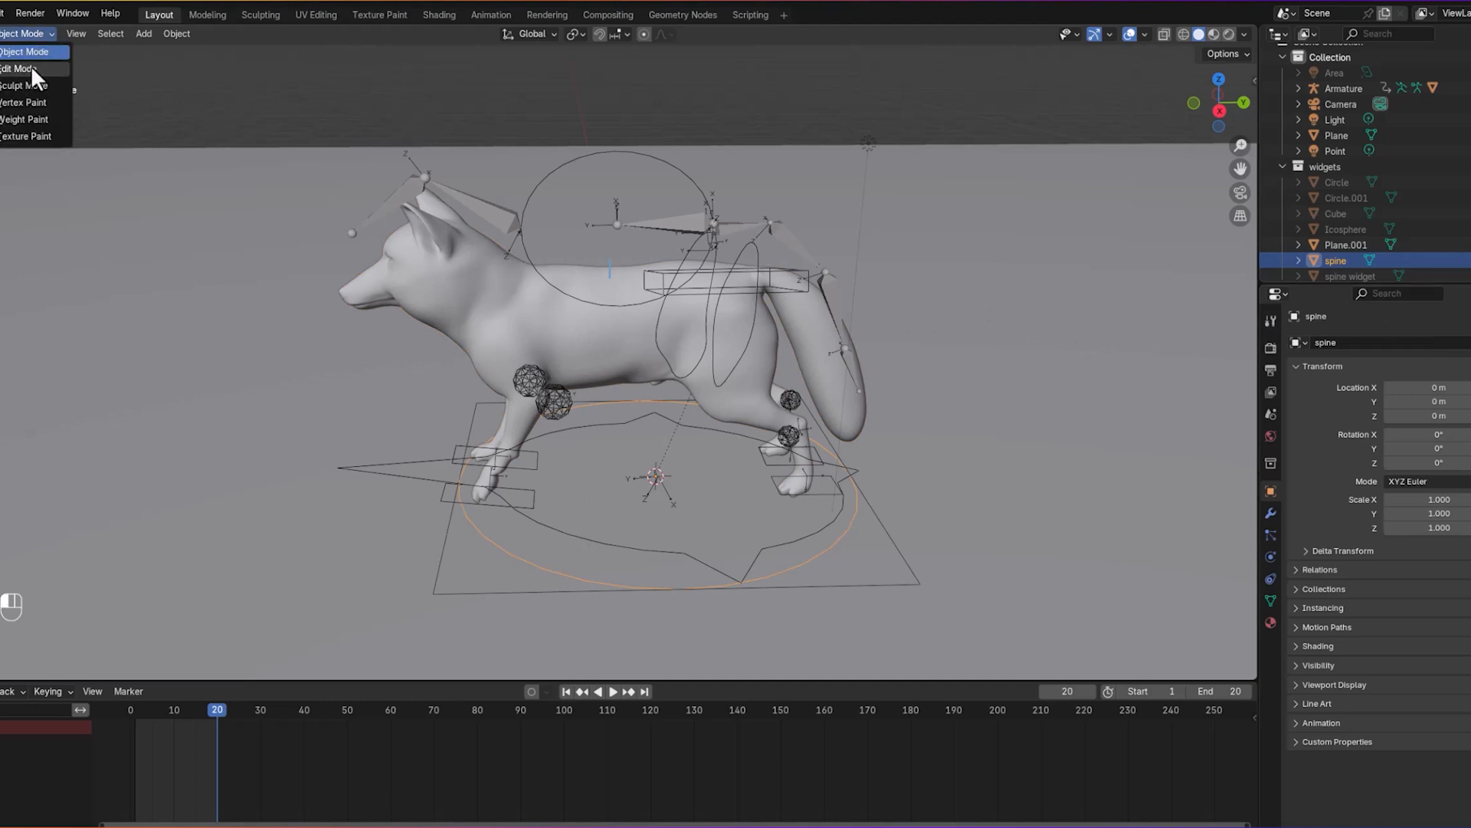
left_click(30, 67)
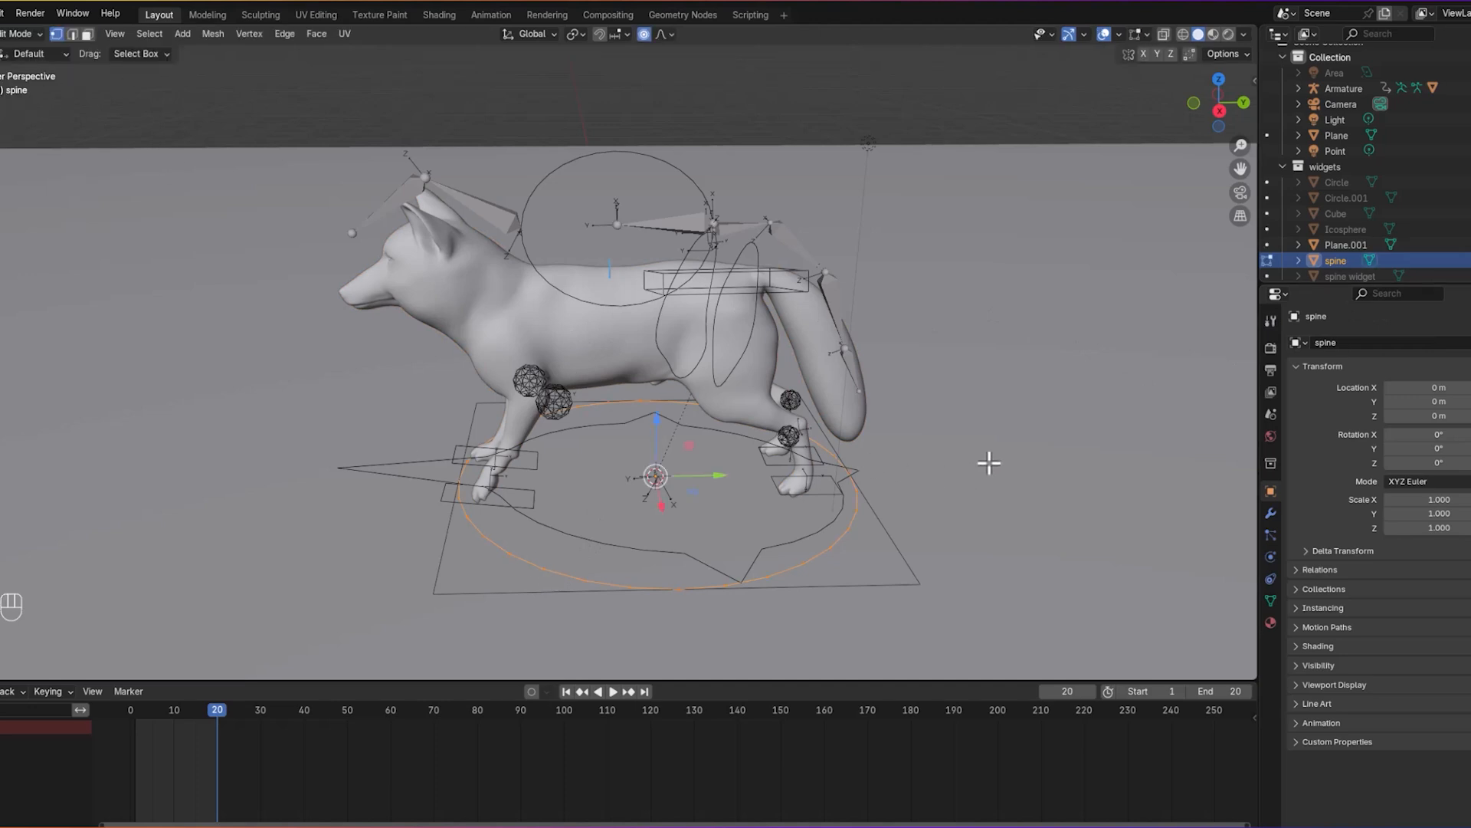
type("rx90")
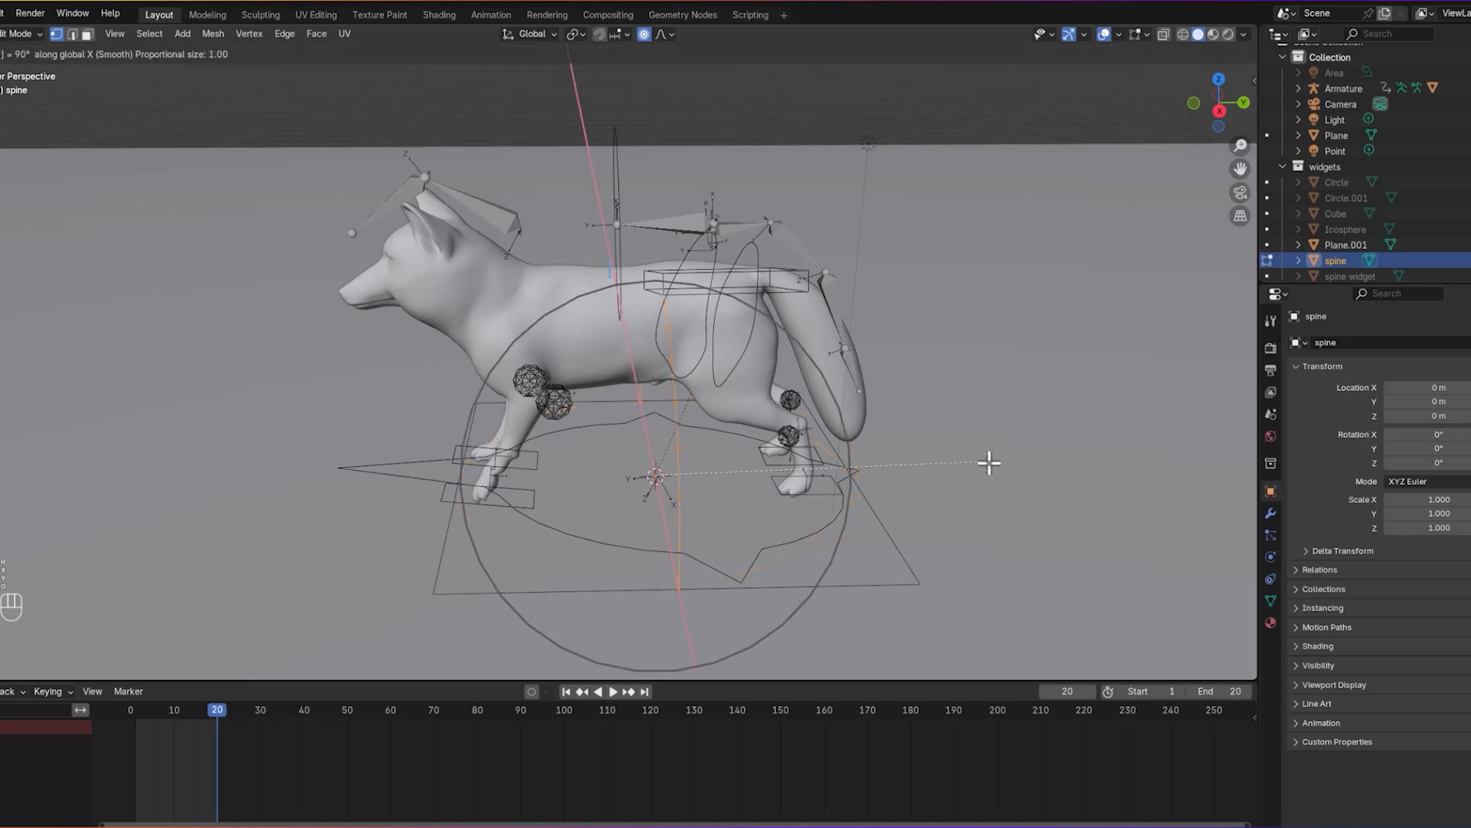
key("Return")
mouse_move(897, 401)
middle_mouse_down()
mouse_move(927, 395)
mouse_move(893, 388)
middle_mouse_up()
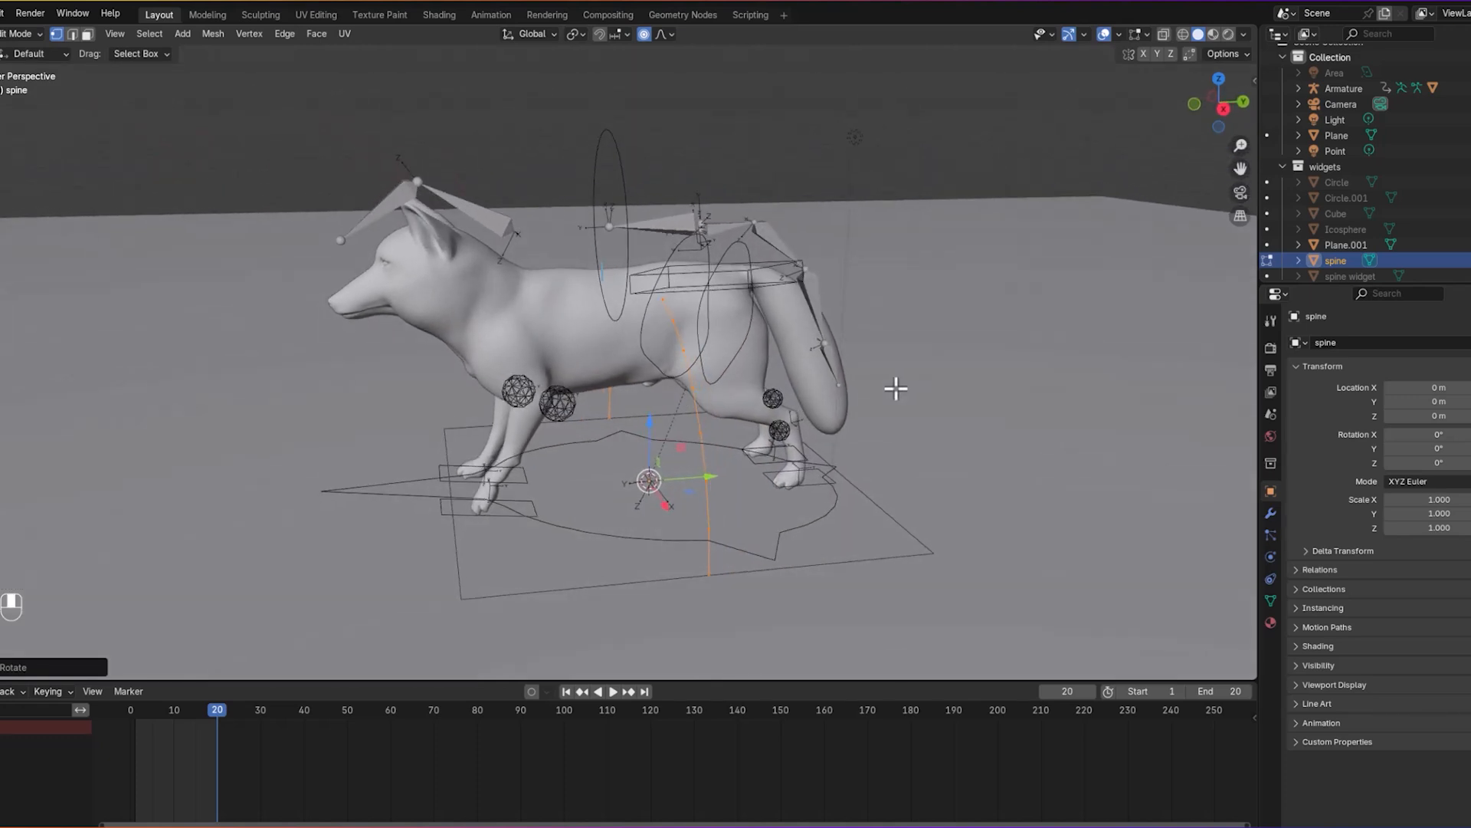
Step: Hide the source spine circle object and return to Object Mode
key("h")
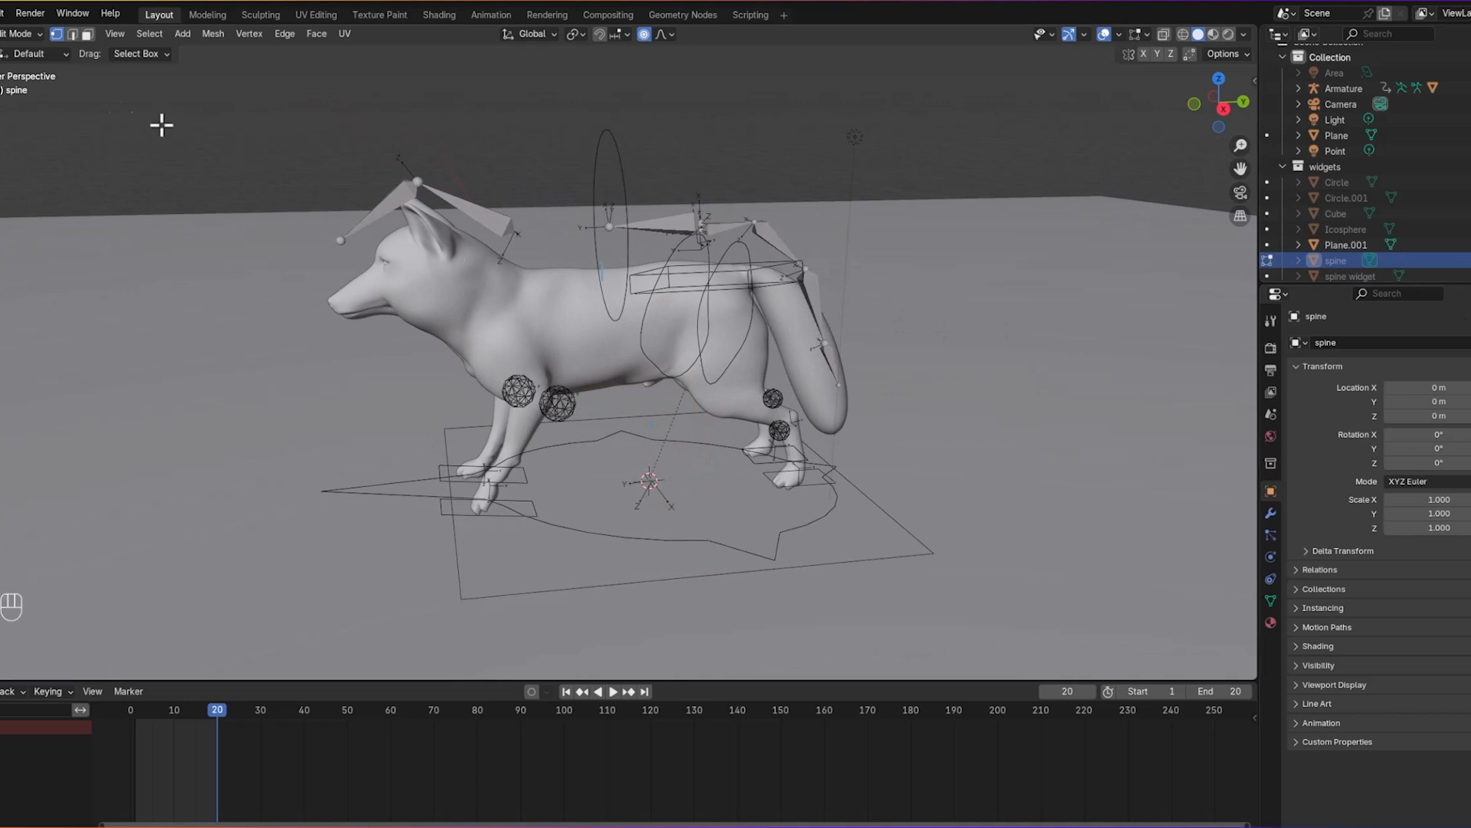
left_click(24, 33)
left_click(22, 50)
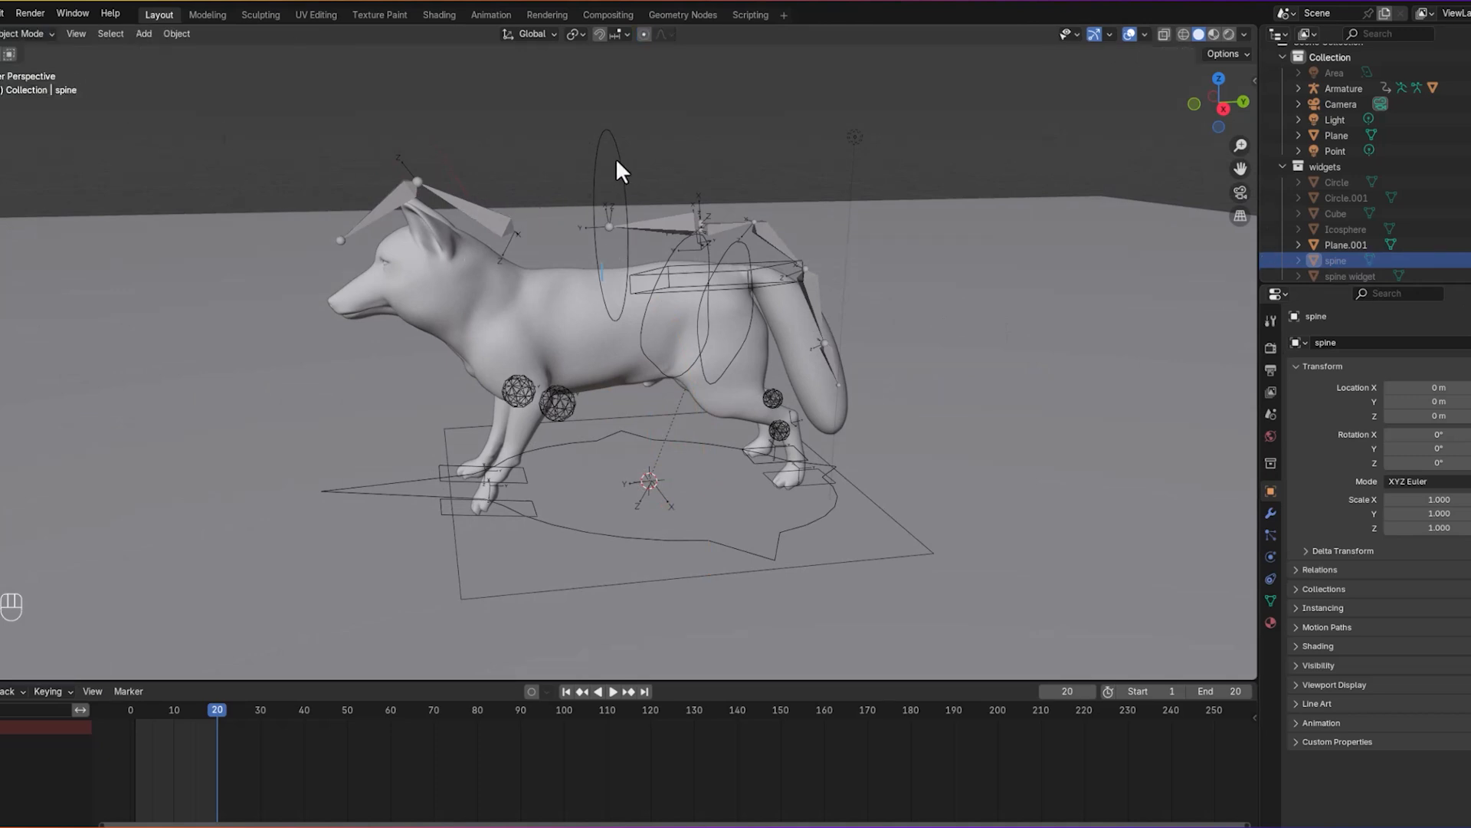
Step: Select the armature and switch it to Pose Mode
left_click(624, 180)
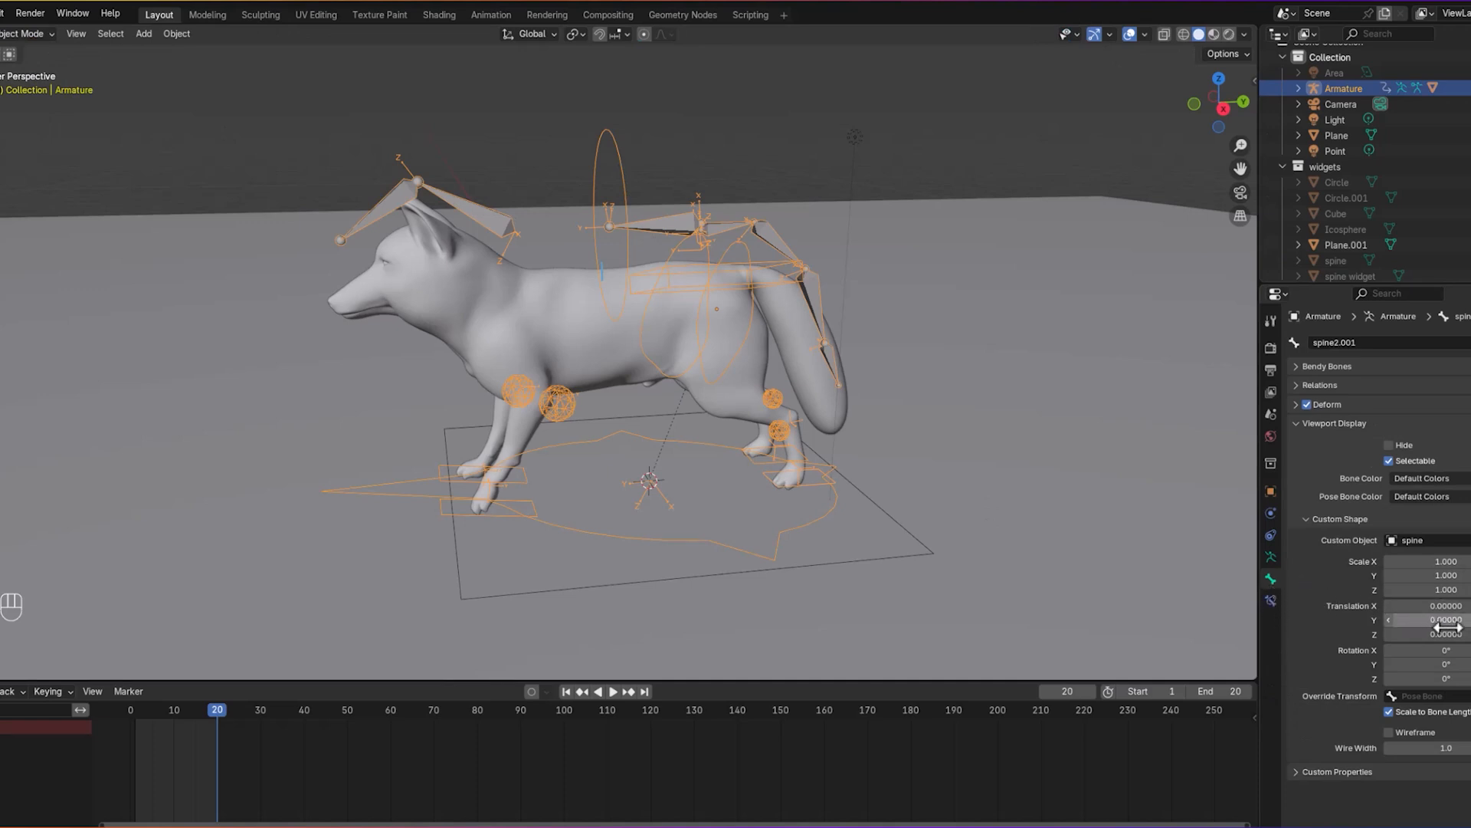
left_click_drag(1449, 634, 1450, 634)
key("ctrl+z")
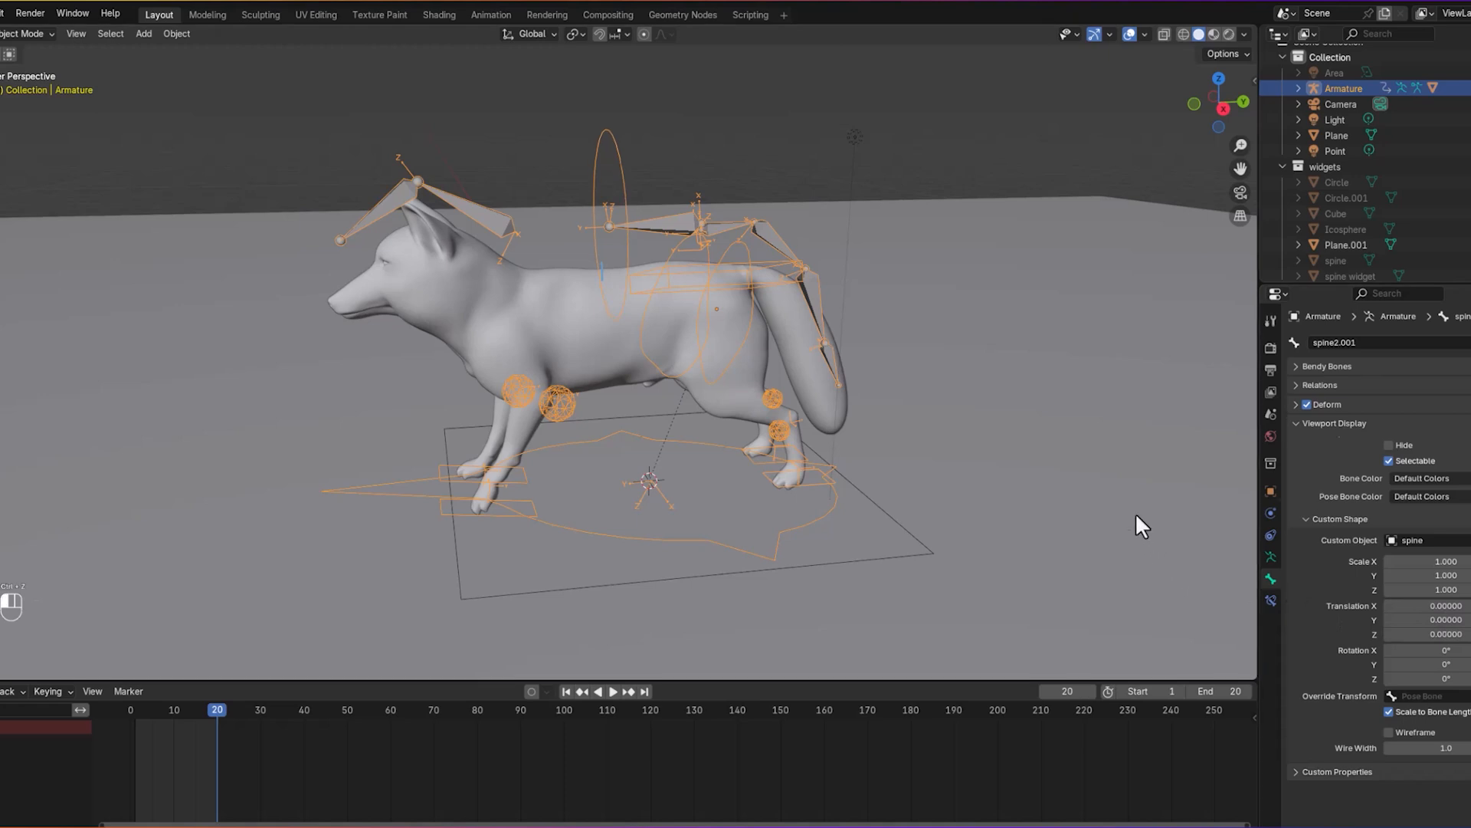
left_click(723, 276)
left_click(626, 216)
left_click(11, 34)
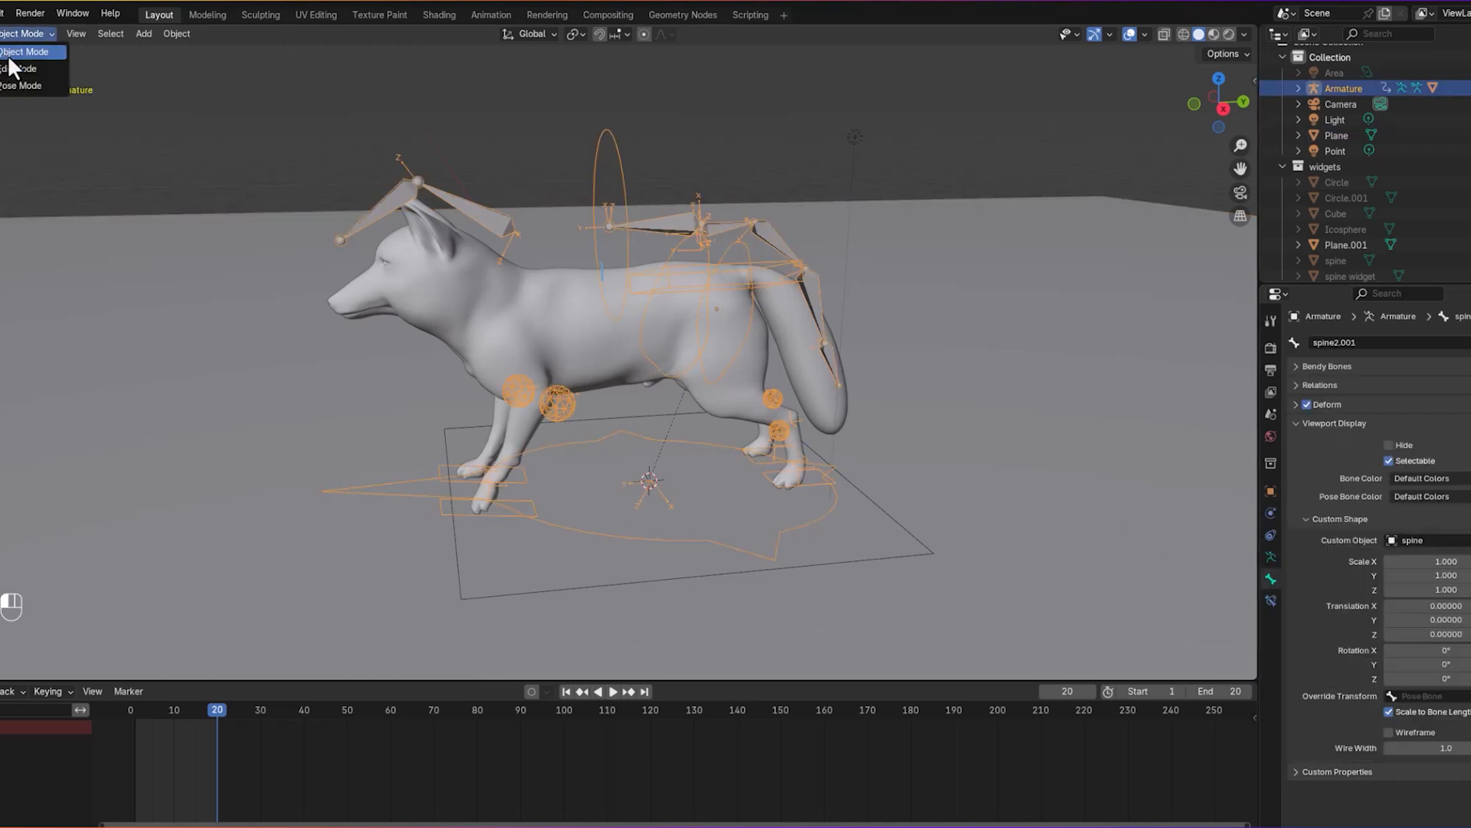
left_click(20, 85)
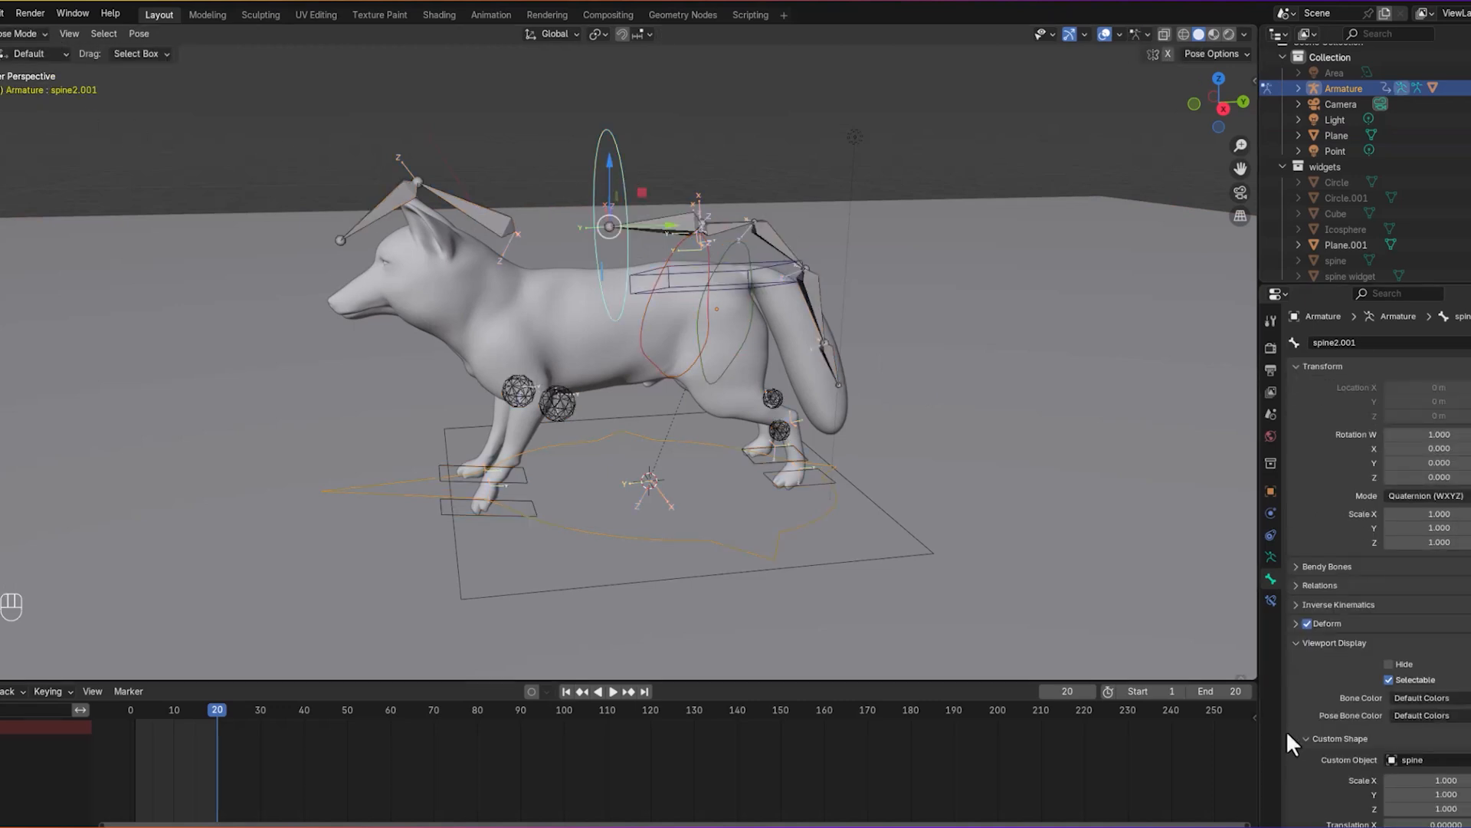
Step: Set the spine2.001 bone's custom shape translation to X -0.47, Y -0.02 and Z -0.07
scroll(1187, 666, "down", 1)
scroll(1361, 644, "down", 2)
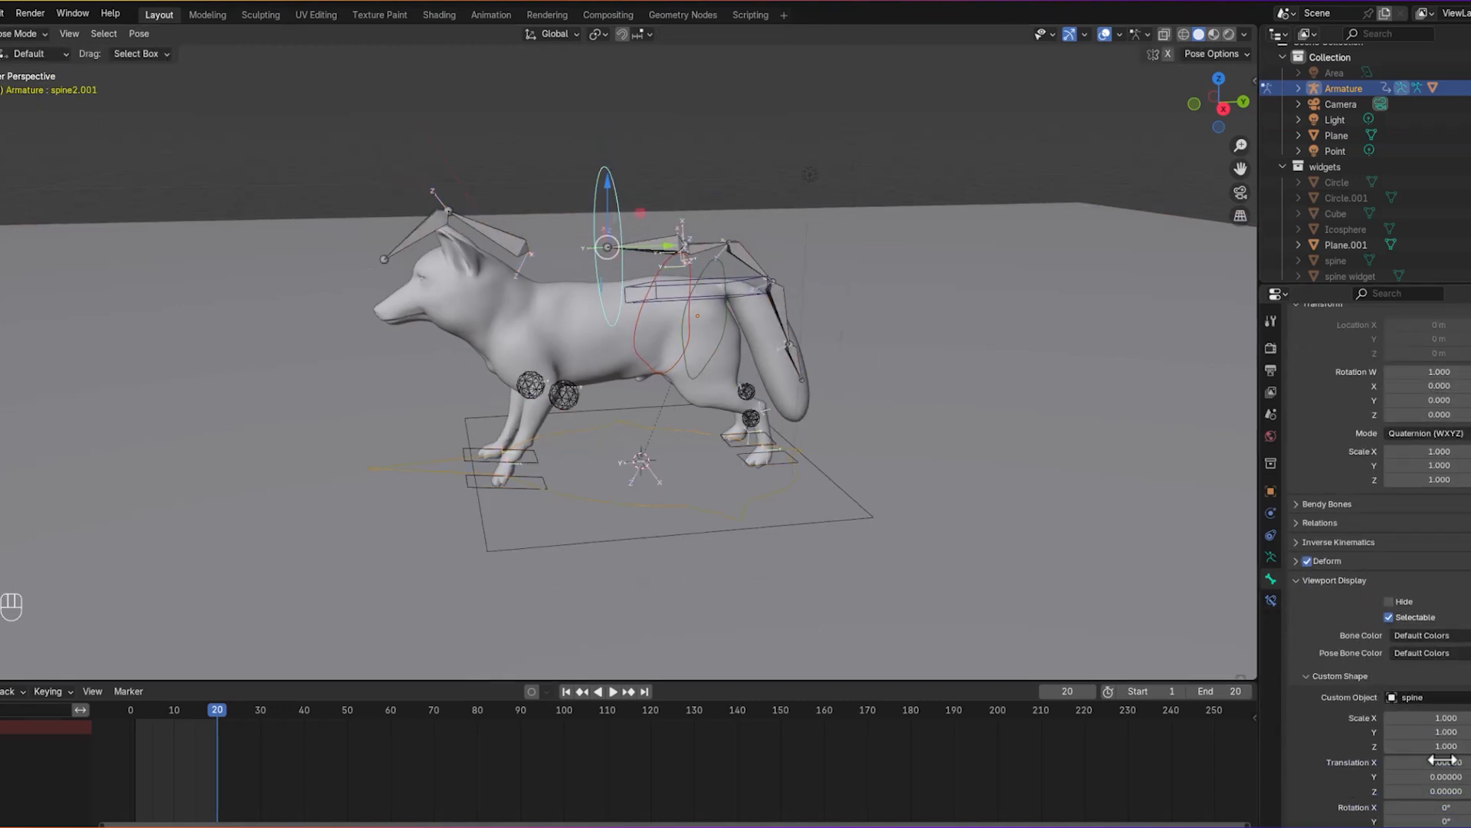
left_click_drag(1437, 791, 1396, 791)
middle_click_drag(898, 448, 802, 522)
key("ctrl+KP_1")
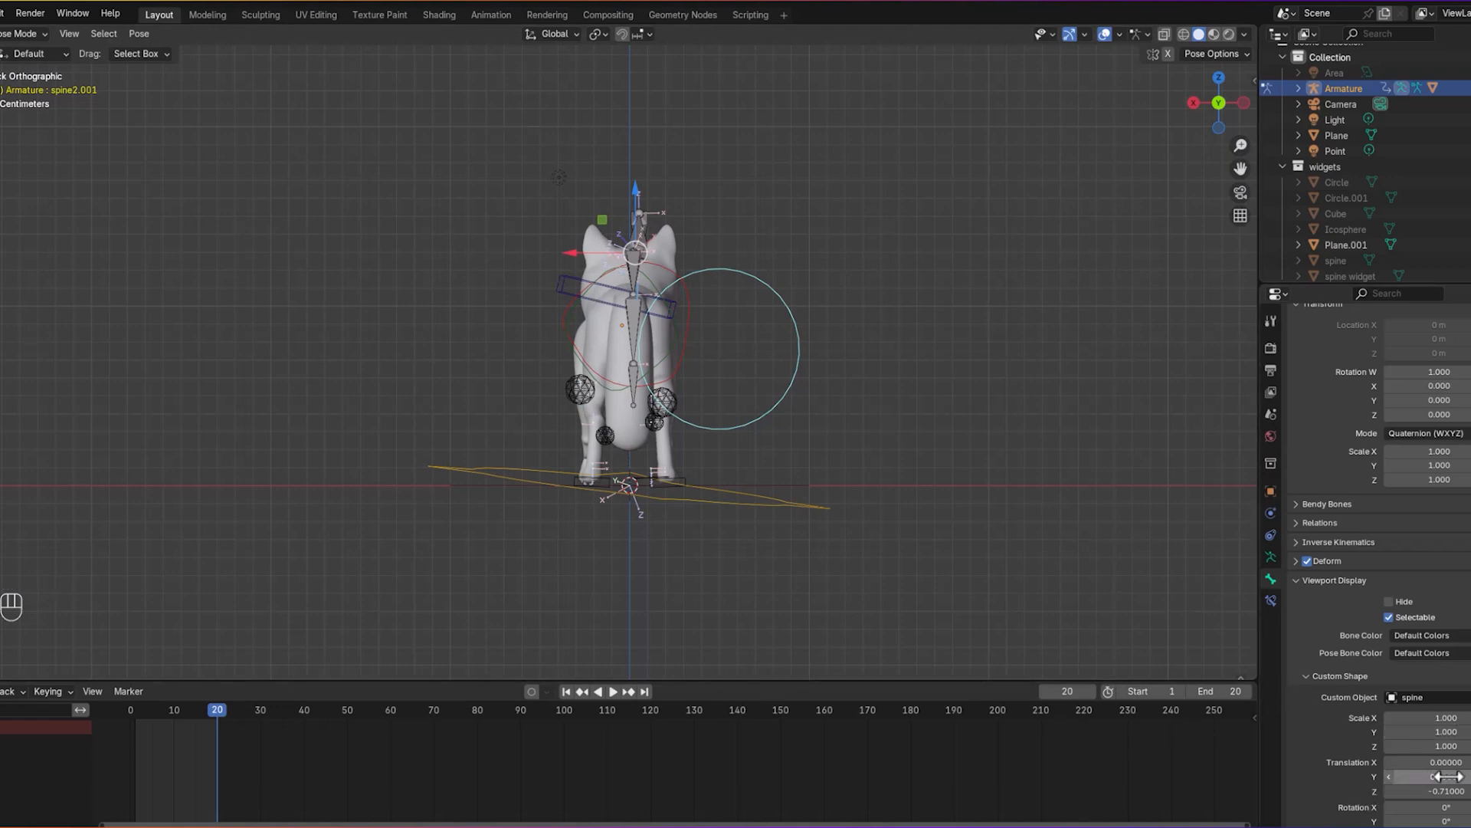
left_click_drag(1427, 776, 1404, 776)
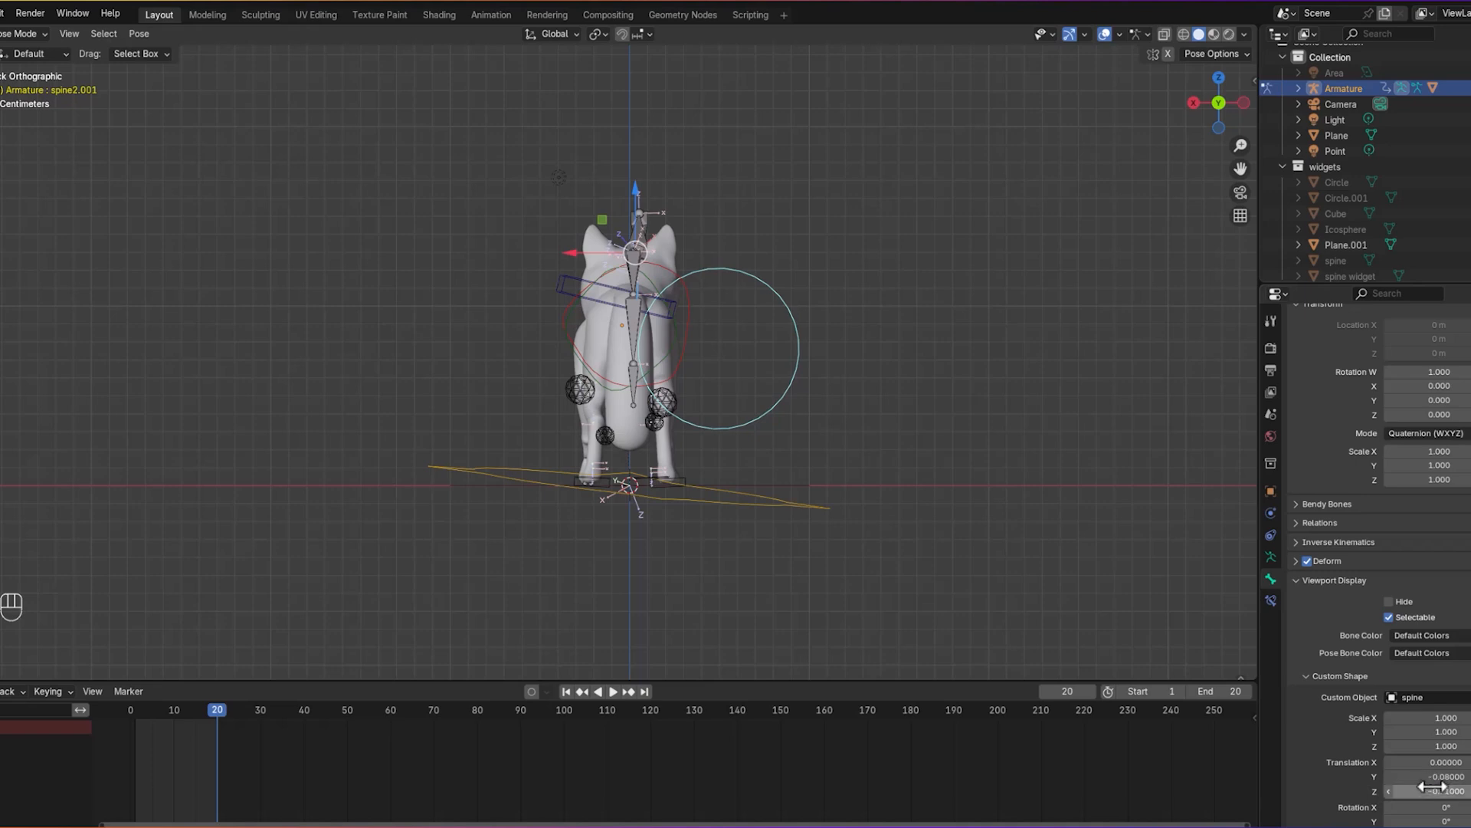
mouse_move(1445, 762)
left_mouse_down()
mouse_move(1458, 761)
mouse_move(1424, 762)
left_mouse_up()
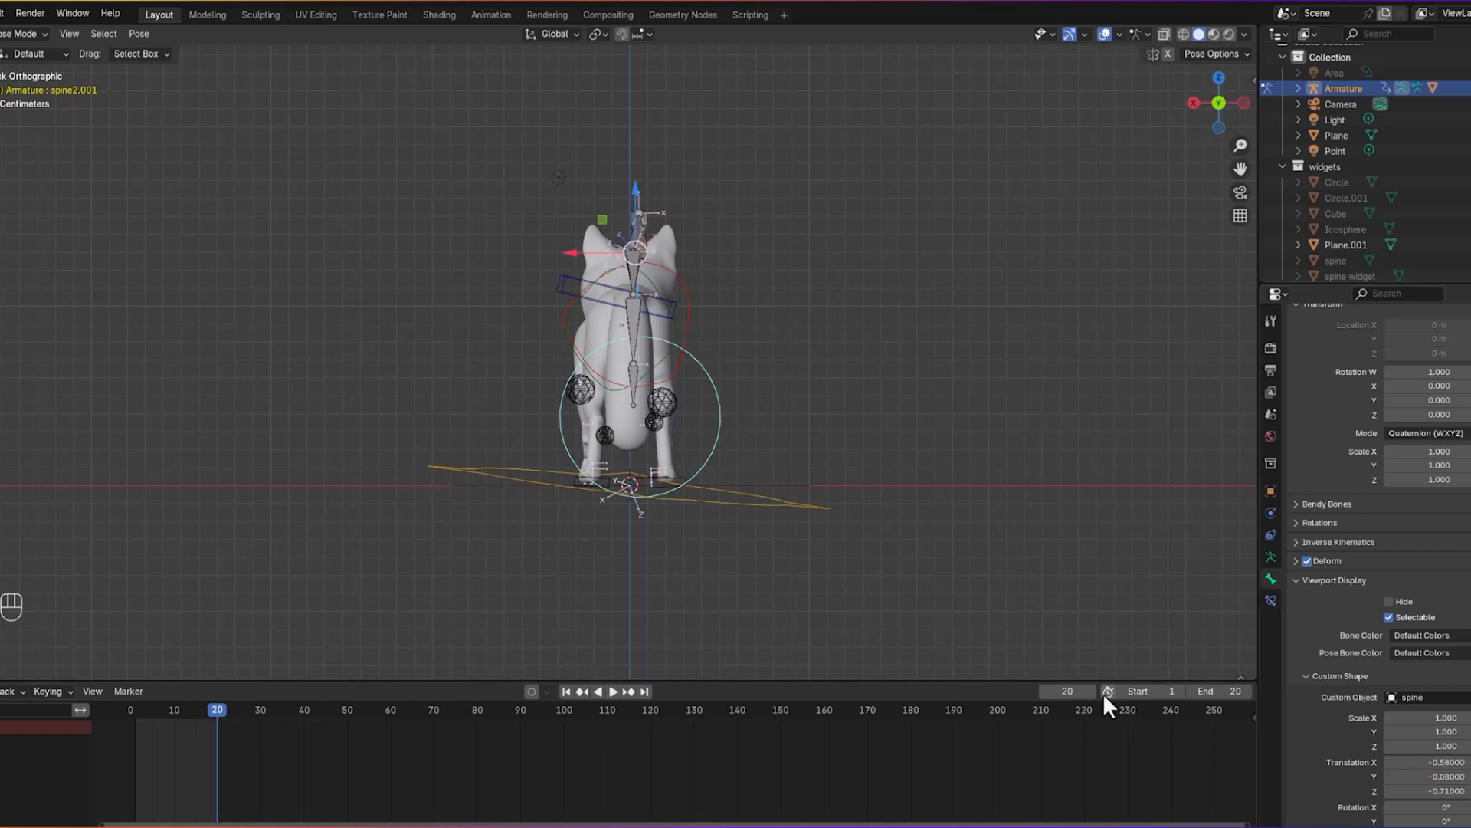
left_click_drag(1426, 790, 1383, 776)
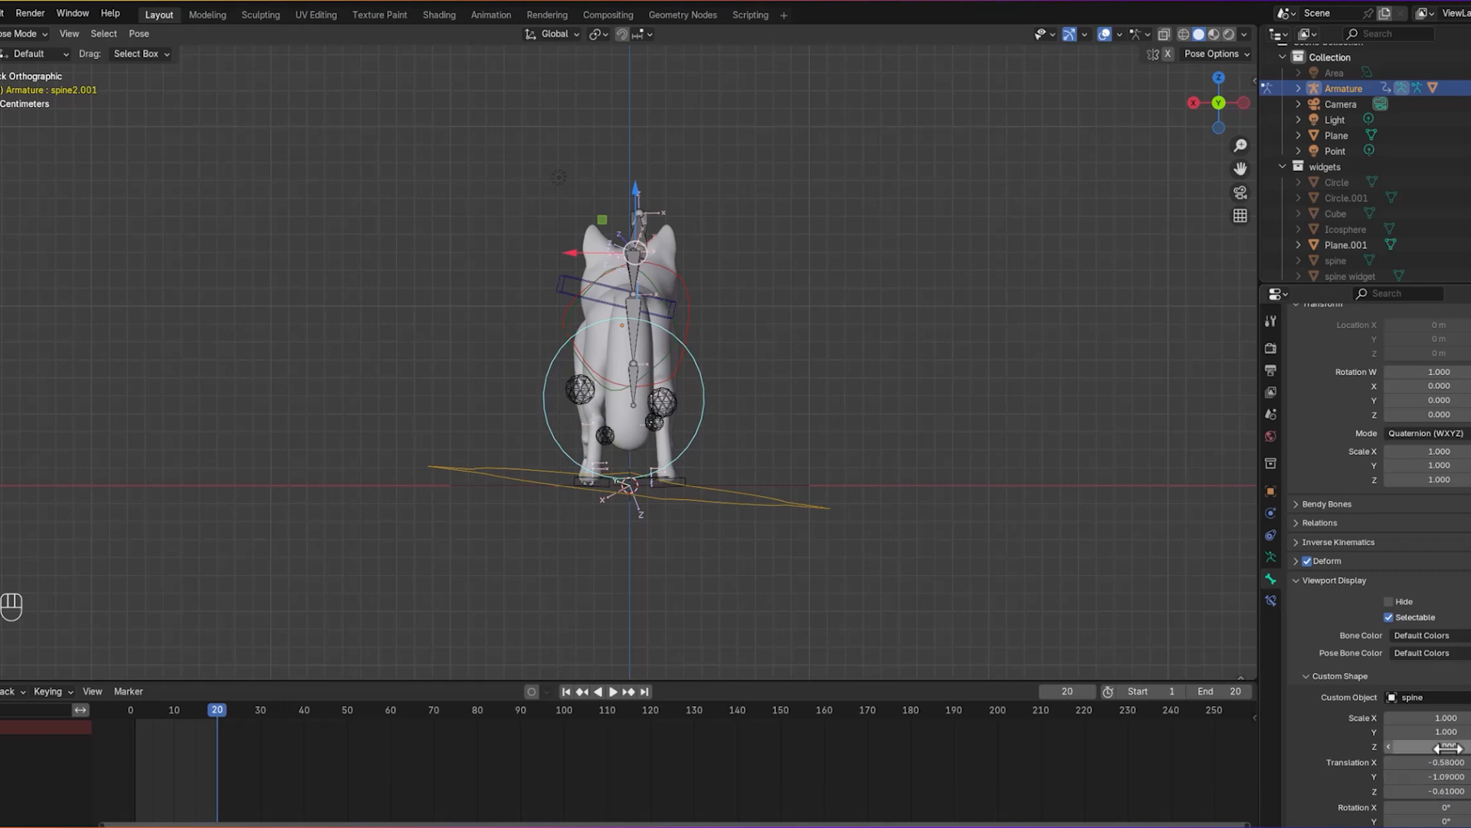
middle_click_drag(1225, 669, 1224, 608)
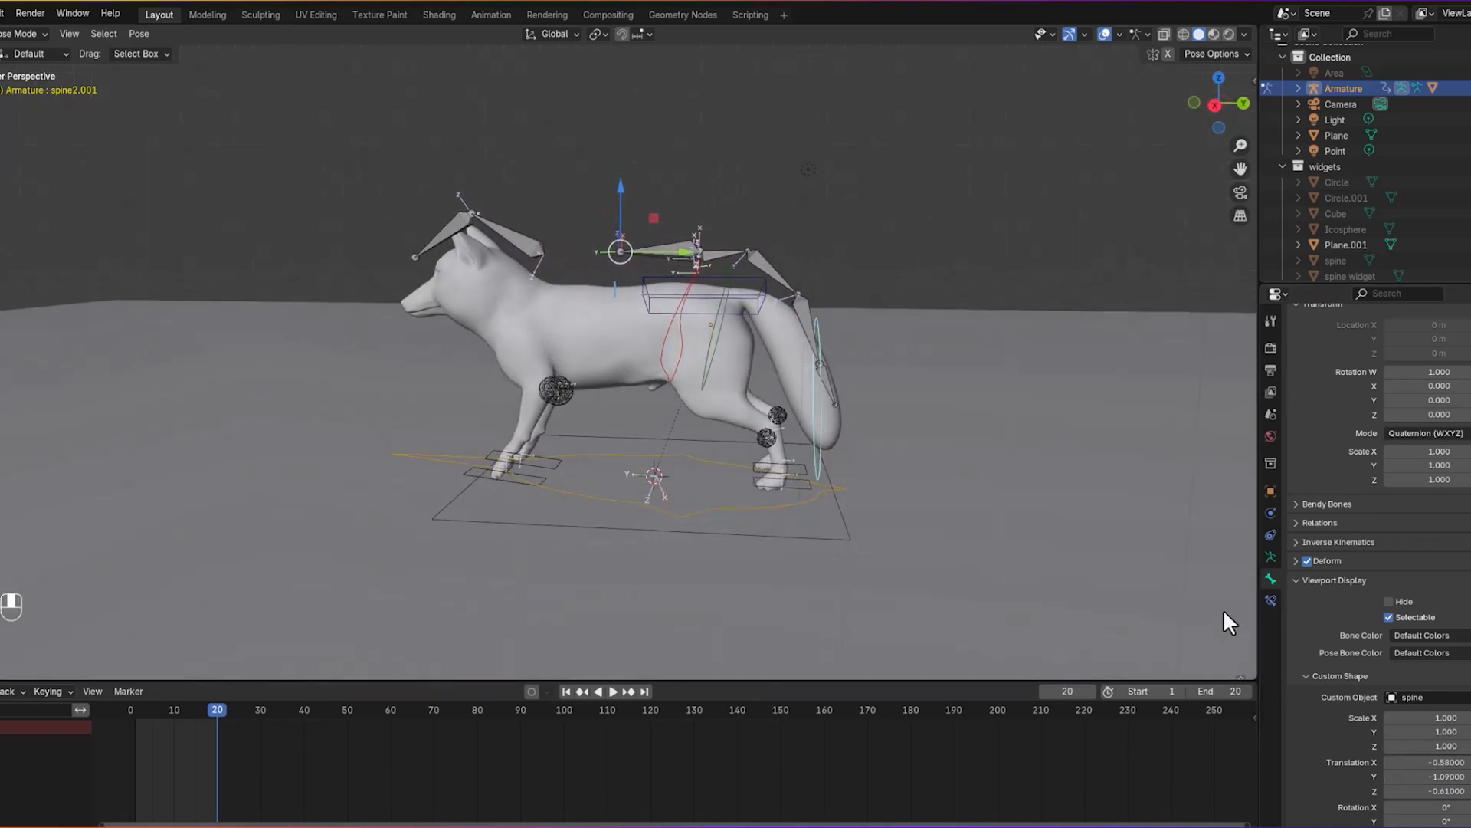
mouse_move(1447, 764)
left_mouse_down()
mouse_move(1415, 777)
mouse_move(1470, 777)
left_mouse_up()
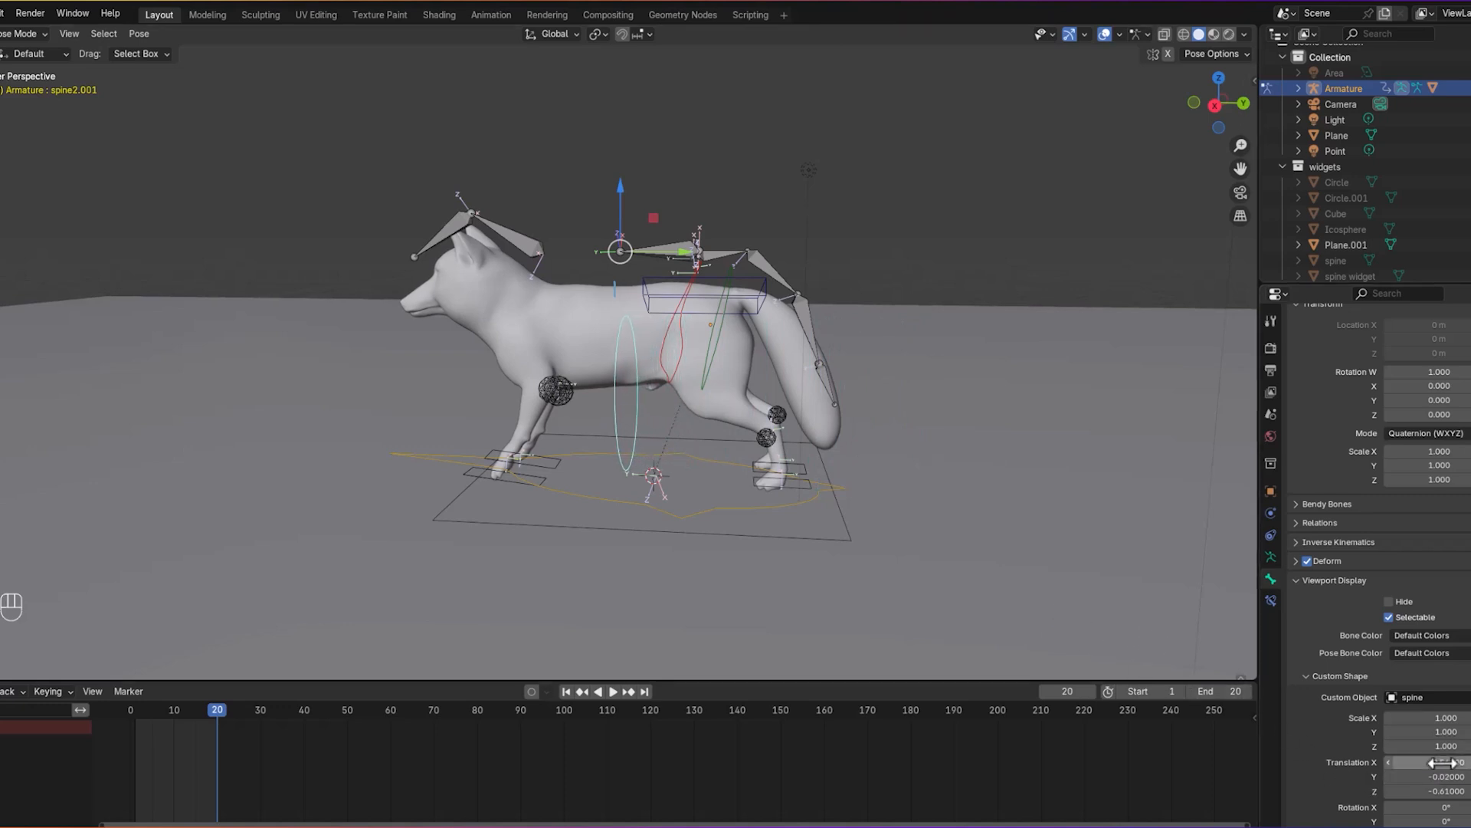
mouse_move(1449, 790)
left_mouse_down()
mouse_move(1418, 790)
mouse_move(1433, 790)
left_mouse_up()
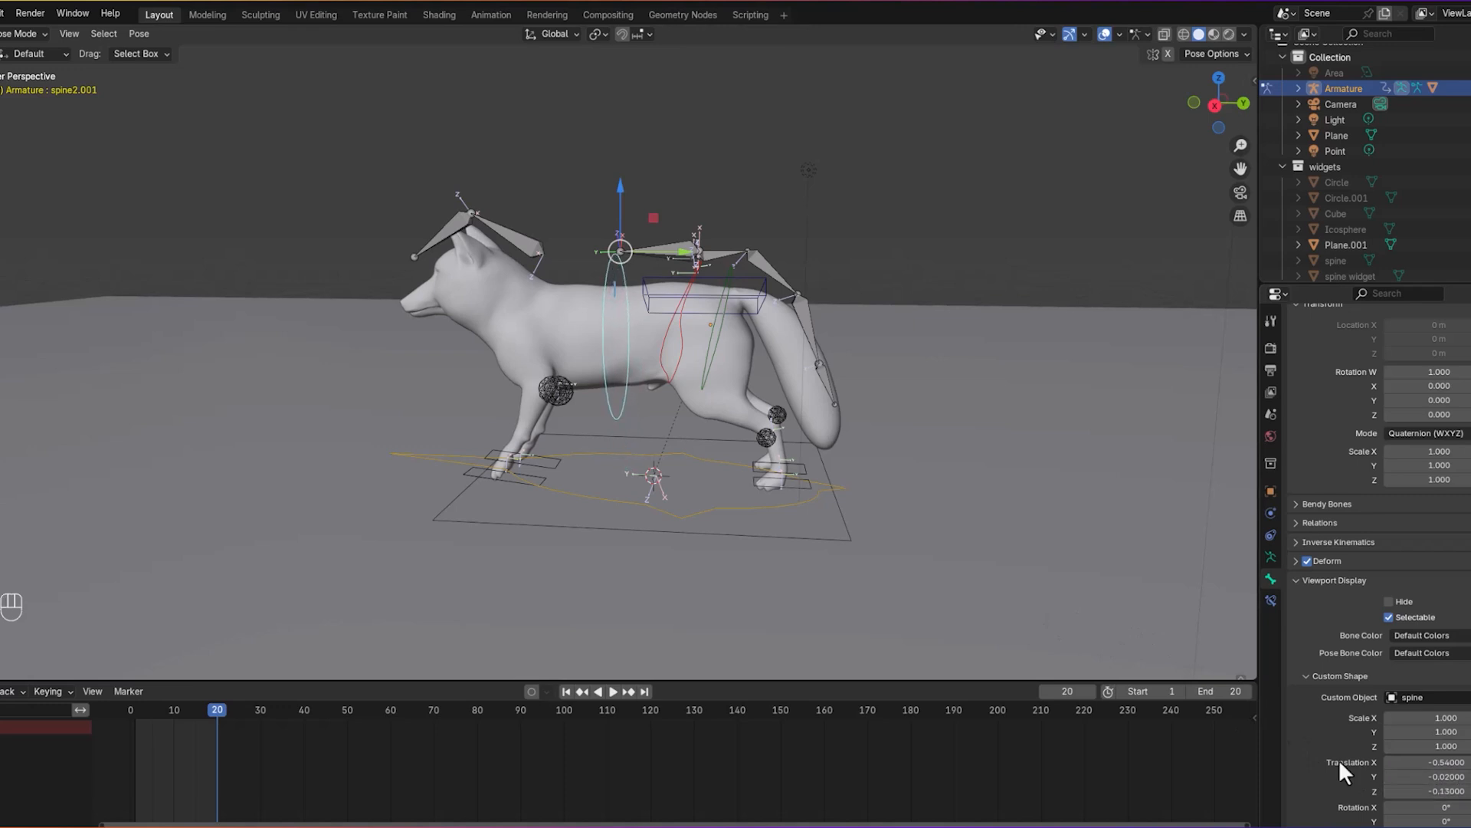
middle_click_drag(902, 389, 961, 403)
left_click_drag(1447, 793, 1434, 762)
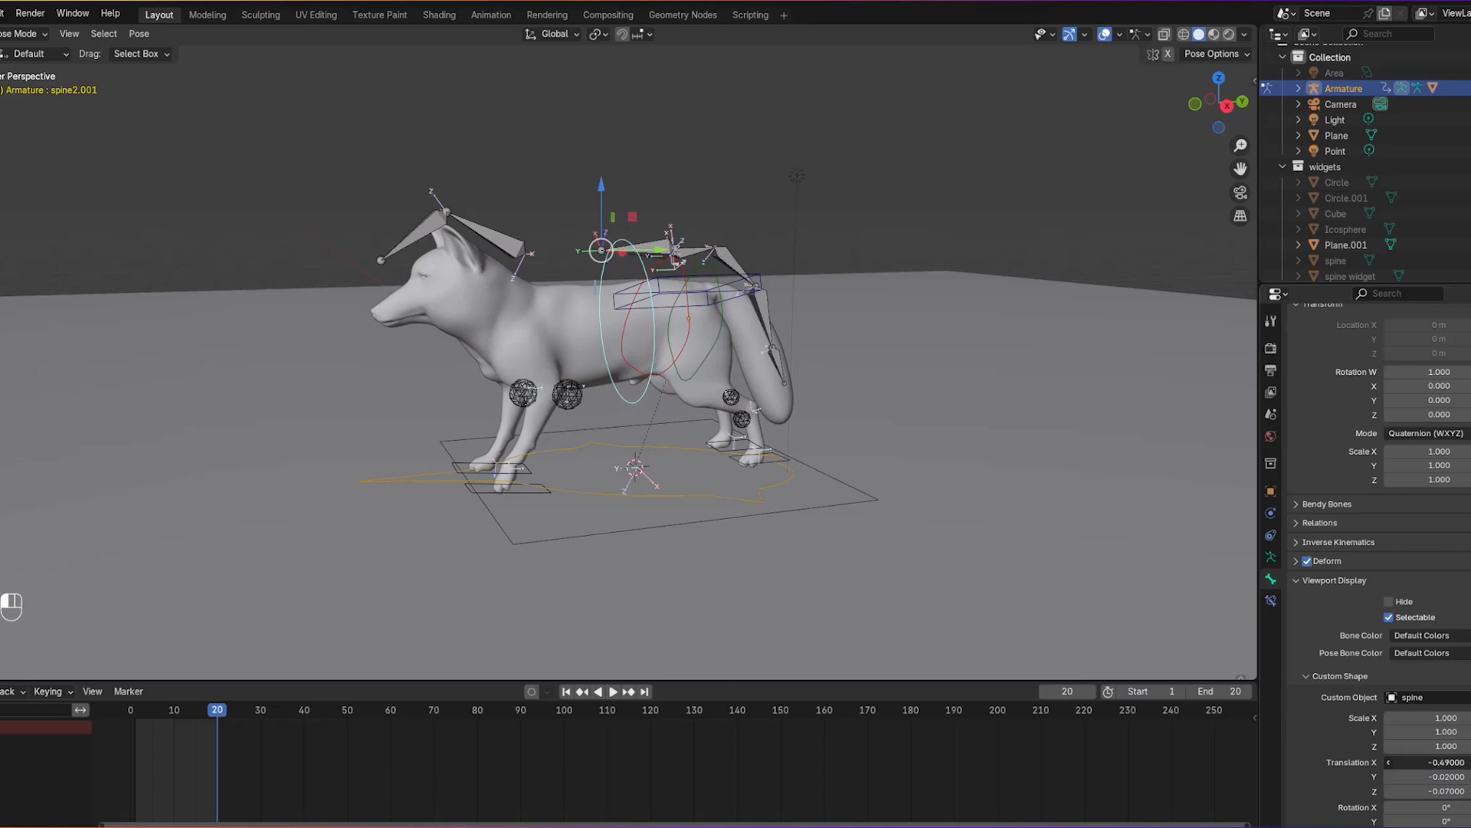
Step: Set the spine2.001 bone's custom shape scale to 0.5 on X, Y and Z
mouse_move(1018, 477)
middle_mouse_down()
mouse_move(812, 535)
mouse_move(754, 508)
mouse_move(1028, 515)
mouse_move(1008, 486)
mouse_move(996, 497)
middle_mouse_up()
left_click(1467, 720)
type("0.5")
key("Return")
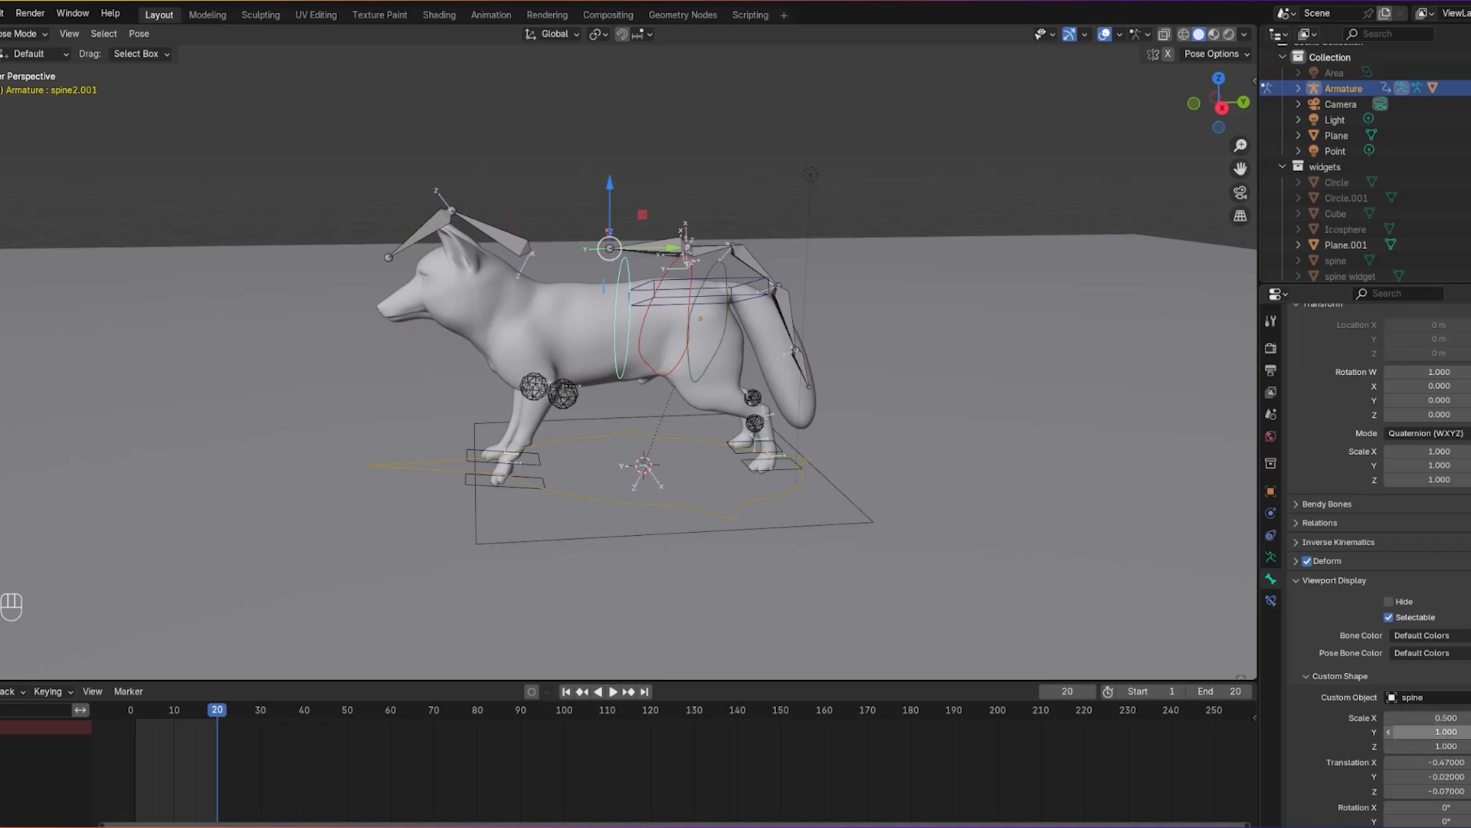
left_click(1459, 733)
type("0.5")
key("Return")
left_click(1462, 746)
type("0")
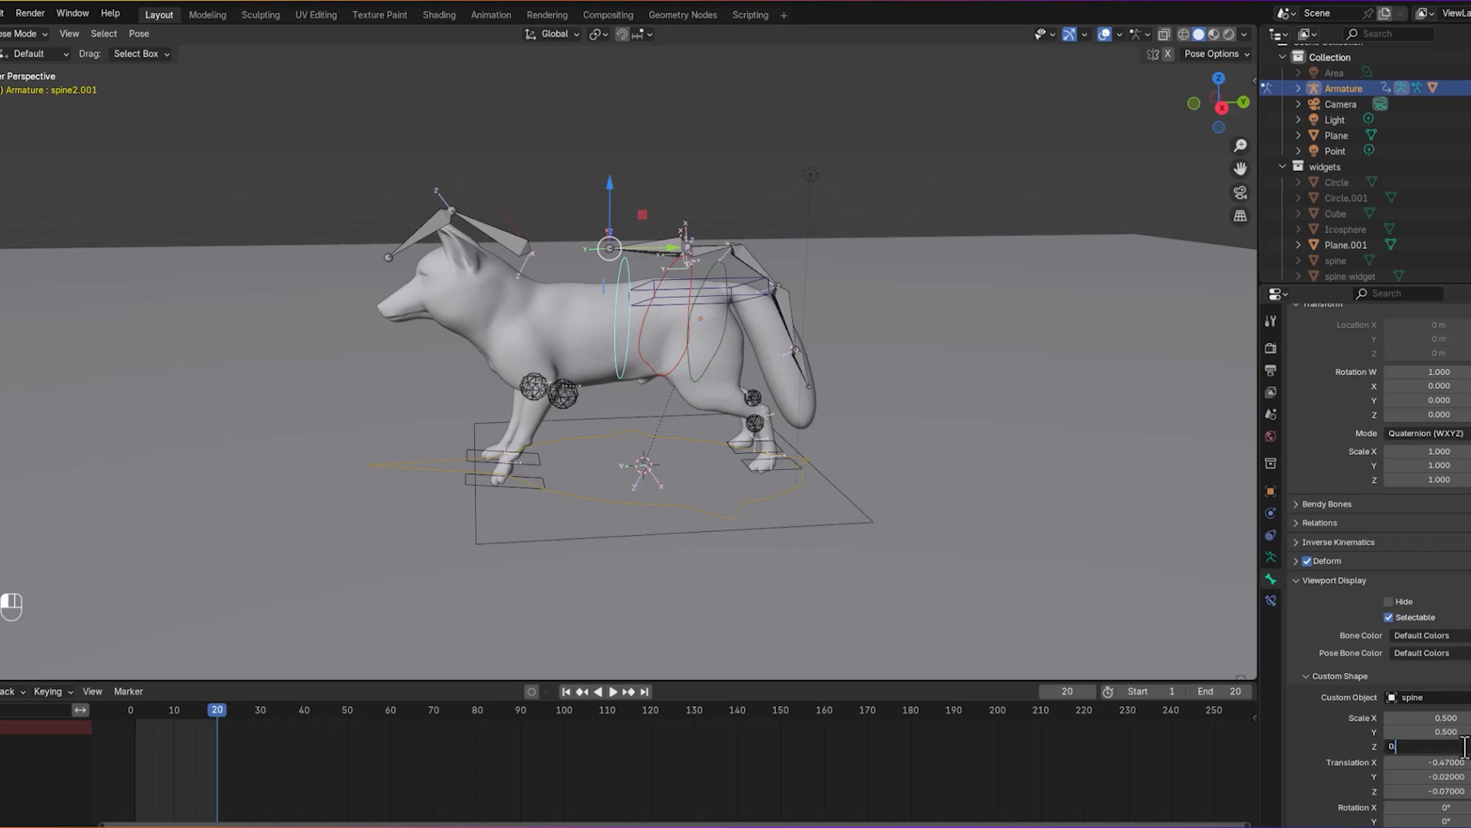
type(".5")
key("Return")
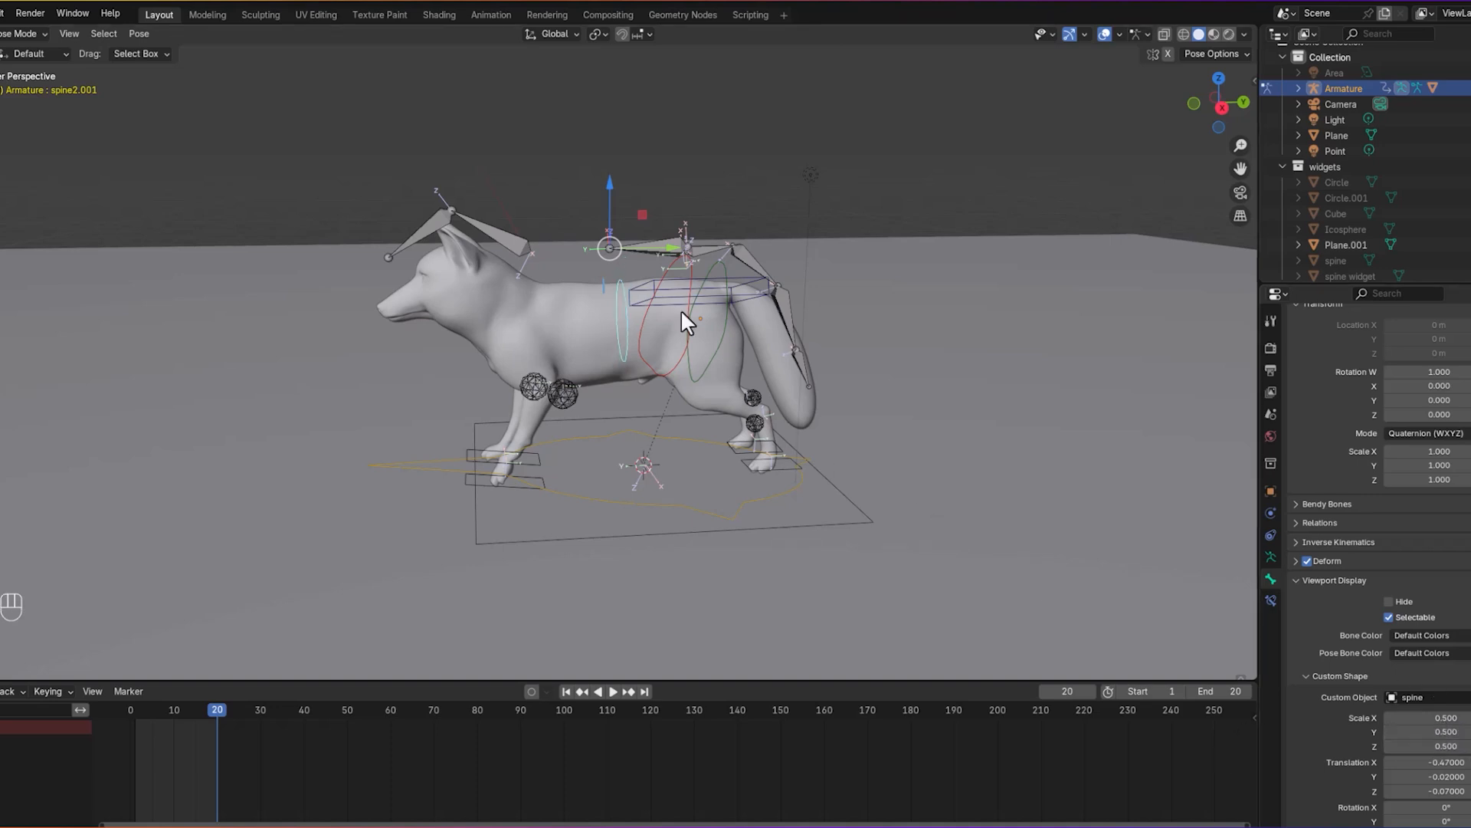
Step: Assign the spine circle as the custom shape of the spine1.001 bone
left_click(830, 275)
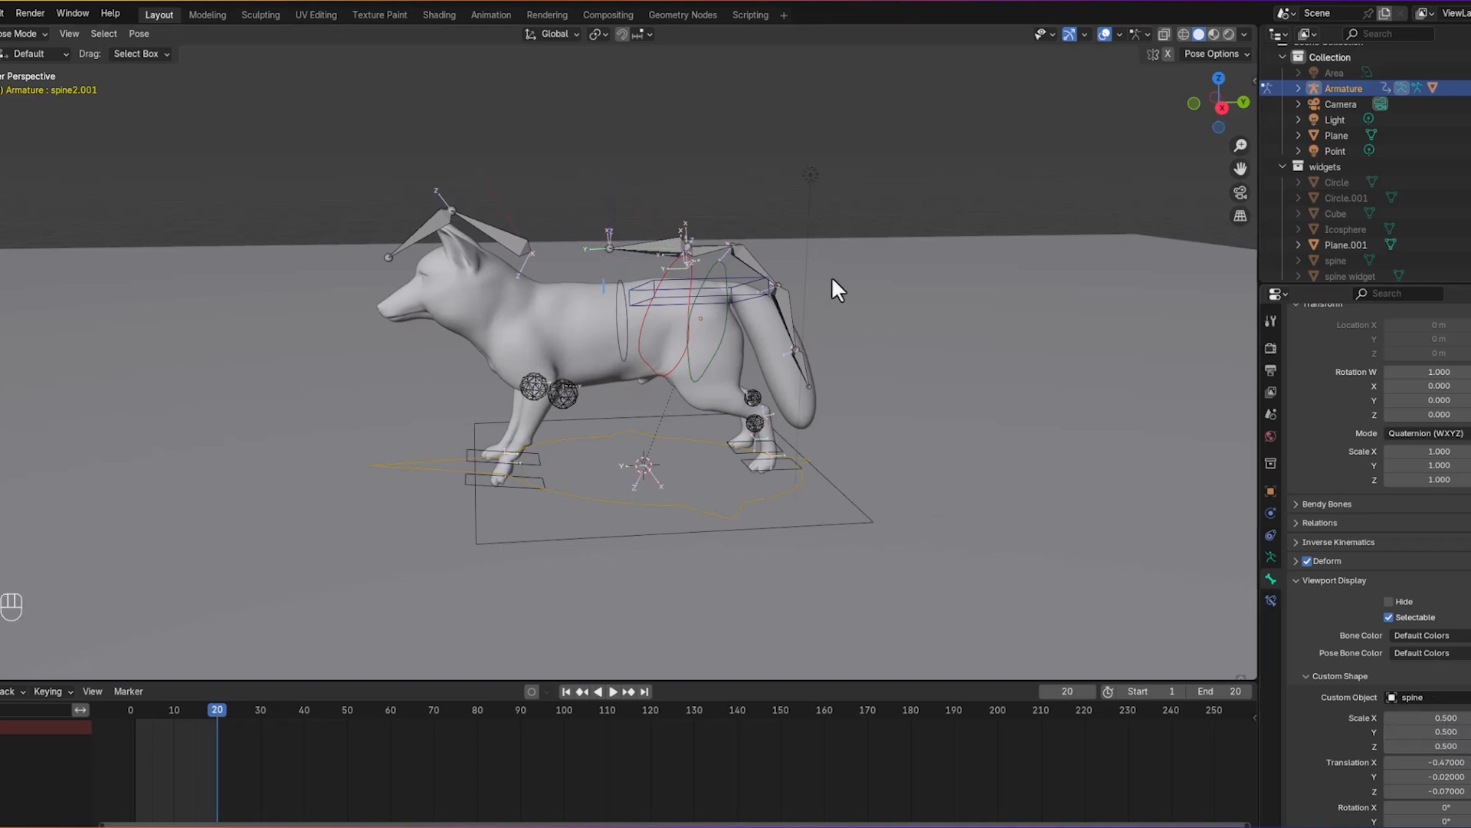
left_click(651, 247)
left_click(1468, 697)
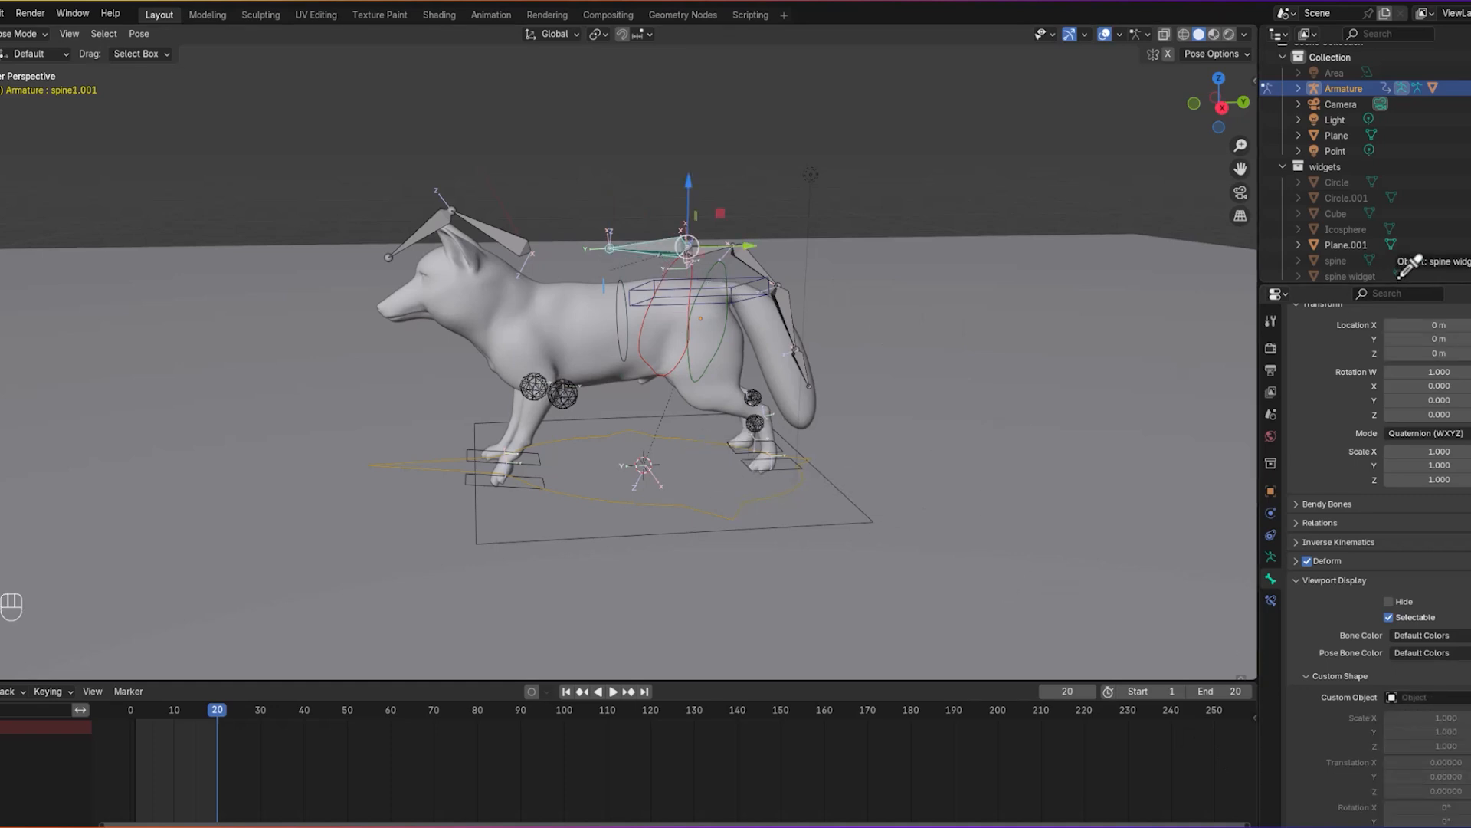
left_click(1370, 198)
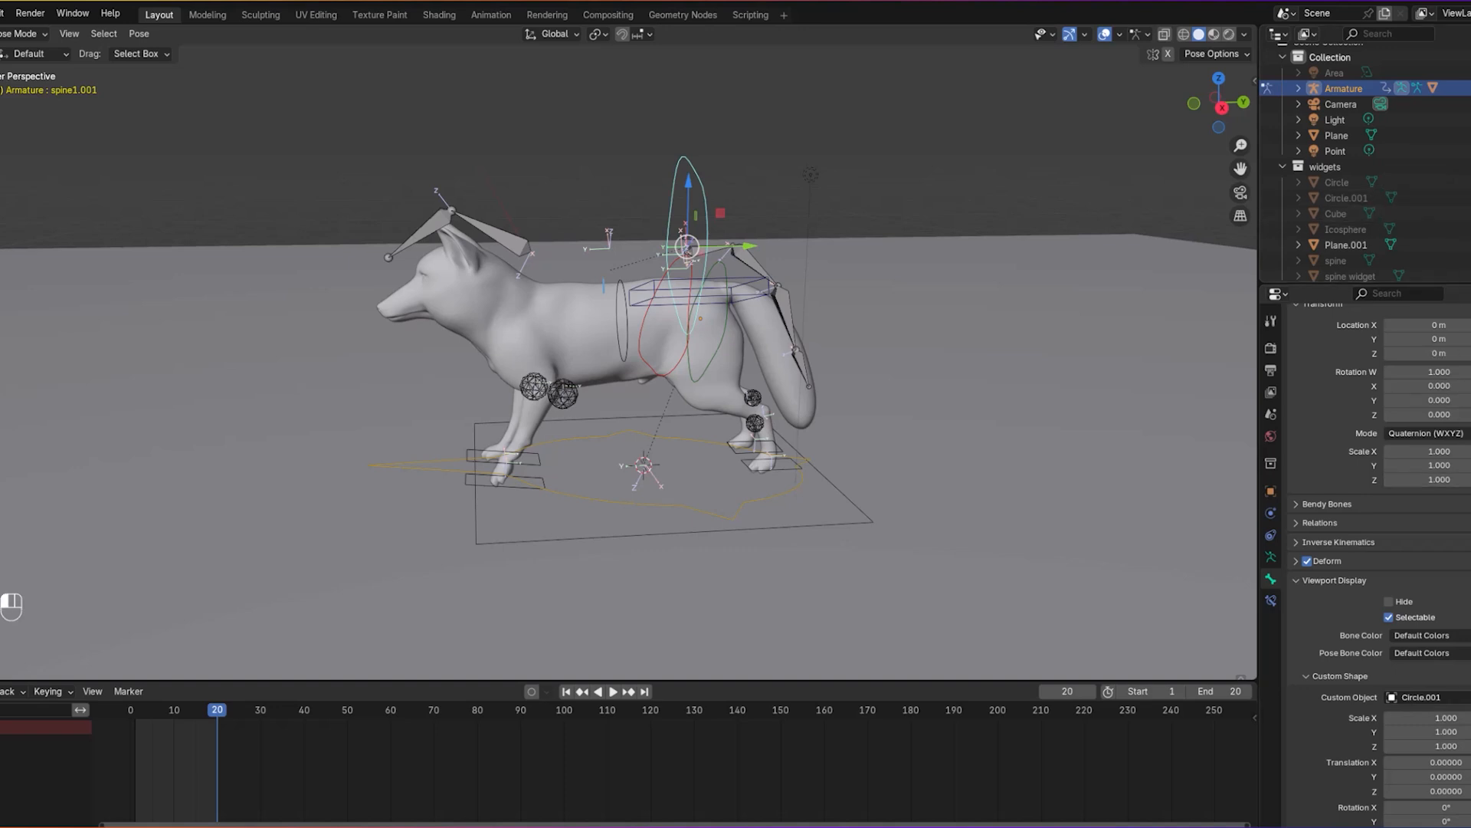
left_click(1468, 697)
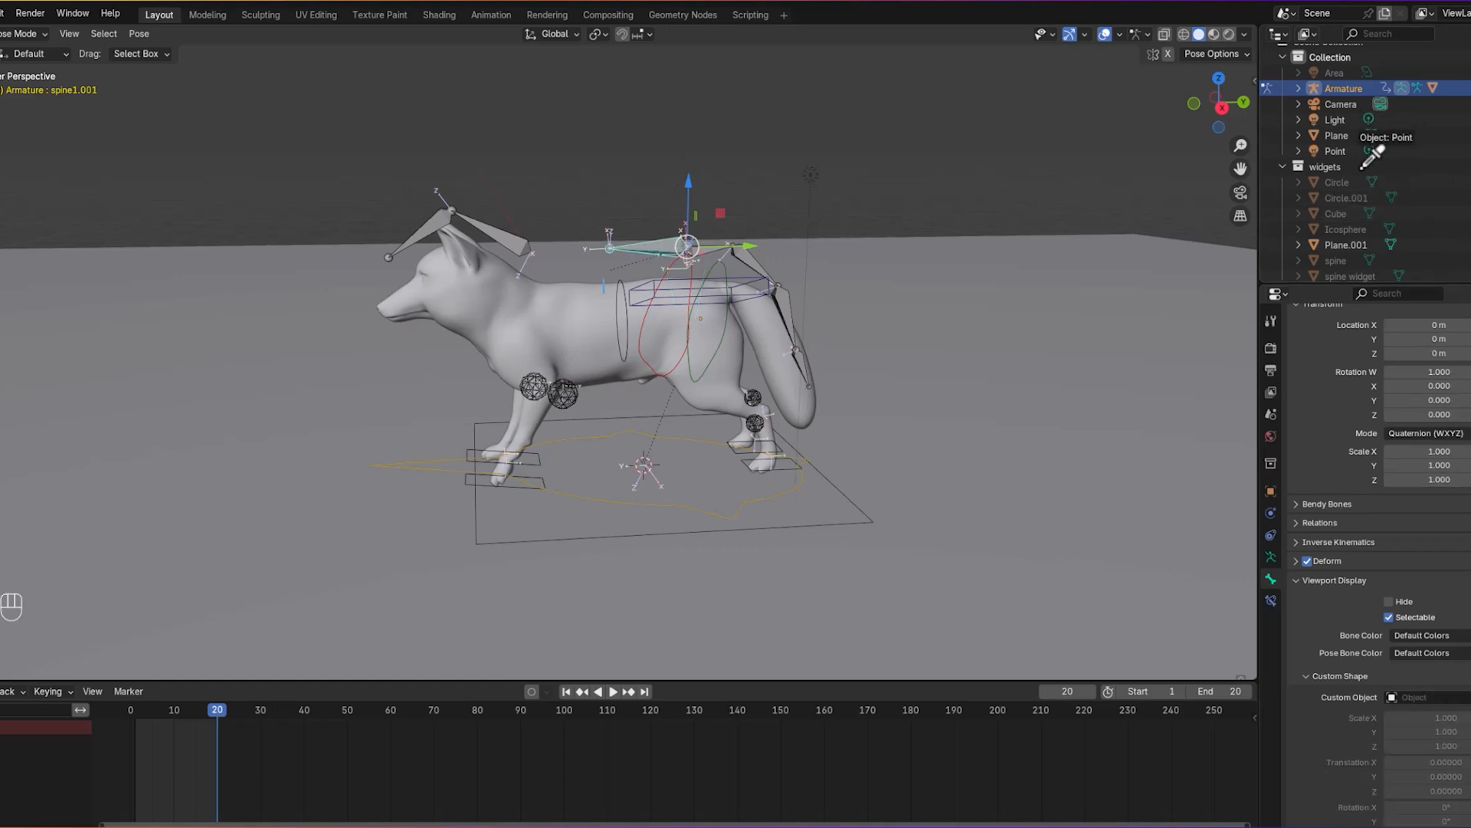
left_click(1346, 260)
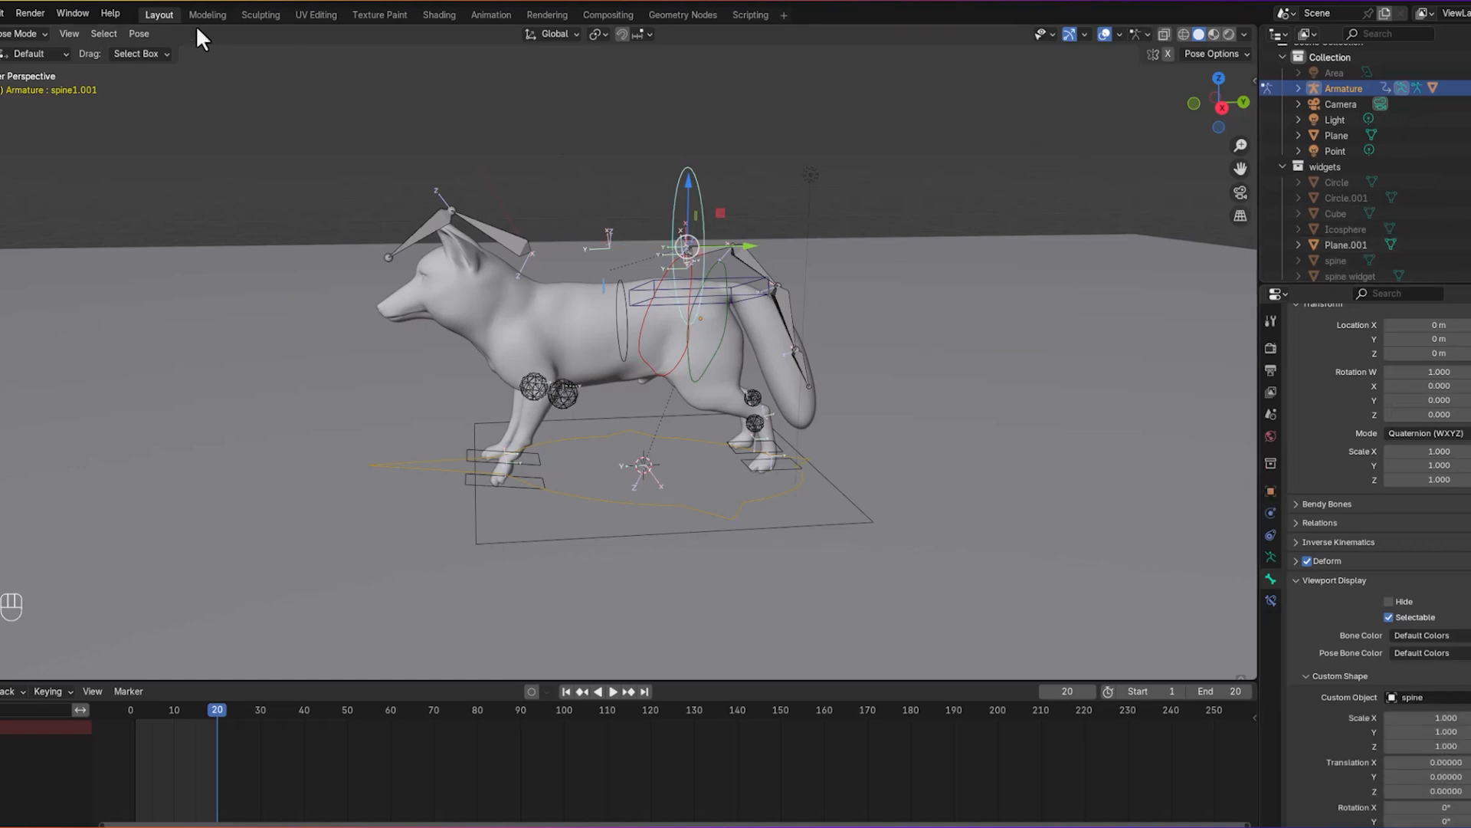
Step: Set the spine1.001 bone's custom shape translation to X -0.42, Y 0.26 and Z -0.01
scroll(1297, 564, "down", 4)
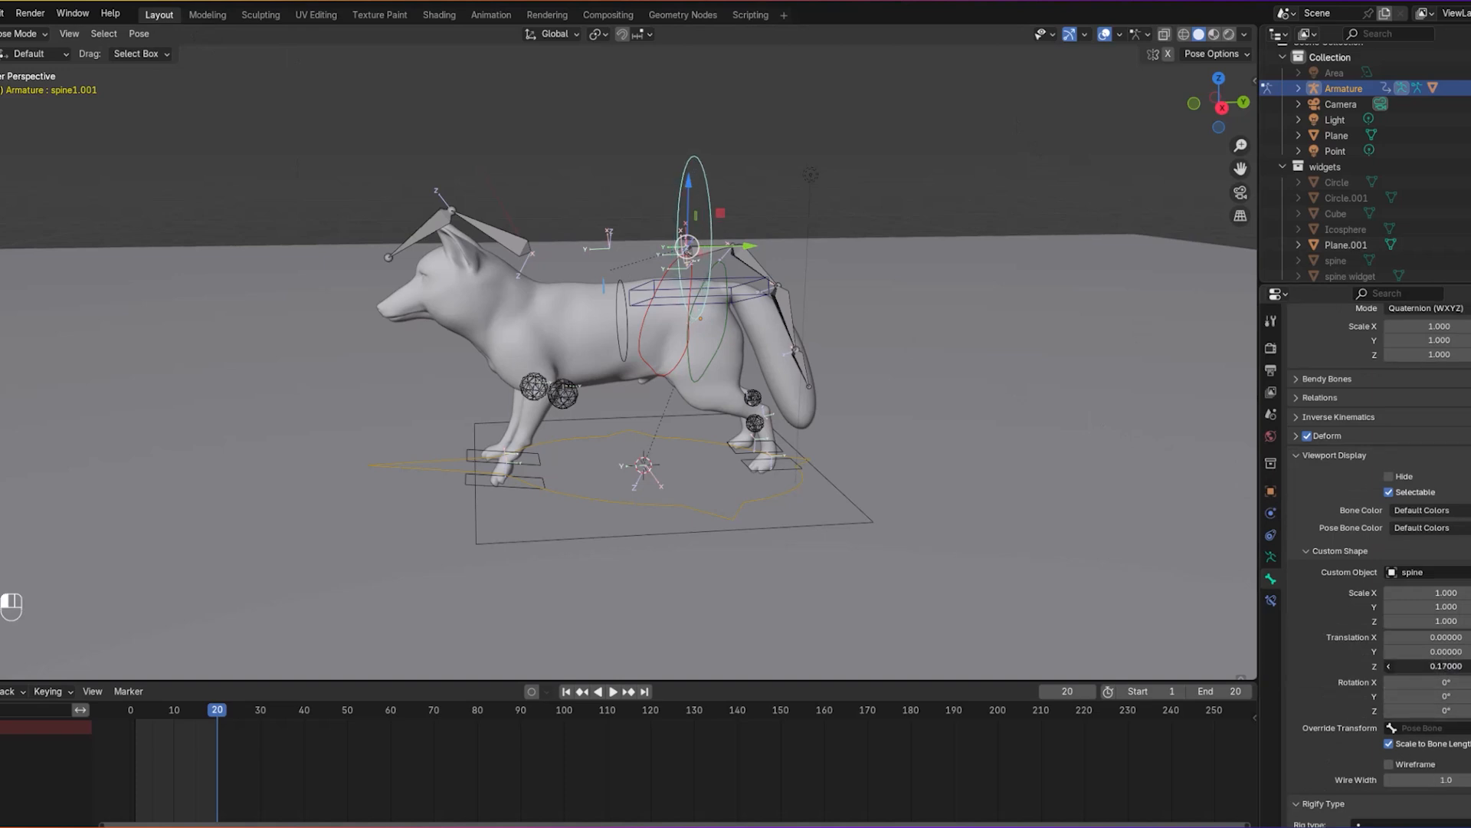
left_click_drag(1426, 666, 1334, 666)
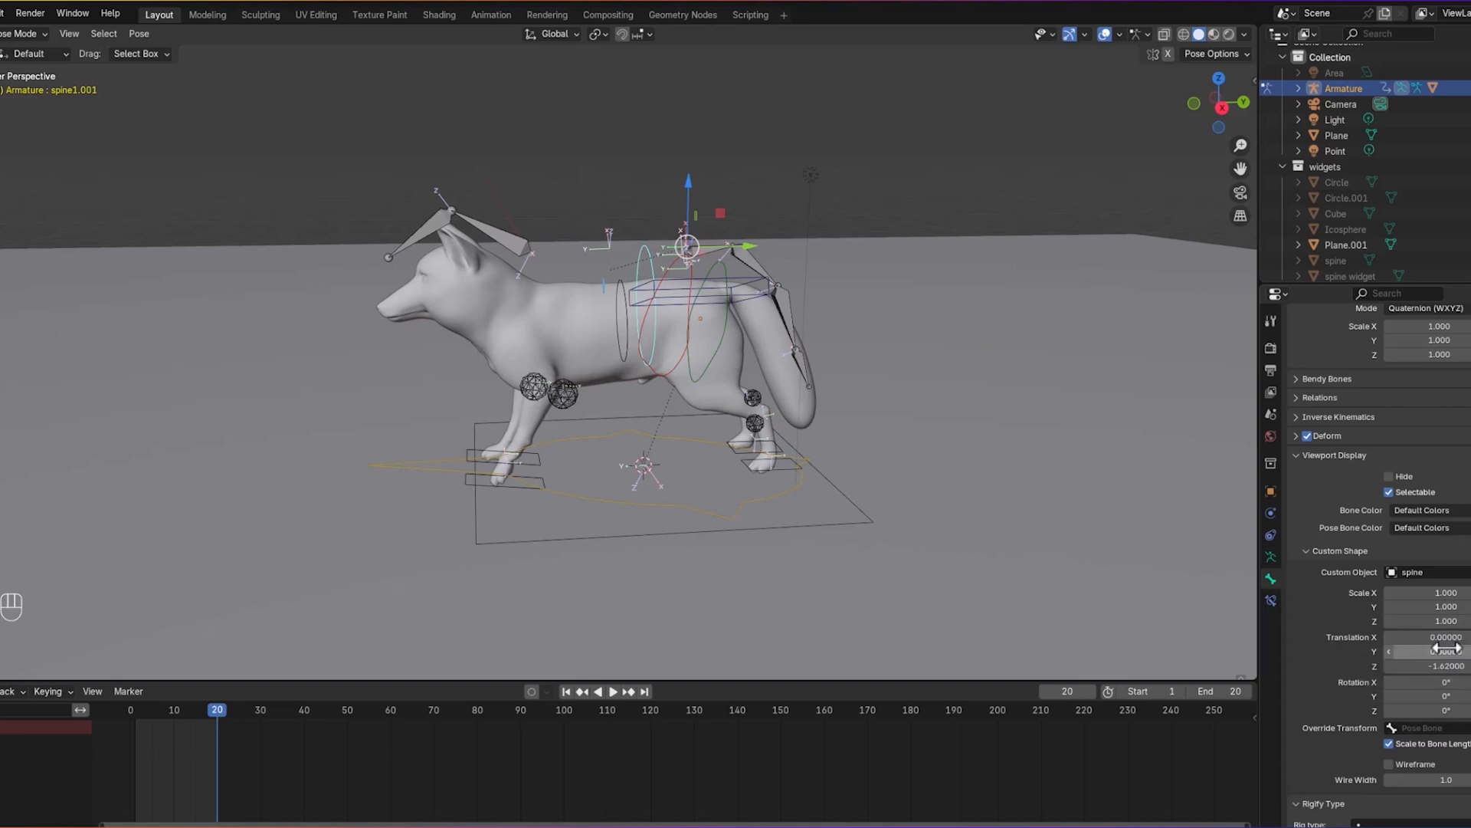
middle_click_drag(854, 542, 696, 549)
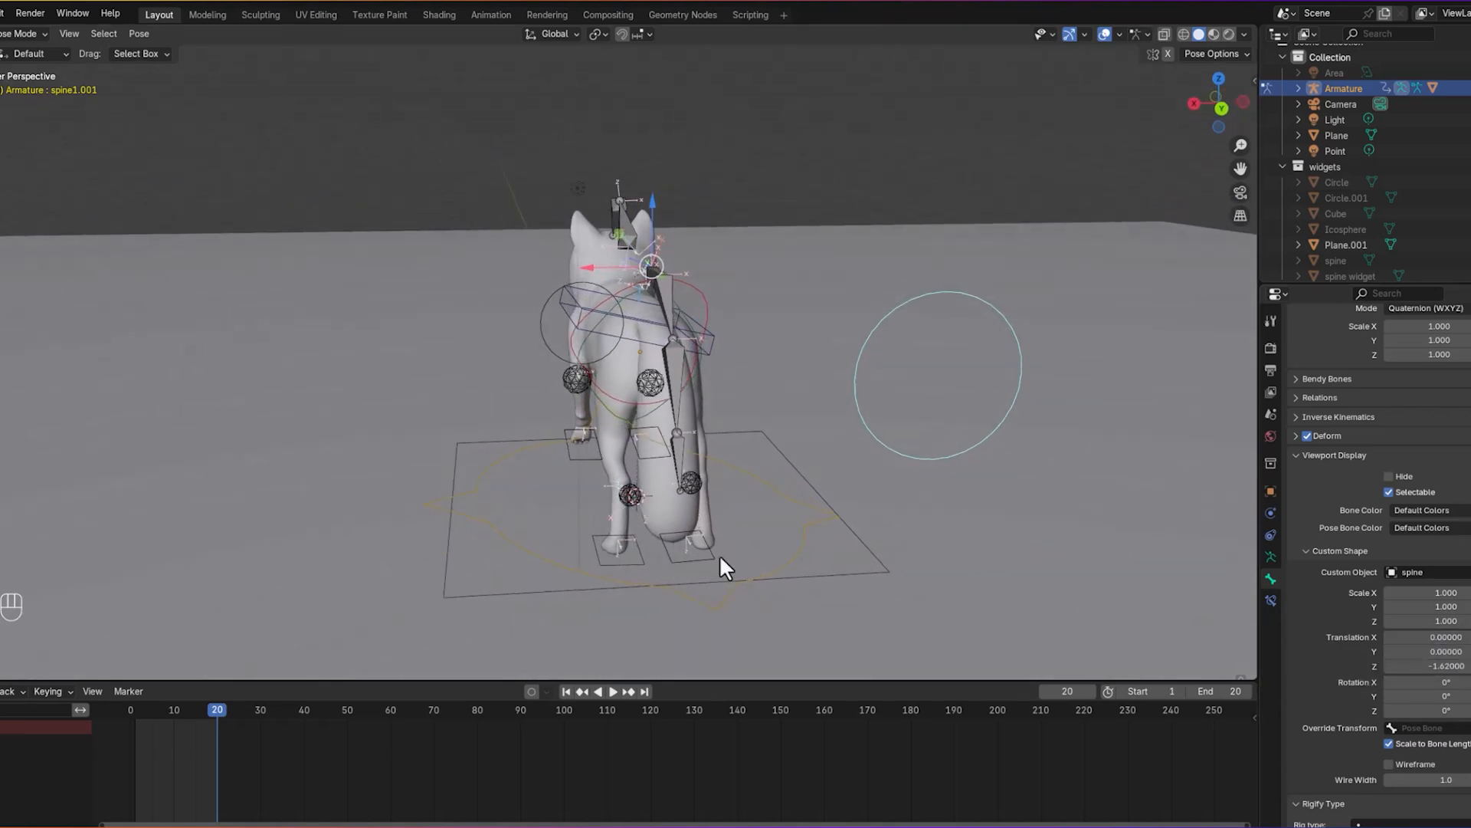
mouse_move(1426, 651)
left_mouse_down()
mouse_move(1409, 652)
mouse_move(1460, 666)
mouse_move(1394, 637)
mouse_move(1414, 637)
left_mouse_up()
middle_click_drag(999, 582, 1165, 583)
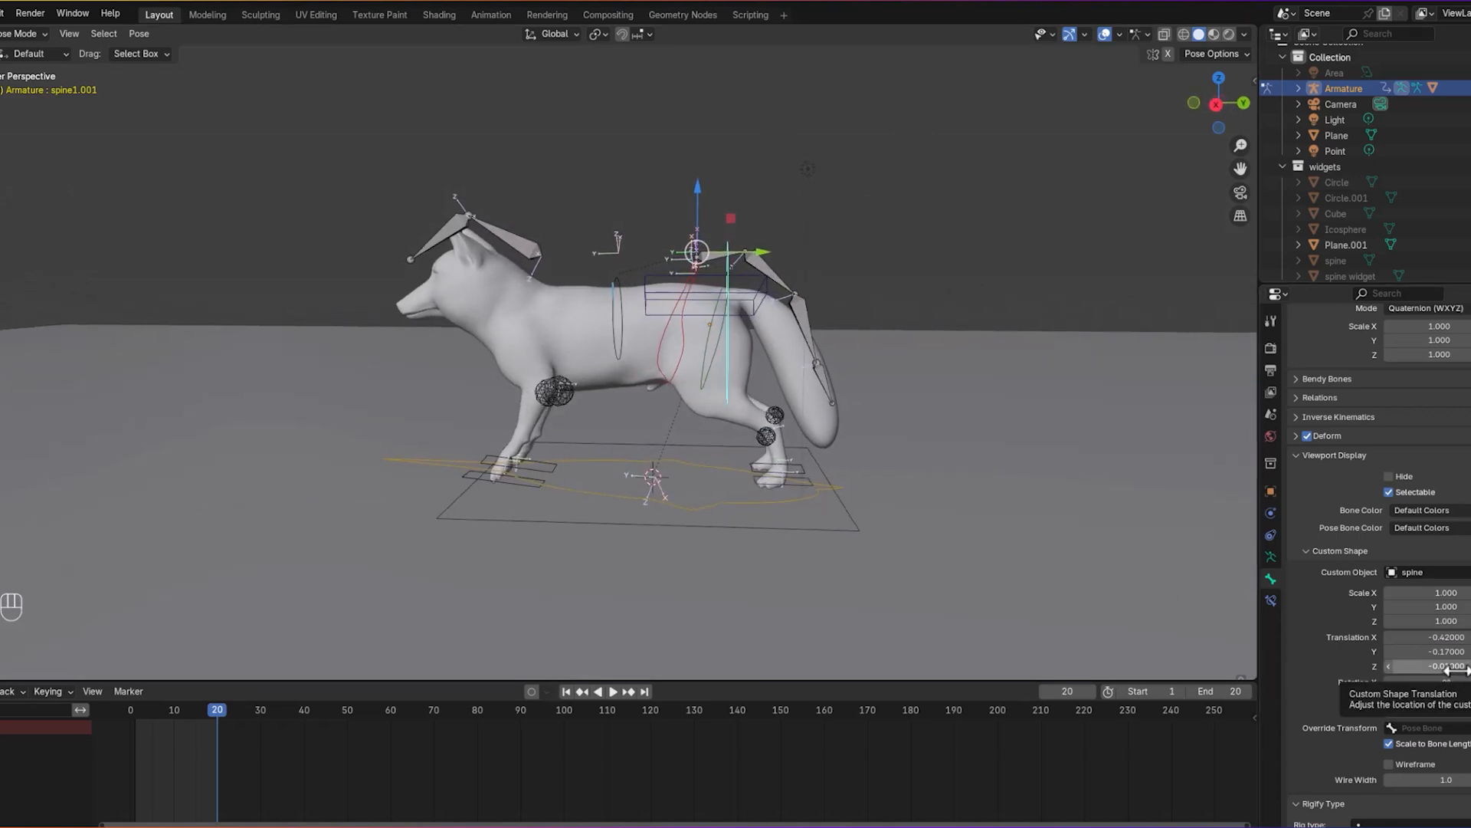
left_click_drag(1443, 652, 1470, 651)
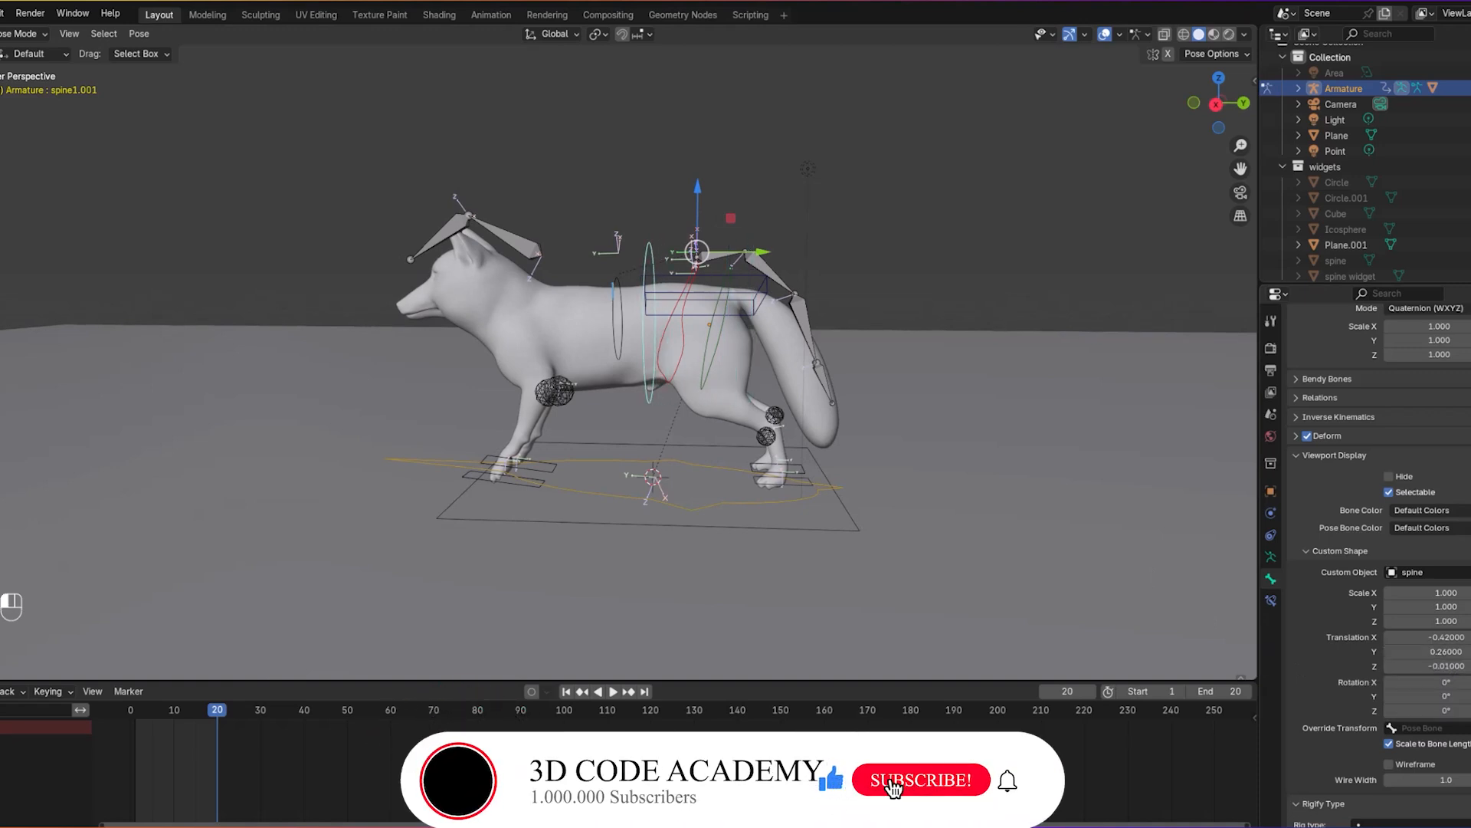
mouse_move(1116, 577)
middle_mouse_down()
mouse_move(963, 593)
mouse_move(1122, 598)
middle_mouse_up()
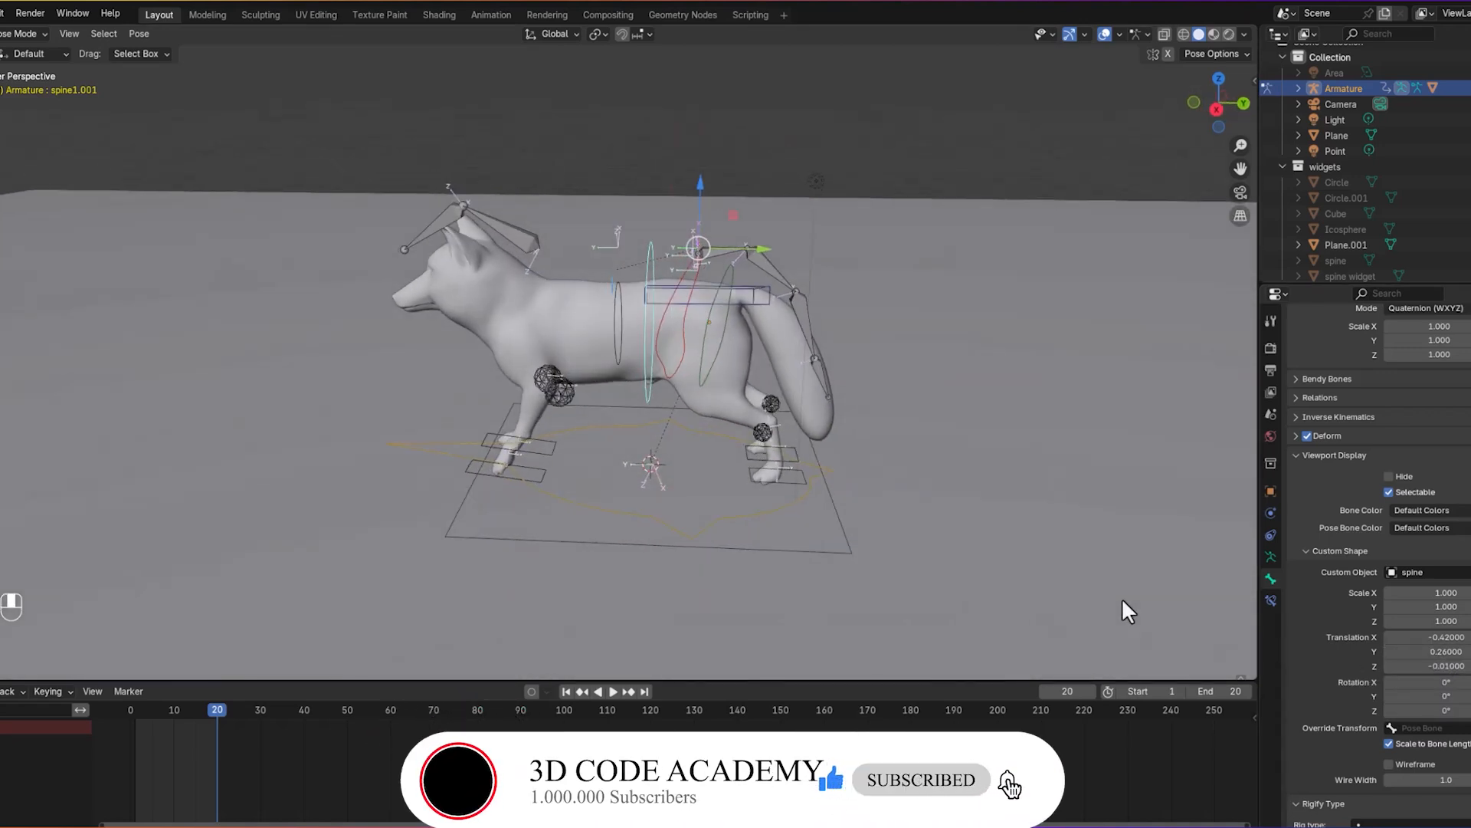
Step: Set the spine1.001 bone's custom shape scale to 0.5 on X, Y and Z
left_click(1440, 595)
type("0.5")
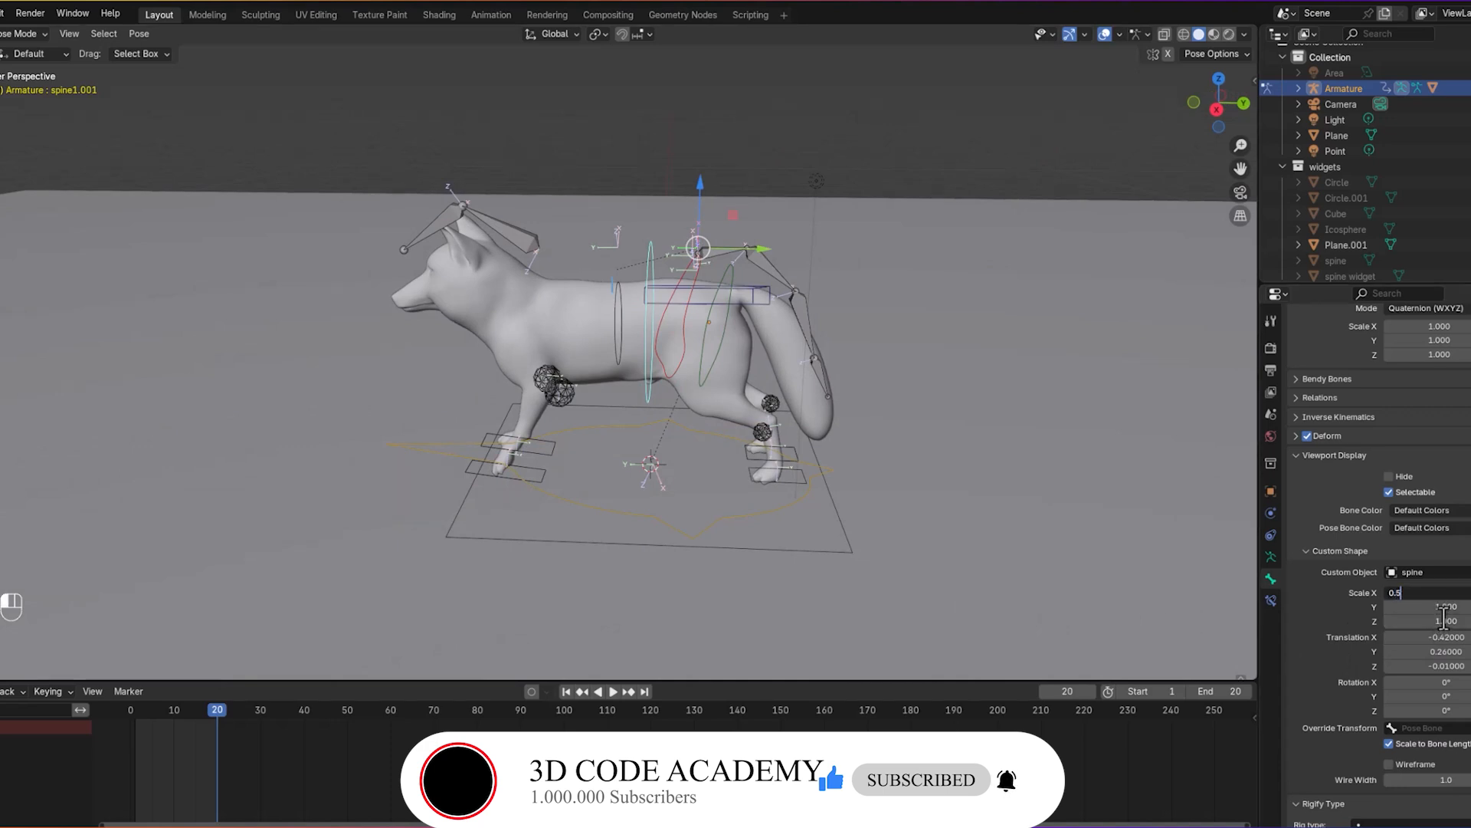
left_click(1440, 606)
type("0")
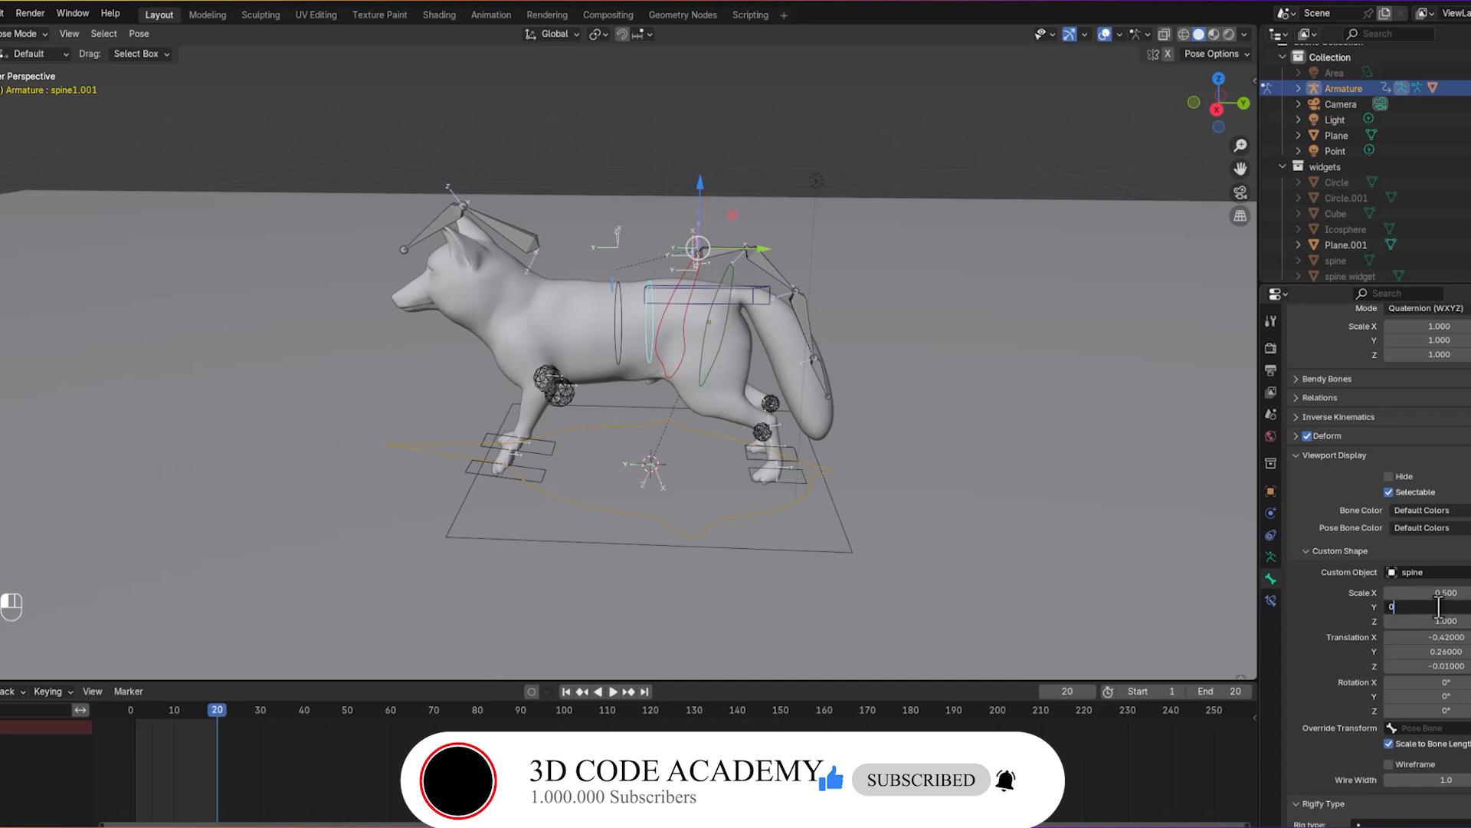
type(".5")
left_click(1441, 621)
type("0")
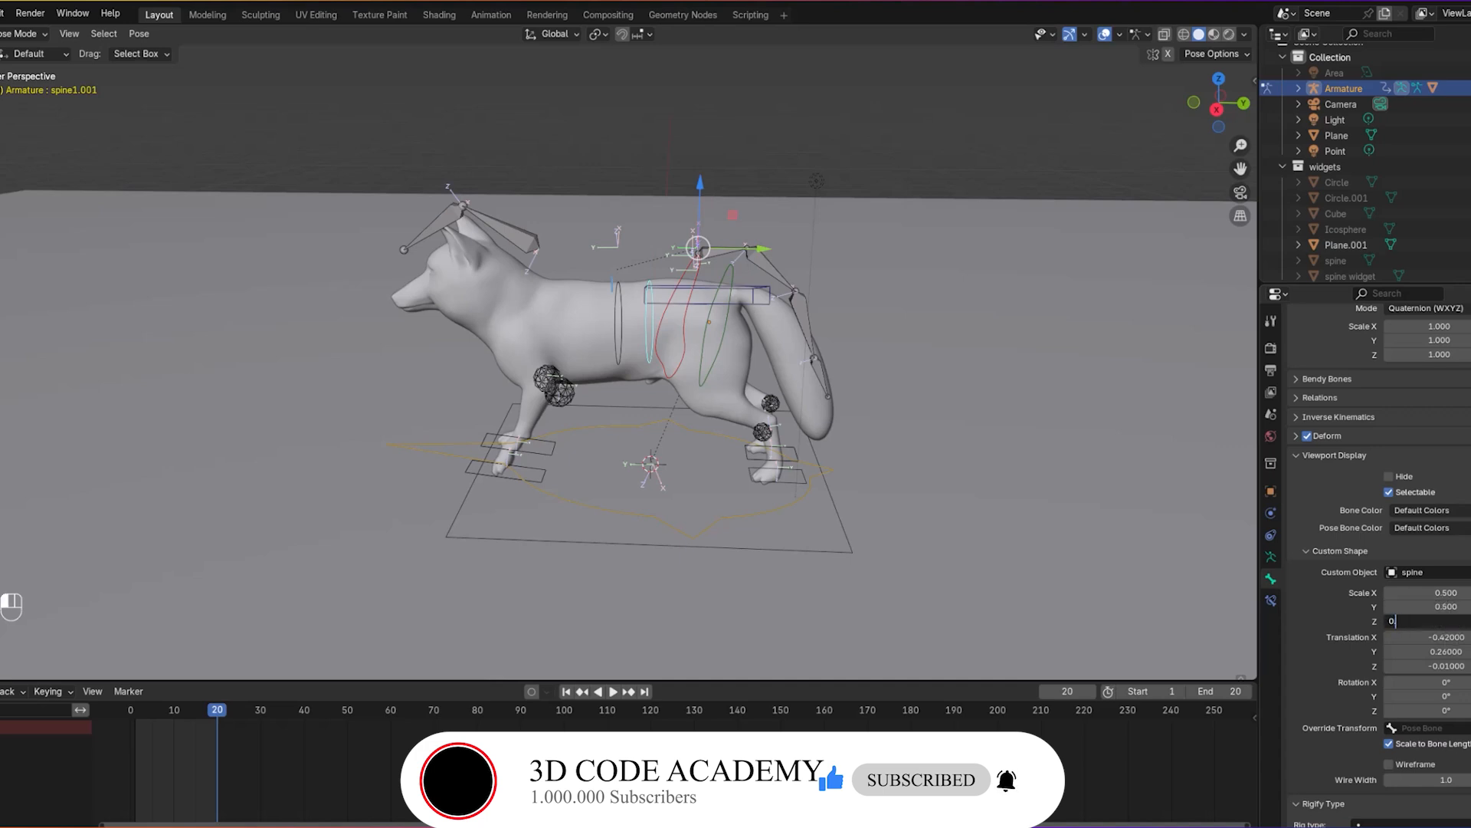
type(".5")
key("Return")
mouse_move(1040, 460)
middle_mouse_down()
mouse_move(1084, 464)
mouse_move(1036, 458)
middle_mouse_up()
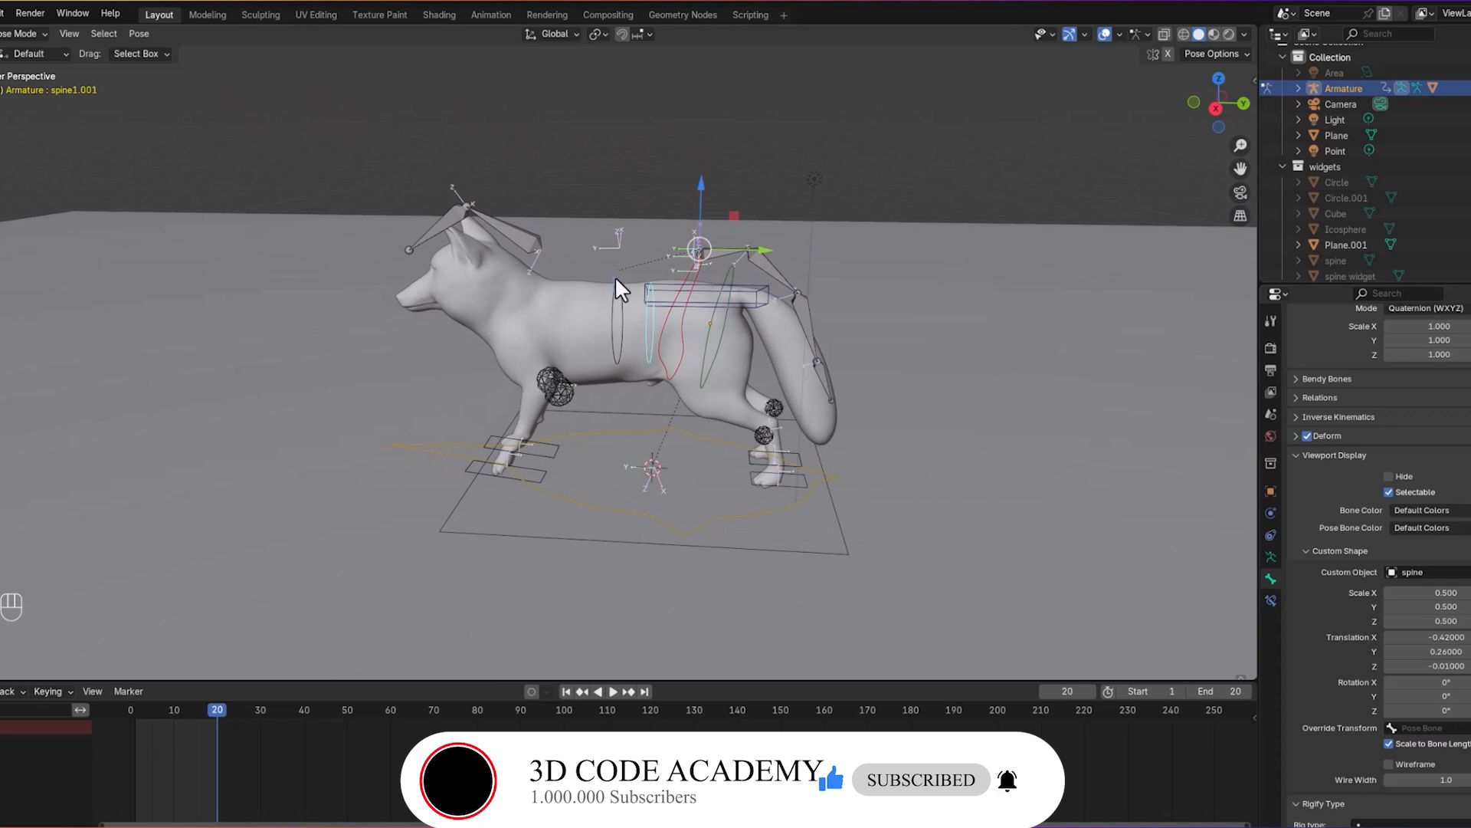
Step: Assign the spine circle as the pelvic.001 bone's custom shape and set its Z translation to -0.37
middle_click_drag(785, 262, 757, 249)
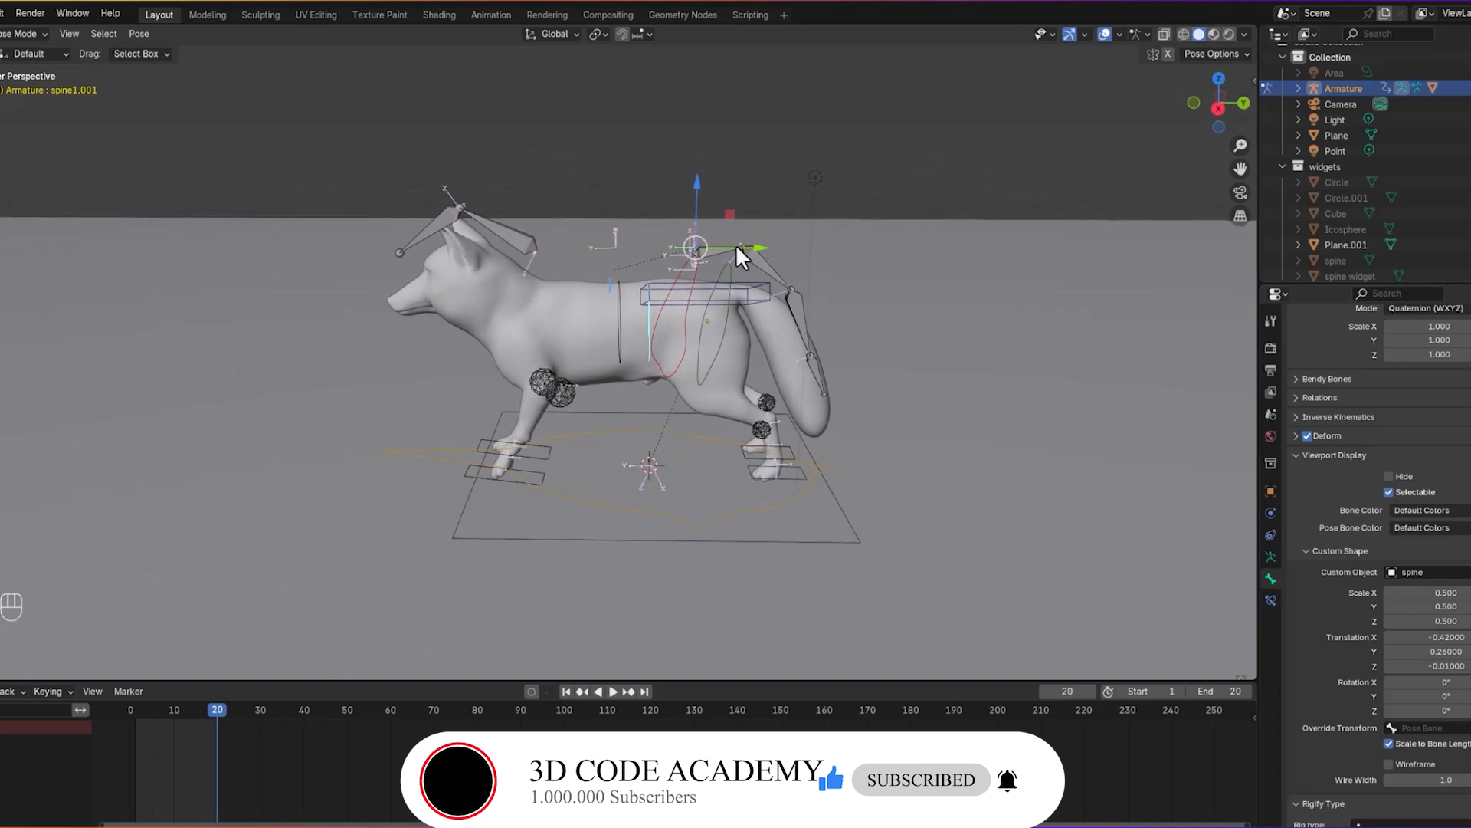
left_click(719, 256)
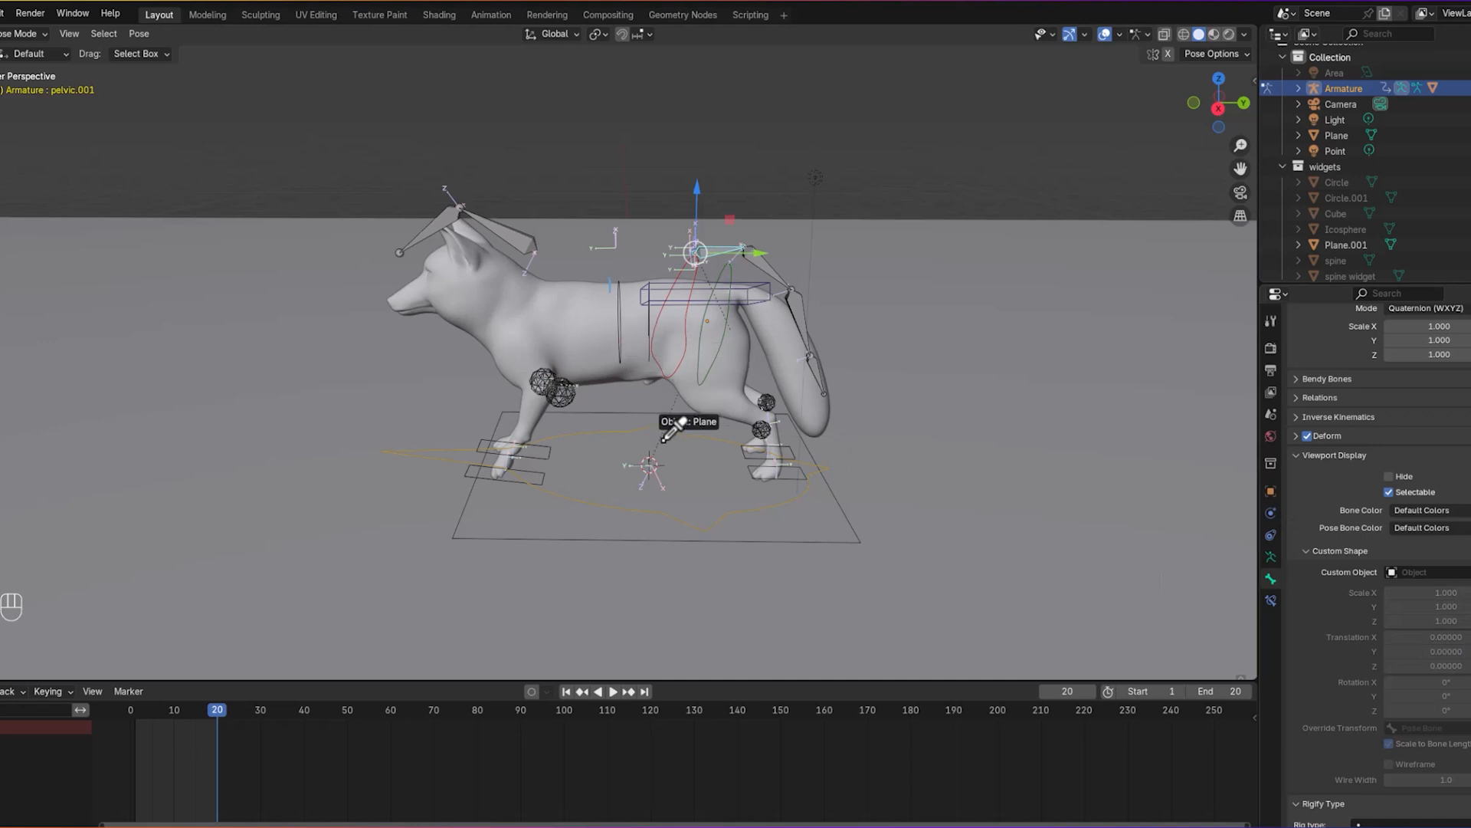
left_click(1343, 261)
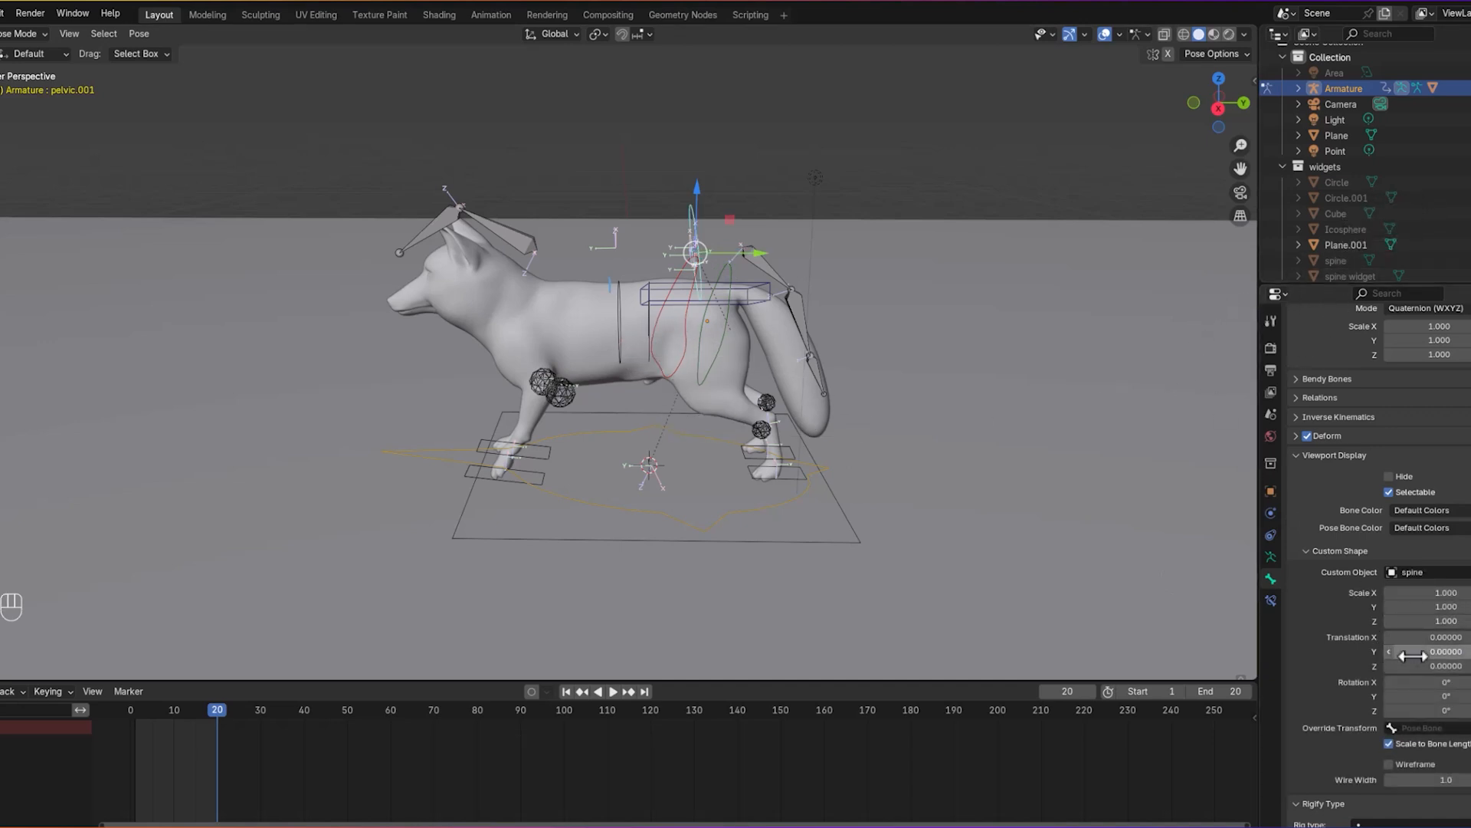
left_click_drag(1455, 665, 1412, 666)
mouse_move(996, 464)
middle_mouse_down()
mouse_move(797, 464)
mouse_move(1121, 463)
mouse_move(960, 468)
mouse_move(989, 458)
middle_mouse_up()
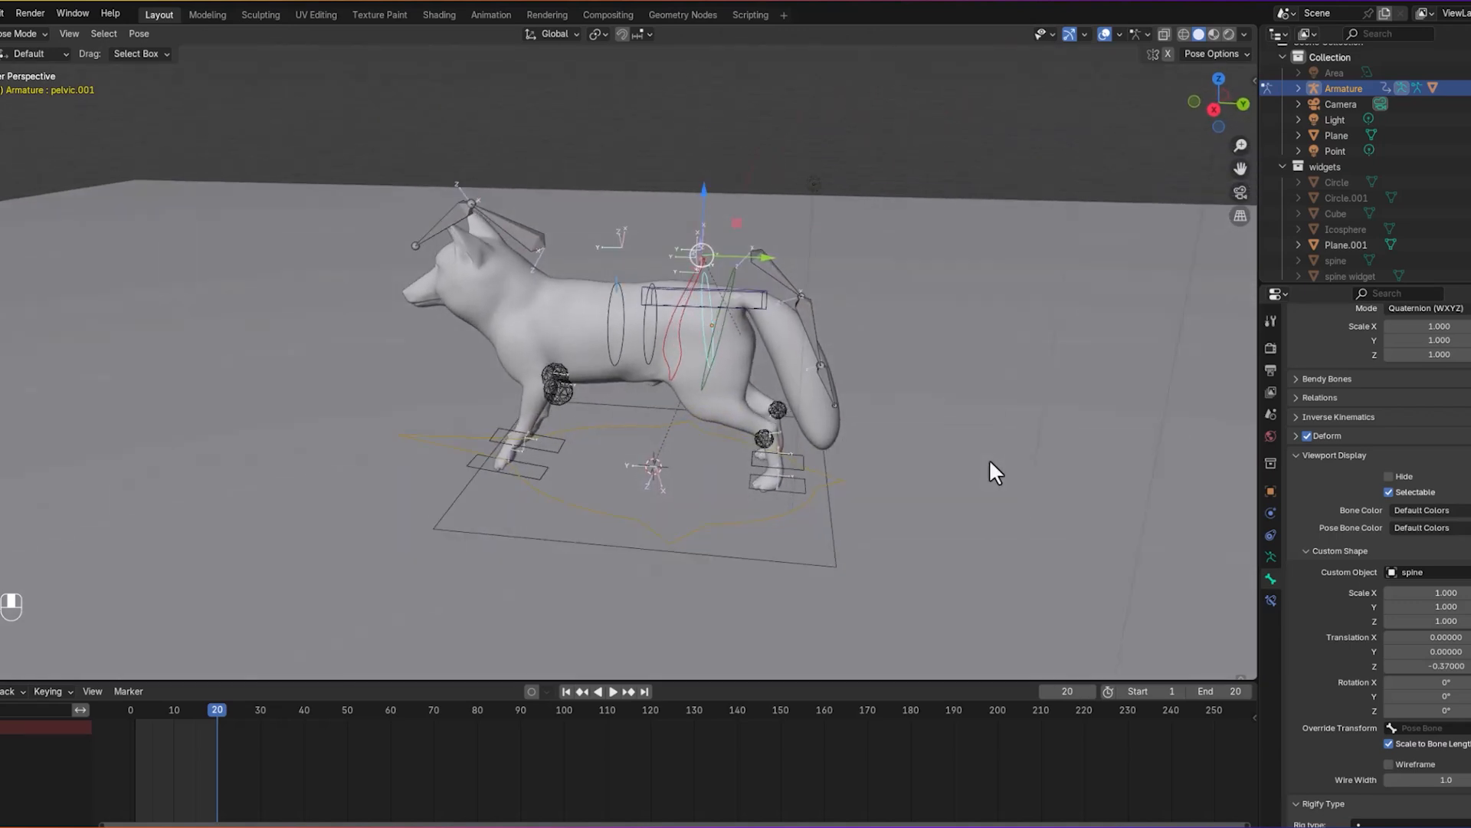
Step: Assign the spine circle as the custom shape of the tail1.001 bone
left_click(784, 275)
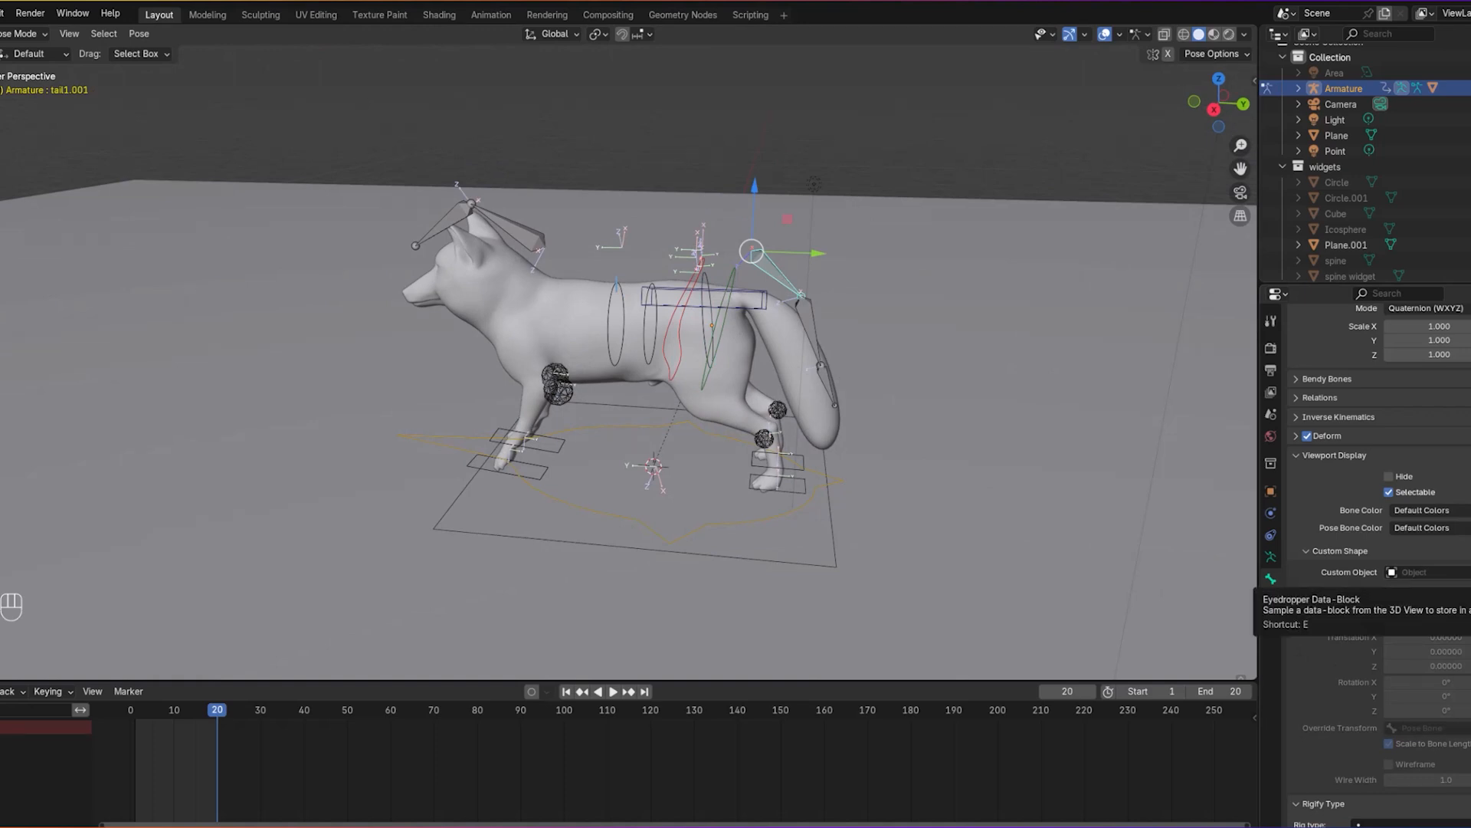
left_click(1453, 572)
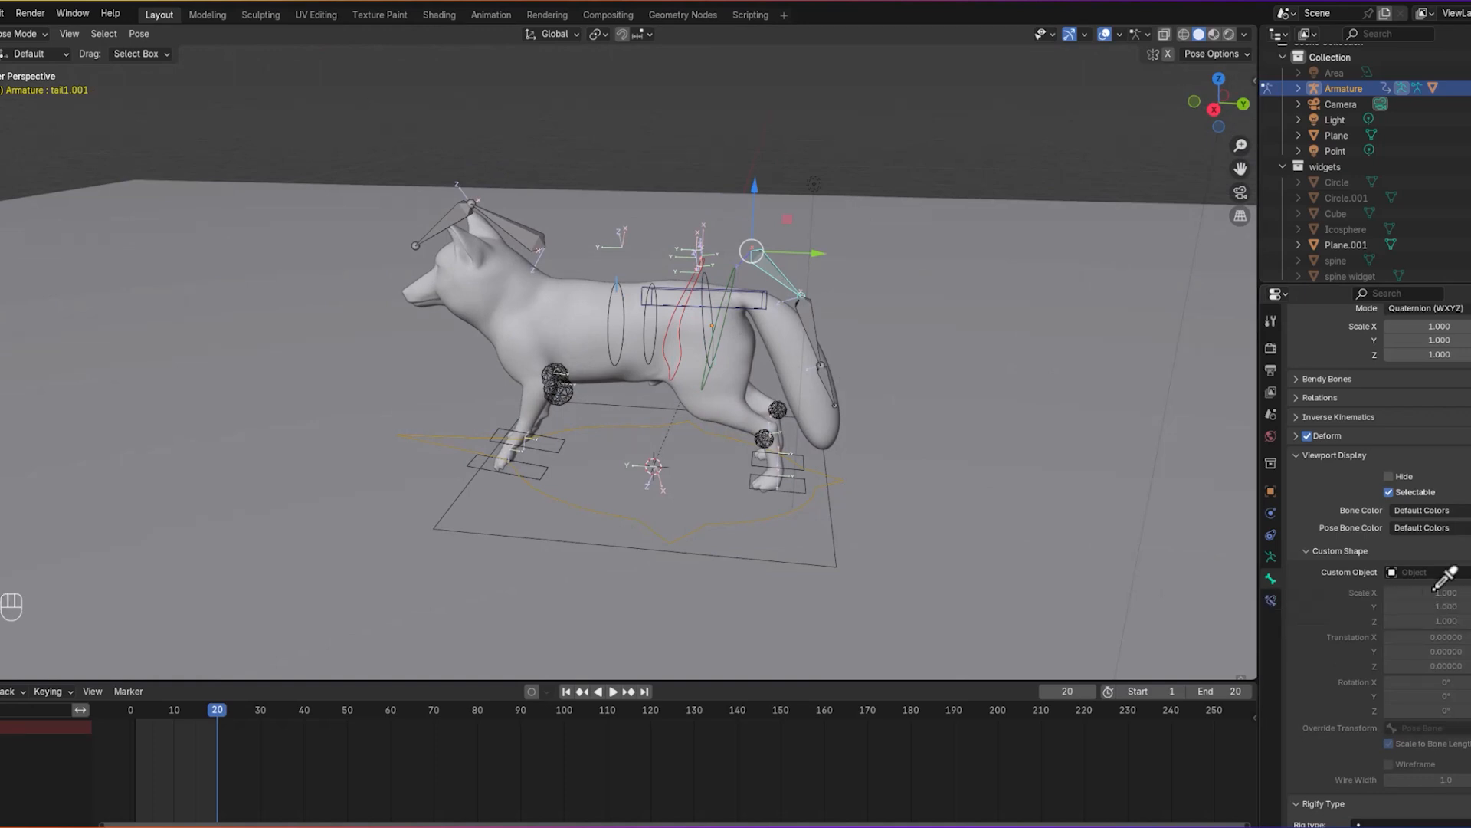
left_click(1350, 260)
middle_click_drag(1063, 305, 975, 296)
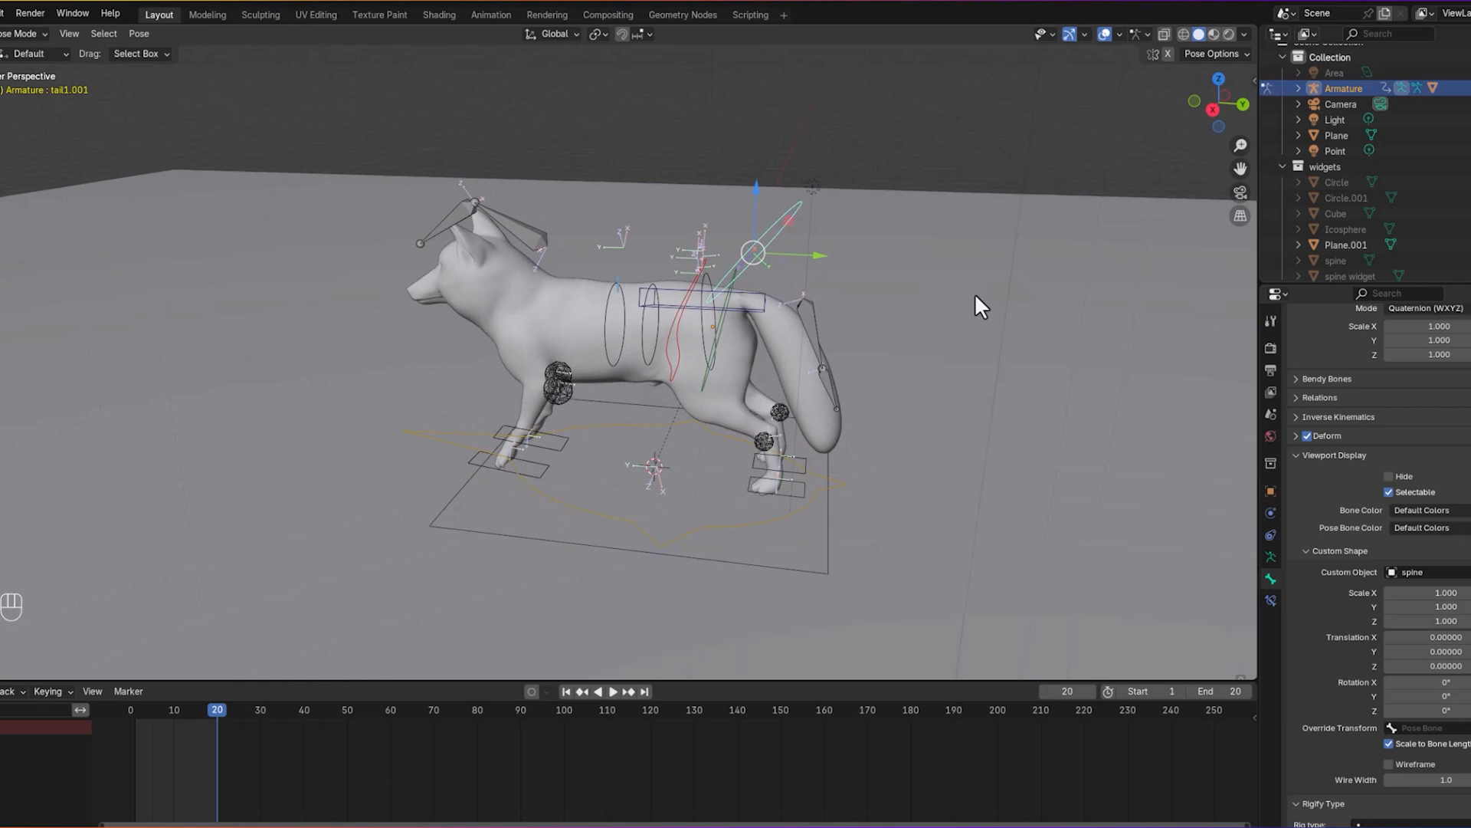
left_click(1425, 666)
type("0.13")
key("Return")
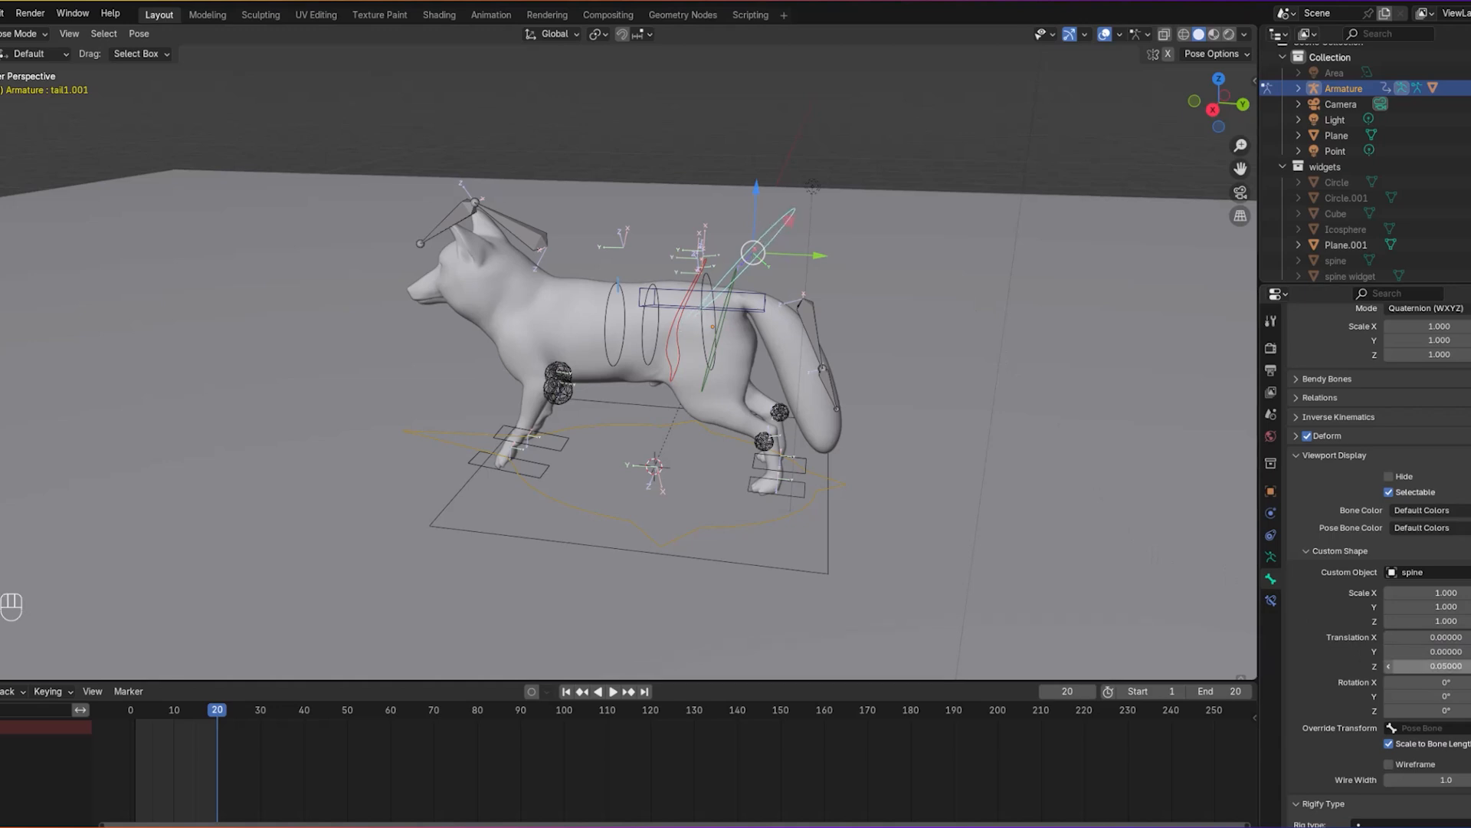
key("ctrl+z")
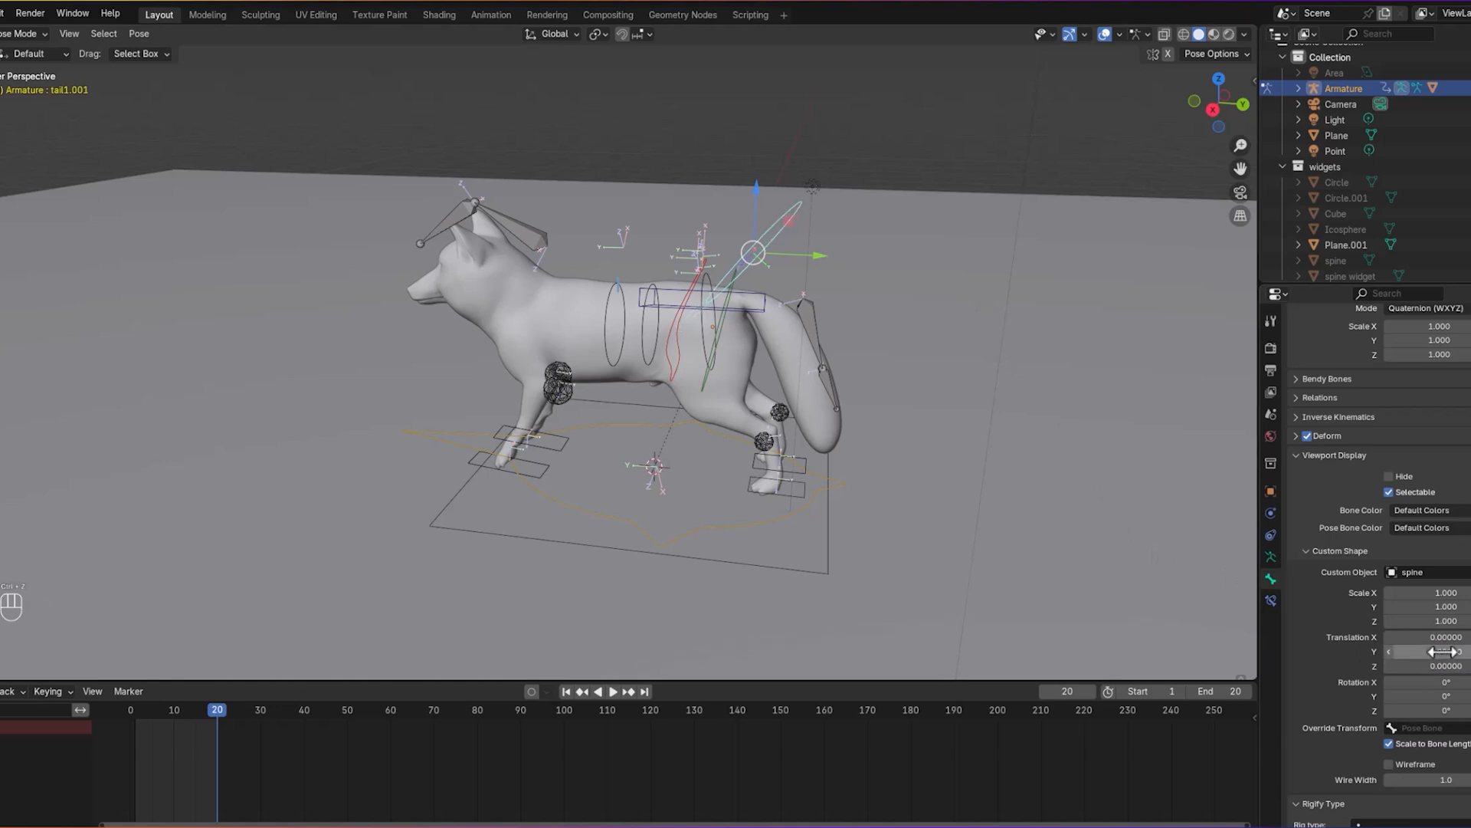
Step: Set the tail1.001 bone's custom shape scale to 0.3 on all axes and its translation to Y 0.29 and Z 0.16
left_click_drag(1389, 651, 1433, 651)
left_click(1442, 592)
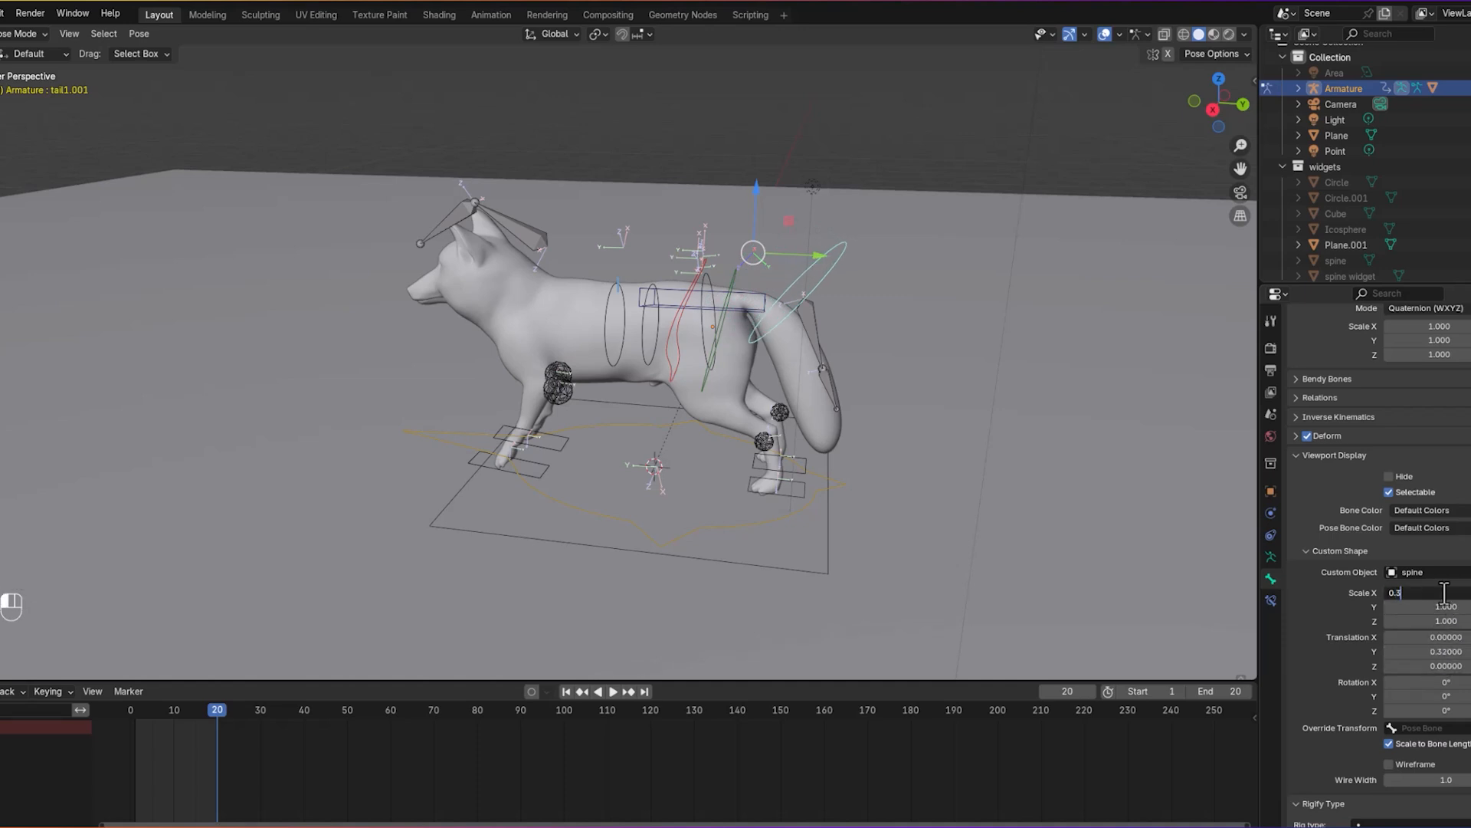
type("0.3")
key("Return")
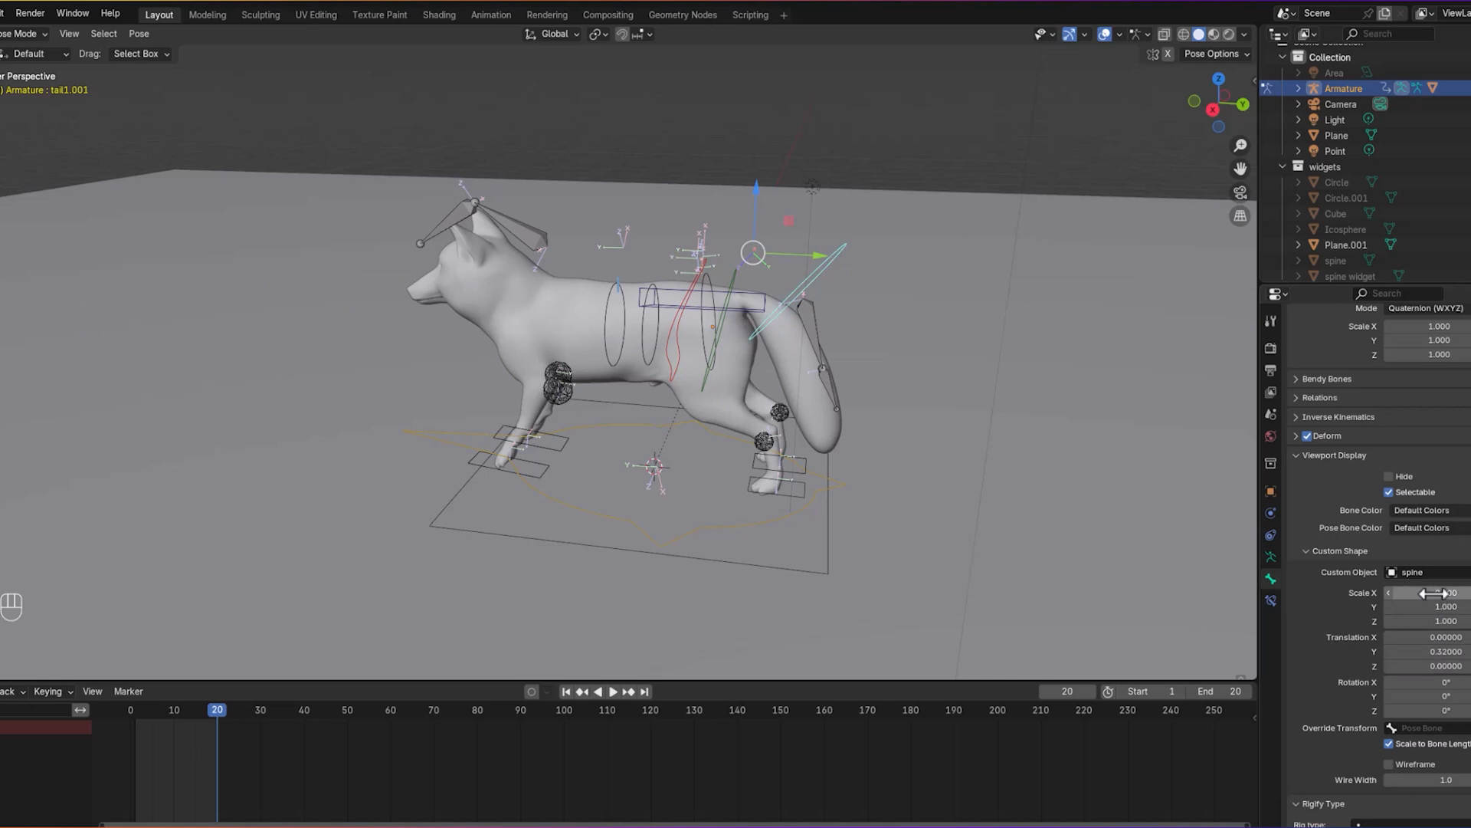
left_click(1441, 606)
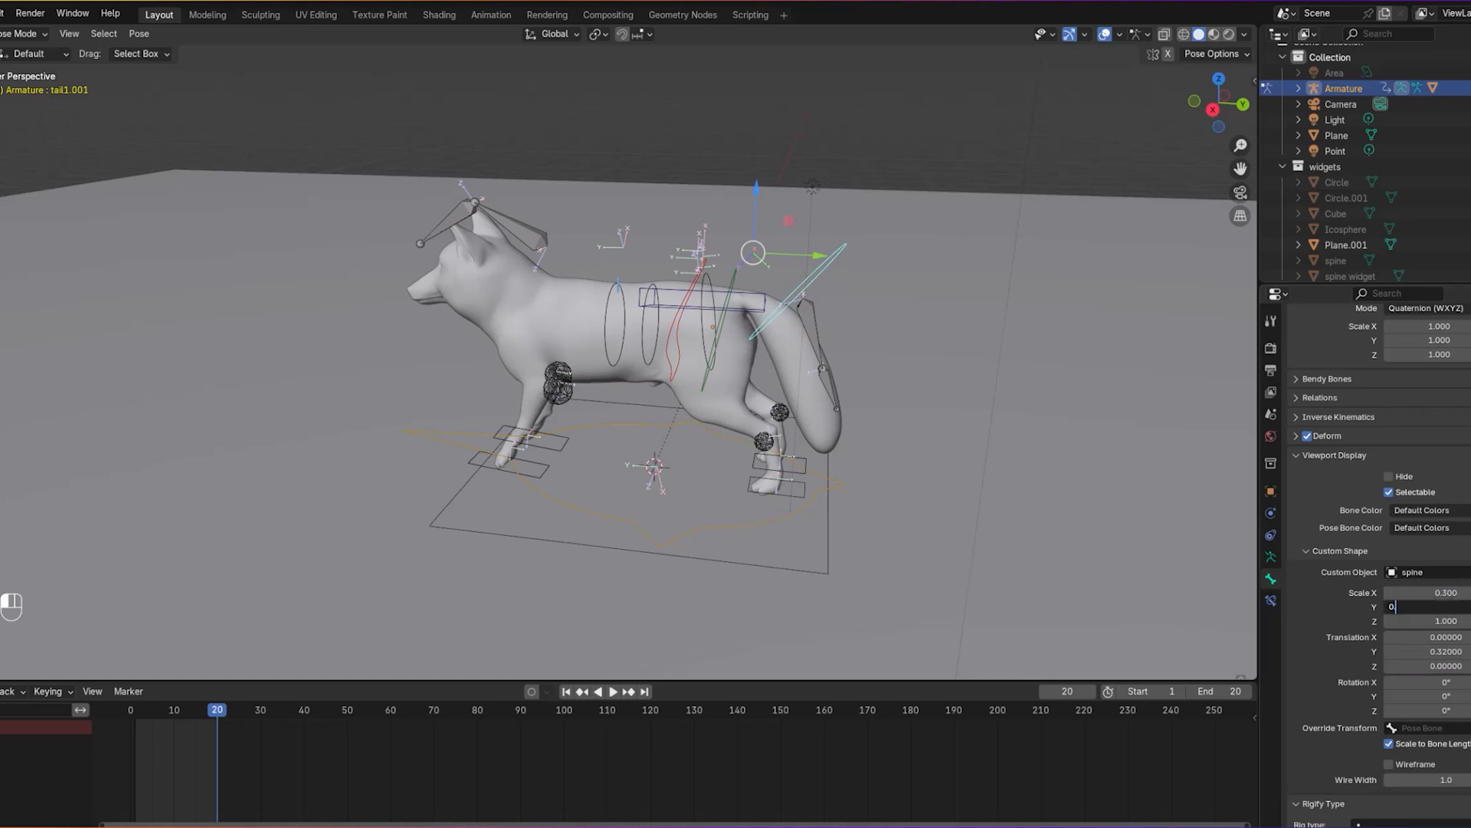
type("0.3")
key("Return")
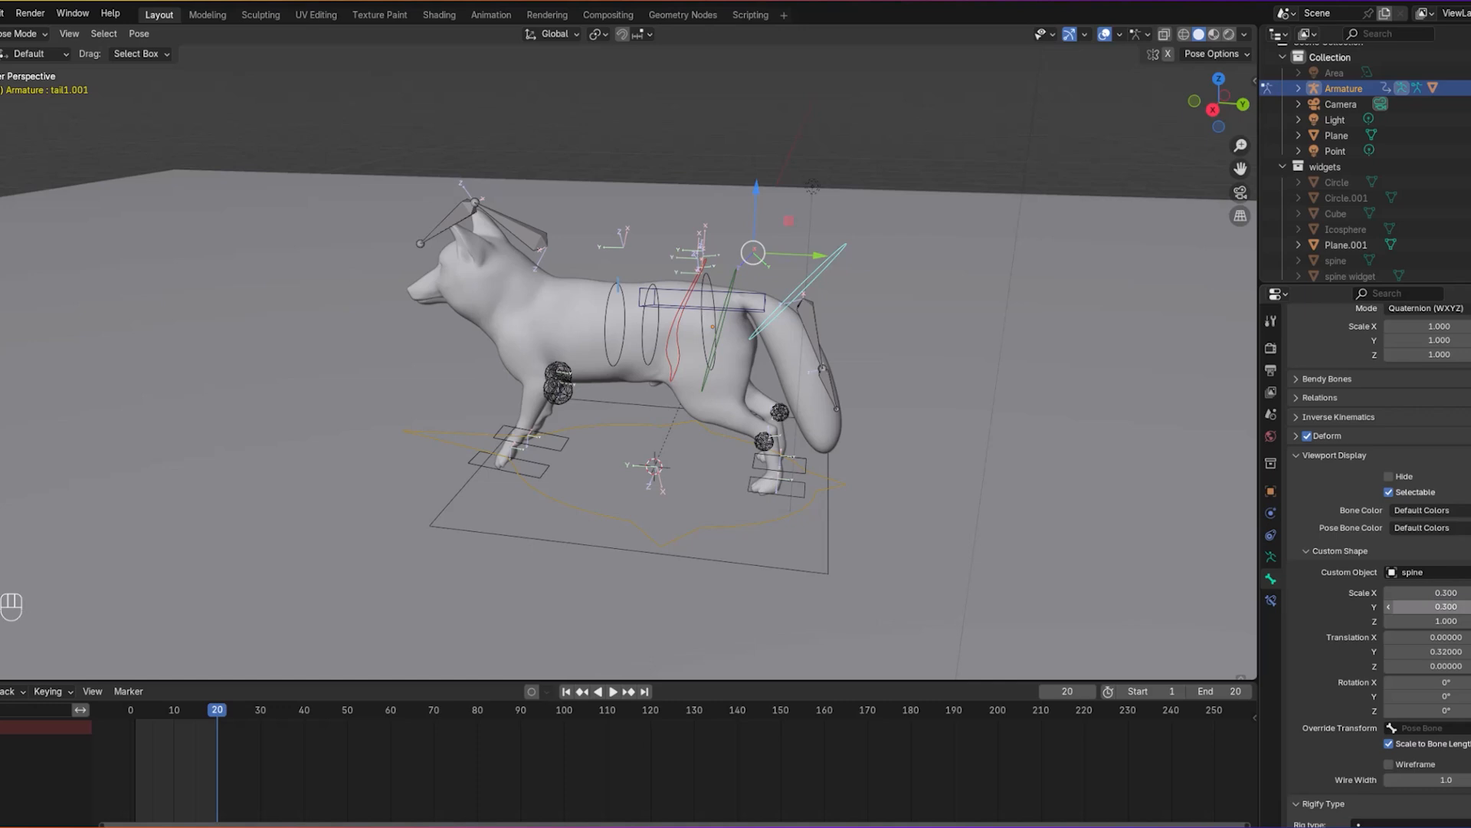
left_click(1421, 621)
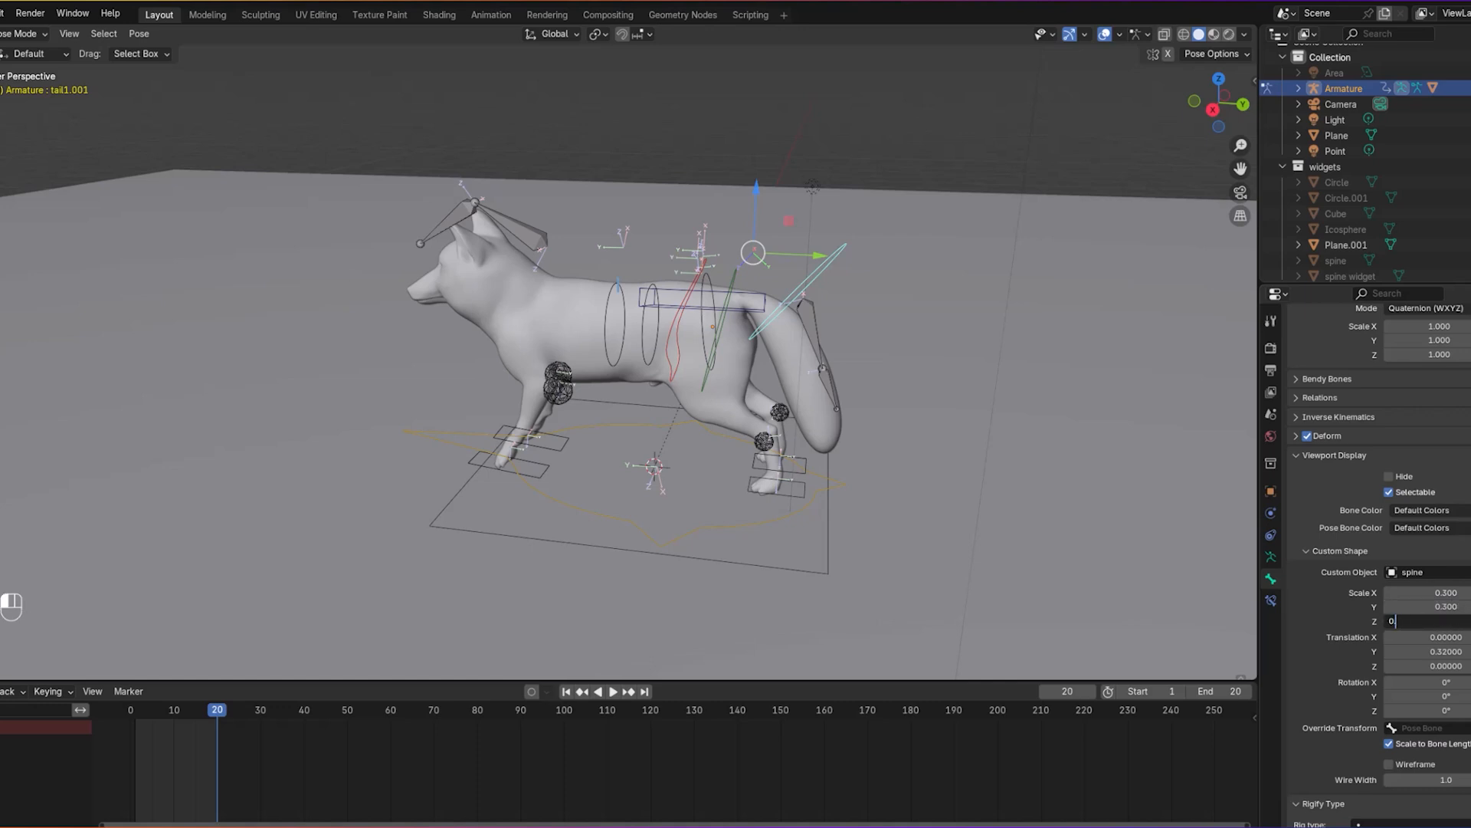
type("0.3")
key("Return")
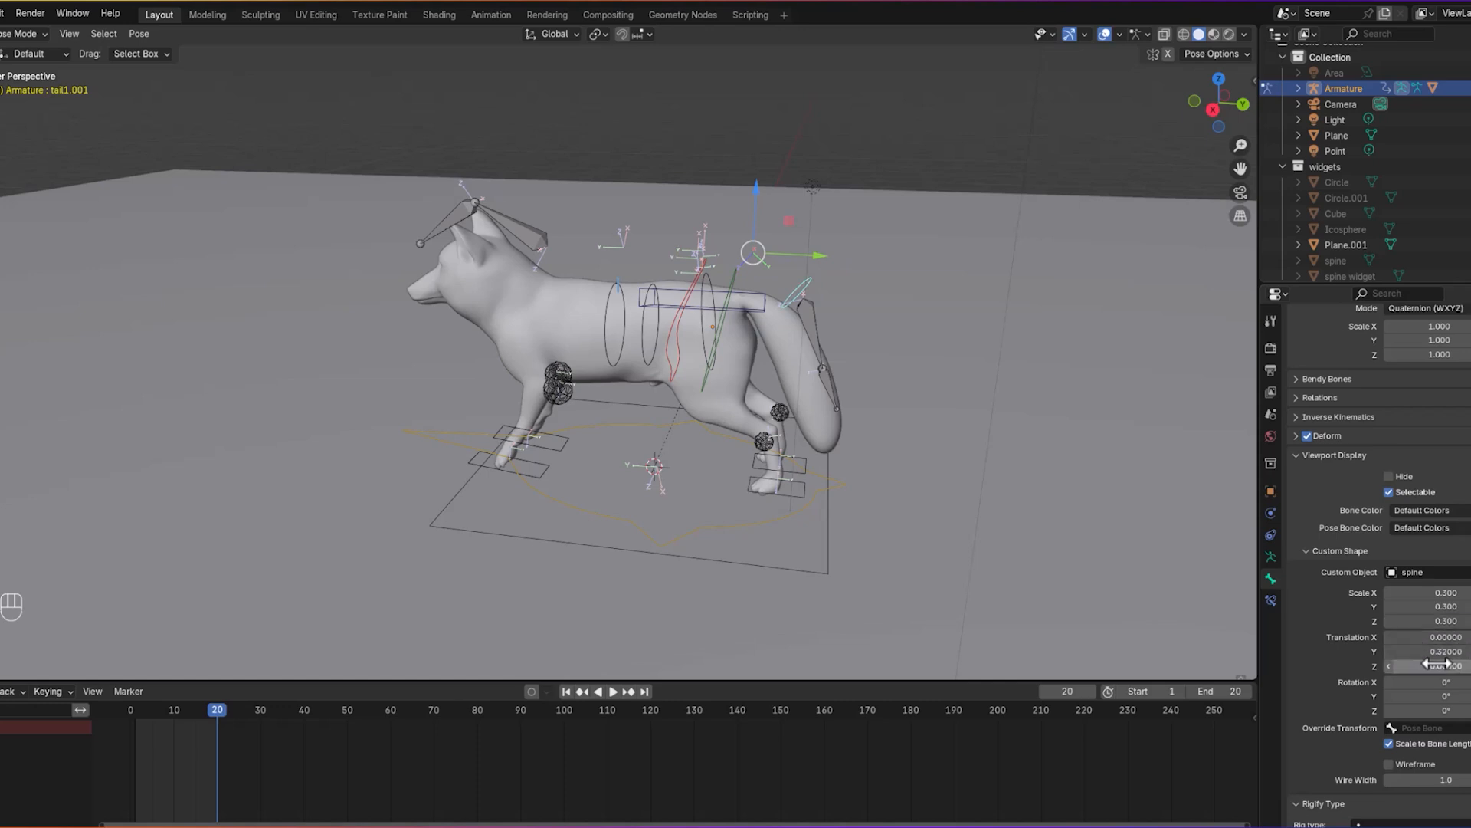
mouse_move(1449, 651)
left_mouse_down()
mouse_move(1445, 640)
mouse_move(1447, 666)
left_mouse_up()
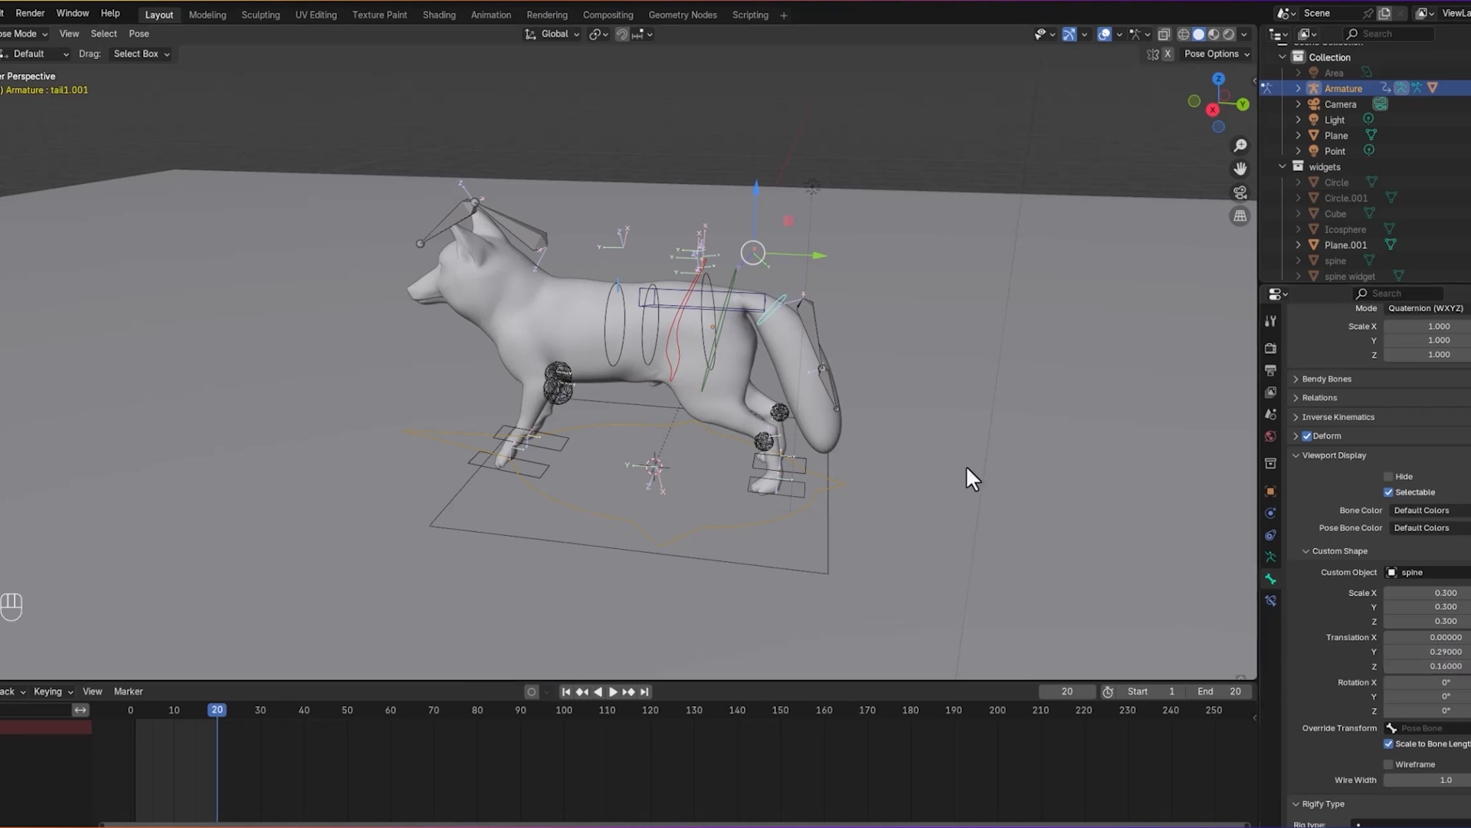
Step: Assign the spine circle as the tail2.001 bone's custom shape and give it tail1.001's Y translation of 0.29
left_click(814, 339)
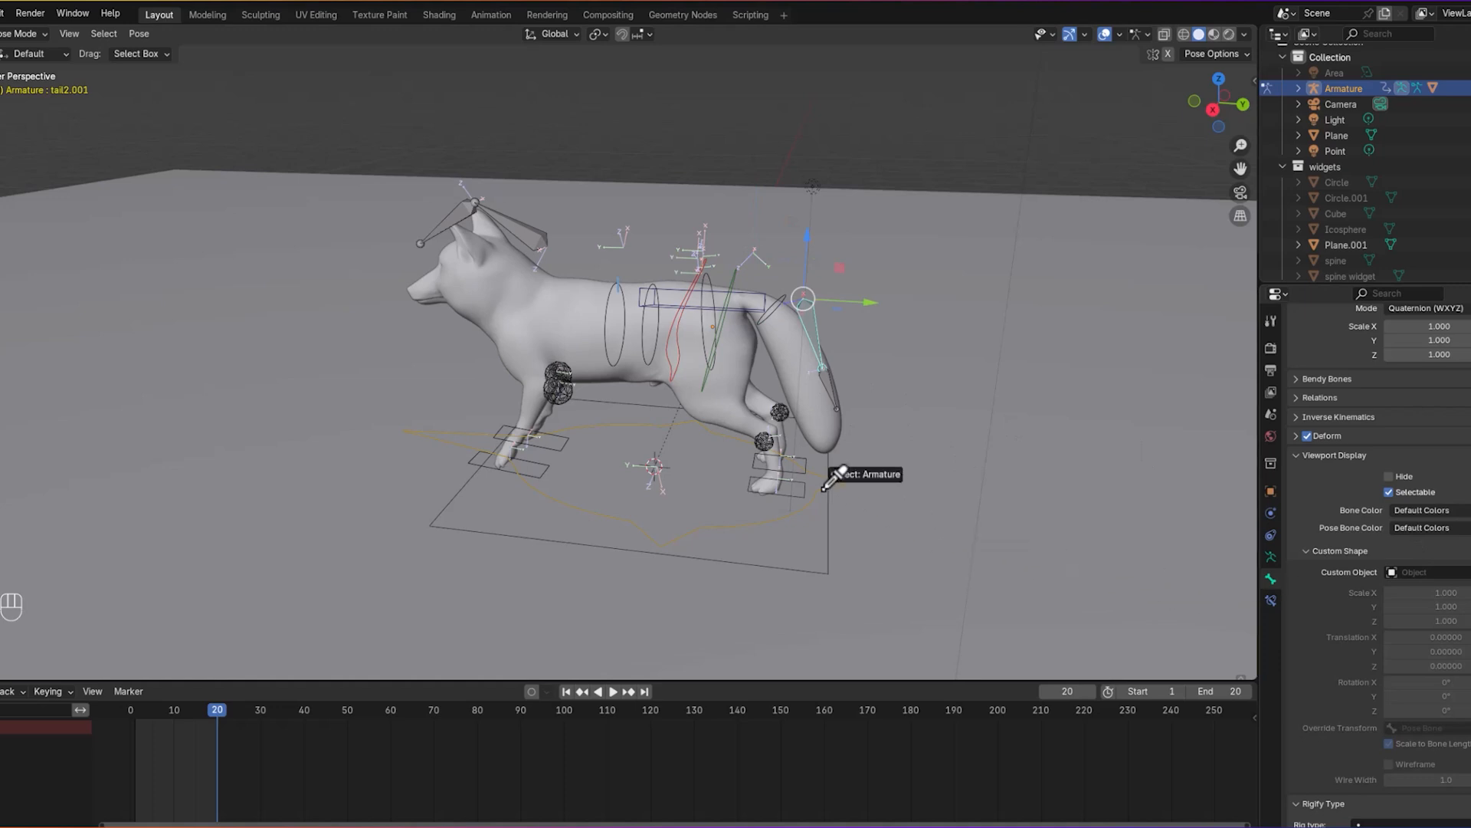
left_click(1335, 261)
left_click(783, 300)
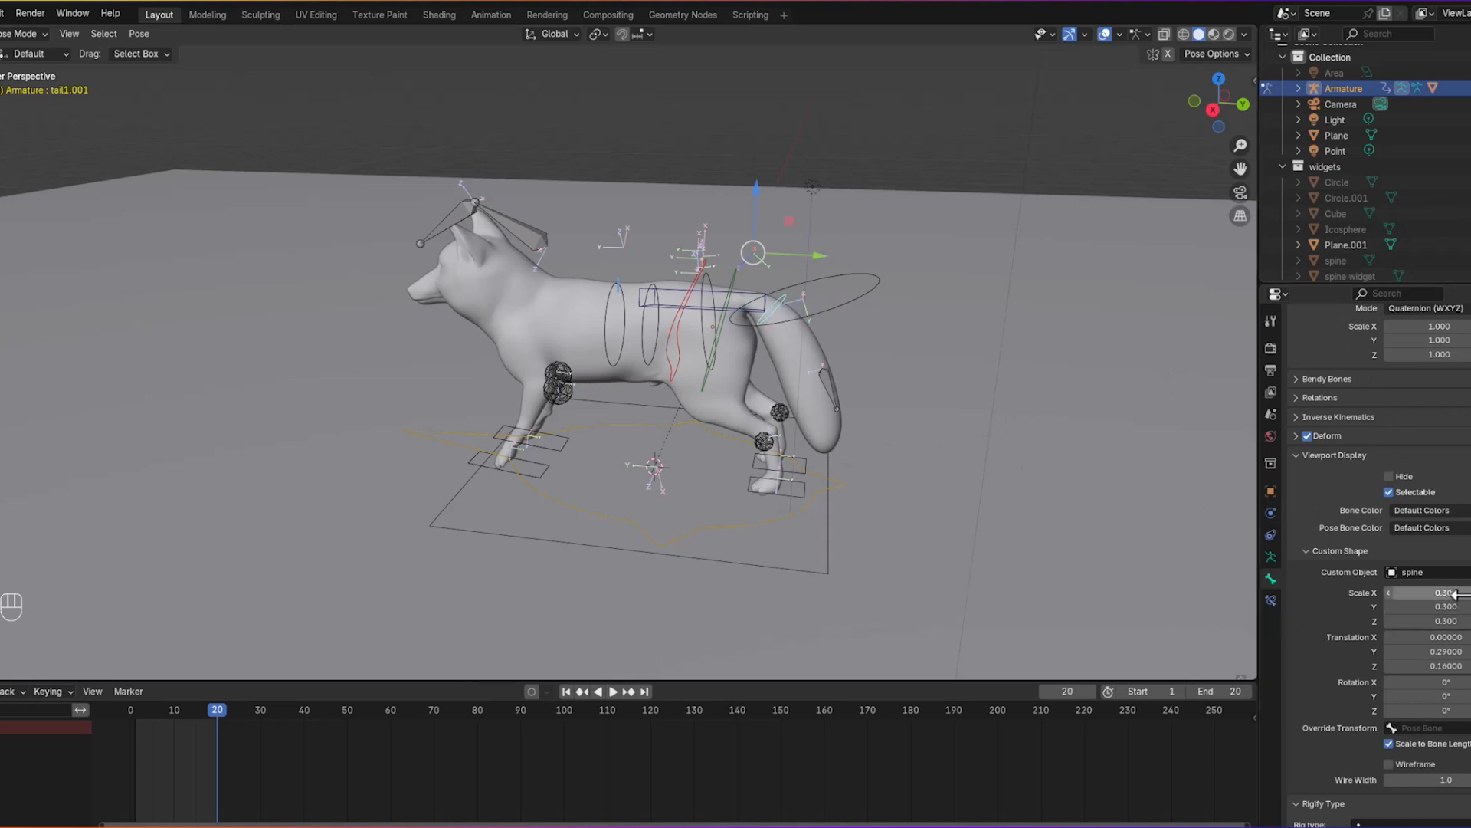
left_click(1441, 653)
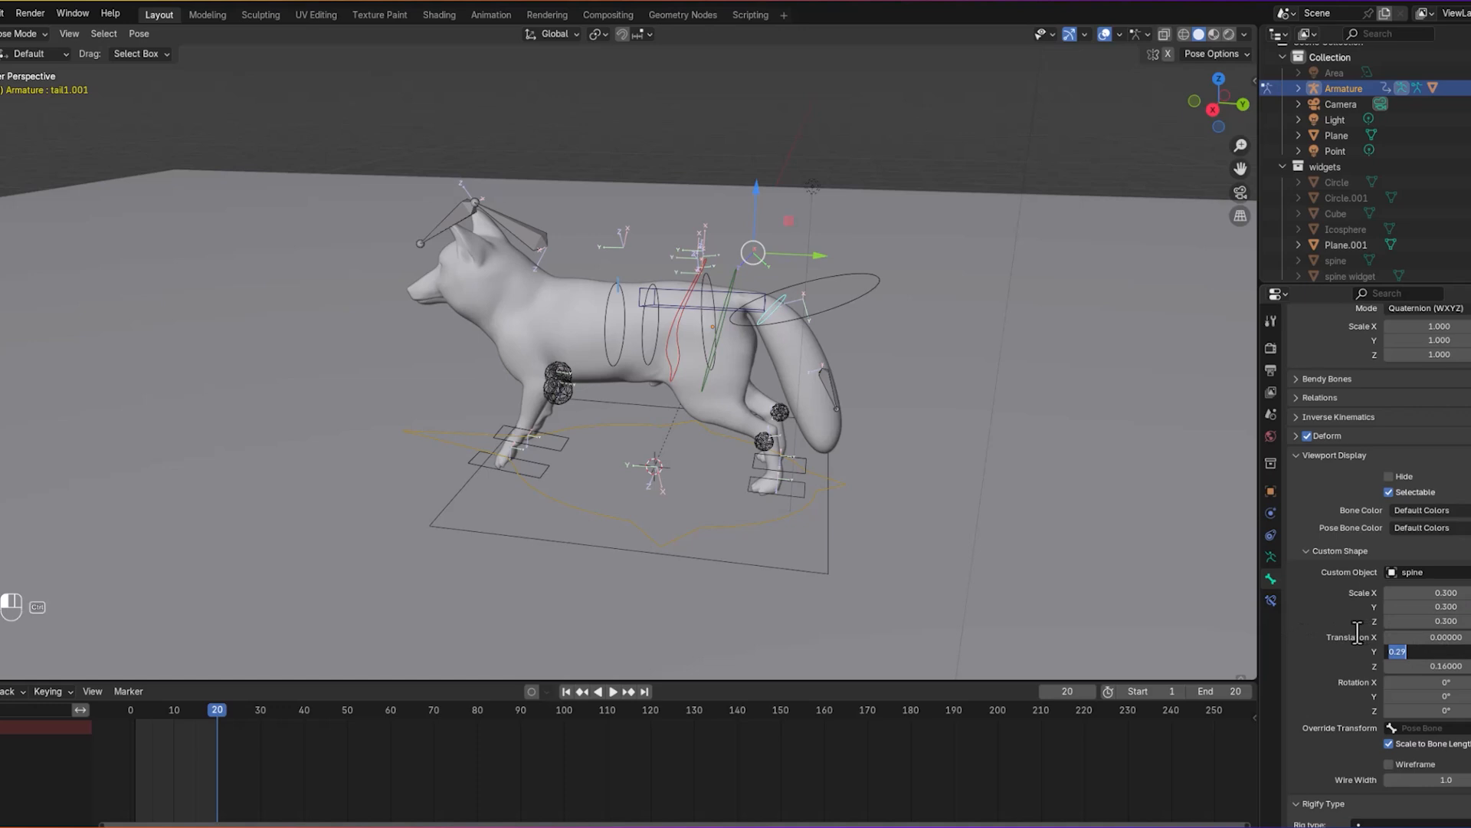
left_click(855, 299)
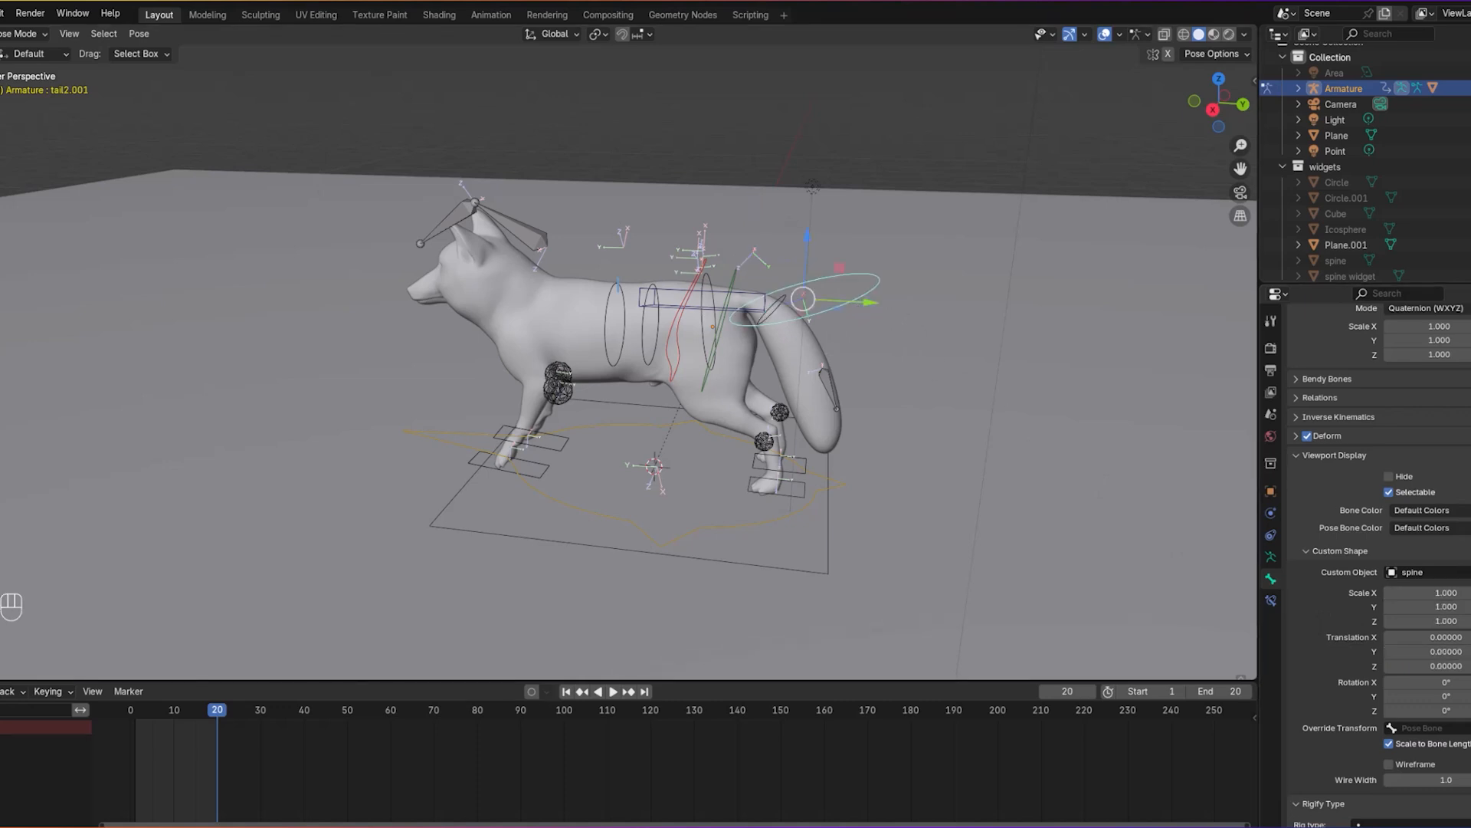
left_click(1427, 652)
type("0.29")
key("Return")
Step: Set the tail2.001 bone's custom shape scale to 0.3 on all axes and its Z translation to 0.10
left_click(833, 391)
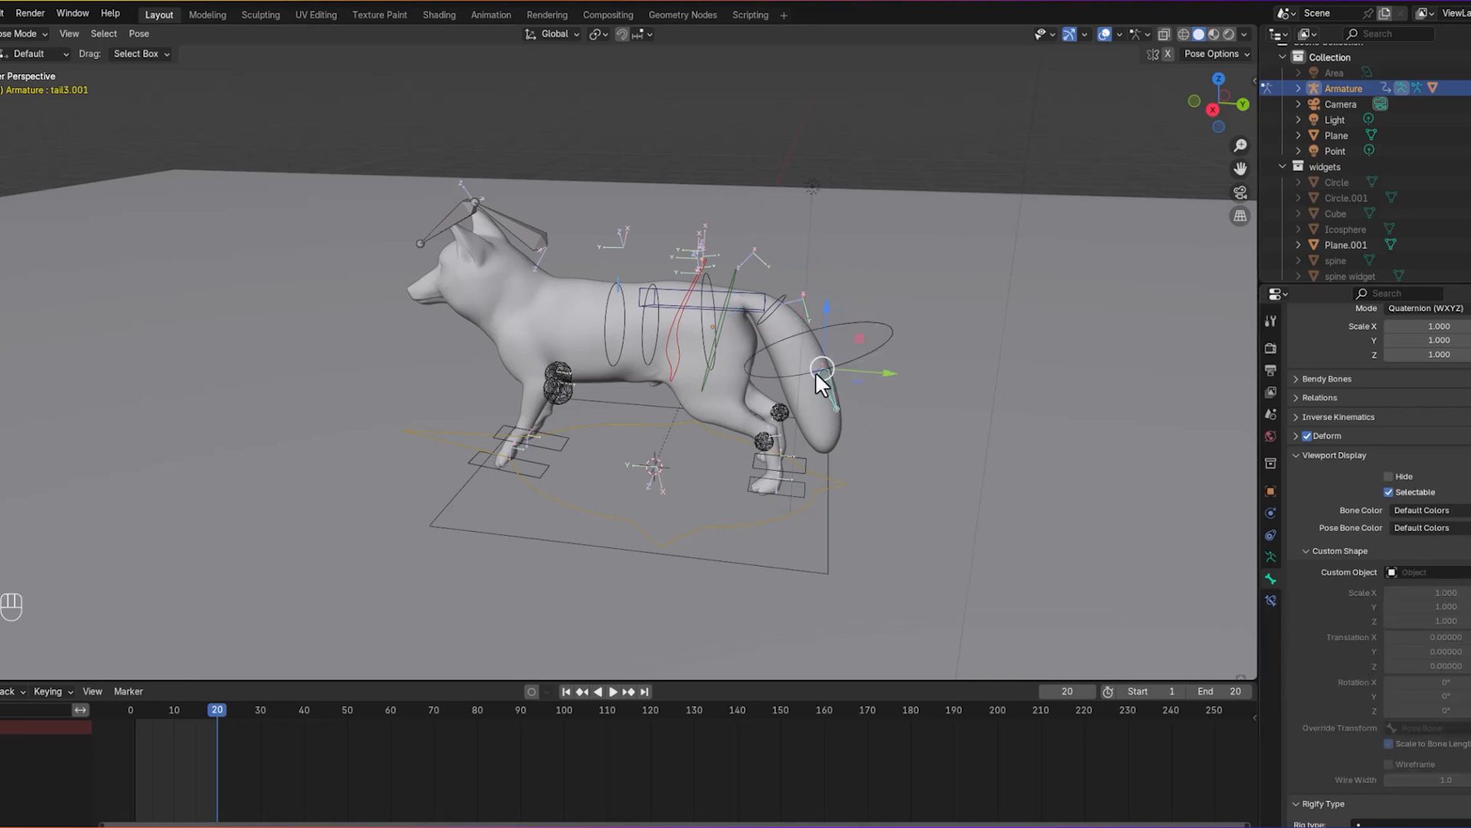
left_click(820, 368)
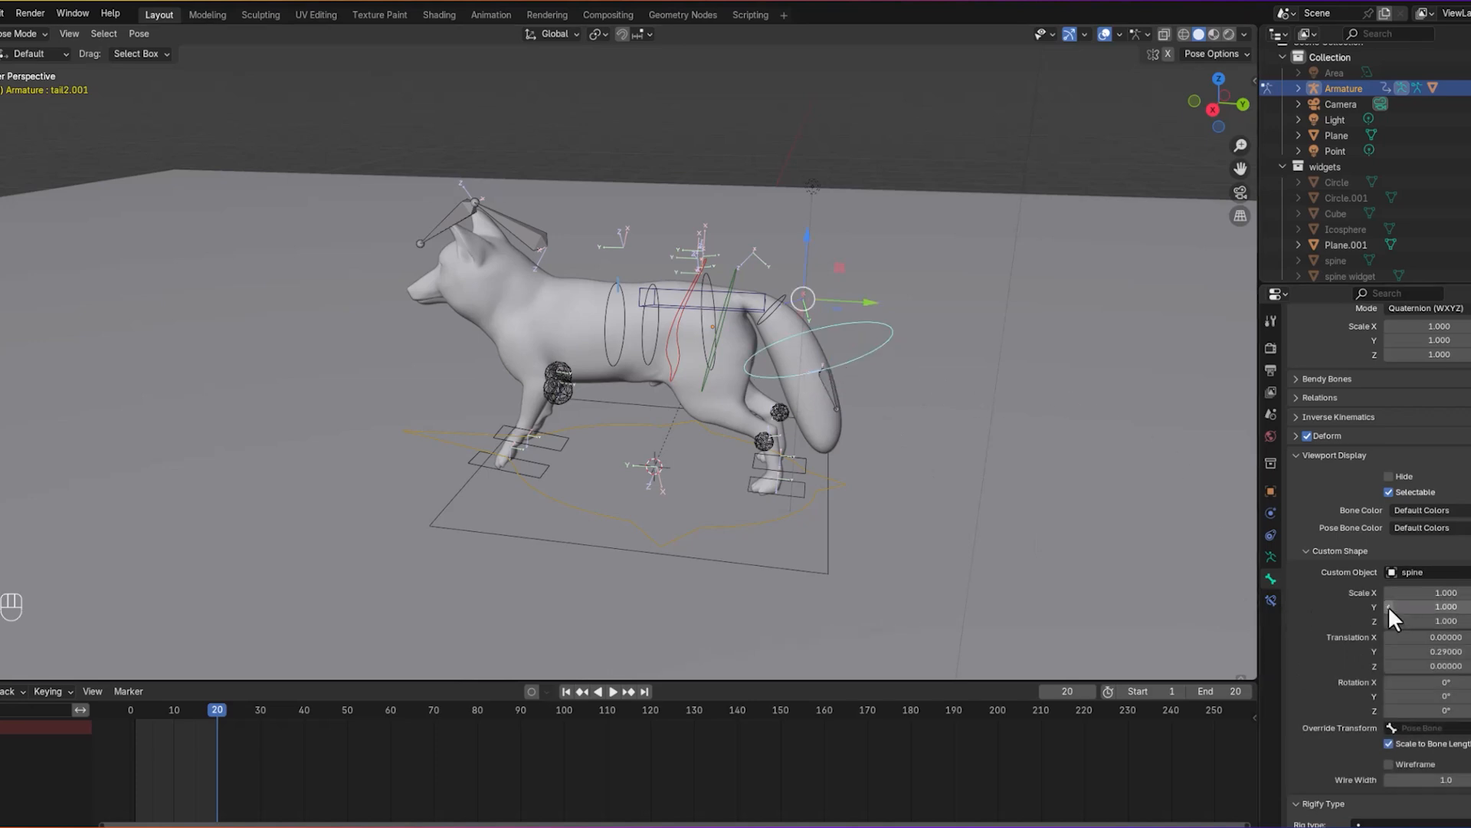
left_click(1429, 592)
type("0.3")
key("Return")
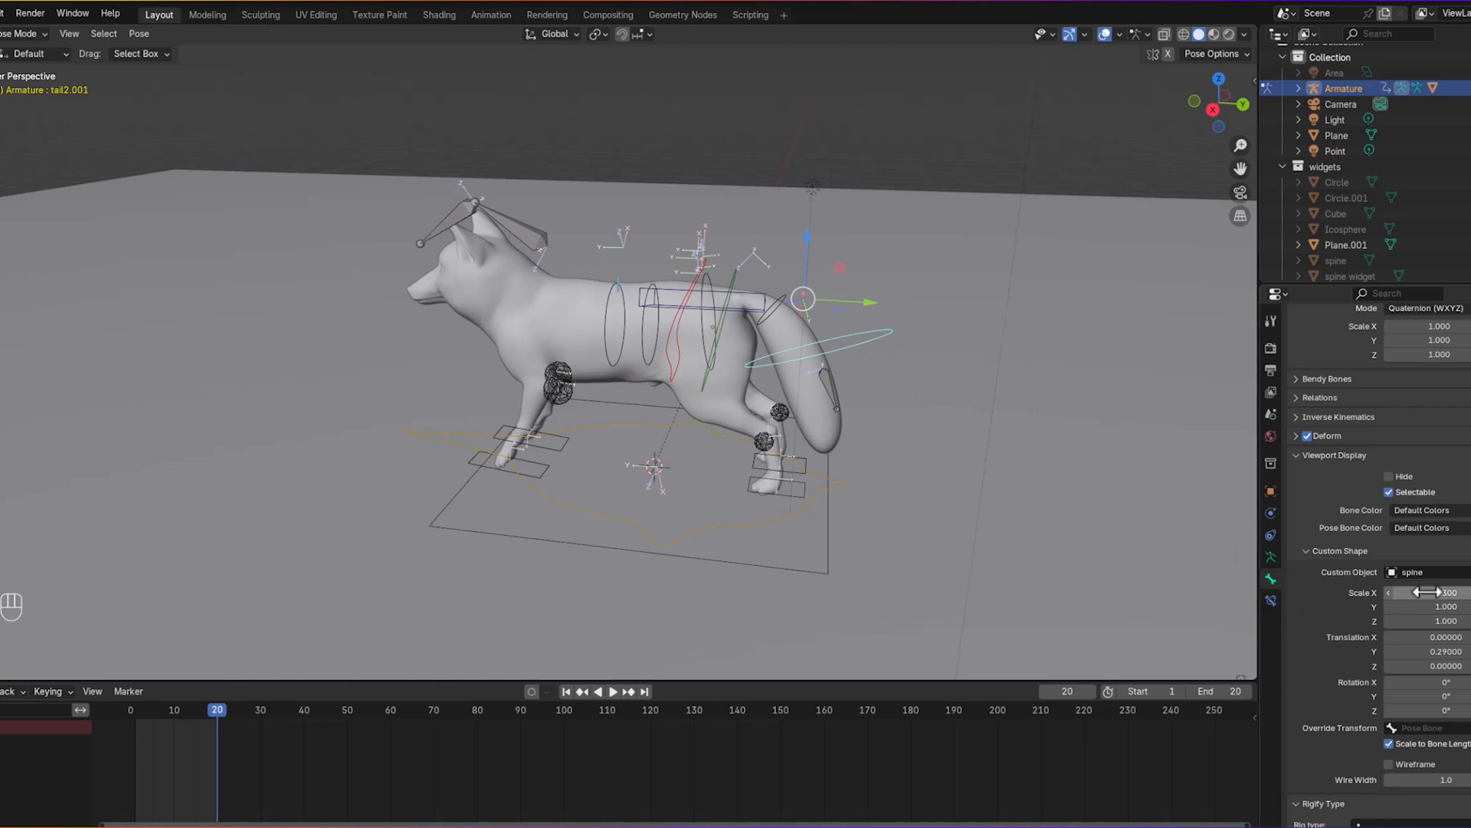
left_click(1445, 607)
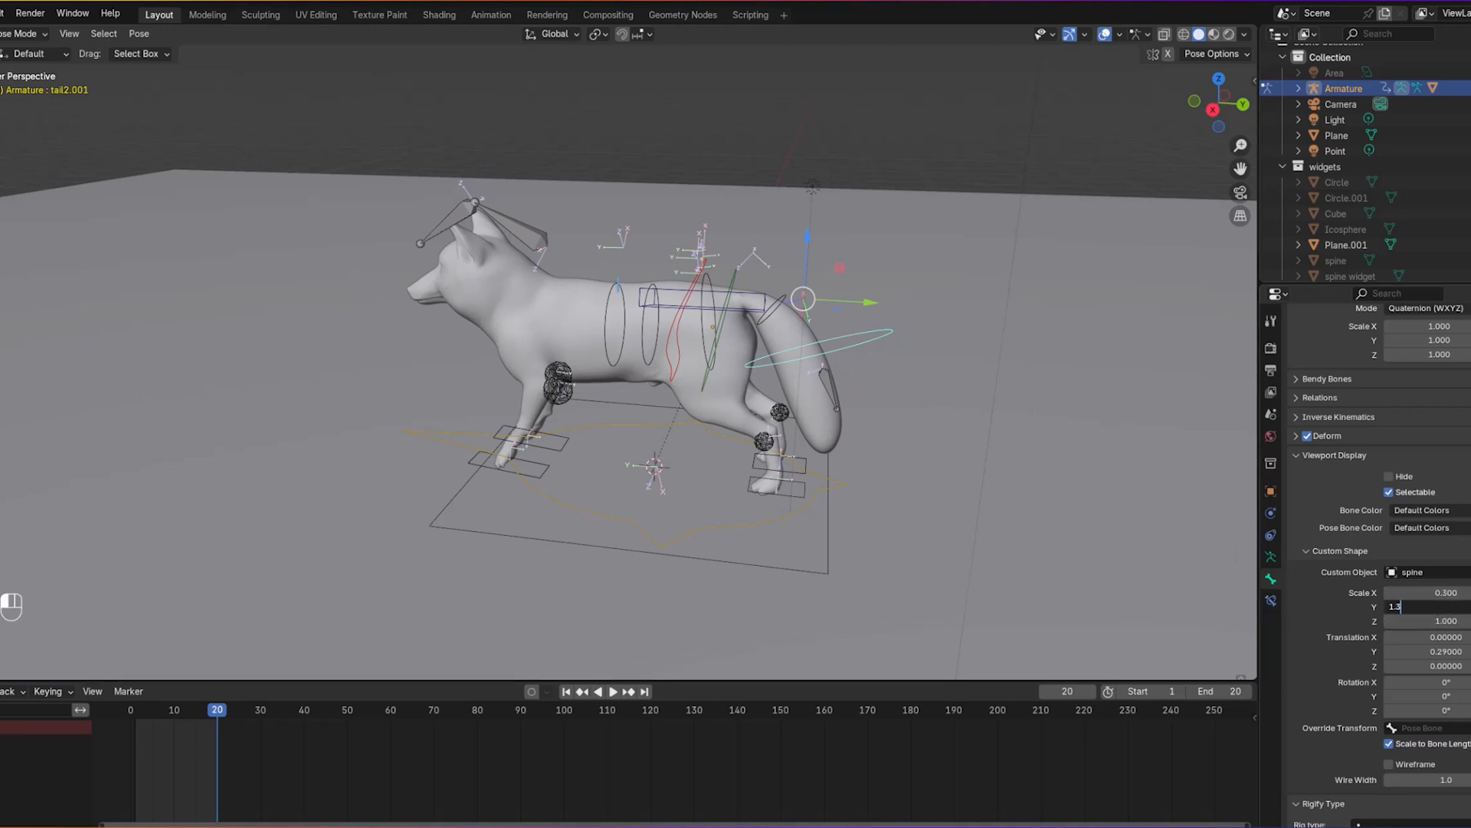
type("0.3")
key("Return")
left_click(1444, 622)
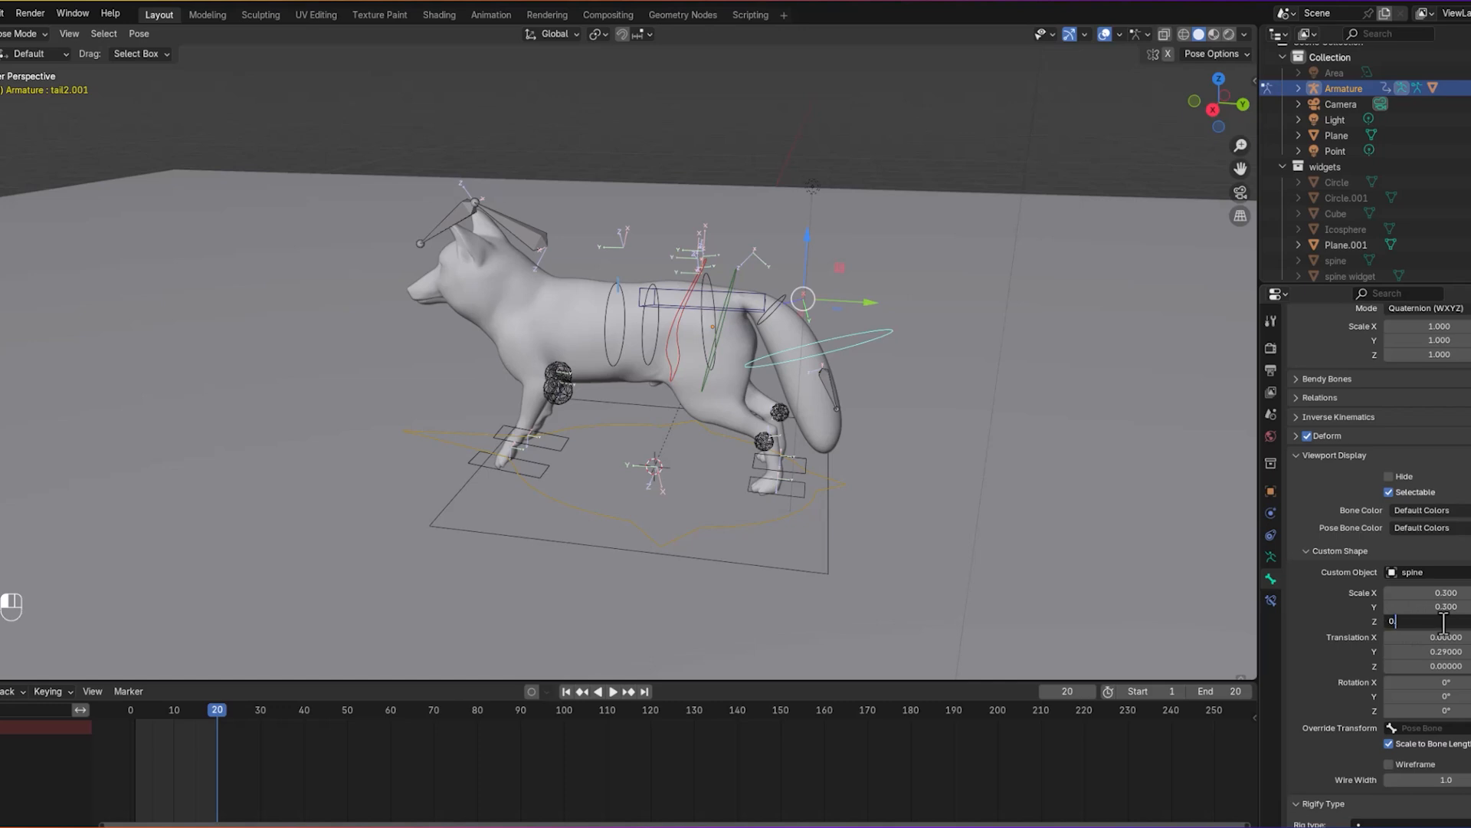
key("Return")
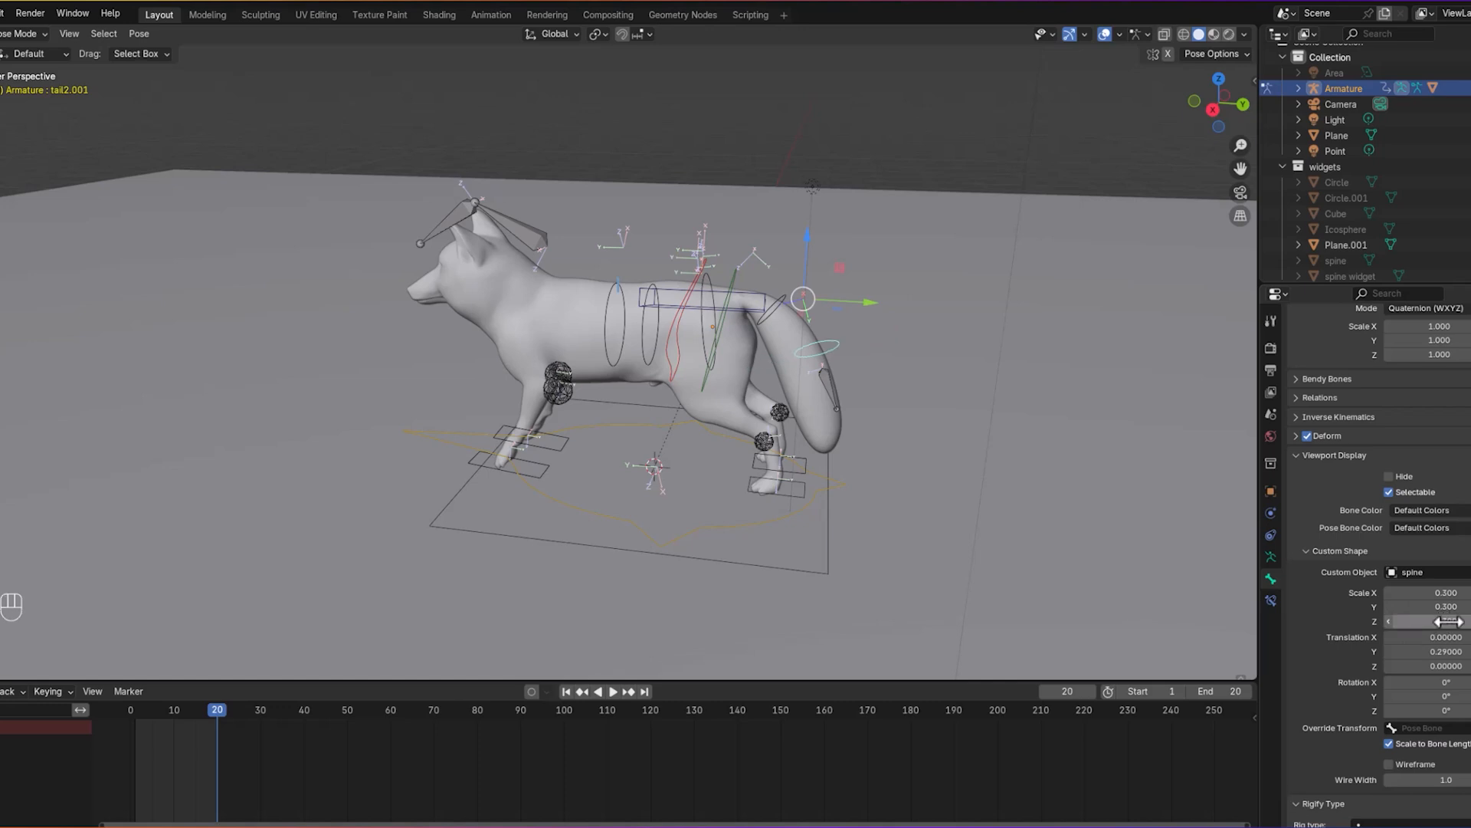
mouse_move(1445, 668)
left_mouse_down()
mouse_move(1470, 667)
mouse_move(1429, 666)
left_mouse_up()
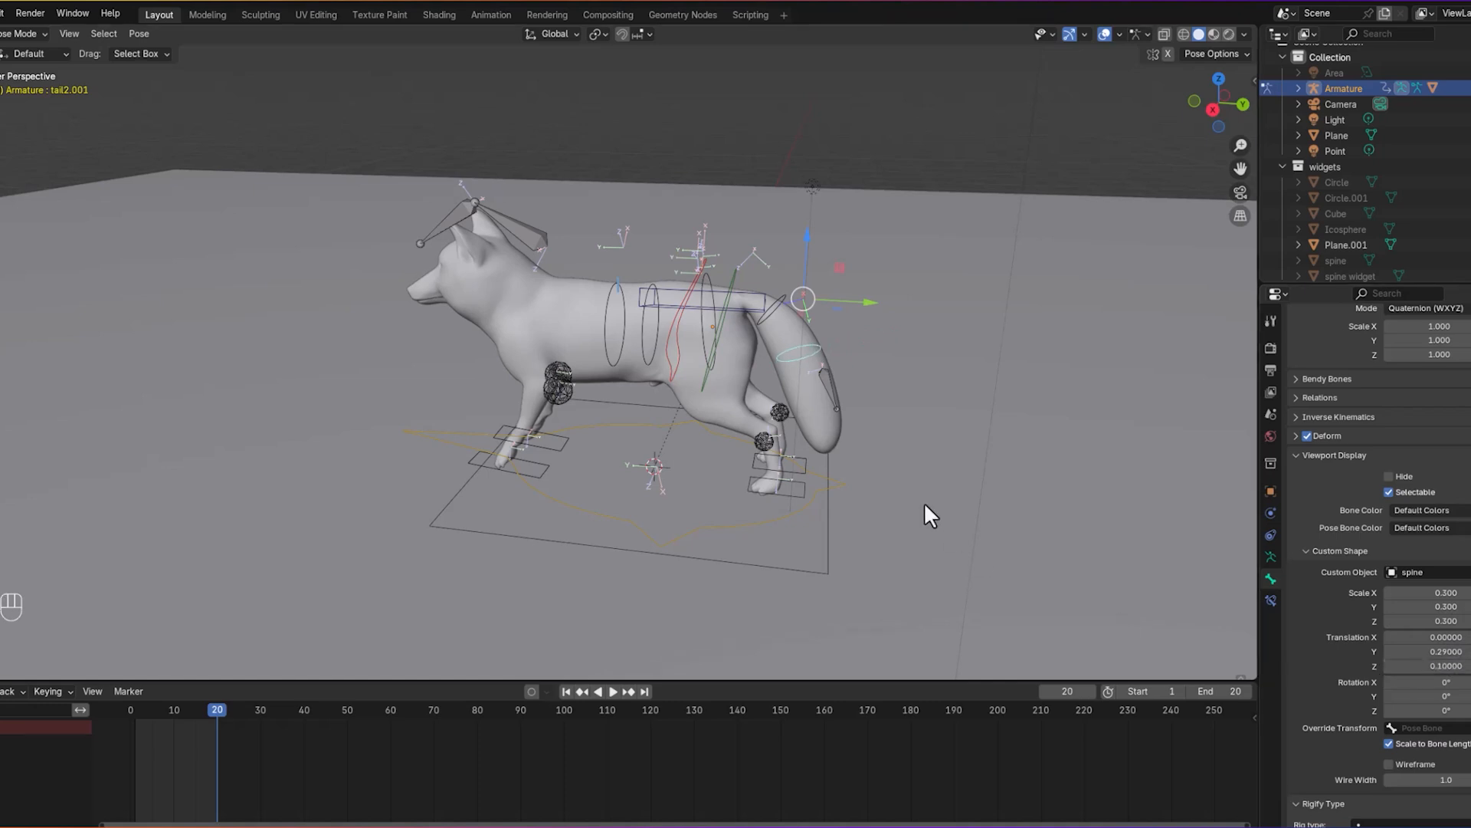
Step: Assign the spine circle as the tail3.001 bone's custom shape and set its scale to 0.3 on all axes
left_click(831, 391)
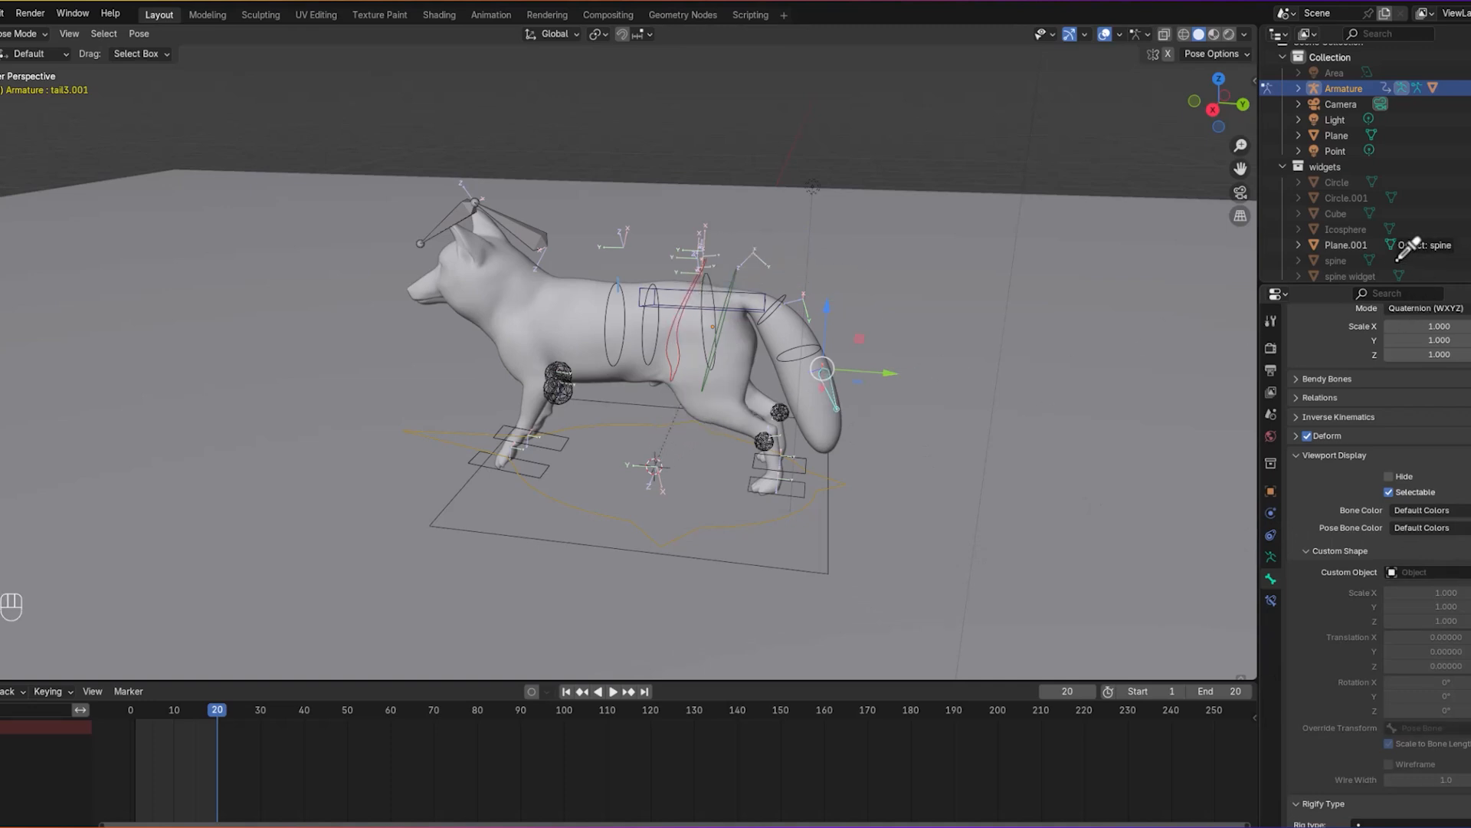
left_click(1336, 261)
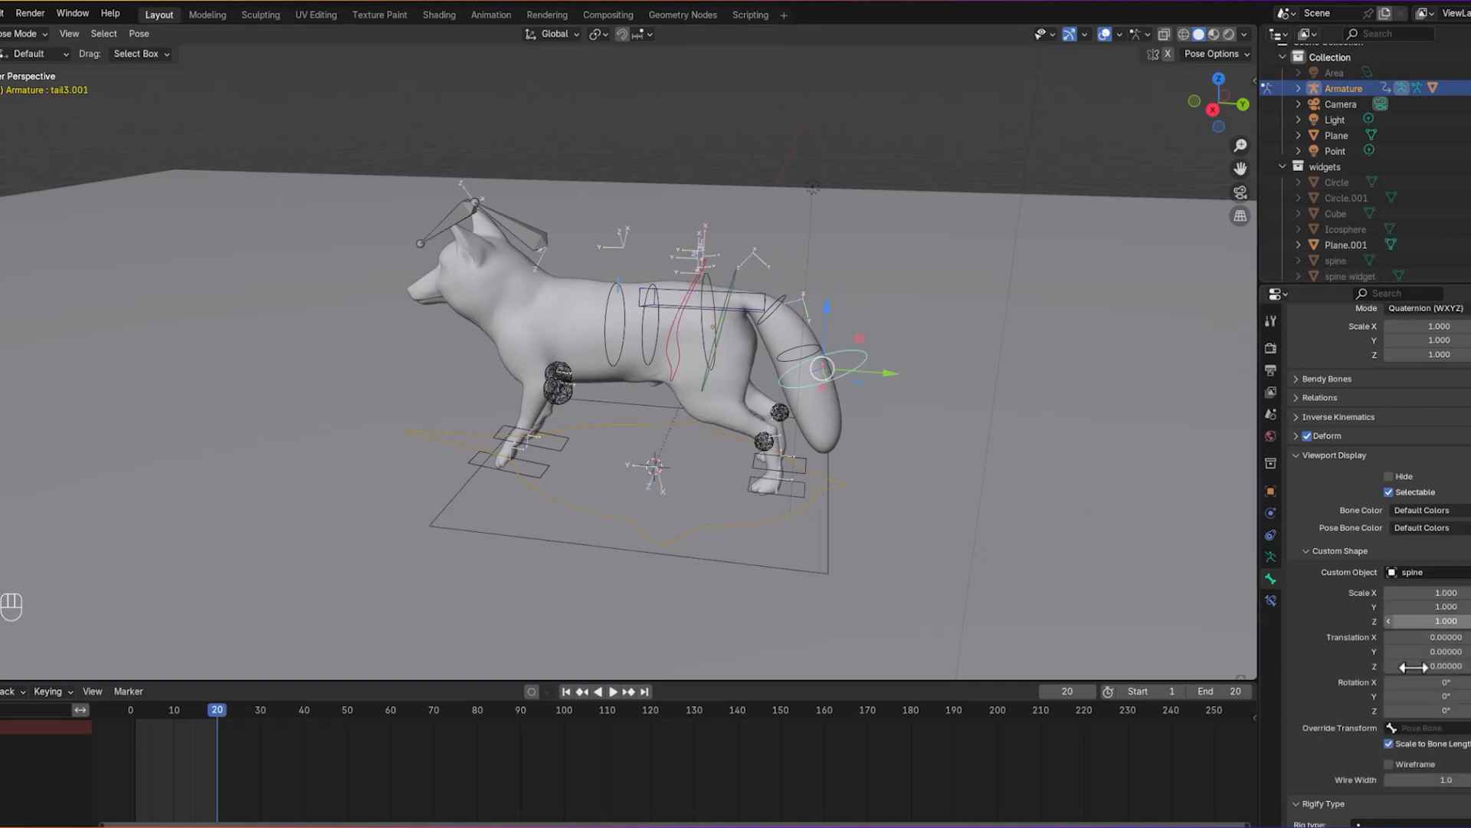
double_click(1425, 593)
type("0.2")
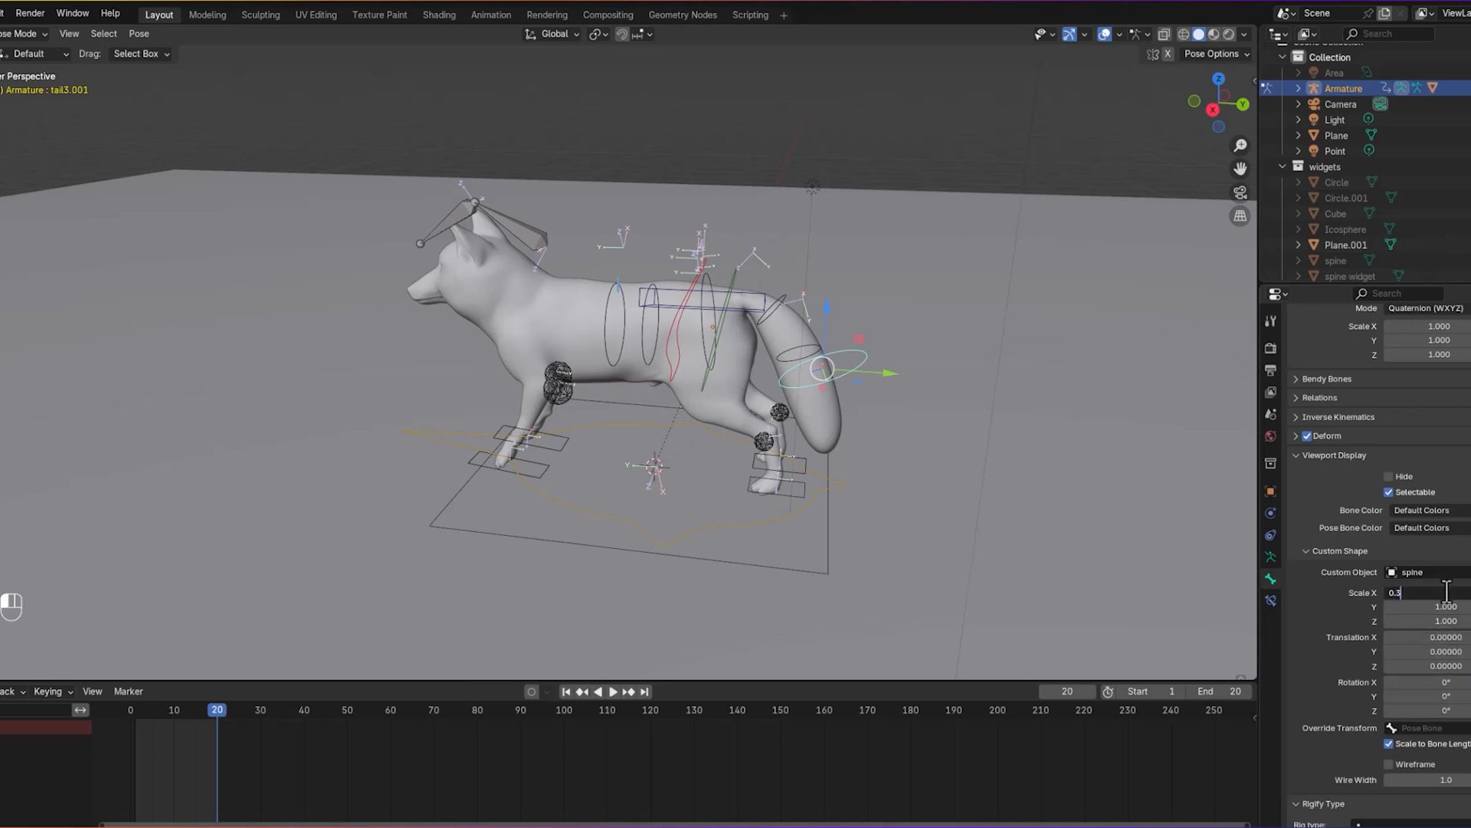
key("Return")
left_click(1425, 607)
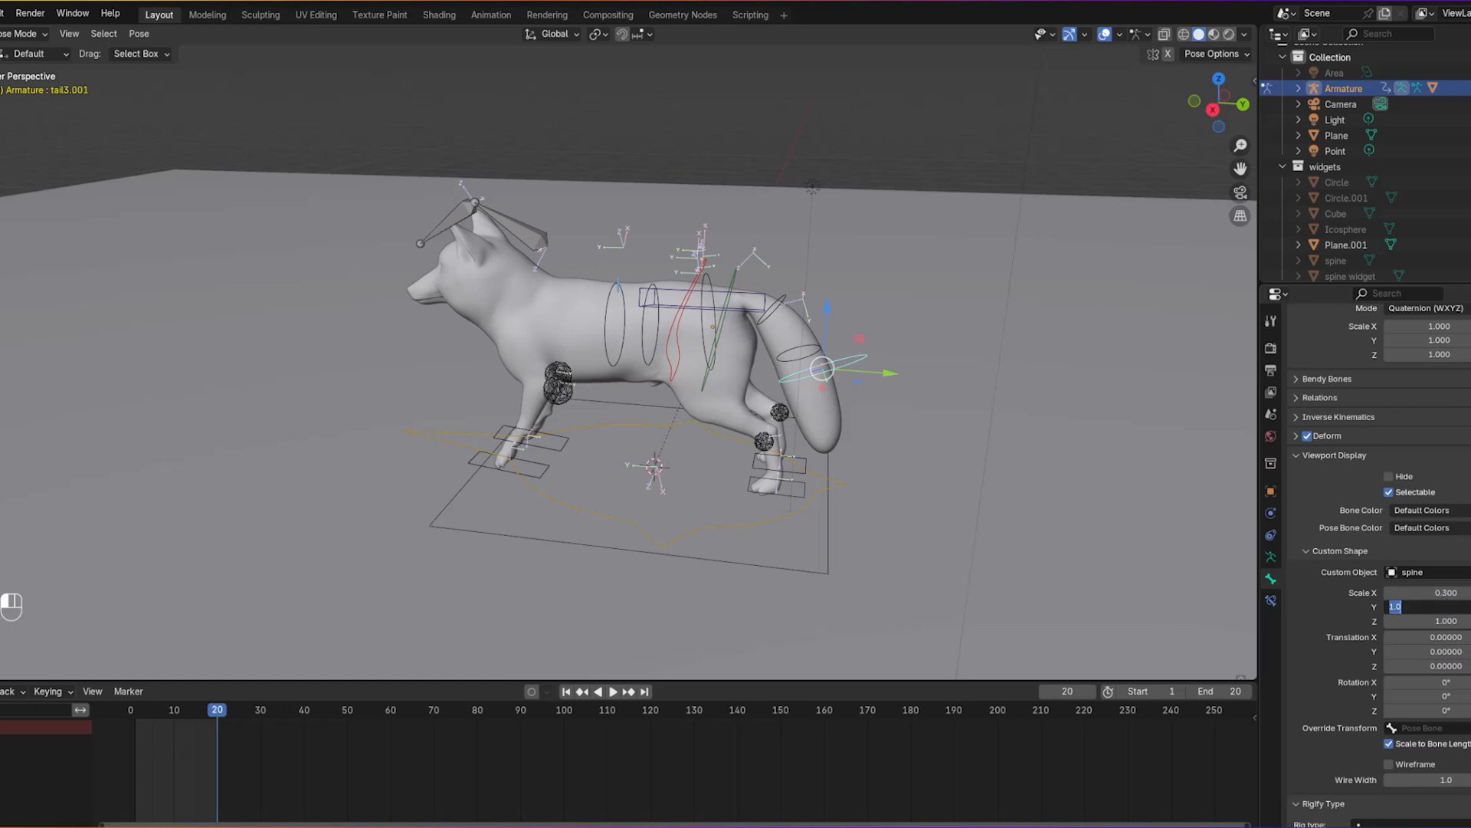
key("Return")
left_click(1427, 621)
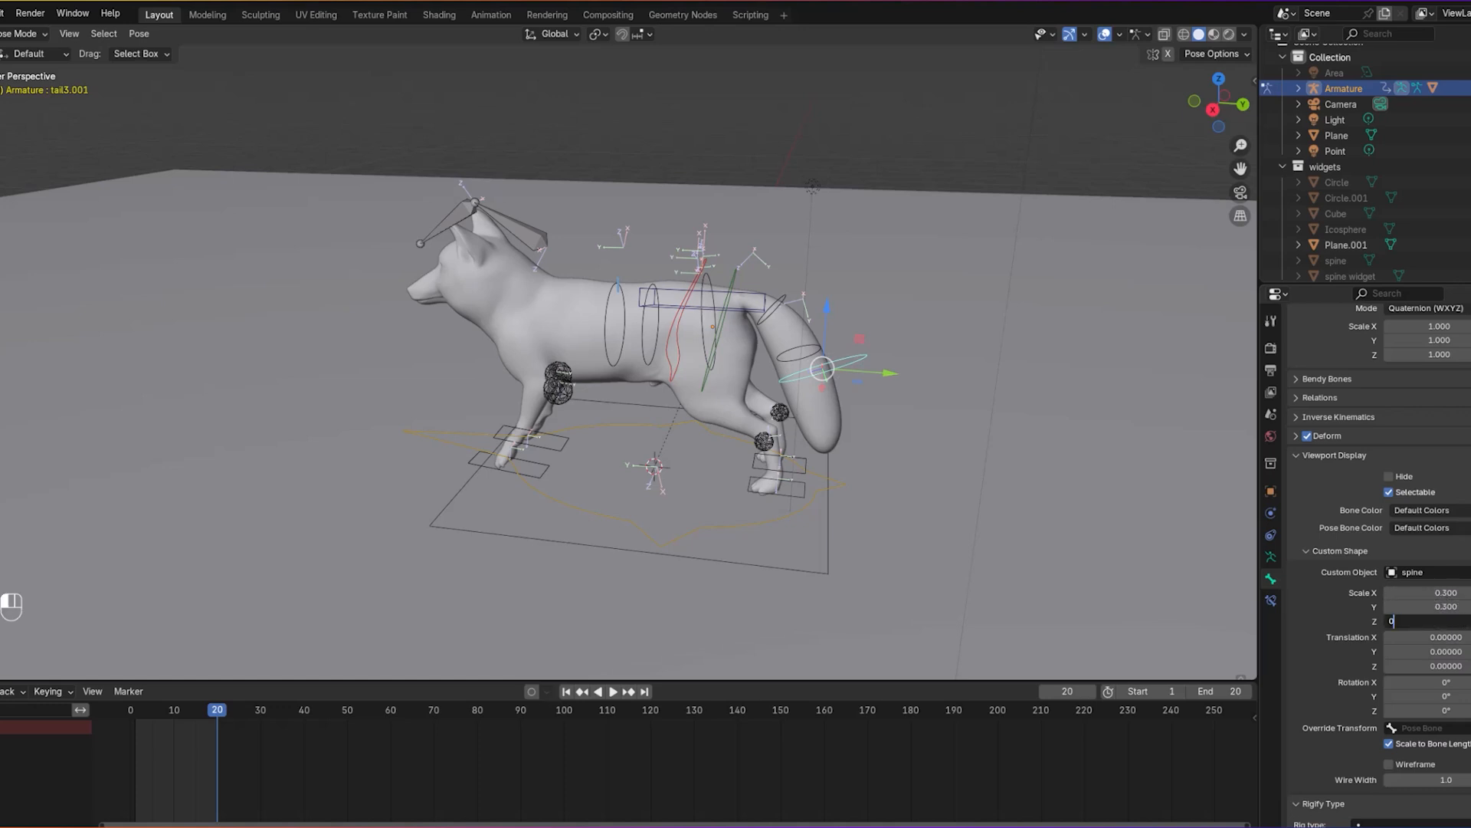
type("0.3")
key("Return")
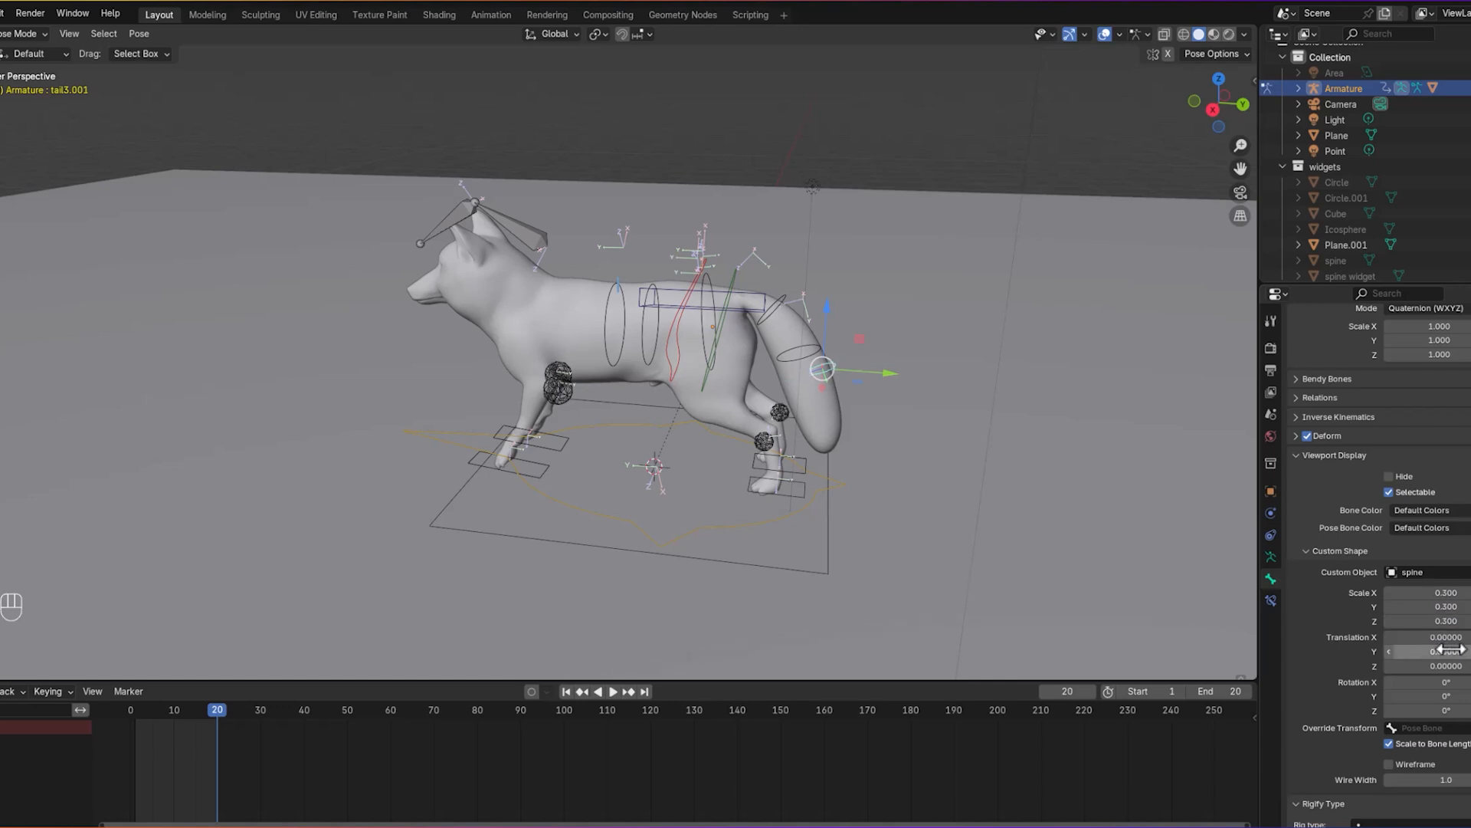
Step: Set the tail3.001 bone's custom shape scale to 0.5 on all axes and its translation to Y 0.12 and Z 0.06
left_click(1447, 621)
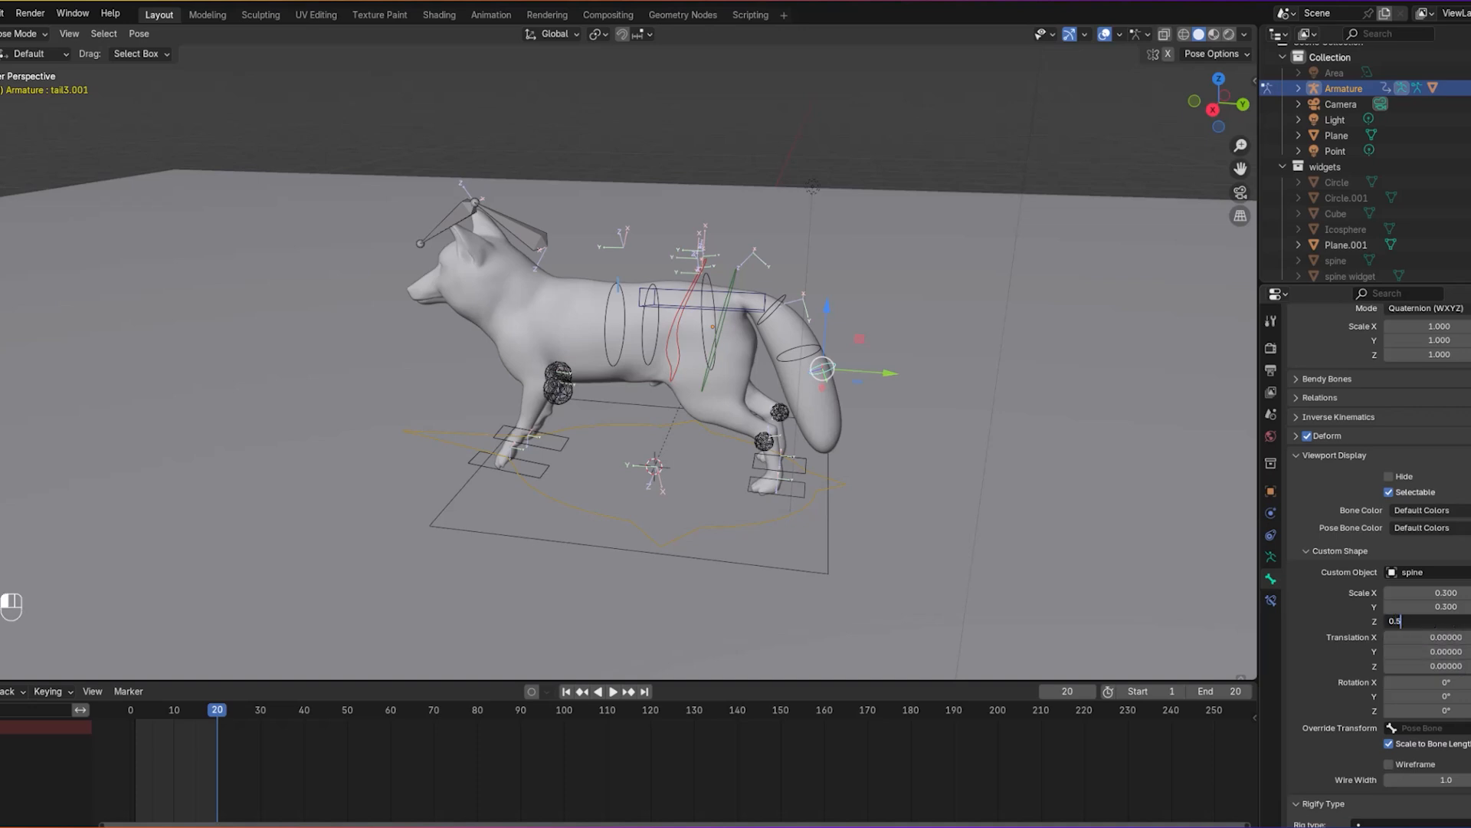
key("Return")
left_click(1438, 606)
type("0")
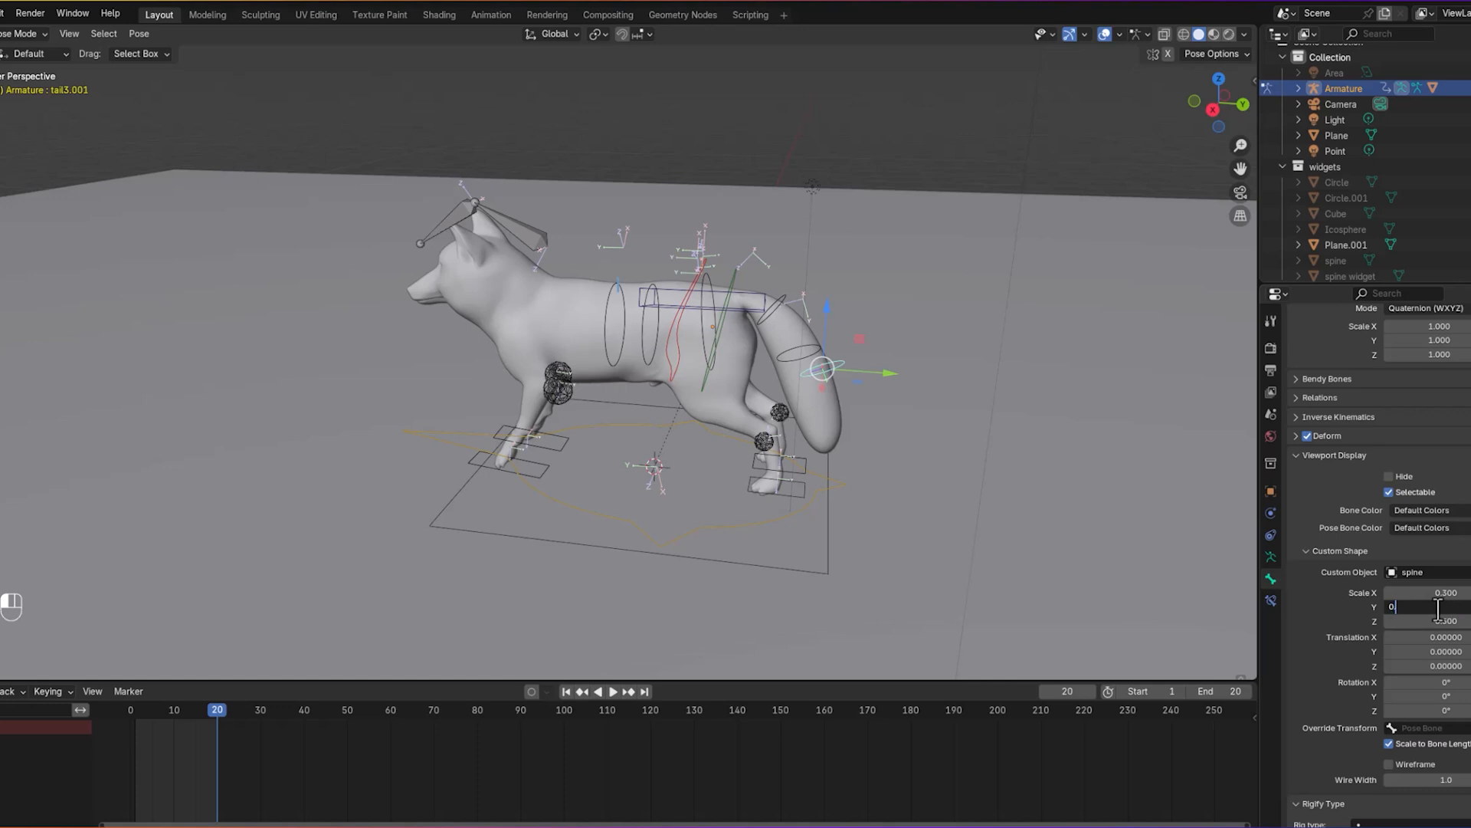
type(".5")
key("Return")
left_click(1438, 592)
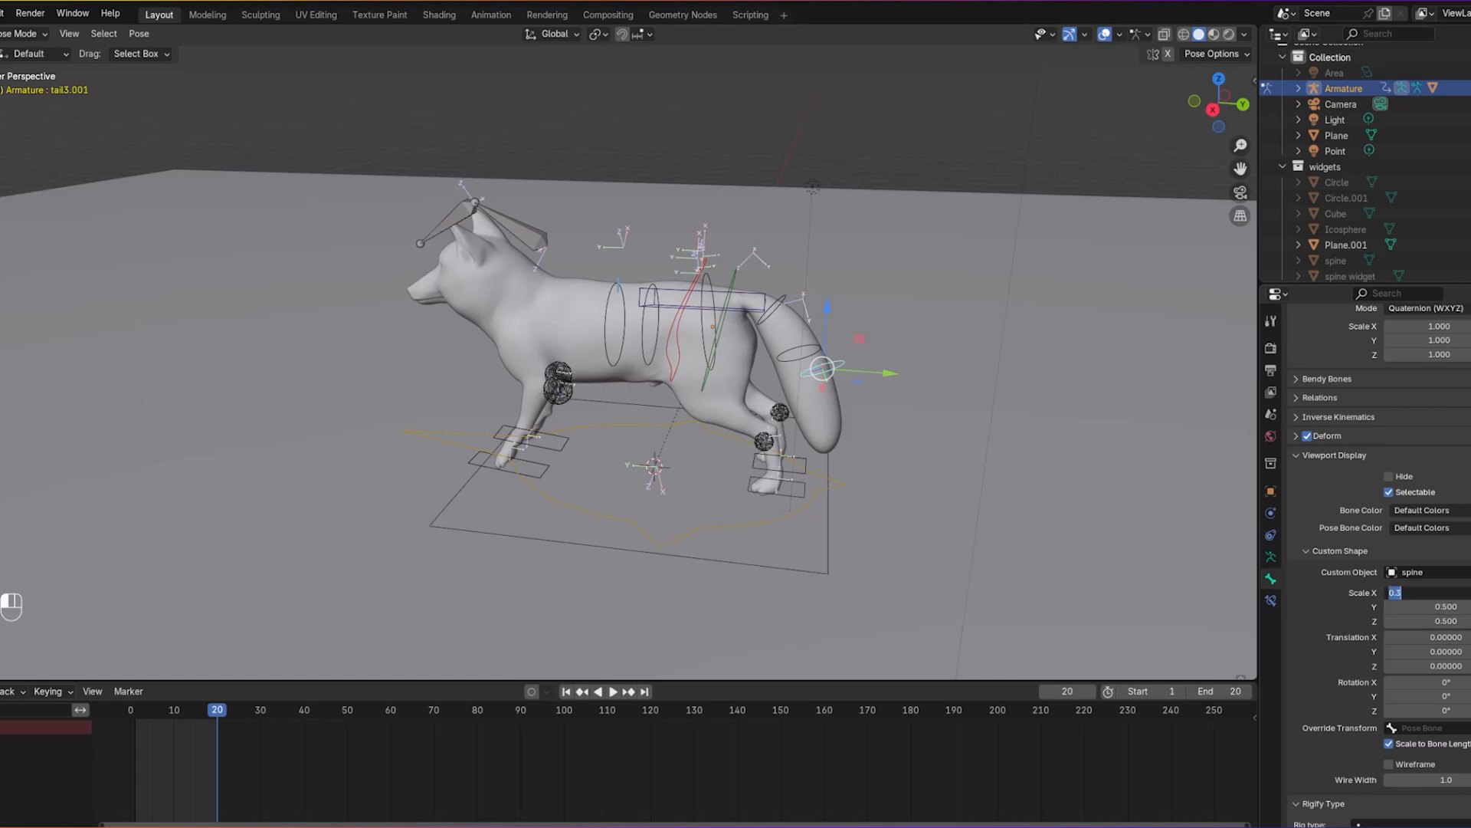
type("0.5")
key("Return")
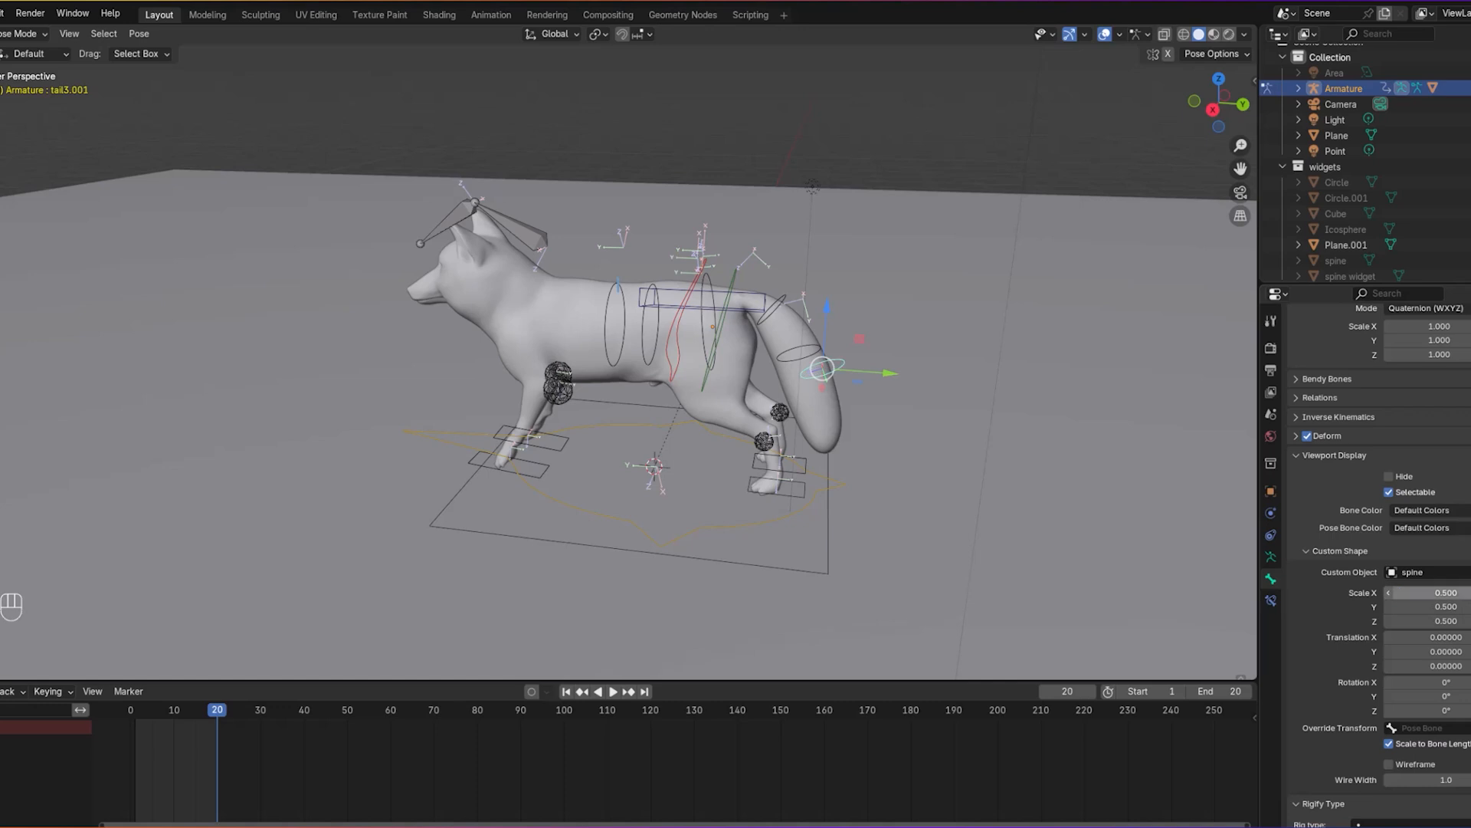
mouse_move(1446, 665)
left_mouse_down()
mouse_move(1467, 665)
mouse_move(1451, 650)
left_mouse_up()
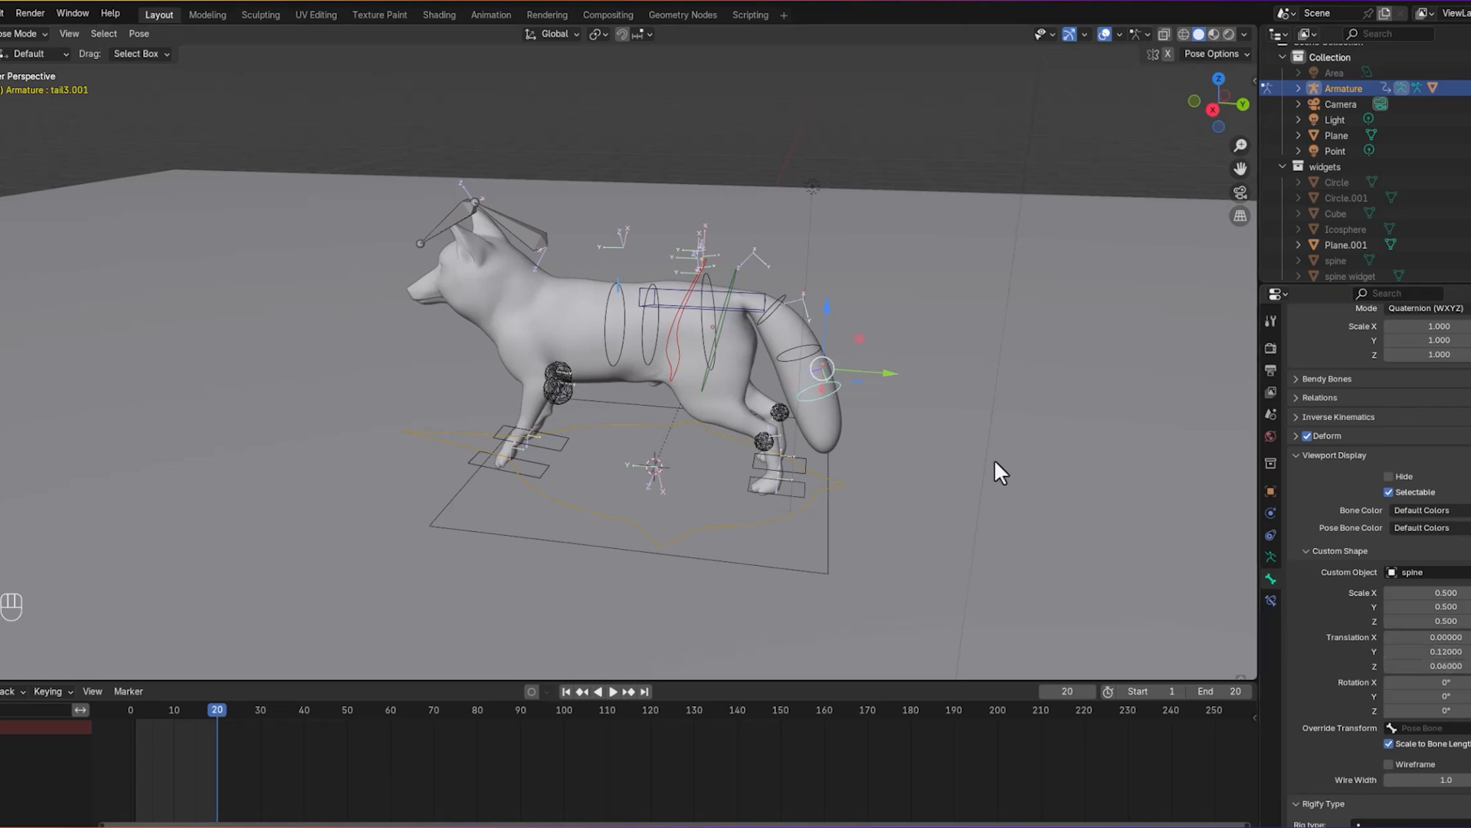
Step: Assign the spine circle as the custom shape of the neck.001 bone
middle_click_drag(932, 330, 964, 318)
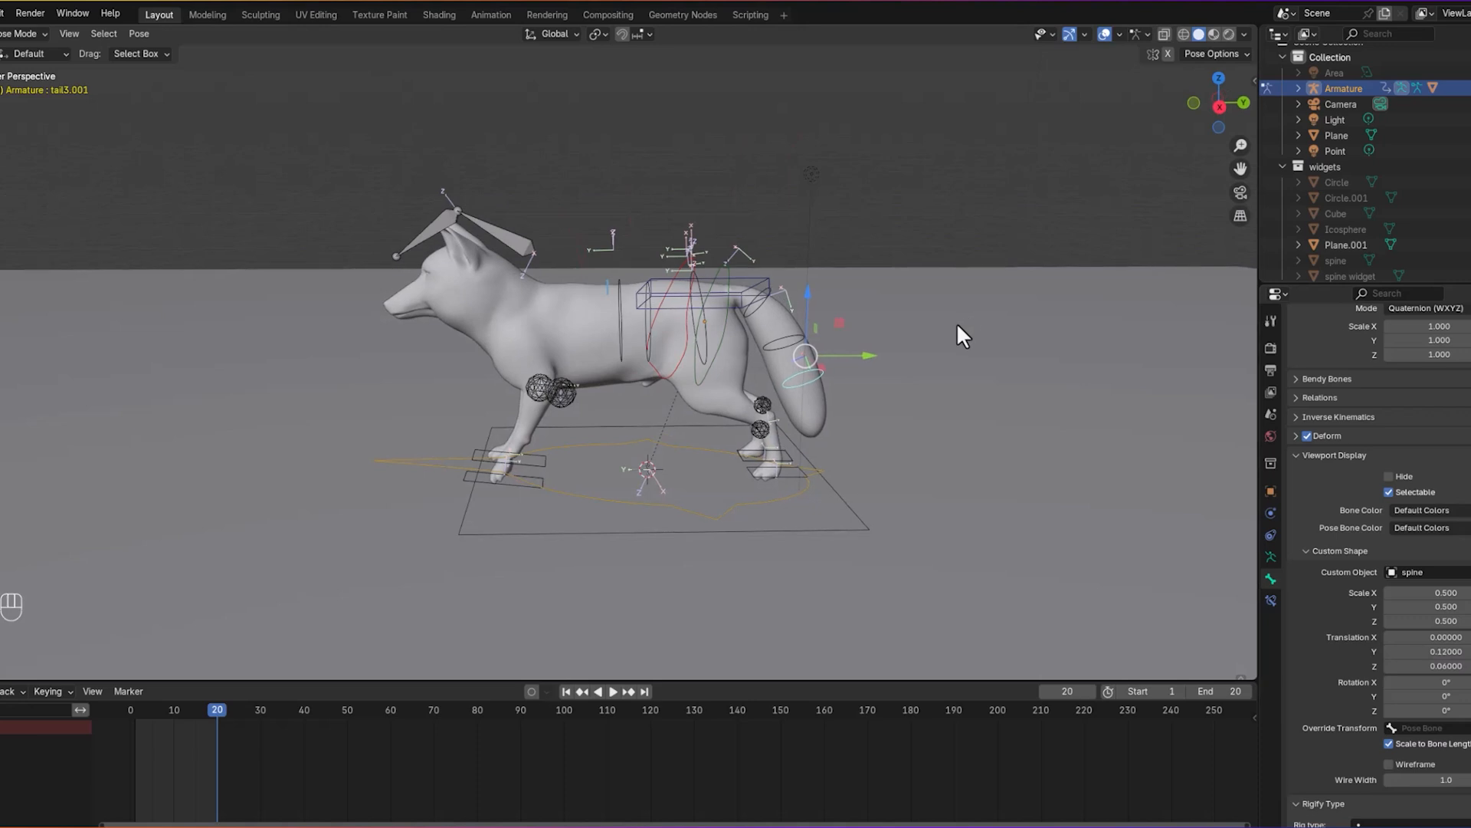
left_click(491, 243)
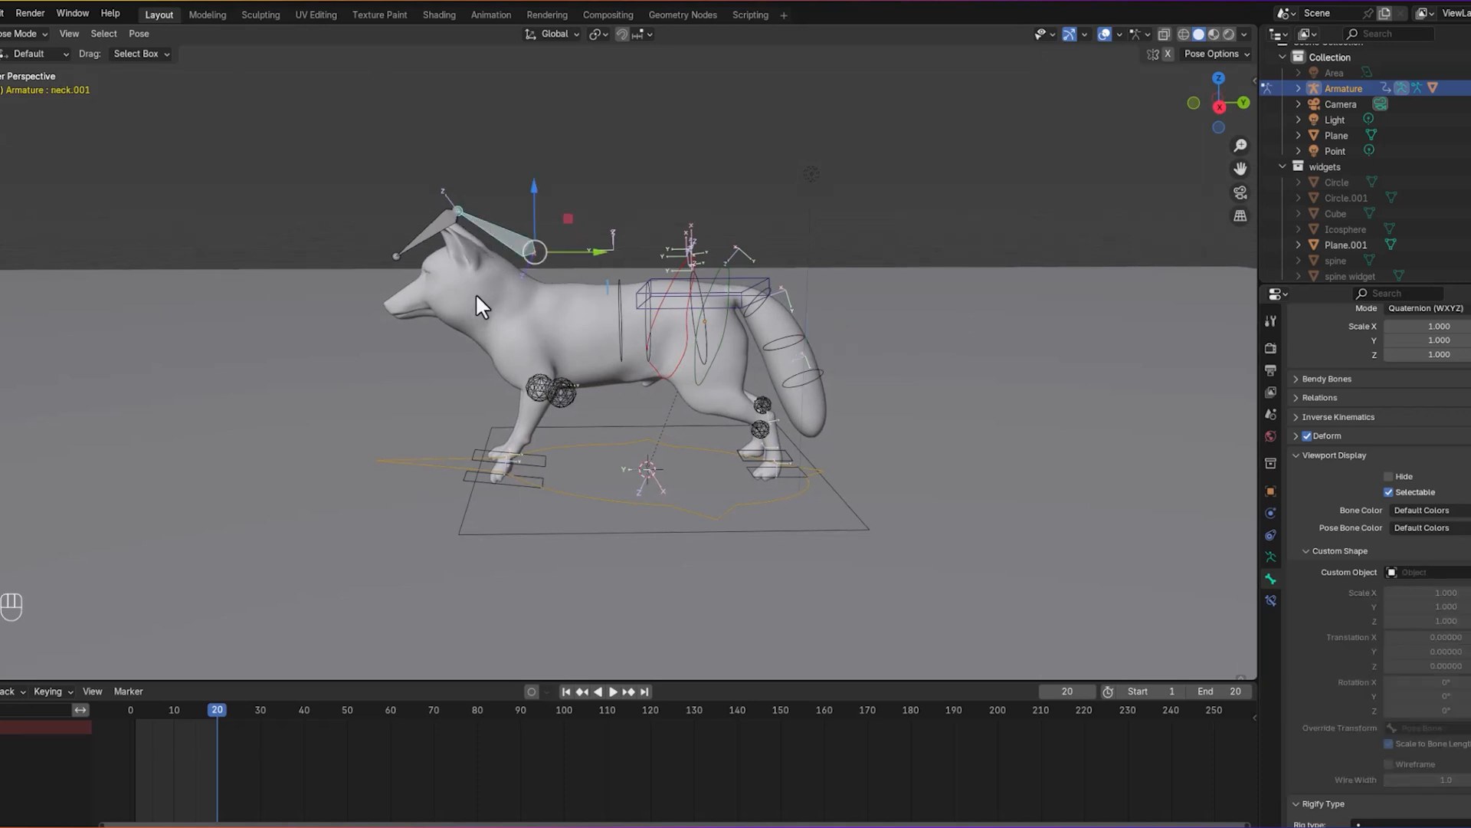
left_click(430, 235)
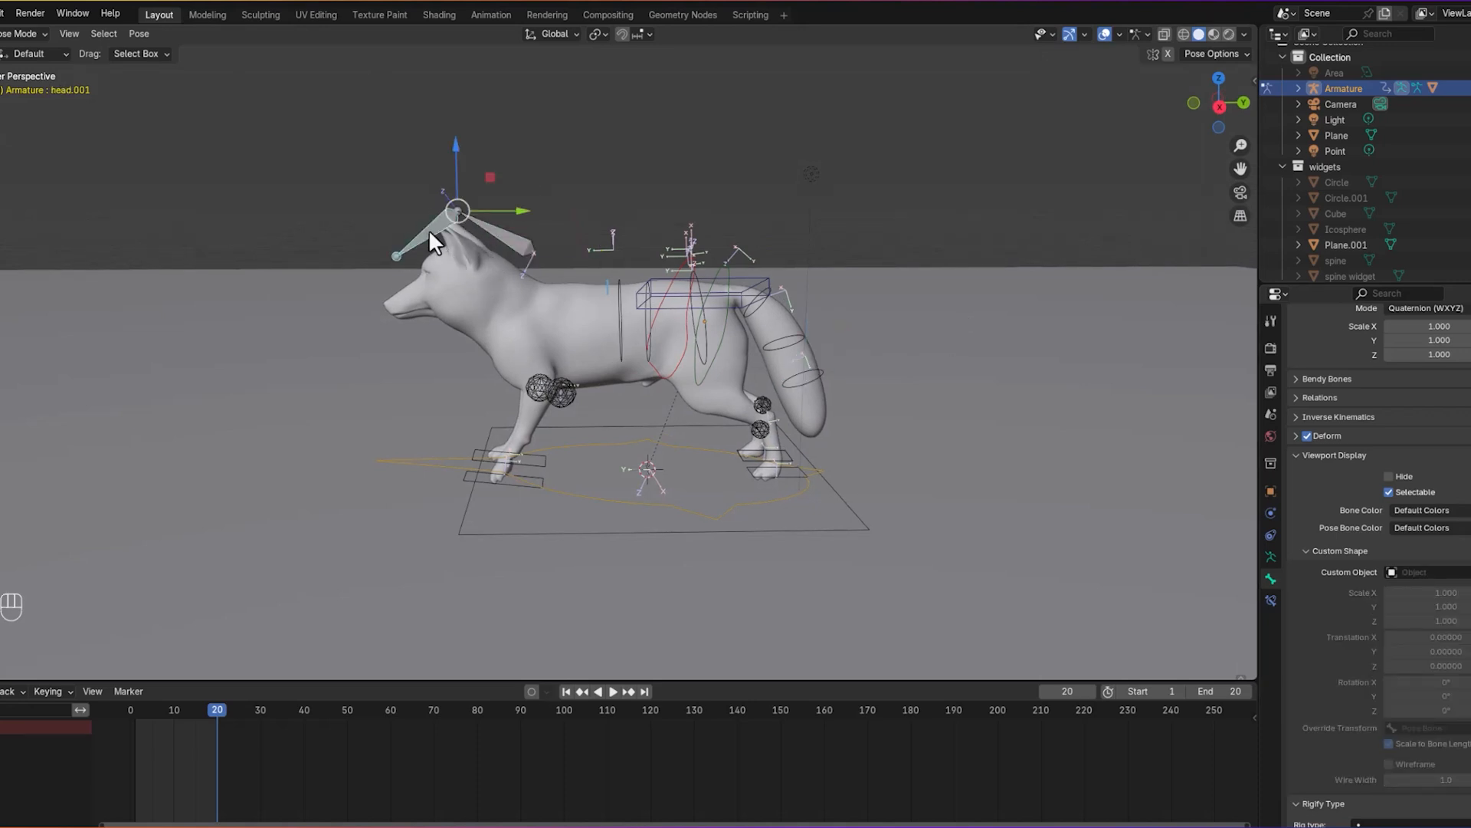
left_click(498, 239)
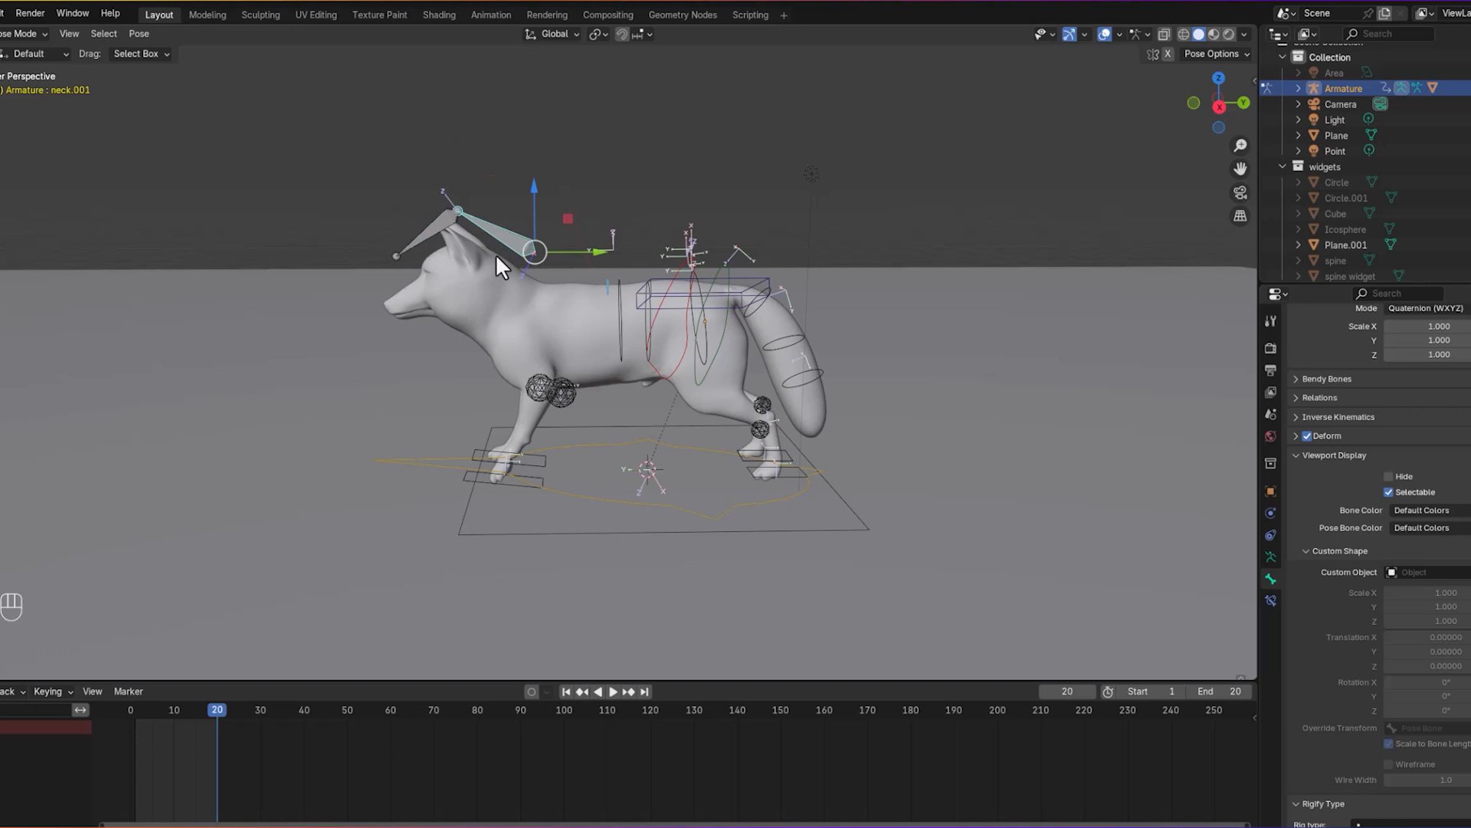
left_click(1467, 571)
left_click(1353, 261)
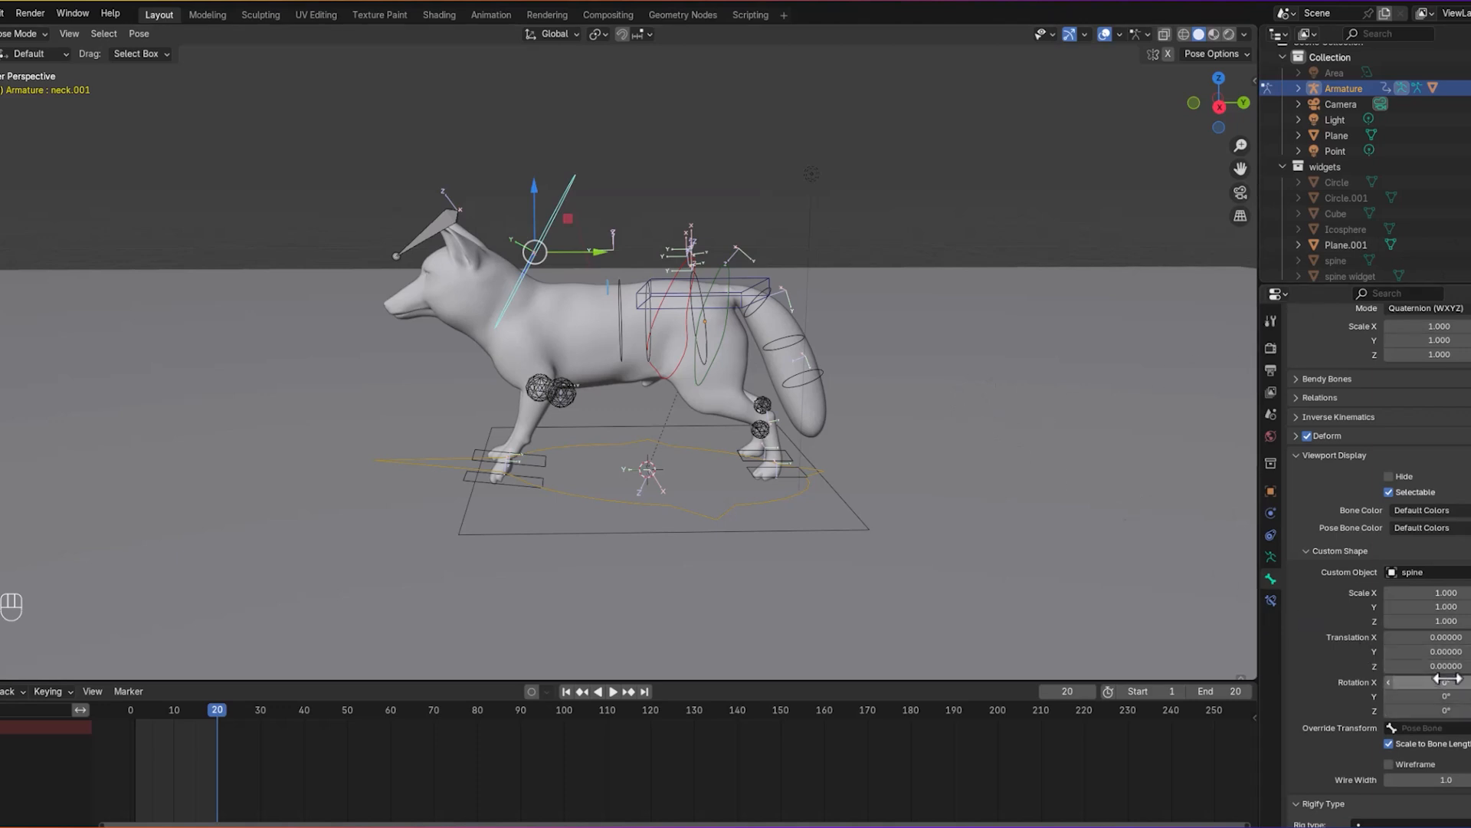
Step: Set the neck.001 bone's custom shape scale to 0.5 on all axes and its Z translation to 0.36
left_click_drag(1427, 665, 1444, 665)
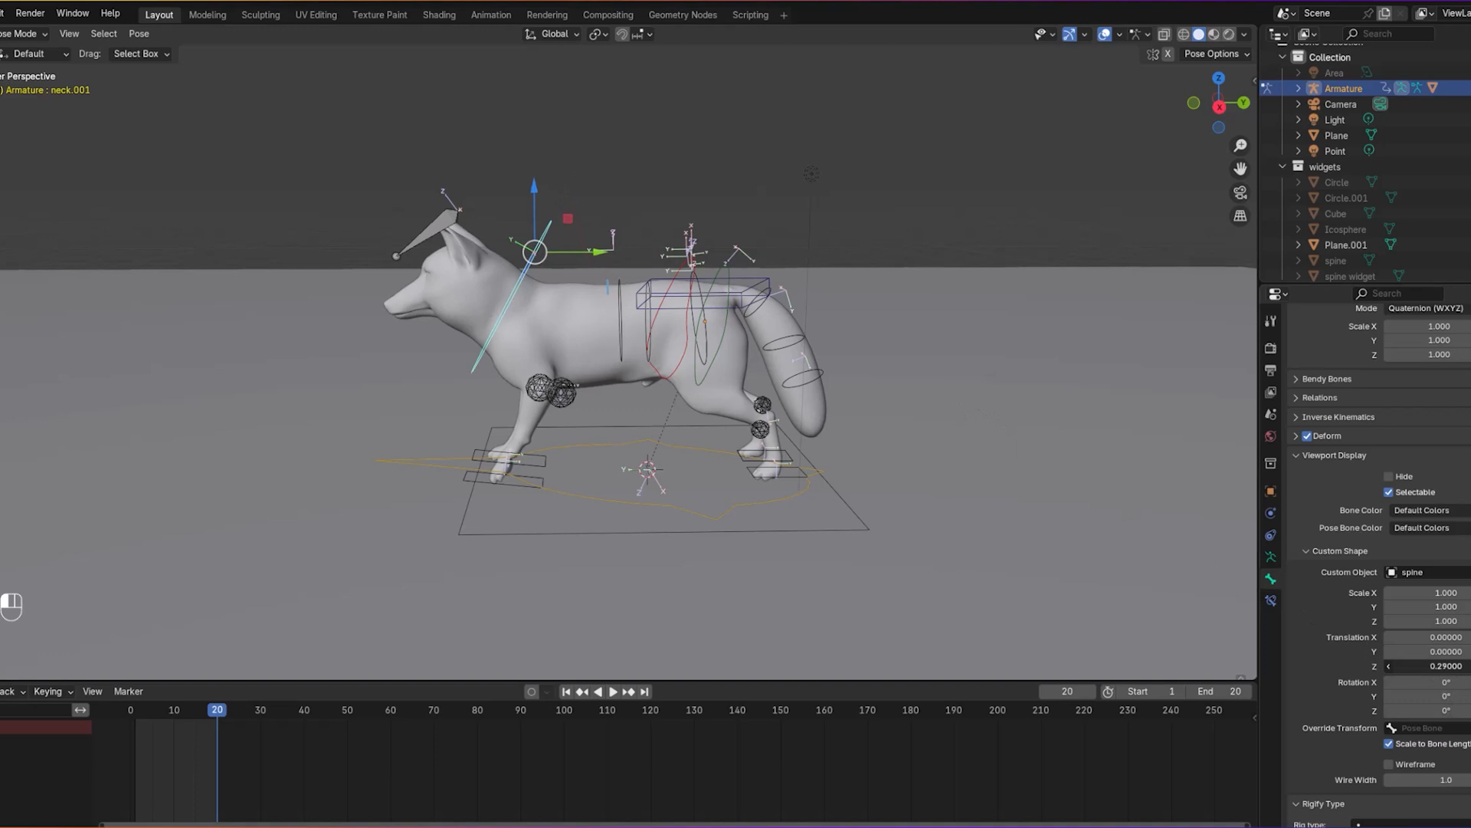
left_click(1425, 592)
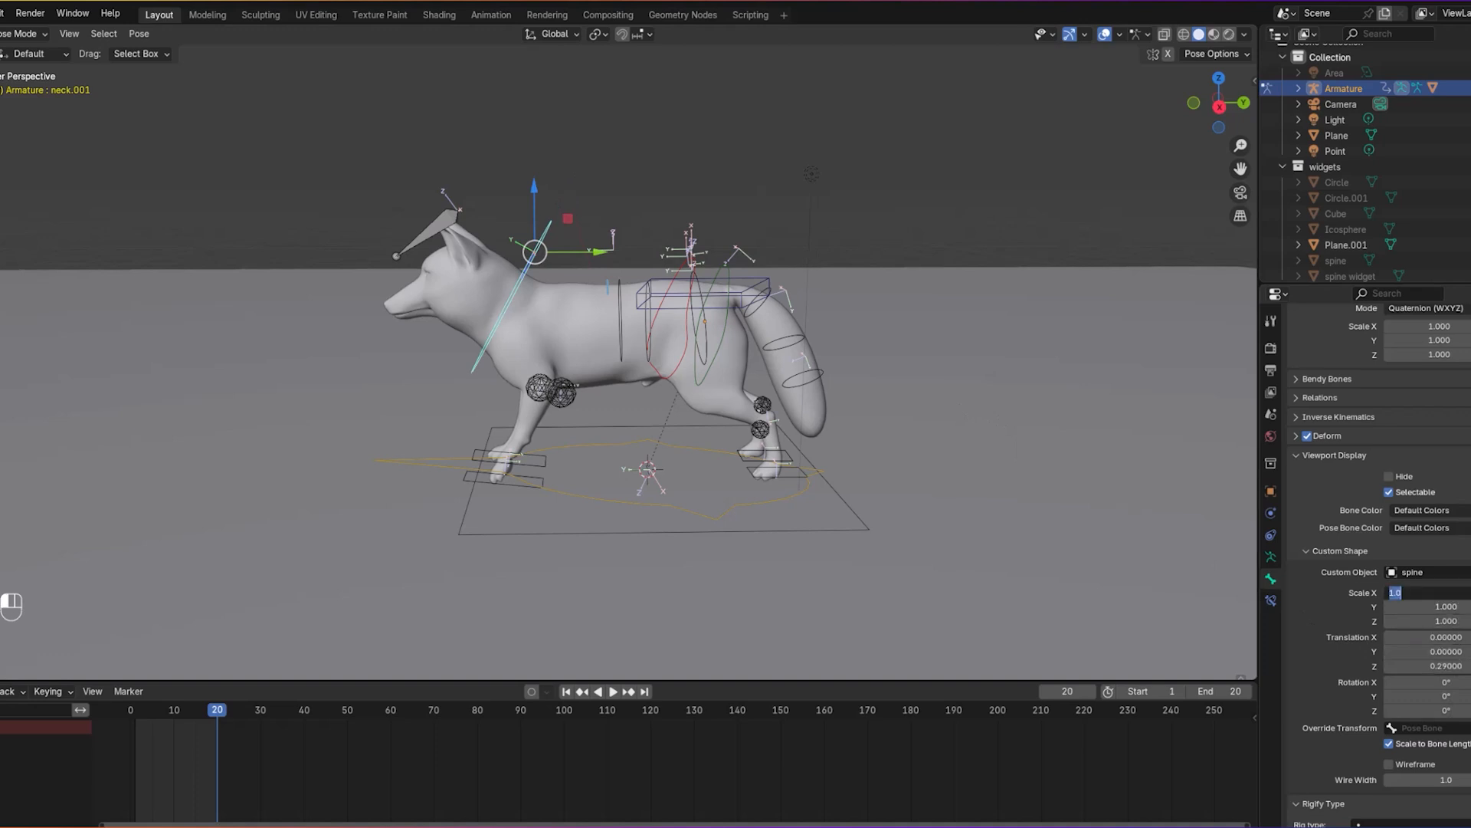
type("0.5")
key("Return")
double_click(1445, 607)
type("0.5")
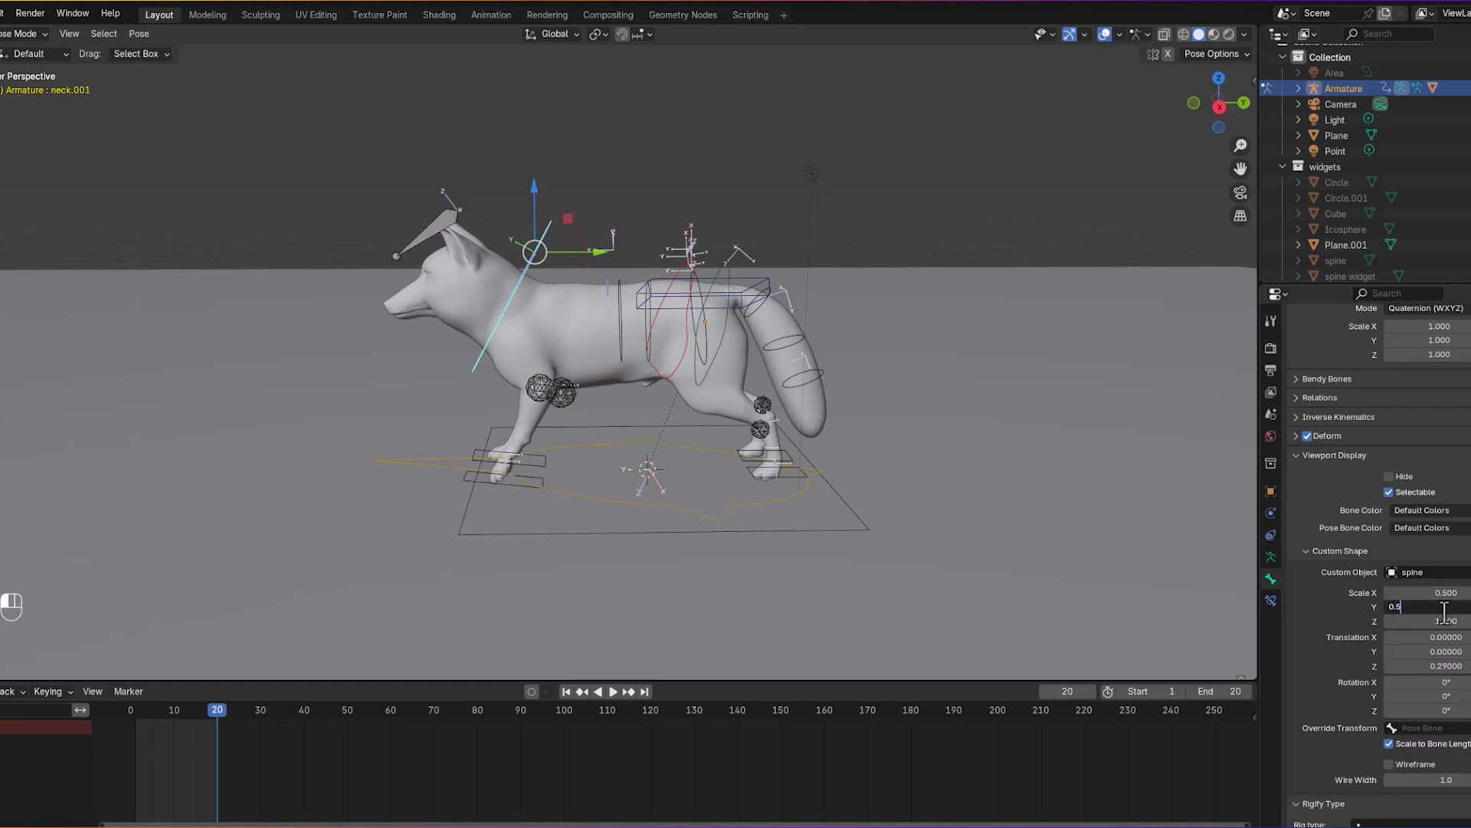
double_click(1441, 621)
type("0.5")
key("Return")
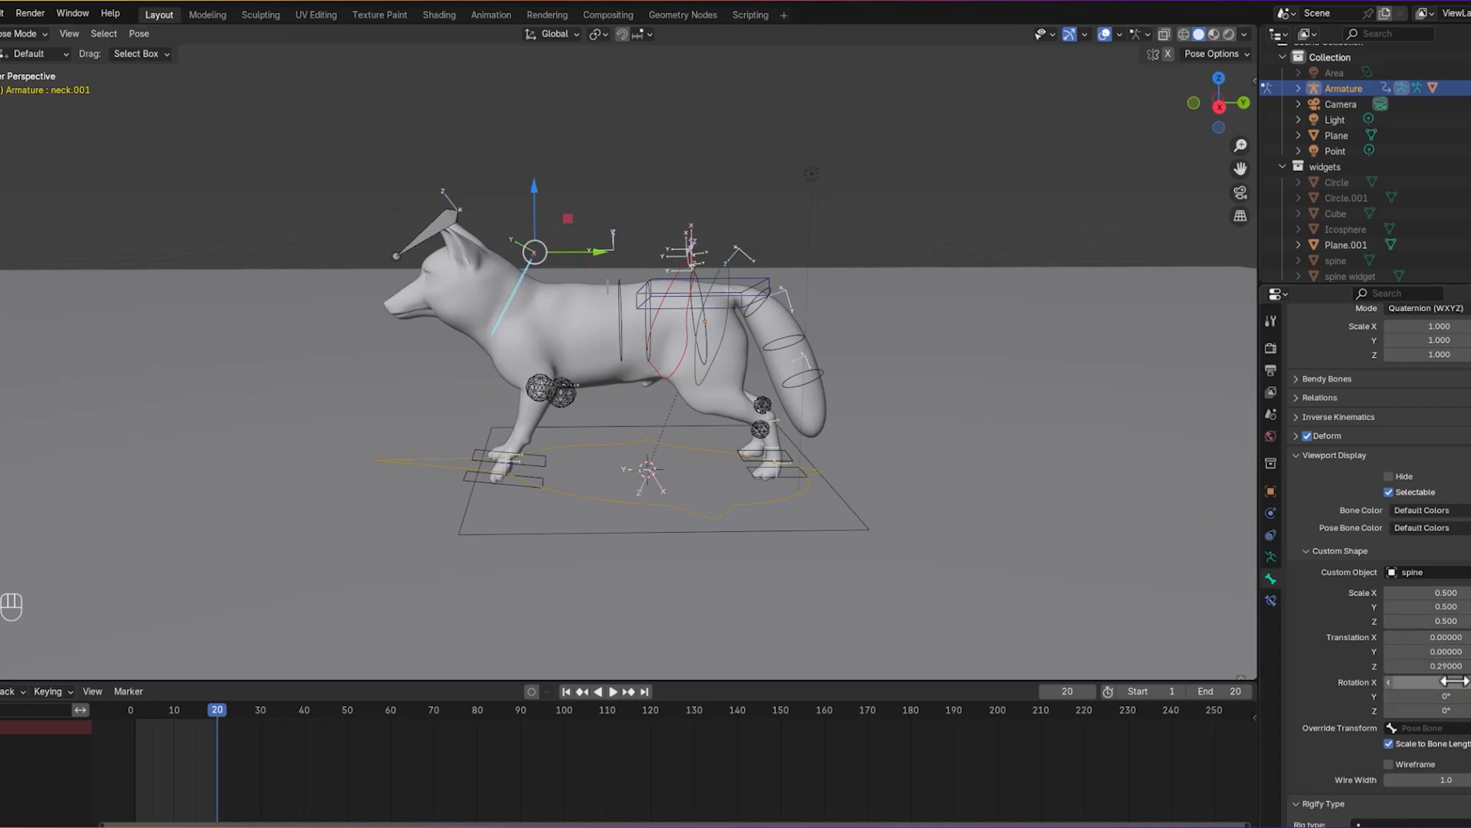
left_click_drag(1451, 665, 1460, 666)
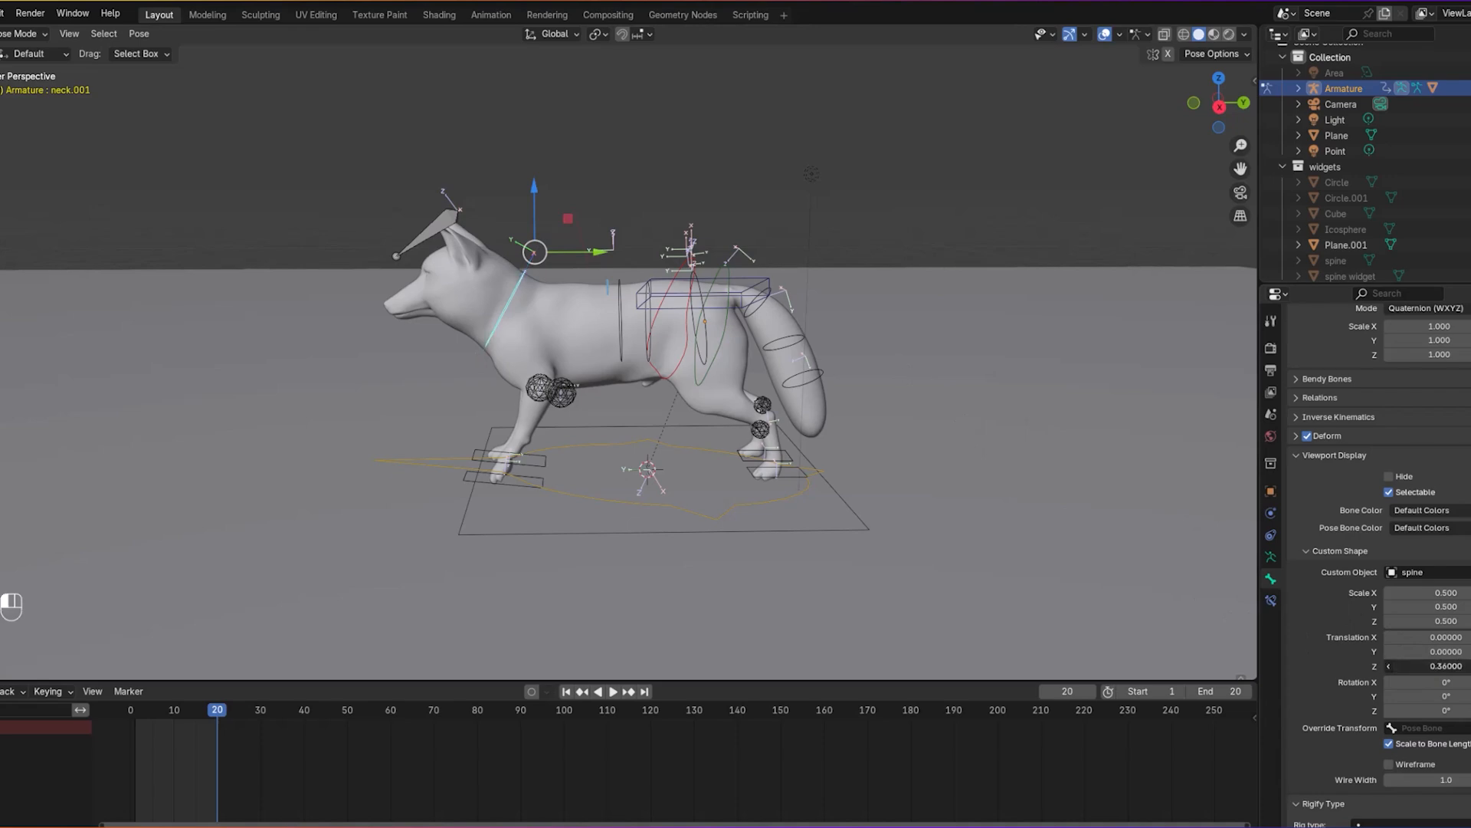
Step: Select the head.001 bone and briefly show and hide the spine widget, spine and Cube objects to compare the available widget shapes
middle_click_drag(1143, 499, 673, 299)
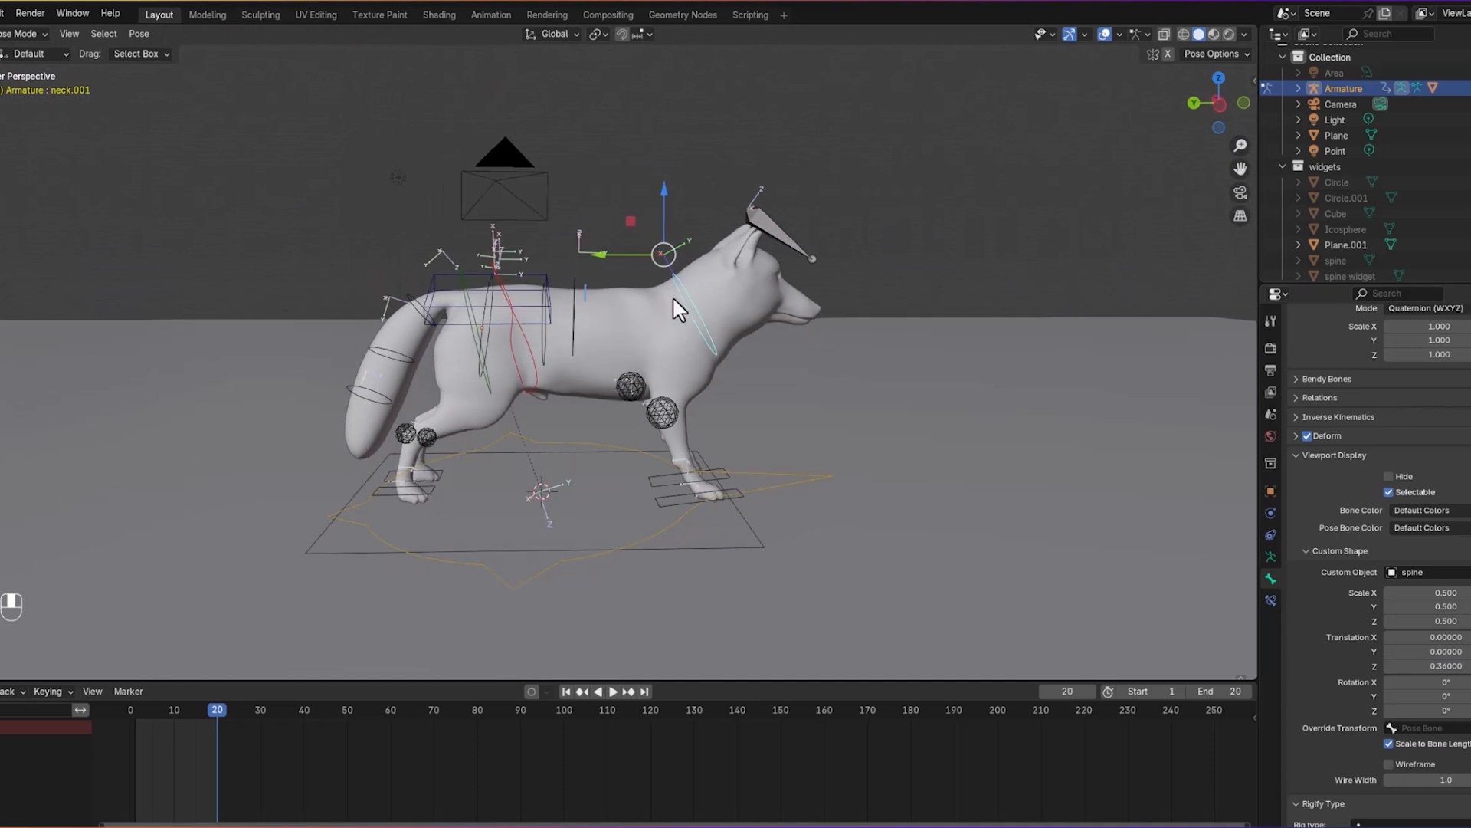
left_click(779, 228)
mouse_move(1024, 362)
middle_mouse_down()
mouse_move(994, 372)
mouse_move(1030, 348)
middle_mouse_up()
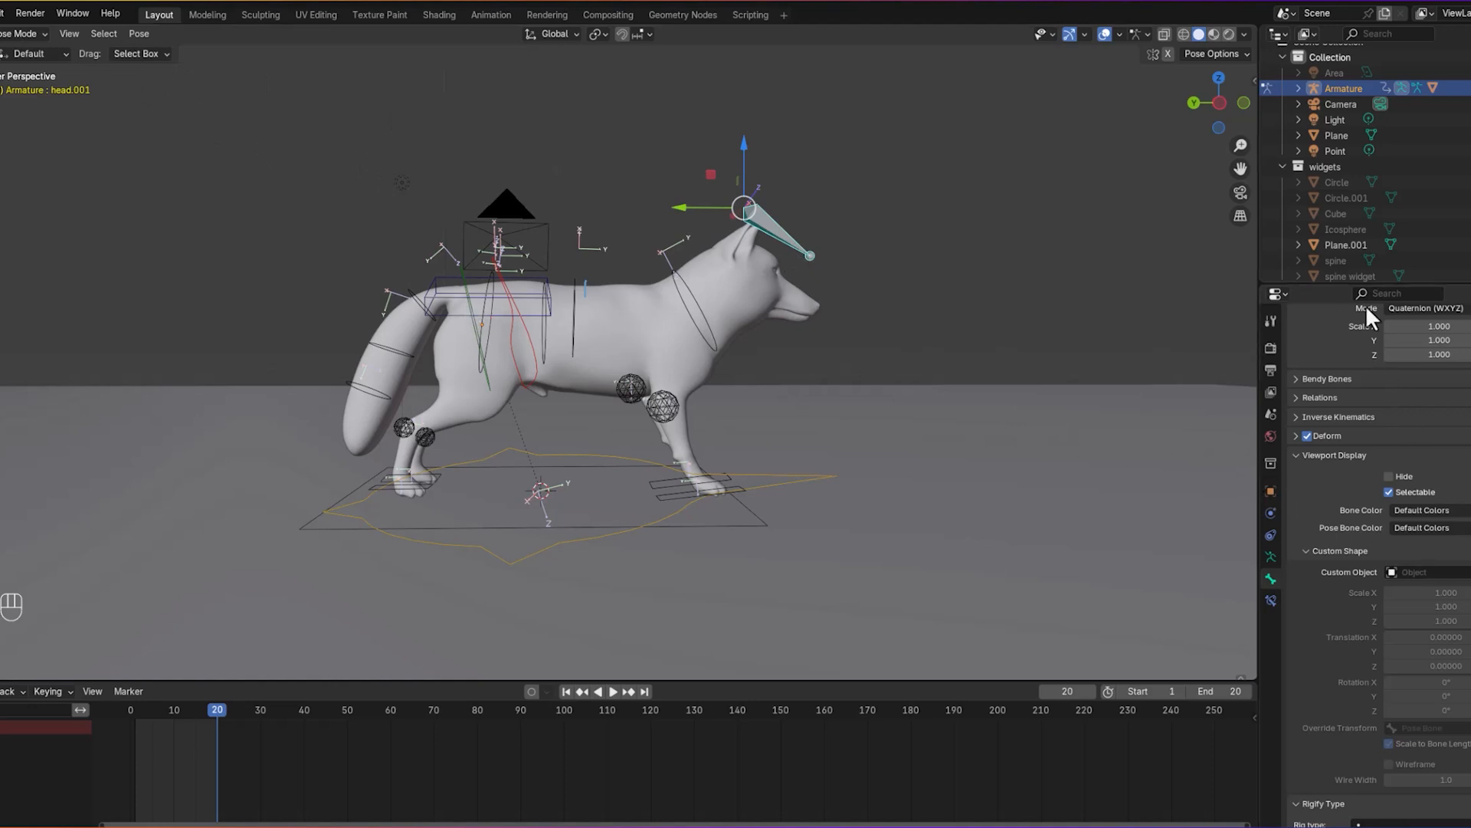
scroll(1359, 220, "down", 1)
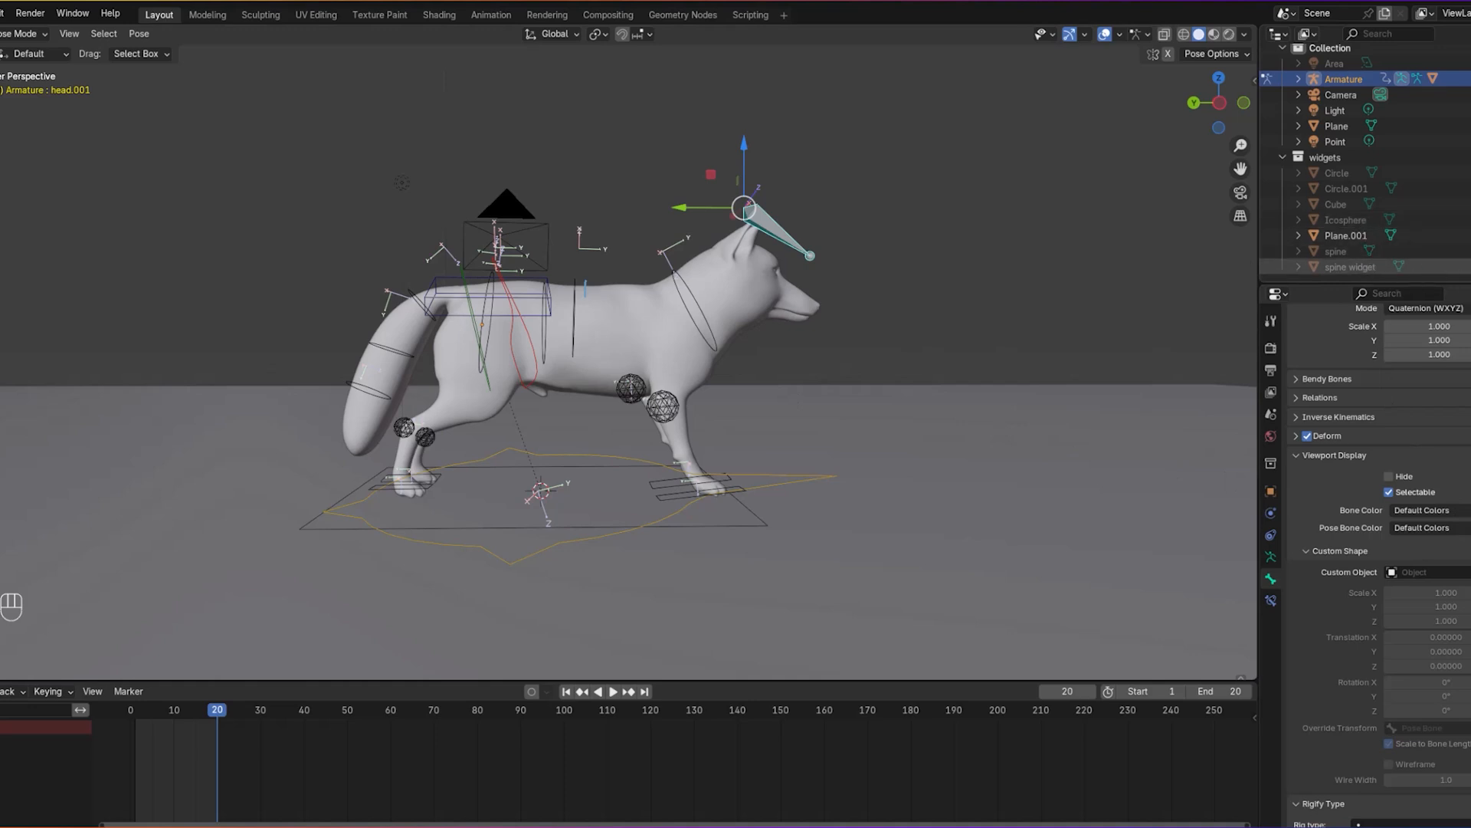
left_click(1468, 266)
left_click(1469, 266)
left_click(1468, 267)
left_click(1469, 267)
left_click(1468, 252)
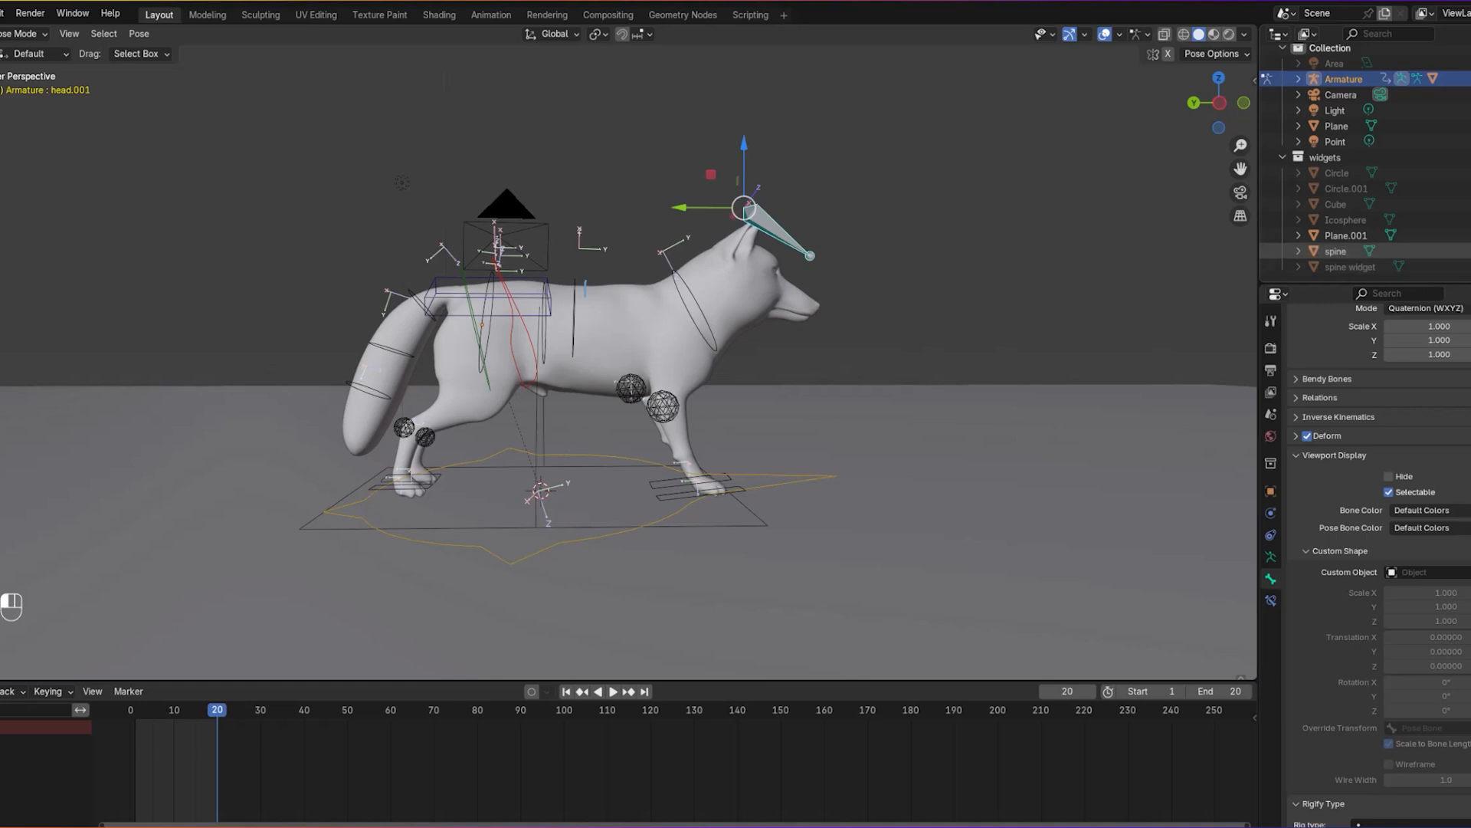
left_click(1468, 251)
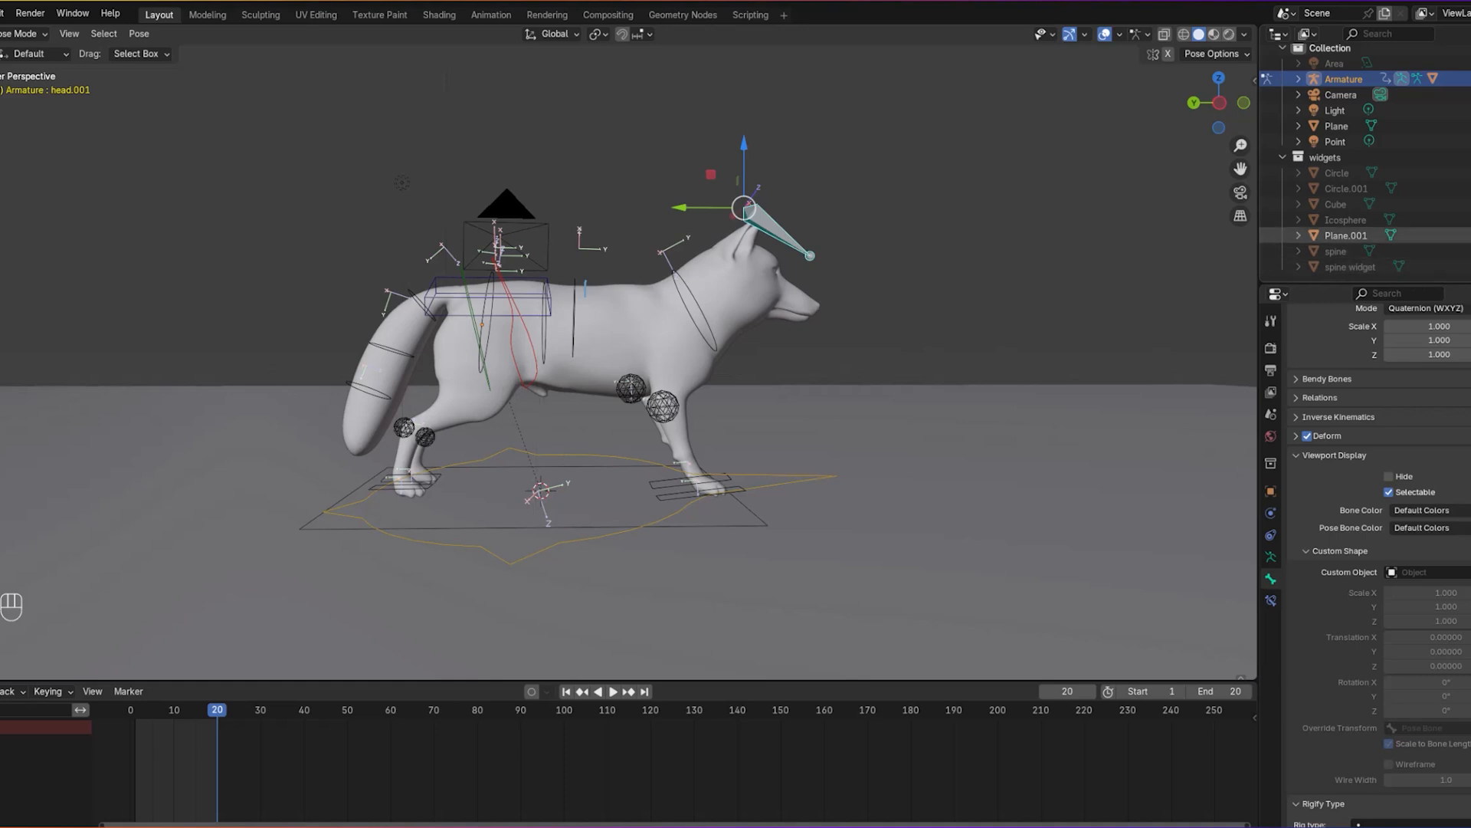
left_click(1468, 204)
left_click(1469, 203)
left_click(1468, 204)
left_click(1468, 204)
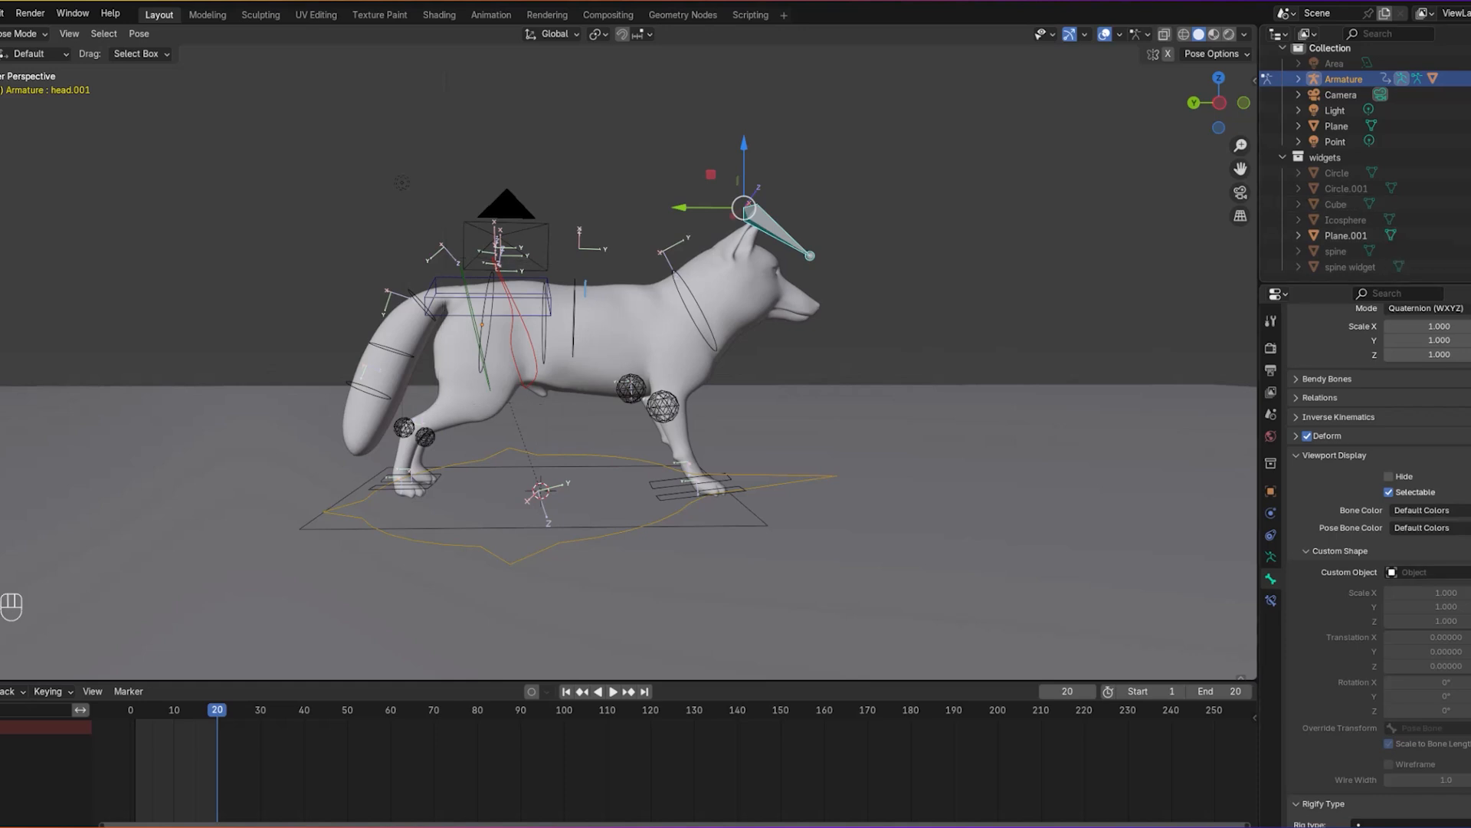
Step: Assign the Cube widget as the head.001 bone's custom shape
left_click(1465, 572)
left_click(1343, 203)
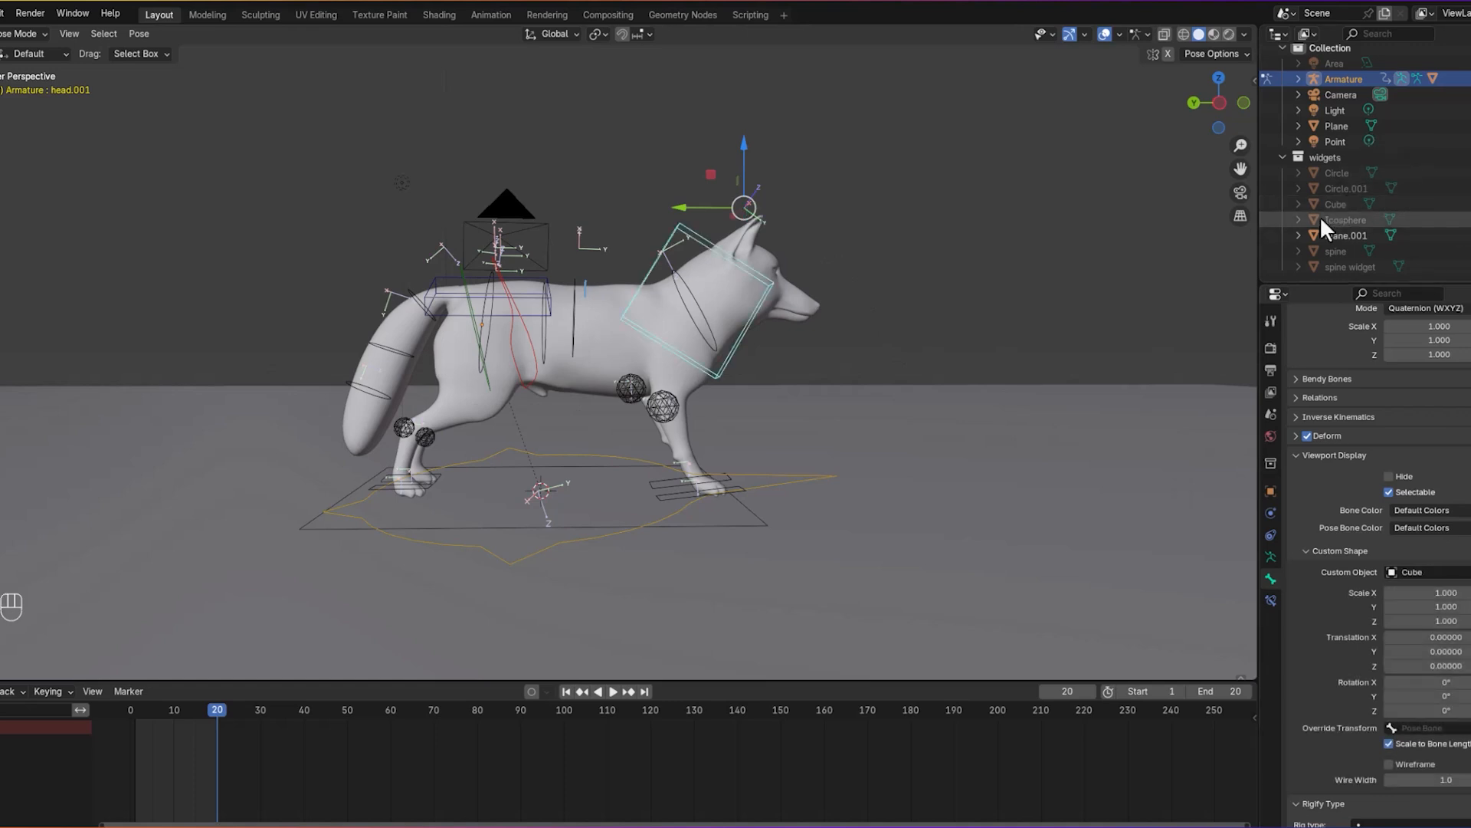
Step: Try rotating the head.001 bone's custom shape 62° about Y and 35° about X, resetting each rotation to 0°
middle_click_drag(1033, 250, 1106, 293)
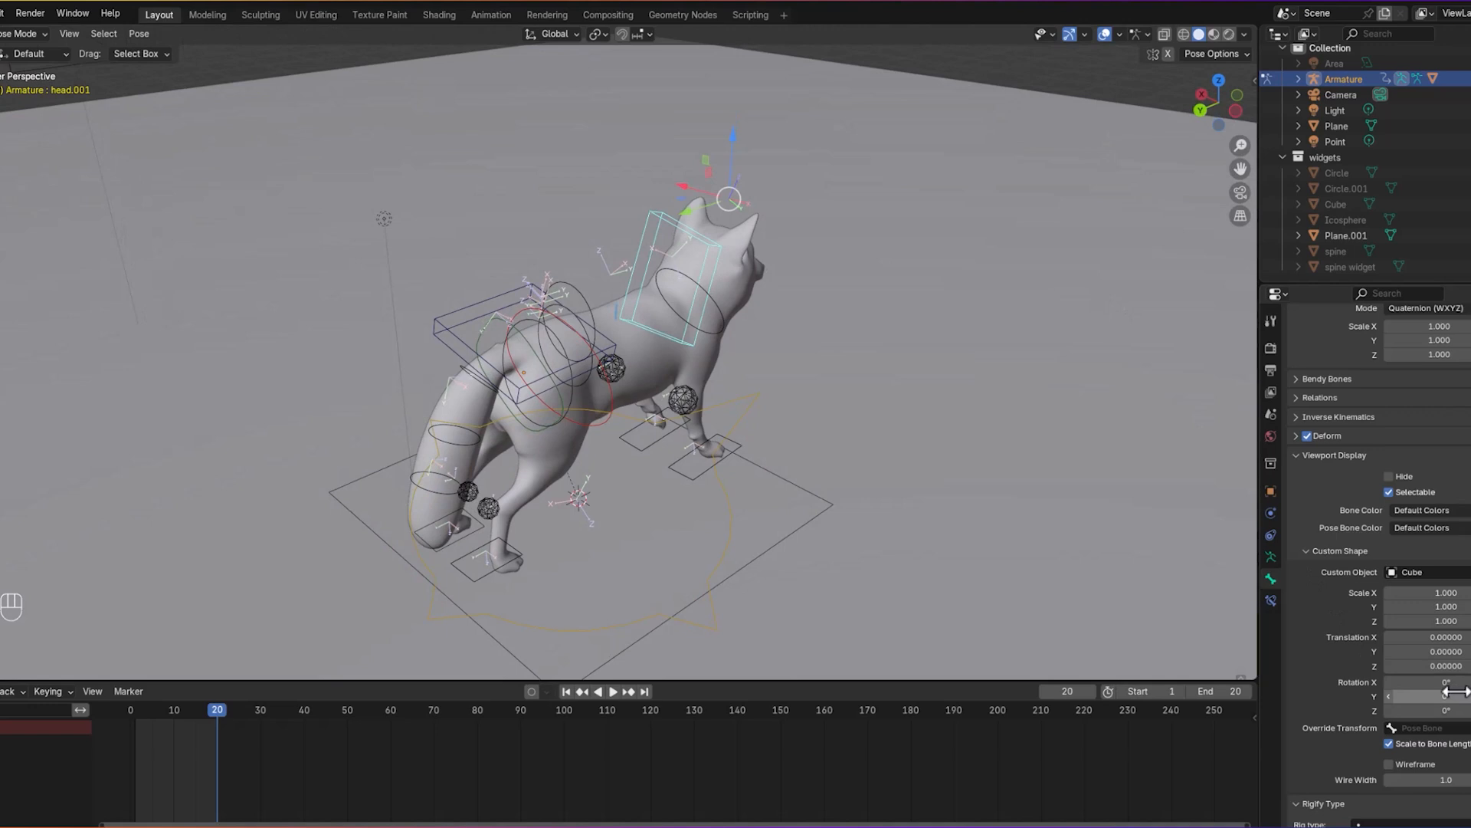
left_click_drag(1445, 694, 1438, 692)
middle_click_drag(1000, 458, 817, 416)
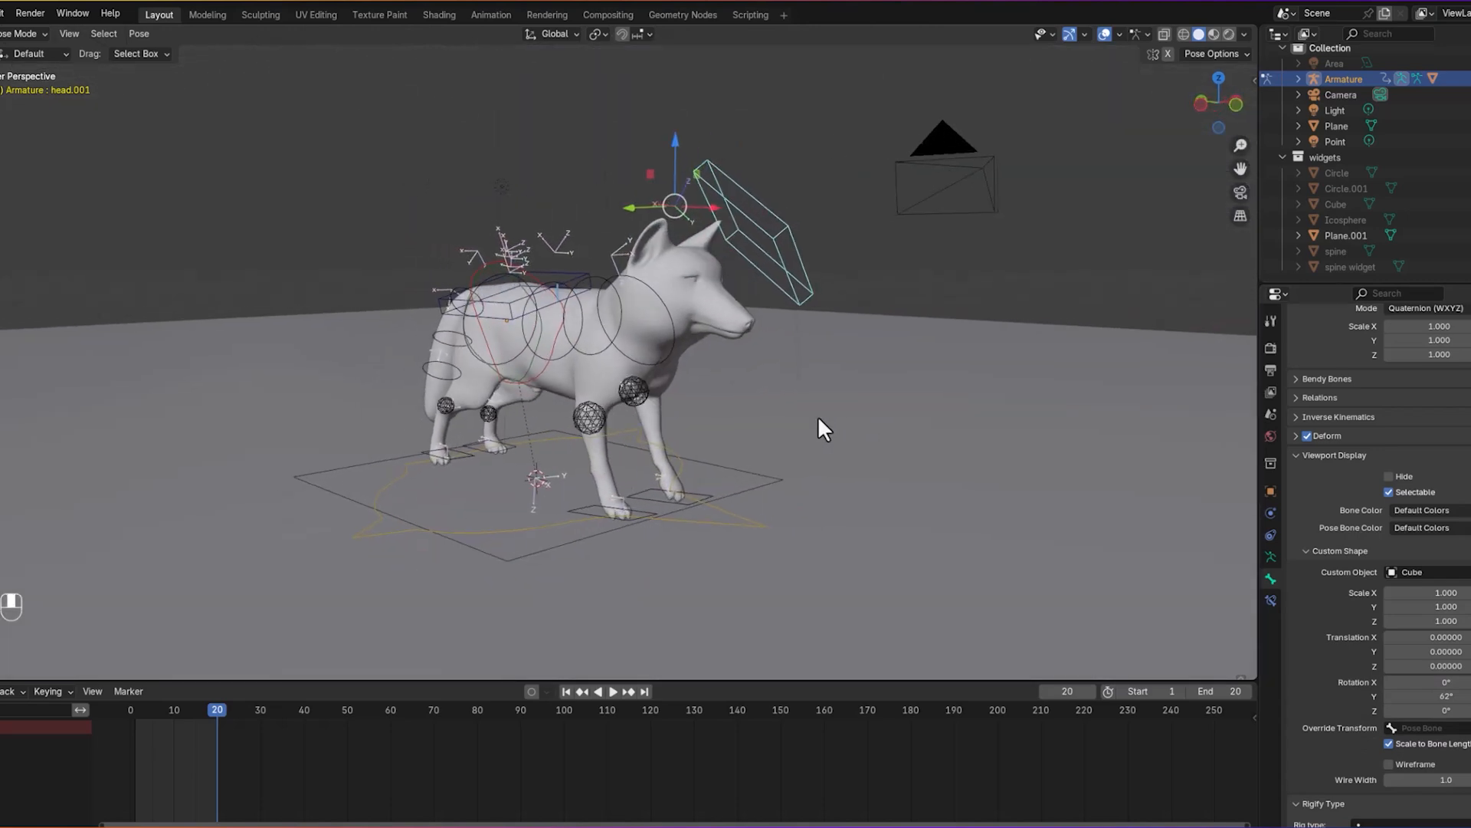
key("KP_1")
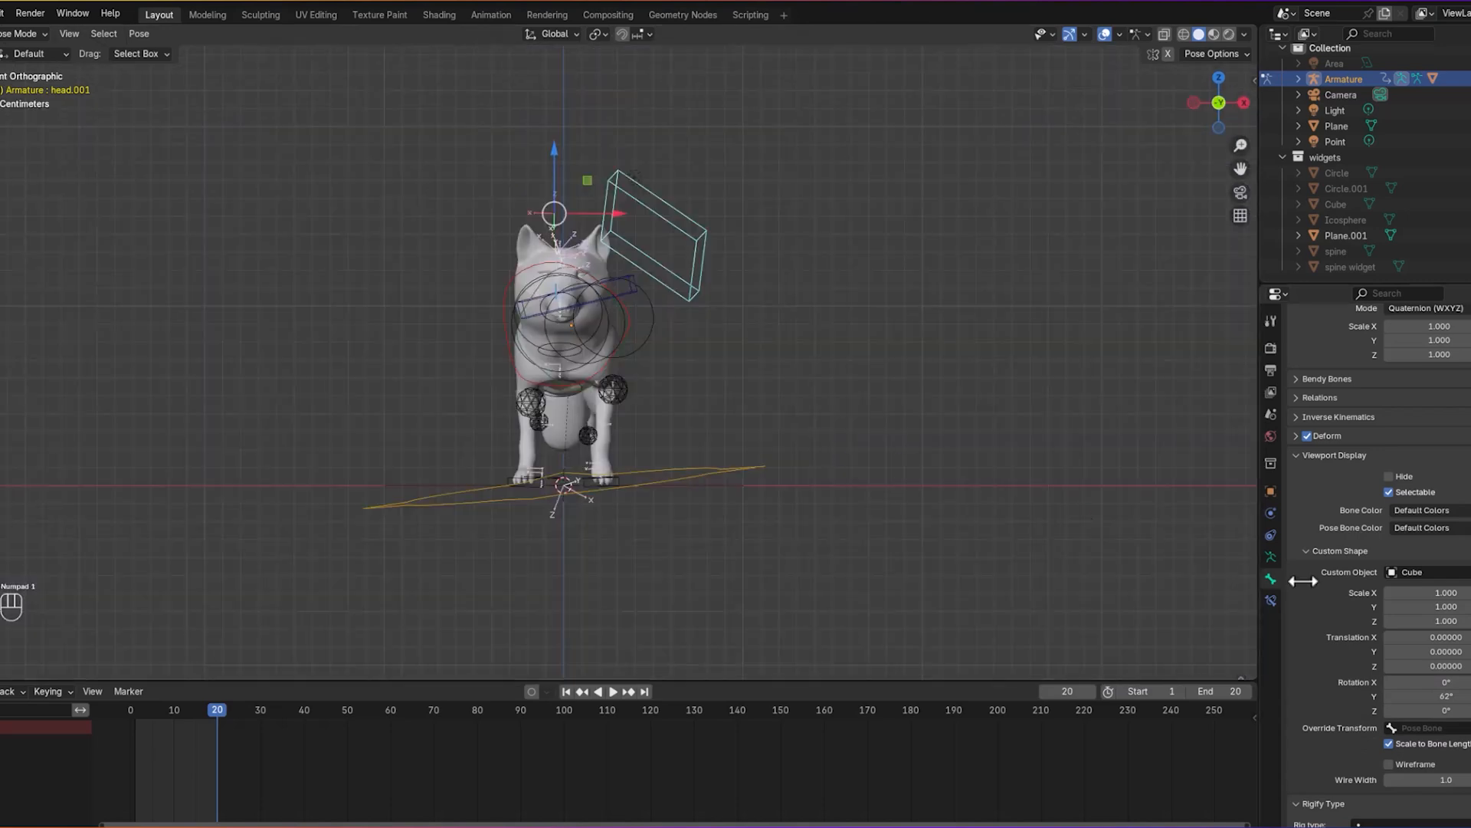
left_click(1456, 697)
type("0")
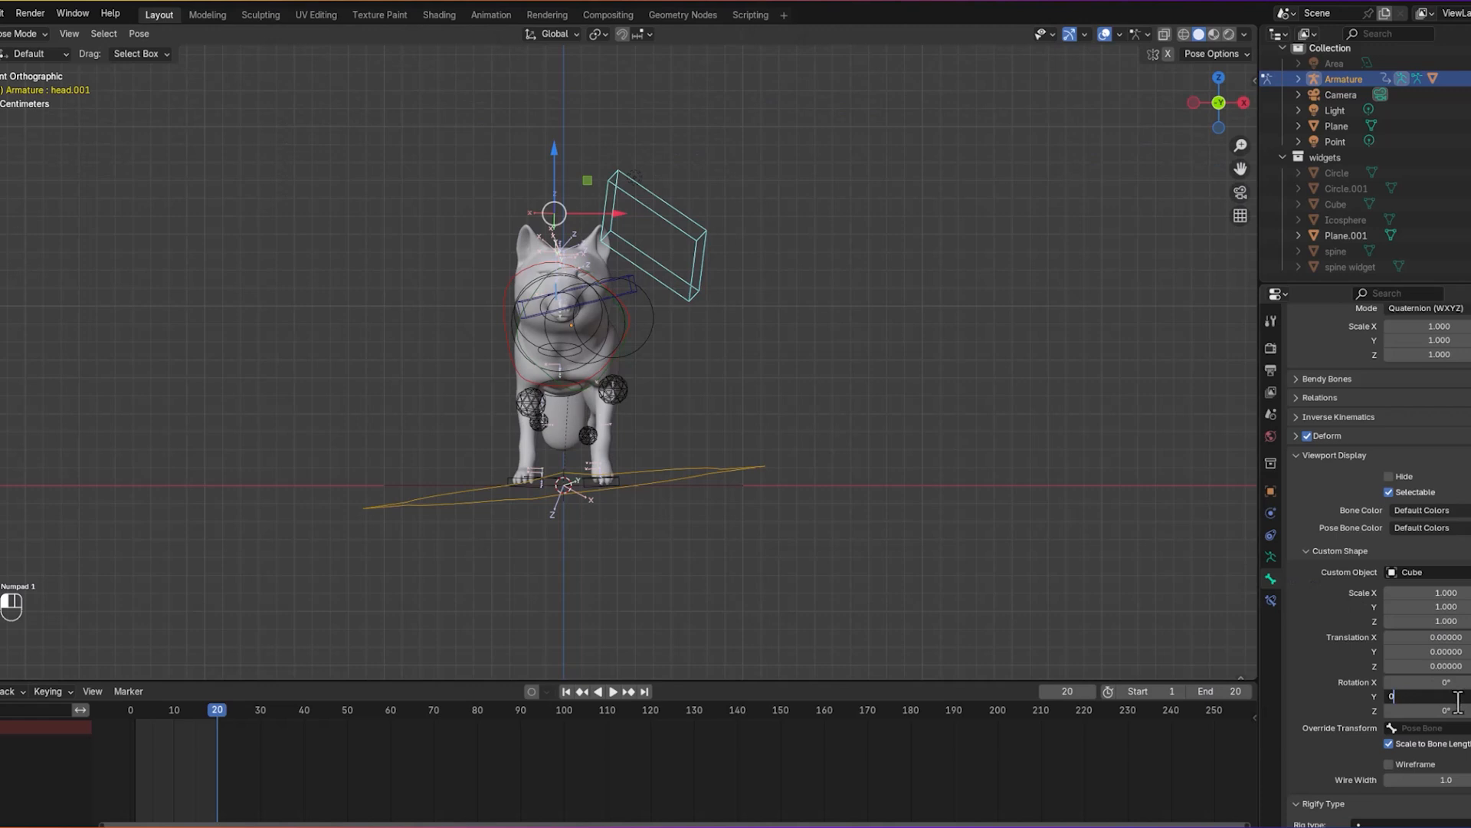
key("Return")
left_click_drag(1451, 680, 1450, 677)
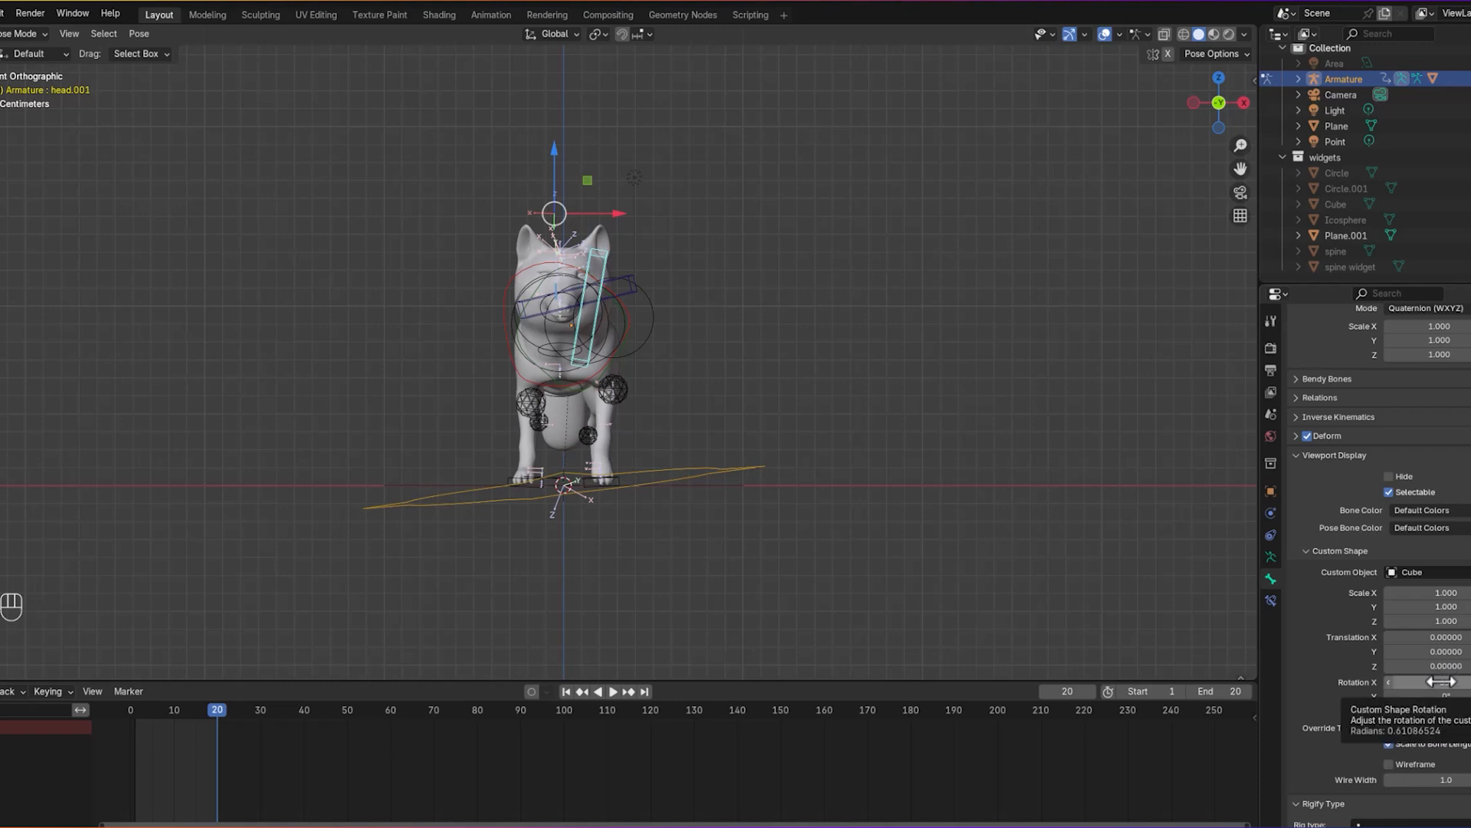
left_click(1438, 682)
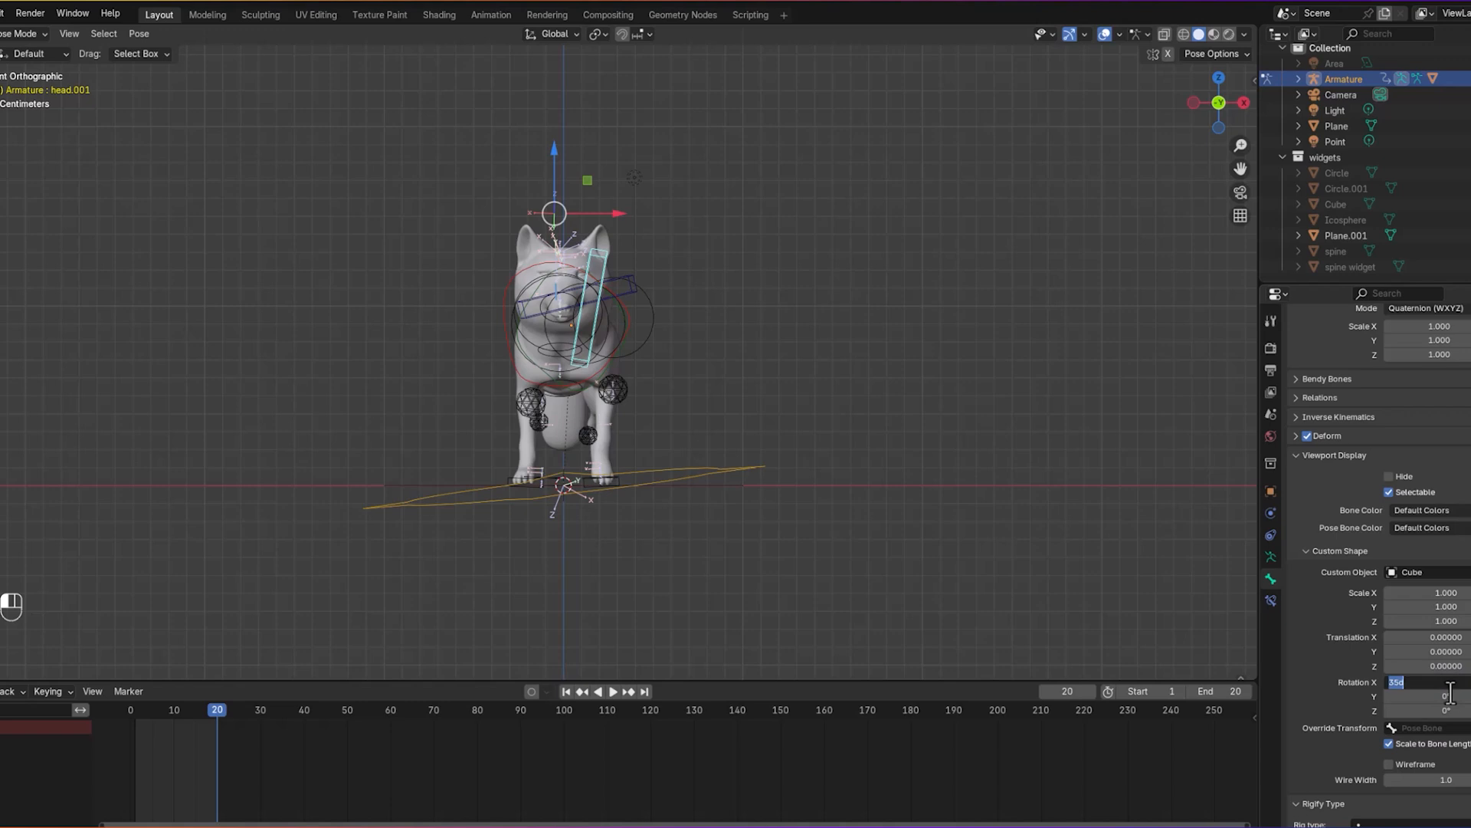
type("0")
key("Return")
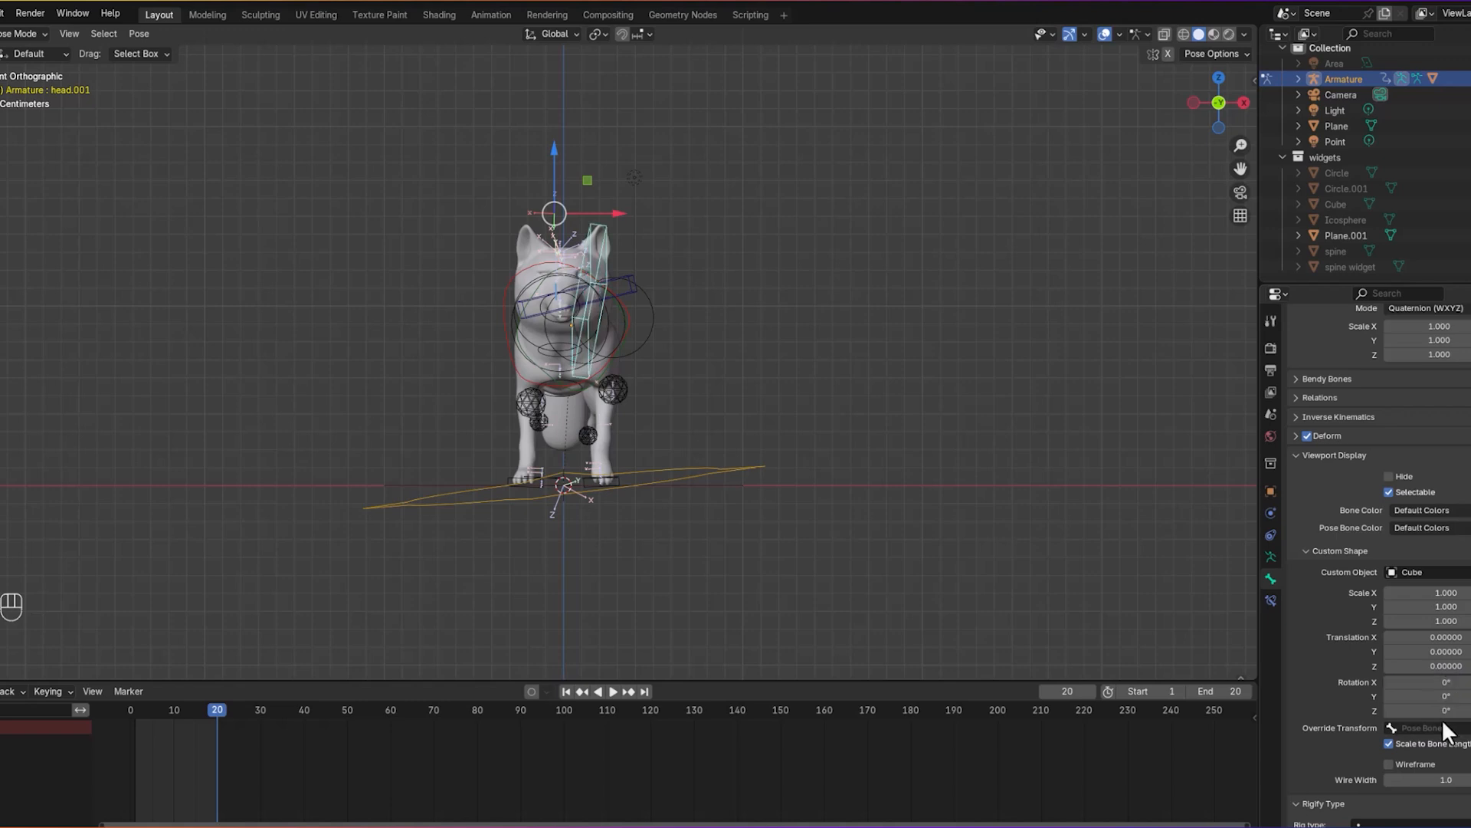
Step: Set the head.001 custom shape's Z rotation to 90° and its translation to X 0.07, Y 0.4 and Z 0.34
left_click_drag(1418, 710, 1372, 694)
left_click(1437, 712)
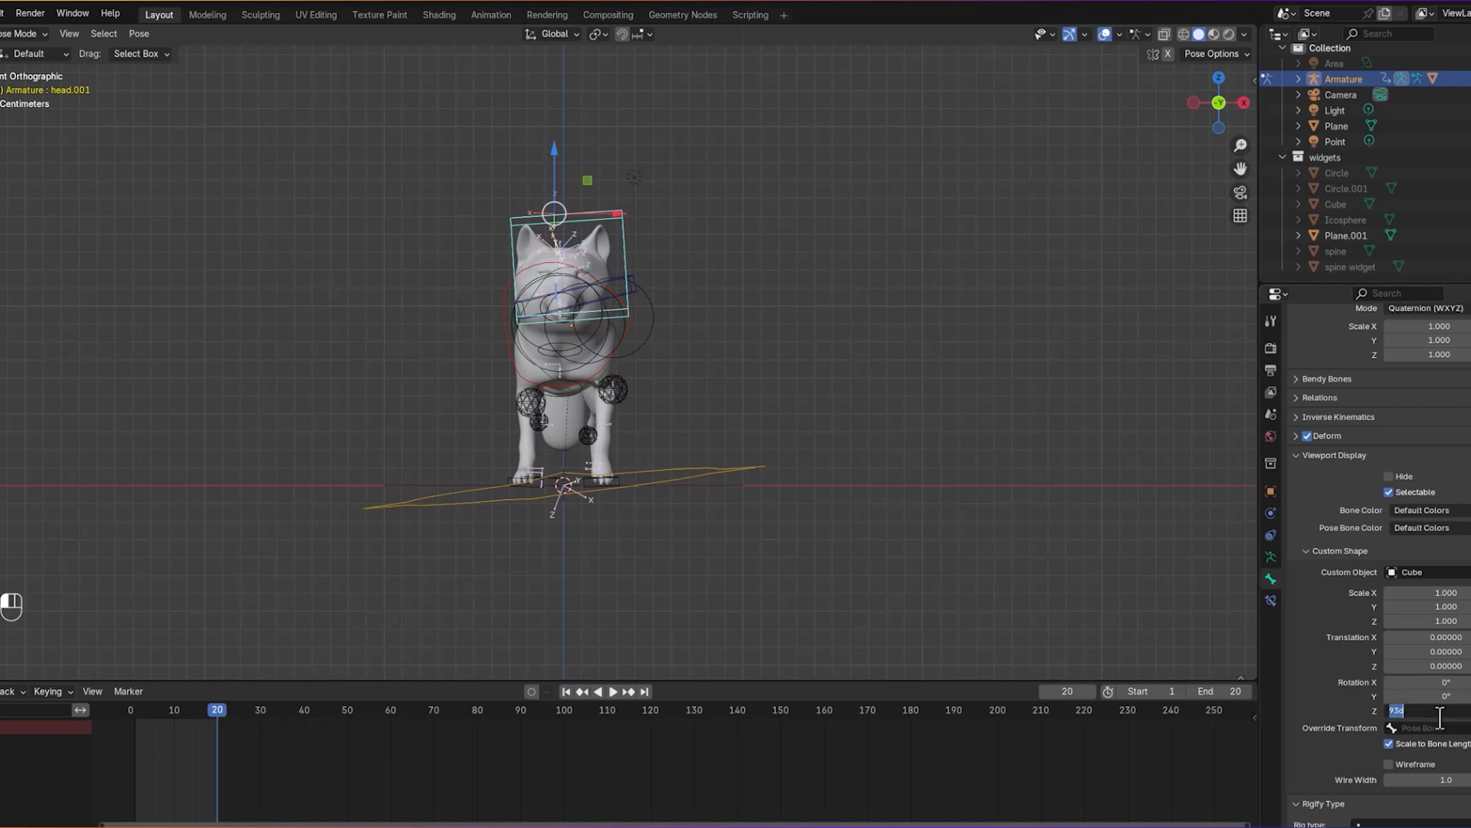
type("90")
key("Return")
middle_click_drag(1005, 575, 724, 429)
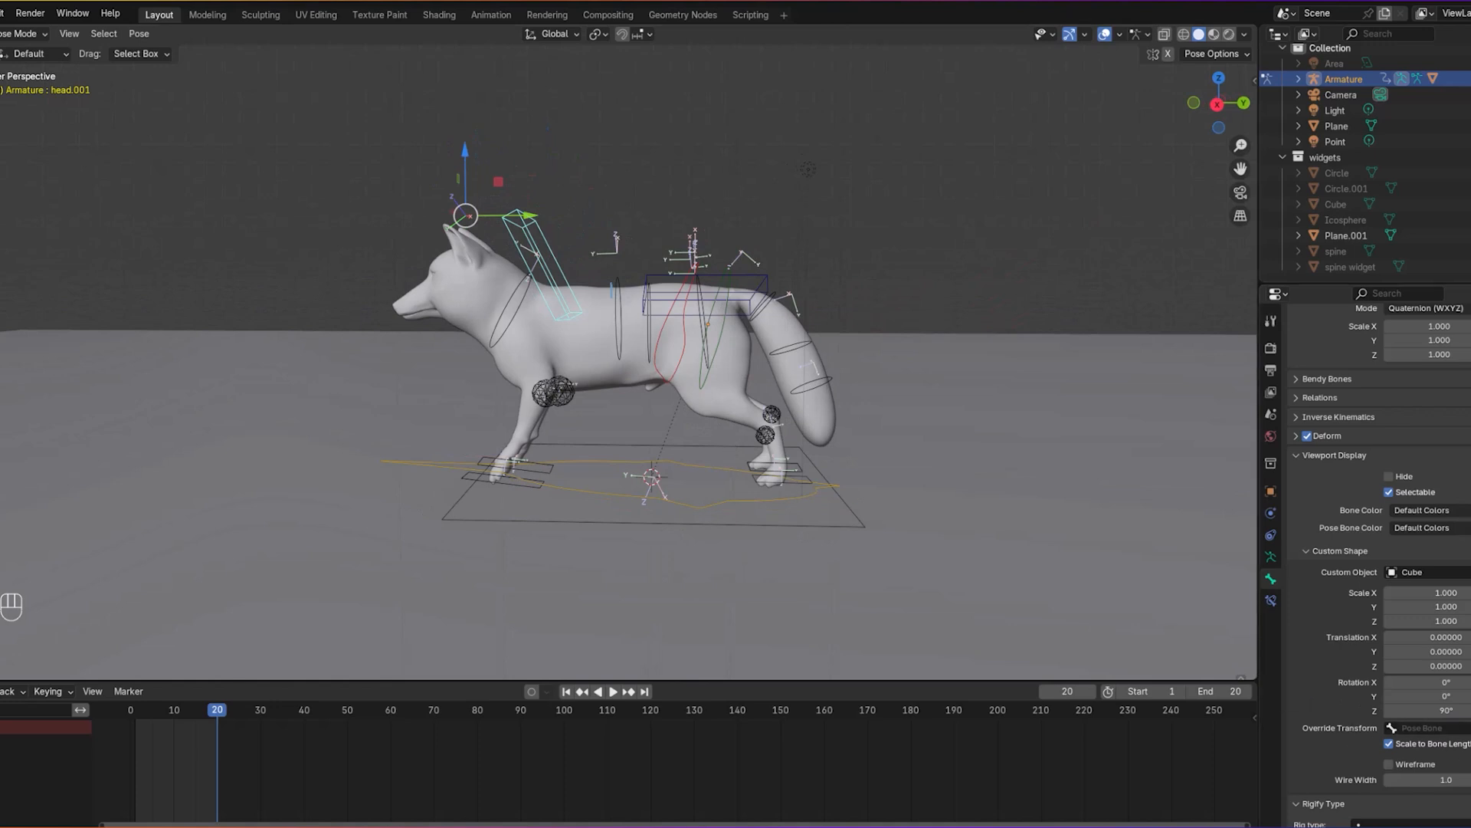
mouse_move(1450, 665)
left_mouse_down()
mouse_move(1468, 651)
mouse_move(1449, 638)
left_mouse_up()
middle_click_drag(1012, 498, 1051, 499)
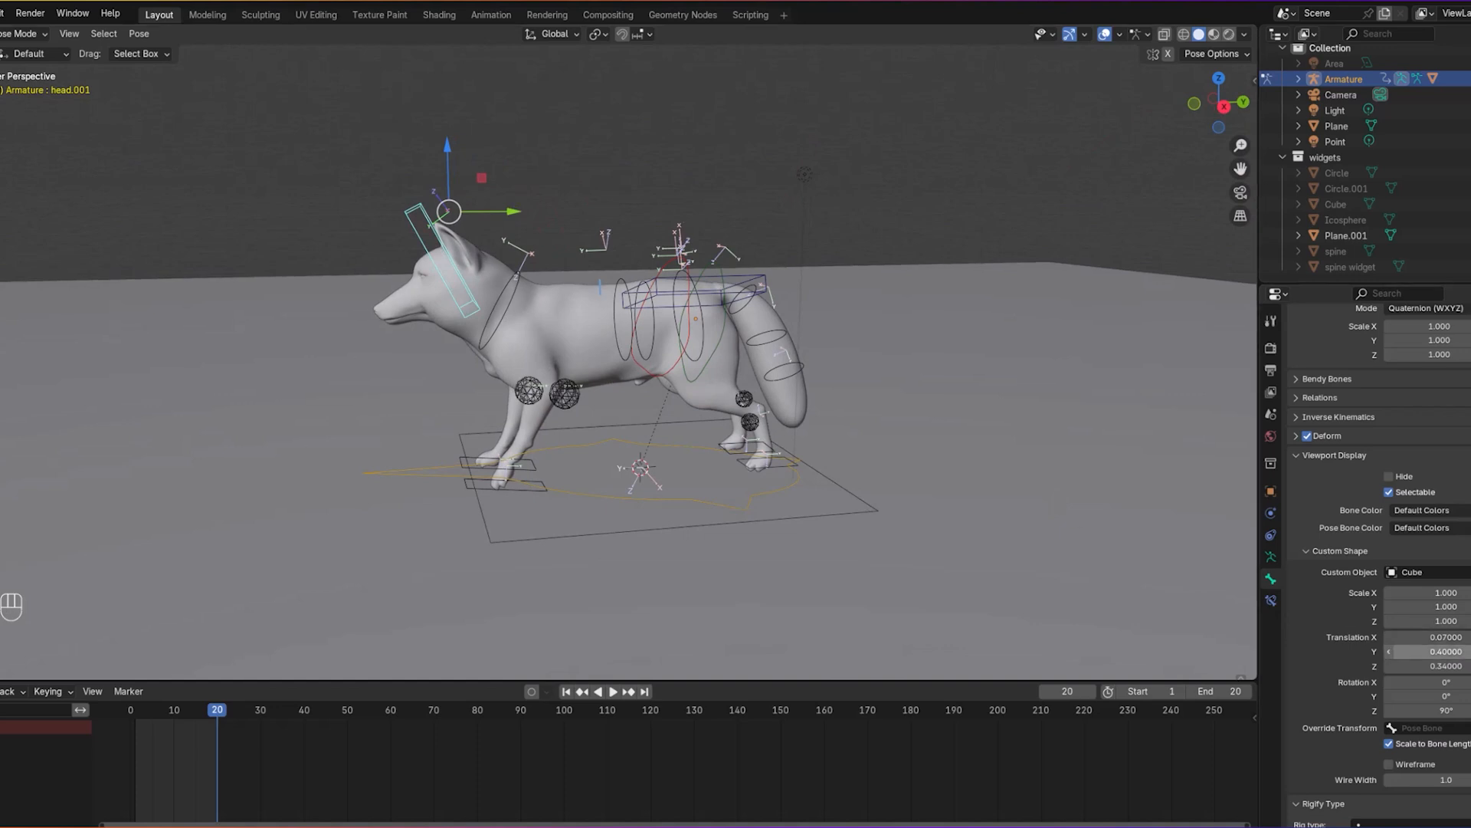
Step: Try a 100° Z rotation and a 15° X rotation on the head.001 custom shape, restoring them to 90° and 0°
left_click_drag(1454, 712, 1464, 711)
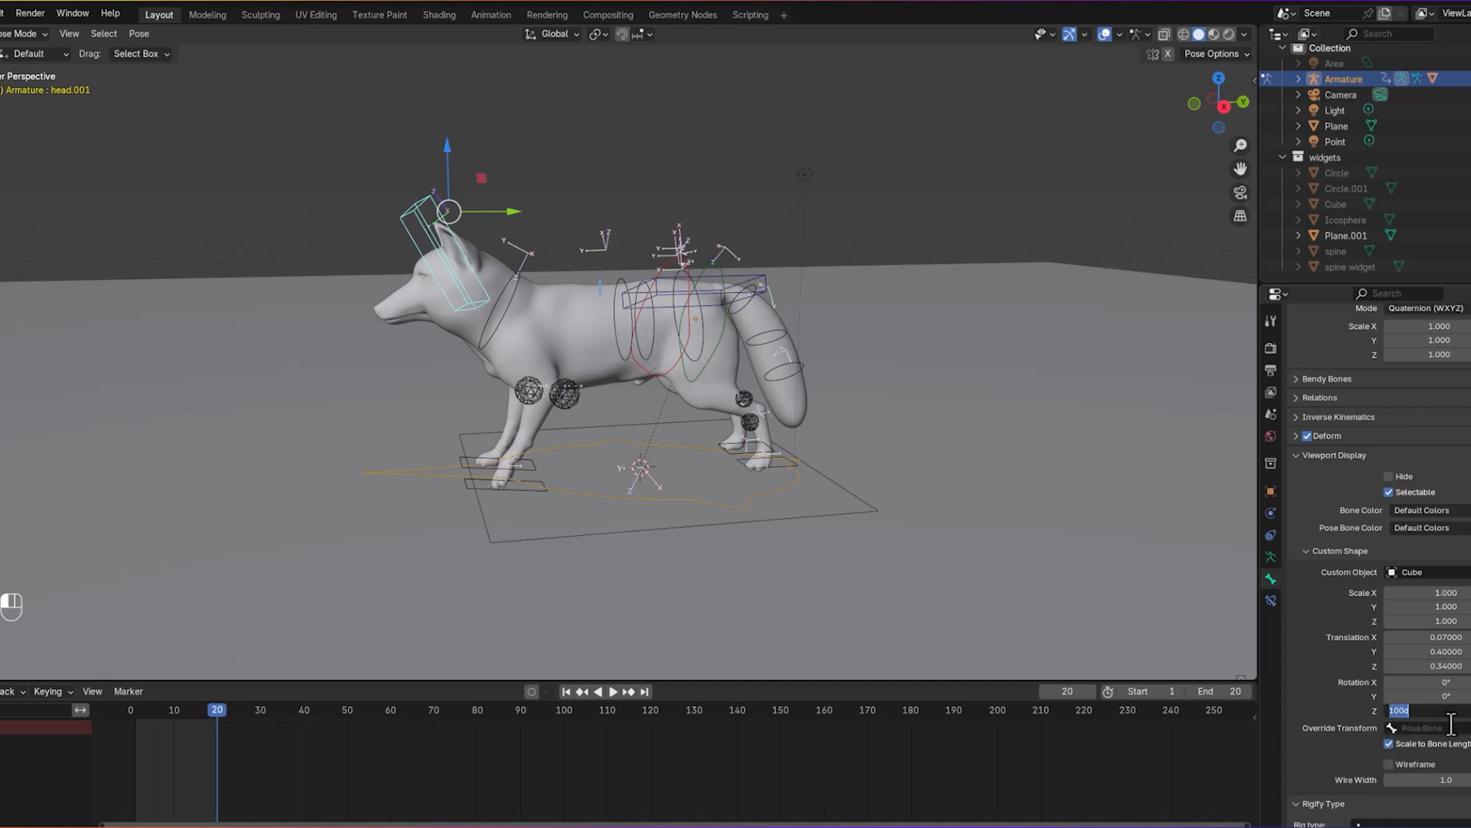
key("Return")
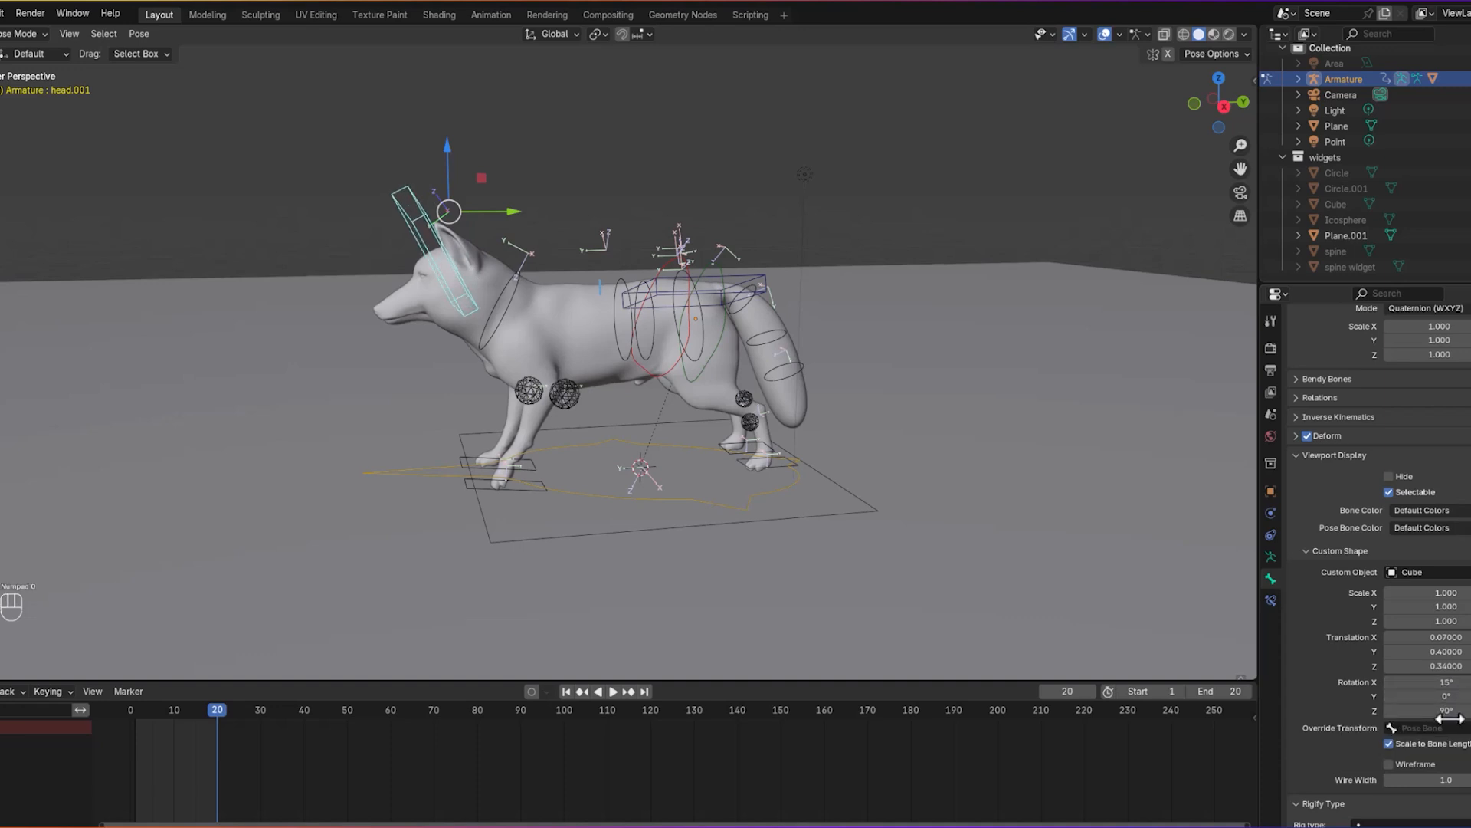
left_click(1445, 684)
type("0")
key("Return")
Step: Set the head.001 custom shape's Y rotation to 91°, Z translation to -0.46 and Y translation to 0.83, and deselect the bone
left_click_drag(1445, 696, 1469, 696)
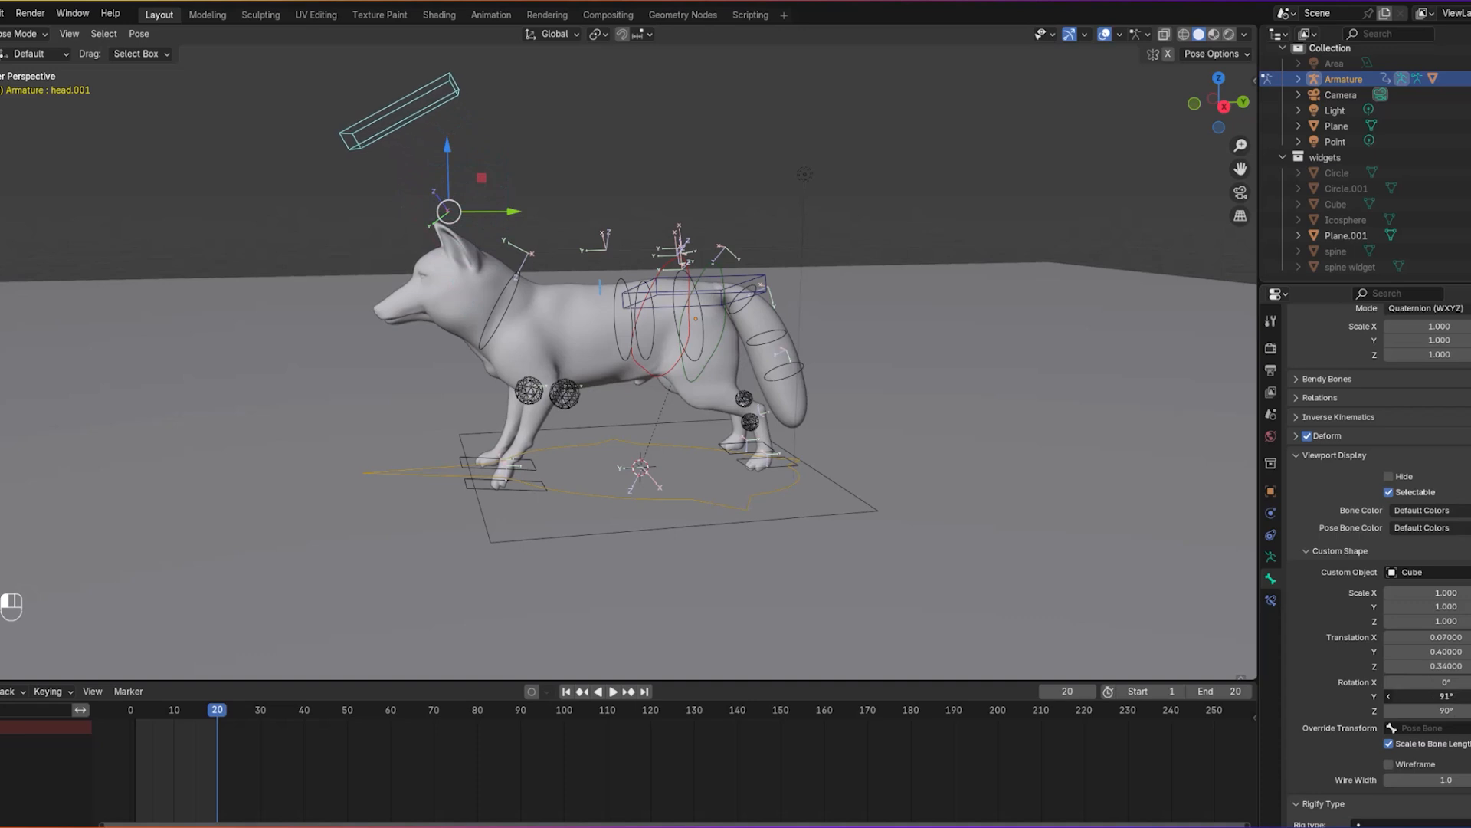
middle_click_drag(920, 427, 845, 341)
left_click_drag(1438, 666, 1357, 666)
middle_click_drag(1019, 528, 993, 529)
key("KP_3")
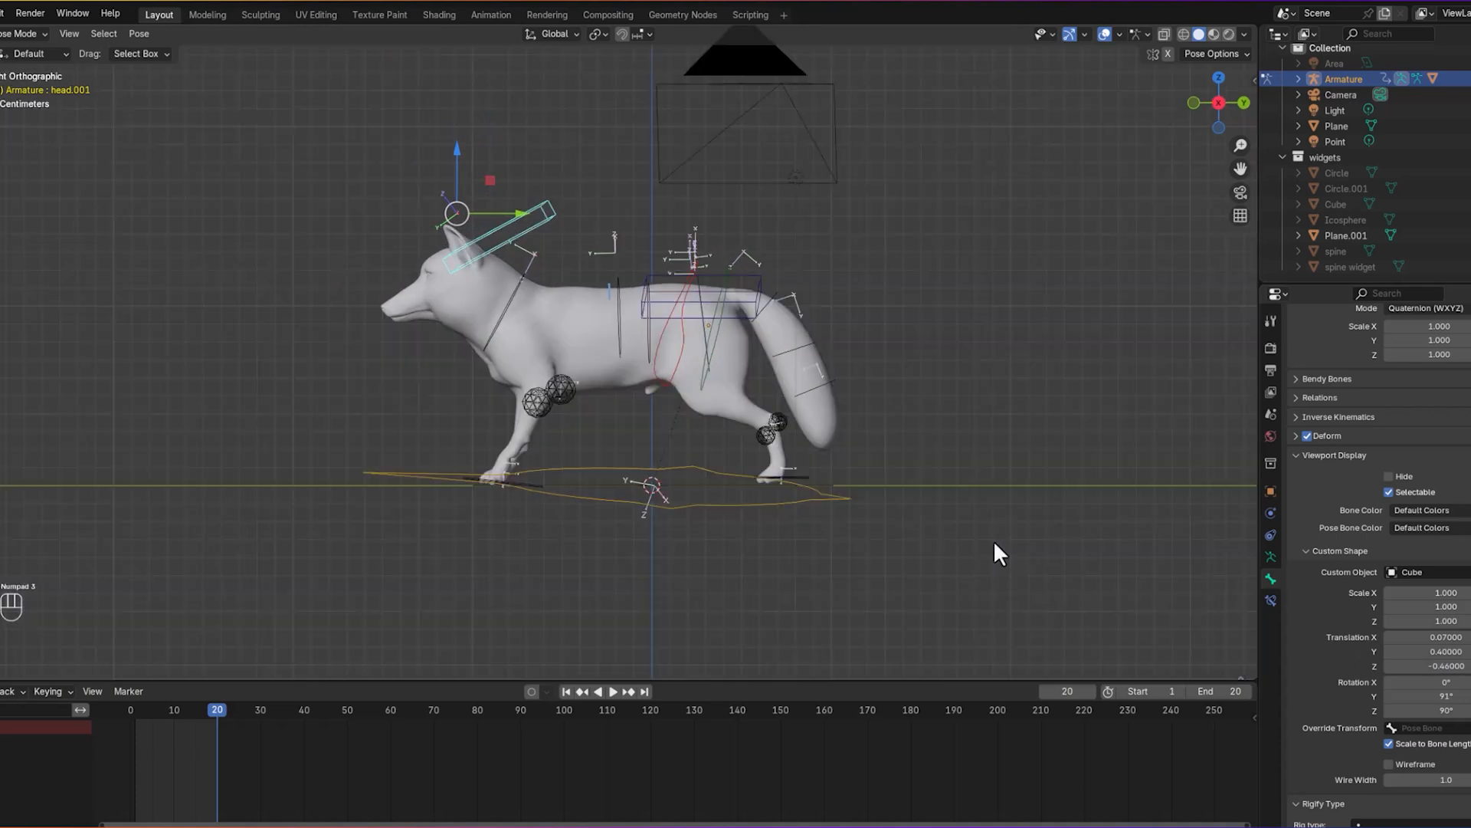
left_click_drag(1447, 651, 1469, 651)
middle_click_drag(1056, 418, 714, 367)
left_click(997, 427)
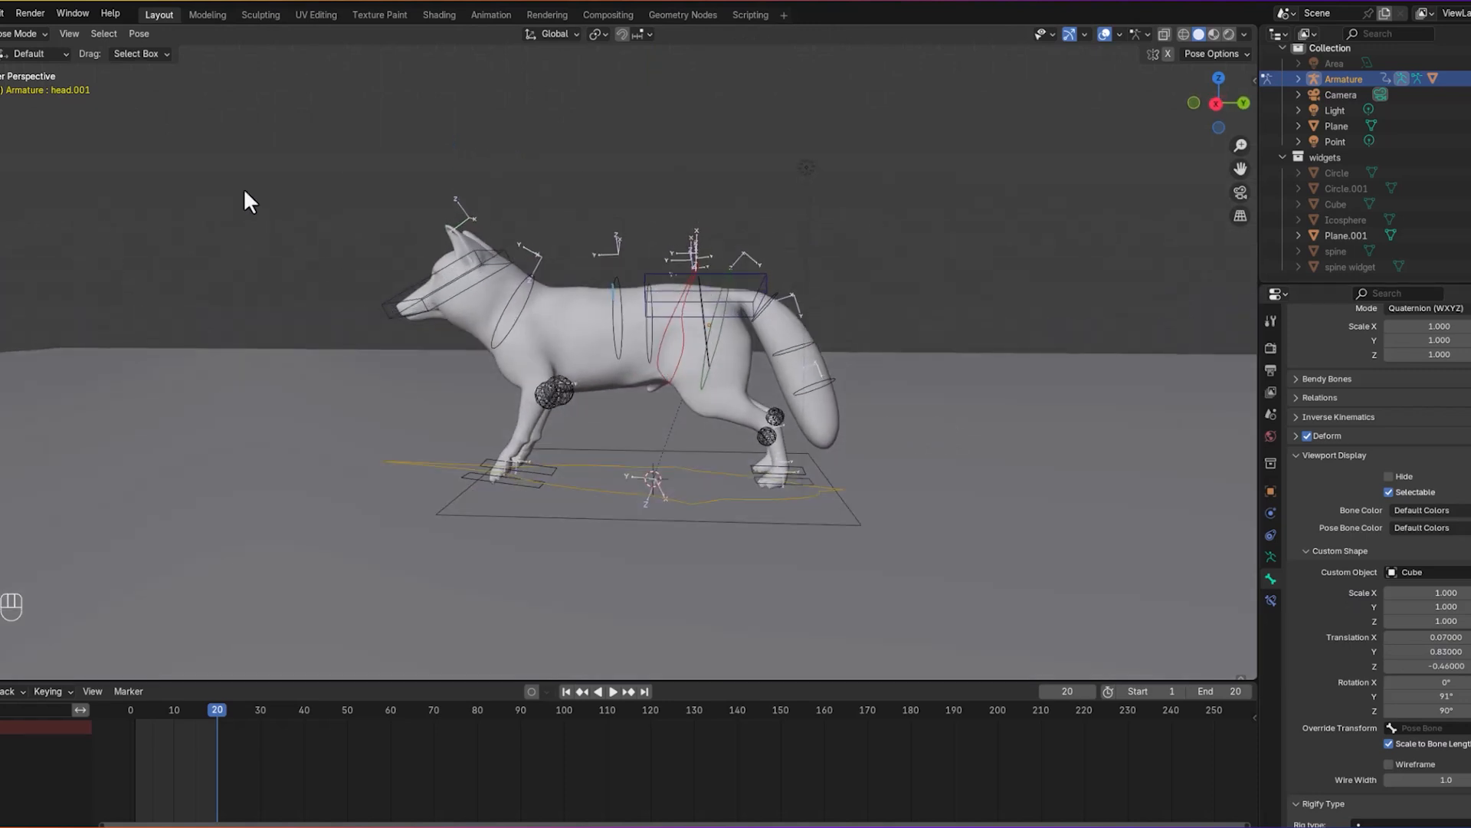
Step: Try rotating the spine2.001 bone by its circle widget
mouse_move(906, 261)
middle_mouse_down()
mouse_move(593, 266)
mouse_move(908, 265)
middle_mouse_up()
left_click(611, 325)
key("r")
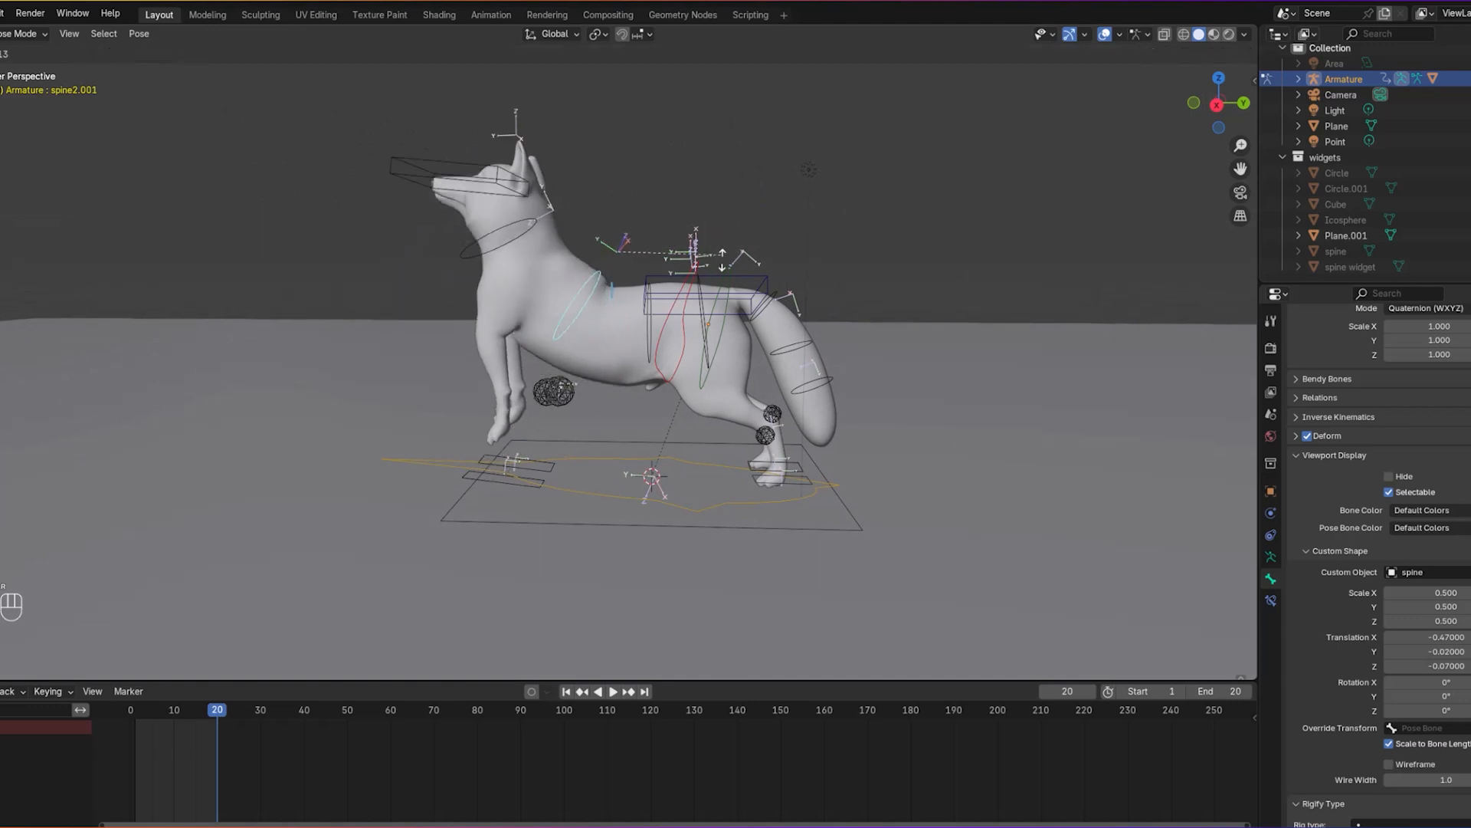
left_click(709, 197)
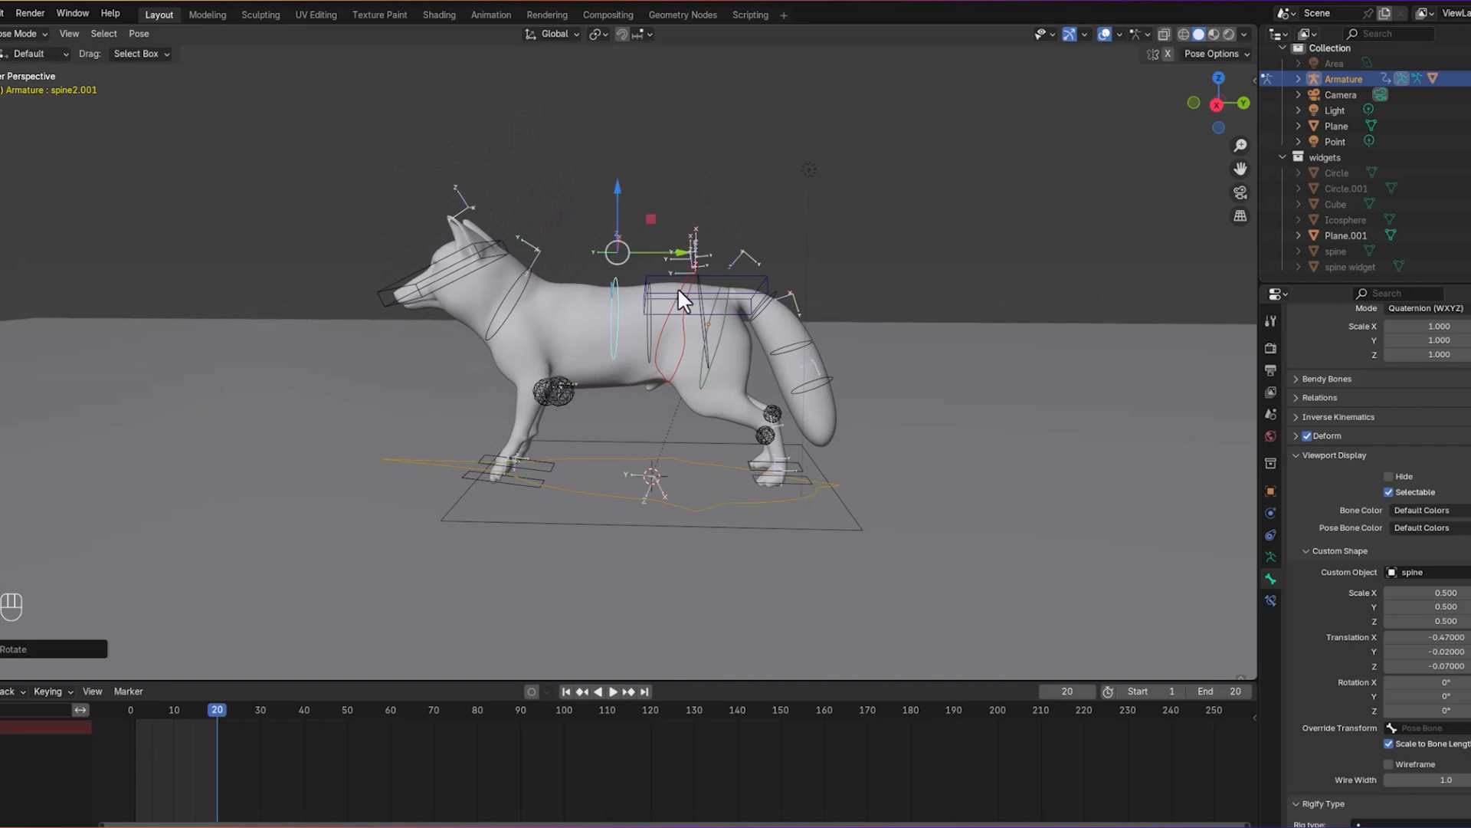
Step: Rotate the spine1.001 bone so the front of the fox's body tilts slightly downward
left_click(645, 333)
key("r")
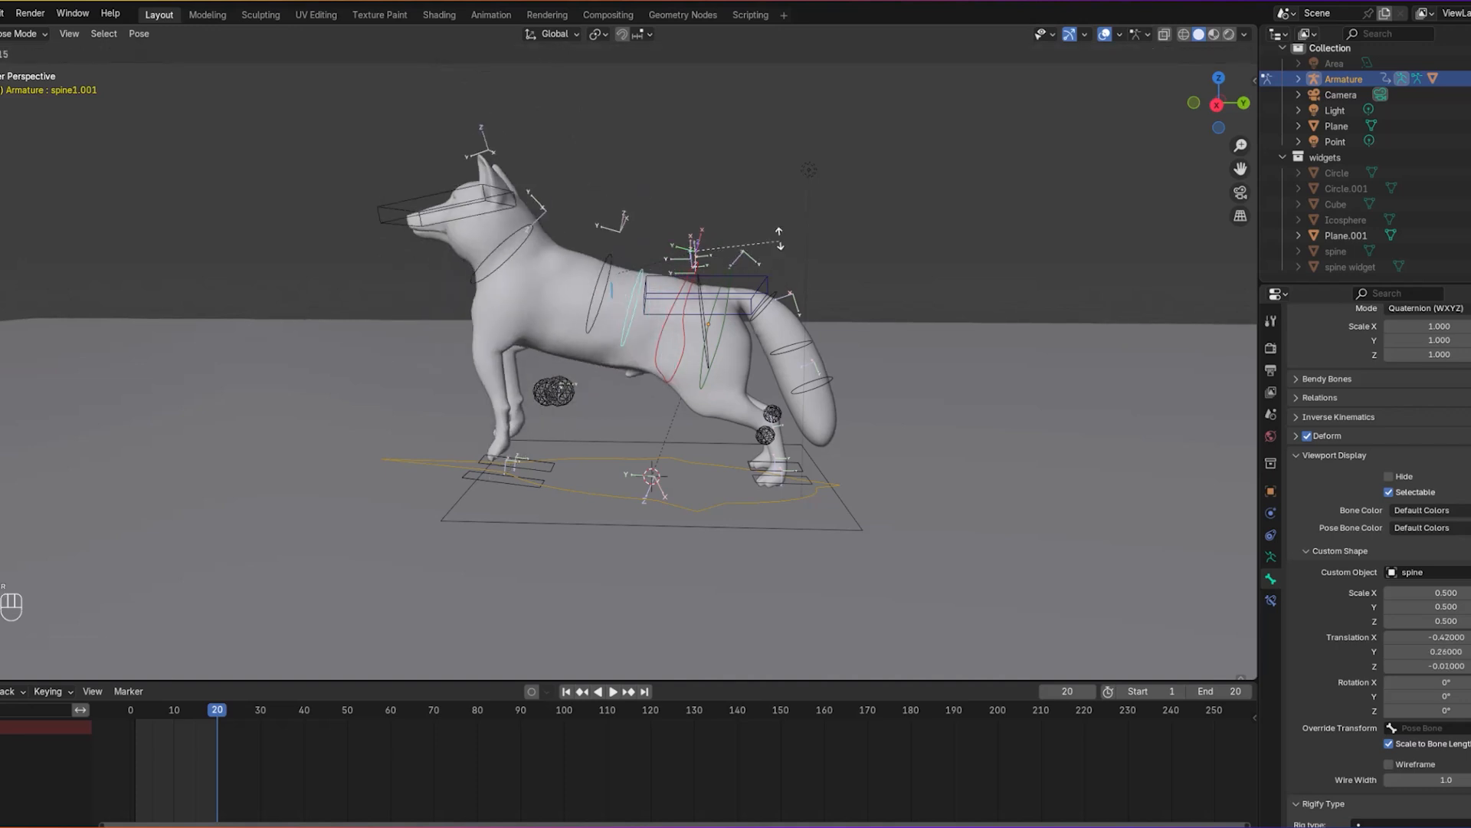
left_click(765, 240)
Step: Try rotating the cog ctrl, pelvic.001 and hip control bones in turn to test how the body follows them
left_click(686, 298)
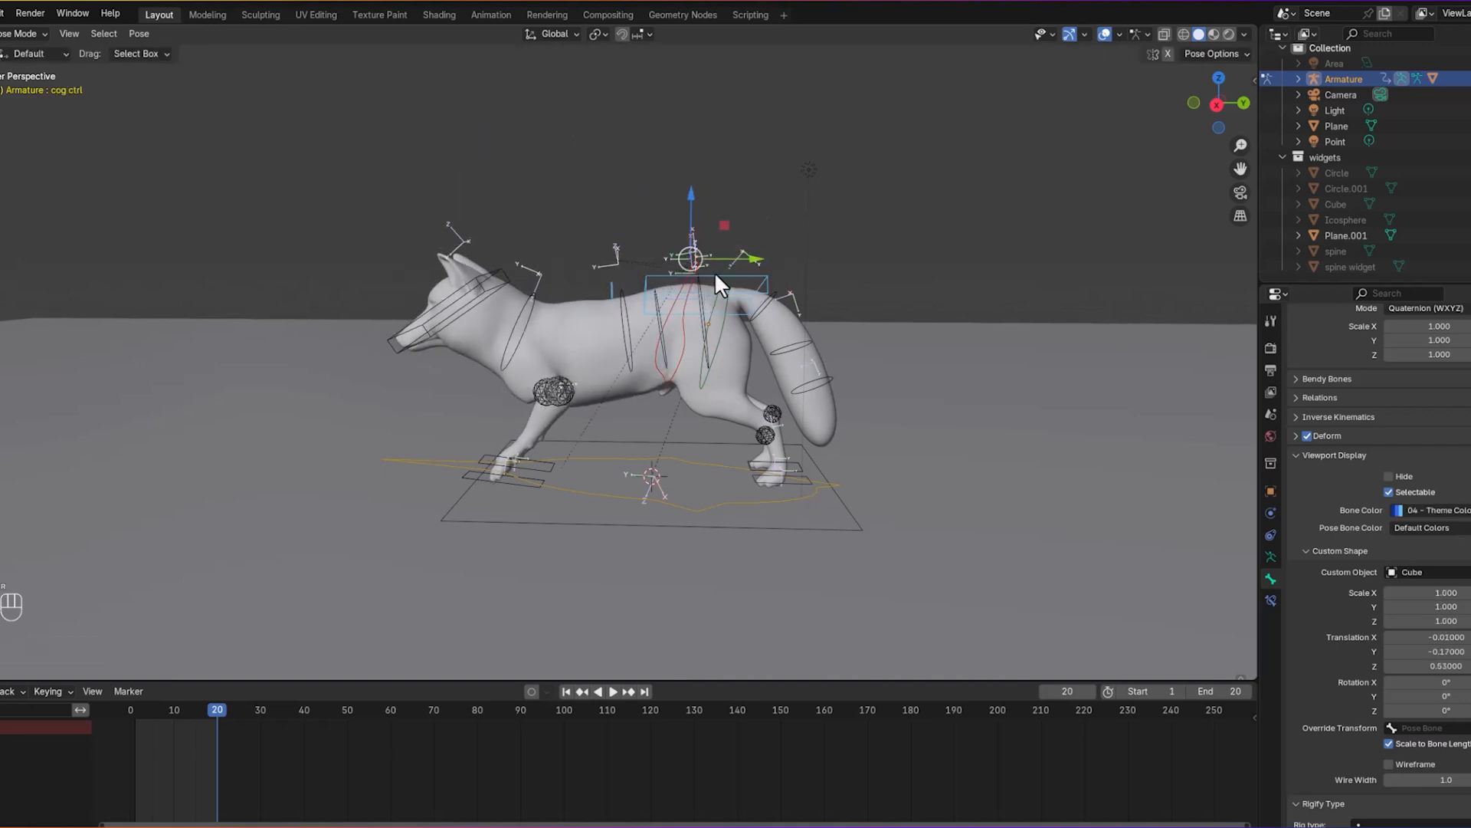
key("r")
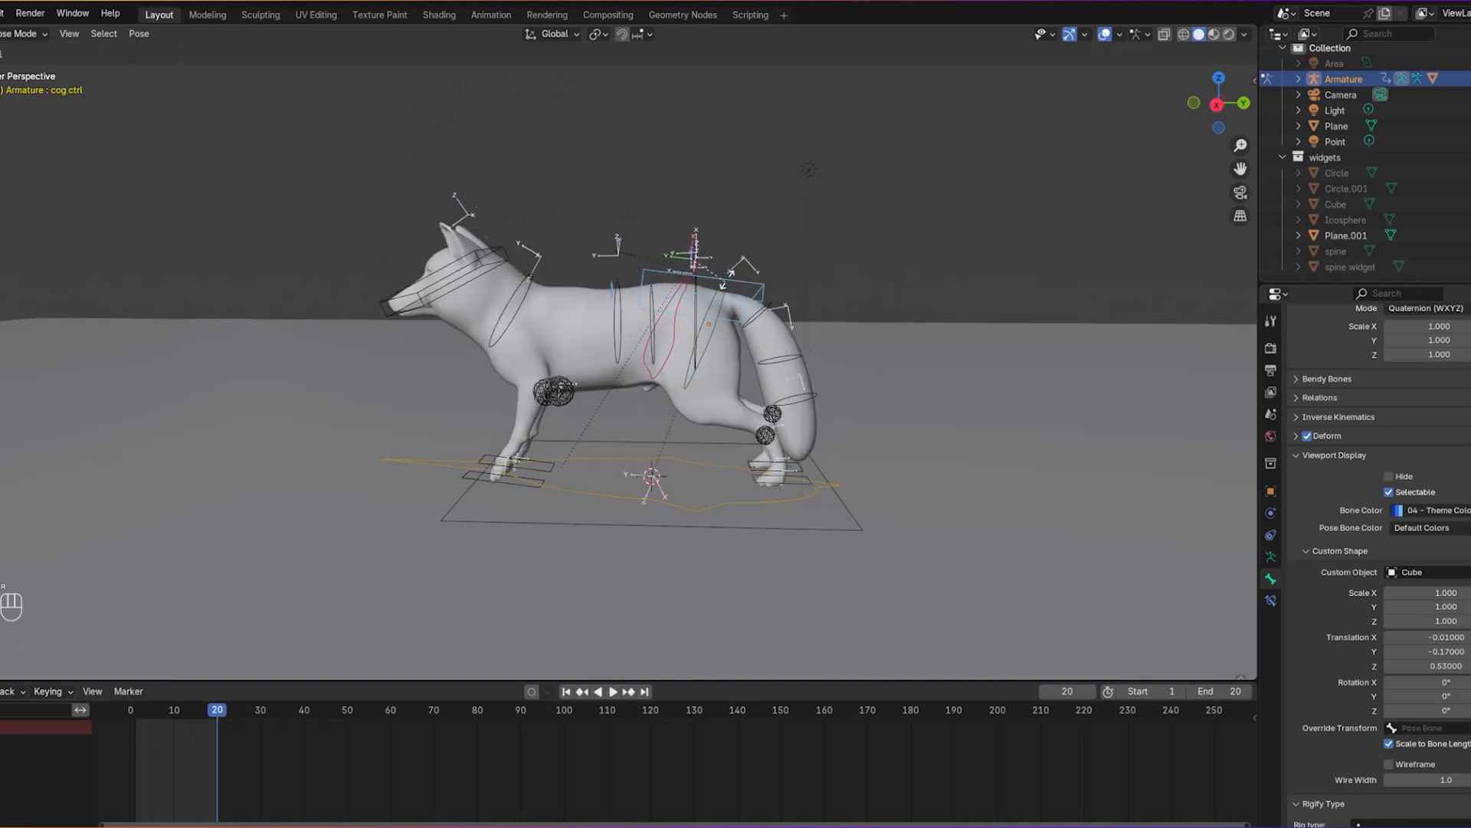
left_click(701, 311)
left_click(706, 320)
key("r")
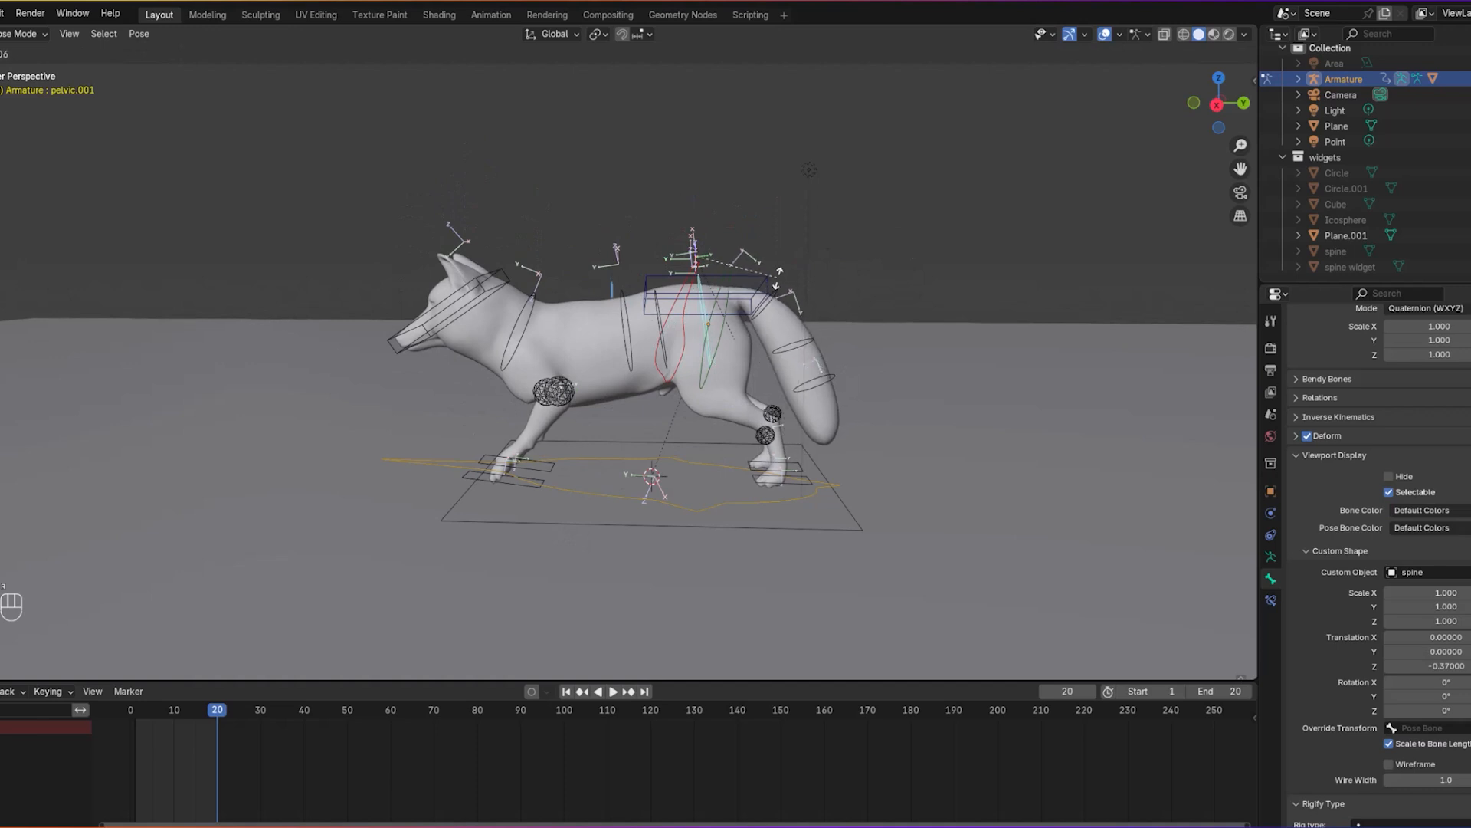
left_click(768, 288)
left_click(724, 290)
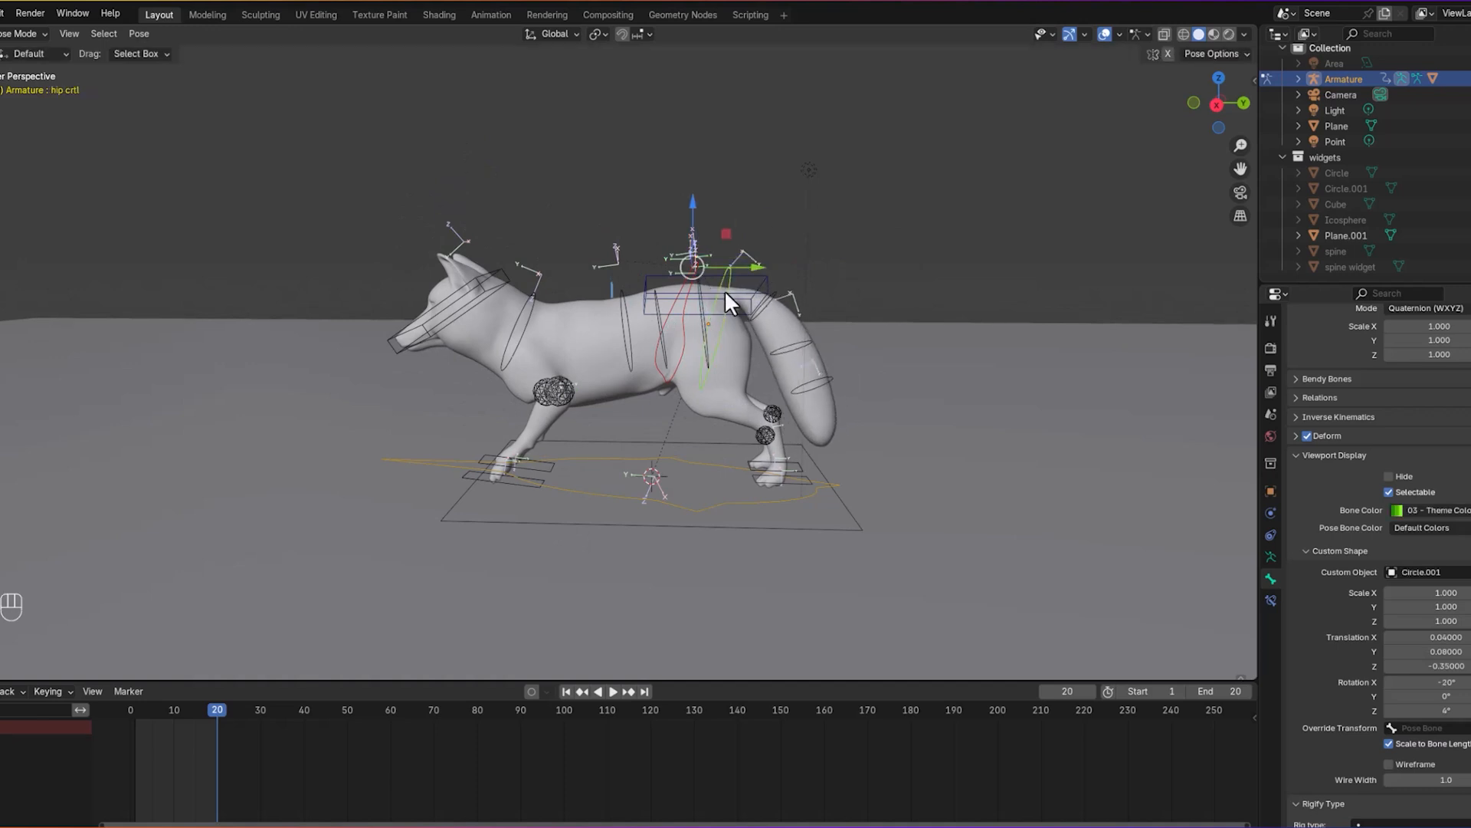
key("r")
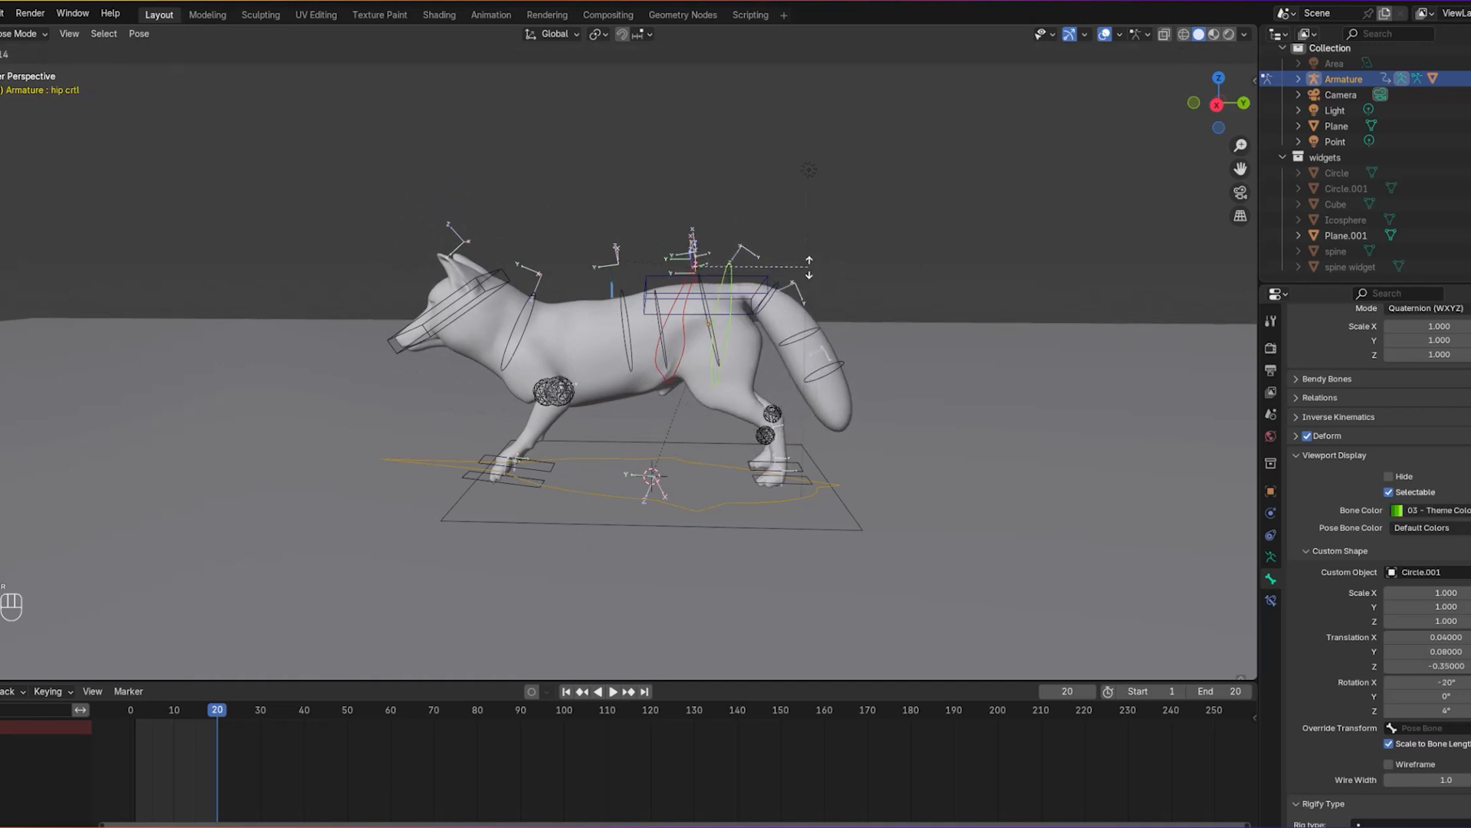
left_click(763, 289)
left_click(701, 302)
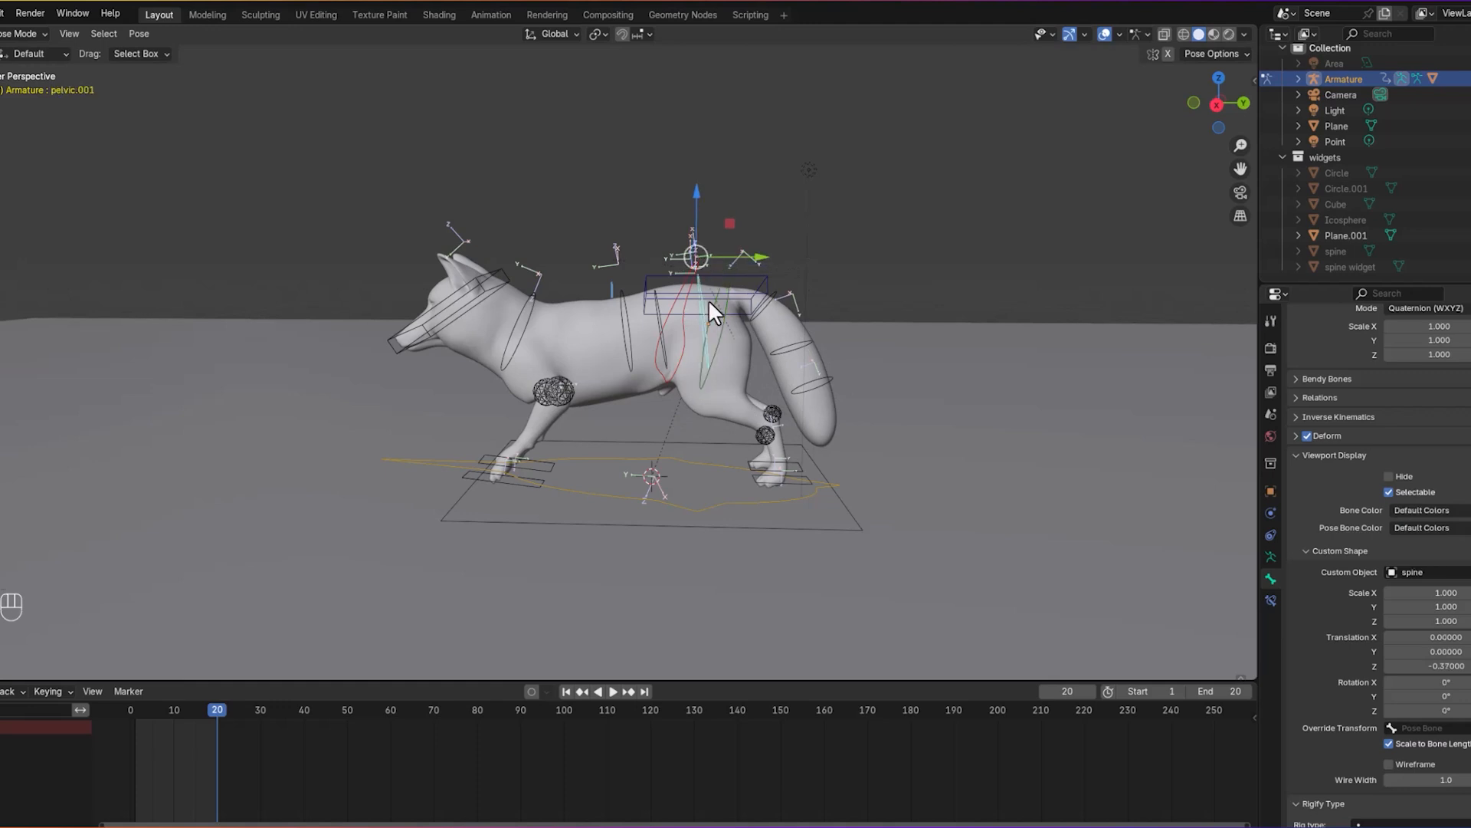
key("r")
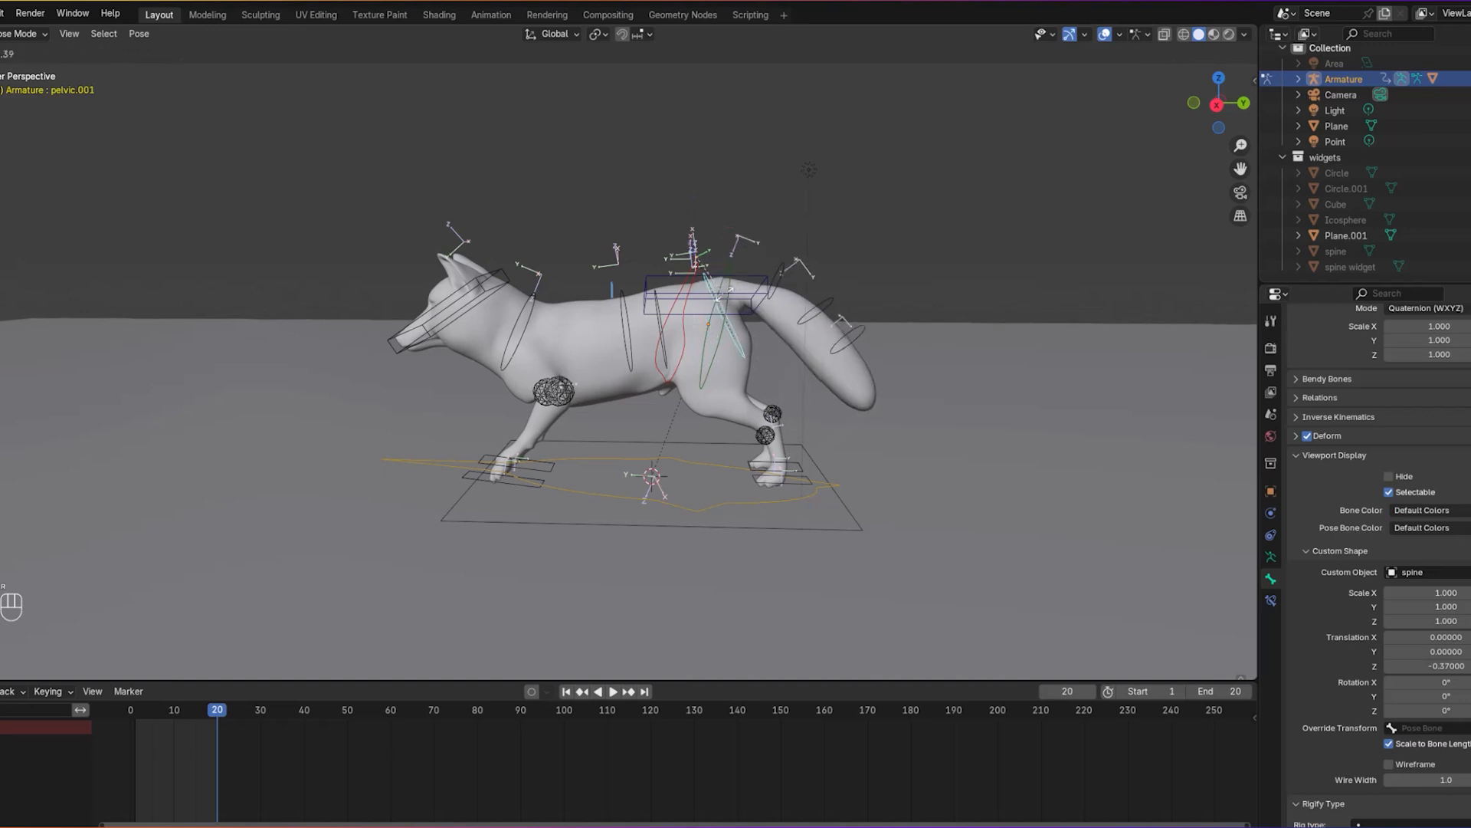
left_click(735, 314)
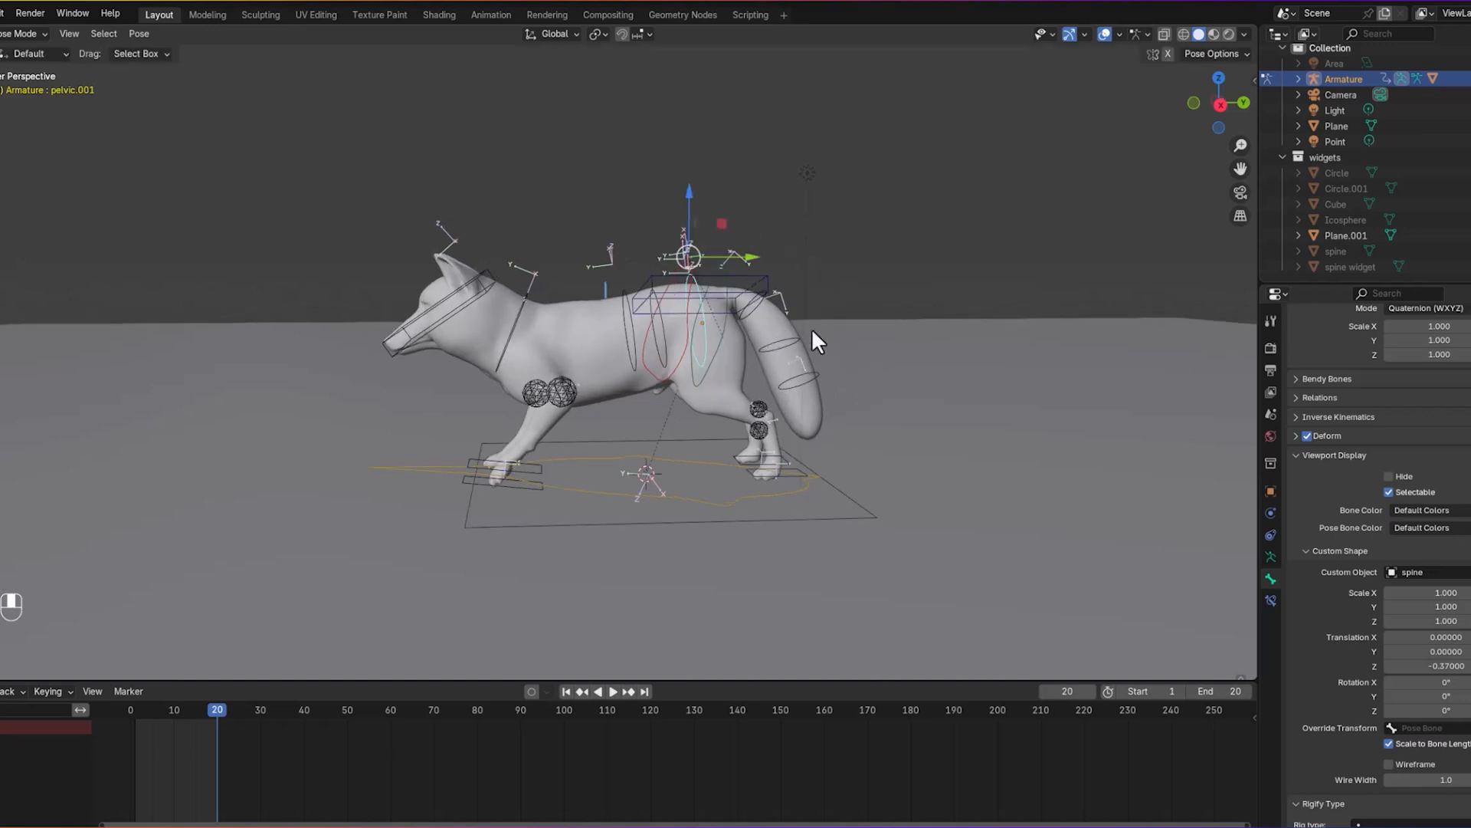
Step: Select the pelvis, spine and head control bones one after another to check their widgets
scroll(826, 343, "up", 2)
middle_click_drag(808, 365, 779, 373)
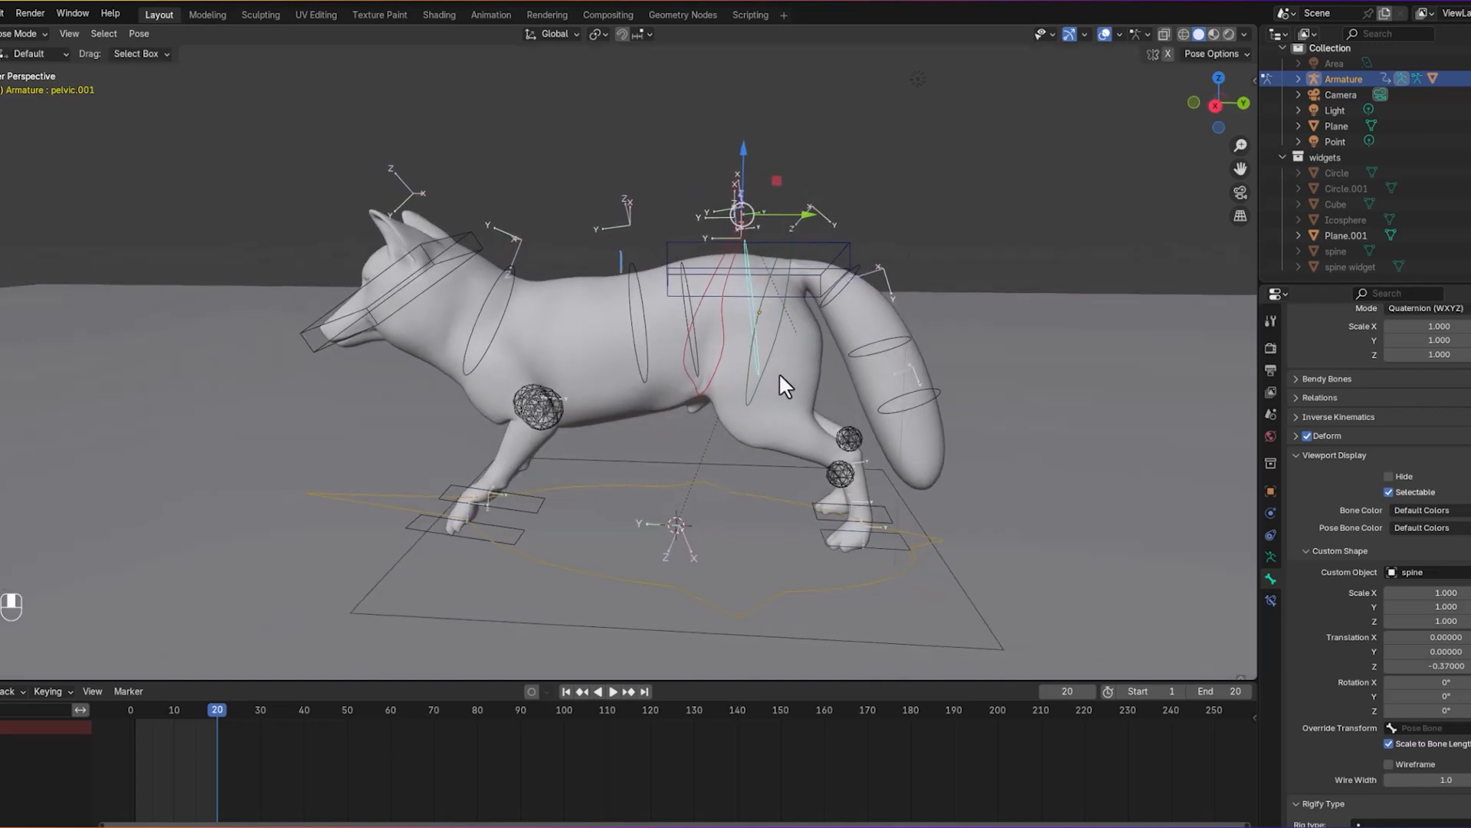
left_click(759, 334)
left_click(751, 330)
left_click(715, 336)
left_click(694, 313)
left_click(640, 336)
left_click(437, 300)
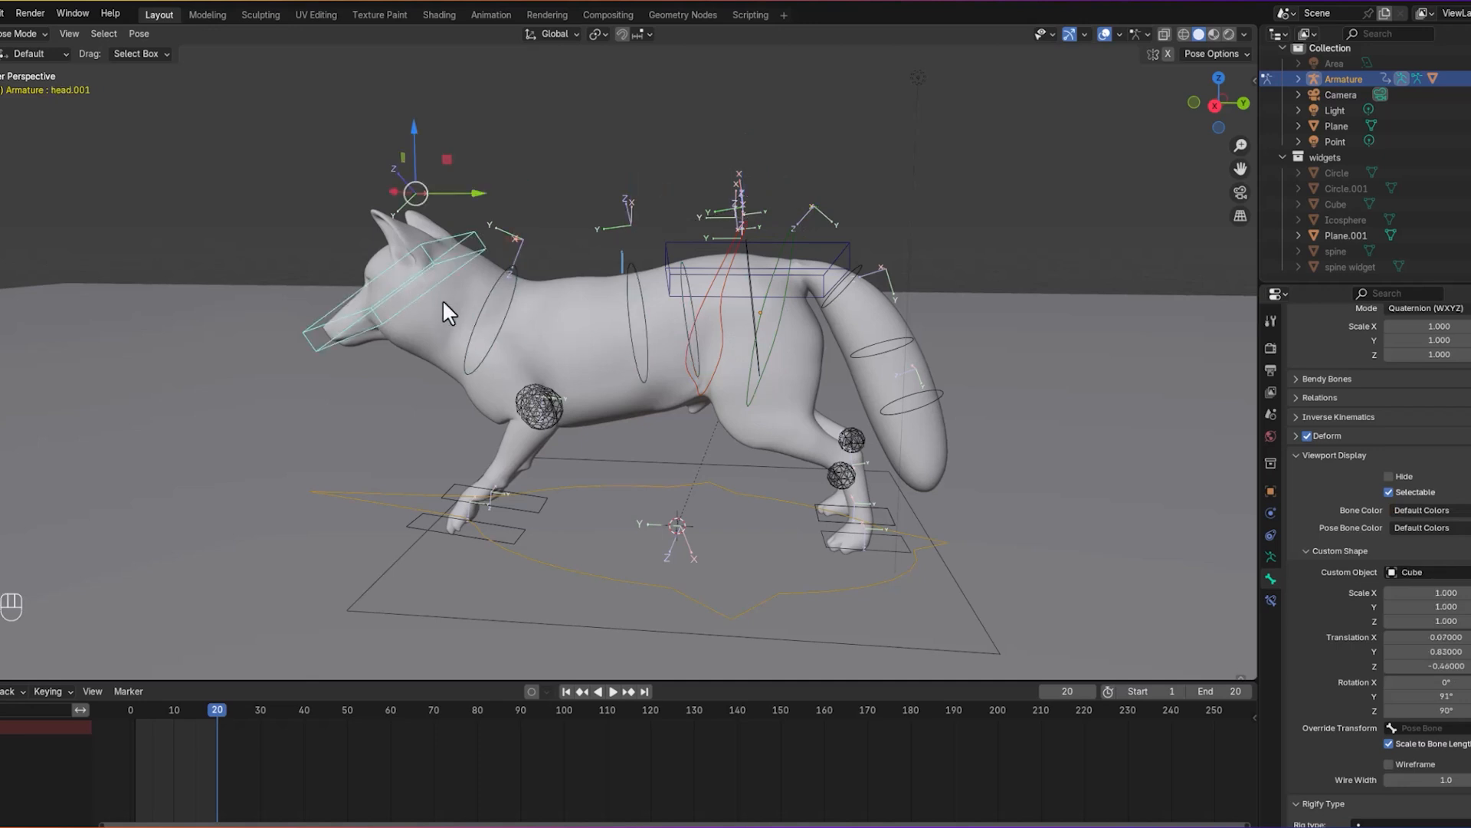
Step: Move the global control bone slightly down along the Z axis
scroll(840, 285, "down", 2)
mouse_move(931, 309)
middle_mouse_down()
mouse_move(953, 314)
mouse_move(919, 310)
middle_mouse_up()
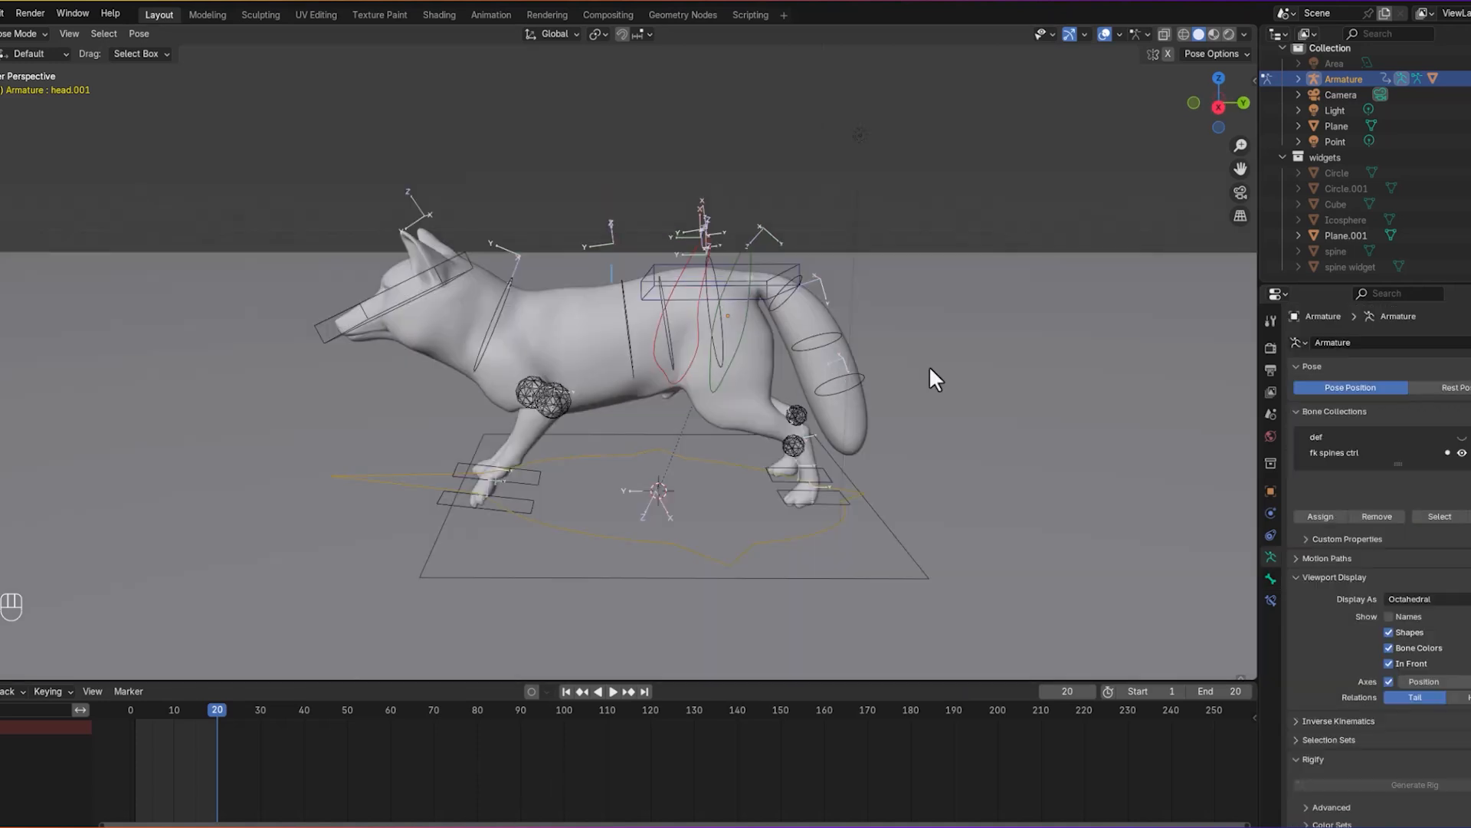
middle_click_drag(945, 379, 937, 411)
left_click(791, 461)
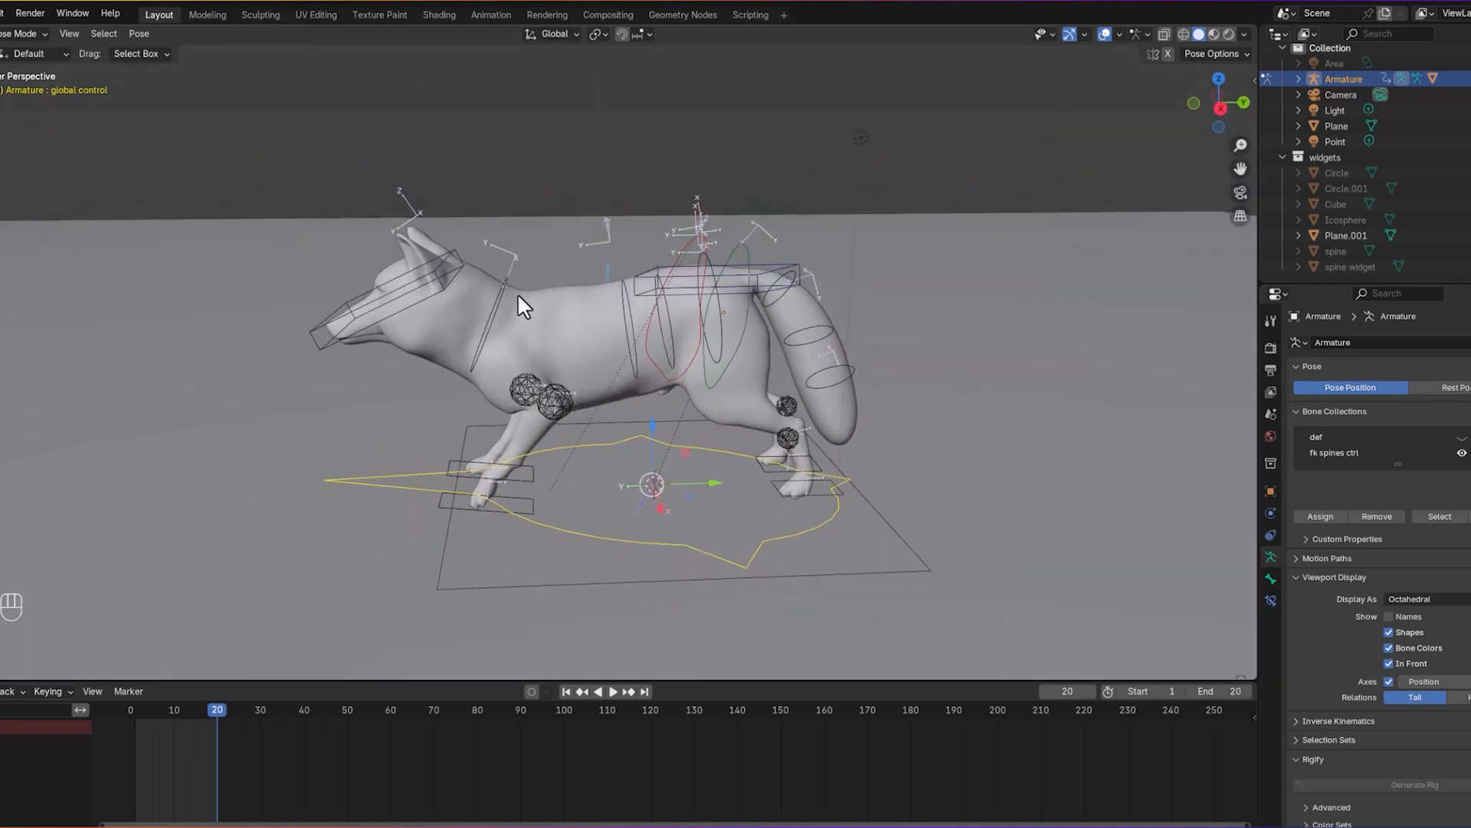
key("g")
key("z")
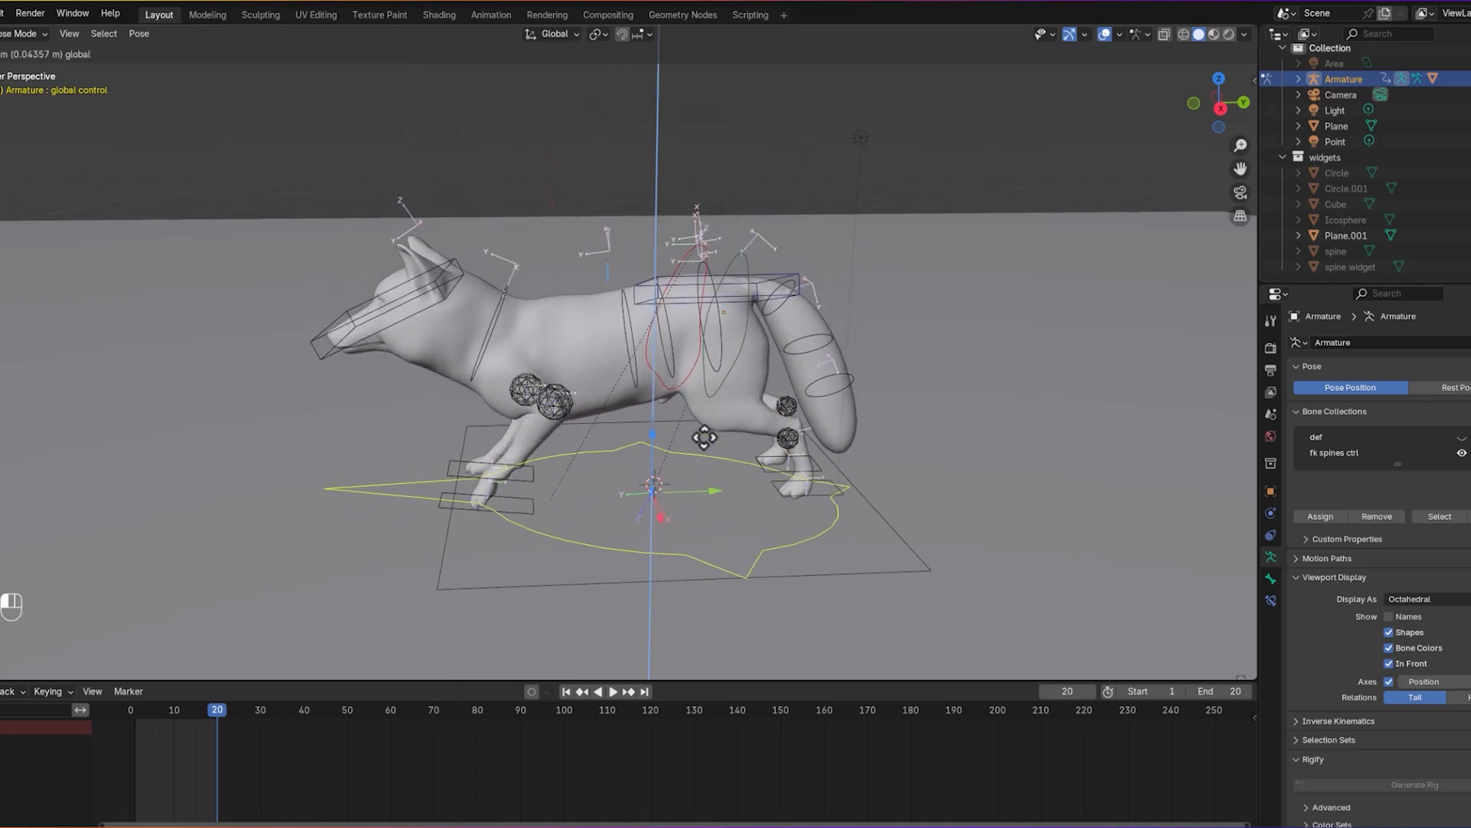
left_click(902, 410)
mouse_move(901, 410)
middle_mouse_down()
mouse_move(950, 407)
mouse_move(909, 407)
middle_mouse_up()
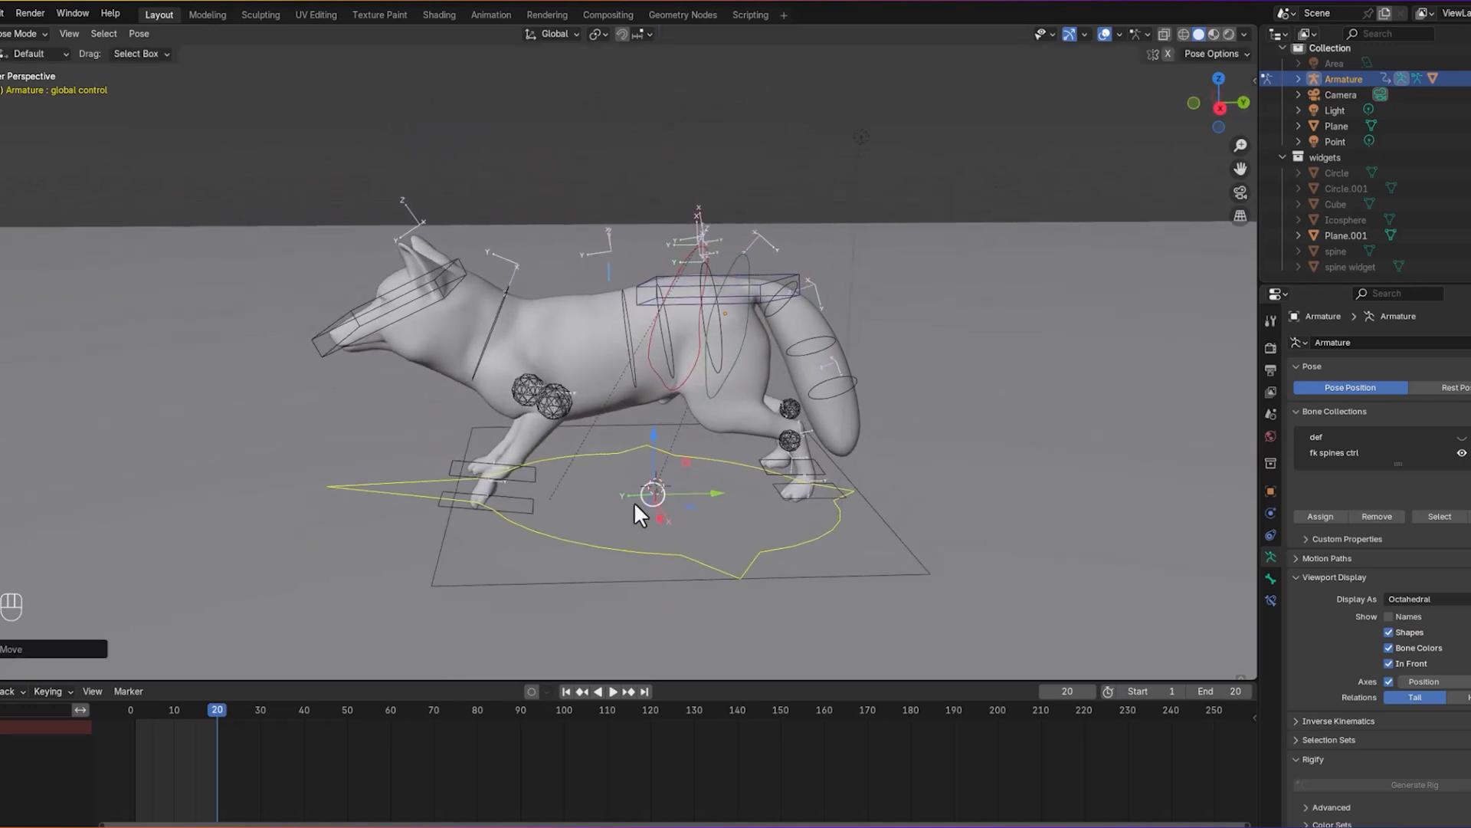
Step: Select the ikfront.leg.l control bone at the front foot
left_click(528, 506)
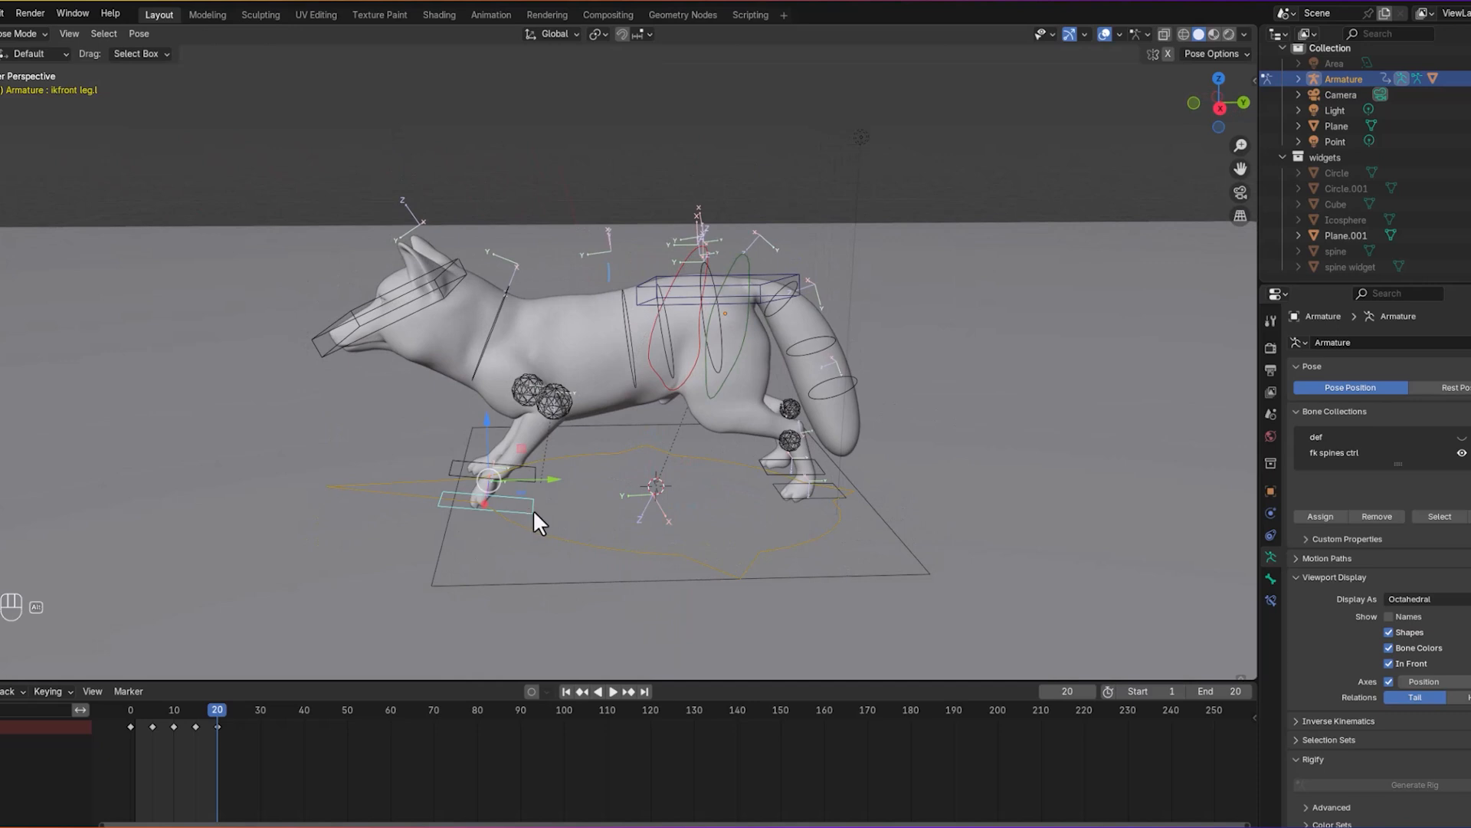